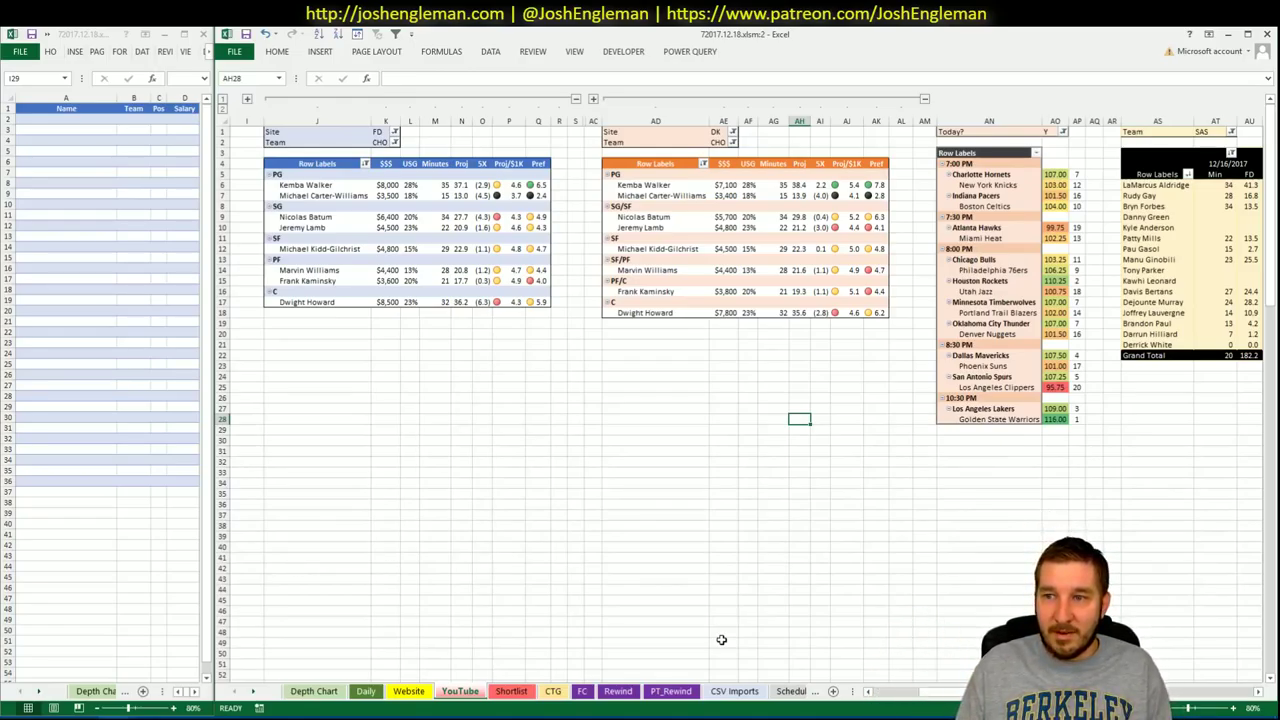
{"action": "left_click", "coordinate": [1259, 693]}
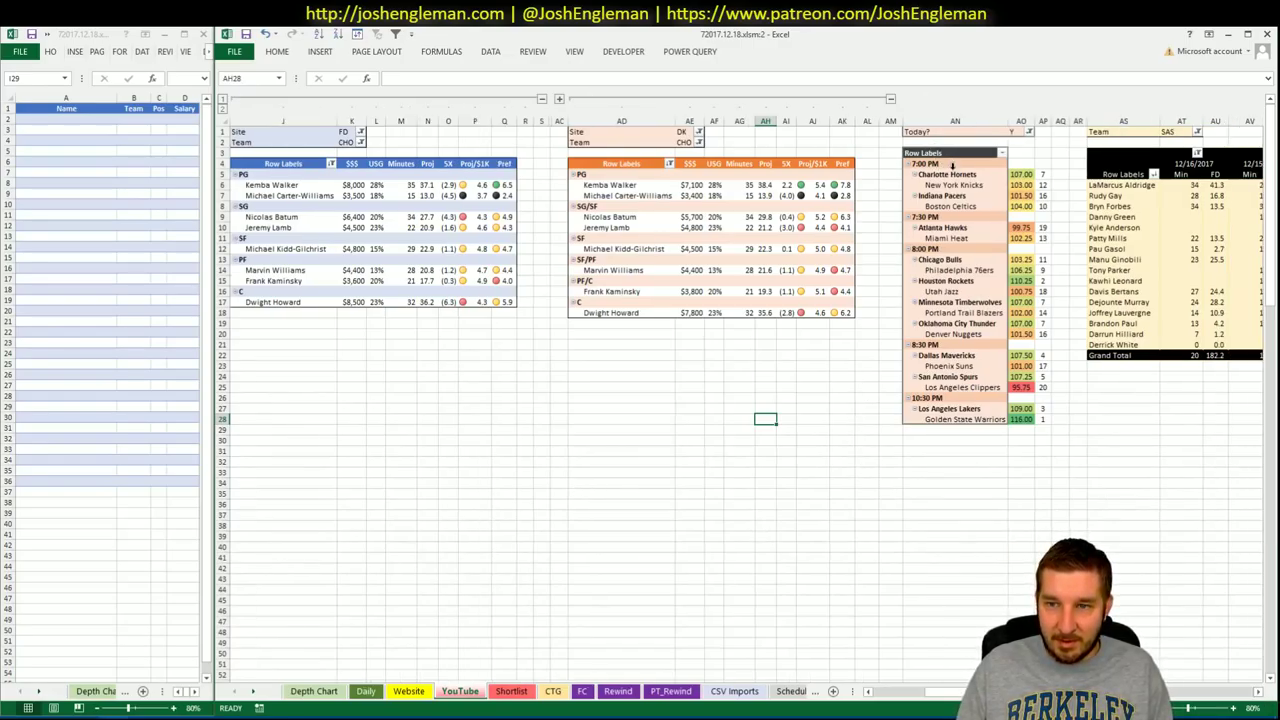
{"action": "left_click", "coordinate": [651, 534]}
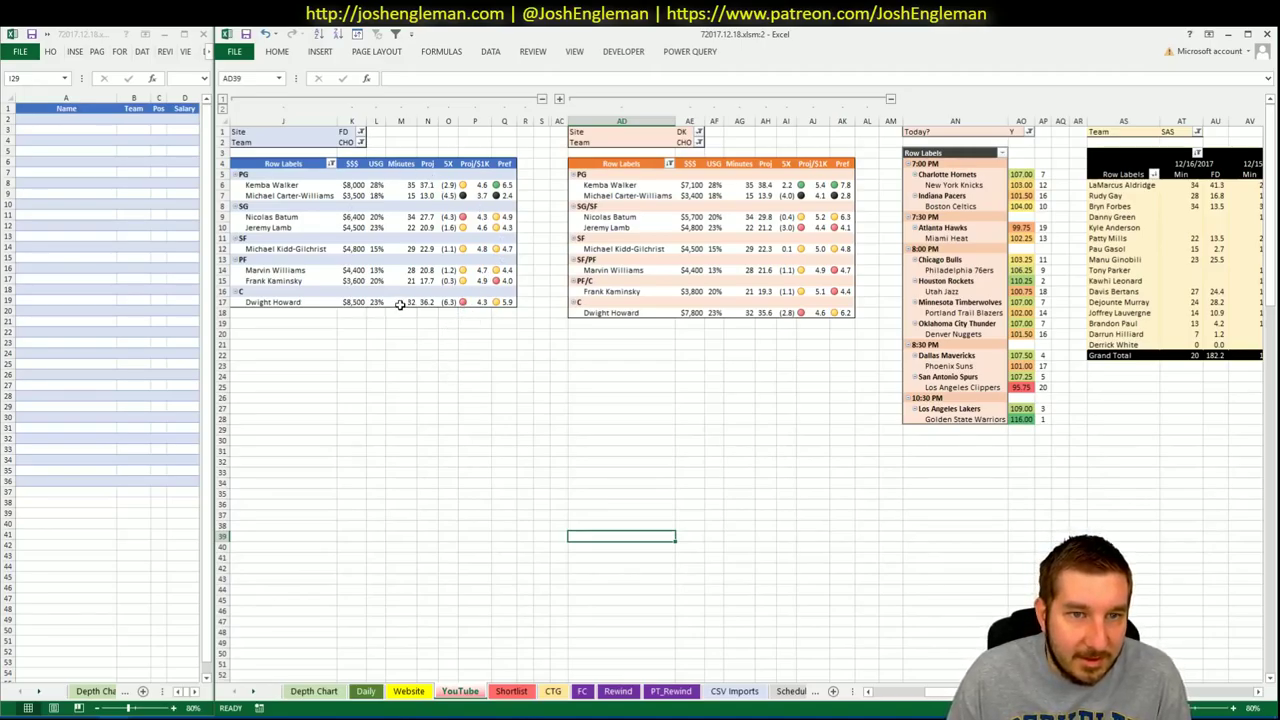
Switch to the browser and open the Charlotte Hornets team stats page on Cleaning the Glass
{"action": "left_click", "coordinate": [50, 716]}
{"action": "left_click", "coordinate": [290, 56]}
{"action": "key", "text": "Escape"}
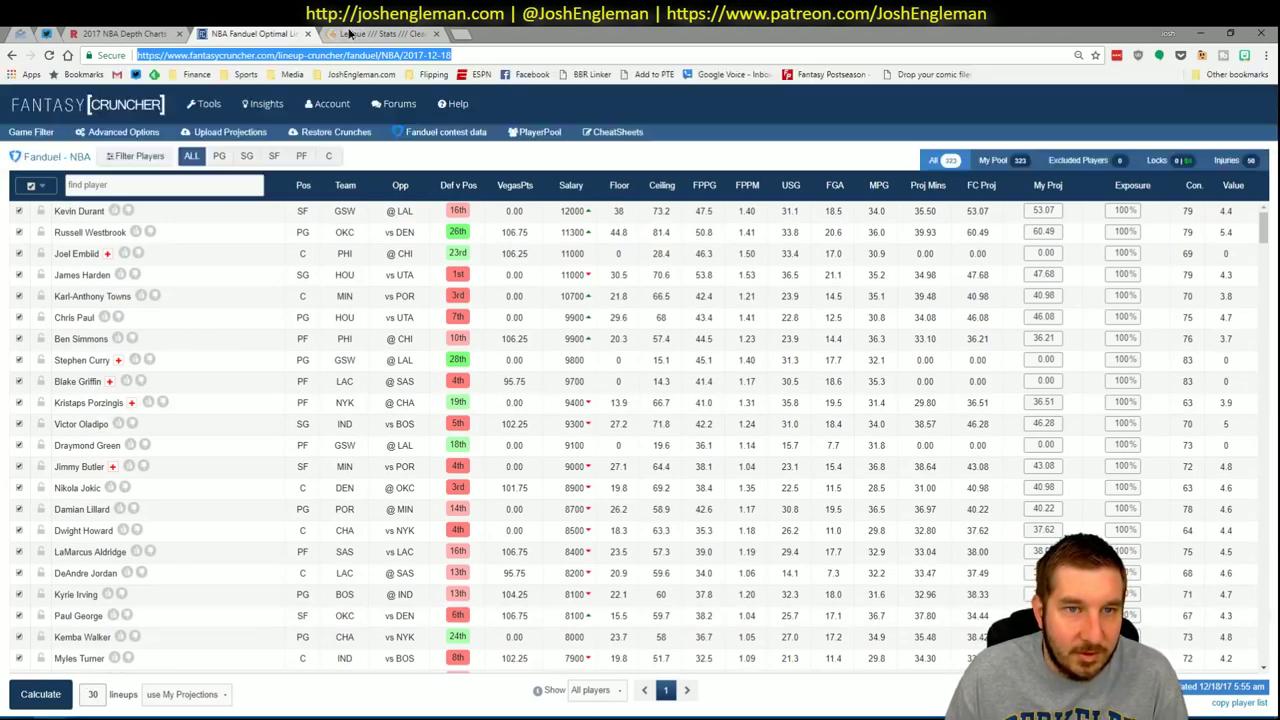
{"action": "key", "text": "ctrl+Tab"}
{"action": "left_click", "coordinate": [290, 134]}
{"action": "type", "text": "char"}
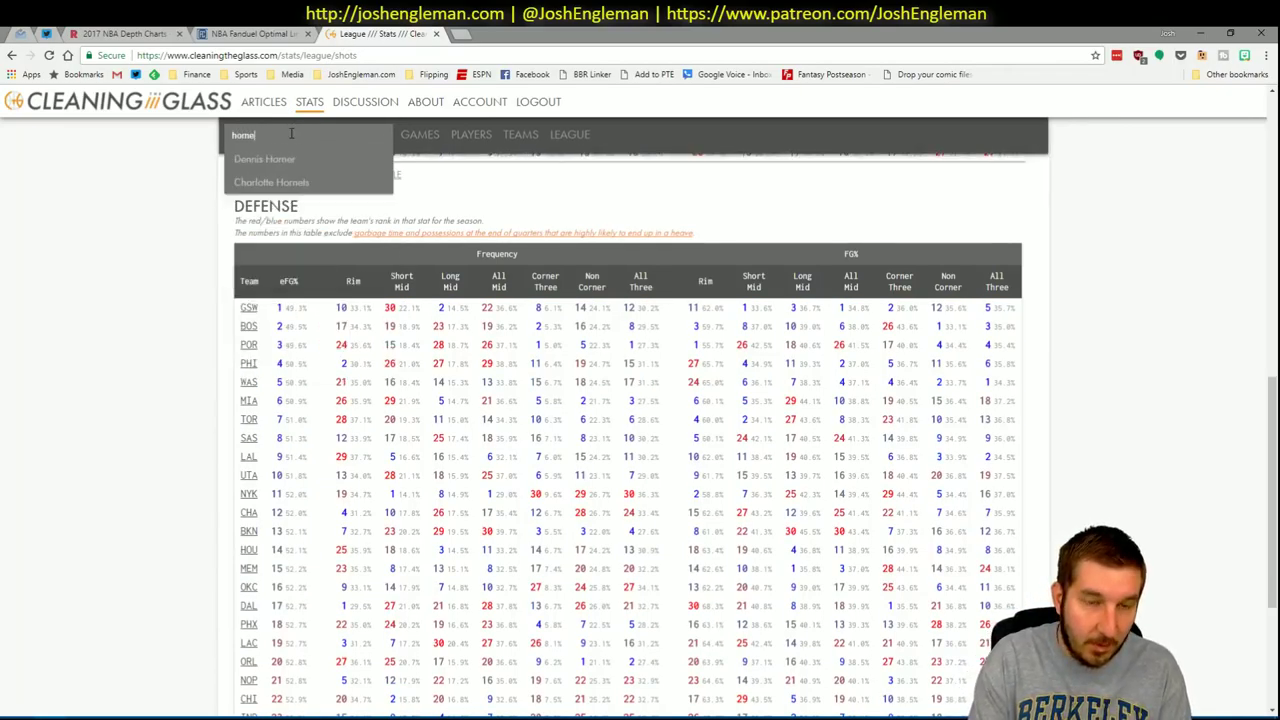
{"action": "key", "text": "Return"}
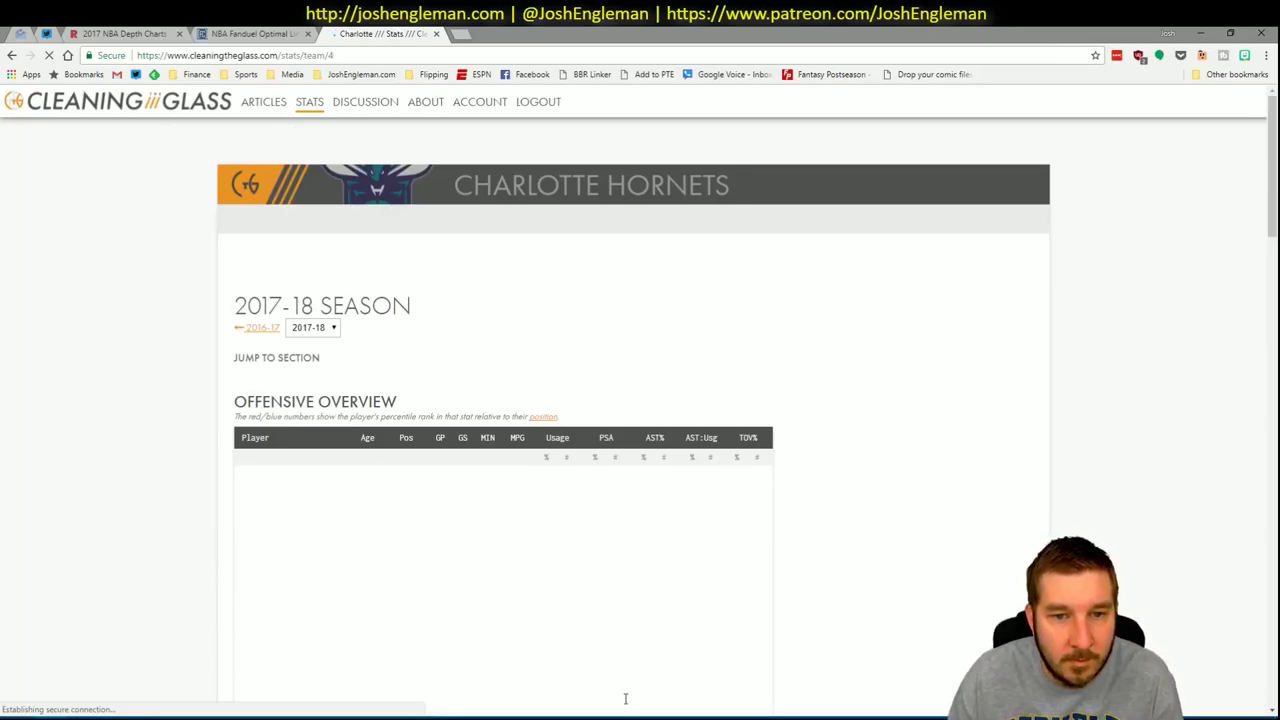
Copy all Hornets player rows of the Shooting: Frequency table and switch back to the Excel workbook
{"action": "left_click", "coordinate": [420, 371]}
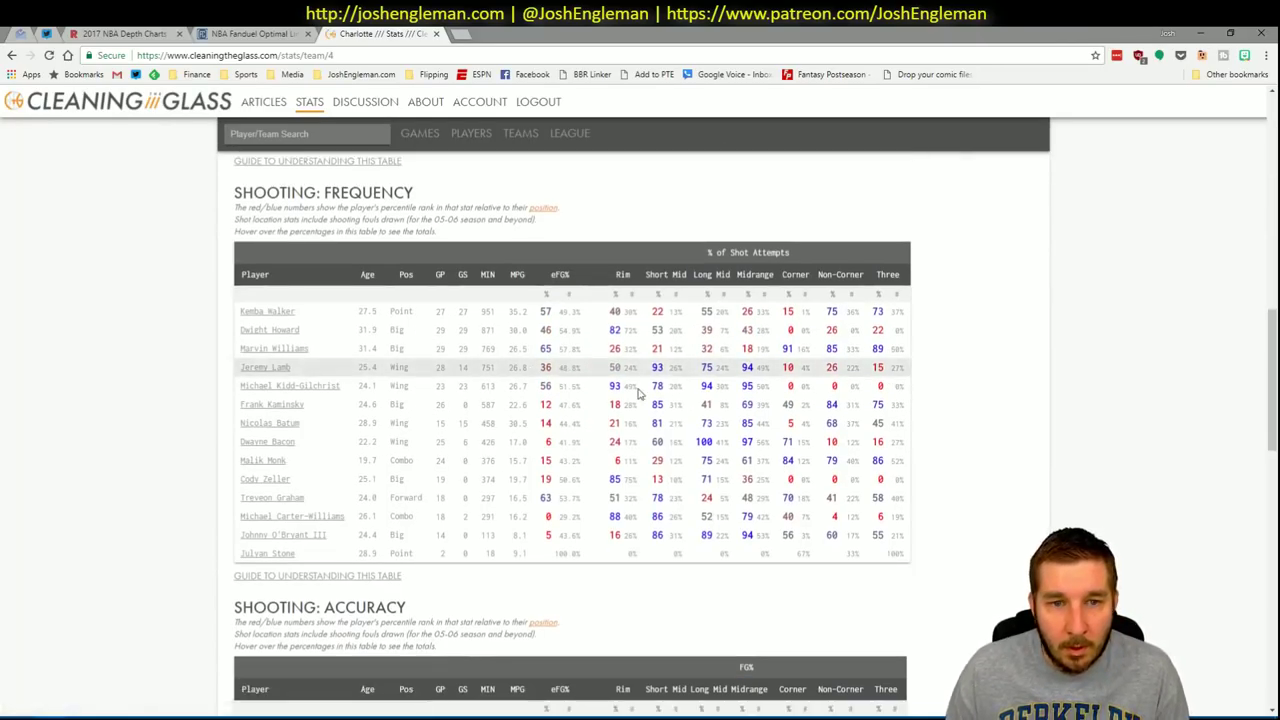
{"action": "left_click_drag", "start_coordinate": [893, 553], "coordinate": [281, 330]}
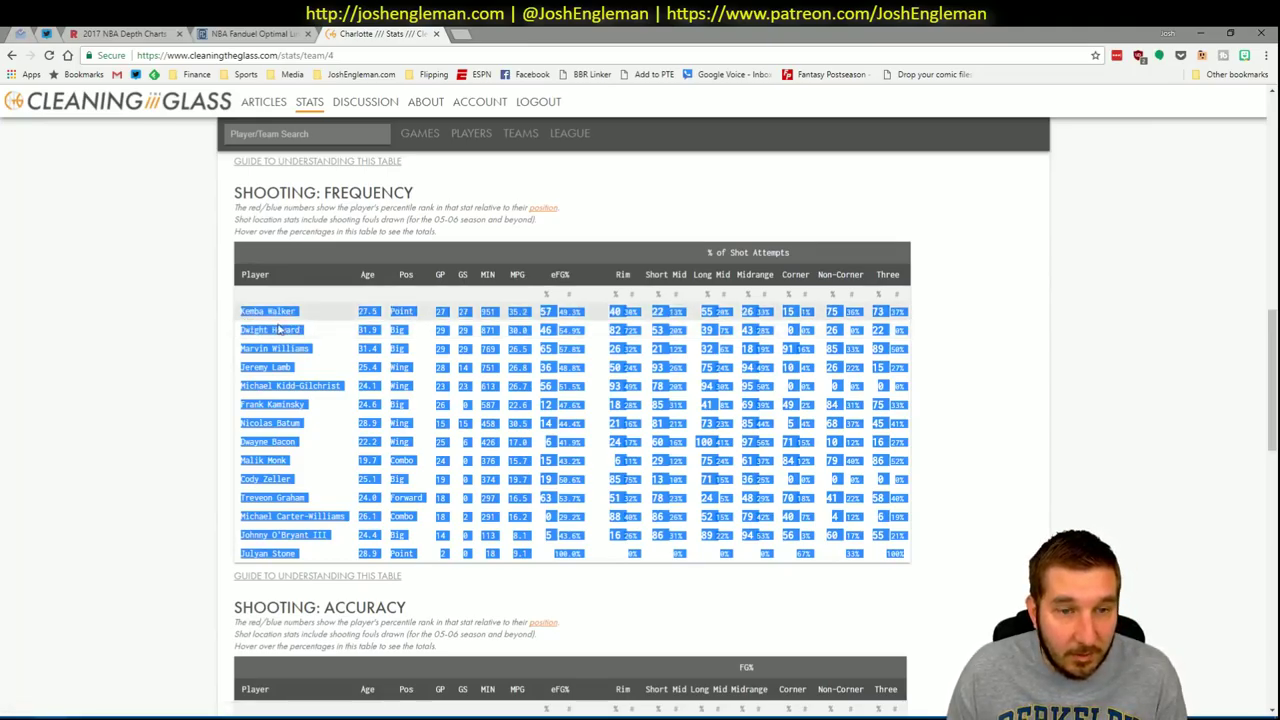
{"action": "key", "text": "alt+Tab"}
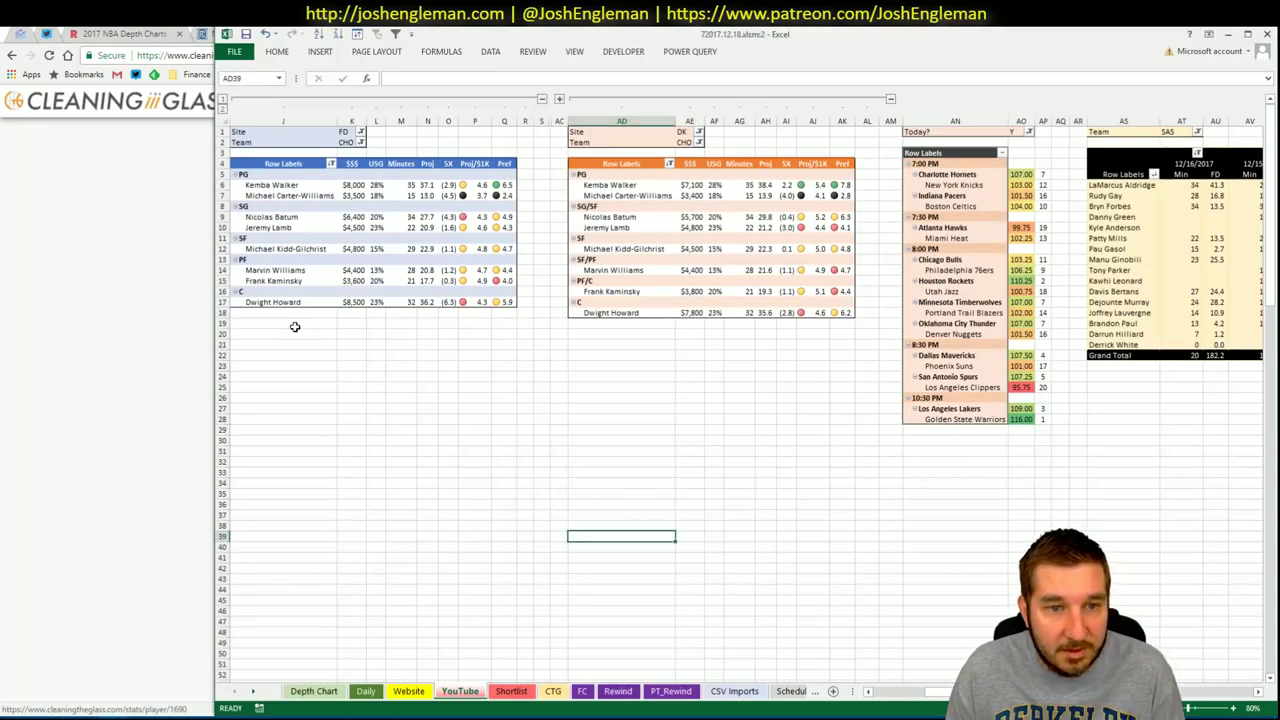
Open the CTG sheet and set its zoom to 75%
{"action": "left_click", "coordinate": [553, 693]}
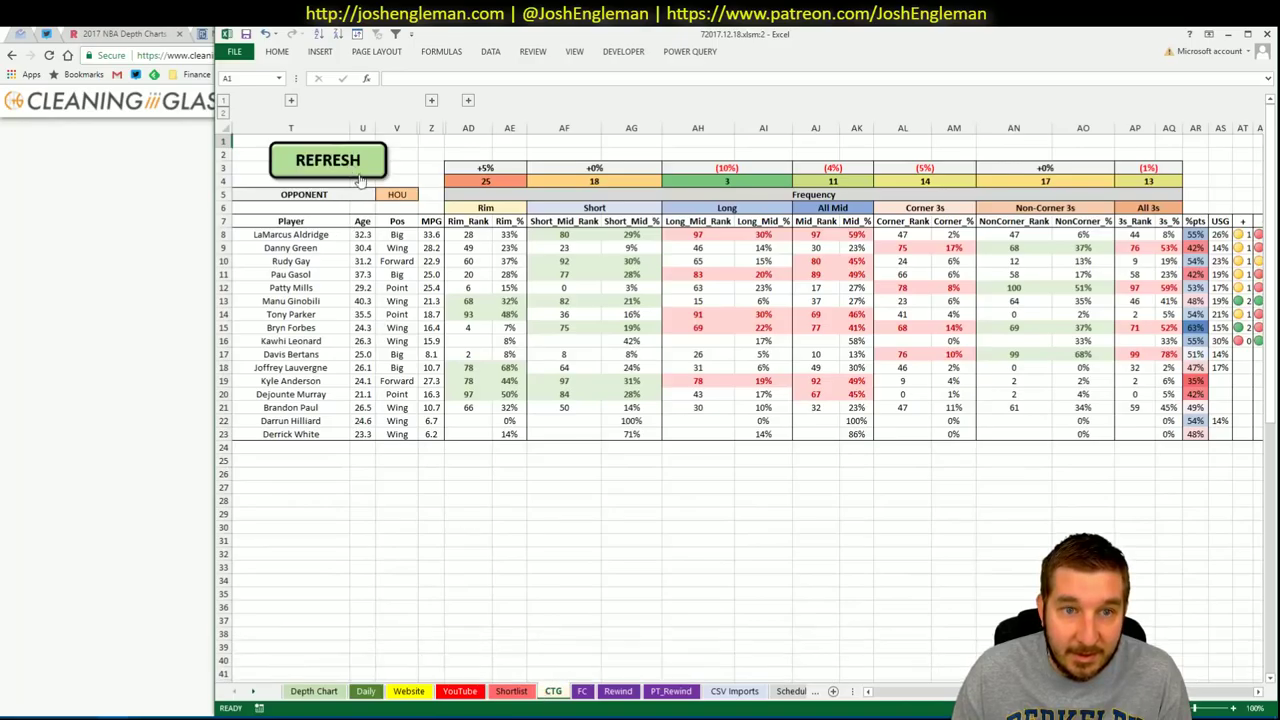
{"action": "scroll", "coordinate": [873, 578], "scroll_direction": "down", "scroll_amount": 2}
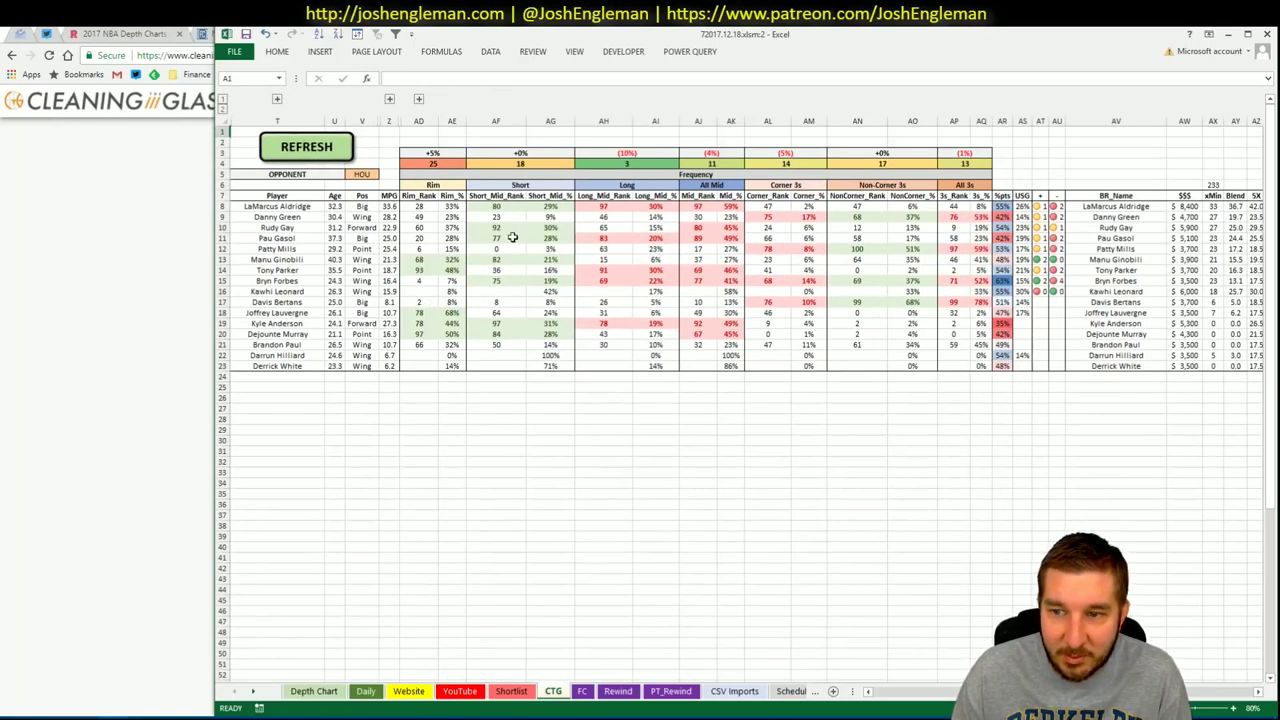
{"action": "left_click", "coordinate": [1254, 708]}
{"action": "key", "text": "Tab"}
{"action": "type", "text": "75"}
{"action": "key", "text": "Return"}
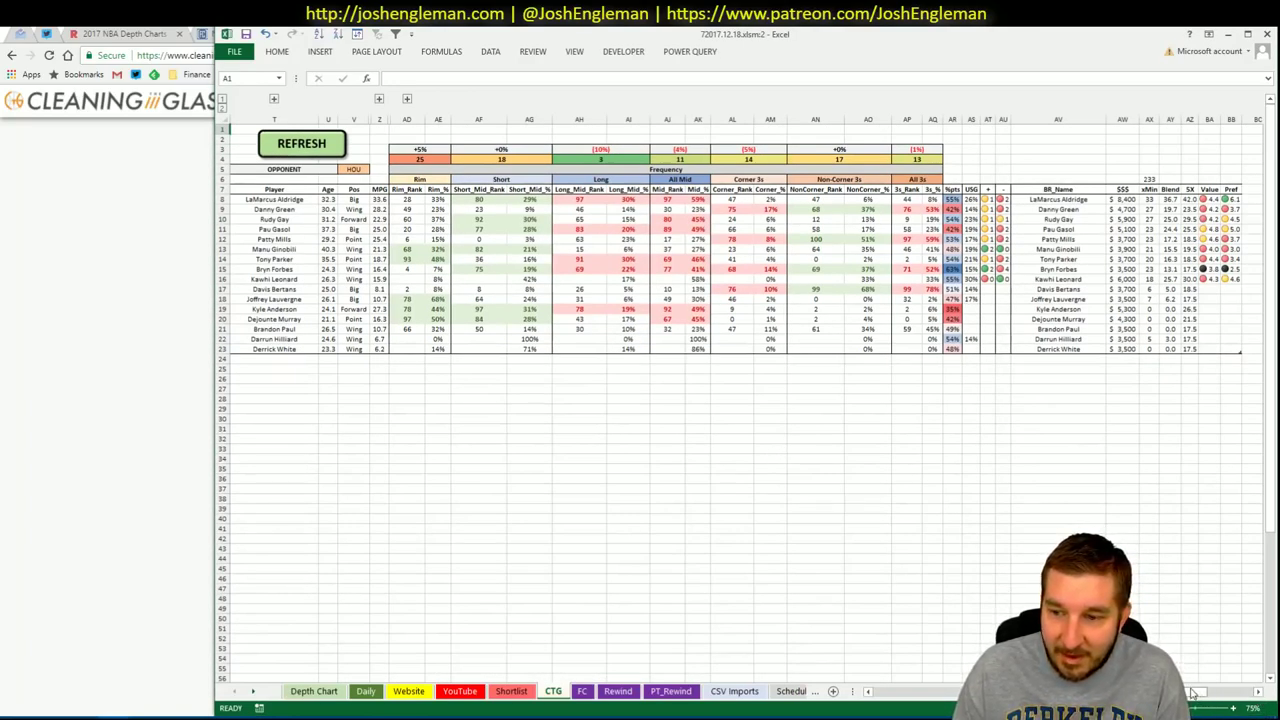
Refresh the CTG sheet with the copied Hornets data and set the opponent to NYK
{"action": "left_click", "coordinate": [270, 140]}
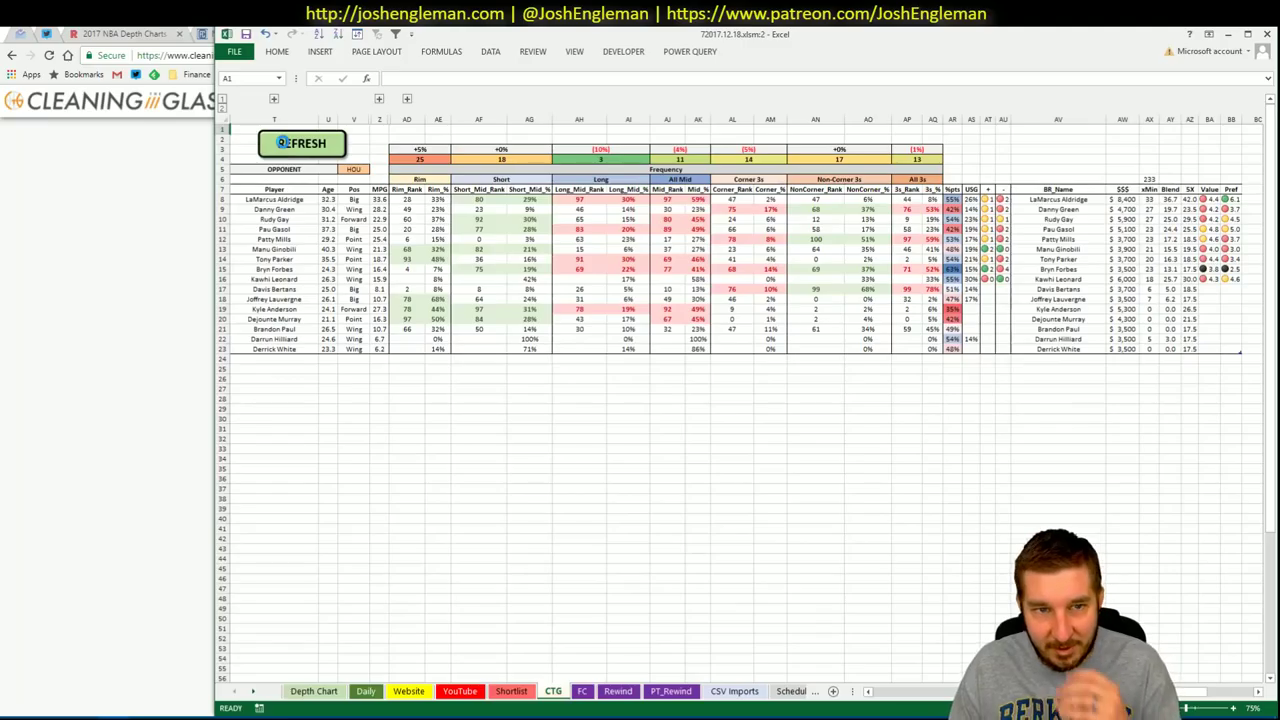
{"action": "left_click", "coordinate": [360, 168]}
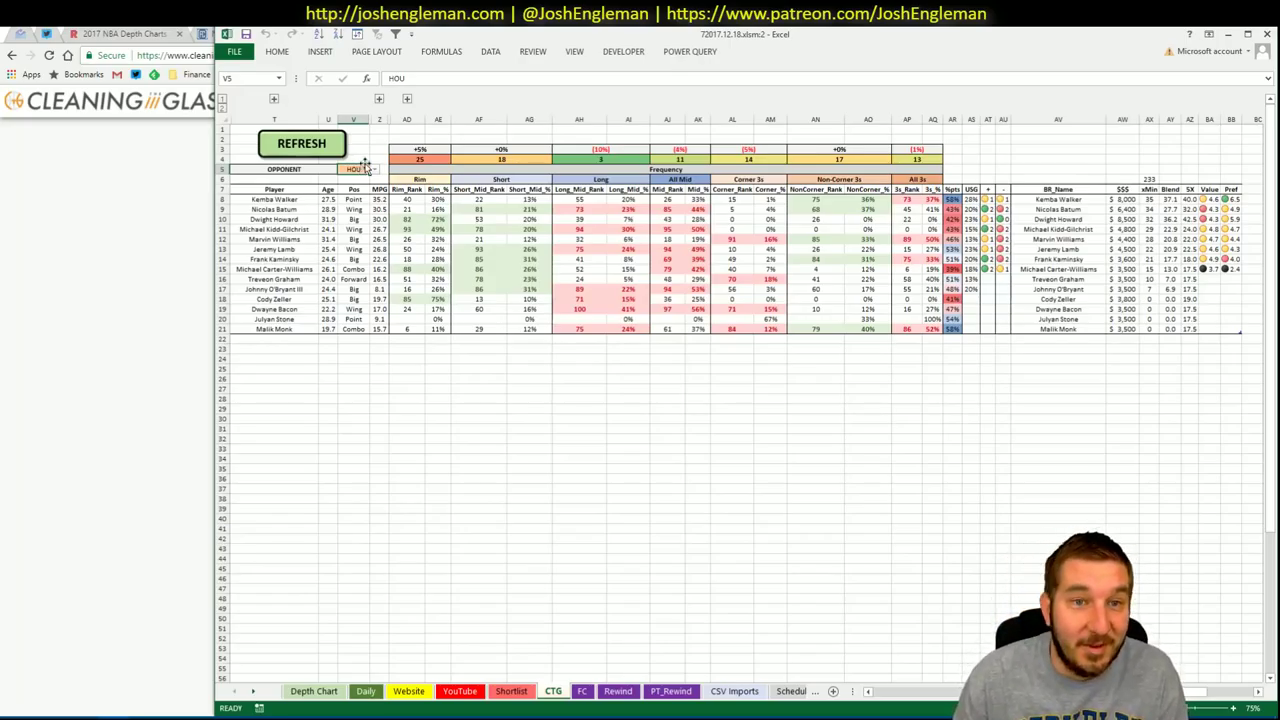
{"action": "left_click", "coordinate": [367, 141]}
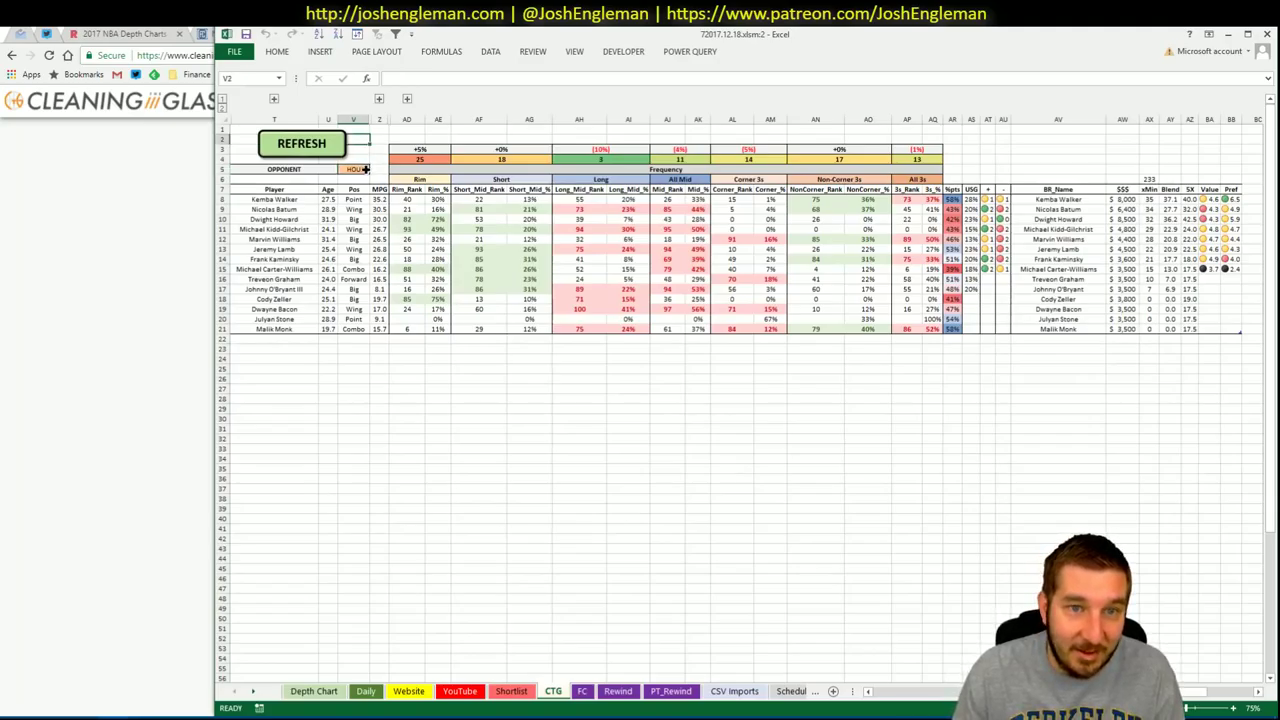
{"action": "left_click", "coordinate": [364, 169]}
{"action": "key", "text": "BackSpace"}
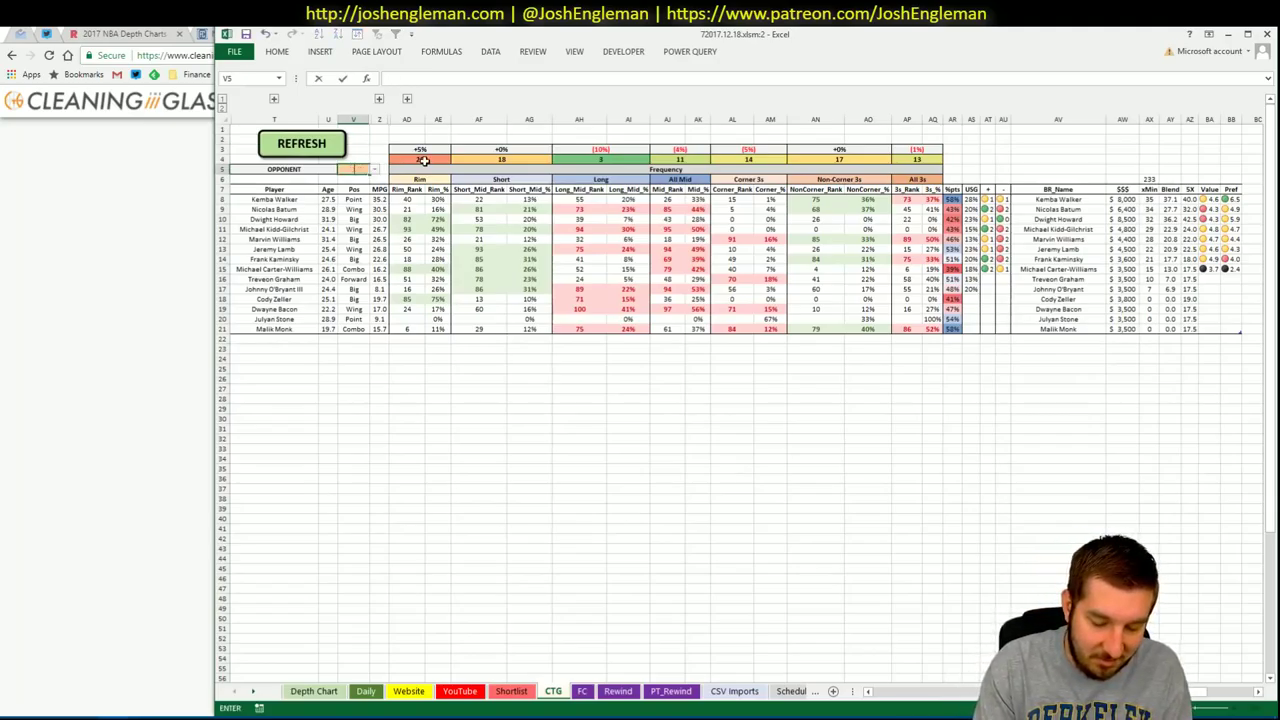
{"action": "type", "text": "NYK"}
{"action": "key", "text": "Return"}
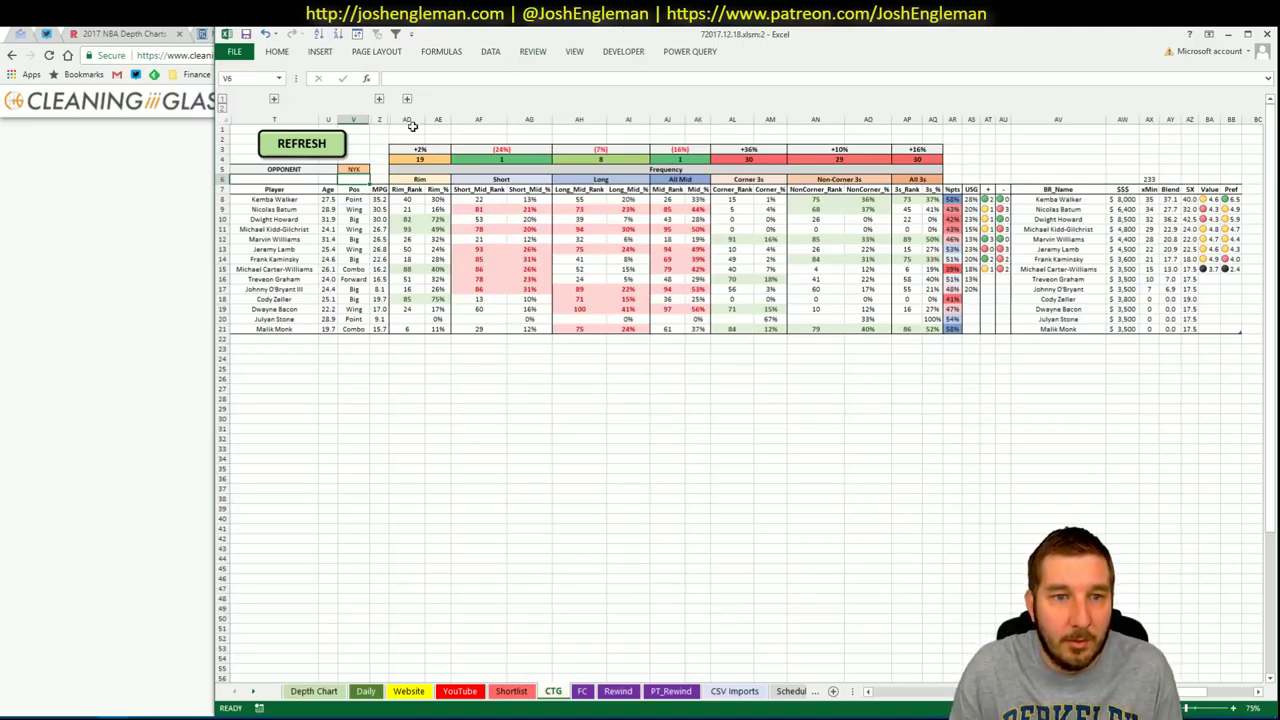
Look over the player projections on the Daily sheet and return to the YouTube sheet
{"action": "left_click", "coordinate": [366, 691]}
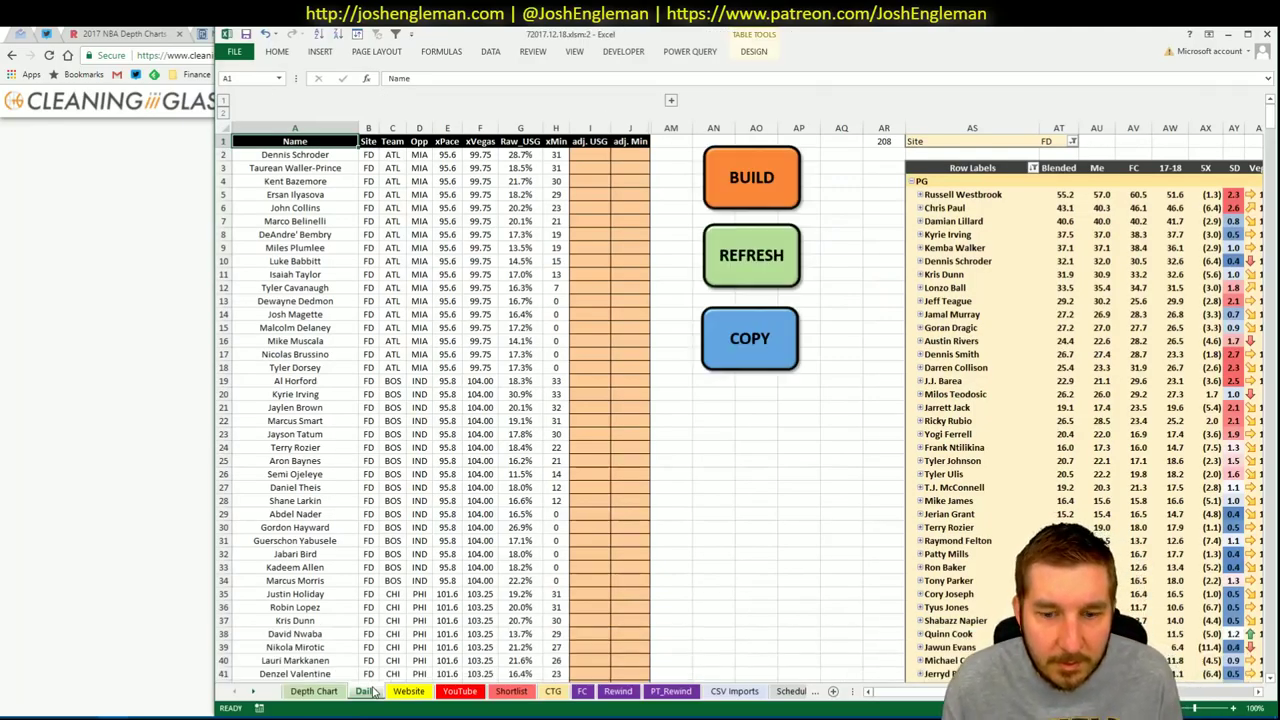
{"action": "scroll", "coordinate": [890, 240], "scroll_direction": "down", "scroll_amount": 2}
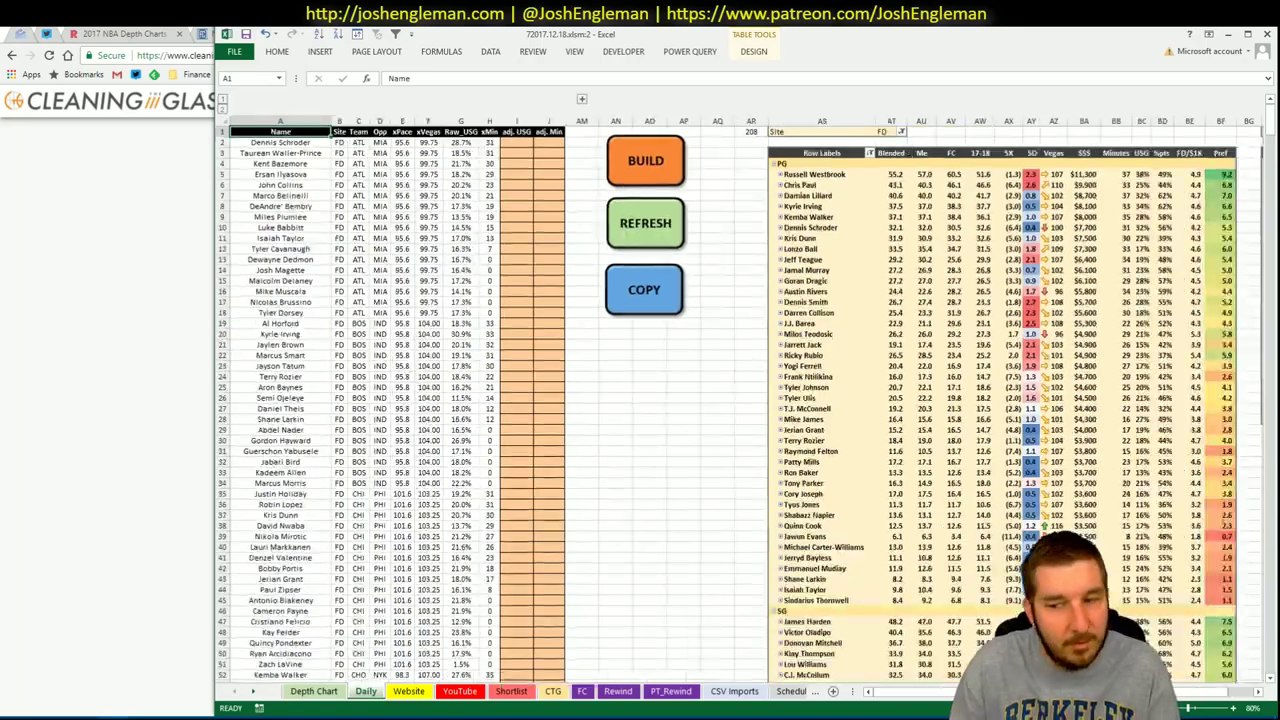
{"action": "left_click", "coordinate": [450, 692]}
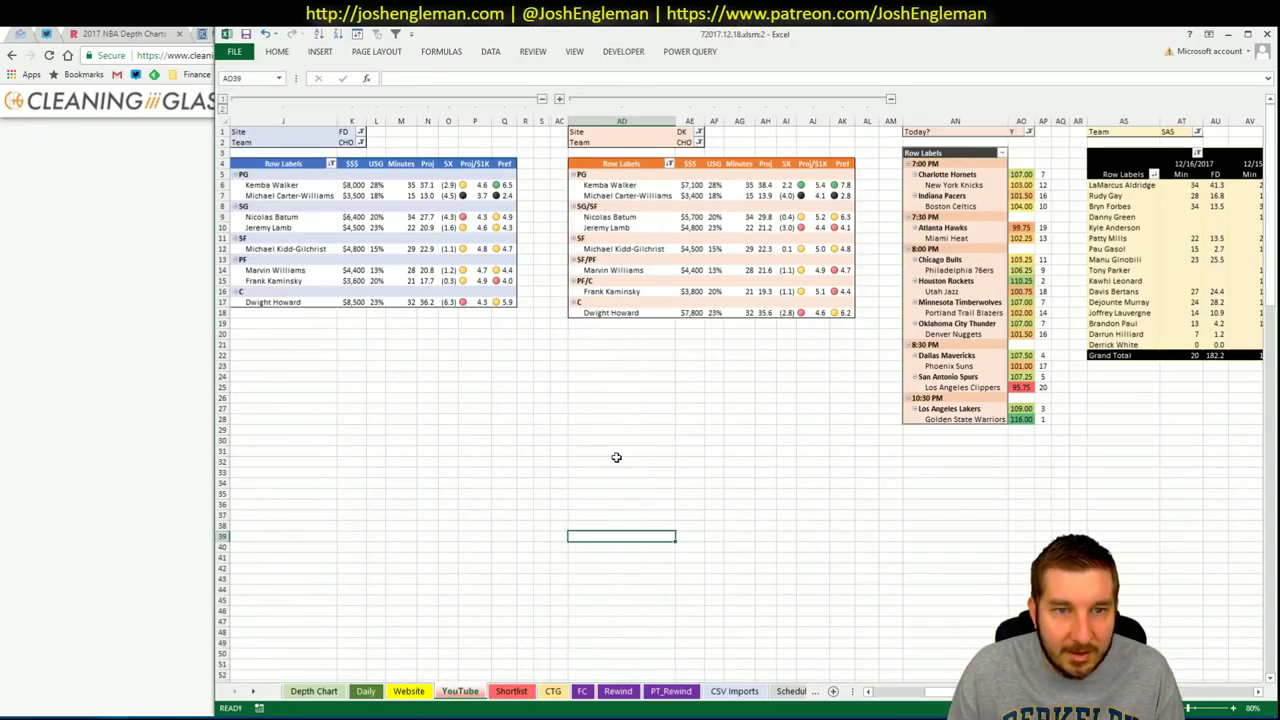
Switch to the Fantasy Cruncher FanDuel NBA page and limit the player list to Charlotte (CHA) with all positions shown
{"action": "mouse_move", "coordinate": [119, 710]}
{"action": "left_click", "coordinate": [57, 670]}
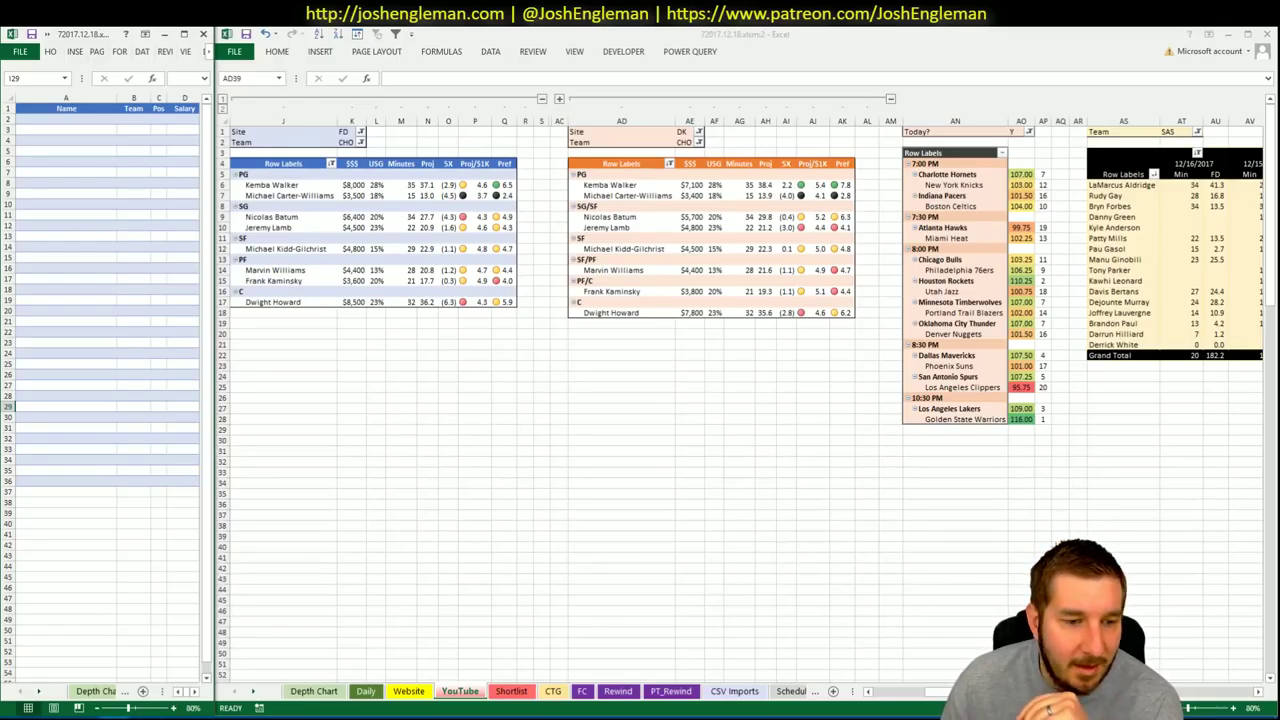
{"action": "left_click", "coordinate": [50, 709]}
{"action": "left_click", "coordinate": [232, 31]}
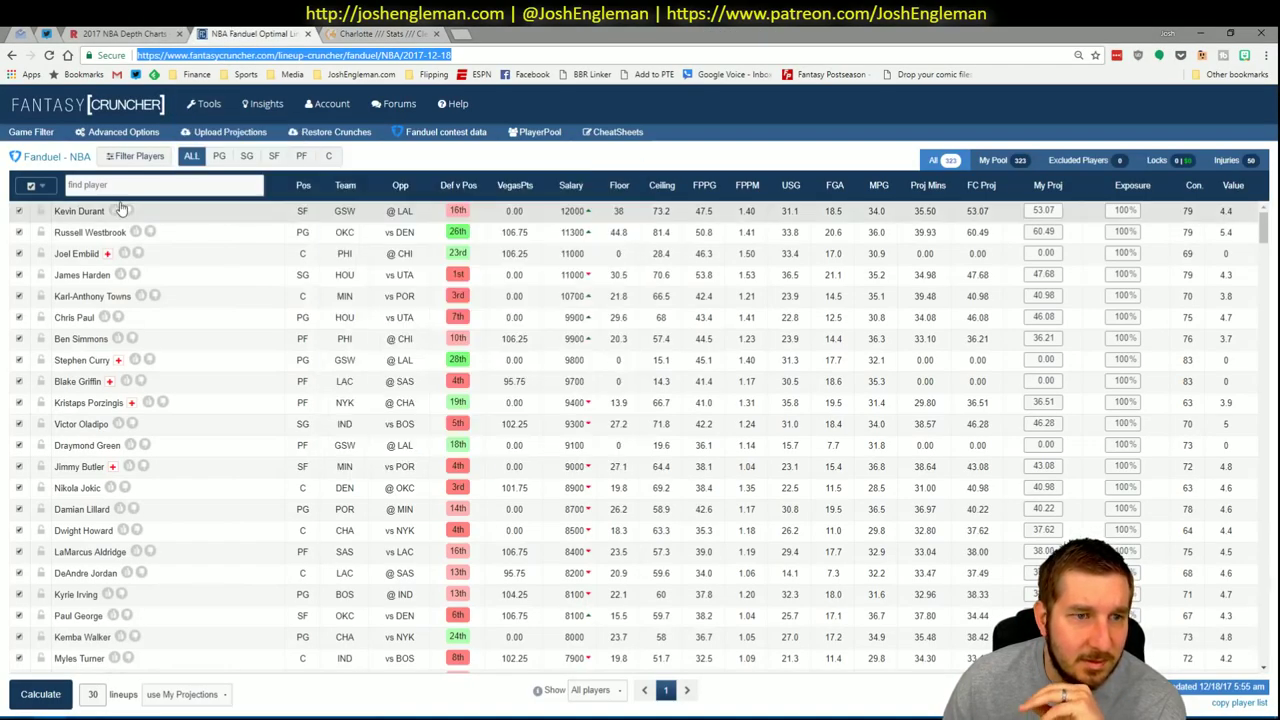
{"action": "left_click", "coordinate": [219, 156]}
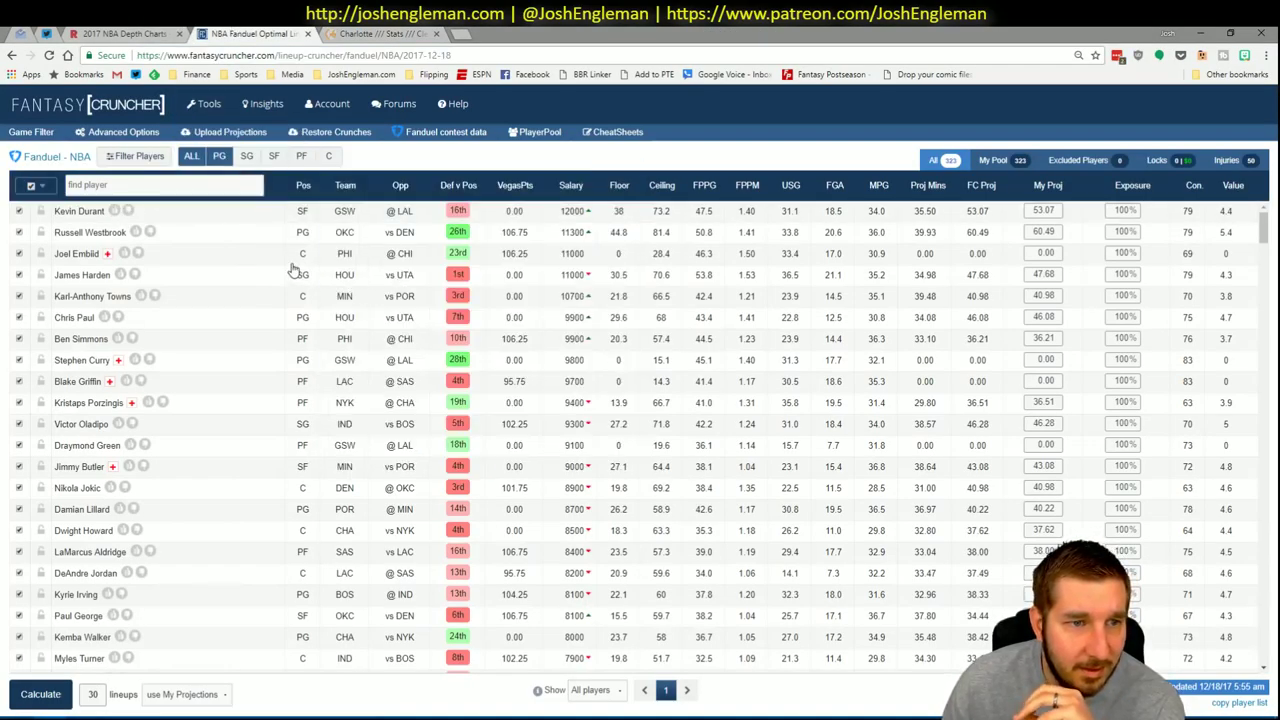
{"action": "left_click", "coordinate": [45, 133]}
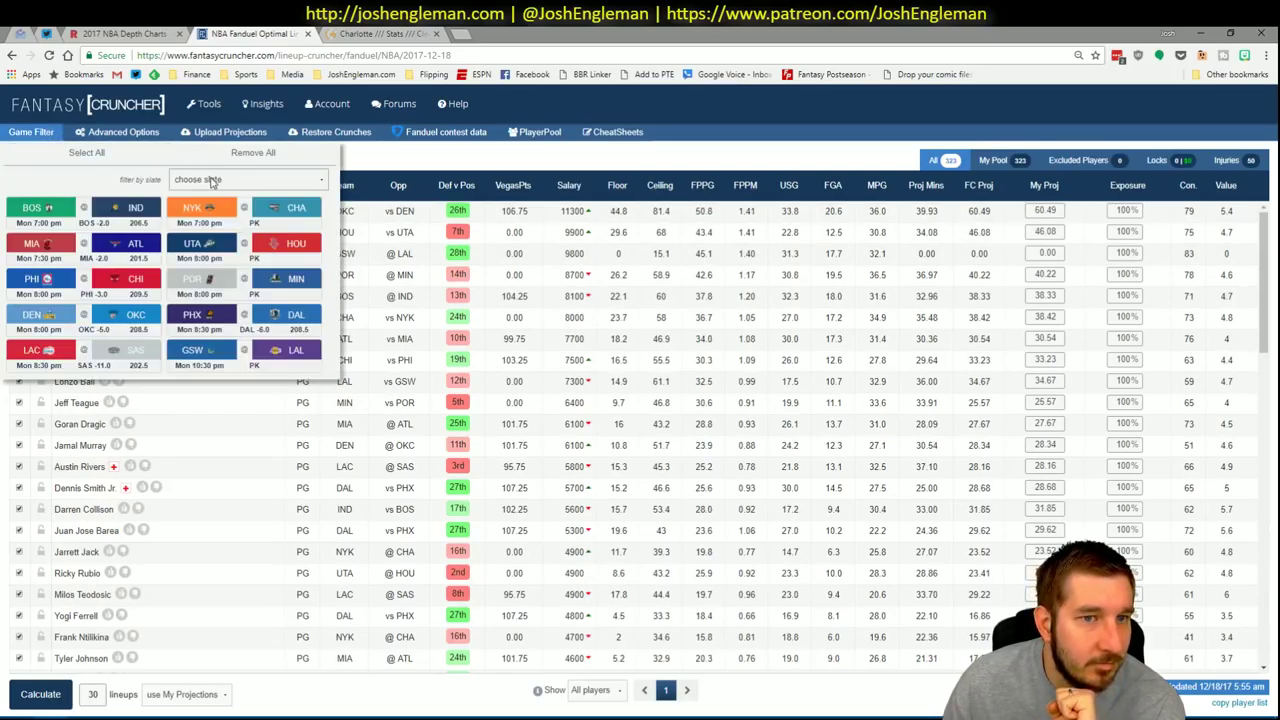
{"action": "left_click", "coordinate": [253, 152]}
{"action": "left_click", "coordinate": [279, 213]}
{"action": "left_click", "coordinate": [191, 156]}
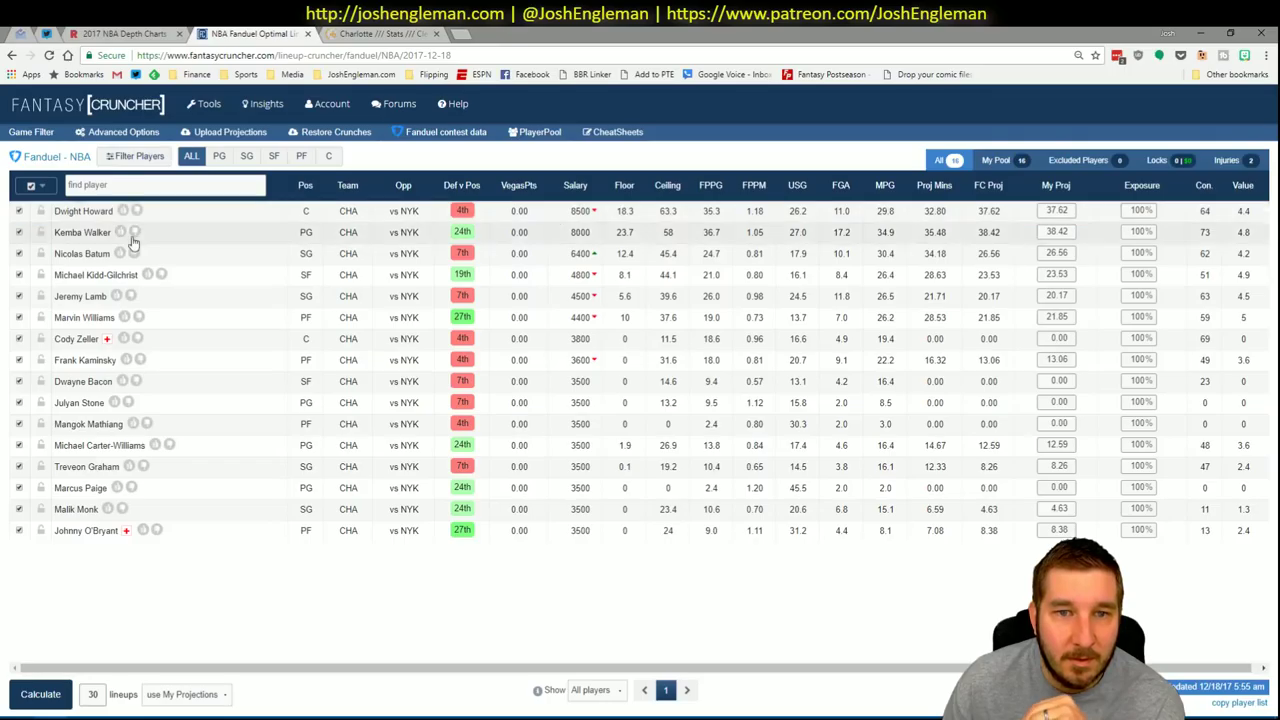
Review the game logs of Kemba Walker and Dwight Howard in the player list
{"action": "left_click", "coordinate": [83, 232]}
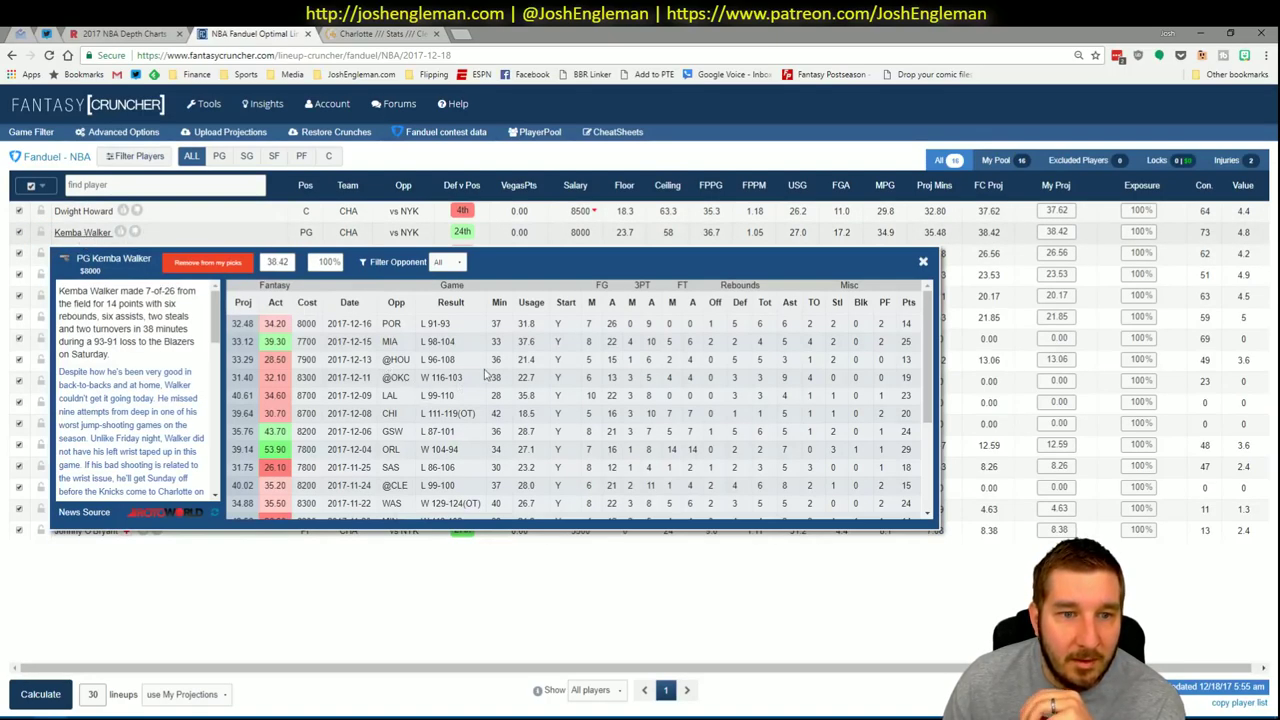
{"action": "left_click", "coordinate": [932, 262]}
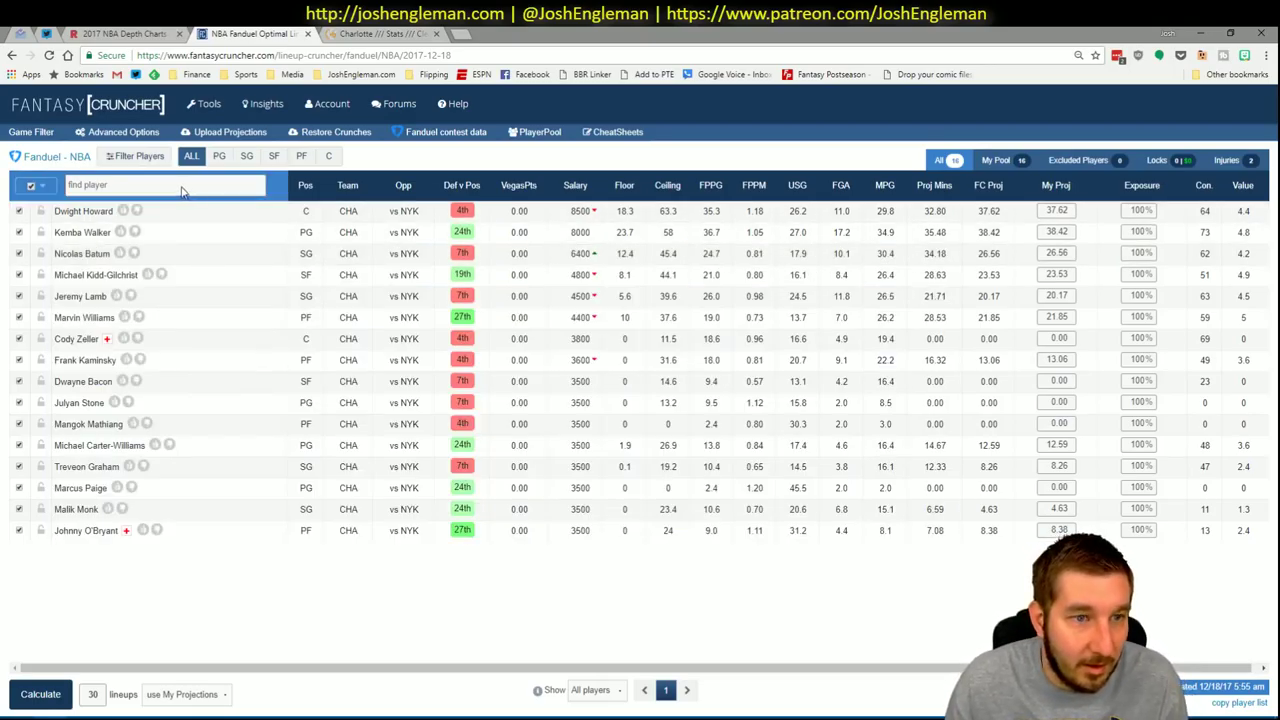
{"action": "left_click", "coordinate": [90, 214]}
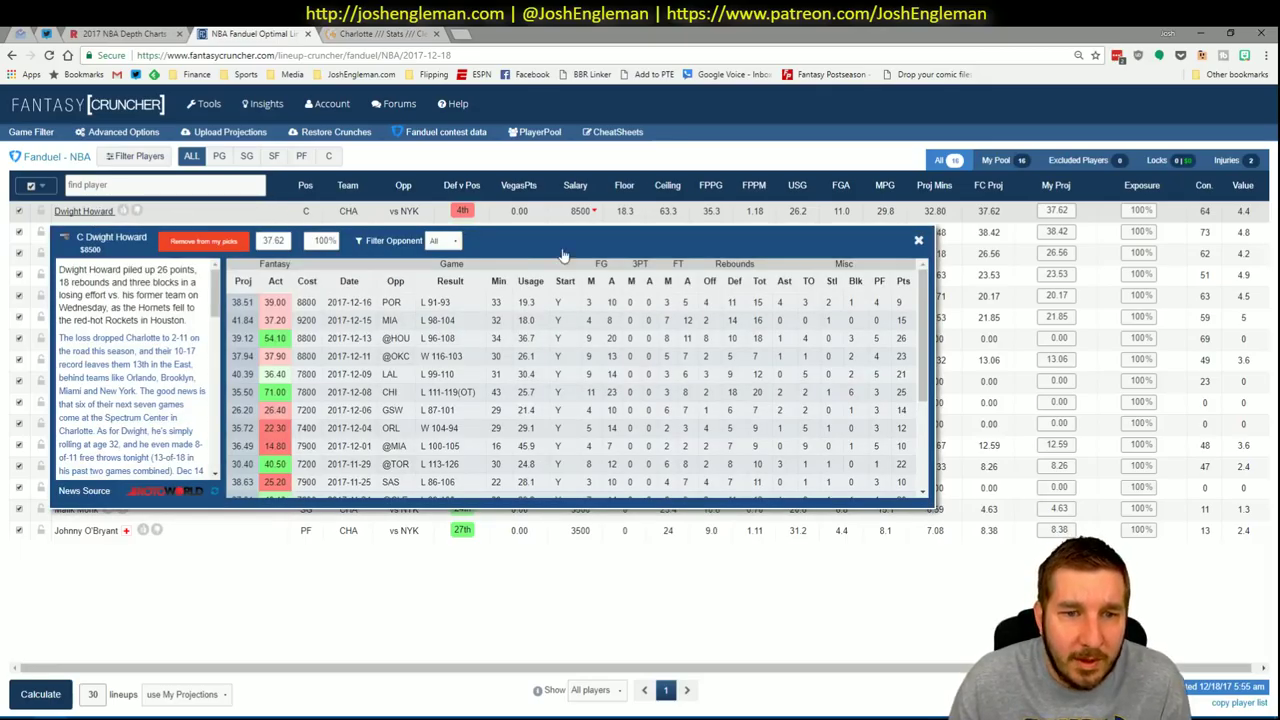
{"action": "left_click", "coordinate": [930, 242]}
Switch back to the Excel workbook and set the game log pivot table's Team filter to CHO
{"action": "mouse_move", "coordinate": [130, 683]}
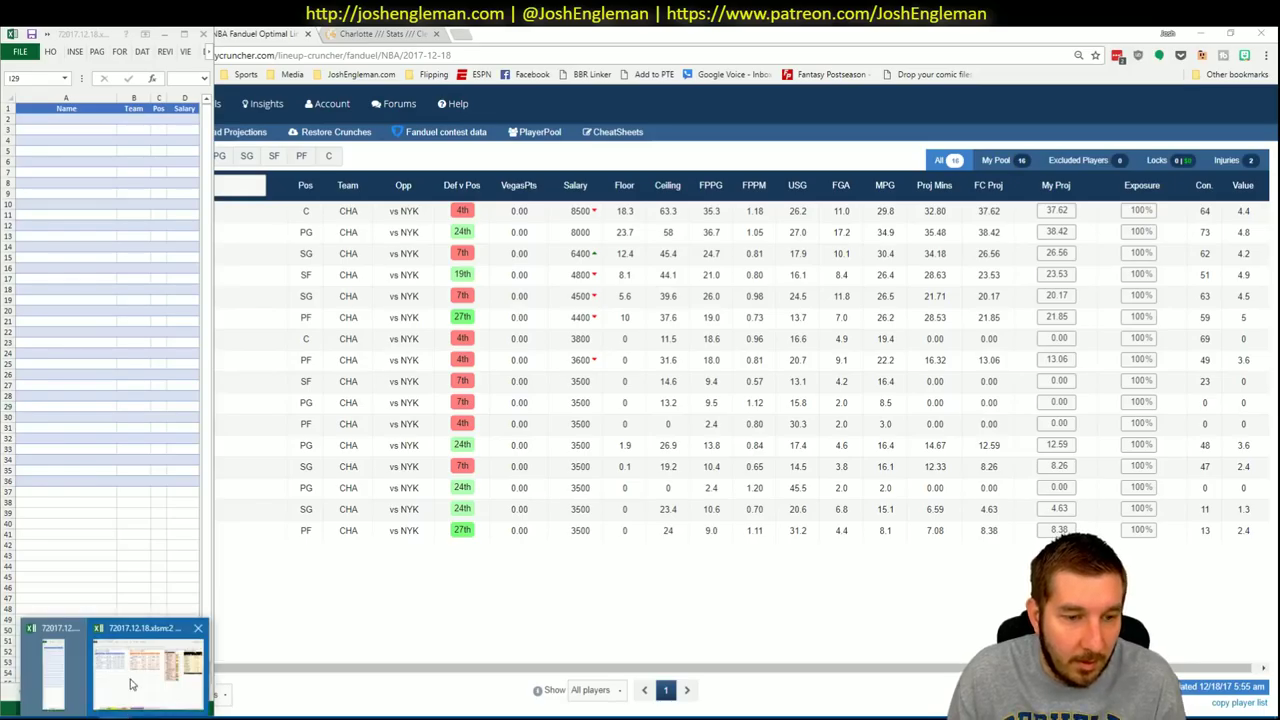
{"action": "left_click", "coordinate": [130, 683]}
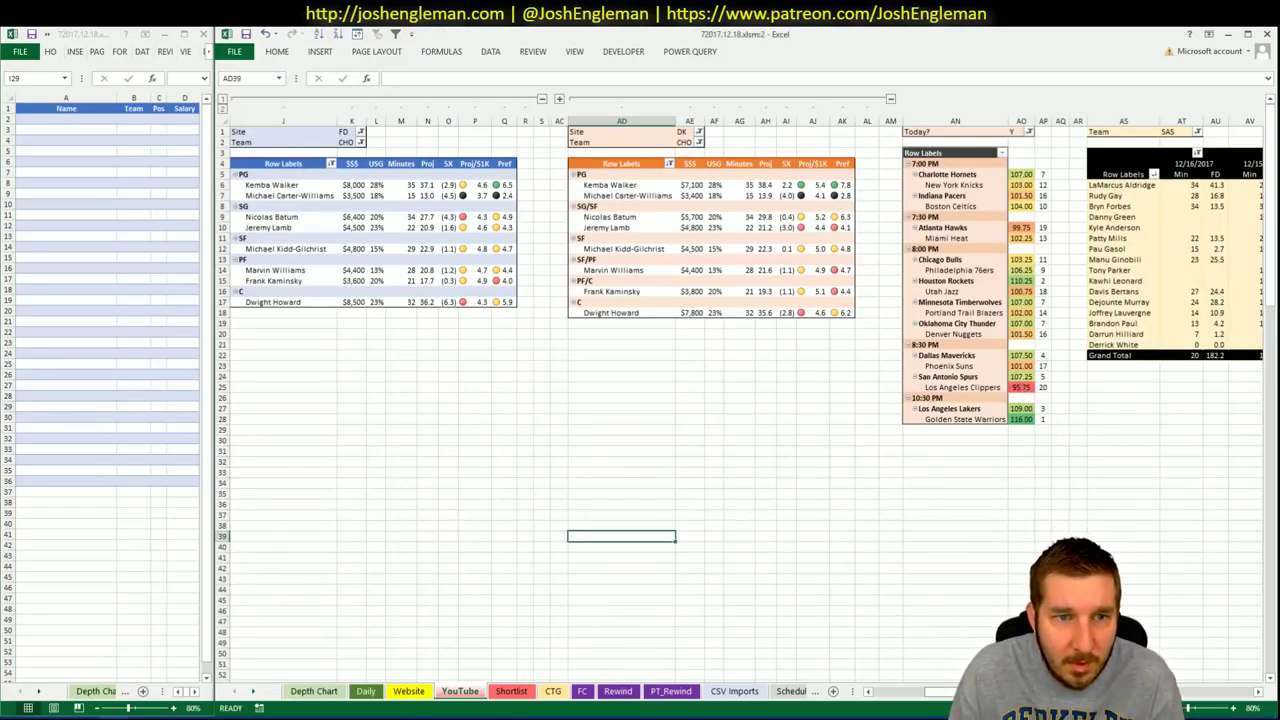
{"action": "scroll", "coordinate": [740, 400], "scroll_direction": "right", "scroll_amount": 5}
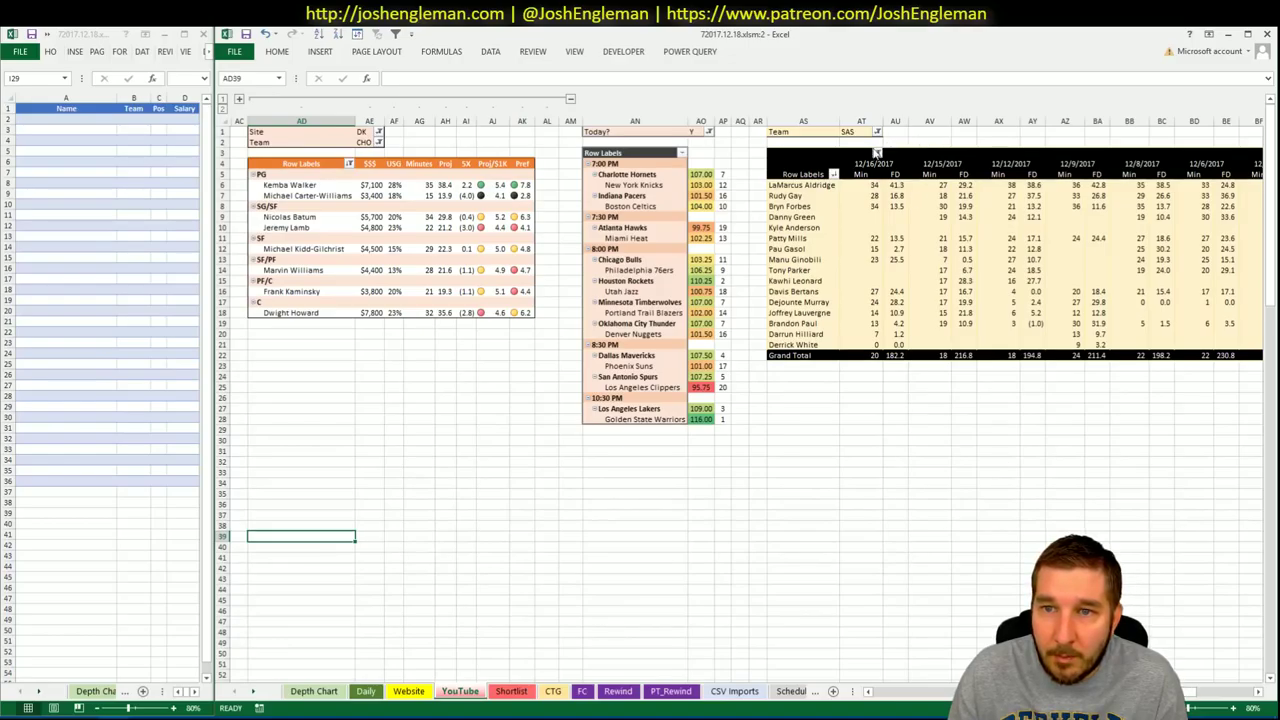
{"action": "left_click", "coordinate": [848, 131]}
{"action": "type", "text": "CHO"}
{"action": "key", "text": "Return"}
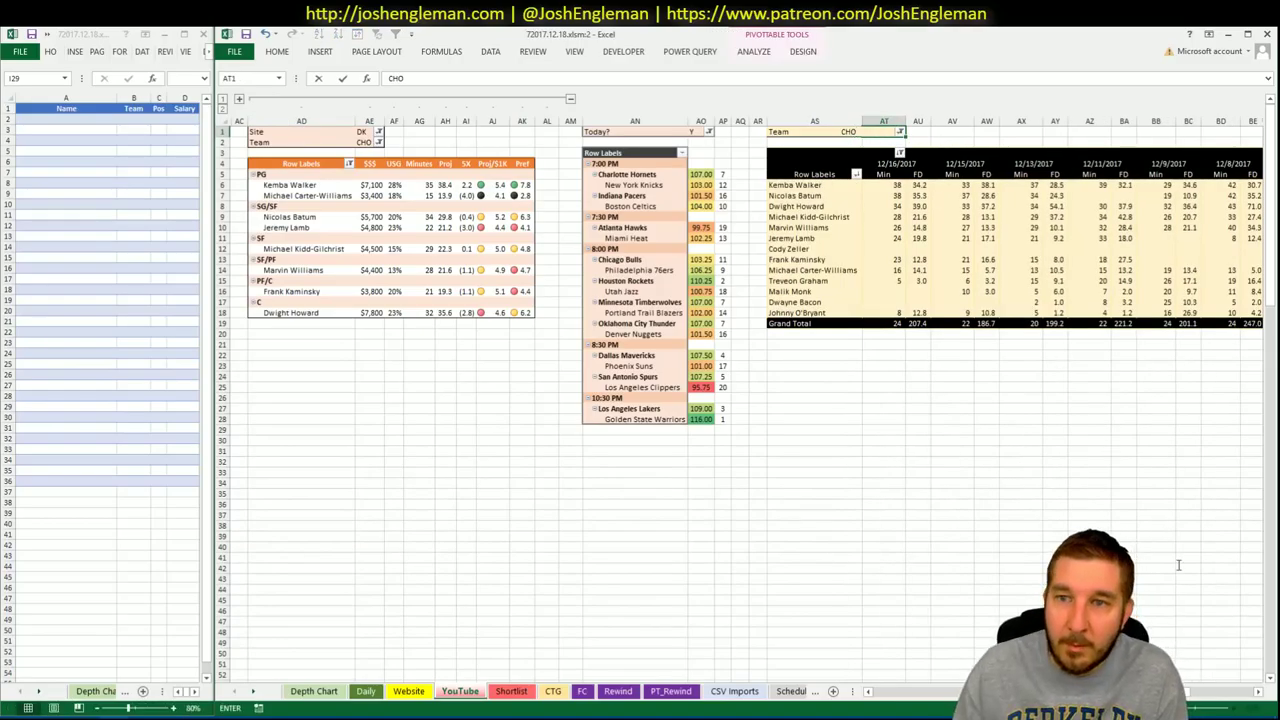
Filter the Charlotte game log pivot table's GameDate field to dates after or equal to 12/3/2017
{"action": "right_click", "coordinate": [979, 299]}
{"action": "left_click", "coordinate": [1017, 356]}
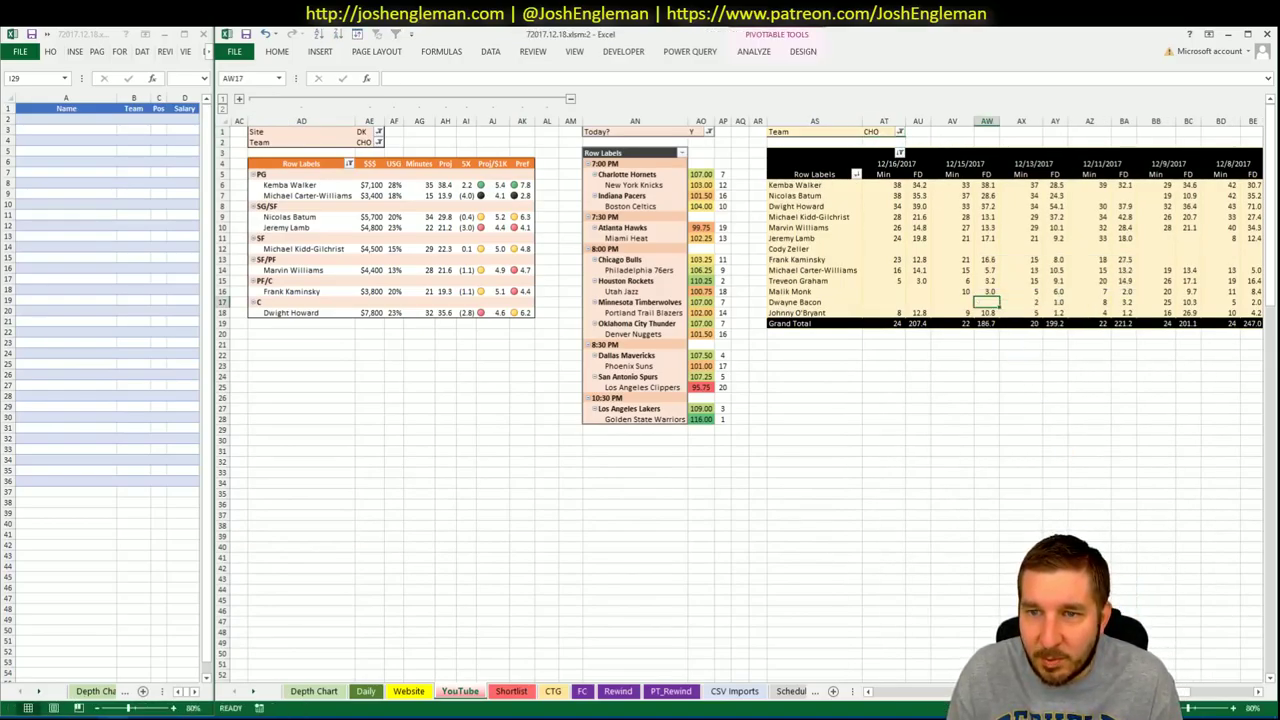
{"action": "scroll", "coordinate": [740, 400], "scroll_direction": "right", "scroll_amount": 5}
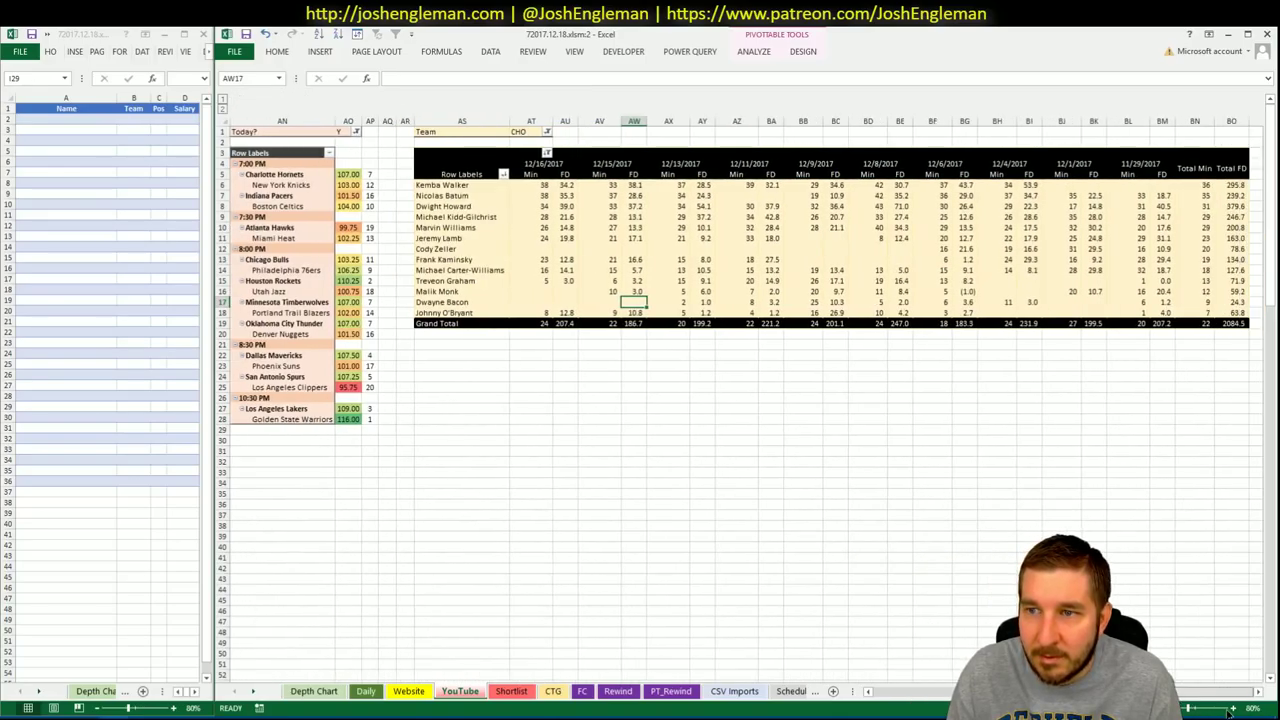
{"action": "right_click", "coordinate": [544, 165]}
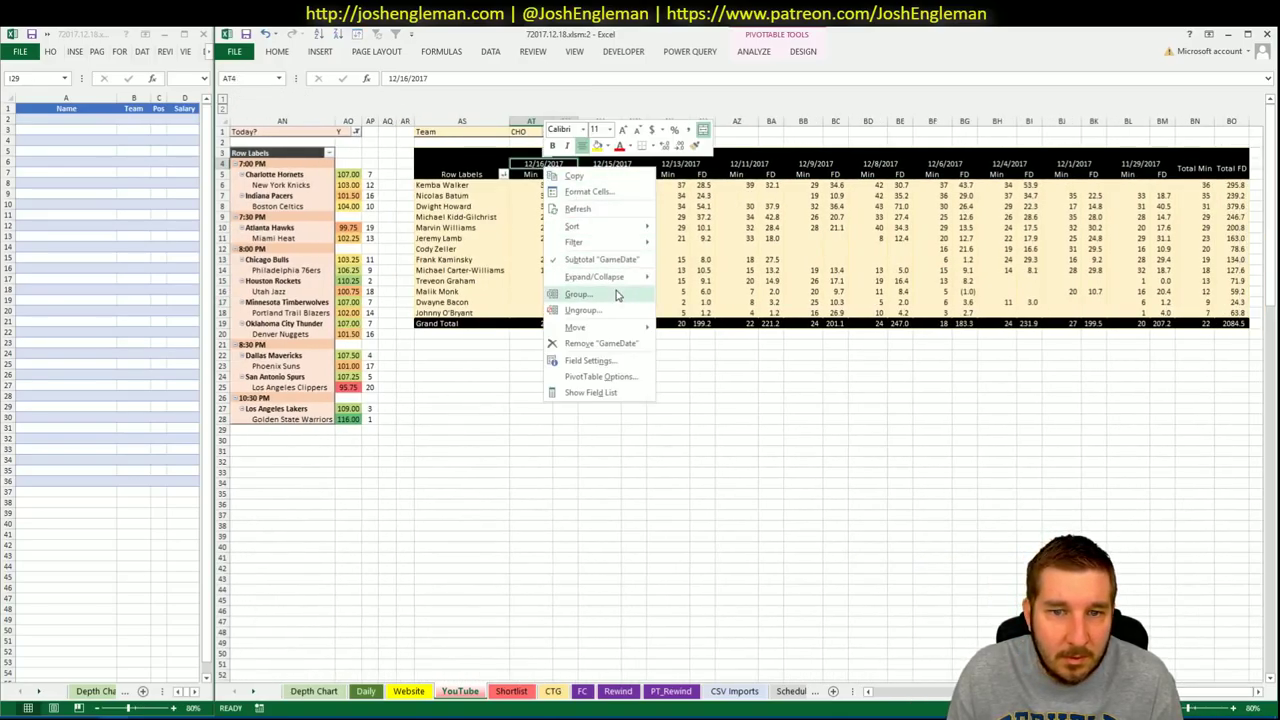
{"action": "mouse_move", "coordinate": [629, 242]}
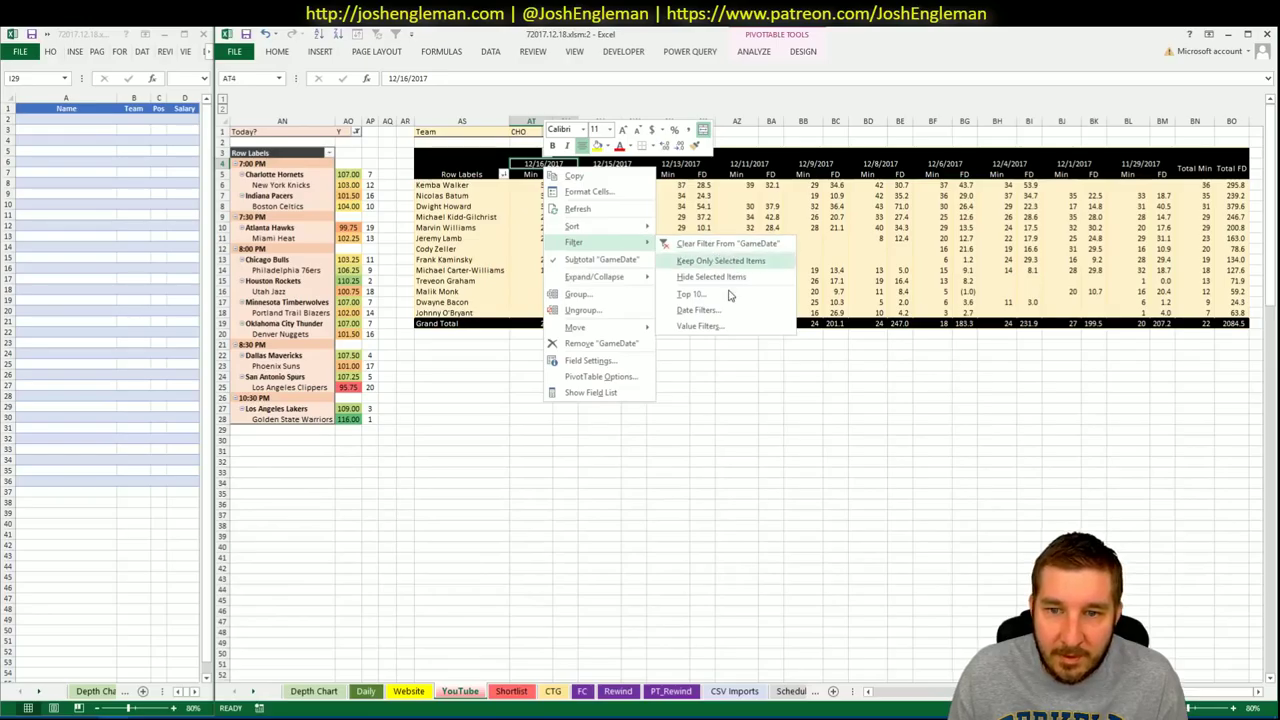
{"action": "mouse_move", "coordinate": [726, 311]}
{"action": "left_click", "coordinate": [800, 345]}
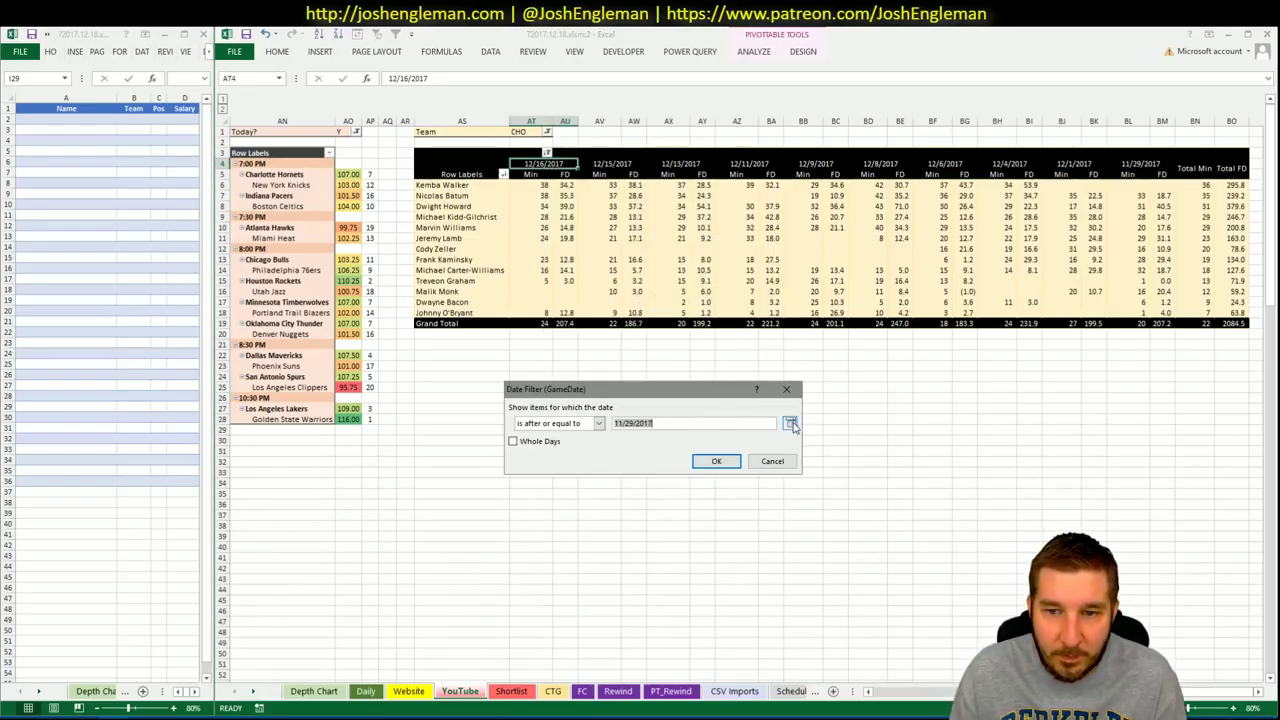
{"action": "left_click", "coordinate": [790, 424]}
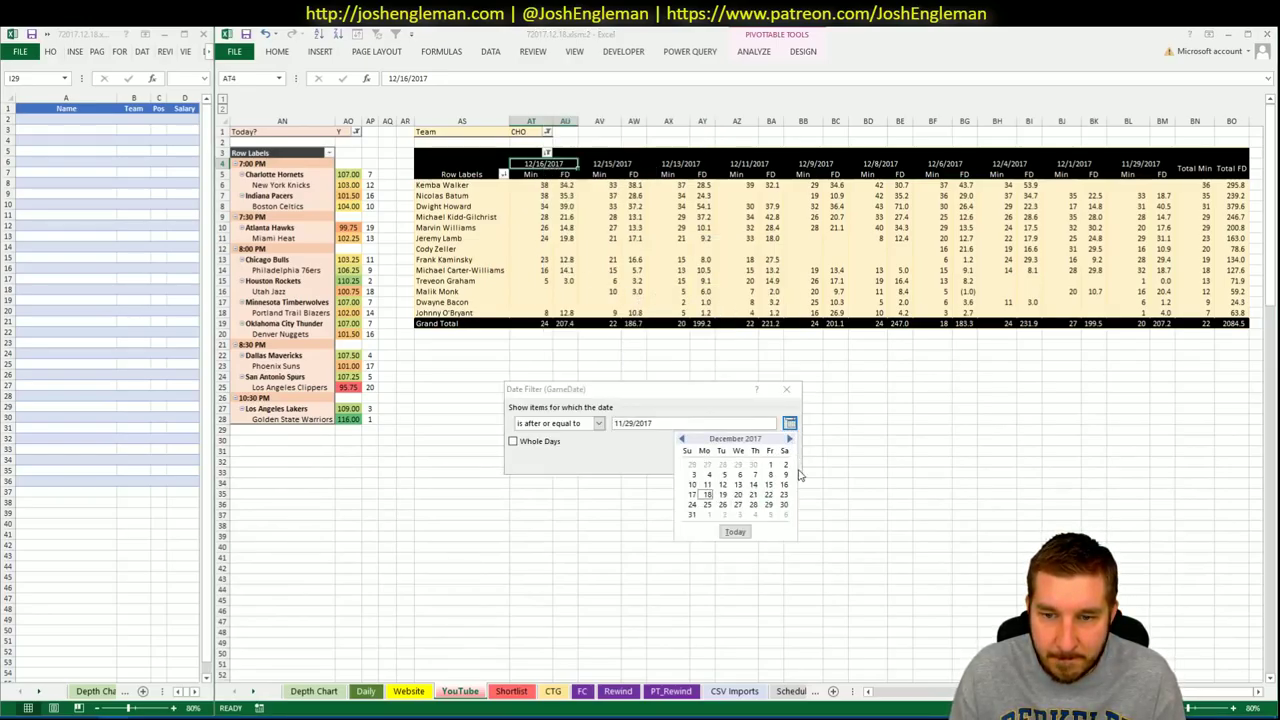
{"action": "left_click", "coordinate": [690, 474]}
{"action": "left_click", "coordinate": [712, 461]}
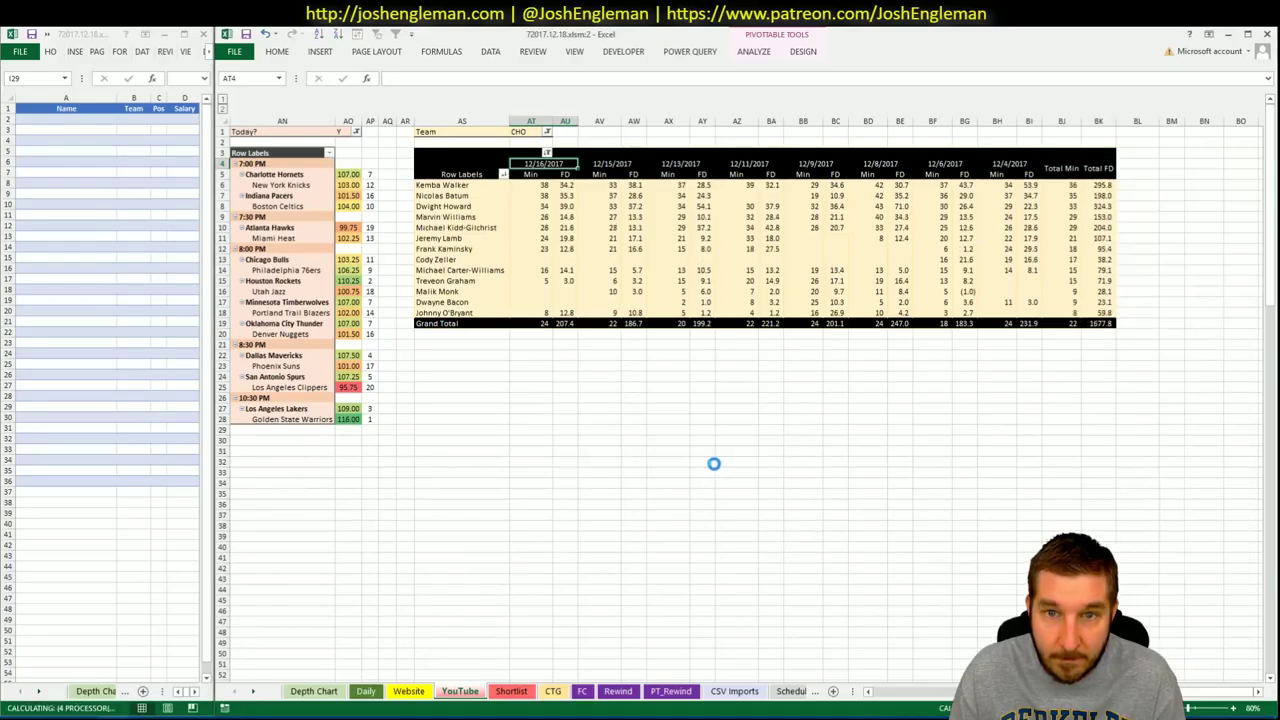
Enter Kemba Walker in the first empty Name row of the player list in the second workbook window
{"action": "scroll", "coordinate": [740, 400], "scroll_direction": "left", "scroll_amount": 3}
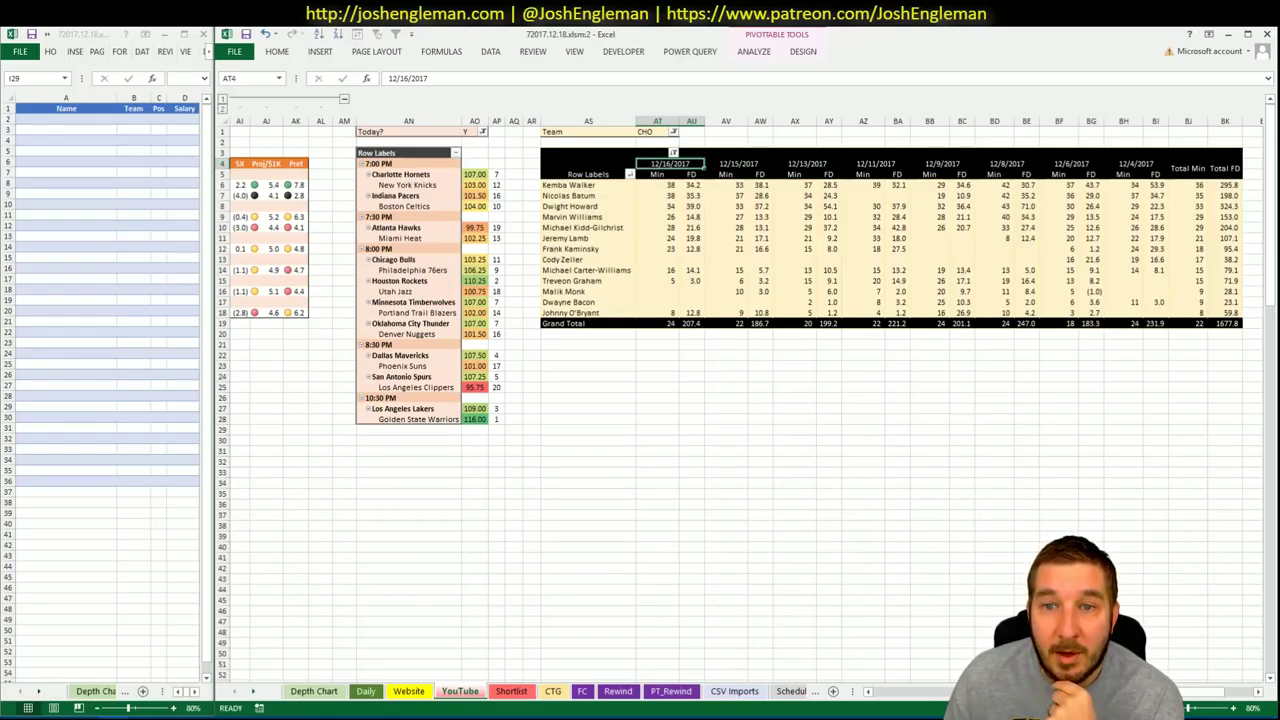
{"action": "scroll", "coordinate": [1220, 692], "scroll_direction": "left", "scroll_amount": 10}
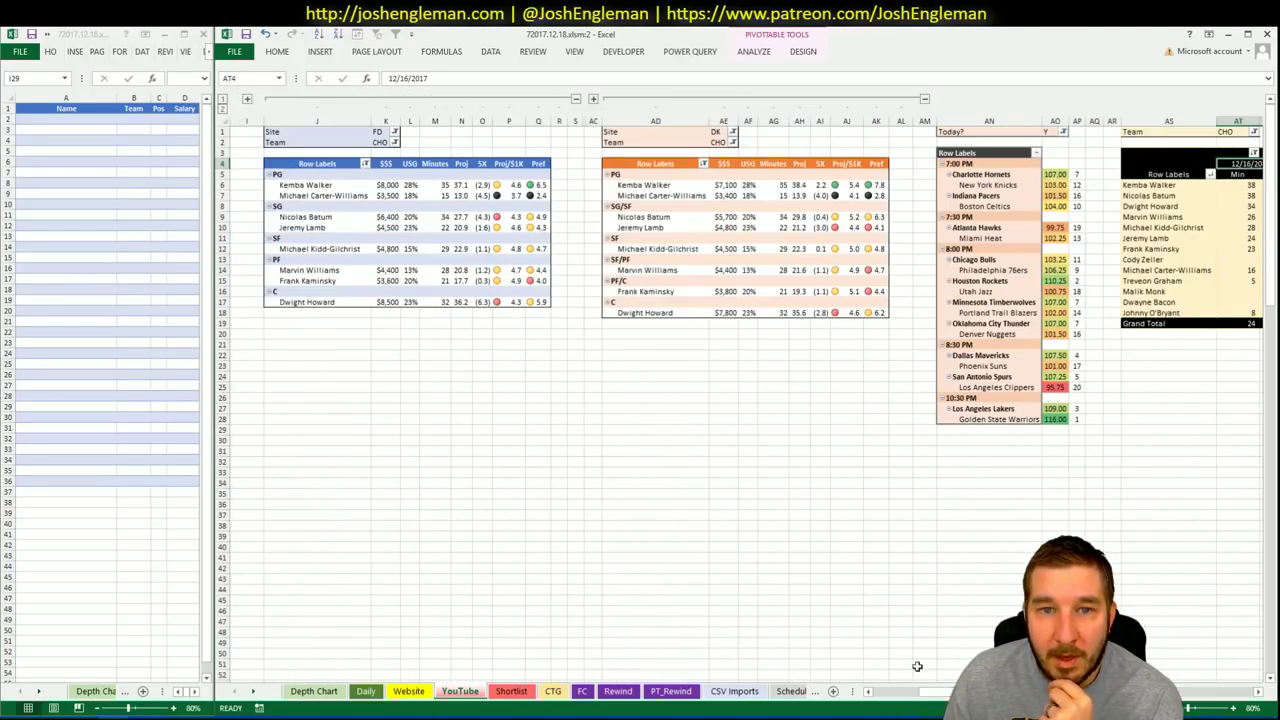
{"action": "left_click", "coordinate": [63, 131]}
{"action": "left_click", "coordinate": [76, 119]}
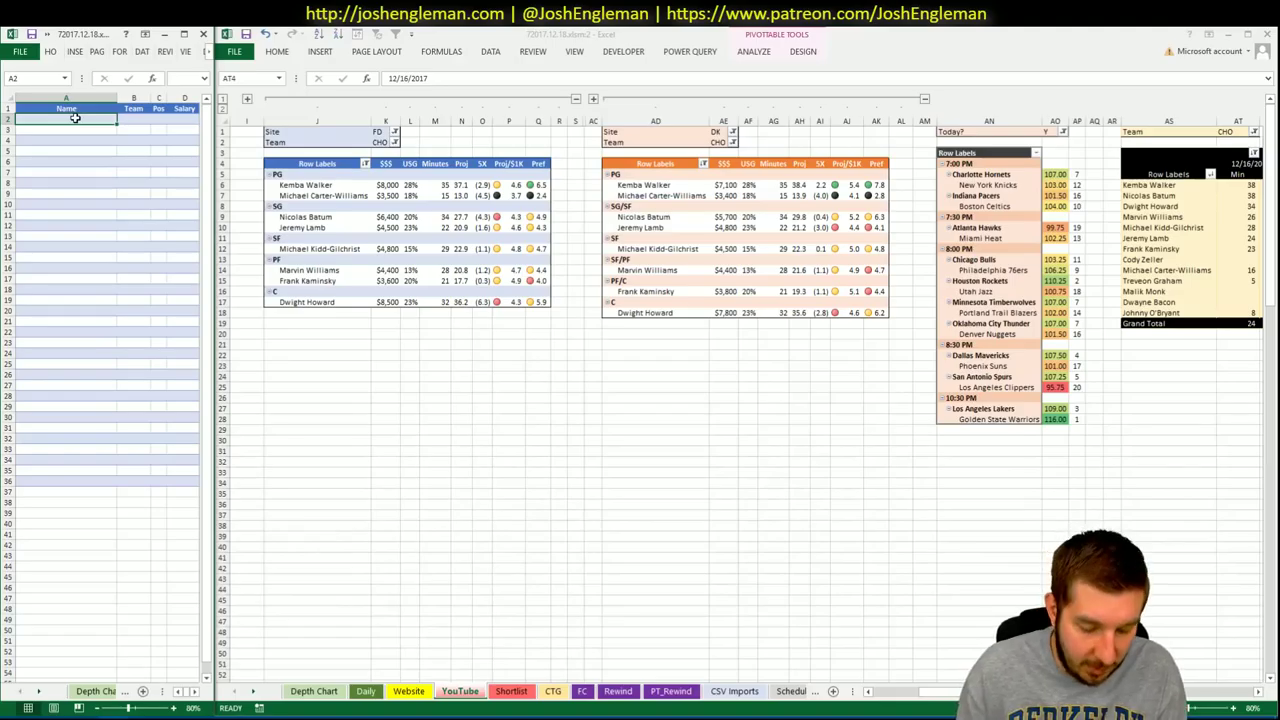
{"action": "type", "text": "Kemba Walker"}
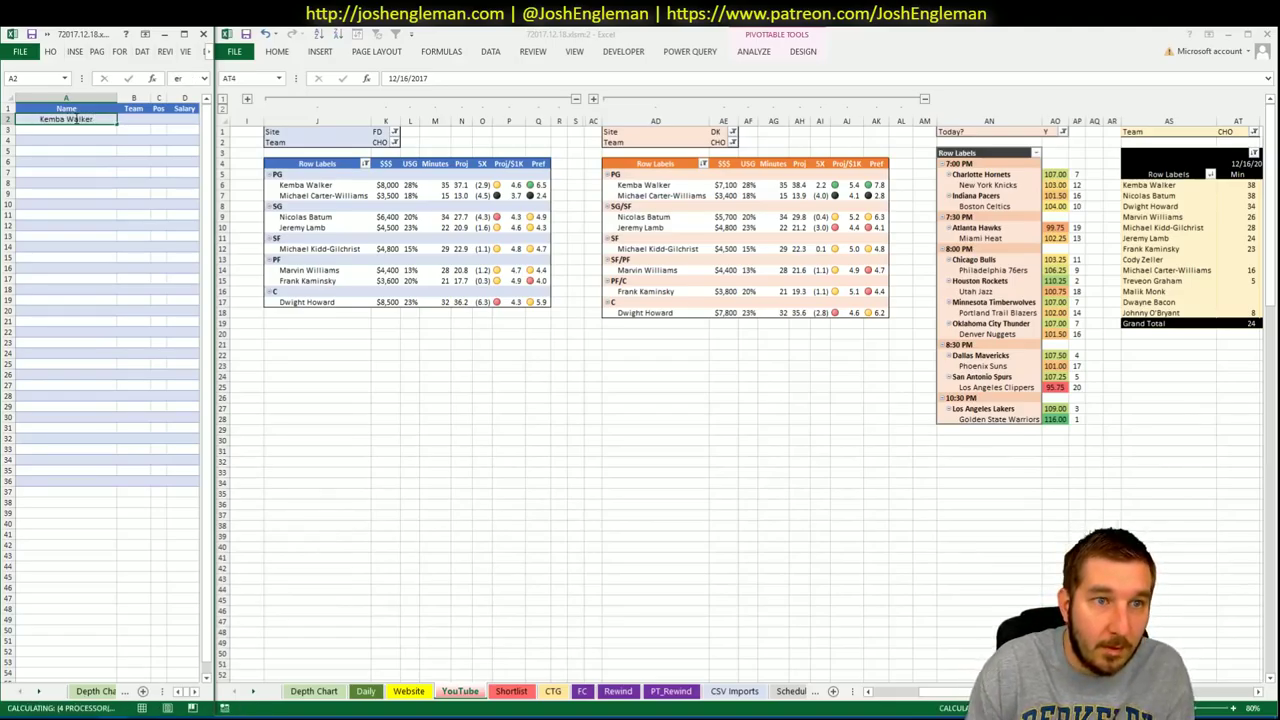
{"action": "key", "text": "Return"}
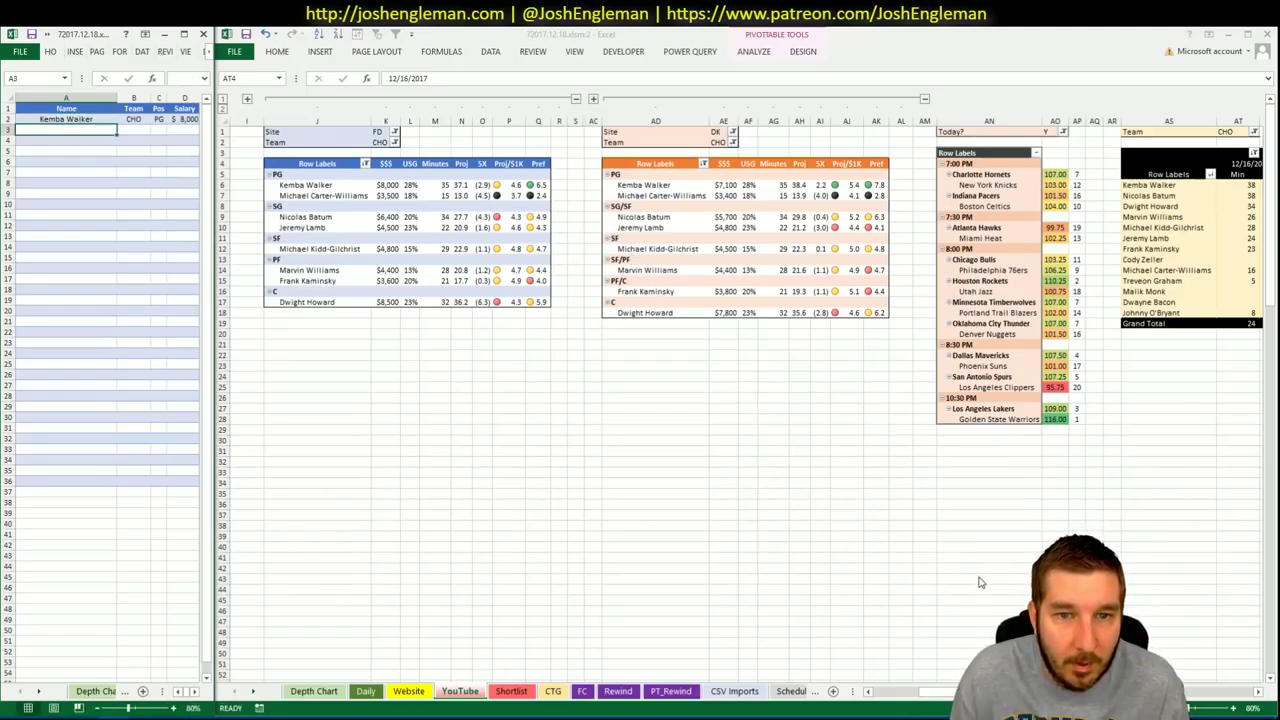
Check the Hornets' recent game logs and add Marvin Williams below Kemba Walker in the player list
{"action": "left_click_drag", "start_coordinate": [950, 691], "coordinate": [1205, 708]}
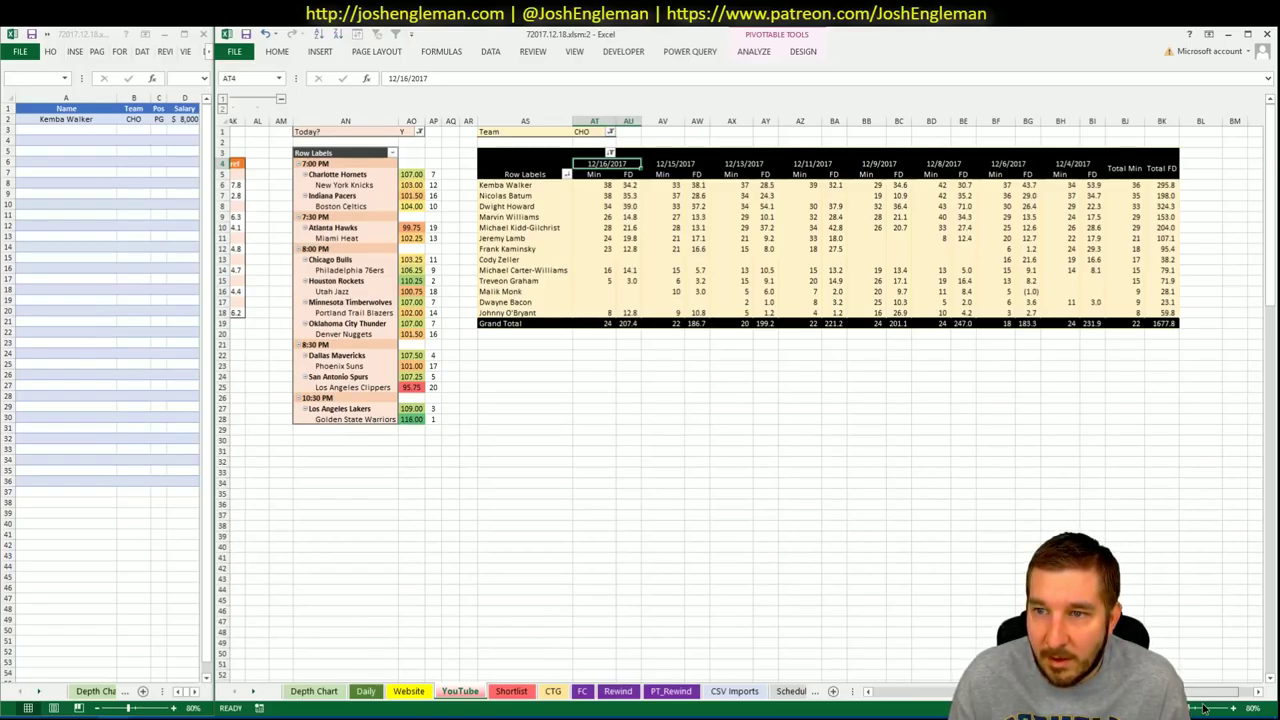
{"action": "left_click_drag", "start_coordinate": [1198, 708], "coordinate": [940, 700]}
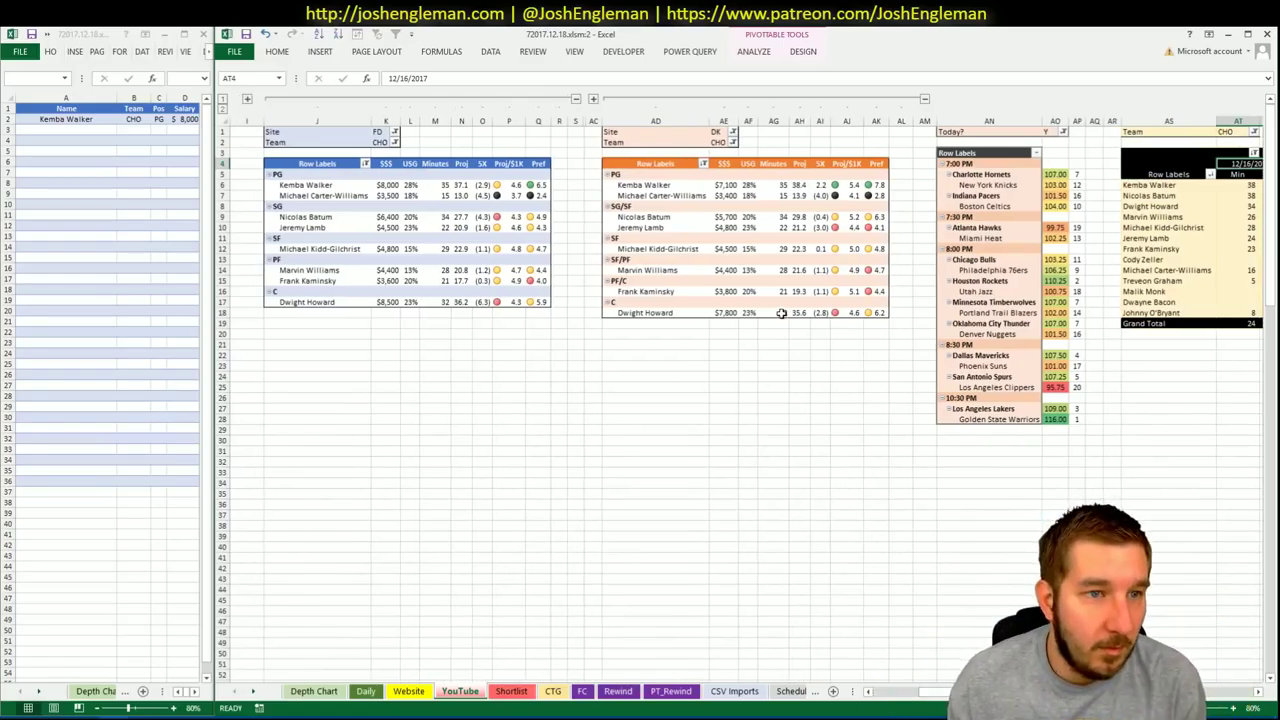
{"action": "left_click", "coordinate": [108, 131]}
{"action": "type", "text": "Marvi"}
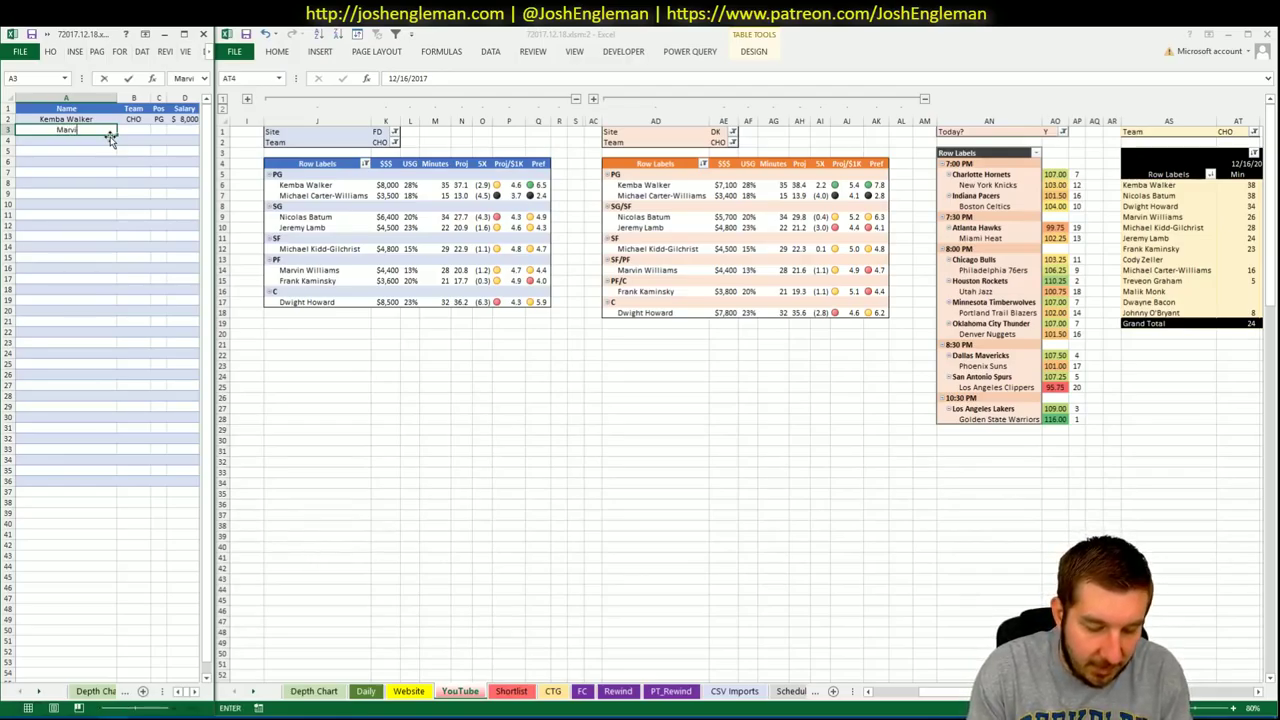
{"action": "type", "text": "n Williams"}
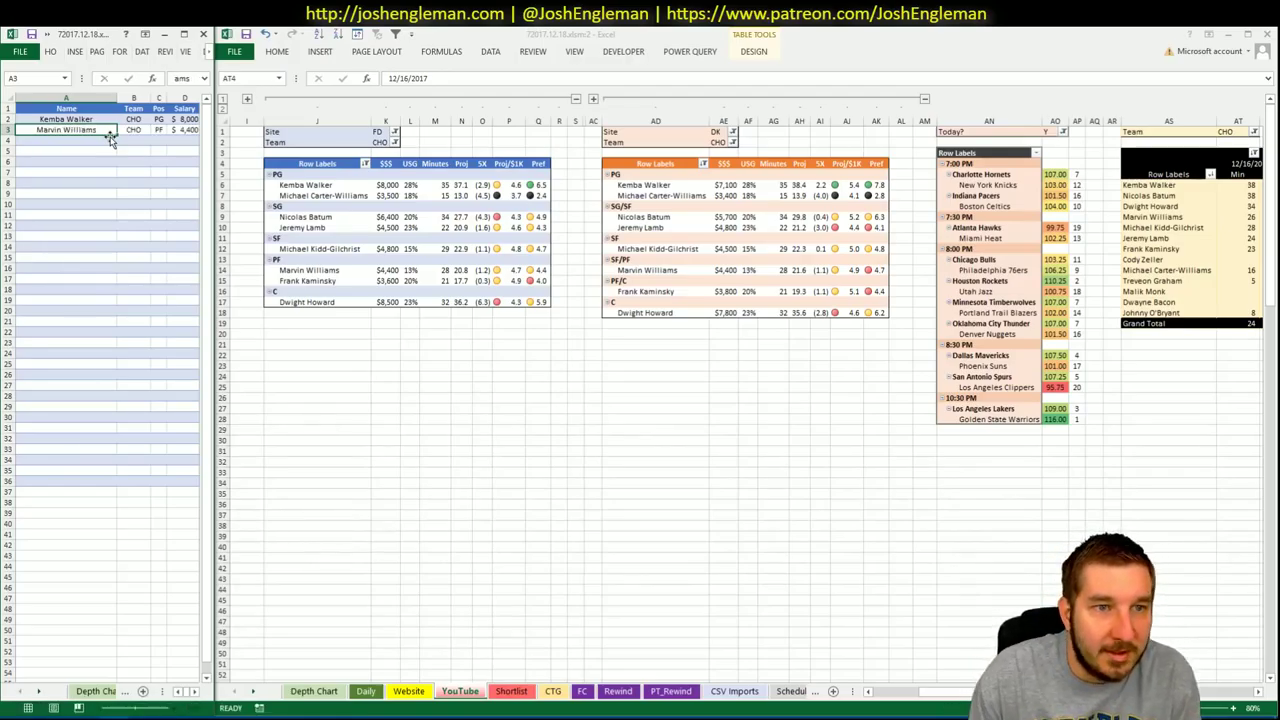
{"action": "key", "text": "Return"}
Switch to the Fantasy Cruncher page, review Michael Kidd-Gilchrist's game log, and return to the Excel workbook
{"action": "key", "text": "ctrl+Tab"}
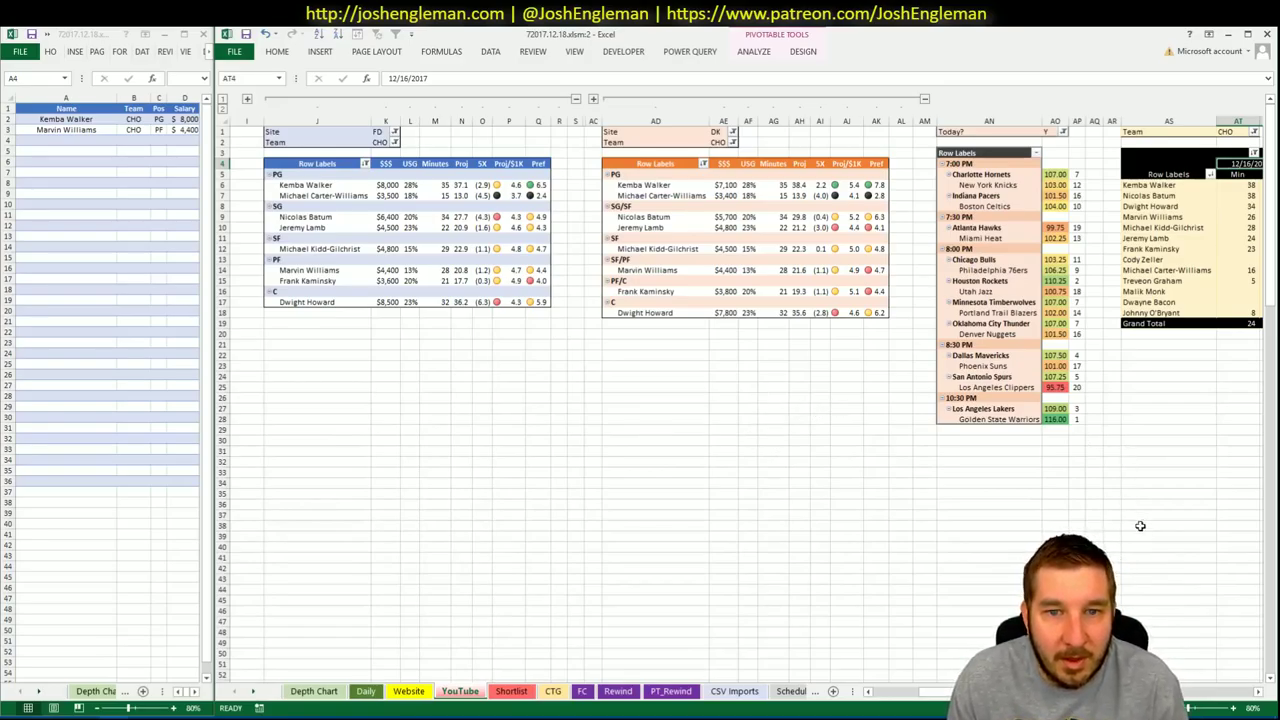
{"action": "scroll", "coordinate": [745, 400], "scroll_direction": "right", "scroll_amount": 10}
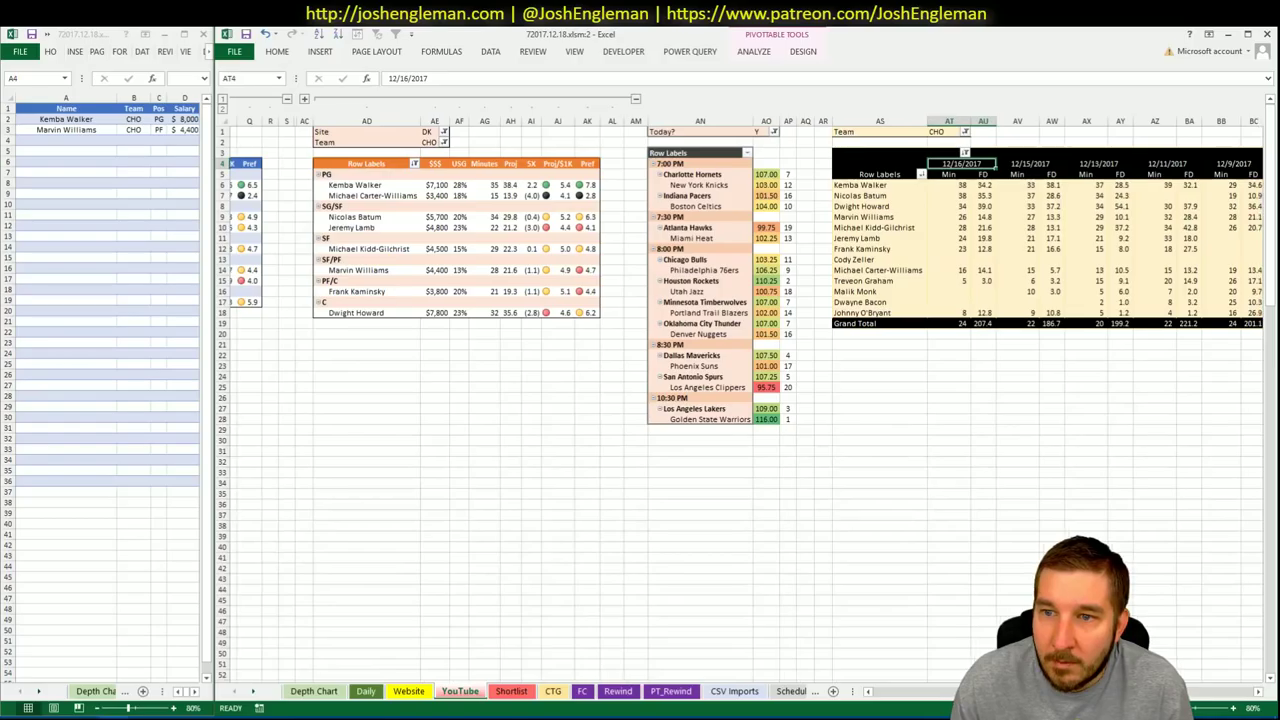
{"action": "scroll", "coordinate": [745, 400], "scroll_direction": "right", "scroll_amount": 3}
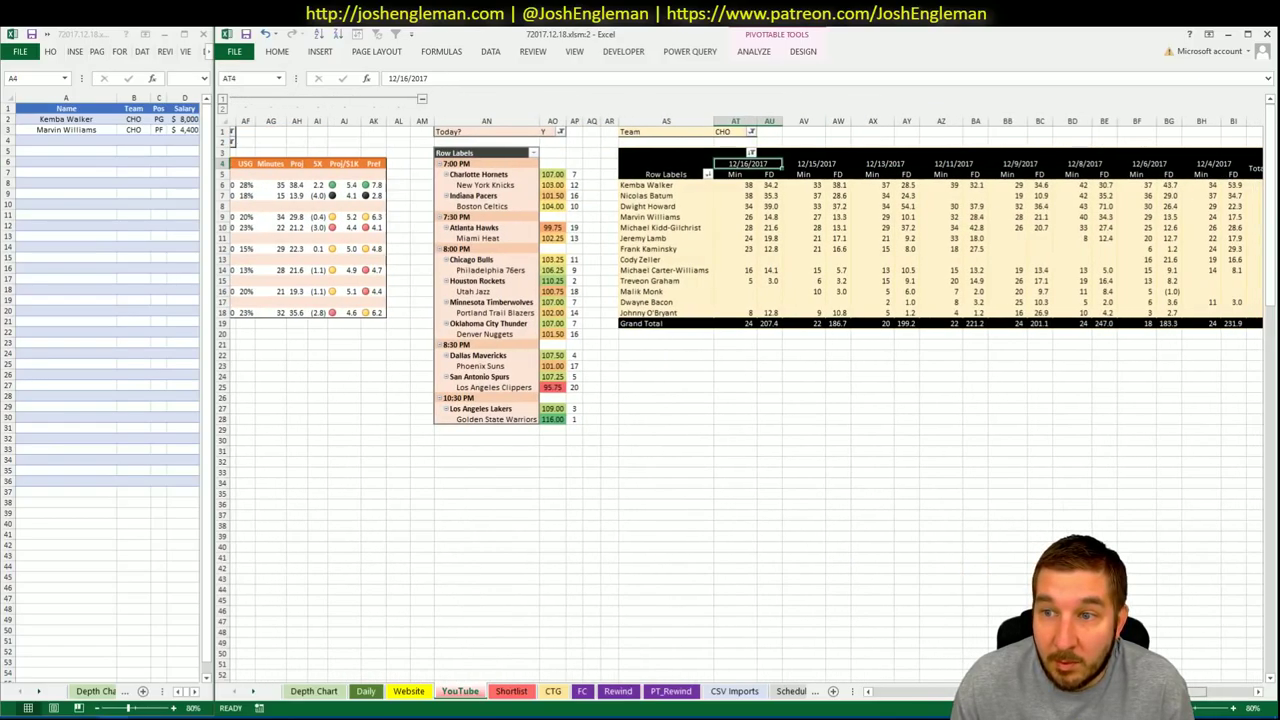
{"action": "scroll", "coordinate": [745, 400], "scroll_direction": "left", "scroll_amount": 10}
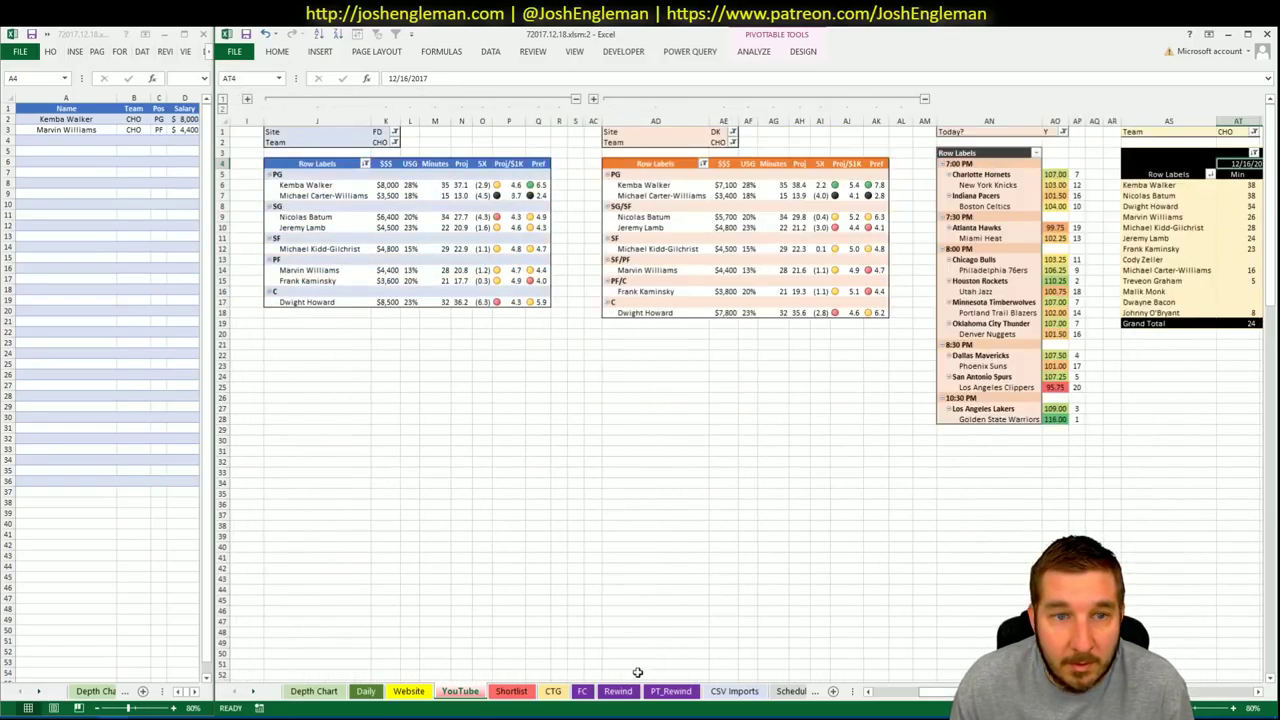
{"action": "key", "text": "alt+Tab"}
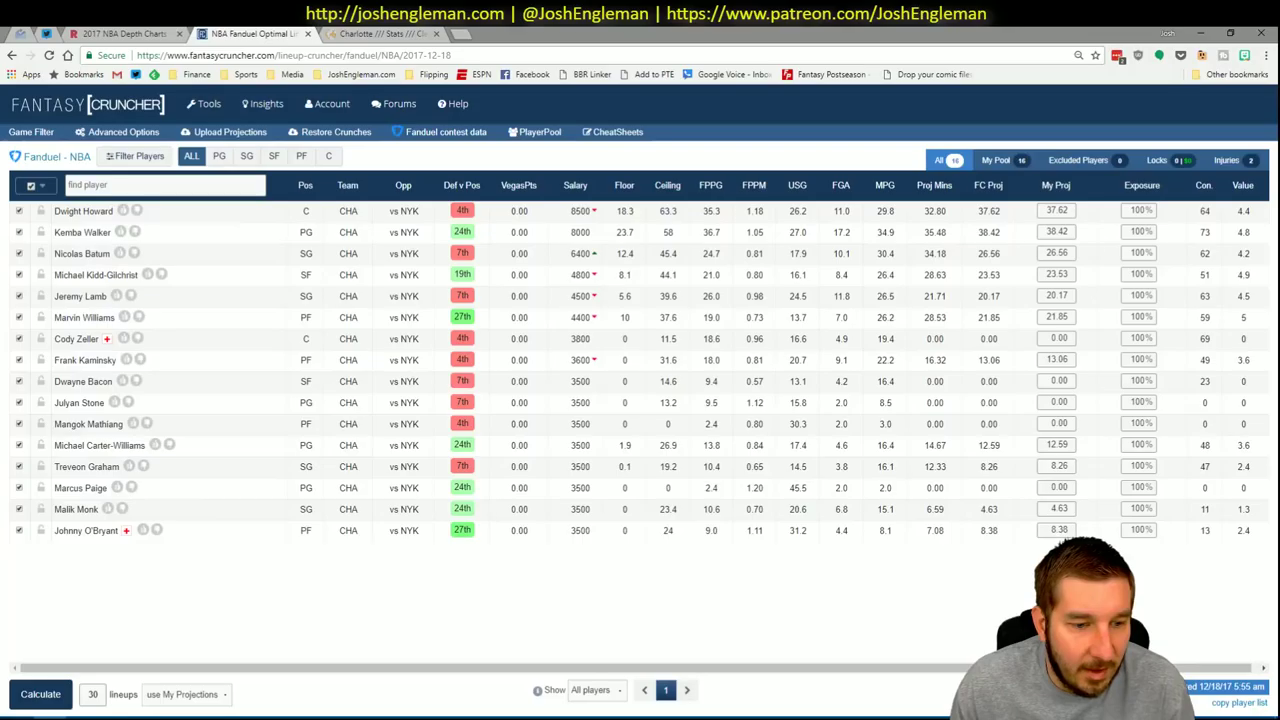
{"action": "left_click", "coordinate": [96, 282]}
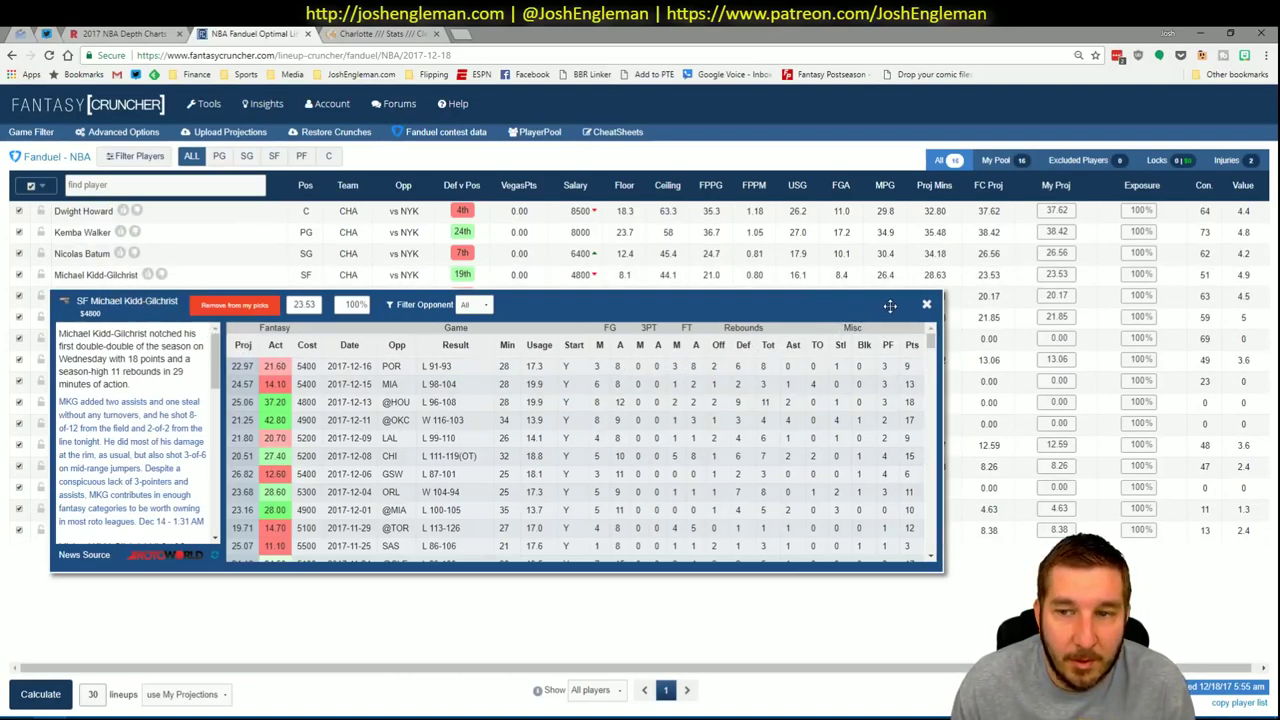
{"action": "left_click", "coordinate": [926, 305]}
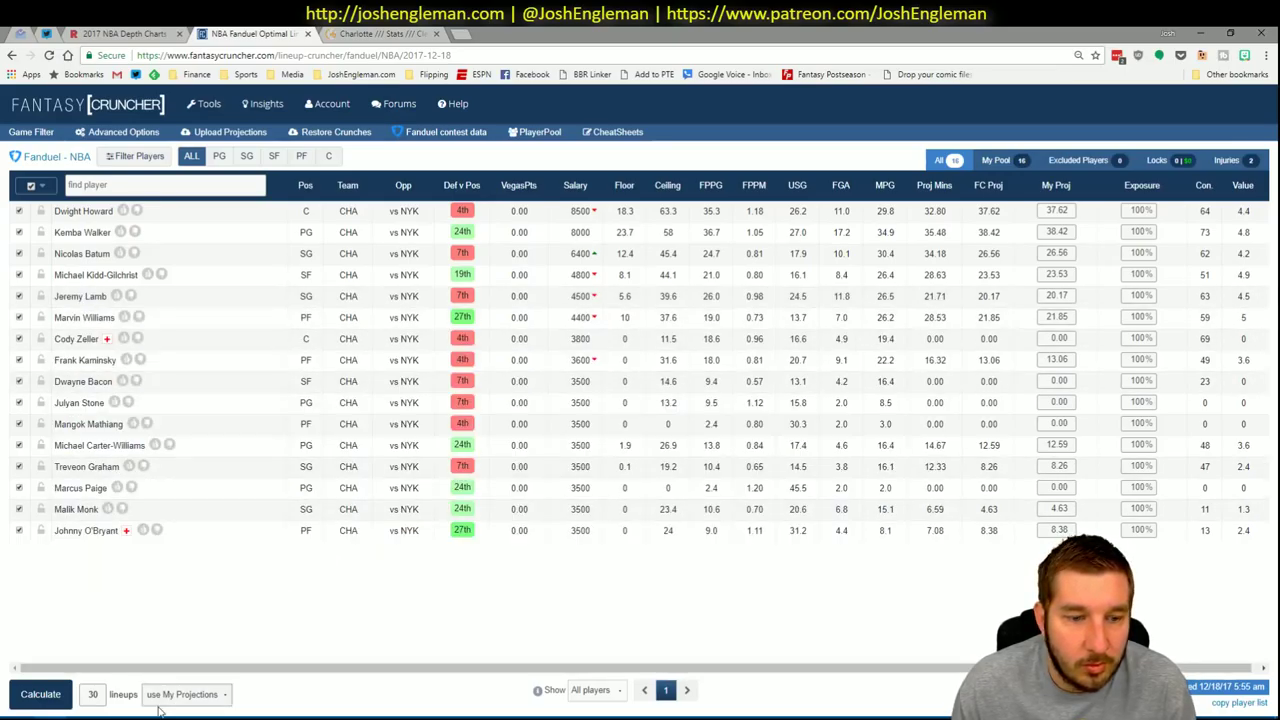
{"action": "left_click", "coordinate": [120, 703]}
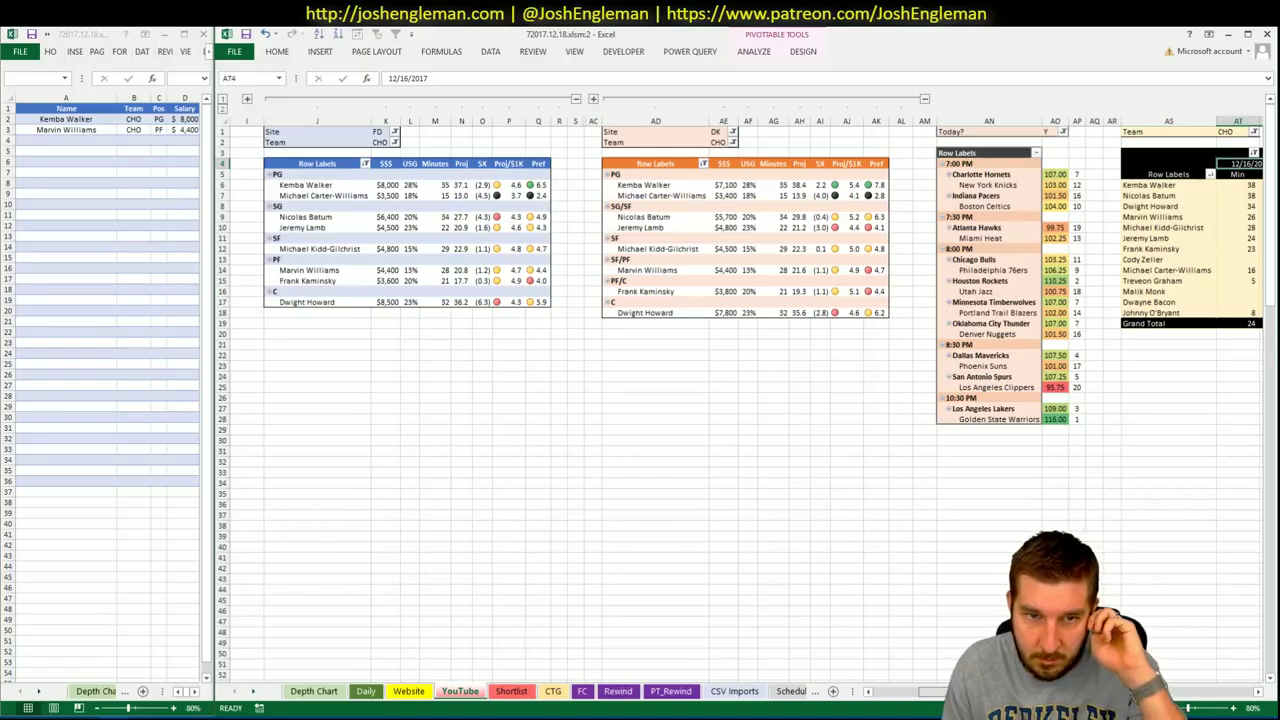
Examine the Hornets' recent minutes and the CTG sheet's shot-frequency matchup against NYK, and return to the YouTube sheet
{"action": "scroll", "coordinate": [746, 387], "scroll_direction": "right", "scroll_amount": 1}
{"action": "scroll", "coordinate": [1220, 700], "scroll_direction": "right", "scroll_amount": 10}
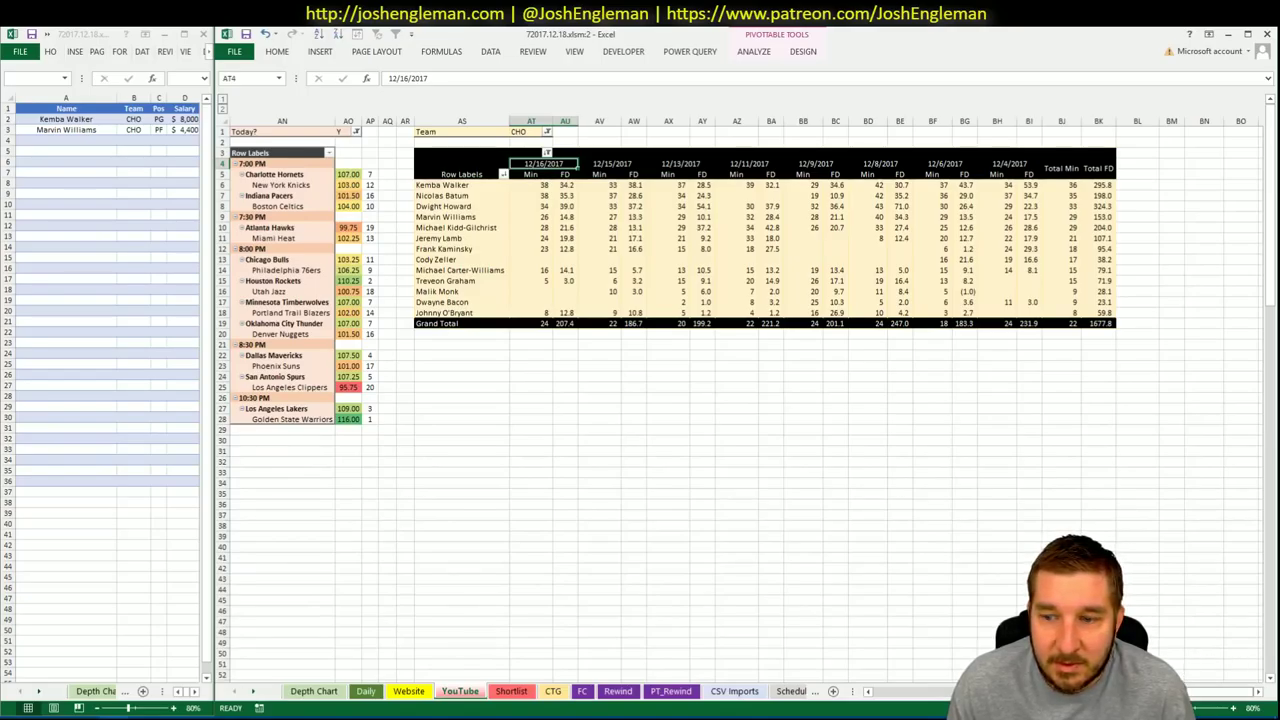
{"action": "scroll", "coordinate": [744, 395], "scroll_direction": "left", "scroll_amount": 6}
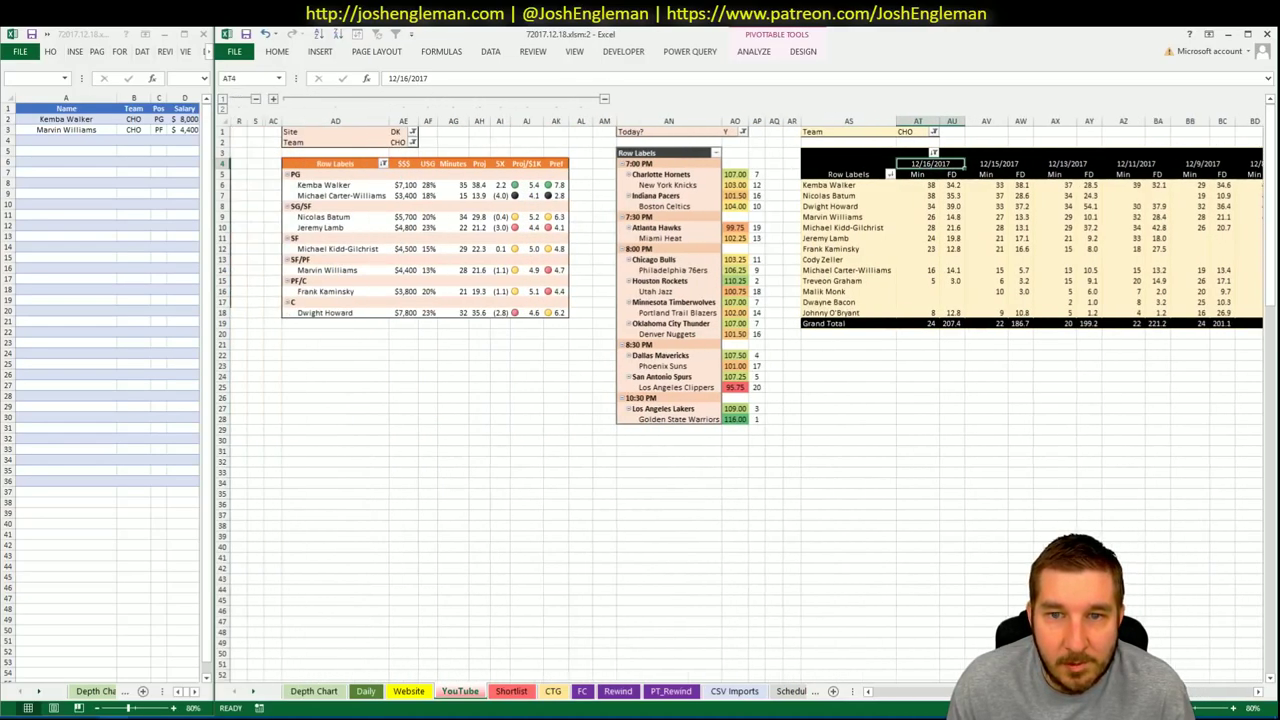
{"action": "scroll", "coordinate": [945, 672], "scroll_direction": "left", "scroll_amount": 5}
{"action": "left_click", "coordinate": [114, 143]}
{"action": "left_click", "coordinate": [553, 691]}
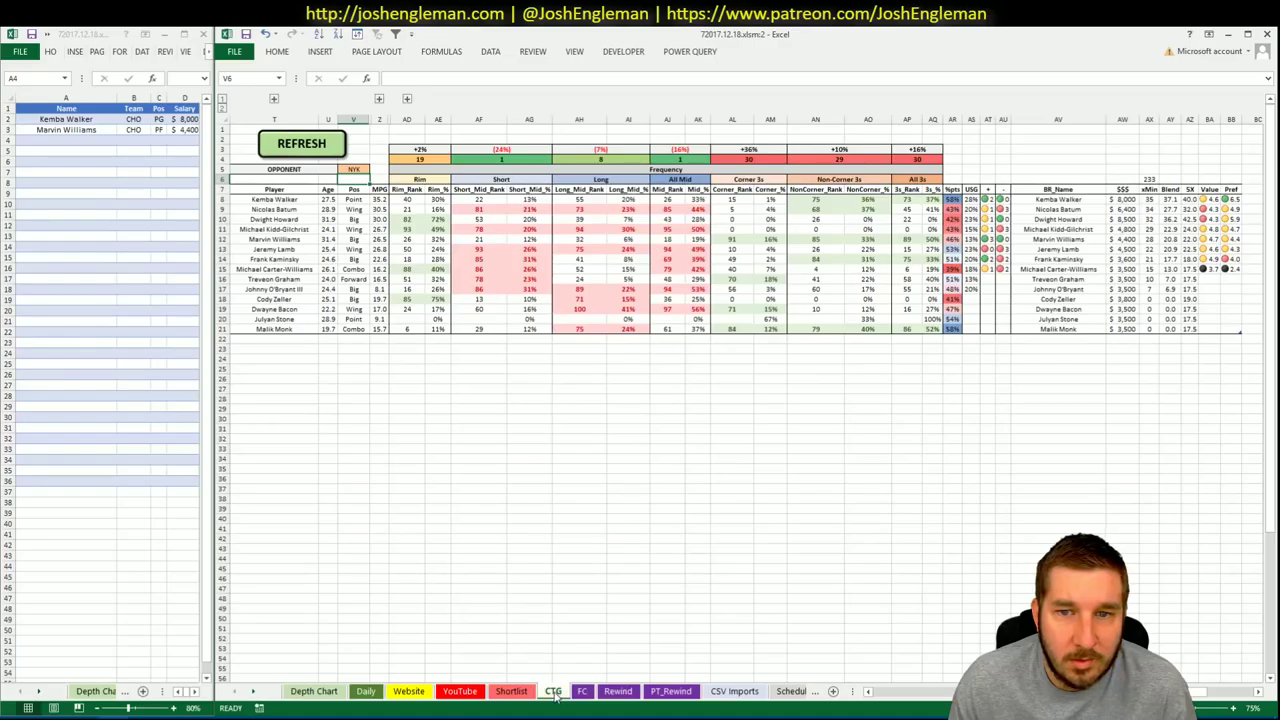
{"action": "left_click", "coordinate": [460, 691]}
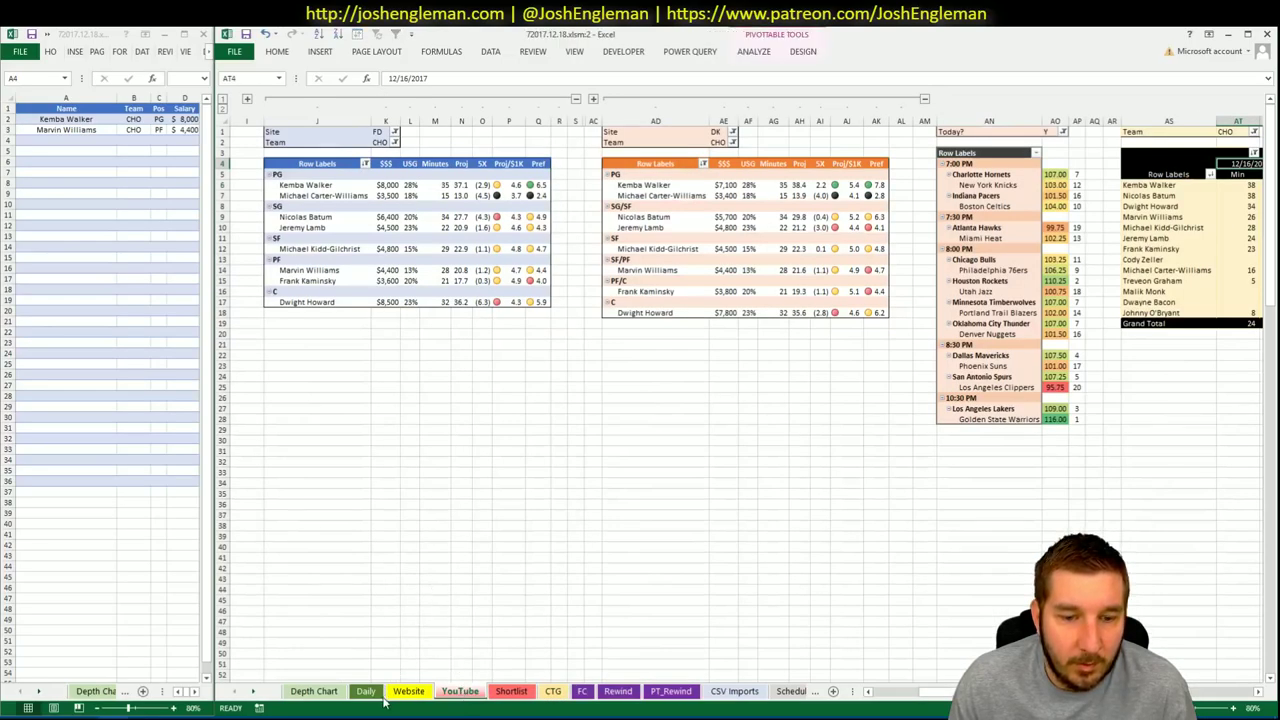
{"action": "left_click", "coordinate": [376, 697]}
{"action": "left_click", "coordinate": [456, 694]}
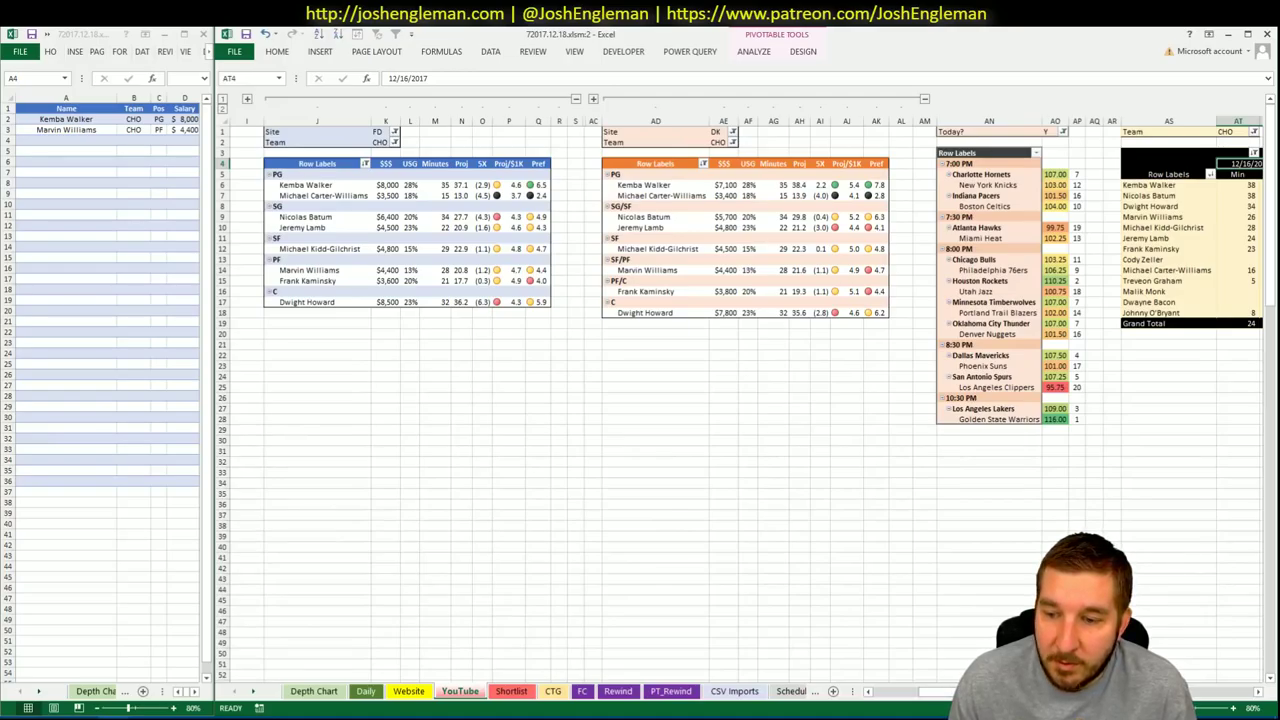
Recheck the Hornets' game log and add Dwight Howard below Marvin Williams in the player list
{"action": "scroll", "coordinate": [1218, 711], "scroll_direction": "right", "scroll_amount": 10}
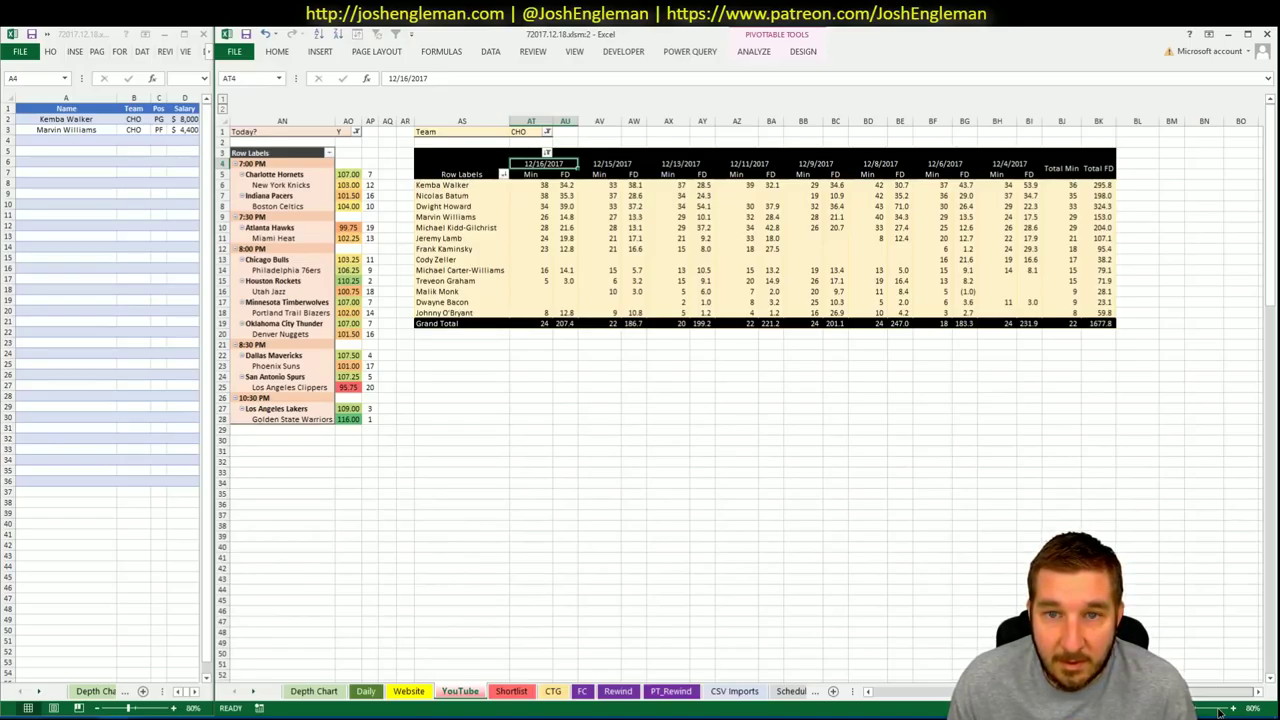
{"action": "scroll", "coordinate": [1218, 711], "scroll_direction": "left", "scroll_amount": 10}
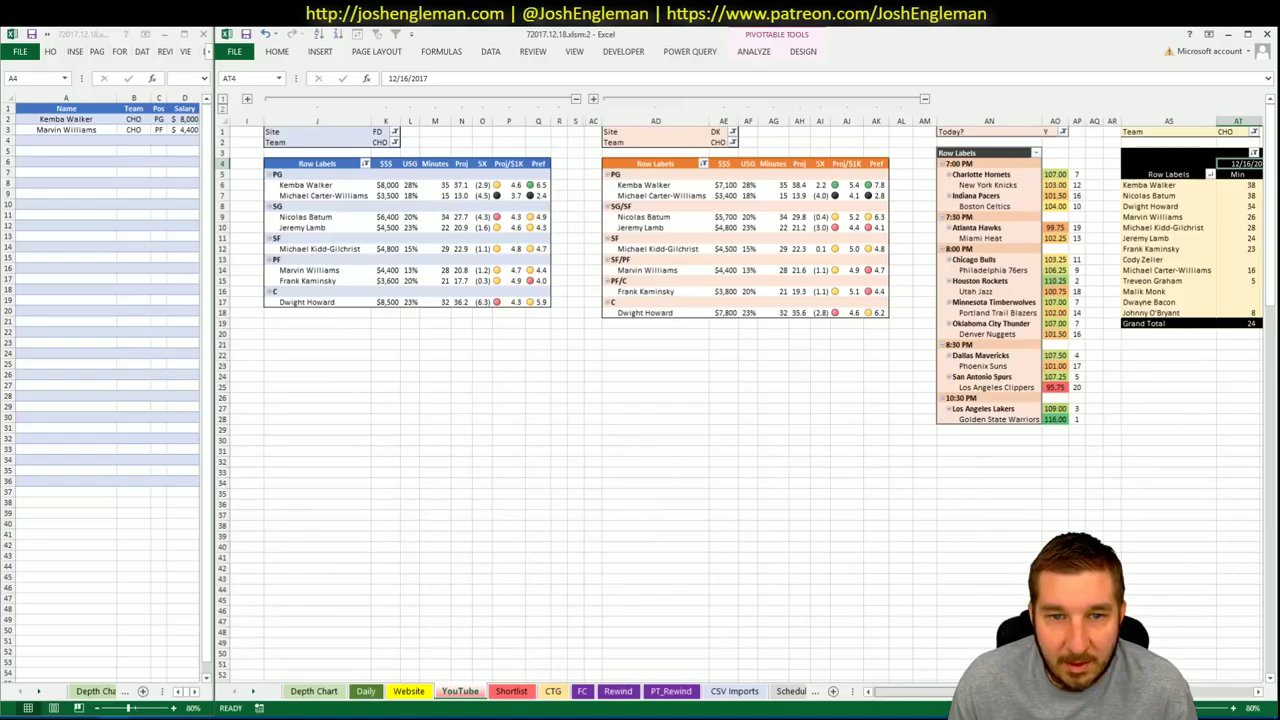
{"action": "left_click", "coordinate": [82, 142]}
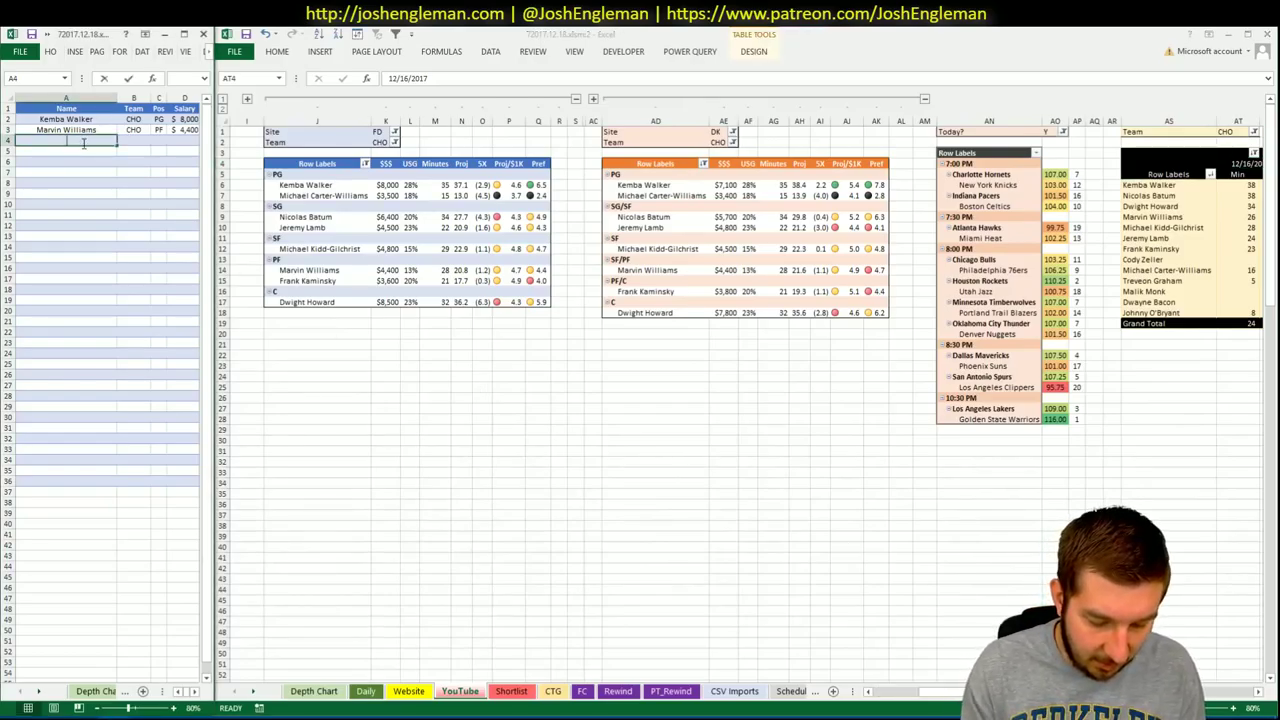
{"action": "type", "text": "Dwight Howard"}
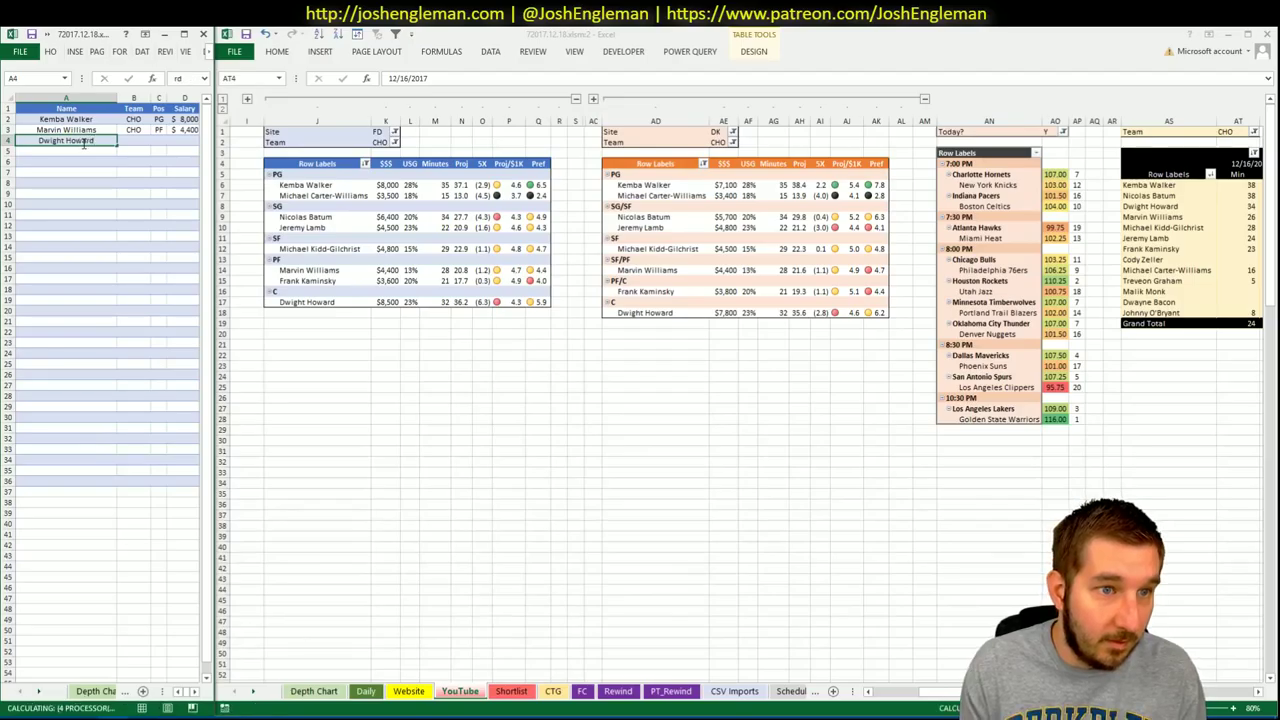
{"action": "key", "text": "Return"}
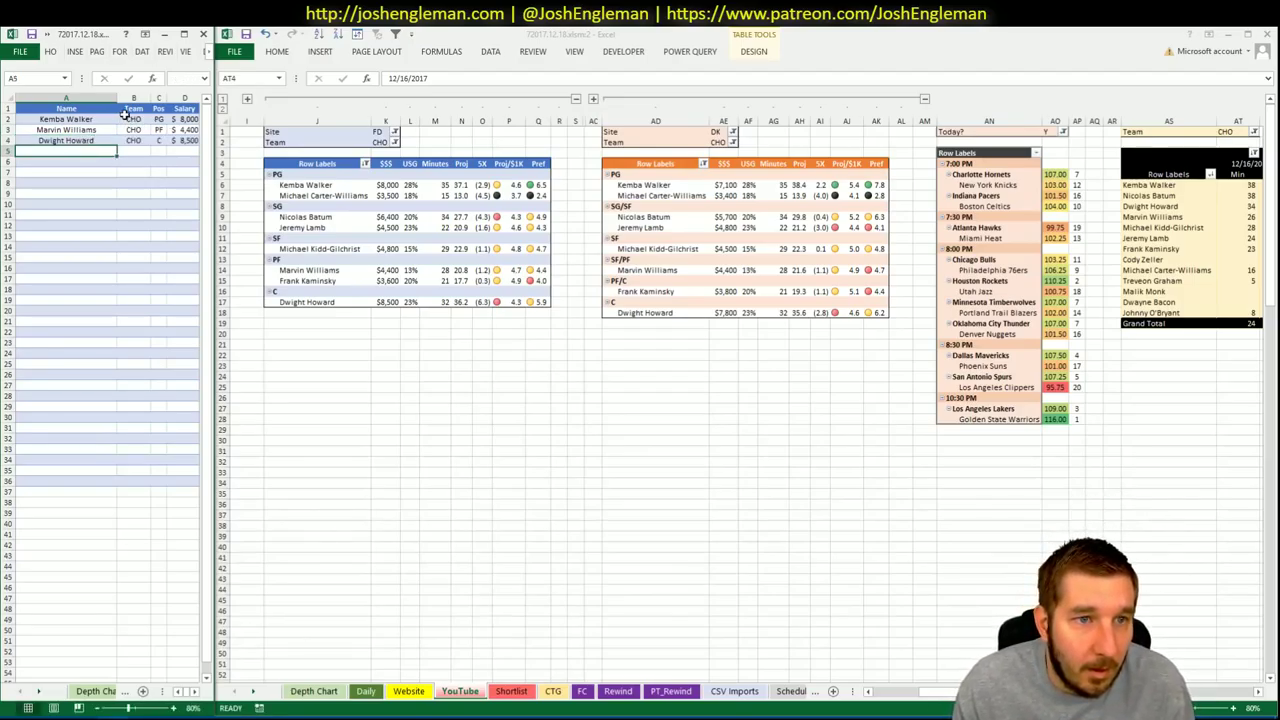
Set the team filter to NYK on the FD table, the DK table and the game log in the YouTube sheet
{"action": "left_click", "coordinate": [380, 141]}
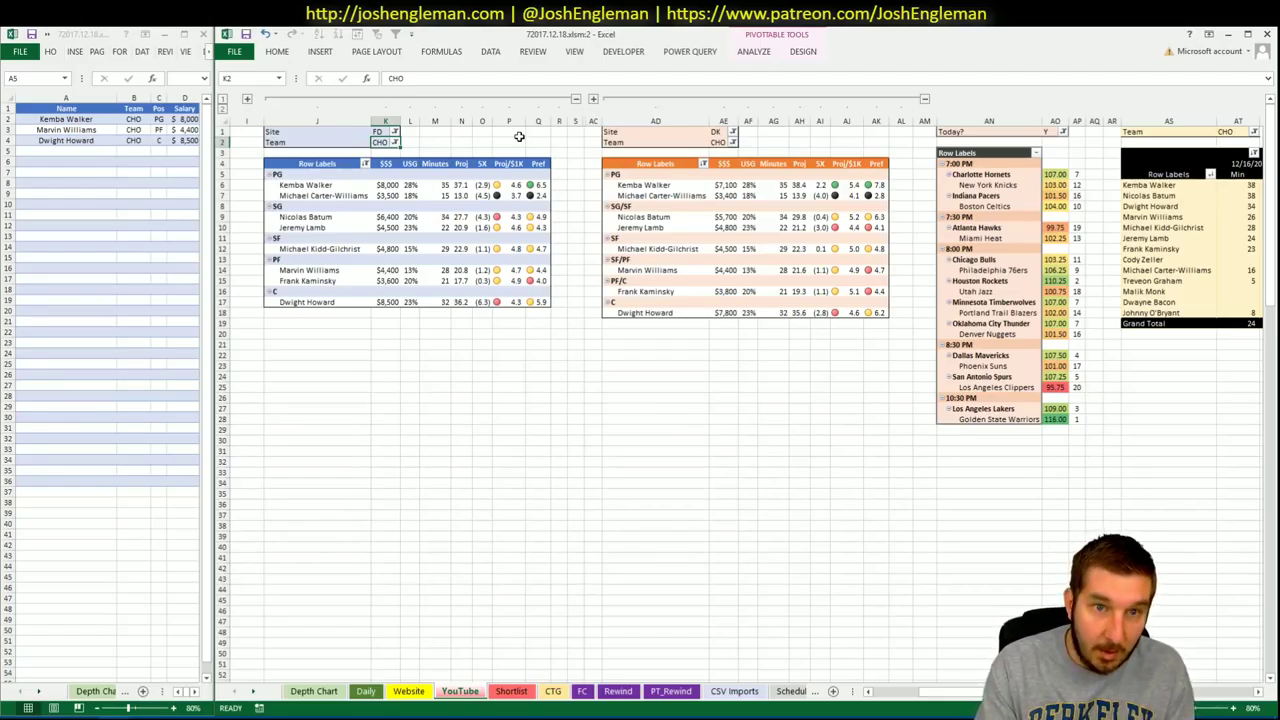
{"action": "type", "text": "NYK"}
{"action": "key", "text": "Tab"}
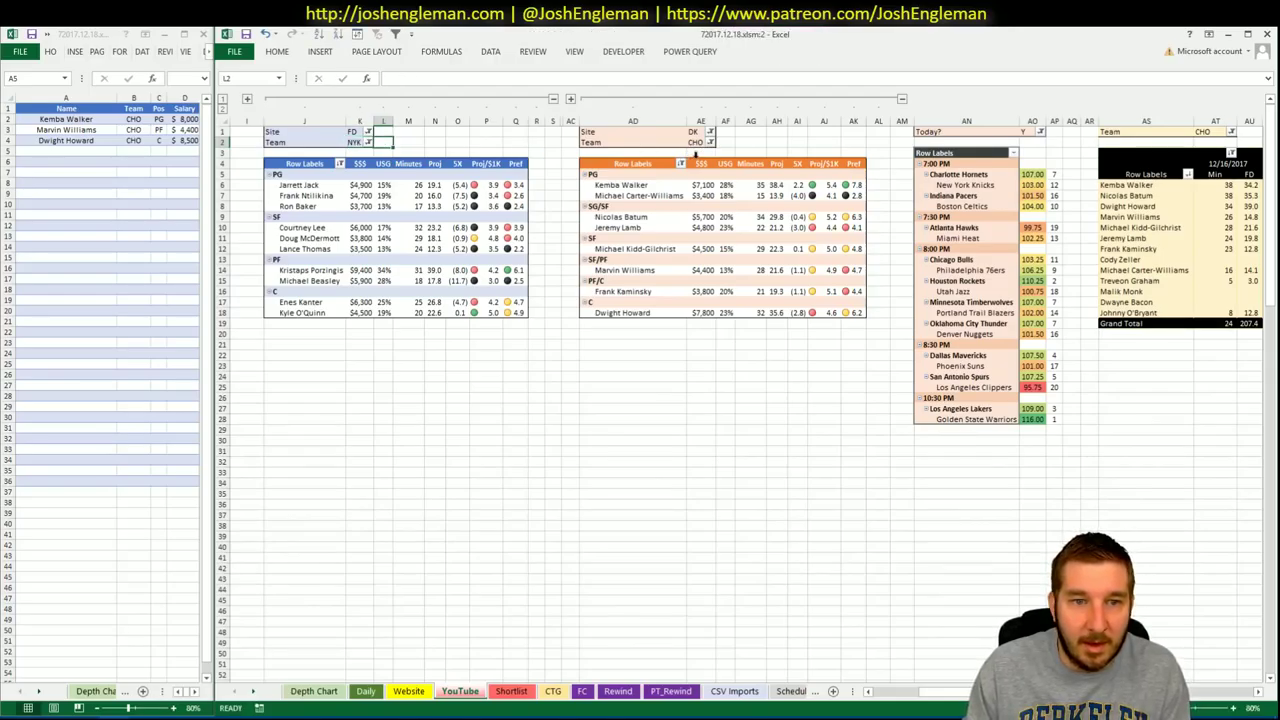
{"action": "left_click", "coordinate": [697, 145]}
{"action": "type", "text": "NYK"}
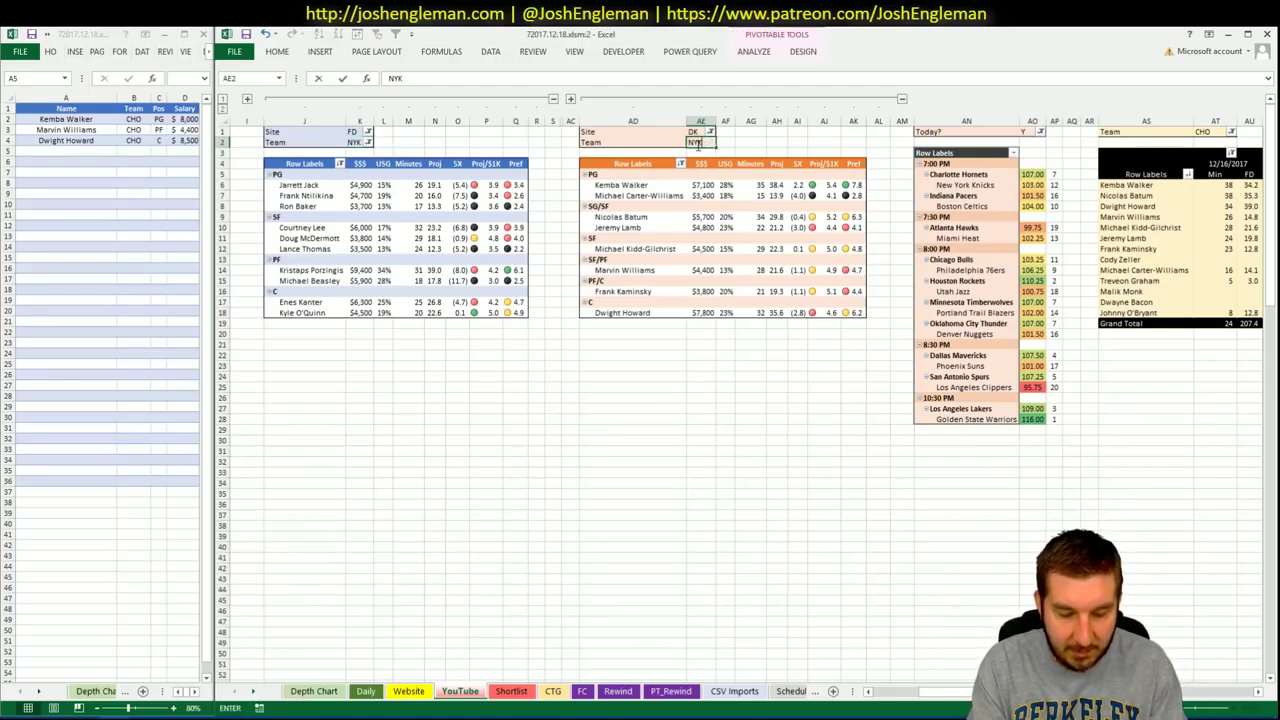
{"action": "key", "text": "Tab"}
{"action": "left_click", "coordinate": [1184, 131]}
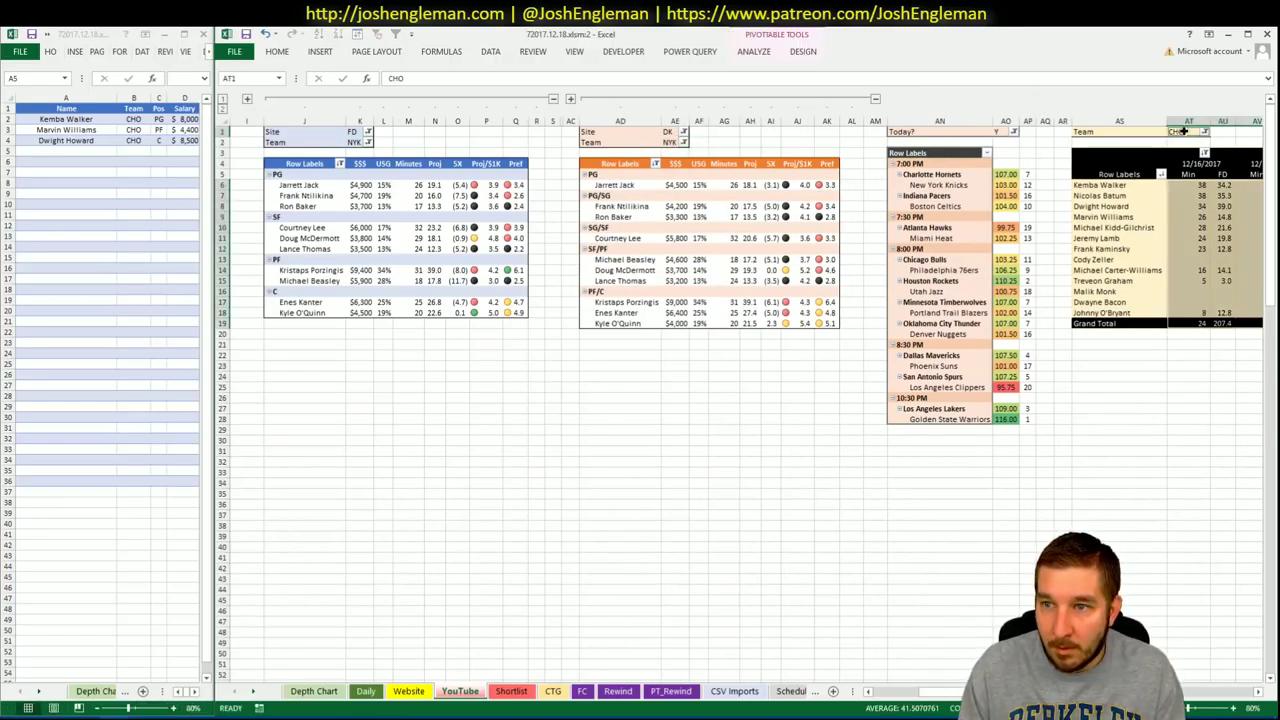
{"action": "type", "text": "NYK"}
{"action": "key", "text": "Return"}
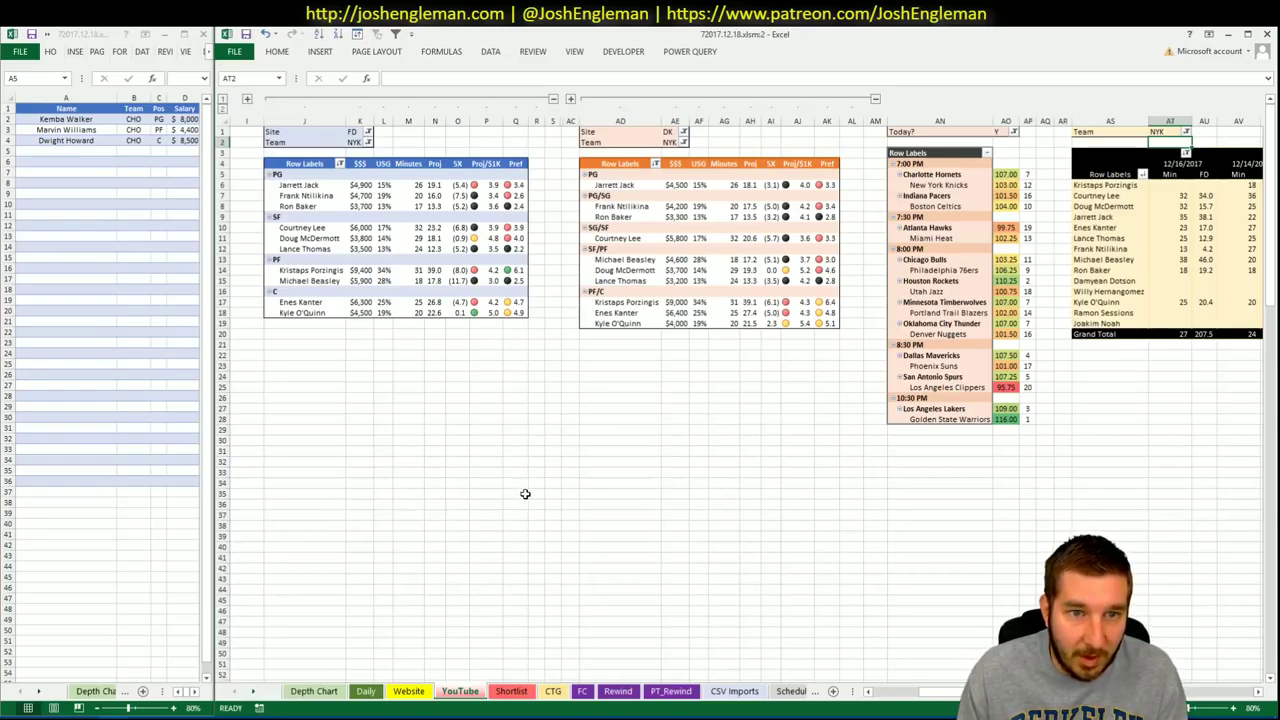
Set the opponent to CHO in the CTG sheet
{"action": "left_click", "coordinate": [553, 692]}
{"action": "left_click", "coordinate": [355, 169]}
{"action": "type", "text": "CHO"}
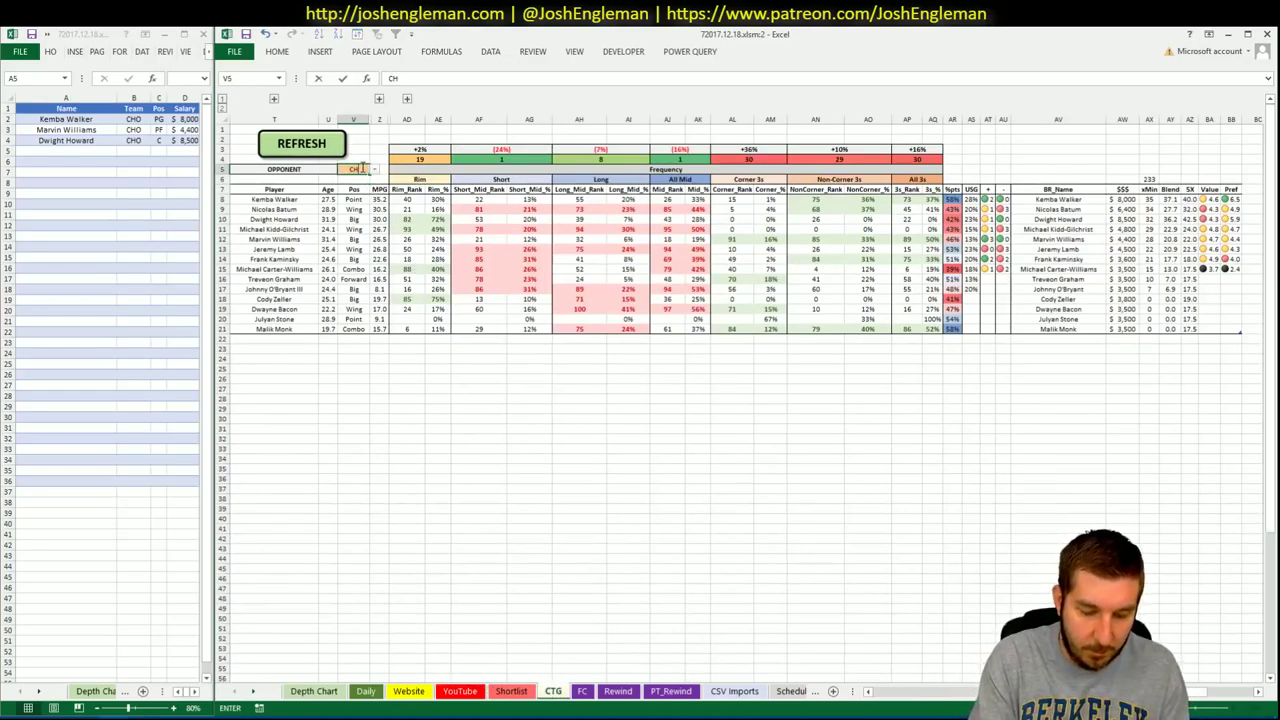
{"action": "key", "text": "Return"}
Switch to the Cleaning the Glass page in the browser and open the New York Knicks' team stats
{"action": "key", "text": "alt+Tab"}
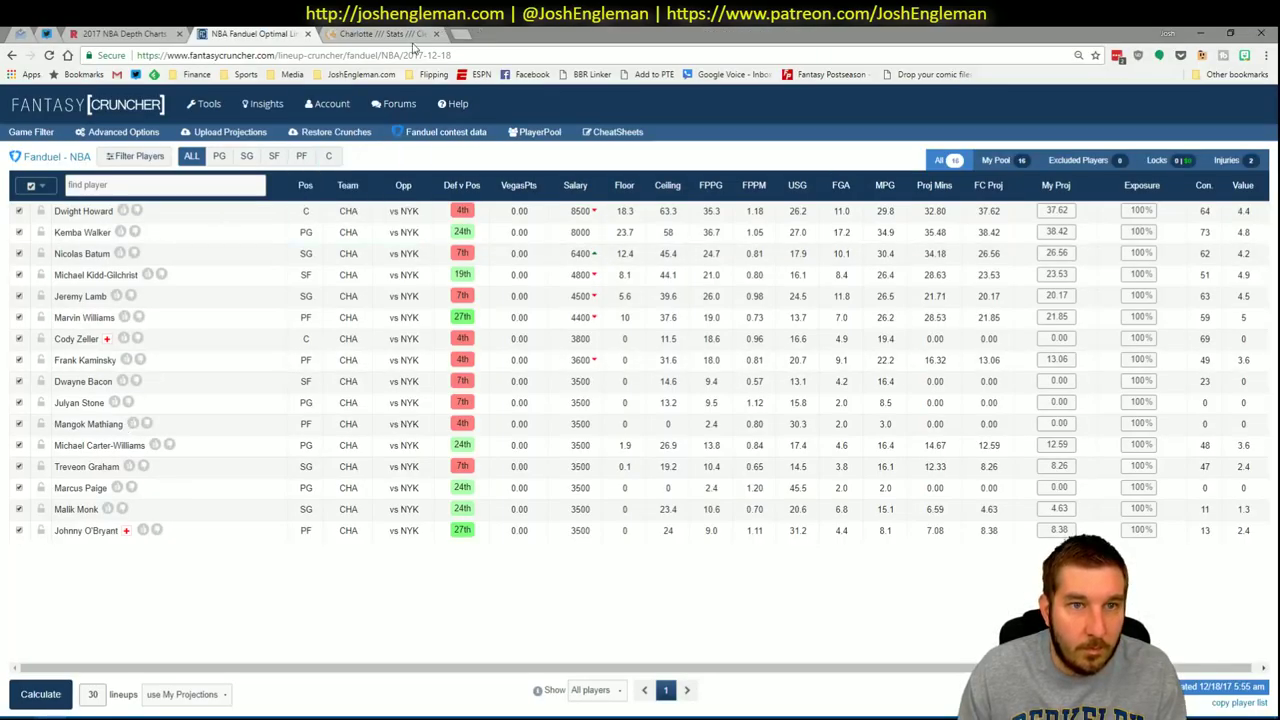
{"action": "left_click", "coordinate": [326, 33]}
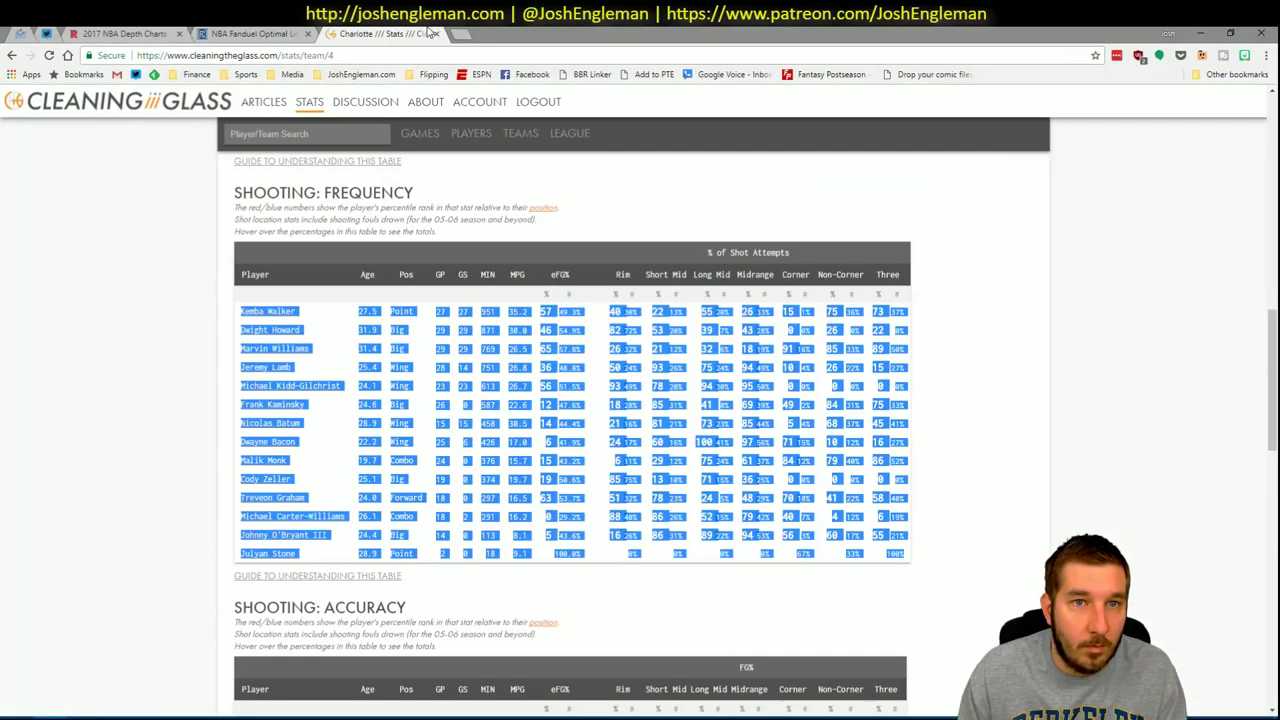
{"action": "left_click", "coordinate": [285, 139]}
{"action": "type", "text": "knicks"}
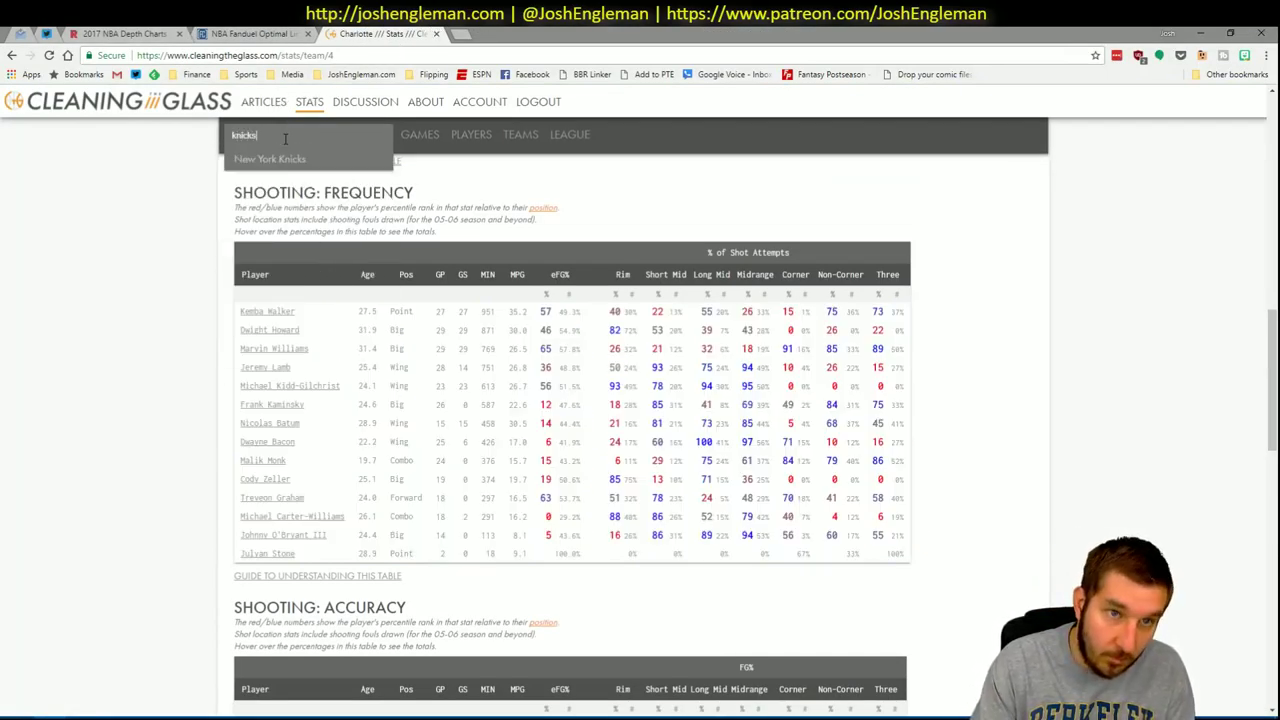
{"action": "key", "text": "Down"}
{"action": "key", "text": "Return"}
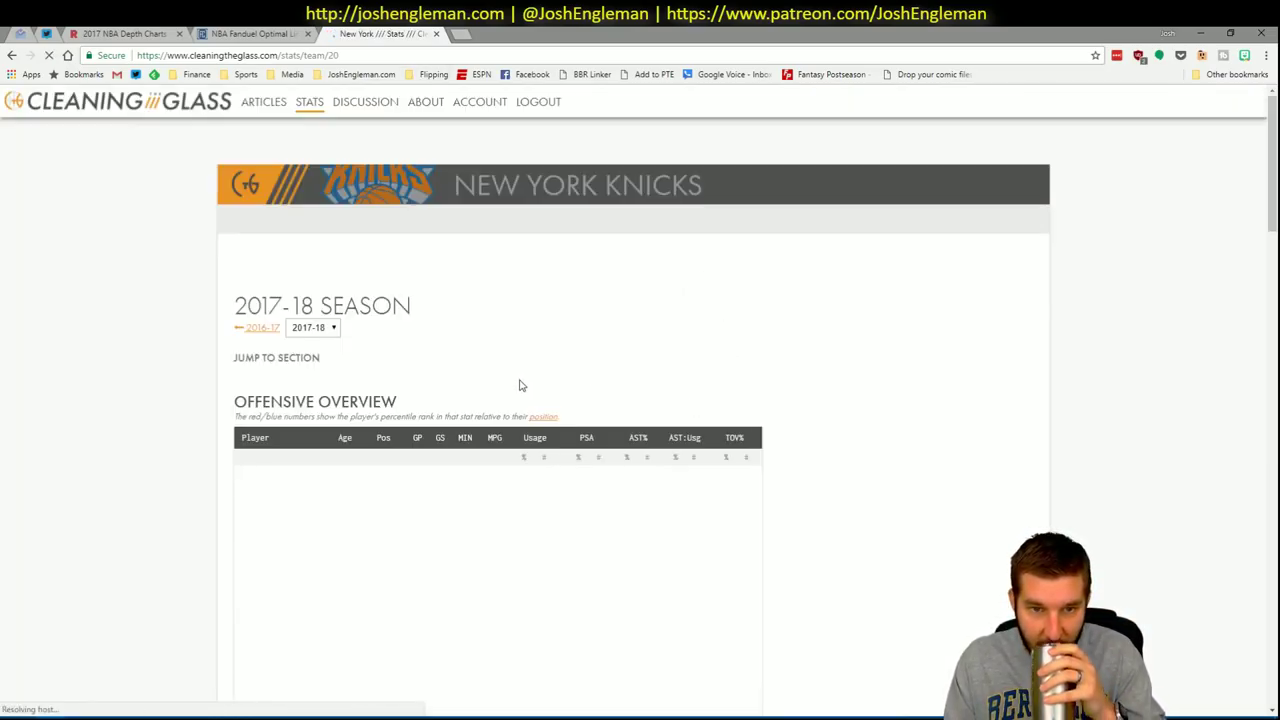
Copy the Knicks' Shooting: Frequency player rows and load them into the CTG sheet of the Excel workbook
{"action": "left_click", "coordinate": [428, 376]}
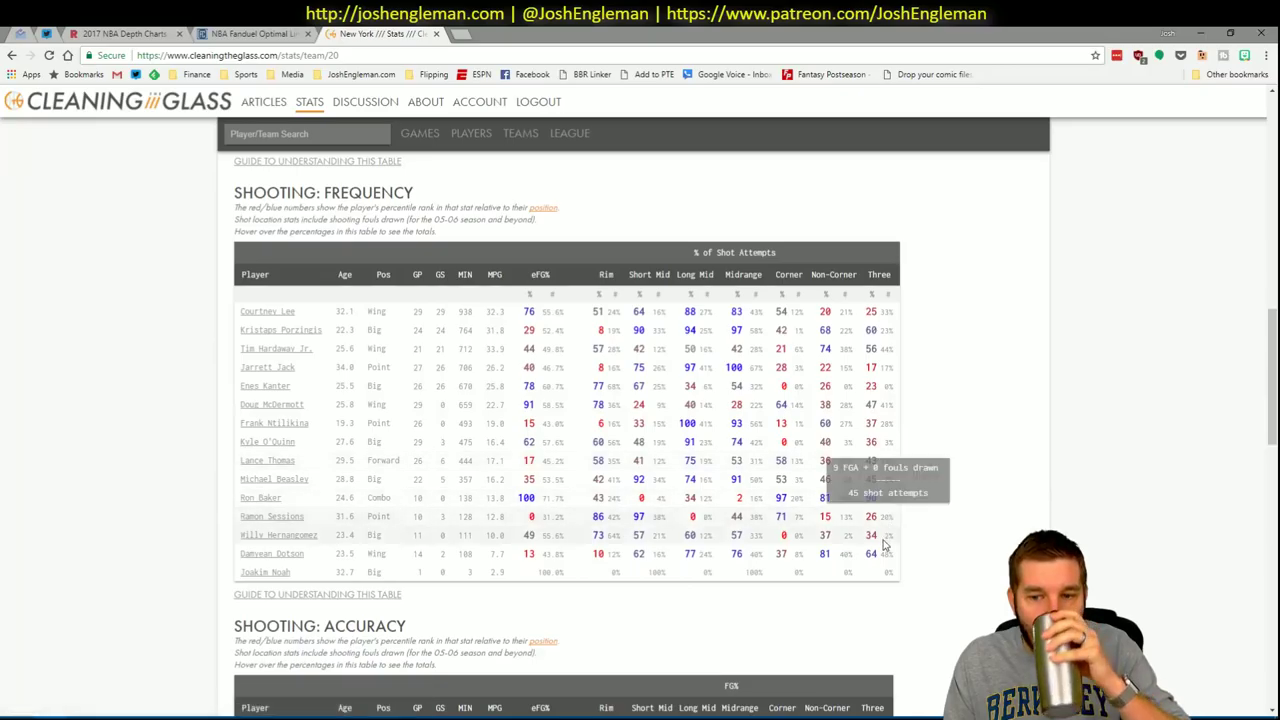
{"action": "triple_click", "coordinate": [888, 572]}
{"action": "left_click_drag", "start_coordinate": [817, 548], "coordinate": [240, 320]}
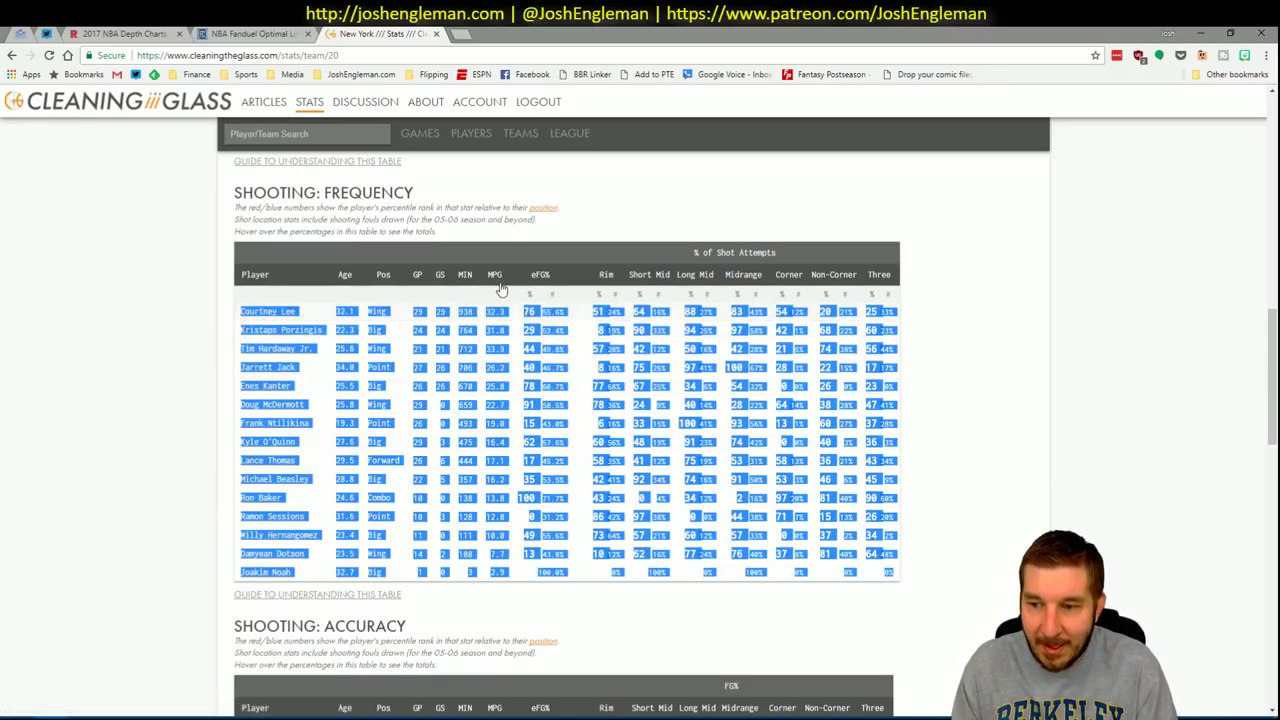
{"action": "key", "text": "alt+Tab"}
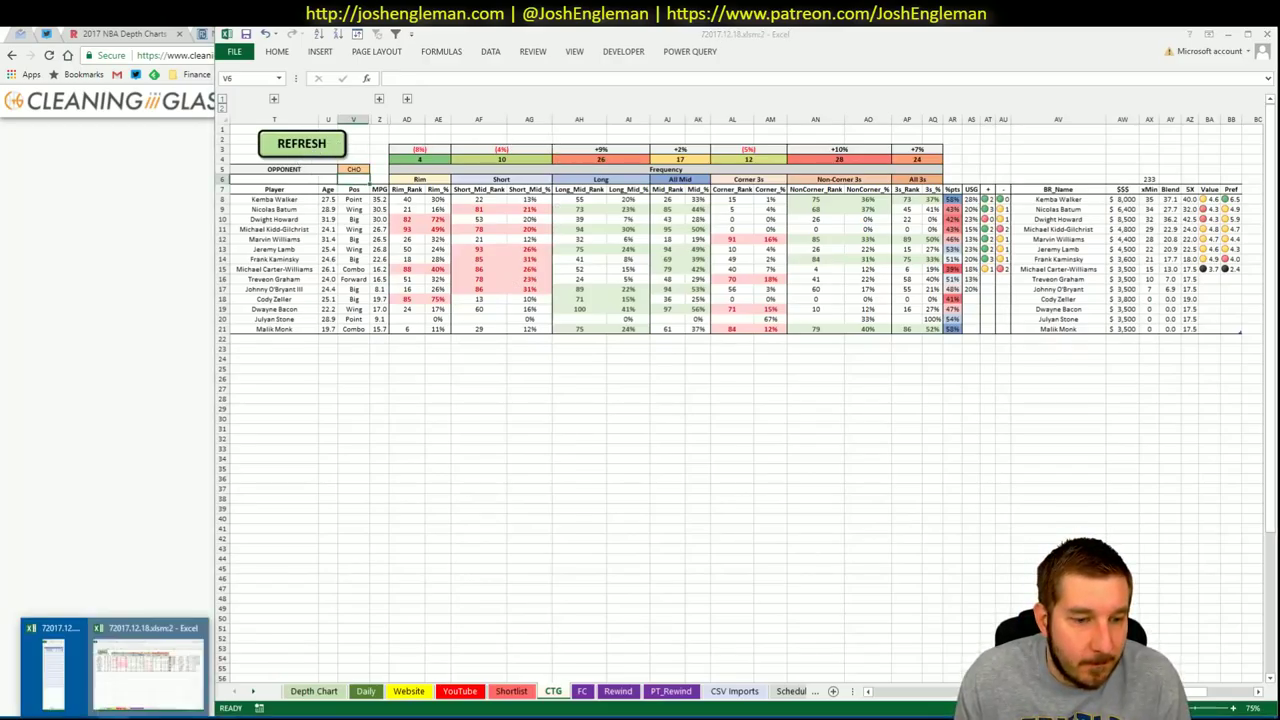
{"action": "left_click", "coordinate": [112, 692]}
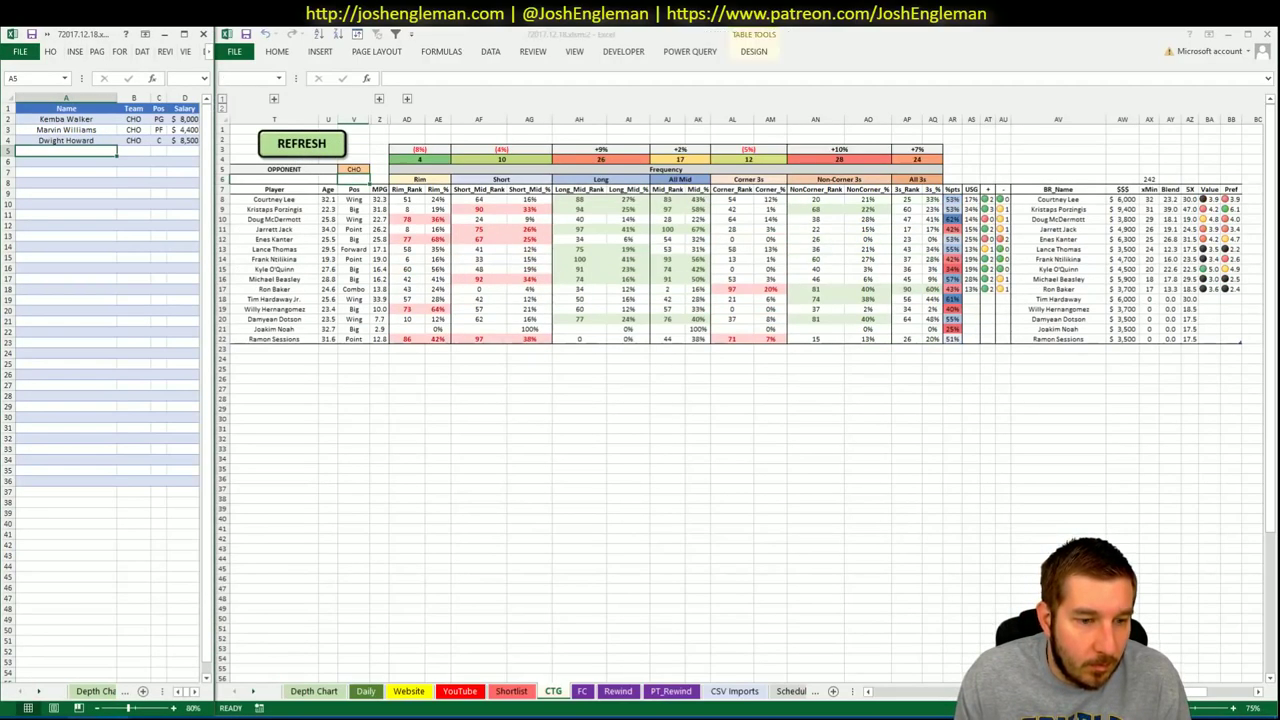
Restore the browser from full-screen size, minimize it, and return to the YouTube sheet of the Excel workbook
{"action": "key", "text": "alt+Tab"}
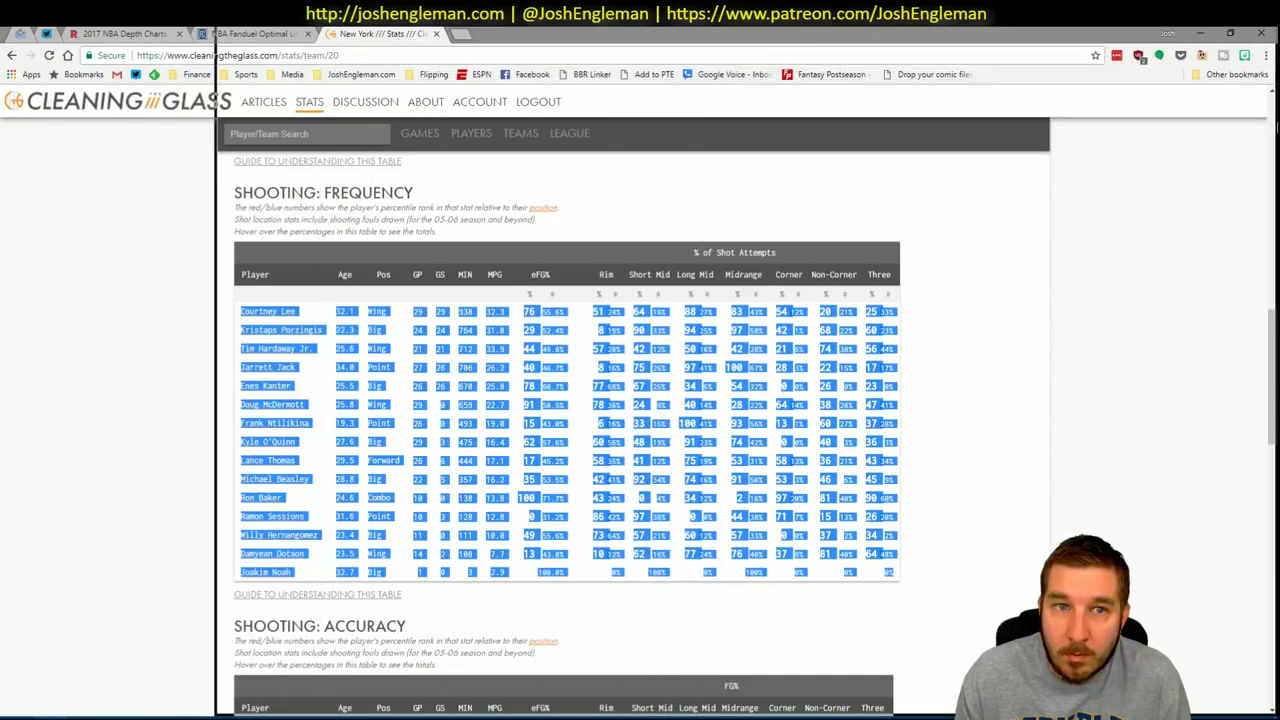
{"action": "double_click", "coordinate": [693, 55]}
{"action": "left_click", "coordinate": [1201, 34]}
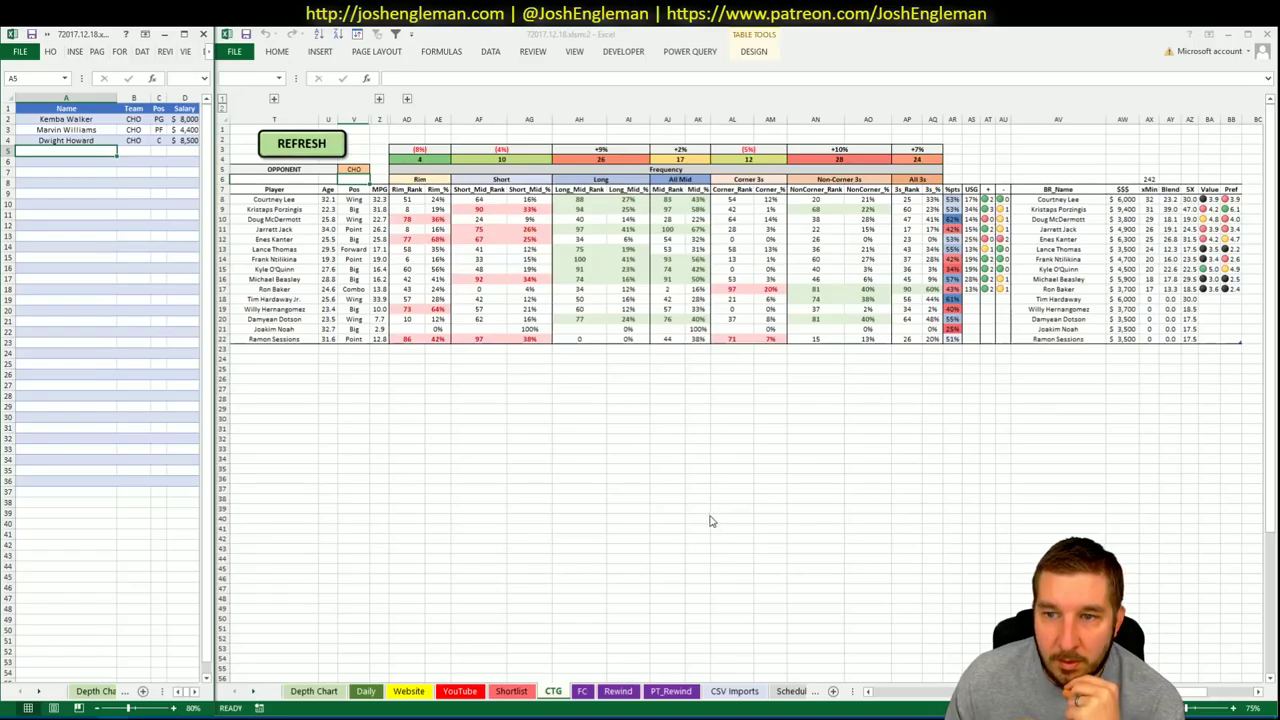
{"action": "left_click", "coordinate": [404, 690]}
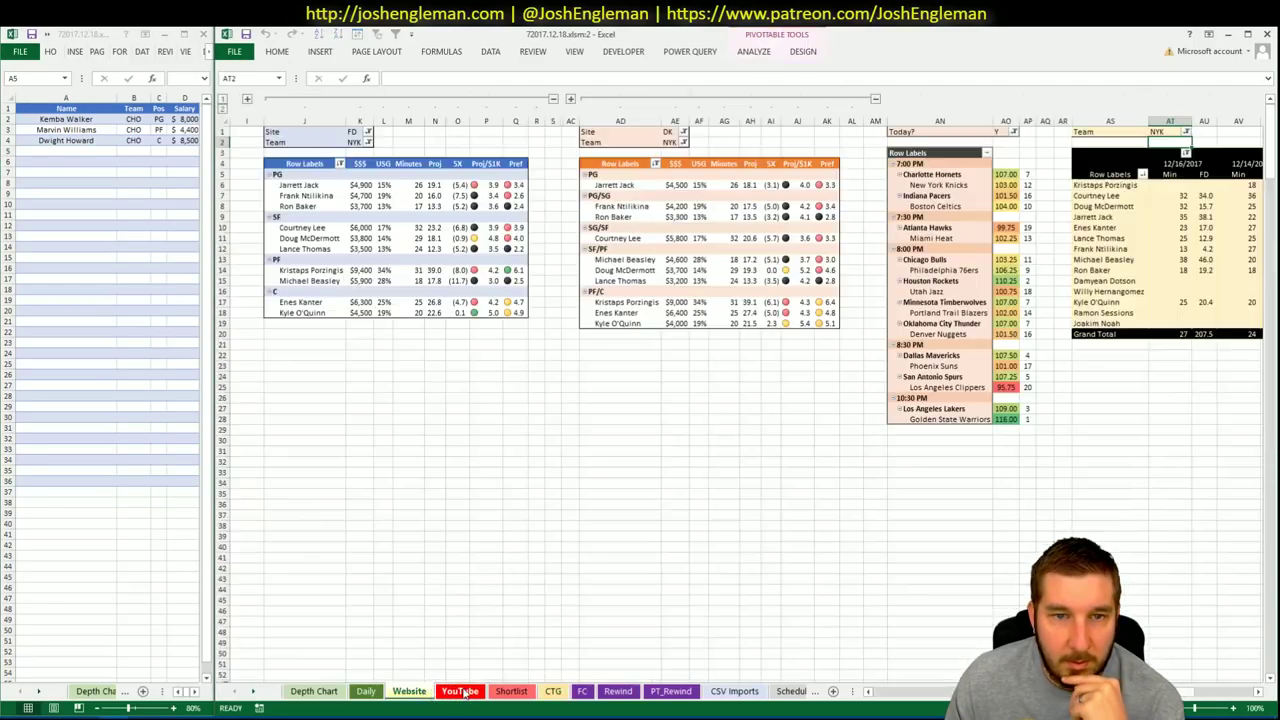
{"action": "left_click", "coordinate": [462, 691]}
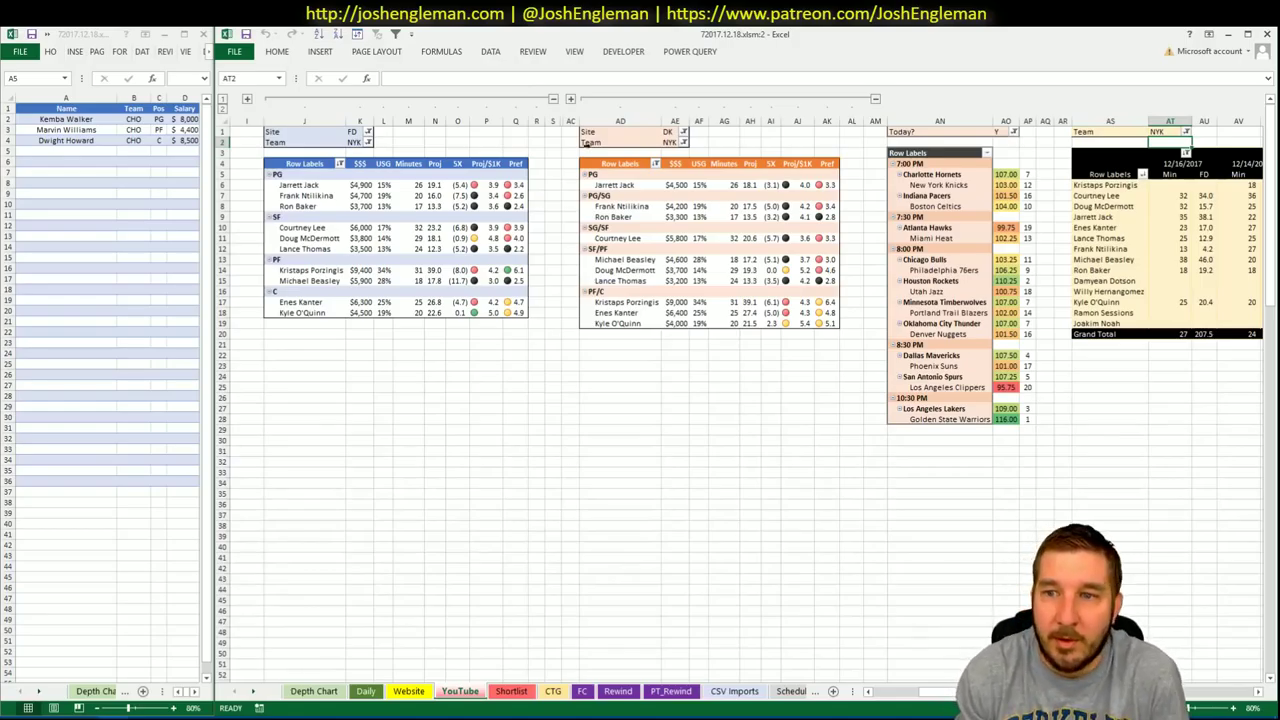
Switch the FD table, the DK table and the game log in the YouTube sheet to team IND
{"action": "left_click", "coordinate": [355, 142]}
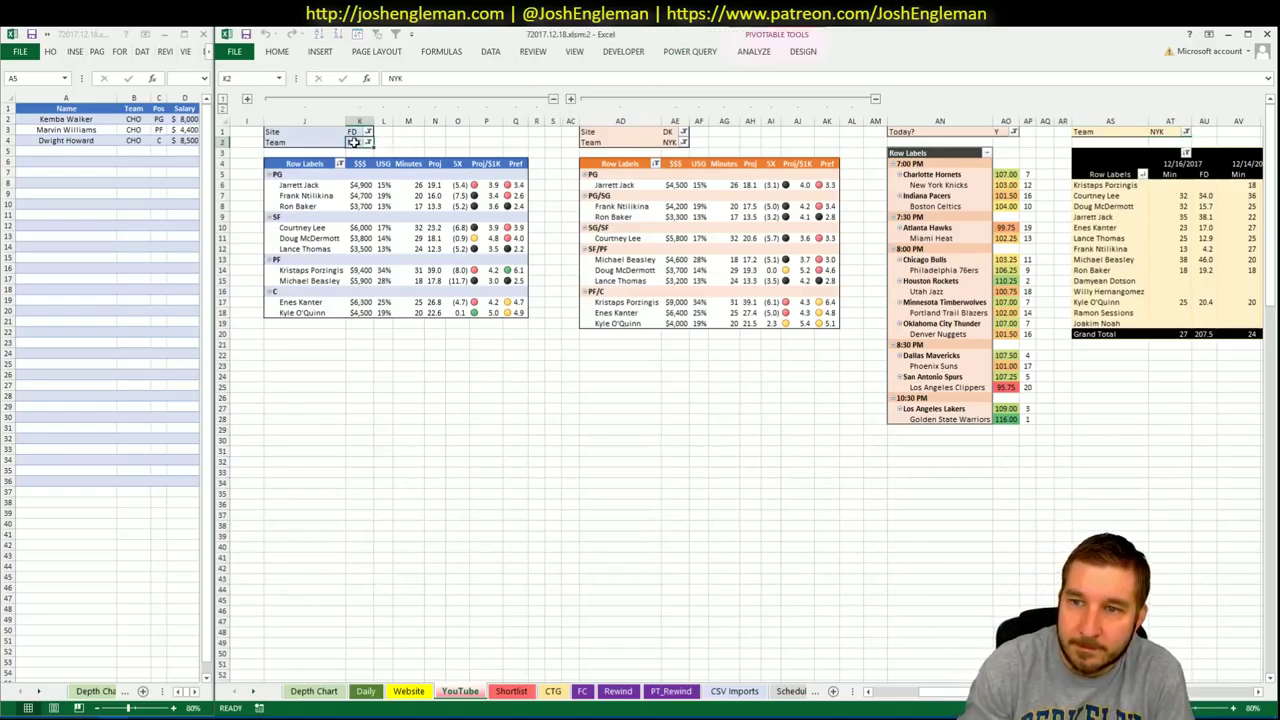
{"action": "type", "text": "IND"}
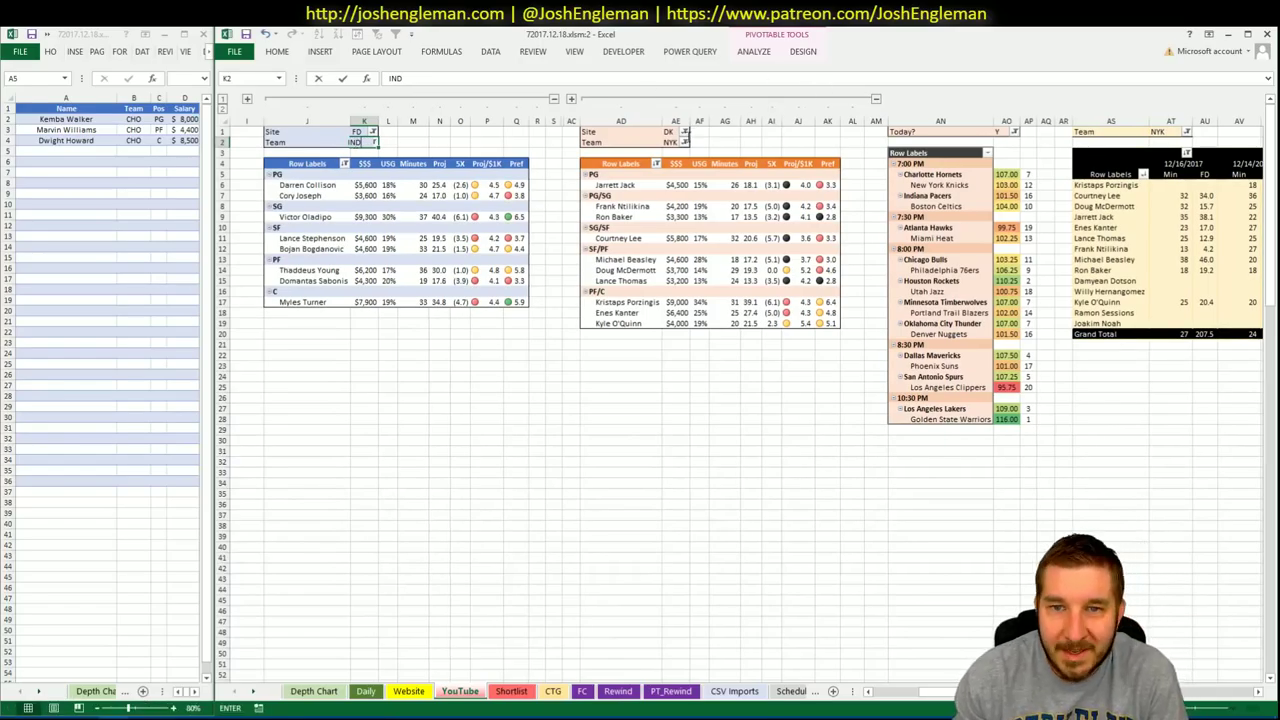
{"action": "left_click", "coordinate": [680, 142]}
{"action": "type", "text": "IND"}
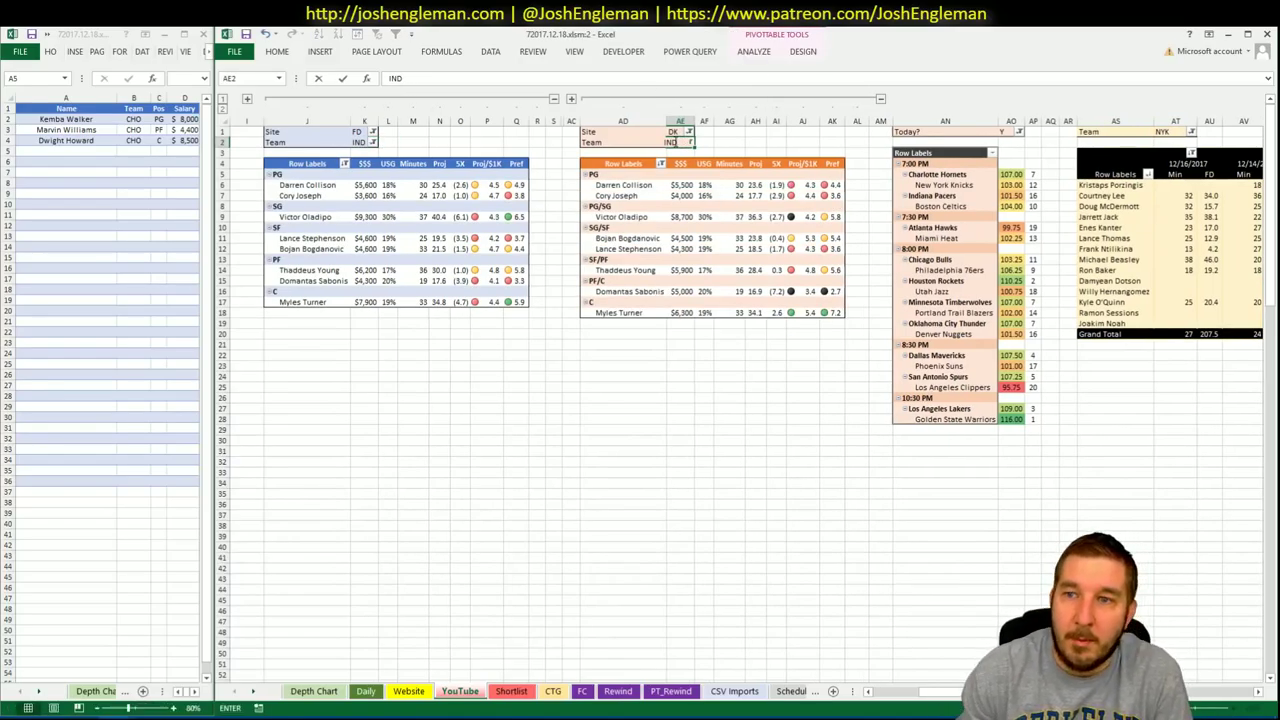
{"action": "key", "text": "Return"}
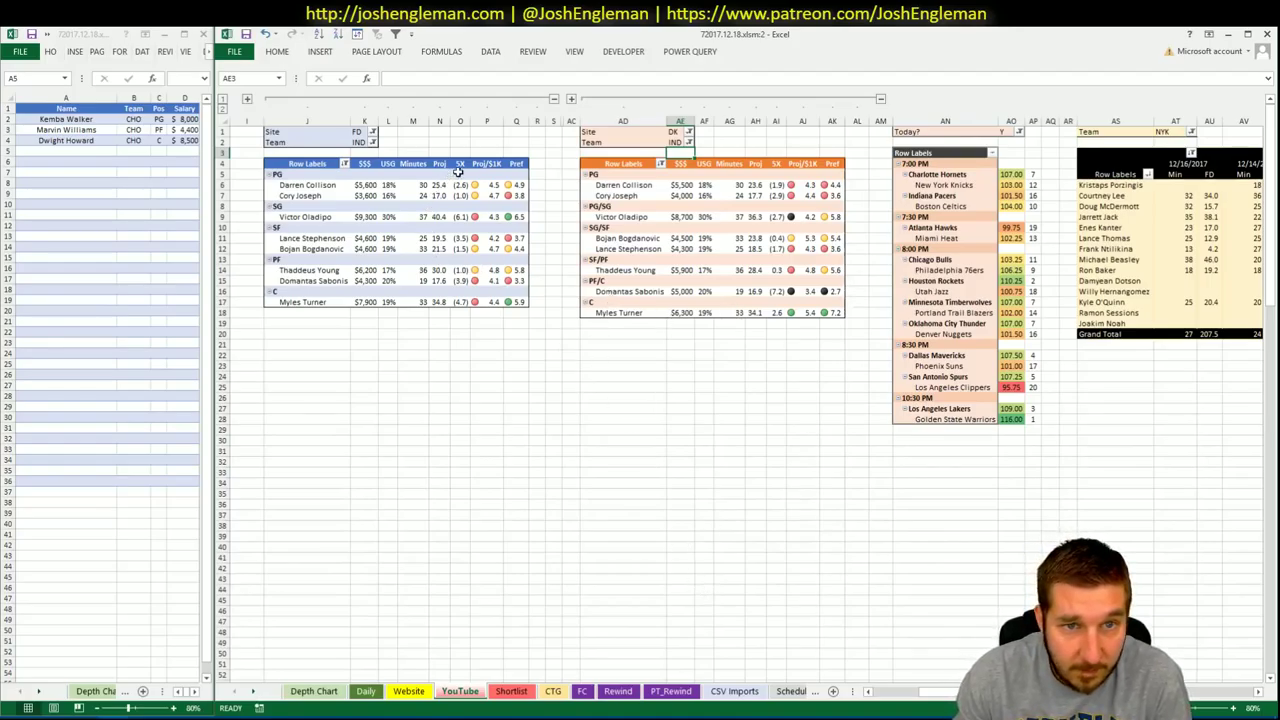
{"action": "left_click", "coordinate": [1167, 131]}
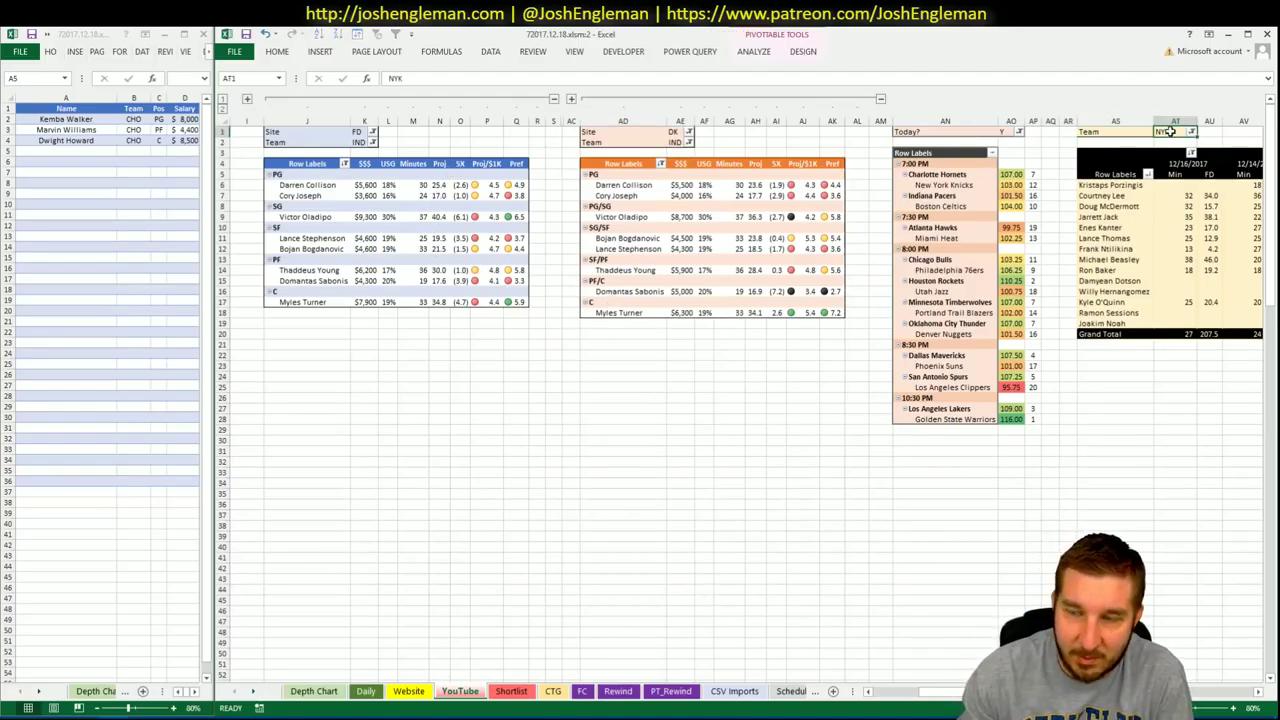
{"action": "type", "text": "IND"}
{"action": "key", "text": "Return"}
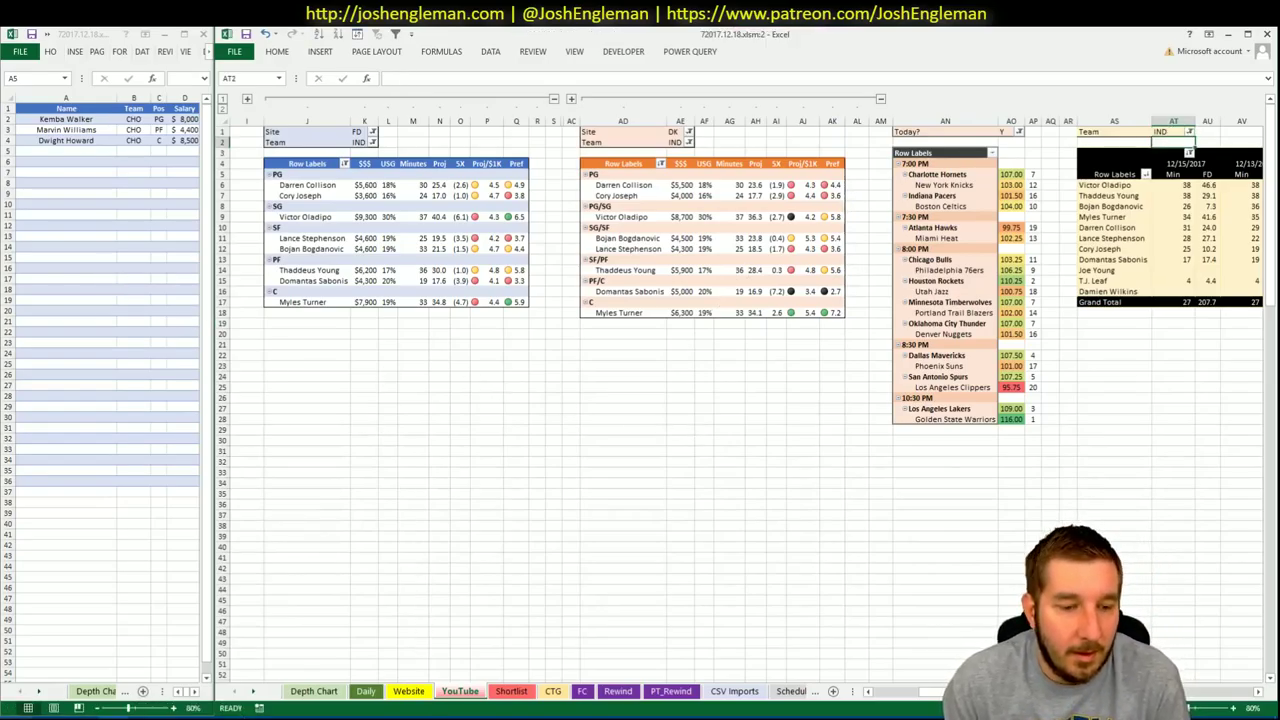
Switch to Cleaning the Glass in the browser and open the Indiana Pacers' team stats
{"action": "key", "text": "alt+Tab"}
{"action": "left_click", "coordinate": [425, 147]}
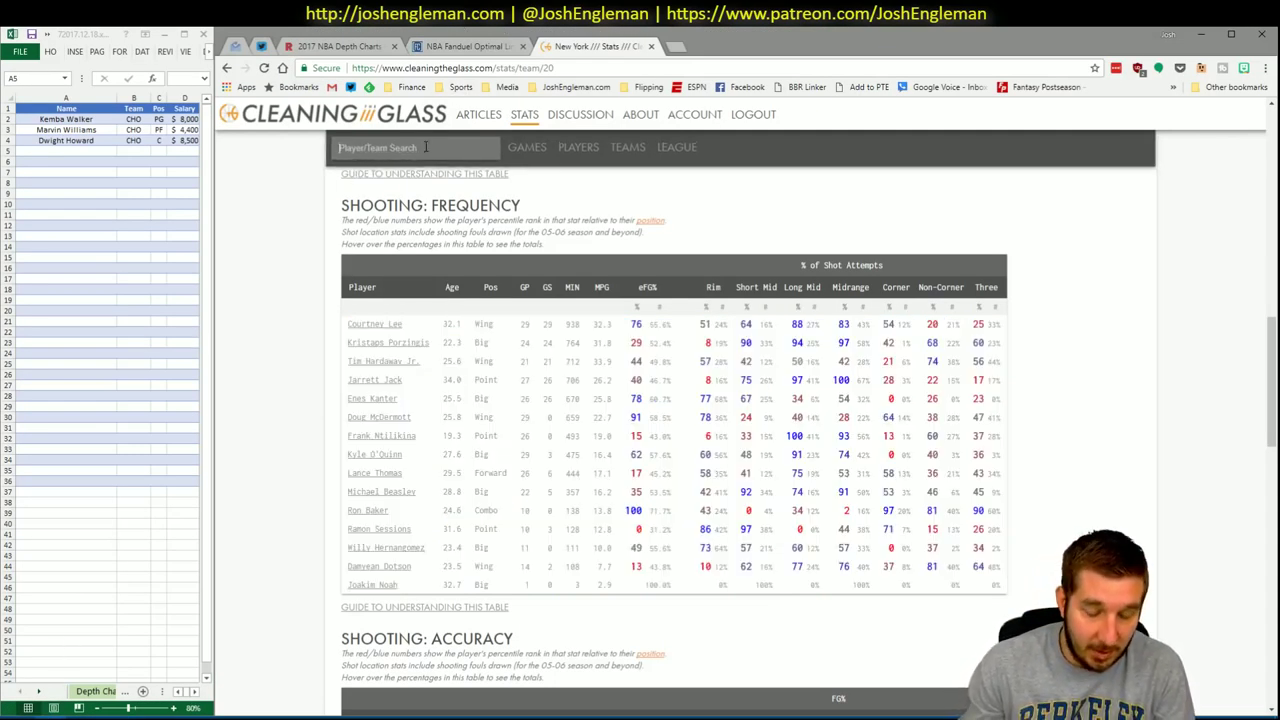
{"action": "type", "text": "ind"}
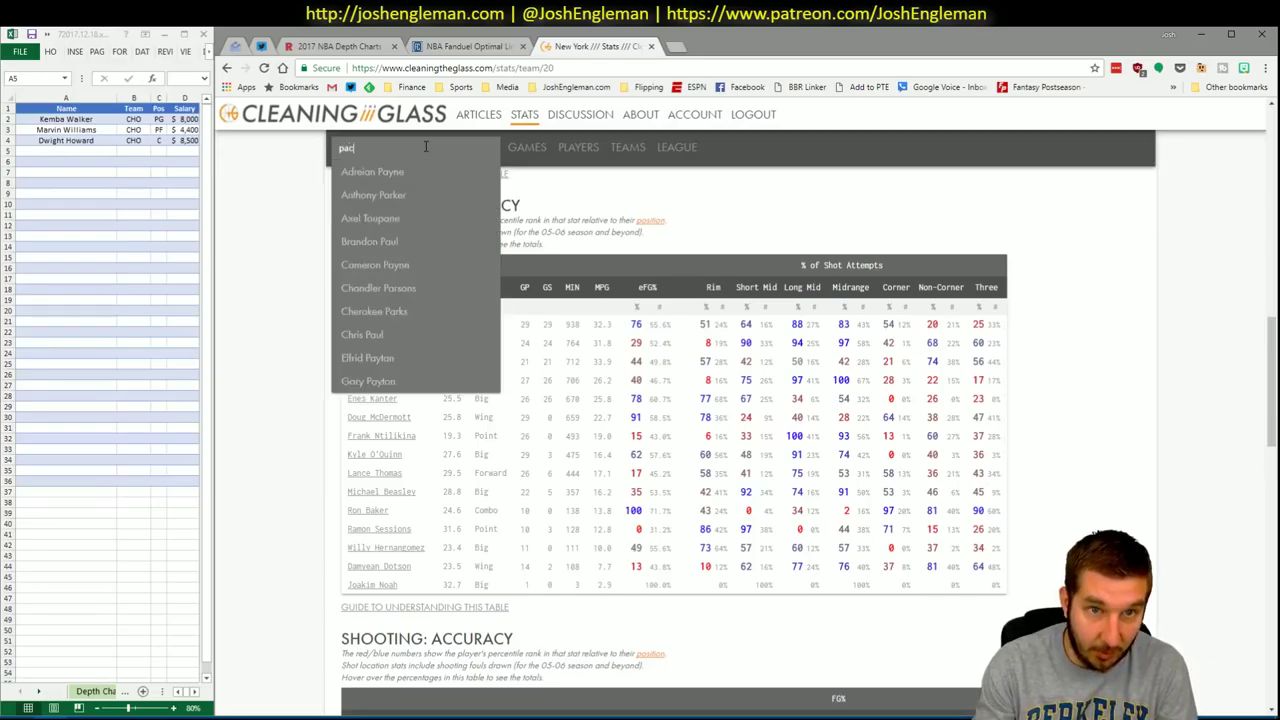
{"action": "key", "text": "Return"}
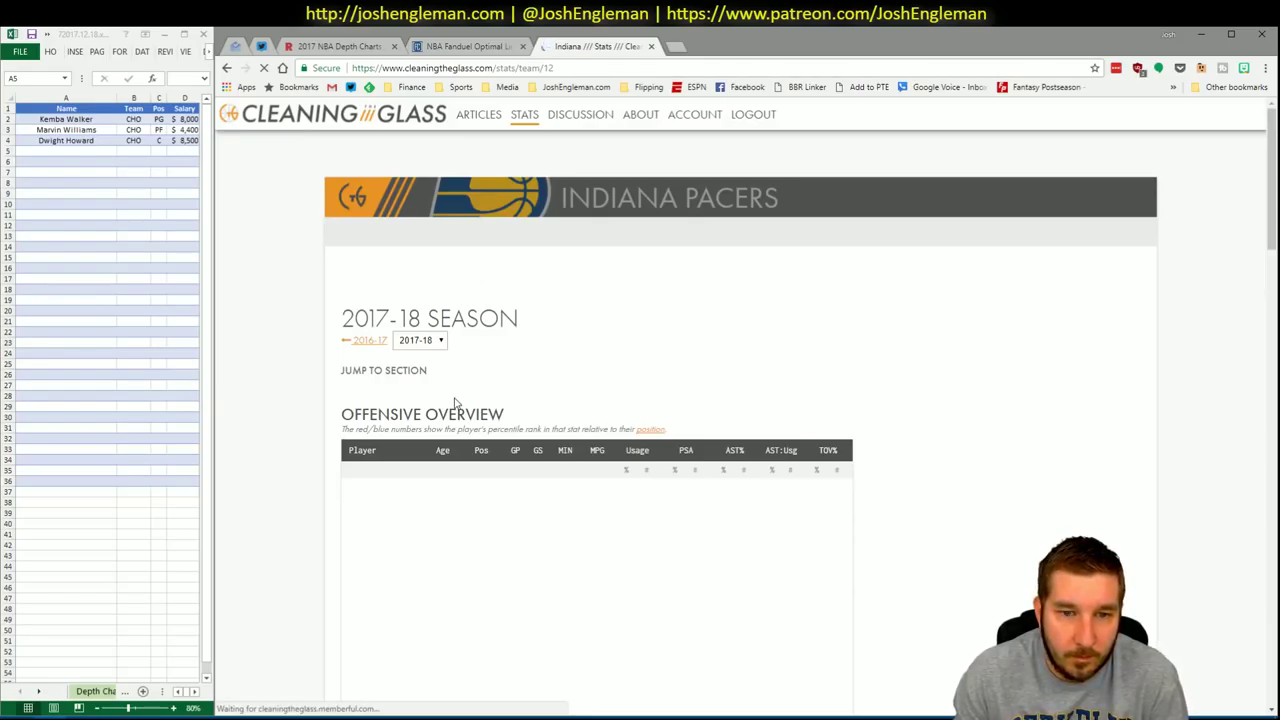
Copy the Pacers' Shooting: Frequency player rows and return to the Excel workbook
{"action": "left_click", "coordinate": [531, 384]}
{"action": "left_click_drag", "start_coordinate": [968, 566], "coordinate": [350, 324]}
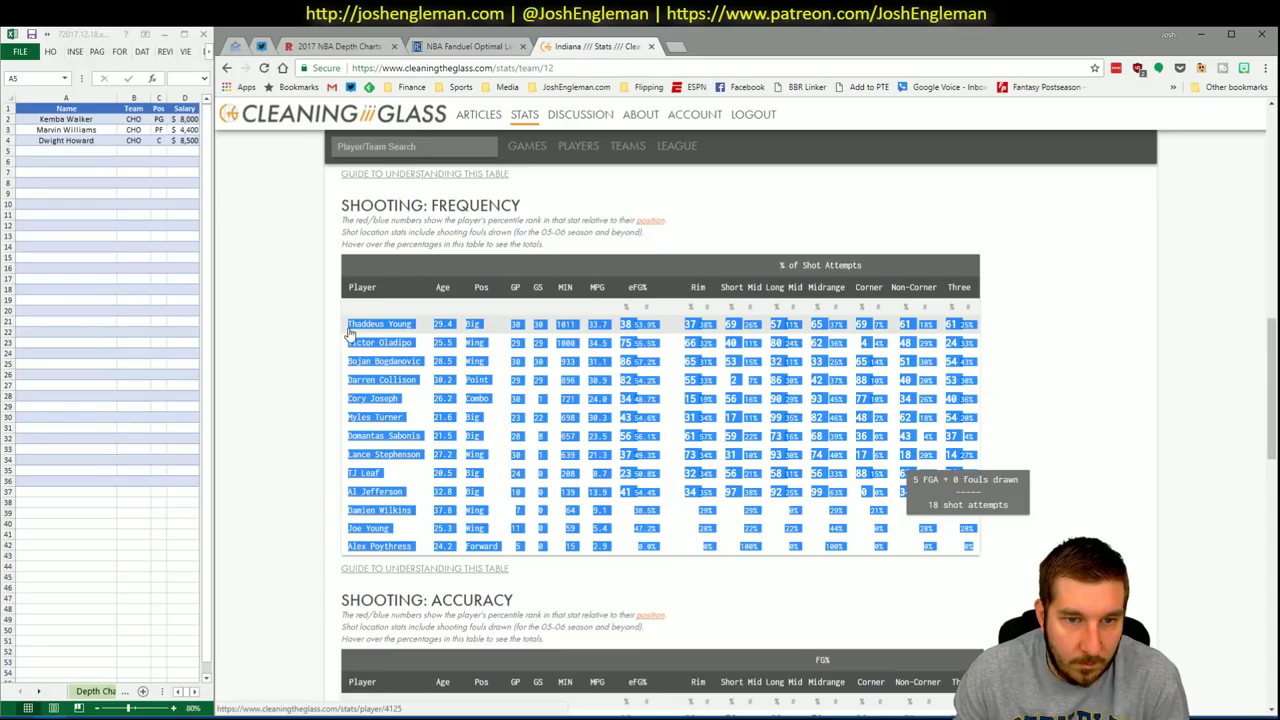
{"action": "key", "text": "alt+Tab"}
Load the copied Pacers rows into the CTG sheet and set the opponent to BOS
{"action": "left_click", "coordinate": [558, 692]}
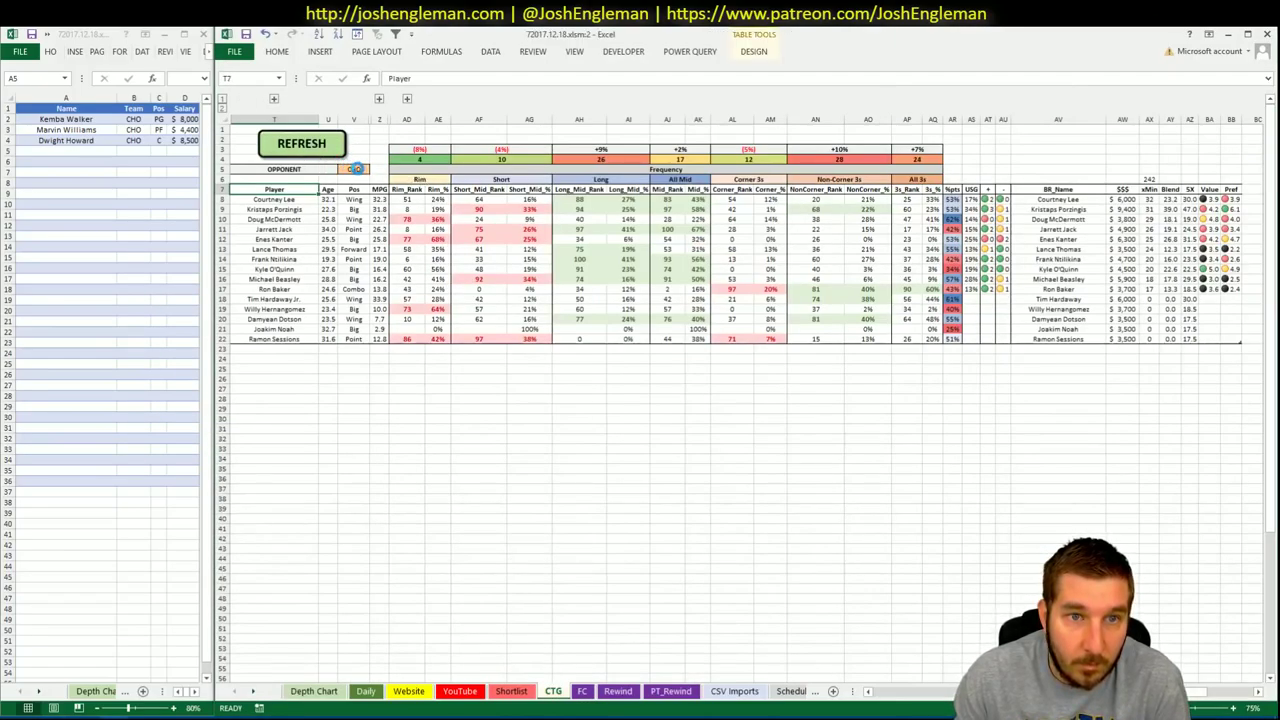
{"action": "left_click", "coordinate": [357, 168]}
{"action": "type", "text": "BOS"}
{"action": "key", "text": "Return"}
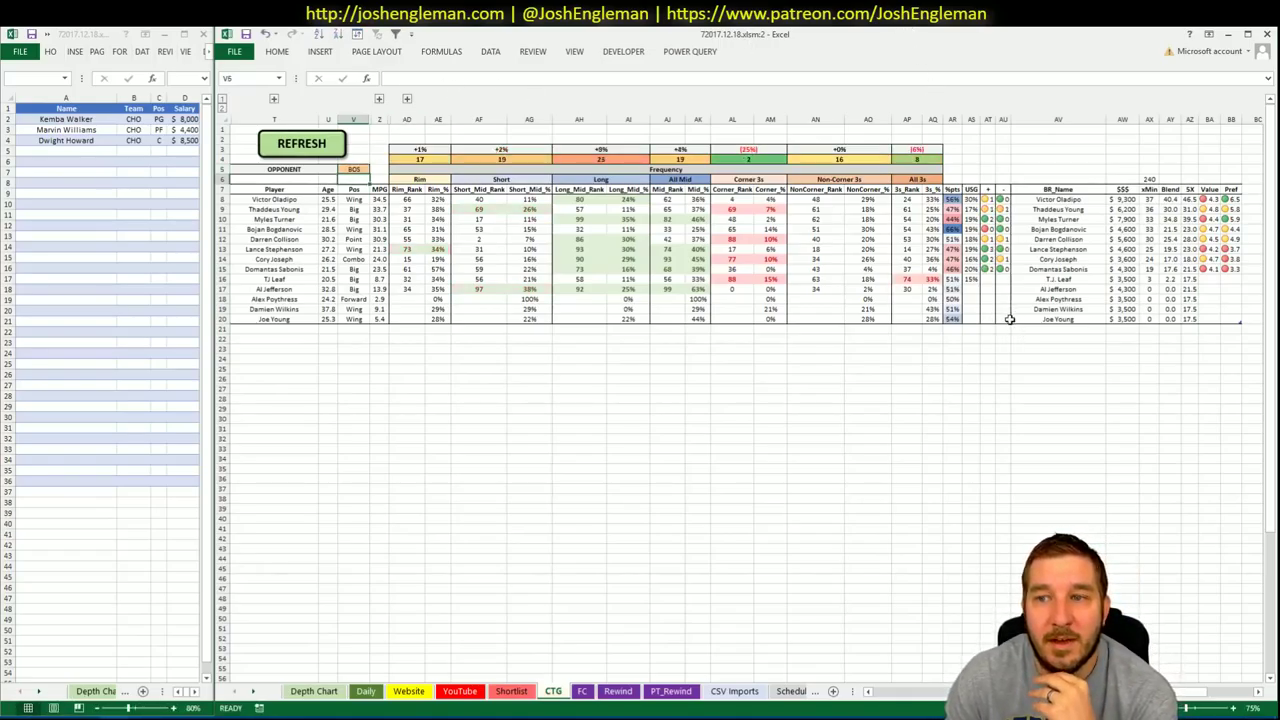
{"action": "key", "text": "Return"}
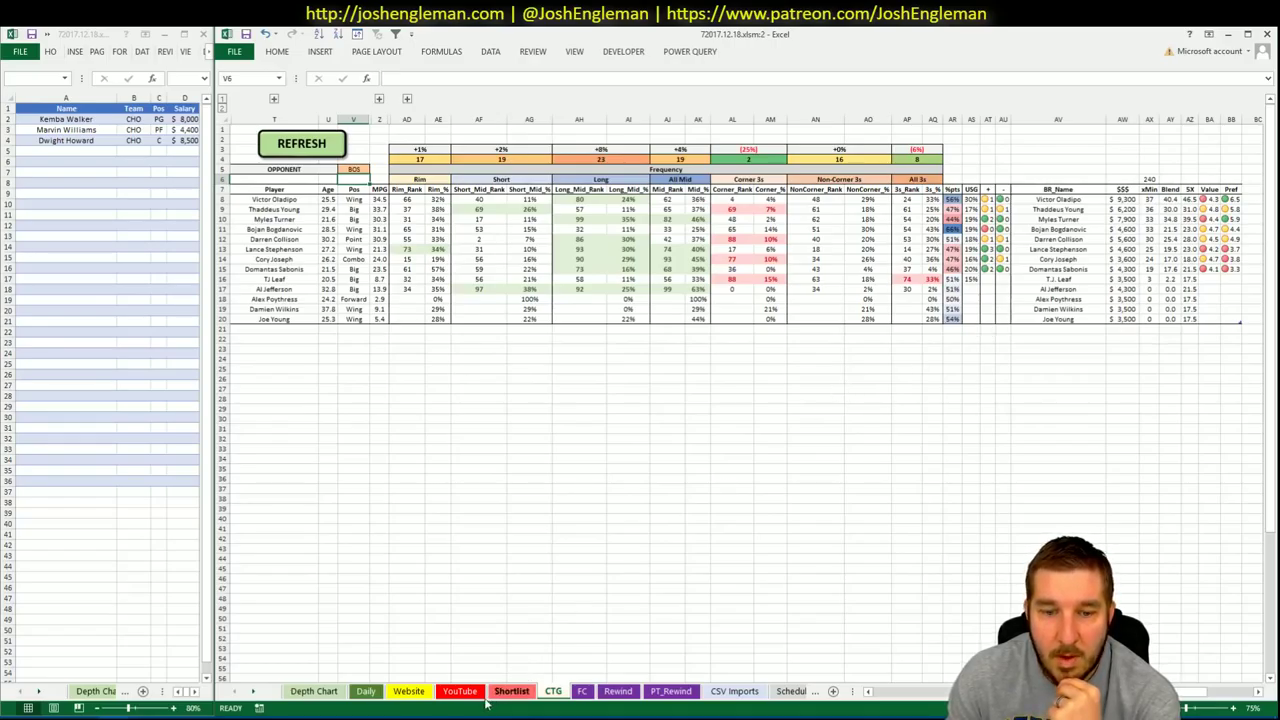
Return to the YouTube sheet and review the Pacers' projections and recent game log
{"action": "left_click", "coordinate": [415, 695]}
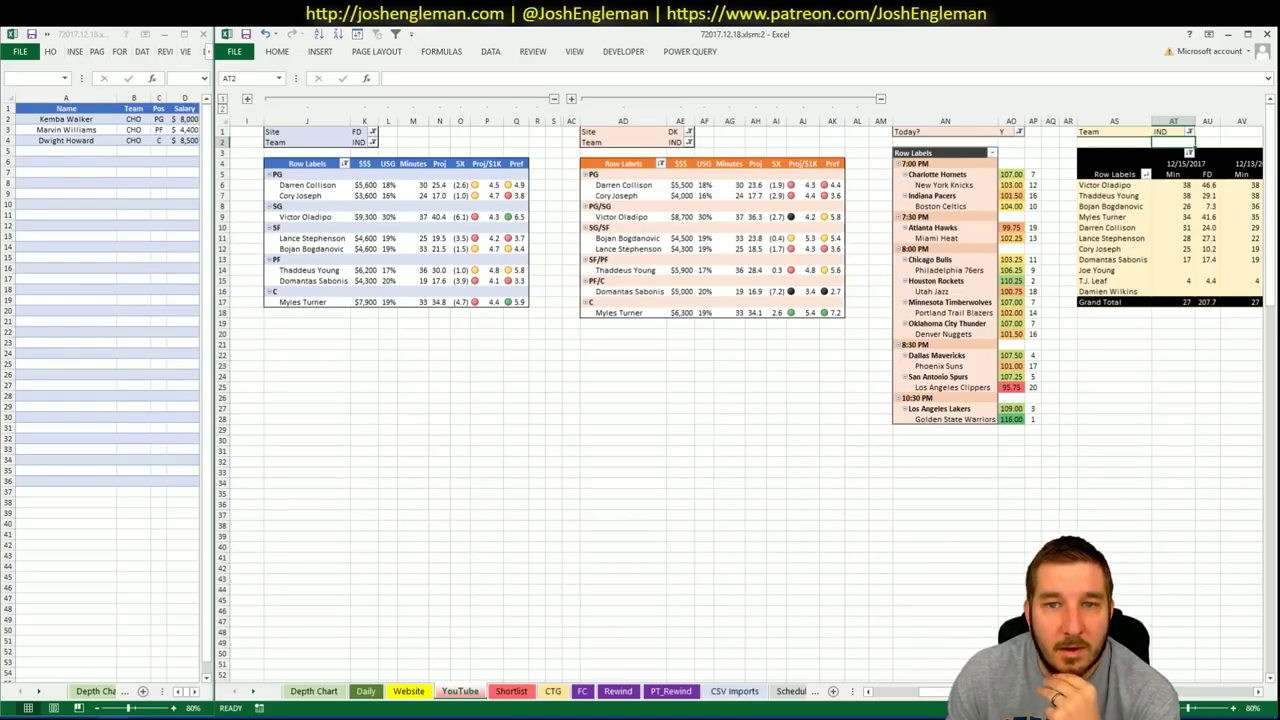
{"action": "scroll", "coordinate": [740, 400], "scroll_direction": "right", "scroll_amount": 5}
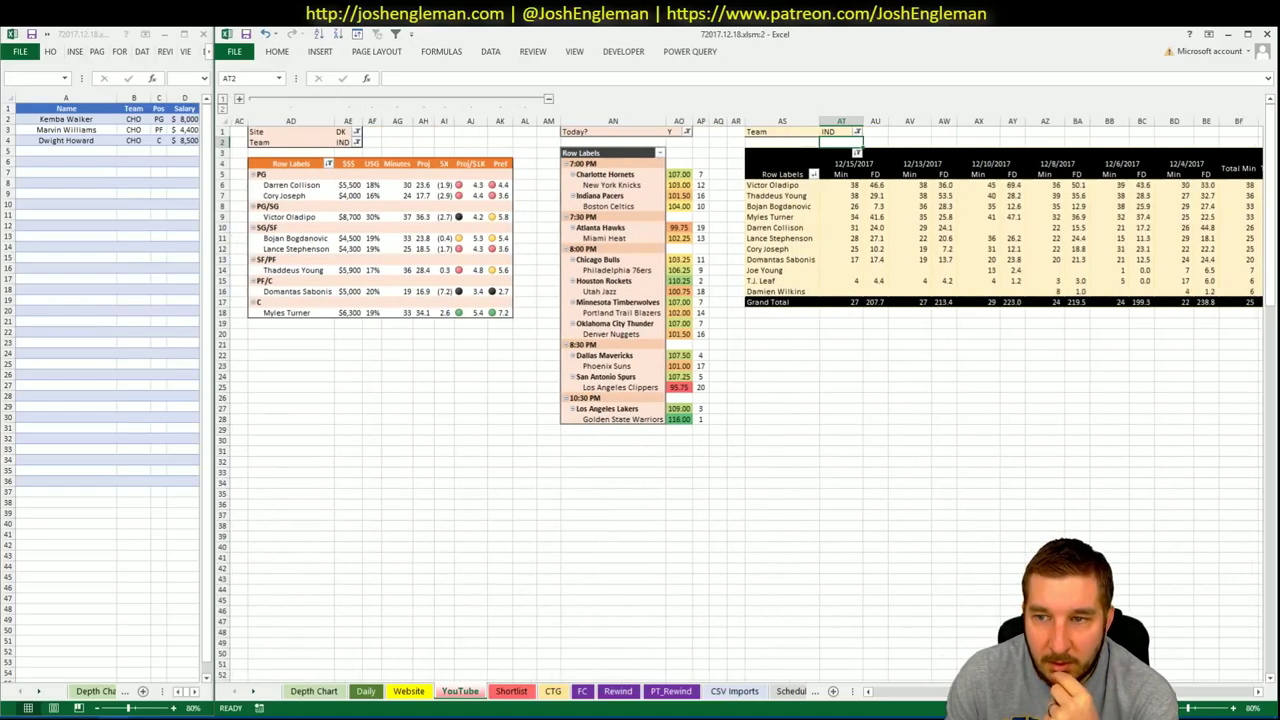
{"action": "scroll", "coordinate": [740, 400], "scroll_direction": "left", "scroll_amount": 5}
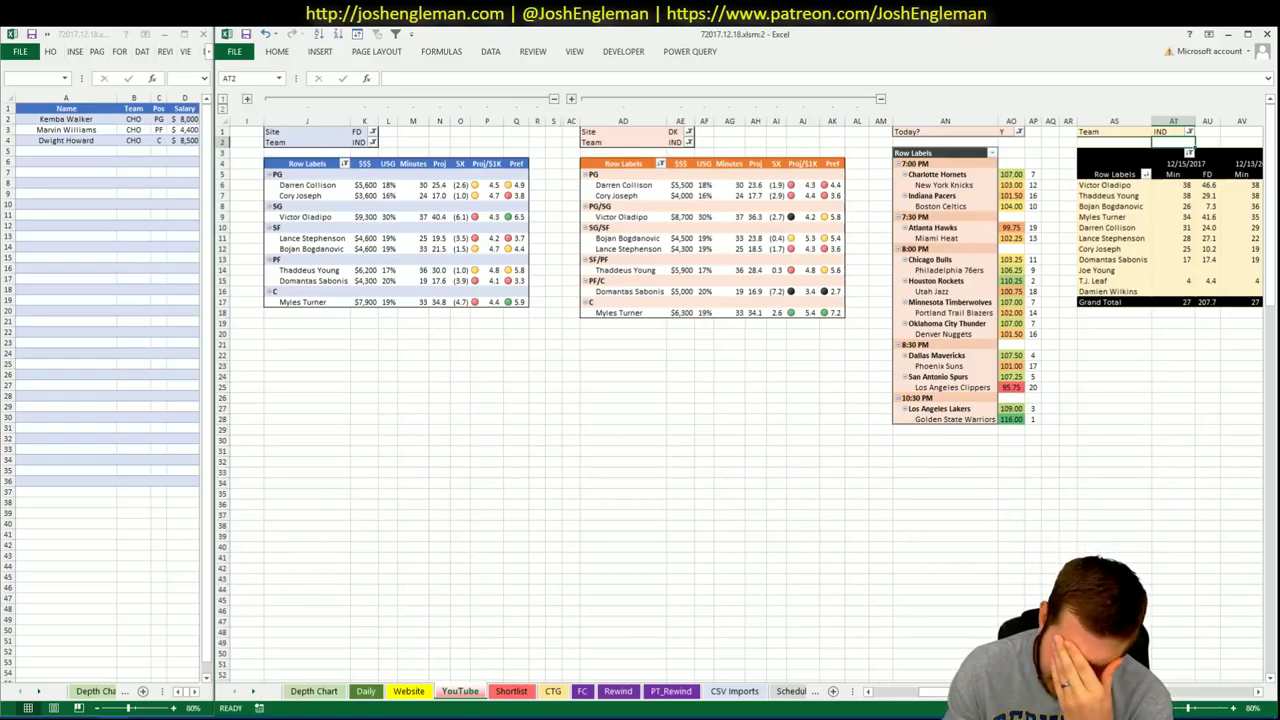
{"action": "scroll", "coordinate": [740, 400], "scroll_direction": "right", "scroll_amount": 7}
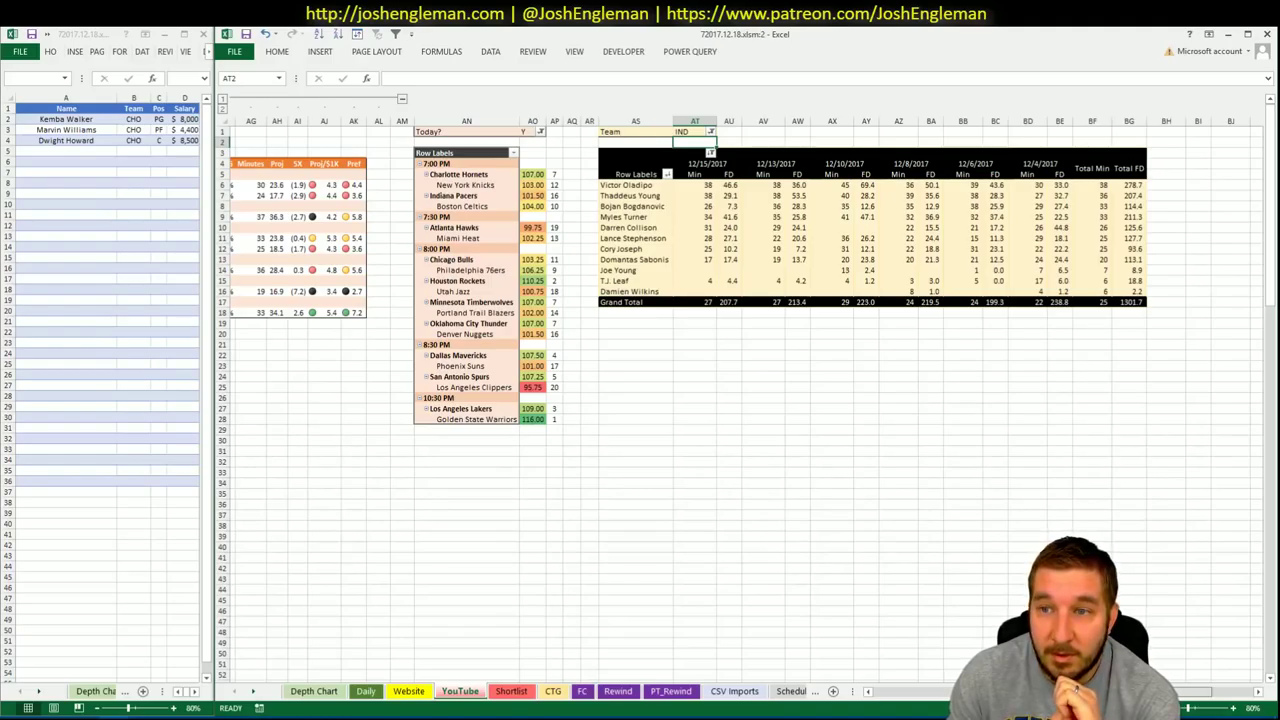
Switch to Cleaning the Glass in the browser, review the league's Four Factors summary, and return to the Excel workbook
{"action": "scroll", "coordinate": [740, 400], "scroll_direction": "left", "scroll_amount": 7}
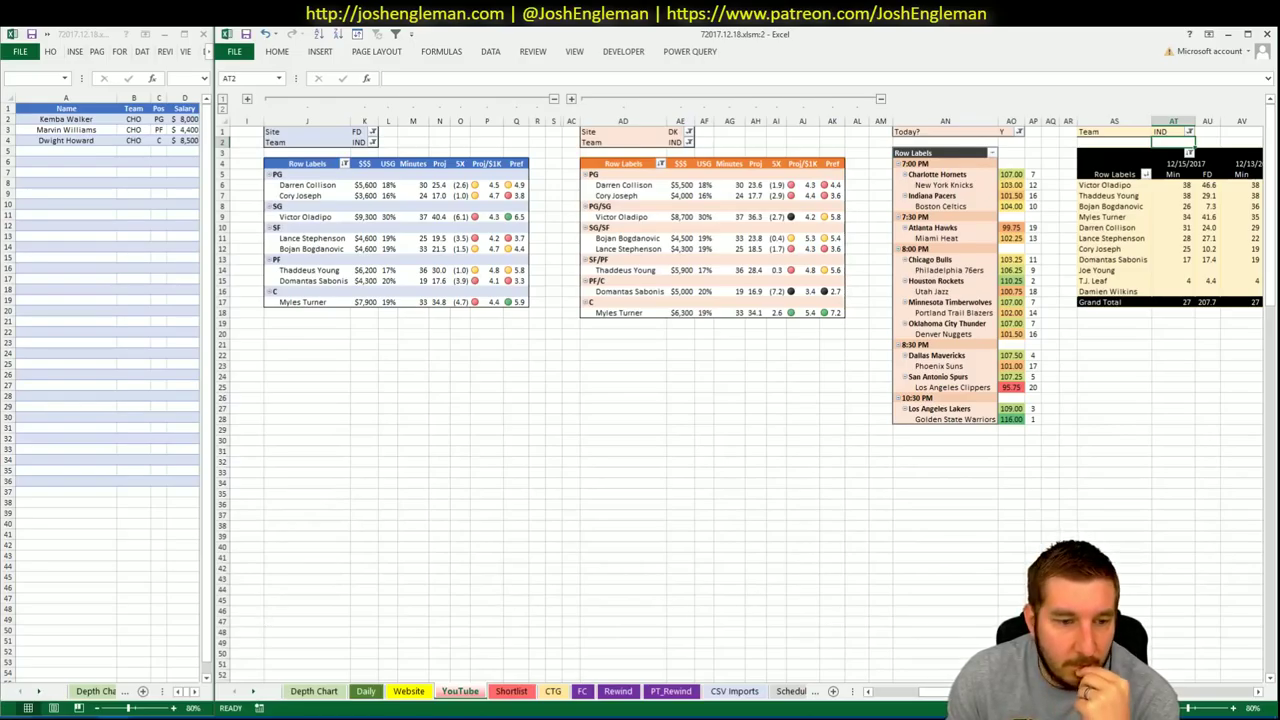
{"action": "left_click", "coordinate": [48, 717]}
{"action": "mouse_move", "coordinate": [676, 146]}
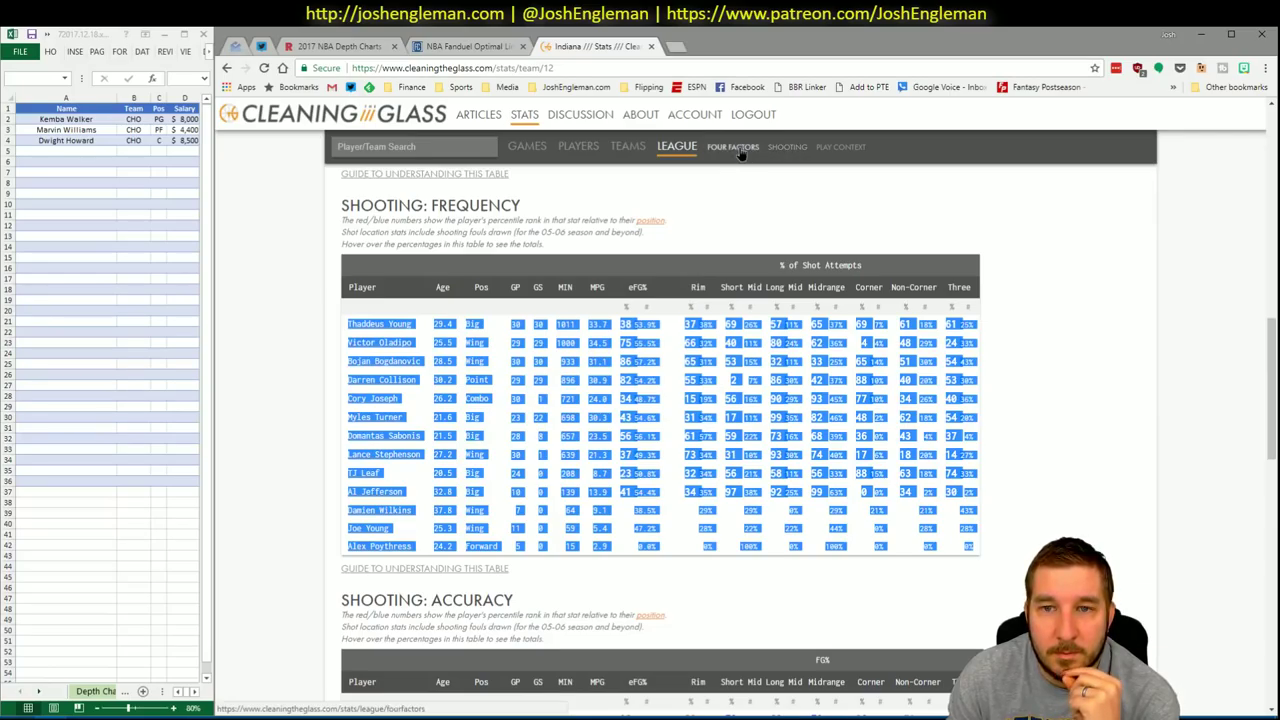
{"action": "left_click", "coordinate": [733, 147]}
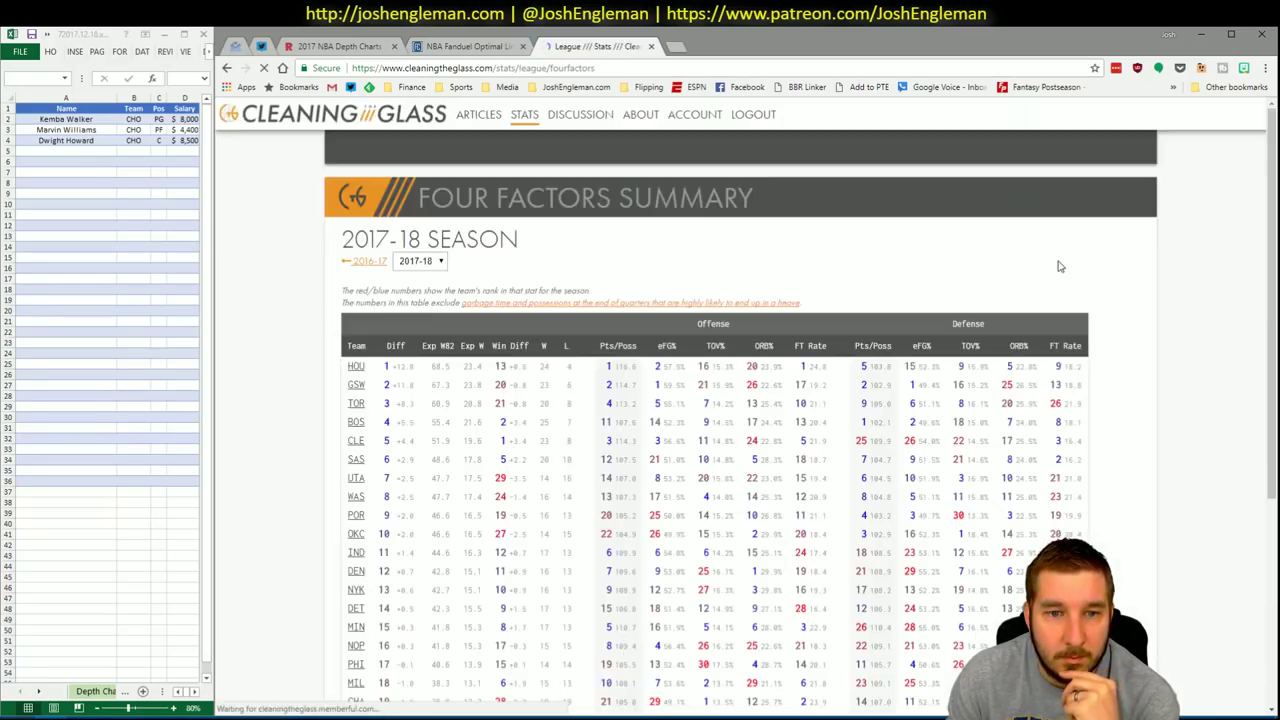
{"action": "scroll", "coordinate": [548, 360], "scroll_direction": "down", "scroll_amount": 2}
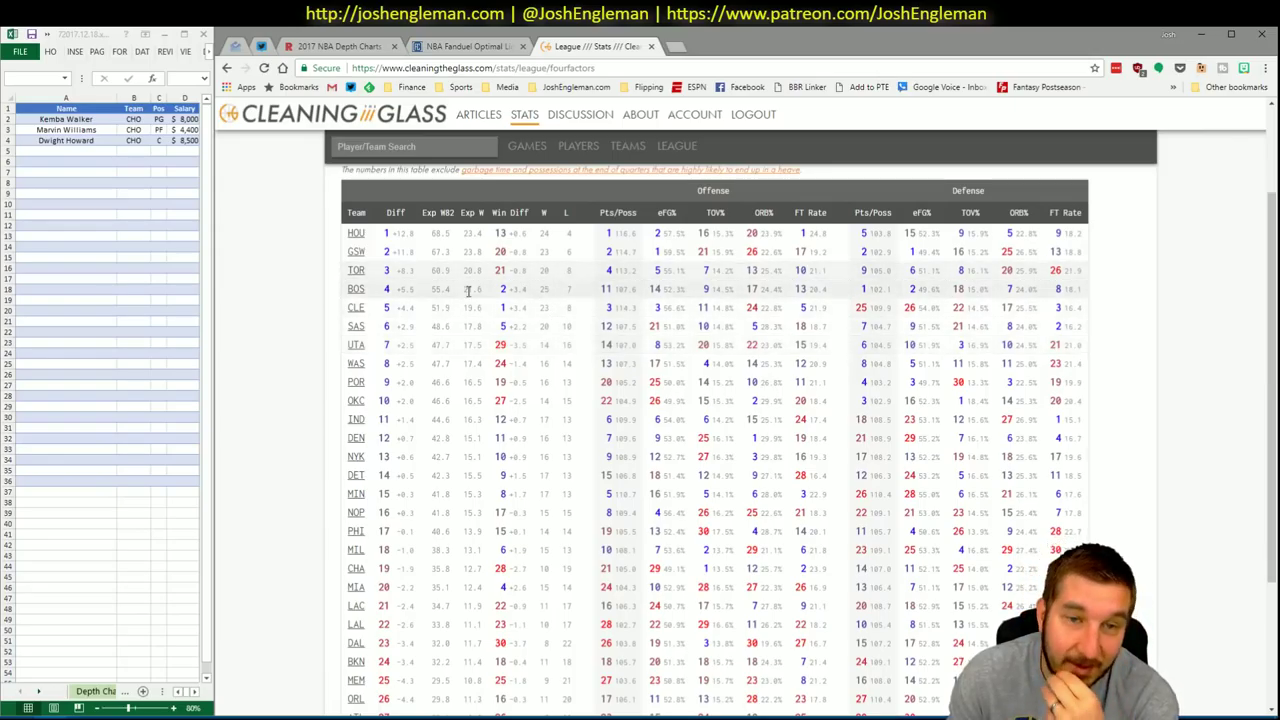
{"action": "left_click", "coordinate": [486, 51]}
{"action": "left_click", "coordinate": [580, 44]}
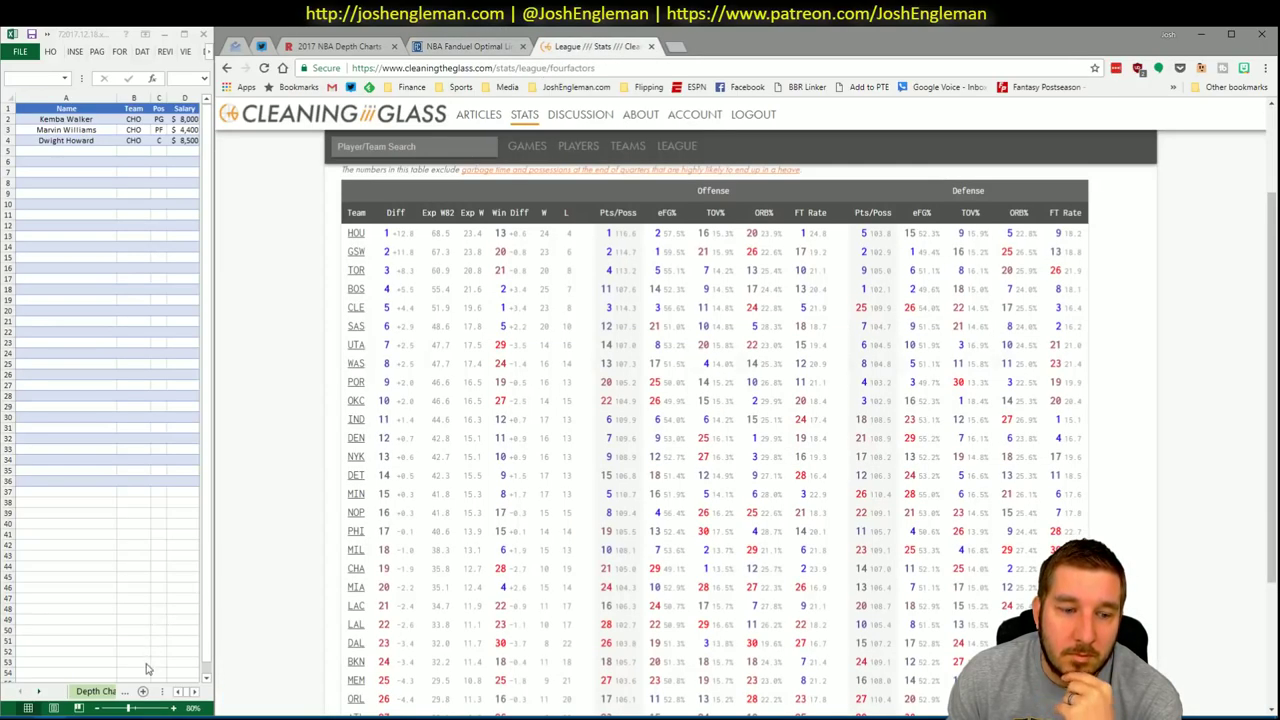
{"action": "left_click", "coordinate": [130, 712]}
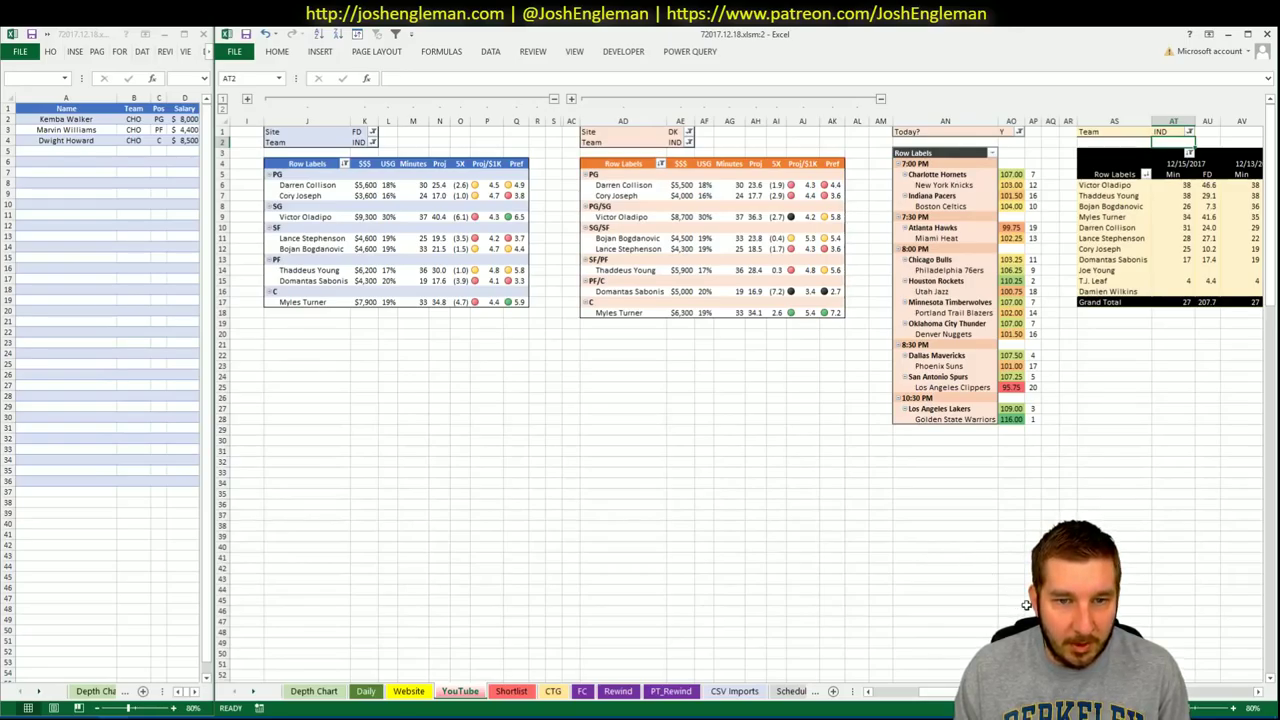
Add Thaddeus Young to the player shortlist in the row below Dwight Howard
{"action": "scroll", "coordinate": [747, 387], "scroll_direction": "right", "scroll_amount": 5}
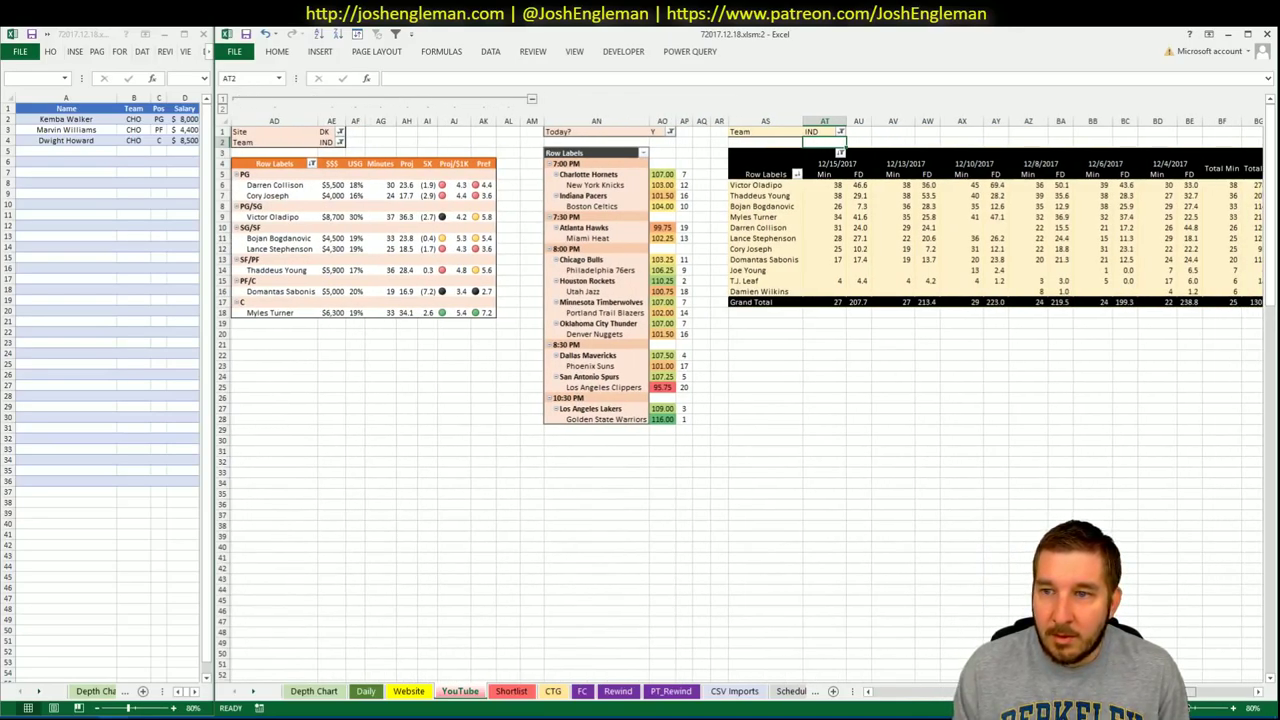
{"action": "scroll", "coordinate": [614, 443], "scroll_direction": "left", "scroll_amount": 5}
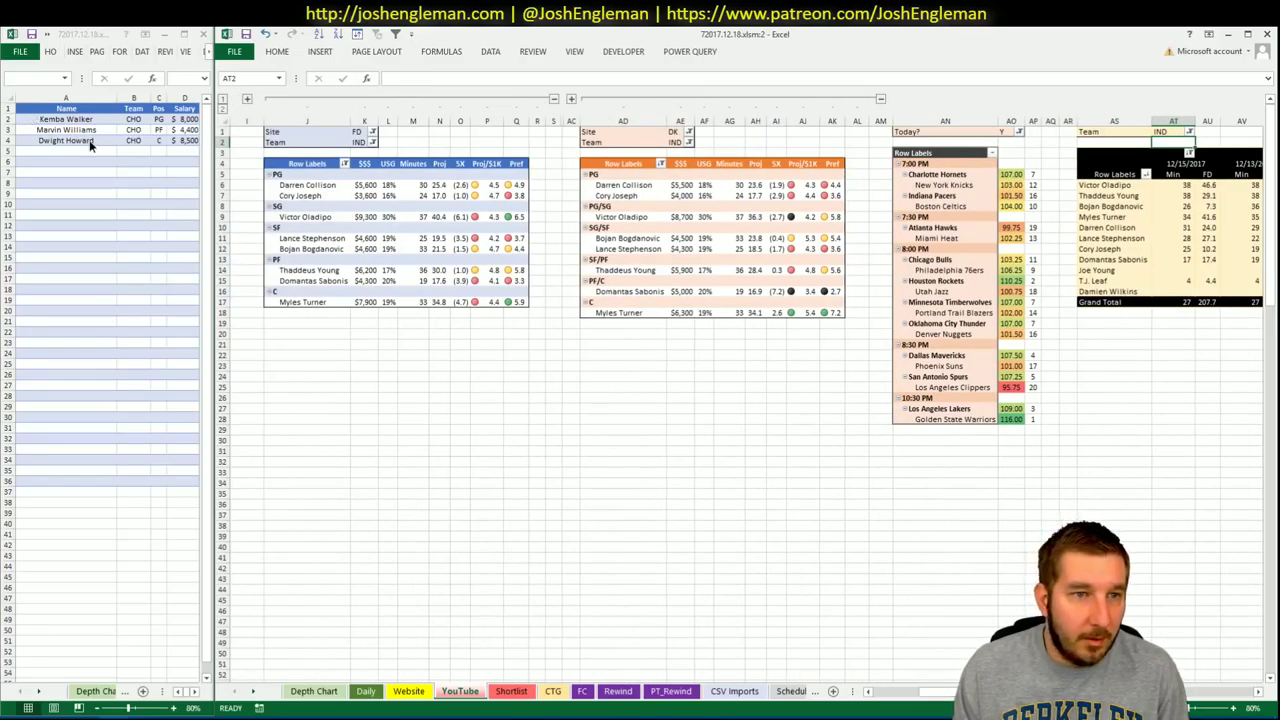
{"action": "left_click", "coordinate": [90, 152]}
{"action": "type", "text": "Thadde"}
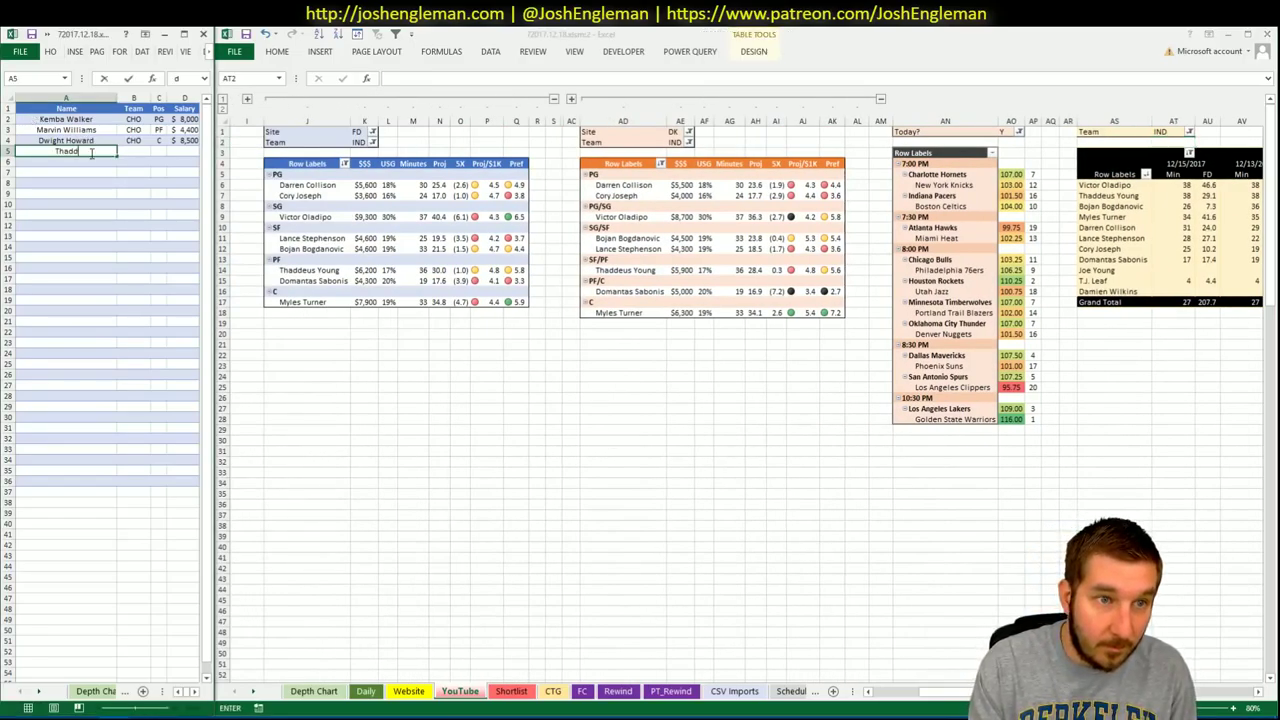
{"action": "type", "text": "us Young"}
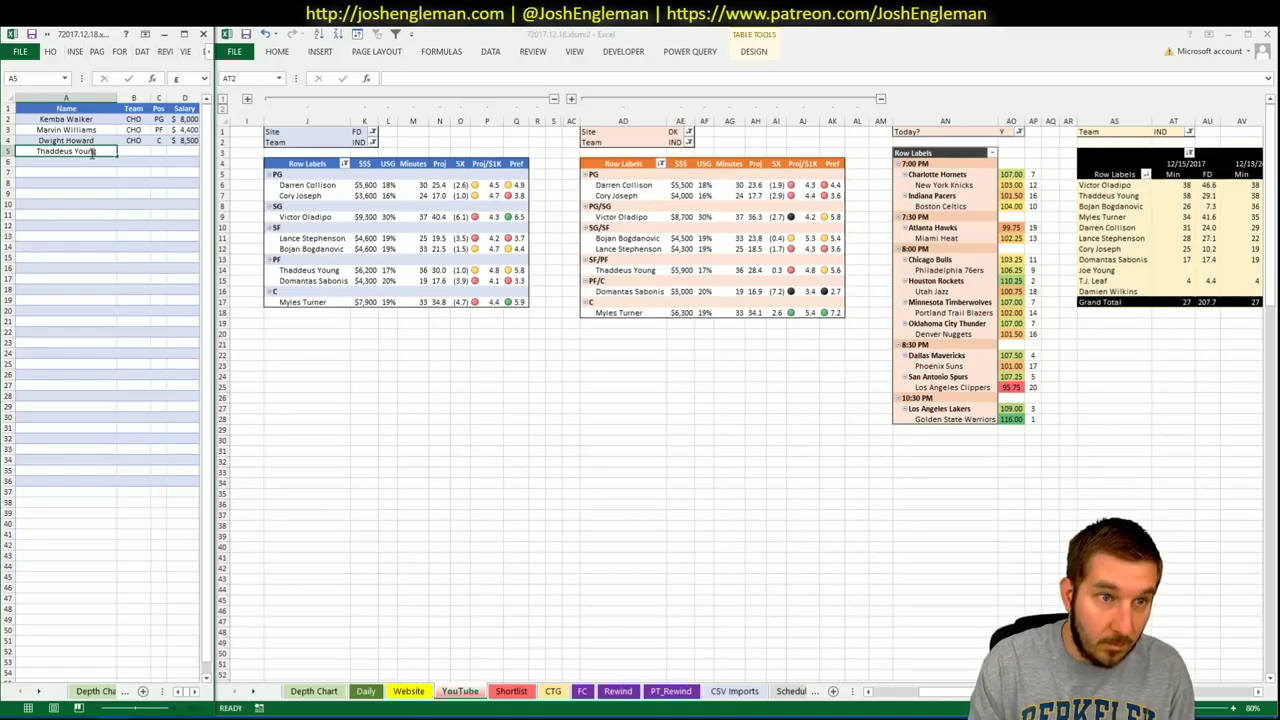
{"action": "key", "text": "Return"}
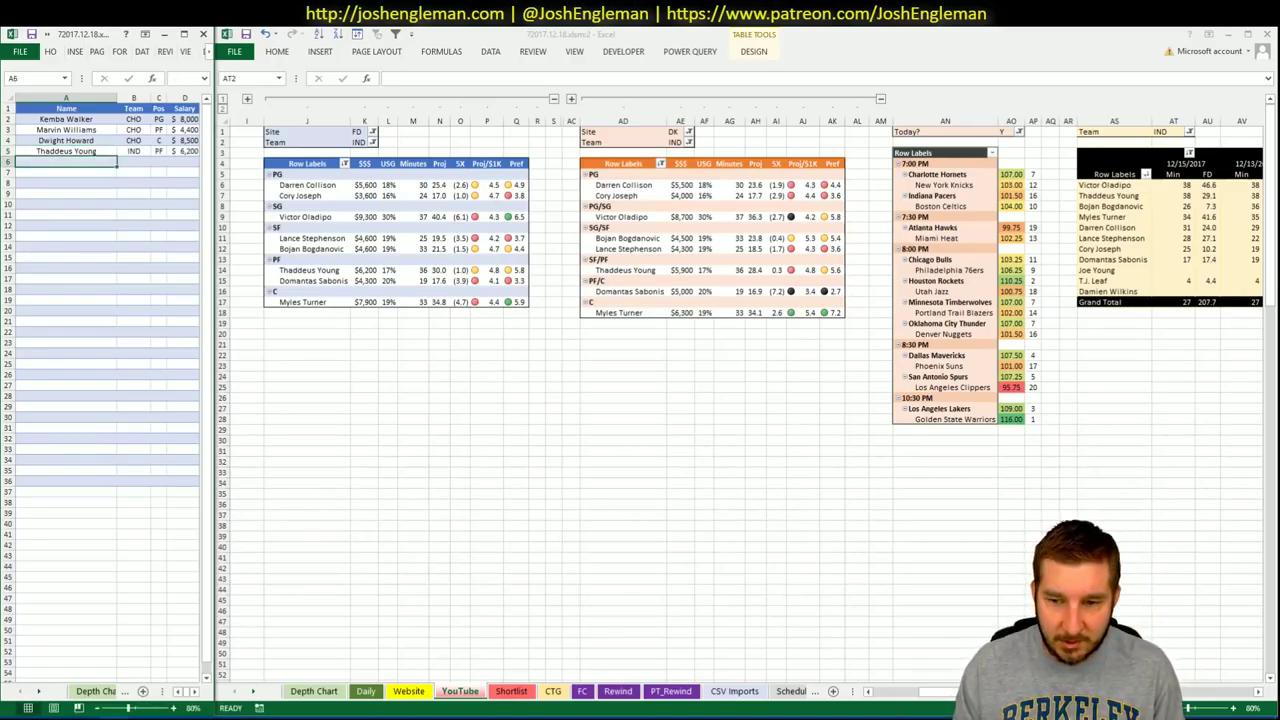
Switch to Fantasy Cruncher in the browser and change the game filter from Charlotte to Indiana's players
{"action": "scroll", "coordinate": [750, 400], "scroll_direction": "right", "scroll_amount": 7}
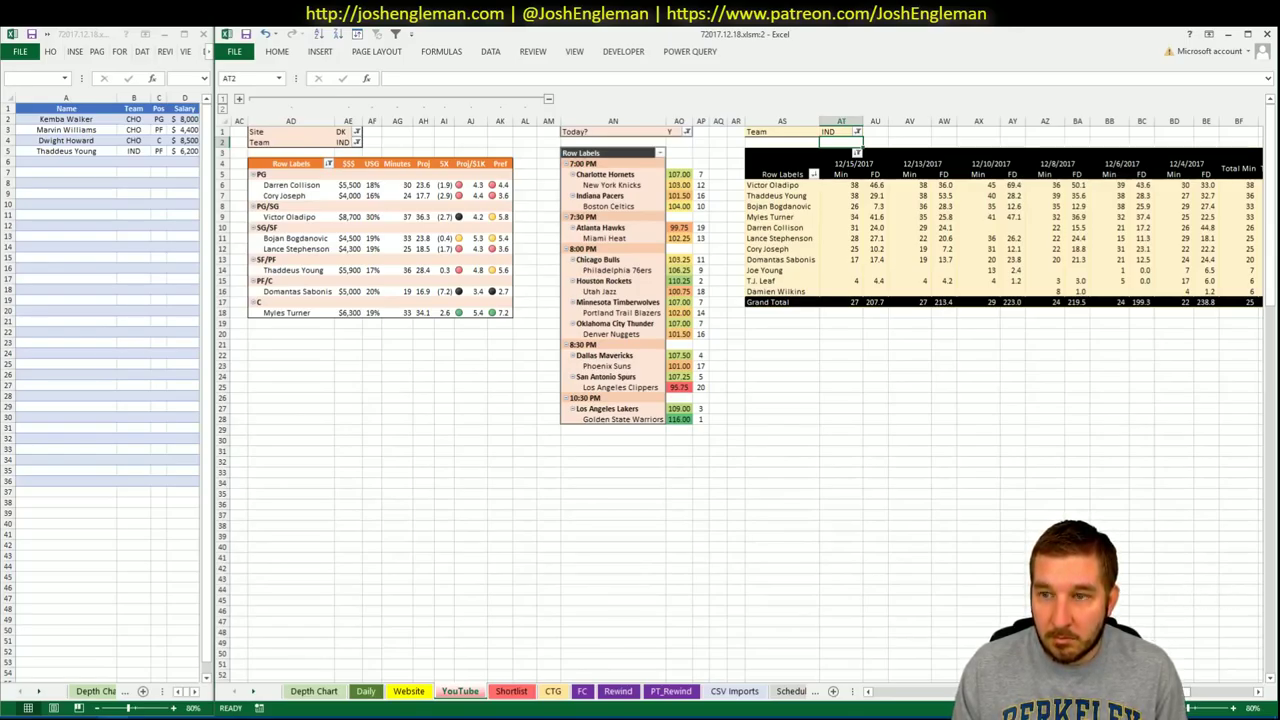
{"action": "scroll", "coordinate": [745, 400], "scroll_direction": "right", "scroll_amount": 3}
{"action": "scroll", "coordinate": [745, 400], "scroll_direction": "left", "scroll_amount": 8}
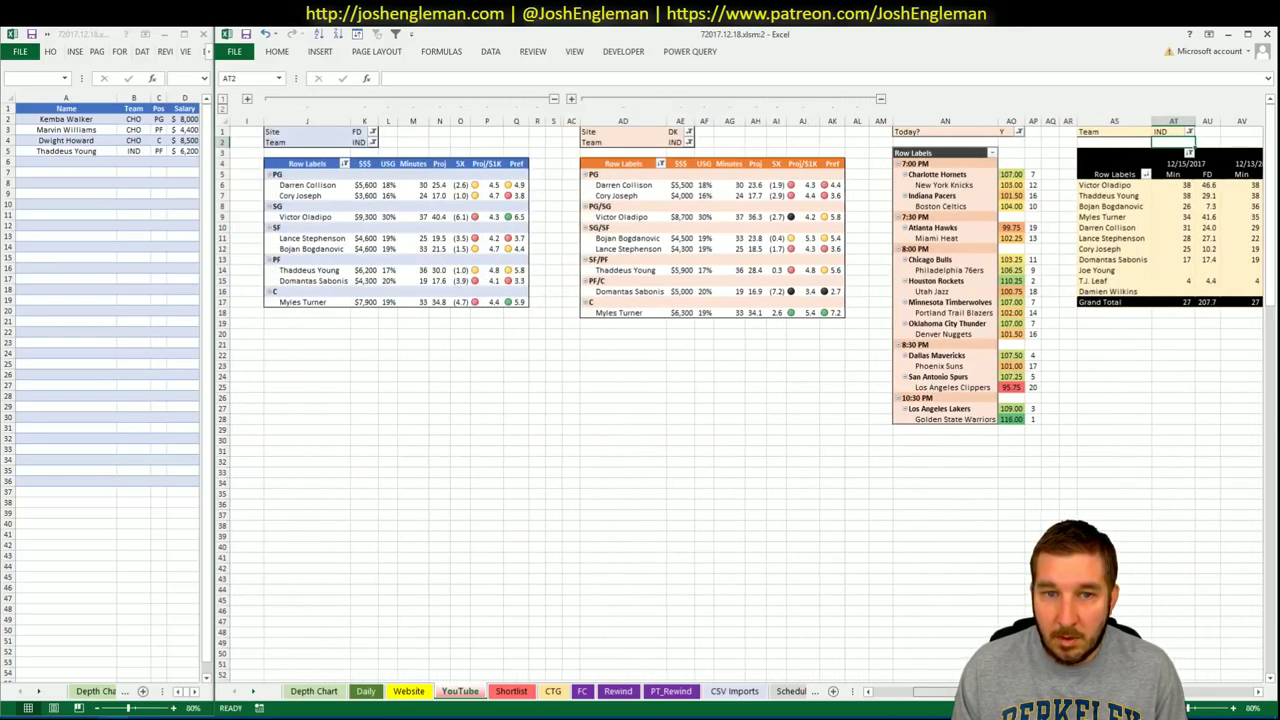
{"action": "key", "text": "alt+Tab"}
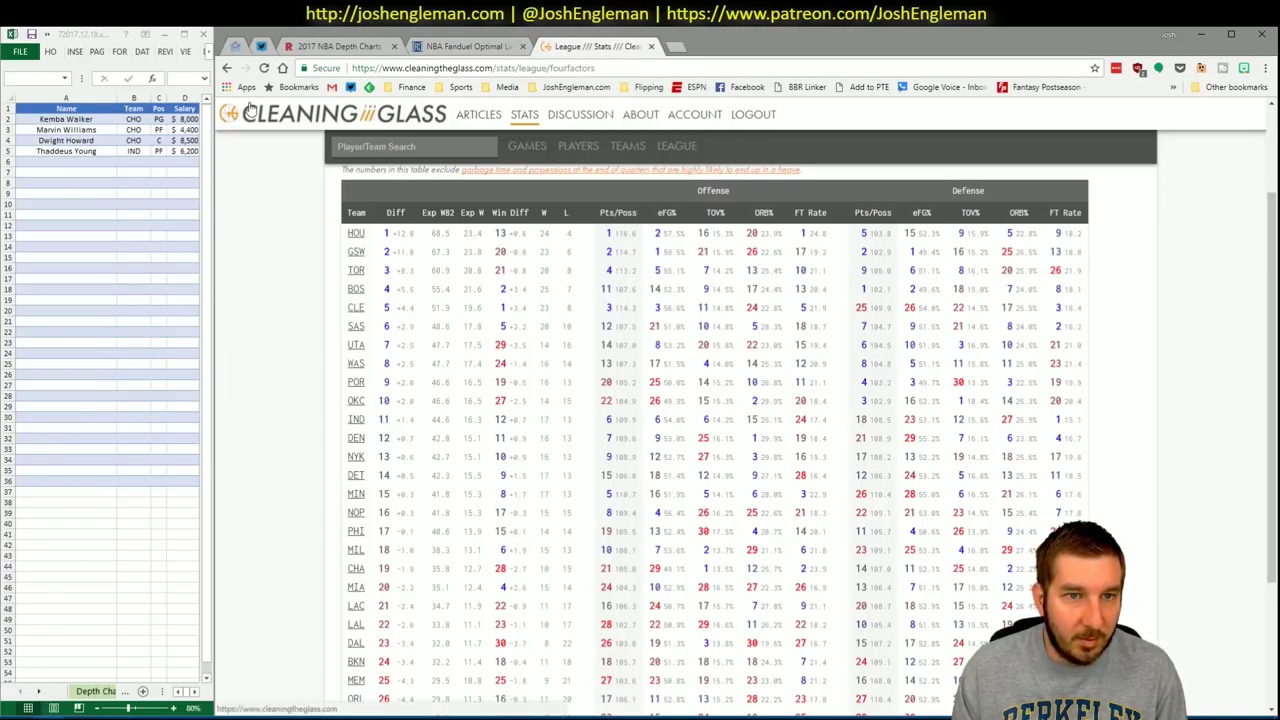
{"action": "left_click", "coordinate": [456, 47]}
{"action": "left_click", "coordinate": [248, 145]}
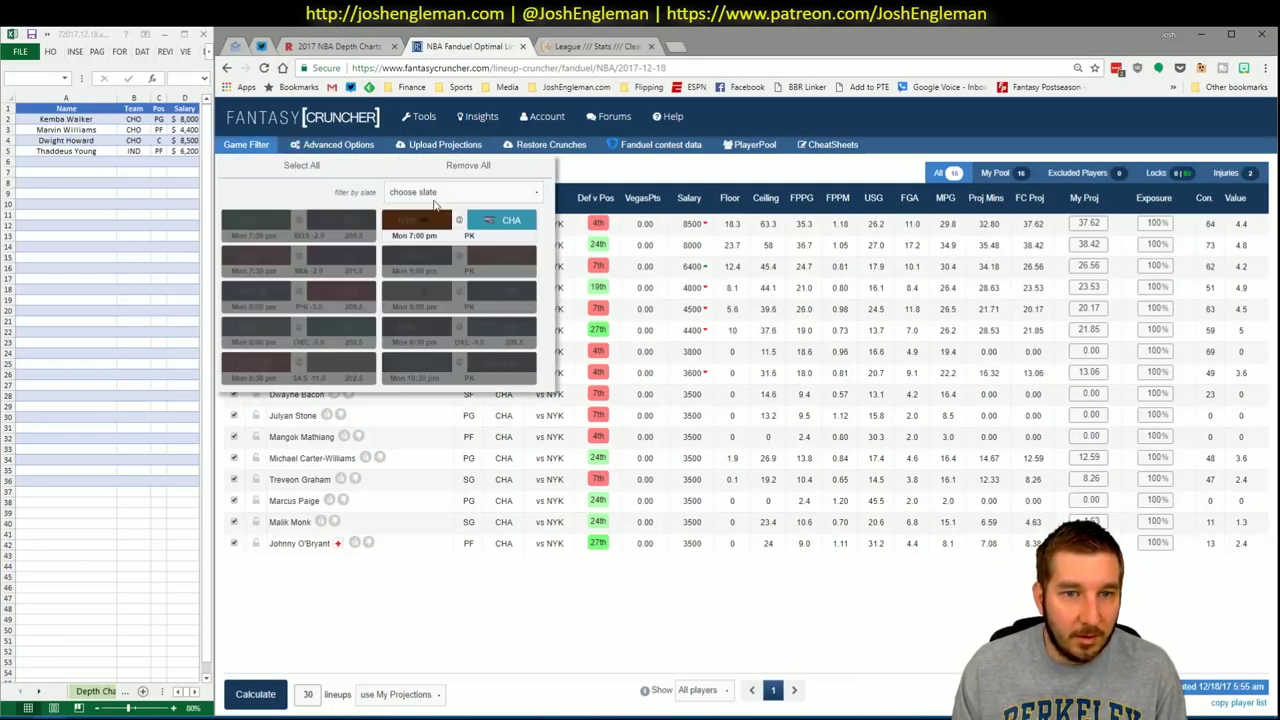
{"action": "left_click", "coordinate": [500, 228]}
{"action": "left_click", "coordinate": [300, 226]}
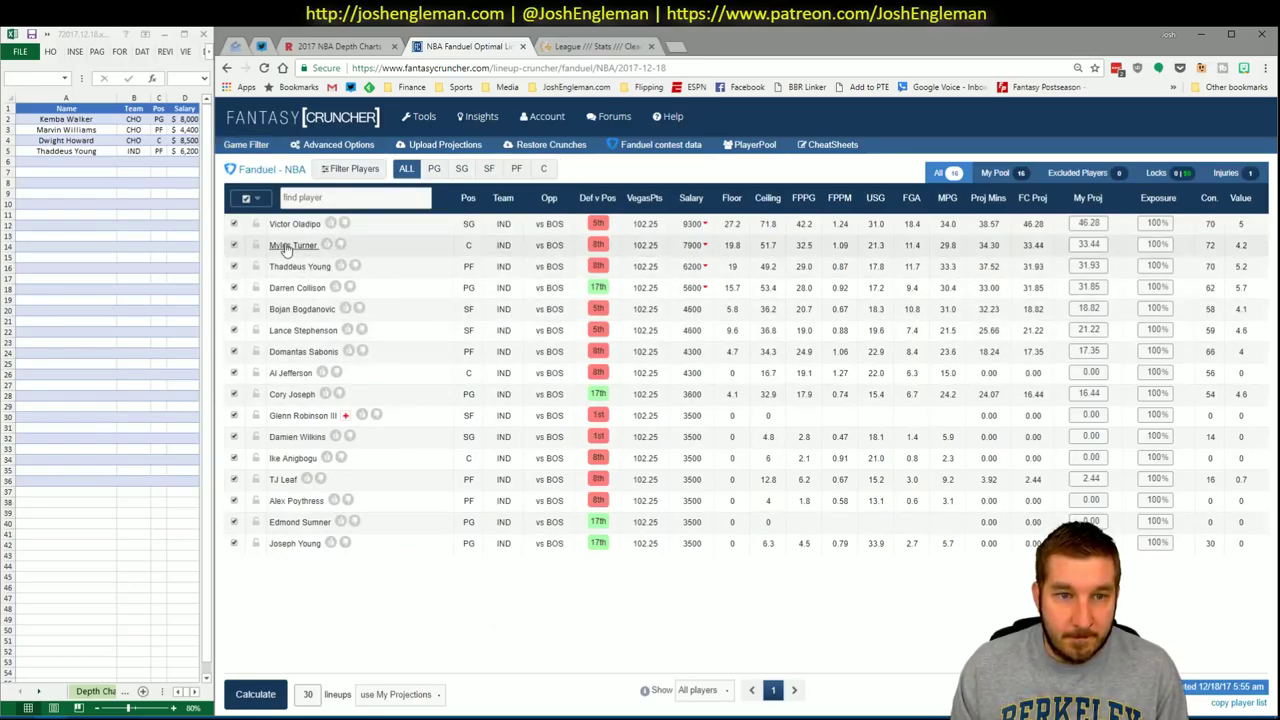
Review Myles Turner's game log filtered to opponent BOS, close it, and return to the Excel workbook
{"action": "left_click", "coordinate": [287, 249]}
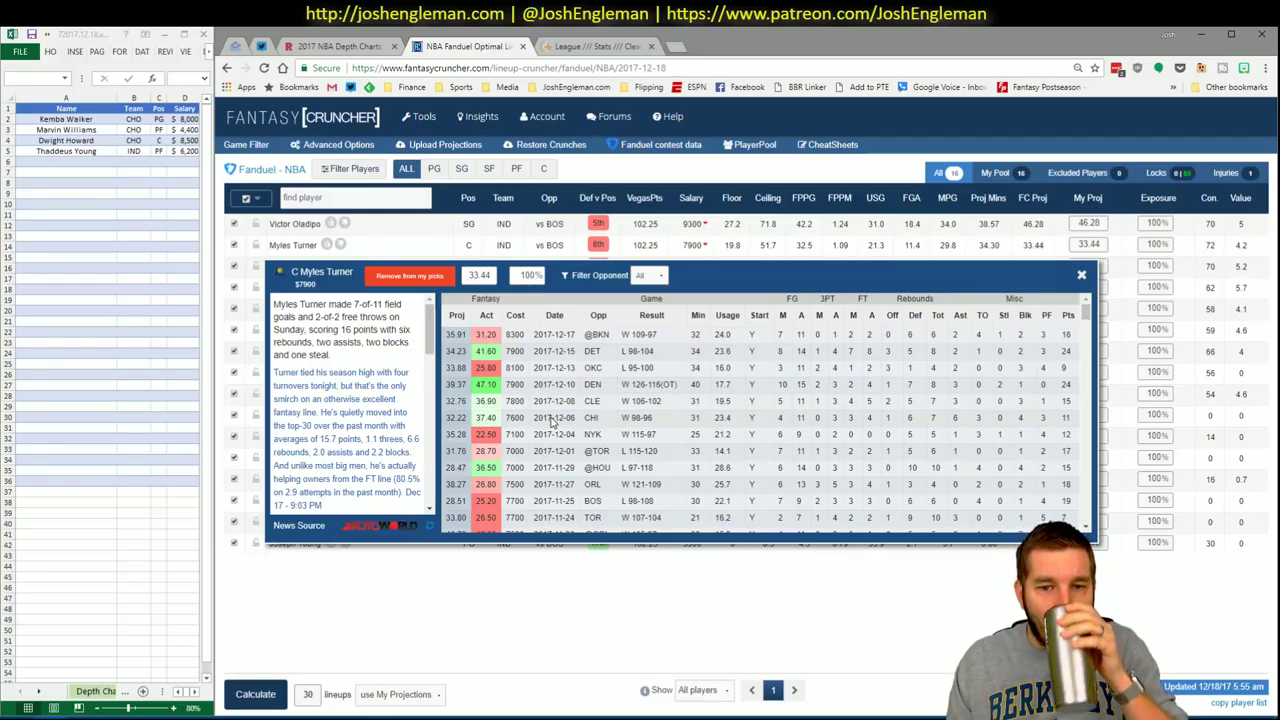
{"action": "left_click", "coordinate": [660, 277]}
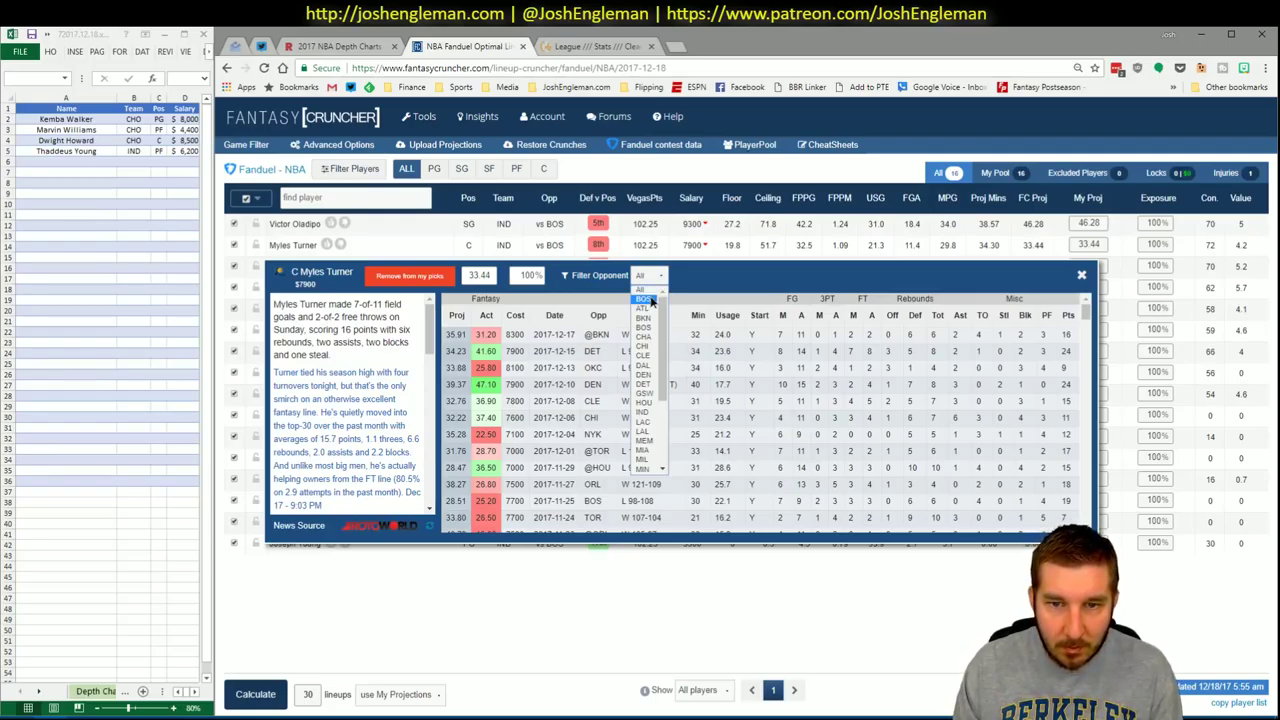
{"action": "left_click", "coordinate": [651, 300]}
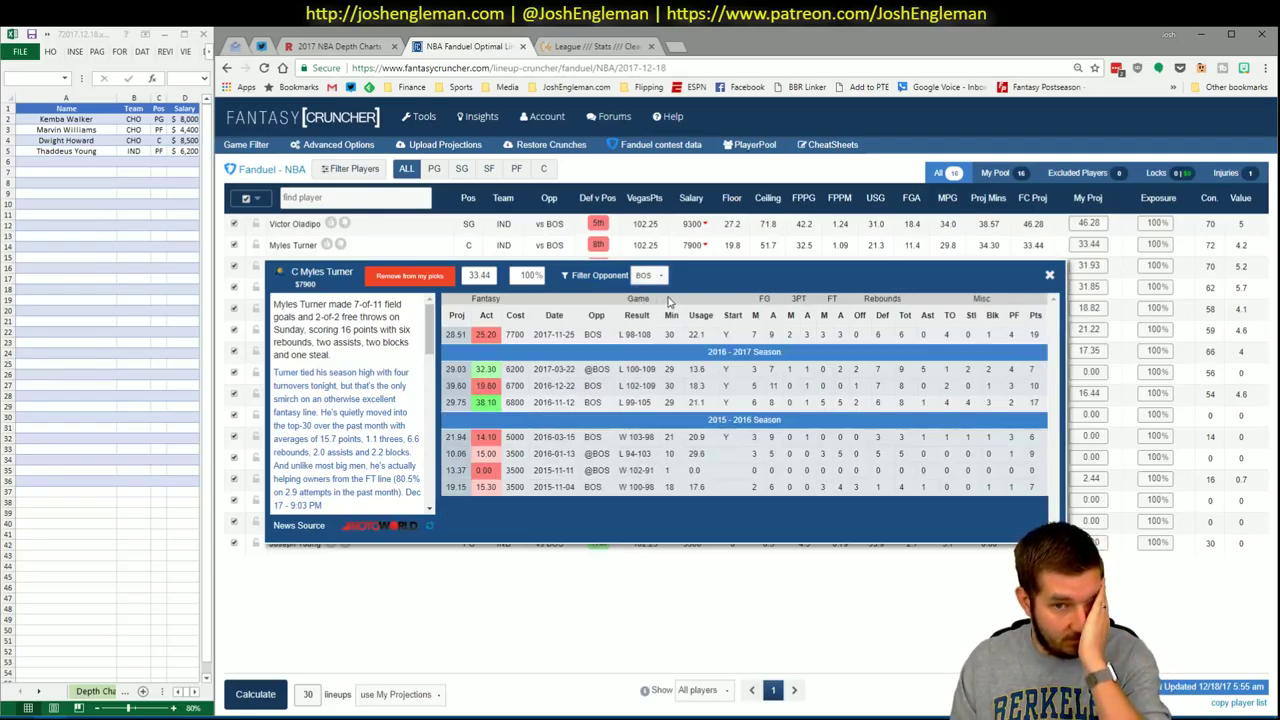
{"action": "left_click", "coordinate": [1049, 275]}
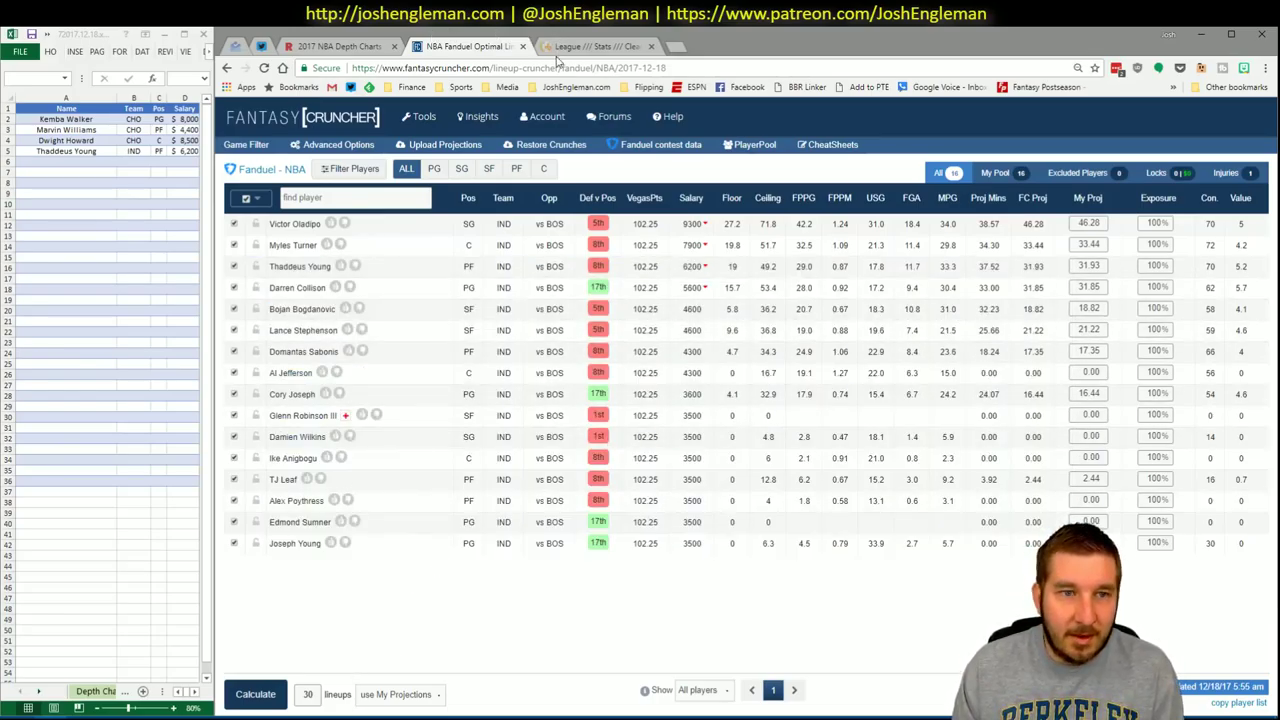
{"action": "left_click", "coordinate": [336, 46]}
{"action": "left_click", "coordinate": [470, 46]}
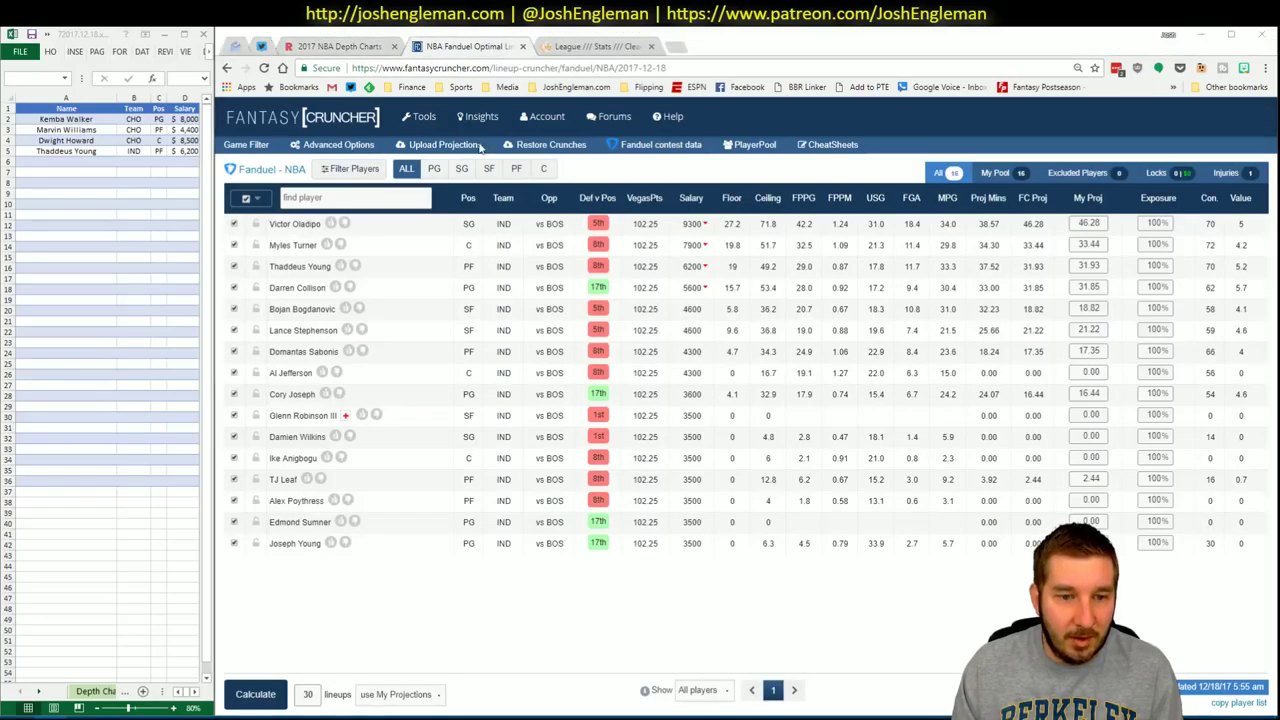
{"action": "key", "text": "alt+Tab"}
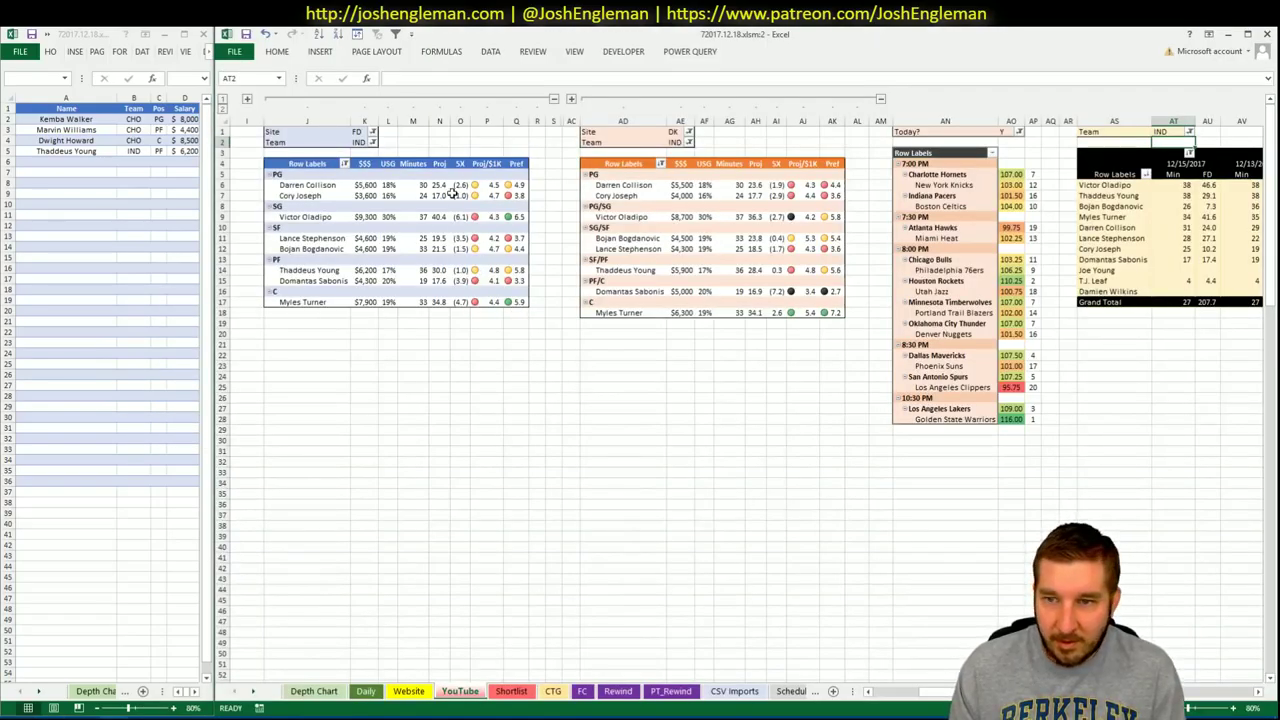
Set the team filter to BOS in the FD projections, DK projections and recent game log tables
{"action": "left_click", "coordinate": [357, 142]}
{"action": "type", "text": "BOS"}
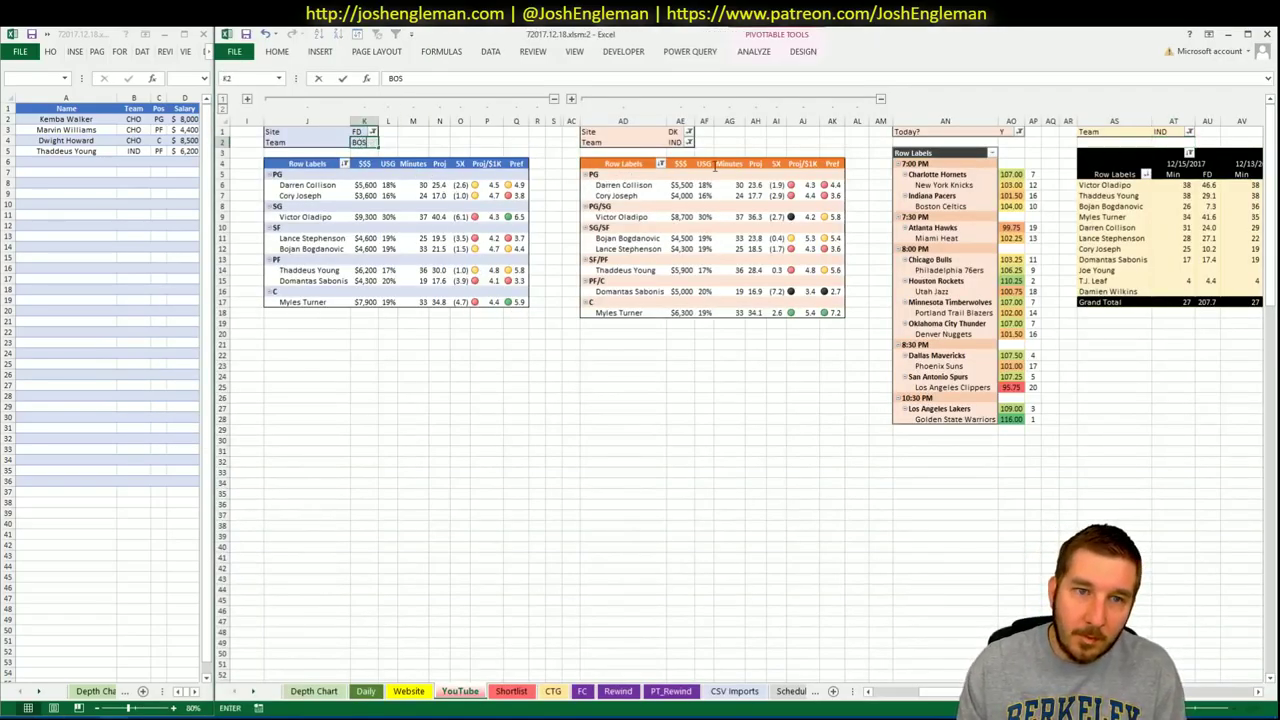
{"action": "left_click", "coordinate": [680, 142]}
{"action": "type", "text": "BOS"}
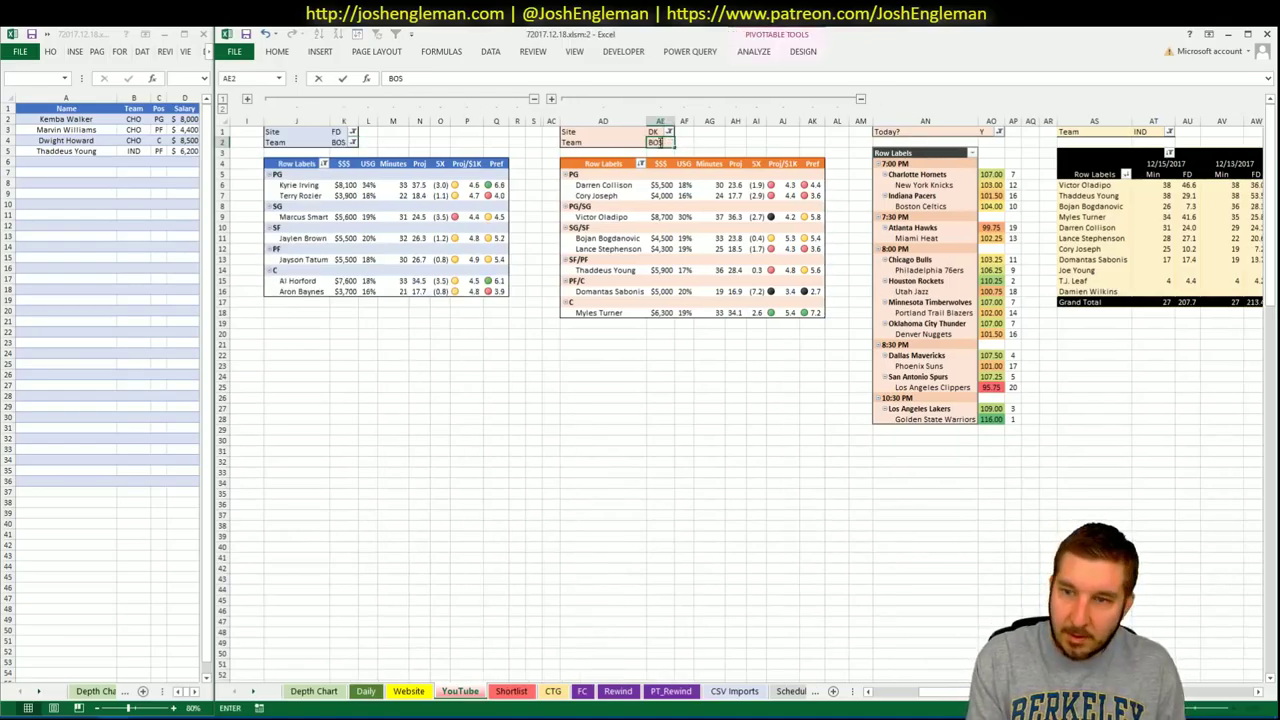
{"action": "key", "text": "Tab"}
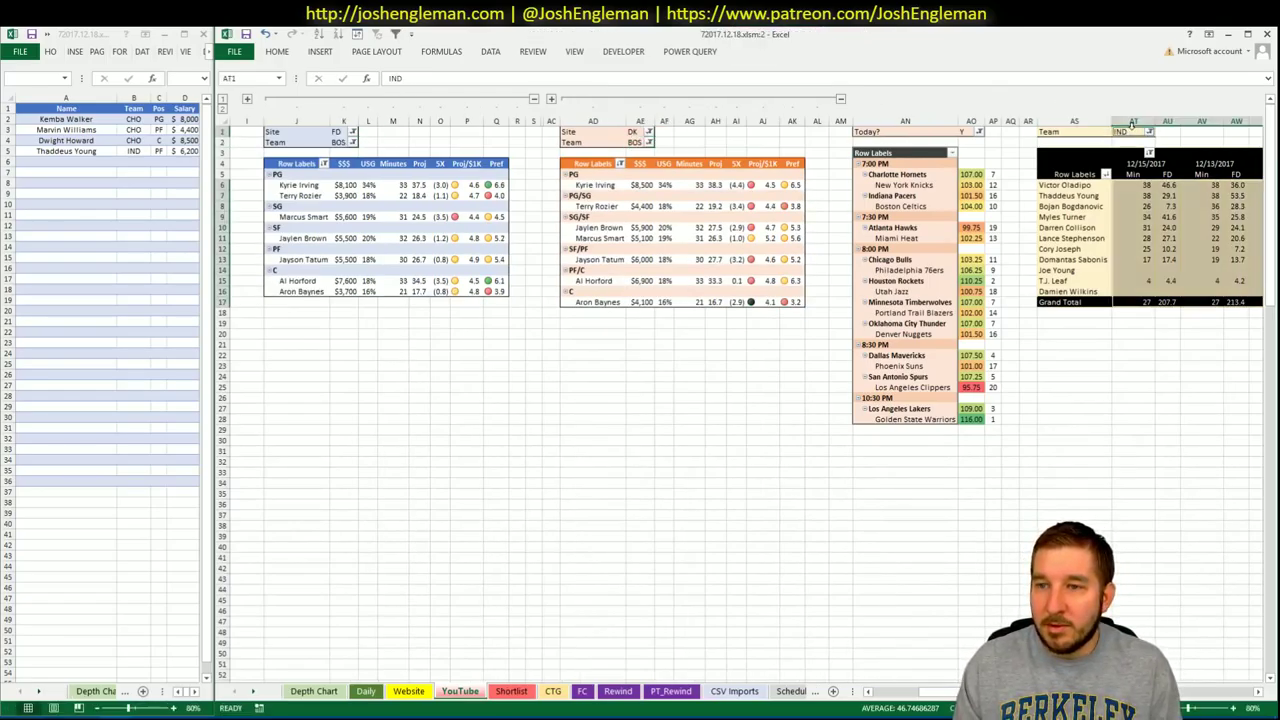
{"action": "left_click", "coordinate": [1132, 128]}
{"action": "type", "text": "BOS"}
{"action": "key", "text": "Return"}
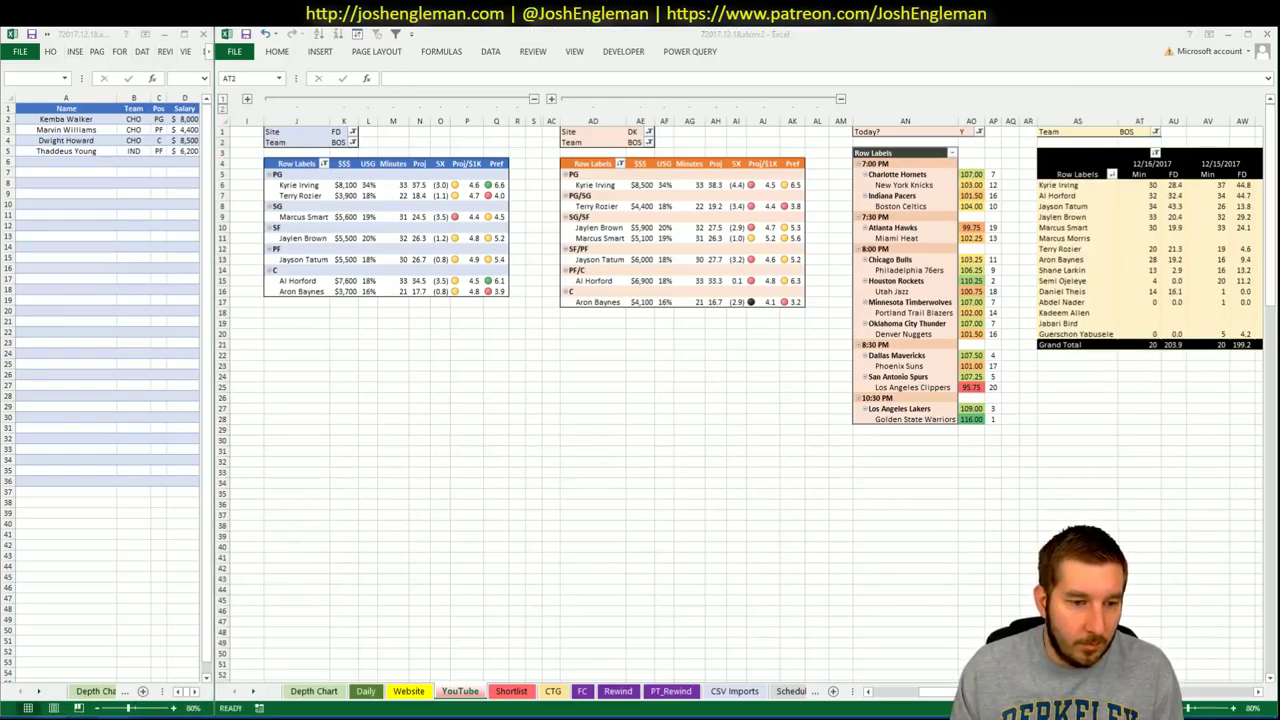
Switch to Cleaning the Glass in the browser and open the Boston Celtics' team stats
{"action": "key", "text": "alt+Tab"}
{"action": "left_click", "coordinate": [550, 42]}
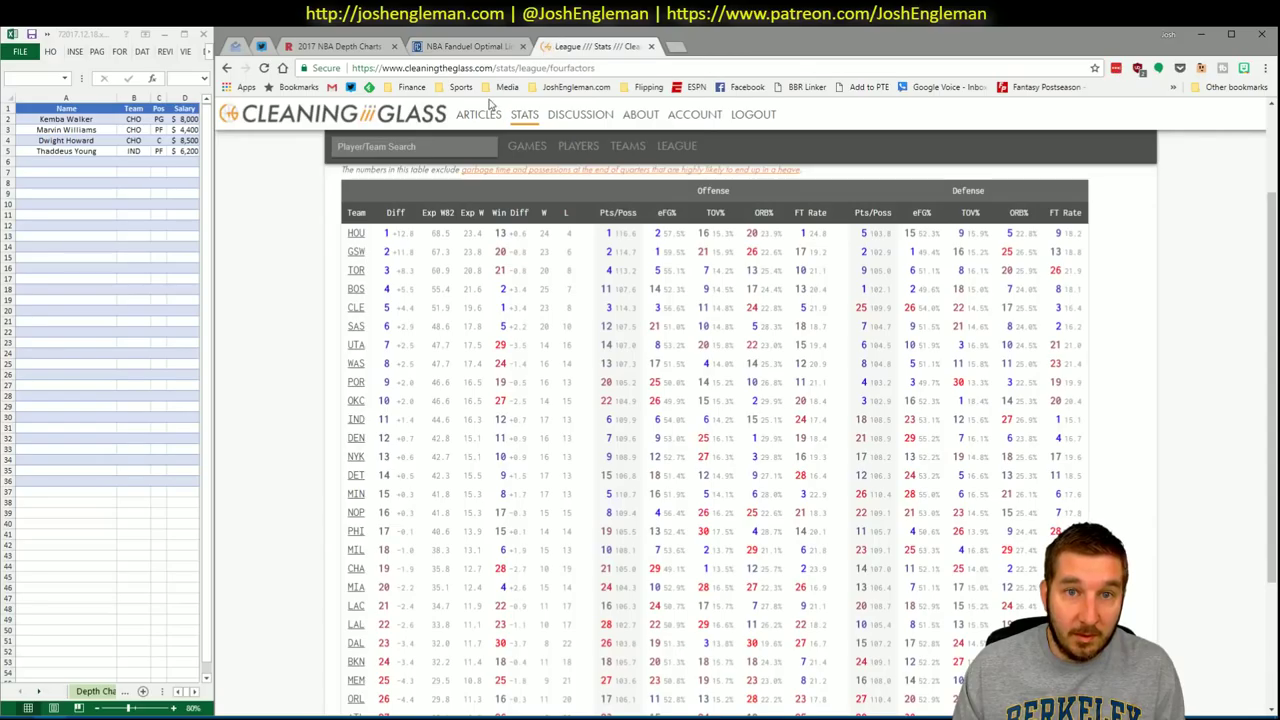
{"action": "left_click", "coordinate": [410, 150]}
{"action": "type", "text": "celtics"}
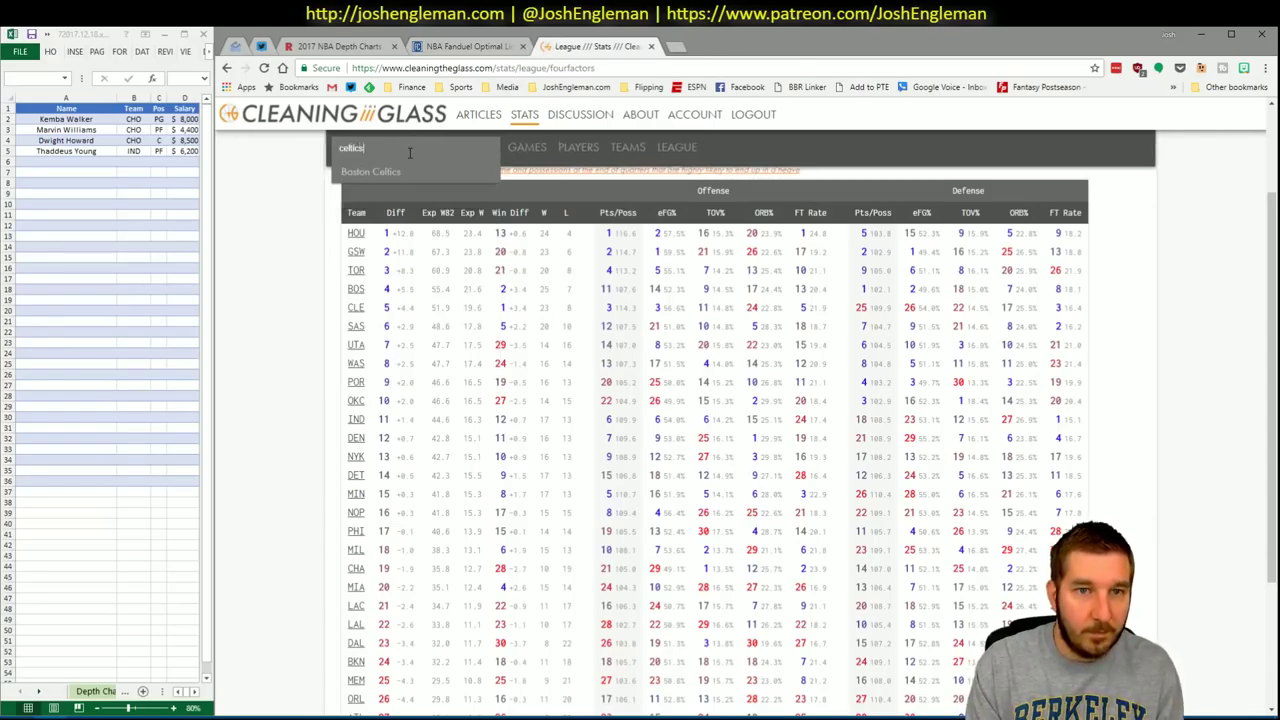
{"action": "key", "text": "Return"}
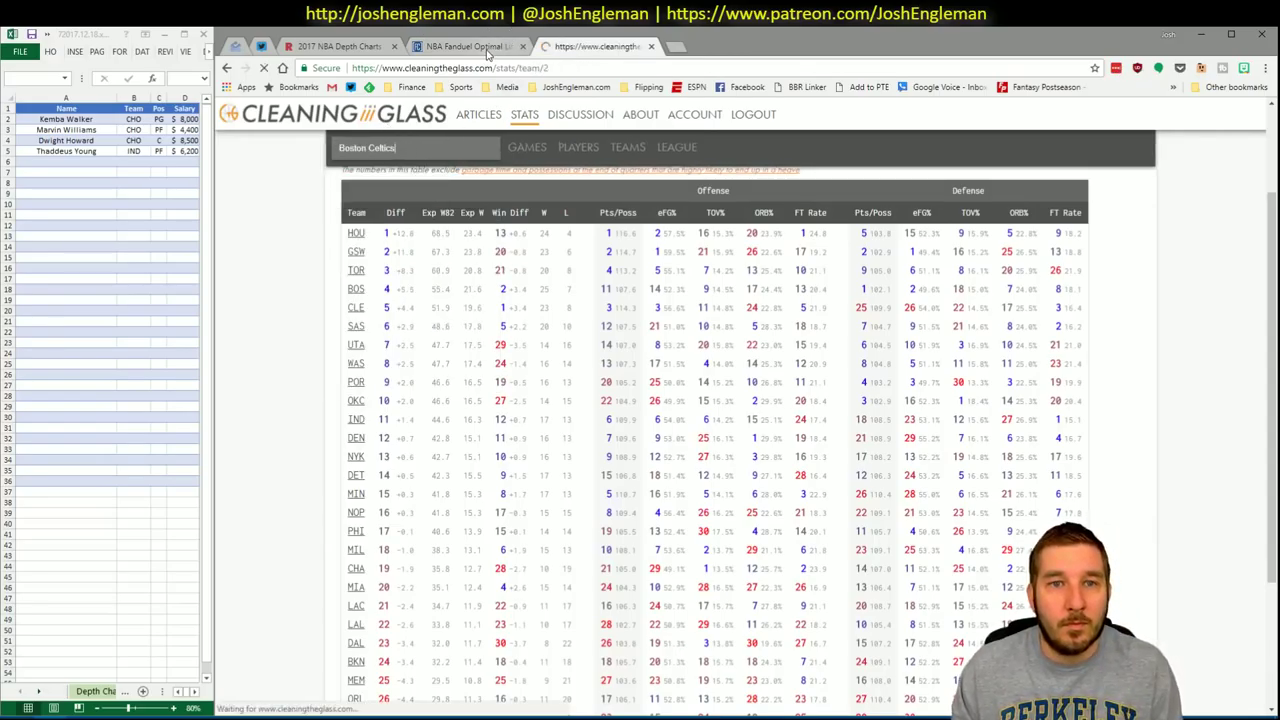
Switch to Fantasy Cruncher and change the game filter from Indiana to Boston's players
{"action": "left_click", "coordinate": [482, 44]}
{"action": "mouse_move", "coordinate": [257, 140]}
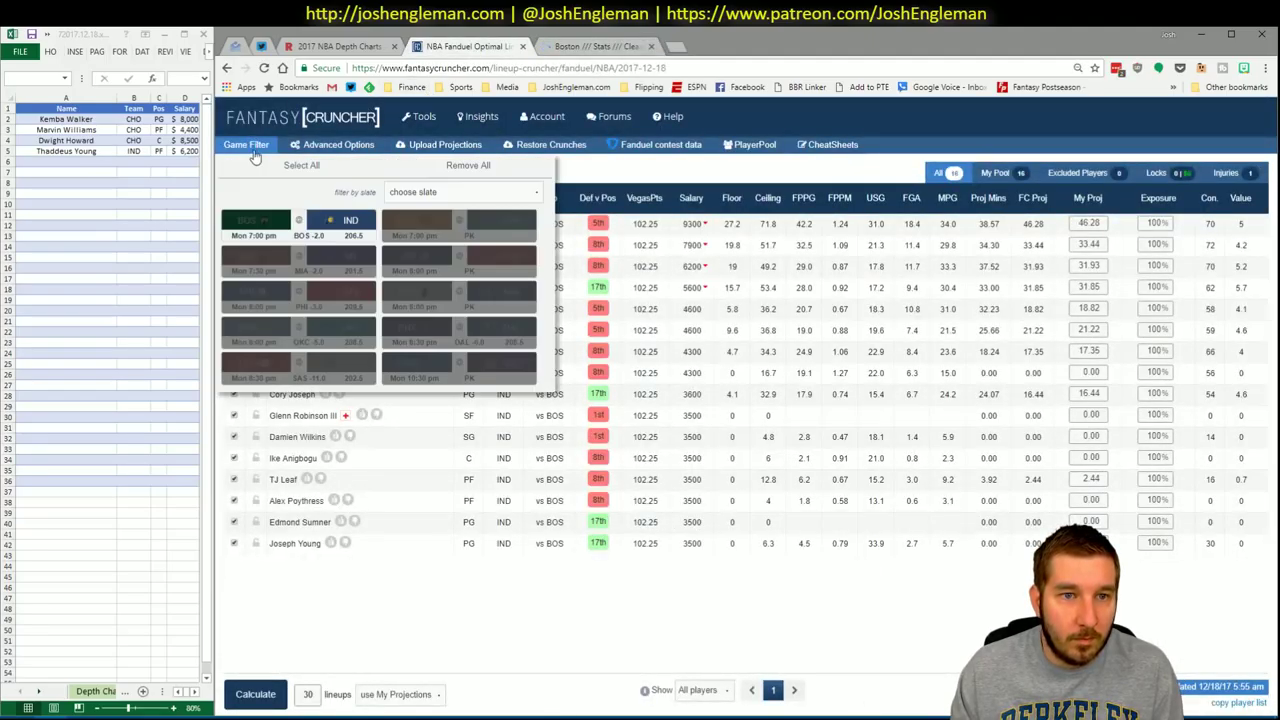
{"action": "left_click", "coordinate": [256, 218]}
{"action": "left_click", "coordinate": [340, 218]}
Copy the Celtics' Shooting: Frequency player rows from Cleaning the Glass and return to the Excel workbook
{"action": "left_click", "coordinate": [604, 47]}
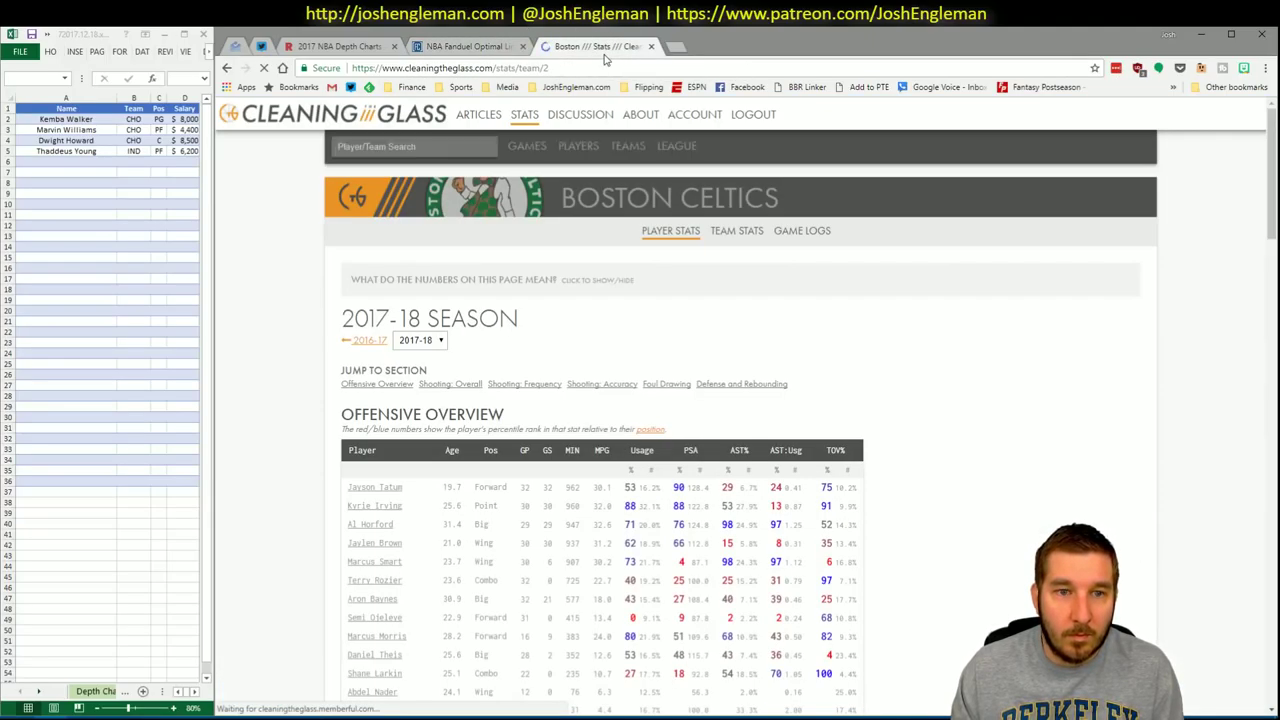
{"action": "scroll", "coordinate": [540, 423], "scroll_direction": "down", "scroll_amount": 6}
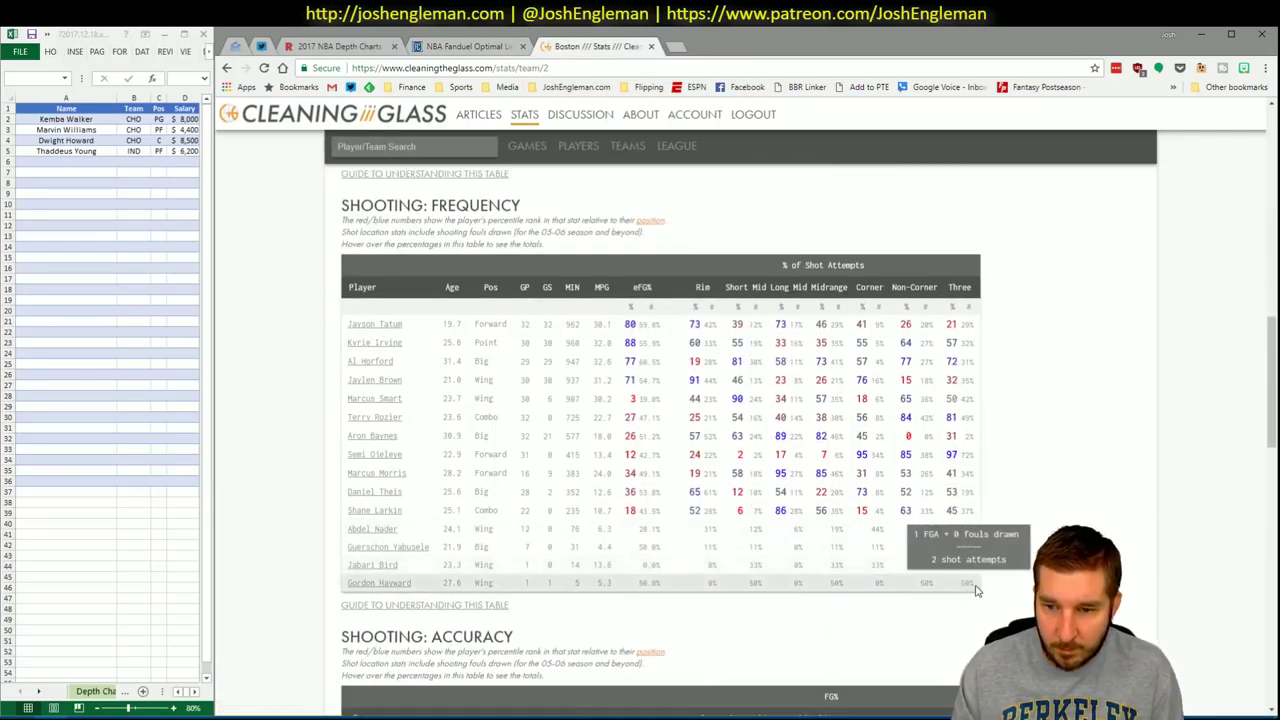
{"action": "left_click_drag", "start_coordinate": [985, 590], "coordinate": [341, 337]}
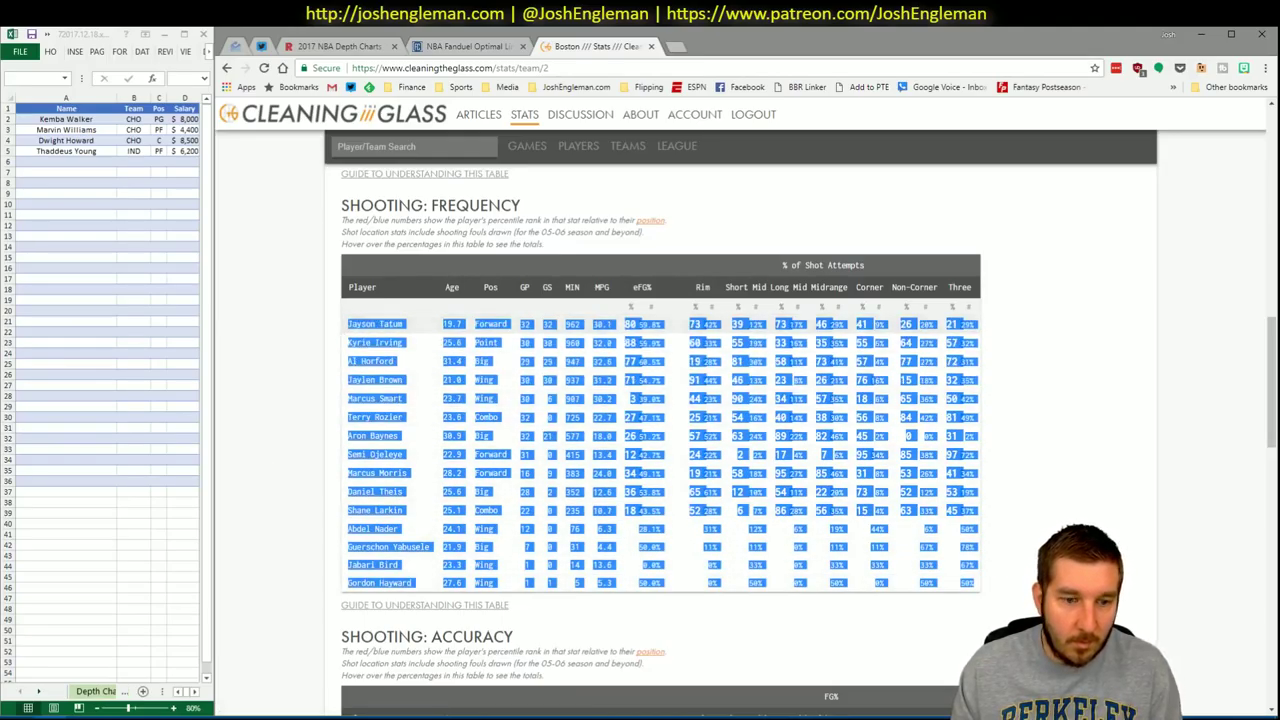
{"action": "key", "text": "alt+Tab"}
Load the copied Celtics shooting rows into the CTG sheet and set the opponent to IND
{"action": "left_click", "coordinate": [556, 693]}
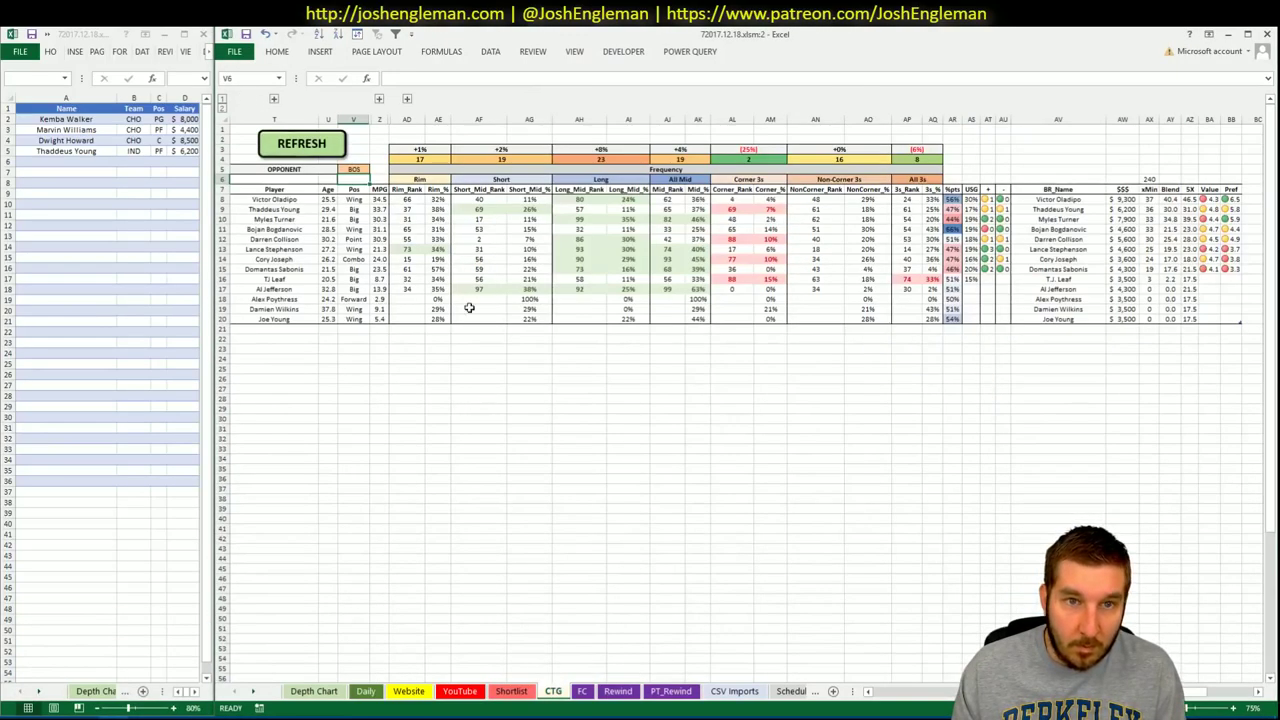
{"action": "left_click", "coordinate": [352, 169]}
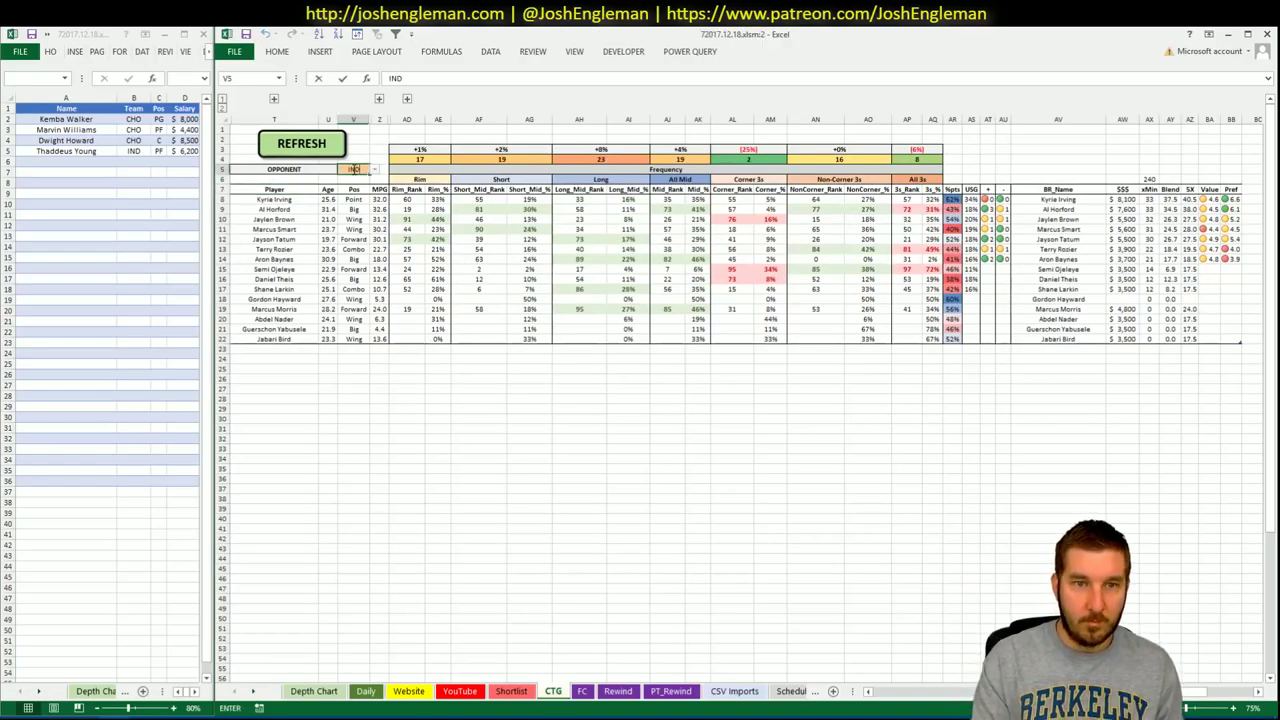
{"action": "key", "text": "Delete"}
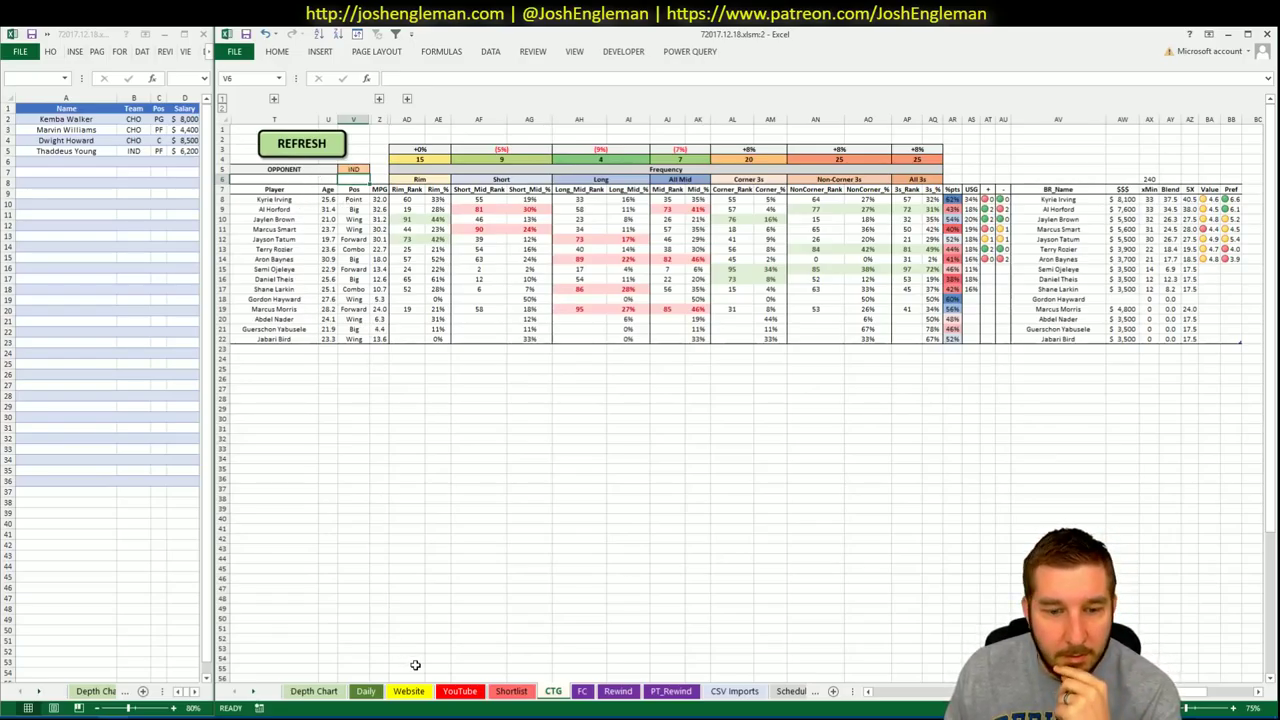
Check Boston's recent game log on the YouTube sheet and add Kyrie Irving to the shortlist below Thaddeus Young
{"action": "left_click", "coordinate": [440, 691]}
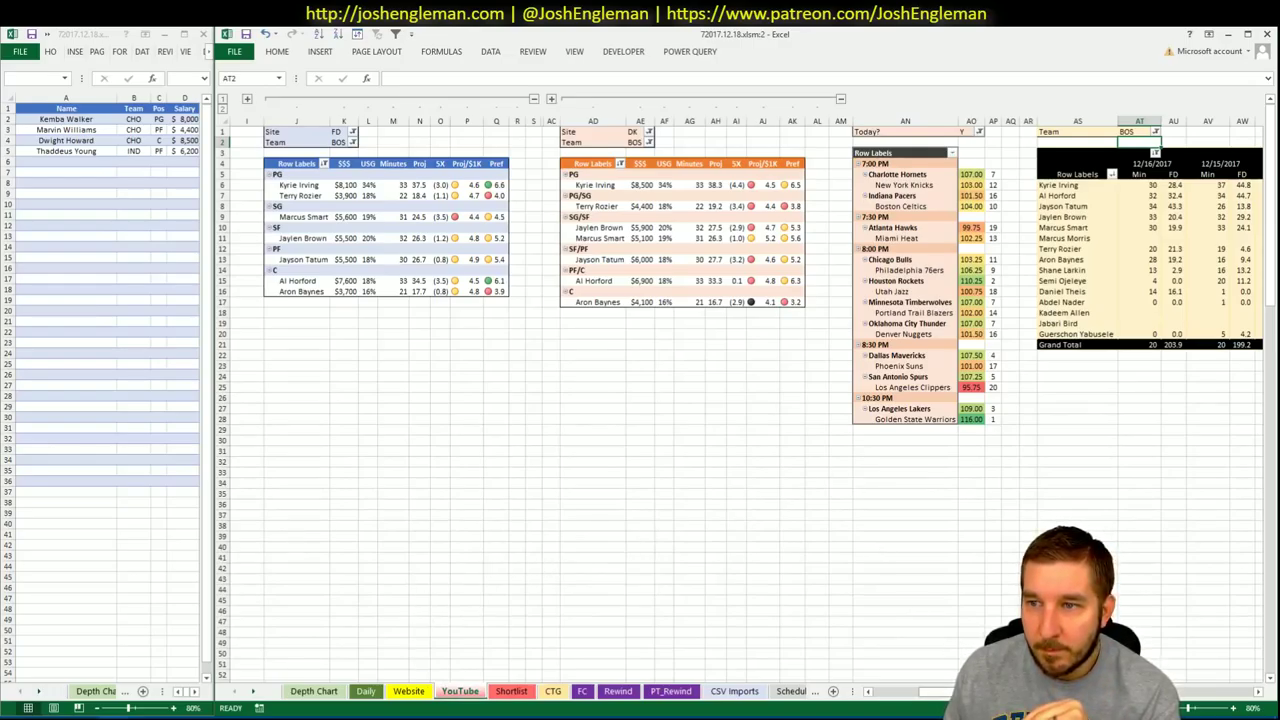
{"action": "scroll", "coordinate": [740, 400], "scroll_direction": "right", "scroll_amount": 6}
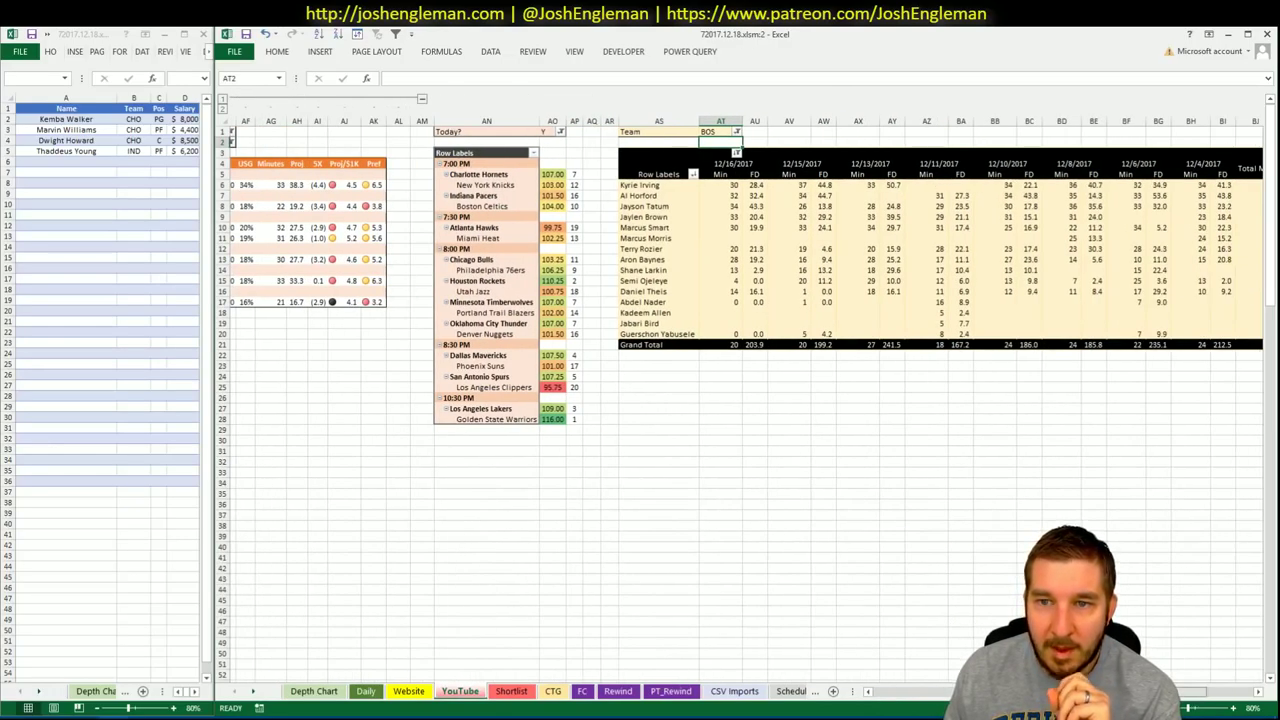
{"action": "scroll", "coordinate": [550, 466], "scroll_direction": "left", "scroll_amount": 6}
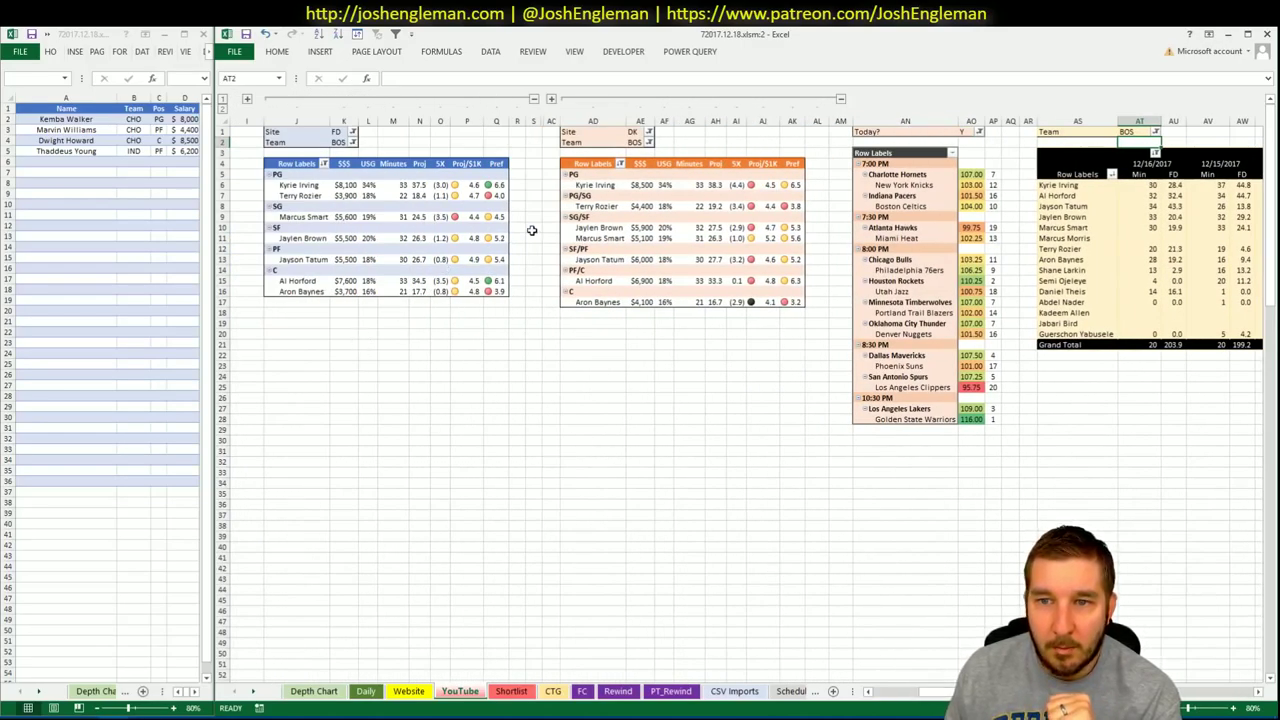
{"action": "left_click", "coordinate": [90, 160]}
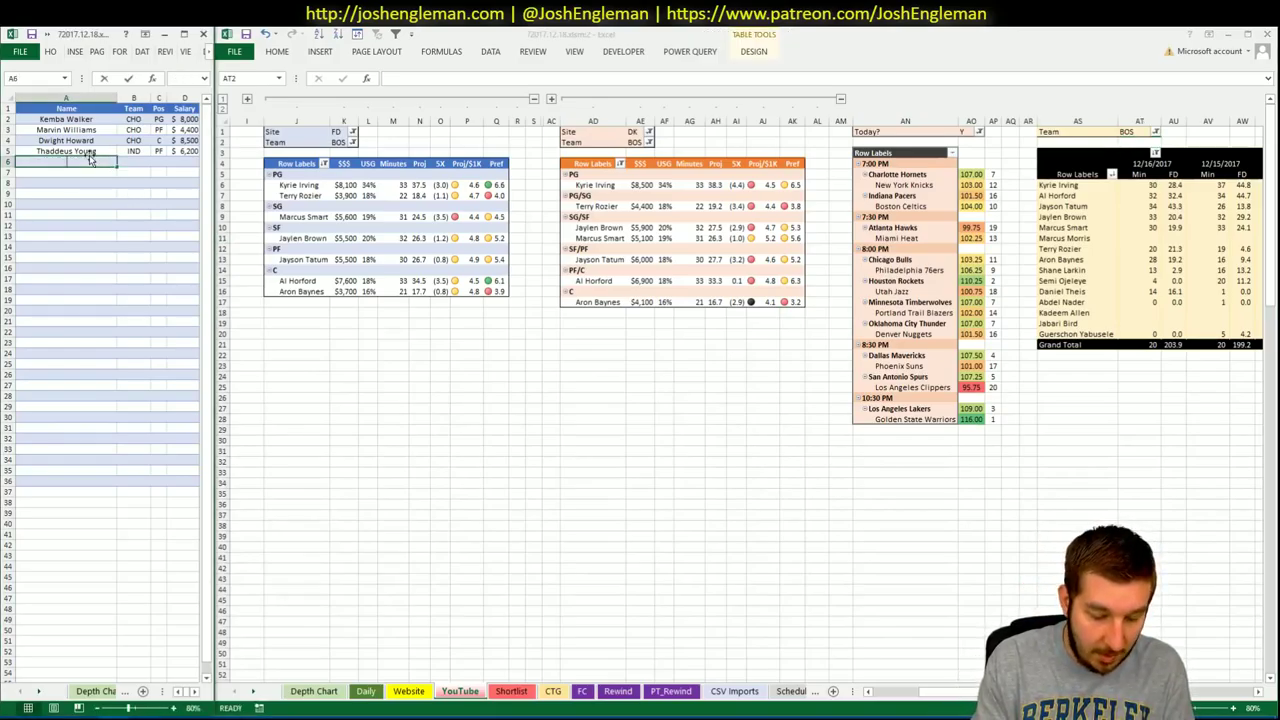
{"action": "type", "text": "Kyrie Irving"}
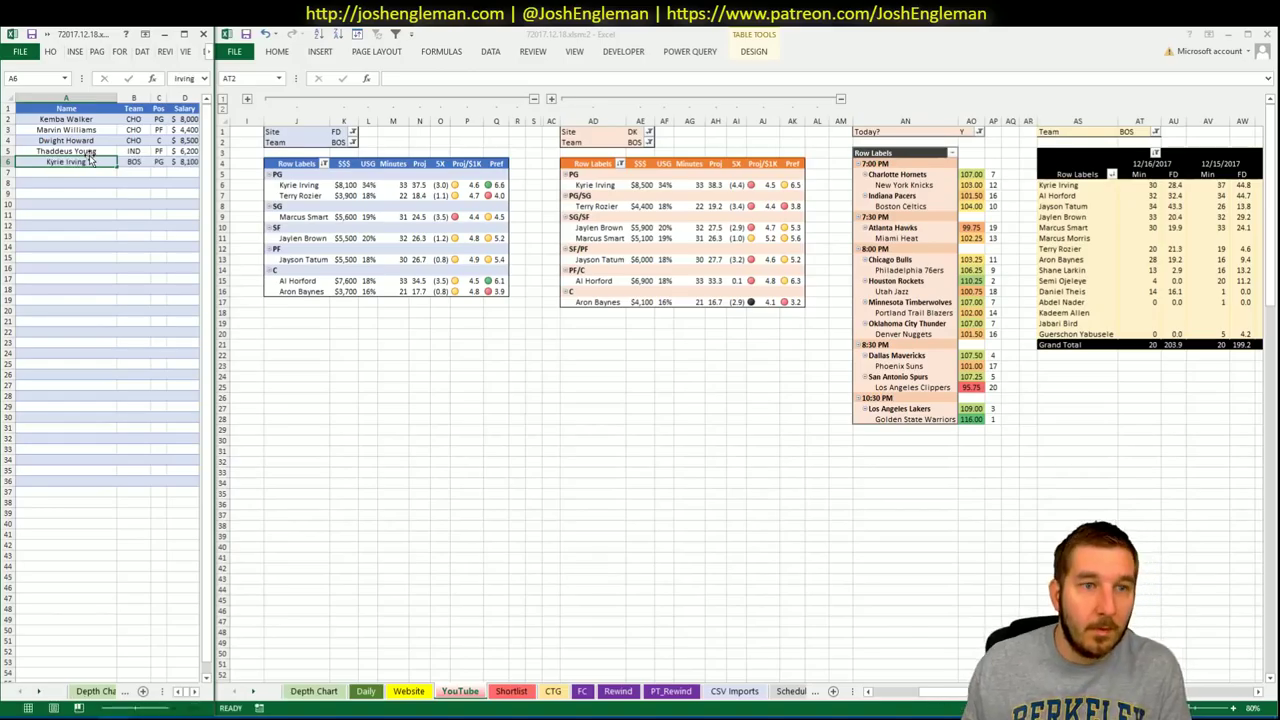
{"action": "key", "text": "Return"}
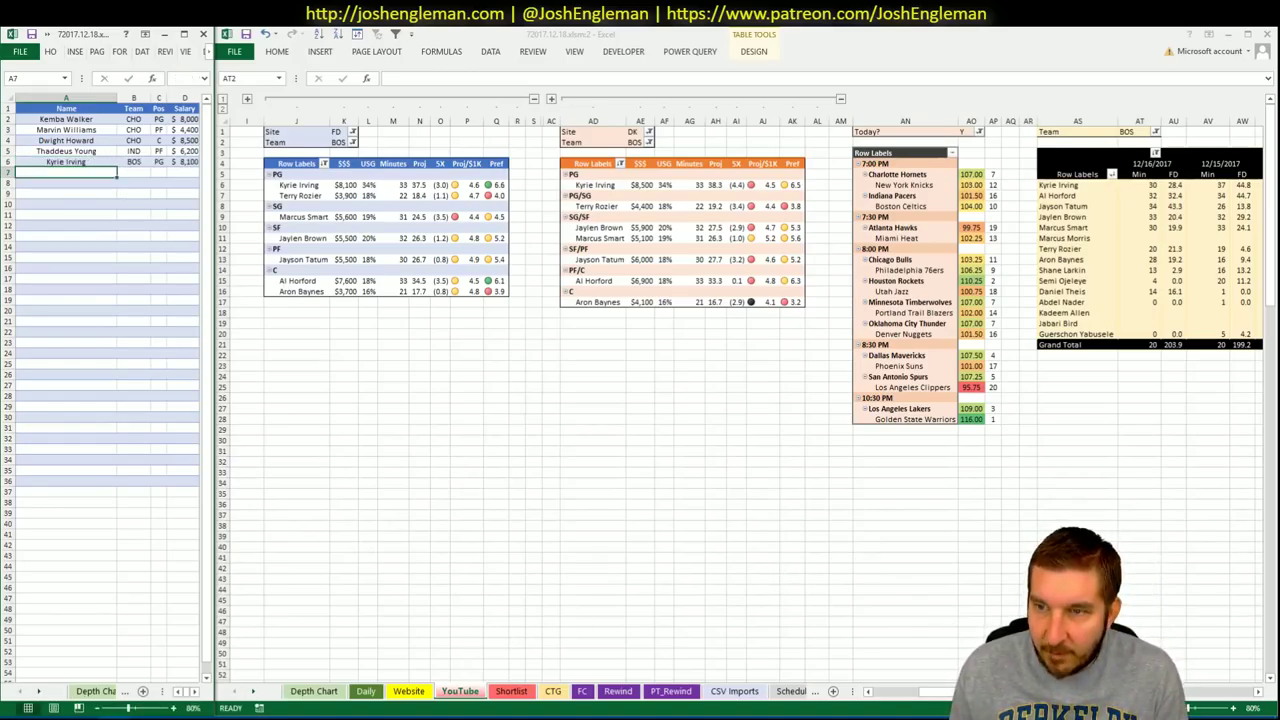
Recheck Boston's recent game log and add Jaylen Brown to the shortlist below Kyrie Irving
{"action": "scroll", "coordinate": [740, 400], "scroll_direction": "right", "scroll_amount": 5}
{"action": "scroll", "coordinate": [740, 400], "scroll_direction": "right", "scroll_amount": 1}
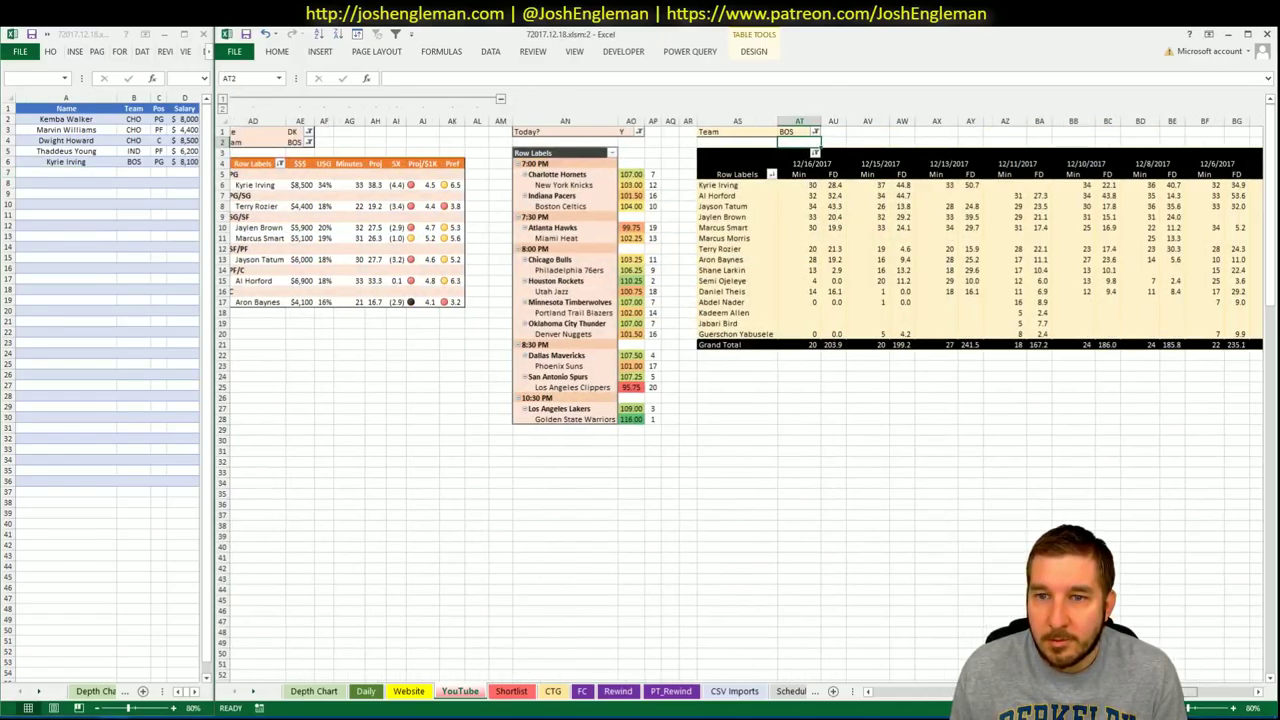
{"action": "scroll", "coordinate": [740, 400], "scroll_direction": "left", "scroll_amount": 6}
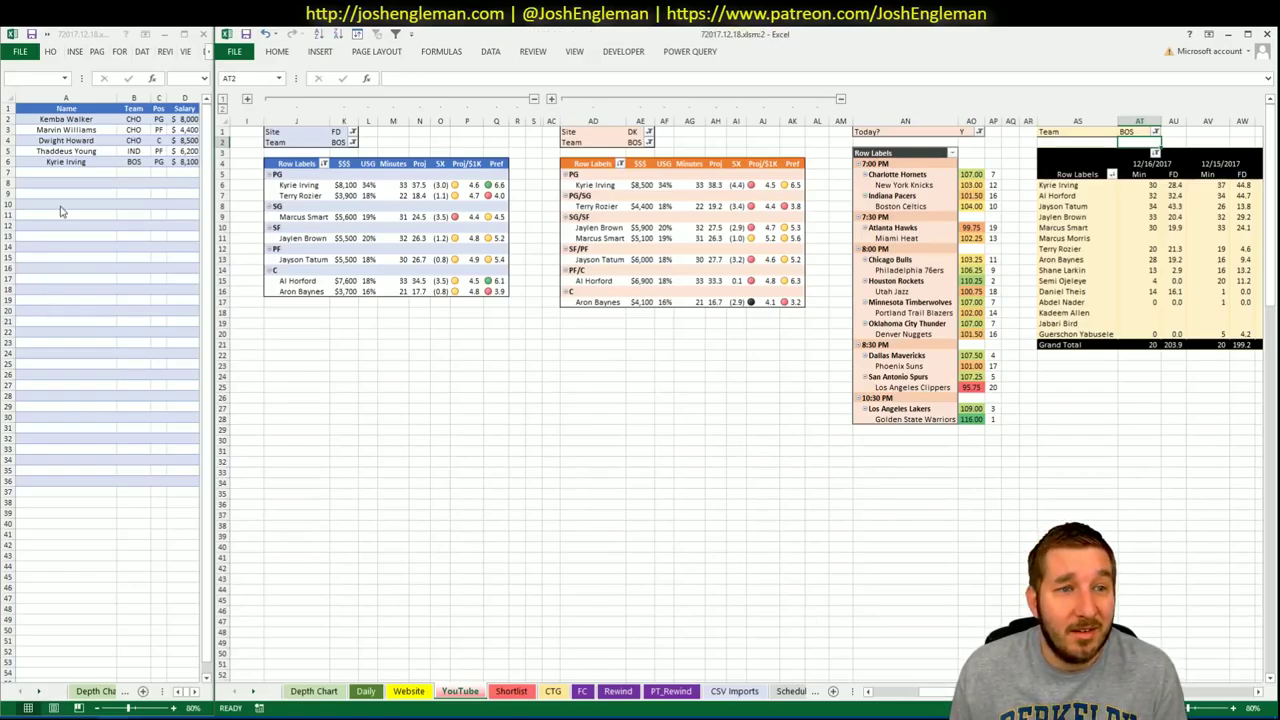
{"action": "left_click", "coordinate": [83, 172]}
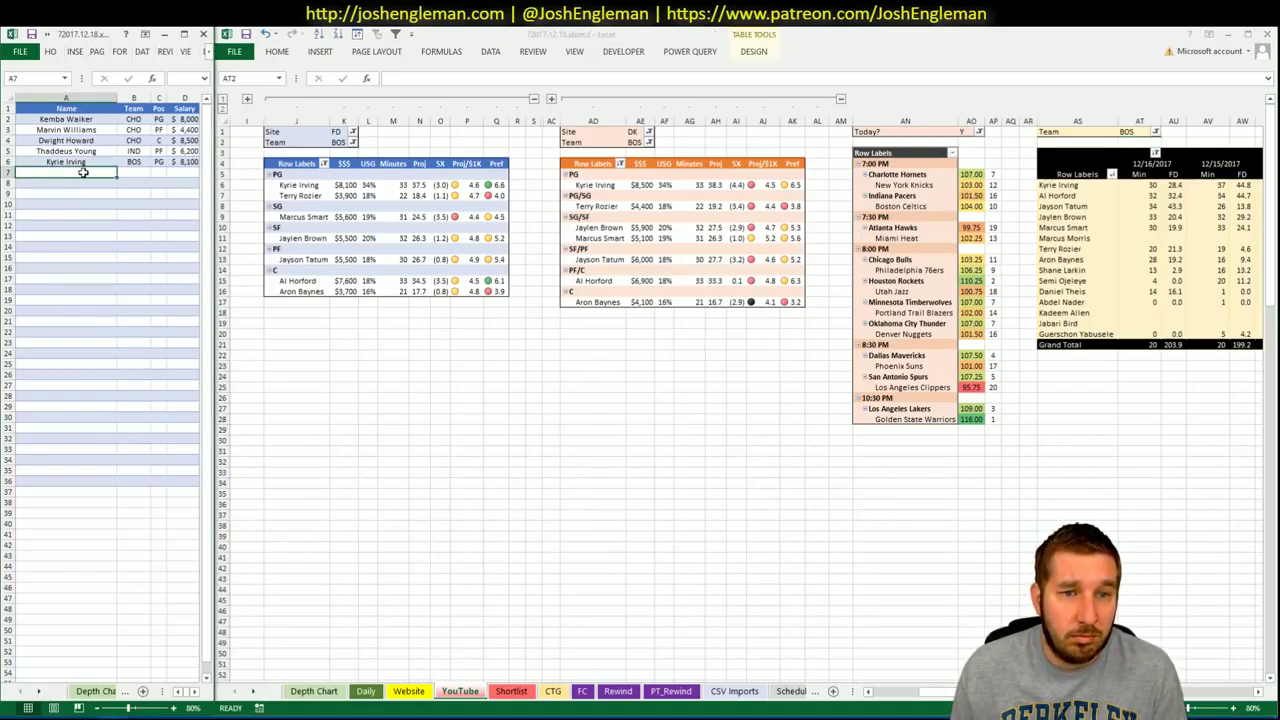
{"action": "type", "text": "Jaylen Brown"}
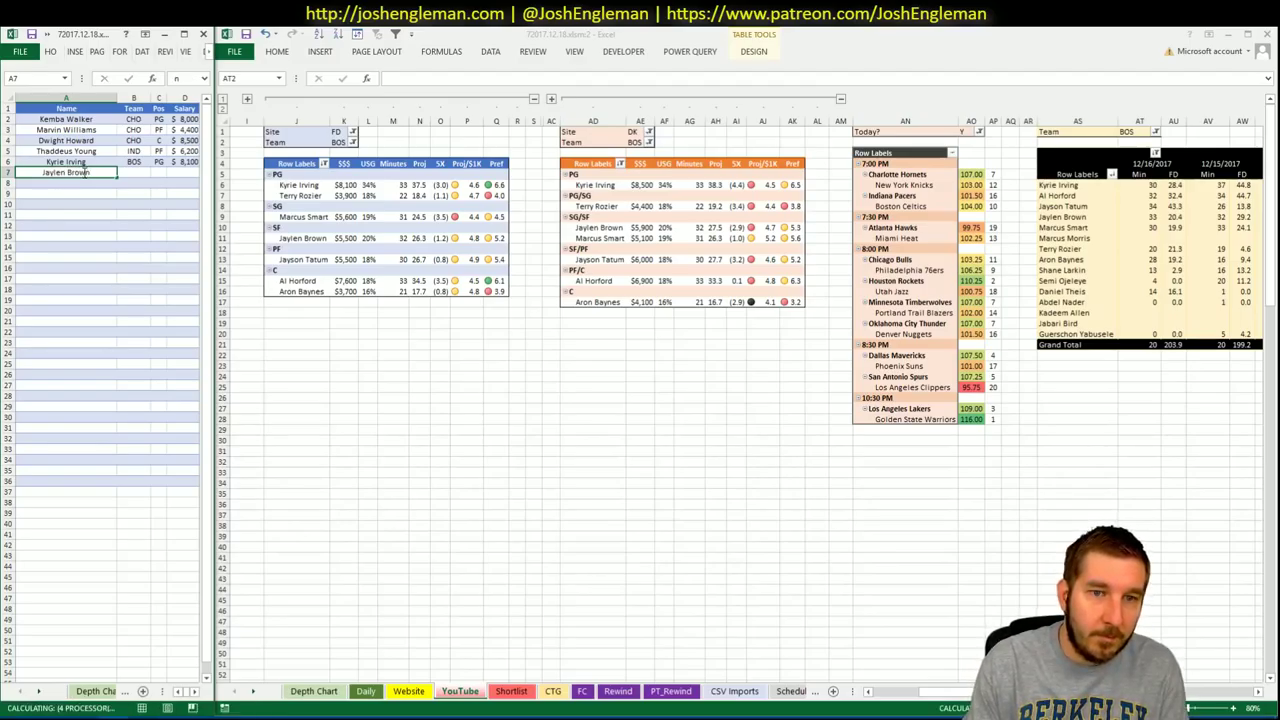
{"action": "key", "text": "Return"}
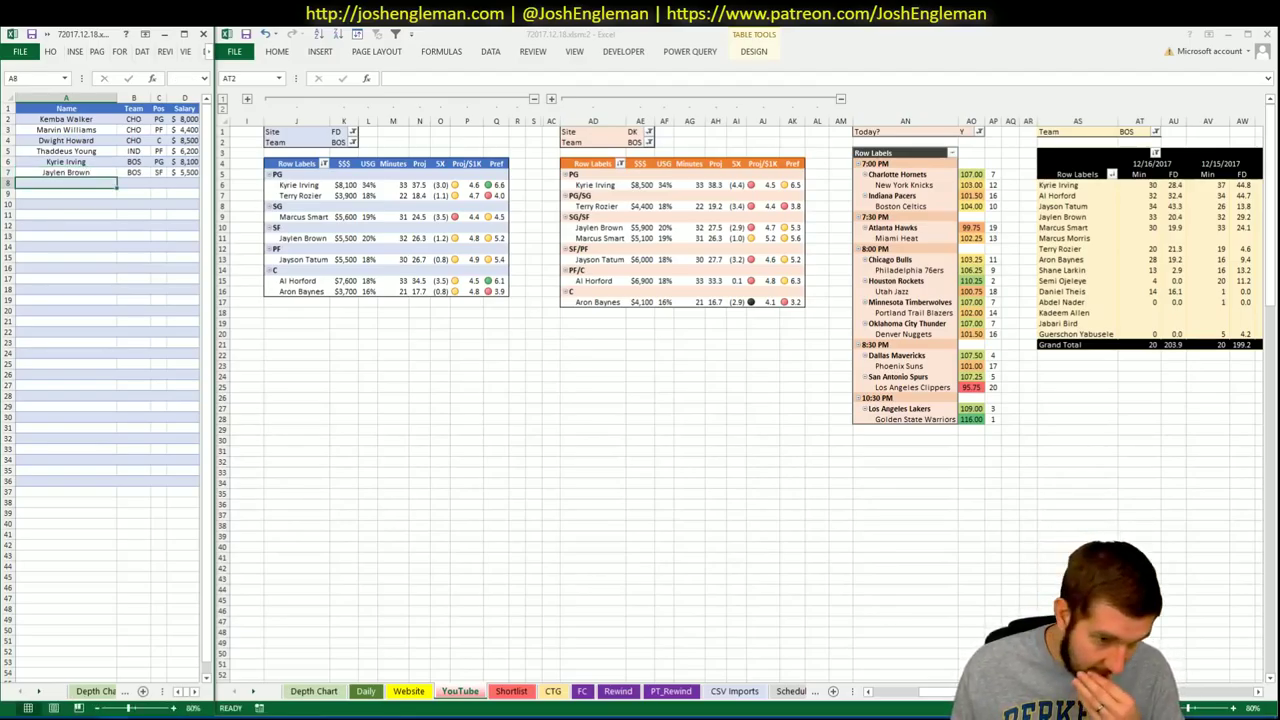
Look over the Celtics' full game log totals and add Al Horford to the shortlist in A8
{"action": "left_click_drag", "start_coordinate": [960, 691], "coordinate": [1215, 690]}
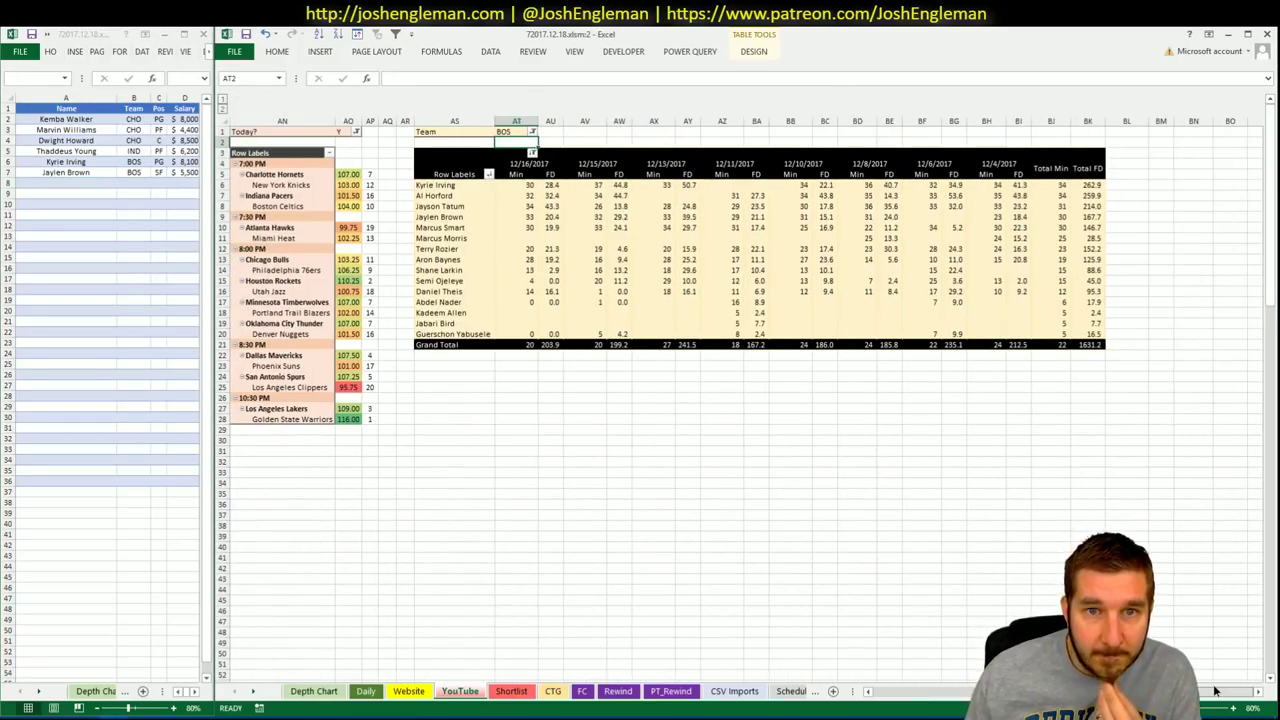
{"action": "left_click_drag", "start_coordinate": [1215, 690], "coordinate": [960, 691]}
{"action": "left_click", "coordinate": [78, 228]}
{"action": "type", "text": "Al Horford"}
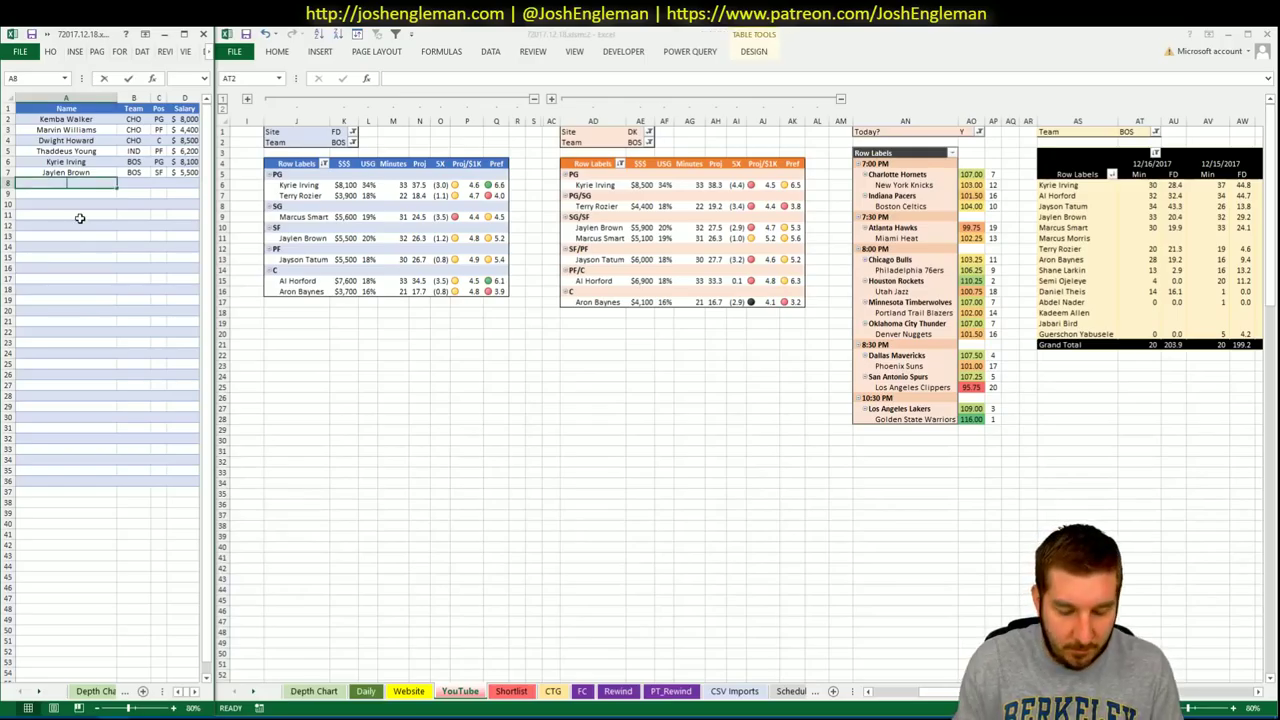
{"action": "key", "text": "Return"}
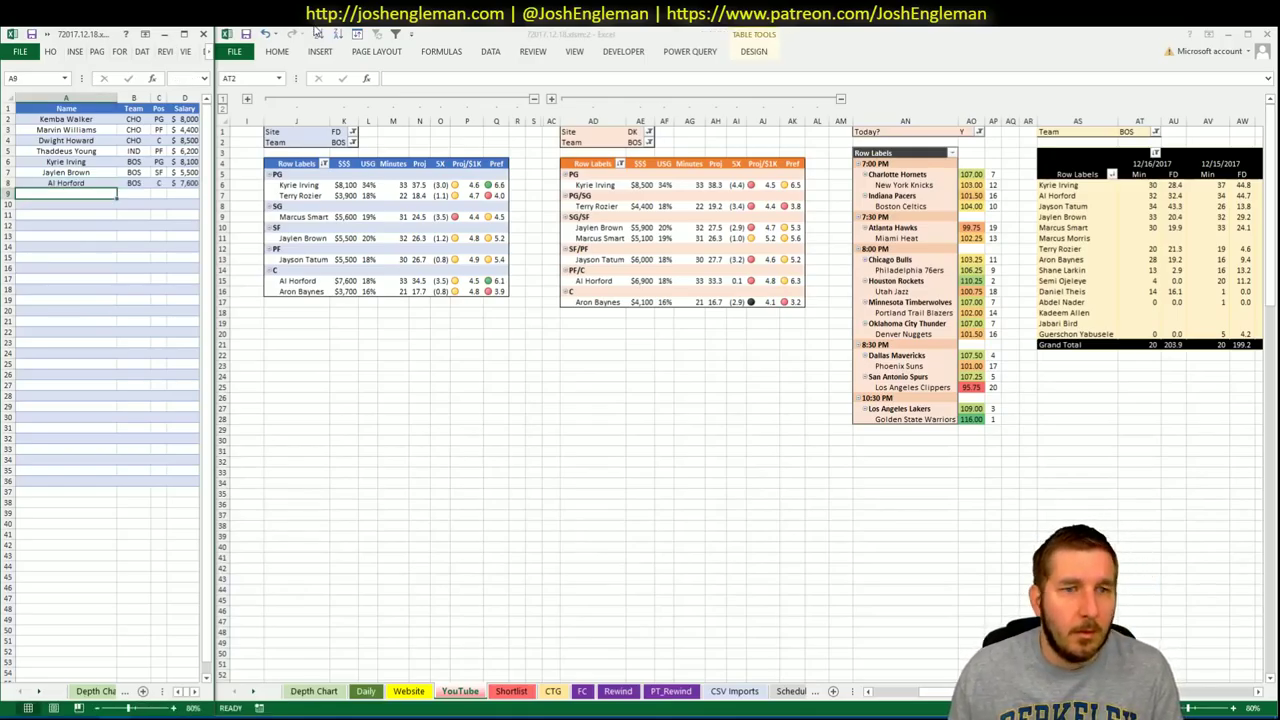
{"action": "left_click", "coordinate": [102, 204]}
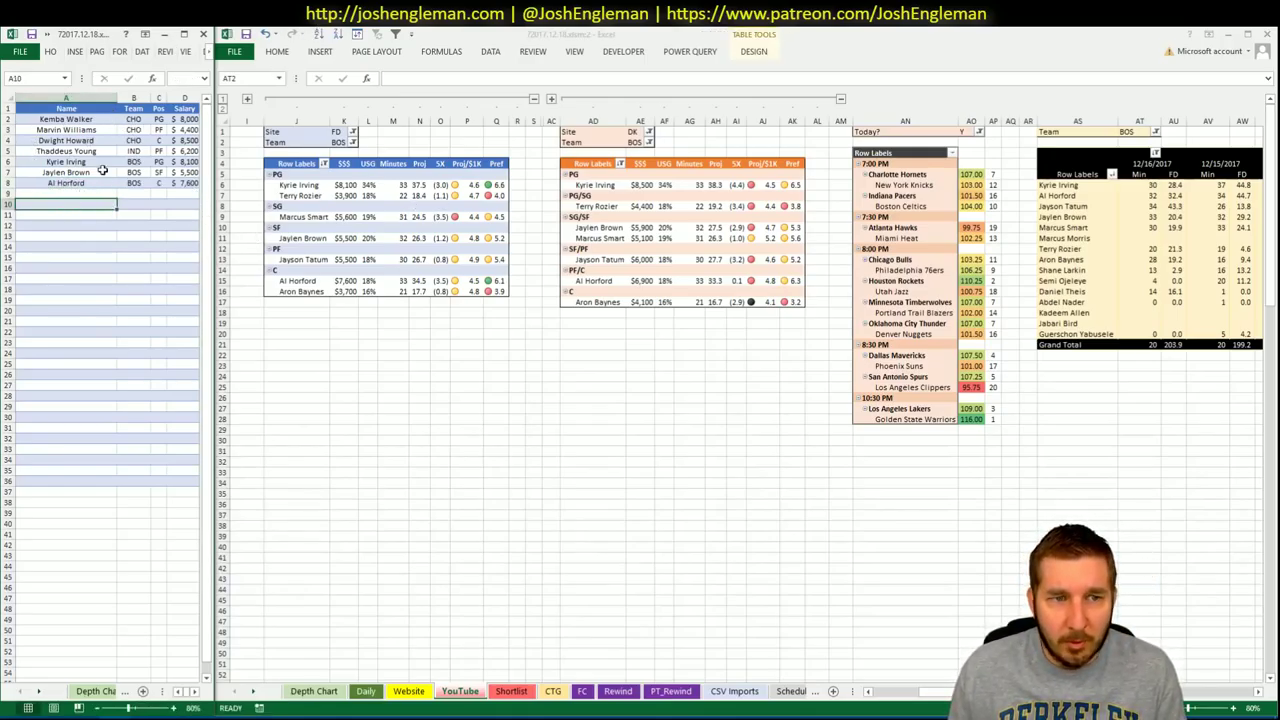
{"action": "left_click", "coordinate": [627, 358]}
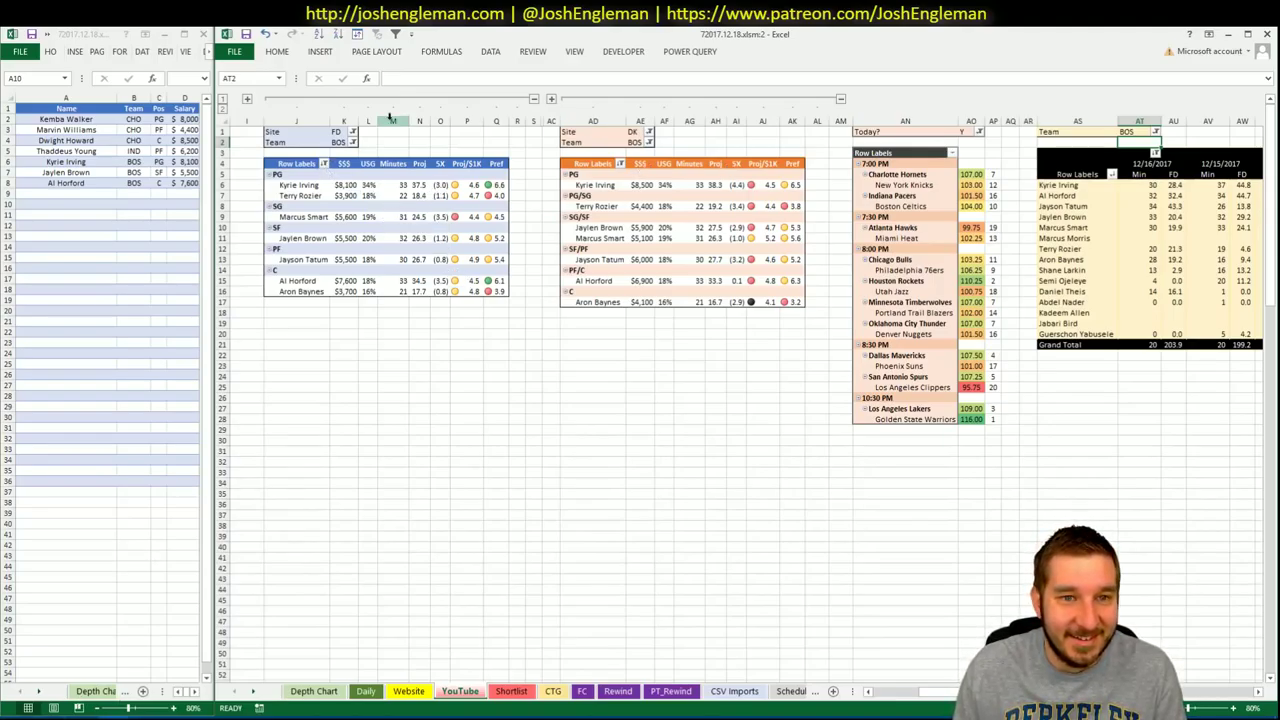
Set the team filter to ATL in the FD projections, DK projections and recent game log tables
{"action": "left_click", "coordinate": [342, 142]}
{"action": "type", "text": "ATL"}
{"action": "key", "text": "Return"}
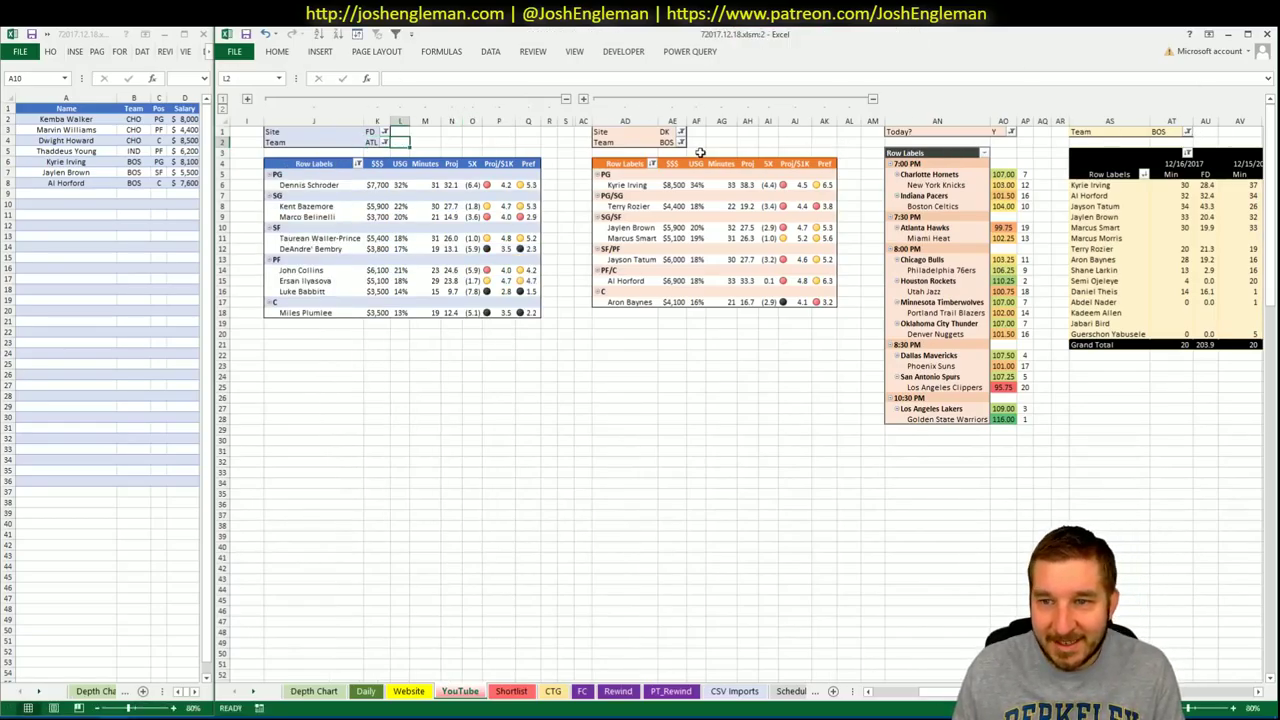
{"action": "left_click", "coordinate": [668, 142]}
{"action": "type", "text": "ATL"}
{"action": "key", "text": "Return"}
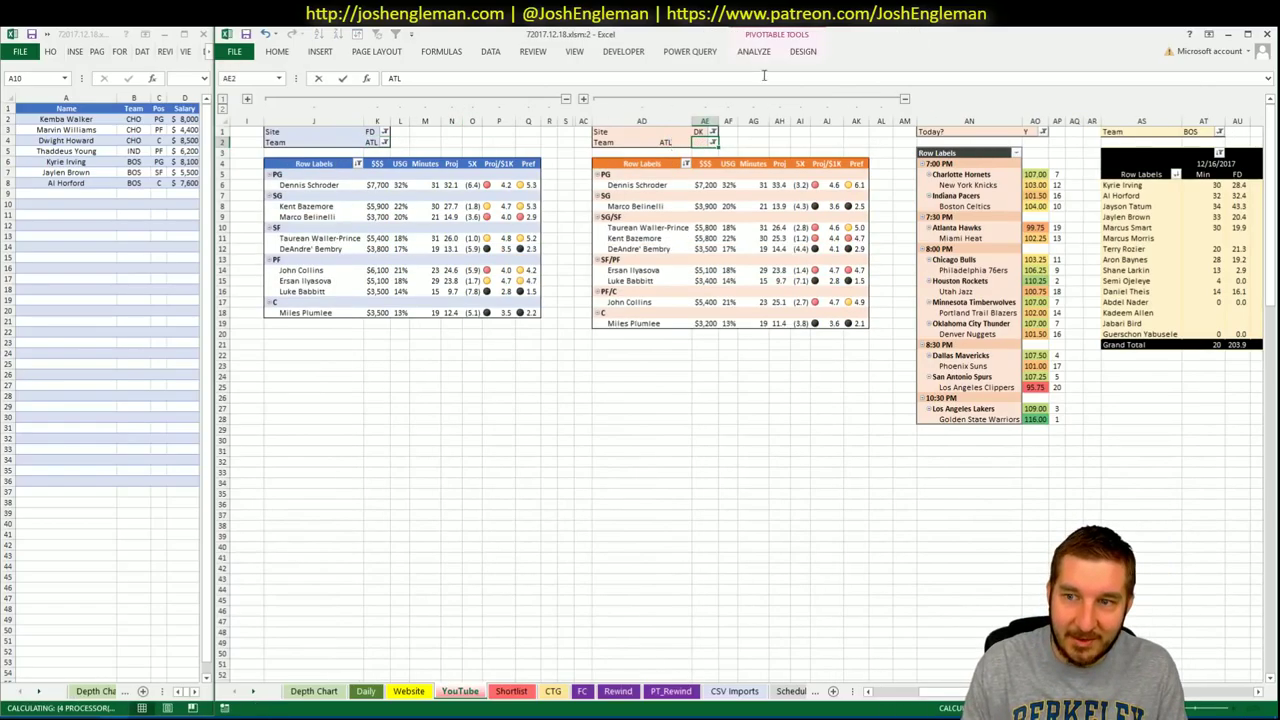
{"action": "left_click", "coordinate": [1195, 131]}
{"action": "type", "text": "A"}
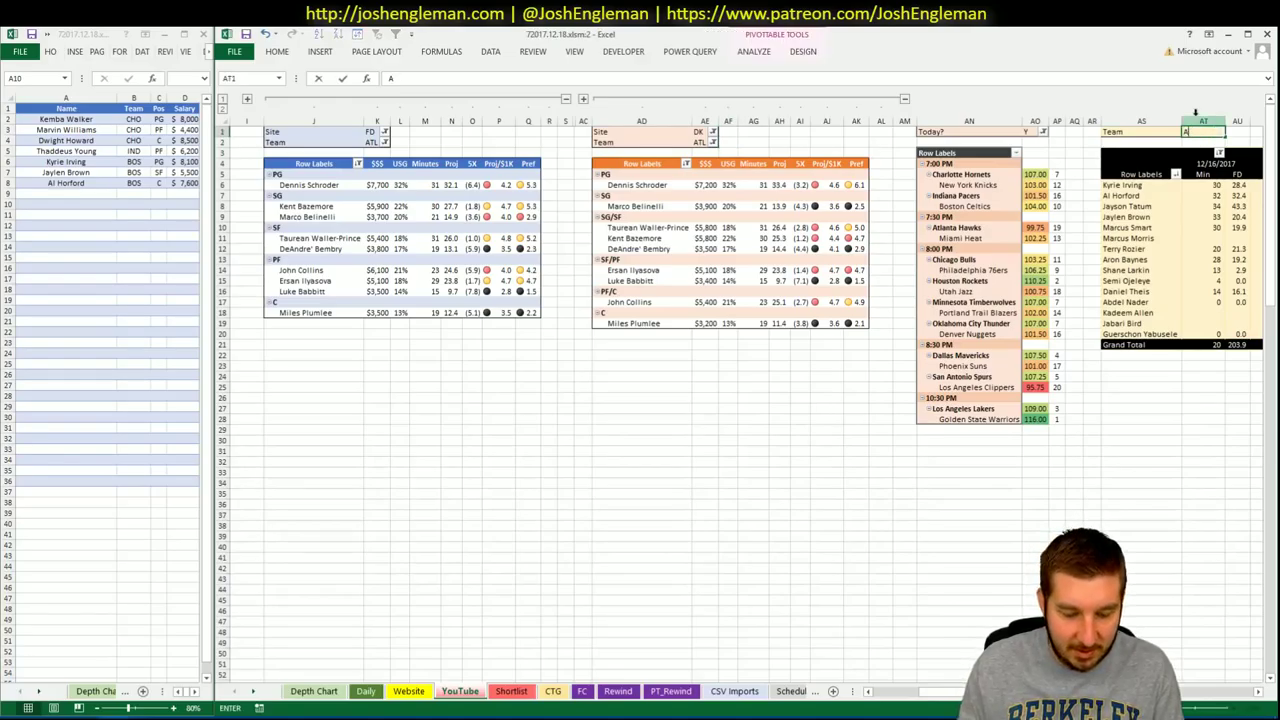
{"action": "type", "text": "TL"}
{"action": "key", "text": "Return"}
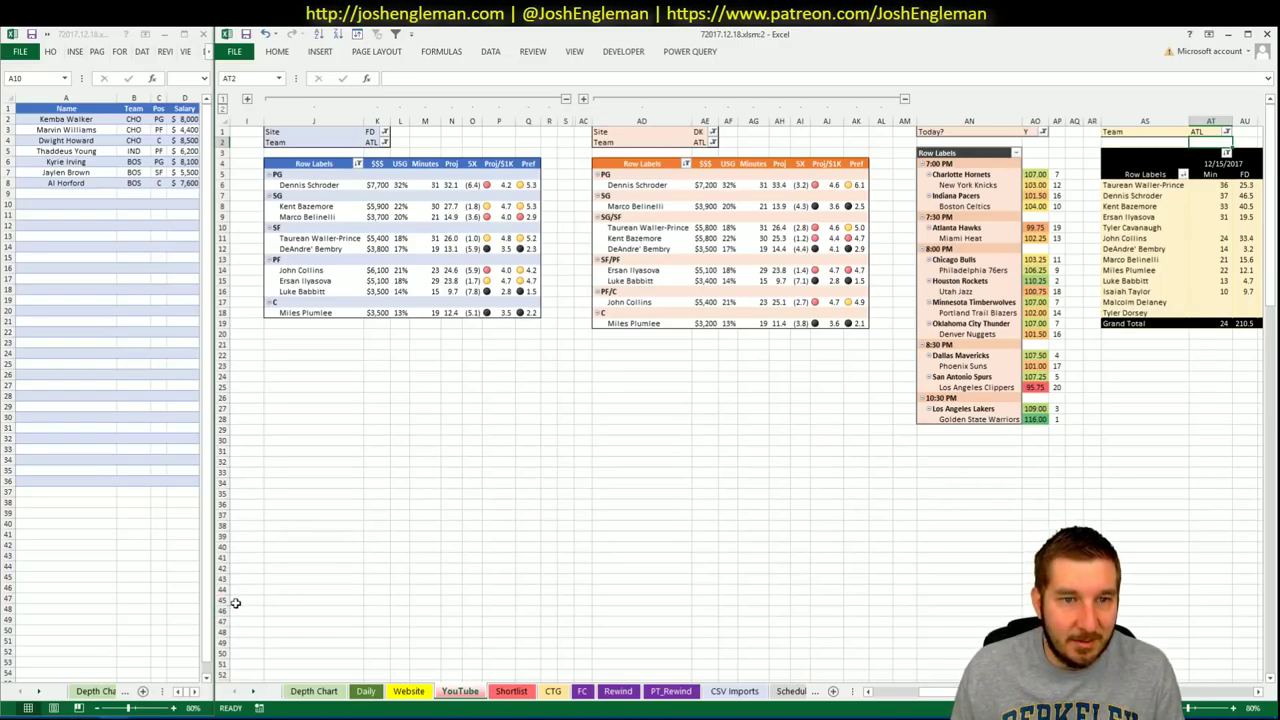
Switch to Cleaning the Glass in the browser and open the Atlanta Hawks' team stats by searching for "atl"
{"action": "key", "text": "alt+Tab"}
{"action": "mouse_move", "coordinate": [458, 157]}
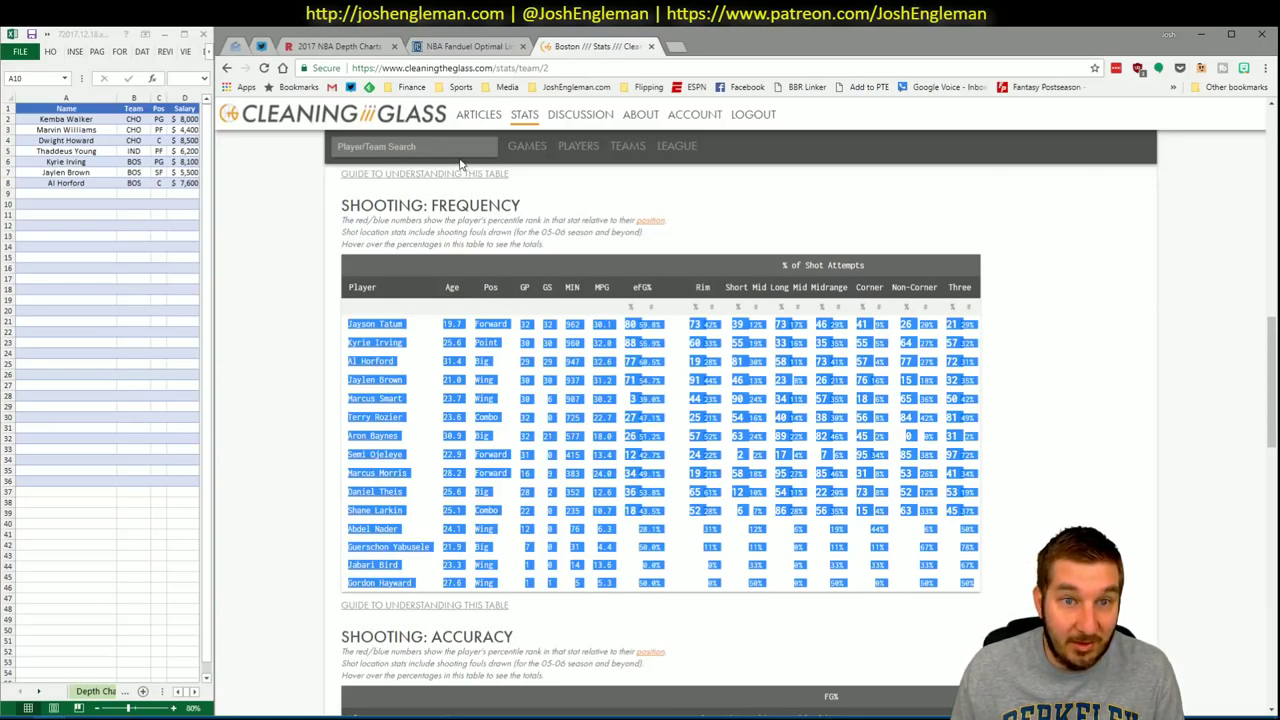
{"action": "type", "text": "atl"}
{"action": "key", "text": "Return"}
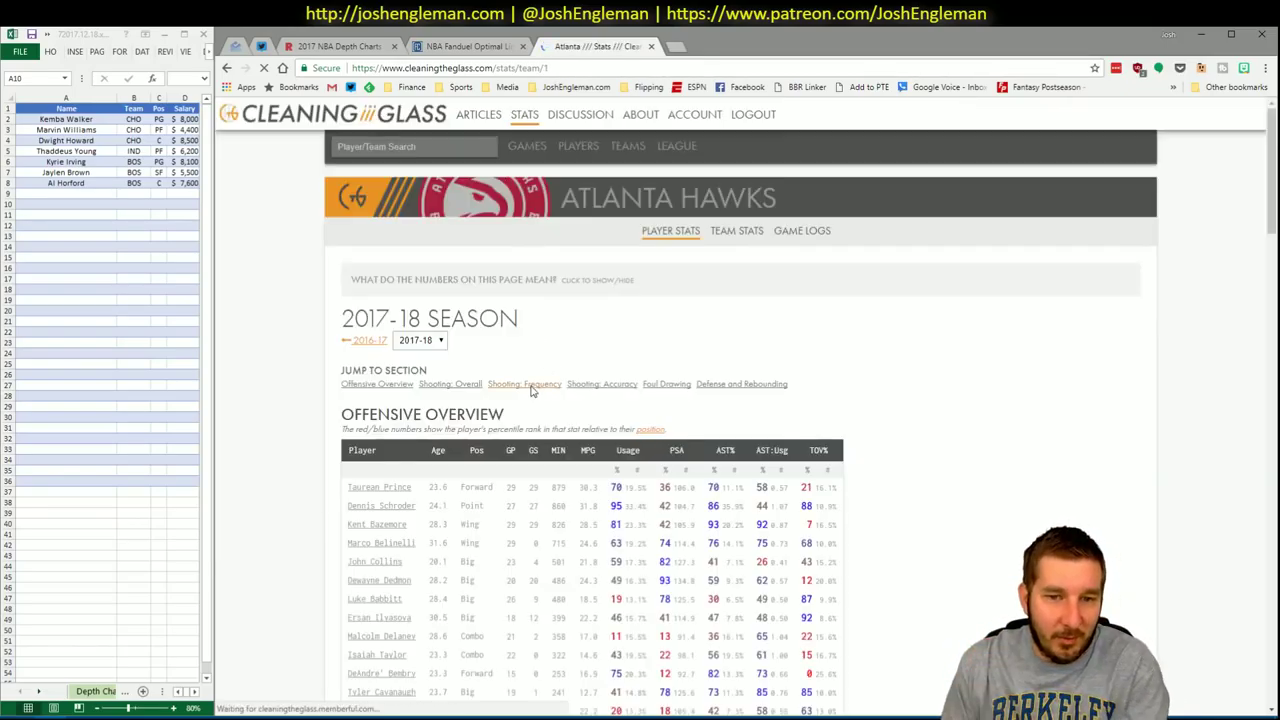
Copy the Hawks' Shooting: Frequency player rows and return to the Excel workbook
{"action": "left_click", "coordinate": [528, 388]}
{"action": "scroll", "coordinate": [876, 545], "scroll_direction": "down", "scroll_amount": 1}
{"action": "left_click_drag", "start_coordinate": [962, 604], "coordinate": [348, 332]}
{"action": "key", "text": "alt+Tab"}
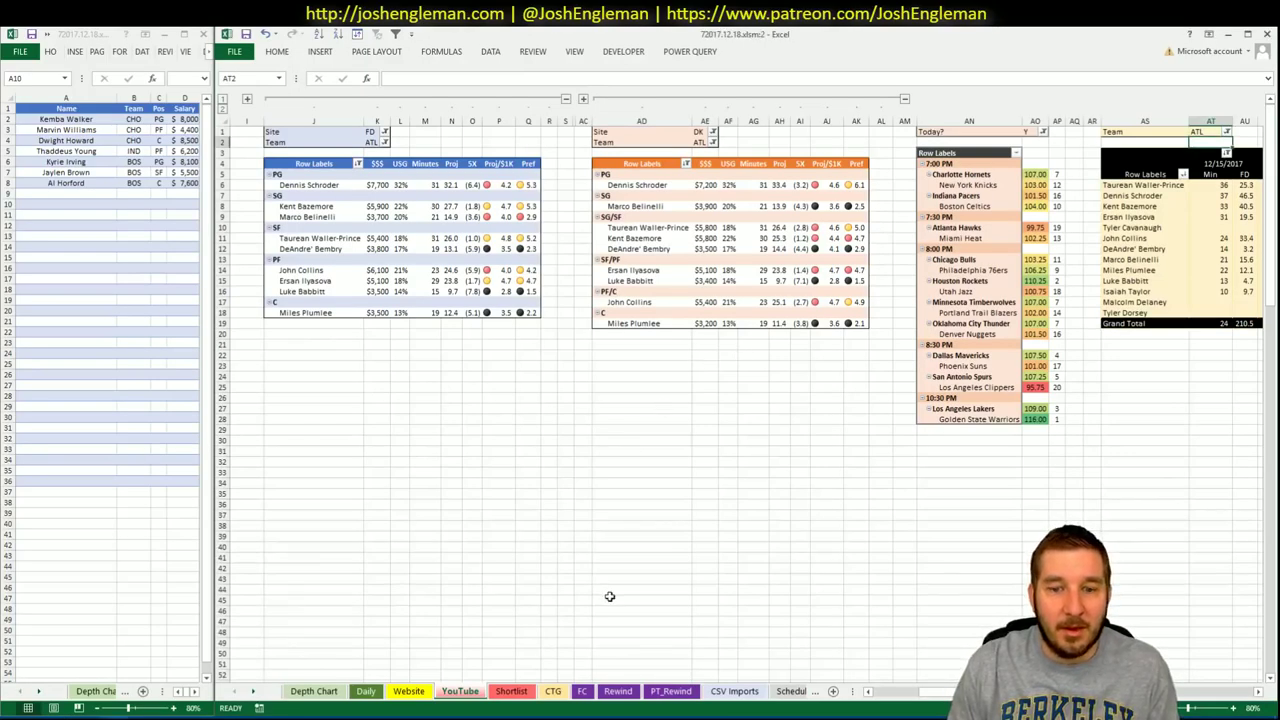
Load the copied Hawks shooting rows into the CTG sheet and set the opponent to MIA
{"action": "left_click", "coordinate": [558, 693]}
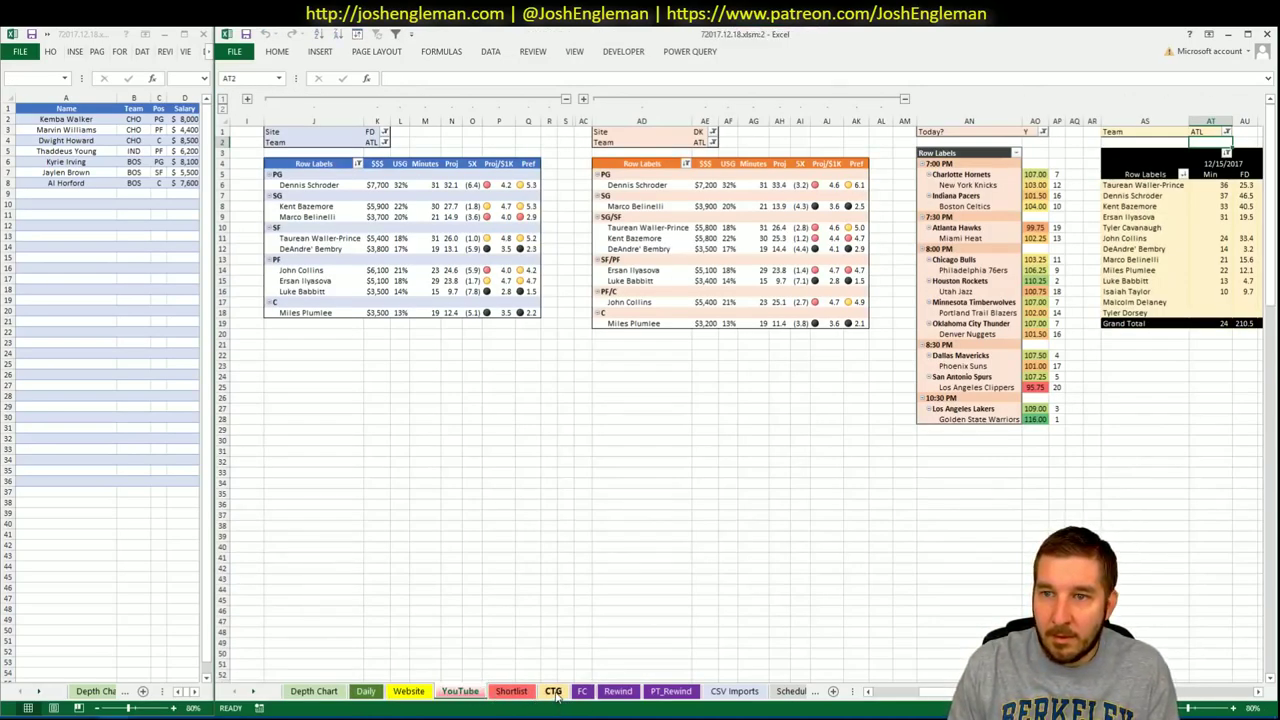
{"action": "left_click", "coordinate": [553, 692]}
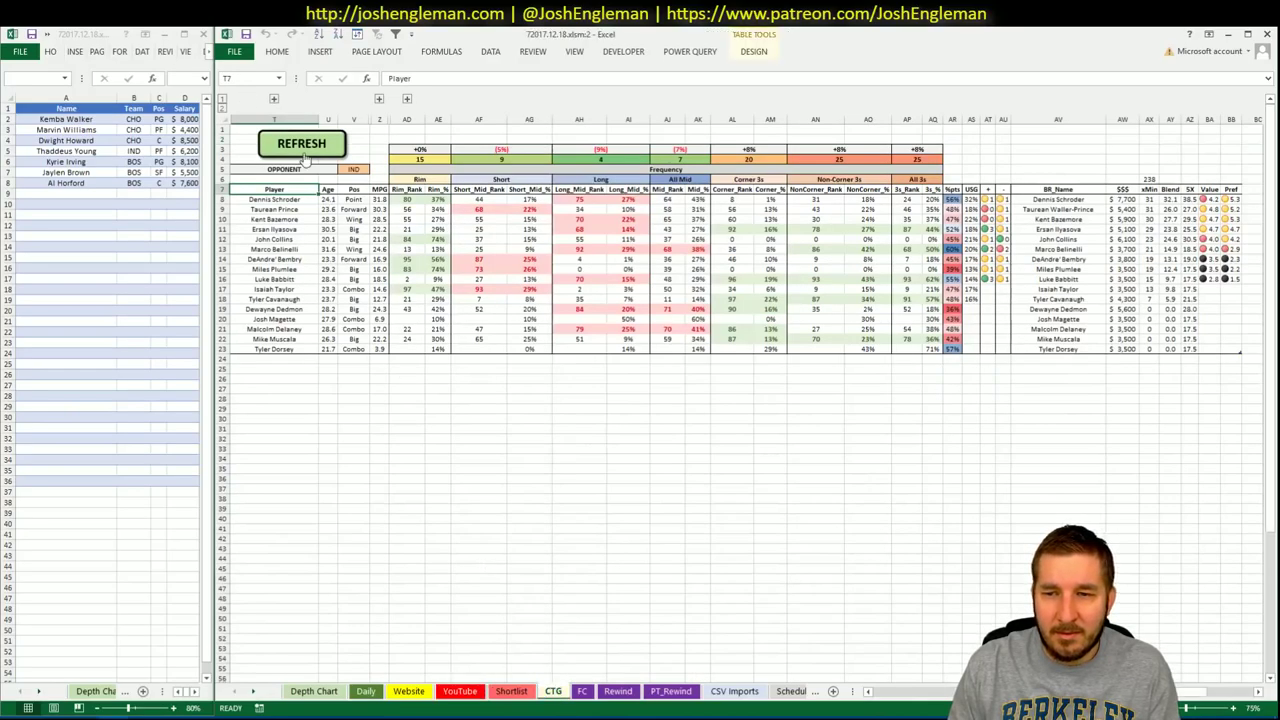
{"action": "left_click", "coordinate": [352, 168]}
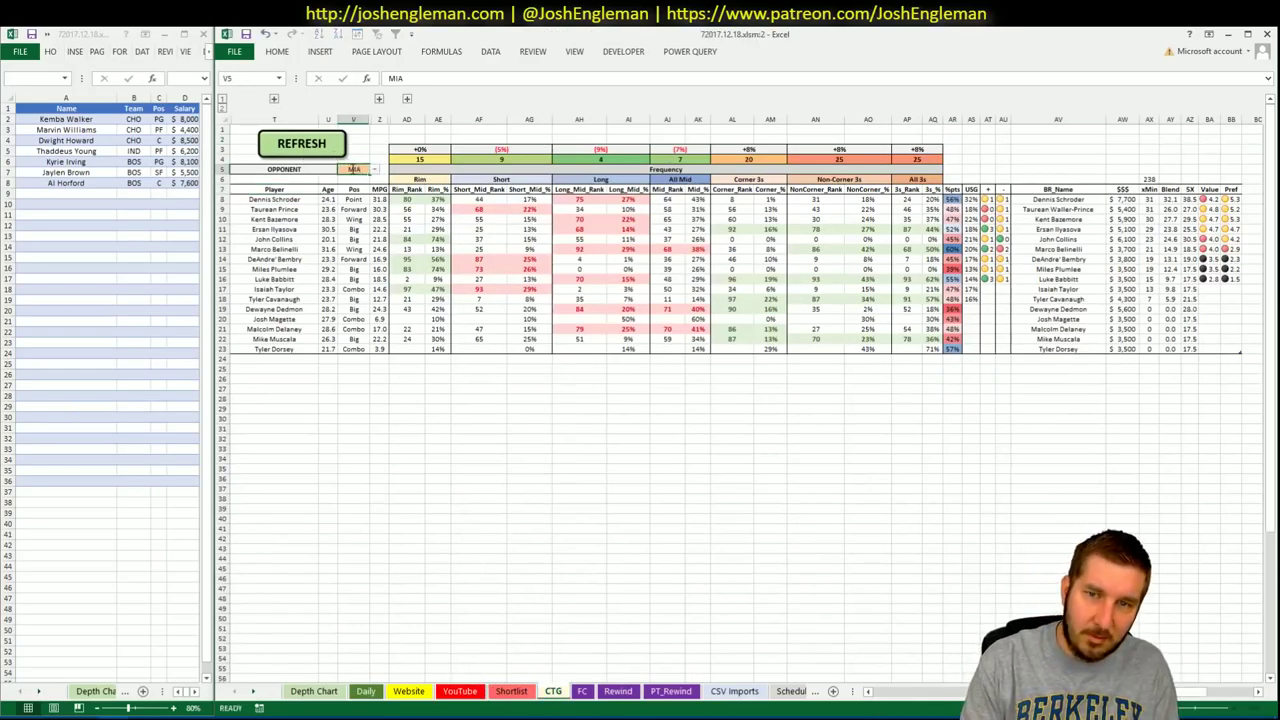
{"action": "type", "text": "MIA"}
{"action": "key", "text": "Return"}
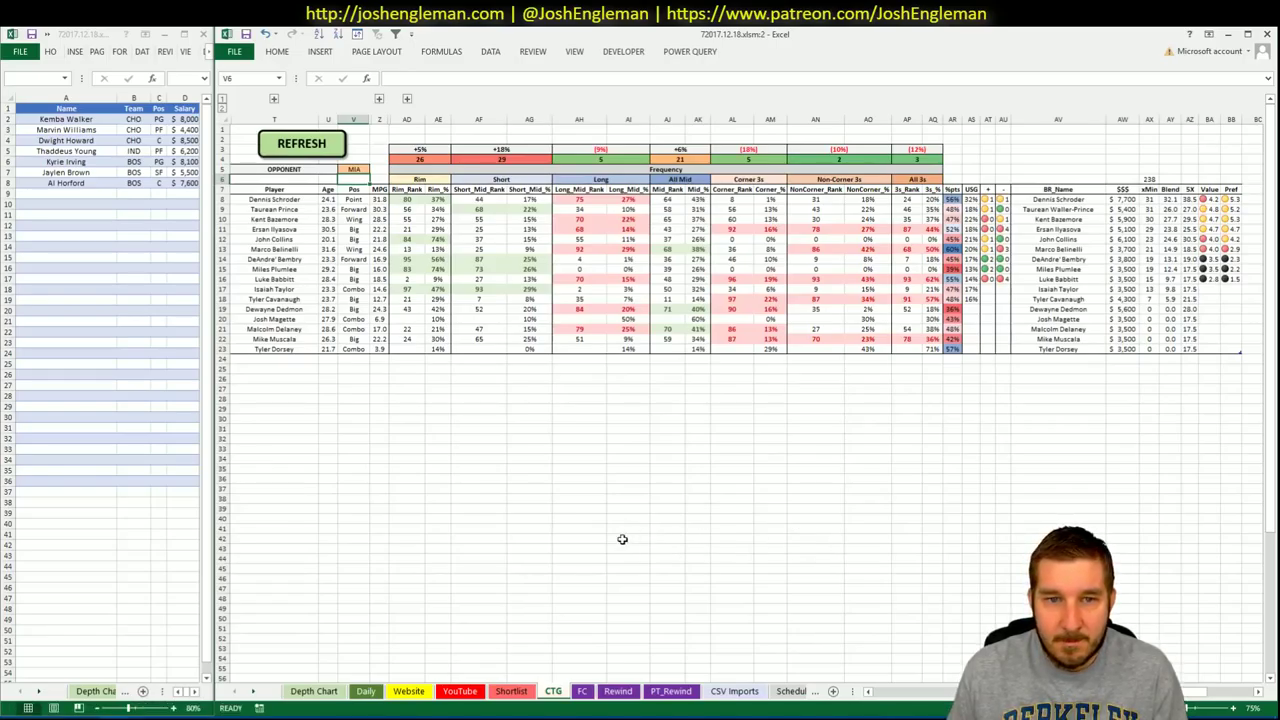
Examine Atlanta's FD and DK projections and recent minutes and fantasy points on the YouTube sheet
{"action": "left_click", "coordinate": [460, 691]}
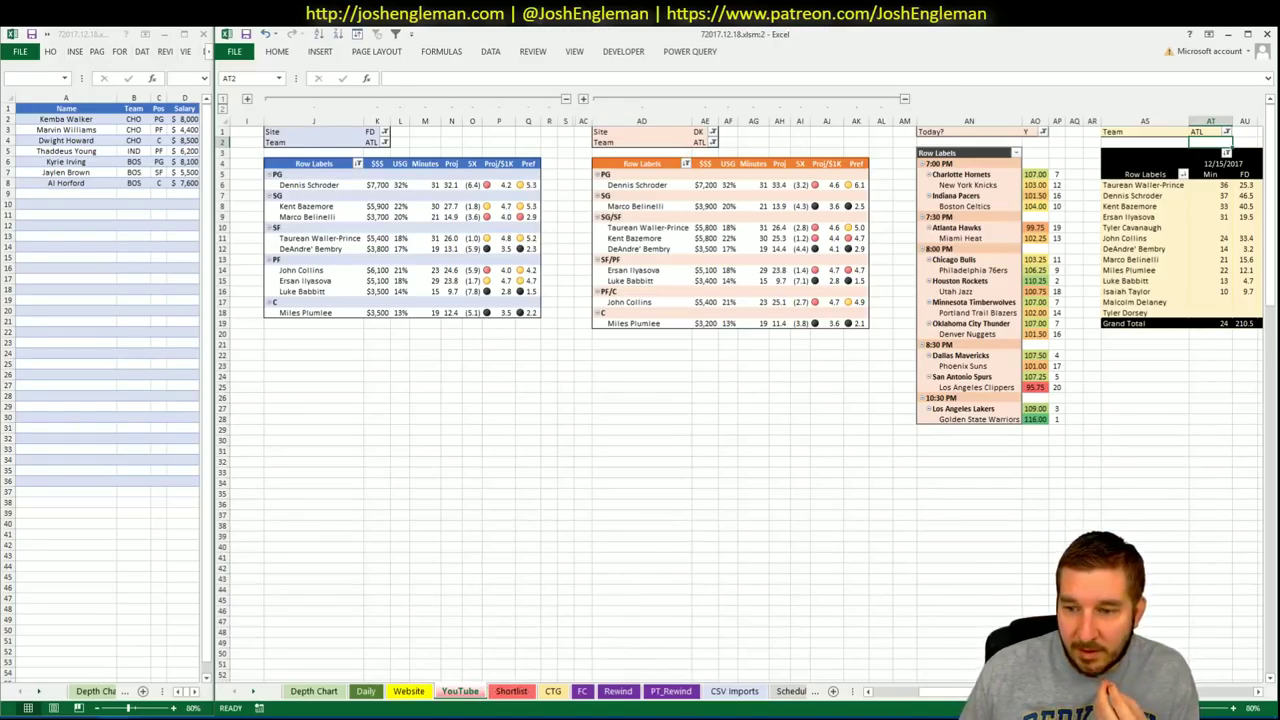
{"action": "scroll", "coordinate": [1210, 698], "scroll_direction": "right", "scroll_amount": 10}
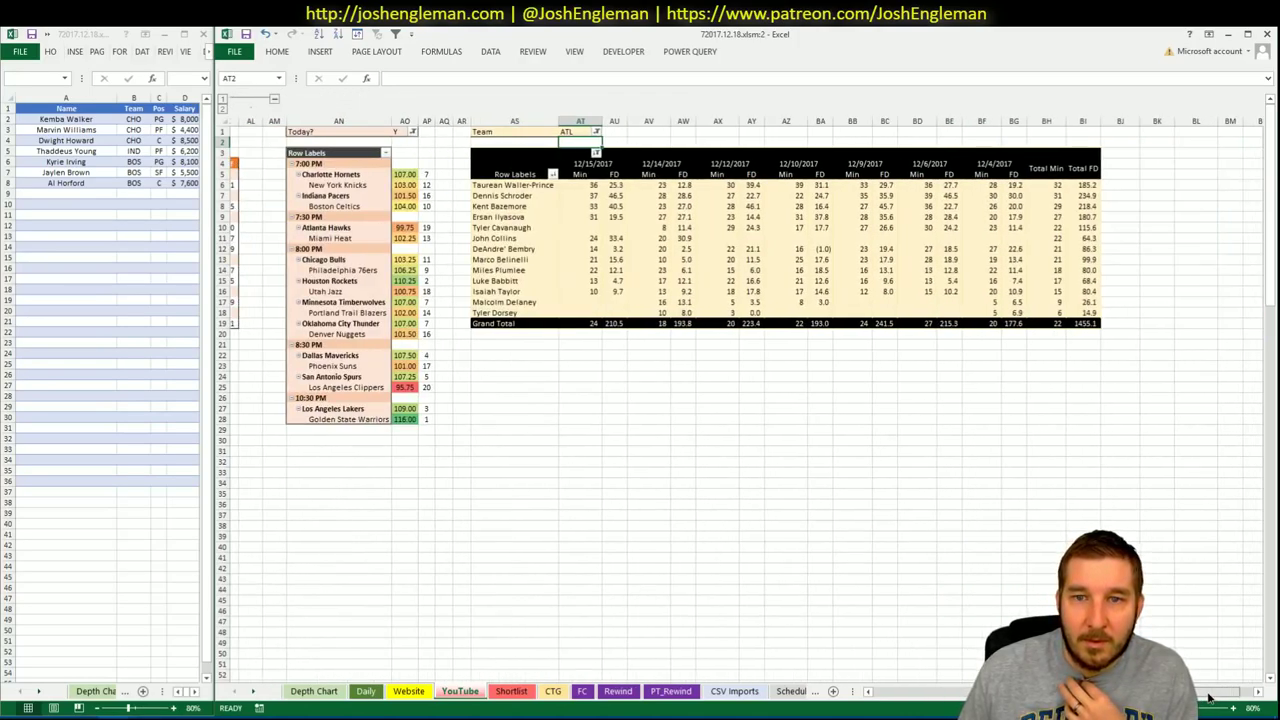
{"action": "scroll", "coordinate": [1210, 698], "scroll_direction": "right", "scroll_amount": 1}
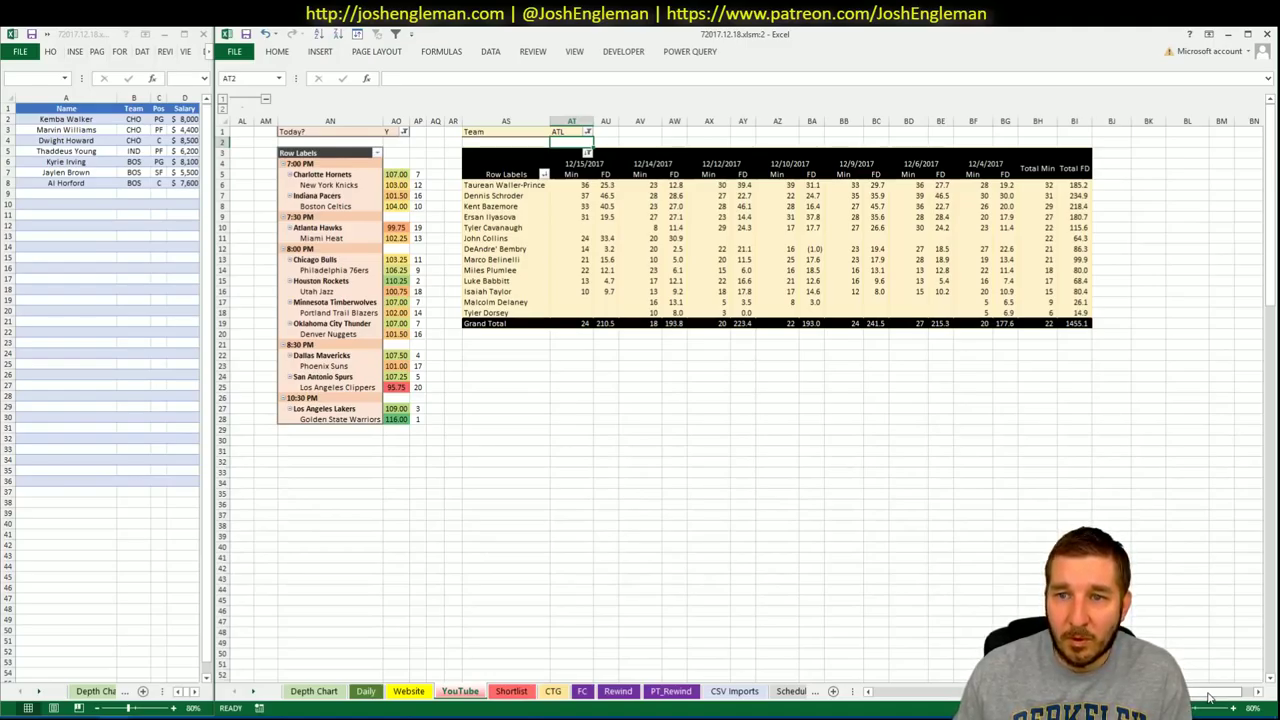
{"action": "scroll", "coordinate": [1213, 694], "scroll_direction": "left", "scroll_amount": 5}
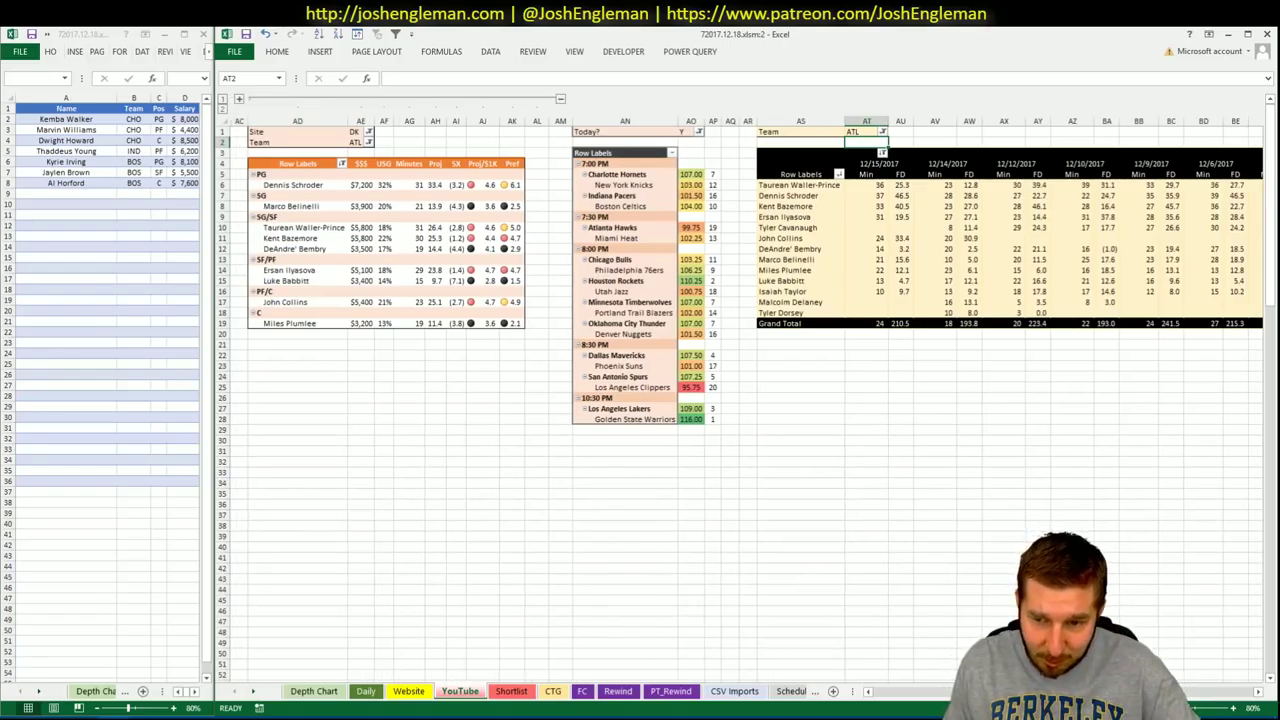
{"action": "scroll", "coordinate": [746, 387], "scroll_direction": "left", "scroll_amount": 2}
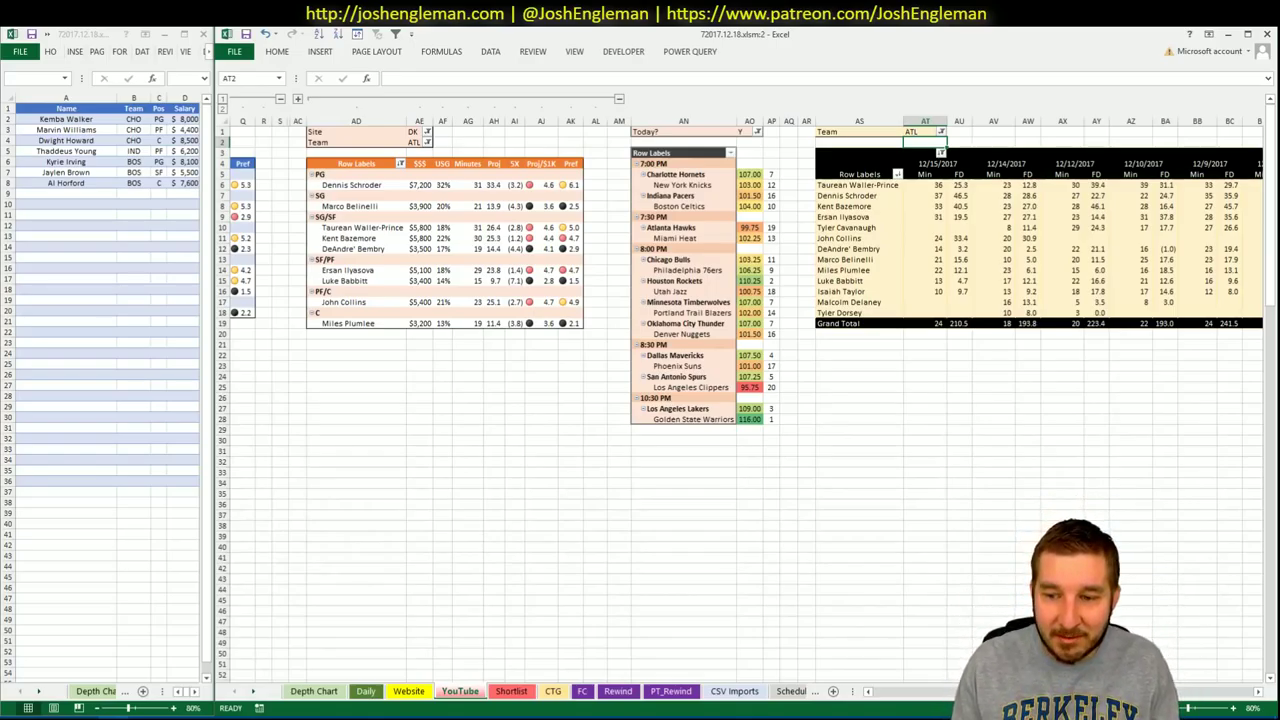
{"action": "scroll", "coordinate": [746, 400], "scroll_direction": "left", "scroll_amount": 3}
Add Ersan Ilyasova in the next free row of the player shortlist
{"action": "left_click", "coordinate": [70, 200]}
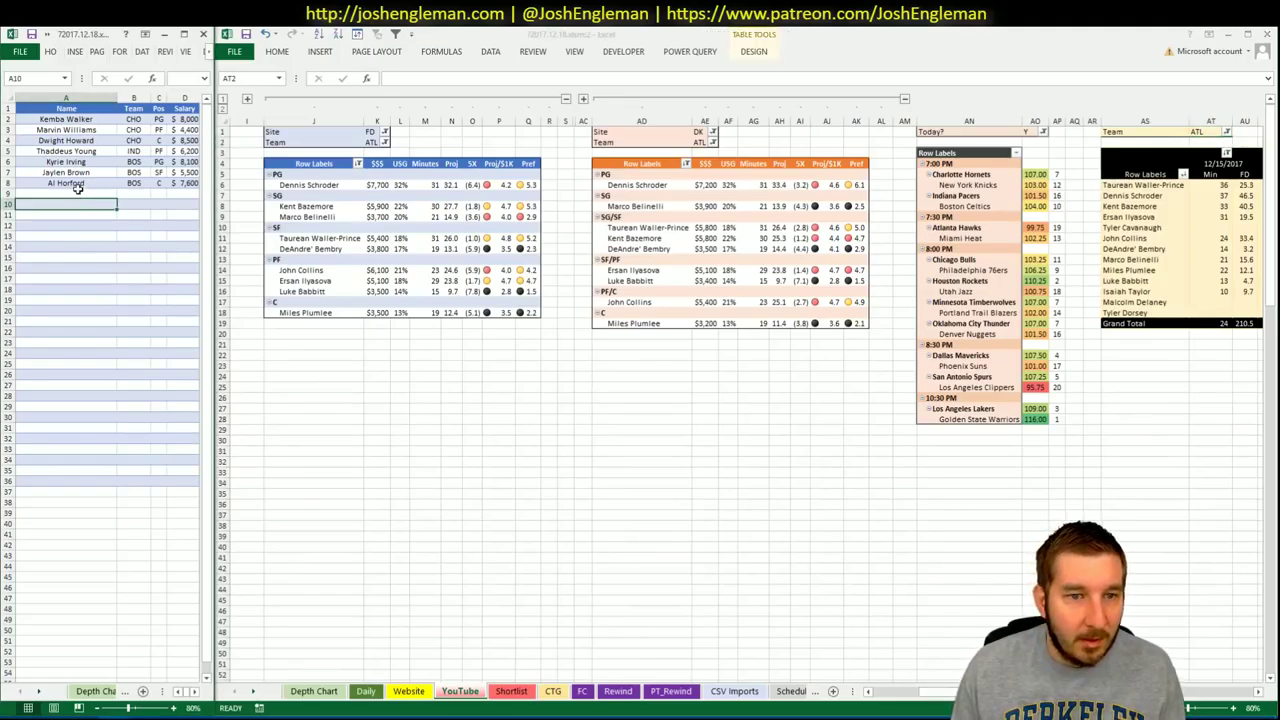
{"action": "left_click", "coordinate": [72, 194]}
{"action": "type", "text": "Ersa"}
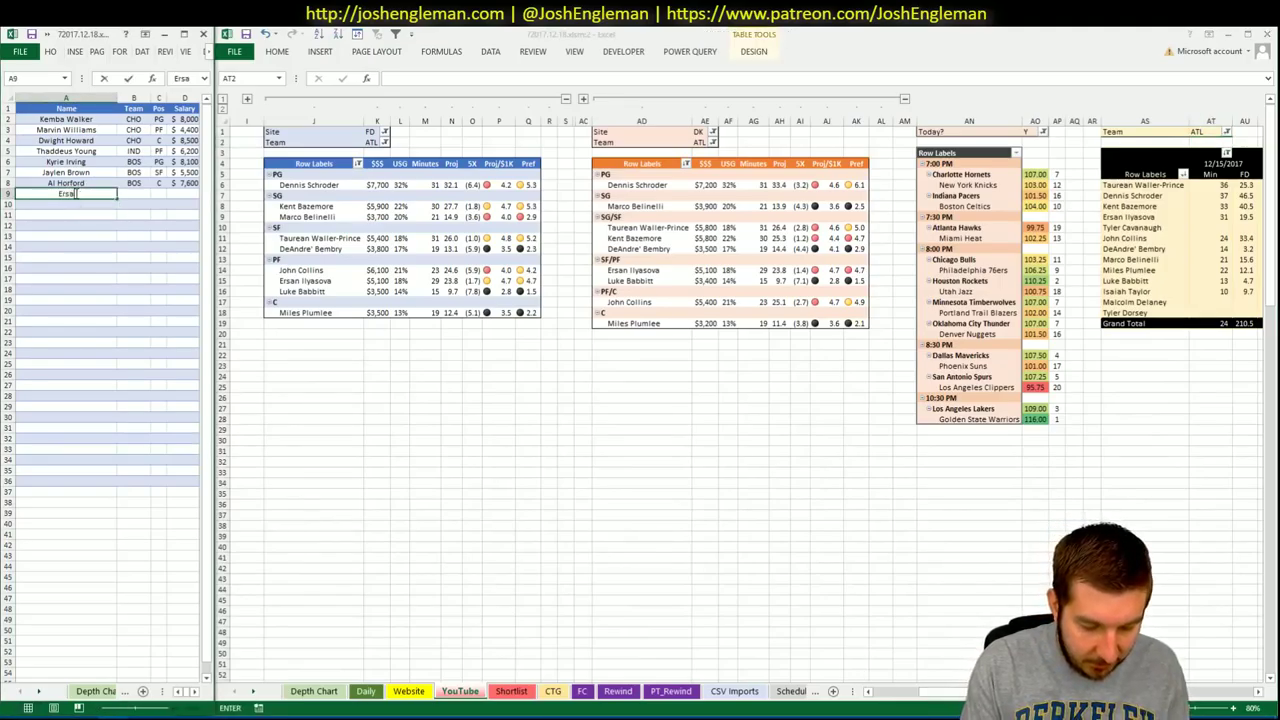
{"action": "type", "text": "n Ilyasova"}
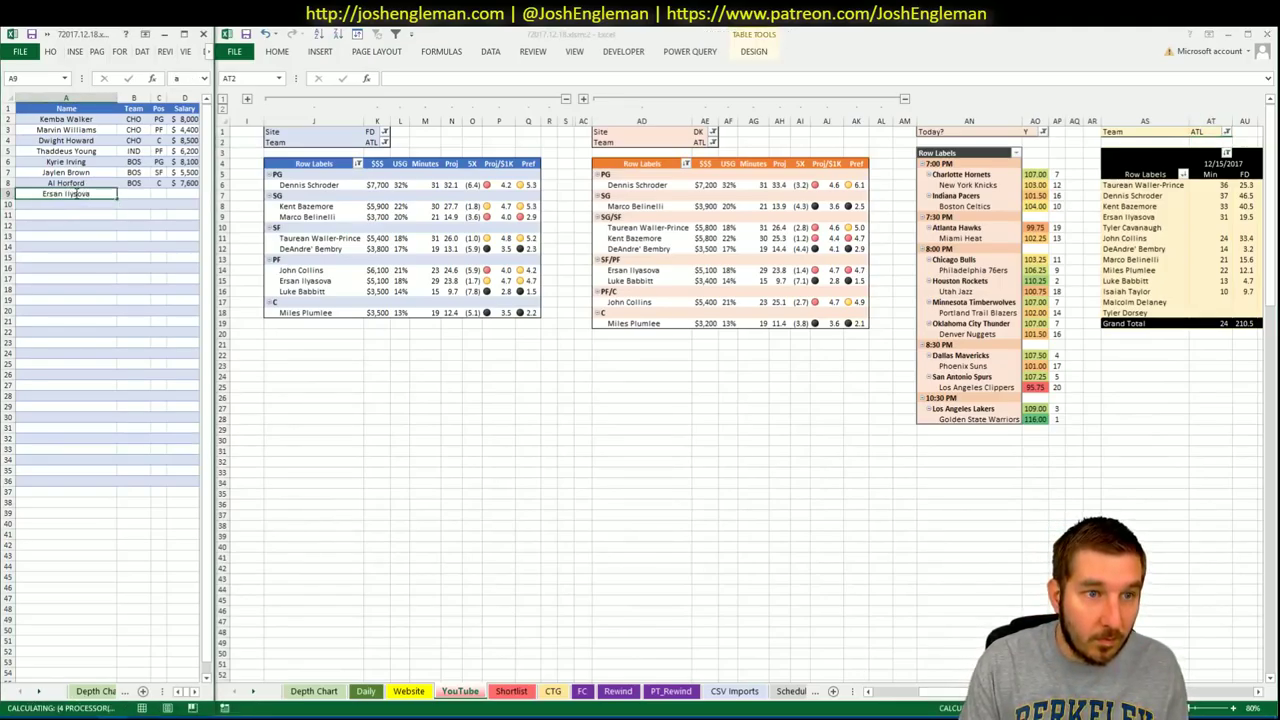
{"action": "key", "text": "Return"}
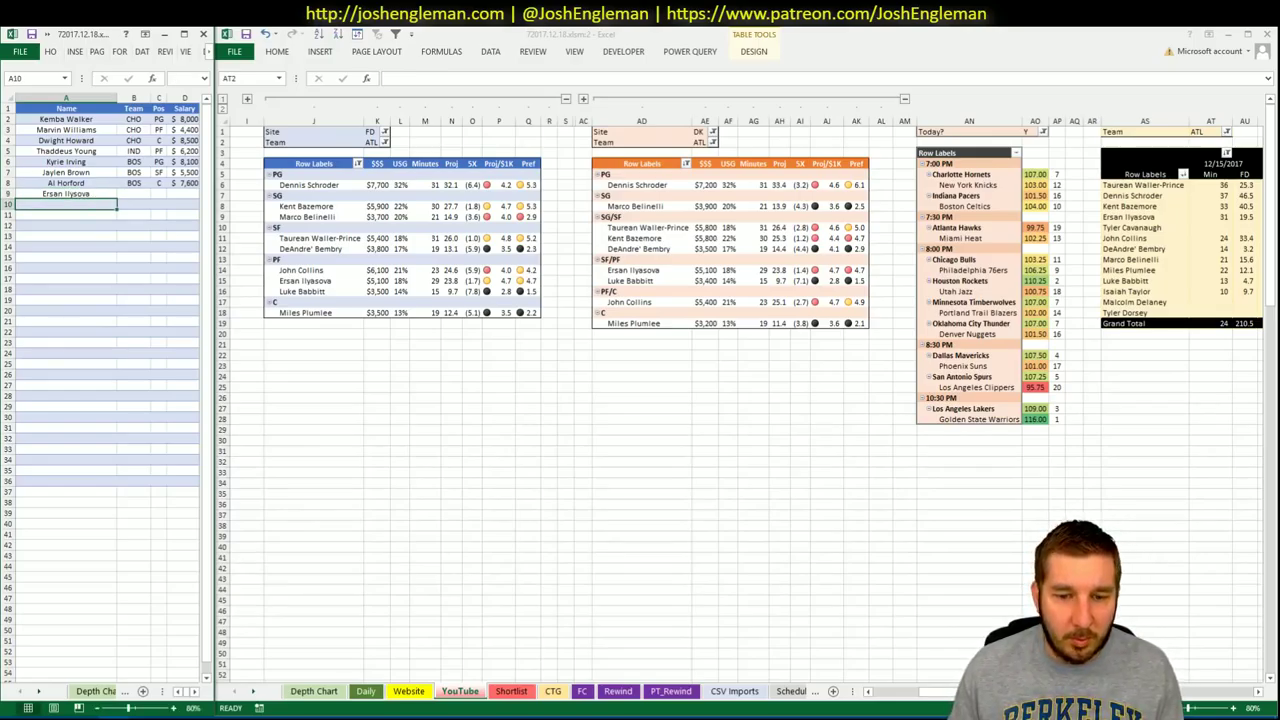
Recheck Atlanta's CTG data and game log, and copy Taurean Waller-Prince from the FD projections into the shortlist below Ilyasova
{"action": "left_click", "coordinate": [553, 691]}
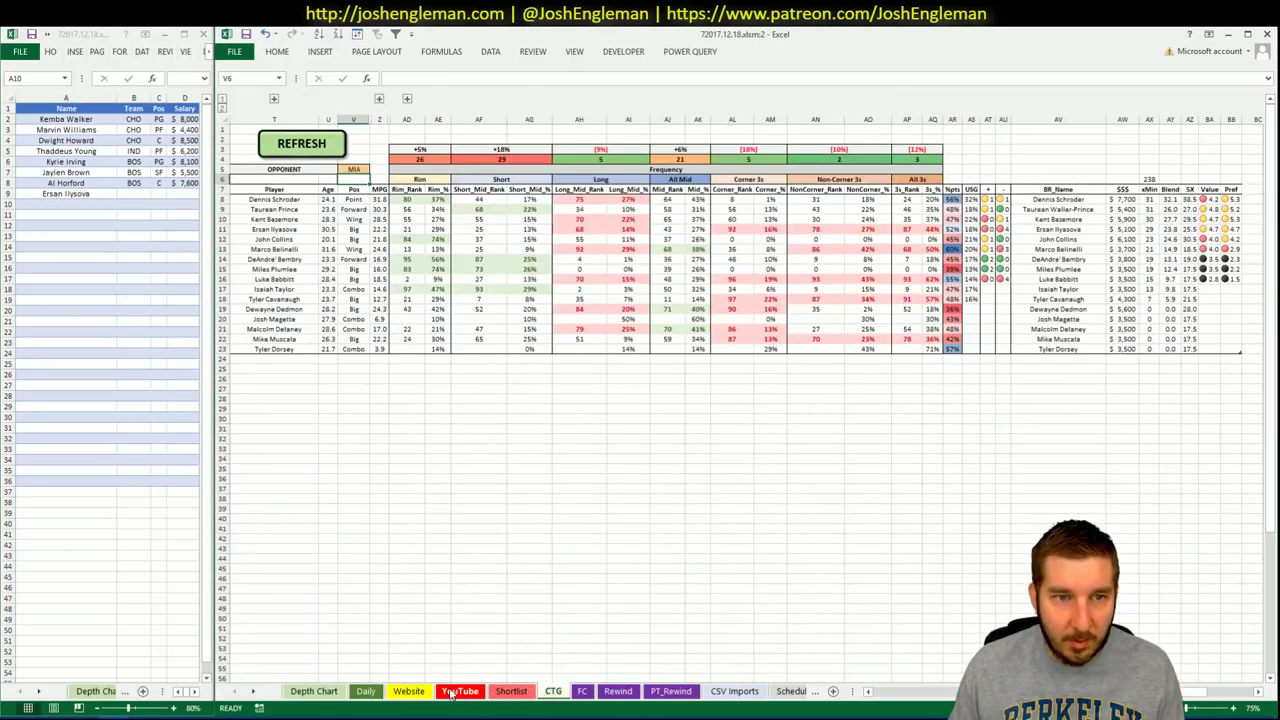
{"action": "left_click", "coordinate": [455, 693]}
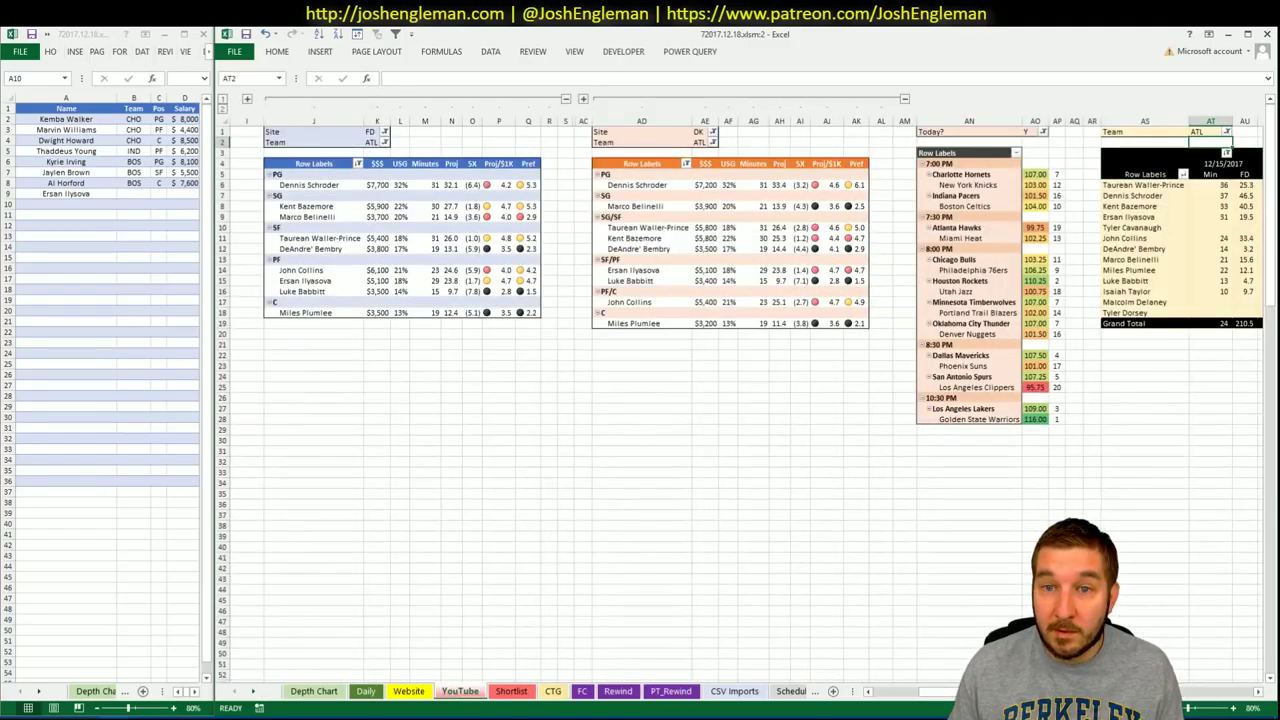
{"action": "scroll", "coordinate": [740, 400], "scroll_direction": "right", "scroll_amount": 6}
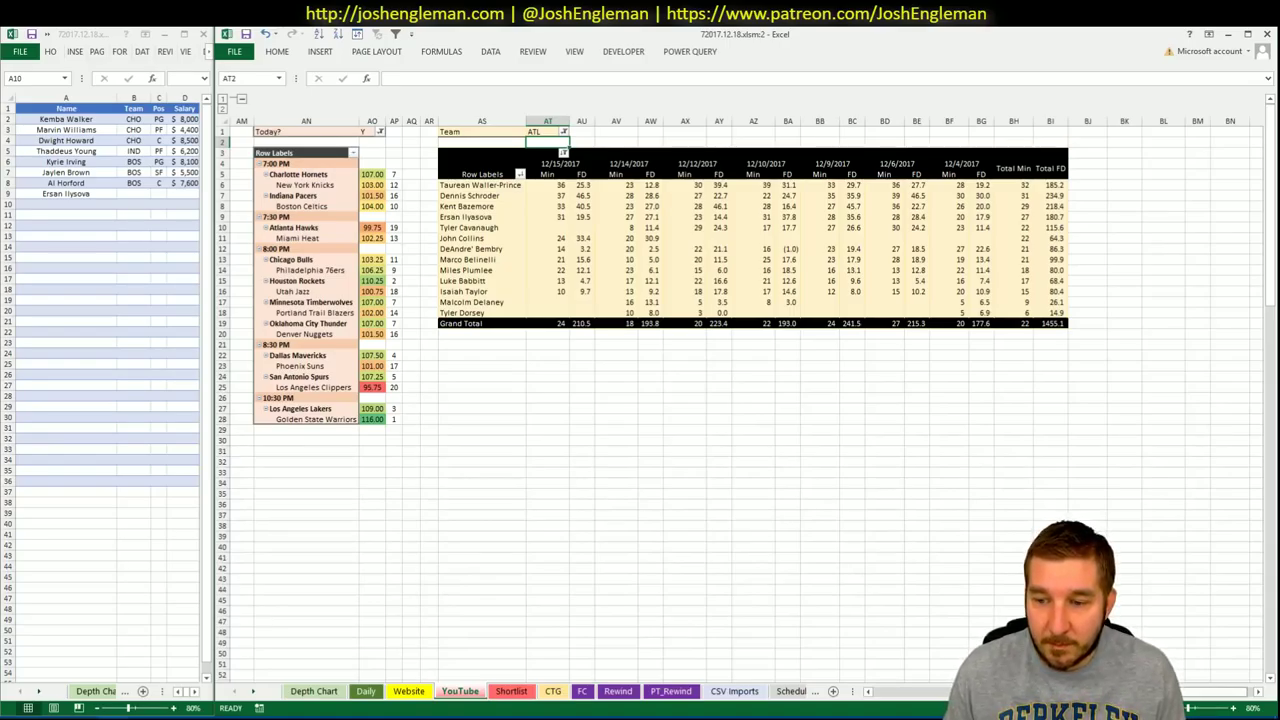
{"action": "scroll", "coordinate": [249, 439], "scroll_direction": "left", "scroll_amount": 10}
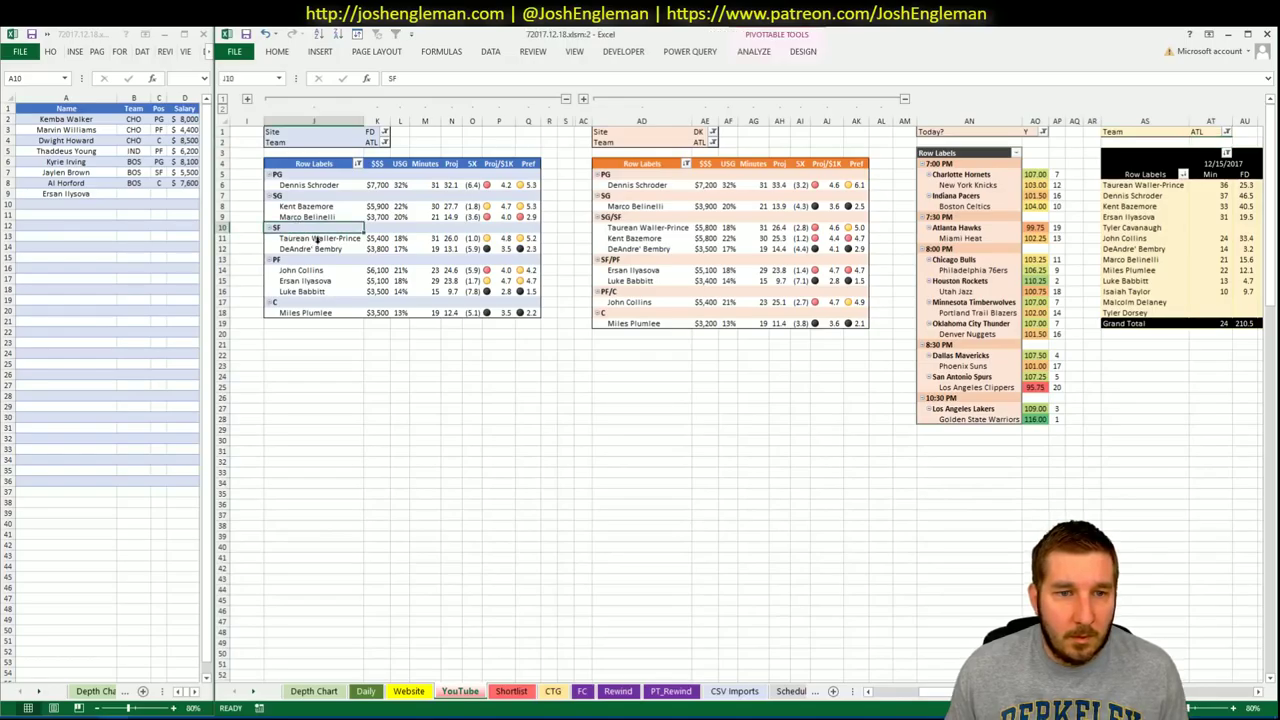
{"action": "left_click", "coordinate": [318, 240]}
{"action": "key", "text": "ctrl+c"}
{"action": "left_click", "coordinate": [98, 200]}
{"action": "right_click", "coordinate": [98, 200]}
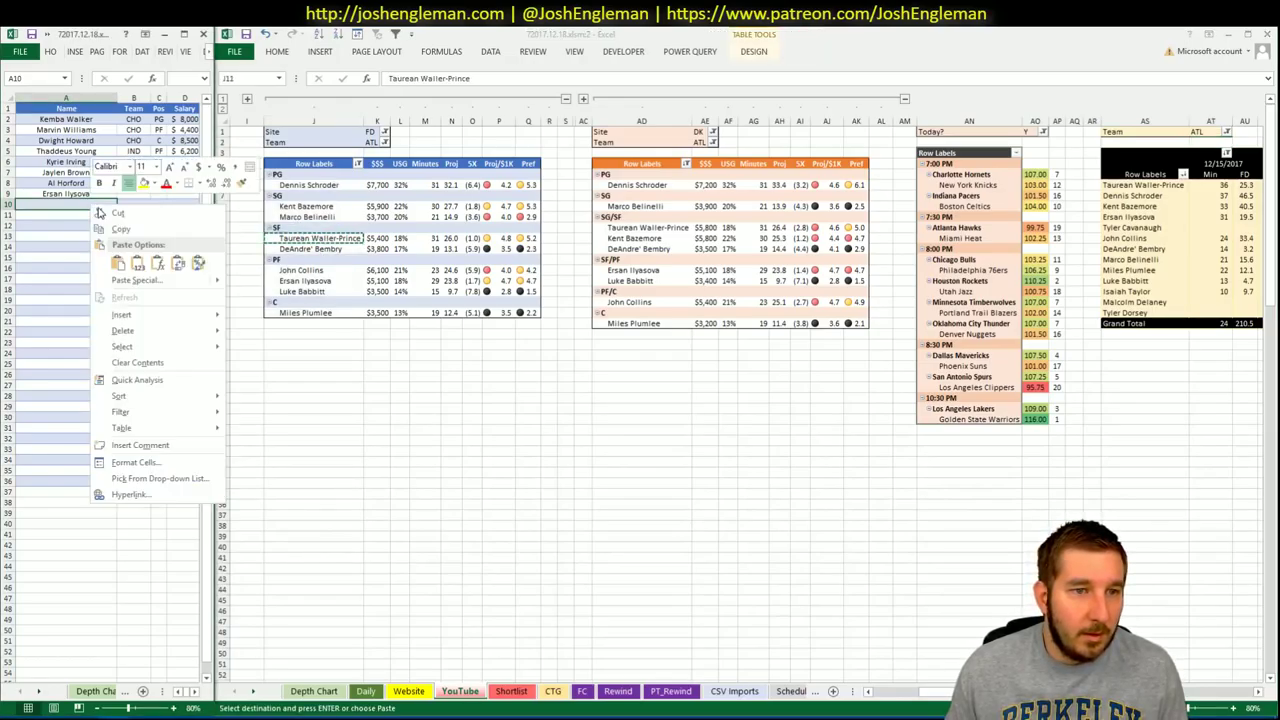
{"action": "left_click", "coordinate": [135, 252]}
Correct the spelling of the shortlist entry in A9 to Ersan Ilyasova
{"action": "left_click", "coordinate": [100, 196]}
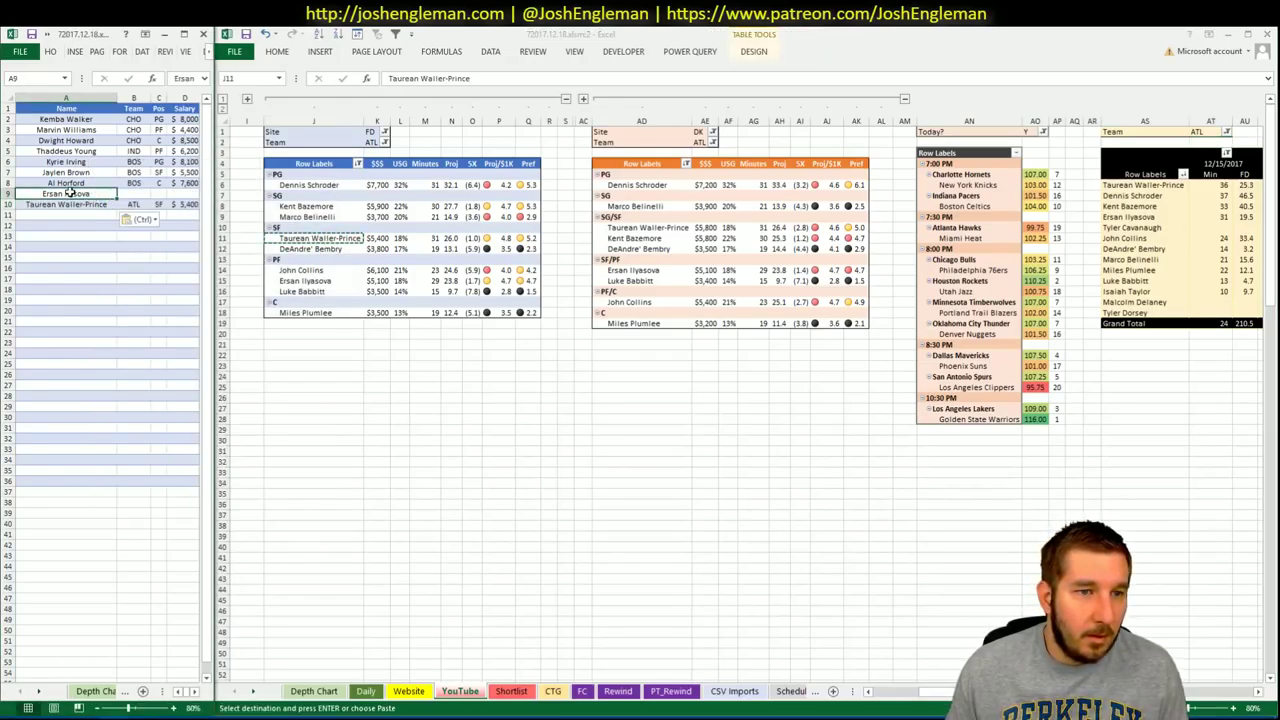
{"action": "double_click", "coordinate": [74, 195]}
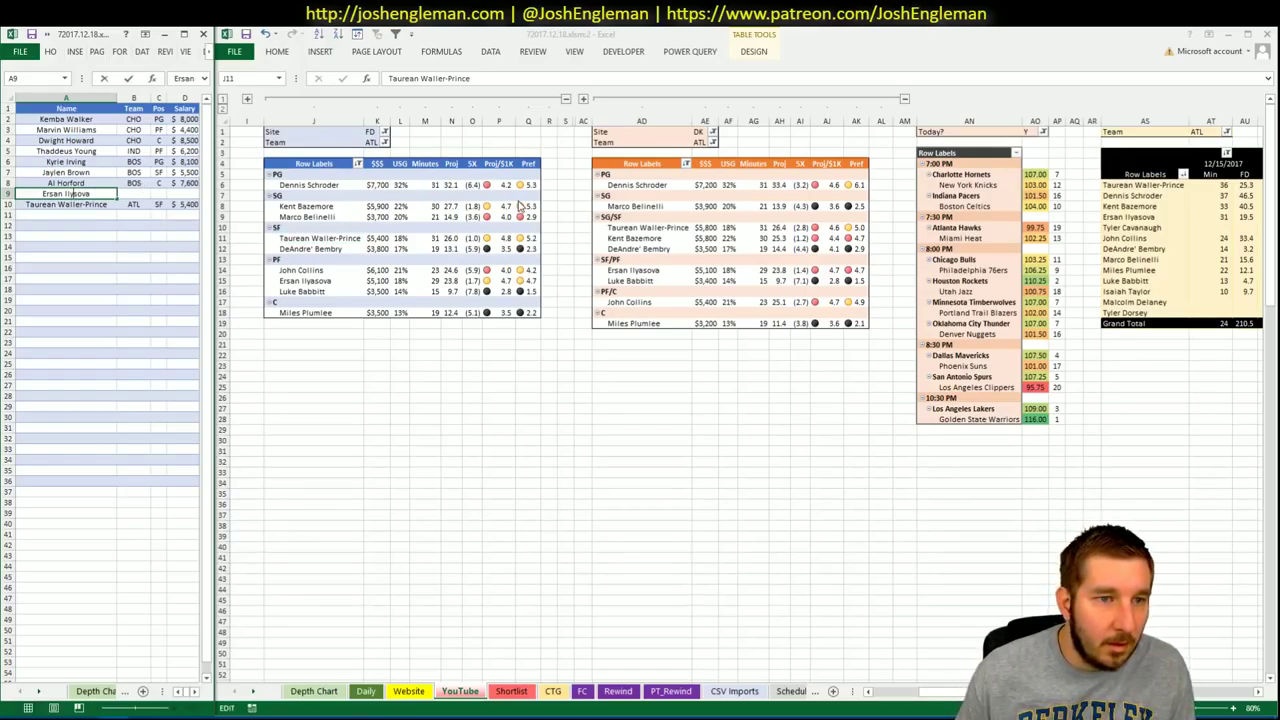
{"action": "key", "text": "Return"}
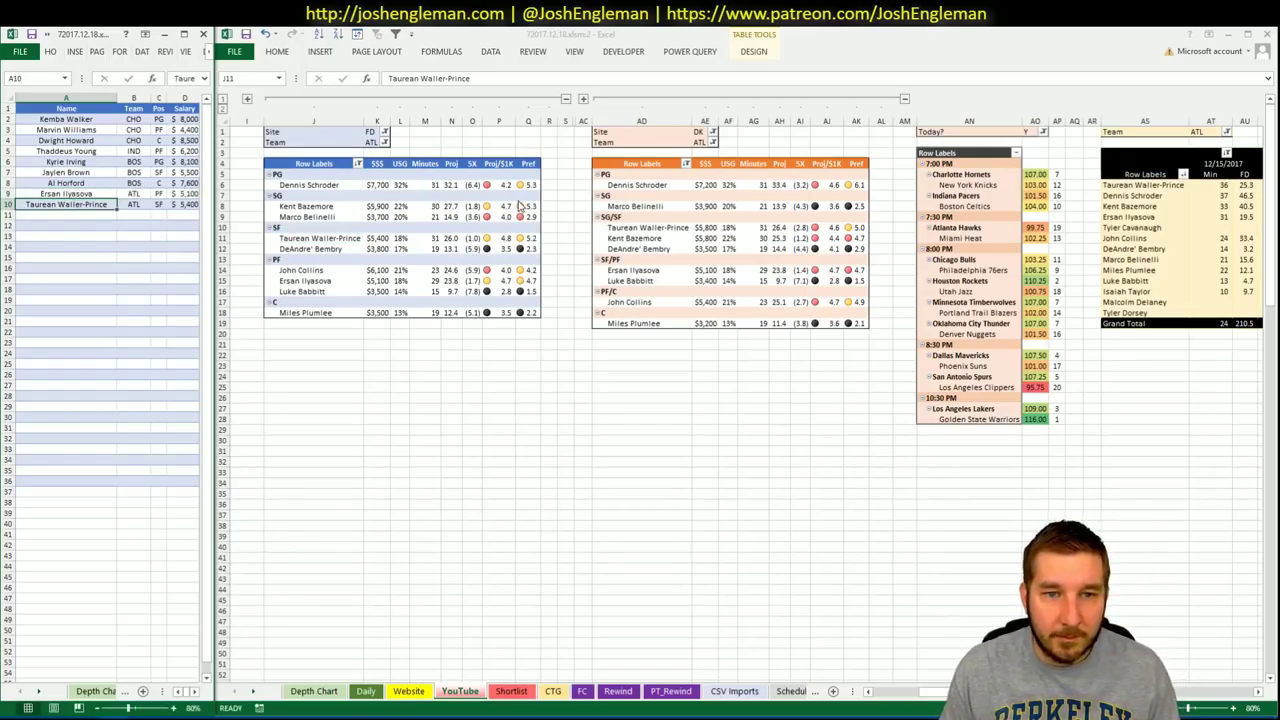
Set the team filter to MIA in the FD projections, DK projections and recent game log tables
{"action": "left_click", "coordinate": [369, 142]}
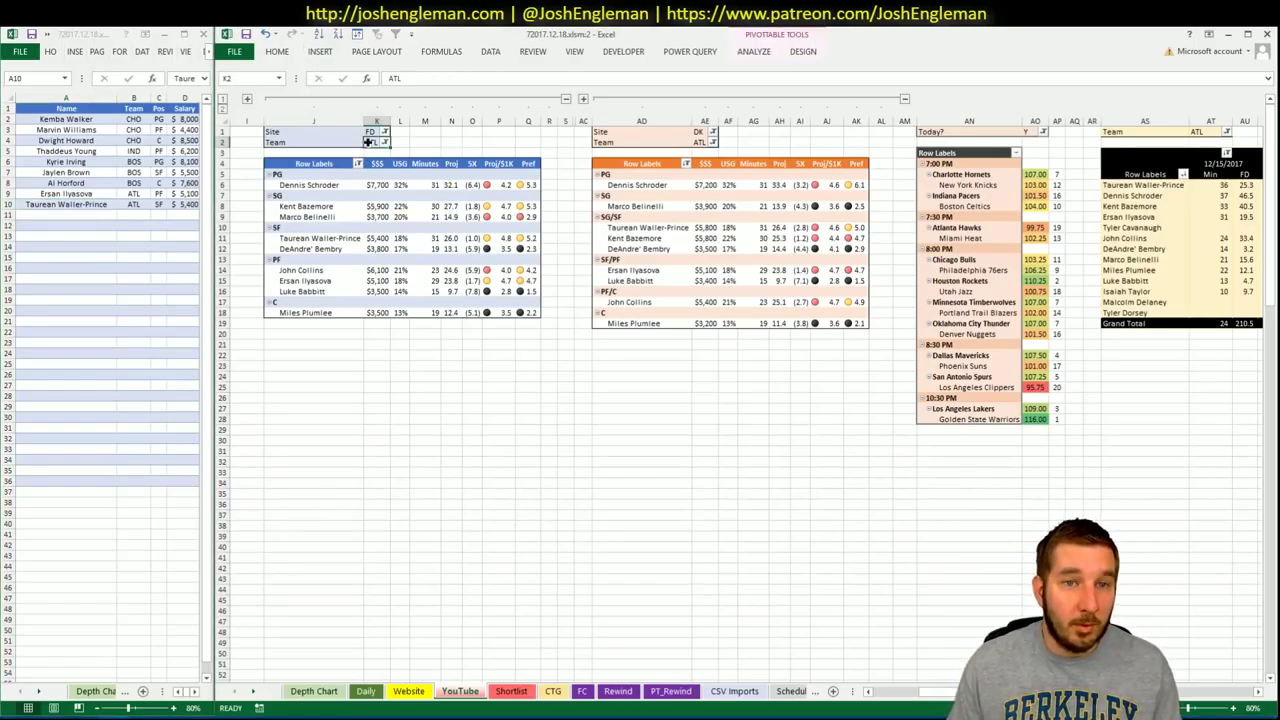
{"action": "type", "text": "MIA"}
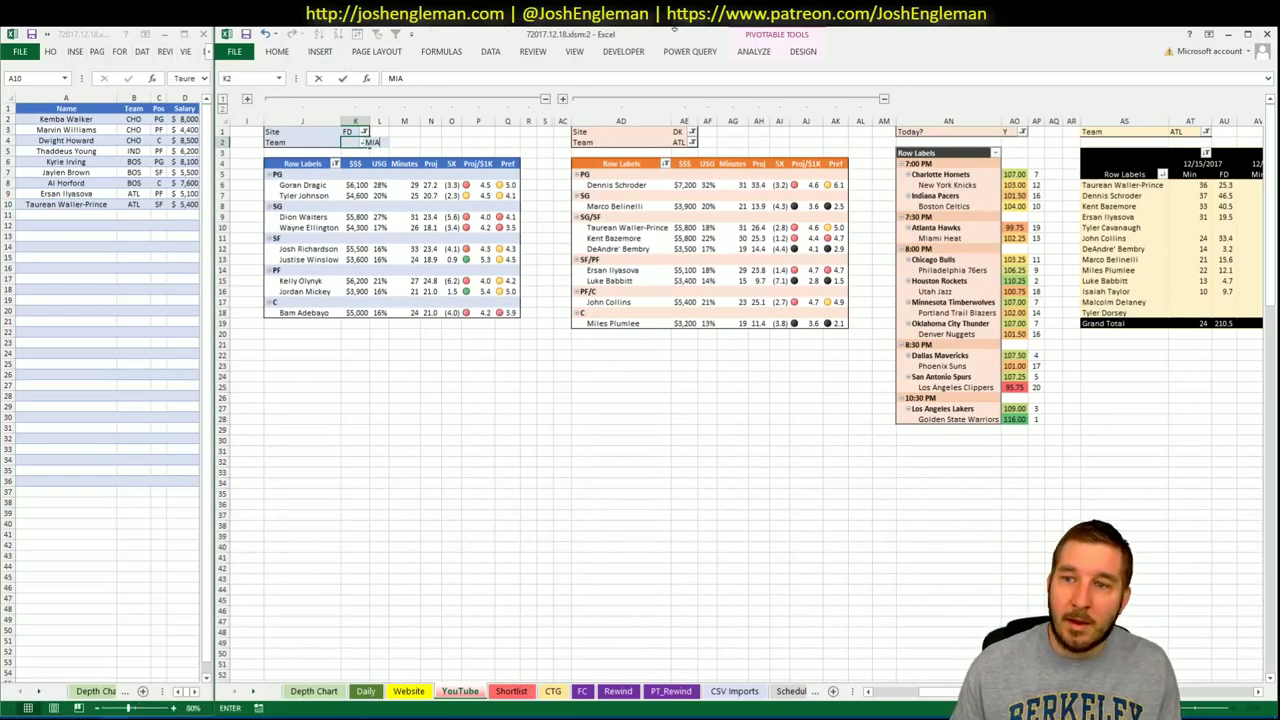
{"action": "key", "text": "Return"}
{"action": "left_click", "coordinate": [684, 142]}
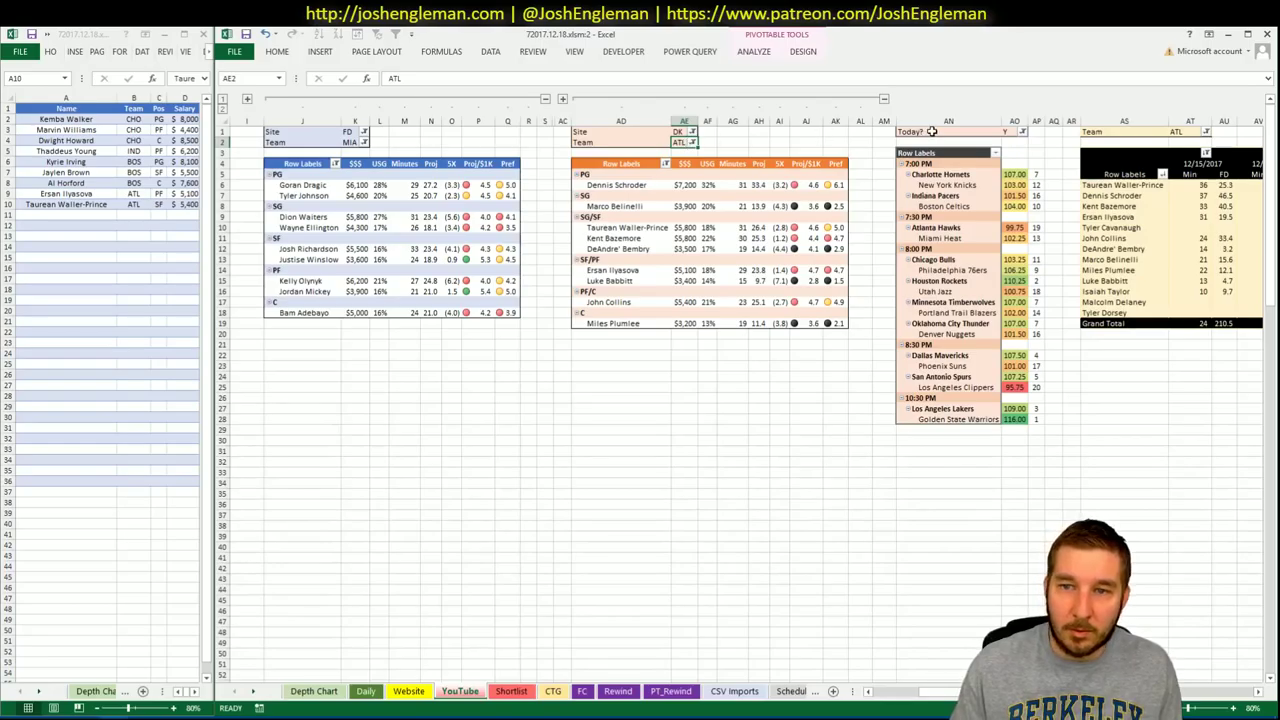
{"action": "type", "text": "MIA"}
{"action": "key", "text": "Return"}
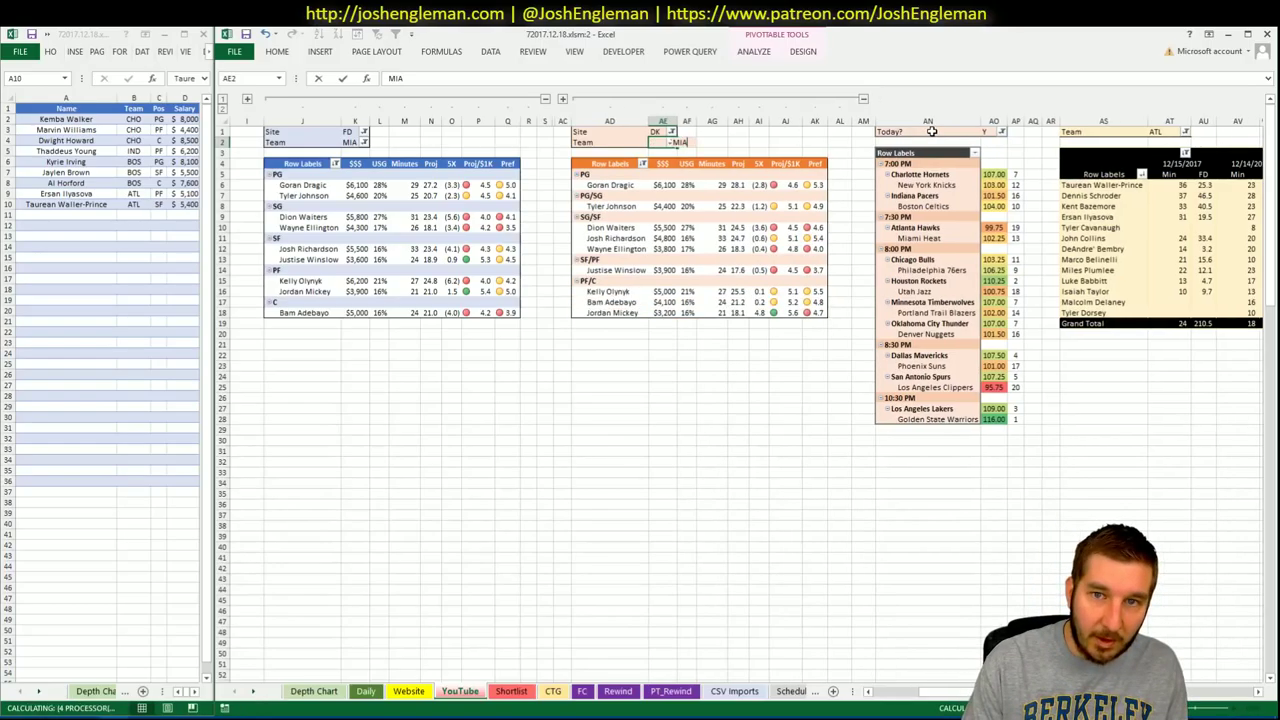
{"action": "left_click", "coordinate": [1156, 132]}
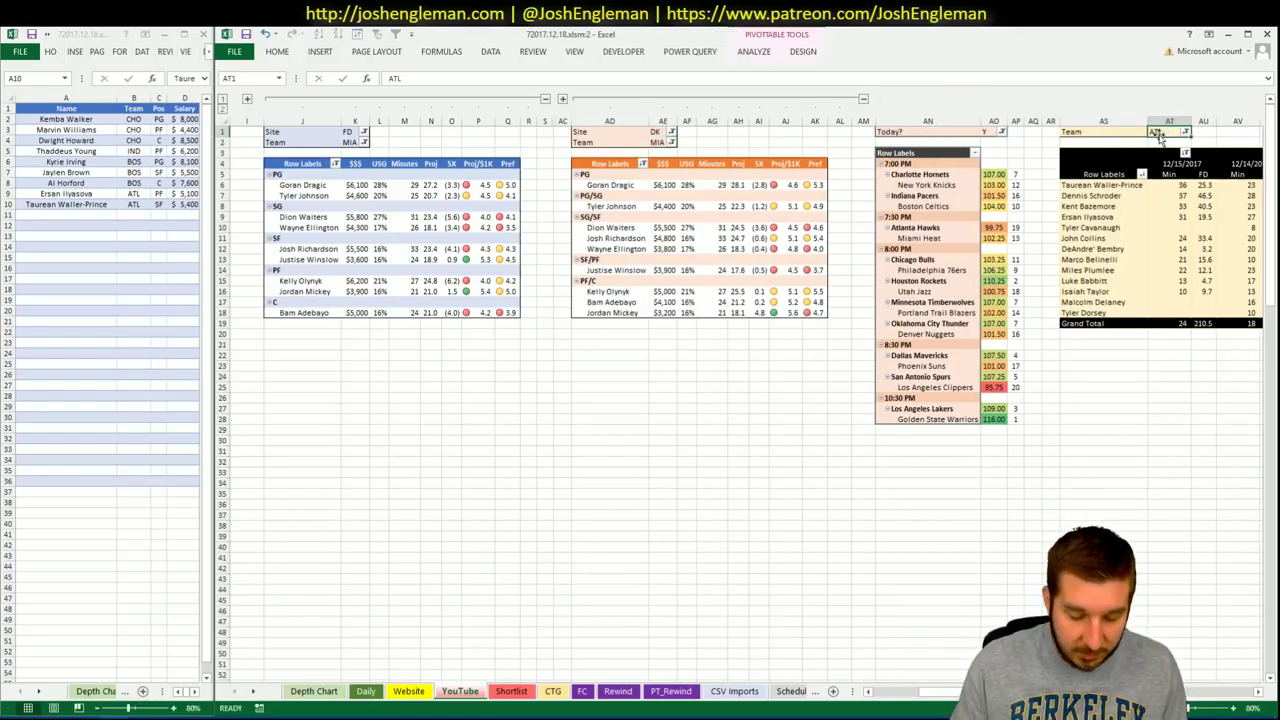
{"action": "type", "text": "MIA"}
{"action": "key", "text": "Return"}
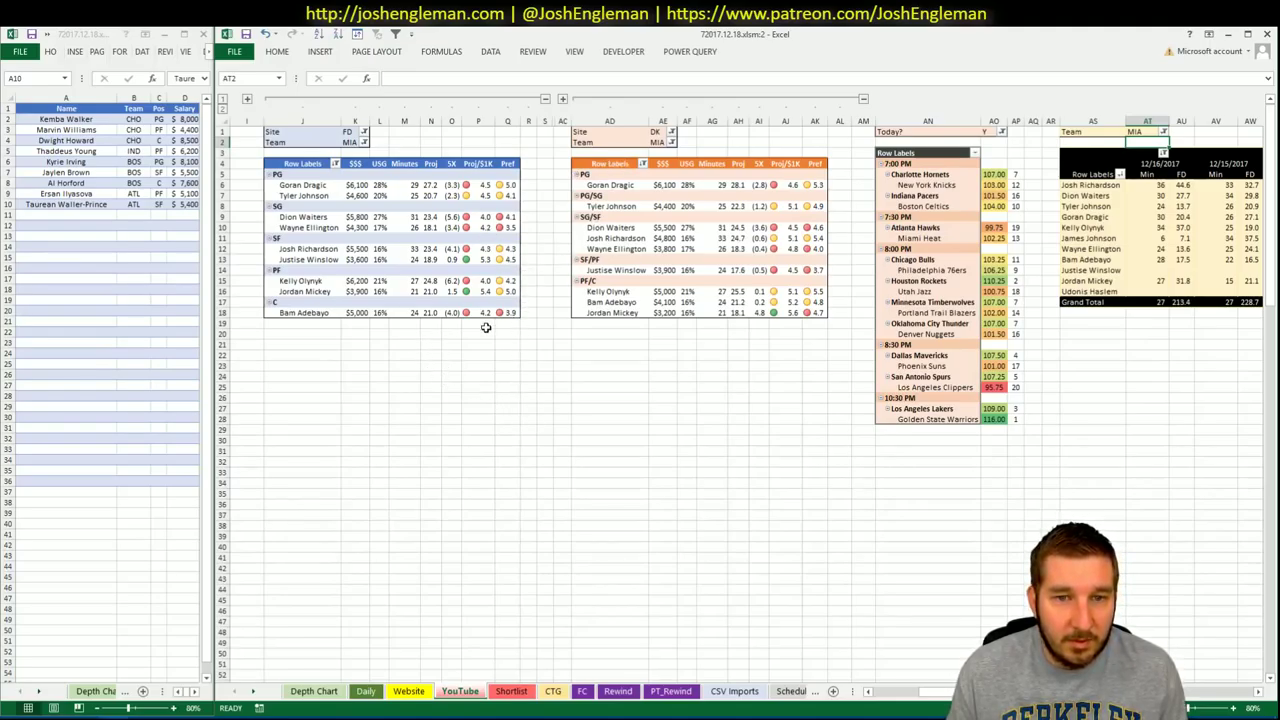
{"action": "left_click", "coordinate": [476, 440]}
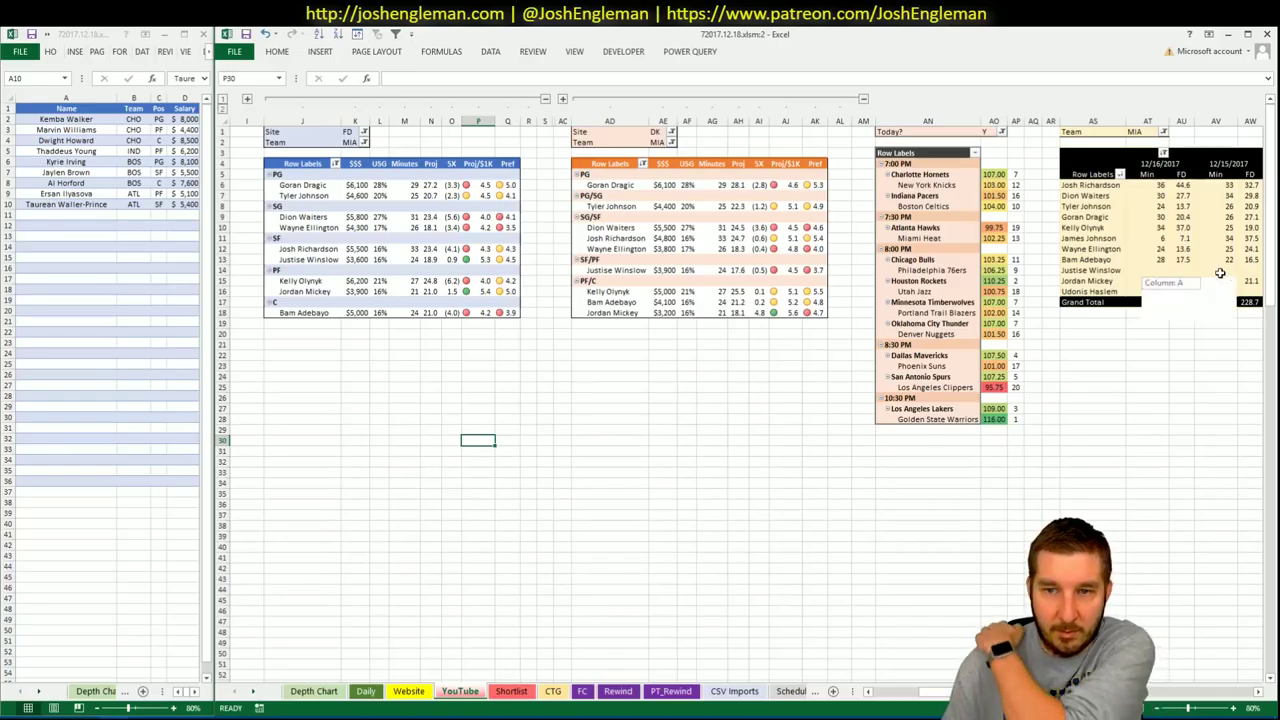
Switch to Cleaning the Glass in the browser and open the Miami Heat's stats by searching for "mia"
{"action": "left_click", "coordinate": [84, 718]}
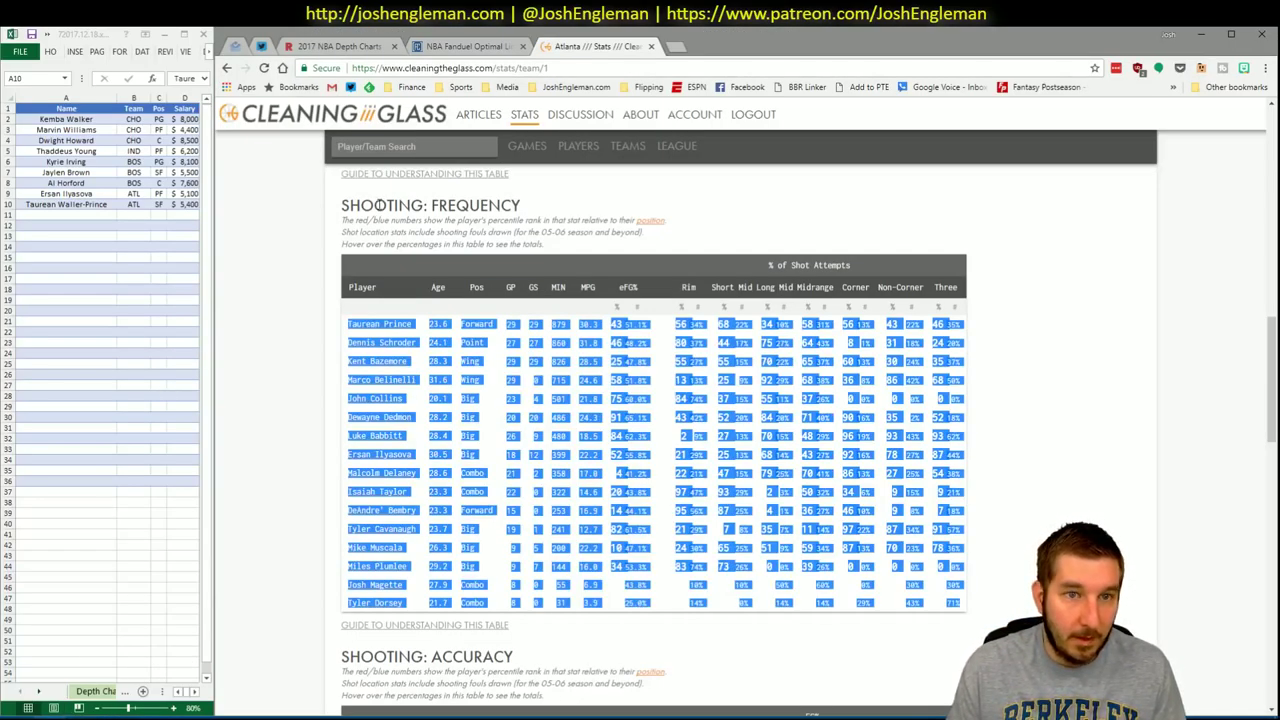
{"action": "left_click", "coordinate": [396, 146]}
{"action": "type", "text": "mia"}
{"action": "key", "text": "Return"}
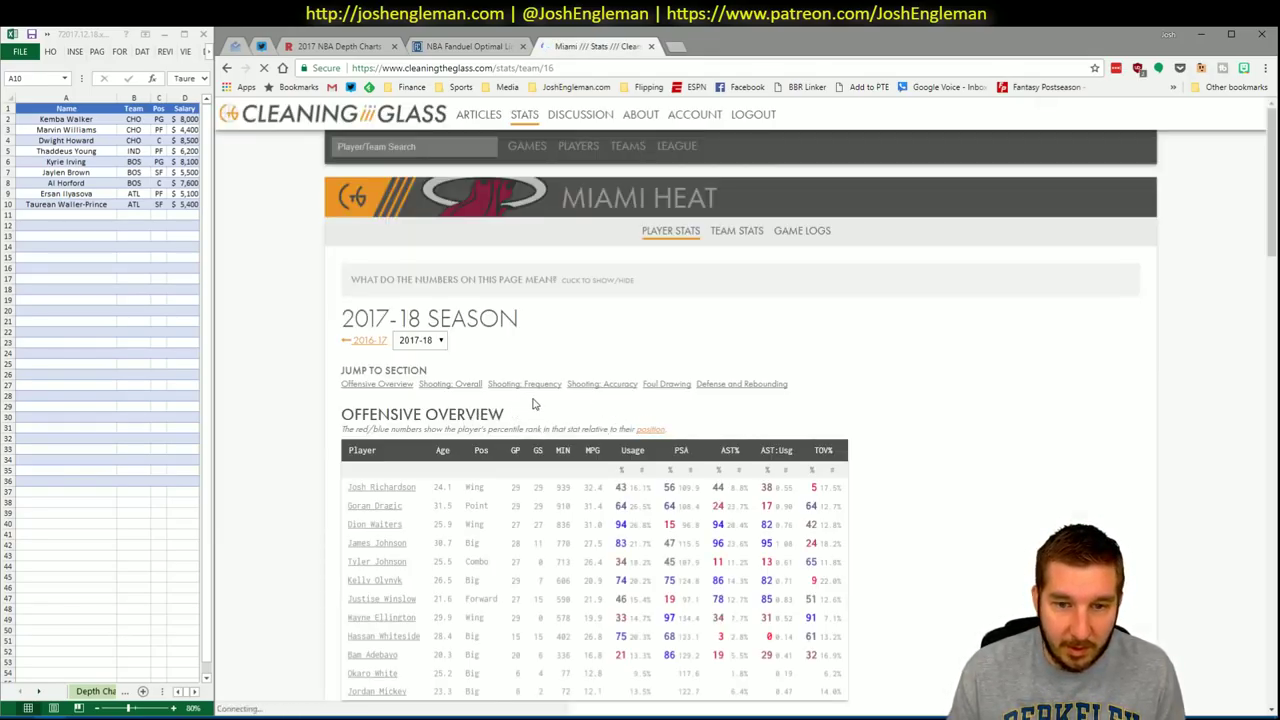
Copy the Heat's Shooting: Frequency player rows and return to the Excel workbook
{"action": "scroll", "coordinate": [590, 403], "scroll_direction": "down", "scroll_amount": 2}
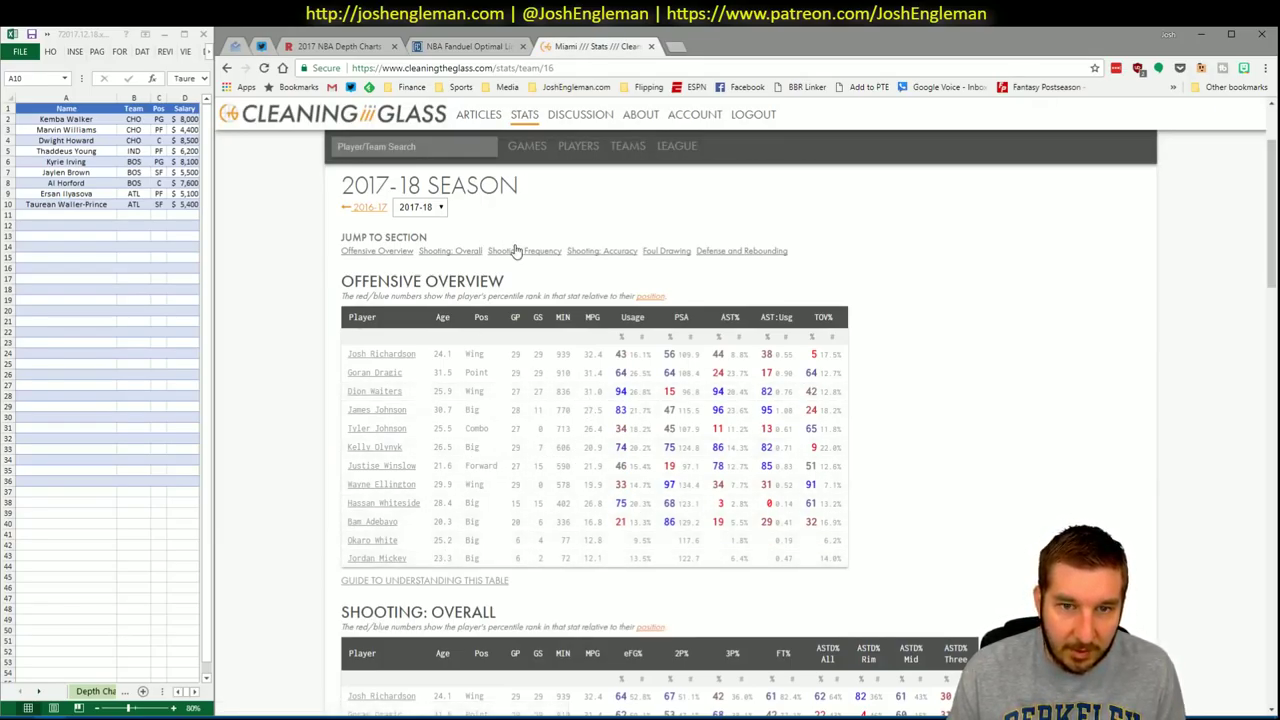
{"action": "scroll", "coordinate": [629, 361], "scroll_direction": "down", "scroll_amount": 4}
{"action": "scroll", "coordinate": [629, 361], "scroll_direction": "down", "scroll_amount": 4}
{"action": "left_click_drag", "start_coordinate": [930, 668], "coordinate": [343, 457]}
{"action": "key", "text": "alt+Tab"}
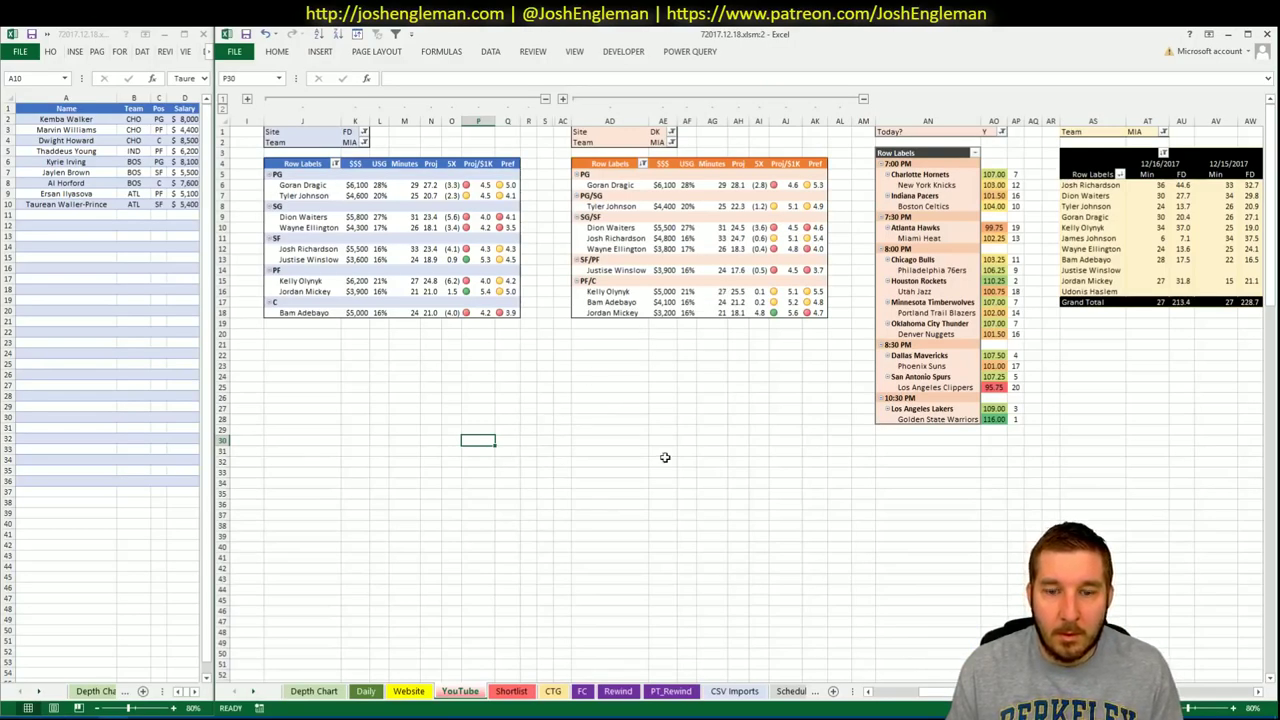
Load the copied Heat shooting rows into the CTG sheet and set the opponent to ATL
{"action": "left_click", "coordinate": [550, 692]}
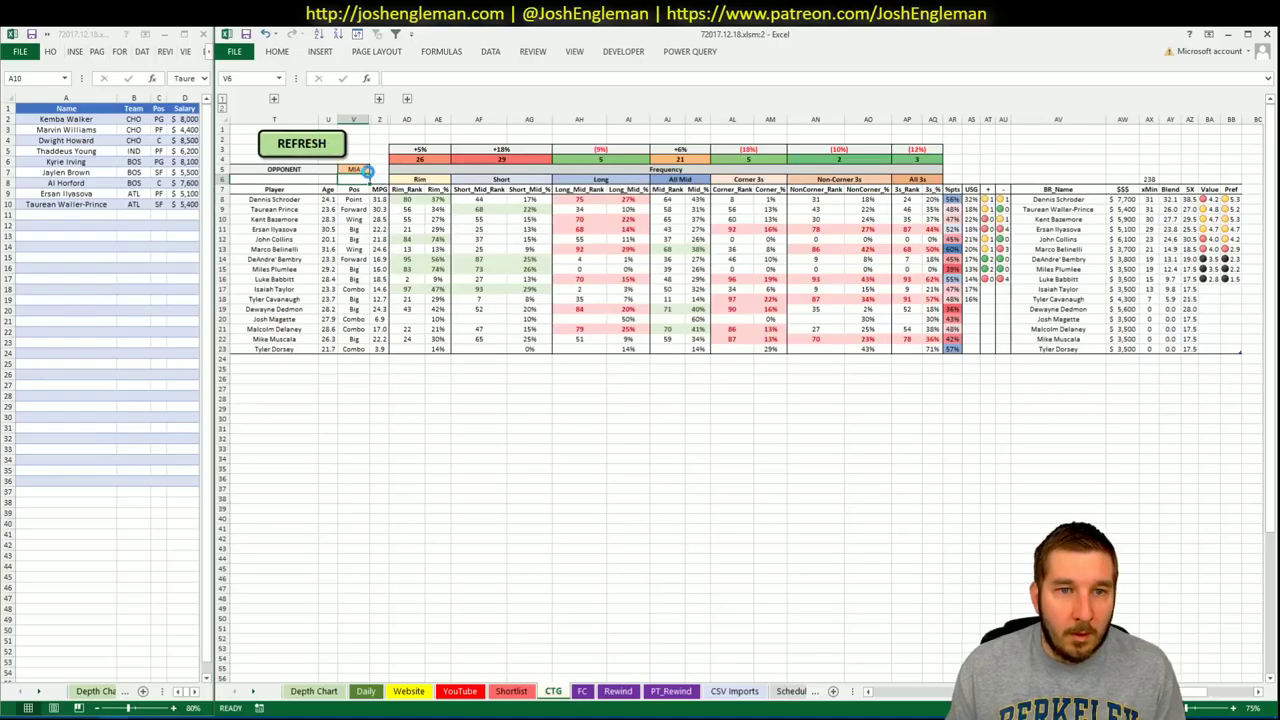
{"action": "left_click", "coordinate": [343, 170]}
{"action": "type", "text": "AT"}
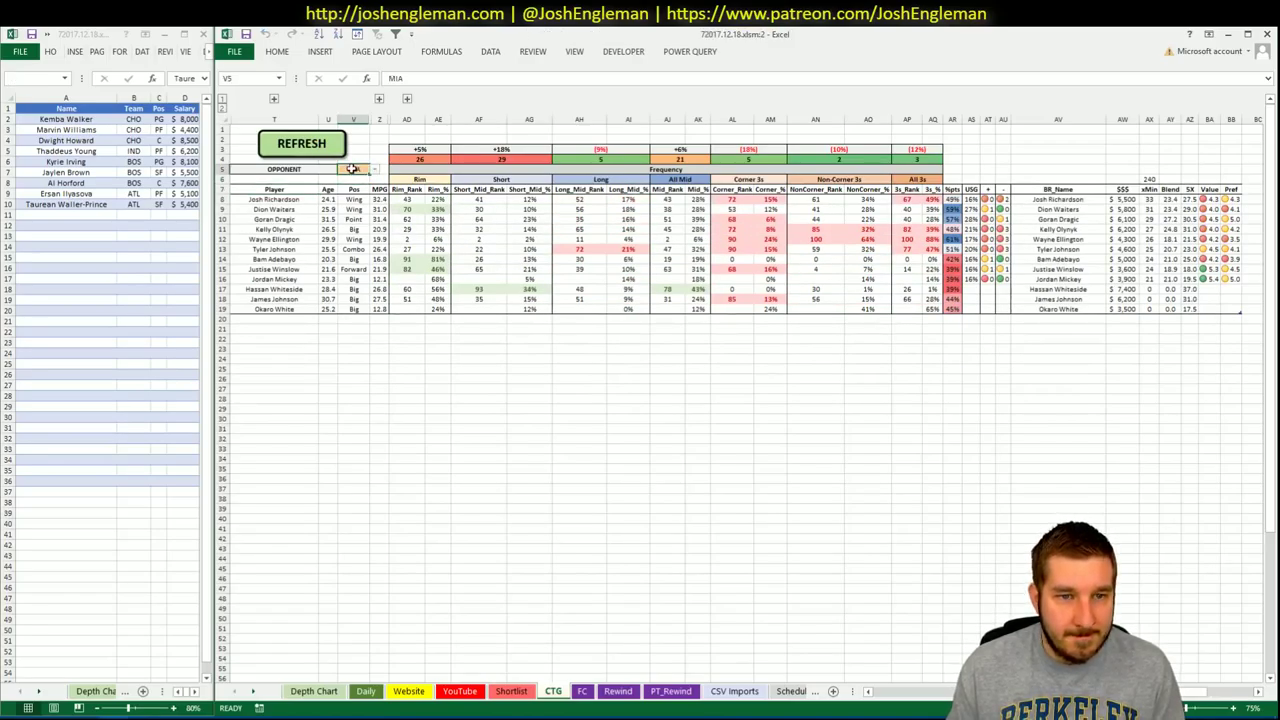
{"action": "key", "text": "Return"}
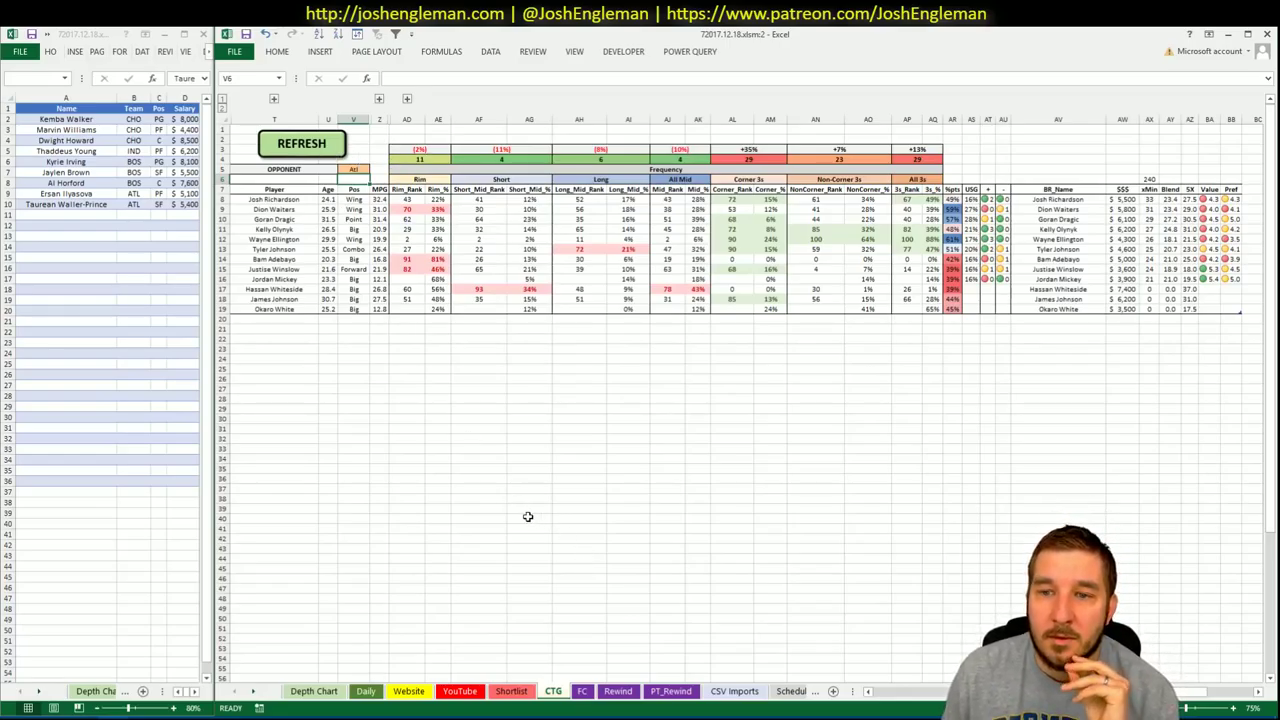
Look at the Daily sheet, and review Miami's recent game log and projections on the YouTube sheet
{"action": "left_click", "coordinate": [366, 691]}
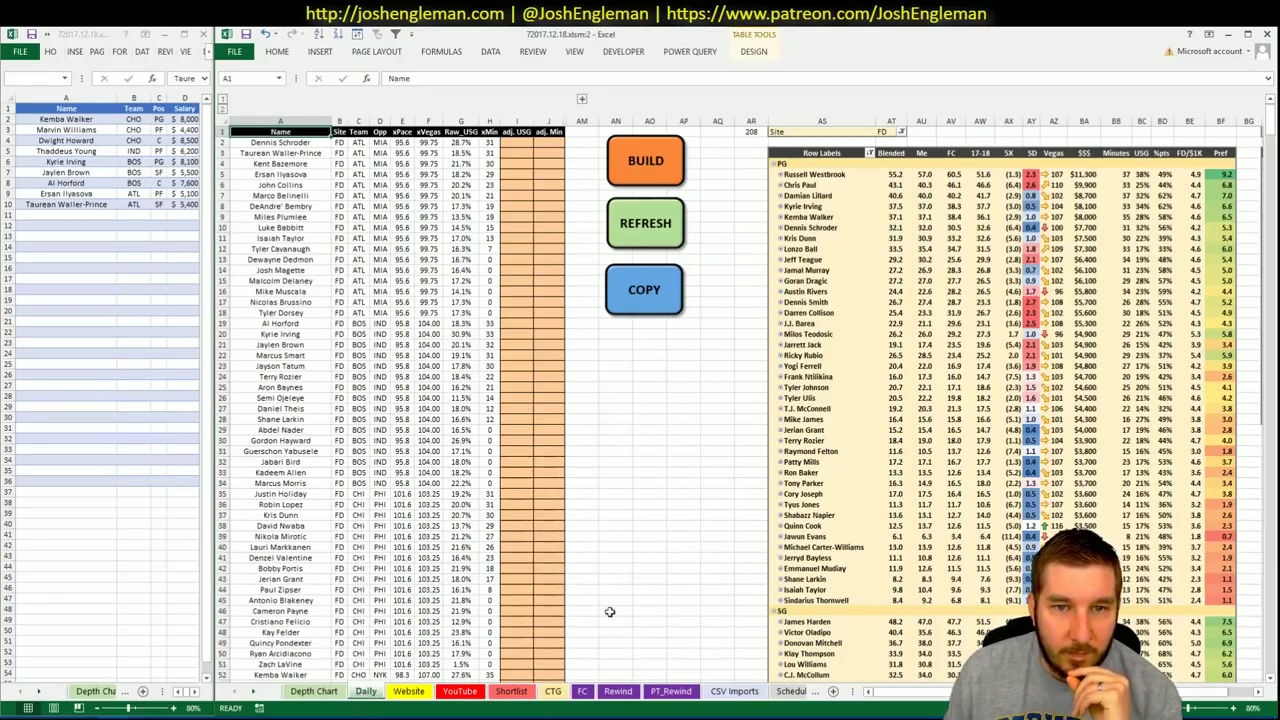
{"action": "left_click", "coordinate": [460, 691]}
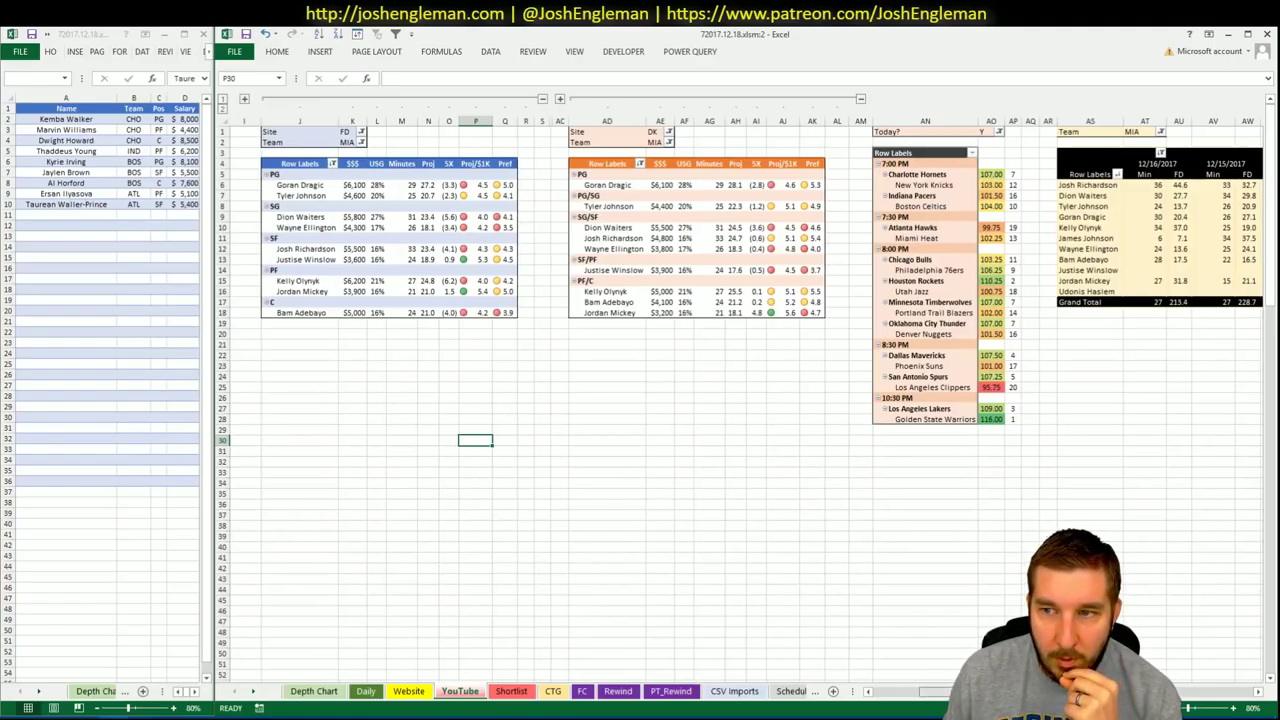
{"action": "left_click_drag", "start_coordinate": [1060, 694], "coordinate": [1212, 694]}
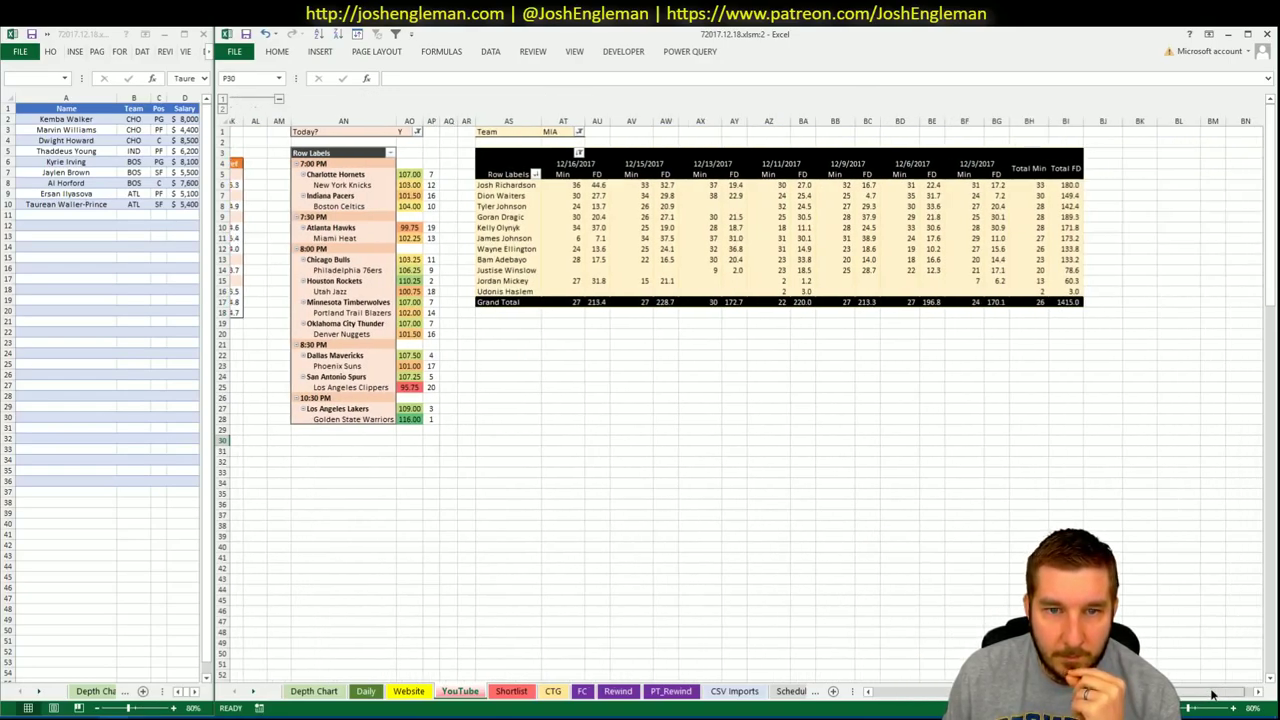
{"action": "left_click_drag", "start_coordinate": [1212, 694], "coordinate": [1058, 694]}
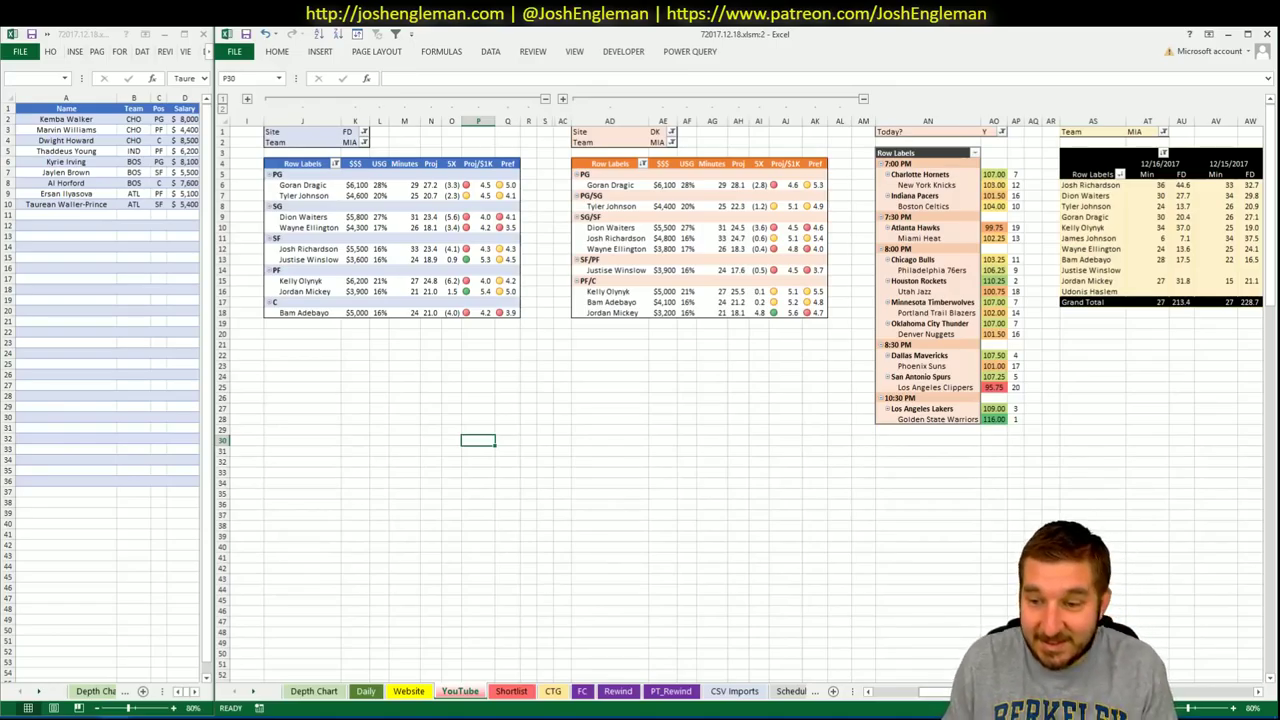
Add Josh Richardson to the shortlist in the first empty row below Taurean Waller-Prince
{"action": "scroll", "coordinate": [745, 400], "scroll_direction": "right", "scroll_amount": 8}
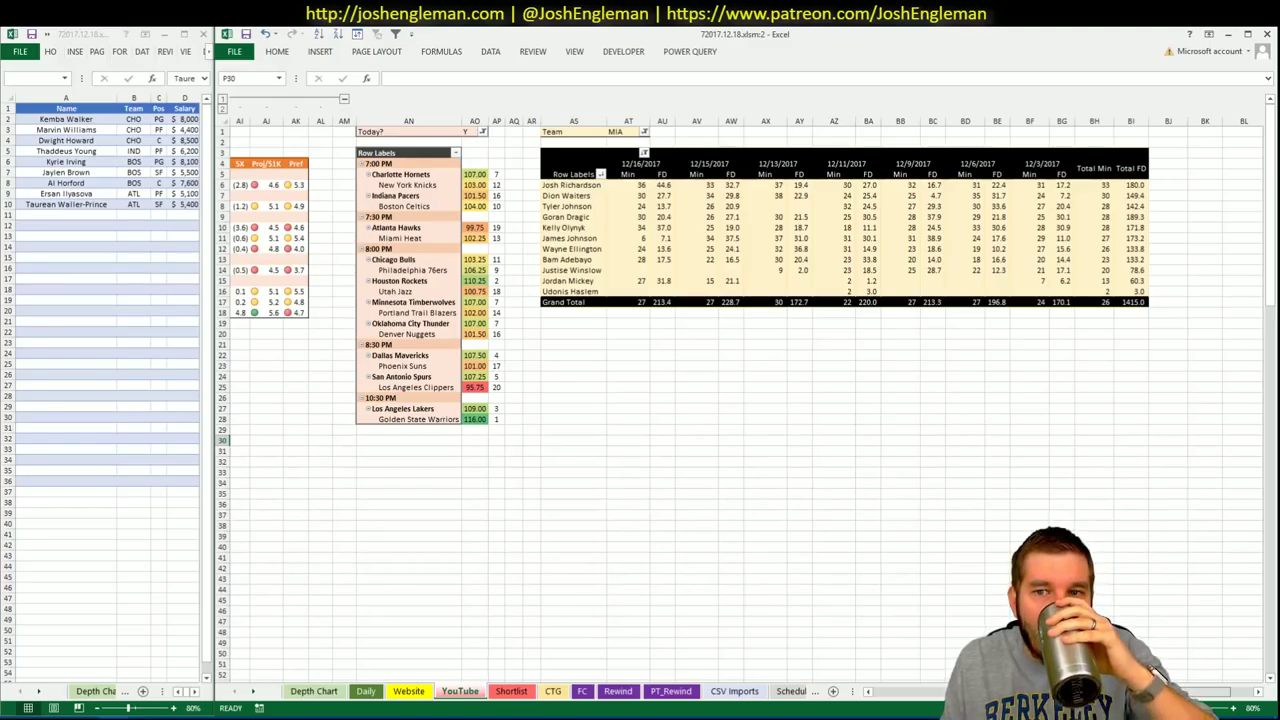
{"action": "scroll", "coordinate": [745, 400], "scroll_direction": "left", "scroll_amount": 8}
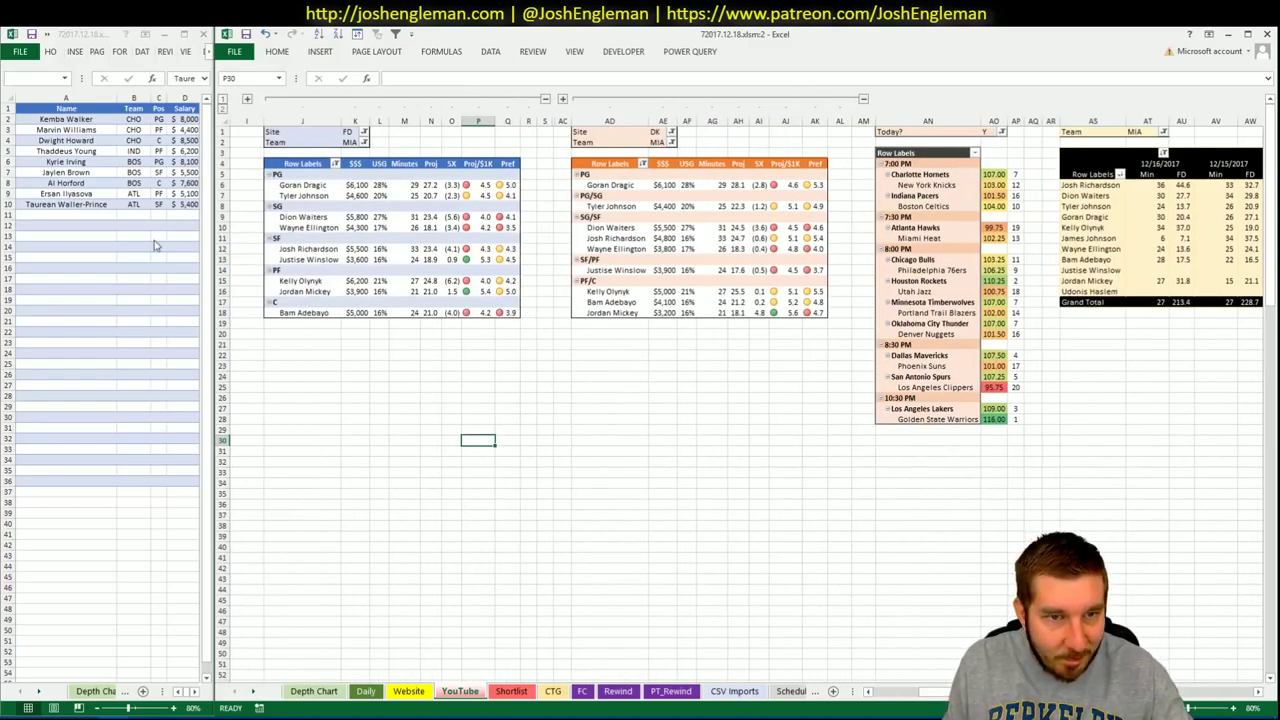
{"action": "left_click", "coordinate": [100, 205]}
{"action": "left_click", "coordinate": [103, 214]}
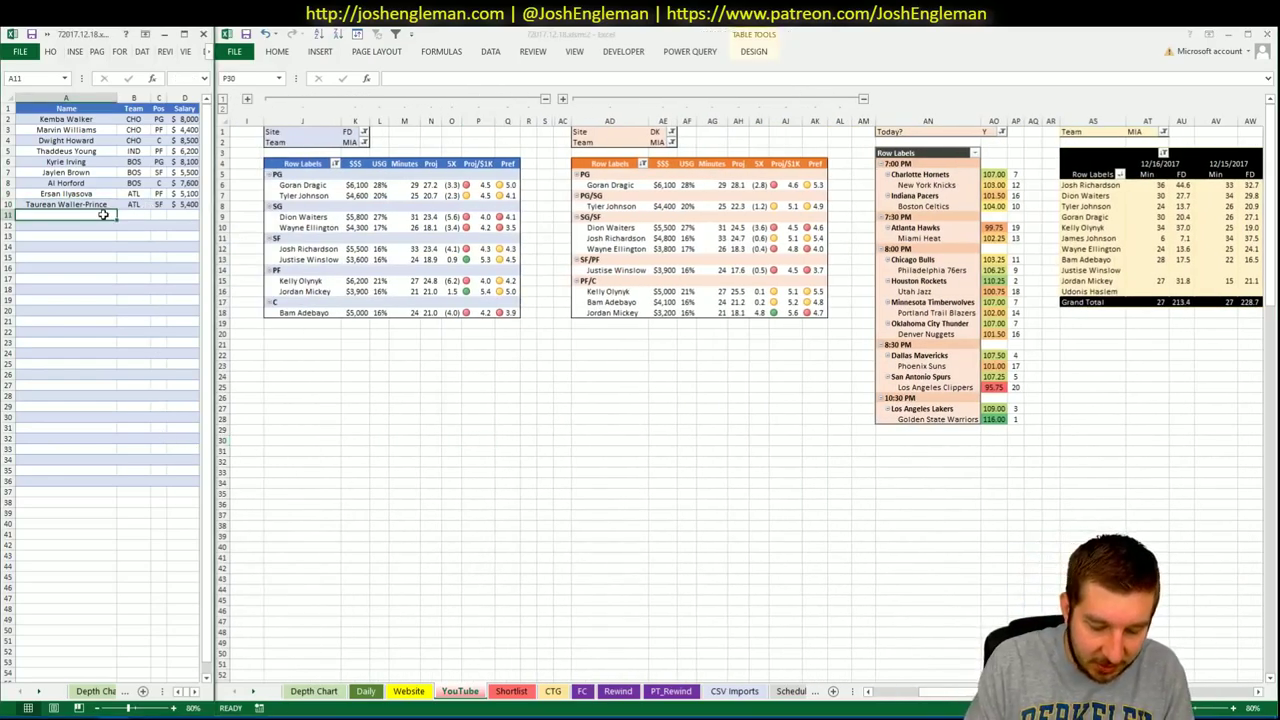
{"action": "type", "text": "Josh Richardson"}
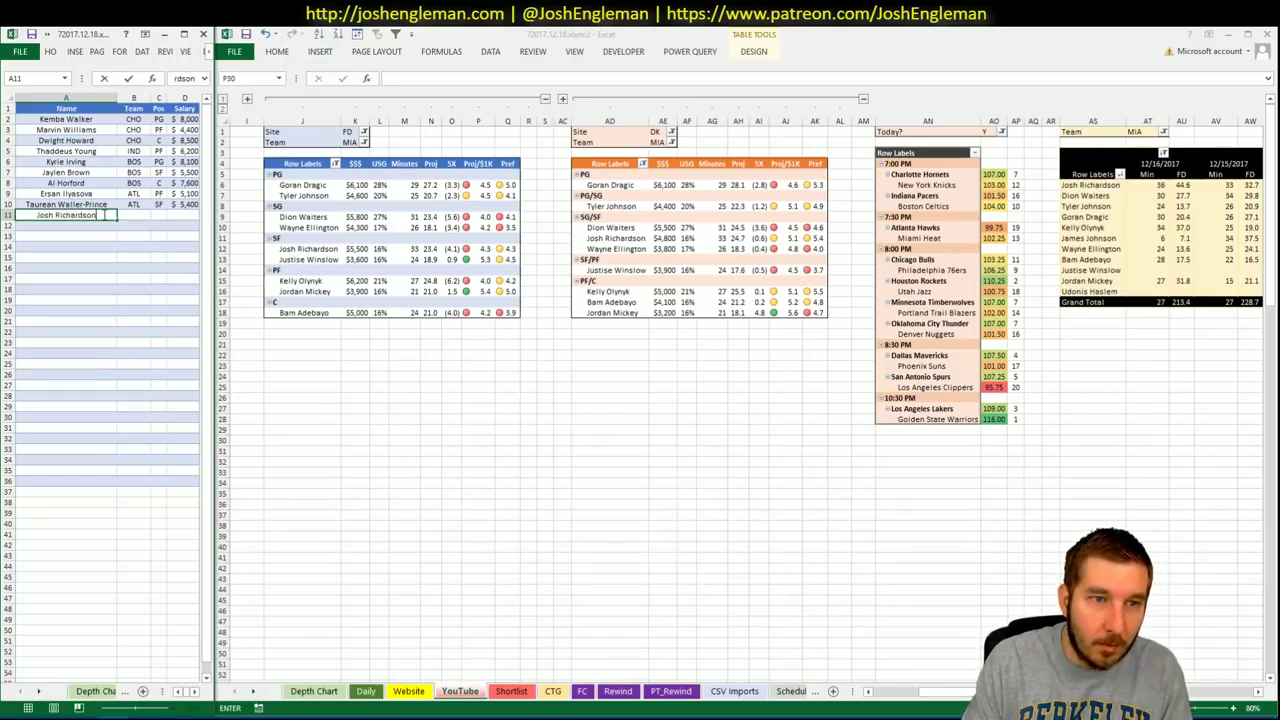
{"action": "key", "text": "Return"}
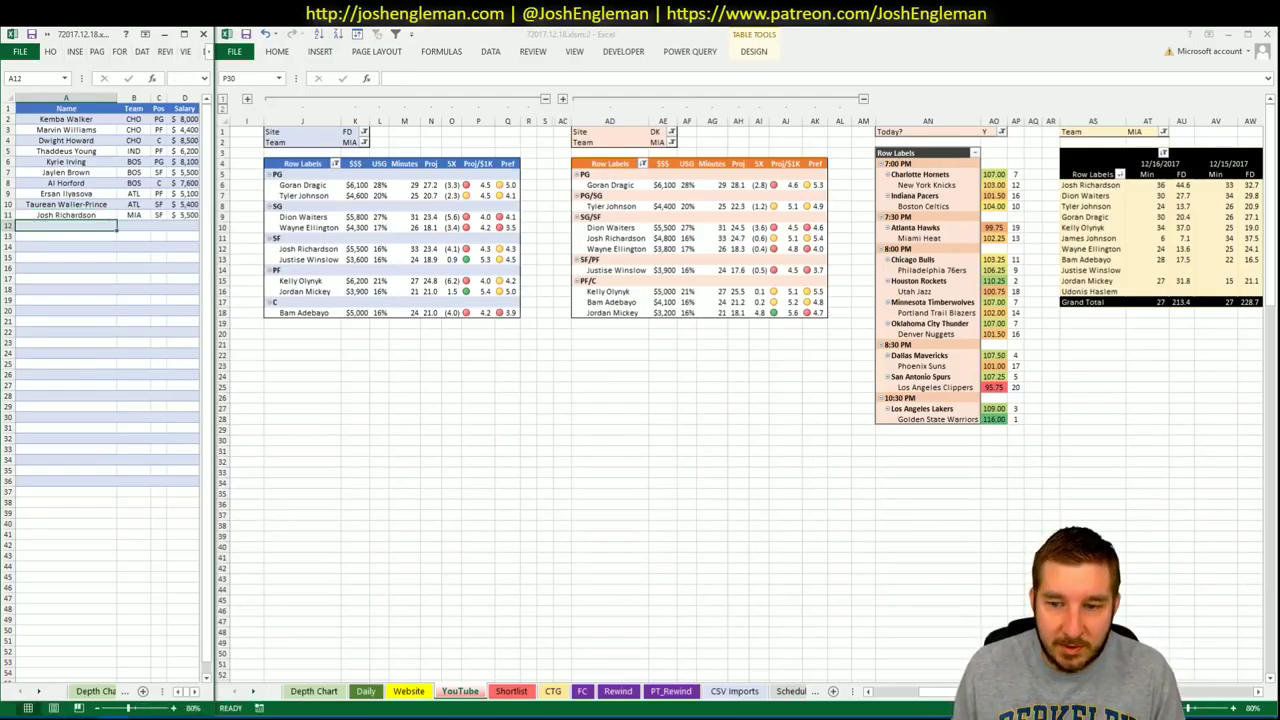
Compare the Miami players' minutes and FD points in the recent game log with their FanDuel and DraftKings projections
{"action": "key", "text": "ctrl+F6"}
{"action": "scroll", "coordinate": [640, 400], "scroll_direction": "right", "scroll_amount": 3}
{"action": "scroll", "coordinate": [745, 390], "scroll_direction": "right", "scroll_amount": 3}
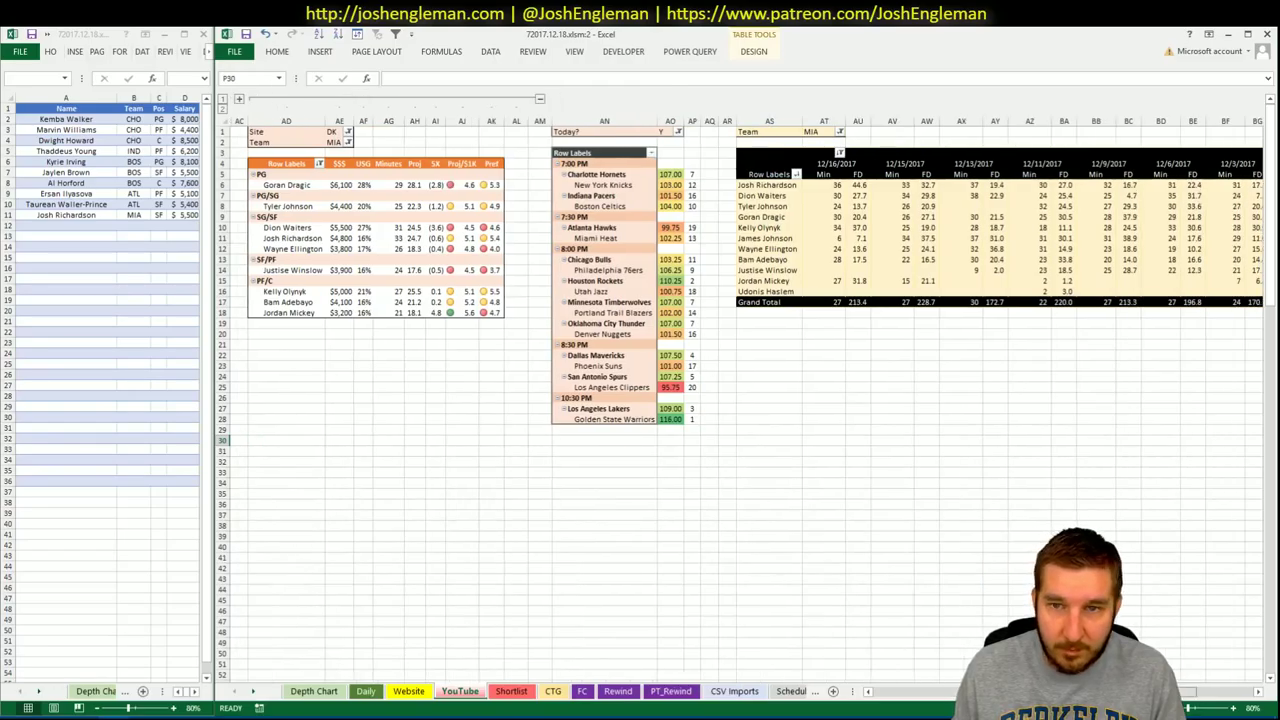
{"action": "scroll", "coordinate": [745, 390], "scroll_direction": "right", "scroll_amount": 3}
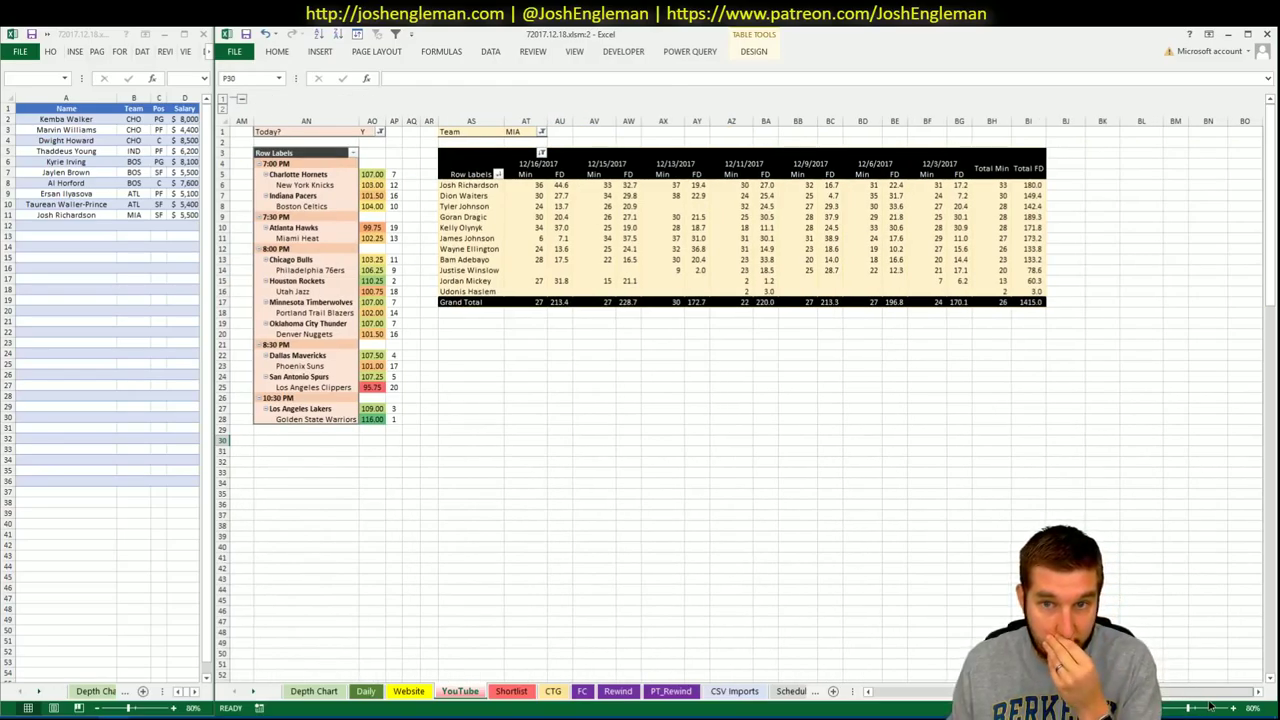
{"action": "scroll", "coordinate": [957, 657], "scroll_direction": "left", "scroll_amount": 9}
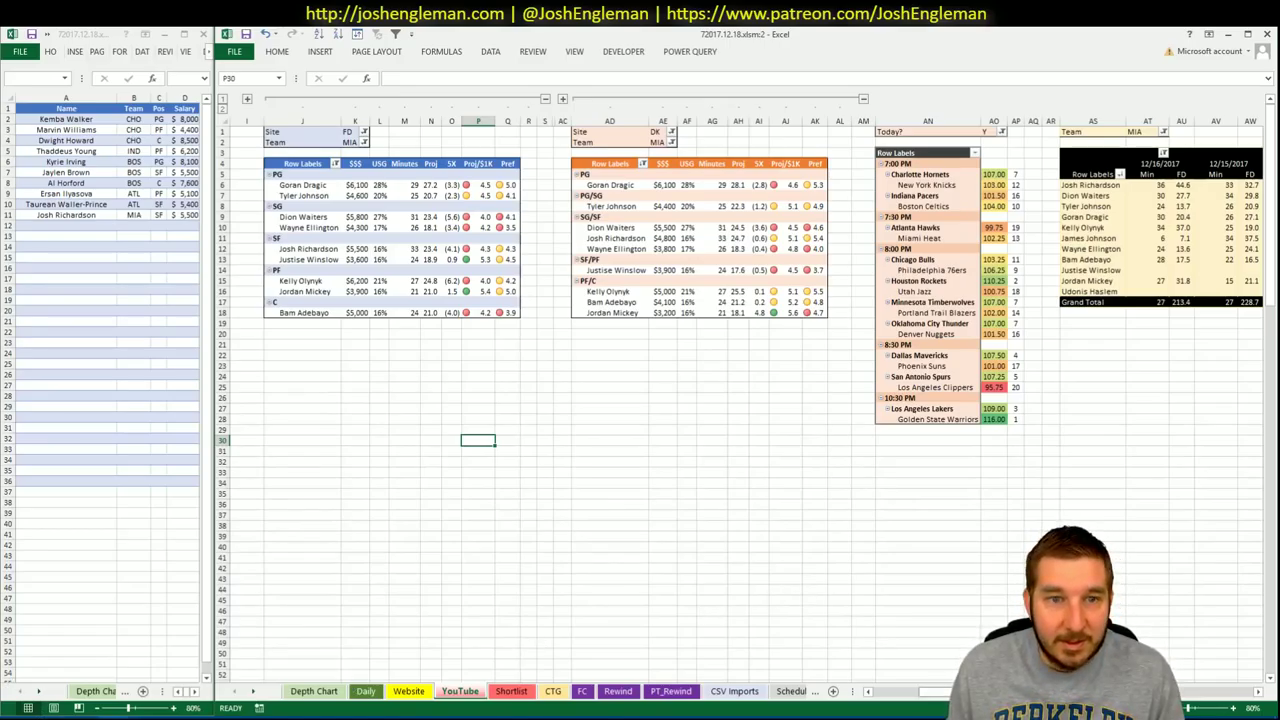
{"action": "scroll", "coordinate": [740, 400], "scroll_direction": "right", "scroll_amount": 8}
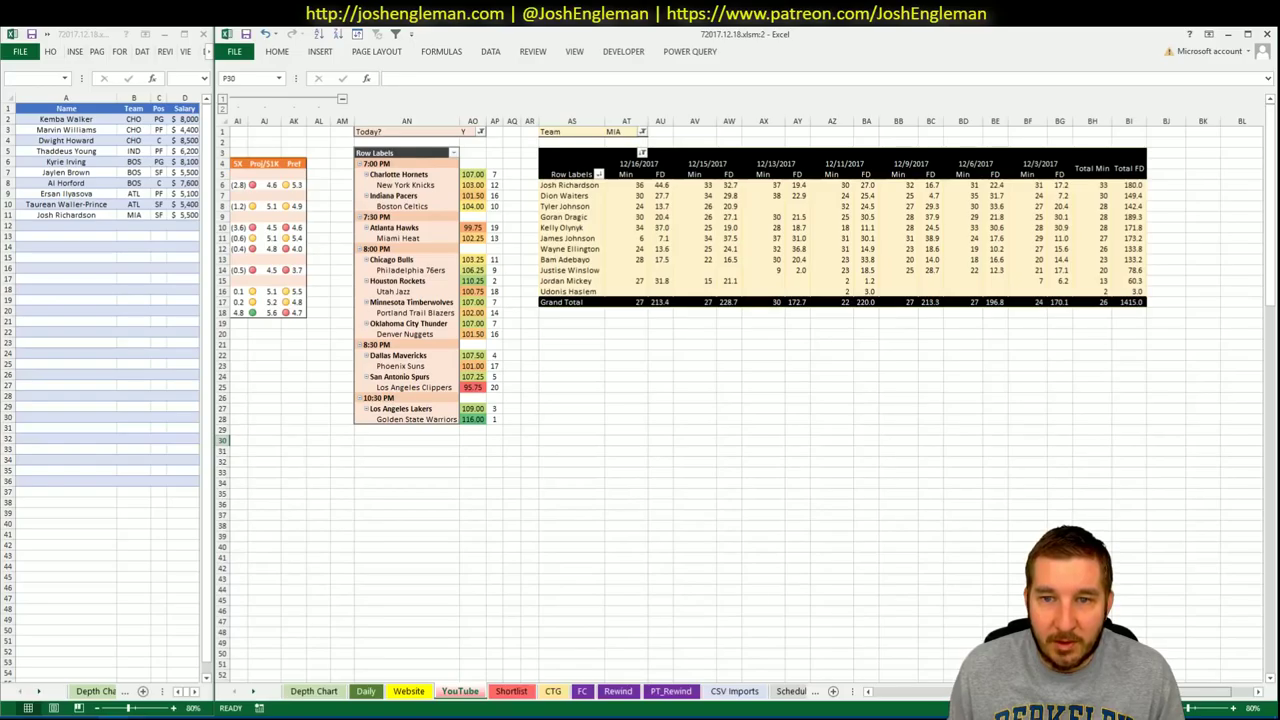
{"action": "scroll", "coordinate": [740, 400], "scroll_direction": "left", "scroll_amount": 1}
{"action": "left_click_drag", "start_coordinate": [1200, 691], "coordinate": [950, 688]}
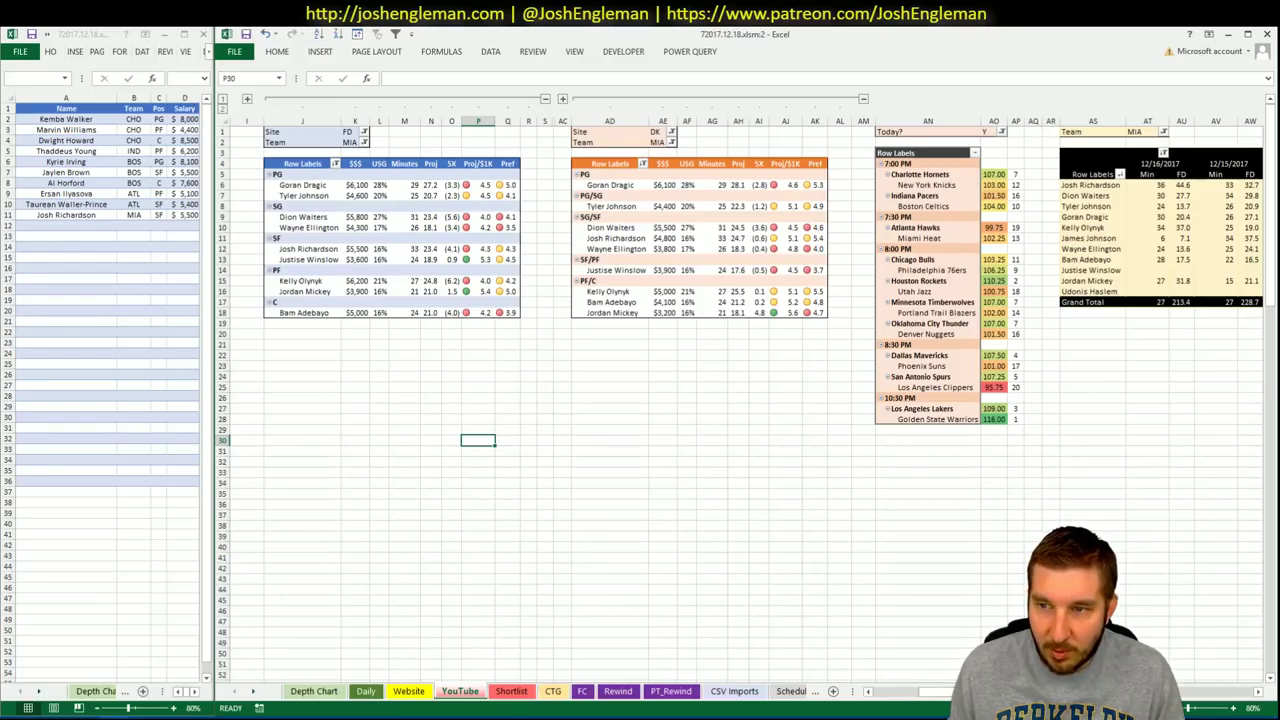
{"action": "left_click_drag", "start_coordinate": [935, 691], "coordinate": [897, 691]}
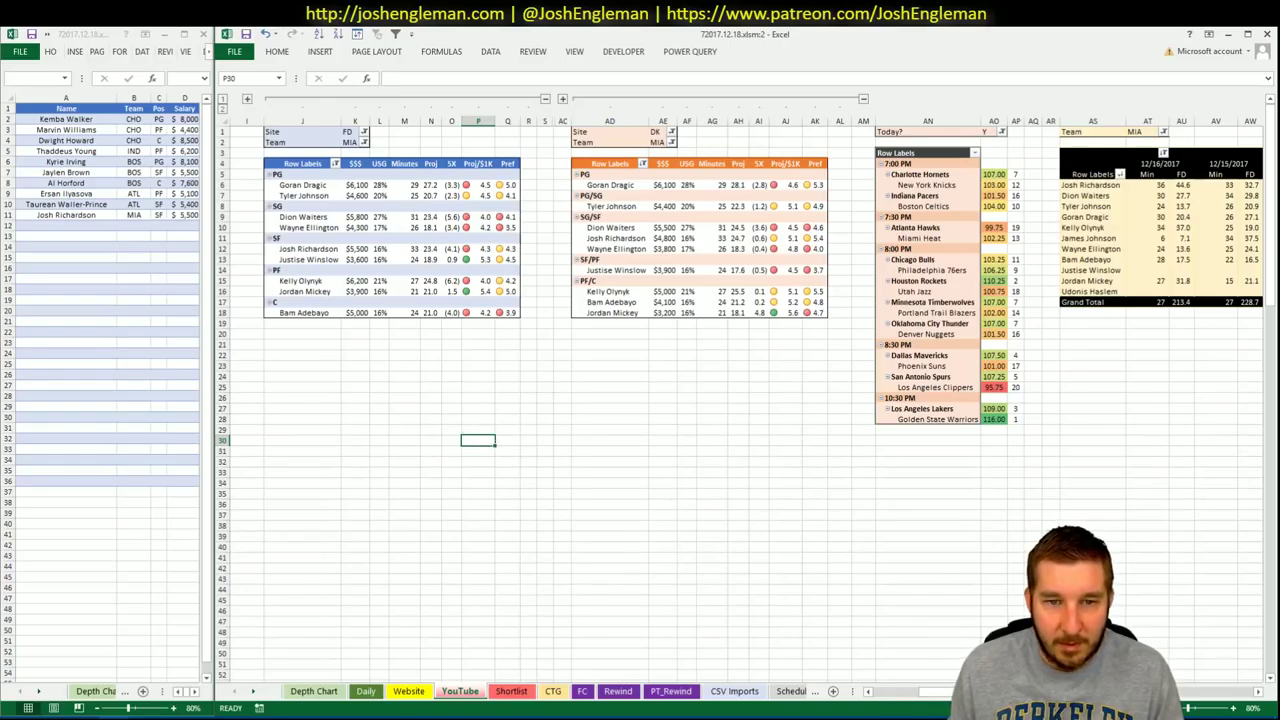
{"action": "scroll", "coordinate": [745, 387], "scroll_direction": "right", "scroll_amount": 6}
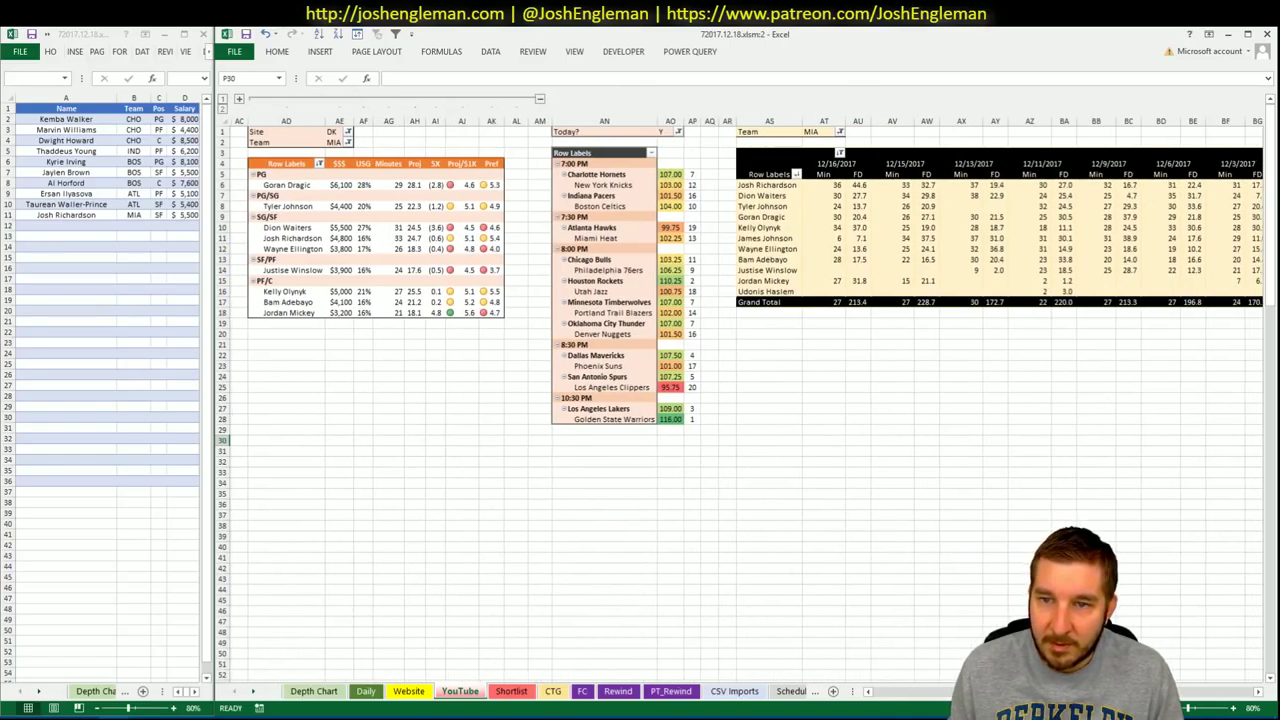
{"action": "scroll", "coordinate": [745, 387], "scroll_direction": "left", "scroll_amount": 6}
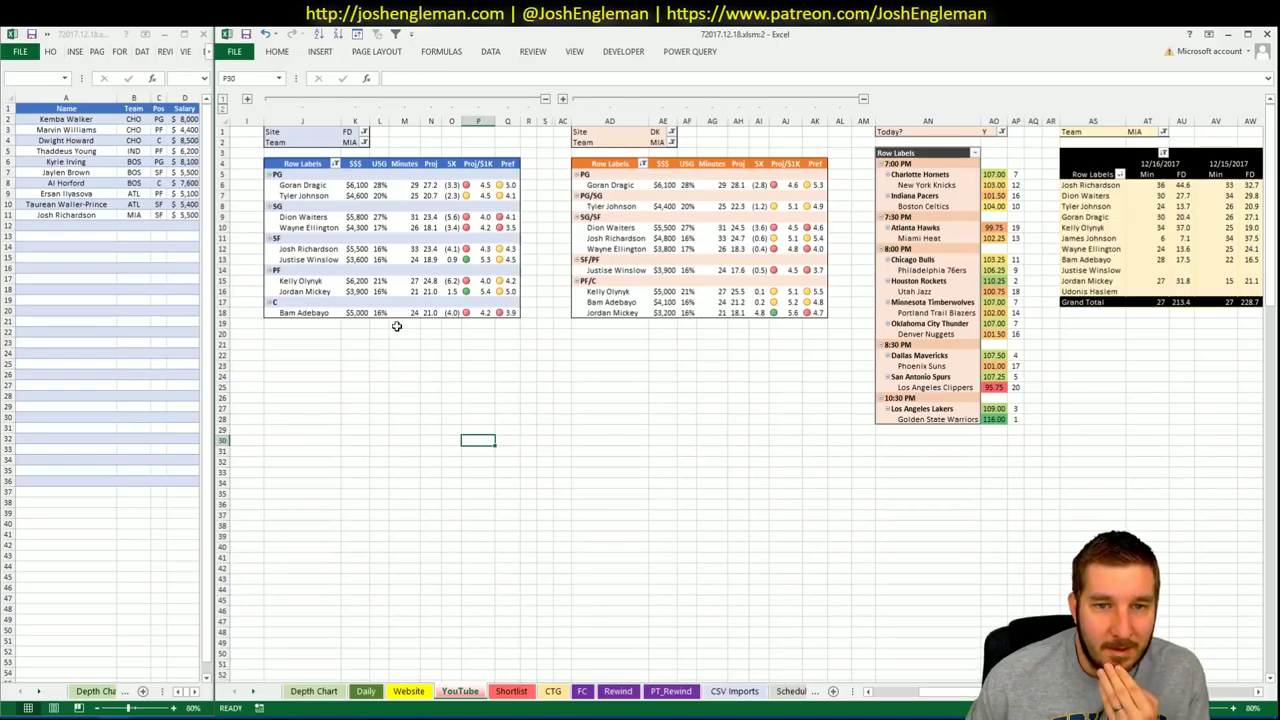
{"action": "left_click", "coordinate": [58, 226]}
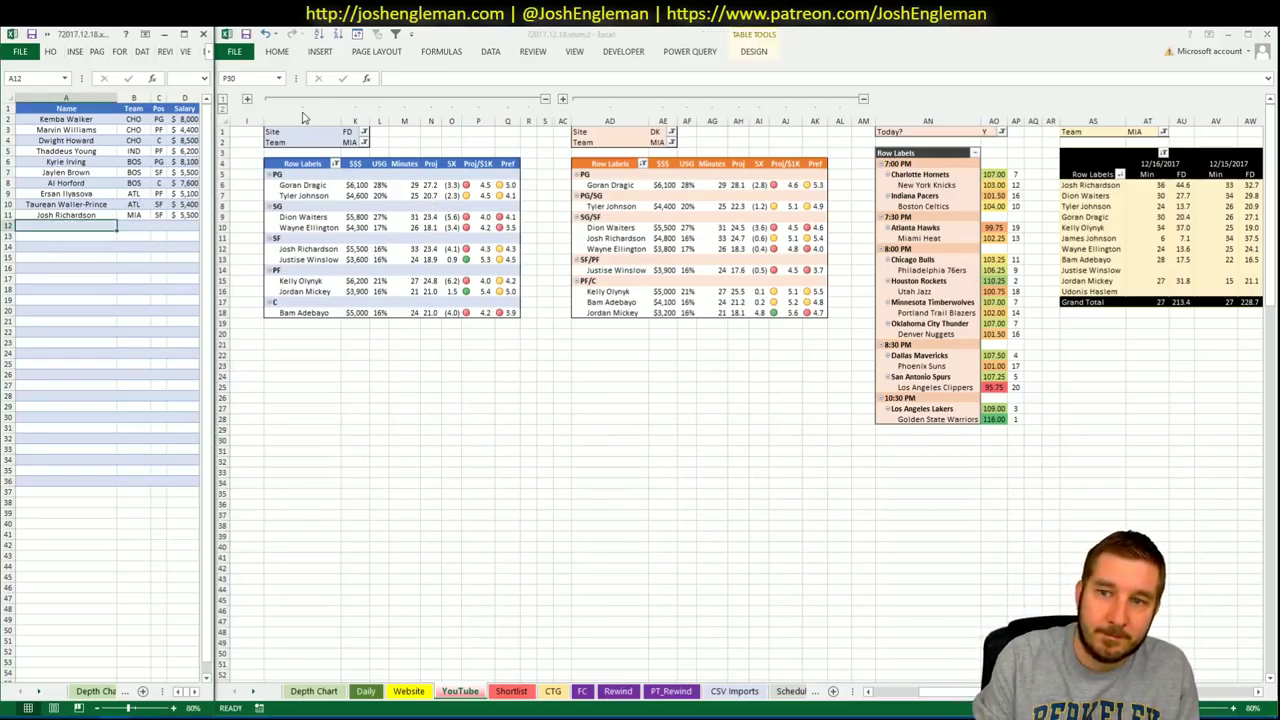
{"action": "type", "text": "CHI"}
{"action": "key", "text": "Tab"}
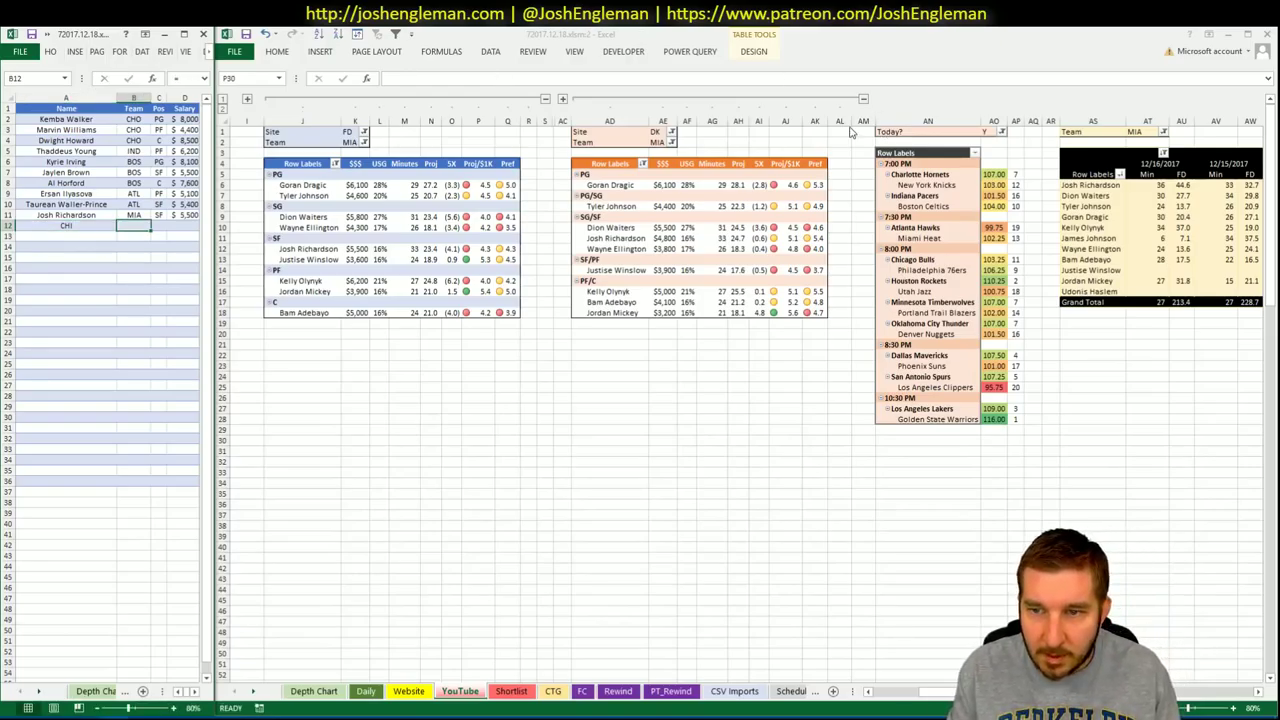
{"action": "left_click", "coordinate": [688, 140]}
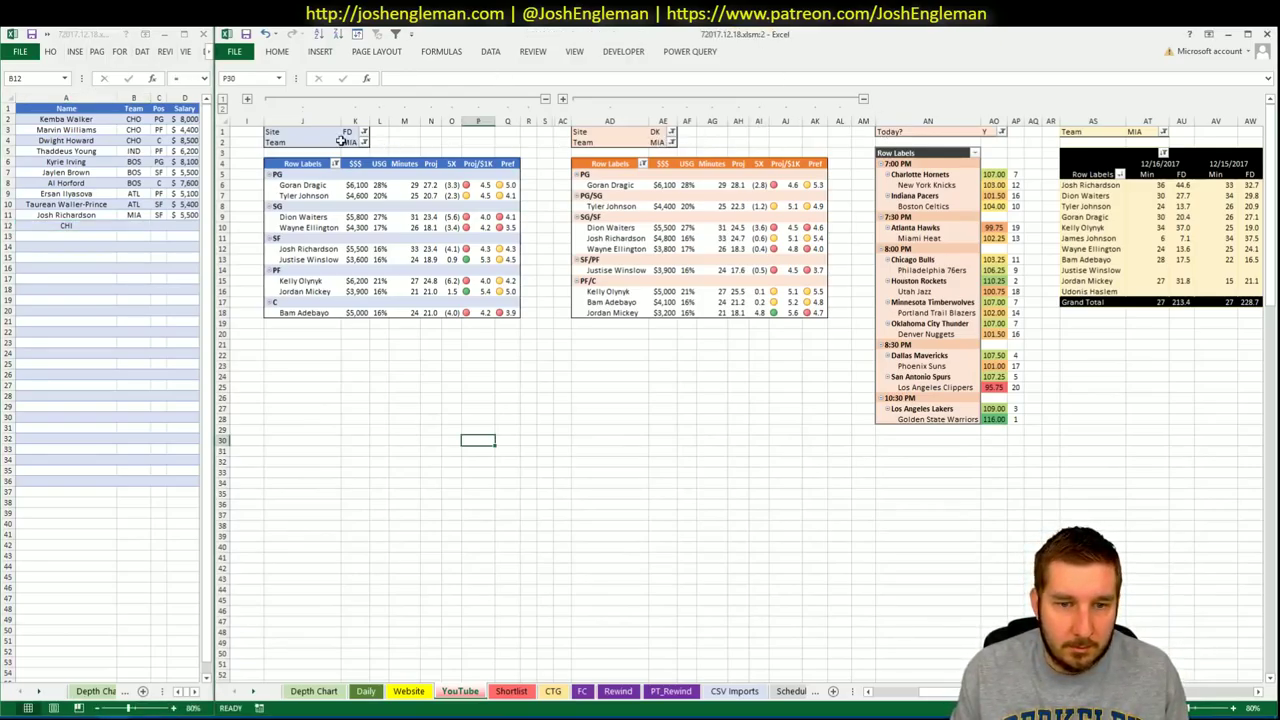
{"action": "key", "text": "ctrl+z"}
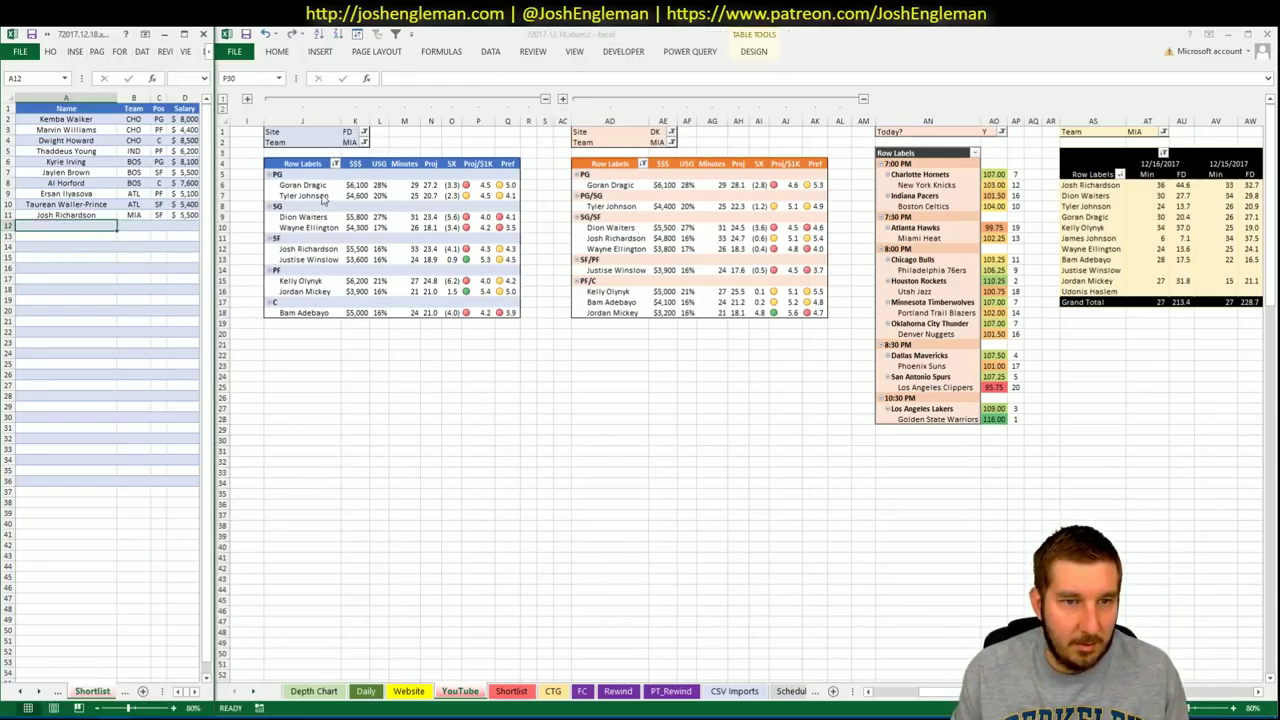
Set the Team filter of both the FD and DK projection tables on the YouTube sheet to CHI
{"action": "left_click", "coordinate": [350, 141]}
{"action": "type", "text": "CHI"}
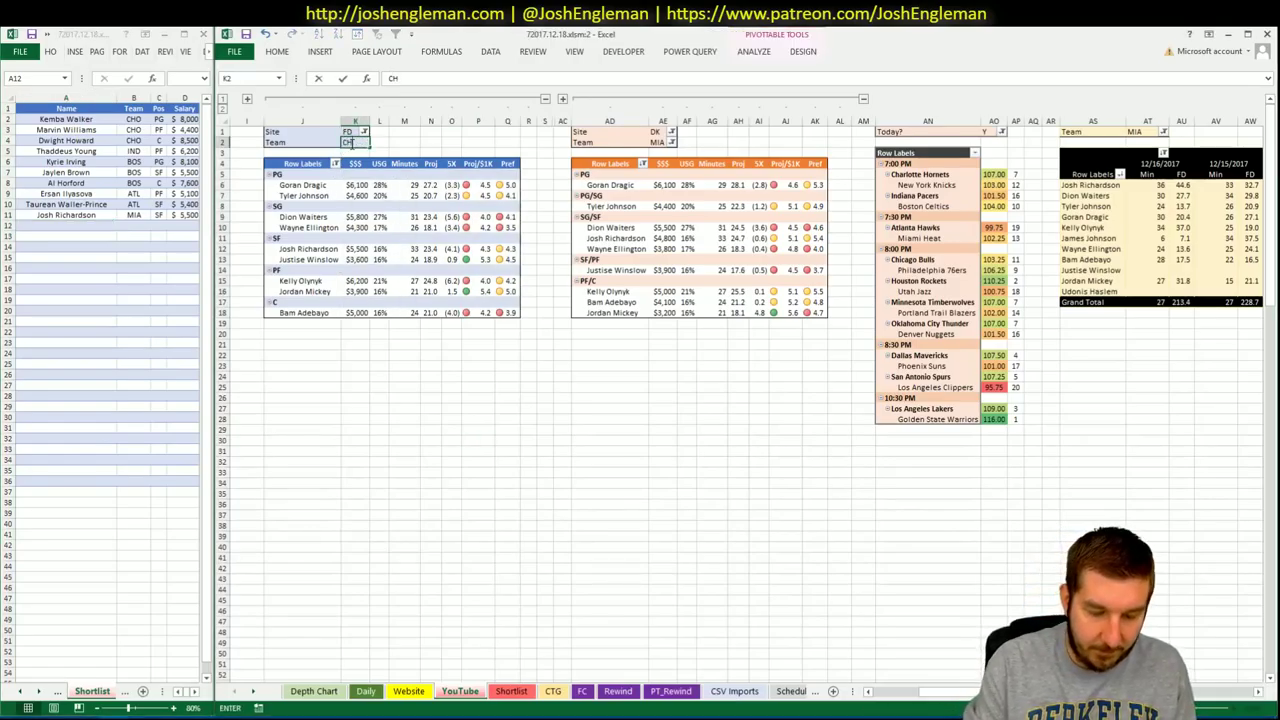
{"action": "key", "text": "Return"}
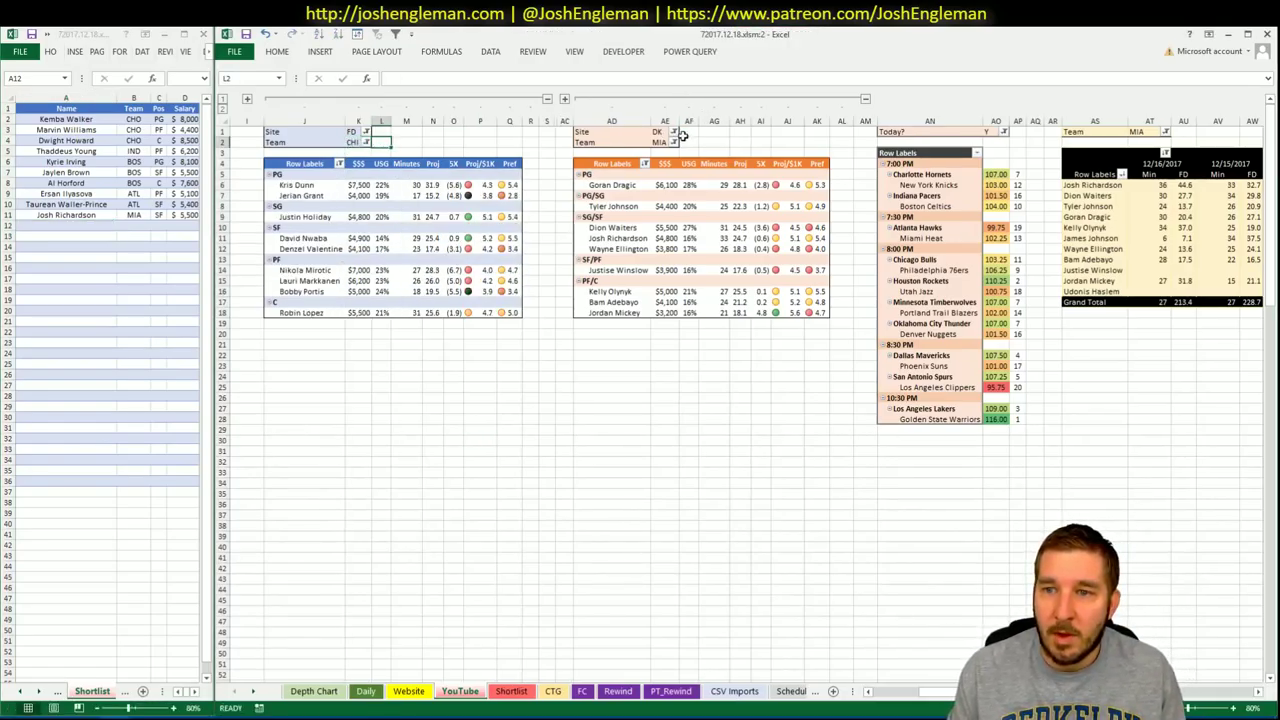
{"action": "left_click", "coordinate": [664, 143]}
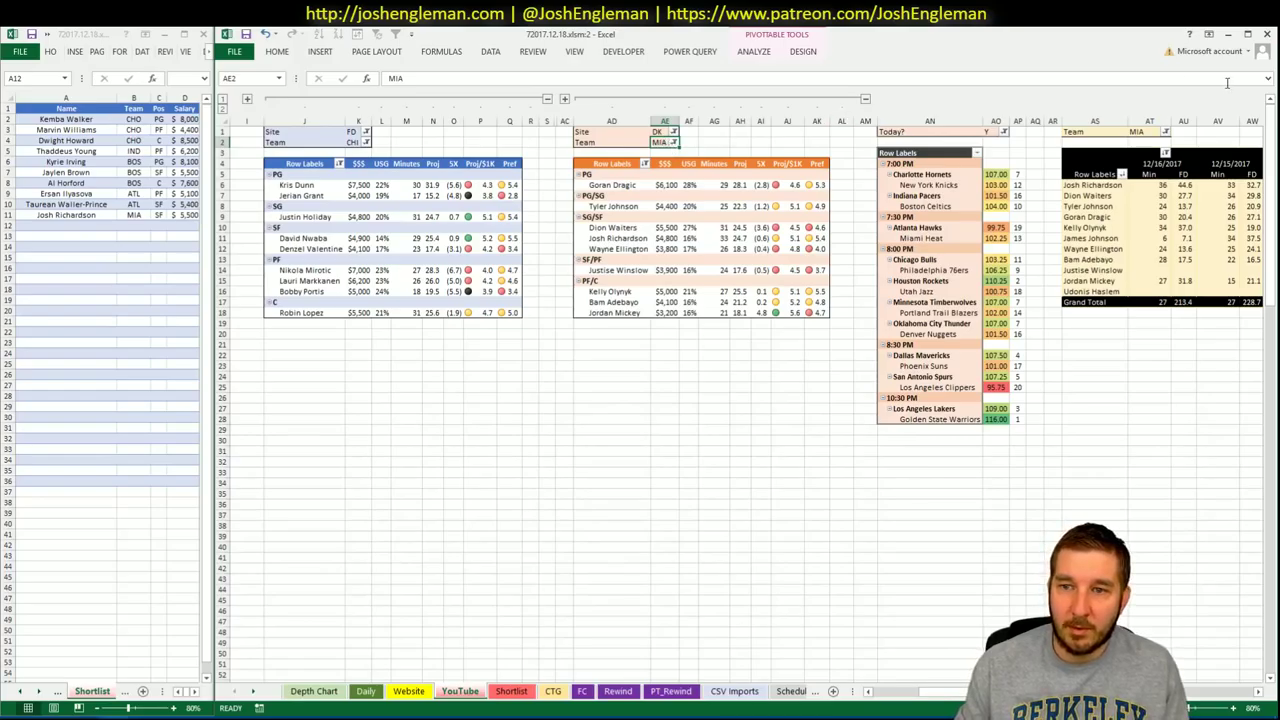
{"action": "type", "text": "CHI"}
{"action": "key", "text": "Return"}
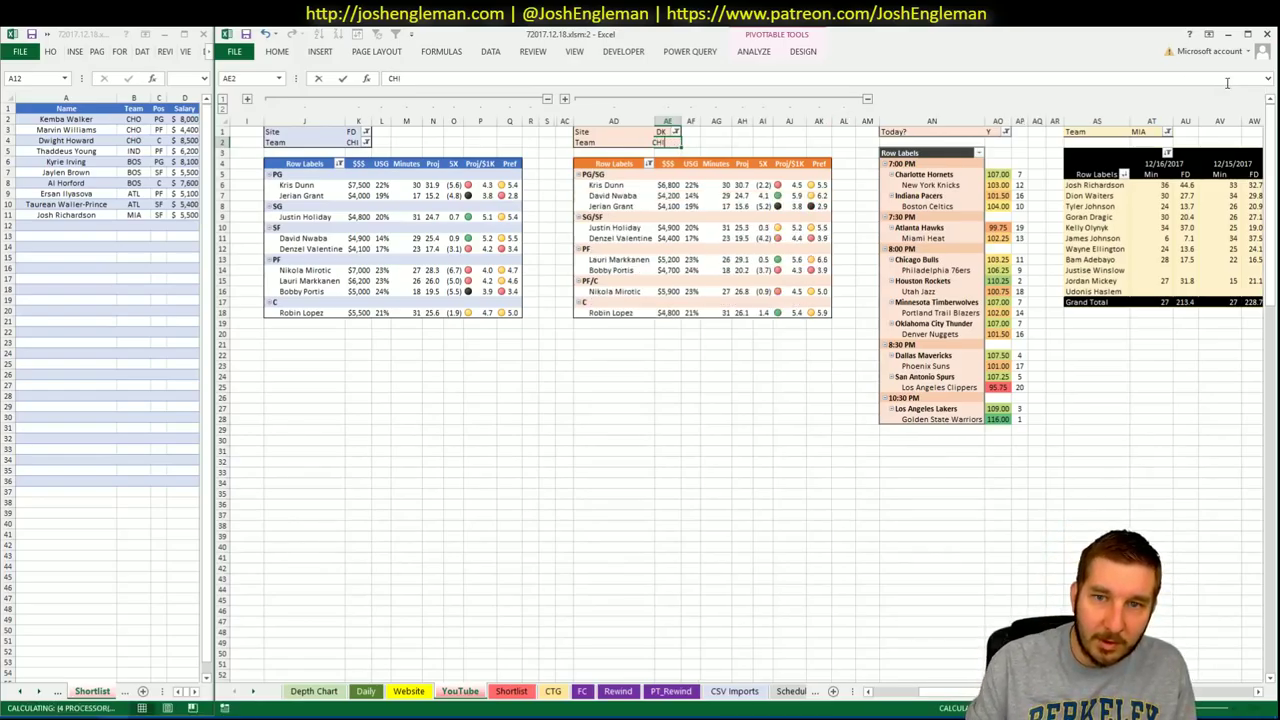
Set the Team filter of the recent game log table to CHI
{"action": "left_click", "coordinate": [1148, 132]}
{"action": "type", "text": "C"}
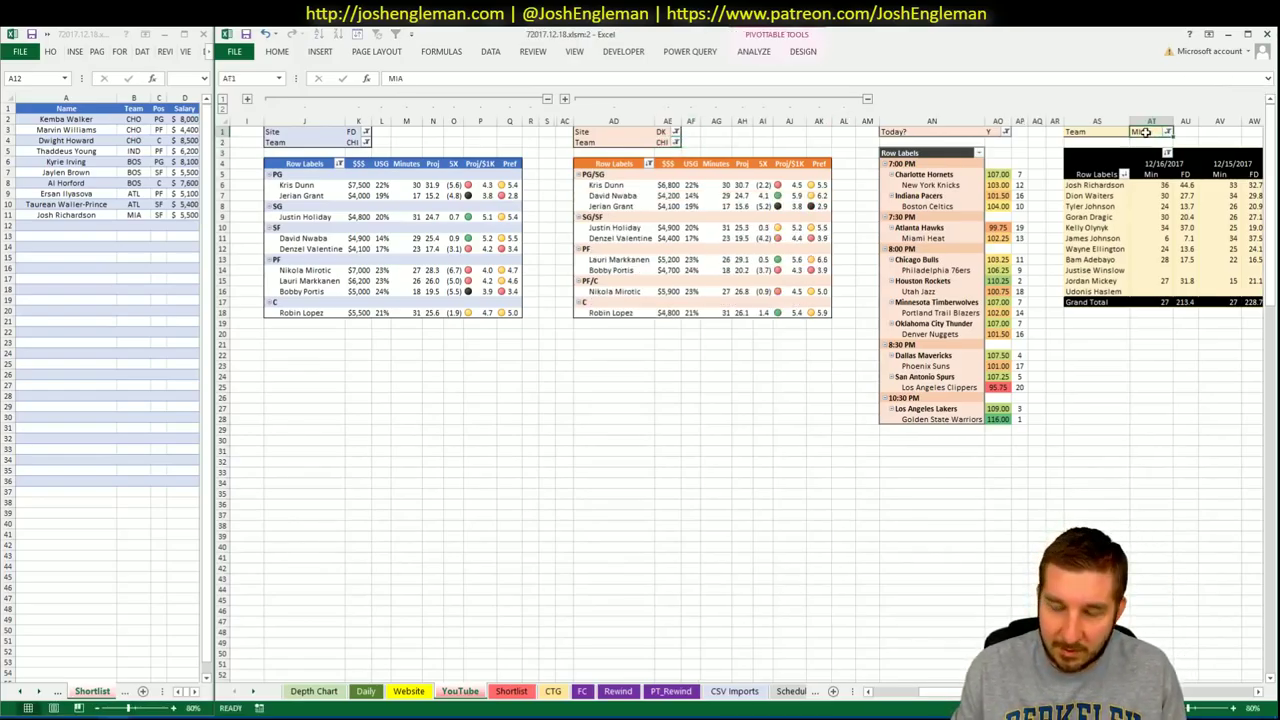
{"action": "type", "text": "HI"}
{"action": "key", "text": "Return"}
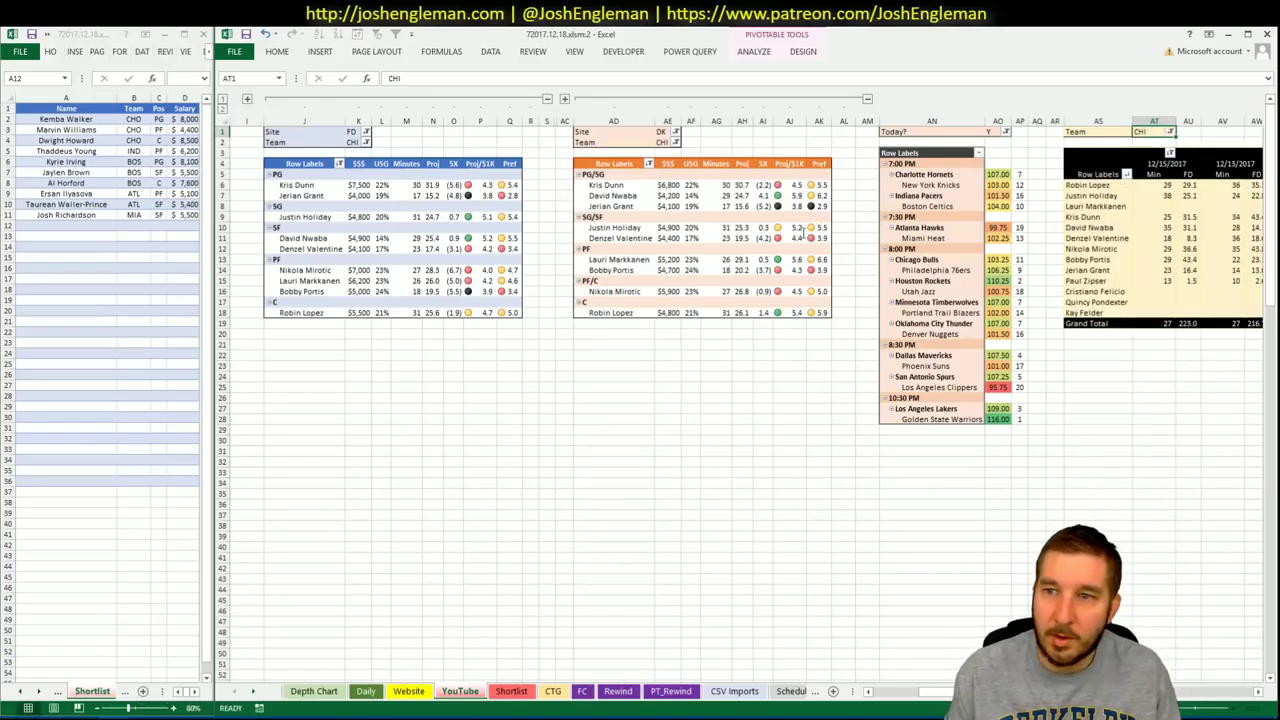
{"action": "left_click", "coordinate": [566, 441]}
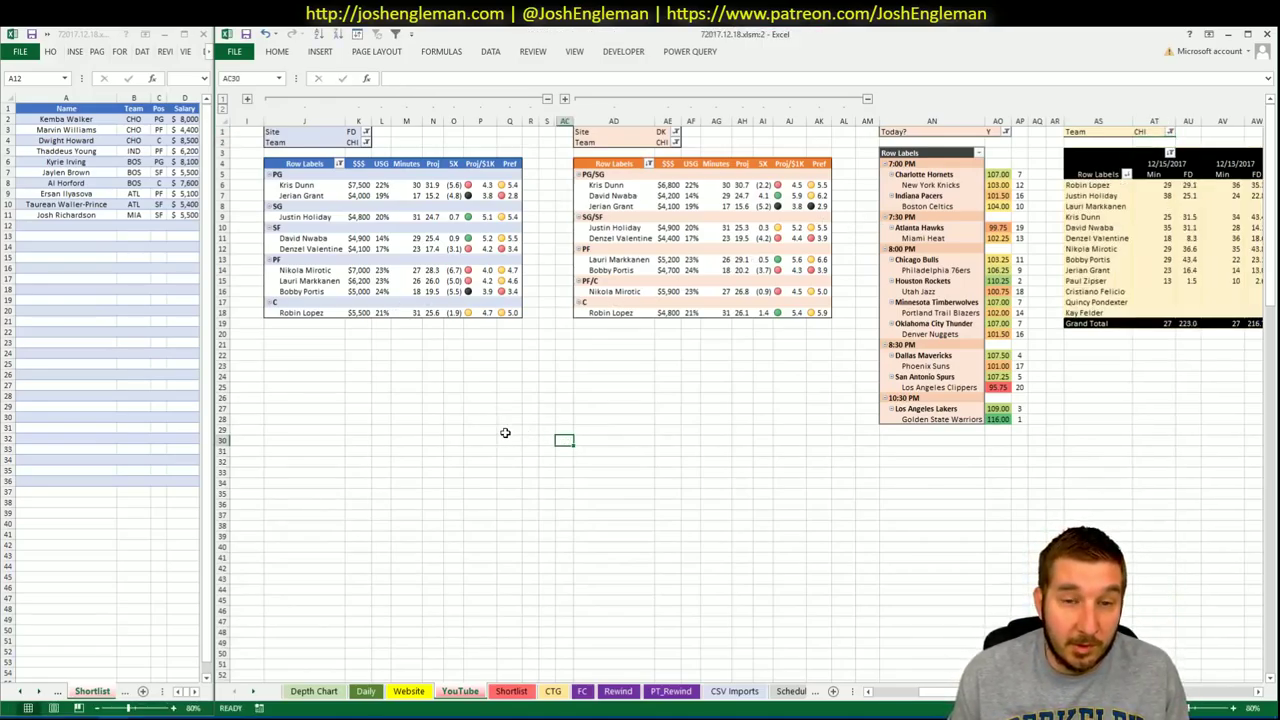
Examine the Chicago players' FD and DK salaries and projections, and their minutes and points in the recent game log
{"action": "left_click", "coordinate": [298, 430]}
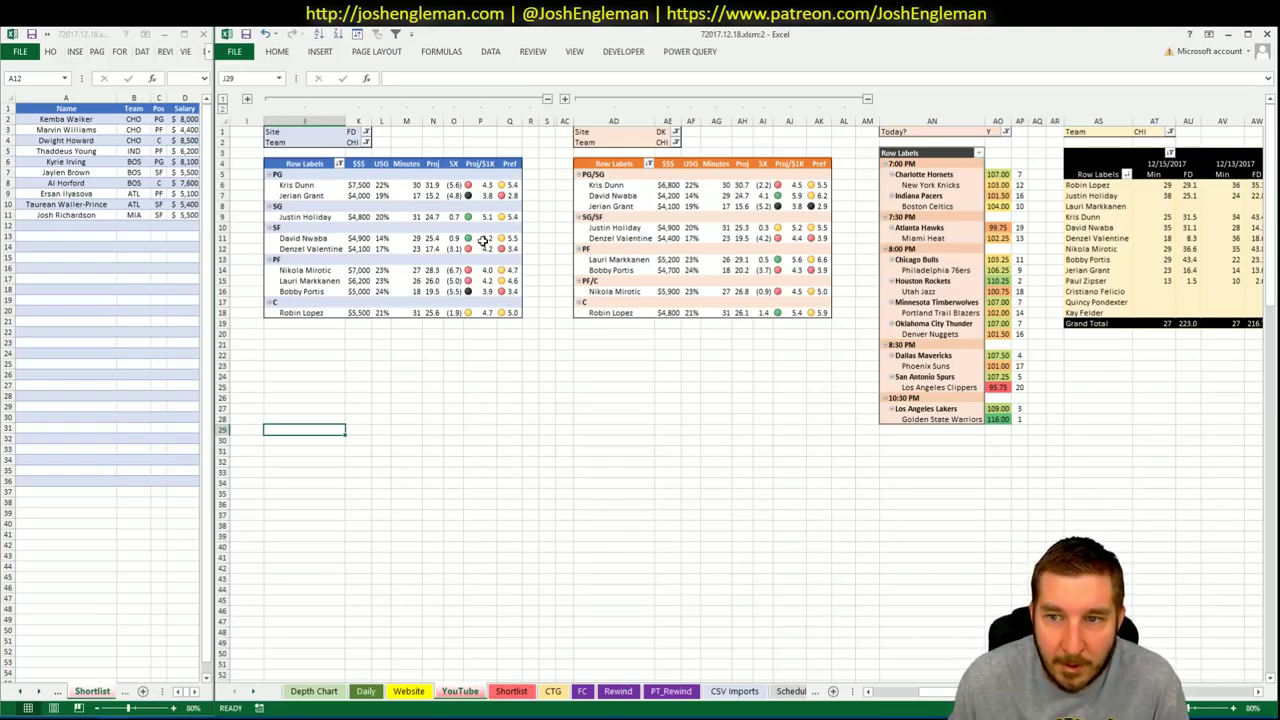
{"action": "mouse_move", "coordinate": [484, 241]}
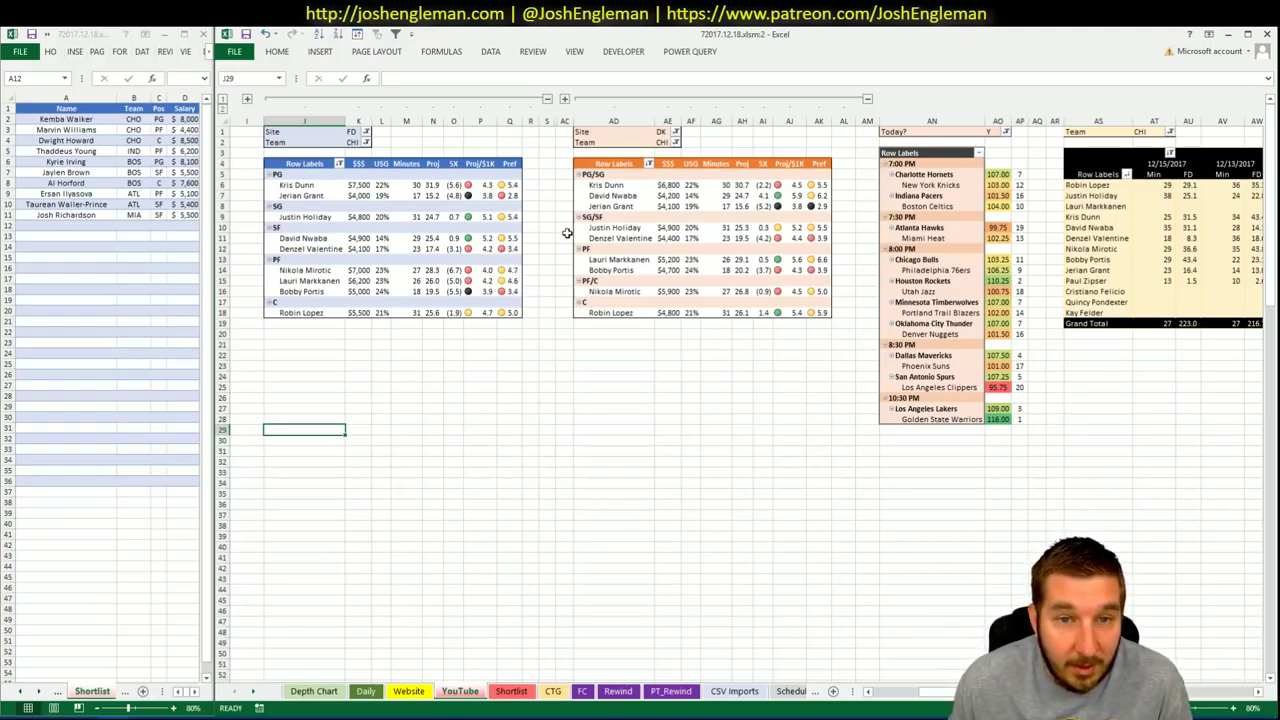
{"action": "left_click", "coordinate": [537, 241]}
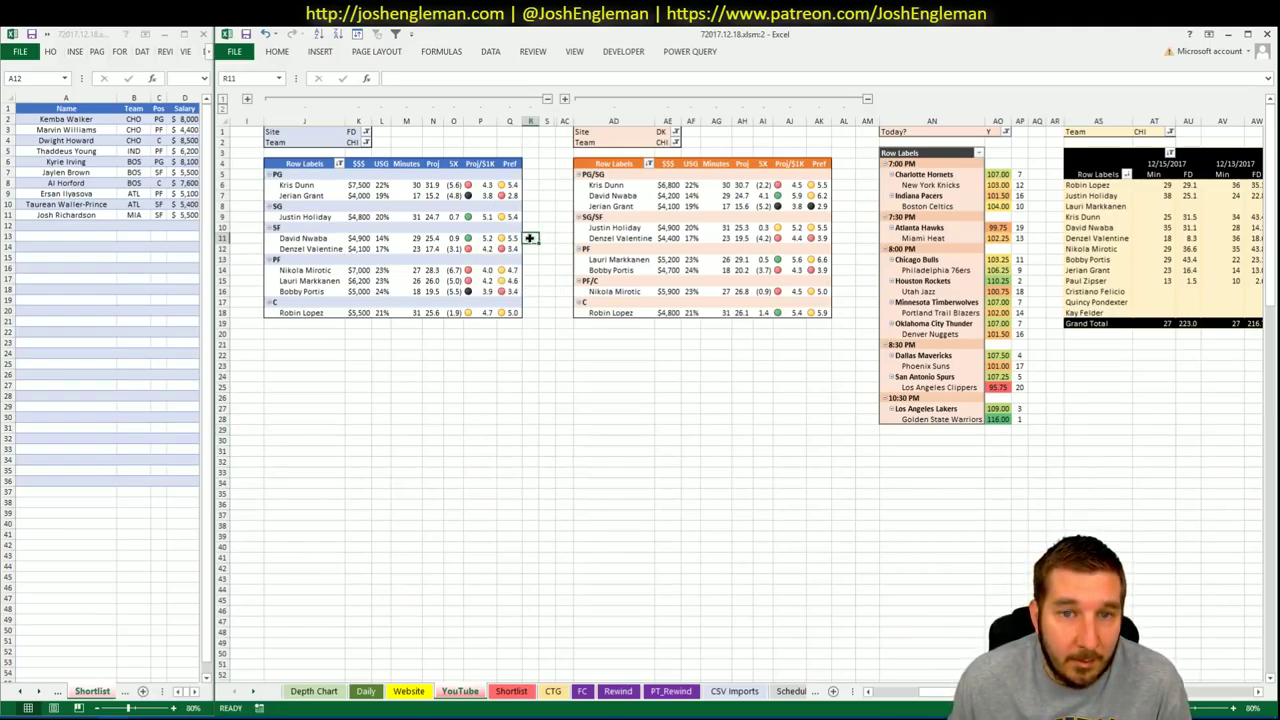
{"action": "left_click_drag", "start_coordinate": [530, 238], "coordinate": [560, 309]}
{"action": "left_click", "coordinate": [560, 310]}
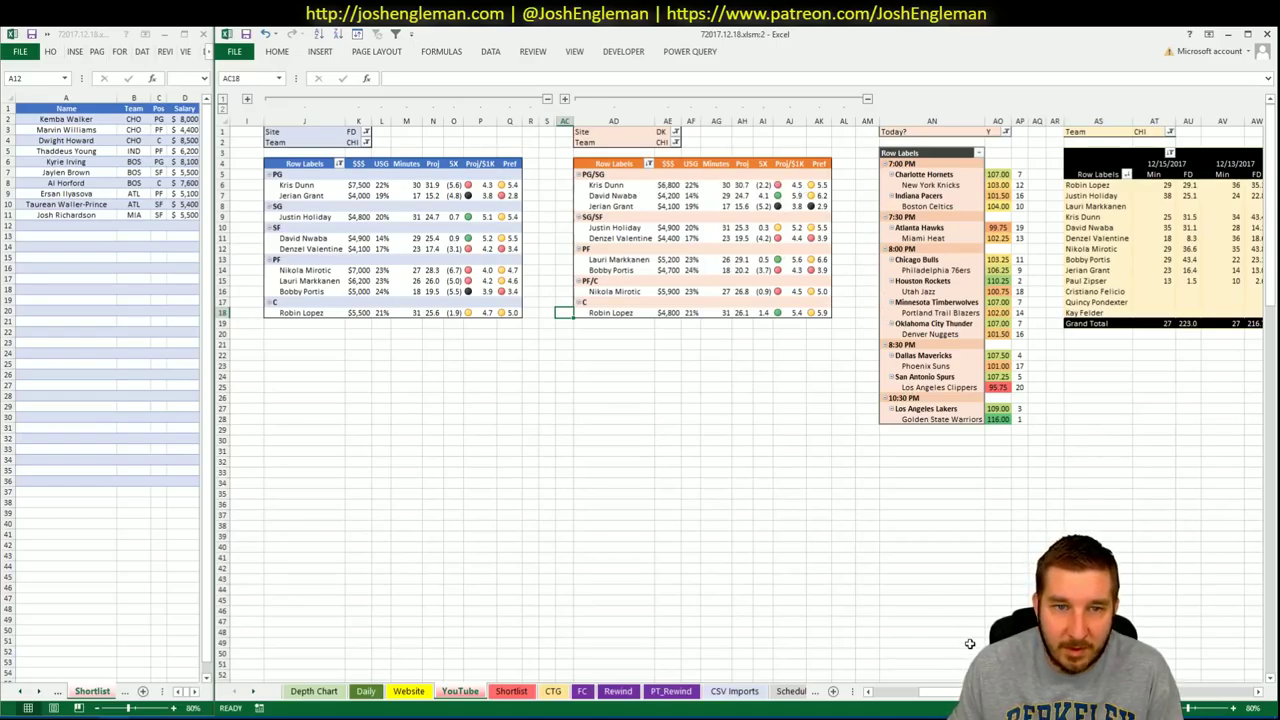
{"action": "scroll", "coordinate": [745, 400], "scroll_direction": "right", "scroll_amount": 10}
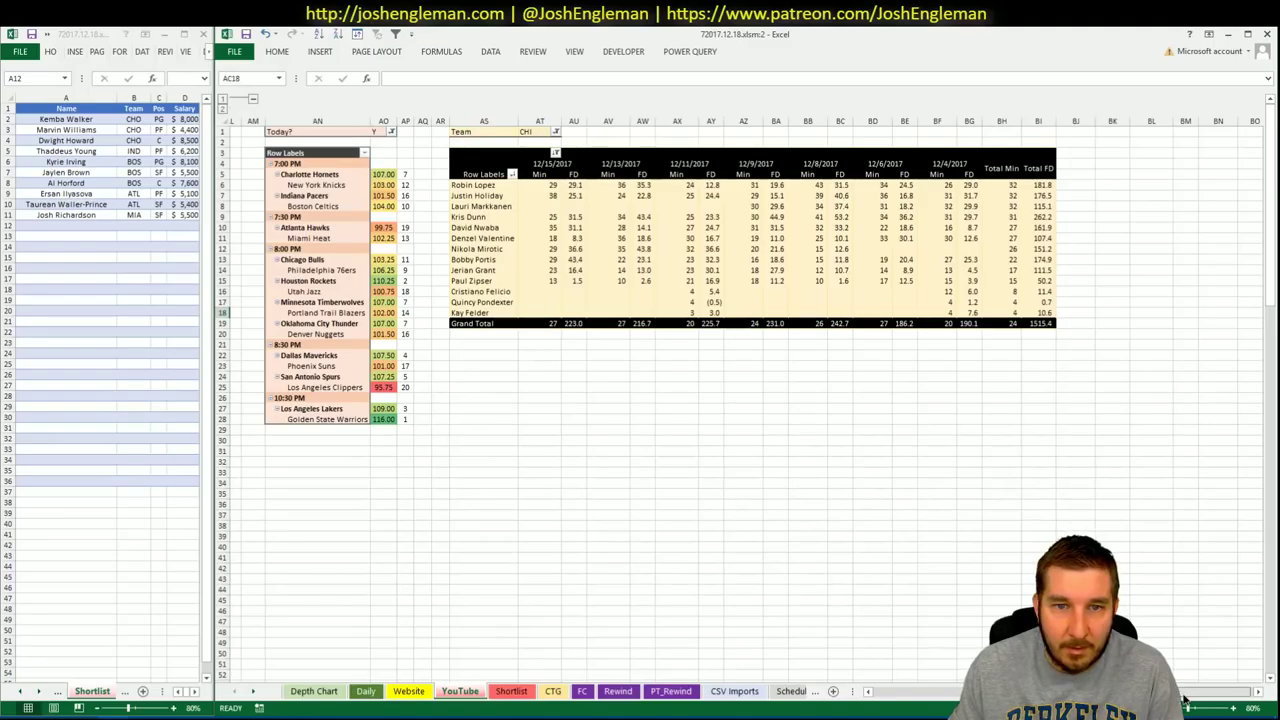
{"action": "scroll", "coordinate": [1184, 699], "scroll_direction": "left", "scroll_amount": 10}
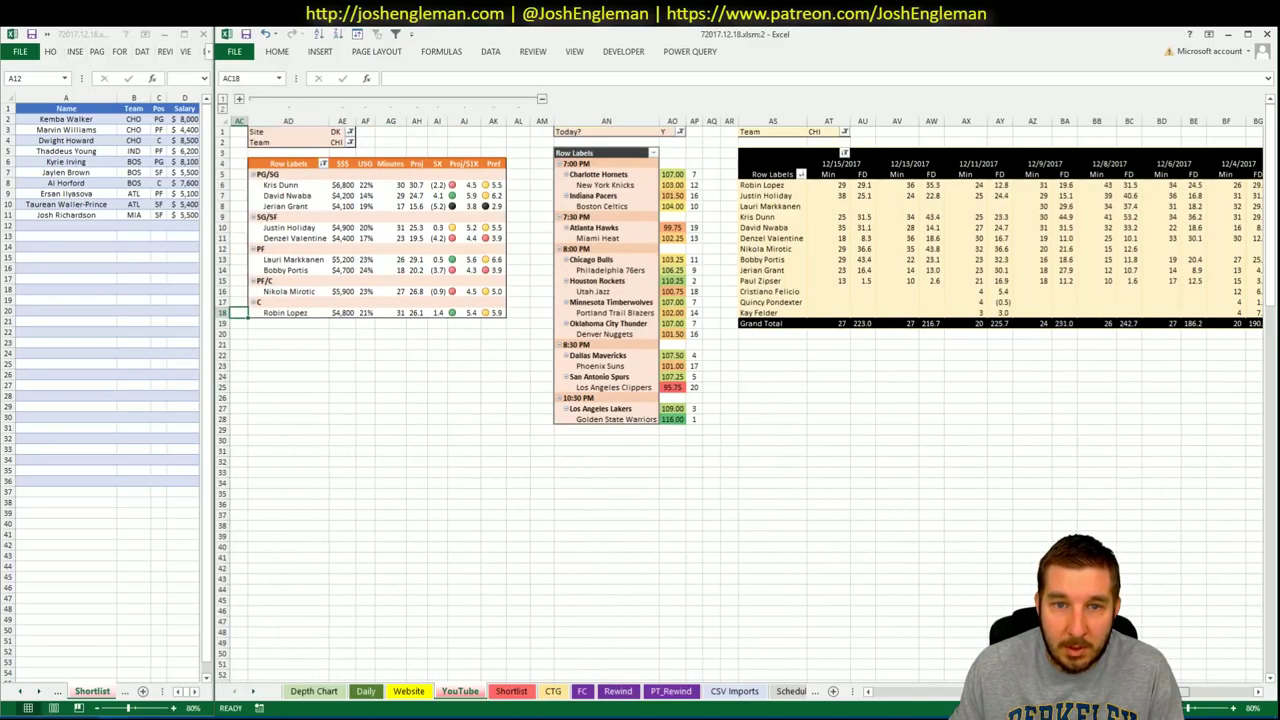
{"action": "scroll", "coordinate": [745, 400], "scroll_direction": "left", "scroll_amount": 10}
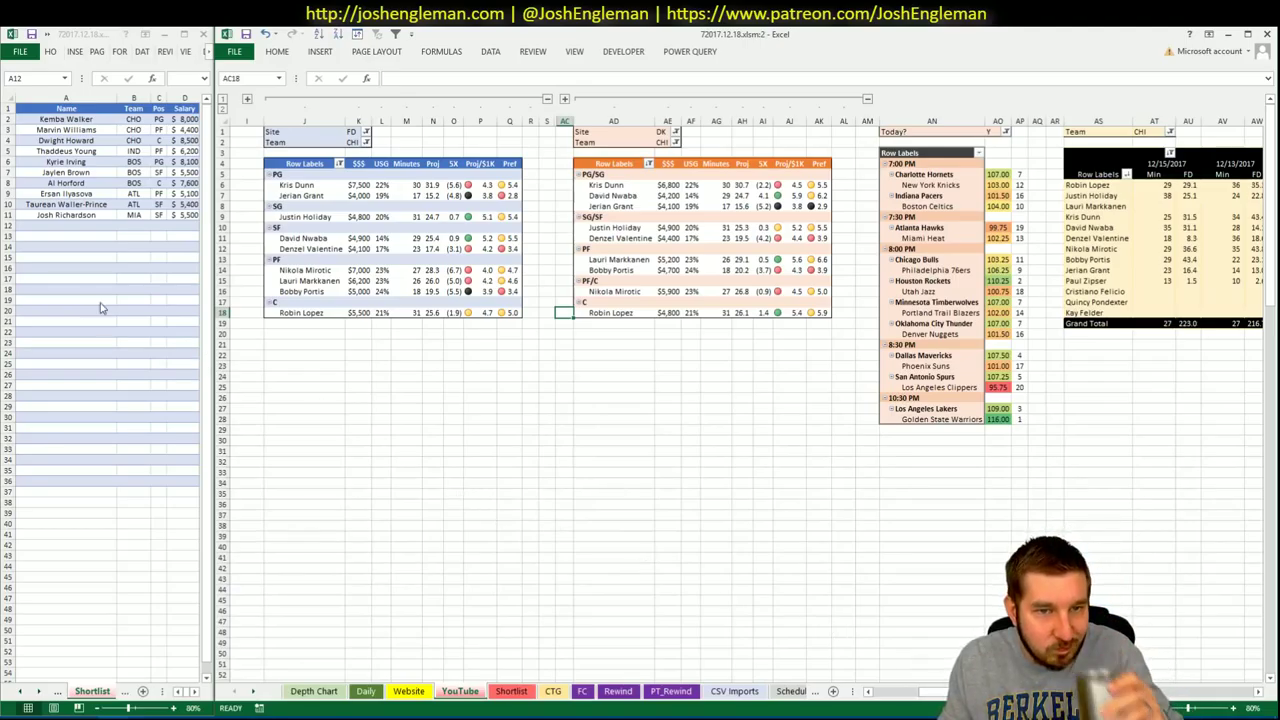
Add Kris Dunn to the shortlist below Josh Richardson, and return to Chicago's recent game log
{"action": "left_click", "coordinate": [112, 233]}
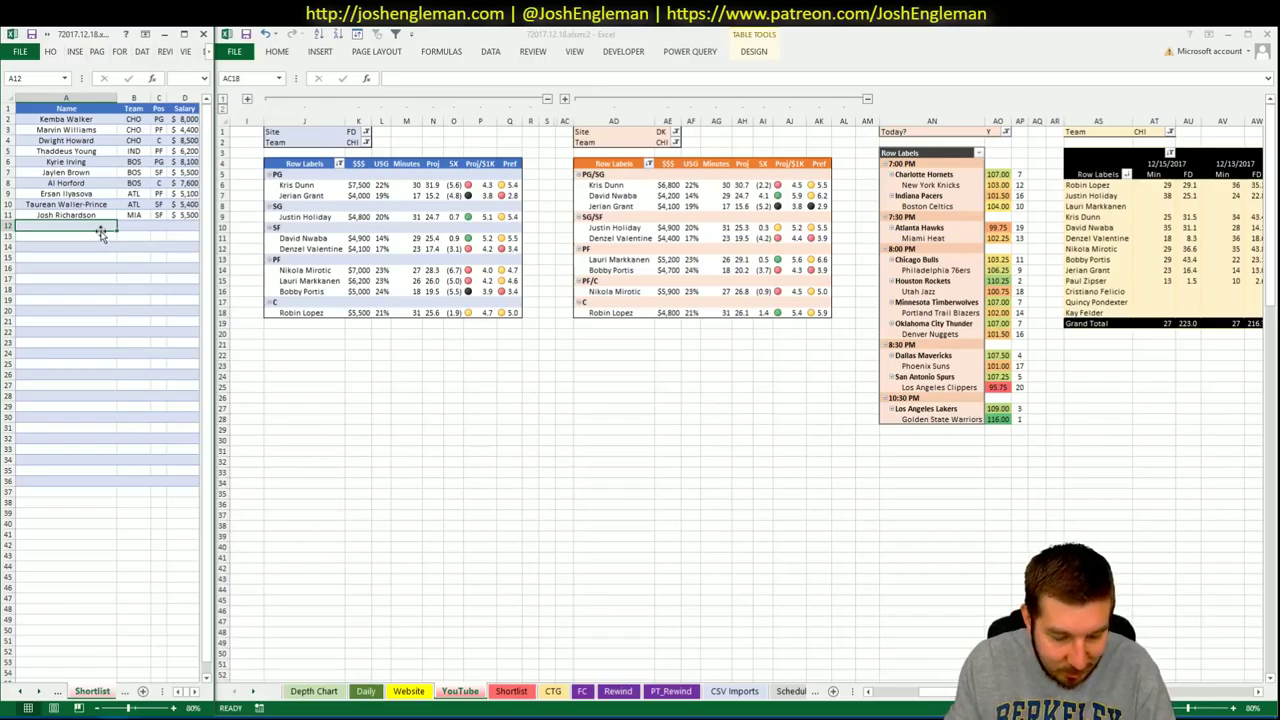
{"action": "type", "text": "Kris Dunn"}
{"action": "key", "text": "Return"}
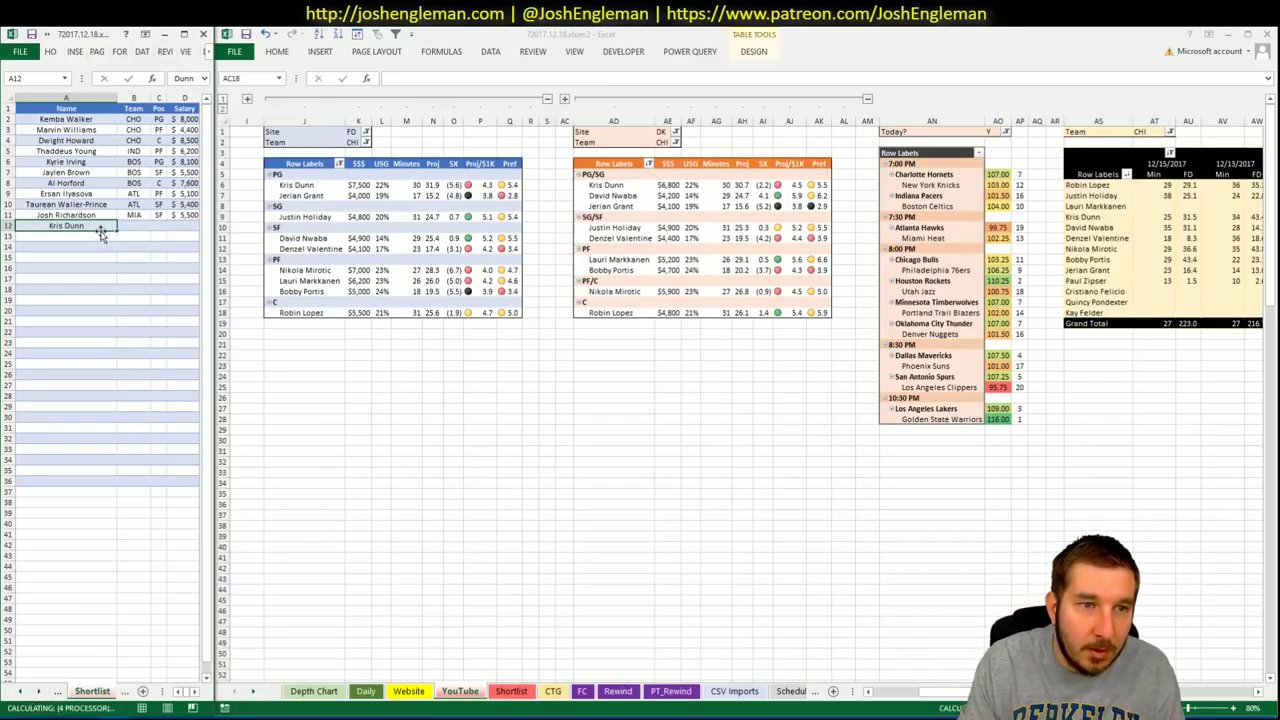
{"action": "left_click", "coordinate": [563, 312]}
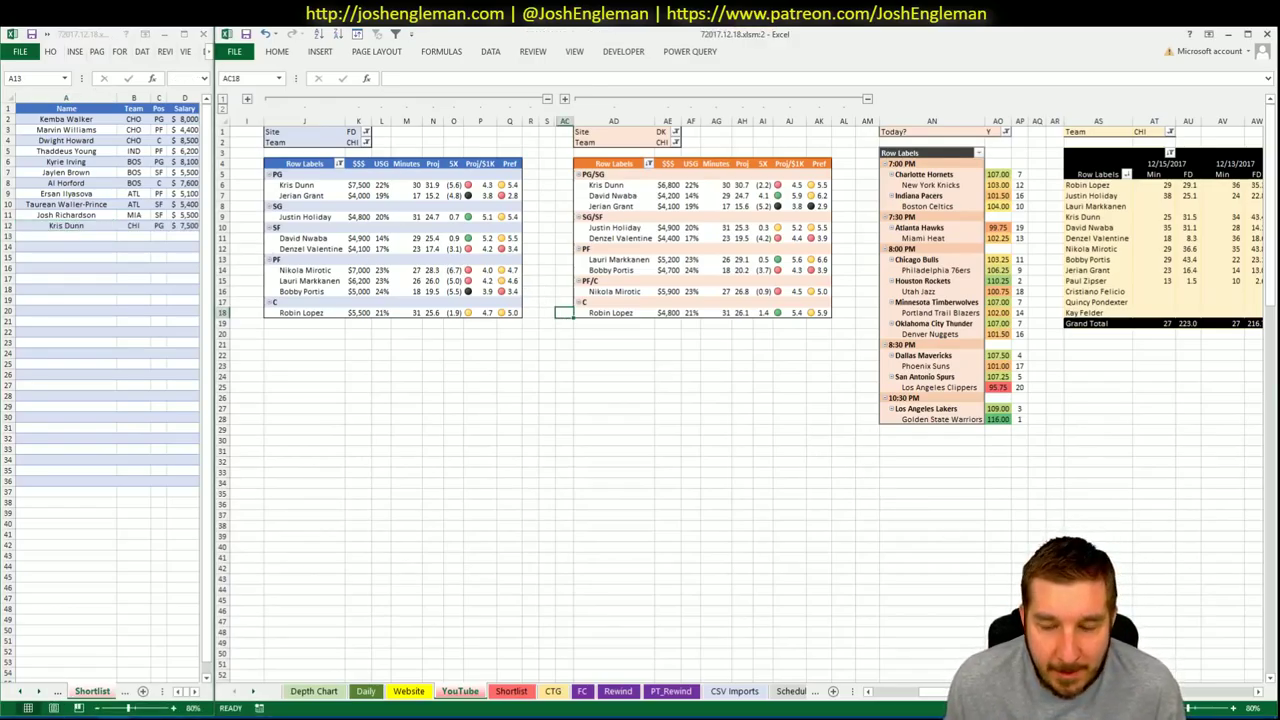
{"action": "scroll", "coordinate": [740, 400], "scroll_direction": "right", "scroll_amount": 10}
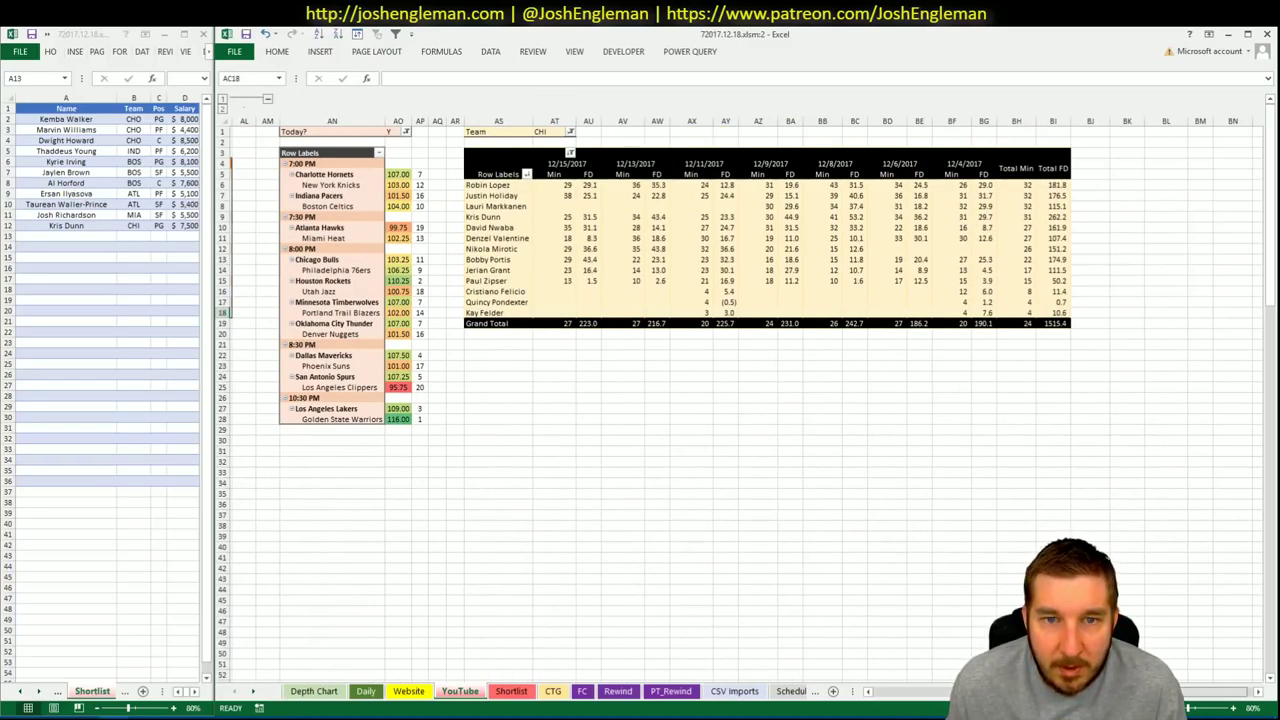
Add Robin Lopez to the shortlist below Kris Dunn
{"action": "scroll", "coordinate": [945, 686], "scroll_direction": "left", "scroll_amount": 10}
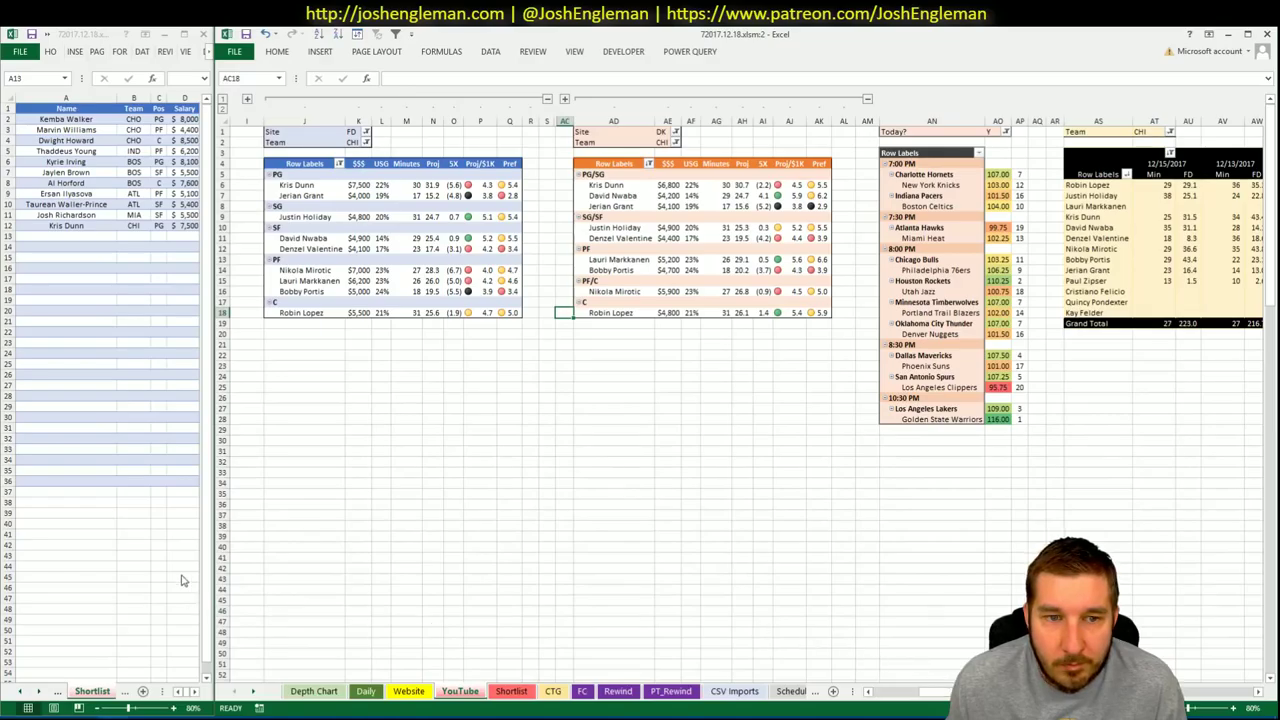
{"action": "left_click", "coordinate": [116, 268]}
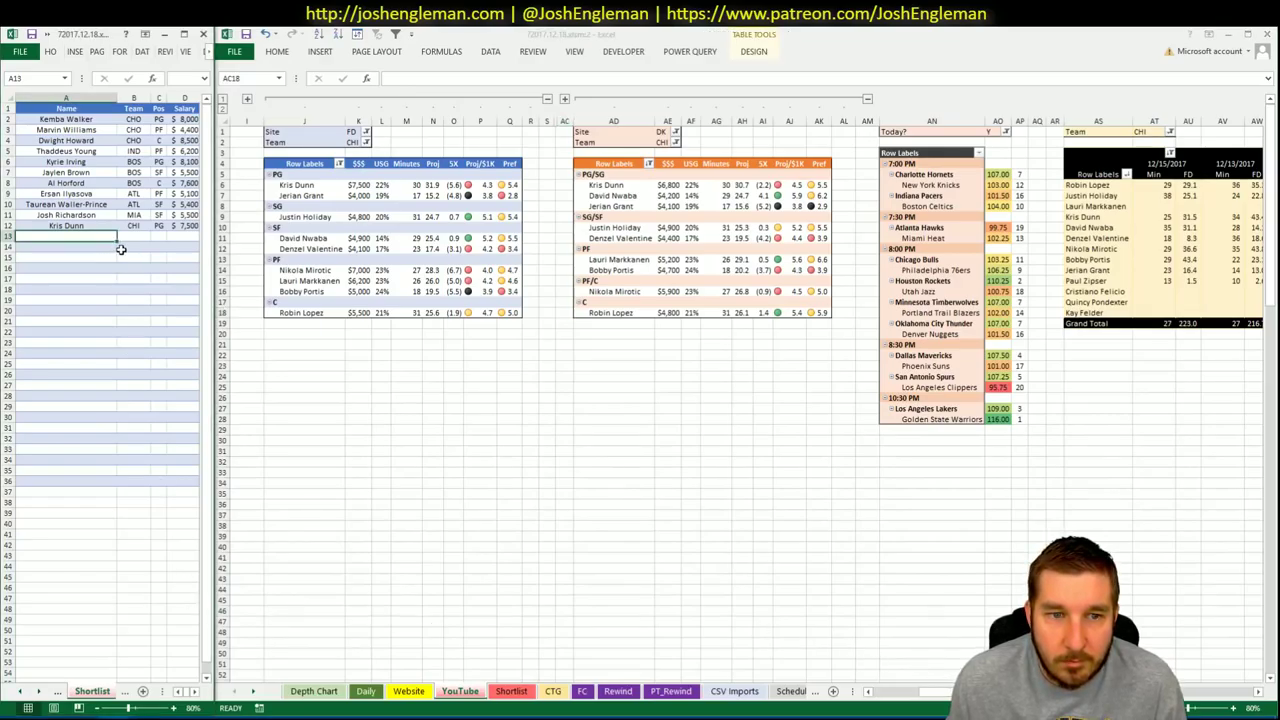
{"action": "type", "text": "Robin Lopez"}
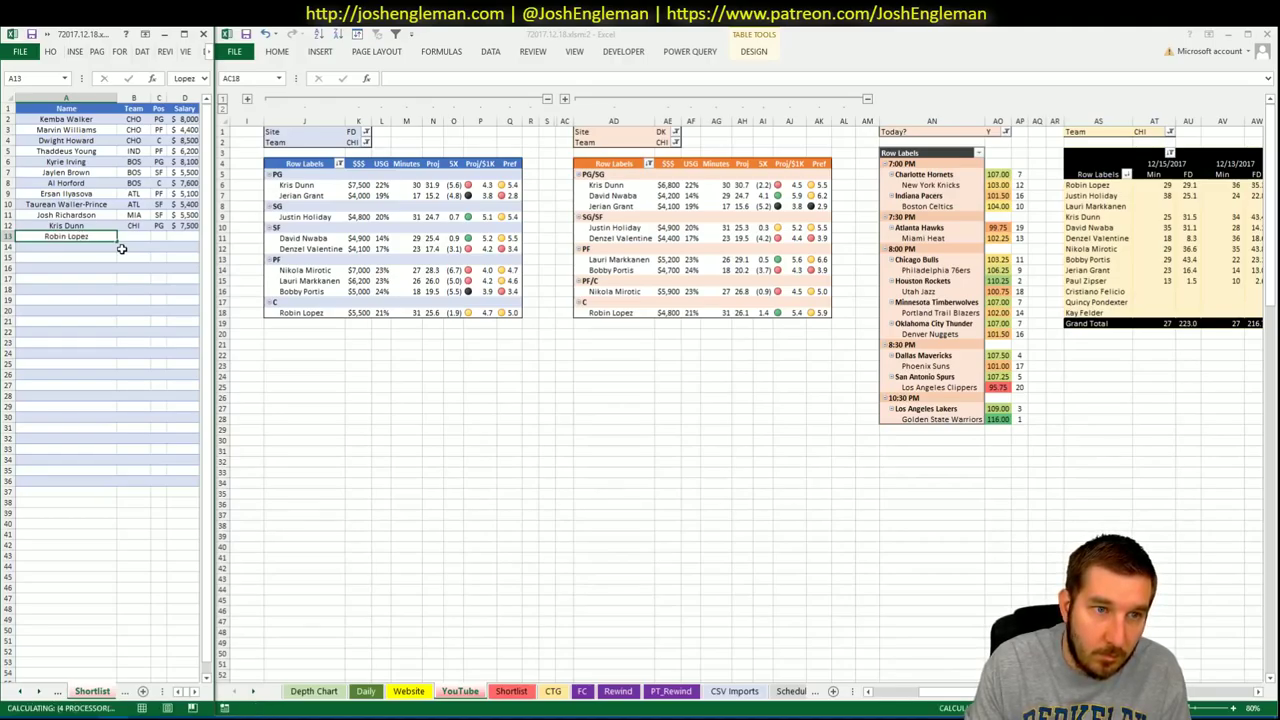
{"action": "key", "text": "Return"}
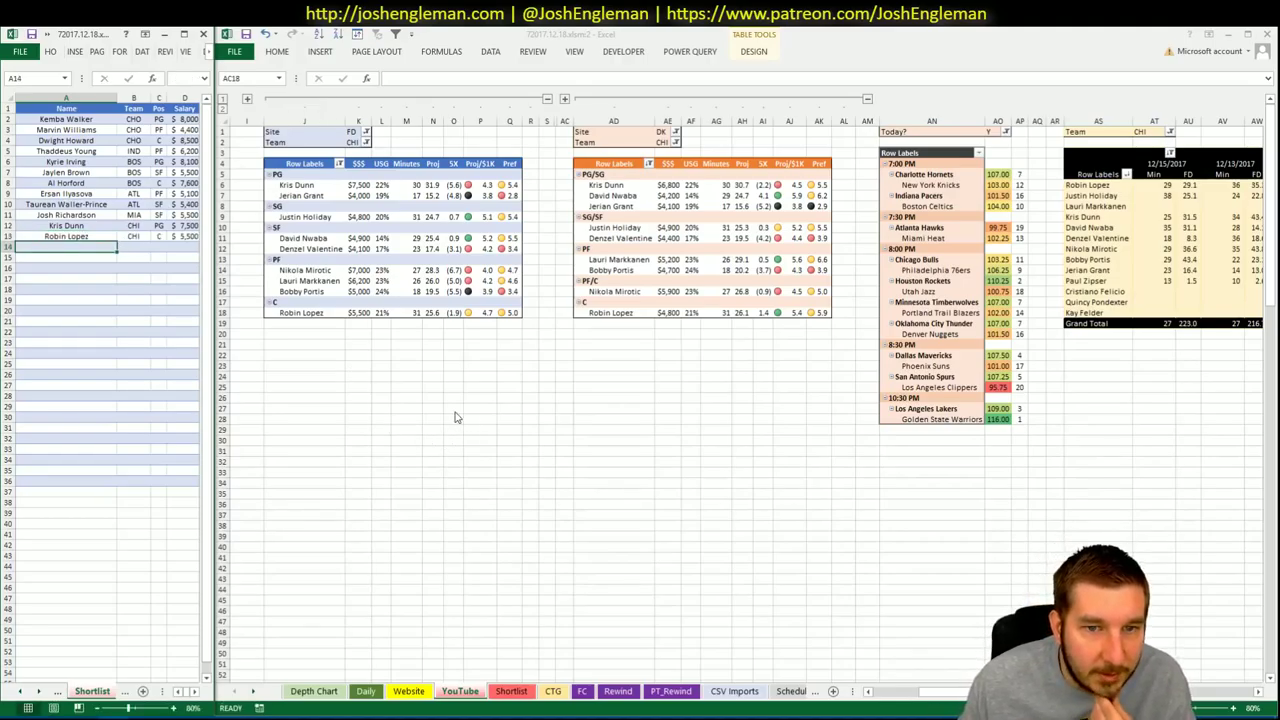
Set the Team filter of both the FD and DK projection tables to PHI
{"action": "left_click", "coordinate": [355, 142]}
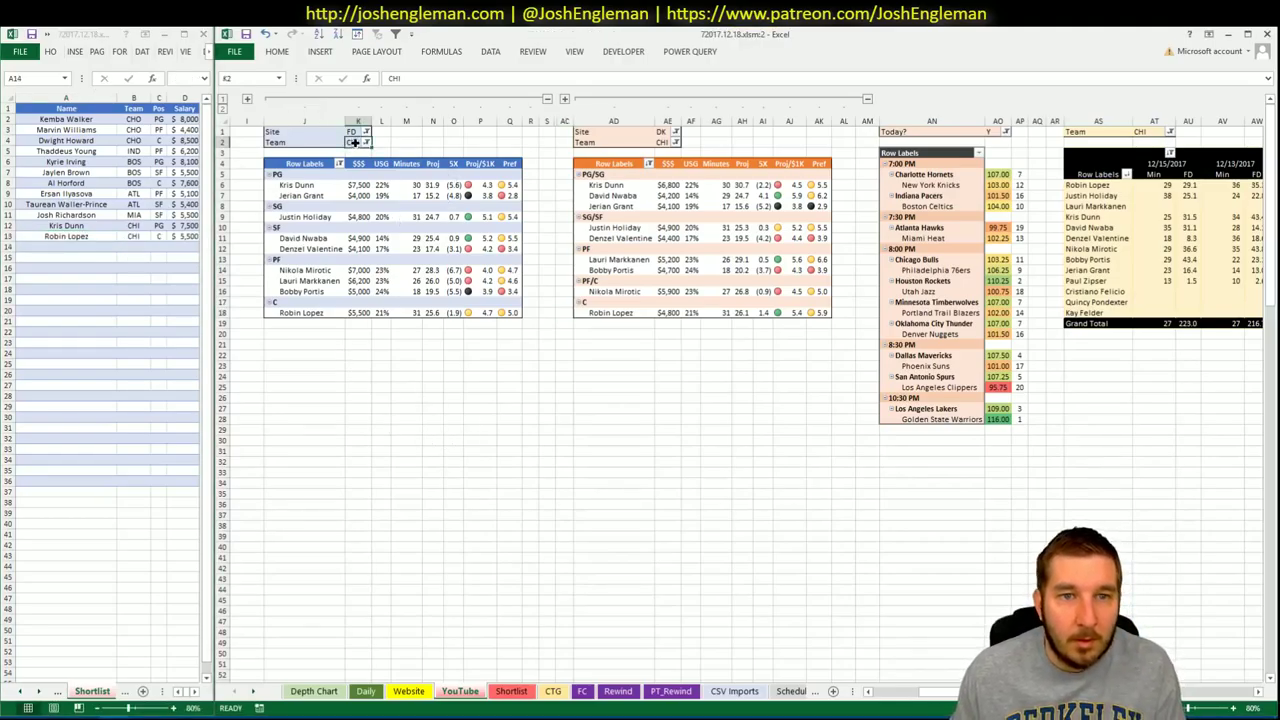
{"action": "type", "text": "PHI"}
{"action": "key", "text": "Tab"}
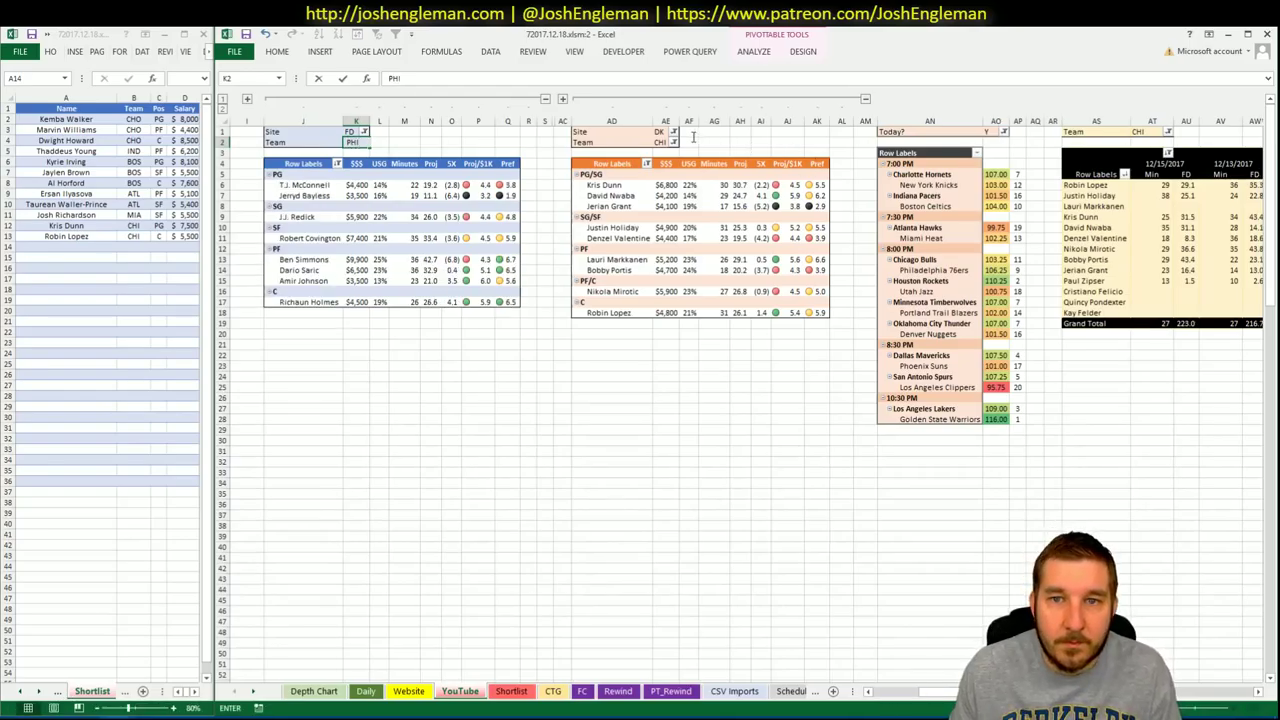
{"action": "left_click", "coordinate": [660, 141]}
{"action": "type", "text": "PHI"}
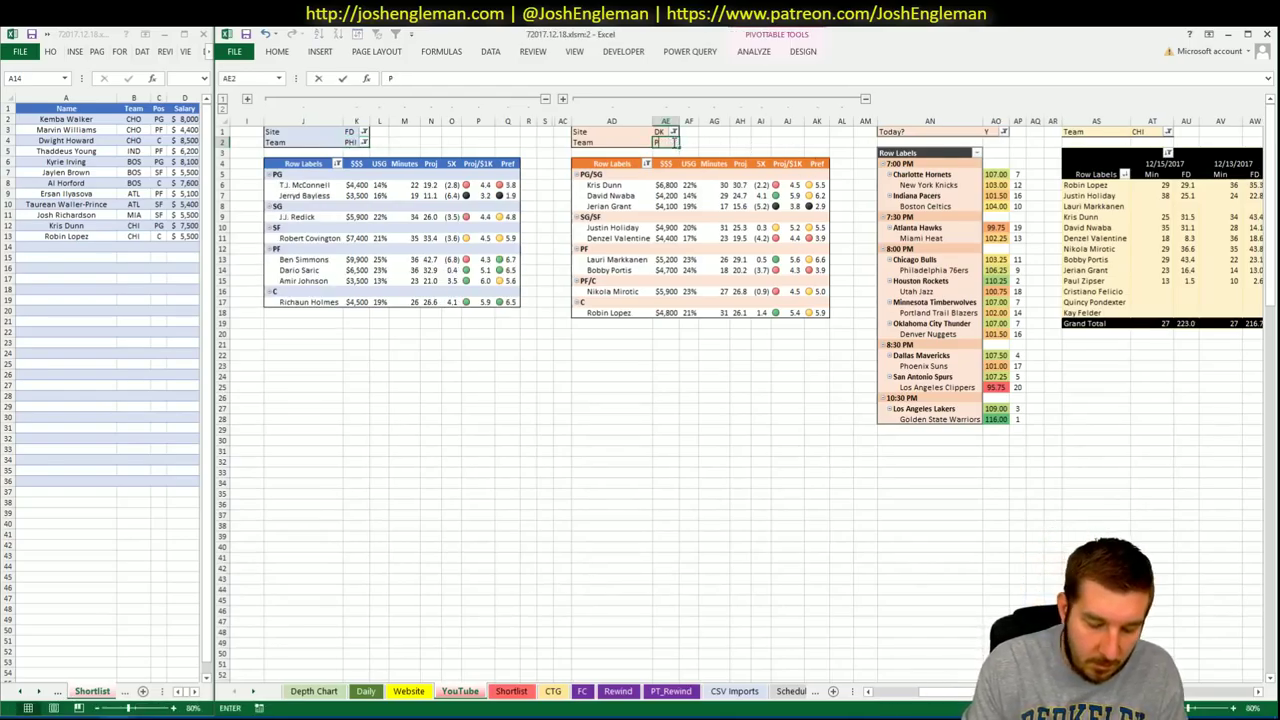
{"action": "key", "text": "Tab"}
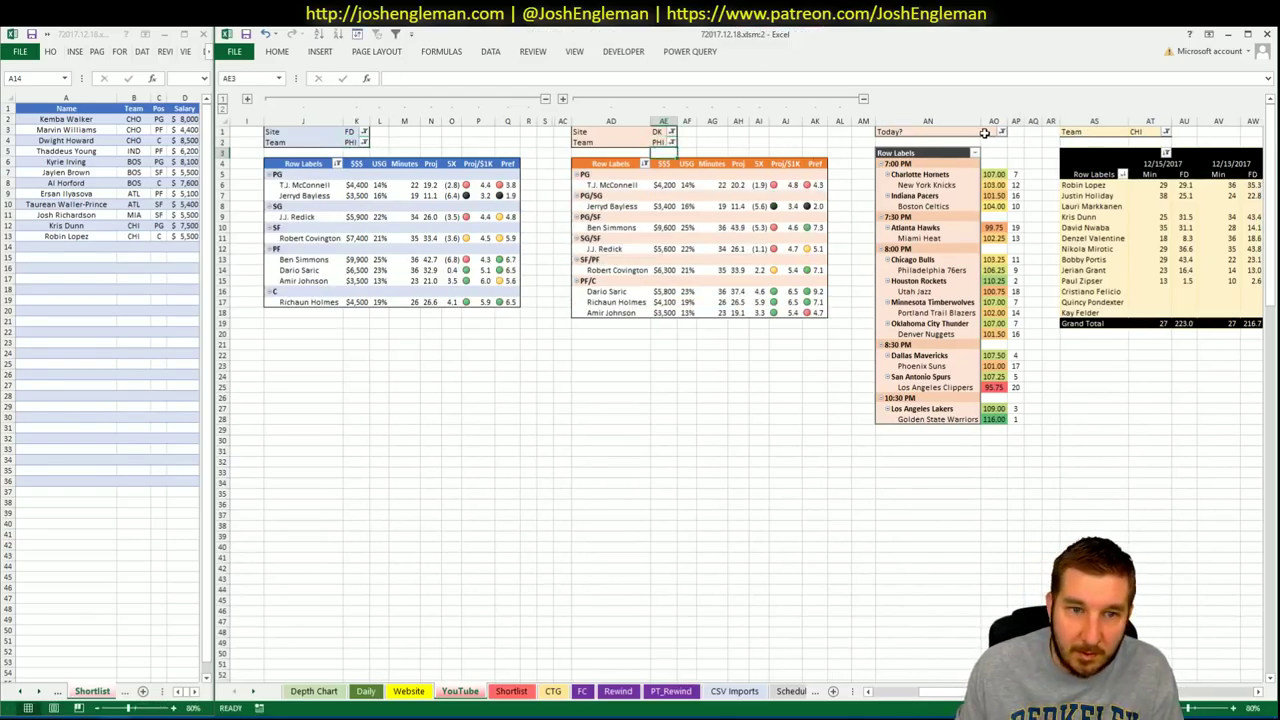
{"action": "left_click", "coordinate": [985, 132]}
{"action": "type", "text": "PHI"}
{"action": "key", "text": "Tab"}
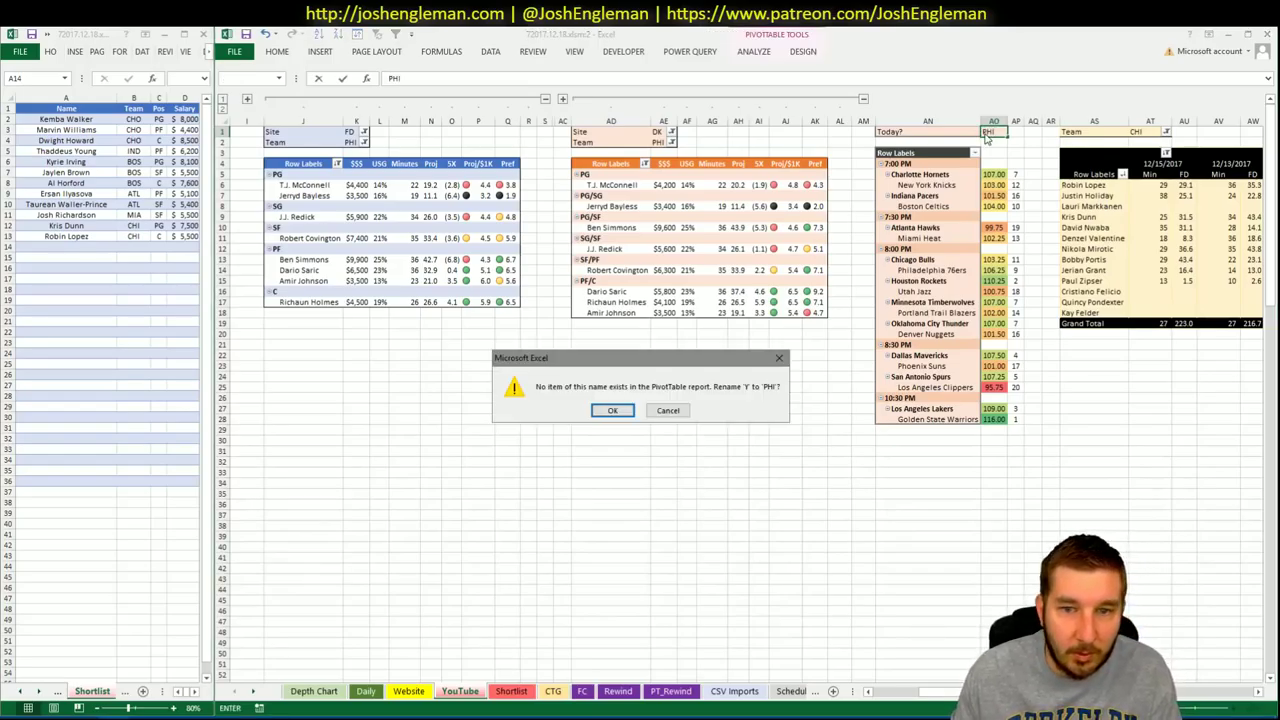
{"action": "key", "text": "Escape"}
Set the Team filter of the recent game log table to PHI
{"action": "left_click", "coordinate": [1140, 132]}
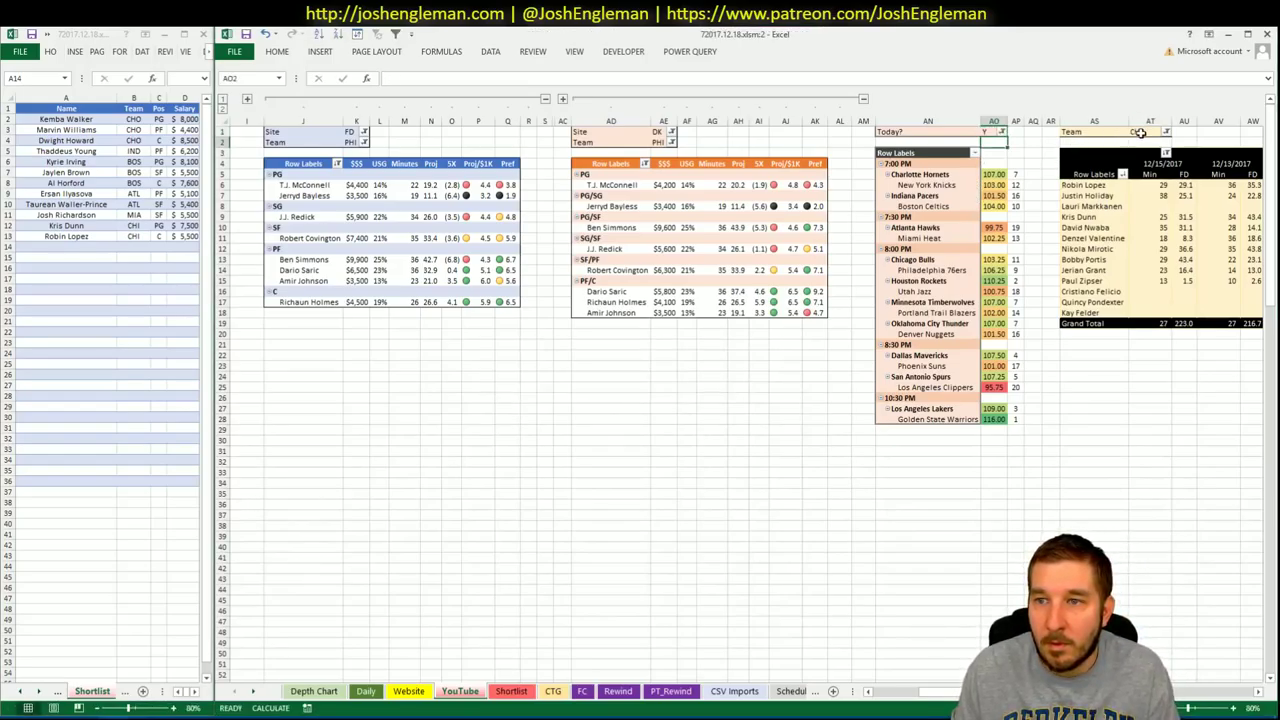
{"action": "type", "text": "PHI"}
{"action": "key", "text": "Return"}
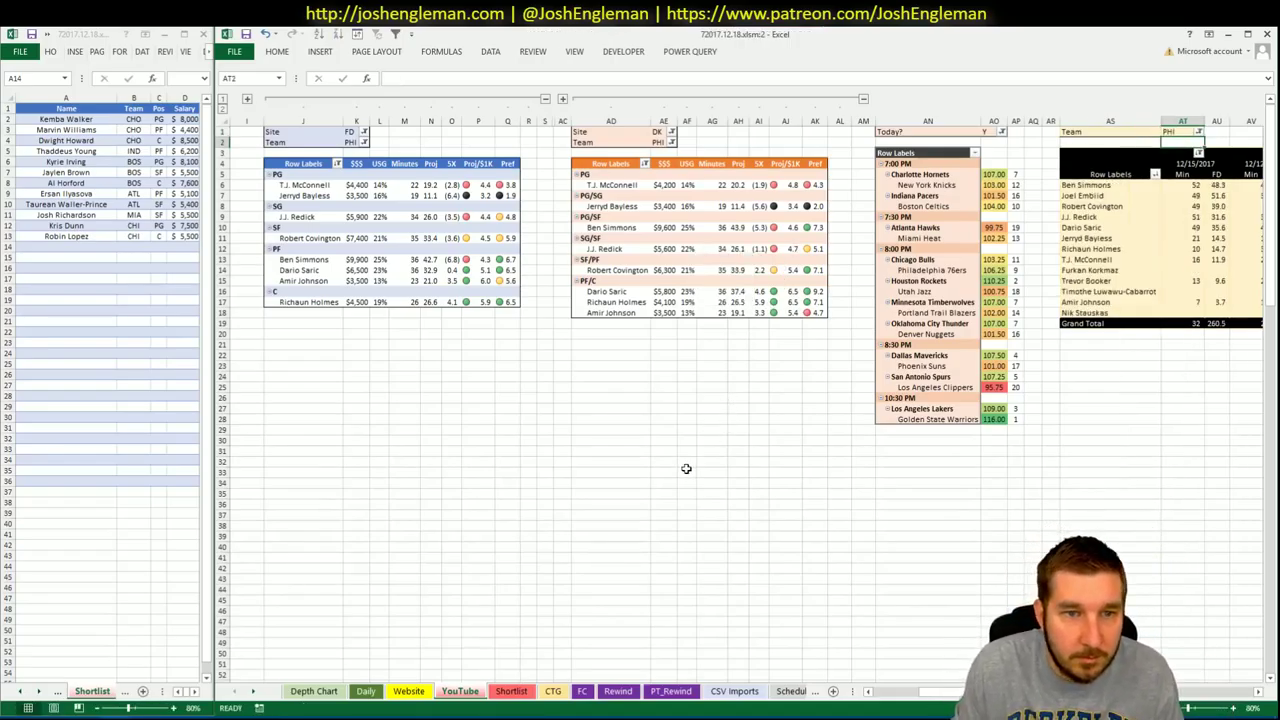
{"action": "left_click", "coordinate": [652, 422]}
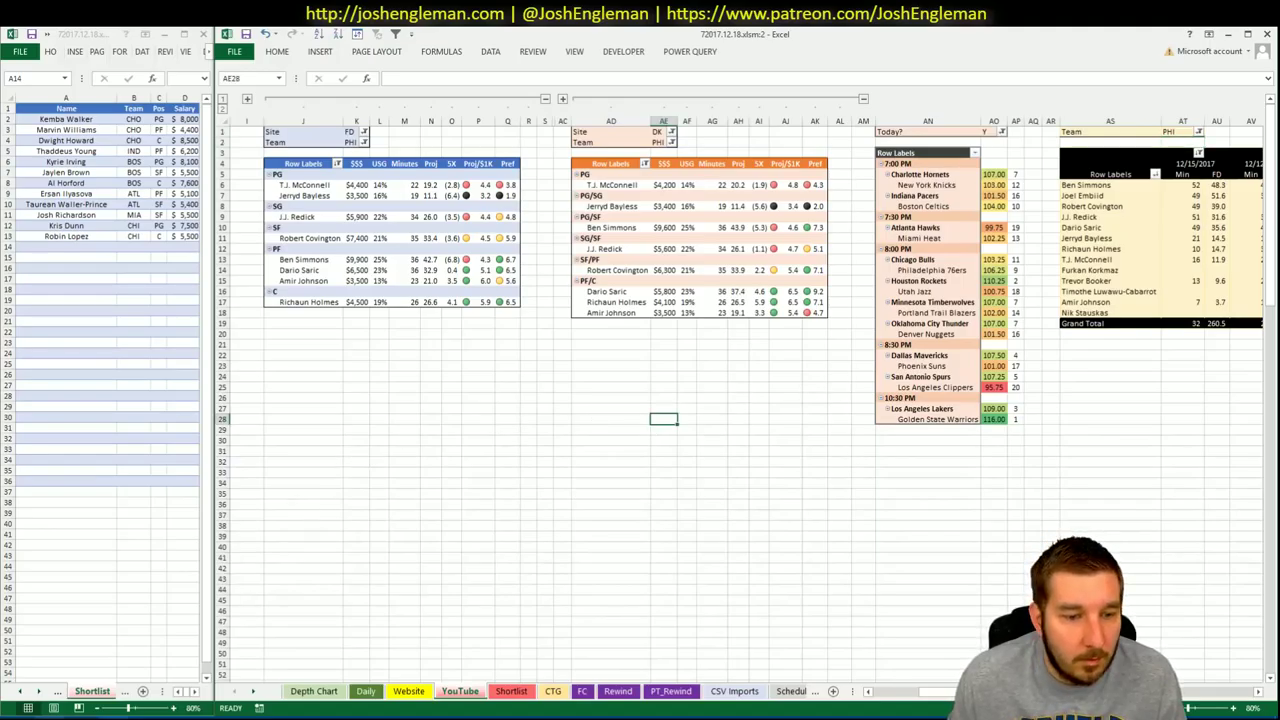
Switch to the browser and open the Philadelphia 76ers stats page on Cleaning the Glass
{"action": "key", "text": "alt+Tab"}
{"action": "left_click", "coordinate": [444, 148]}
{"action": "type", "text": "76"}
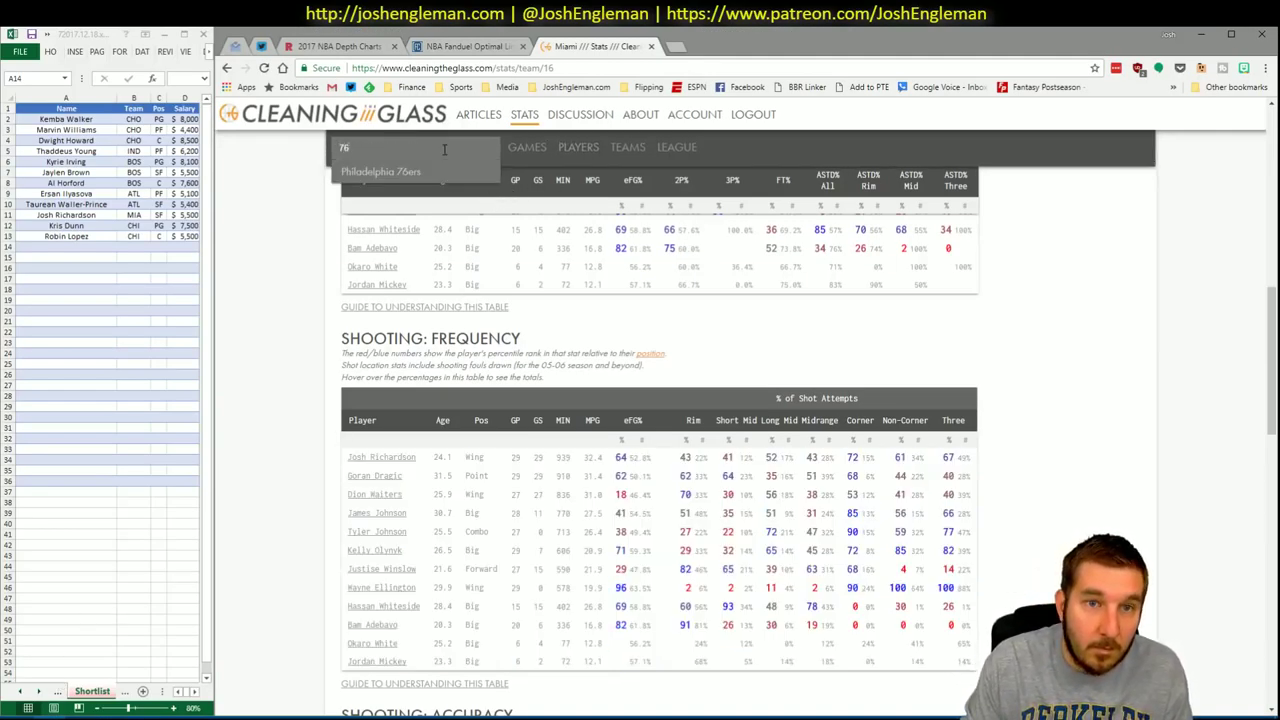
{"action": "key", "text": "Return"}
Filter the FantasyCruncher FanDuel player list to Philadelphia's players in the game against Chicago
{"action": "left_click", "coordinate": [493, 48]}
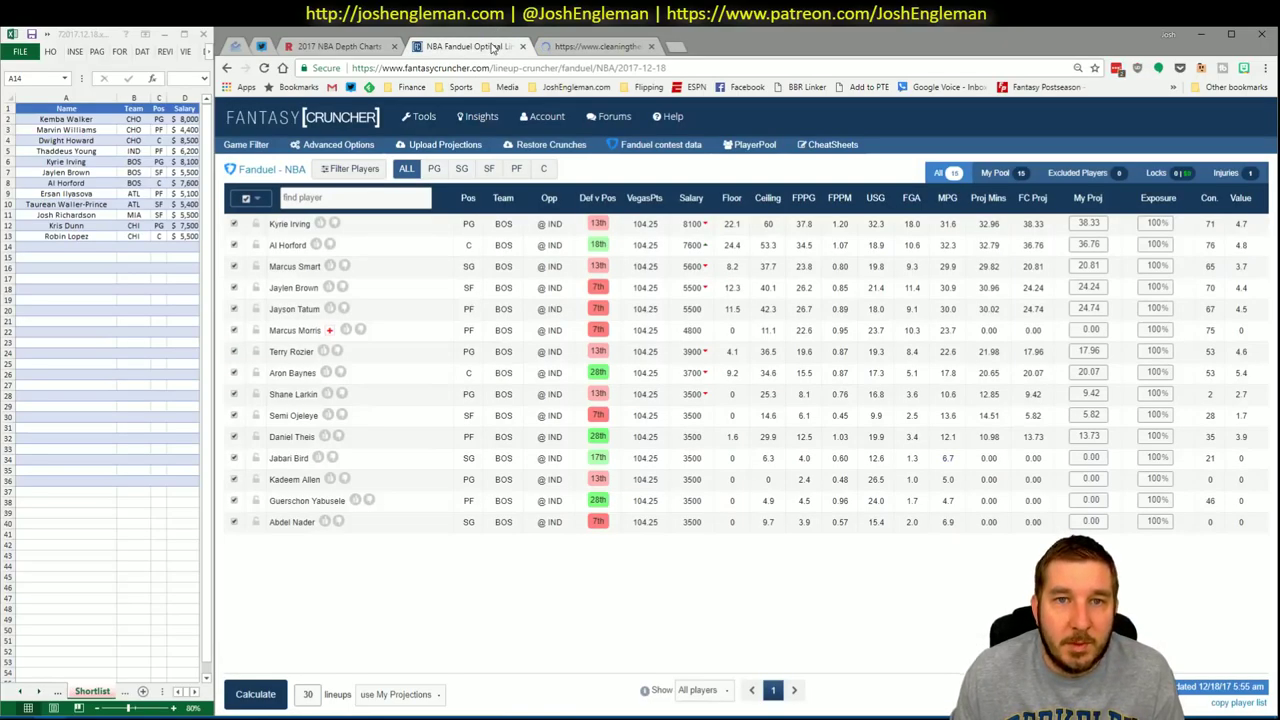
{"action": "left_click", "coordinate": [246, 144]}
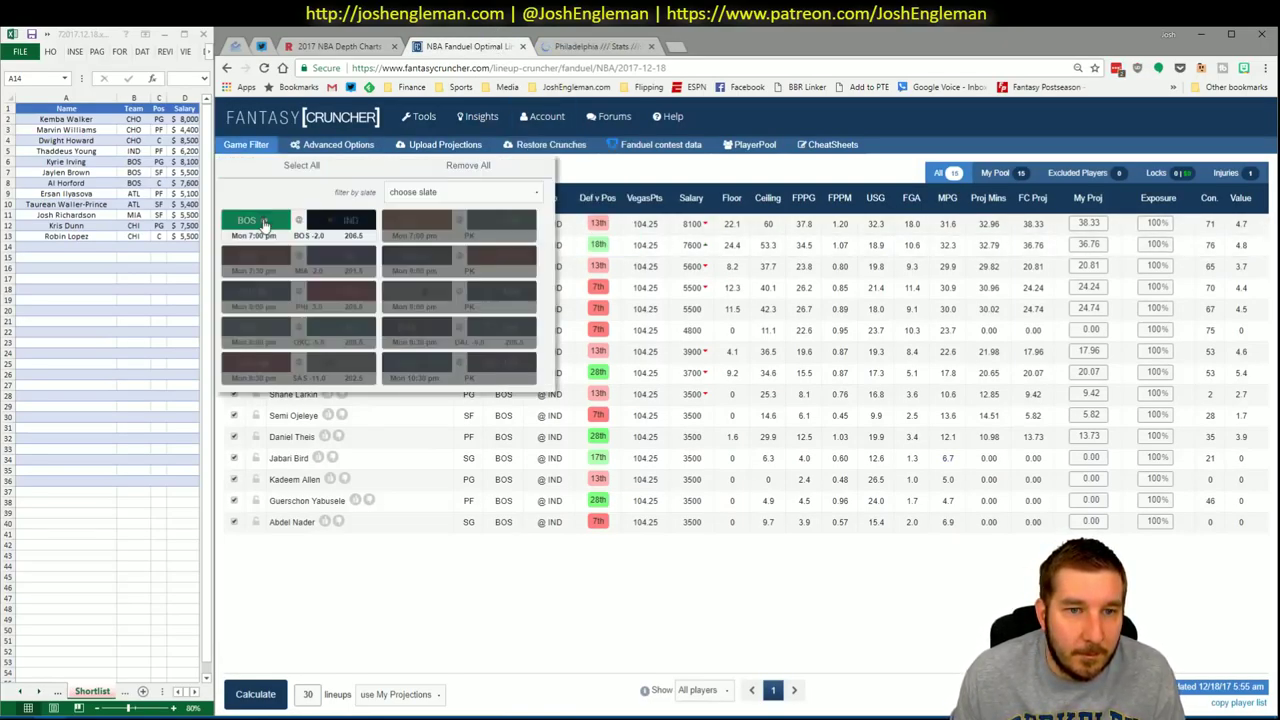
{"action": "left_click", "coordinate": [258, 293]}
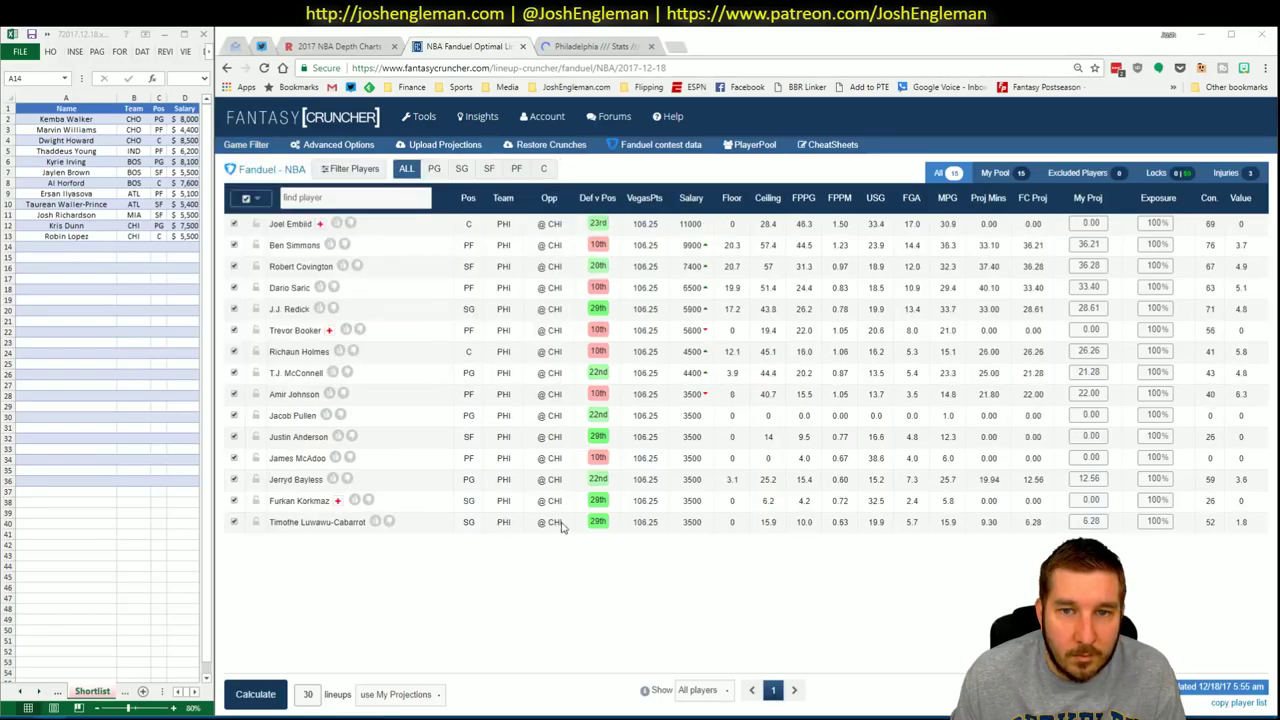
{"action": "key", "text": "alt+Tab"}
{"action": "key", "text": "alt+Tab"}
Select the 76ers' Shooting: Frequency player table on Cleaning the Glass for copying, and return to the Excel workbook
{"action": "left_click", "coordinate": [596, 46]}
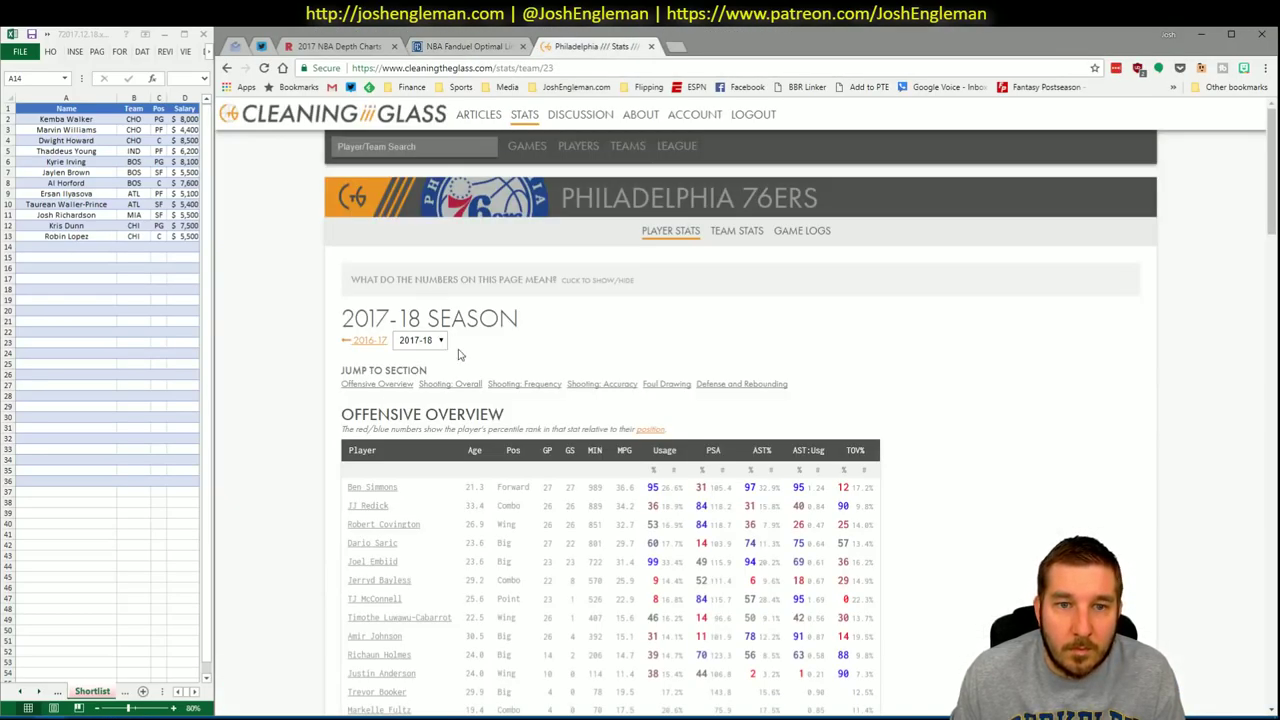
{"action": "left_click", "coordinate": [531, 383]}
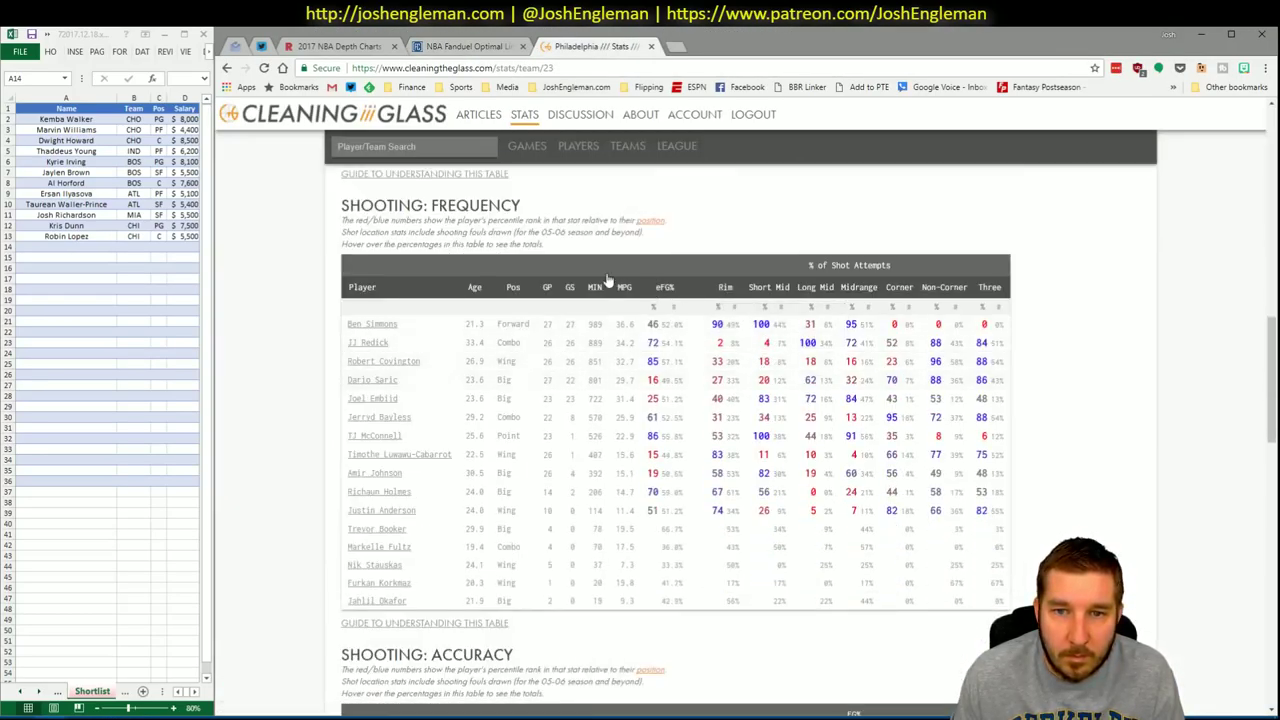
{"action": "left_click_drag", "start_coordinate": [1000, 602], "coordinate": [336, 327]}
{"action": "key", "text": "alt+Tab"}
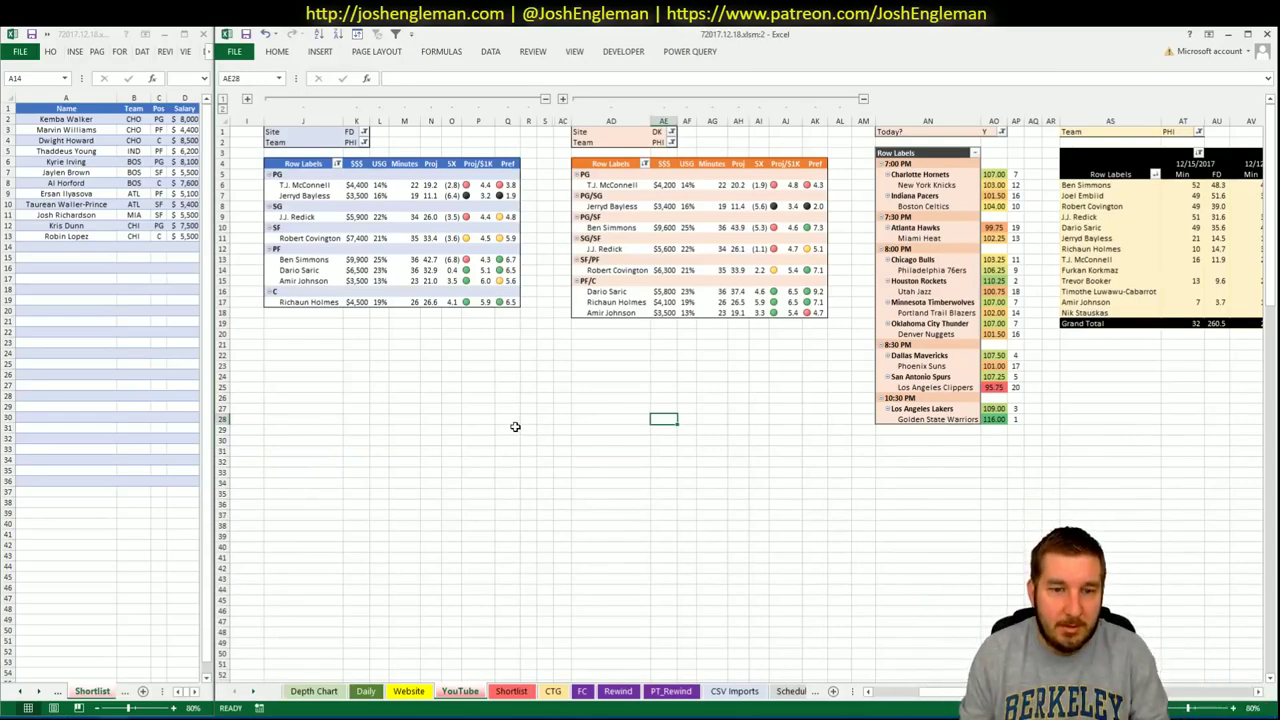
Load Philadelphia's shooting frequency data into the CTG sheet and set the opponent to CHI
{"action": "left_click", "coordinate": [554, 691]}
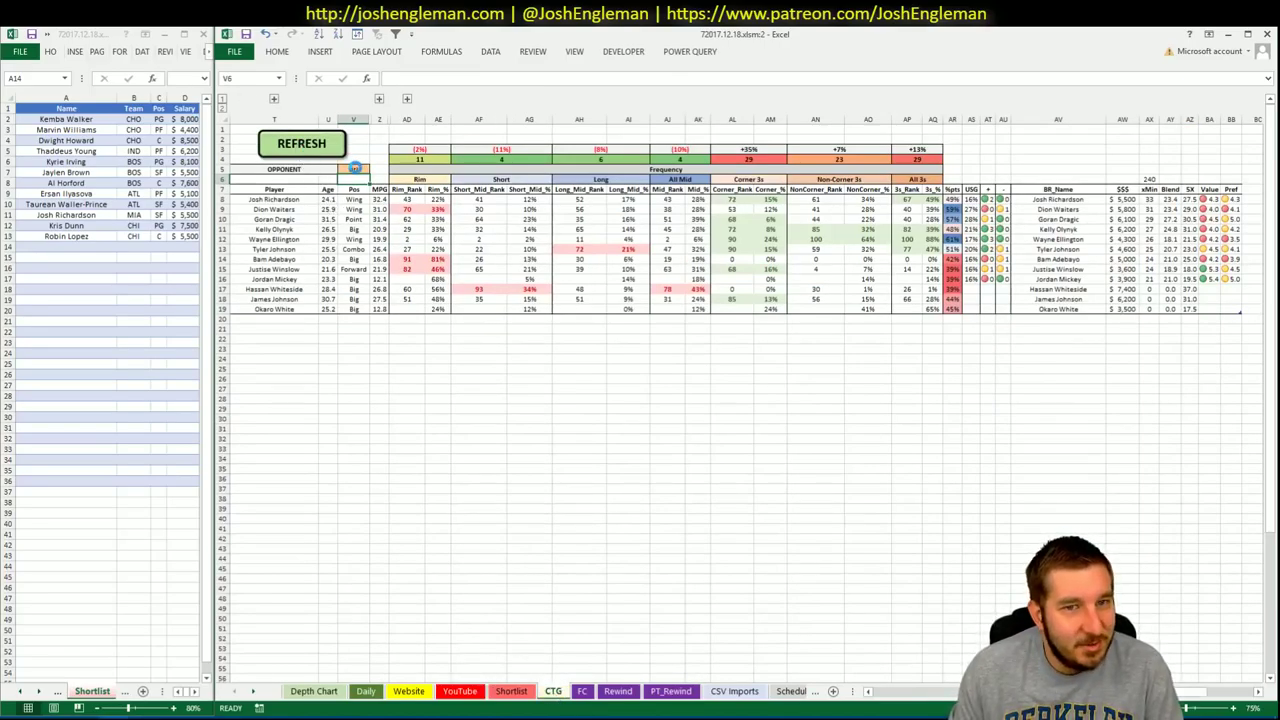
{"action": "left_click", "coordinate": [366, 691]}
{"action": "left_click", "coordinate": [458, 691]}
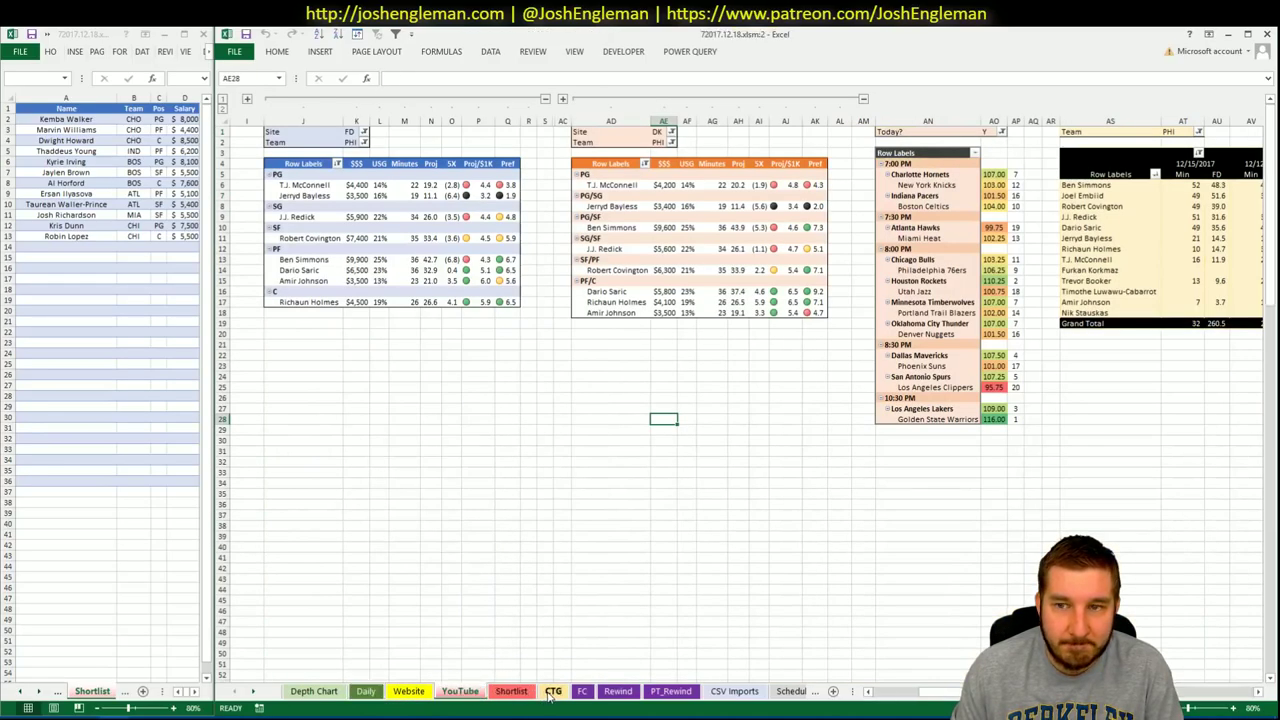
{"action": "left_click", "coordinate": [552, 691]}
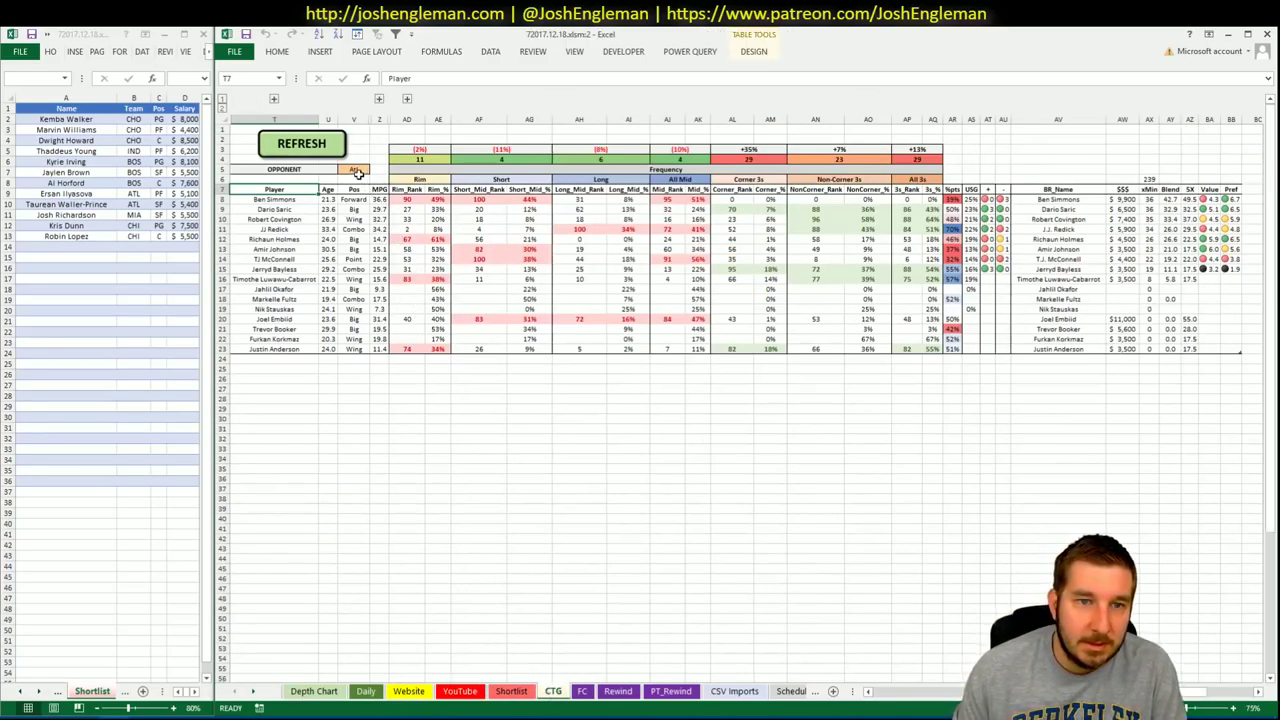
{"action": "type", "text": "chi"}
{"action": "key", "text": "Return"}
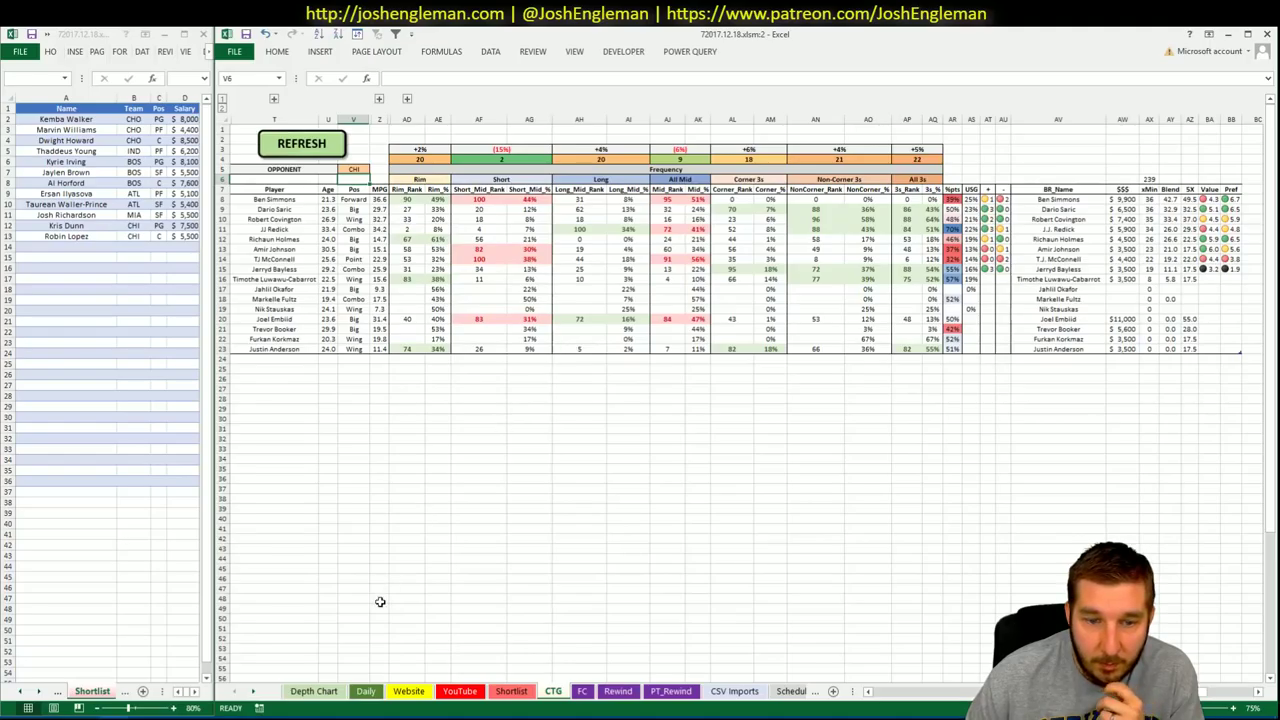
Examine the Philadelphia players' FD and DK projections and their minutes and points in the recent game log on the YouTube sheet
{"action": "left_click", "coordinate": [460, 691]}
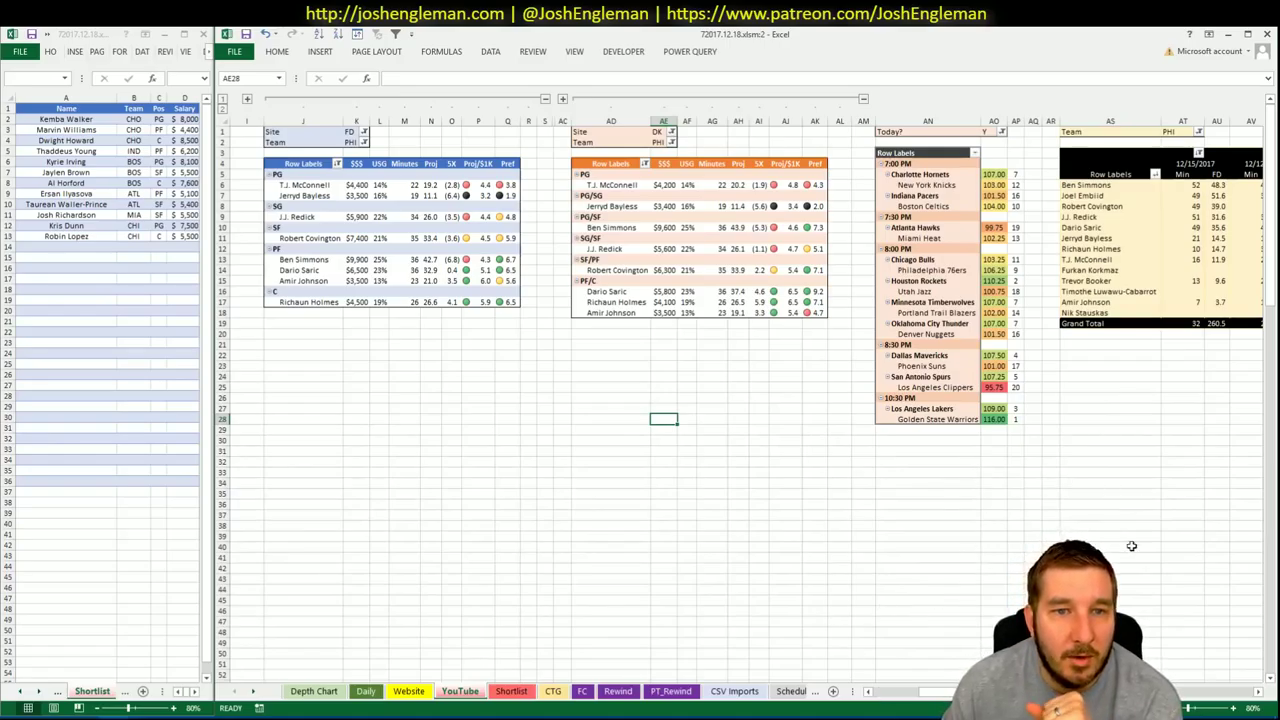
{"action": "scroll", "coordinate": [740, 400], "scroll_direction": "right", "scroll_amount": 5}
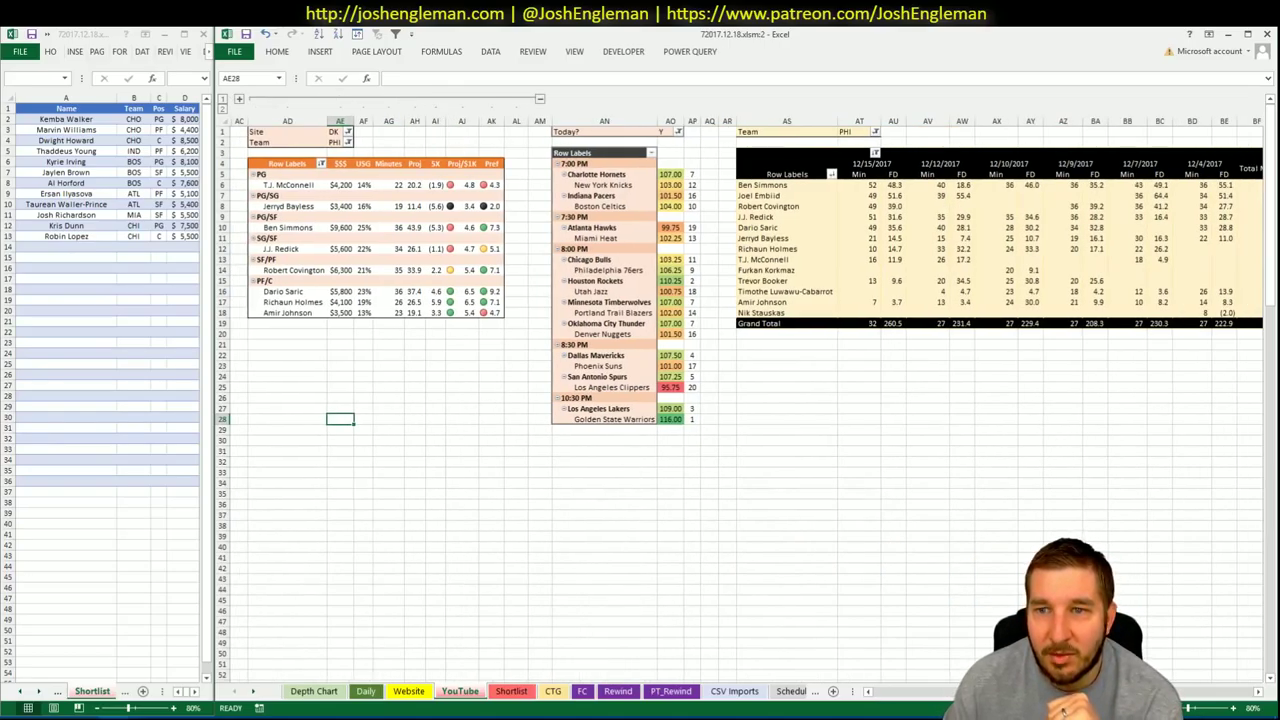
{"action": "scroll", "coordinate": [740, 400], "scroll_direction": "right", "scroll_amount": 6}
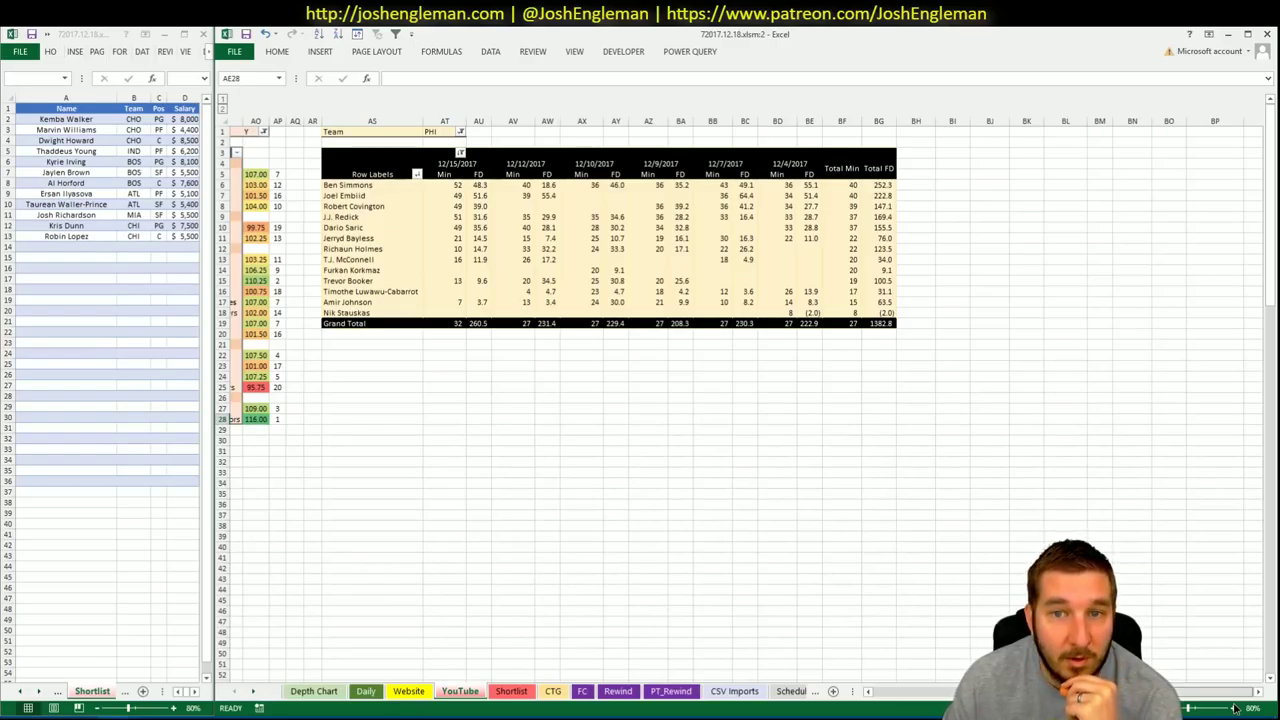
{"action": "scroll", "coordinate": [740, 400], "scroll_direction": "left", "scroll_amount": 10}
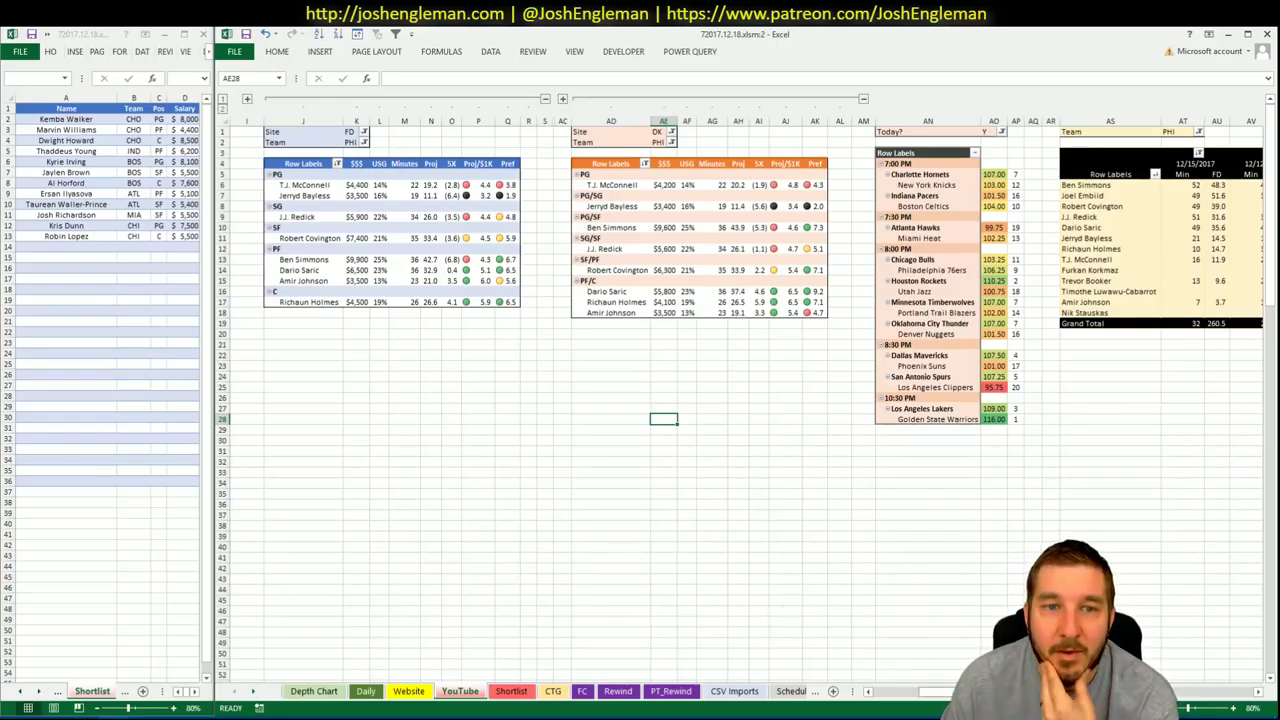
{"action": "scroll", "coordinate": [640, 400], "scroll_direction": "right", "scroll_amount": 10}
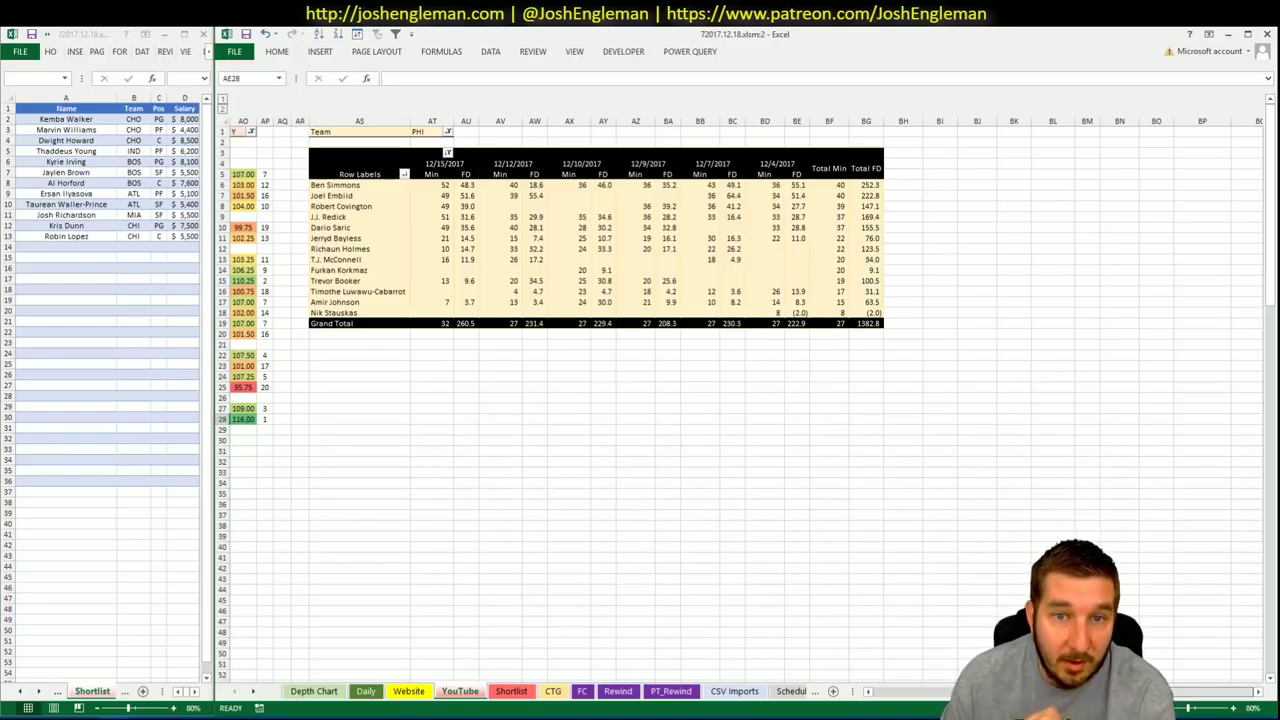
{"action": "scroll", "coordinate": [736, 400], "scroll_direction": "left", "scroll_amount": 1}
{"action": "scroll", "coordinate": [303, 262], "scroll_direction": "right", "scroll_amount": 1}
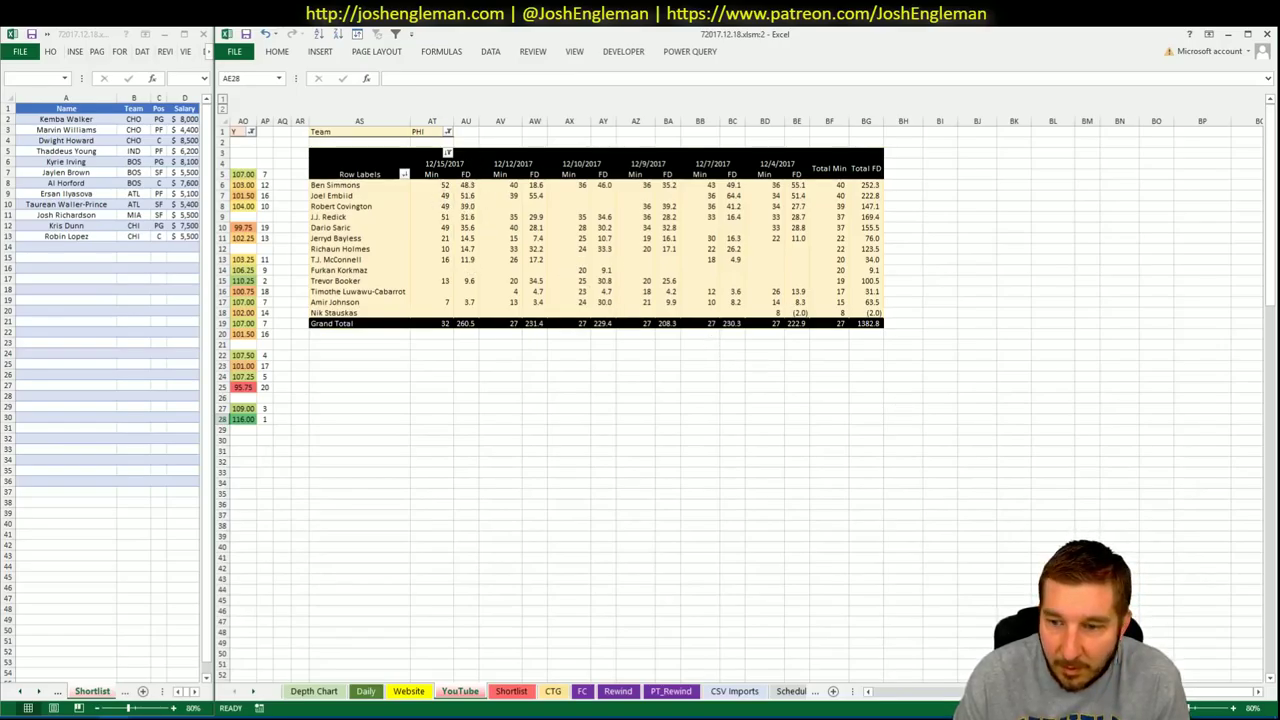
Add Robert Covington to the shortlist below Robin Lopez, and return to Philadelphia's recent game log
{"action": "scroll", "coordinate": [957, 670], "scroll_direction": "left", "scroll_amount": 10}
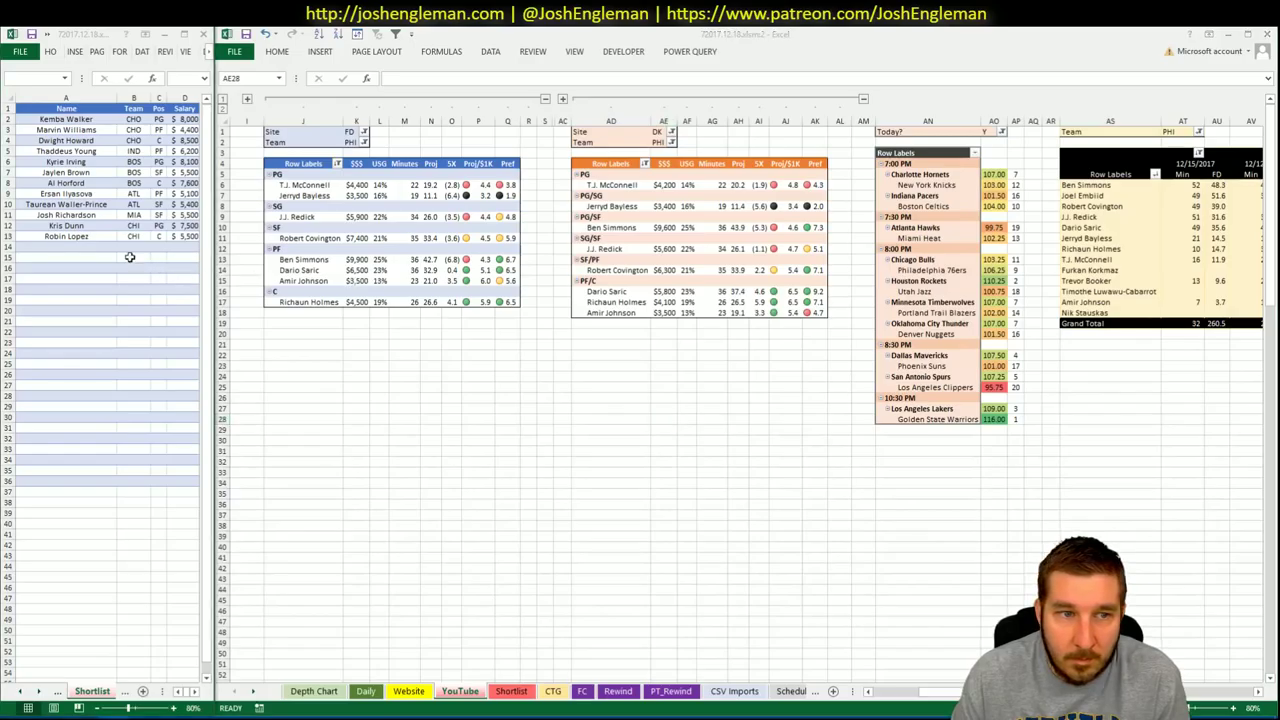
{"action": "left_click", "coordinate": [93, 250]}
{"action": "type", "text": "Robert"}
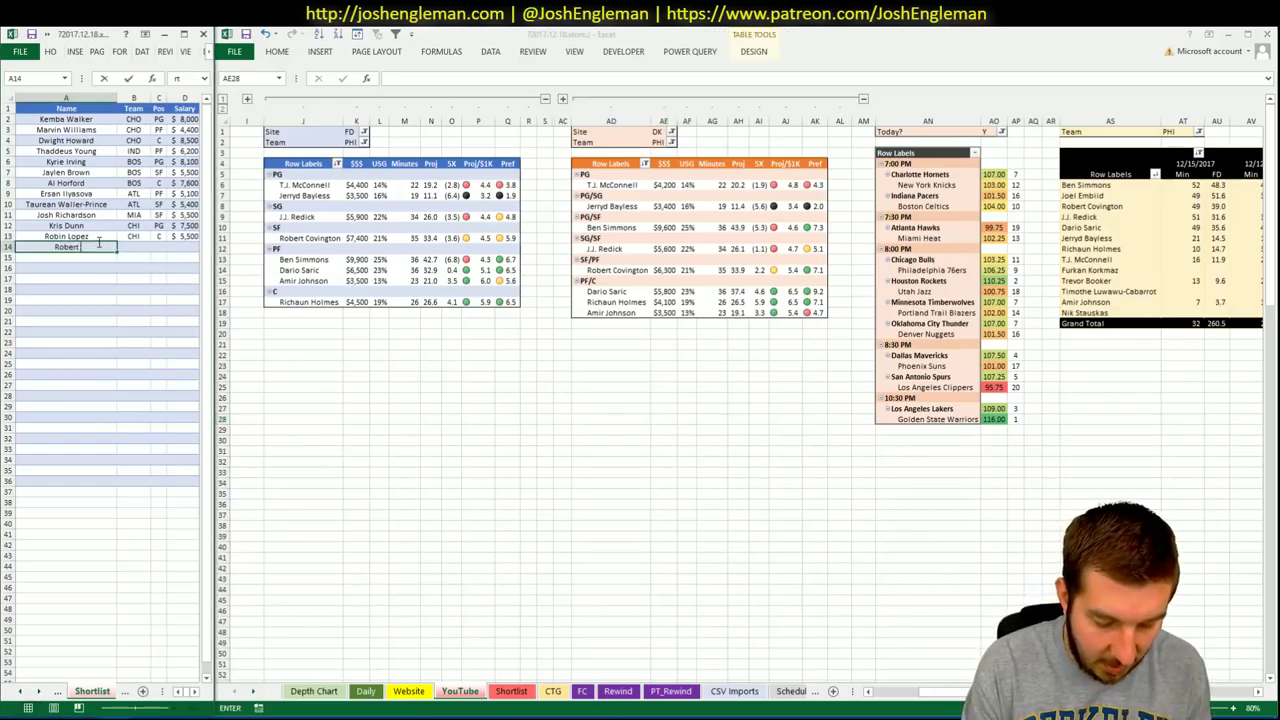
{"action": "type", "text": " Covington"}
{"action": "key", "text": "Return"}
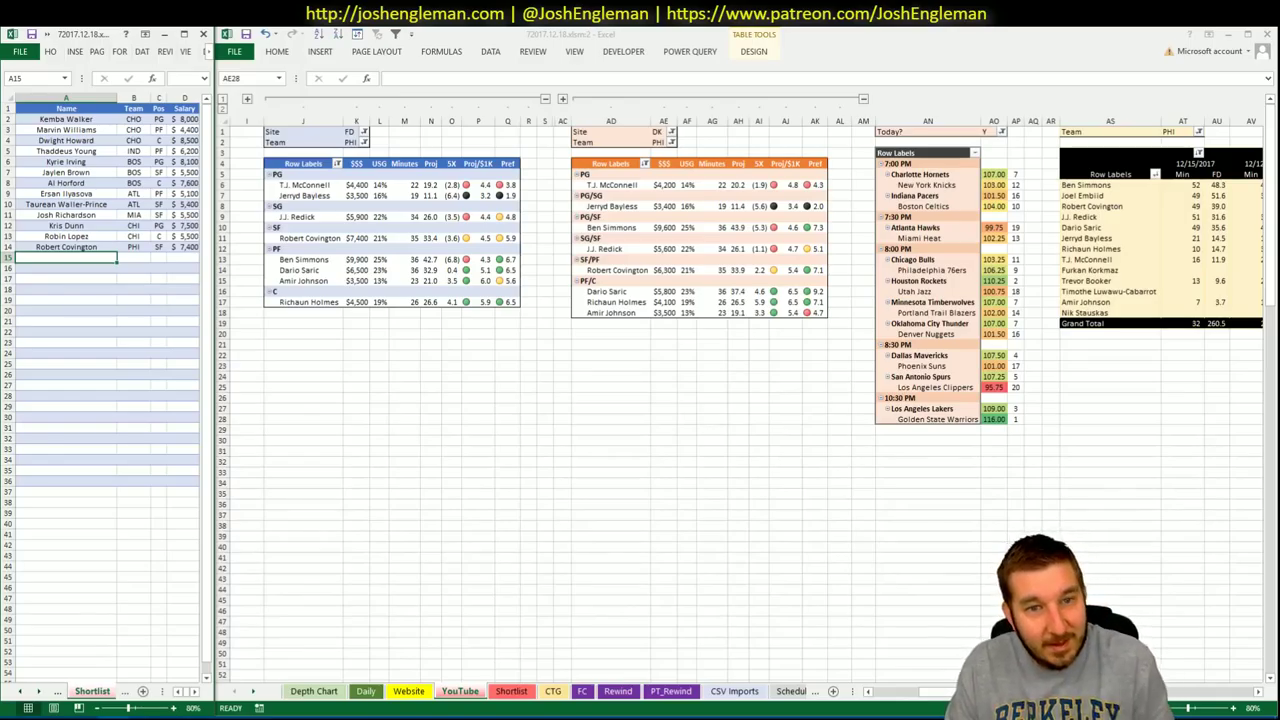
{"action": "scroll", "coordinate": [740, 400], "scroll_direction": "right", "scroll_amount": 6}
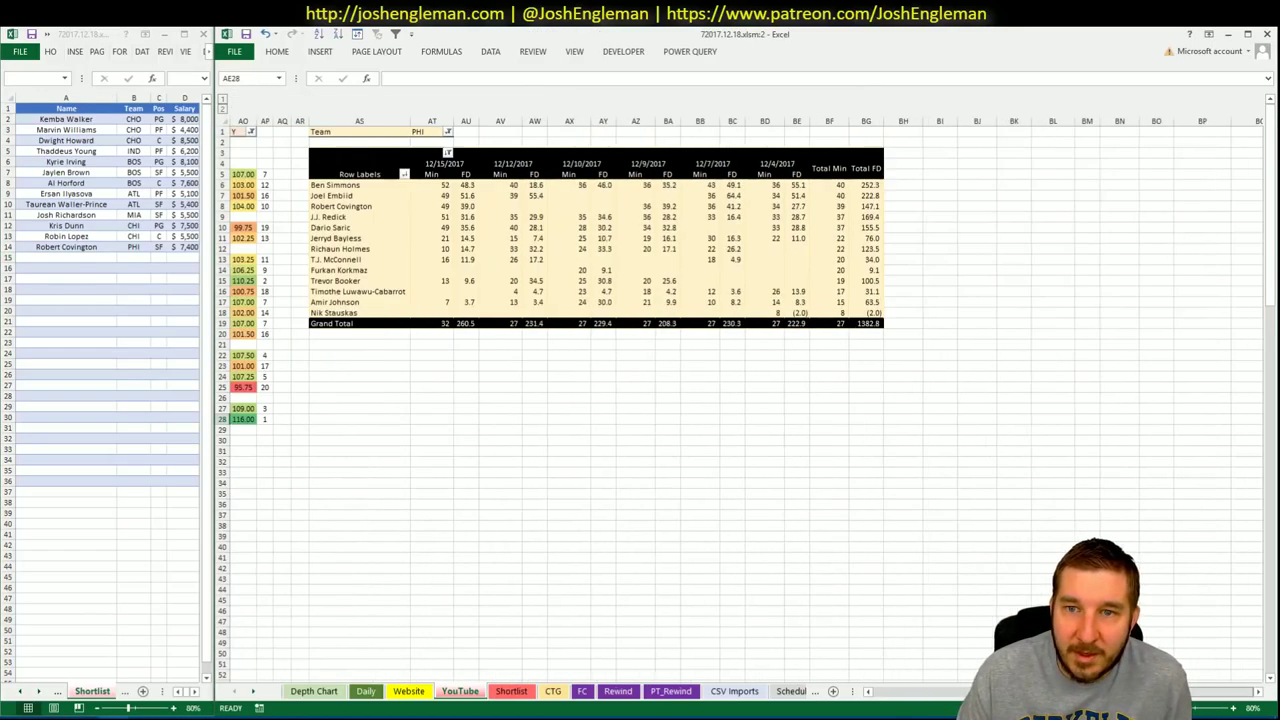
{"action": "scroll", "coordinate": [740, 400], "scroll_direction": "left", "scroll_amount": 1}
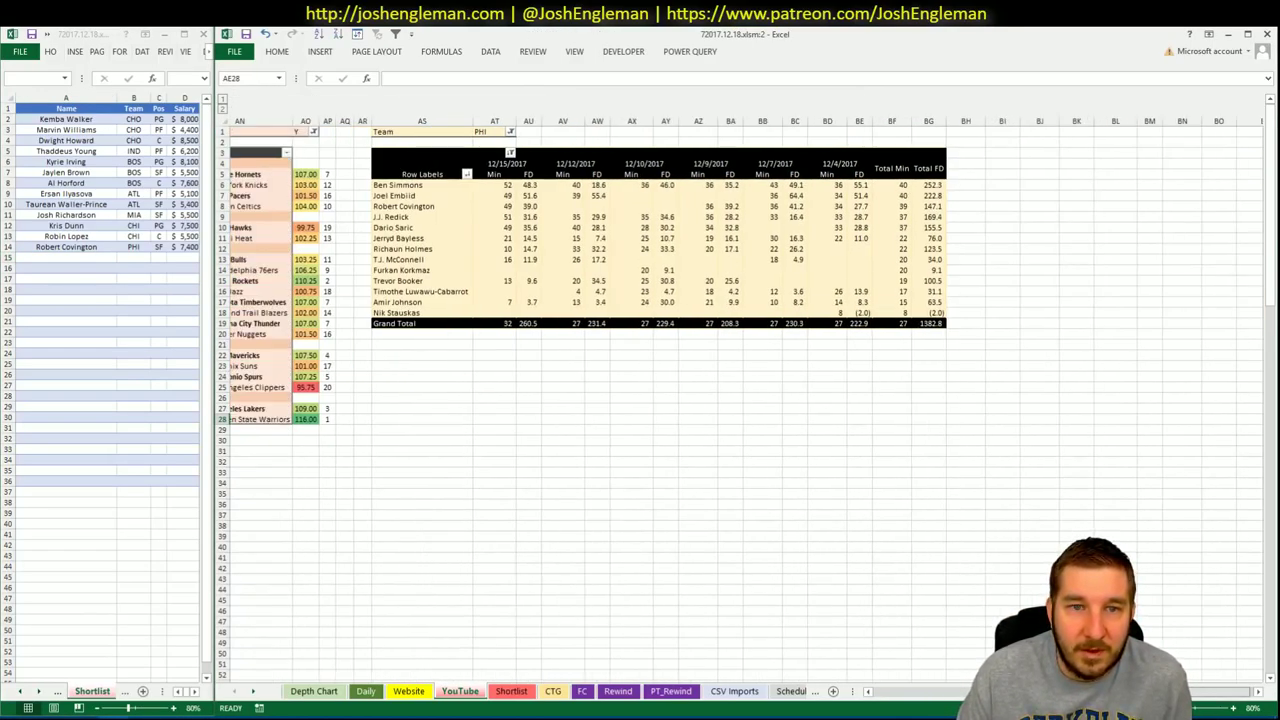
{"action": "scroll", "coordinate": [570, 320], "scroll_direction": "left", "scroll_amount": 1}
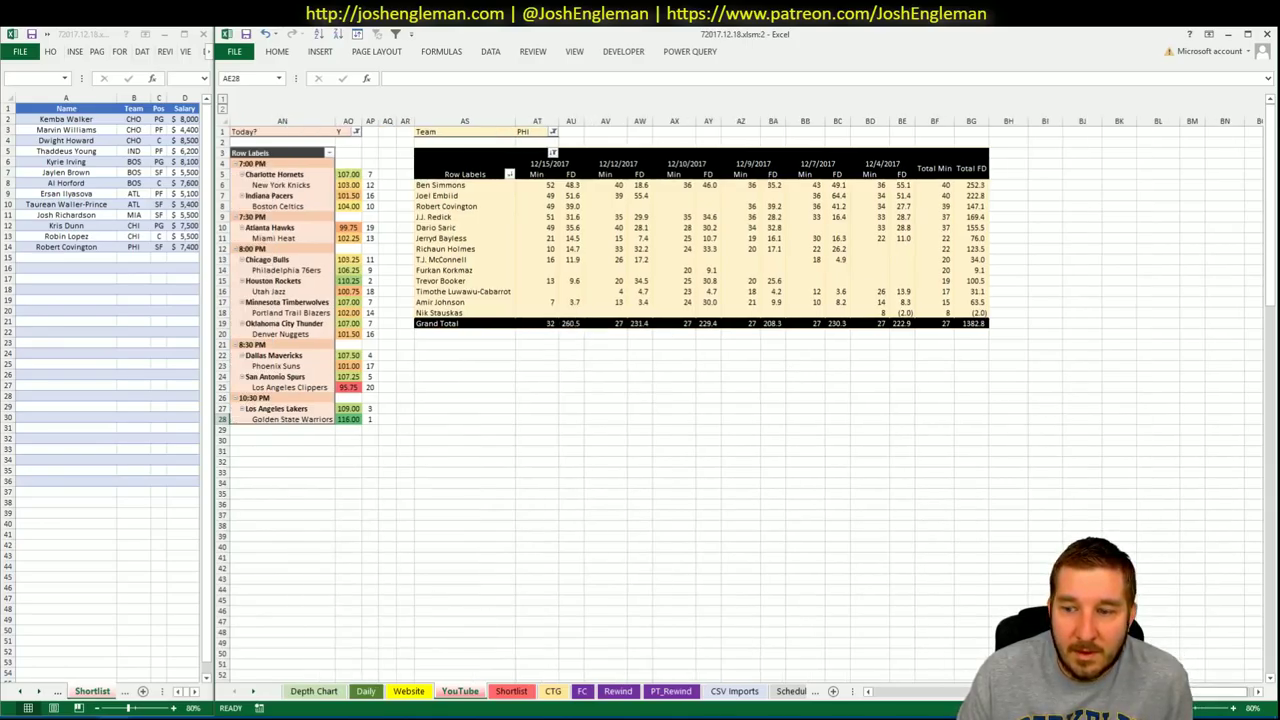
Compare the Philadelphia players' FD and DK projections with their CTG shooting frequency against Chicago and the recent game log
{"action": "scroll", "coordinate": [875, 645], "scroll_direction": "left", "scroll_amount": 4}
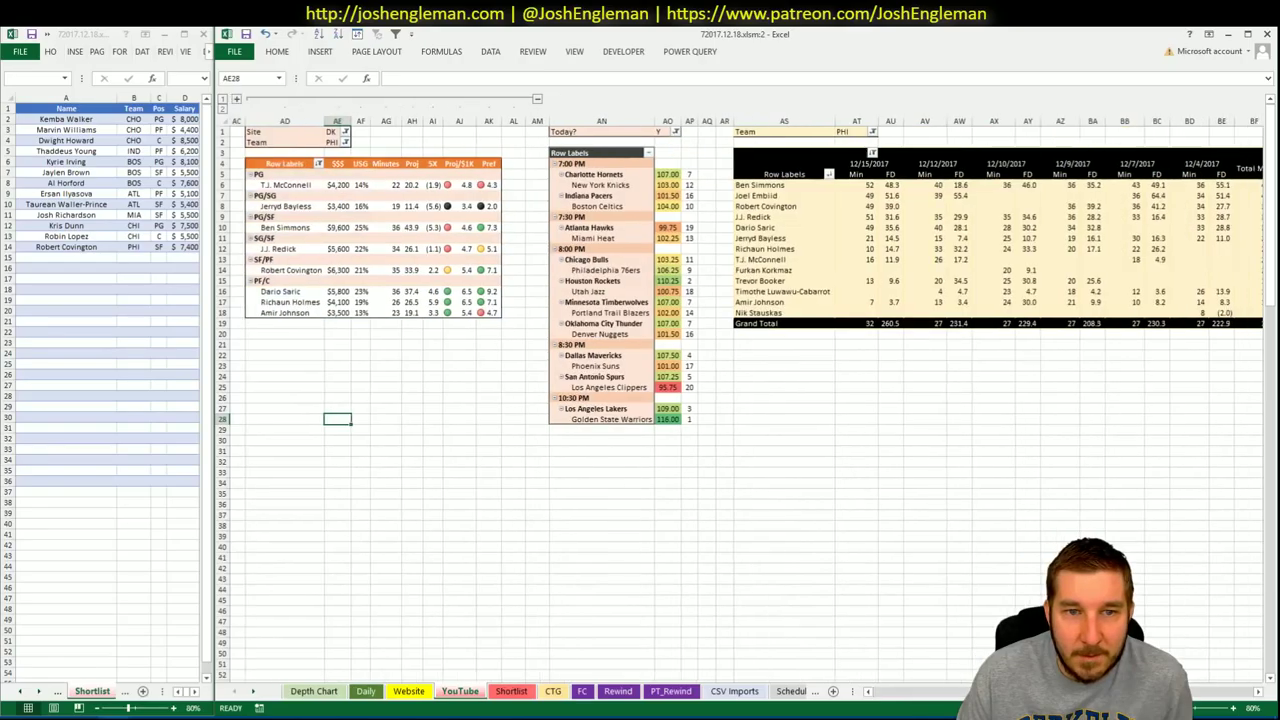
{"action": "scroll", "coordinate": [640, 400], "scroll_direction": "left", "scroll_amount": 5}
{"action": "left_click", "coordinate": [553, 691]}
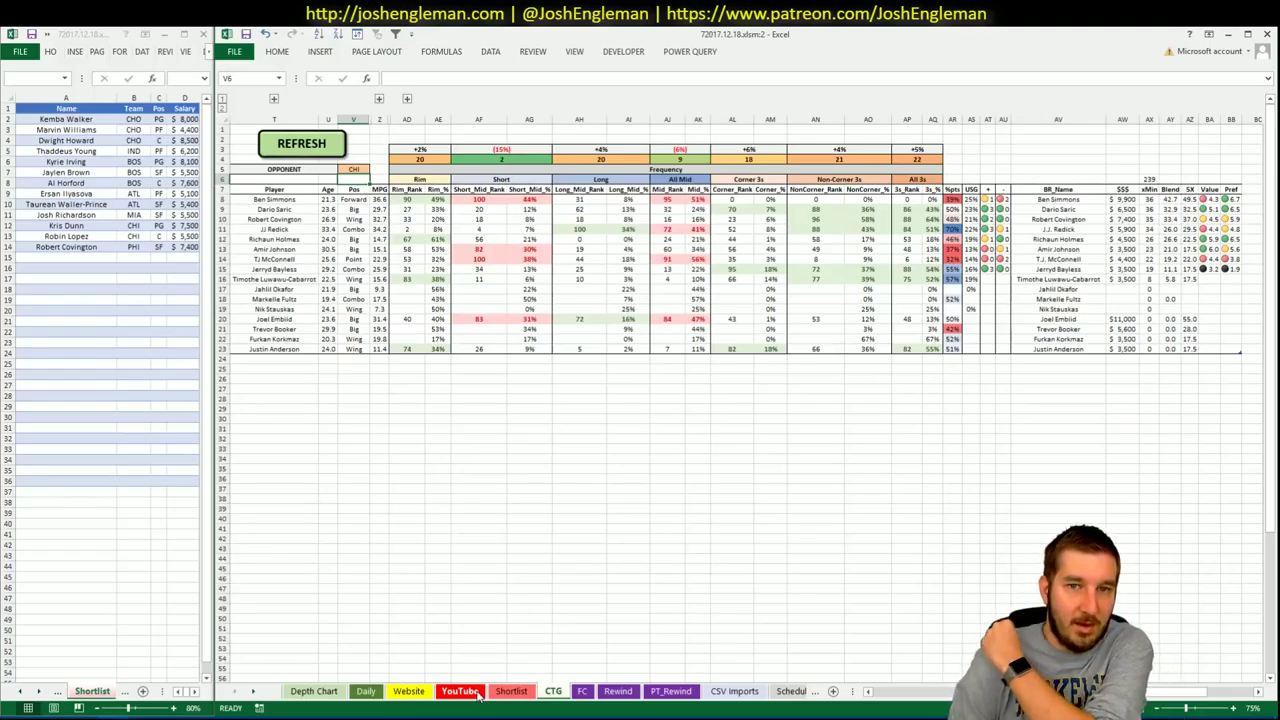
{"action": "left_click", "coordinate": [478, 697]}
{"action": "left_click", "coordinate": [686, 514]}
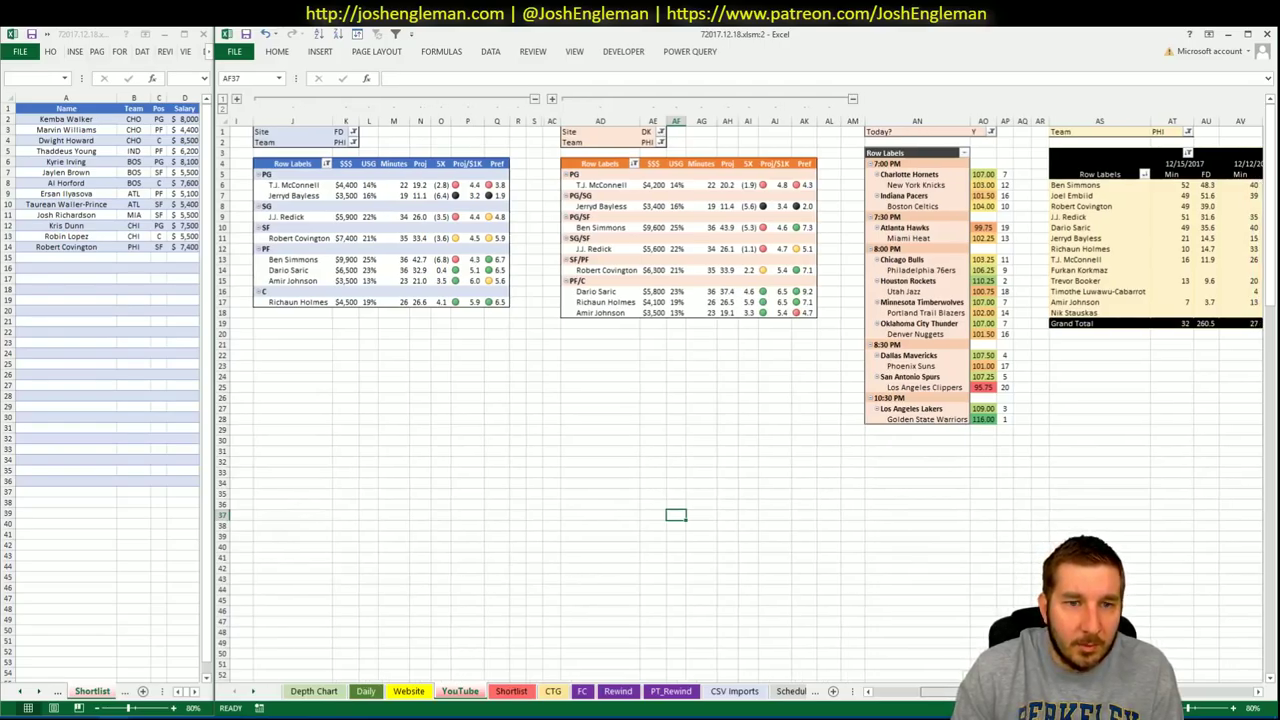
{"action": "scroll", "coordinate": [747, 395], "scroll_direction": "right", "scroll_amount": 5}
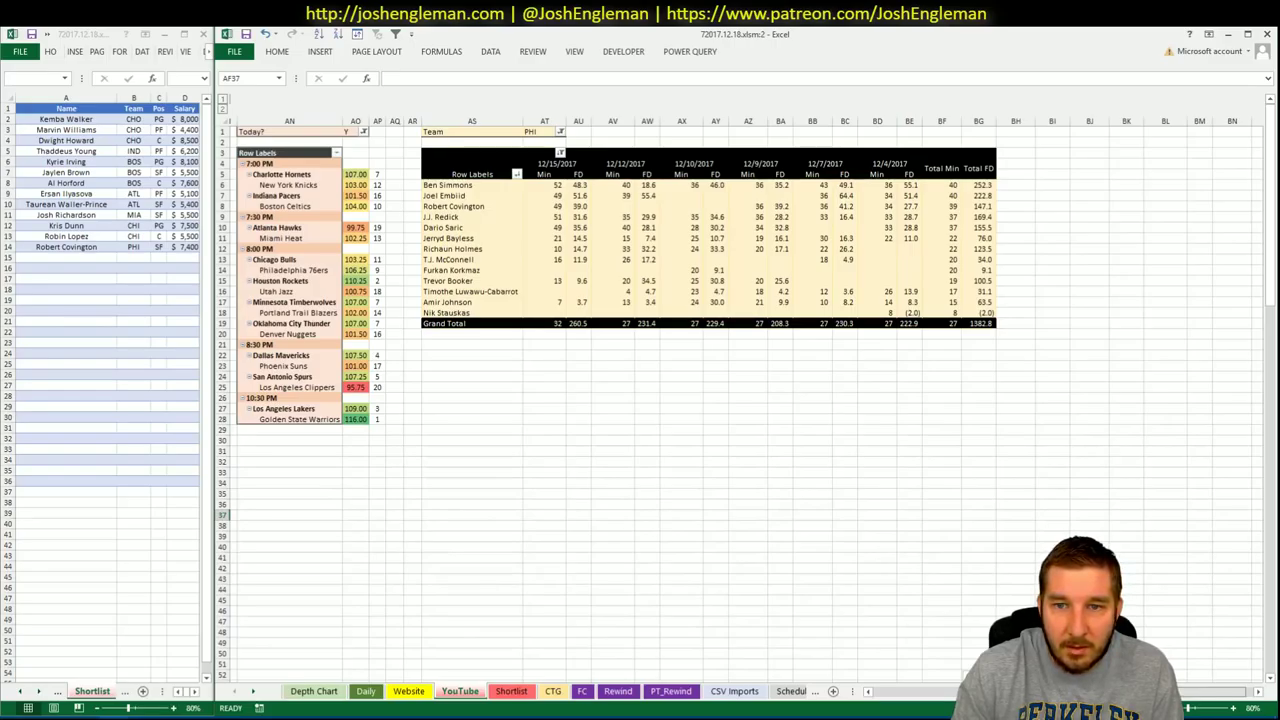
{"action": "scroll", "coordinate": [428, 448], "scroll_direction": "left", "scroll_amount": 5}
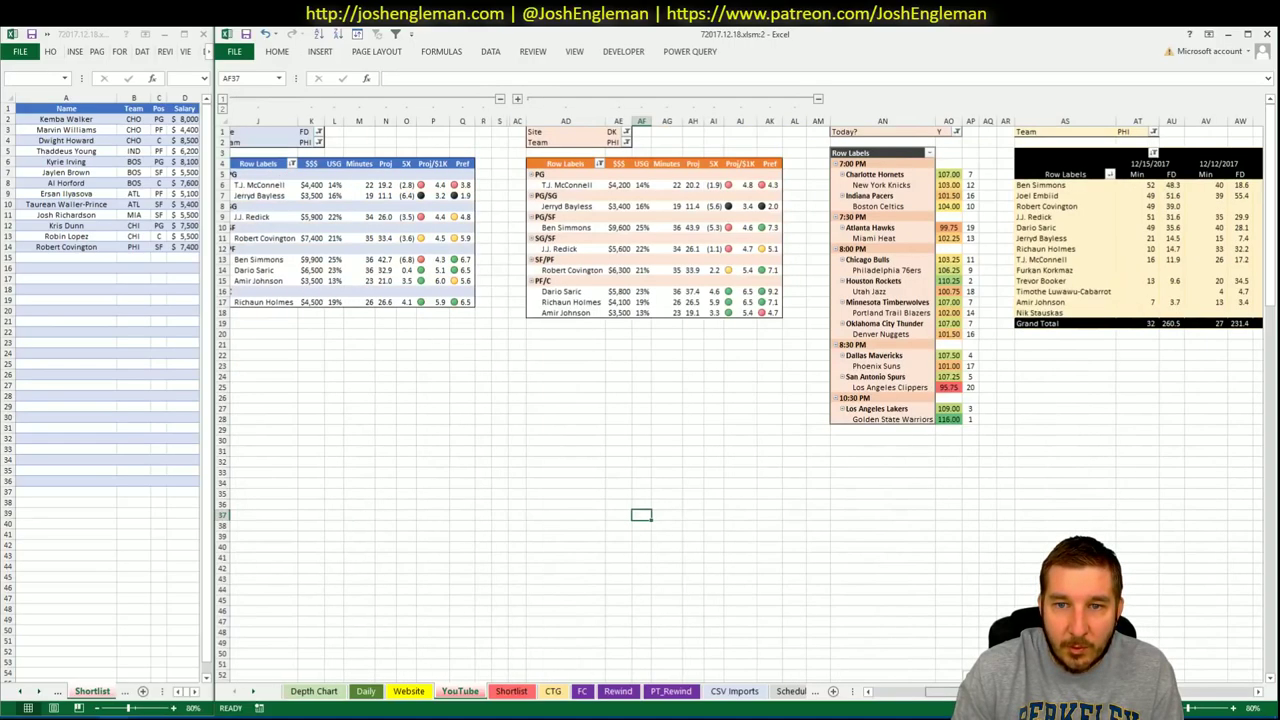
Add Dario Saric to the shortlist below Robert Covington
{"action": "left_click", "coordinate": [86, 258]}
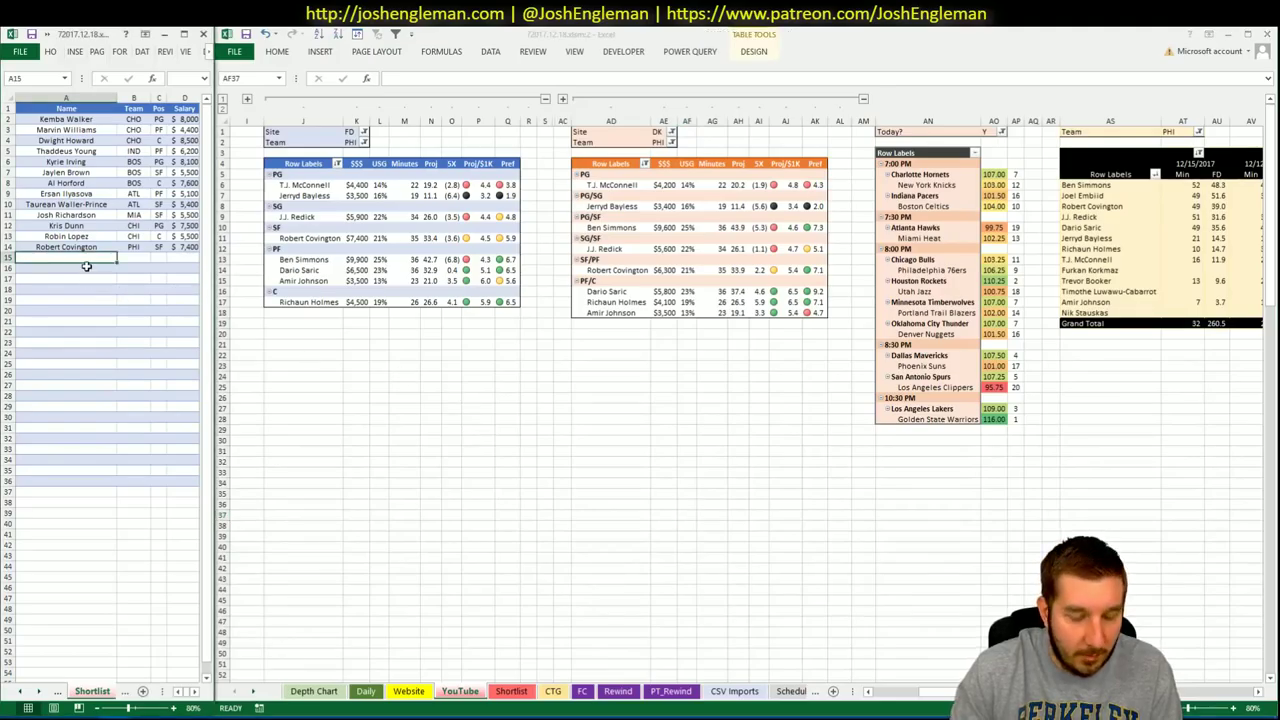
{"action": "type", "text": "Dario Saric"}
{"action": "key", "text": "Return"}
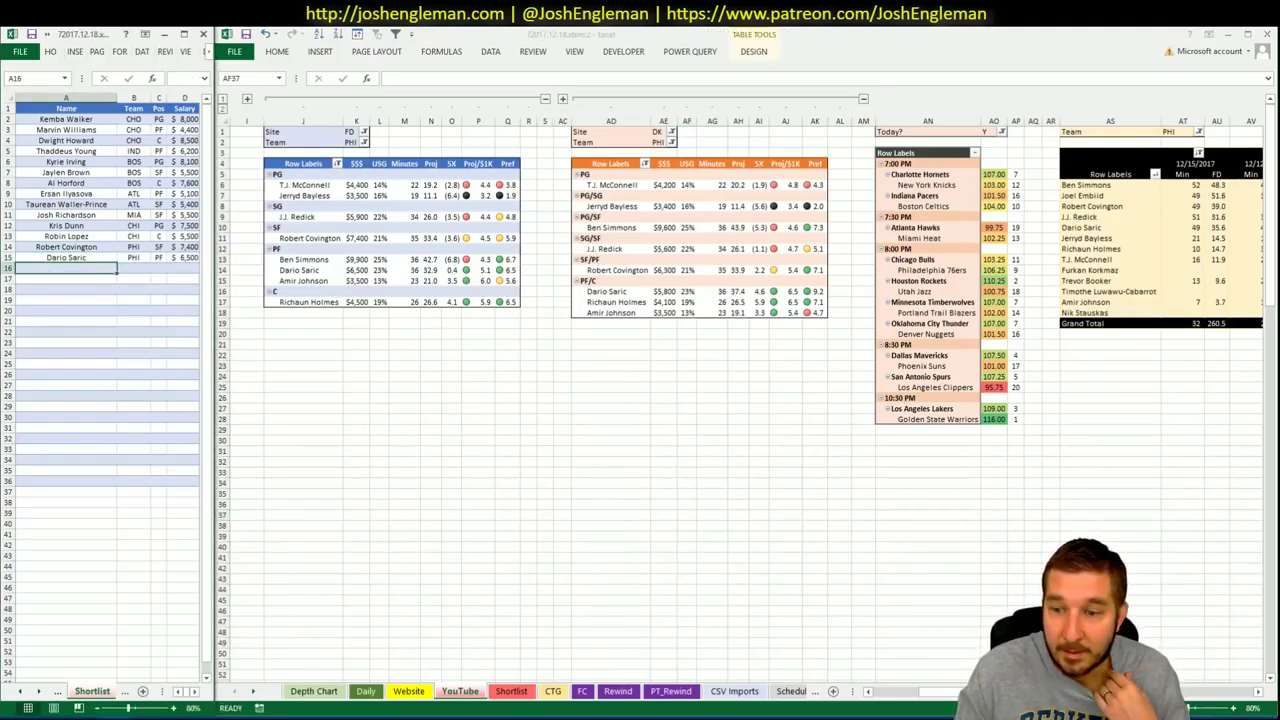
Check Philadelphia's recent game log and enter Amir Johnson in the shortlist below Dario Saric
{"action": "scroll", "coordinate": [1250, 677], "scroll_direction": "right", "scroll_amount": 10}
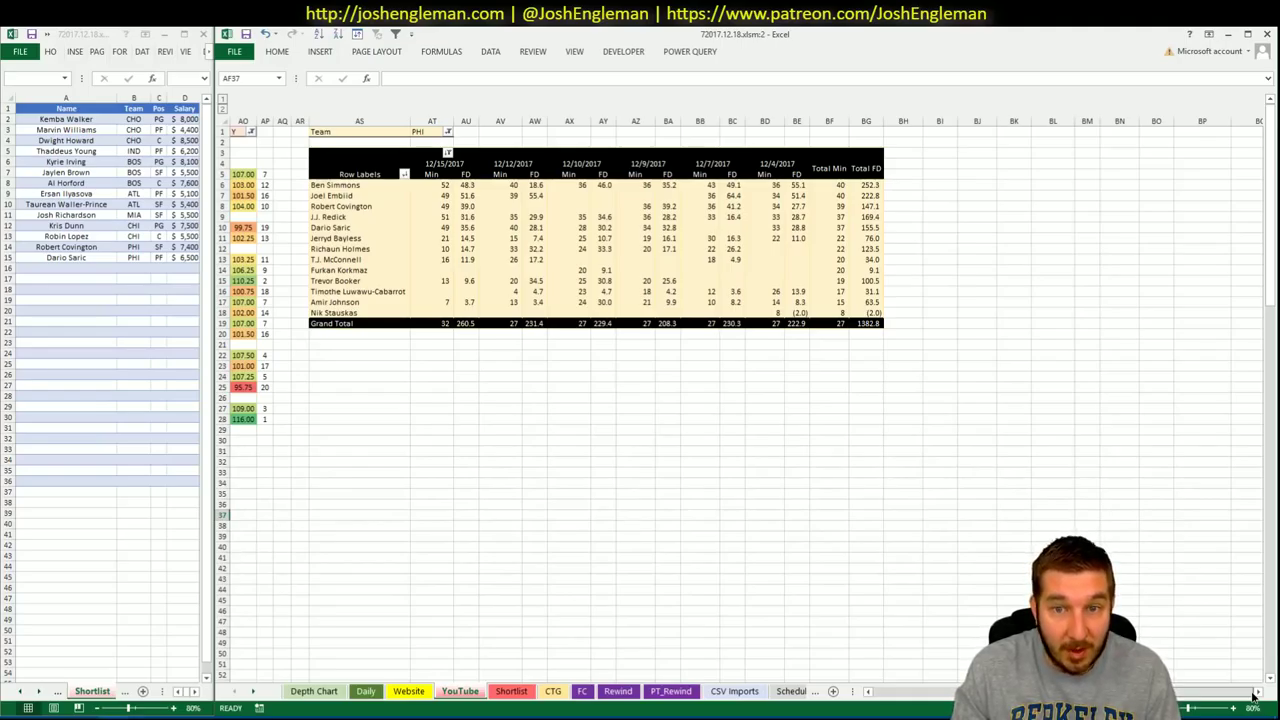
{"action": "left_click_drag", "start_coordinate": [1254, 694], "coordinate": [990, 694]}
{"action": "left_click", "coordinate": [56, 268]}
{"action": "type", "text": "Amir Johns"}
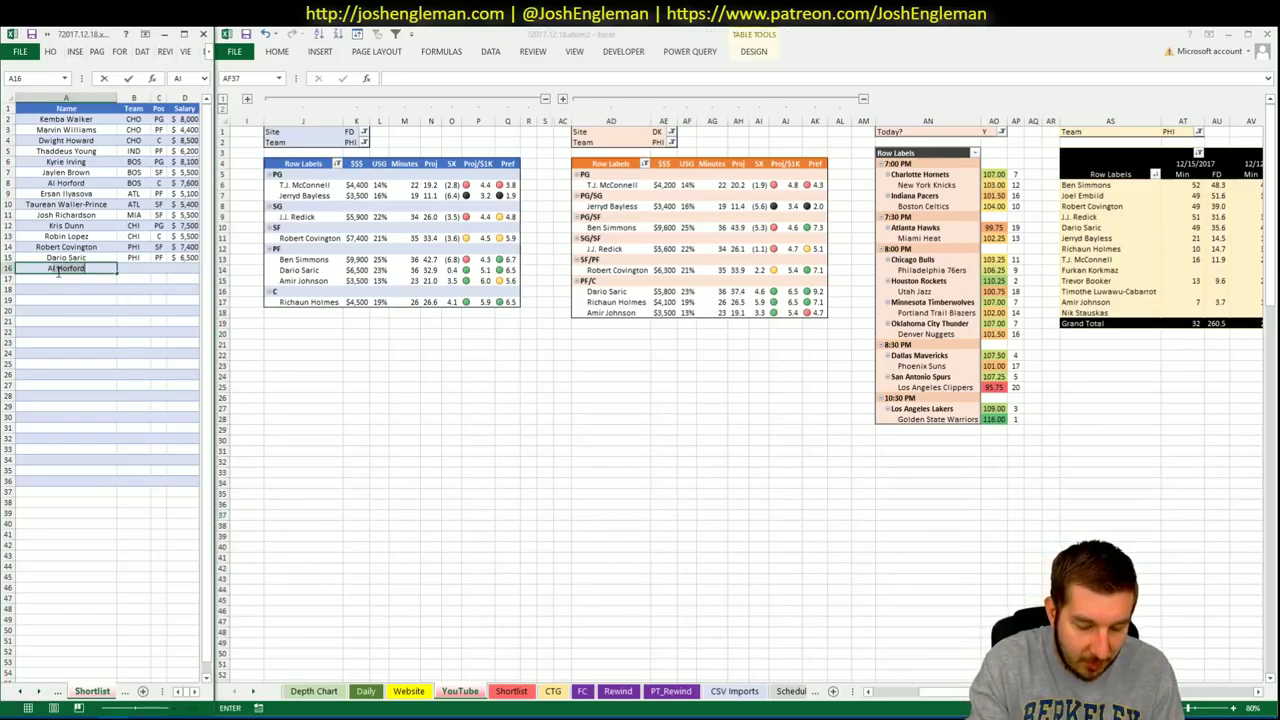
Add Amir Johnson and Richaun Holmes to the next empty rows of the shortlist's Name column
{"action": "type", "text": "on"}
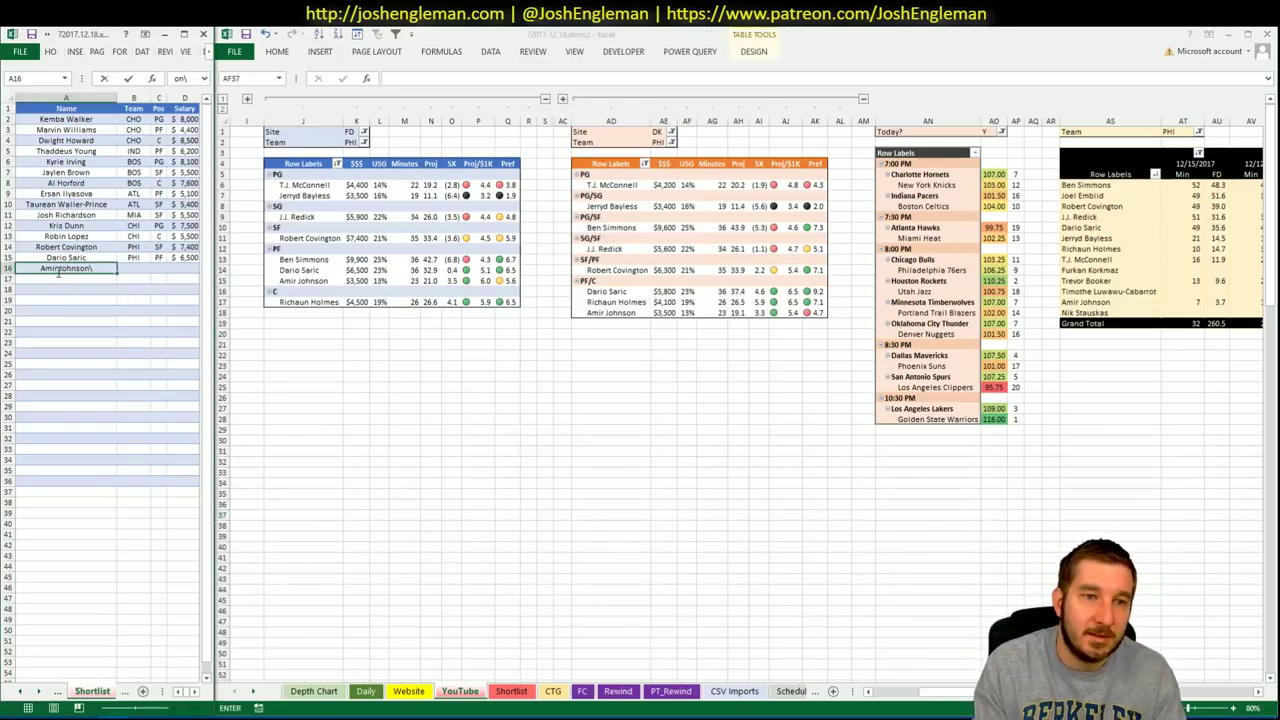
{"action": "key", "text": "Return"}
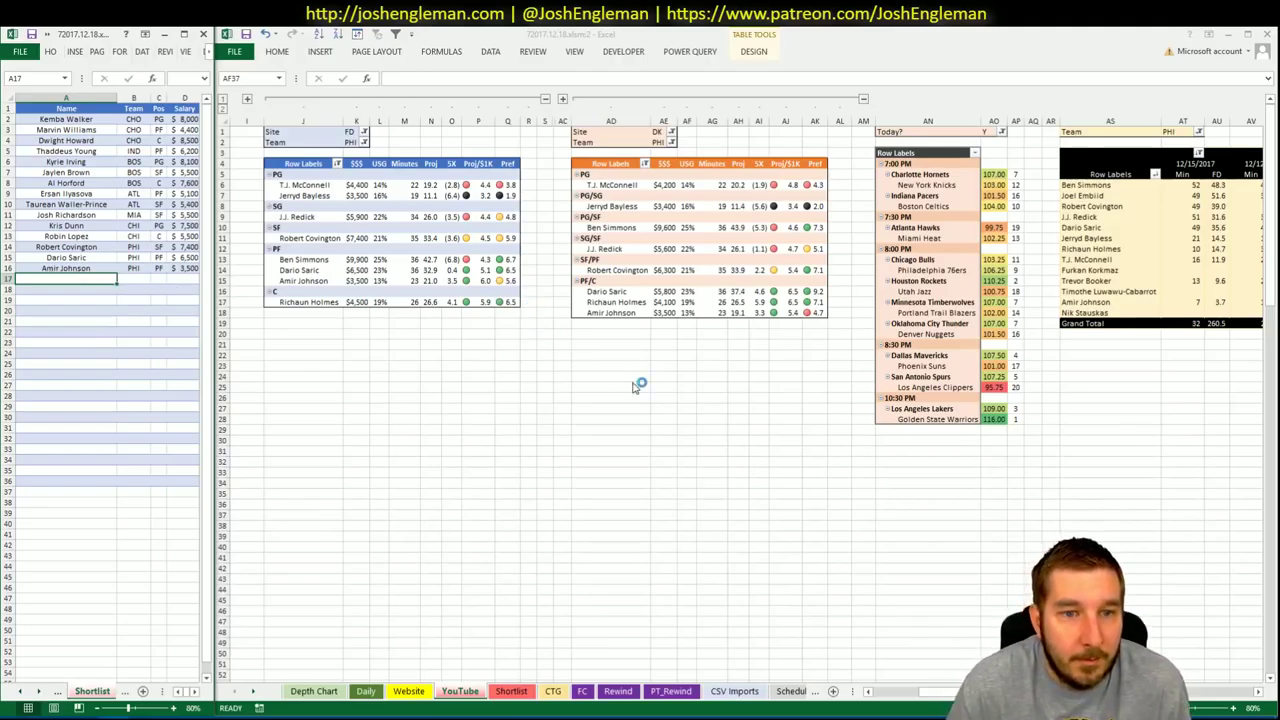
{"action": "left_click", "coordinate": [686, 515]}
{"action": "scroll", "coordinate": [686, 515], "scroll_direction": "right", "scroll_amount": 5}
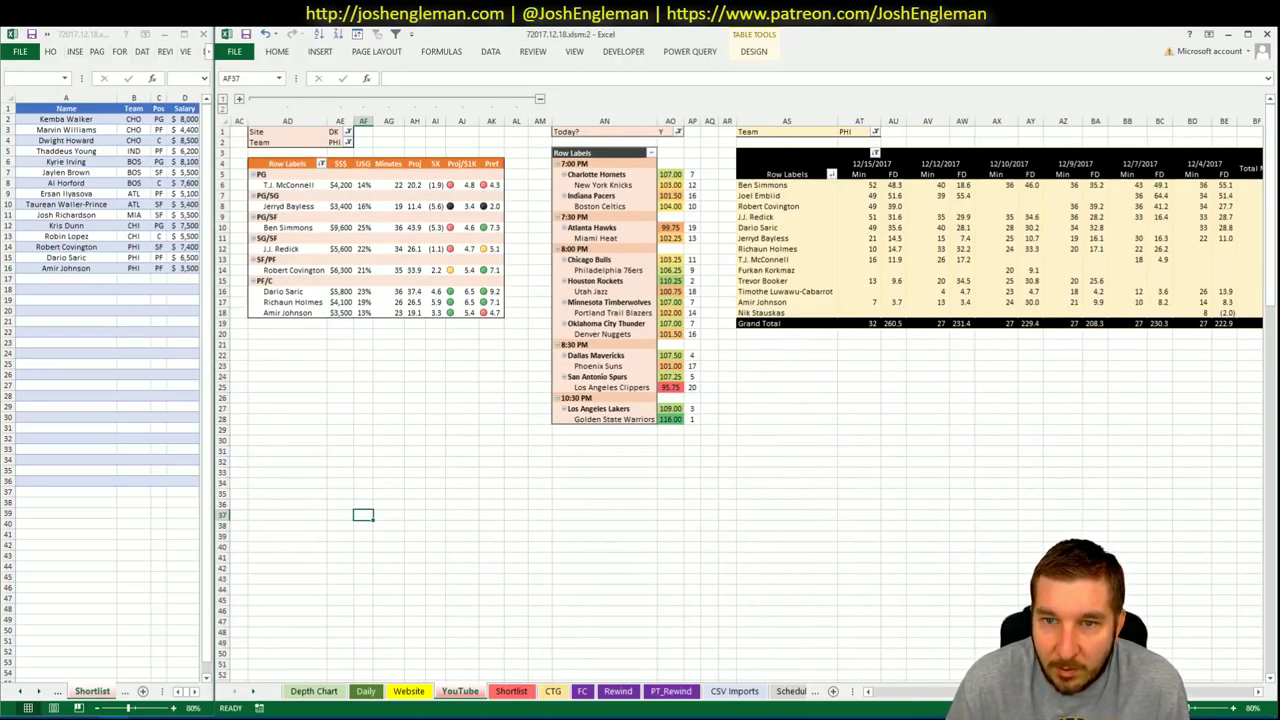
{"action": "scroll", "coordinate": [1198, 686], "scroll_direction": "right", "scroll_amount": 4}
{"action": "scroll", "coordinate": [329, 514], "scroll_direction": "left", "scroll_amount": 11}
{"action": "left_click", "coordinate": [84, 278]}
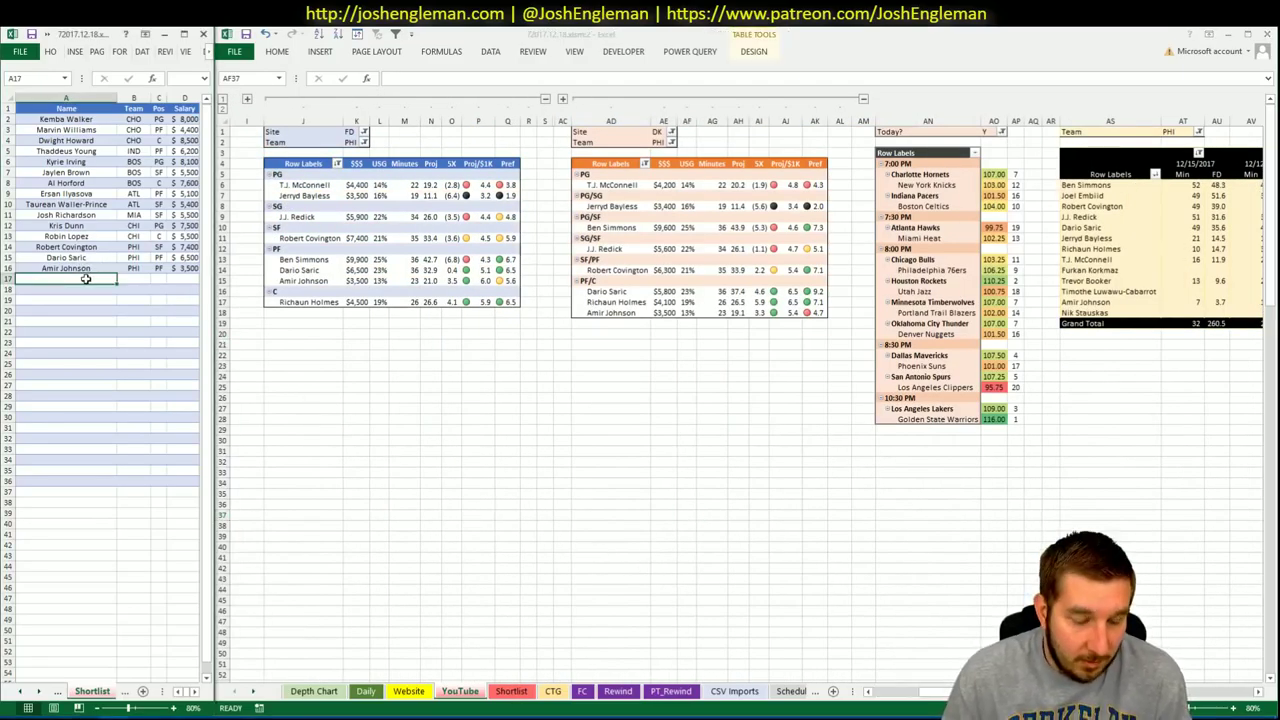
{"action": "type", "text": "Richaun Holmes"}
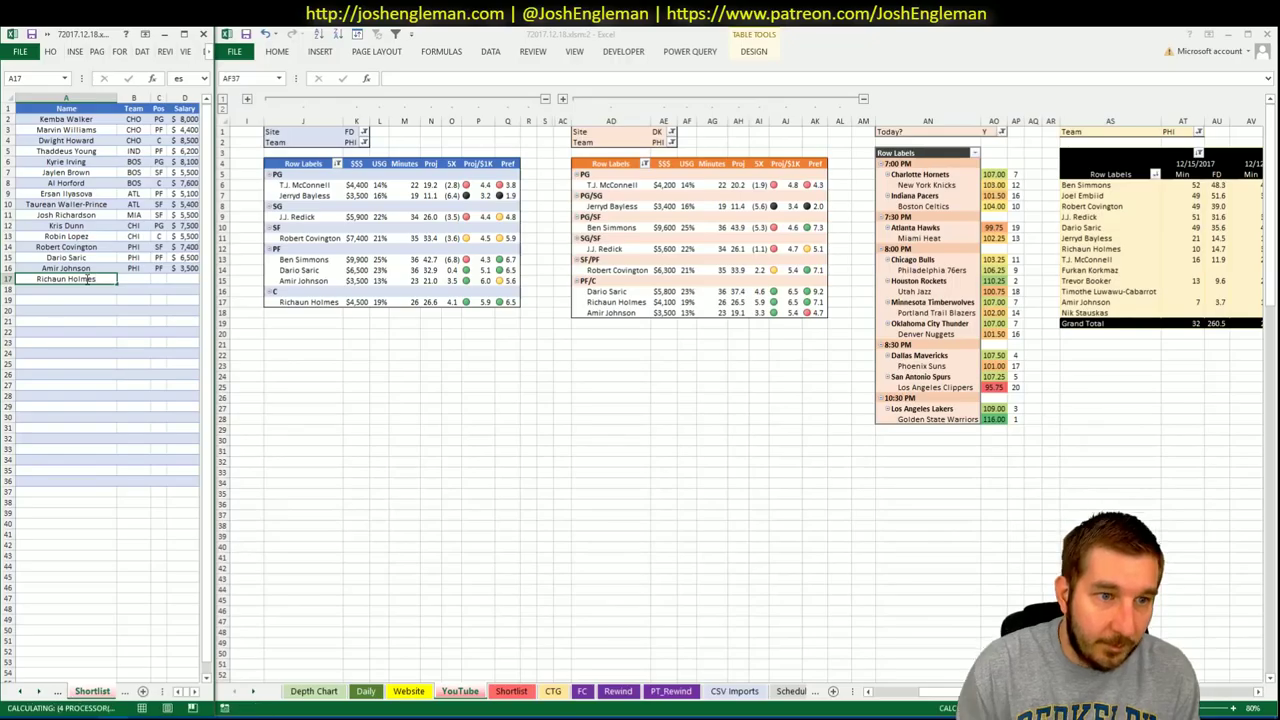
{"action": "key", "text": "Return"}
Examine the Philadelphia players' recent minutes and FD points by game date, alongside their site projections
{"action": "key", "text": "alt+Tab"}
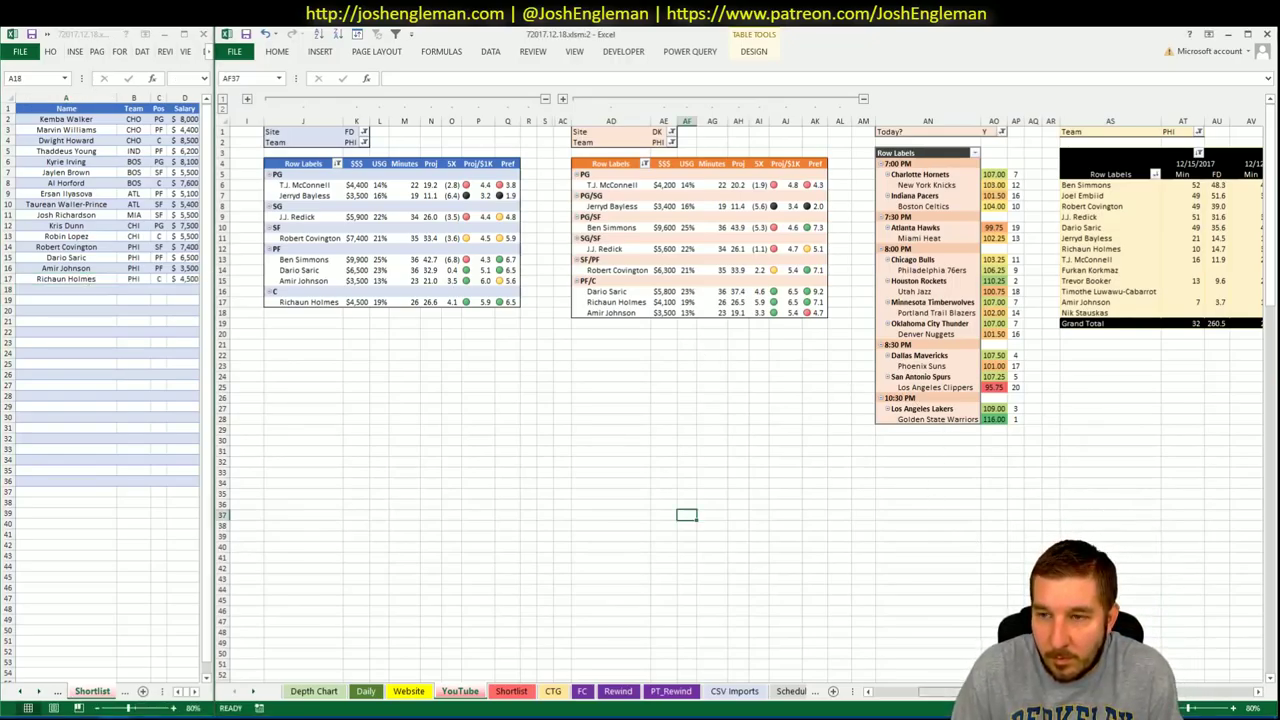
{"action": "scroll", "coordinate": [740, 400], "scroll_direction": "right", "scroll_amount": 8}
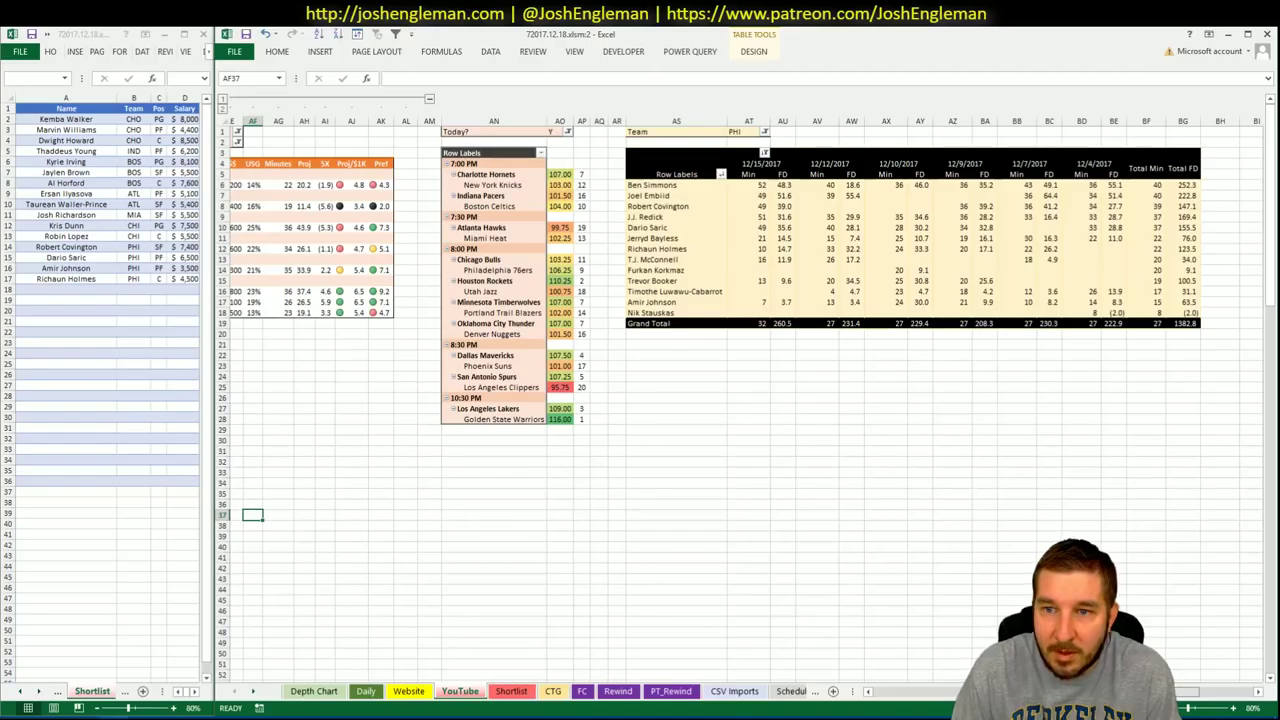
{"action": "scroll", "coordinate": [951, 549], "scroll_direction": "right", "scroll_amount": 1}
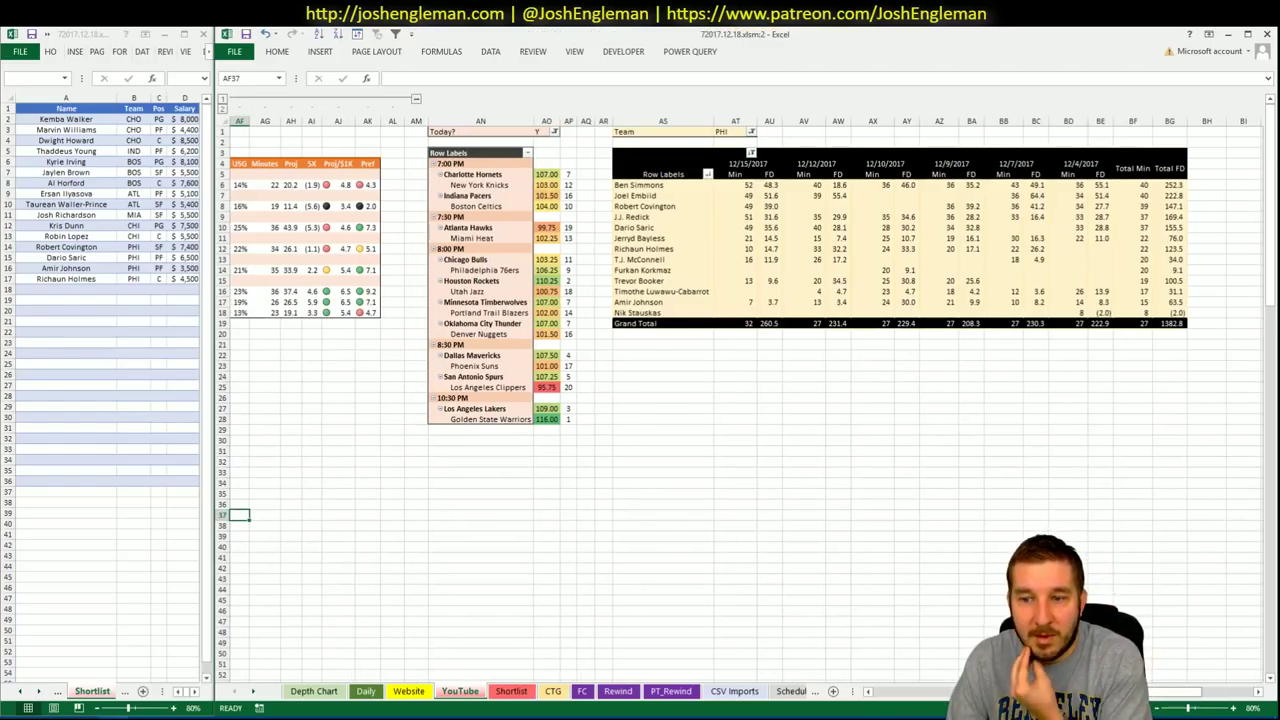
{"action": "scroll", "coordinate": [951, 549], "scroll_direction": "left", "scroll_amount": 8}
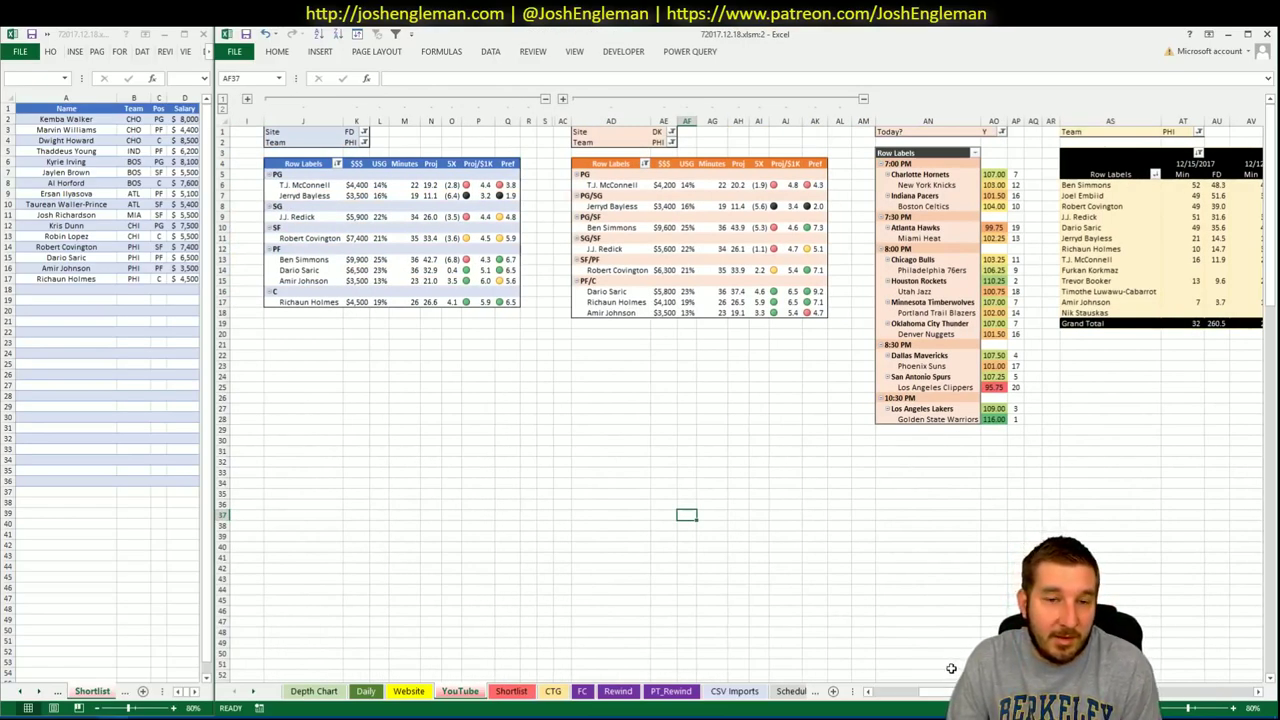
{"action": "scroll", "coordinate": [746, 400], "scroll_direction": "right", "scroll_amount": 5}
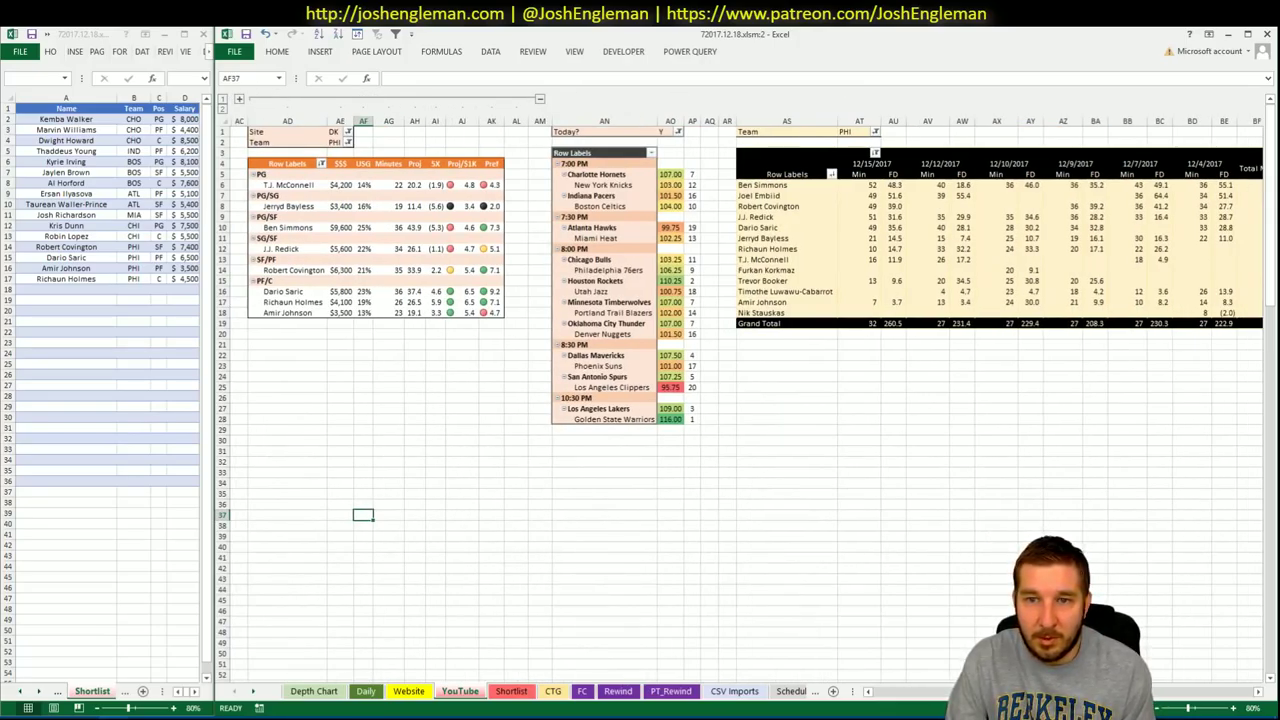
{"action": "scroll", "coordinate": [900, 680], "scroll_direction": "left", "scroll_amount": 5}
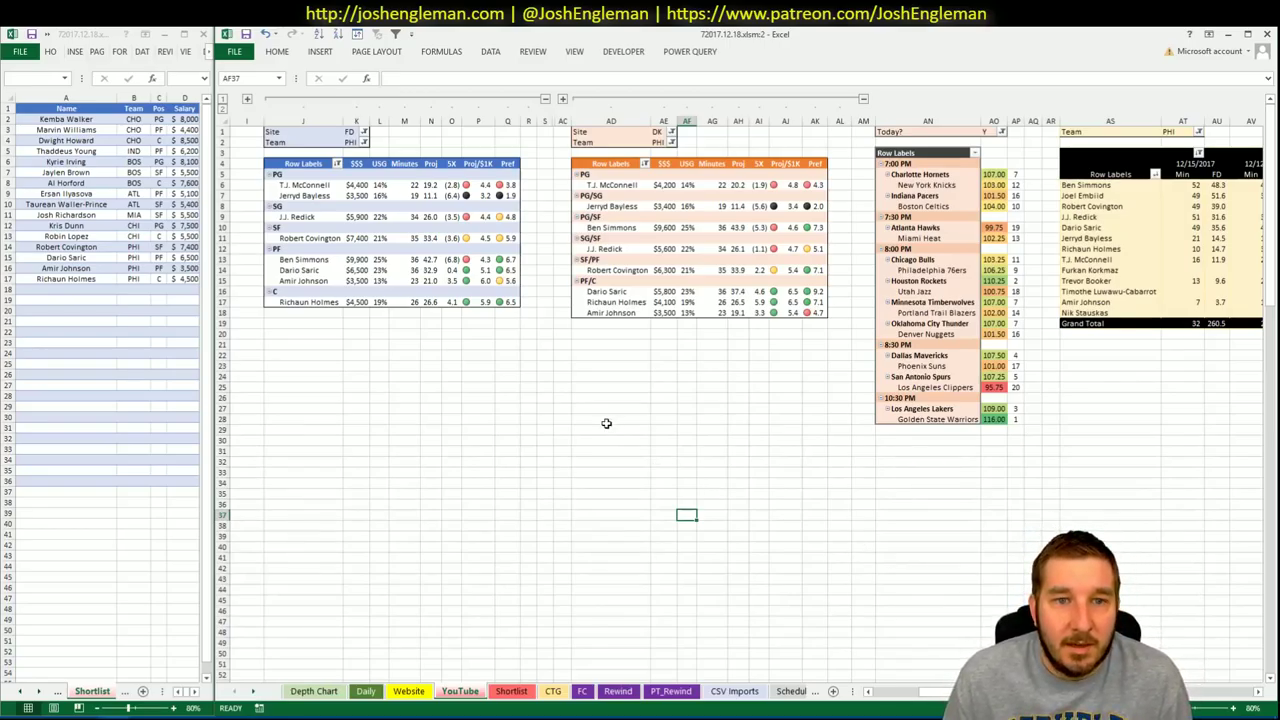
Set the Team filter to HOU for both the FD and the DK projection tables
{"action": "left_click", "coordinate": [358, 152]}
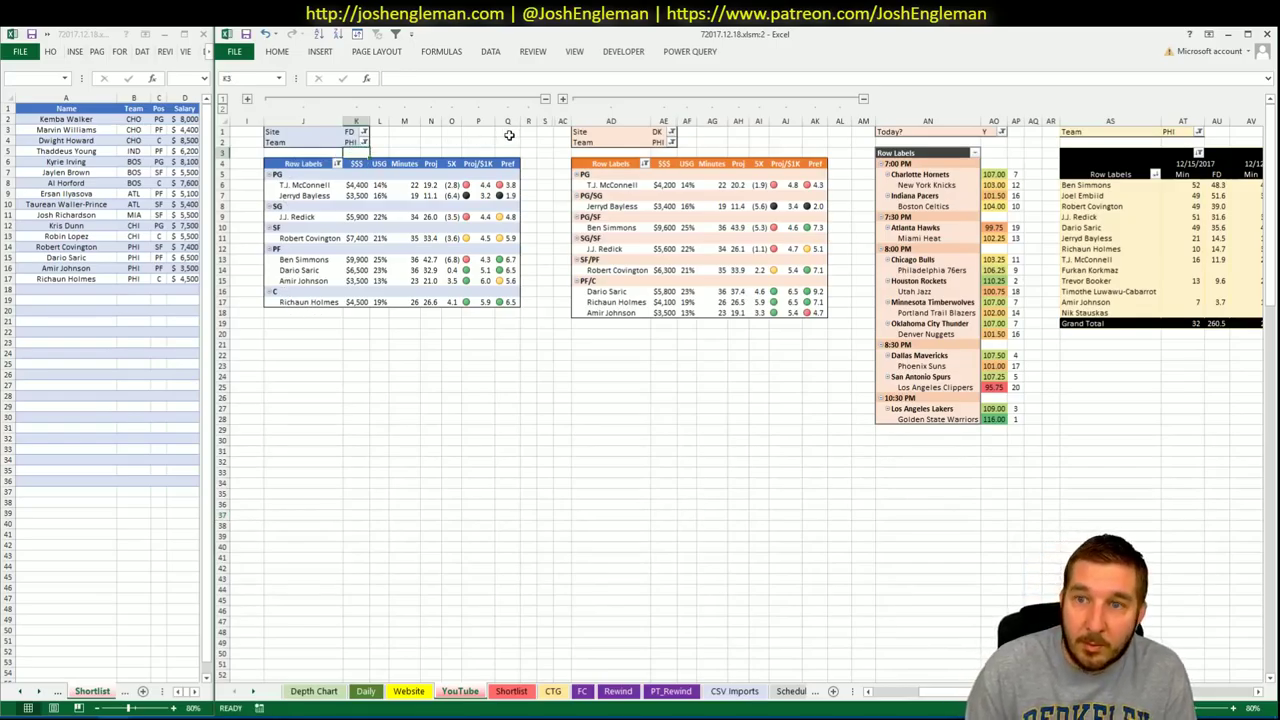
{"action": "key", "text": "Up"}
{"action": "type", "text": "HOU"}
{"action": "key", "text": "Return"}
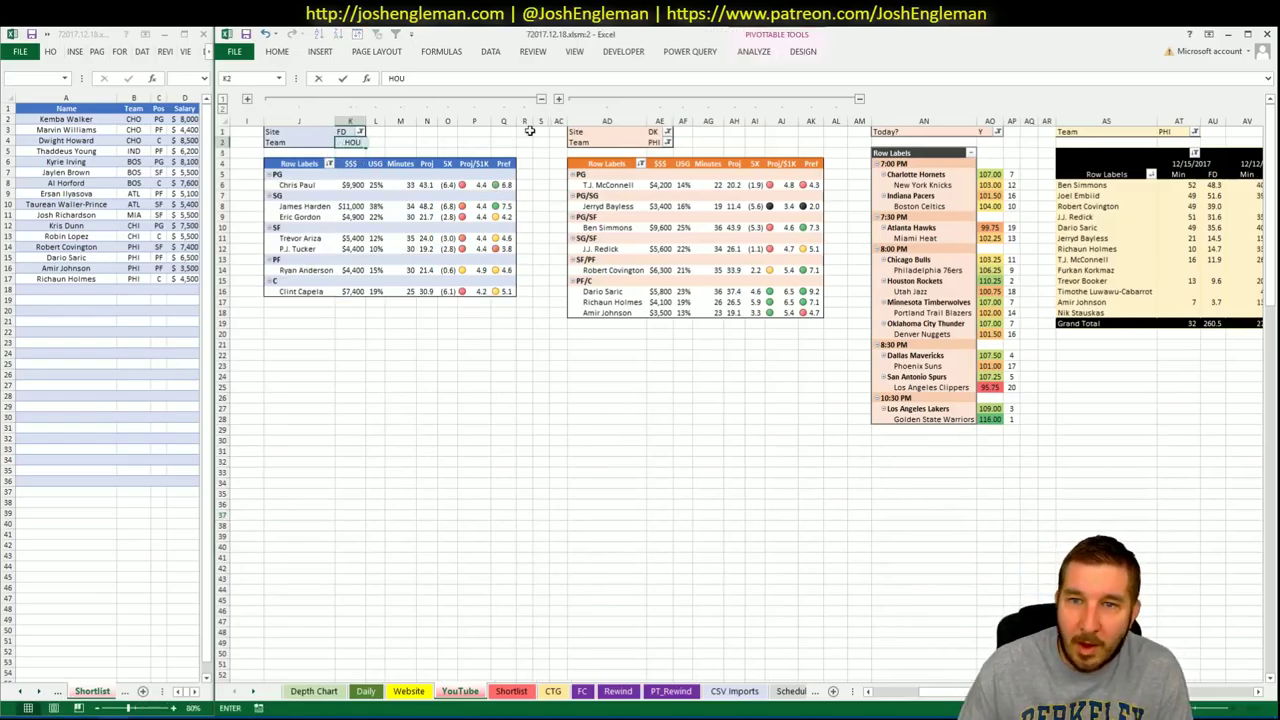
{"action": "left_click", "coordinate": [655, 143]}
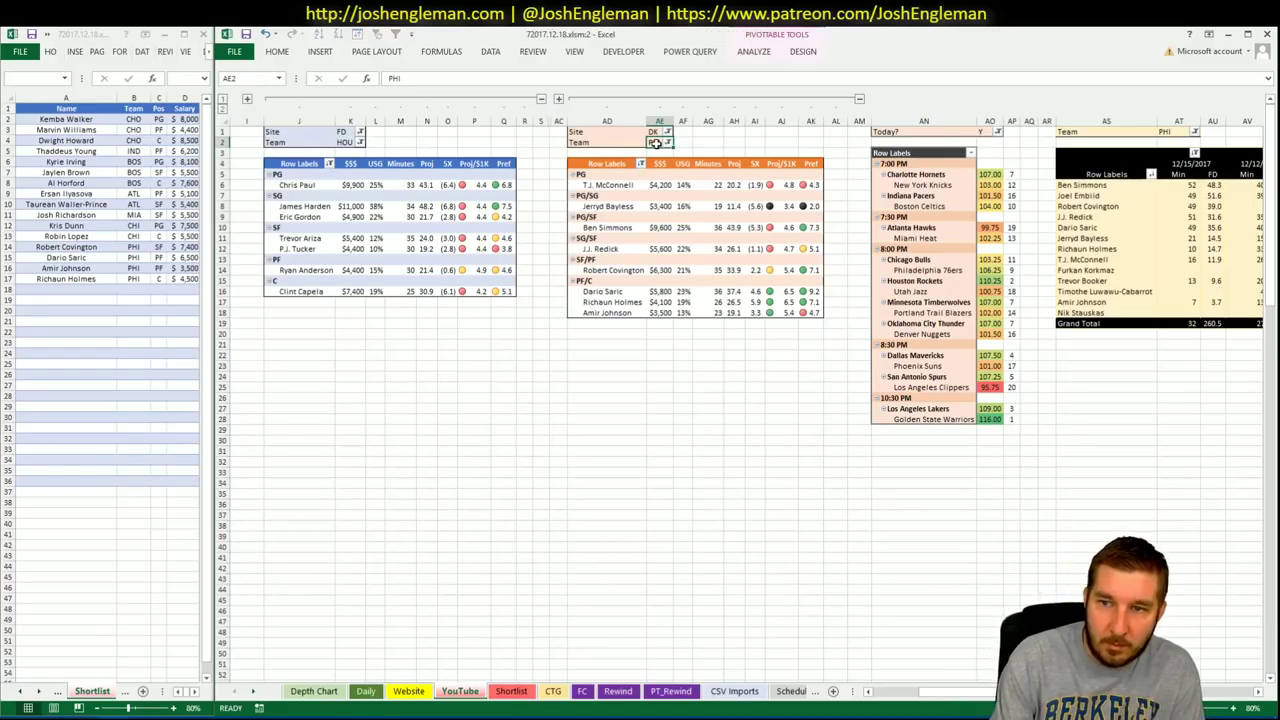
{"action": "type", "text": "HOU"}
{"action": "key", "text": "Return"}
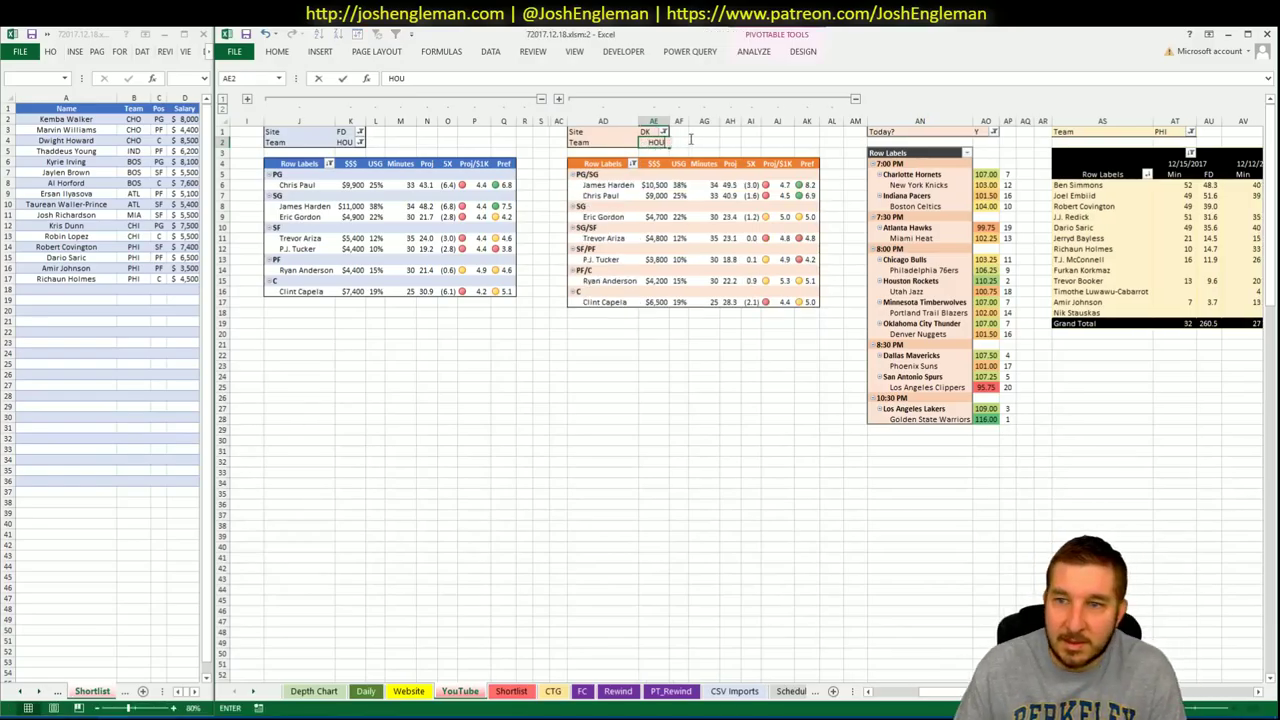
{"action": "left_click", "coordinate": [688, 142]}
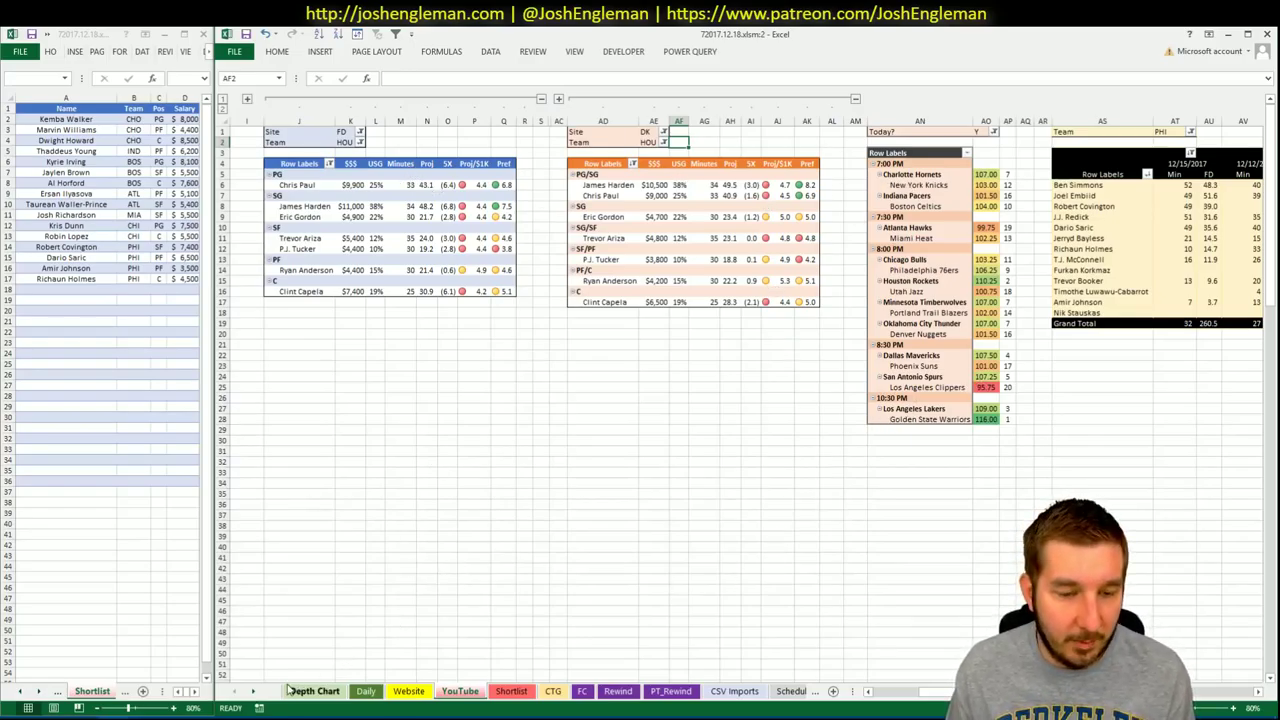
Switch to the browser, search Cleaning the Glass for Houston, and go to the team's Shooting: Frequency section
{"action": "left_click", "coordinate": [553, 693]}
{"action": "left_click", "coordinate": [459, 691]}
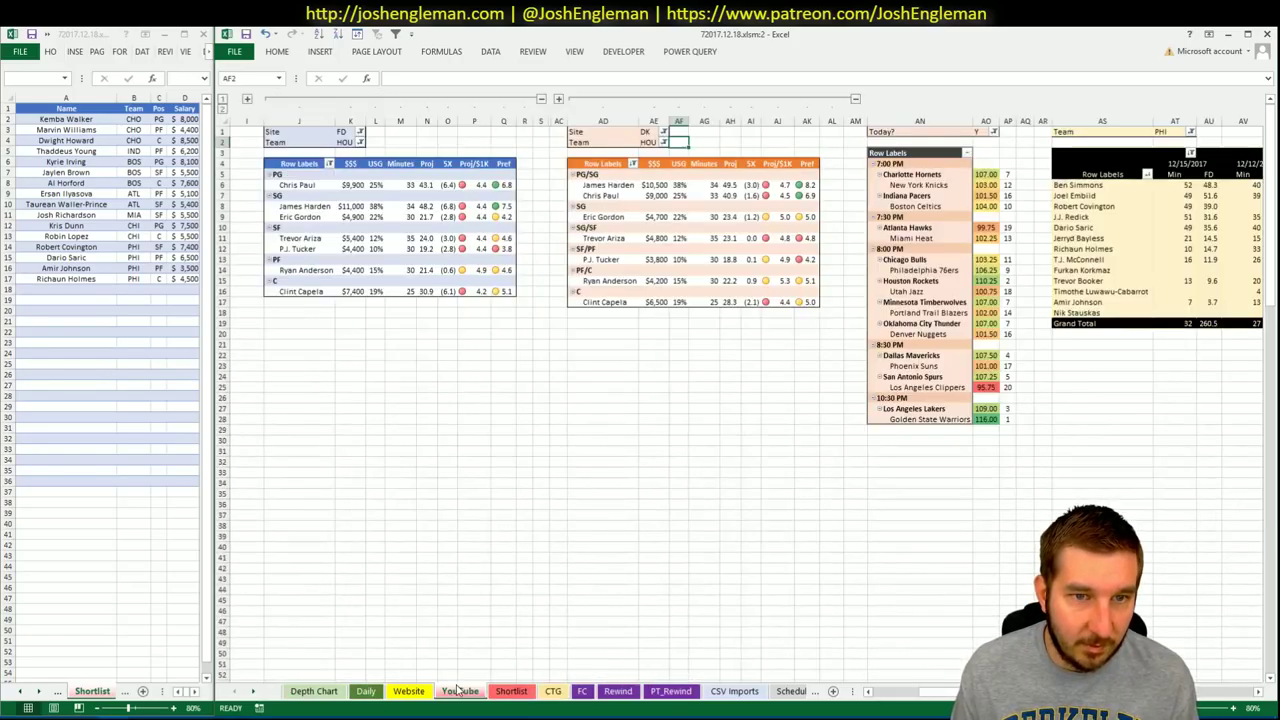
{"action": "key", "text": "alt+Tab"}
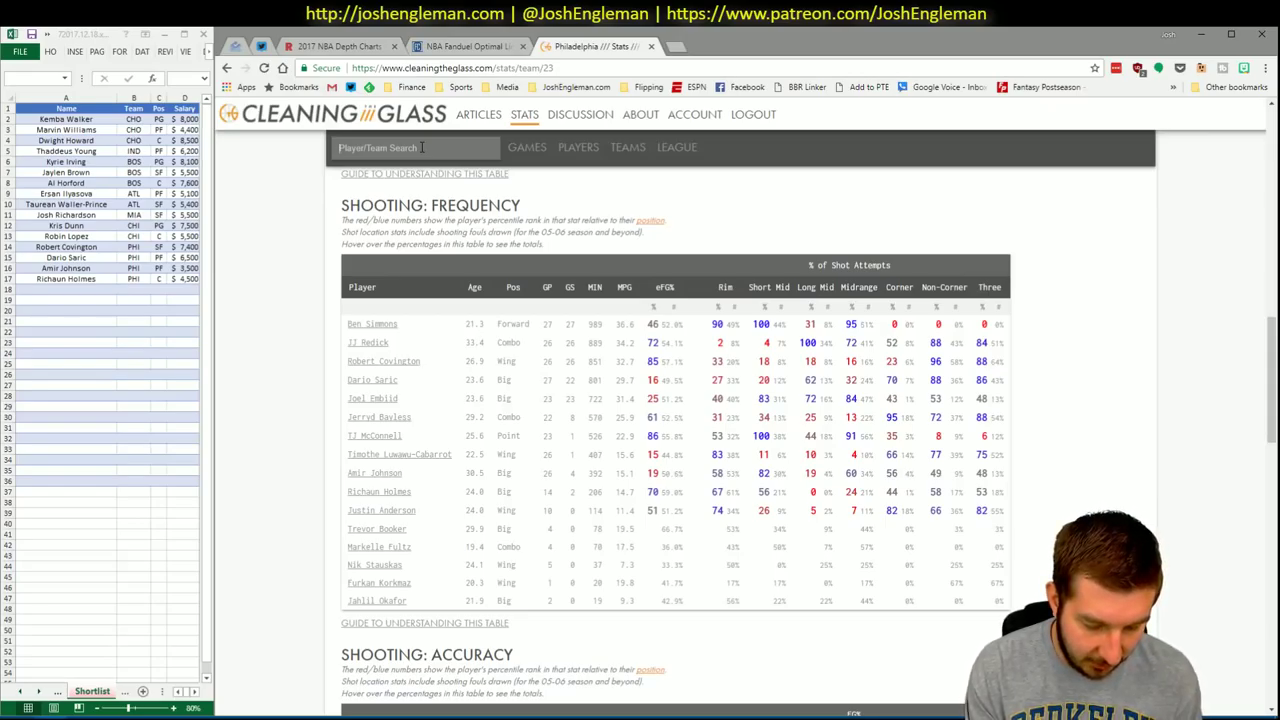
{"action": "left_click", "coordinate": [421, 147]}
{"action": "type", "text": "hou"}
{"action": "key", "text": "Return"}
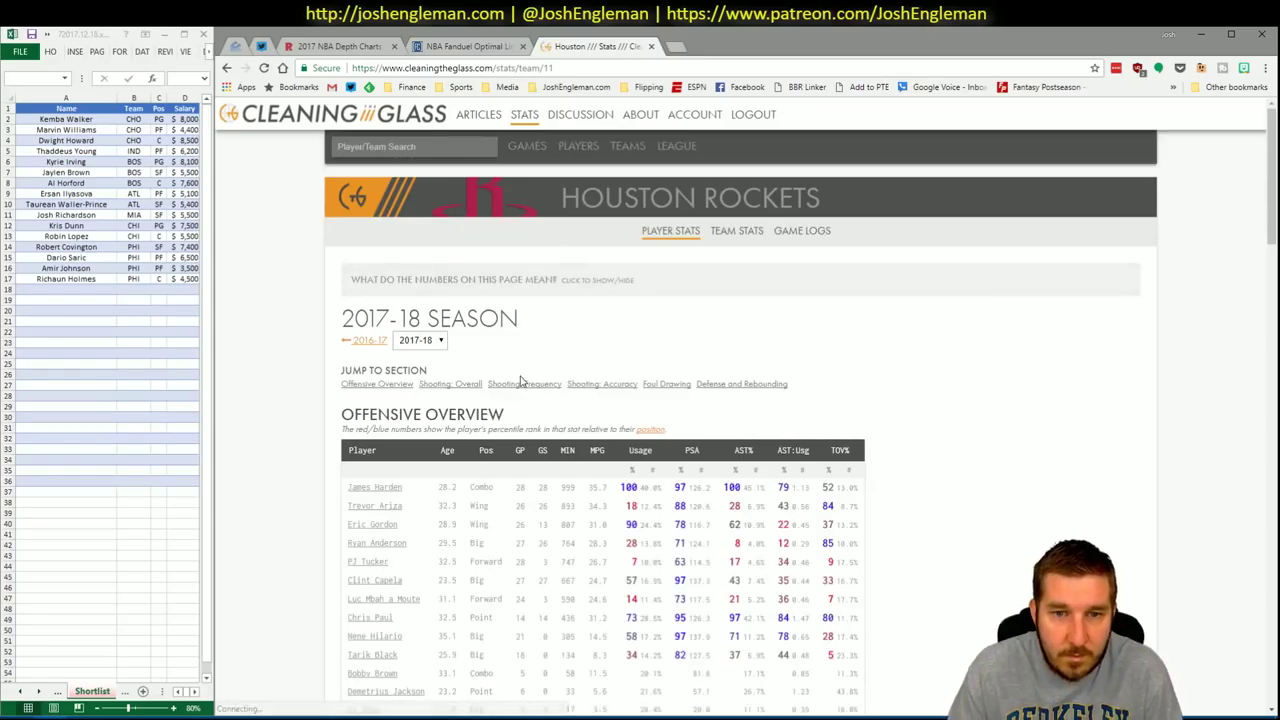
{"action": "left_click", "coordinate": [522, 384]}
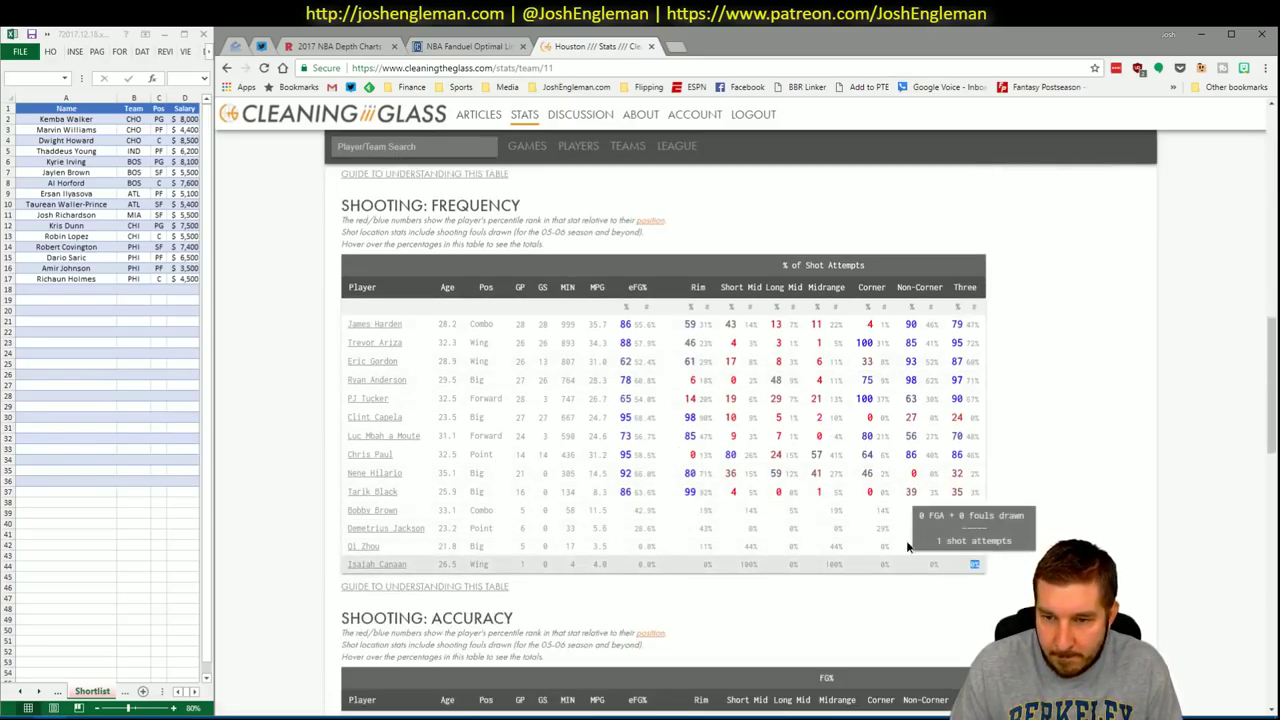
Copy all Houston player rows from the shooting frequency table into the workbook's CTG sheet and set the opponent to UTA
{"action": "left_click_drag", "start_coordinate": [985, 568], "coordinate": [348, 328]}
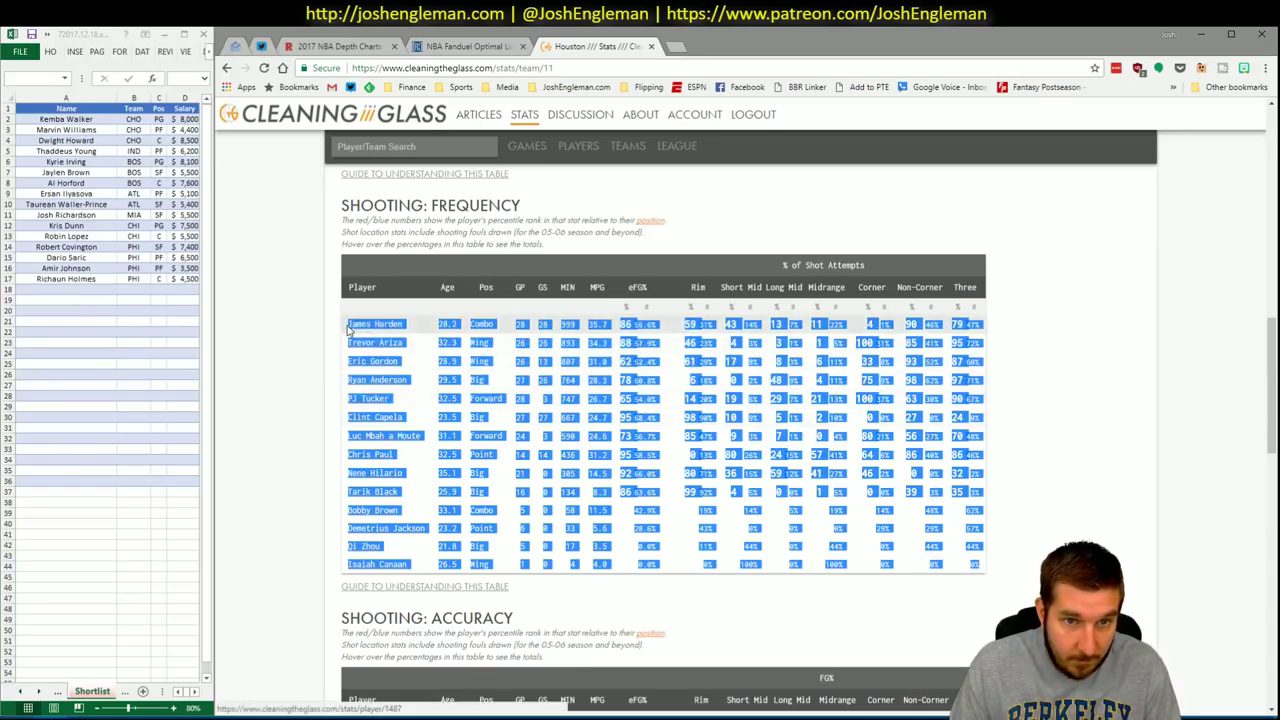
{"action": "key", "text": "alt+Tab"}
{"action": "left_click", "coordinate": [553, 691]}
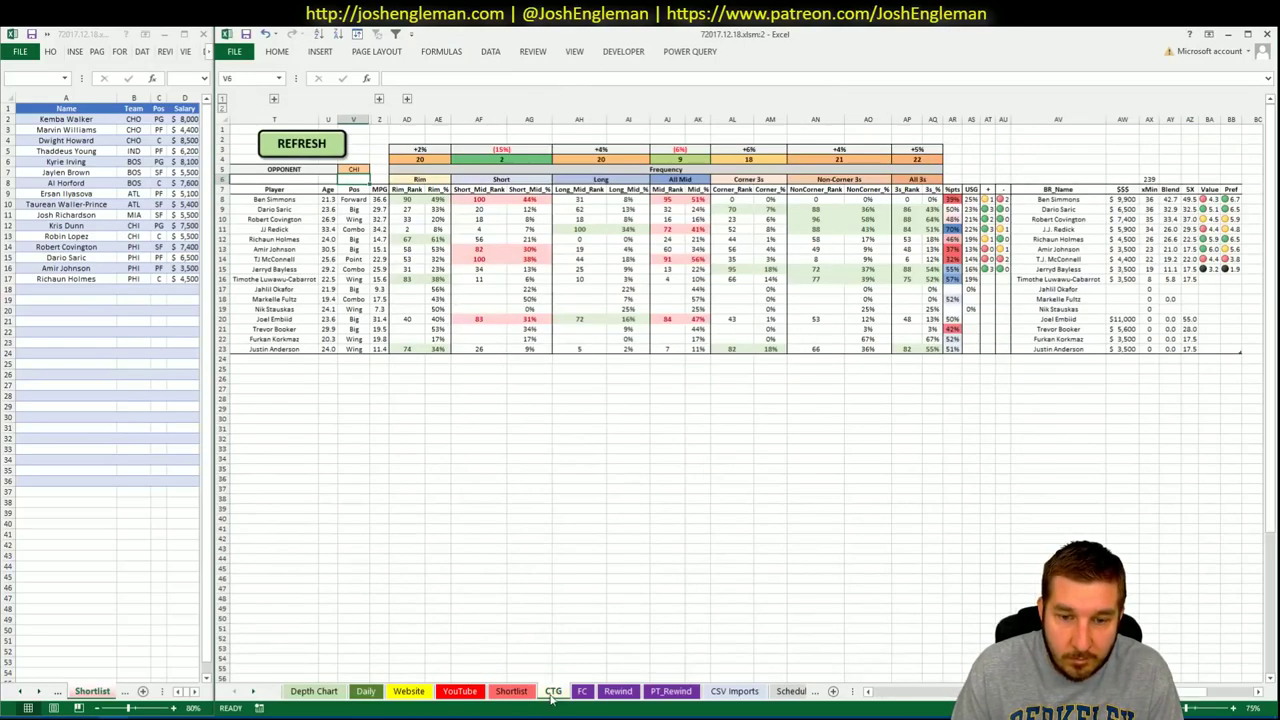
{"action": "left_click", "coordinate": [355, 169]}
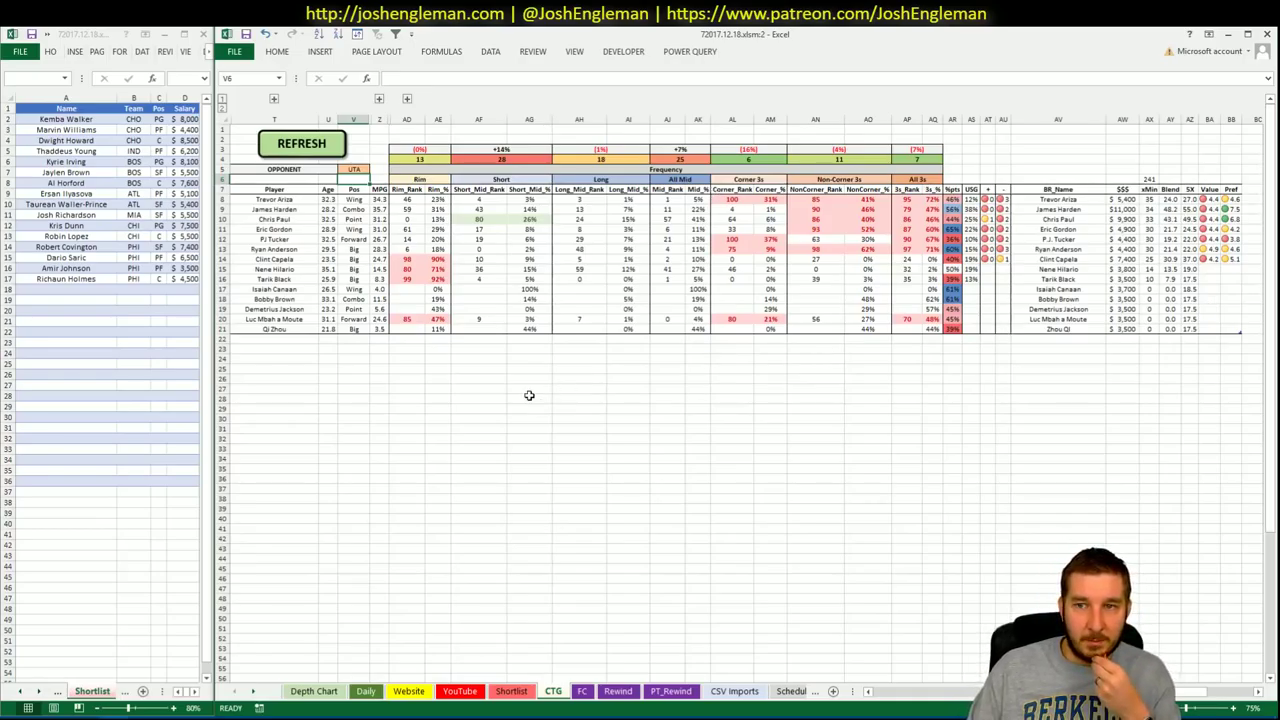
Return to the YouTube sheet and set the Team filter of the recent-games table to HOU
{"action": "left_click", "coordinate": [462, 692]}
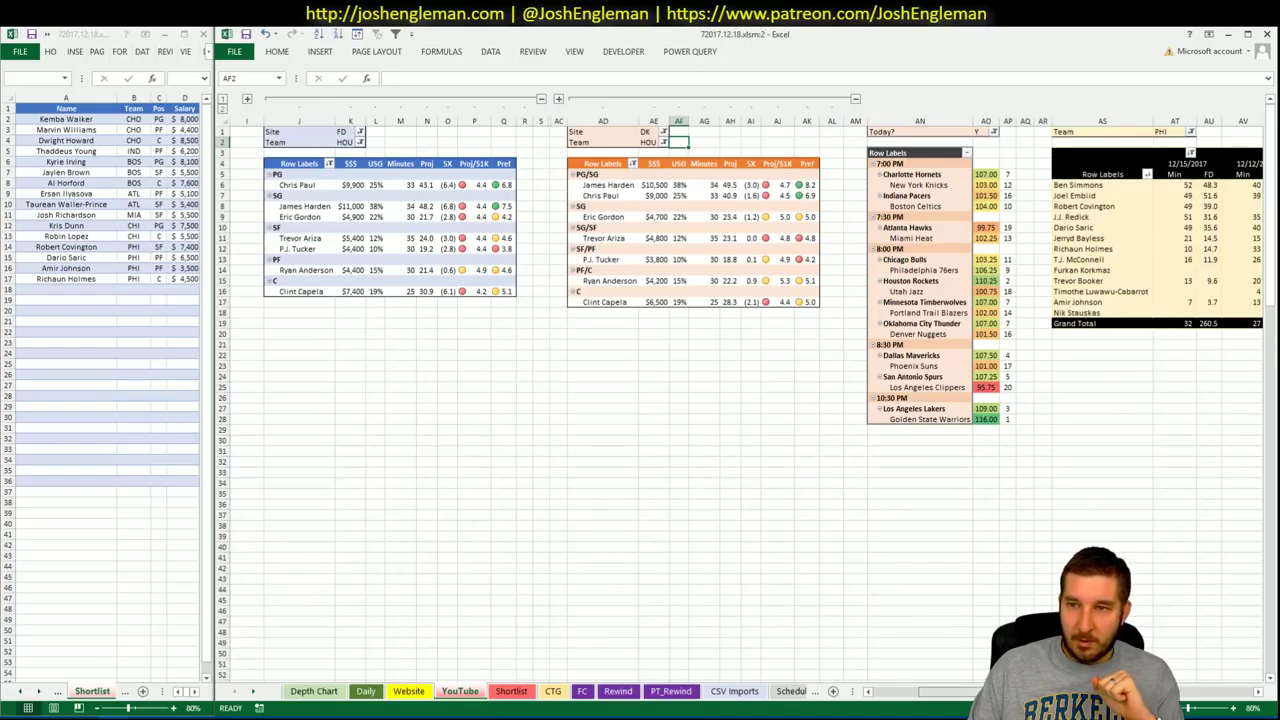
{"action": "scroll", "coordinate": [923, 692], "scroll_direction": "right", "scroll_amount": 5}
{"action": "left_click", "coordinate": [838, 132]}
{"action": "type", "text": "HOU"}
{"action": "key", "text": "Return"}
{"action": "key", "text": "Return"}
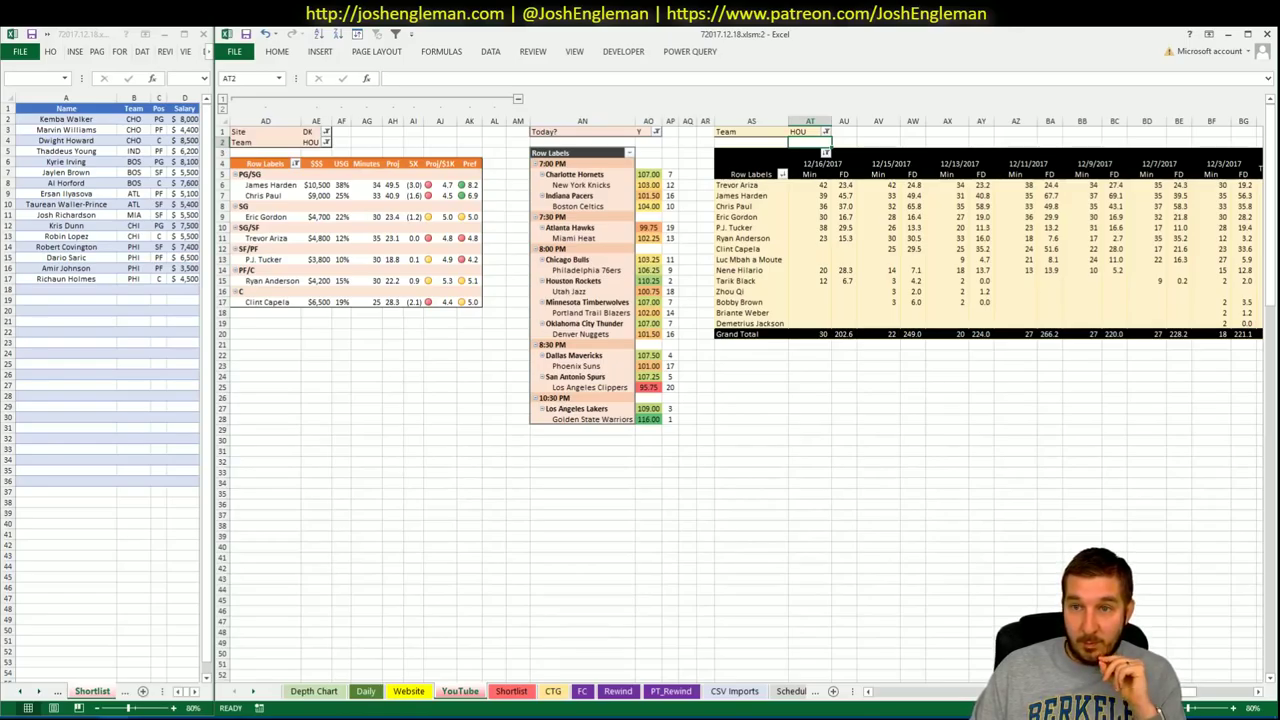
Review Houston's recent game totals and add Chris Paul to the shortlist's next empty row
{"action": "scroll", "coordinate": [746, 387], "scroll_direction": "right", "scroll_amount": 2}
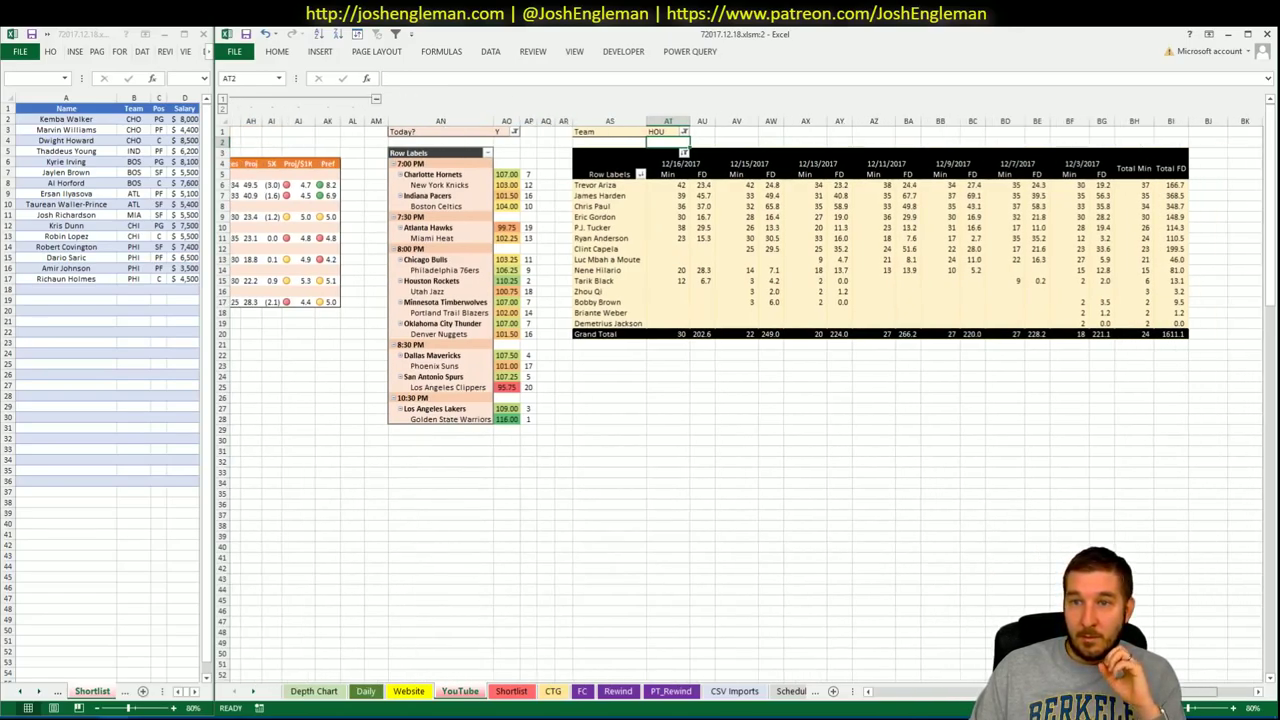
{"action": "scroll", "coordinate": [746, 387], "scroll_direction": "left", "scroll_amount": 2}
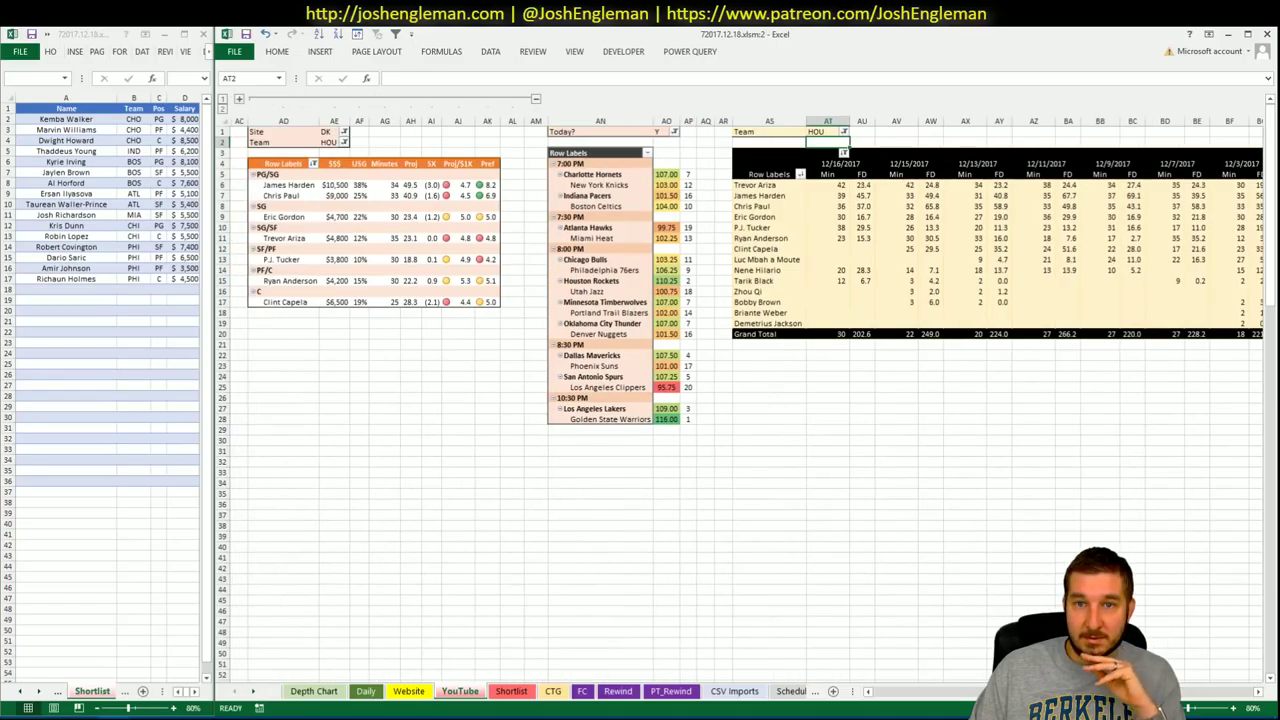
{"action": "scroll", "coordinate": [953, 688], "scroll_direction": "left", "scroll_amount": 4}
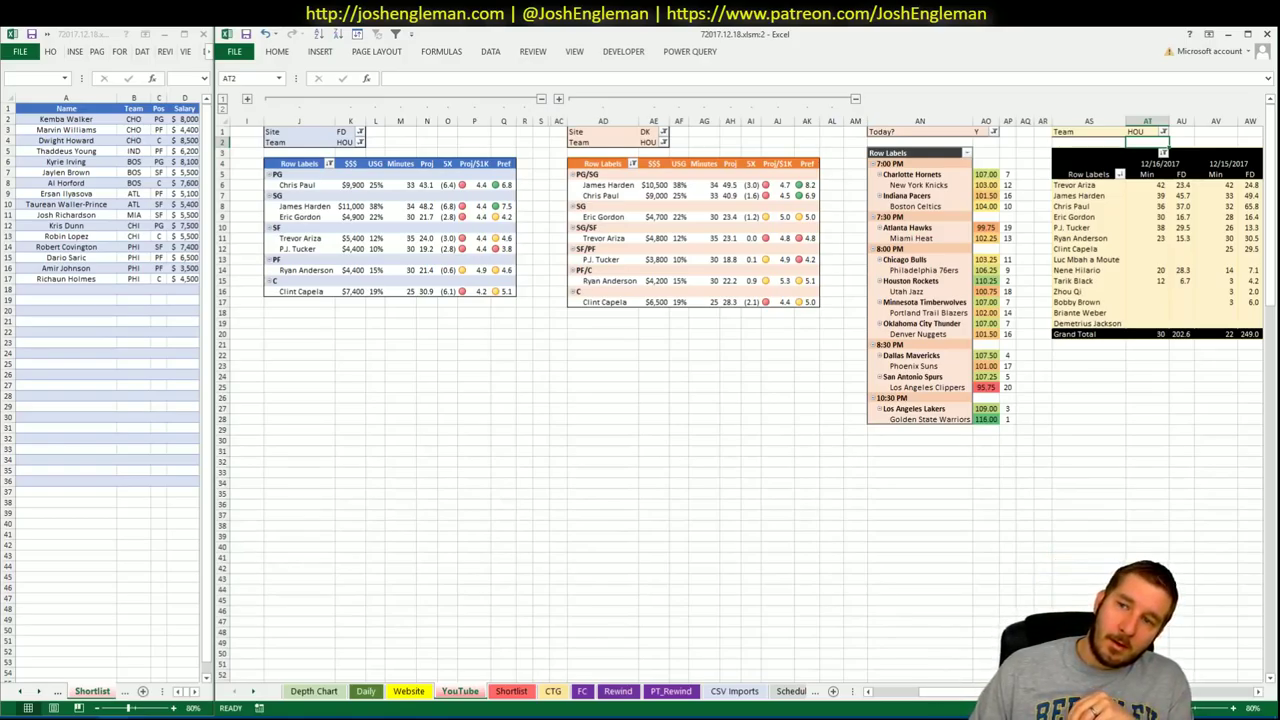
{"action": "left_click", "coordinate": [92, 291]}
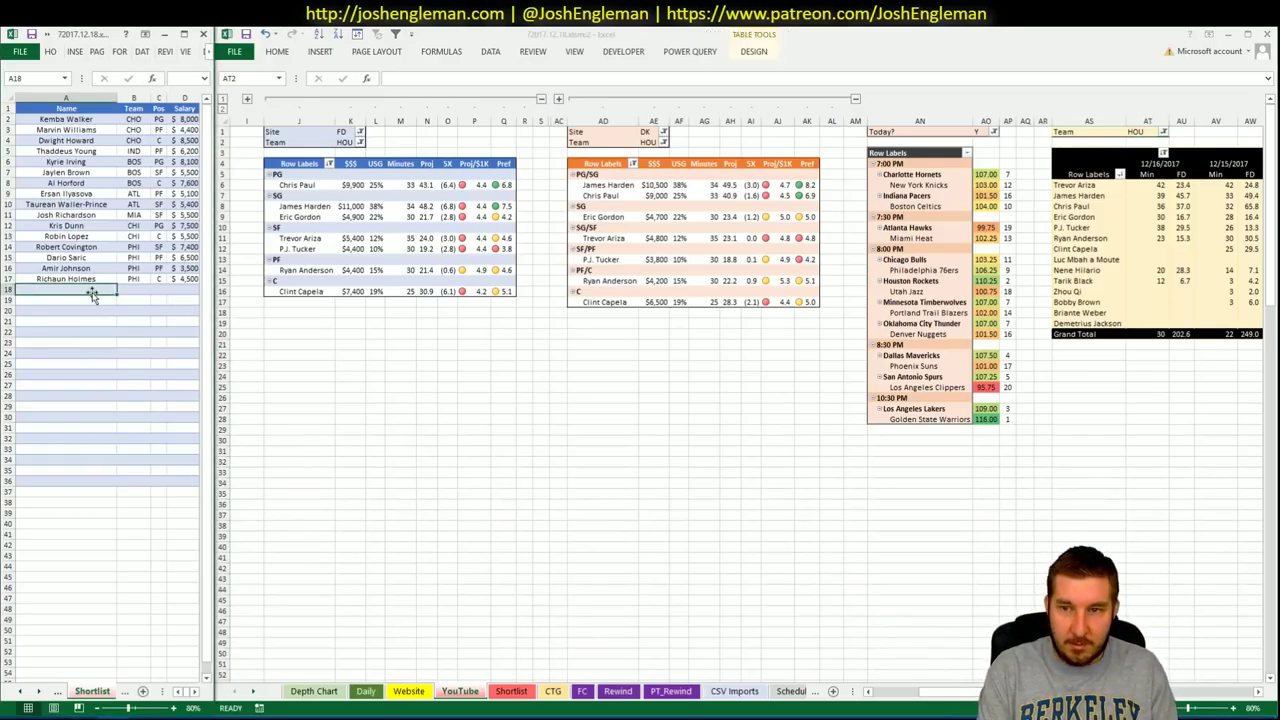
{"action": "type", "text": "Chris Paul"}
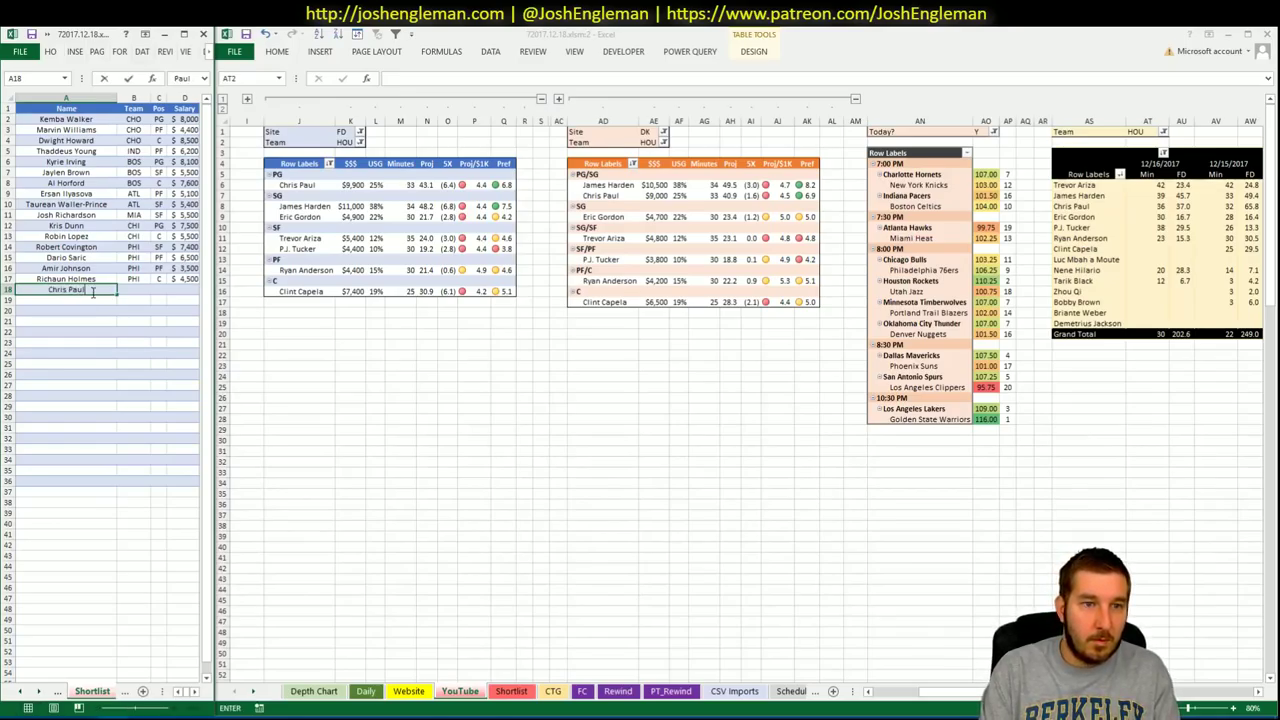
{"action": "key", "text": "Return"}
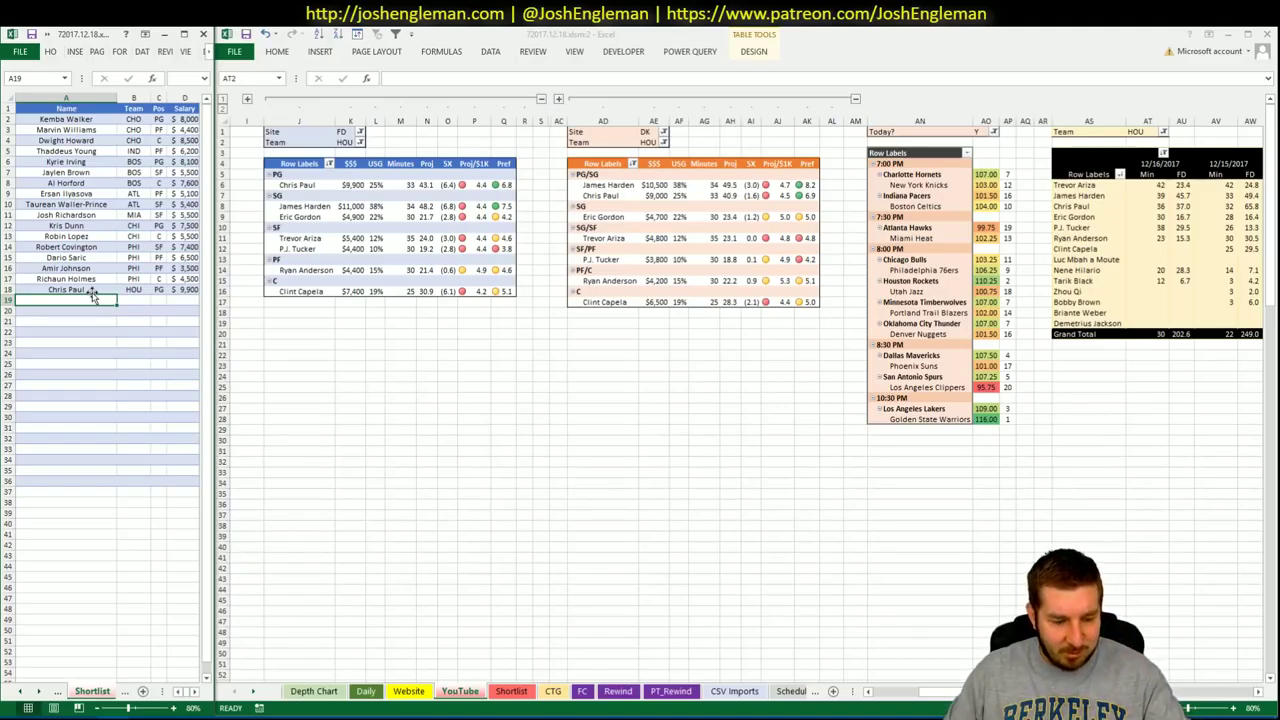
Switch to the browser and examine the league-wide Four Factors summary for the 2017-18 season on Cleaning the Glass
{"action": "key", "text": "alt+Tab"}
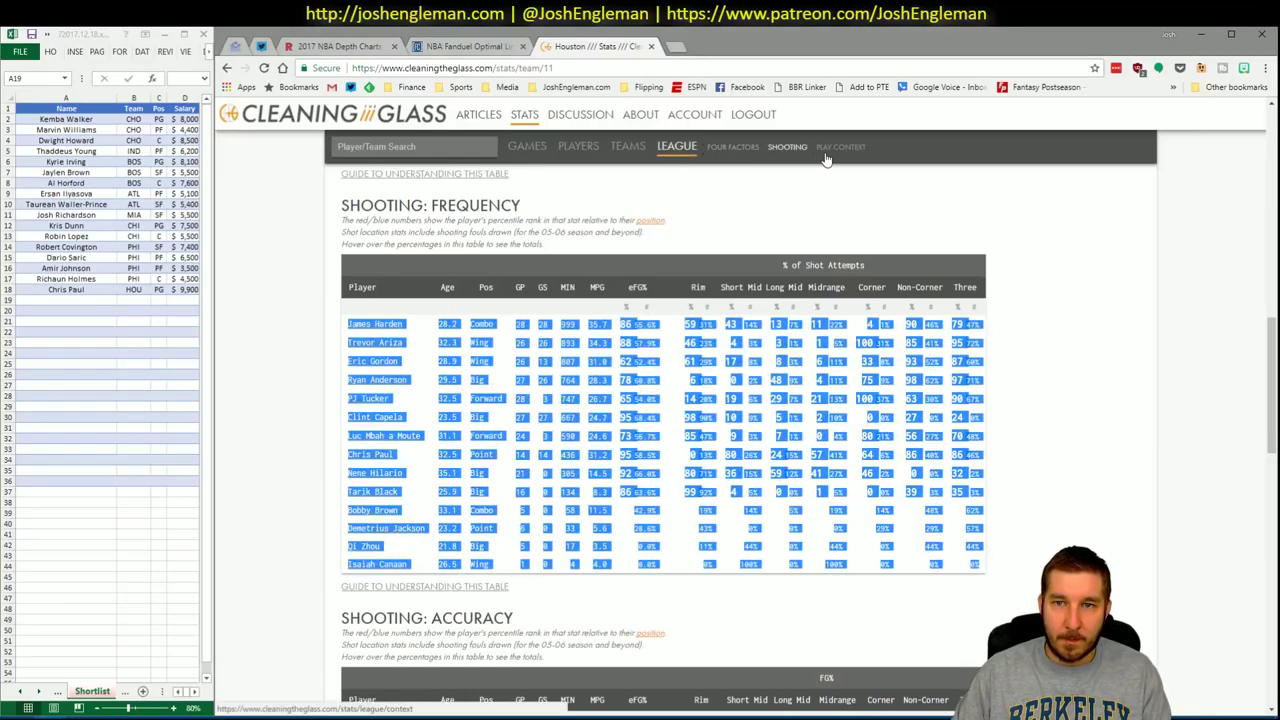
{"action": "left_click", "coordinate": [728, 150]}
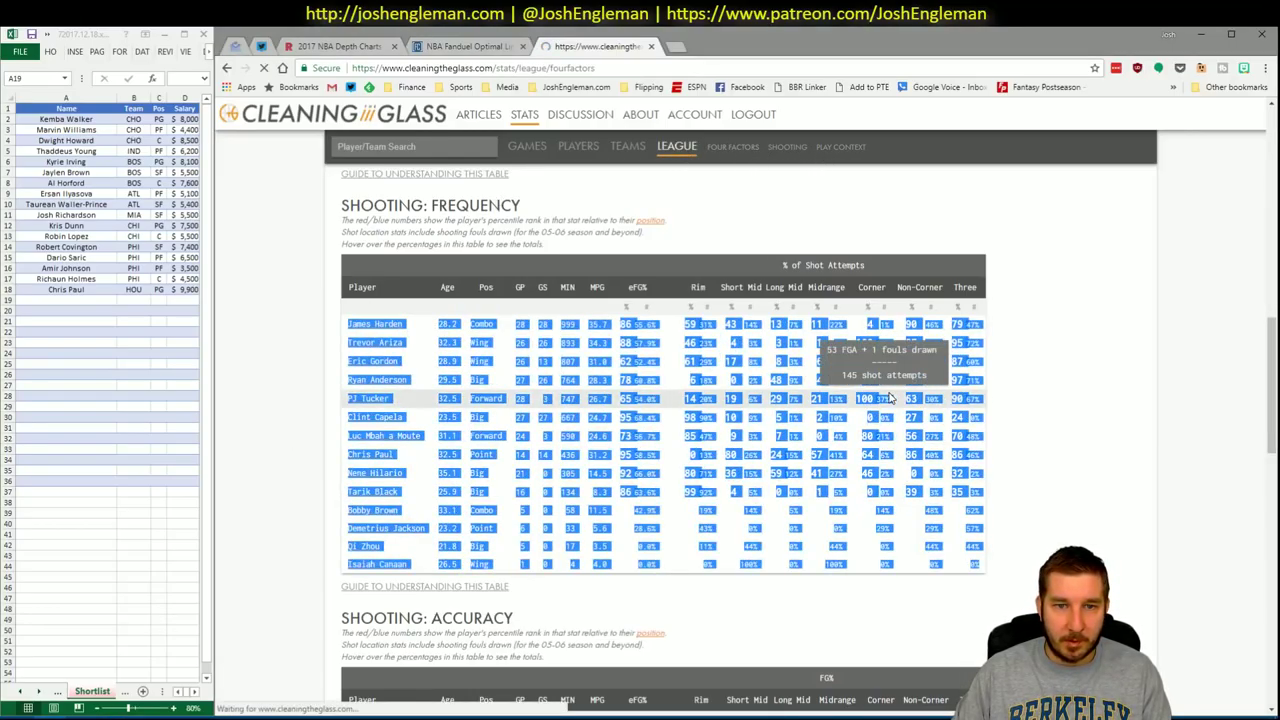
{"action": "scroll", "coordinate": [1110, 332], "scroll_direction": "down", "scroll_amount": 2}
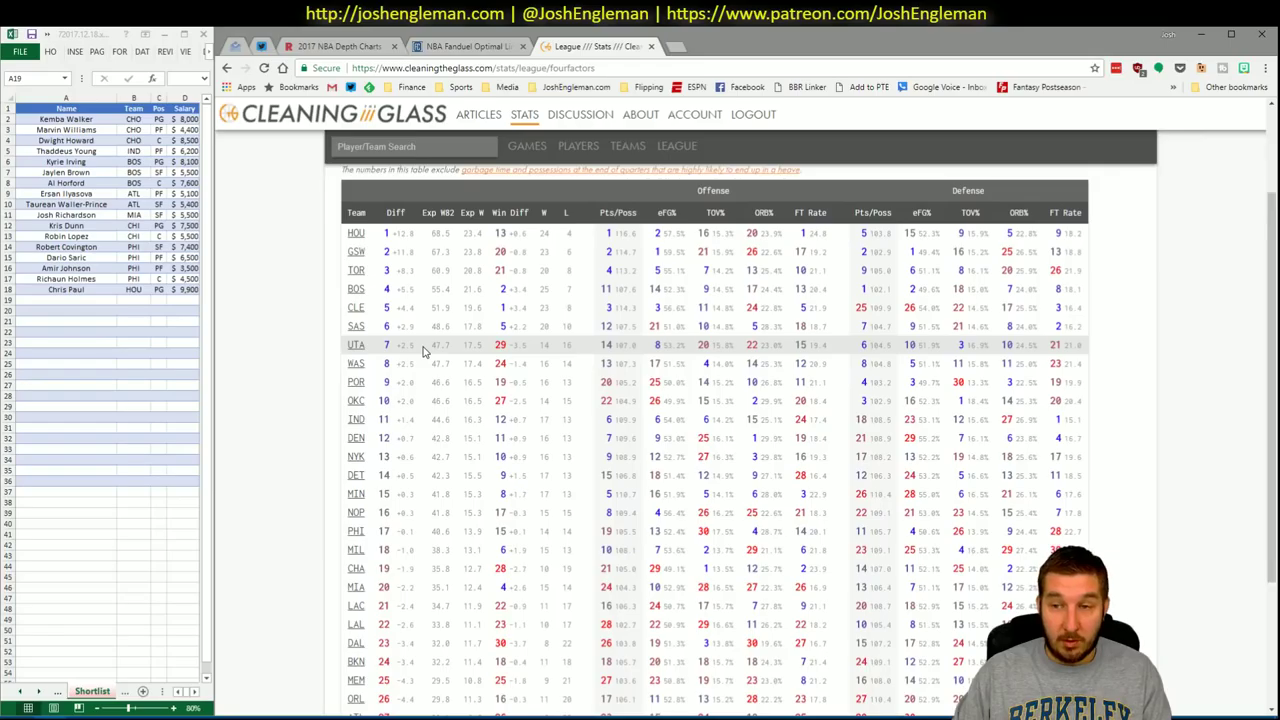
{"action": "scroll", "coordinate": [1109, 340], "scroll_direction": "up", "scroll_amount": 2}
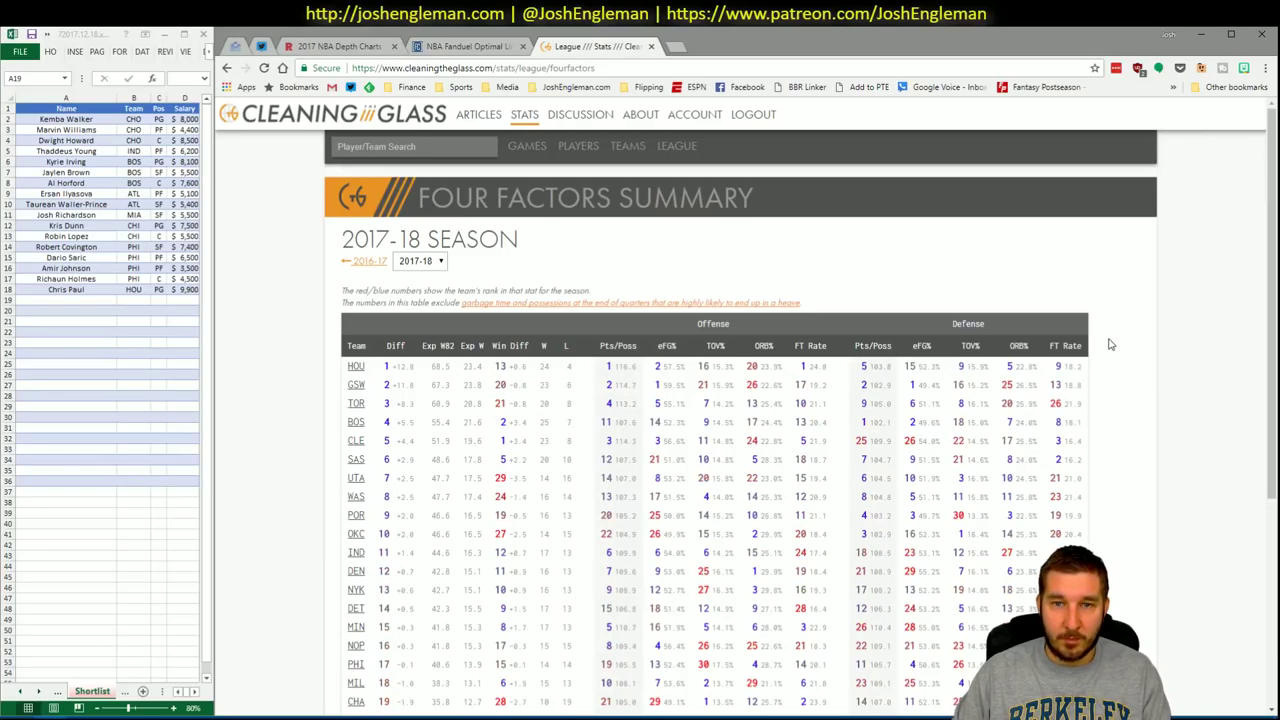
Open the Utah Jazz game logs for the 2017-18 season and examine their game-by-game offensive and defensive Four Factors
{"action": "left_click", "coordinate": [356, 478]}
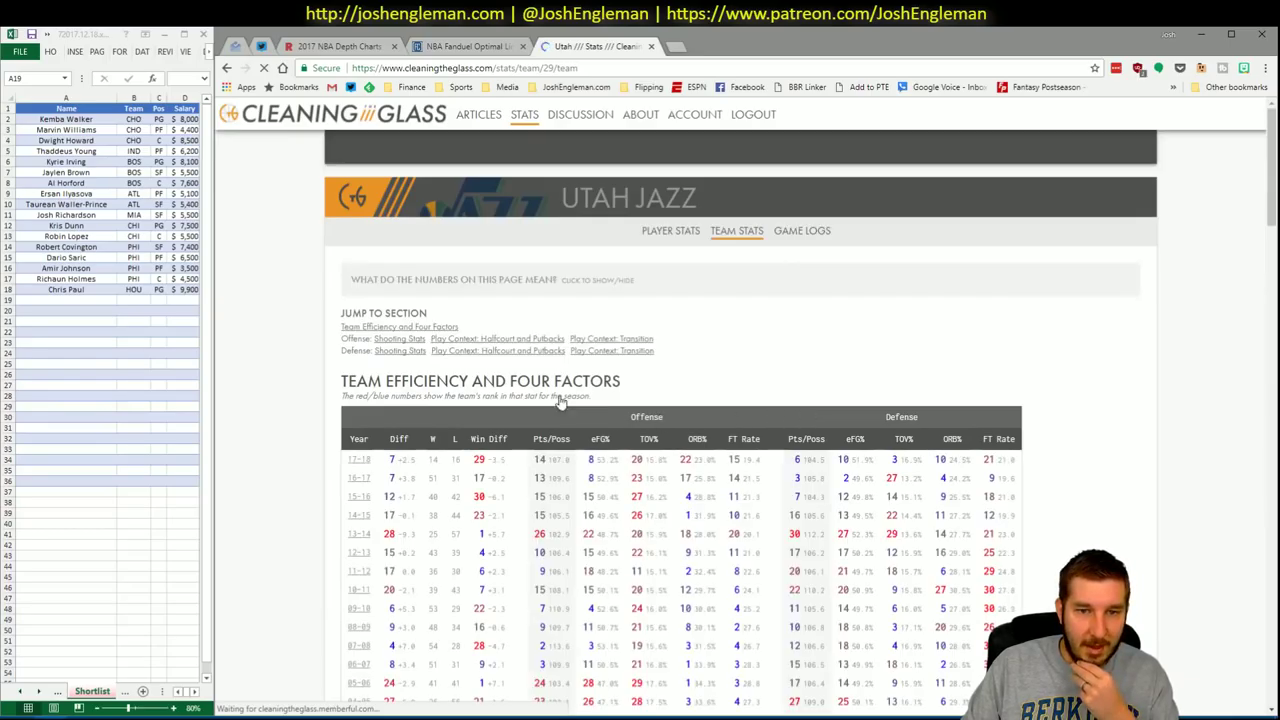
{"action": "left_click", "coordinate": [789, 232]}
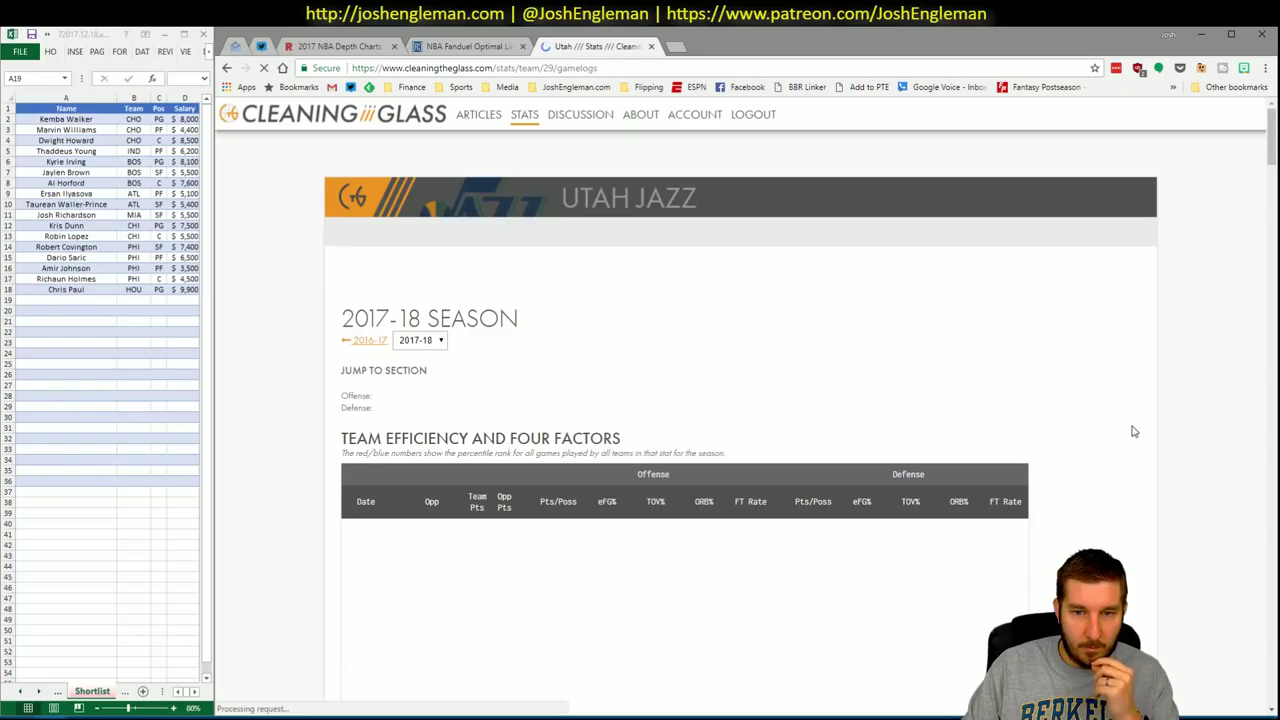
{"action": "scroll", "coordinate": [1134, 432], "scroll_direction": "down", "scroll_amount": 2}
{"action": "scroll", "coordinate": [1134, 432], "scroll_direction": "down", "scroll_amount": 2}
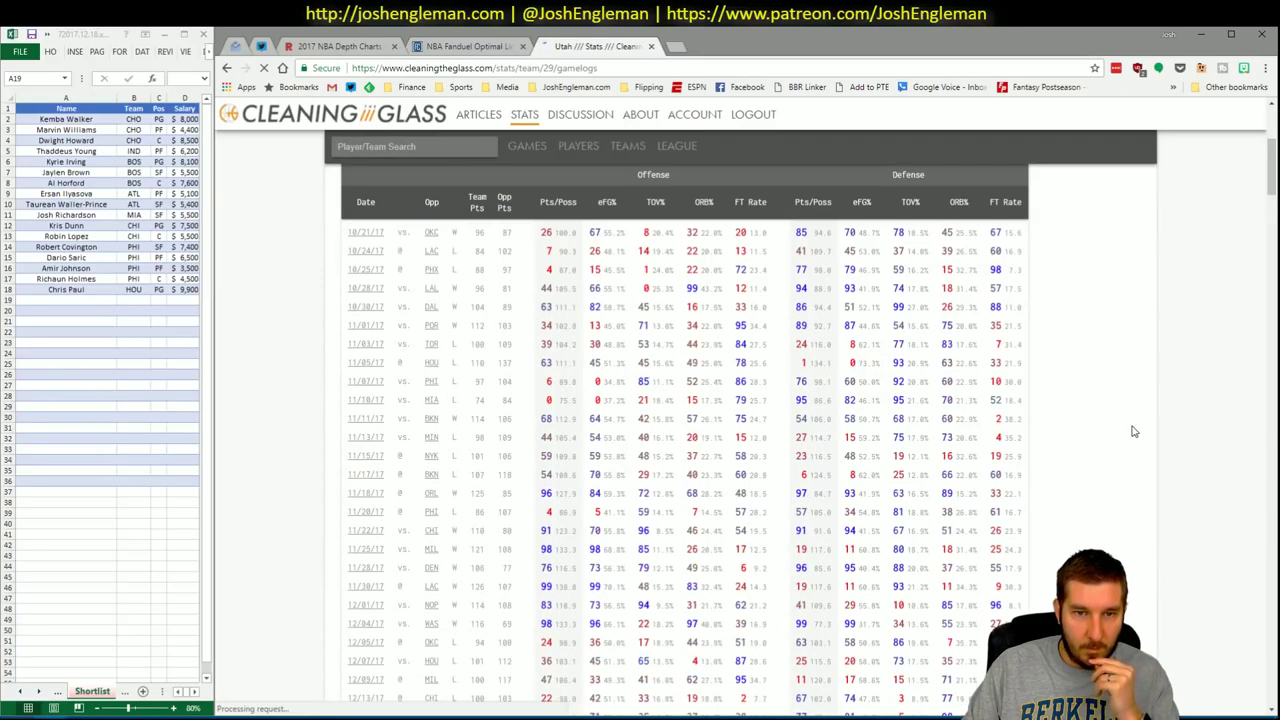
{"action": "scroll", "coordinate": [1020, 450], "scroll_direction": "down", "scroll_amount": 4}
{"action": "scroll", "coordinate": [1022, 452], "scroll_direction": "up", "scroll_amount": 4}
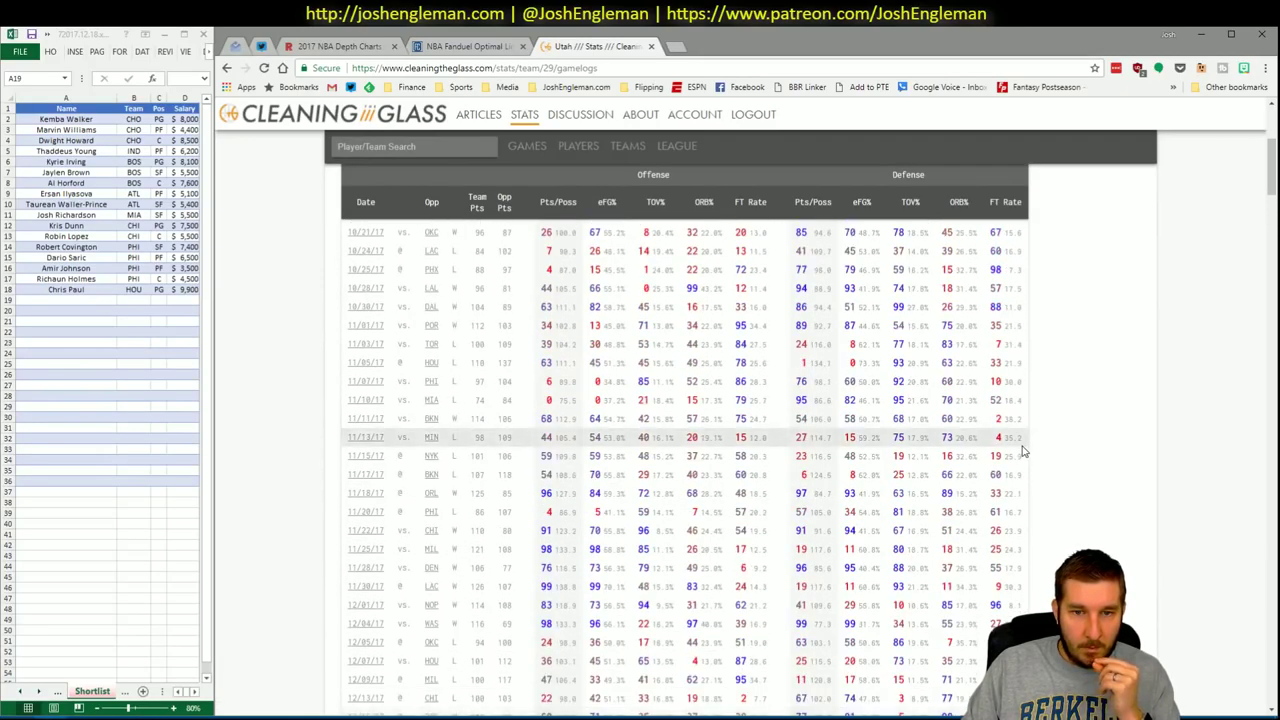
{"action": "scroll", "coordinate": [1022, 452], "scroll_direction": "up", "scroll_amount": 4}
{"action": "scroll", "coordinate": [1049, 424], "scroll_direction": "down", "scroll_amount": 4}
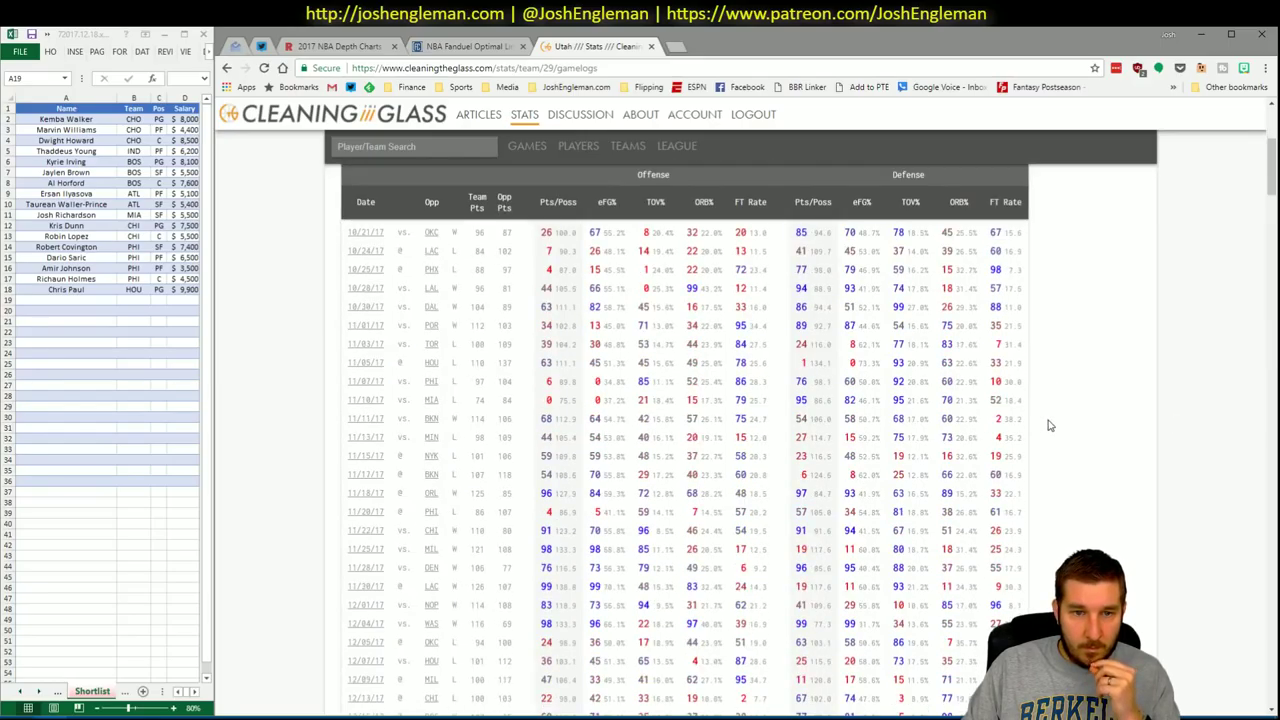
{"action": "scroll", "coordinate": [1049, 424], "scroll_direction": "down", "scroll_amount": 1}
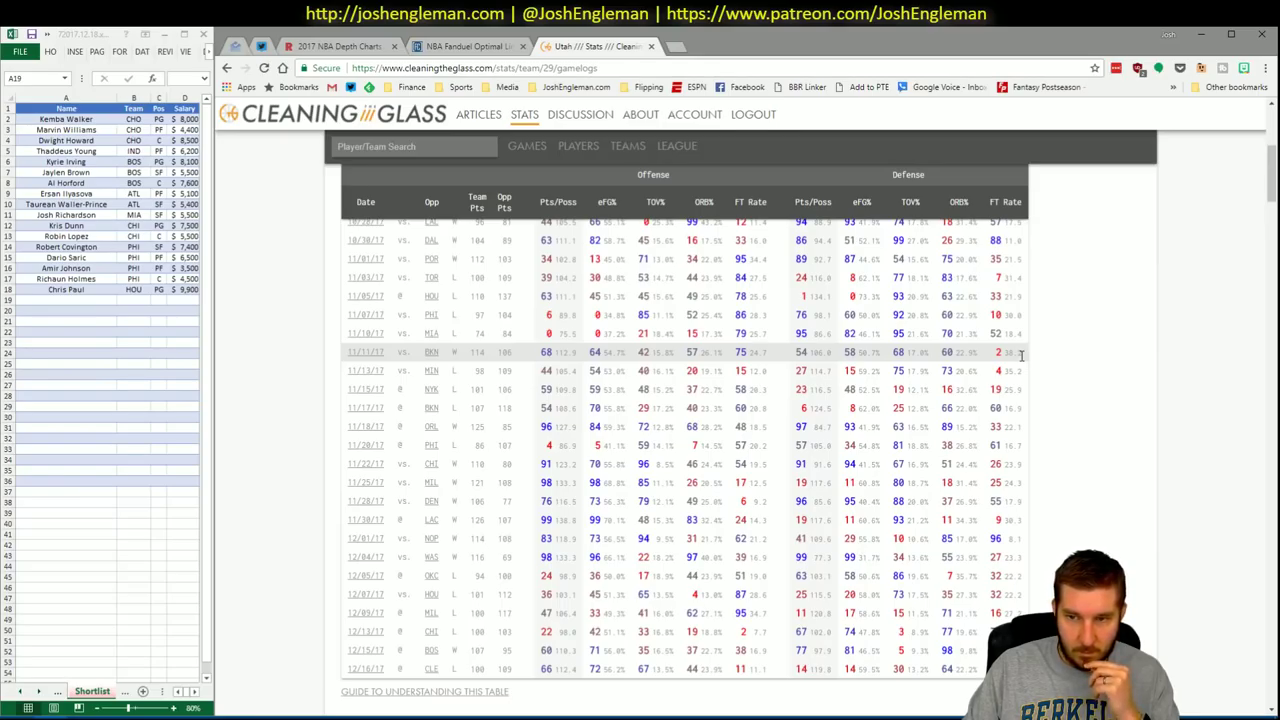
{"action": "left_click", "coordinate": [652, 47]}
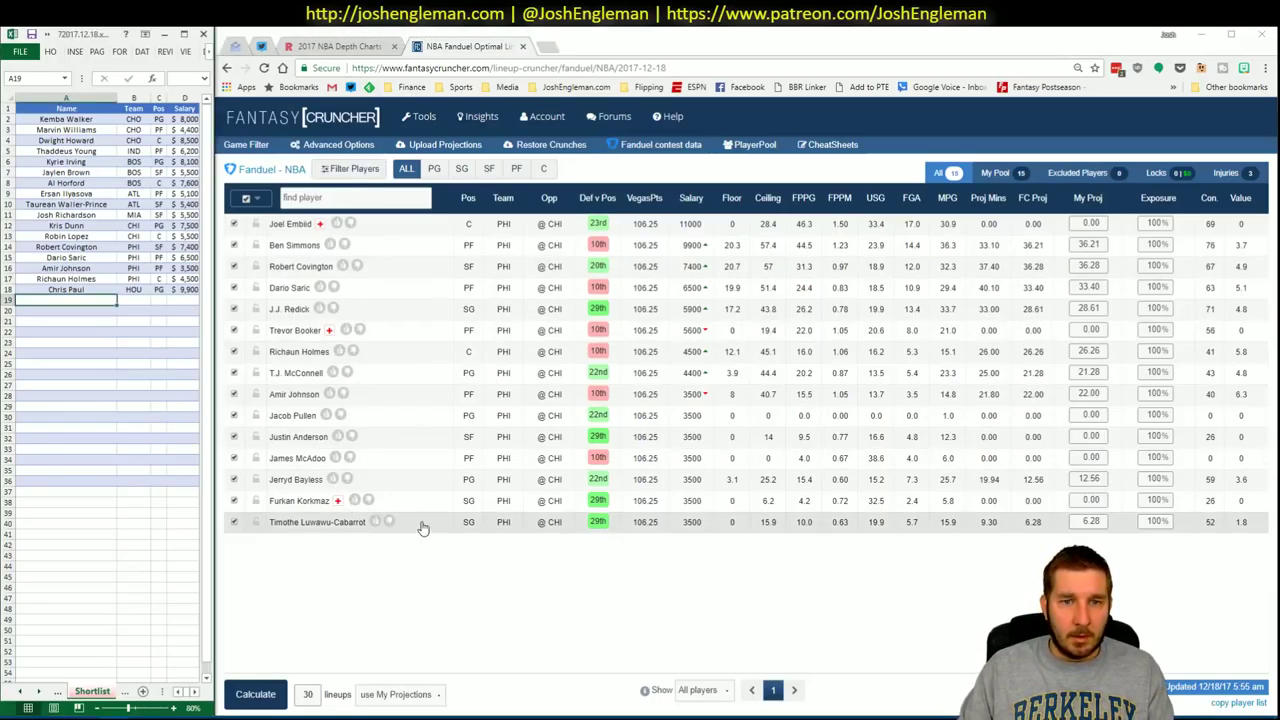
Filter the FanDuel player list on FantasyCruncher to Houston and show all positions
{"action": "key", "text": "alt+Tab"}
{"action": "left_click", "coordinate": [60, 305]}
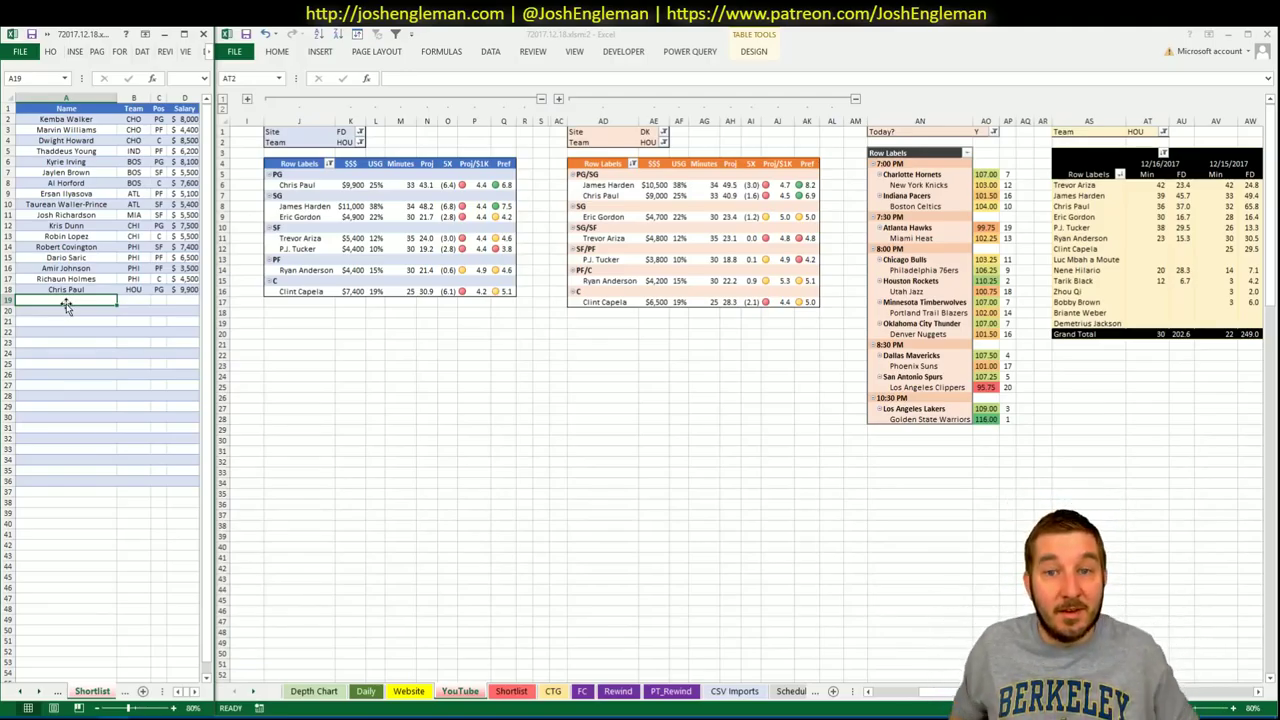
{"action": "key", "text": "alt+Tab"}
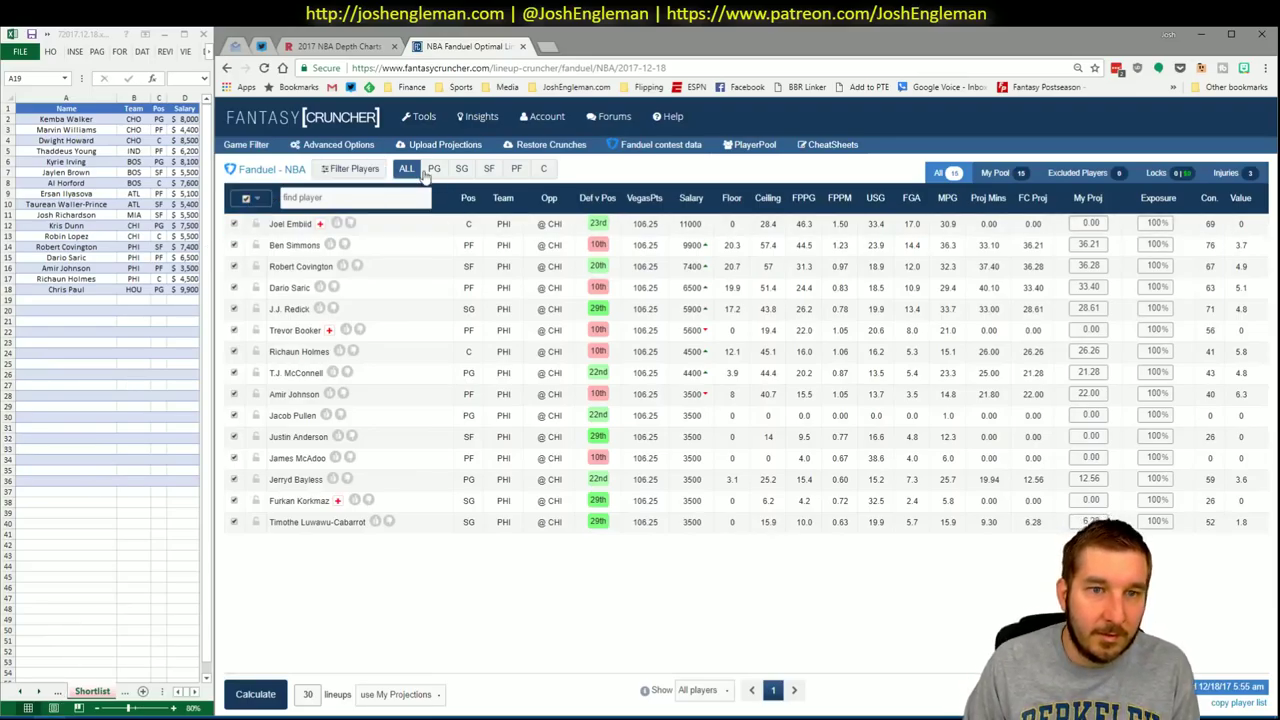
{"action": "left_click", "coordinate": [461, 168]}
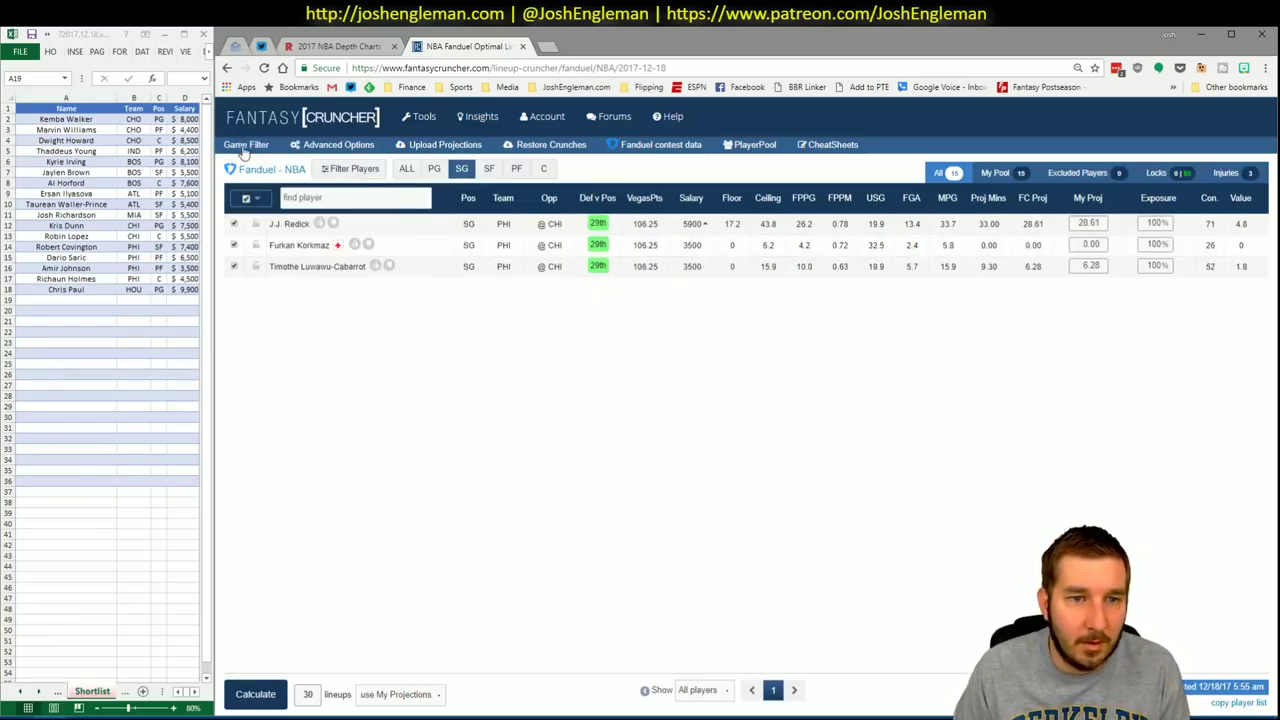
{"action": "left_click", "coordinate": [246, 144]}
{"action": "left_click", "coordinate": [247, 300]}
{"action": "left_click", "coordinate": [430, 264]}
{"action": "left_click", "coordinate": [406, 168]}
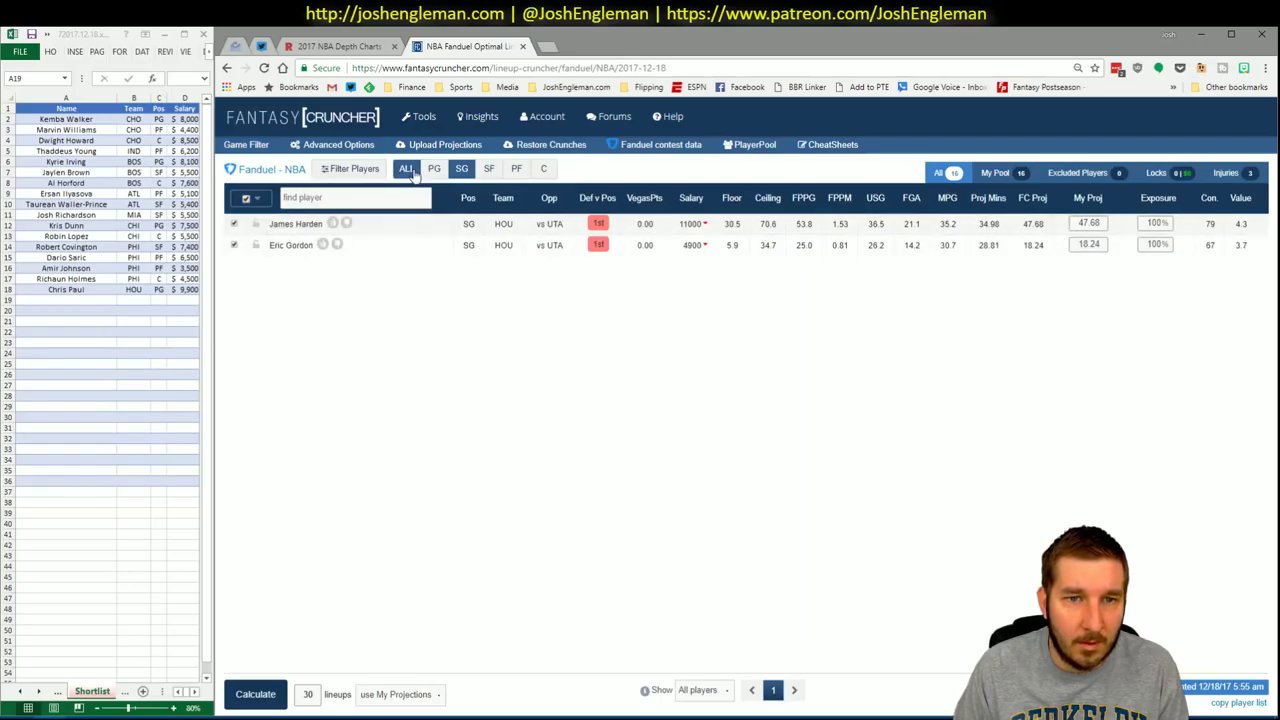
Review James Harden's news and game log, and add him to the shortlist's next empty row
{"action": "left_click", "coordinate": [288, 225]}
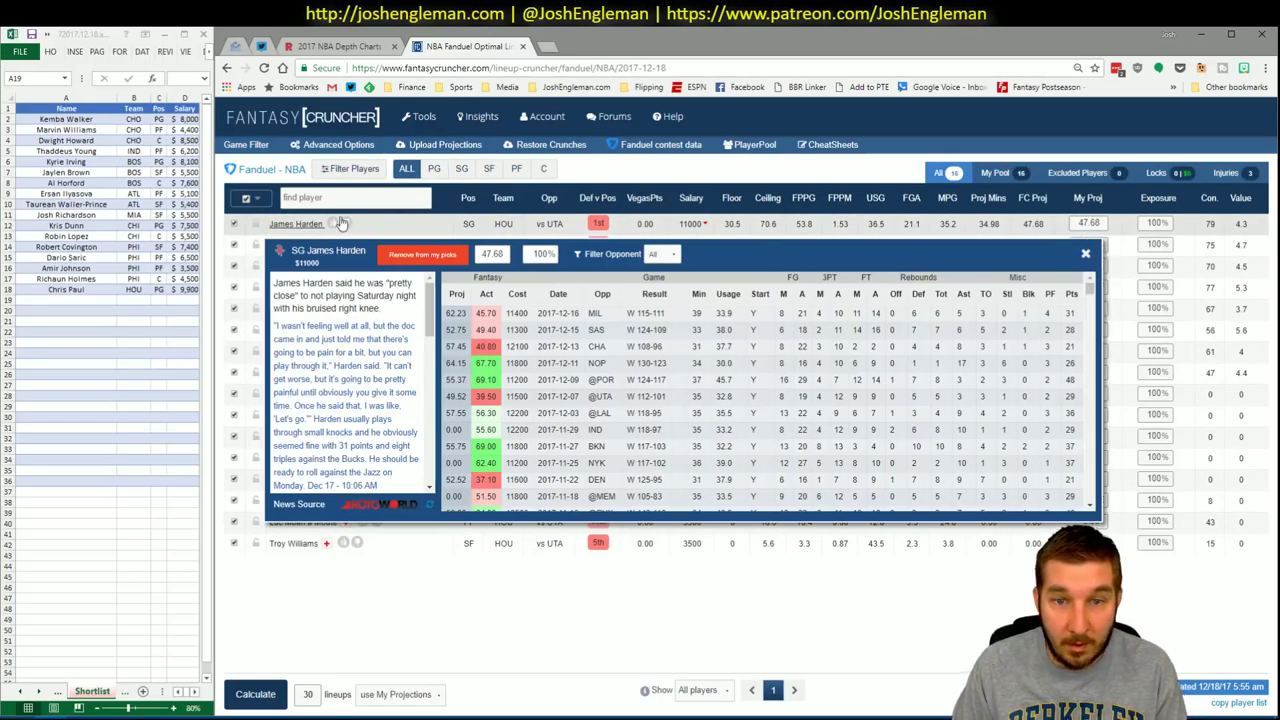
{"action": "left_click", "coordinate": [1085, 253]}
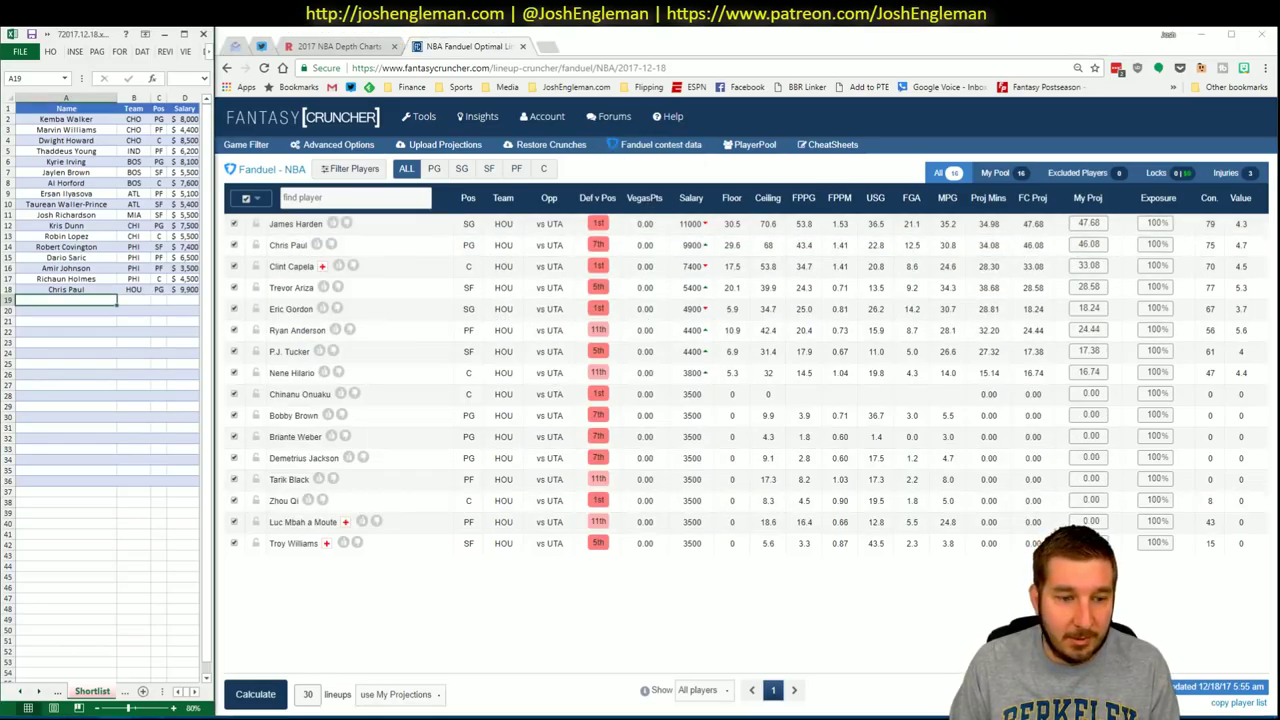
{"action": "left_click", "coordinate": [140, 690]}
{"action": "left_click", "coordinate": [64, 298]}
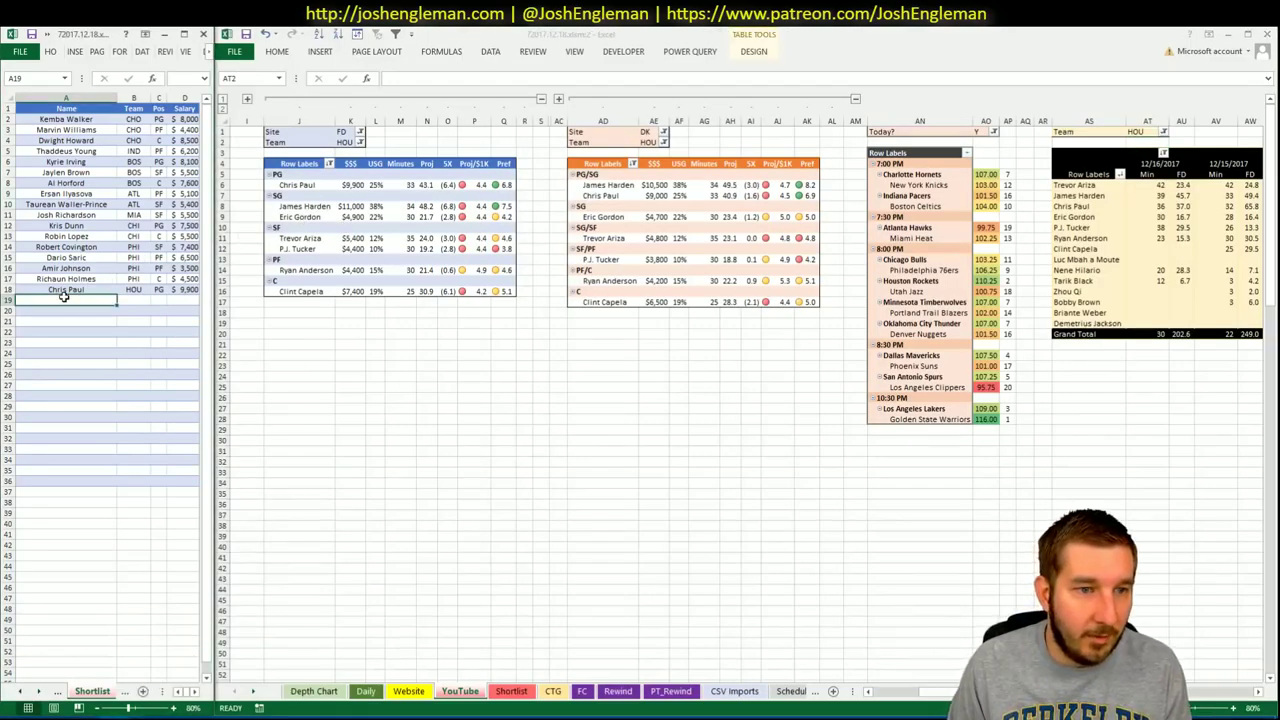
{"action": "type", "text": "James Harden"}
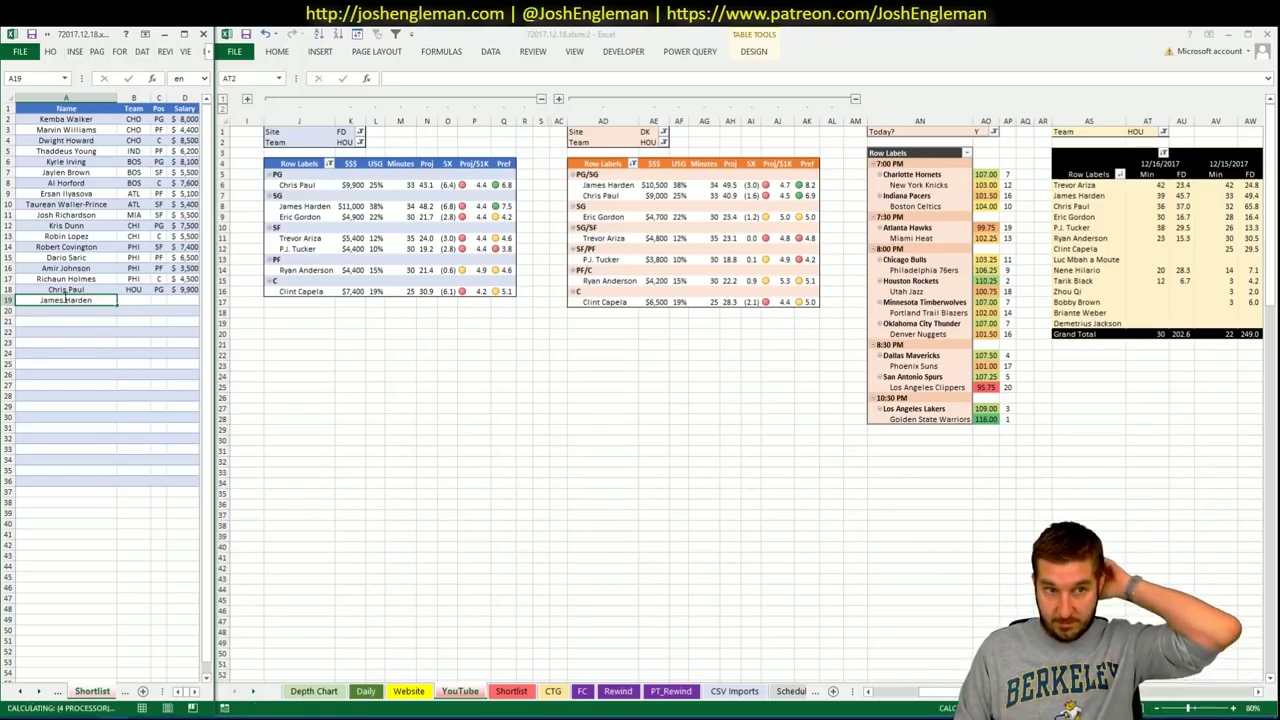
{"action": "key", "text": "Return"}
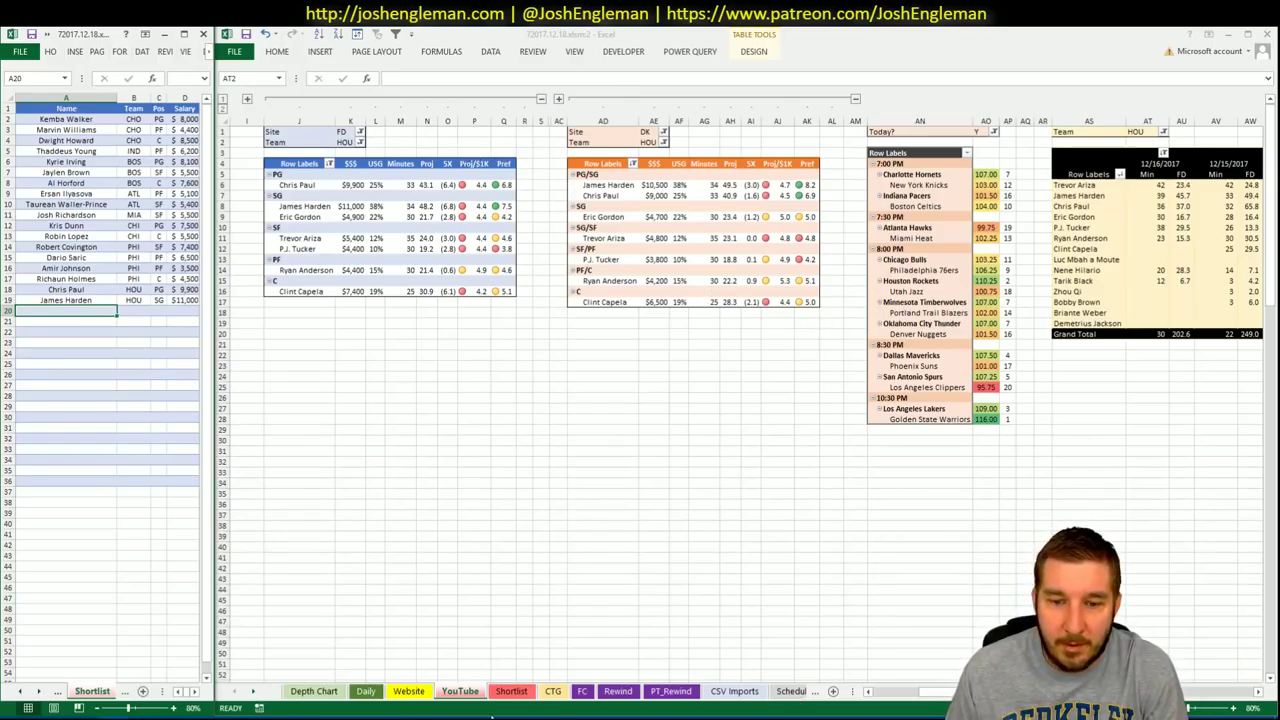
Check Houston's shooting matchups on the CTG sheet, and set the Team filters of the YouTube sheet's FD and DK projection tables to UTA
{"action": "left_click", "coordinate": [550, 693]}
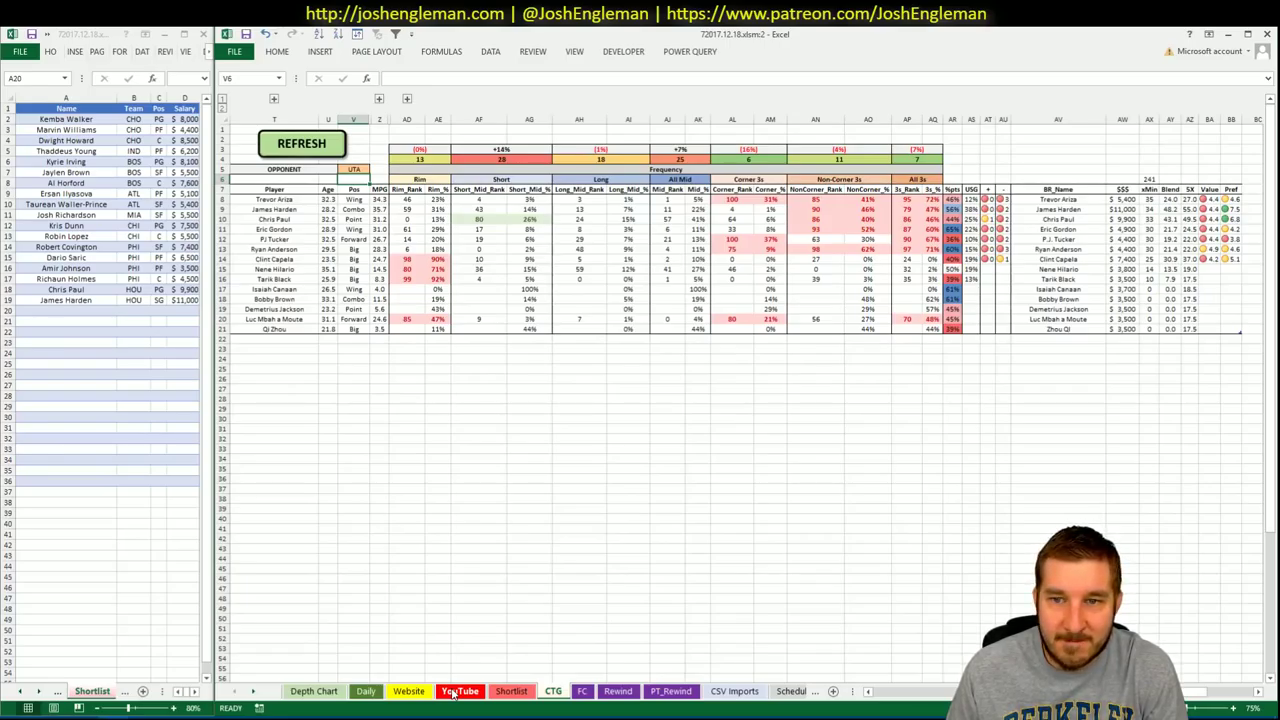
{"action": "left_click", "coordinate": [458, 692]}
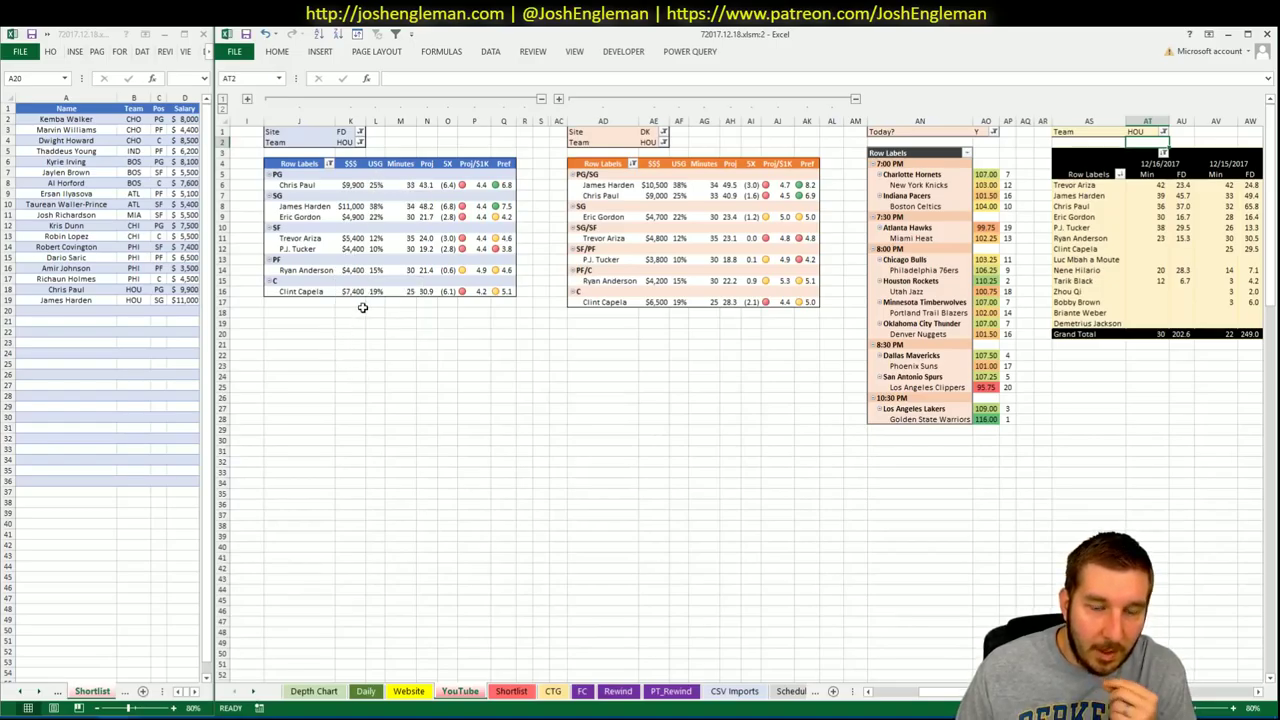
{"action": "left_click", "coordinate": [343, 142]}
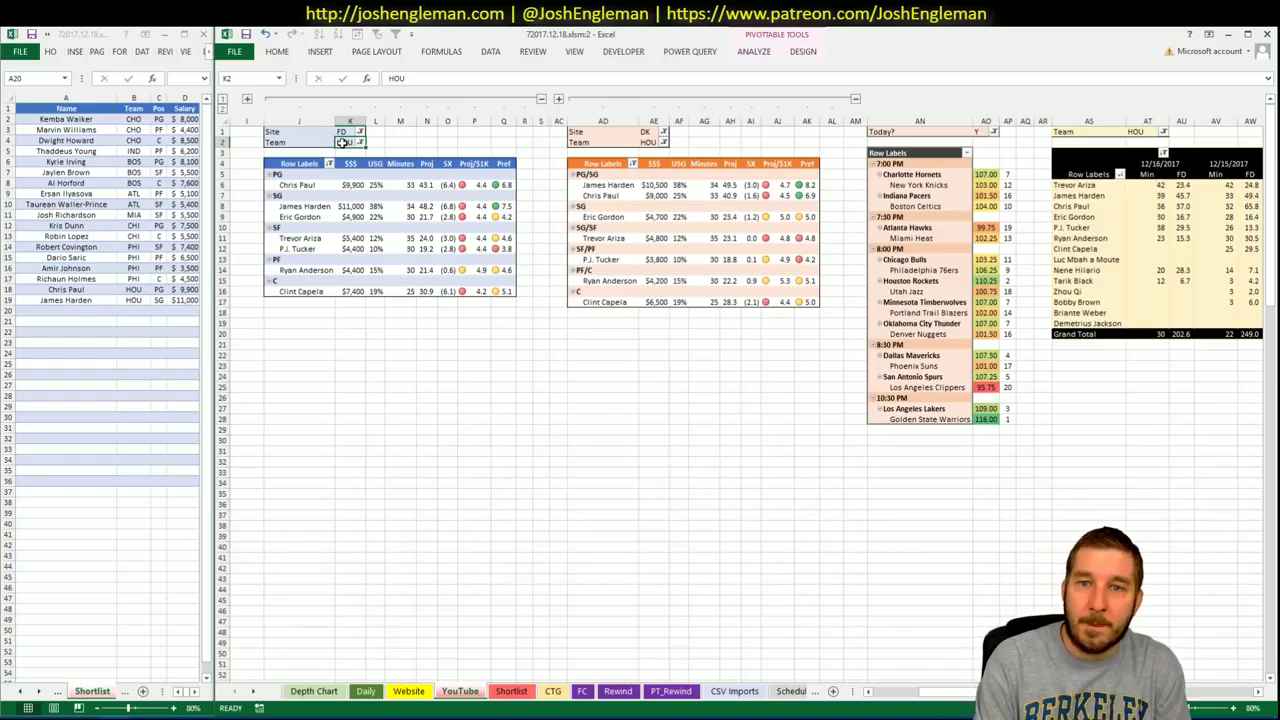
{"action": "type", "text": "UTA"}
{"action": "key", "text": "Return"}
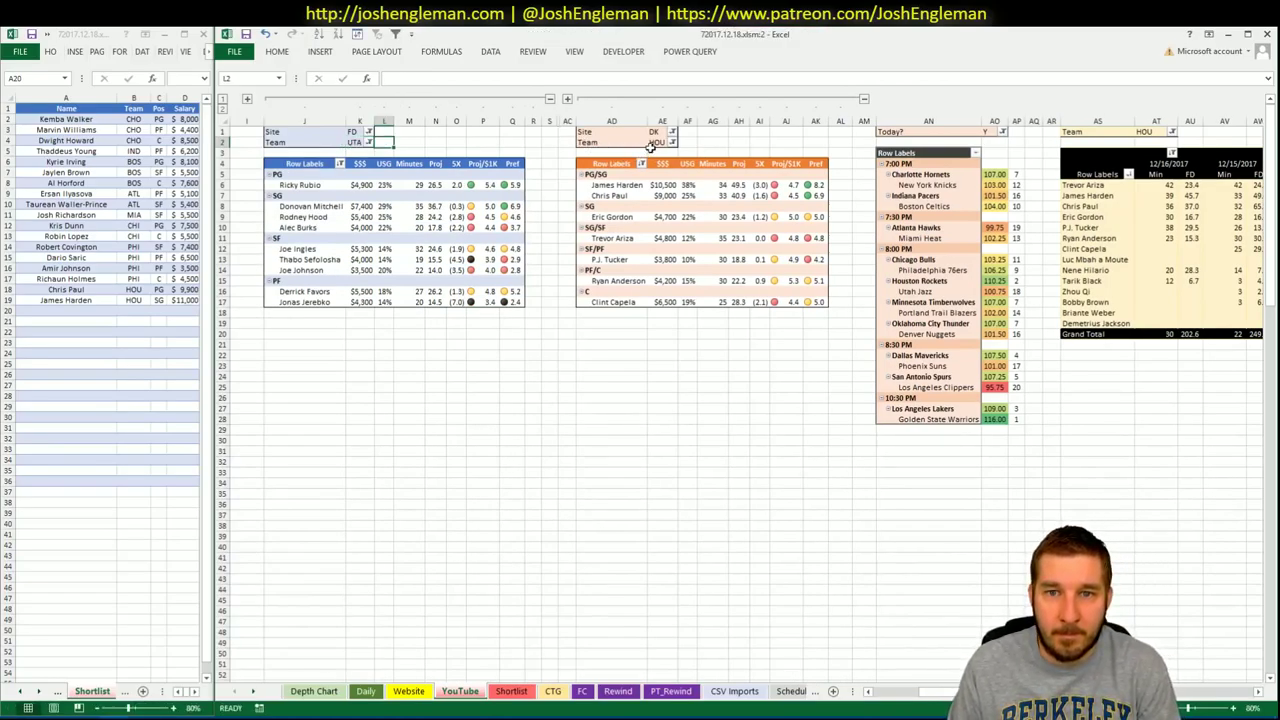
{"action": "left_click", "coordinate": [655, 143]}
{"action": "type", "text": "UTA"}
{"action": "key", "text": "Return"}
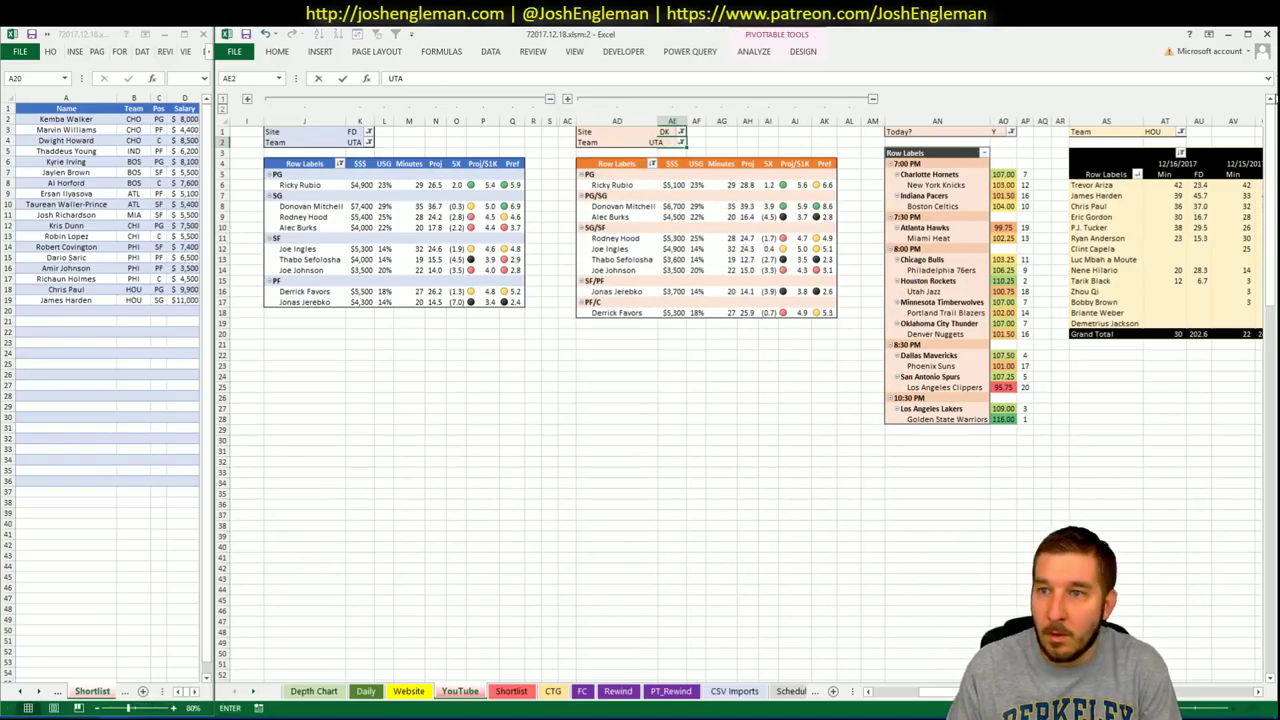
Set the Team filter of the recent-games table to UTA
{"action": "left_click", "coordinate": [1163, 121]}
{"action": "left_click", "coordinate": [1158, 132]}
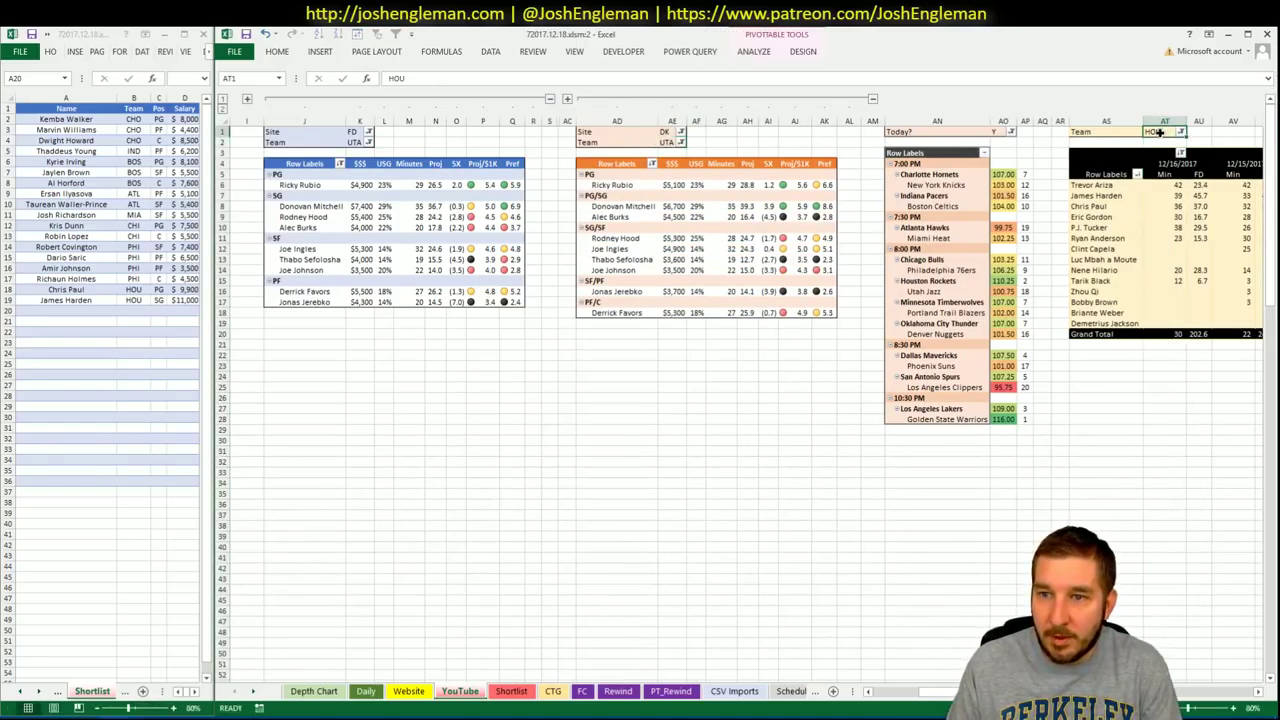
{"action": "type", "text": "UTA"}
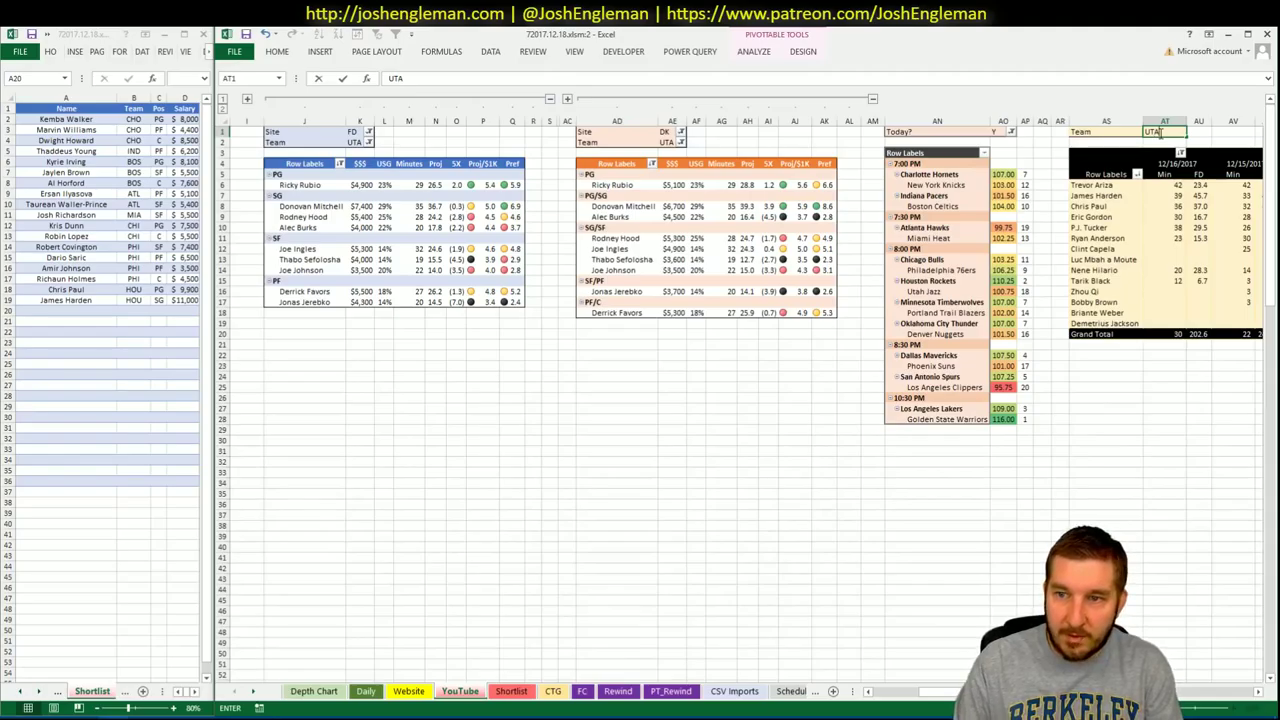
{"action": "key", "text": "Return"}
{"action": "left_click", "coordinate": [1222, 140]}
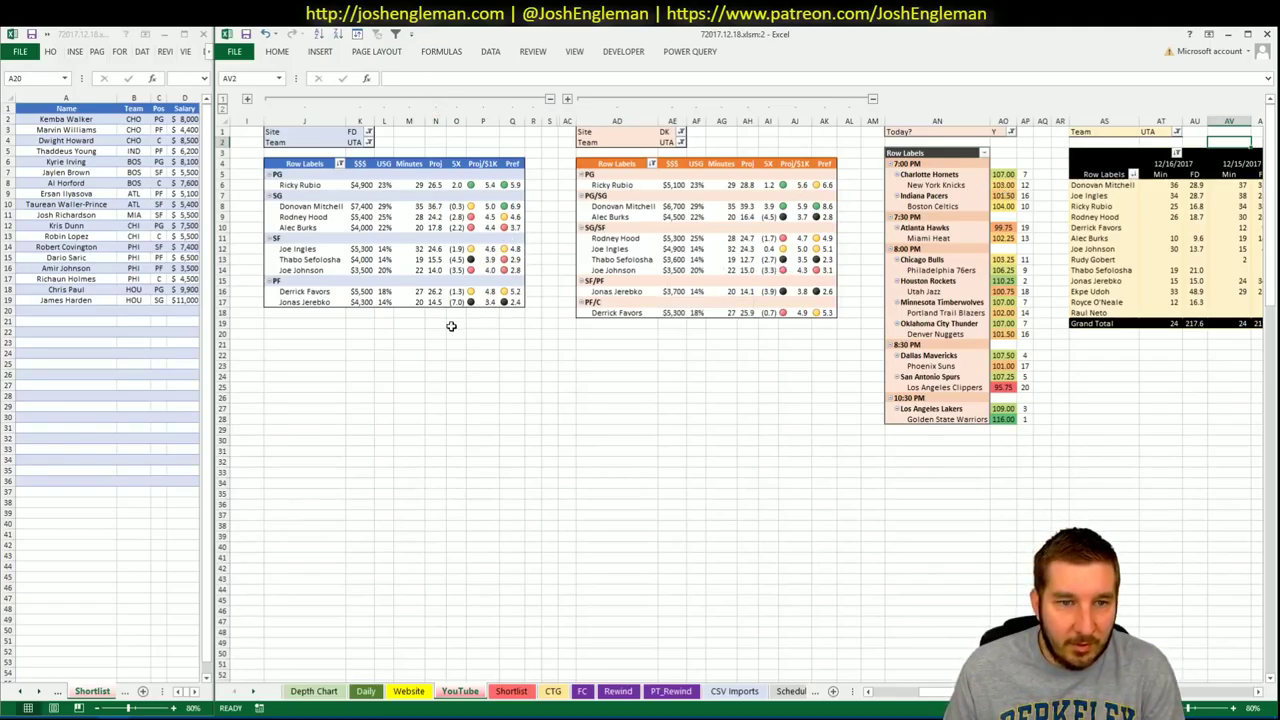
Switch to the browser and check the Utah Jazz depth chart on Rotoworld
{"action": "key", "text": "alt+Tab"}
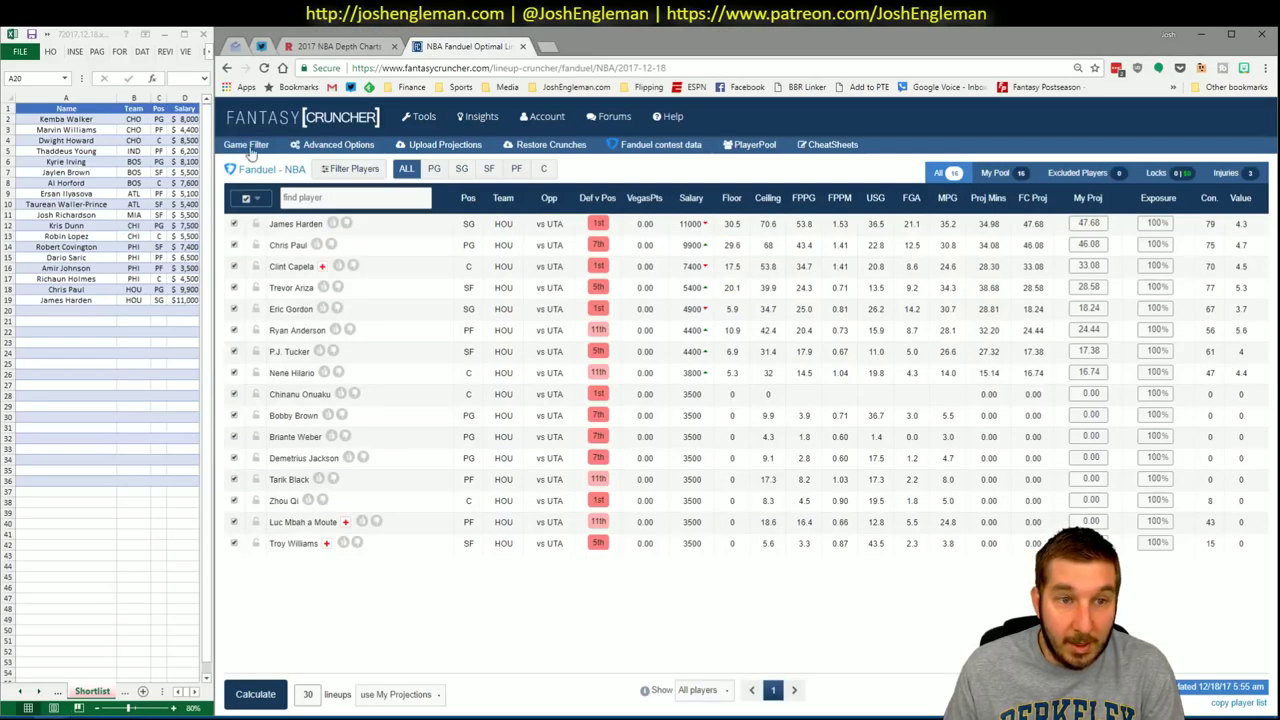
{"action": "left_click", "coordinate": [345, 47]}
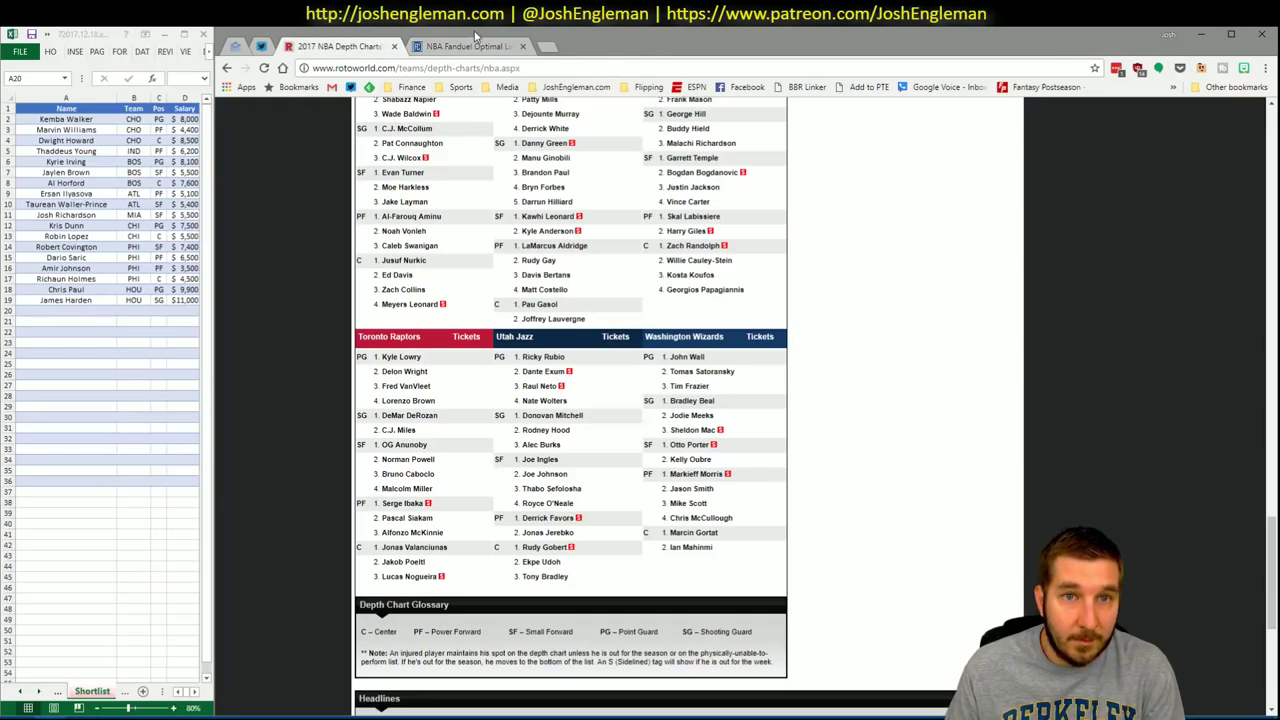
{"action": "left_click", "coordinate": [408, 46]}
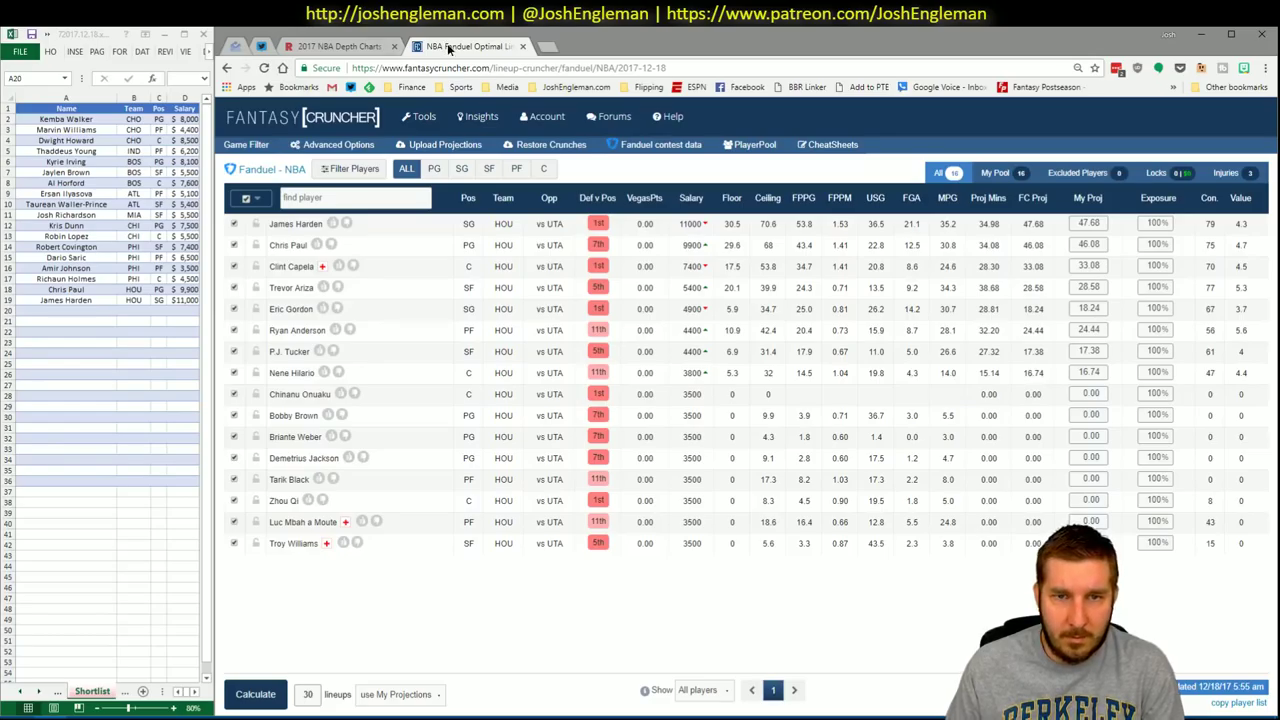
Reopen the closed Cleaning the Glass tab and bring up the Utah Jazz players' shooting frequency table
{"action": "right_click", "coordinate": [449, 49]}
{"action": "left_click", "coordinate": [468, 206]}
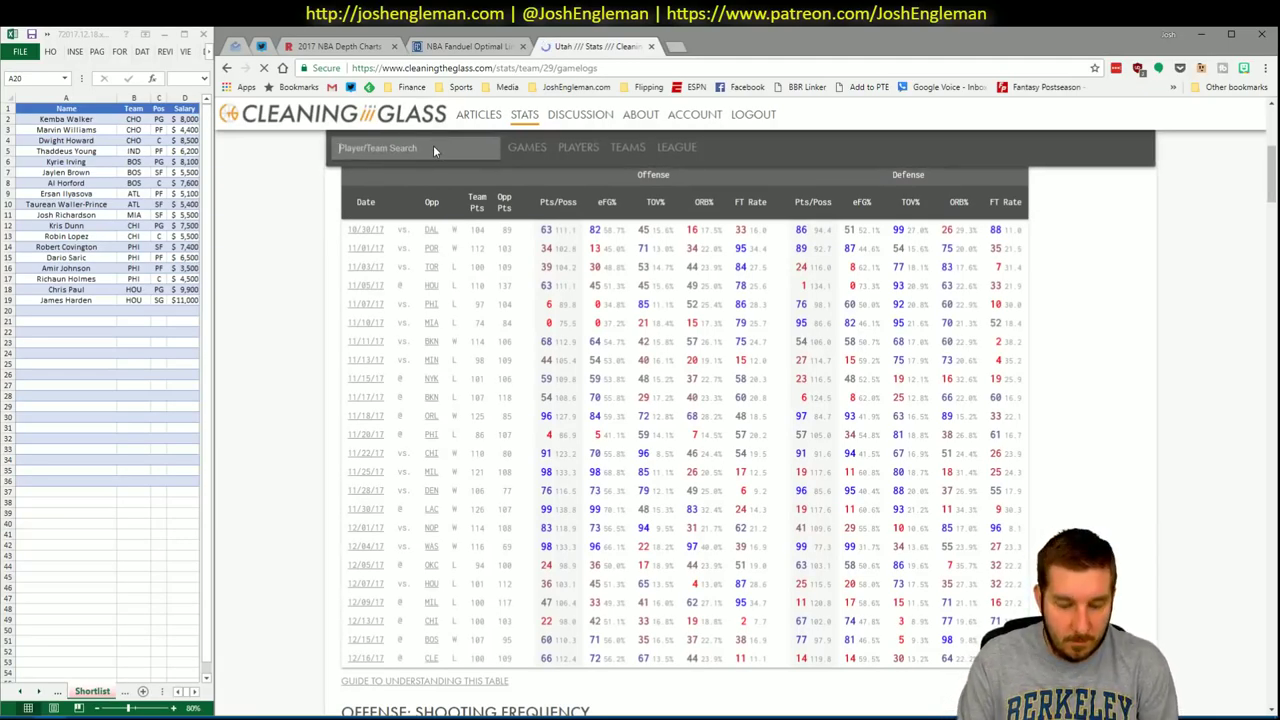
{"action": "left_click", "coordinate": [433, 148]}
{"action": "type", "text": "utah"}
{"action": "key", "text": "Return"}
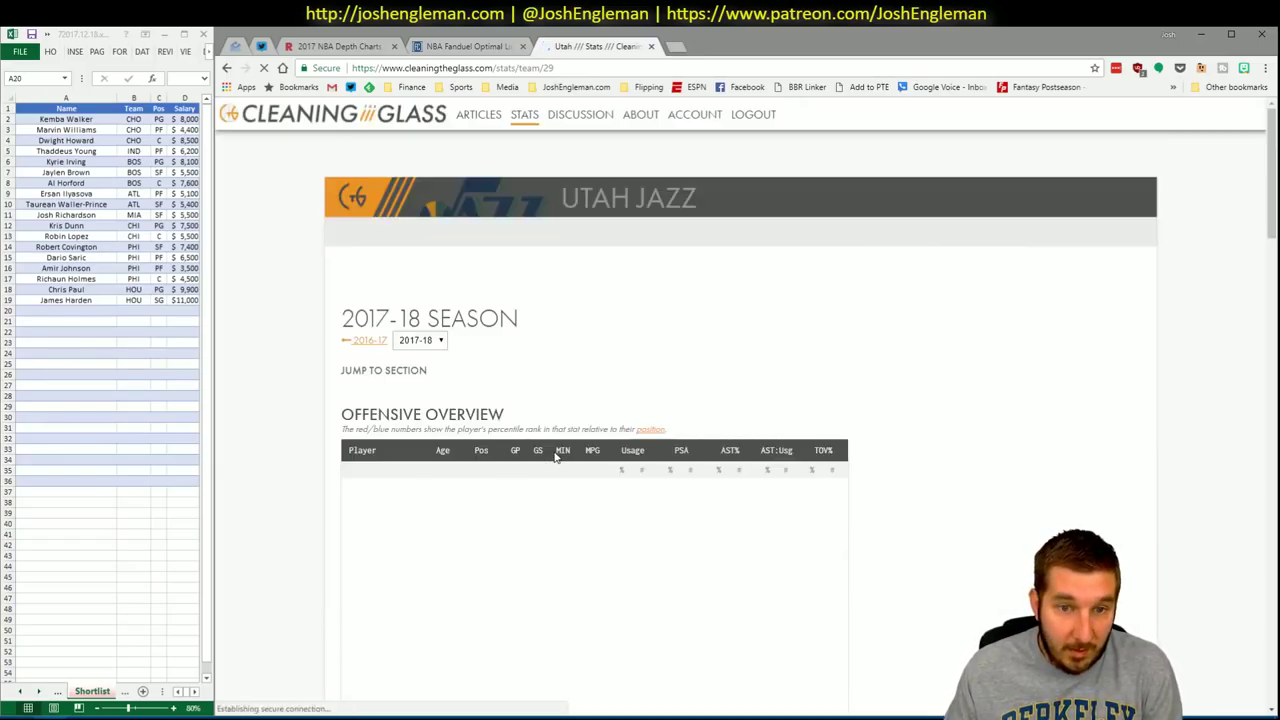
{"action": "left_click", "coordinate": [514, 386]}
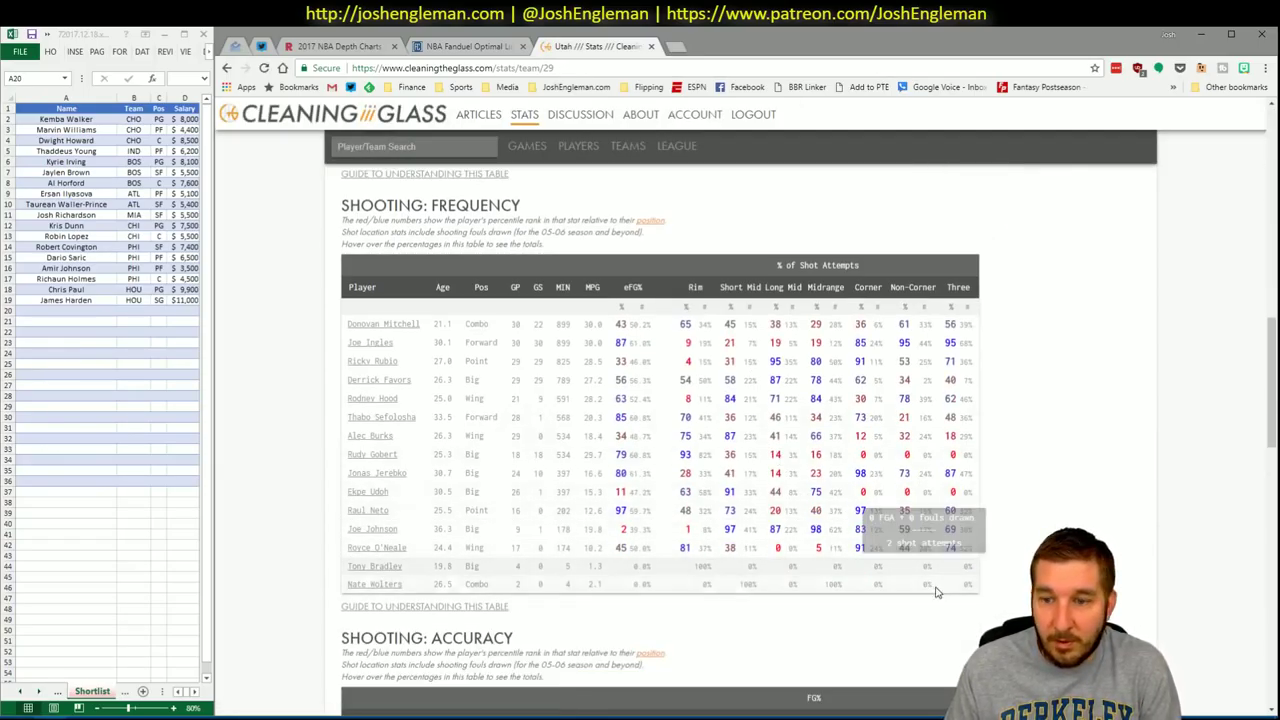
Load all Utah player rows from the shooting frequency table into the CTG sheet with opponent HOU, and return to the YouTube sheet
{"action": "left_click_drag", "start_coordinate": [936, 591], "coordinate": [351, 324]}
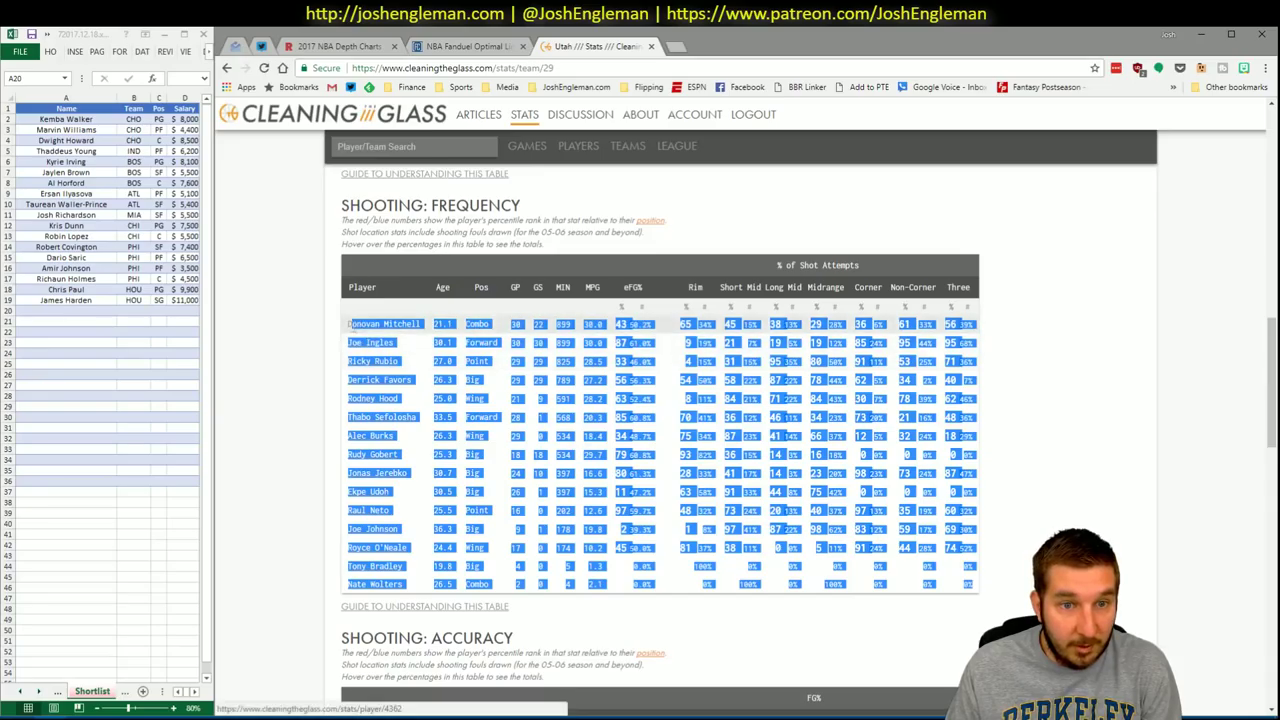
{"action": "key", "text": "alt+Tab"}
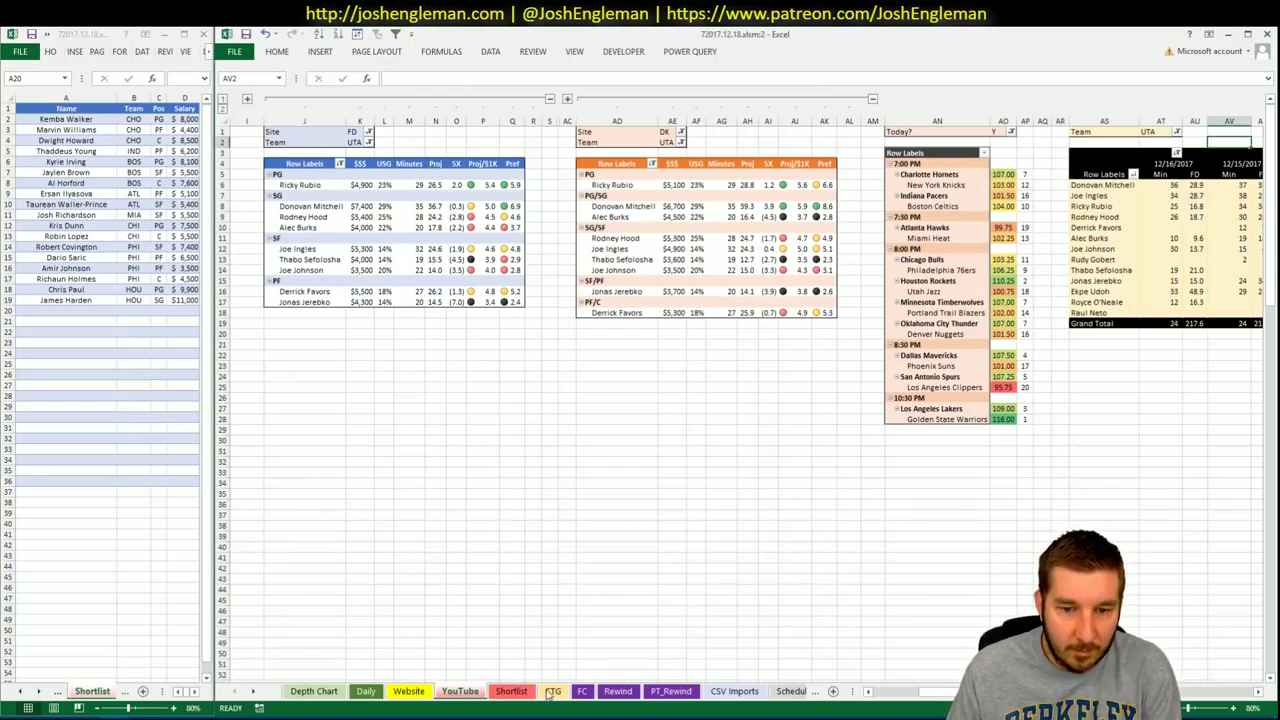
{"action": "left_click", "coordinate": [553, 693]}
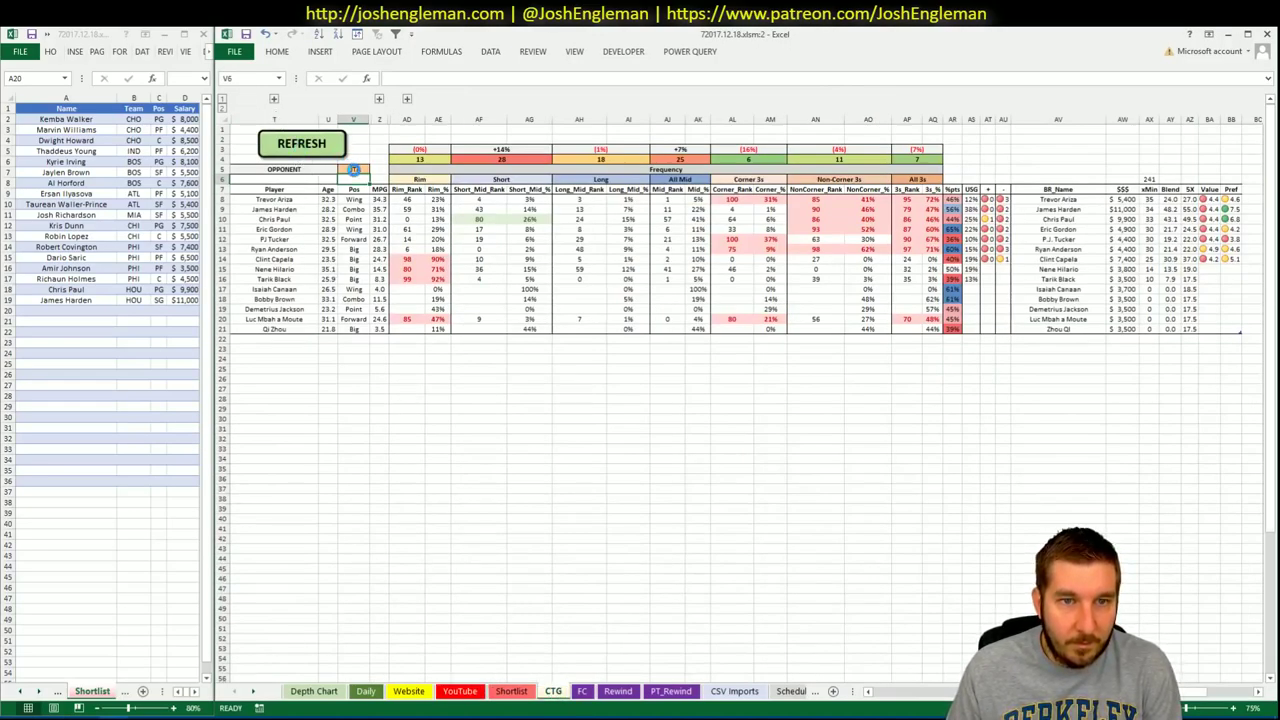
{"action": "left_click", "coordinate": [354, 170]}
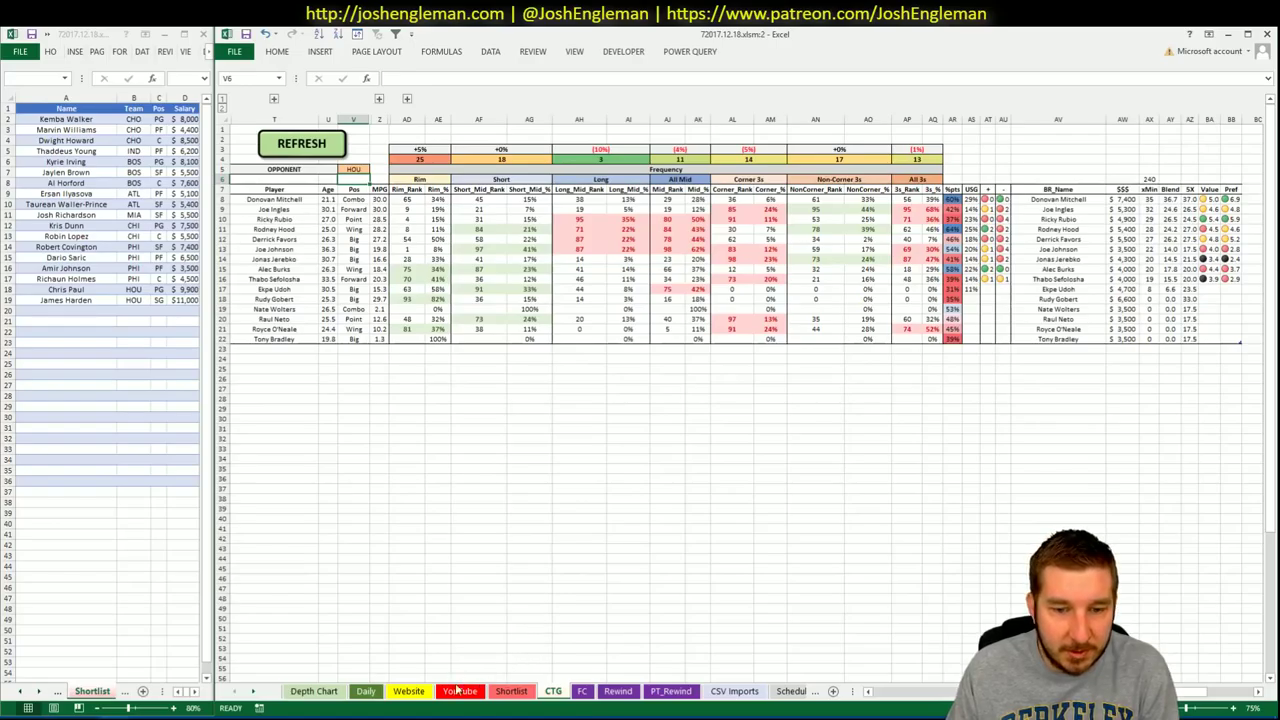
{"action": "left_click", "coordinate": [408, 691]}
{"action": "left_click", "coordinate": [460, 691]}
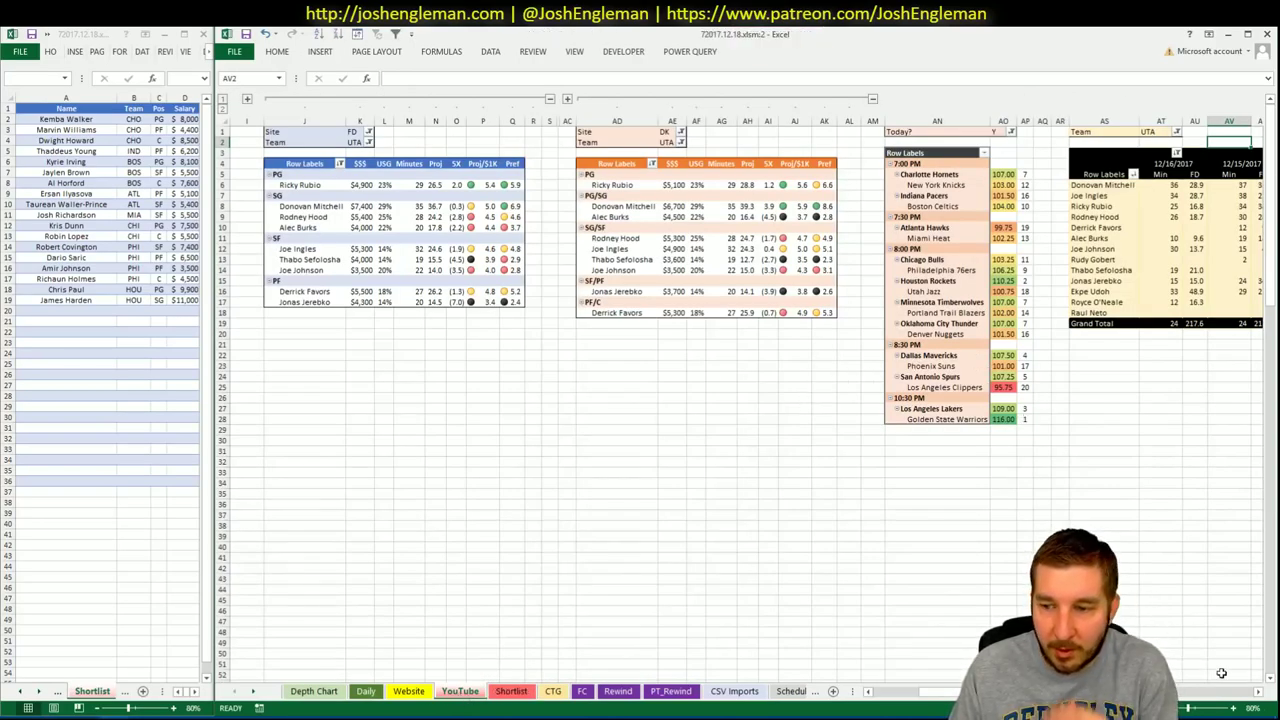
Add Donovan Mitchell to the next empty row of the shortlist after reviewing the Utah recent-games table
{"action": "left_click", "coordinate": [1258, 691]}
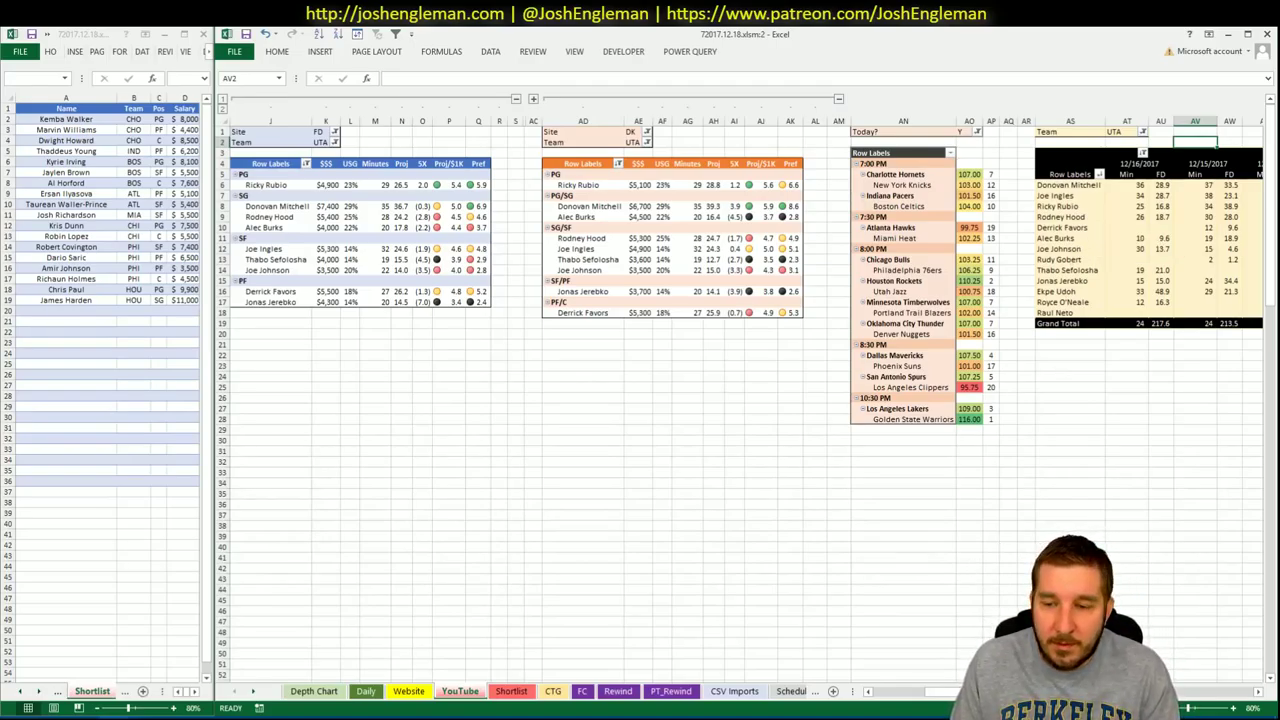
{"action": "scroll", "coordinate": [740, 400], "scroll_direction": "right", "scroll_amount": 10}
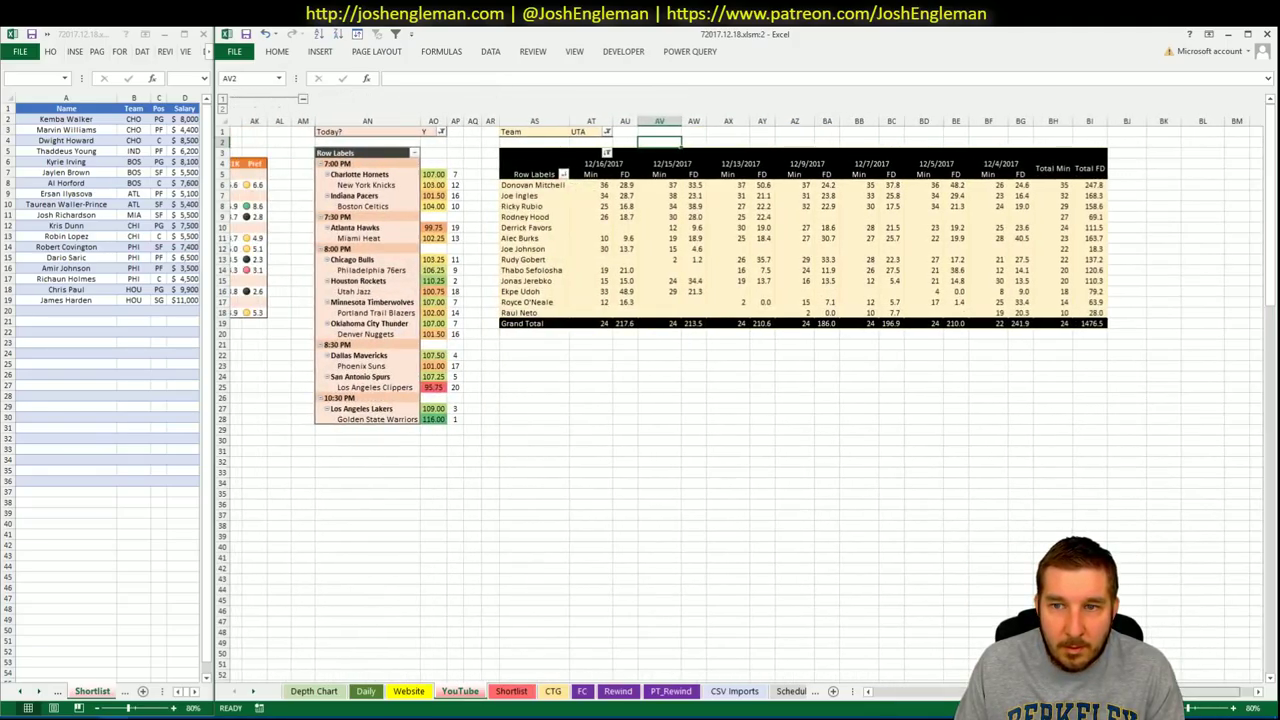
{"action": "scroll", "coordinate": [975, 657], "scroll_direction": "left", "scroll_amount": 10}
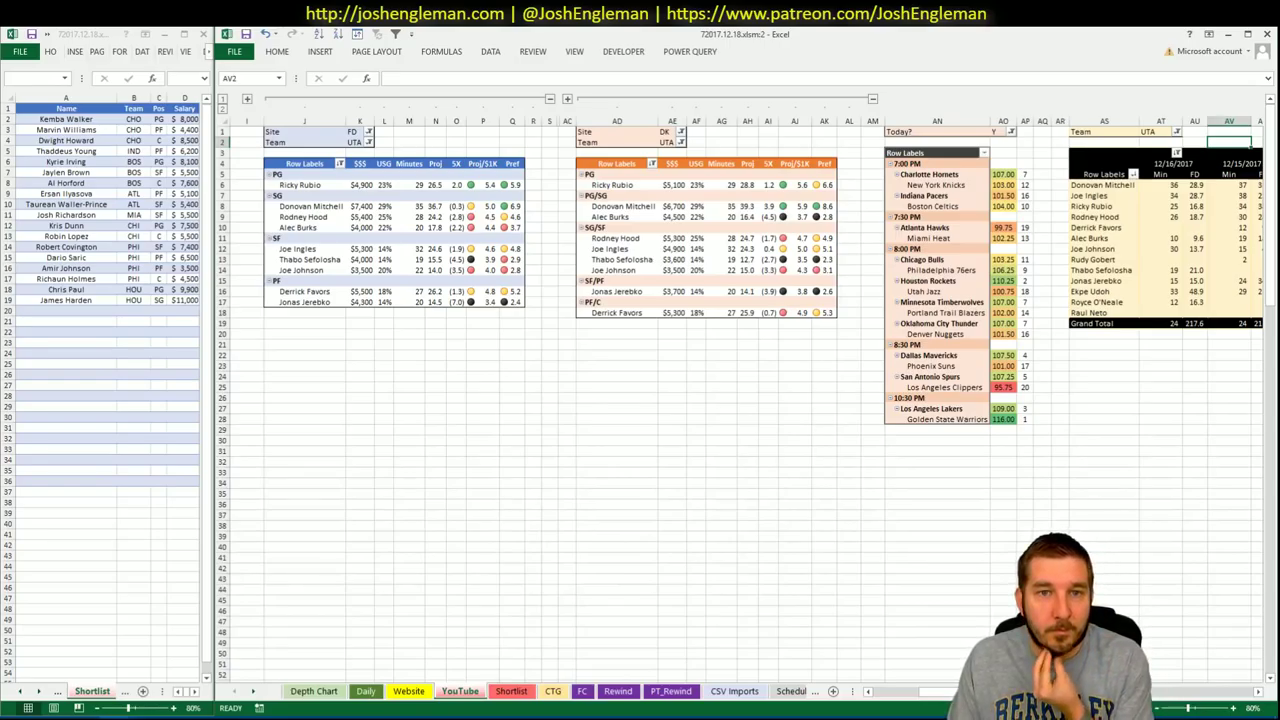
{"action": "left_click", "coordinate": [110, 312]}
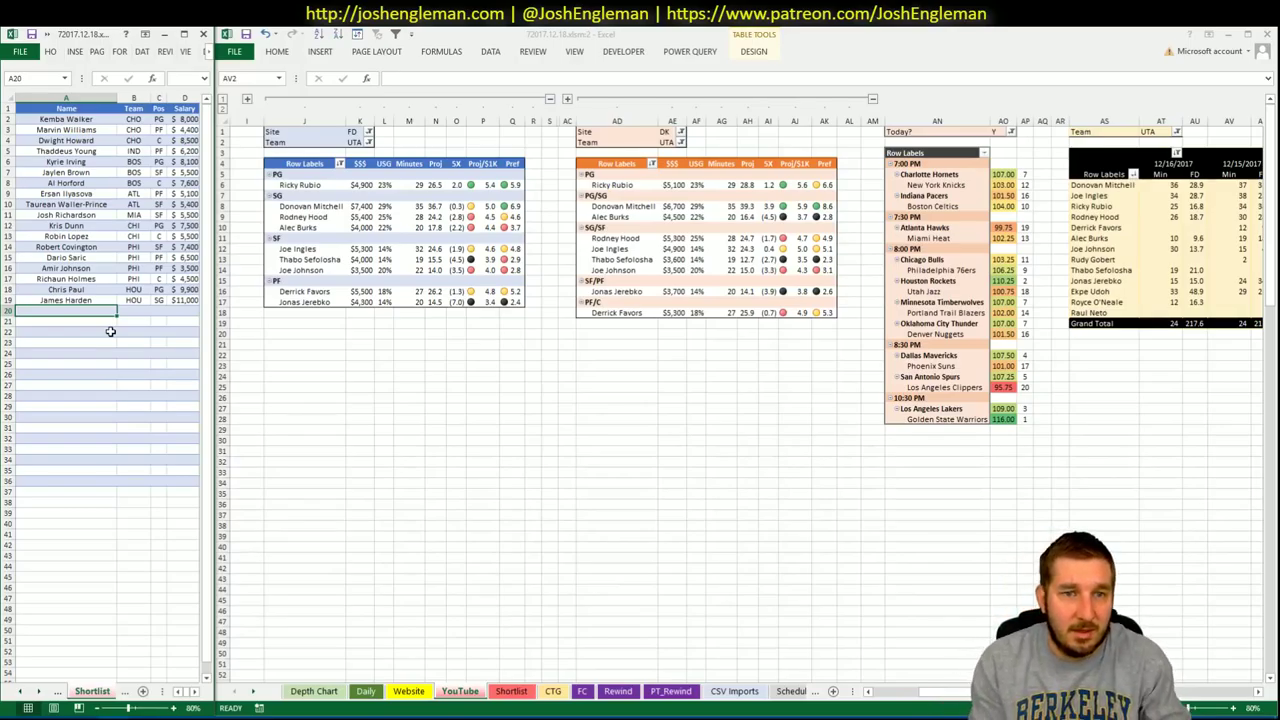
{"action": "type", "text": "Donovan"}
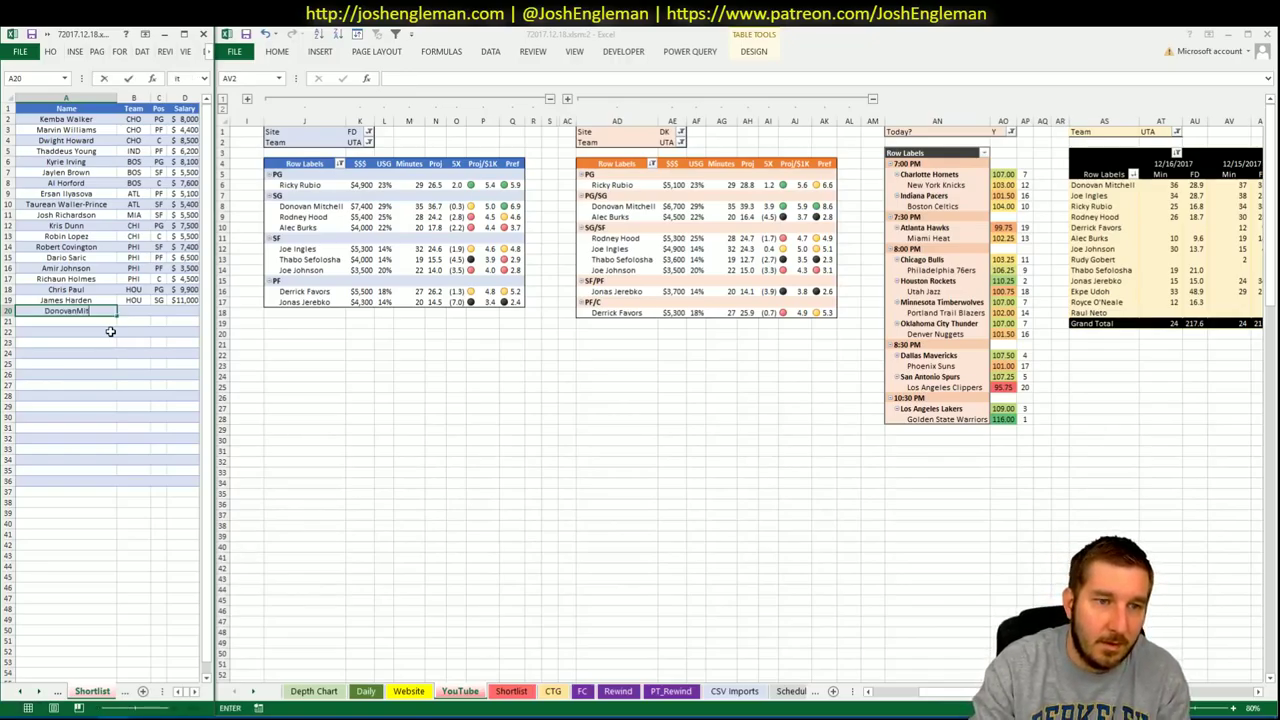
{"action": "type", "text": " Mitchell"}
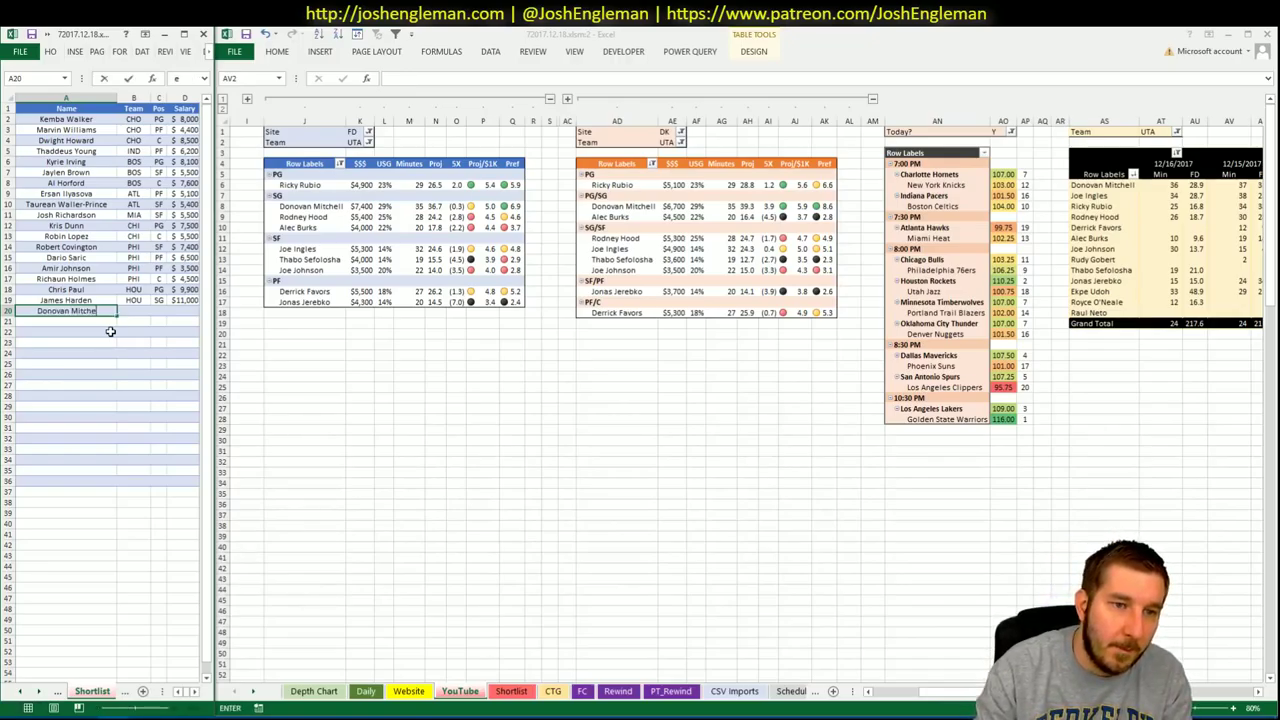
{"action": "key", "text": "ctrl+Return"}
{"action": "key", "text": "Down"}
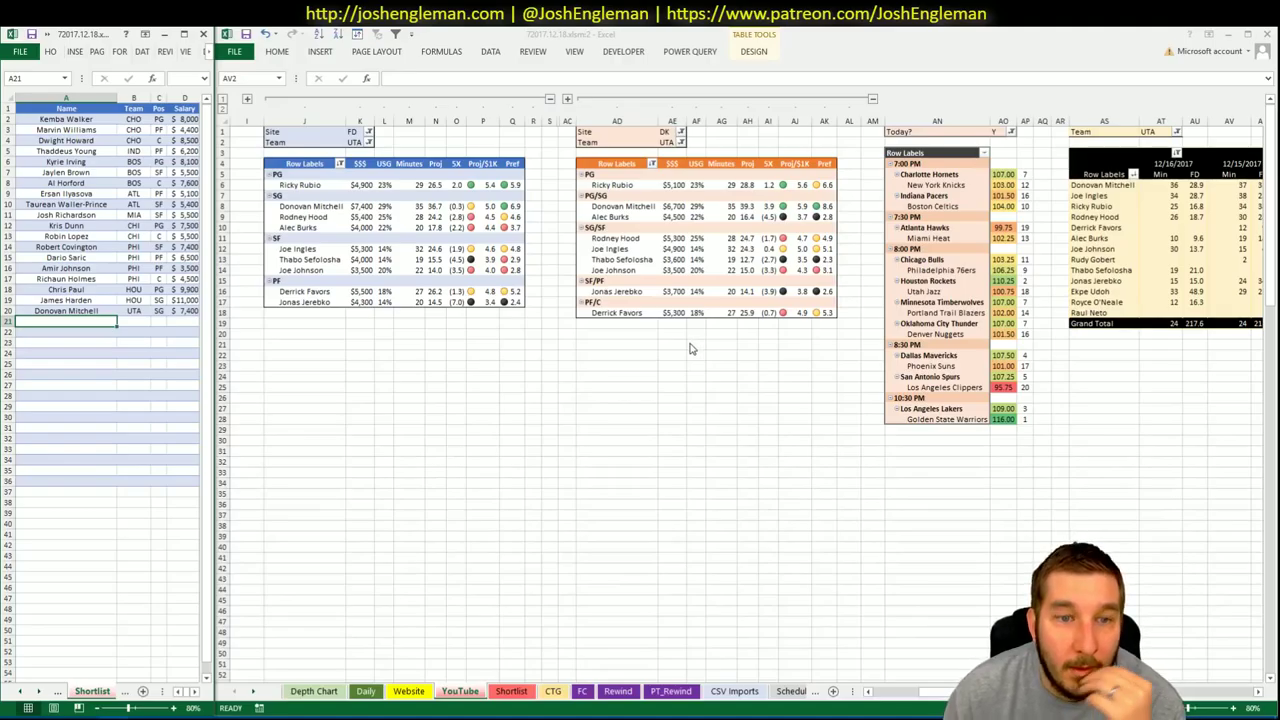
Examine the remaining Utah players' minutes and fantasy points in the recent-games table
{"action": "scroll", "coordinate": [882, 352], "scroll_direction": "right", "scroll_amount": 5}
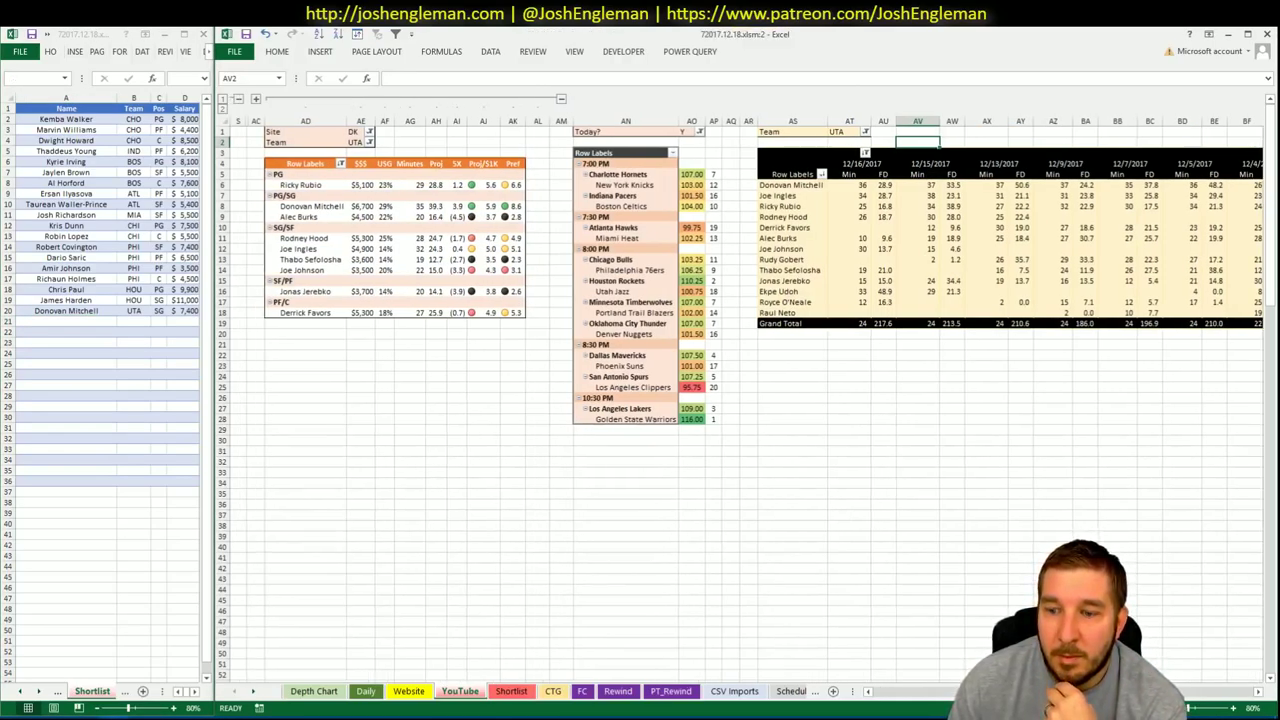
{"action": "scroll", "coordinate": [747, 387], "scroll_direction": "right", "scroll_amount": 3}
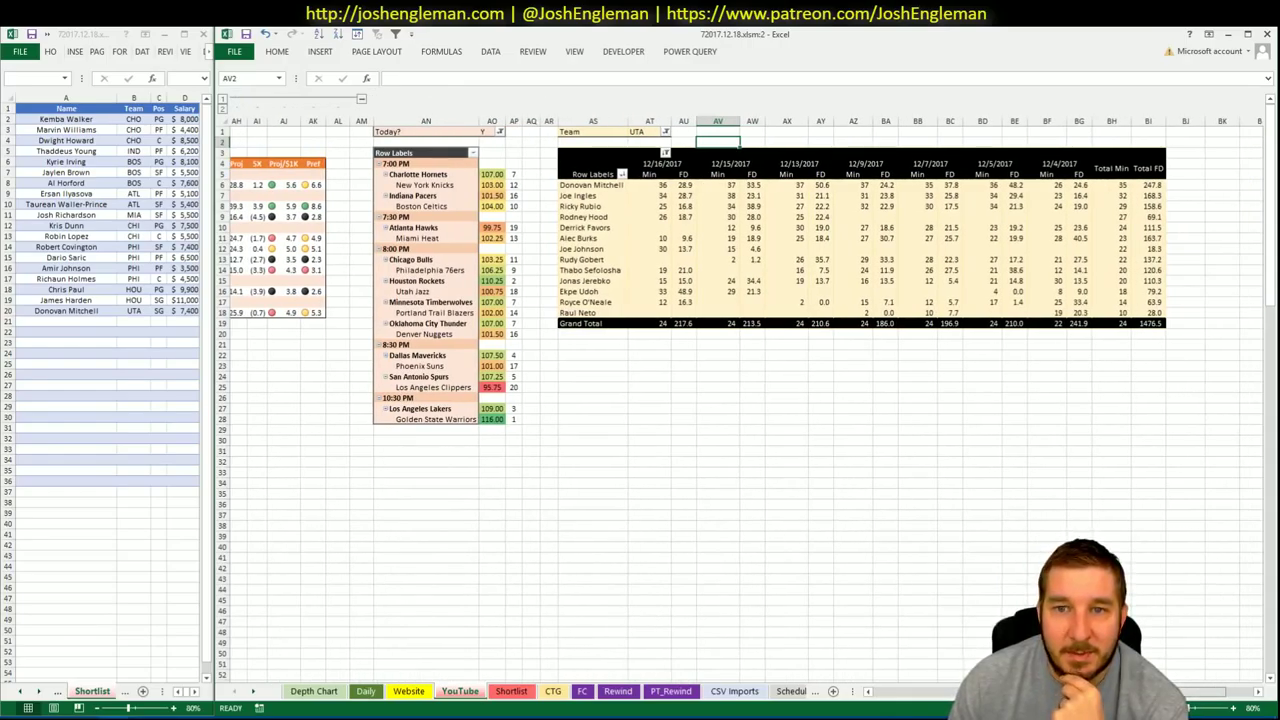
{"action": "scroll", "coordinate": [740, 387], "scroll_direction": "left", "scroll_amount": 8}
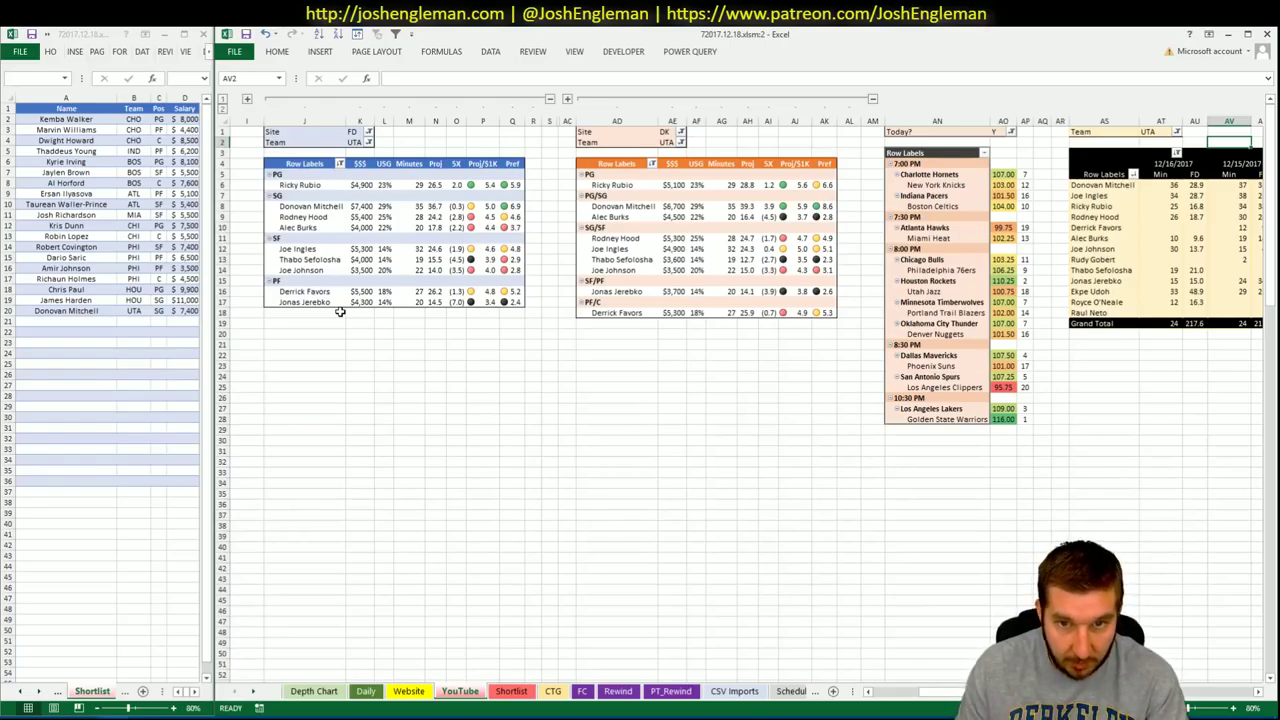
{"action": "left_click", "coordinate": [22, 321]}
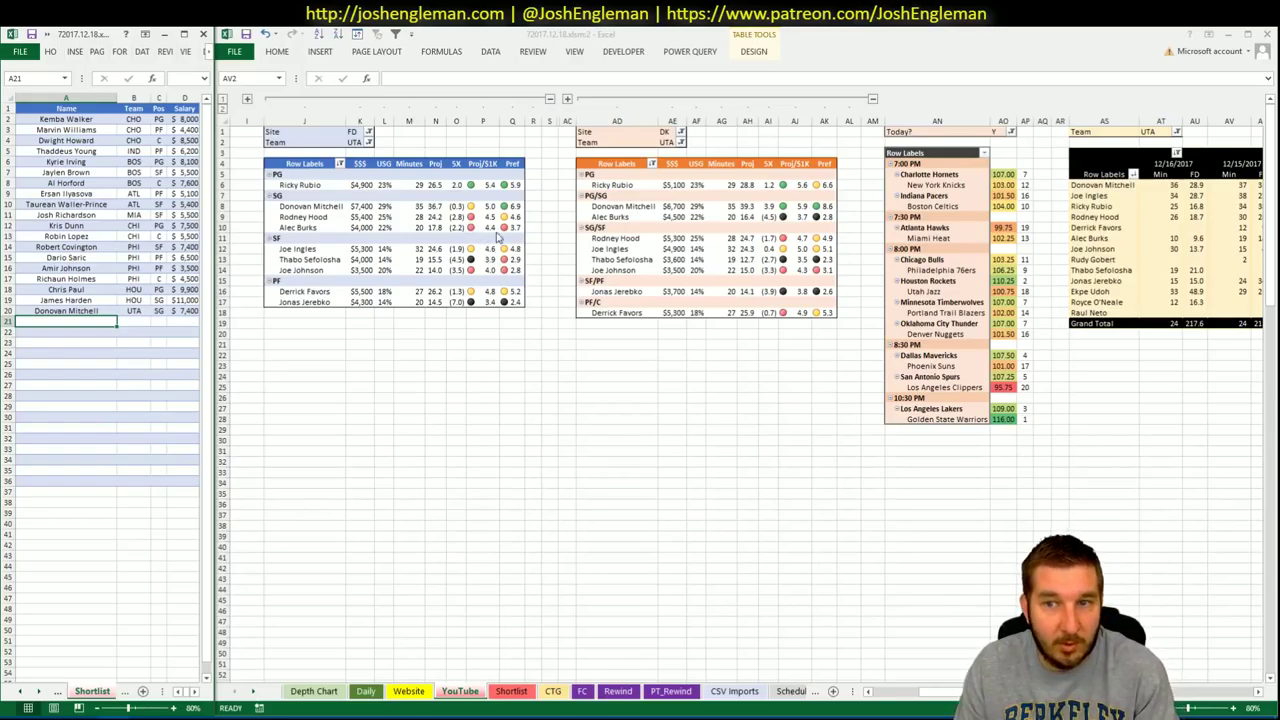
{"action": "left_click", "coordinate": [86, 310]}
{"action": "left_click", "coordinate": [66, 321]}
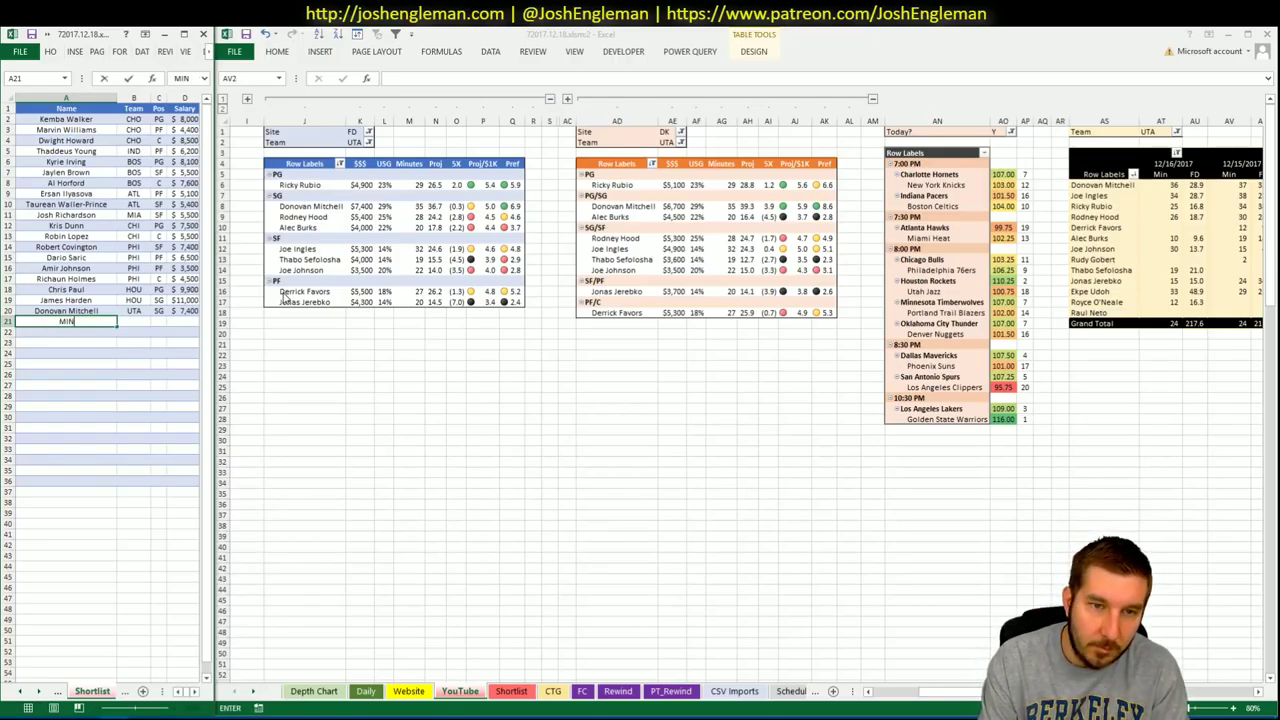
Set the Team filters of the FD and DK projection tables to MIN
{"action": "left_click", "coordinate": [353, 142]}
{"action": "type", "text": "MIN"}
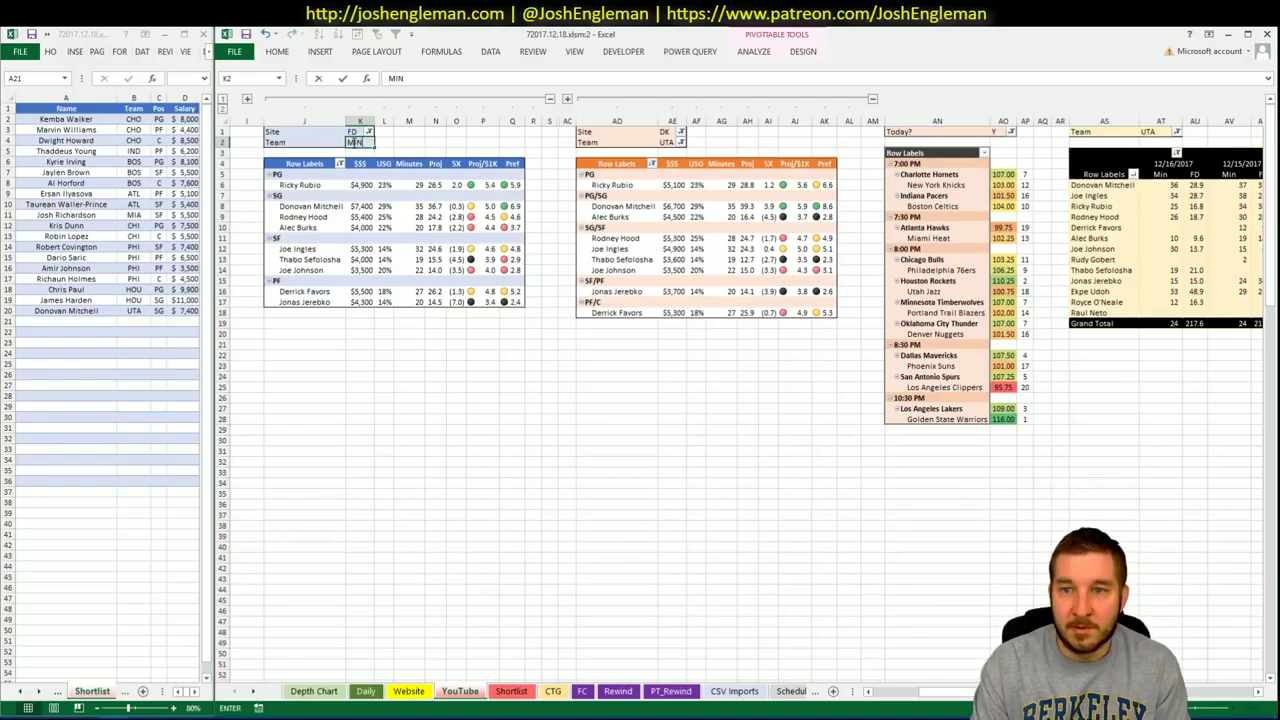
{"action": "key", "text": "Return"}
{"action": "left_click", "coordinate": [677, 143]}
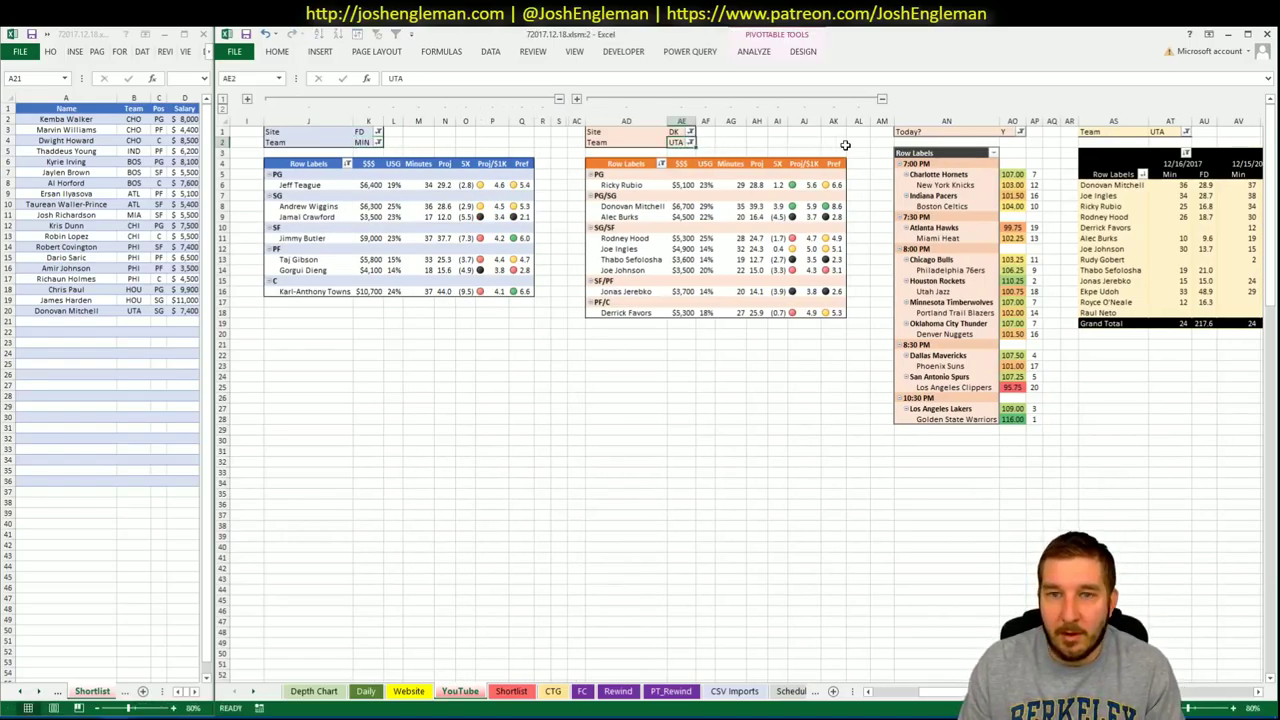
{"action": "type", "text": "MIN"}
{"action": "key", "text": "Tab"}
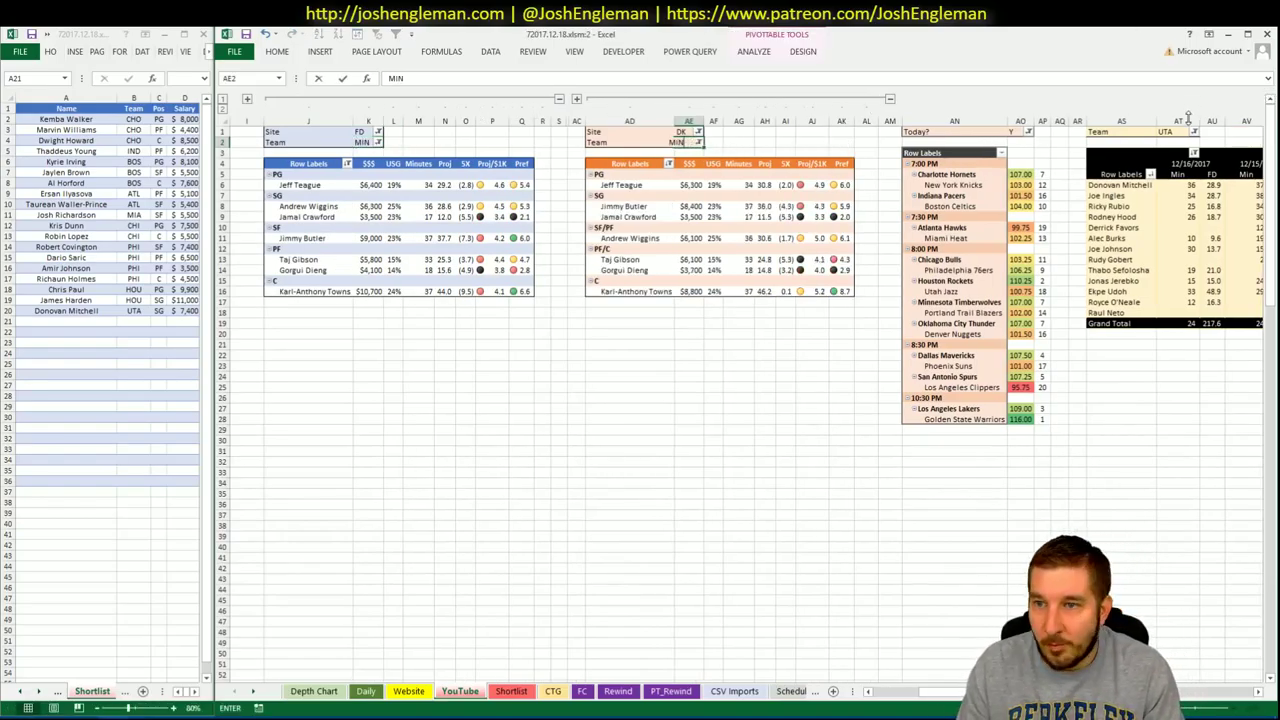
Set the Team filter of the recent-games table to MIN
{"action": "left_click", "coordinate": [1176, 131]}
{"action": "type", "text": "MIN"}
{"action": "key", "text": "Return"}
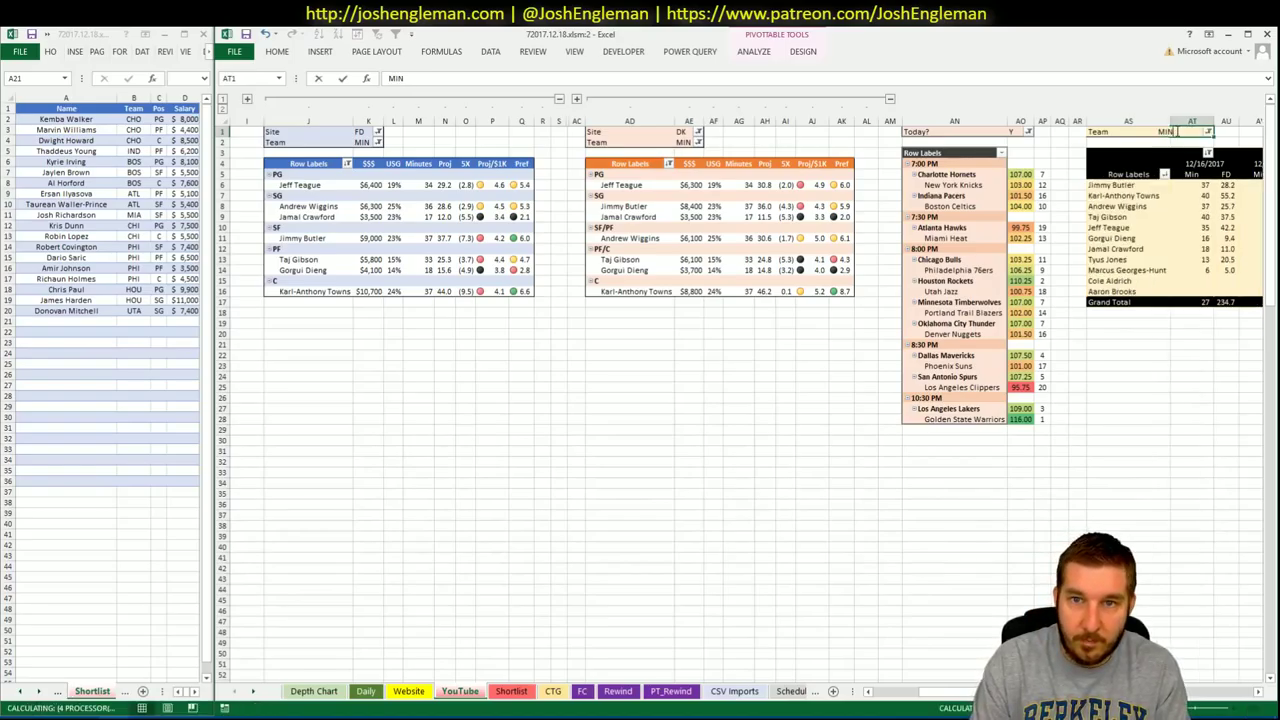
{"action": "left_click", "coordinate": [709, 344]}
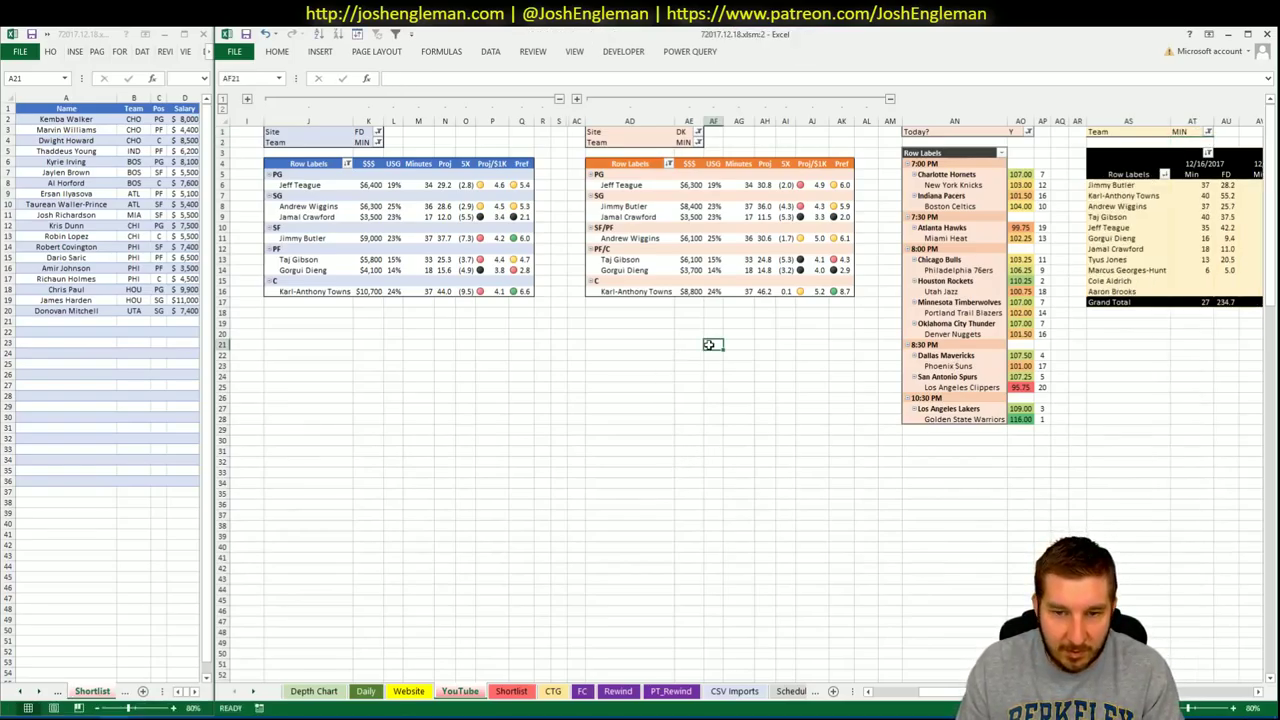
{"action": "left_click", "coordinate": [713, 323]}
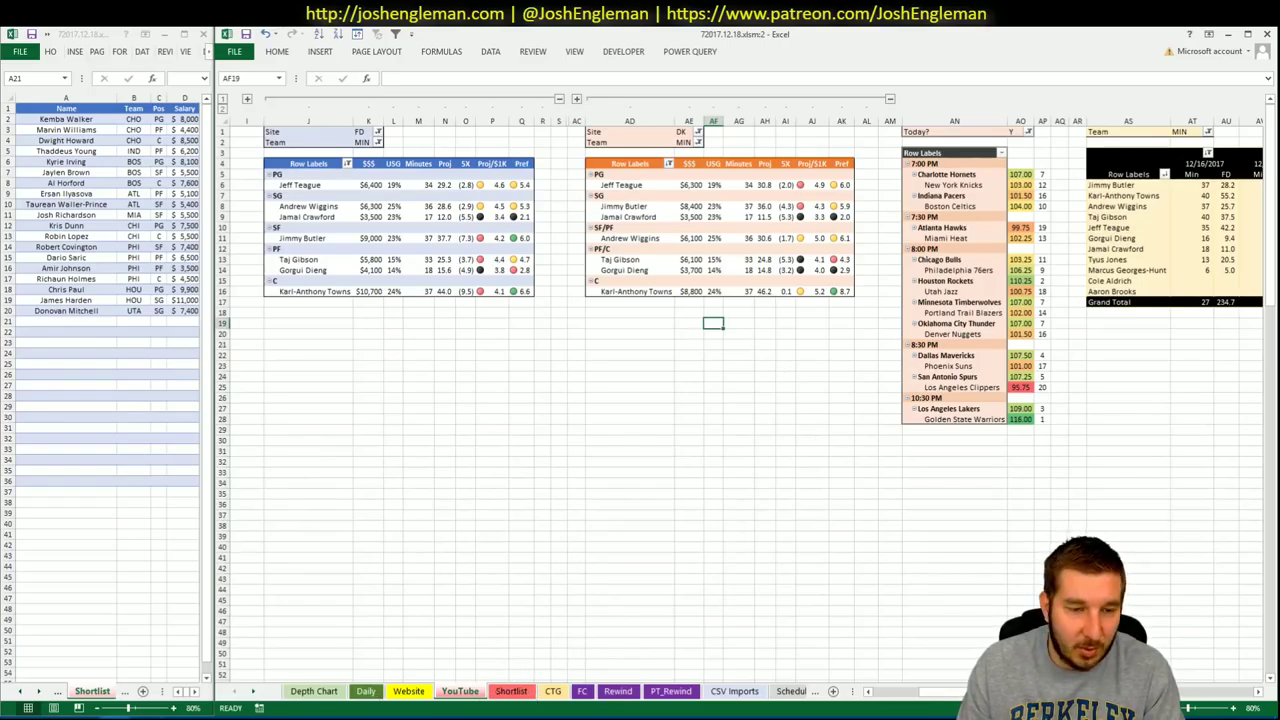
Switch to Cleaning the Glass in the browser and bring up the Minnesota Timberwolves' shooting frequency table
{"action": "left_click", "coordinate": [50, 718]}
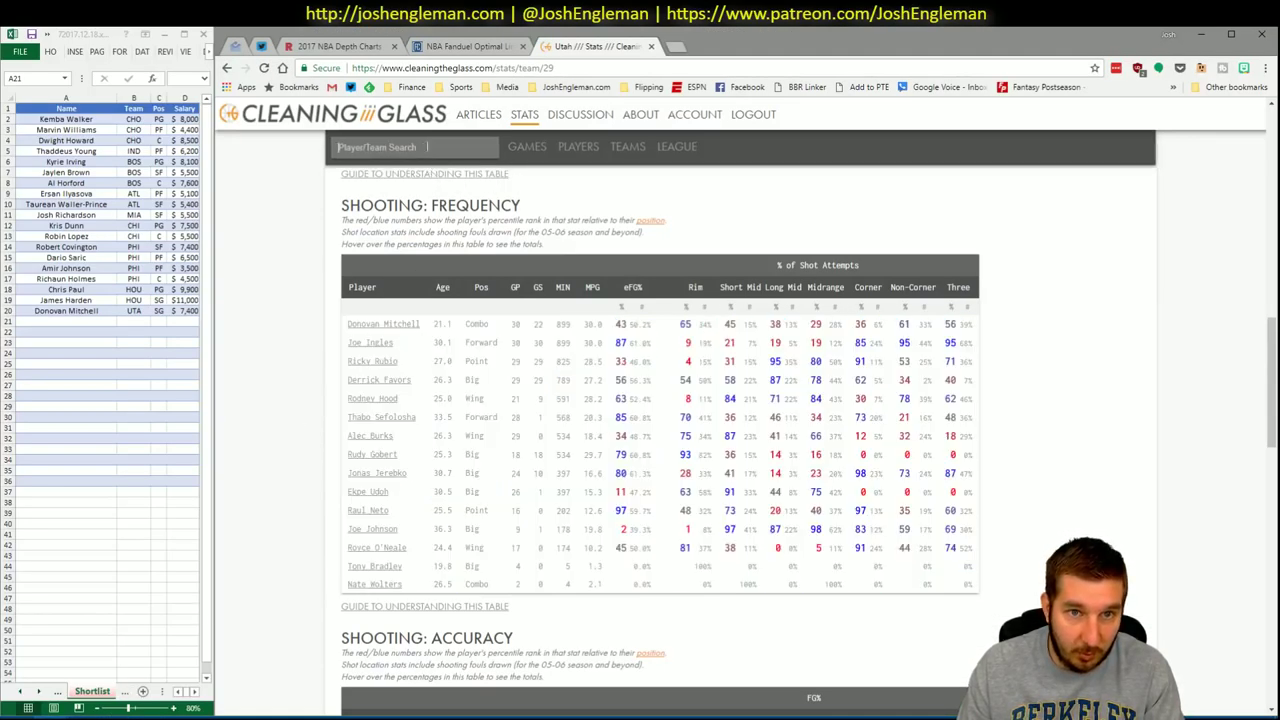
{"action": "type", "text": "minn"}
{"action": "key", "text": "Down"}
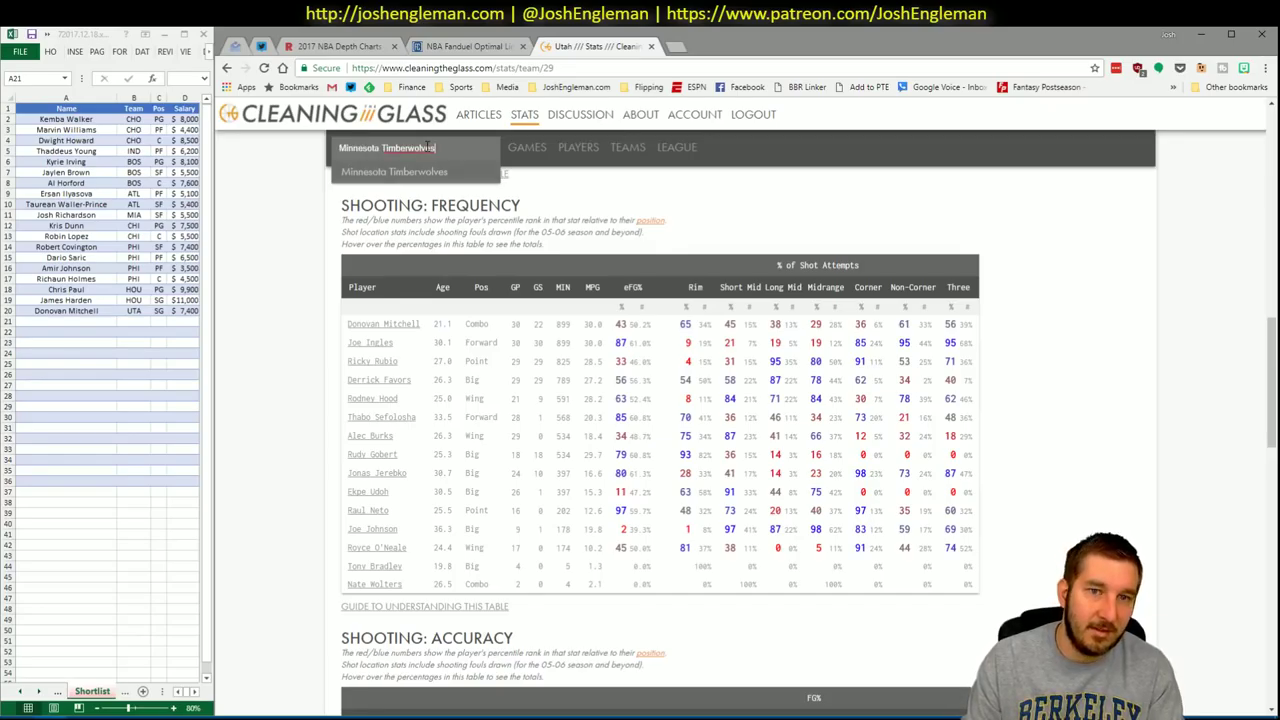
{"action": "key", "text": "Return"}
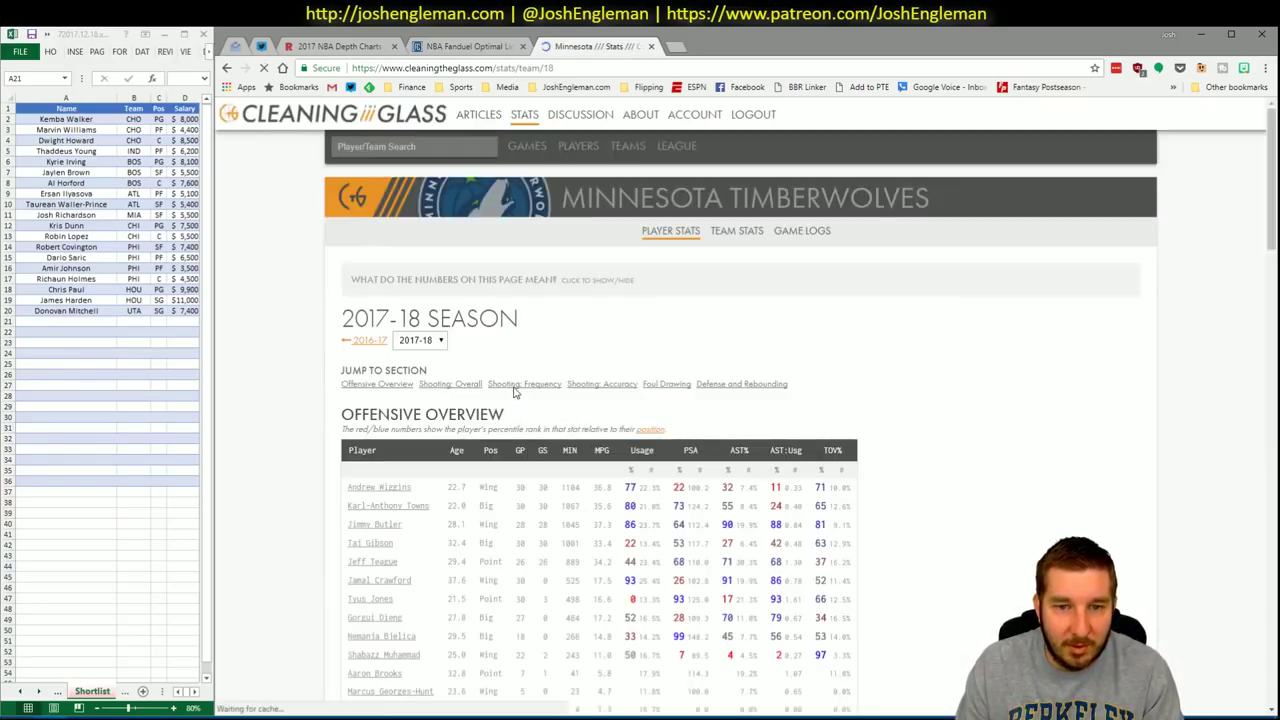
{"action": "left_click", "coordinate": [516, 386]}
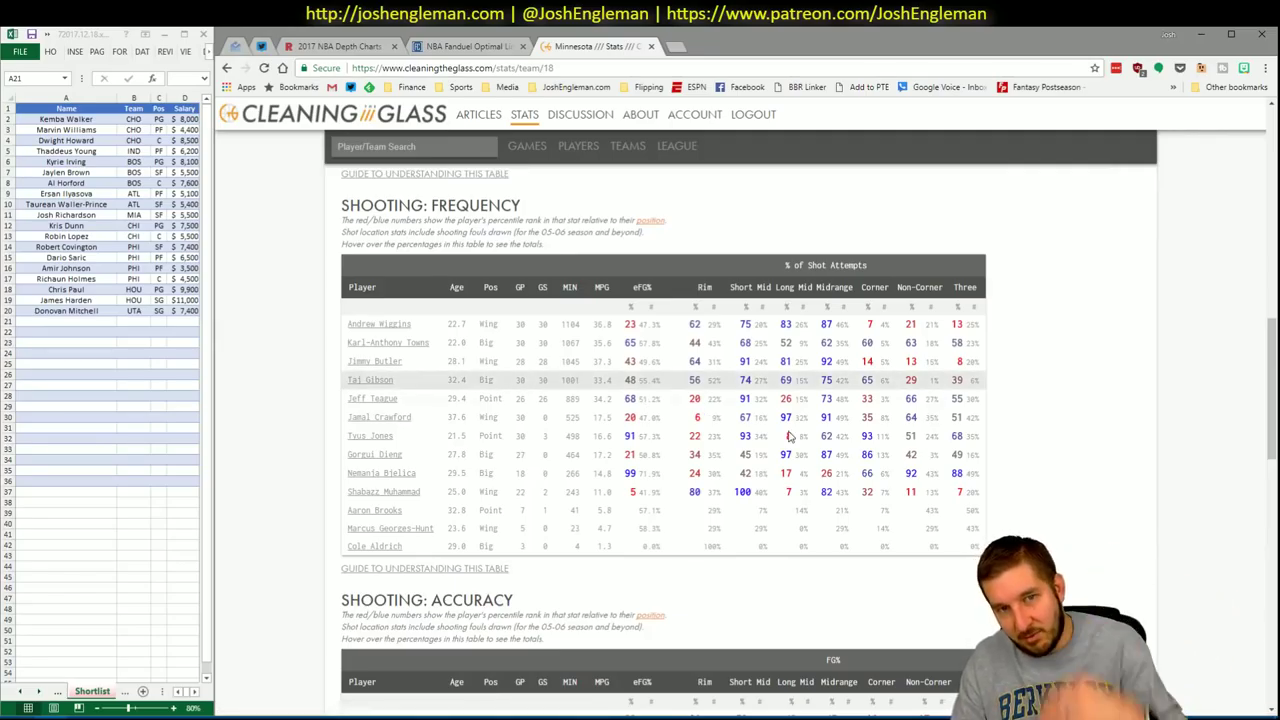
Load the Minnesota player rows from the shooting frequency table into the workbook's CTG sheet and set the opponent to POR
{"action": "left_click_drag", "start_coordinate": [985, 553], "coordinate": [336, 340]}
{"action": "key", "text": "alt+Tab"}
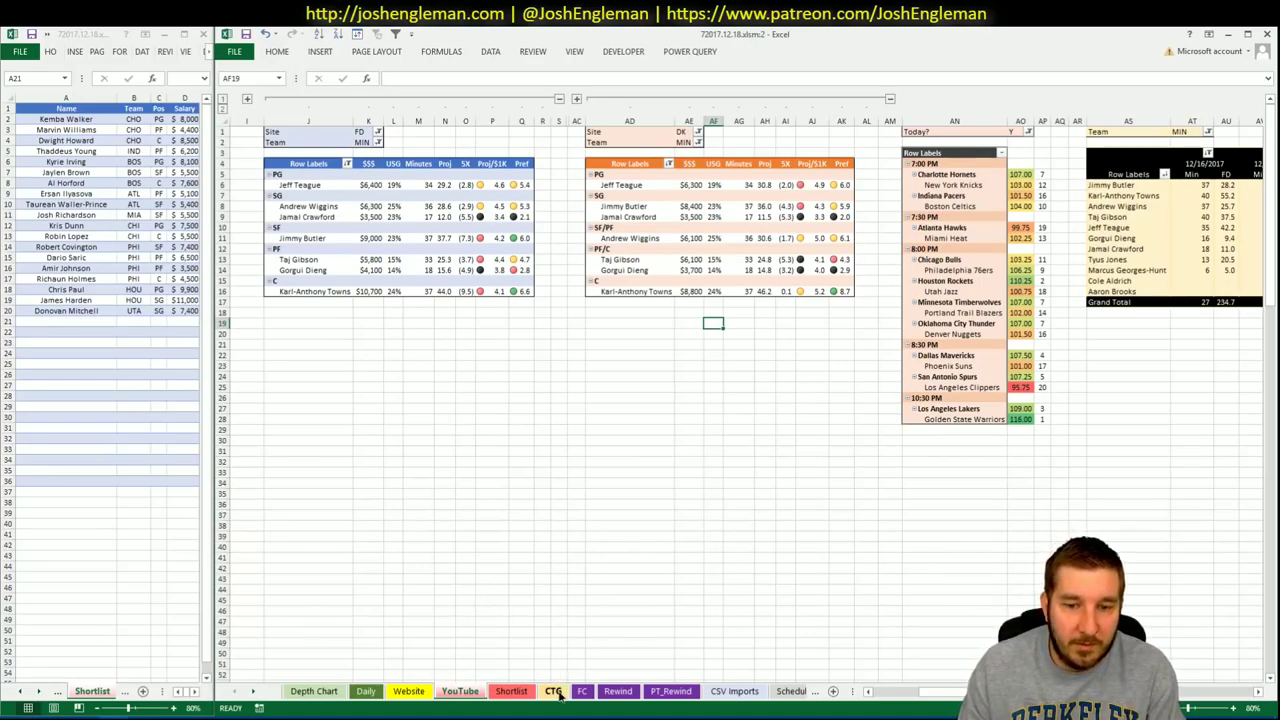
{"action": "left_click", "coordinate": [555, 691]}
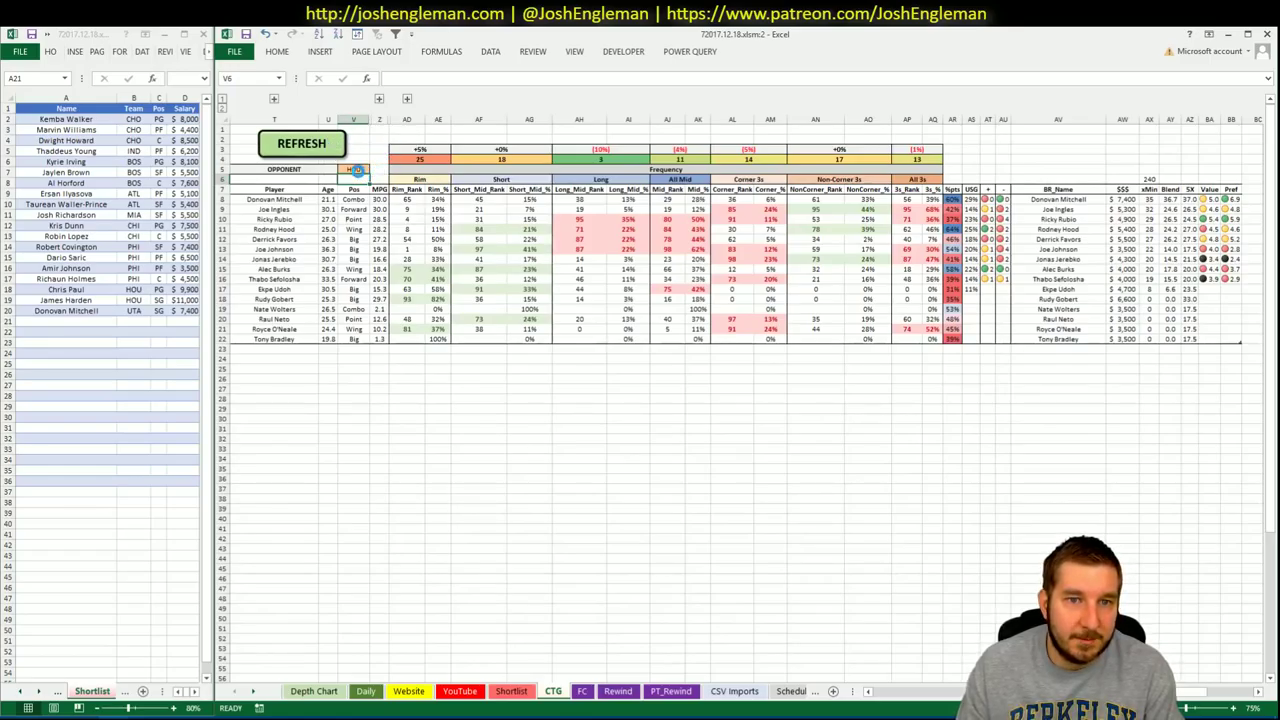
{"action": "left_click", "coordinate": [356, 170]}
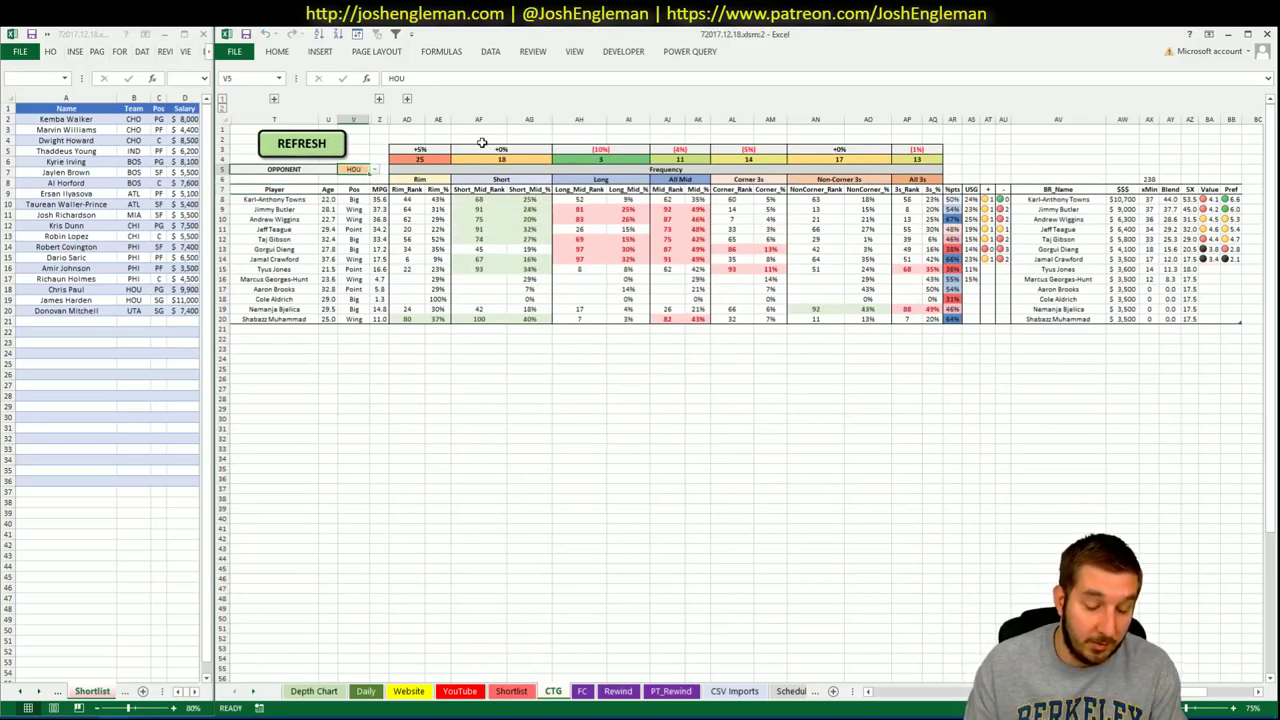
{"action": "type", "text": "POR"}
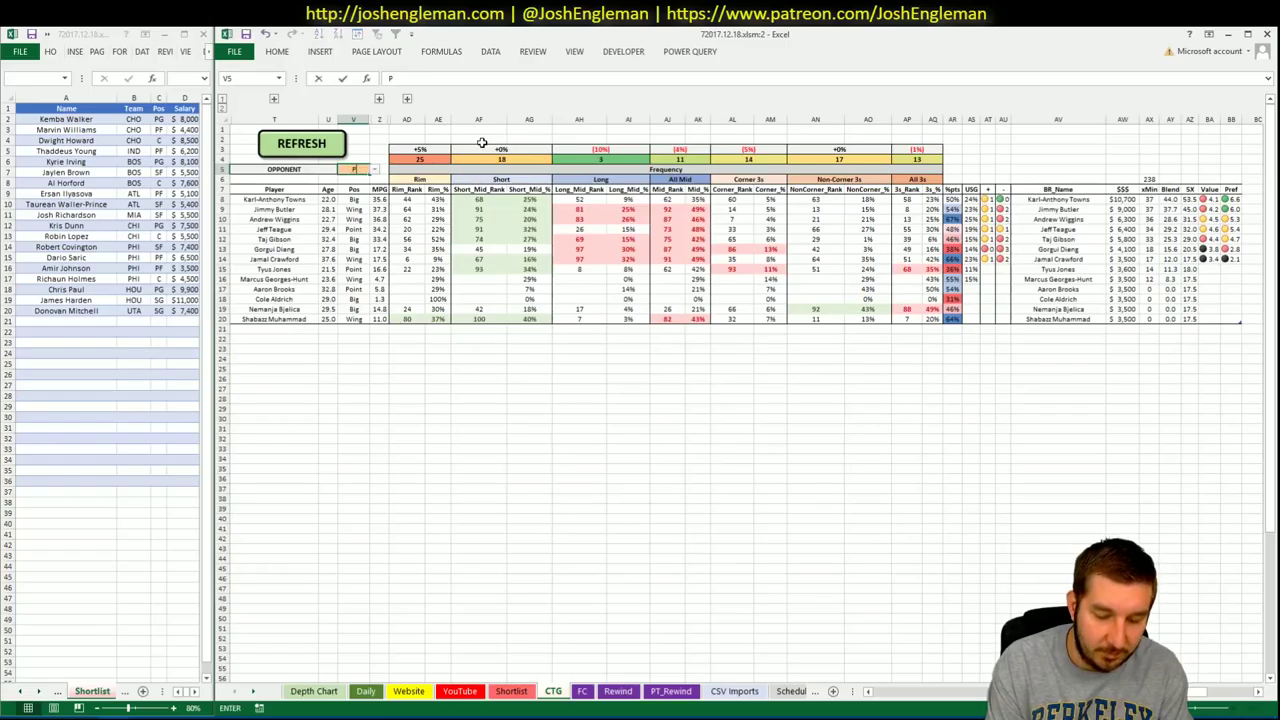
{"action": "key", "text": "ctrl+Return"}
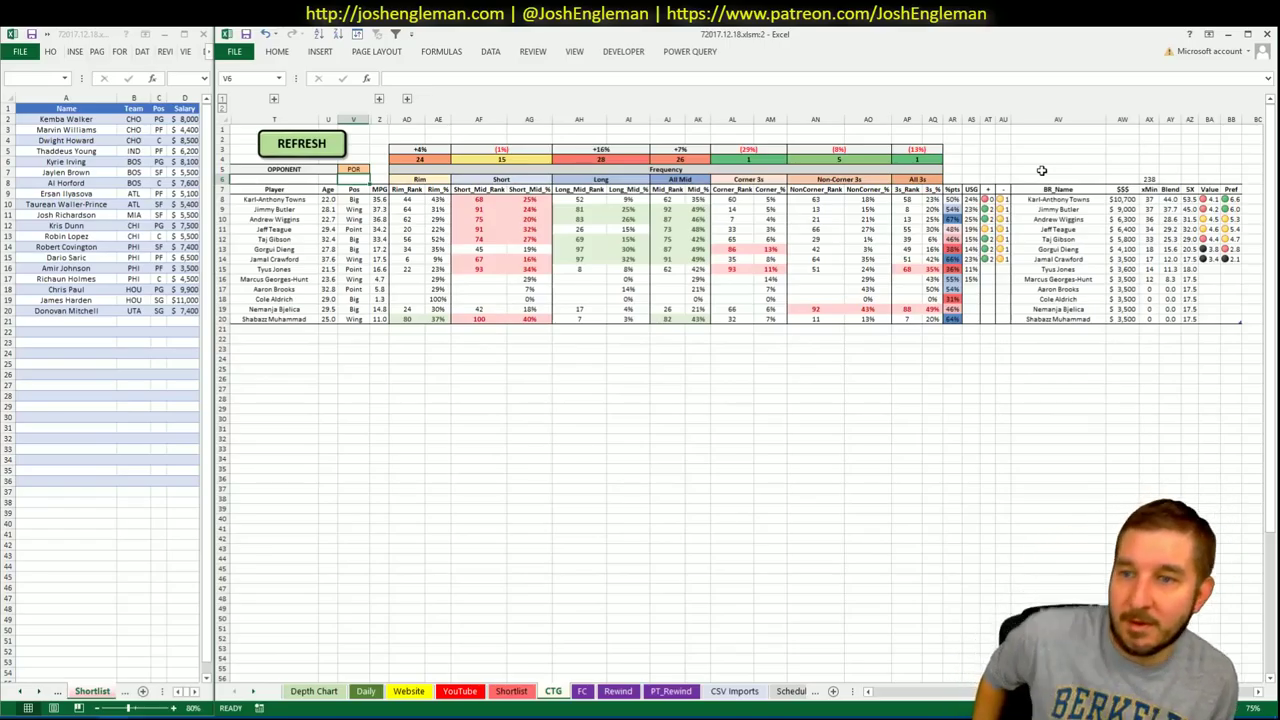
Return to the YouTube sheet, review Minnesota's recent games and add Jeff Teague to the next empty shortlist row
{"action": "left_click", "coordinate": [474, 692]}
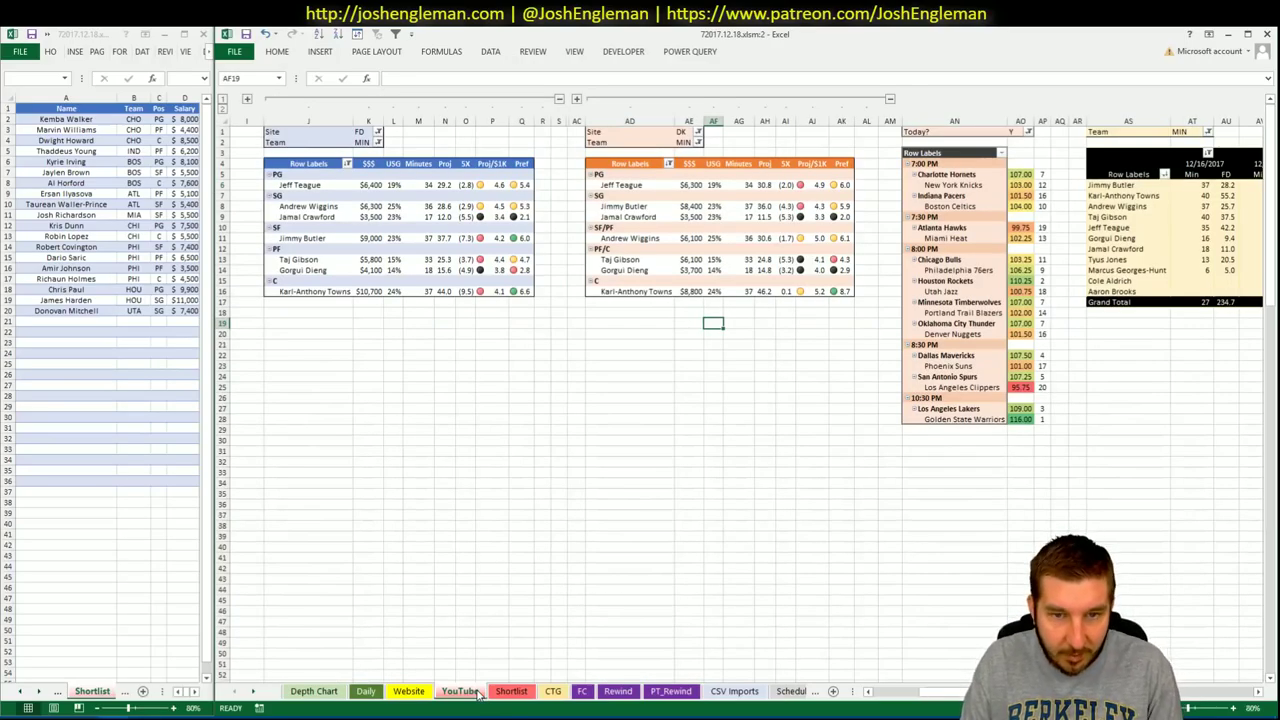
{"action": "left_click", "coordinate": [1258, 691]}
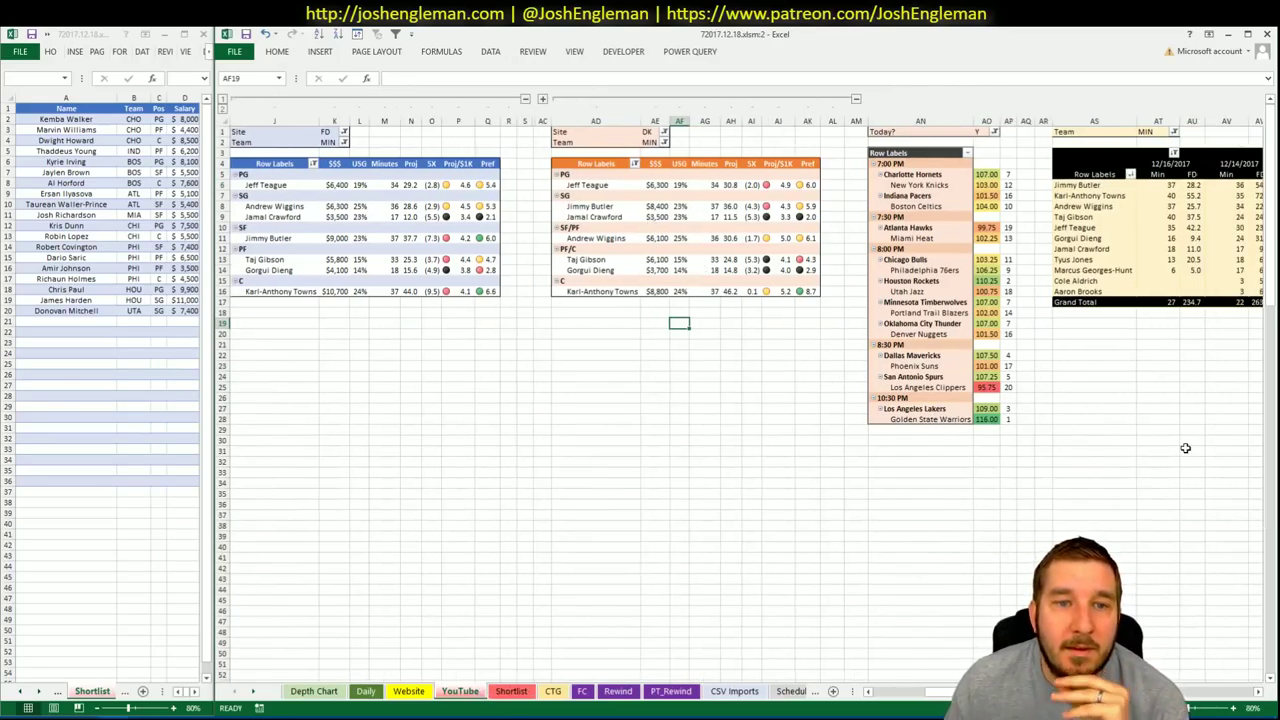
{"action": "scroll", "coordinate": [1220, 703], "scroll_direction": "right", "scroll_amount": 8}
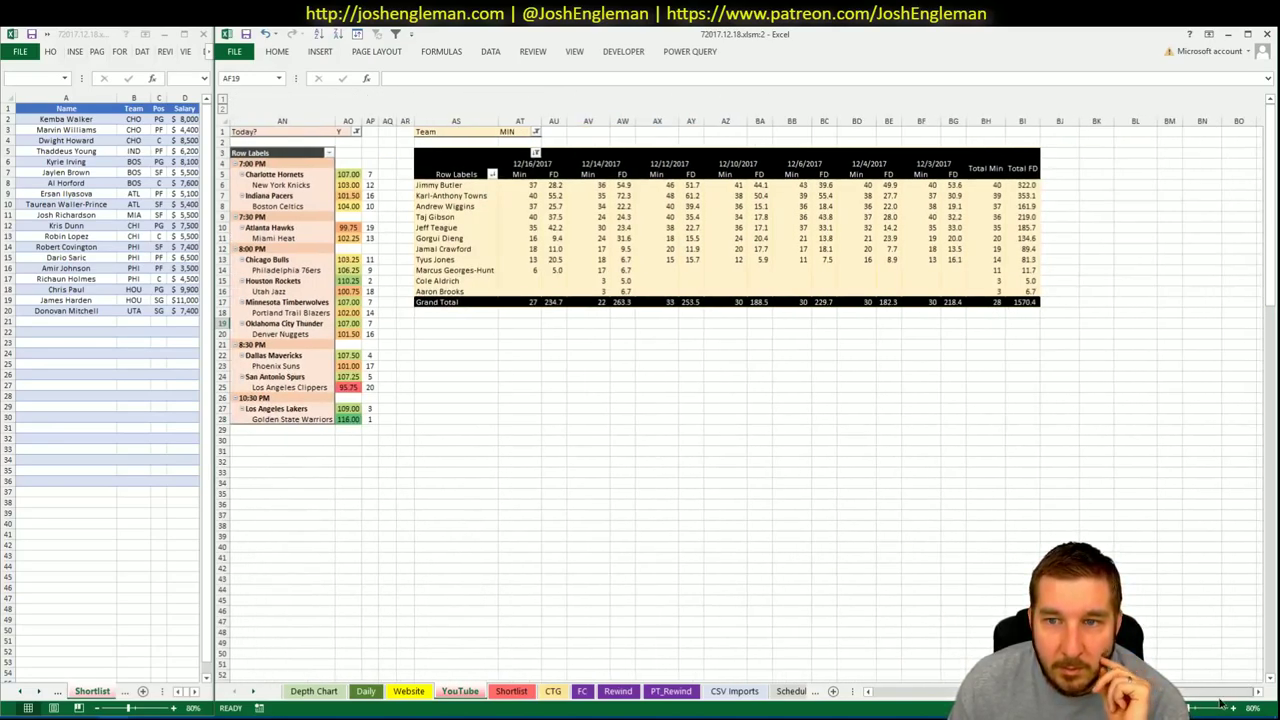
{"action": "scroll", "coordinate": [1220, 703], "scroll_direction": "left", "scroll_amount": 8}
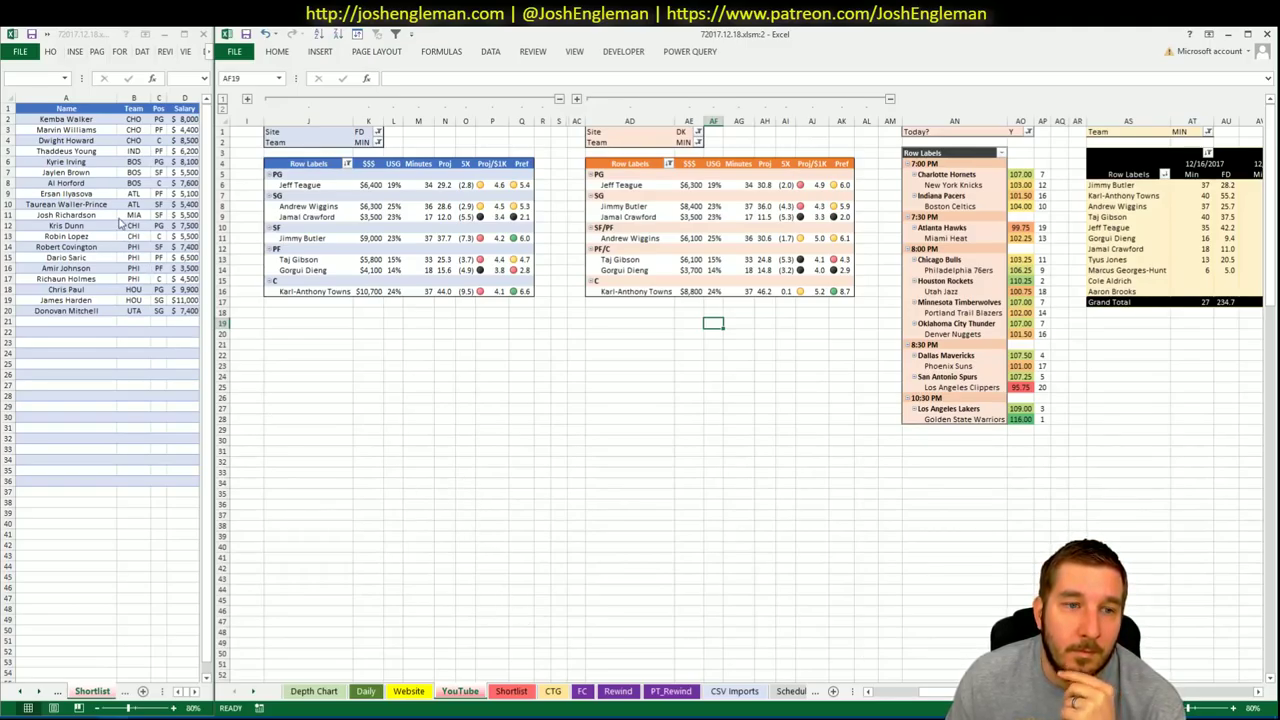
{"action": "left_click", "coordinate": [78, 320]}
{"action": "type", "text": "Jeff Teague"}
{"action": "key", "text": "Return"}
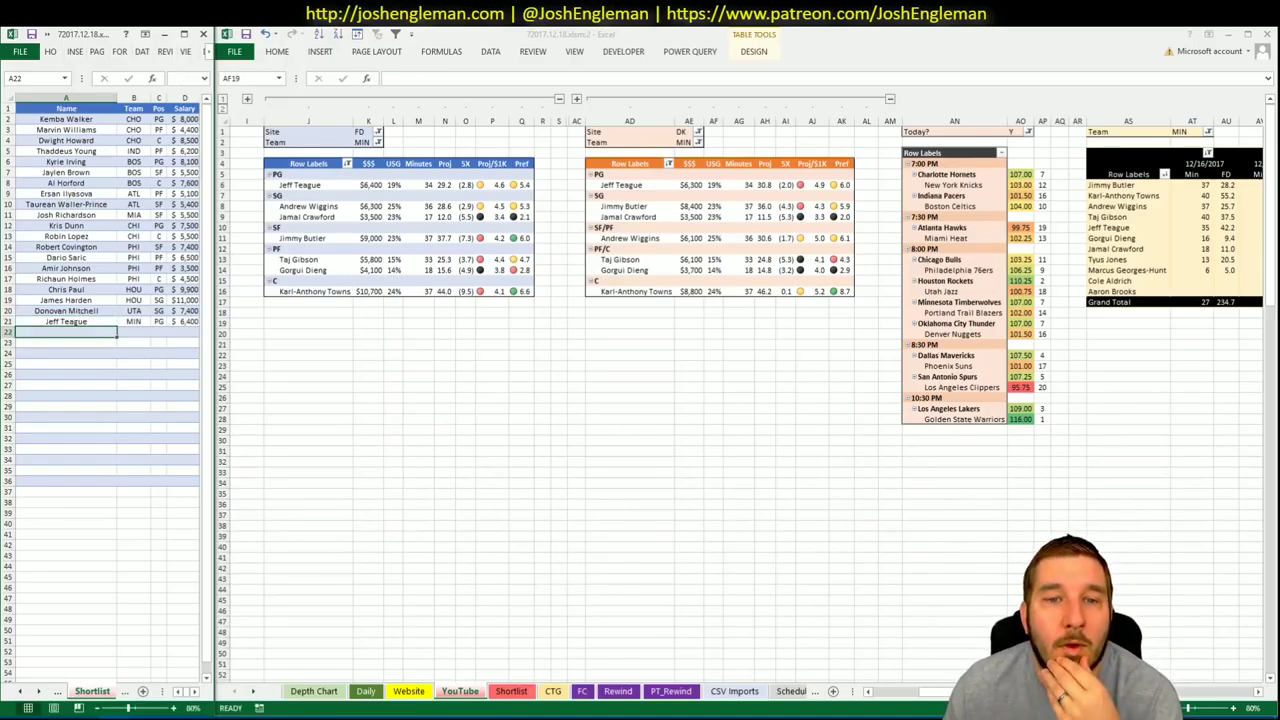
Review Minnesota's projections and recent games, and add Jimmy Butler to the next empty shortlist row
{"action": "scroll", "coordinate": [740, 400], "scroll_direction": "right", "scroll_amount": 10}
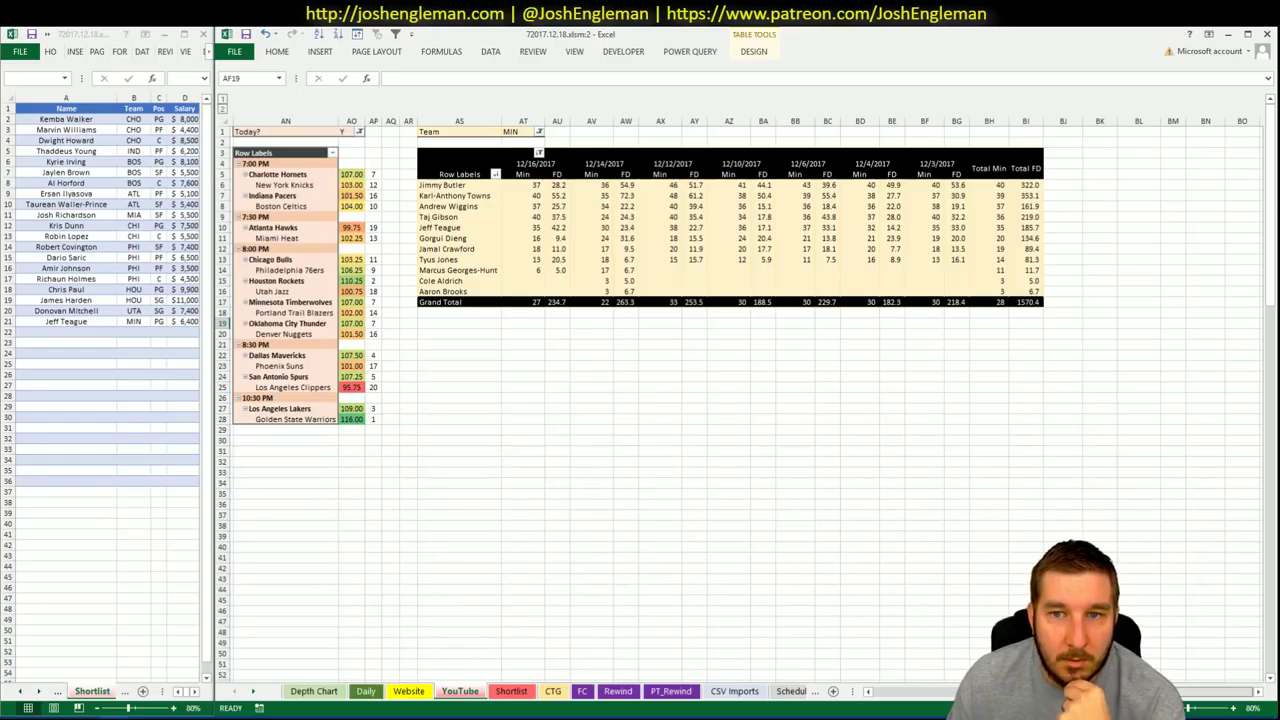
{"action": "scroll", "coordinate": [747, 387], "scroll_direction": "left", "scroll_amount": 10}
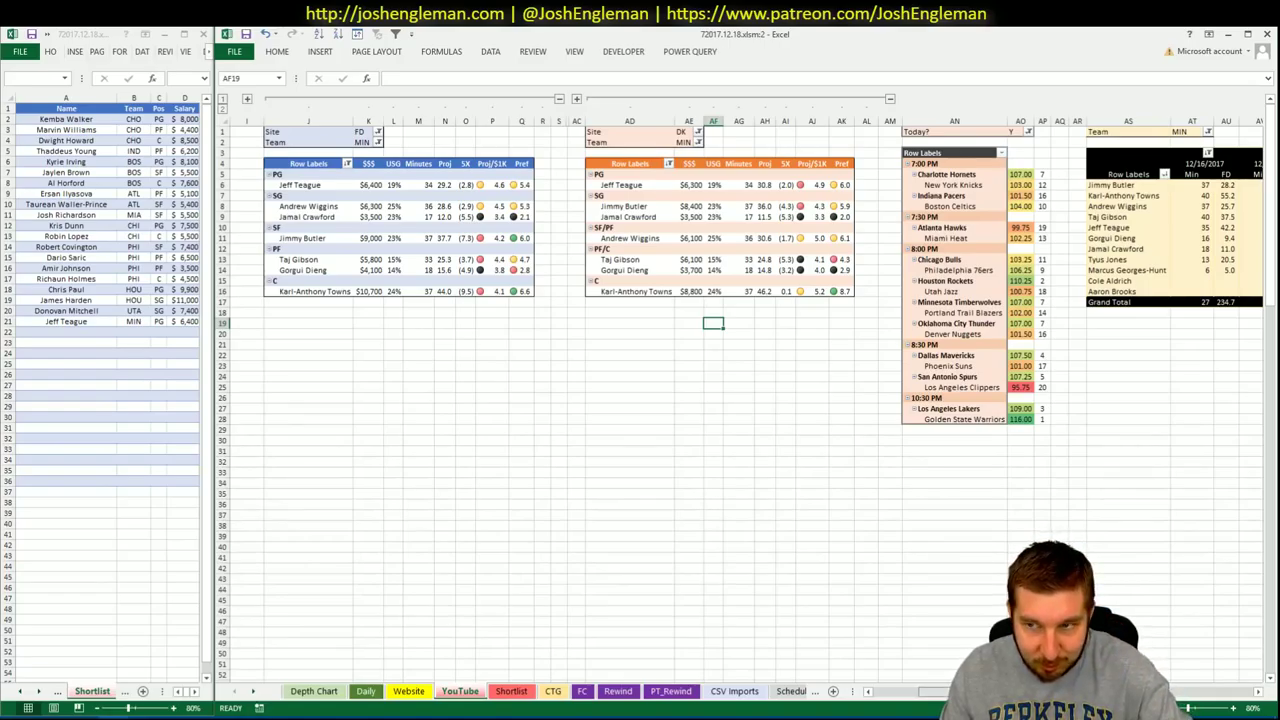
{"action": "scroll", "coordinate": [740, 390], "scroll_direction": "right", "scroll_amount": 8}
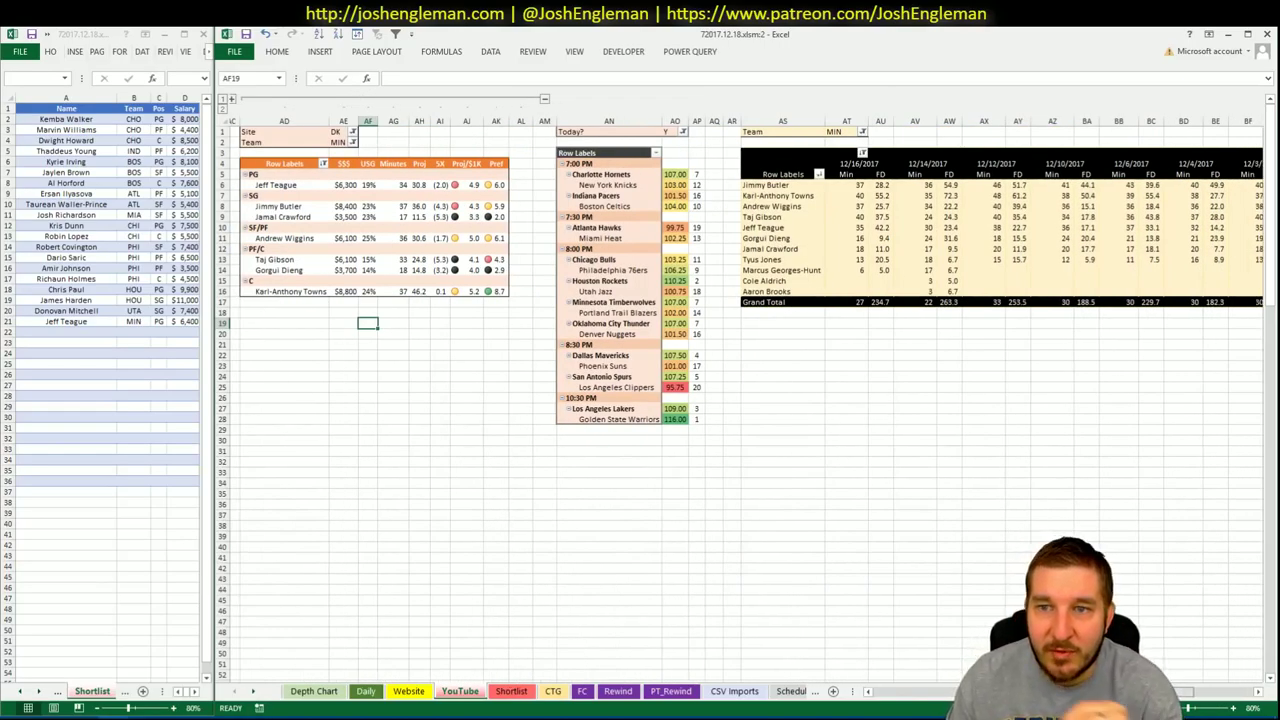
{"action": "scroll", "coordinate": [1222, 697], "scroll_direction": "right", "scroll_amount": 5}
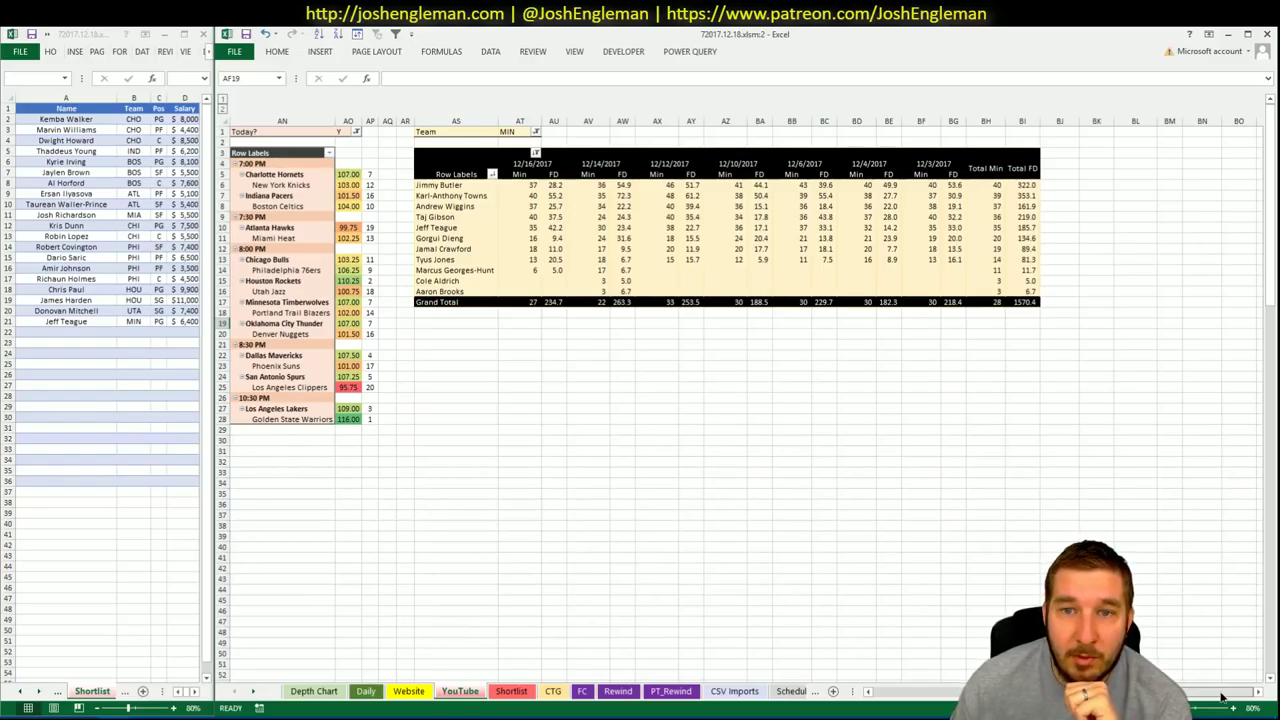
{"action": "scroll", "coordinate": [1222, 697], "scroll_direction": "left", "scroll_amount": 15}
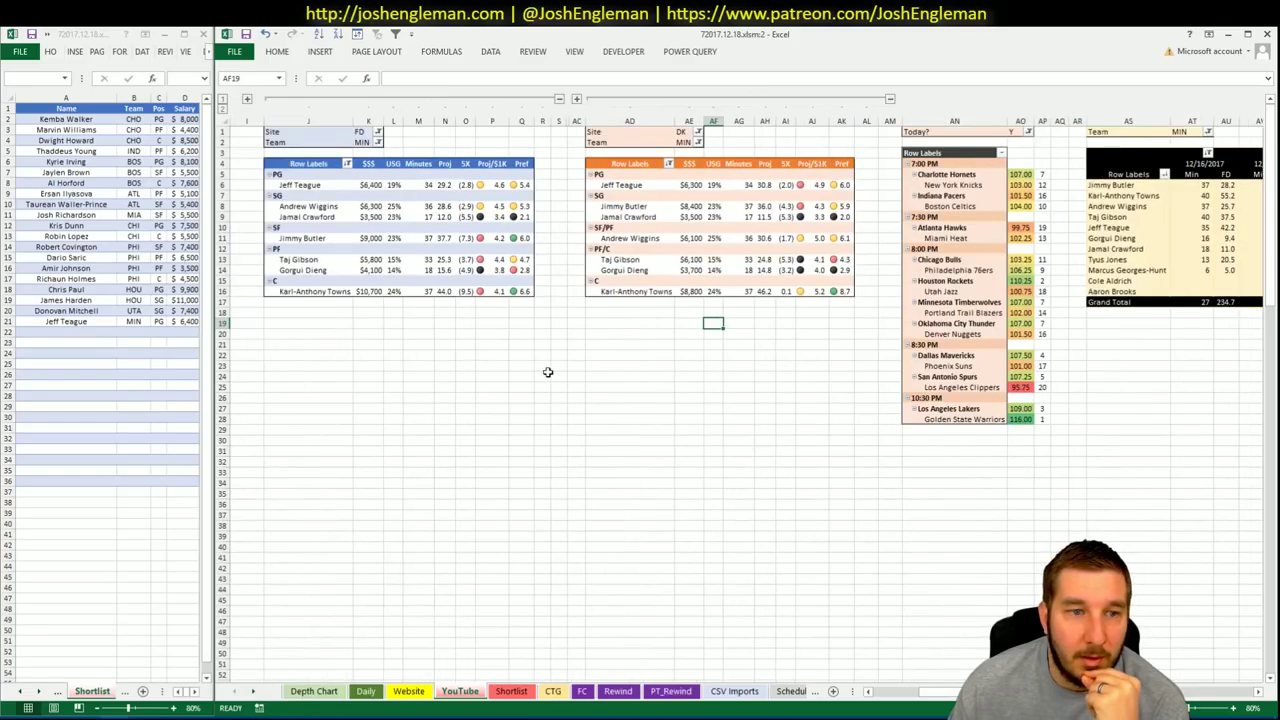
{"action": "left_click", "coordinate": [89, 333]}
{"action": "type", "text": "Jimmy Butler"}
{"action": "key", "text": "Return"}
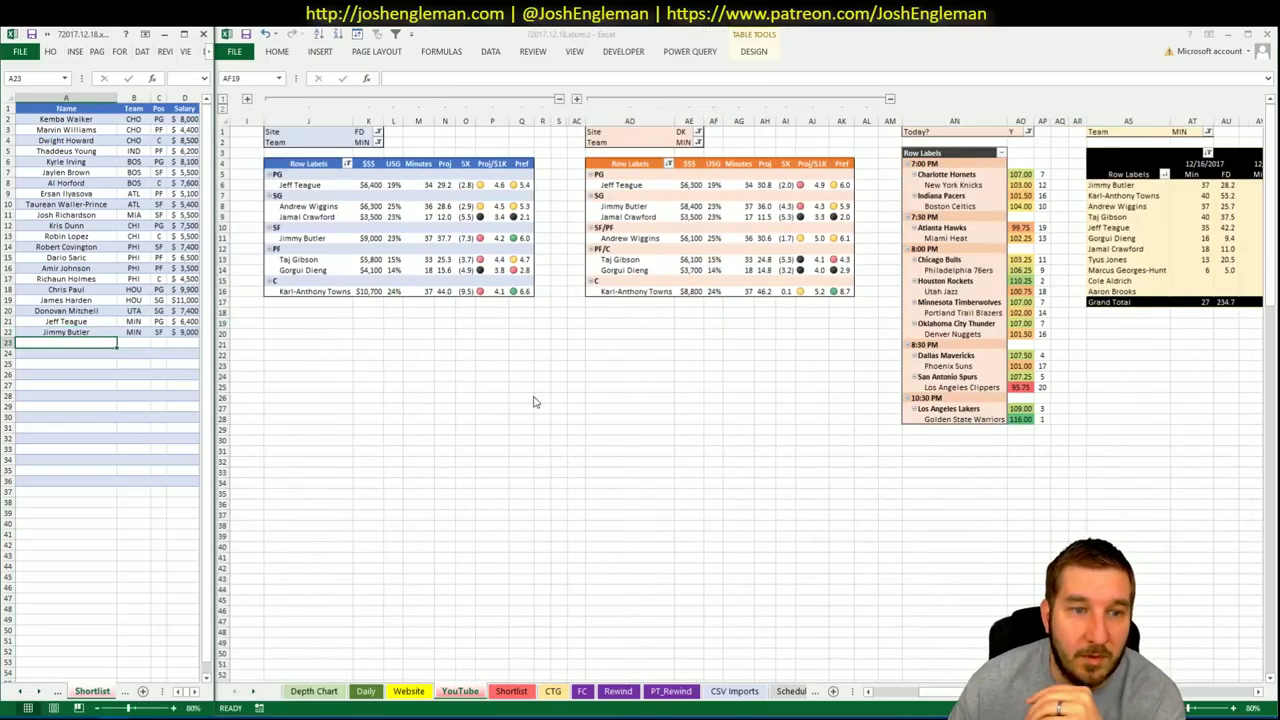
Recheck Minnesota's recent-games table and add Taj Gibson to the shortlist below Jimmy Butler
{"action": "left_click", "coordinate": [468, 420]}
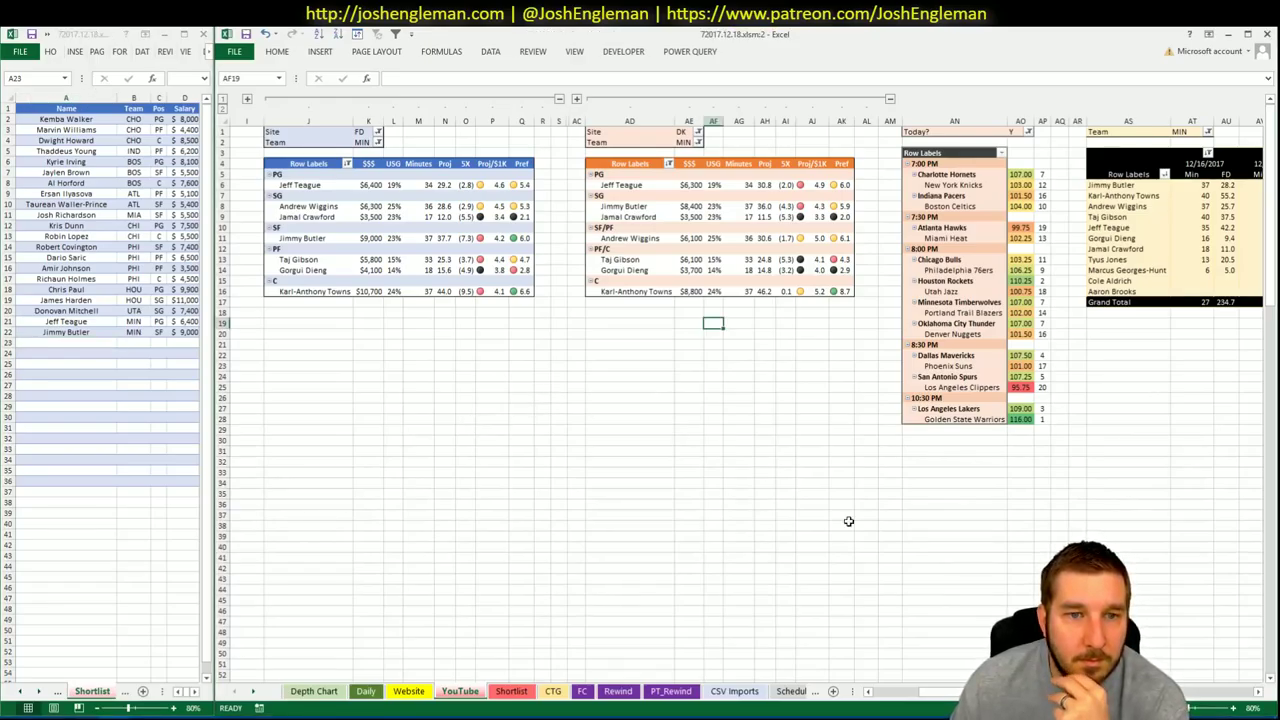
{"action": "scroll", "coordinate": [940, 691], "scroll_direction": "right", "scroll_amount": 8}
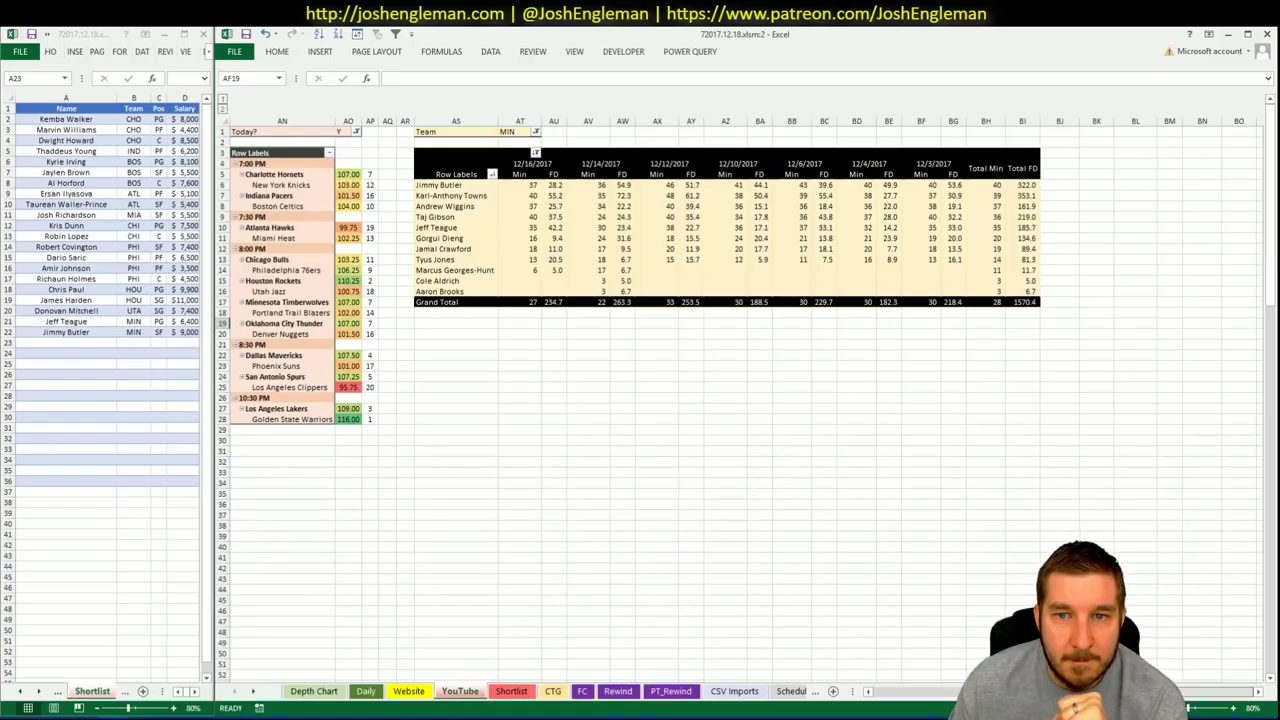
{"action": "scroll", "coordinate": [911, 658], "scroll_direction": "left", "scroll_amount": 8}
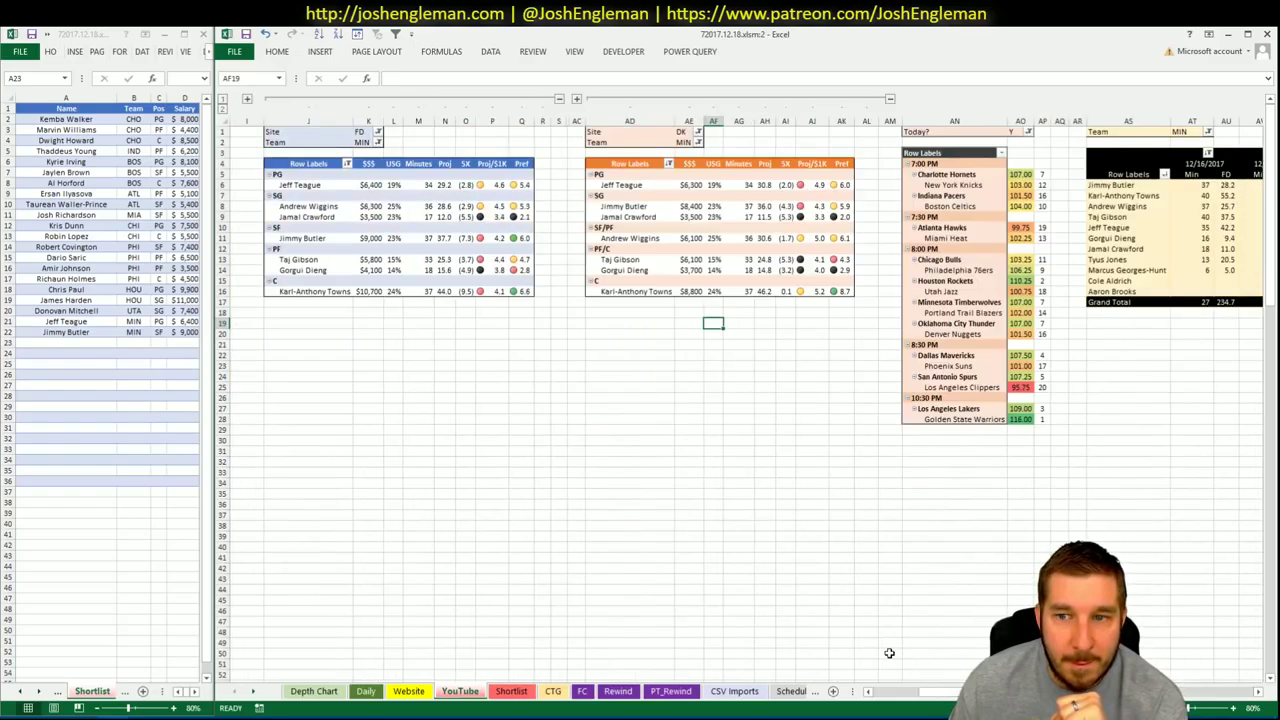
{"action": "left_click", "coordinate": [78, 346]}
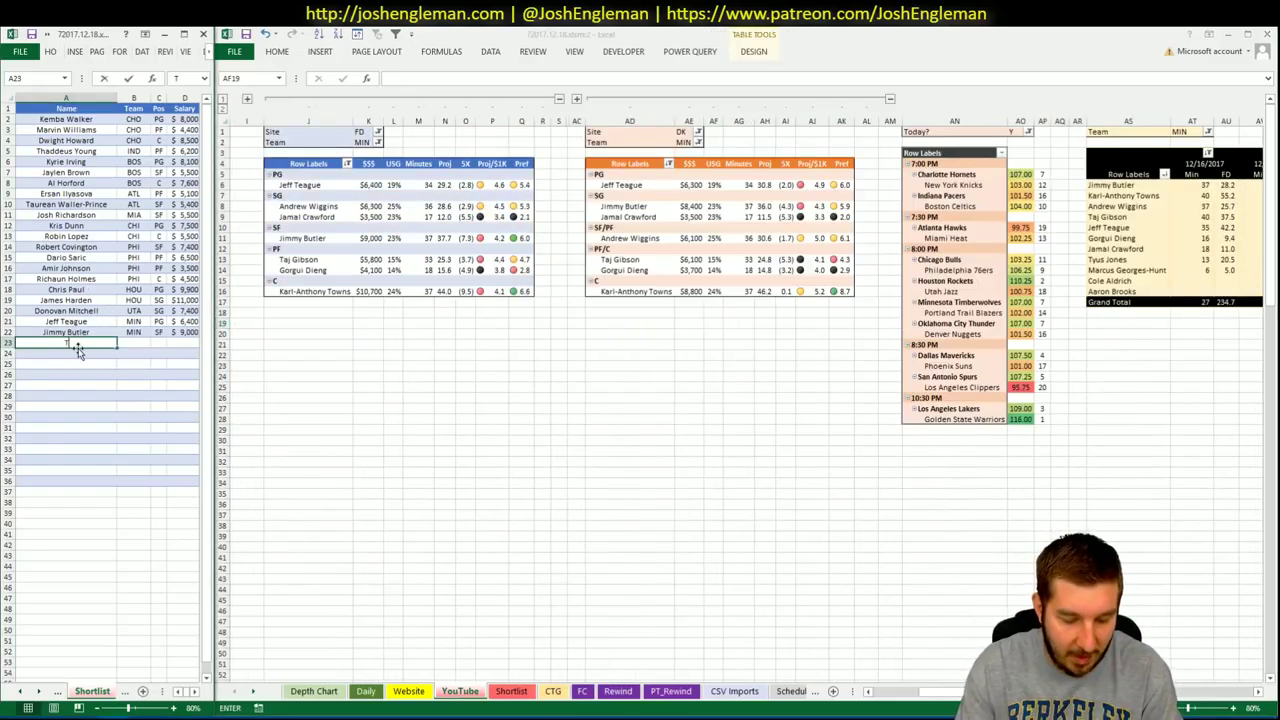
{"action": "type", "text": "Taj Gibson"}
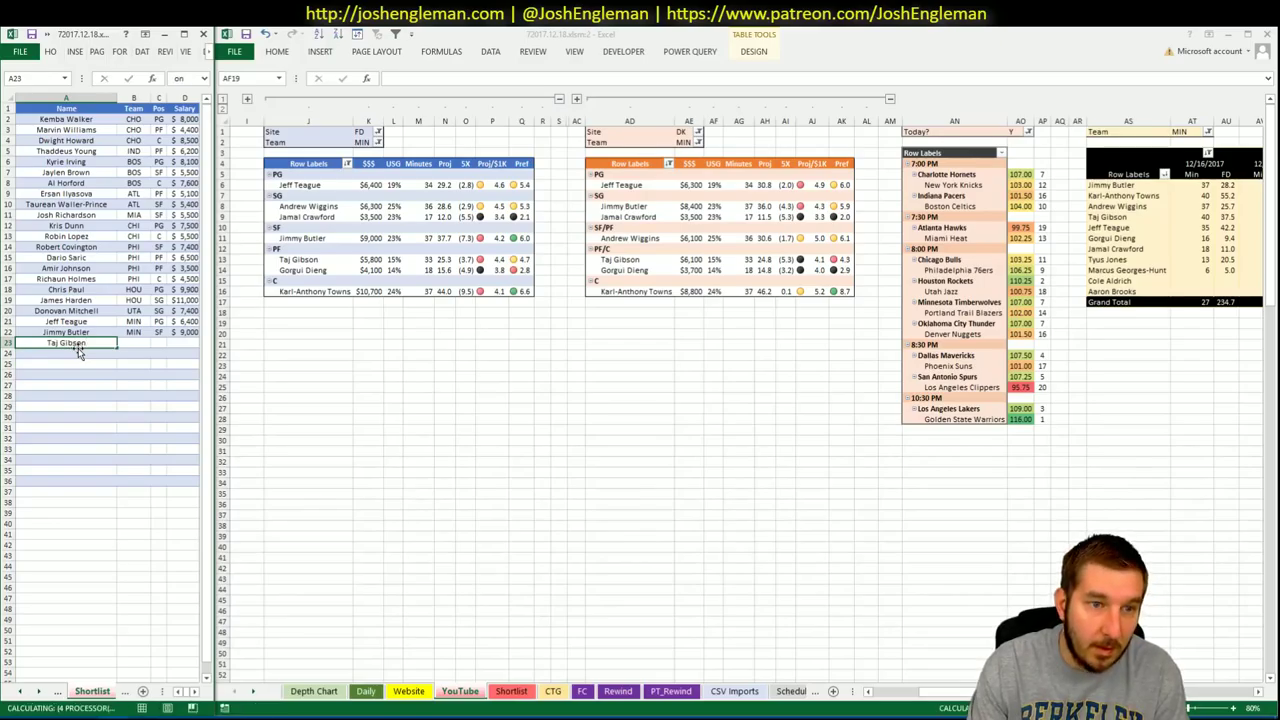
{"action": "key", "text": "Return"}
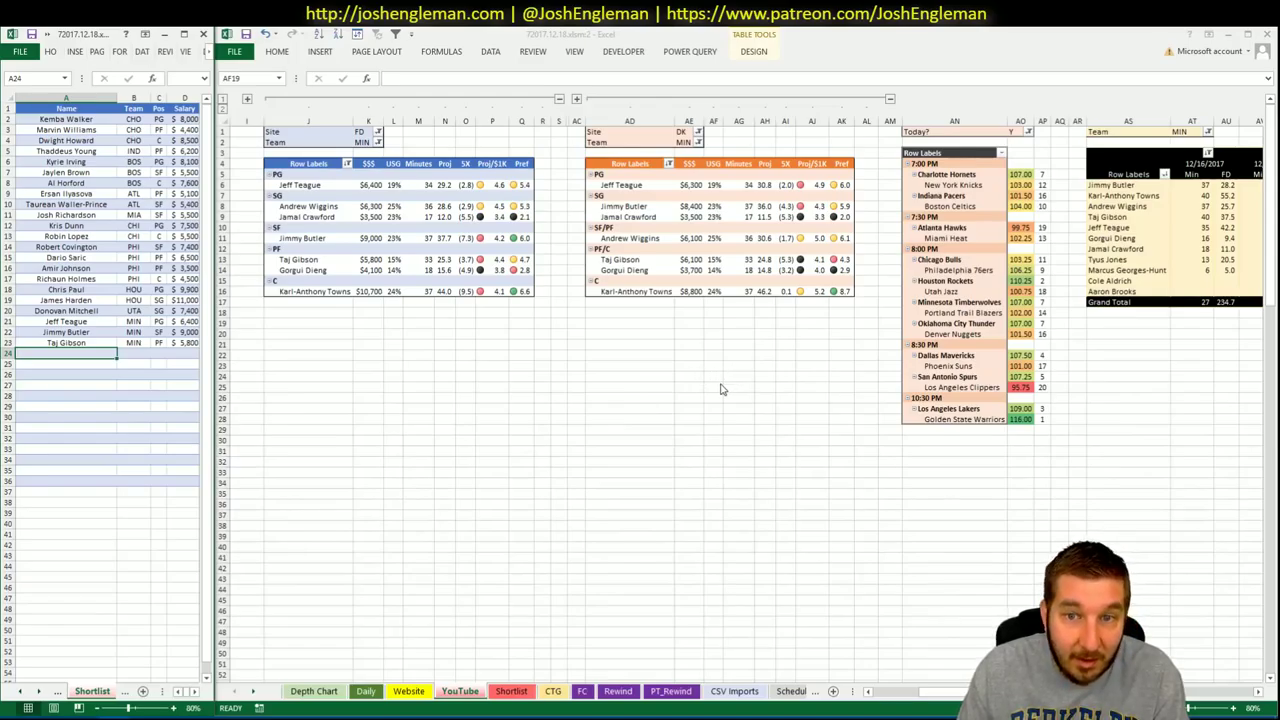
Switch to FantasyCruncher in the browser and filter the FanDuel player list to Minnesota at all positions
{"action": "key", "text": "alt+Tab"}
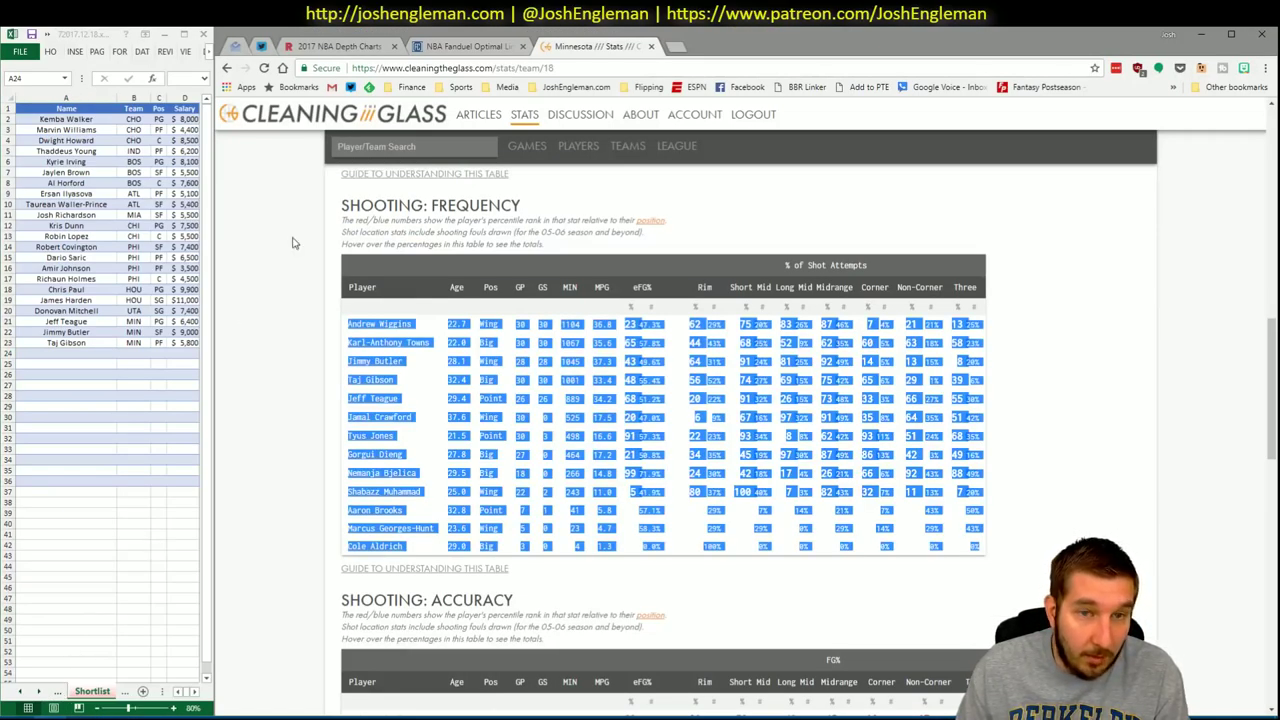
{"action": "left_click", "coordinate": [473, 46]}
{"action": "mouse_move", "coordinate": [481, 138]}
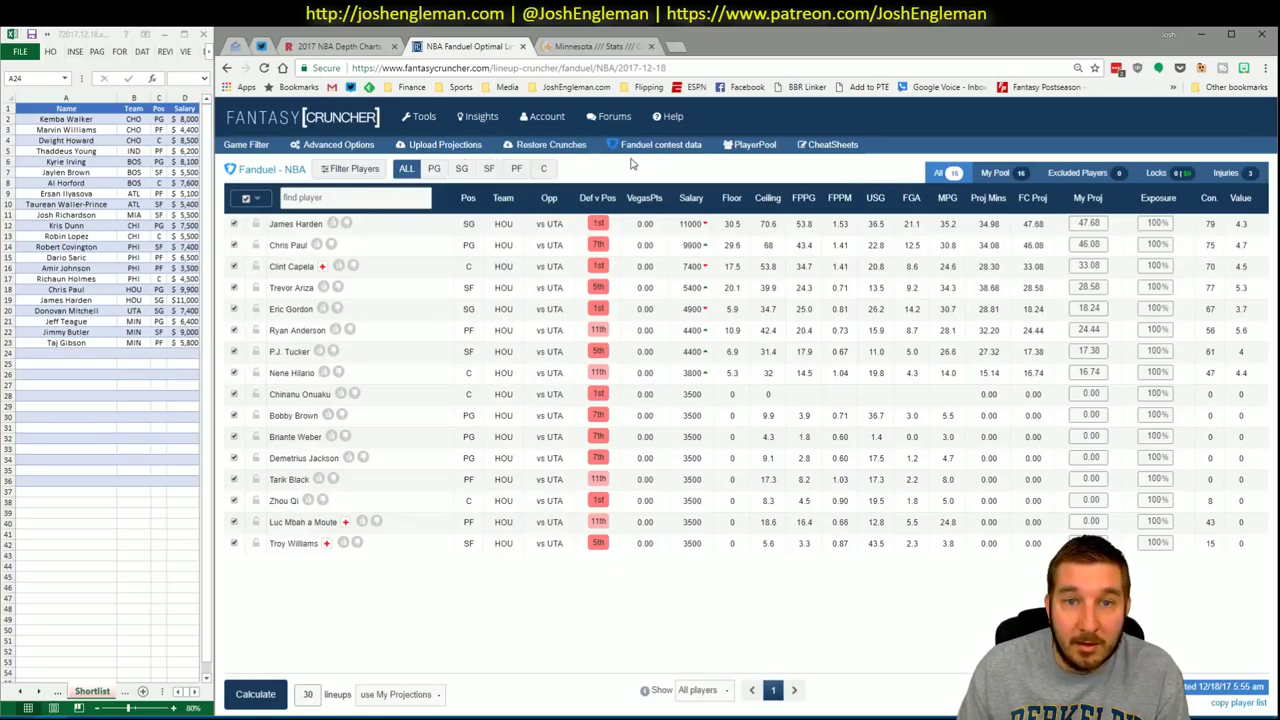
{"action": "left_click", "coordinate": [543, 168]}
{"action": "left_click", "coordinate": [250, 146]}
{"action": "left_click", "coordinate": [407, 170]}
{"action": "mouse_move", "coordinate": [258, 187]}
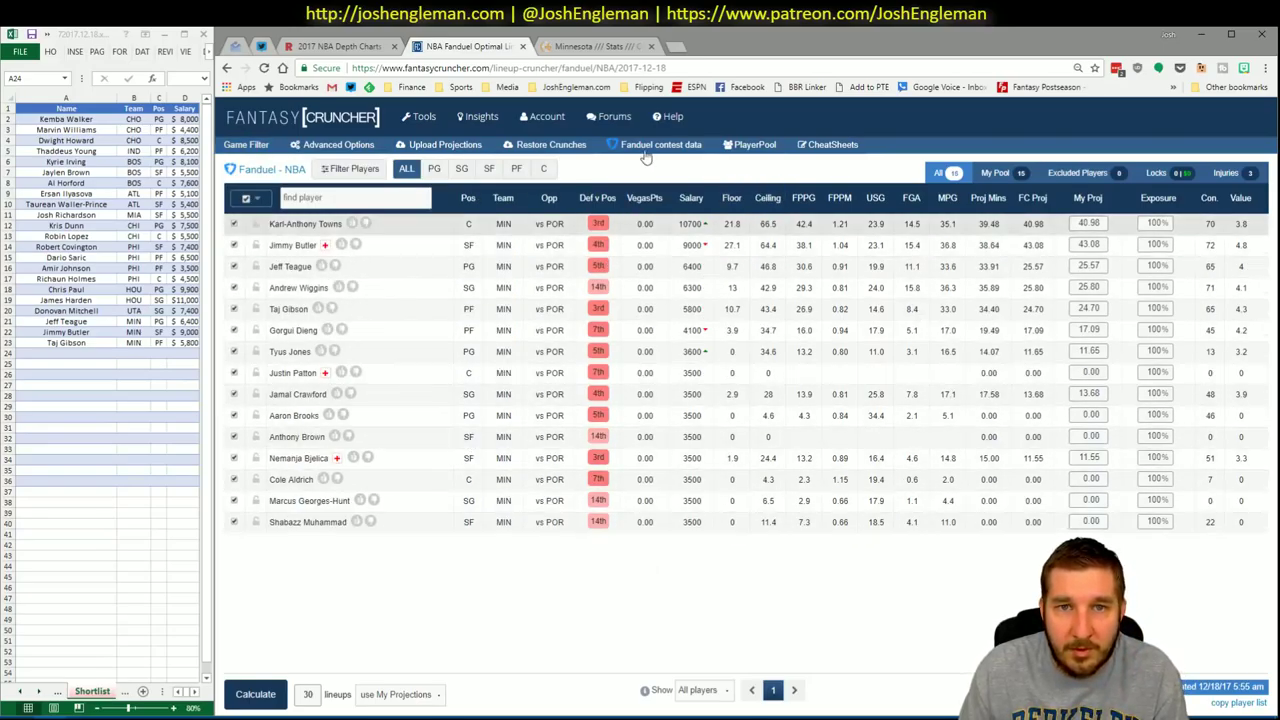
Open the Sportsbook Review betting odds in a new browser tab, check today's NBA lines across further sportsbooks, and close the tab
{"action": "left_click", "coordinate": [676, 47]}
{"action": "type", "text": "sbro"}
{"action": "key", "text": "Return"}
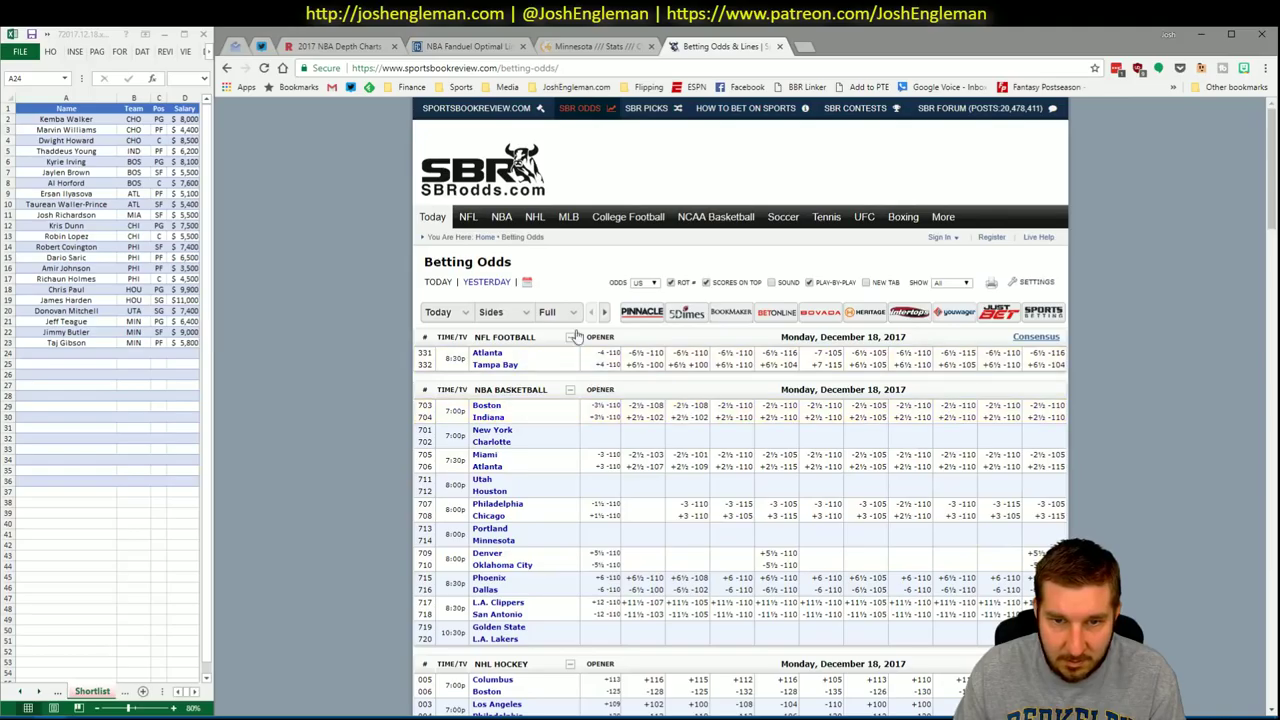
{"action": "left_click", "coordinate": [604, 314]}
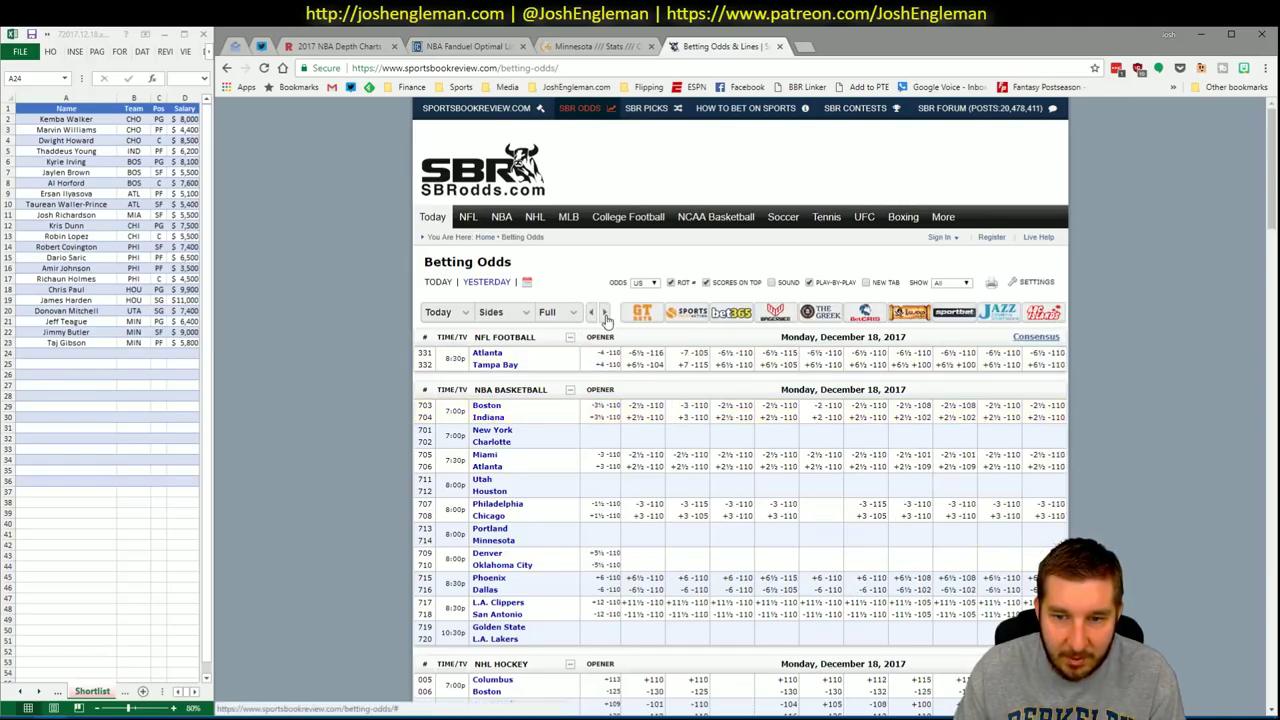
{"action": "left_click", "coordinate": [783, 47]}
Return to FantasyCruncher and examine Karl-Anthony Towns' game log and player news
{"action": "left_click", "coordinate": [462, 46]}
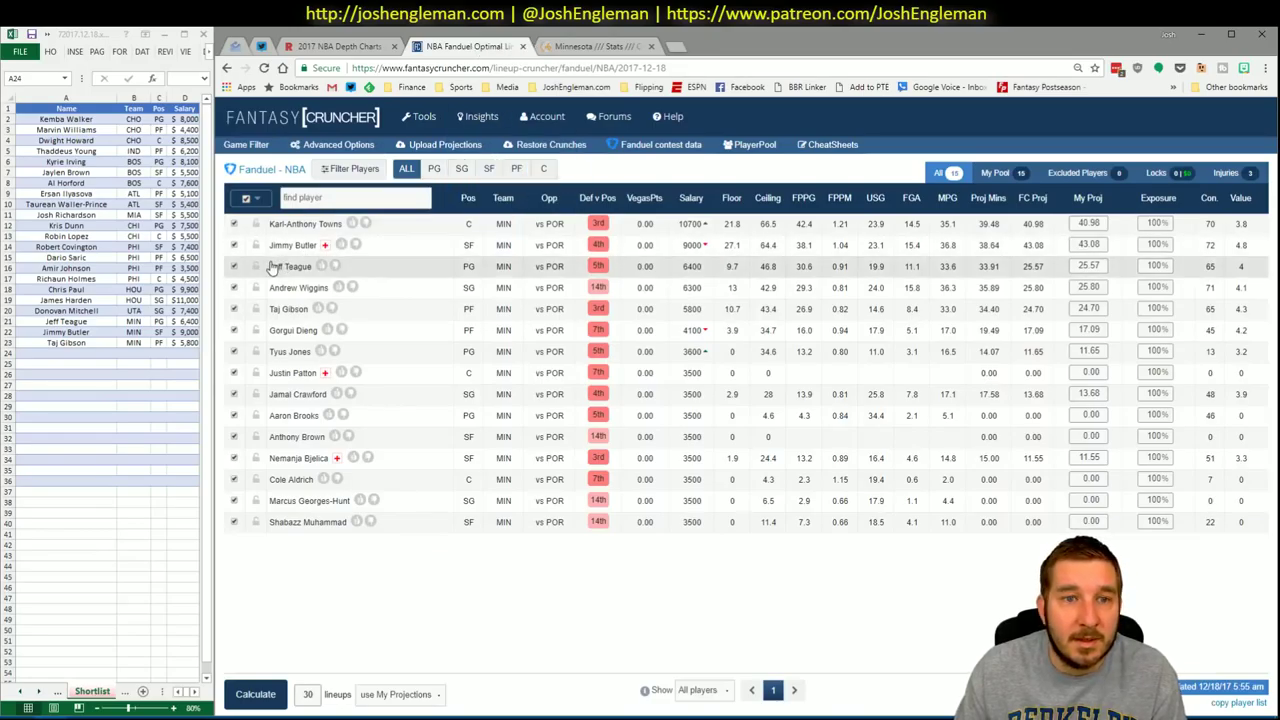
{"action": "left_click", "coordinate": [302, 224]}
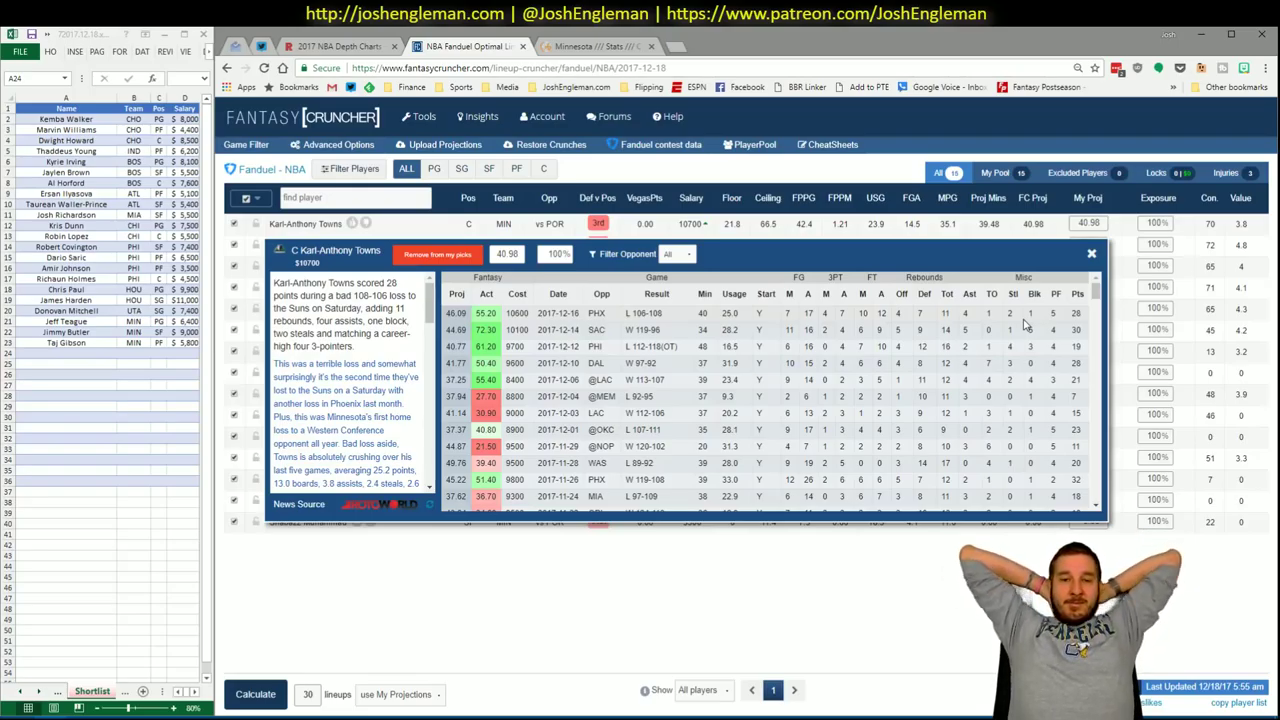
{"action": "left_click", "coordinate": [1091, 253]}
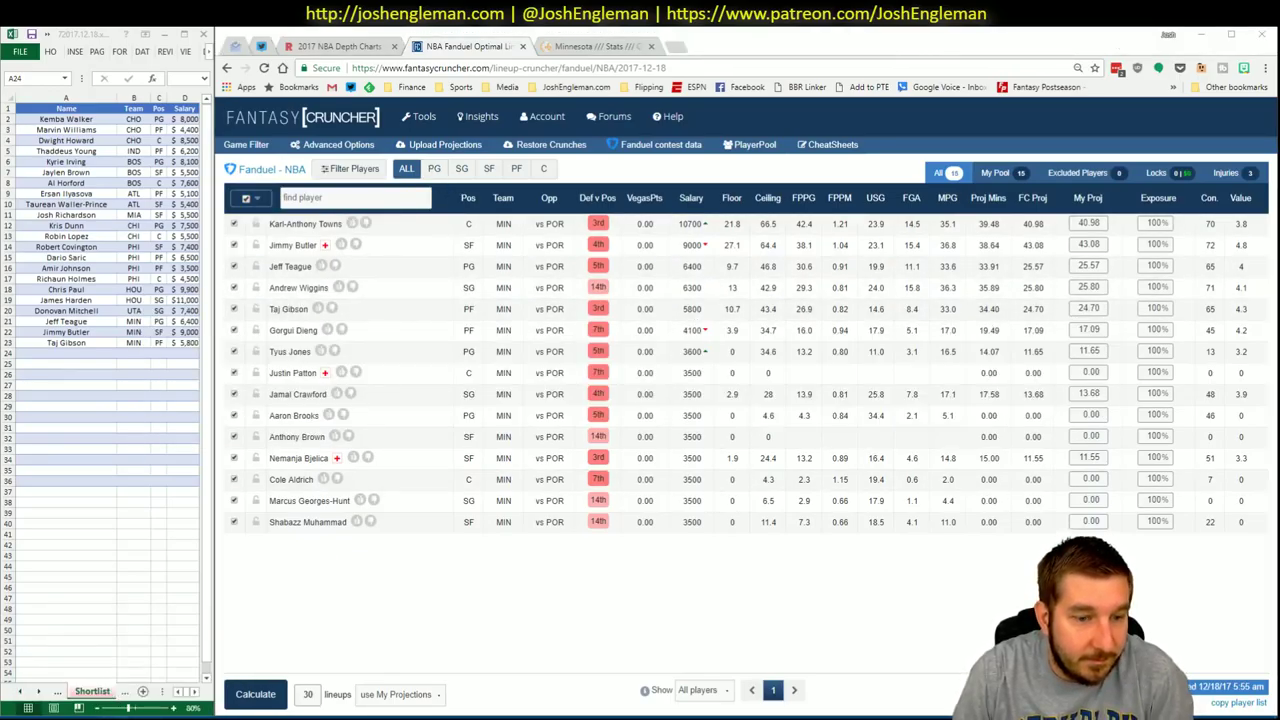
Switch back to the Excel workbook, review Minnesota's recent games and add Karl-Anthony Towns to the shortlist
{"action": "left_click", "coordinate": [110, 665]}
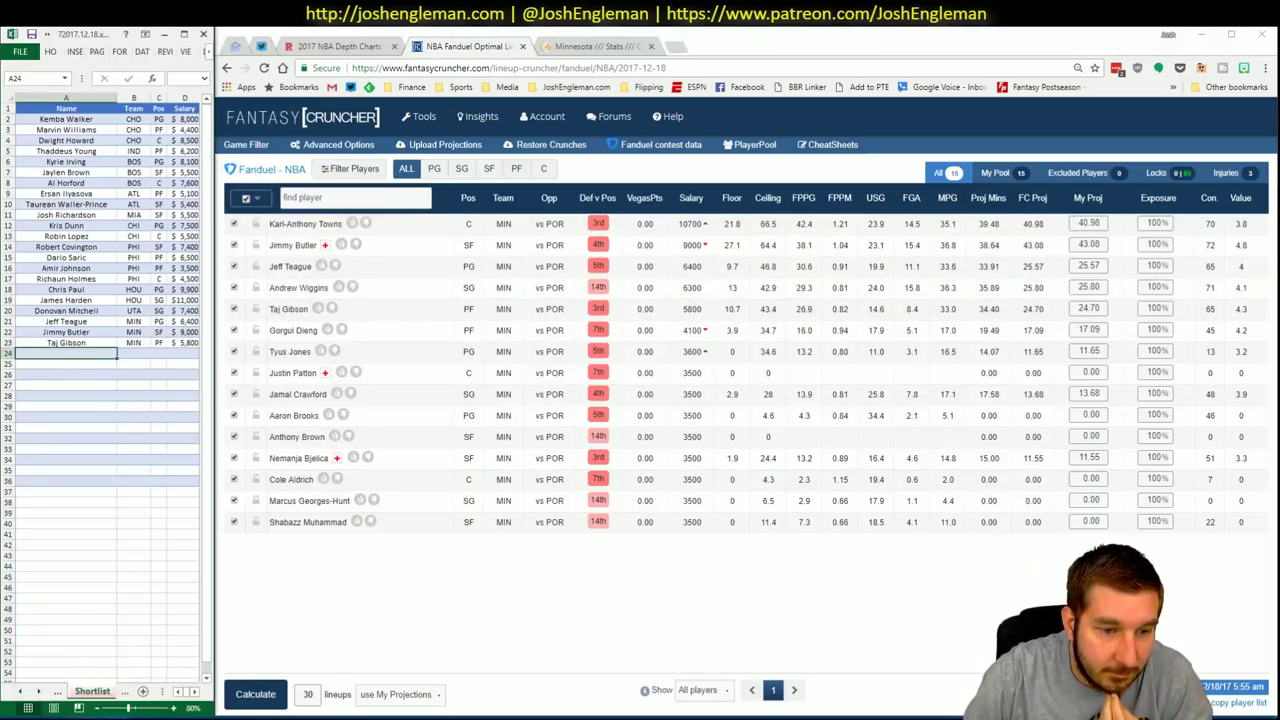
{"action": "left_click", "coordinate": [170, 650]}
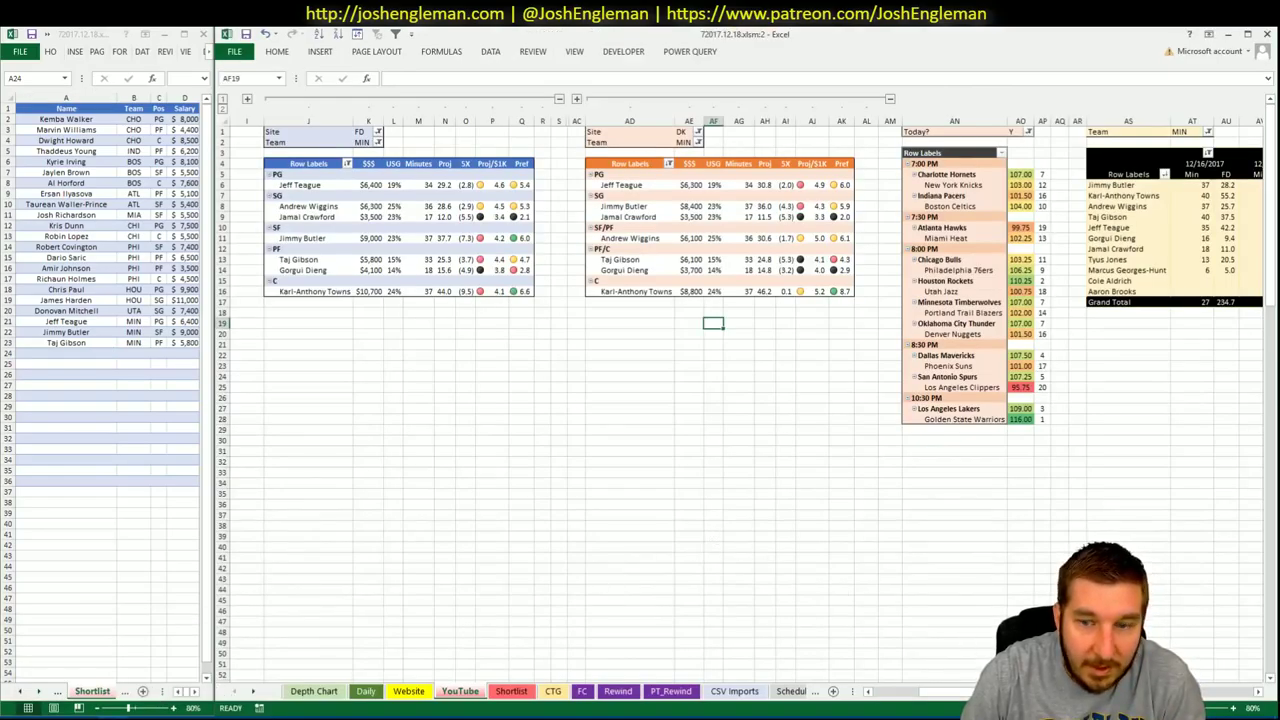
{"action": "scroll", "coordinate": [1205, 695], "scroll_direction": "right", "scroll_amount": 9}
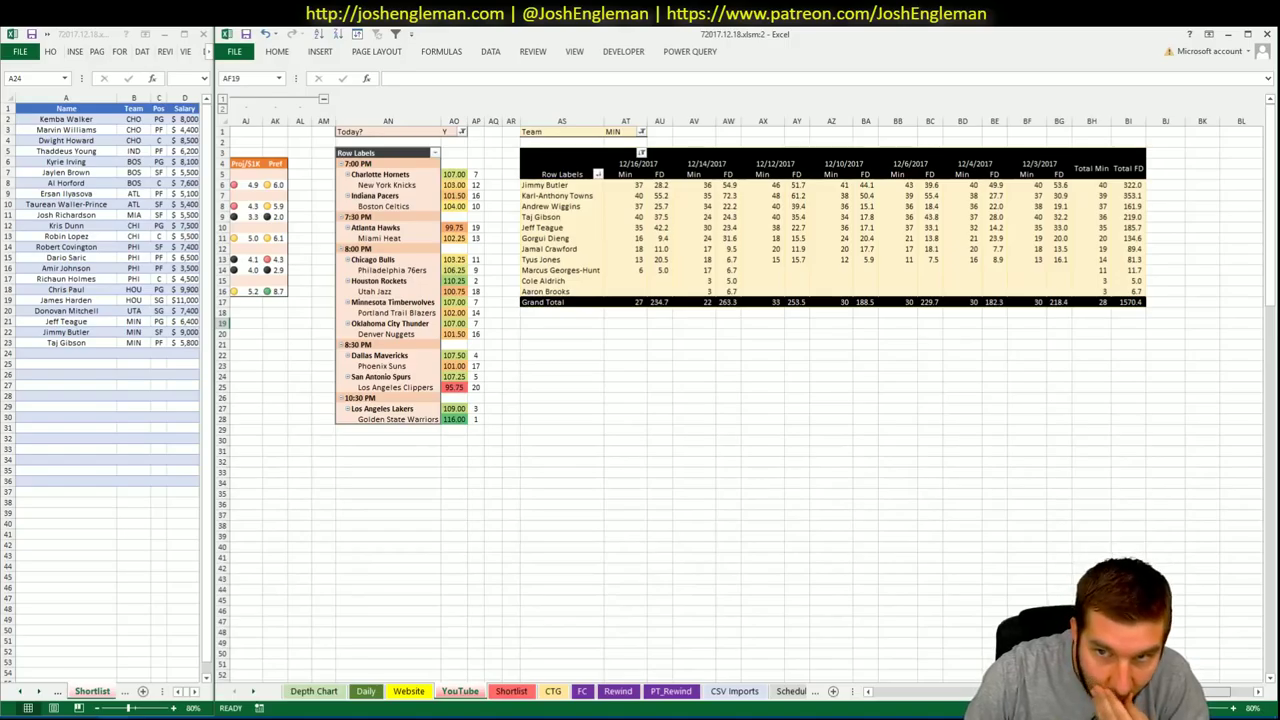
{"action": "scroll", "coordinate": [1205, 695], "scroll_direction": "right", "scroll_amount": 1}
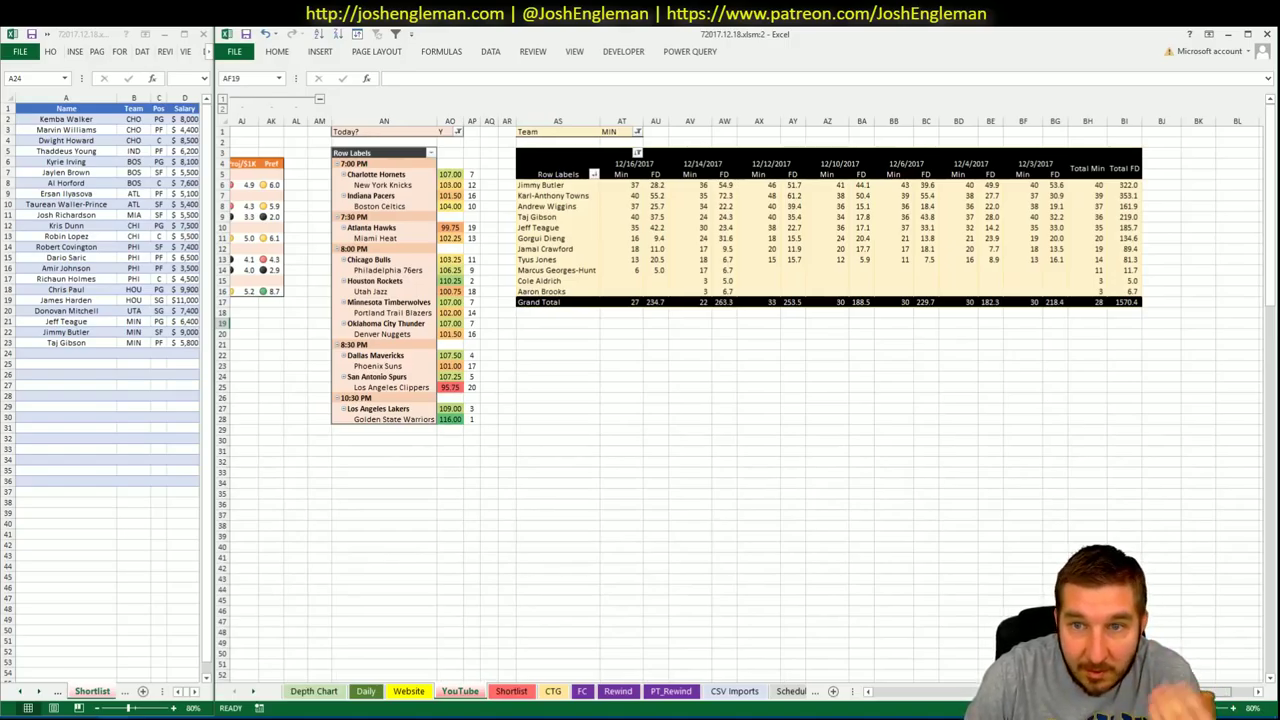
{"action": "scroll", "coordinate": [1205, 695], "scroll_direction": "left", "scroll_amount": 8}
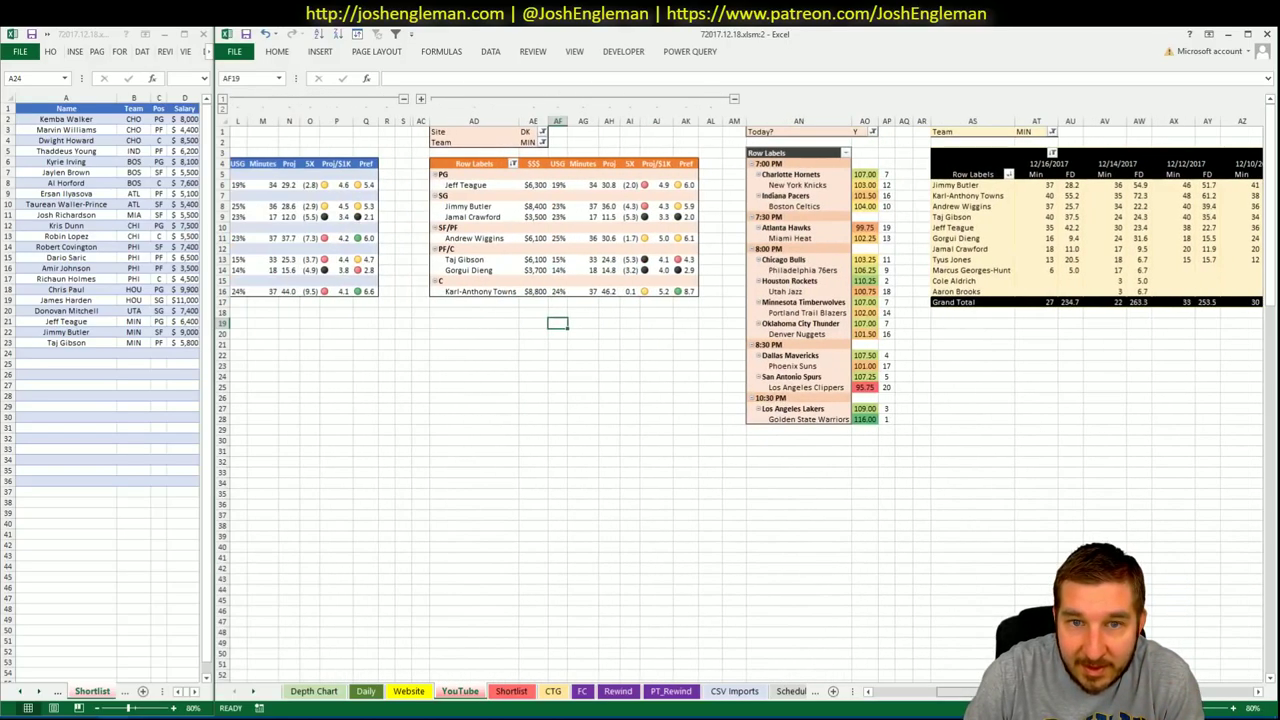
{"action": "scroll", "coordinate": [1205, 695], "scroll_direction": "left", "scroll_amount": 3}
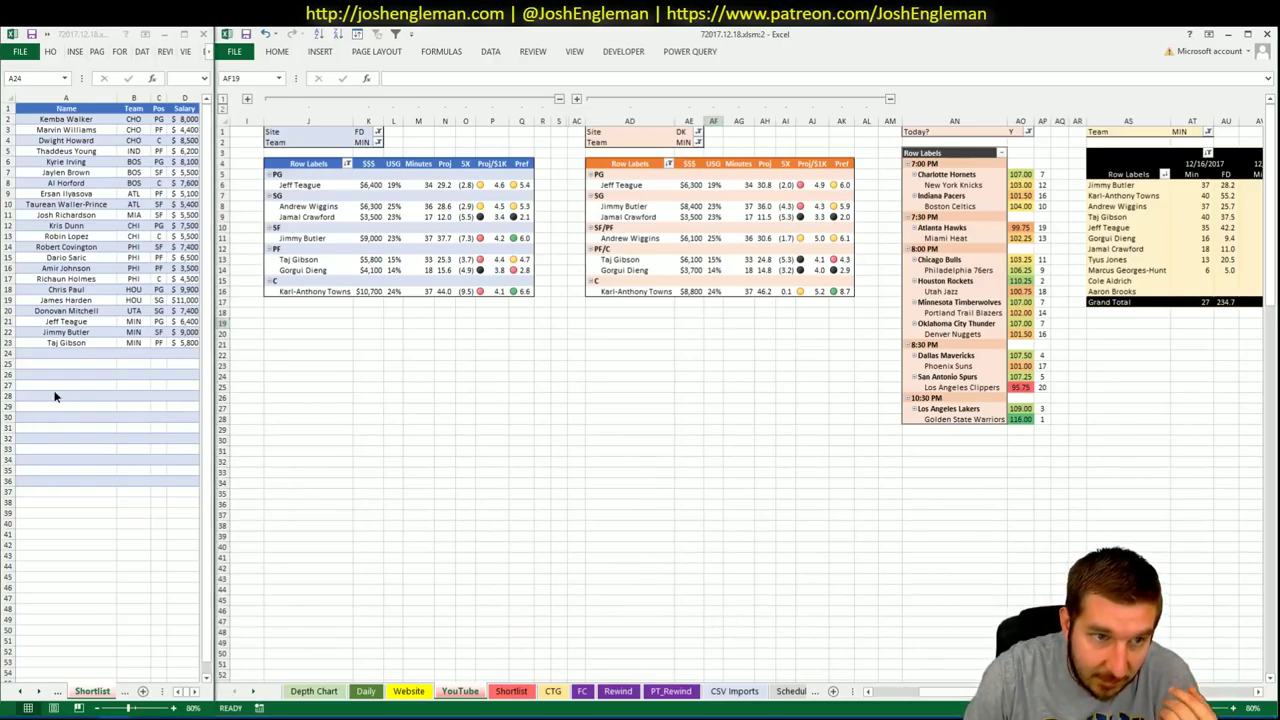
{"action": "left_click", "coordinate": [63, 357]}
{"action": "type", "text": "Karl"}
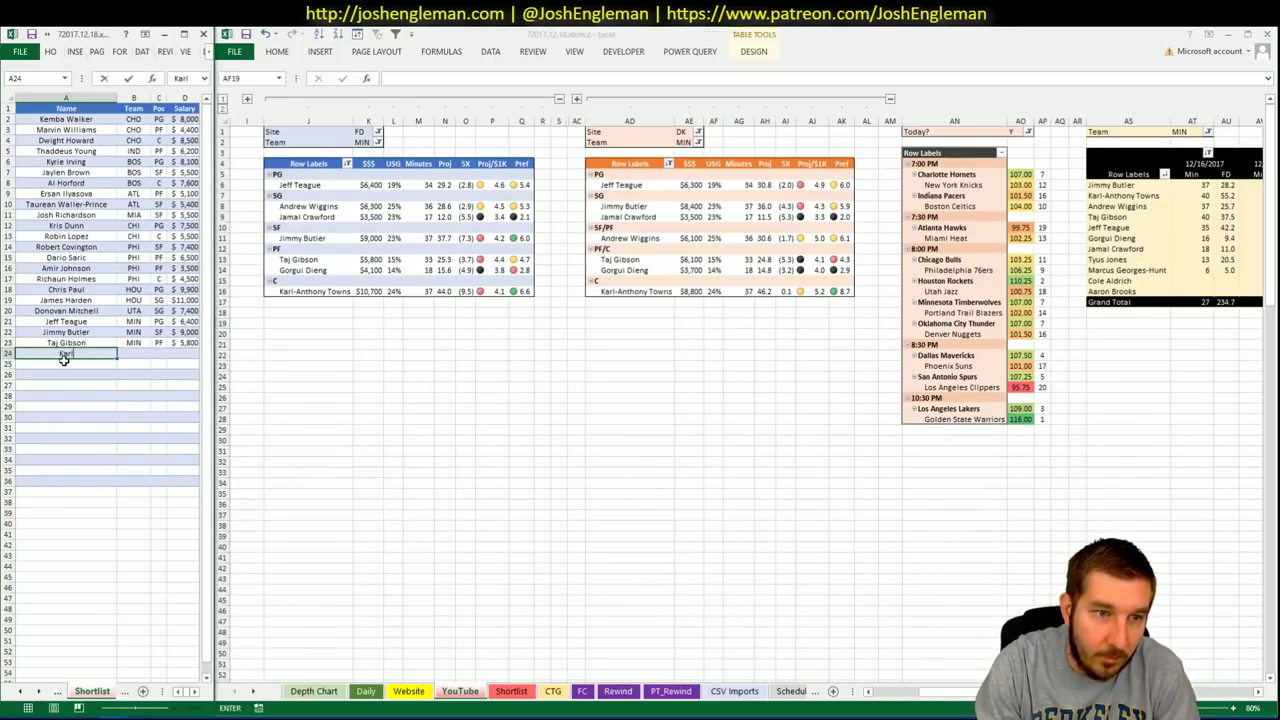
{"action": "type", "text": "-Anthony Towns"}
{"action": "key", "text": "Return"}
{"action": "left_click", "coordinate": [443, 357]}
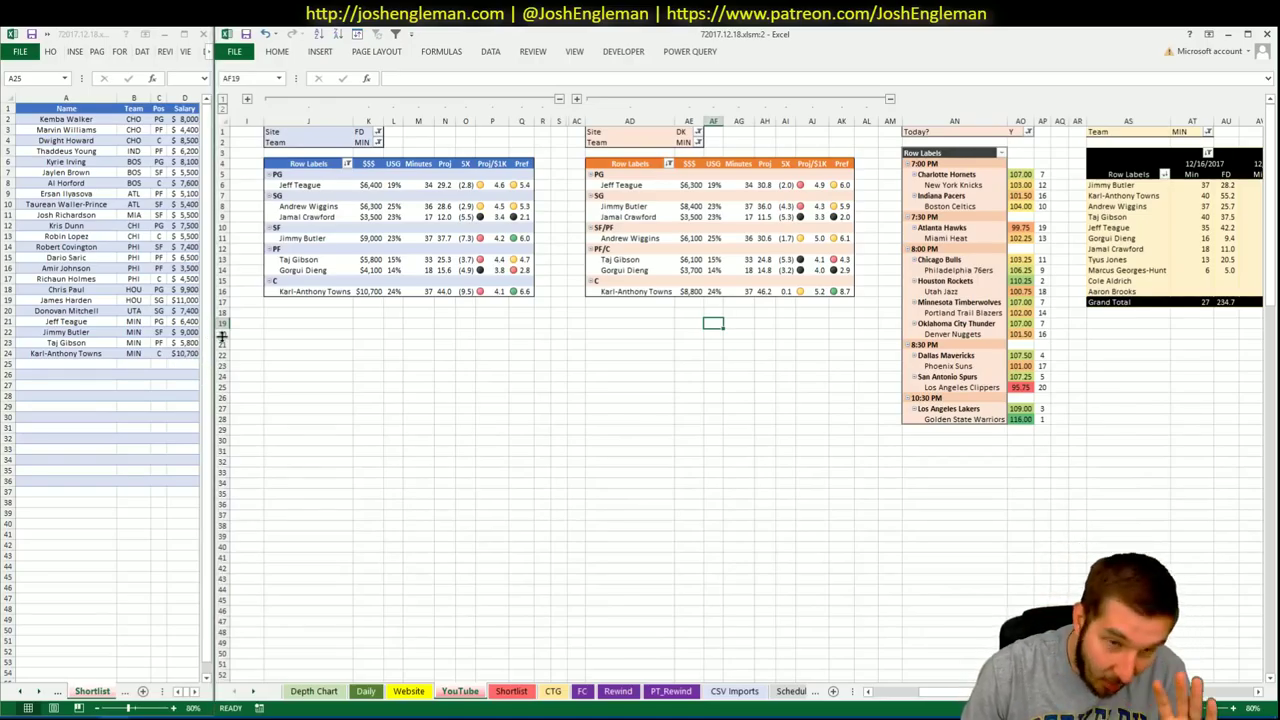
{"action": "left_click", "coordinate": [187, 356]}
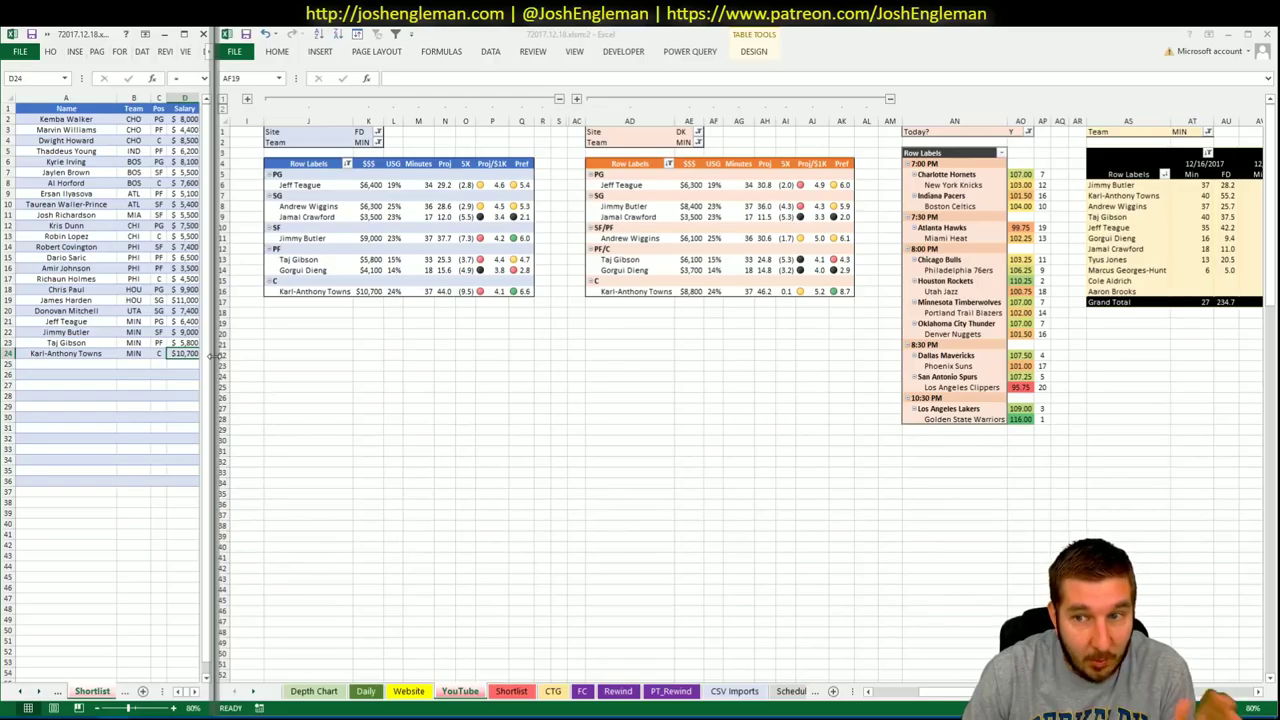
{"action": "left_click", "coordinate": [186, 289]}
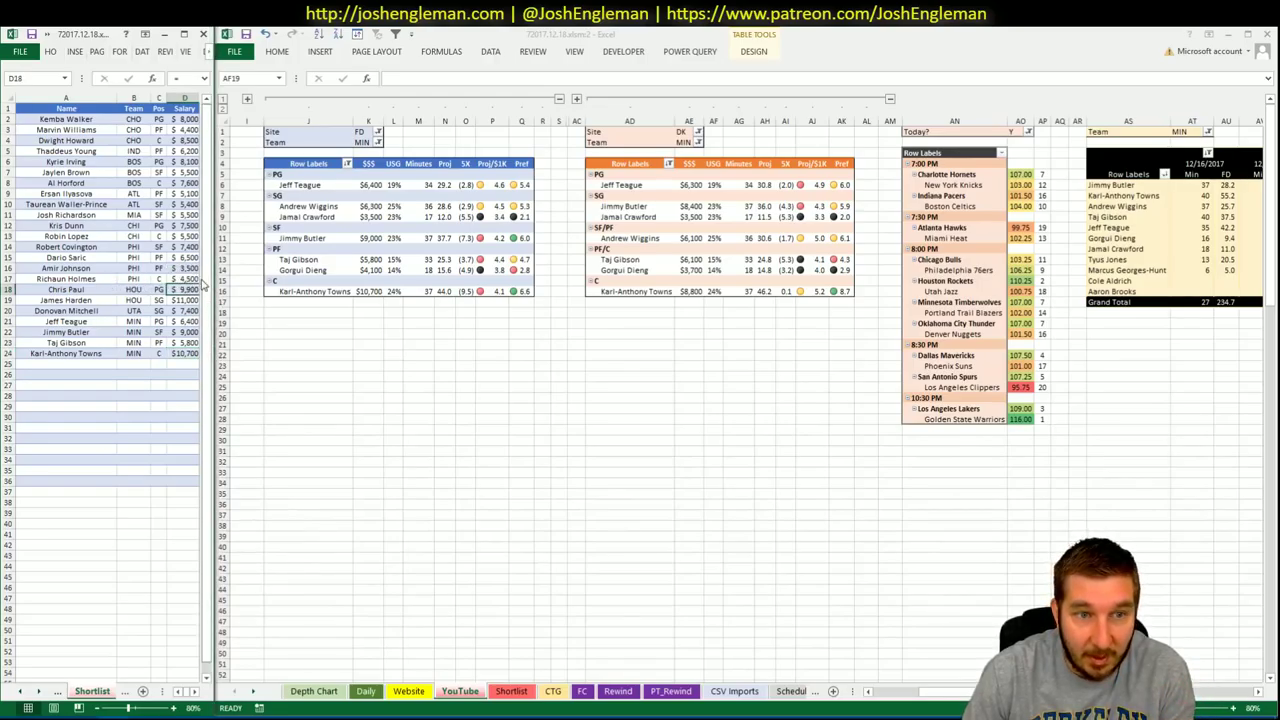
{"action": "left_click", "coordinate": [186, 279]}
Set the Team filters of the FD projections, DK projections and recent-games tables to POR
{"action": "left_click", "coordinate": [365, 136]}
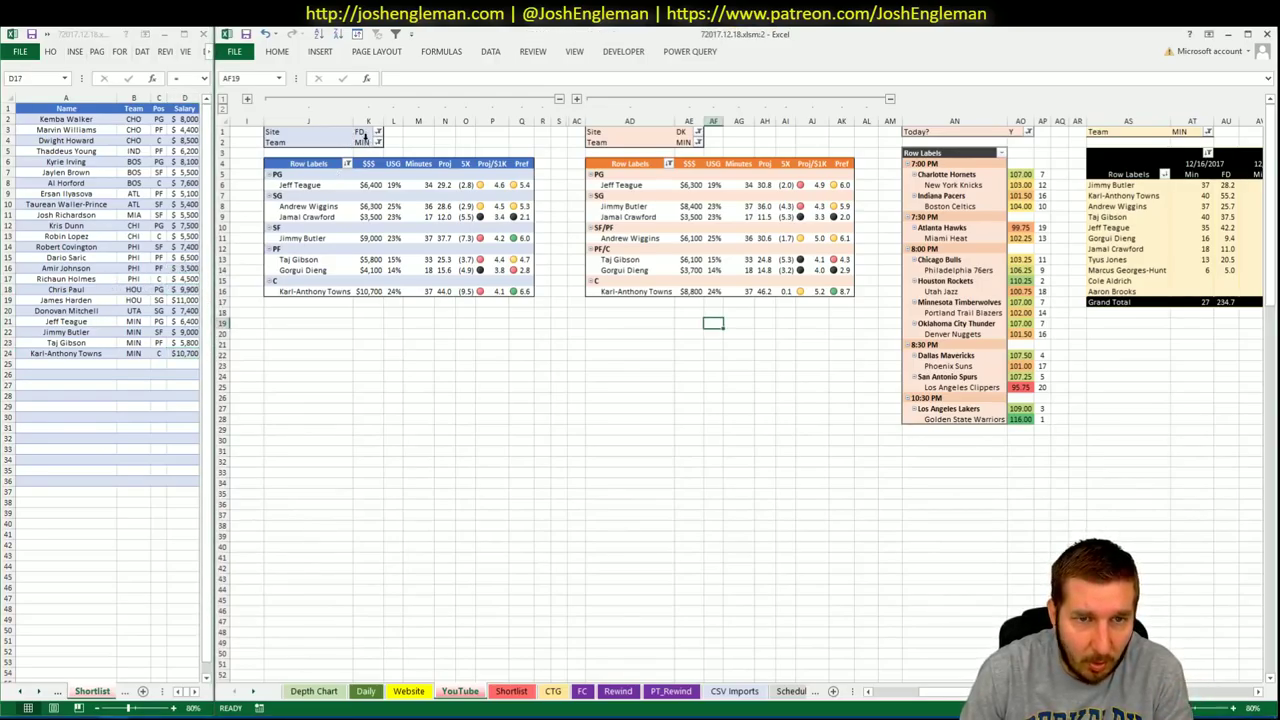
{"action": "left_click", "coordinate": [366, 139]}
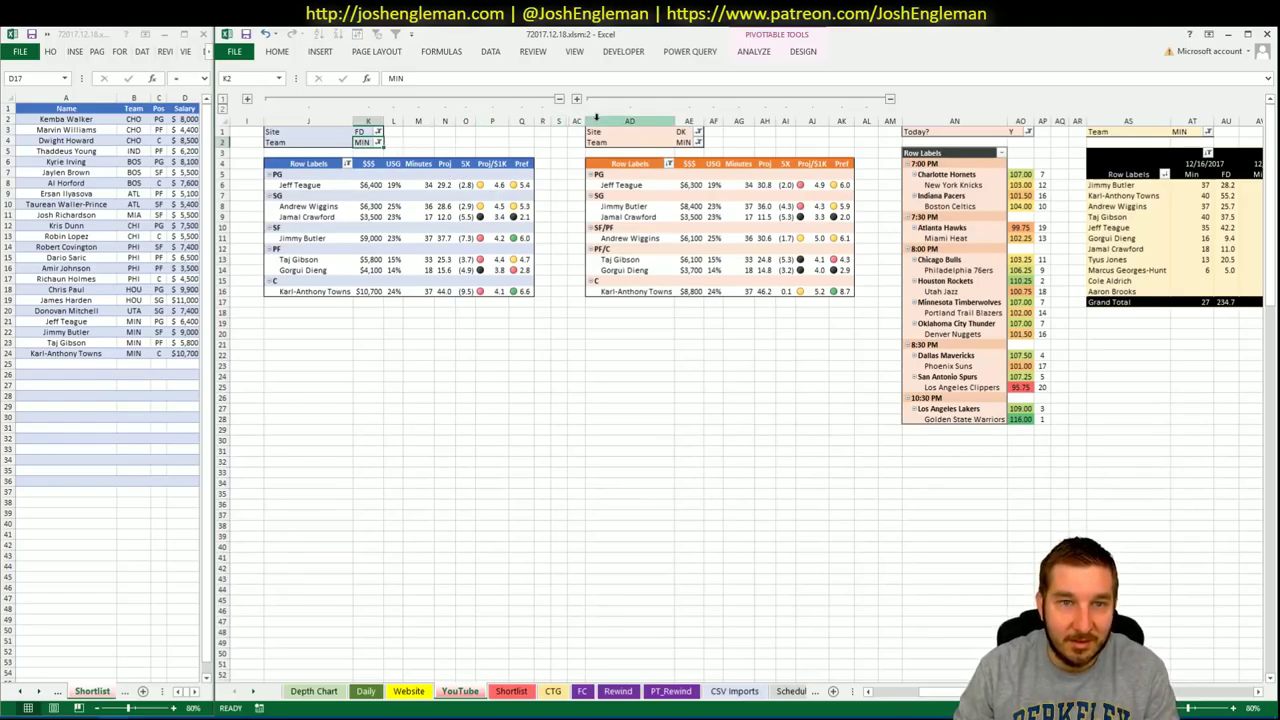
{"action": "type", "text": "POR"}
{"action": "left_click", "coordinate": [670, 142]}
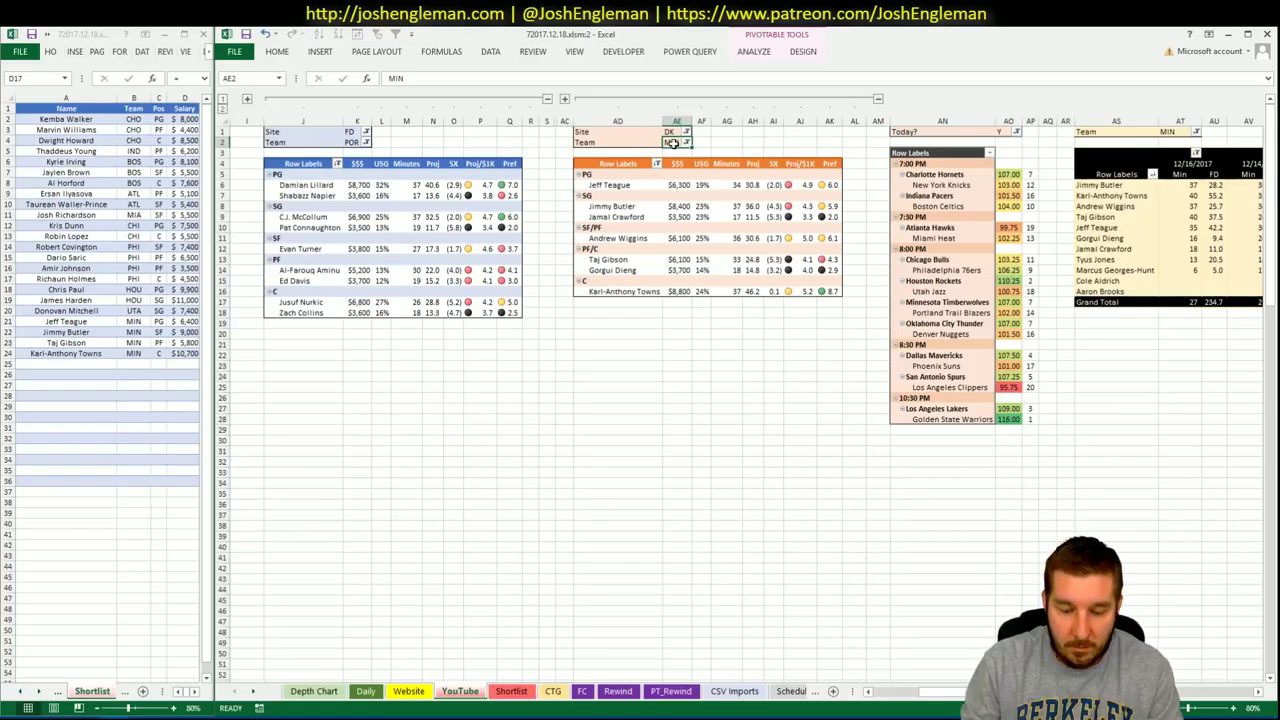
{"action": "type", "text": "POR"}
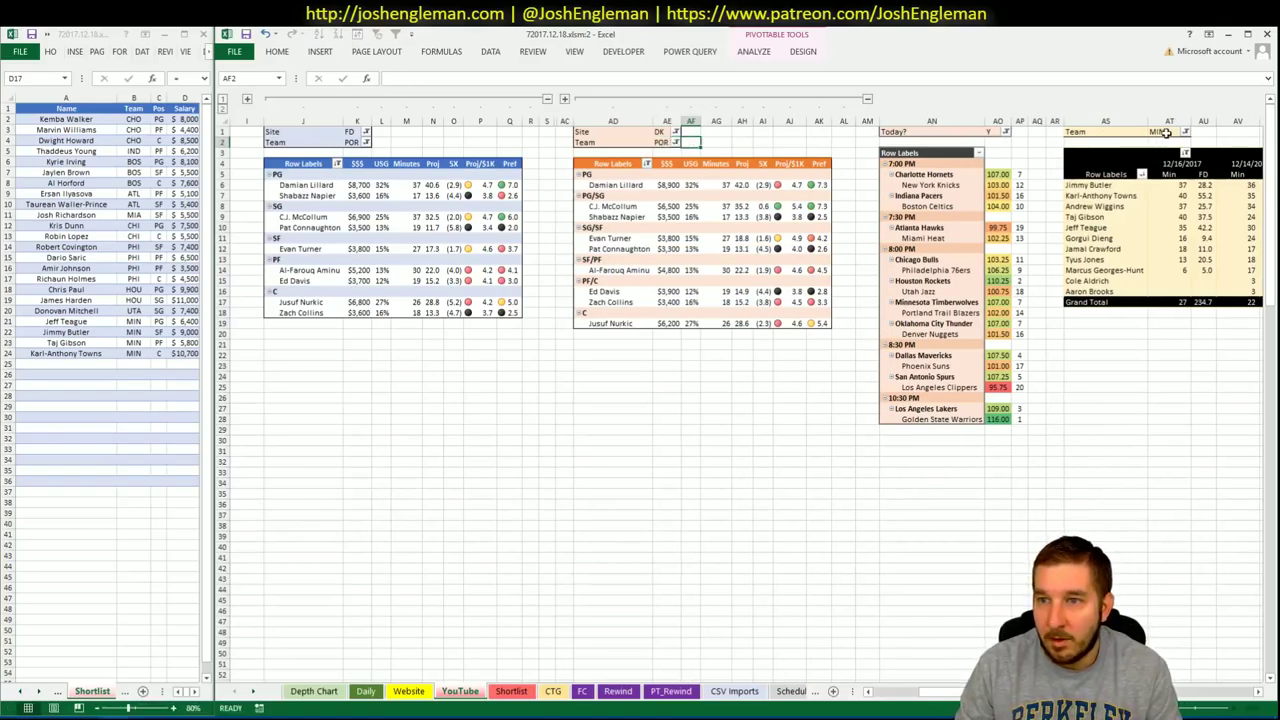
{"action": "left_click", "coordinate": [1166, 131]}
{"action": "type", "text": "POR"}
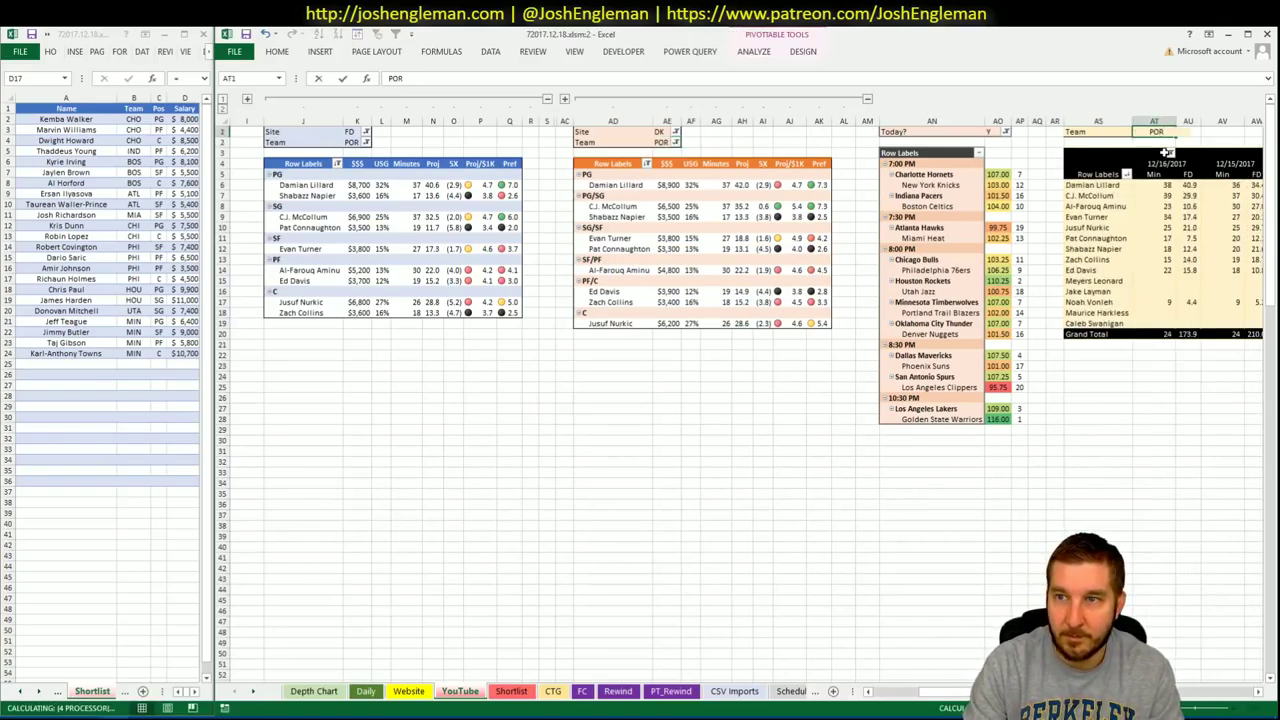
{"action": "left_click", "coordinate": [640, 430]}
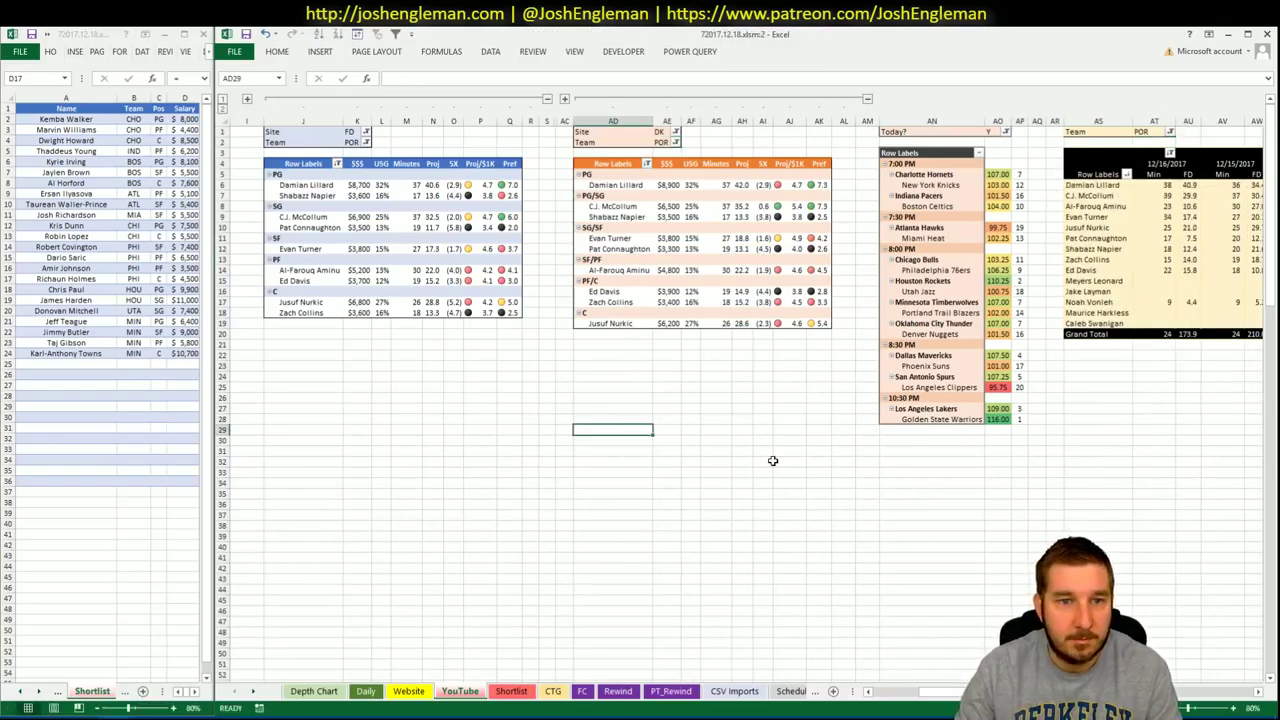
{"action": "left_click", "coordinate": [1256, 691]}
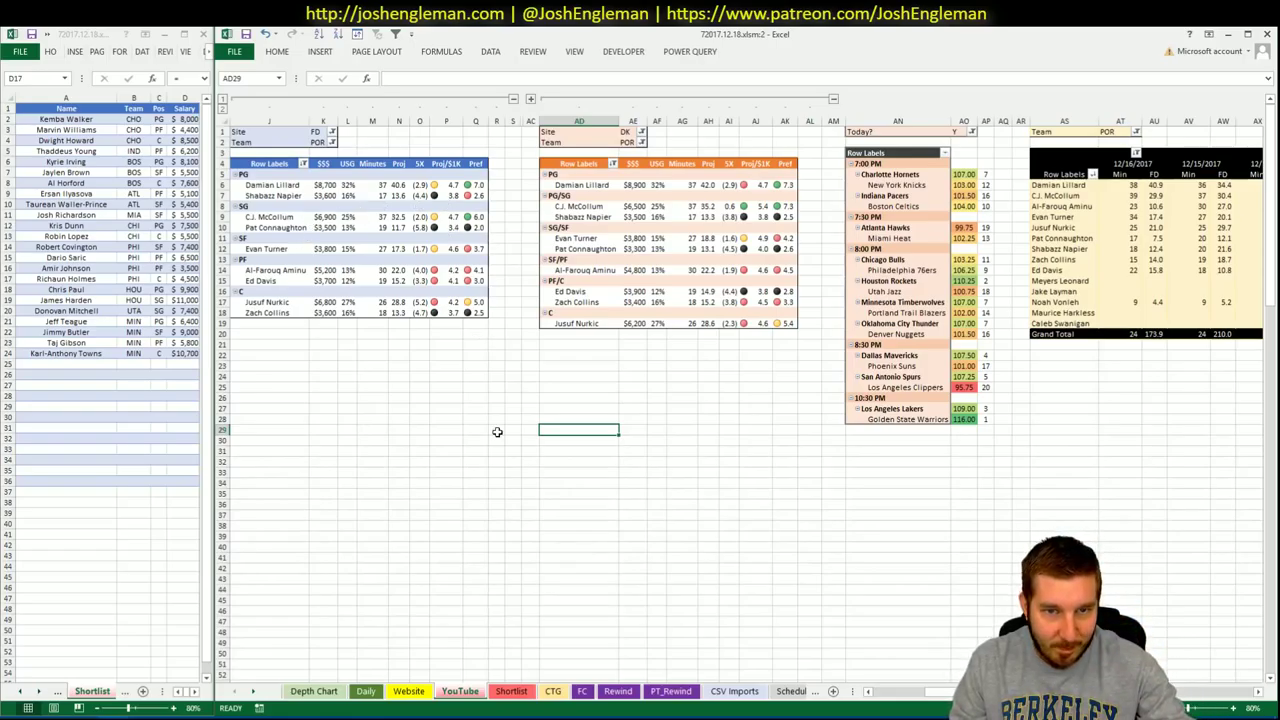
{"action": "left_click", "coordinate": [483, 397]}
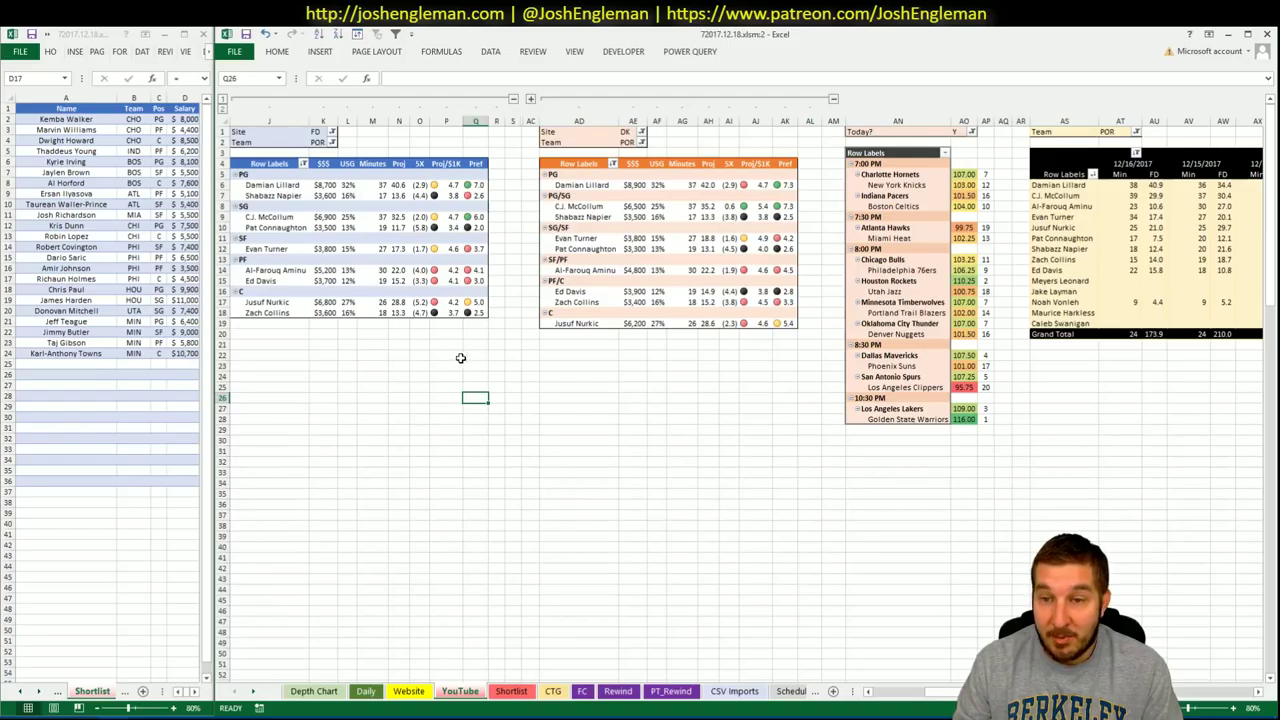
{"action": "left_click", "coordinate": [1150, 389]}
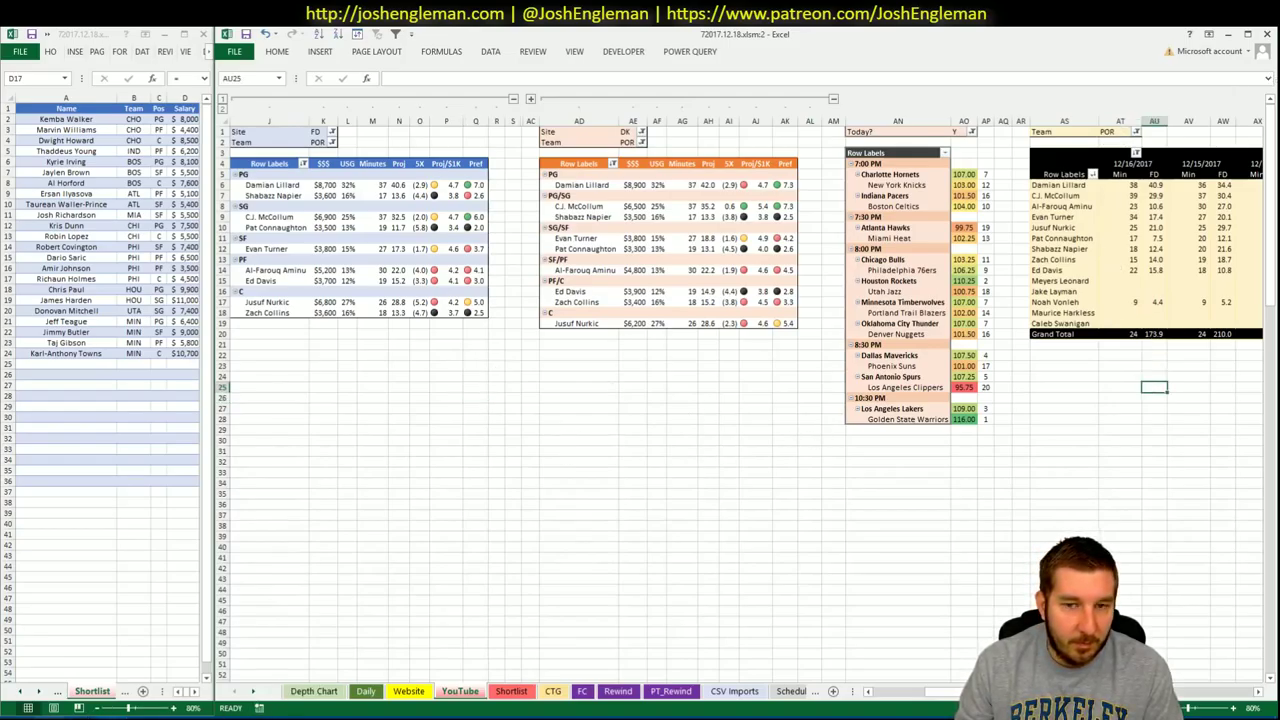
Switch to the browser, open the Portland Trail Blazers page on Cleaning the Glass and go to its Shooting: Frequency table
{"action": "mouse_move", "coordinate": [60, 718]}
{"action": "left_click", "coordinate": [60, 665]}
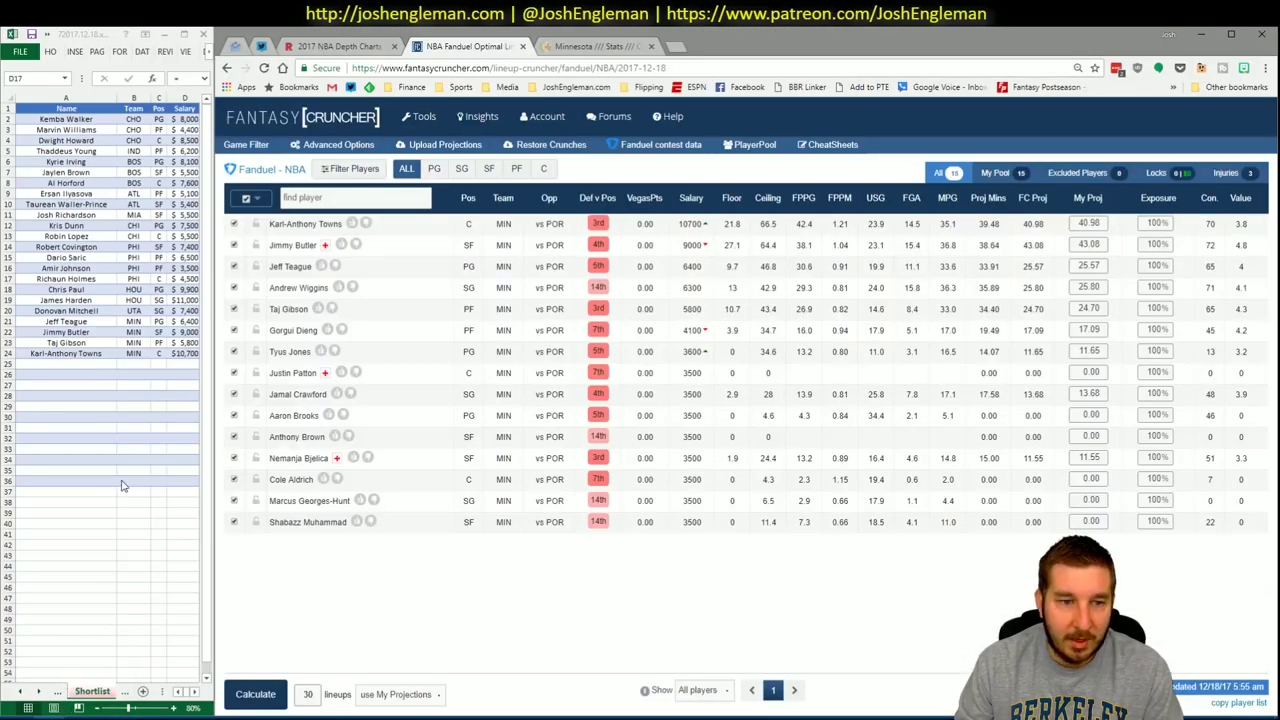
{"action": "left_click", "coordinate": [563, 45]}
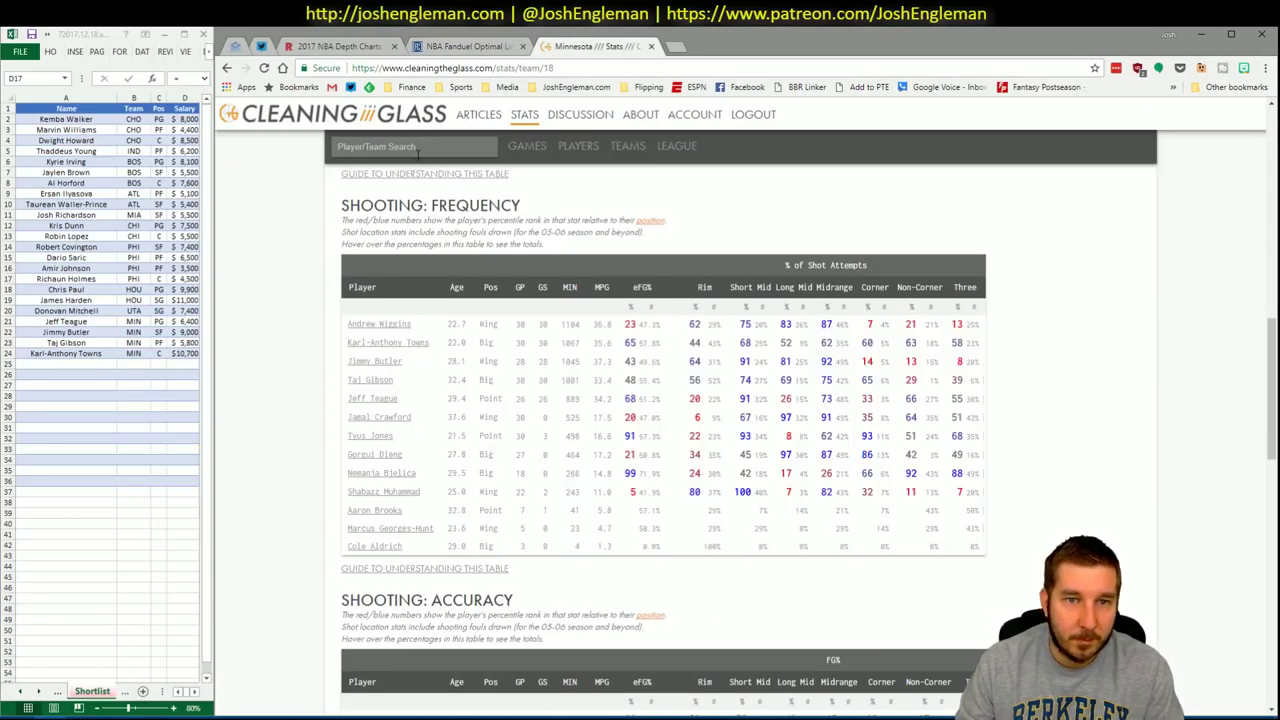
{"action": "left_click", "coordinate": [416, 150]}
{"action": "type", "text": "blaz"}
{"action": "key", "text": "Return"}
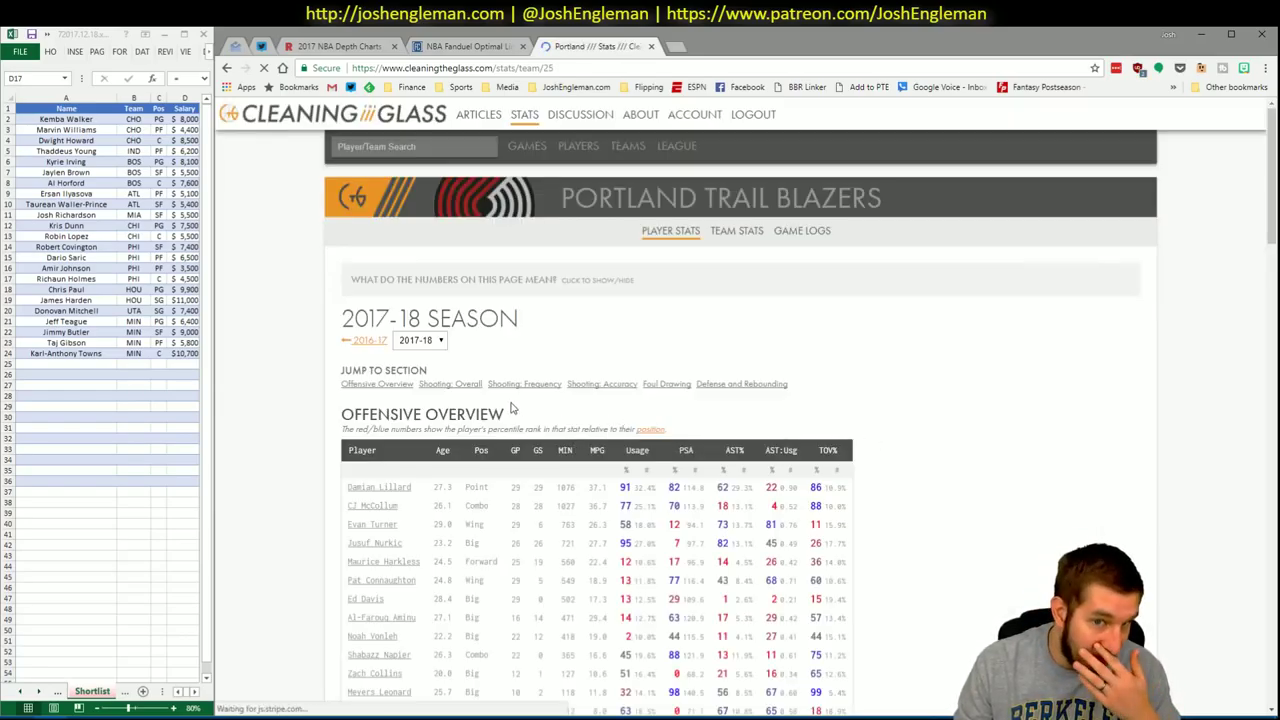
{"action": "left_click", "coordinate": [518, 386]}
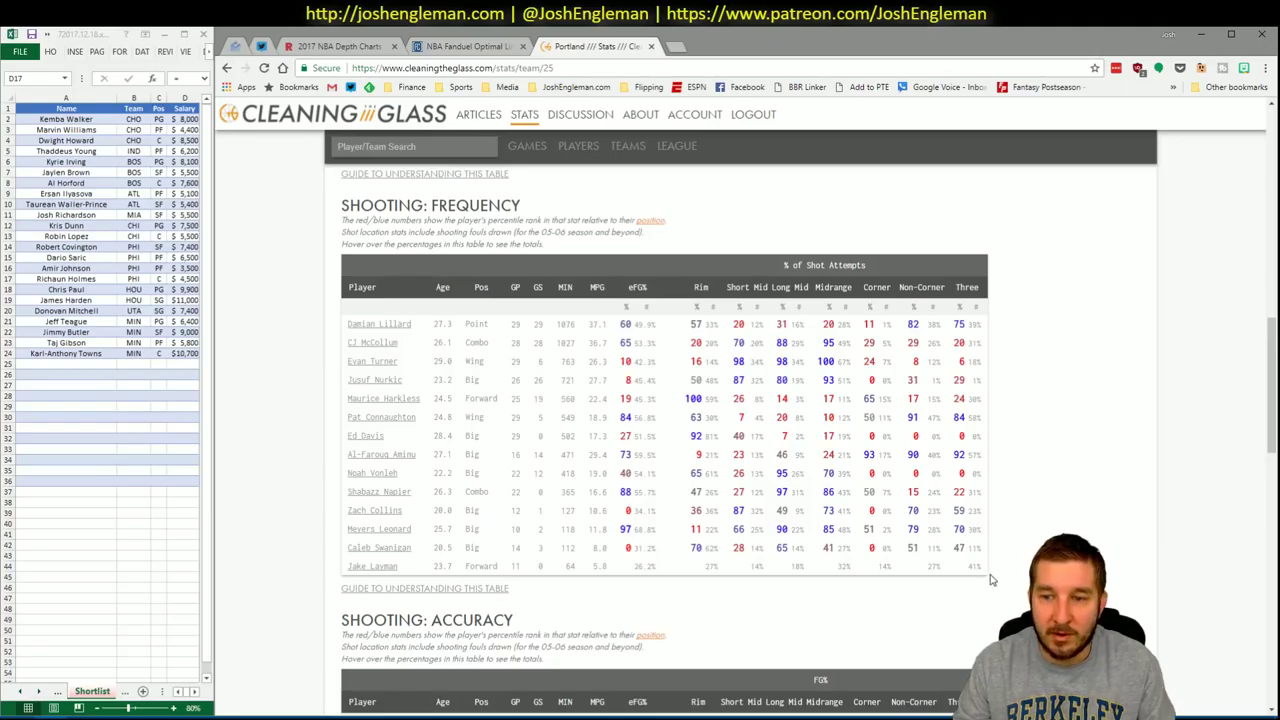
Bring Portland's shooting frequency table into the Excel workbook's CTG sheet and set the opponent to MIN
{"action": "left_click_drag", "start_coordinate": [991, 579], "coordinate": [350, 333]}
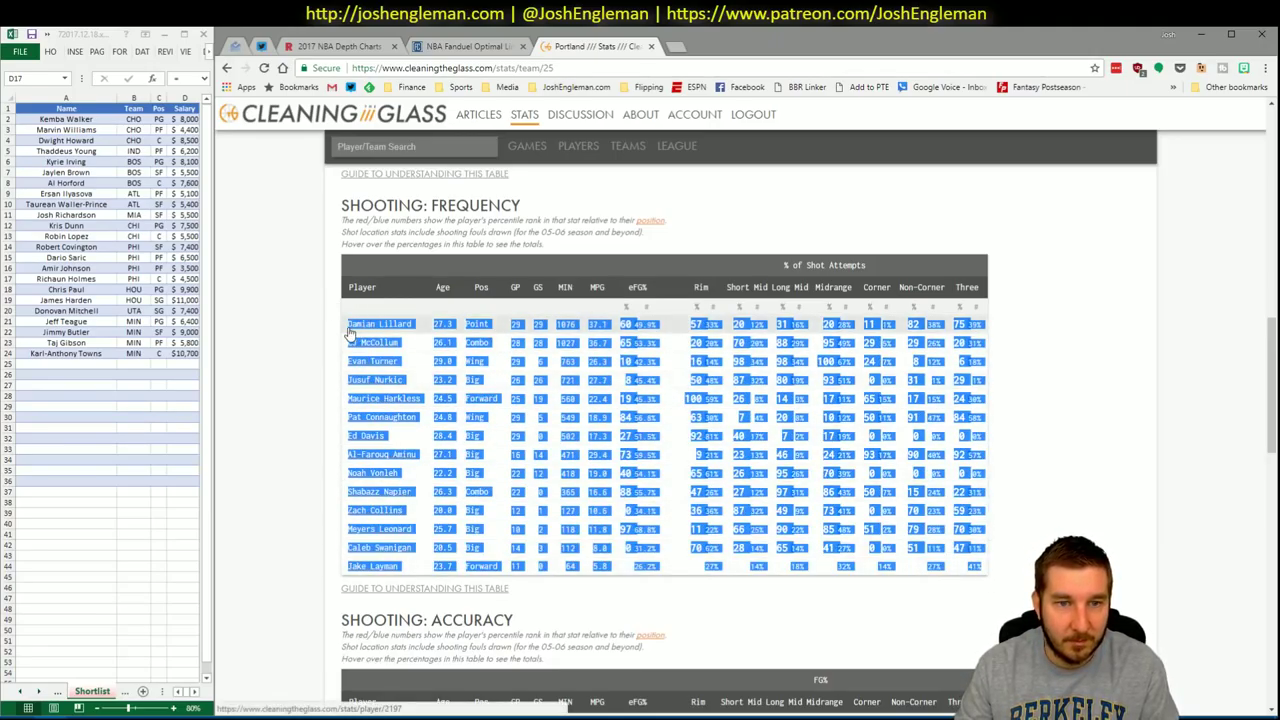
{"action": "key", "text": "alt+Tab"}
{"action": "left_click", "coordinate": [553, 691]}
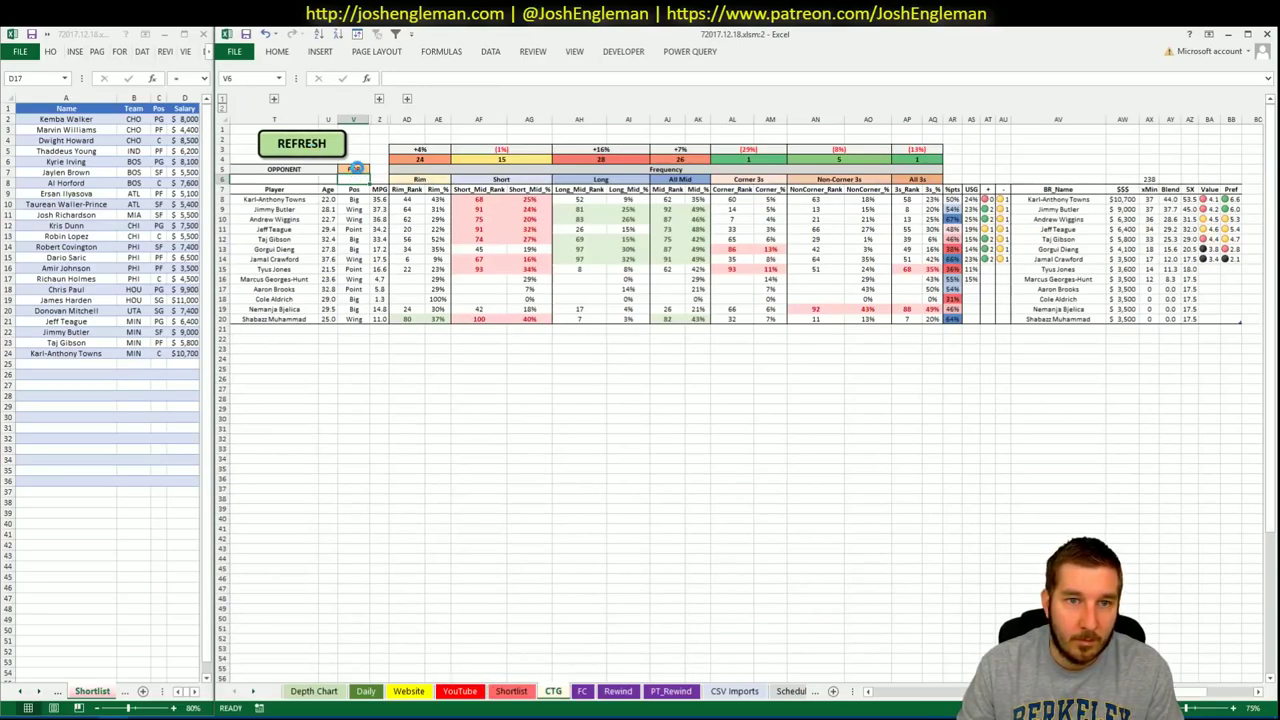
{"action": "left_click", "coordinate": [355, 168]}
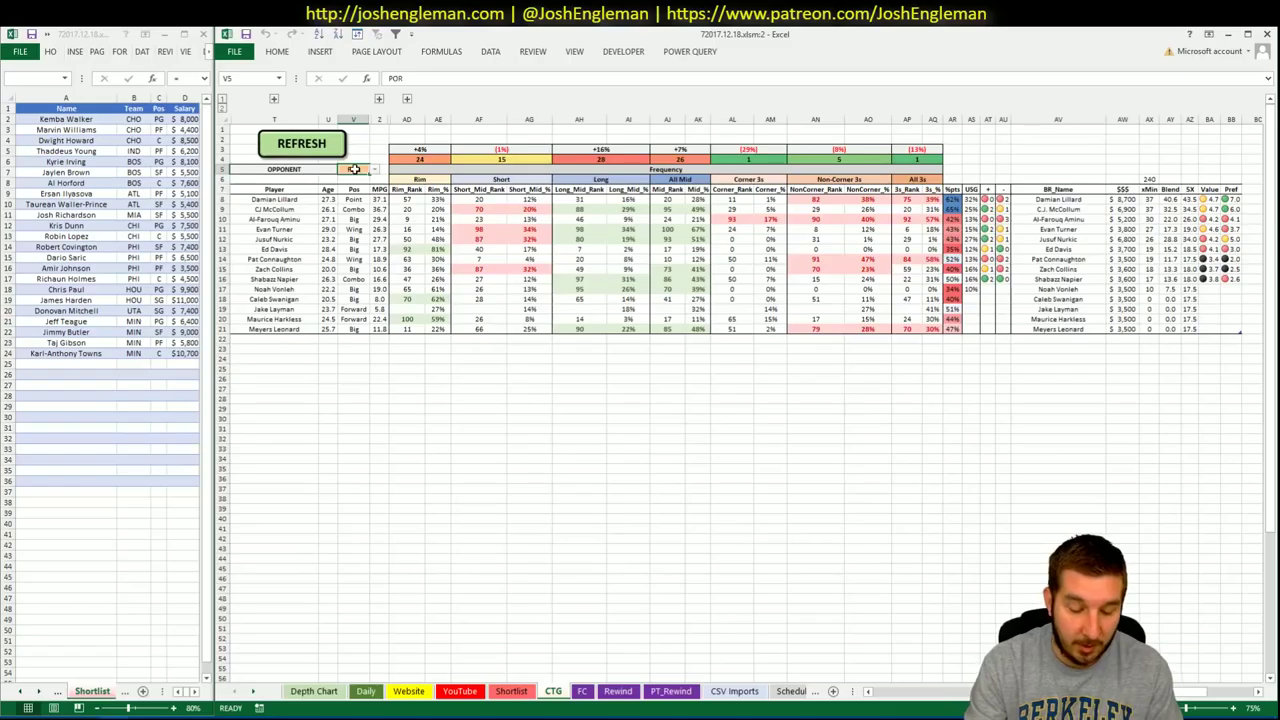
{"action": "type", "text": "MIN"}
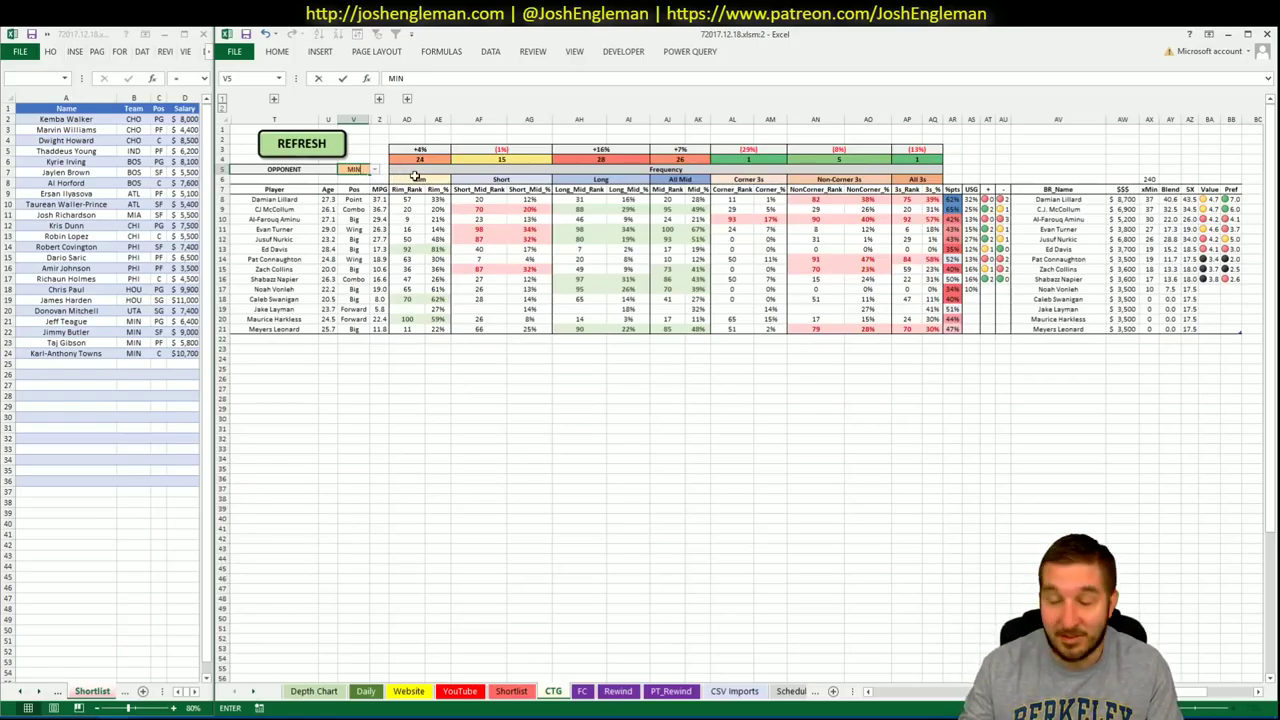
{"action": "left_click", "coordinate": [696, 437]}
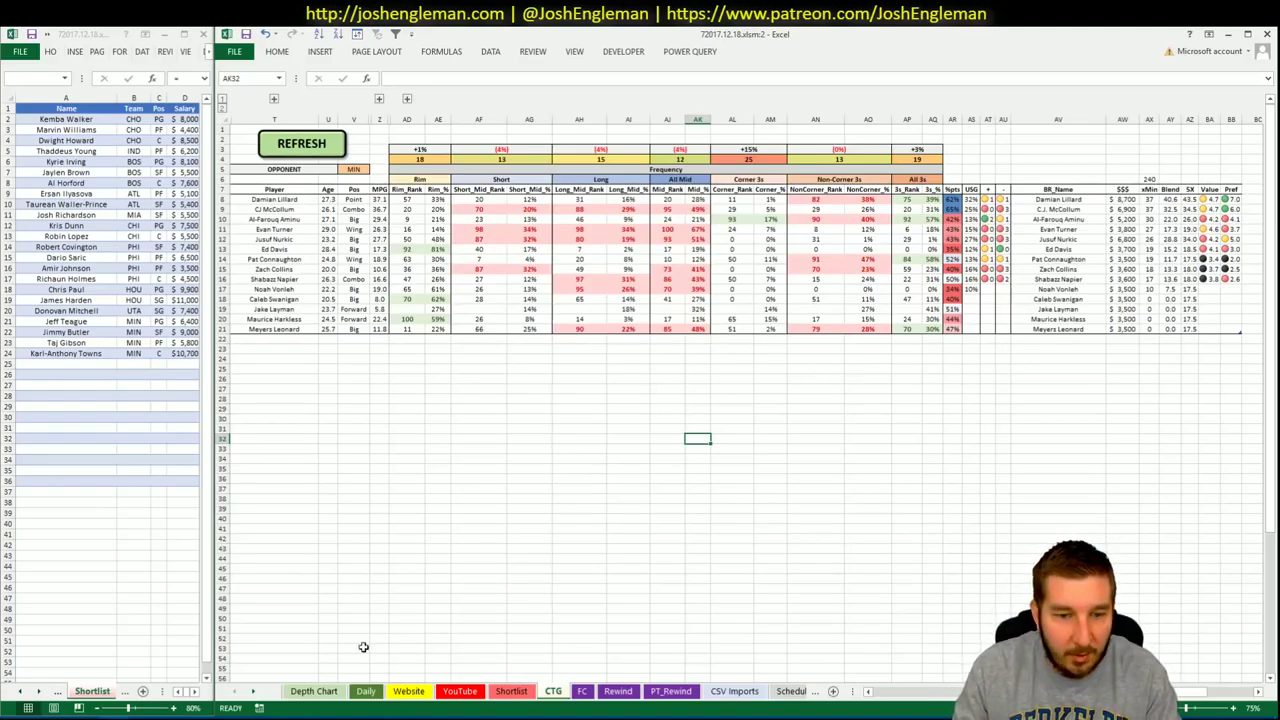
Compare Portland's shooting matchup with its projections and recent games, and add Damian Lillard to the shortlist
{"action": "left_click", "coordinate": [460, 691]}
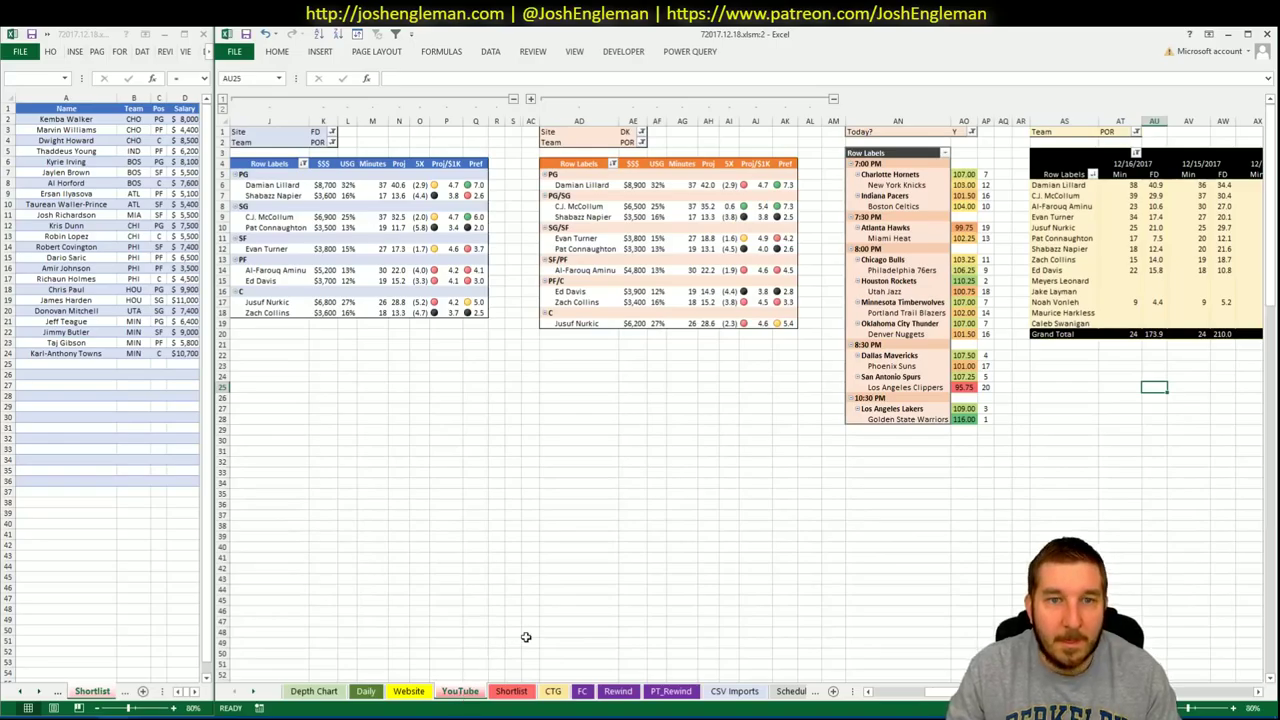
{"action": "left_click", "coordinate": [553, 691]}
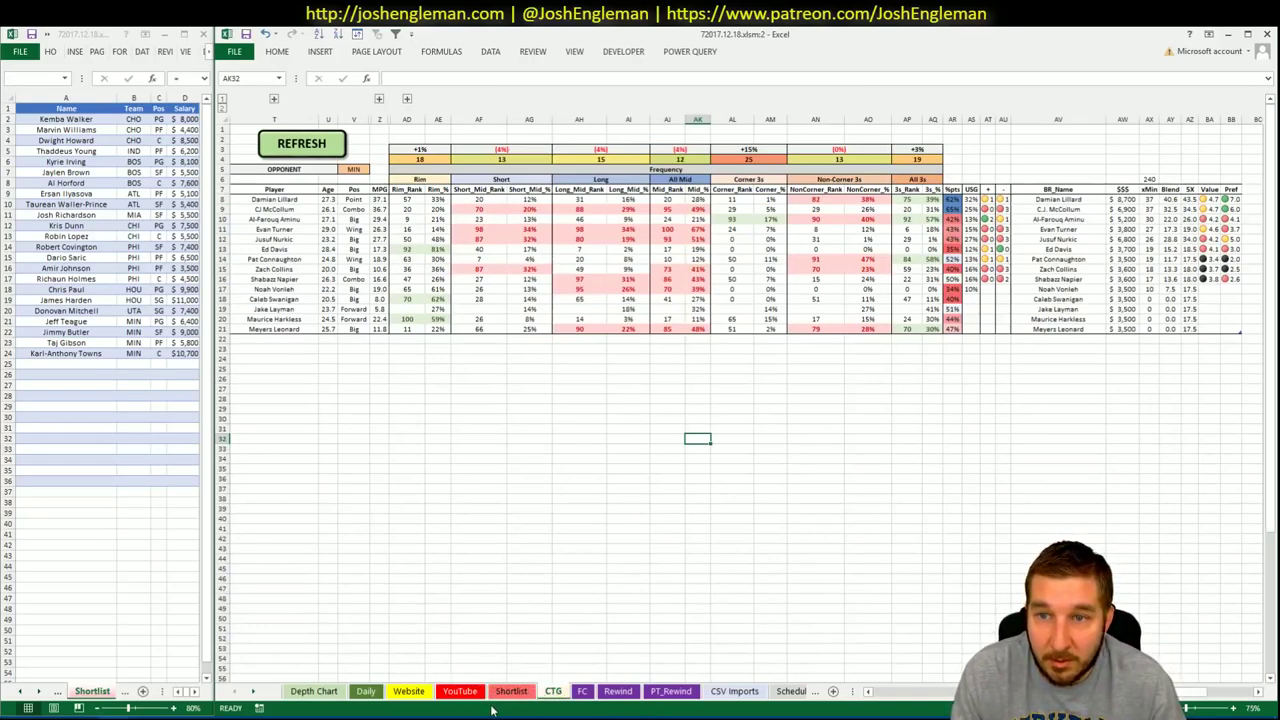
{"action": "left_click", "coordinate": [460, 691]}
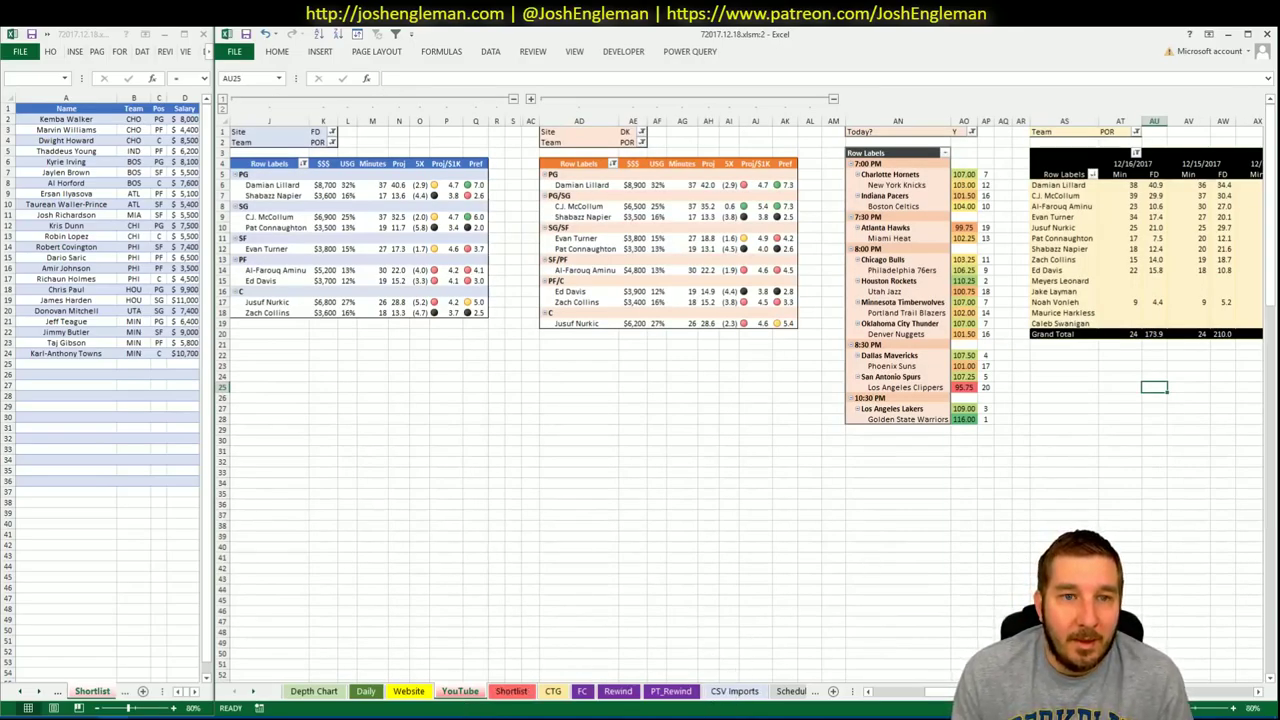
{"action": "scroll", "coordinate": [745, 390], "scroll_direction": "right", "scroll_amount": 10}
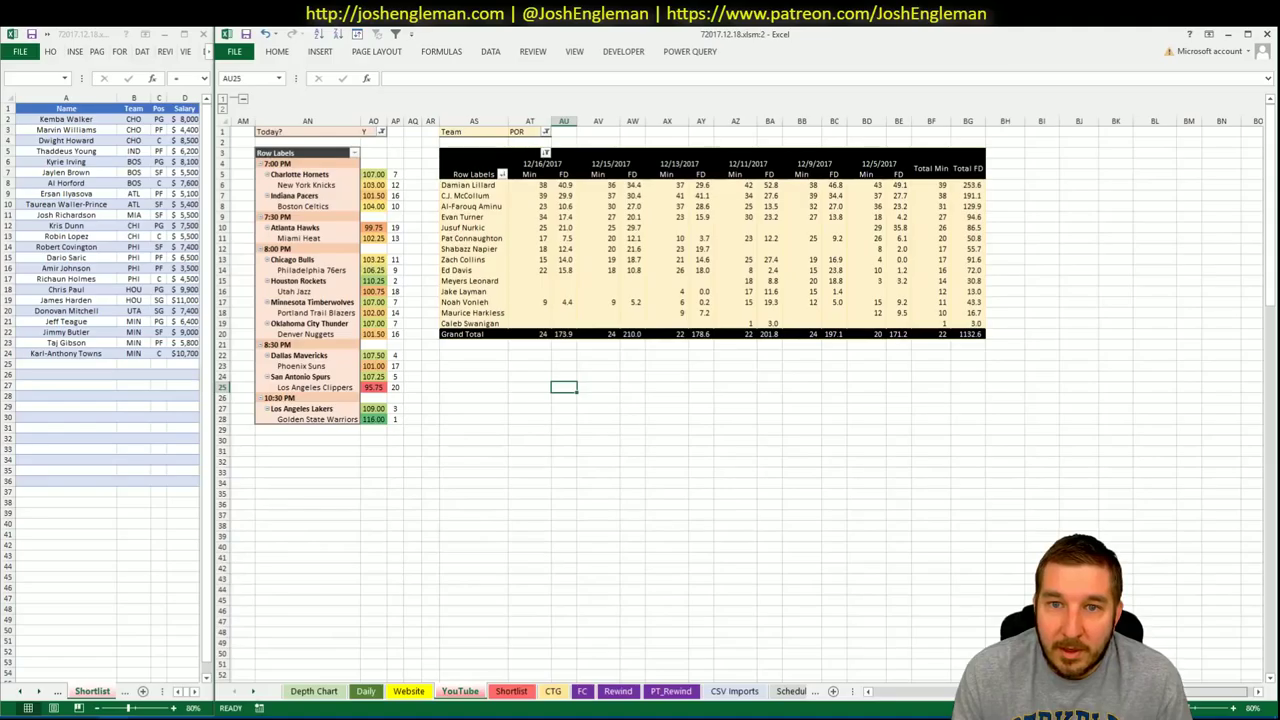
{"action": "scroll", "coordinate": [745, 390], "scroll_direction": "left", "scroll_amount": 1}
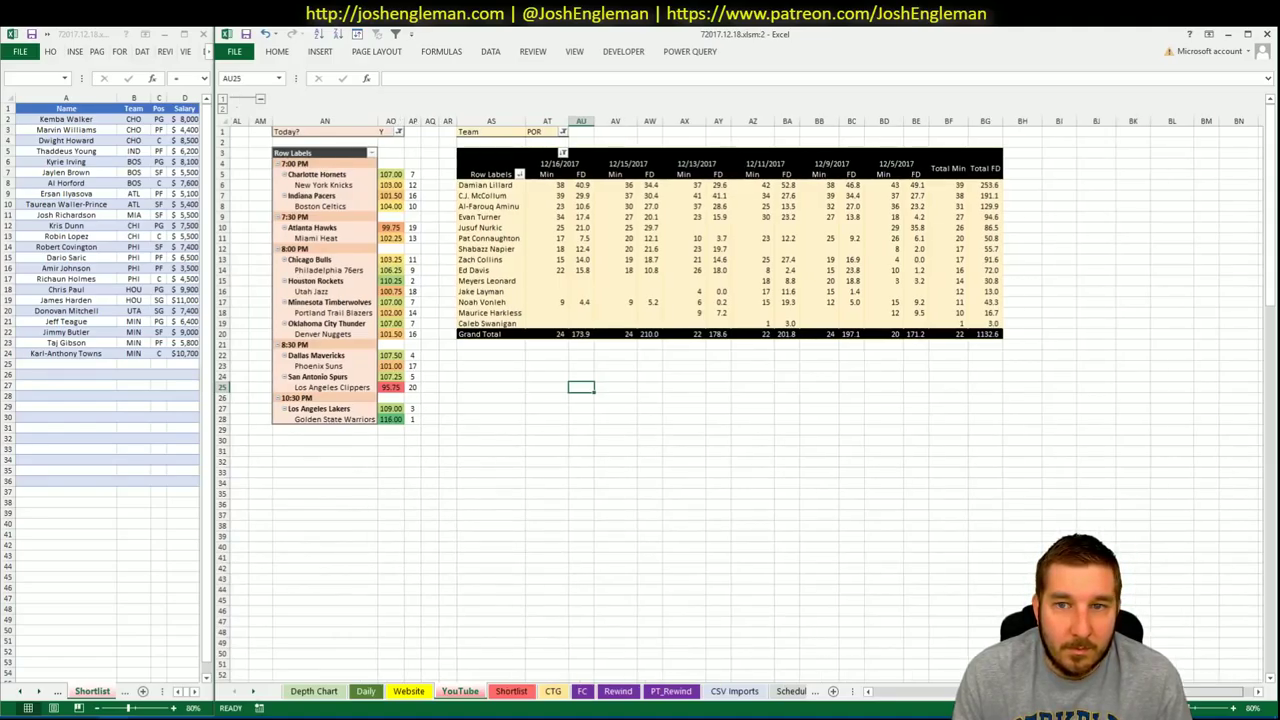
{"action": "scroll", "coordinate": [745, 390], "scroll_direction": "left", "scroll_amount": 10}
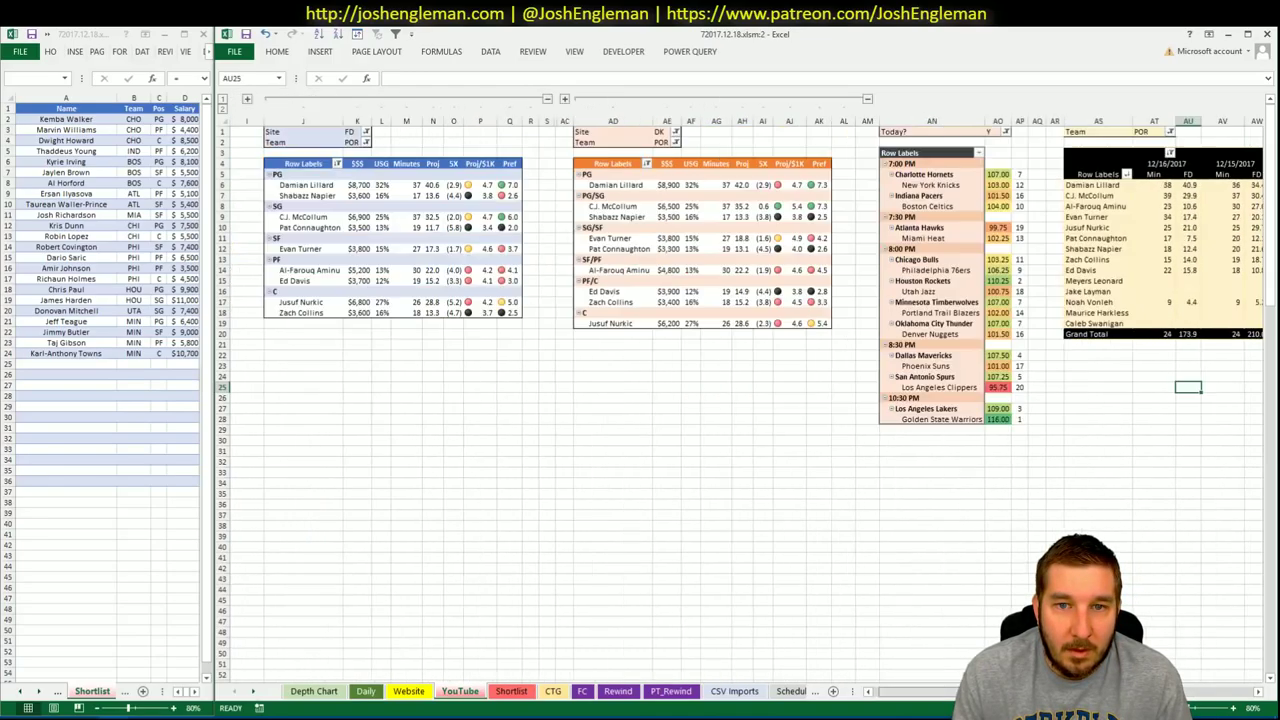
{"action": "left_click", "coordinate": [76, 364]}
{"action": "type", "text": "Damian Lillard"}
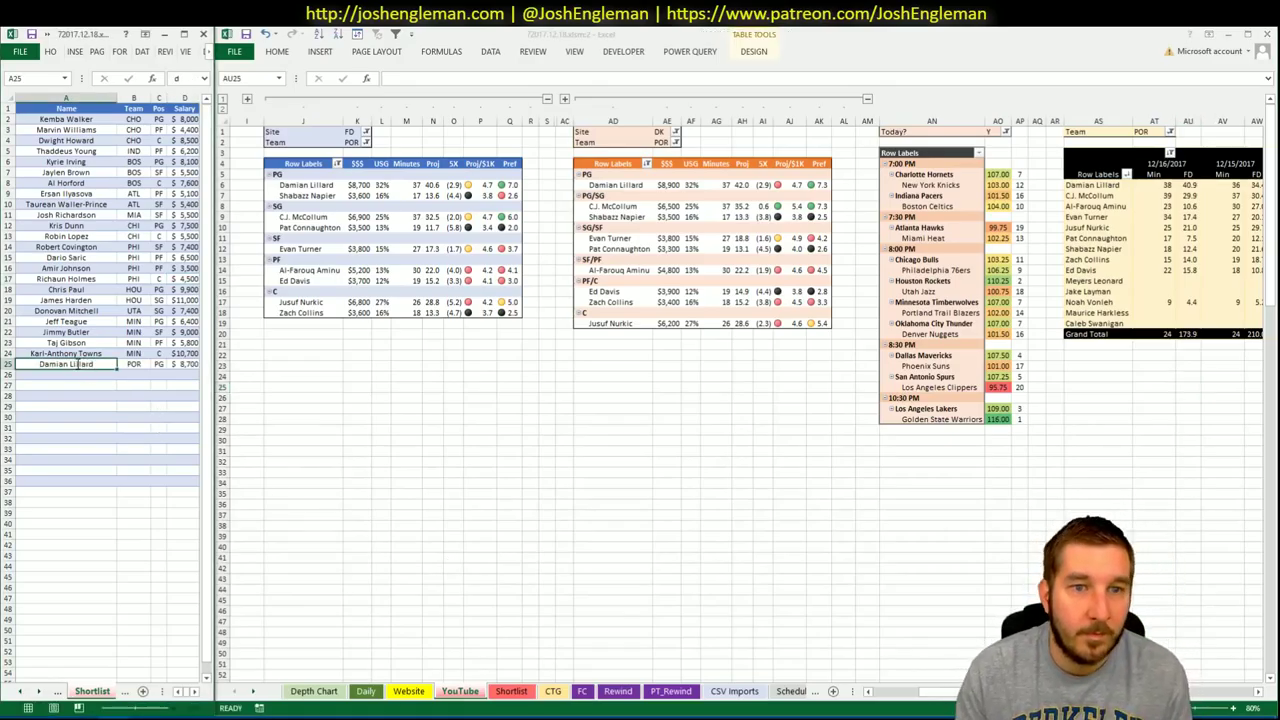
{"action": "key", "text": "Return"}
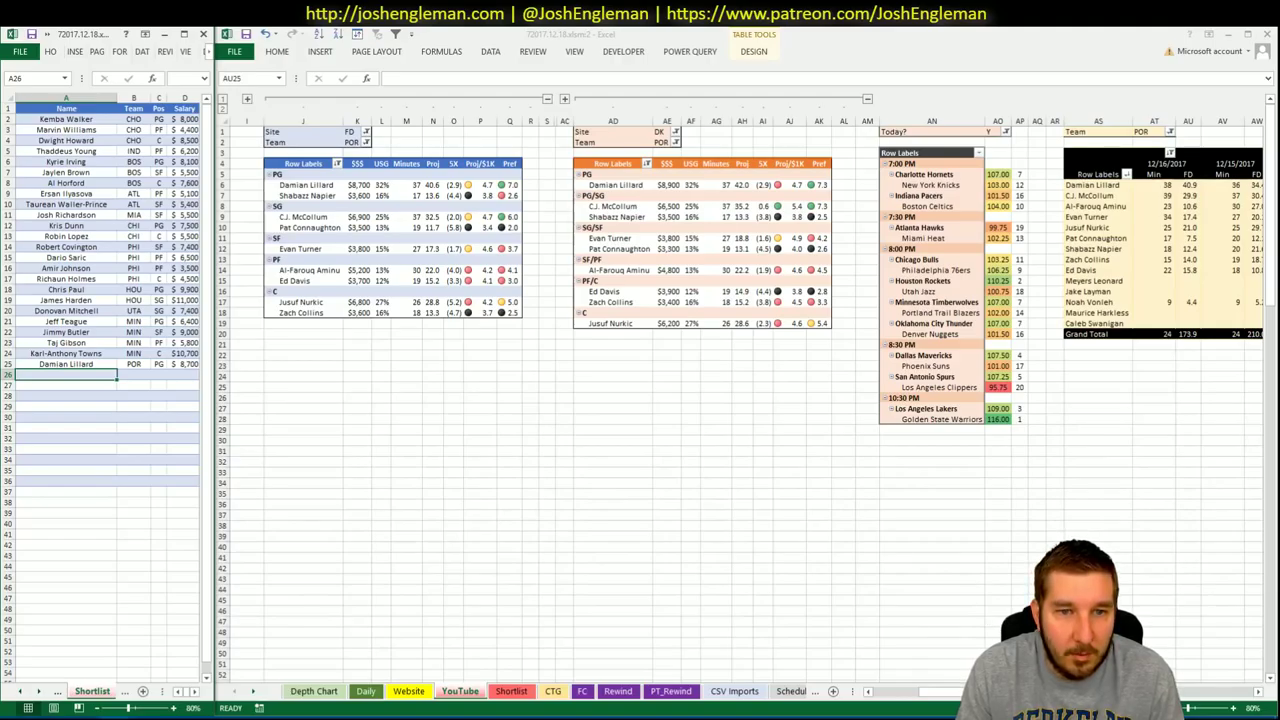
Recheck Portland's recent game minutes and scores, and add Al-Farouq Aminu to the shortlist
{"action": "scroll", "coordinate": [740, 400], "scroll_direction": "right", "scroll_amount": 7}
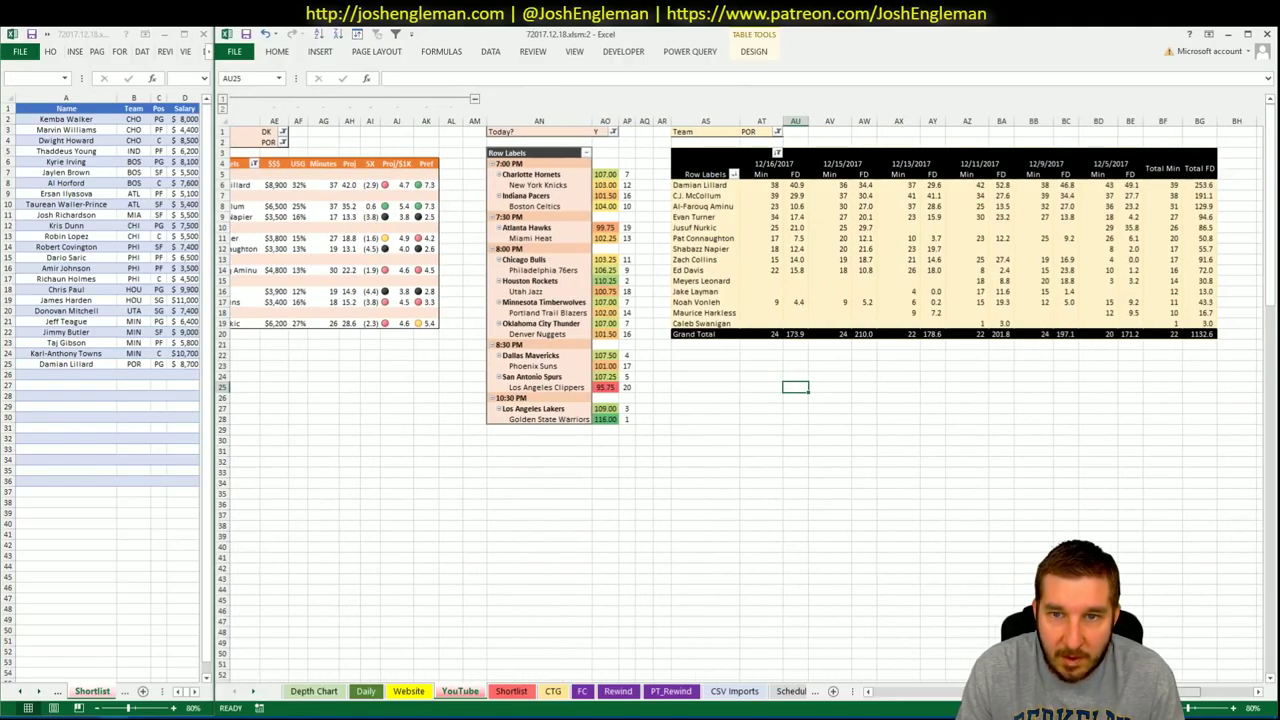
{"action": "scroll", "coordinate": [740, 400], "scroll_direction": "left", "scroll_amount": 7}
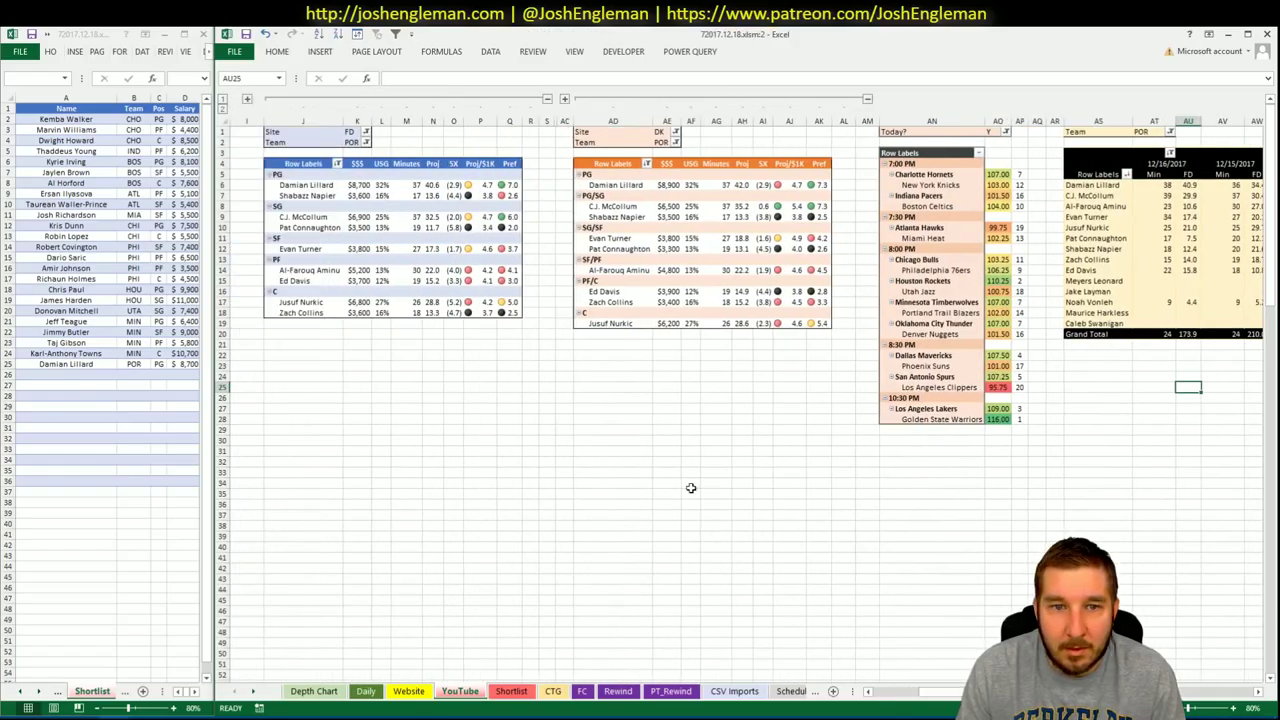
{"action": "left_click", "coordinate": [133, 346]}
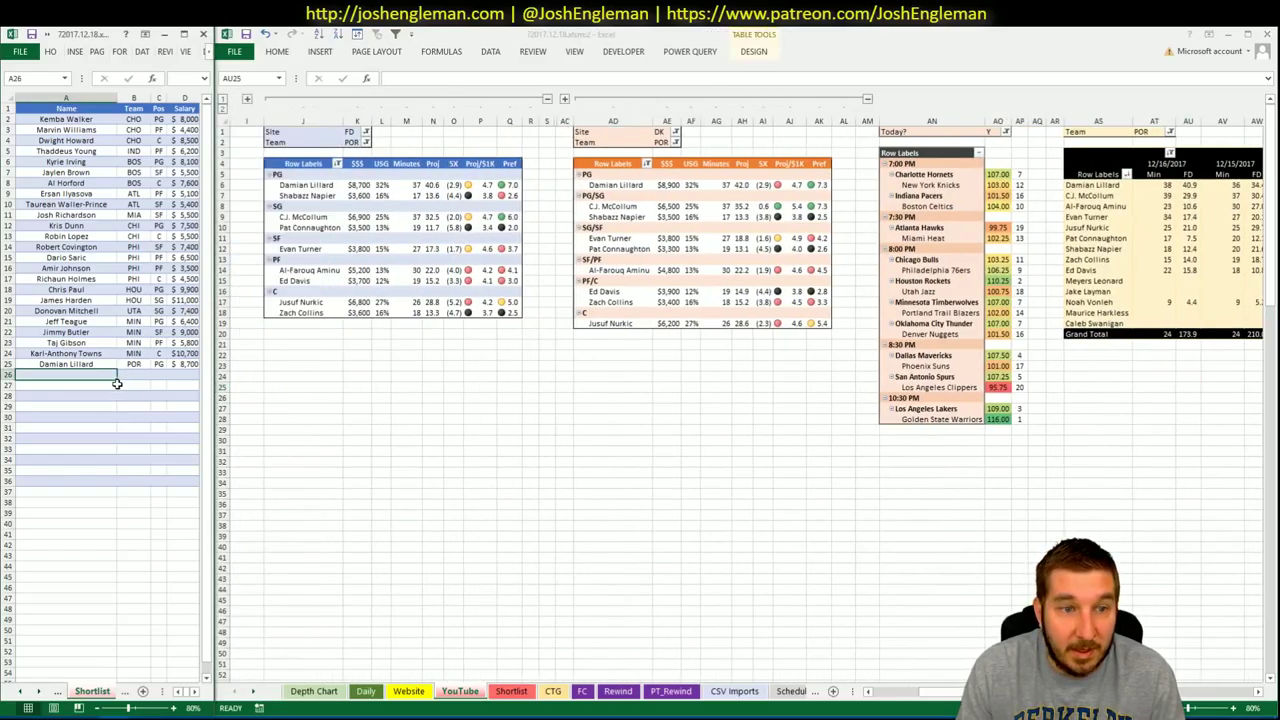
{"action": "type", "text": "Al-Farouq Aminu"}
{"action": "key", "text": "Return"}
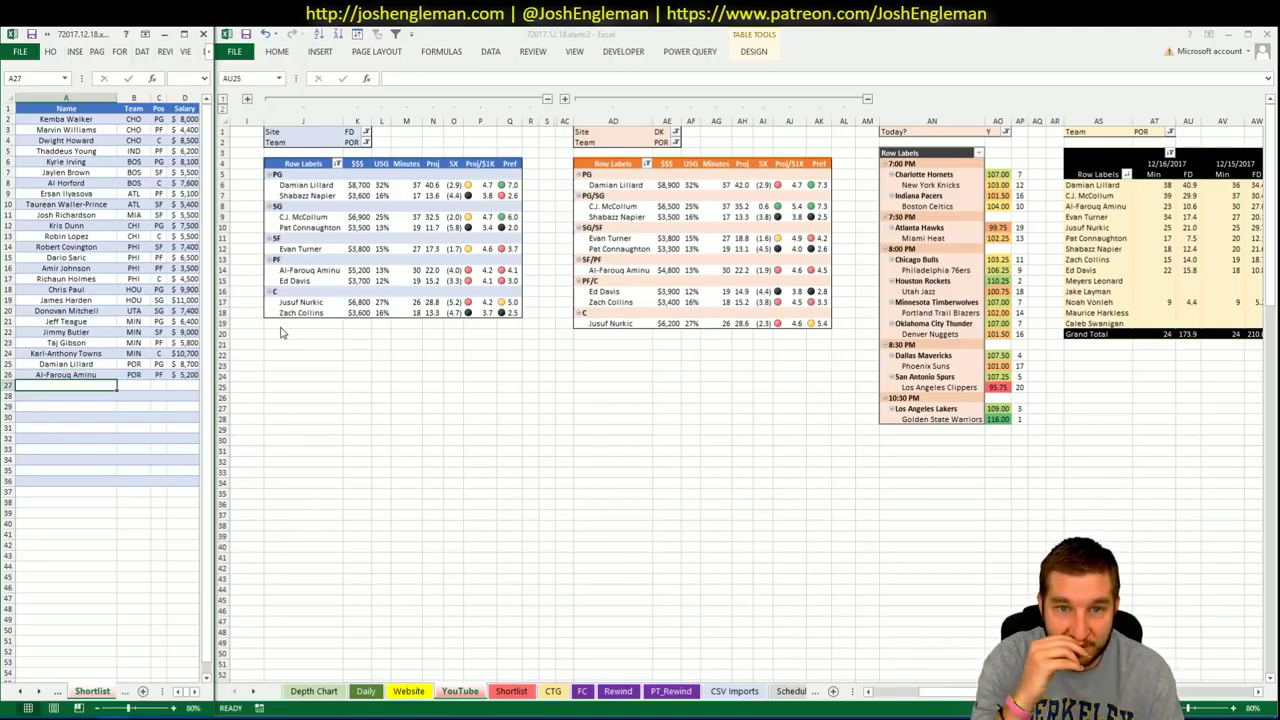
{"action": "left_click", "coordinate": [968, 606]}
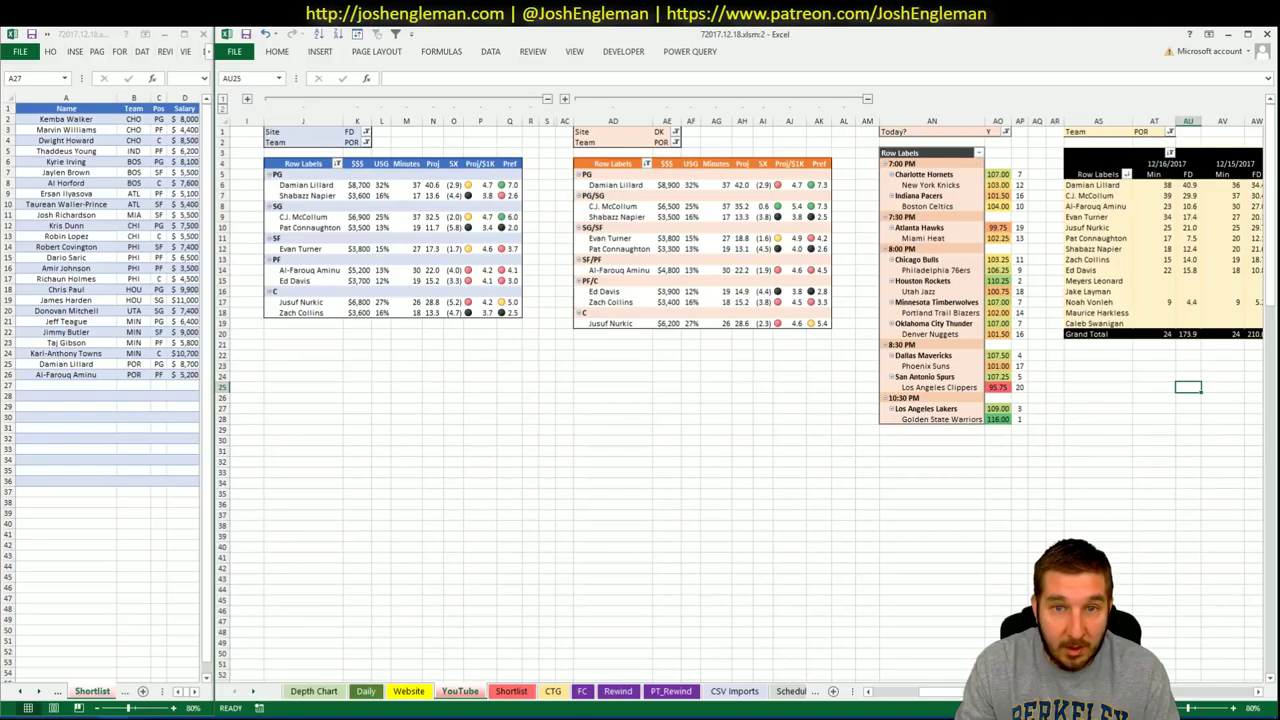
{"action": "left_click", "coordinate": [636, 421]}
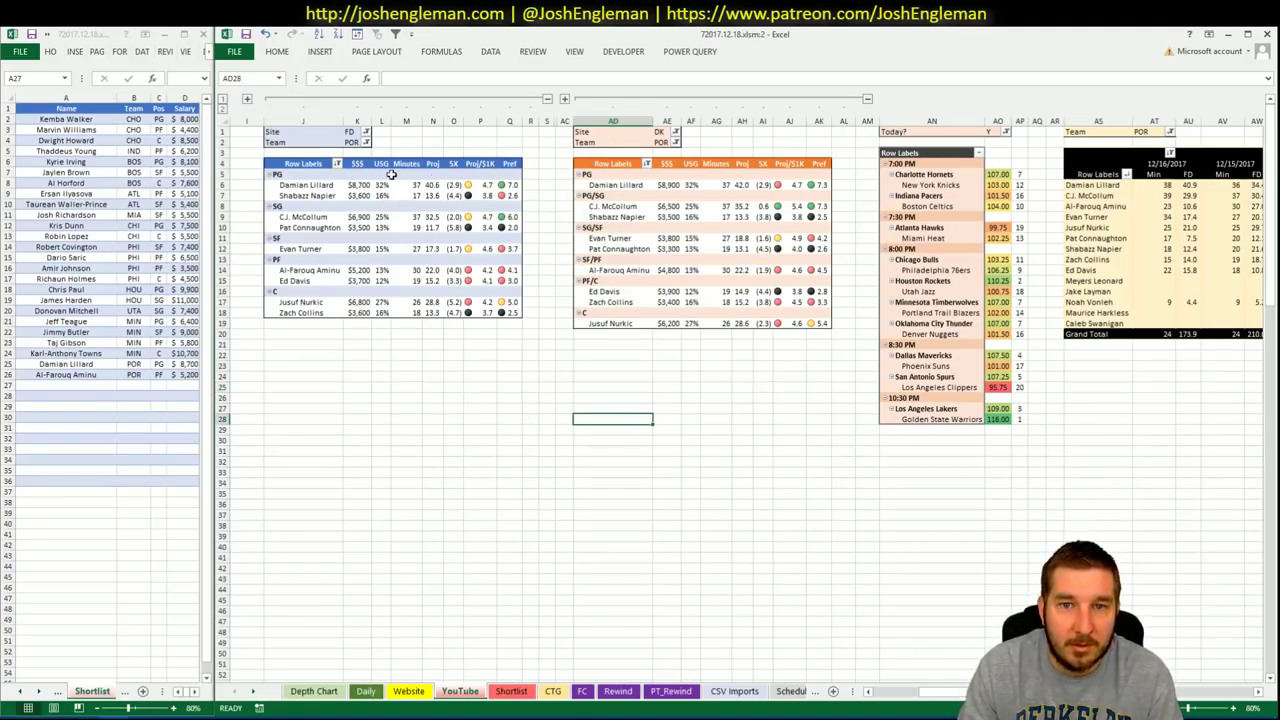
Set the Team filters of the FD projections, DK projections and recent-games tables to OKC
{"action": "left_click", "coordinate": [338, 164]}
{"action": "left_click", "coordinate": [356, 142]}
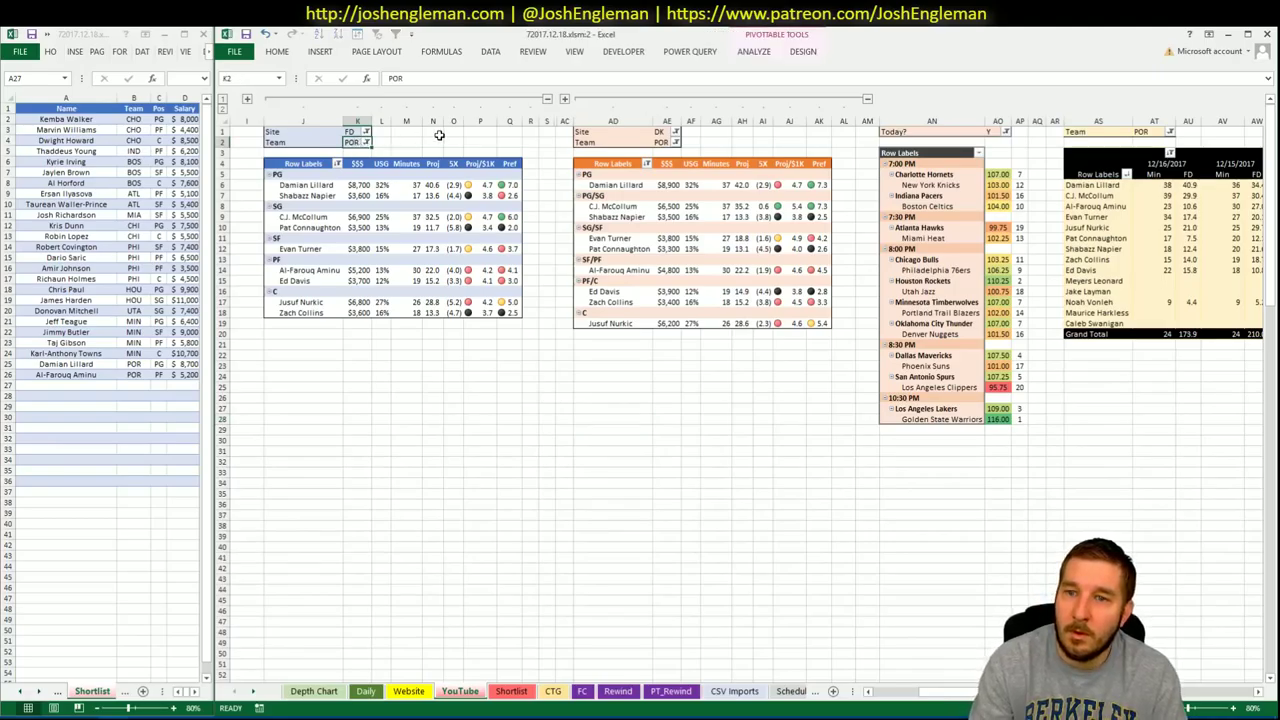
{"action": "type", "text": "OKC"}
{"action": "key", "text": "Return"}
{"action": "left_click", "coordinate": [668, 134]}
{"action": "left_click", "coordinate": [670, 142]}
{"action": "type", "text": "OKC"}
{"action": "key", "text": "Return"}
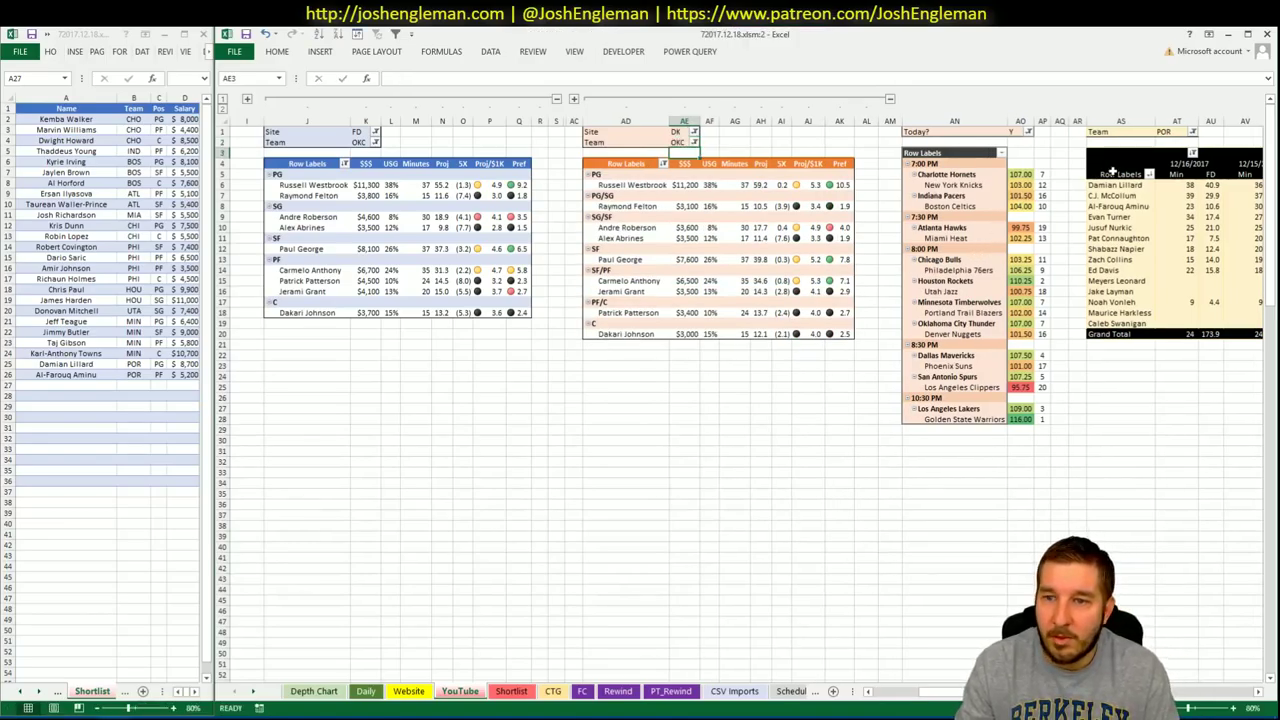
{"action": "left_click", "coordinate": [1168, 132]}
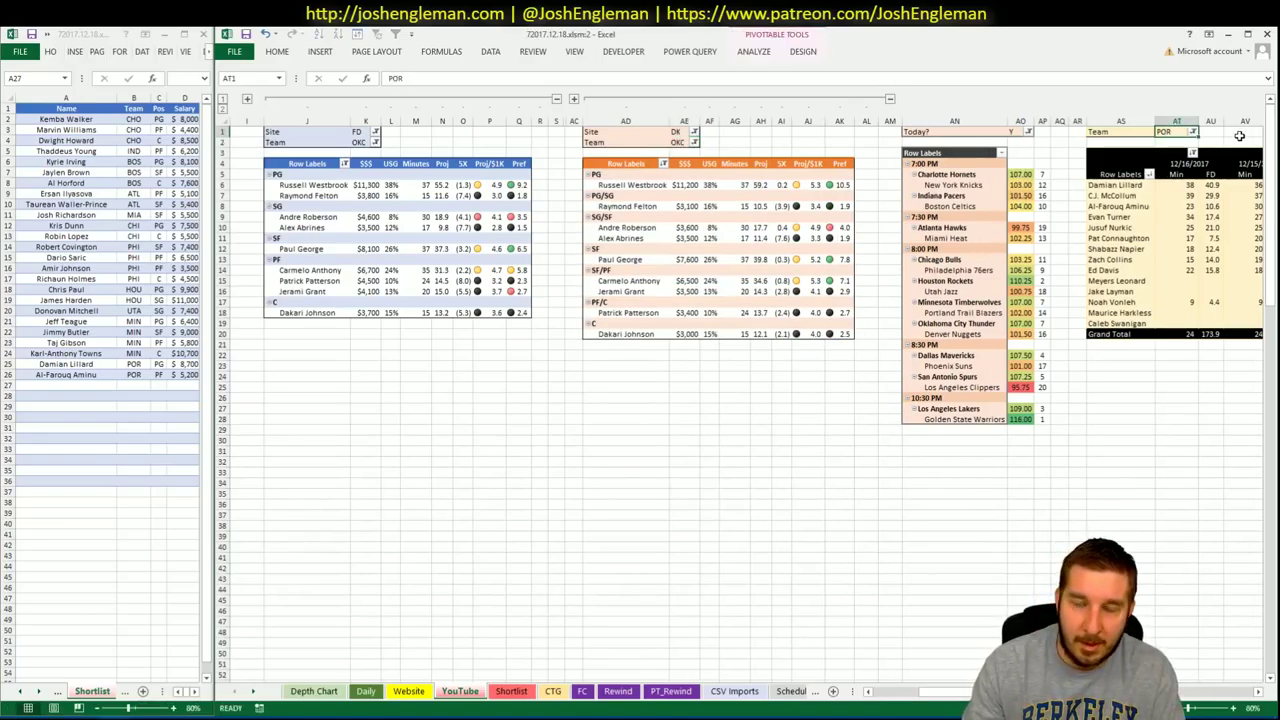
{"action": "type", "text": "OKC"}
{"action": "key", "text": "Return"}
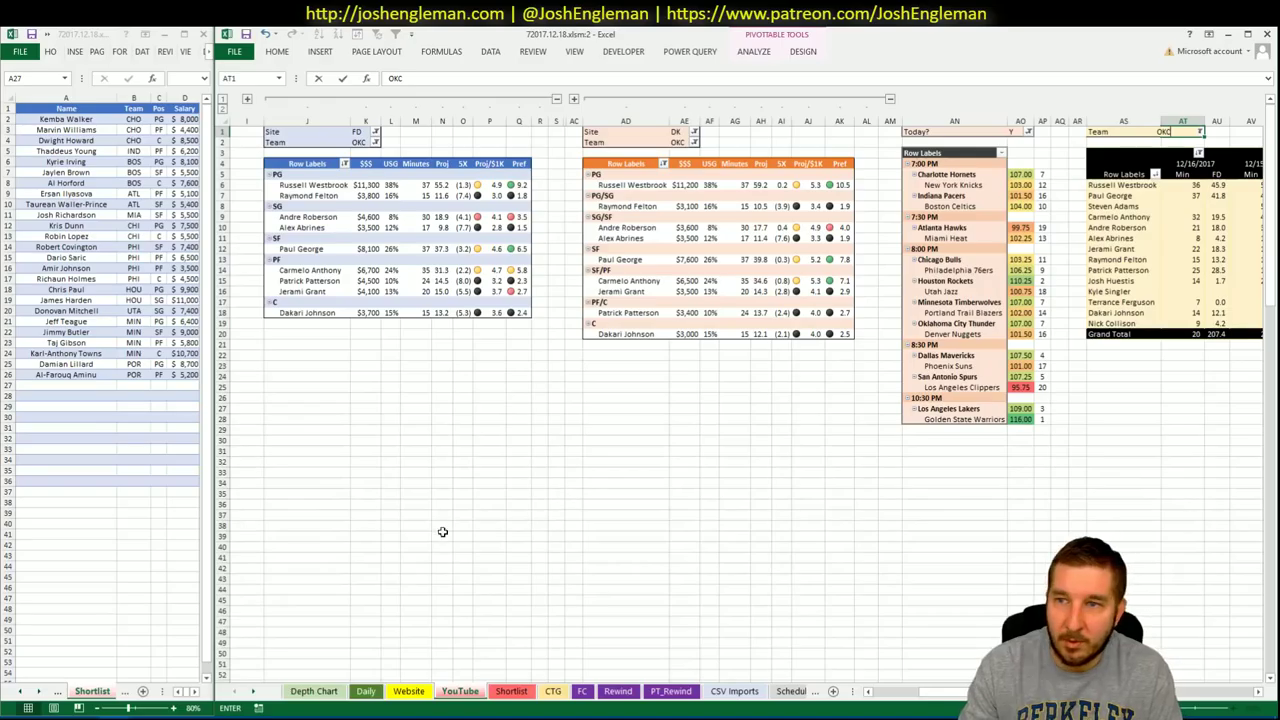
{"action": "left_click", "coordinate": [441, 507]}
Return to Cleaning the Glass, open the Oklahoma City Thunder page and go to its Shooting: Frequency table
{"action": "left_click", "coordinate": [80, 710]}
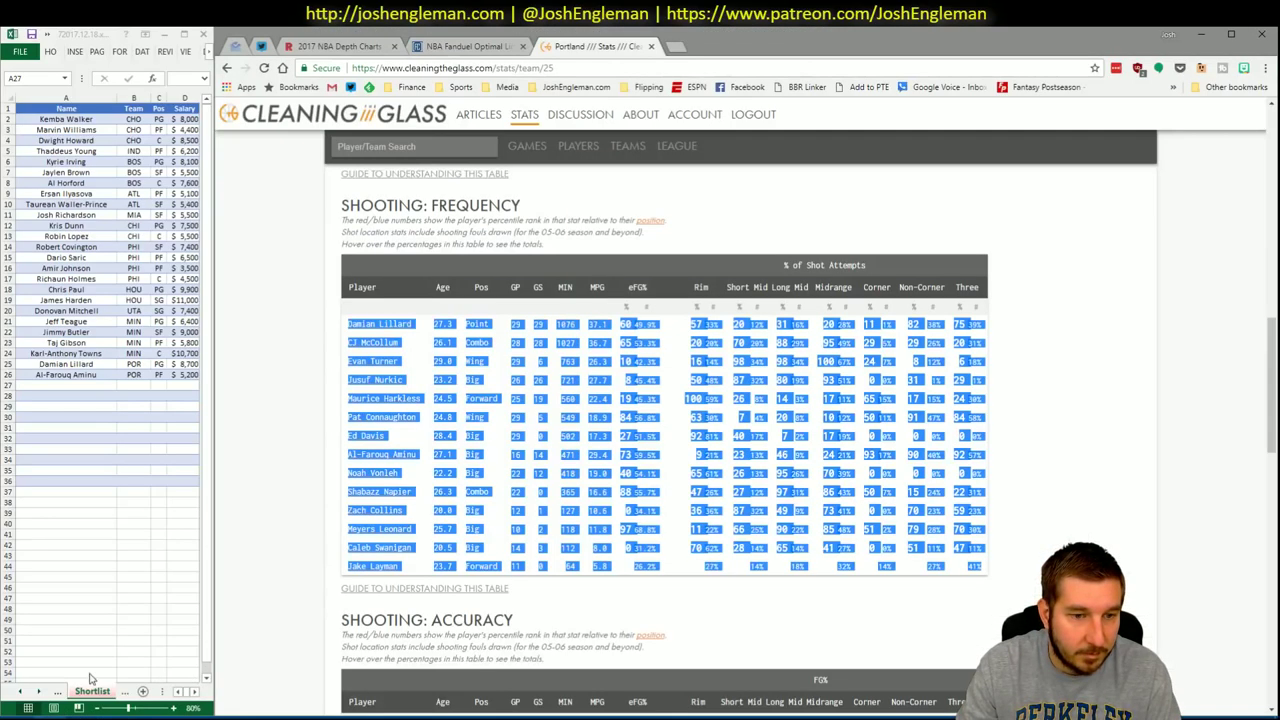
{"action": "left_click", "coordinate": [436, 143]}
{"action": "type", "text": "okla"}
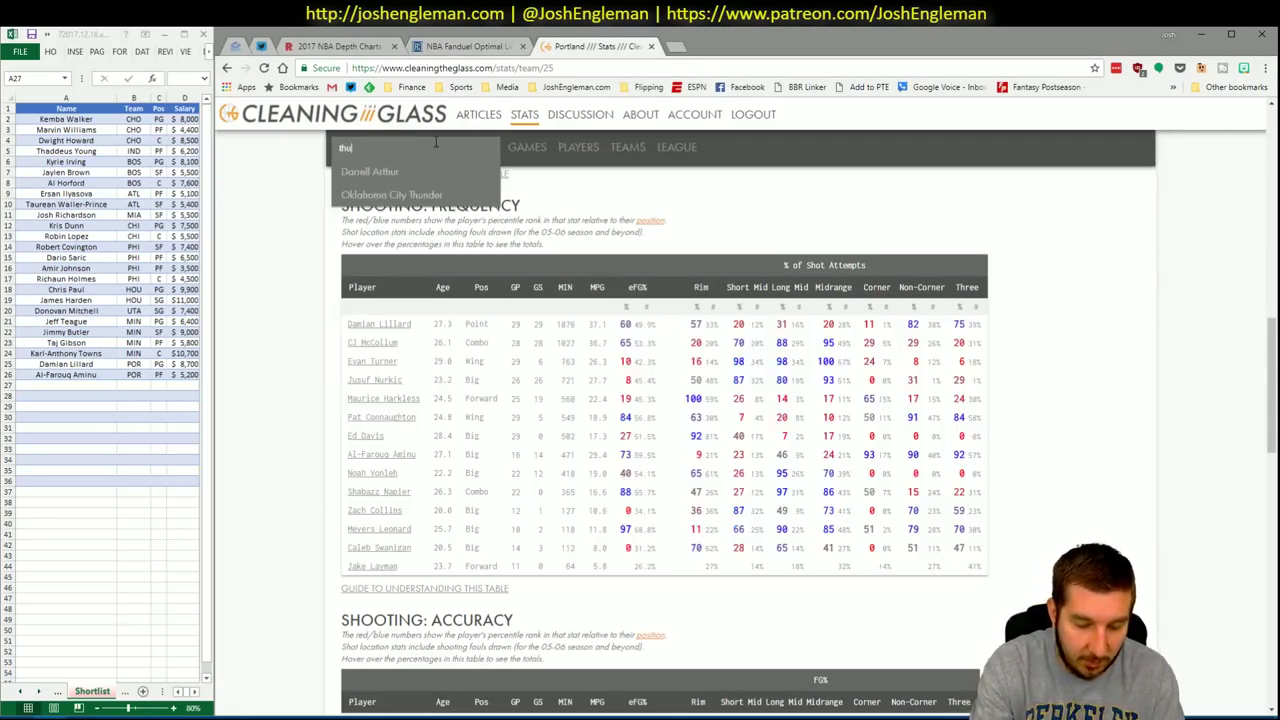
{"action": "key", "text": "Down"}
{"action": "key", "text": "Return"}
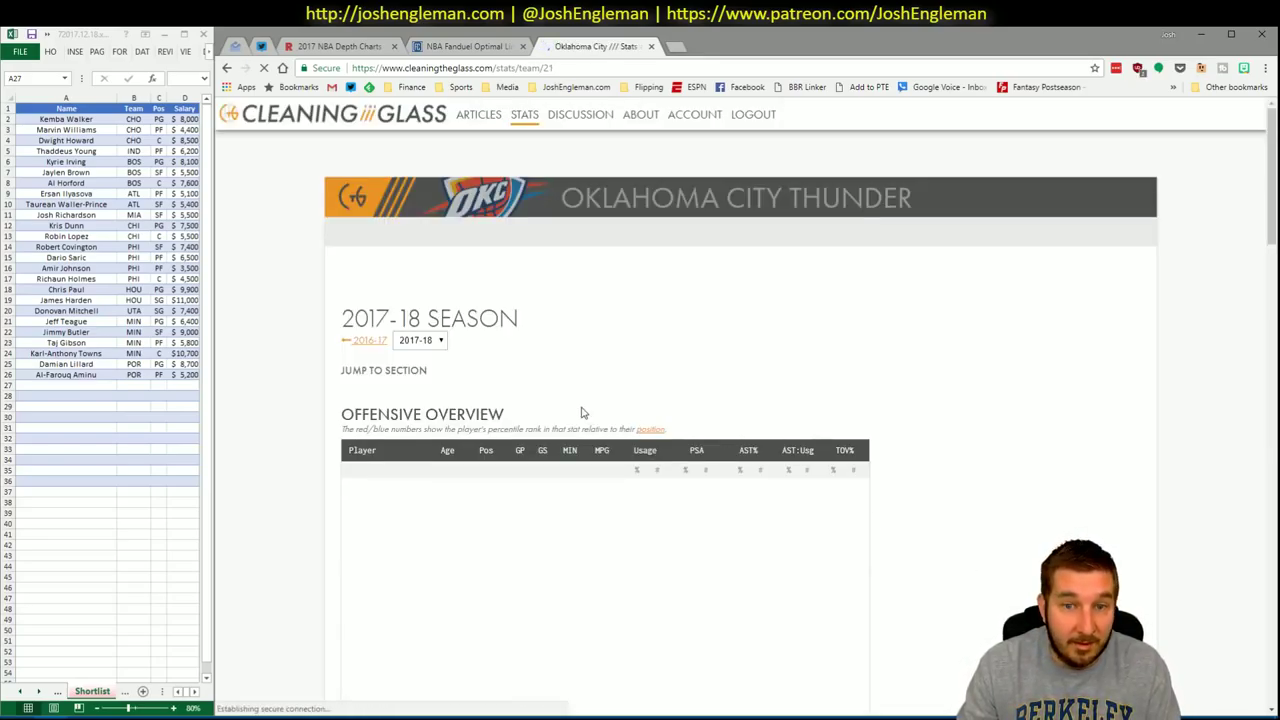
{"action": "scroll", "coordinate": [645, 378], "scroll_direction": "down", "scroll_amount": 7}
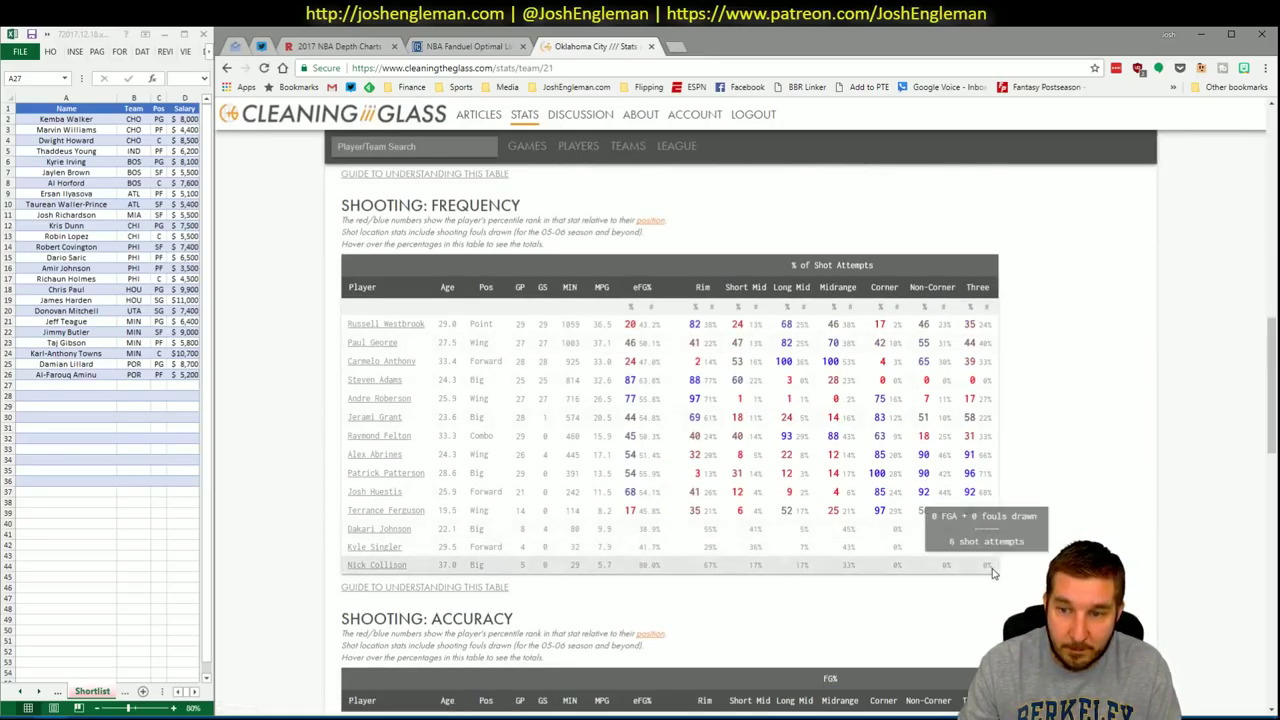
Copy Oklahoma City's Shooting: Frequency player rows into the workbook's CTG sheet and set the opponent to DEN
{"action": "left_click_drag", "start_coordinate": [1000, 572], "coordinate": [347, 334]}
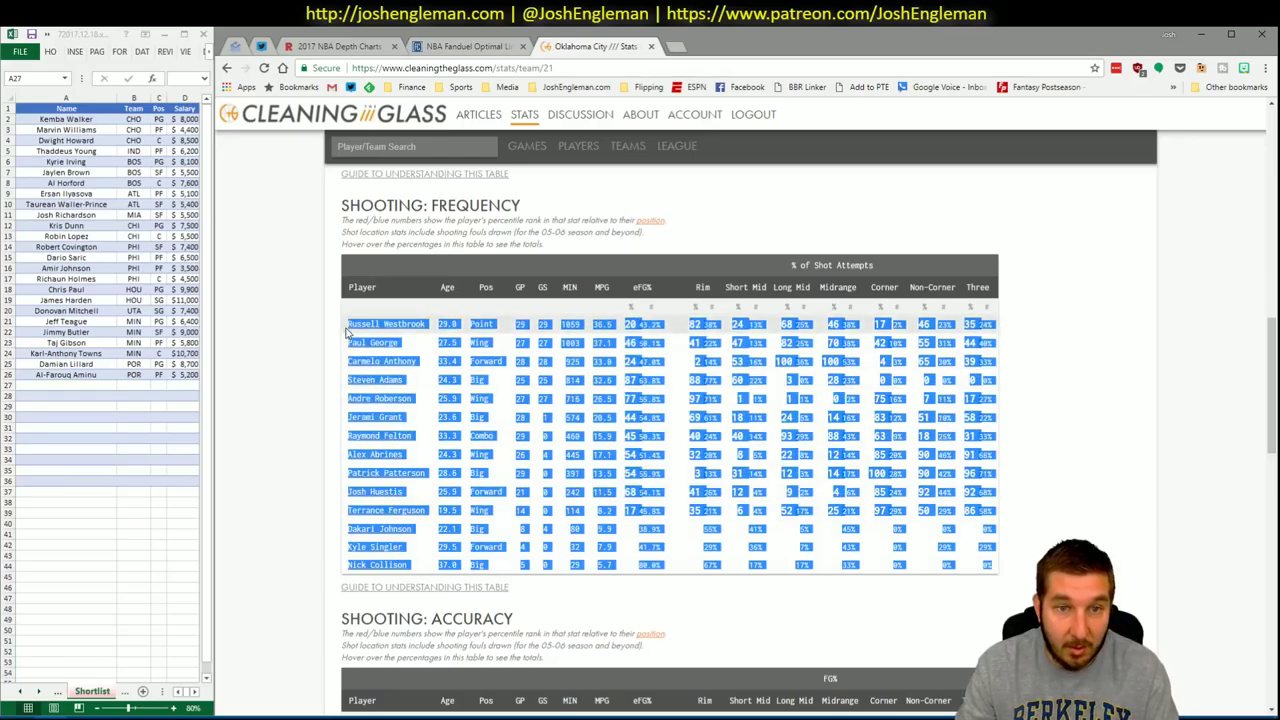
{"action": "key", "text": "alt+Tab"}
{"action": "left_click", "coordinate": [553, 691]}
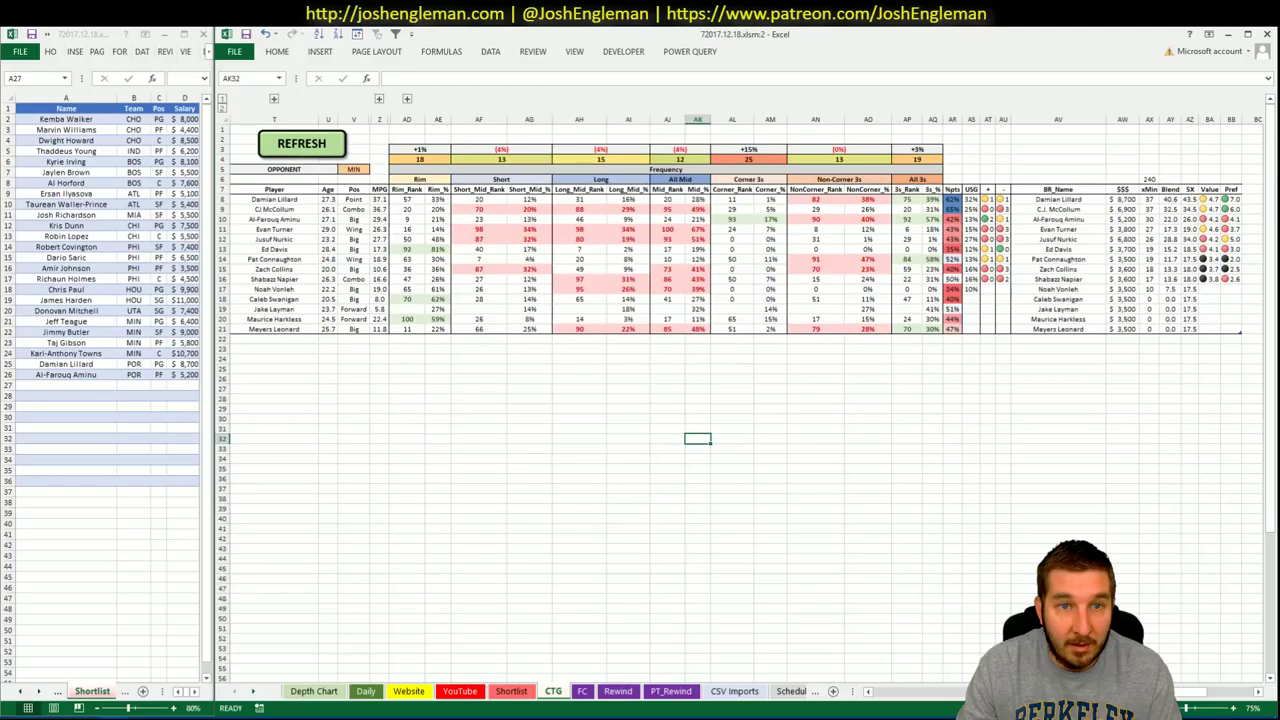
{"action": "left_click", "coordinate": [459, 692]}
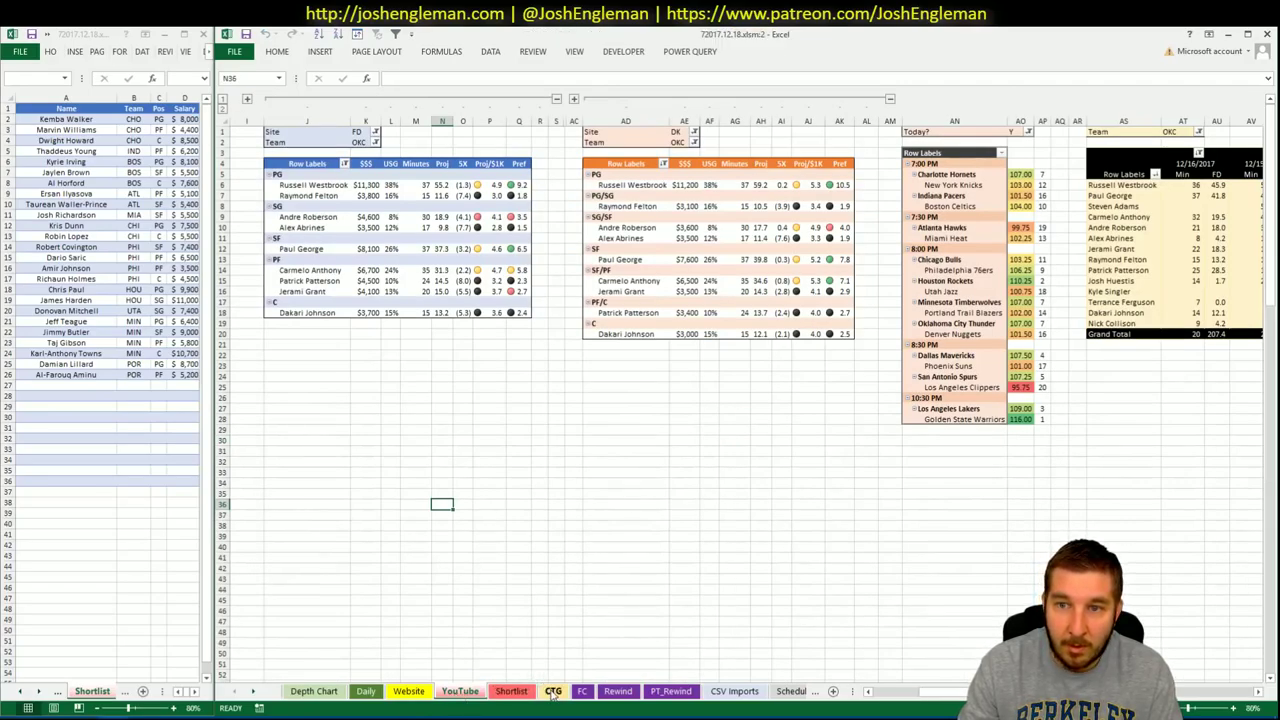
{"action": "left_click", "coordinate": [553, 691]}
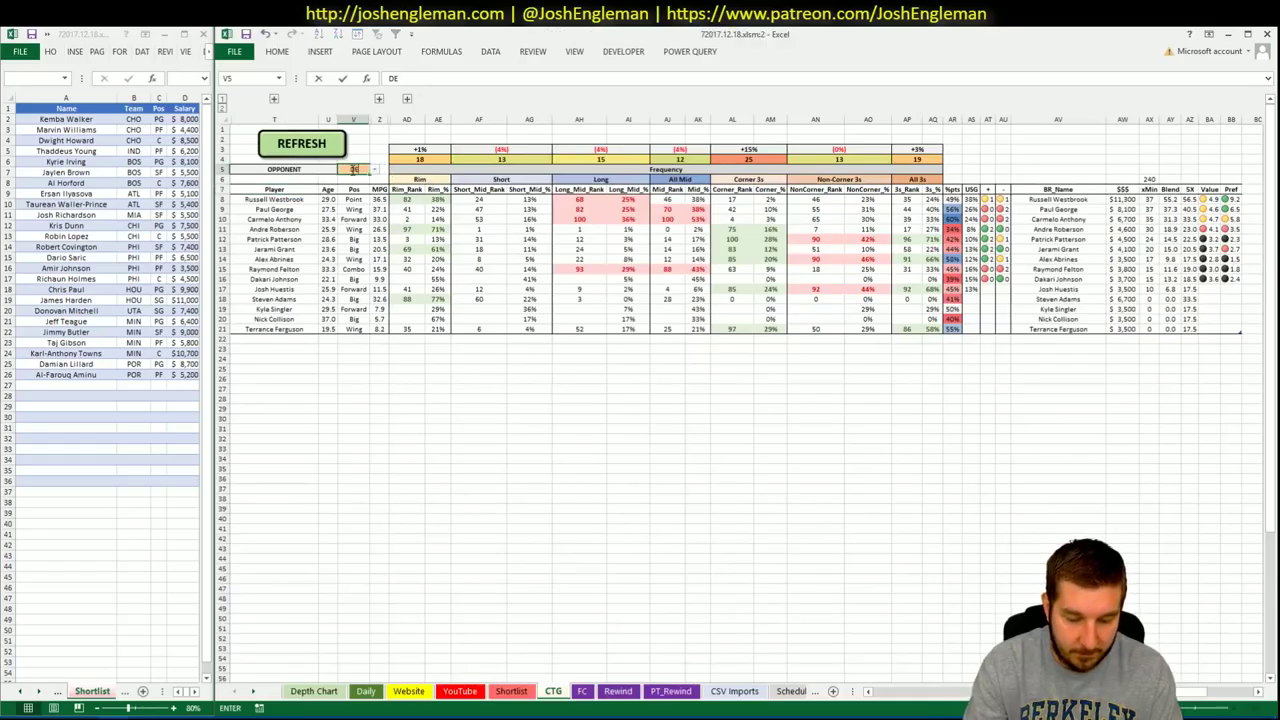
{"action": "key", "text": "Delete"}
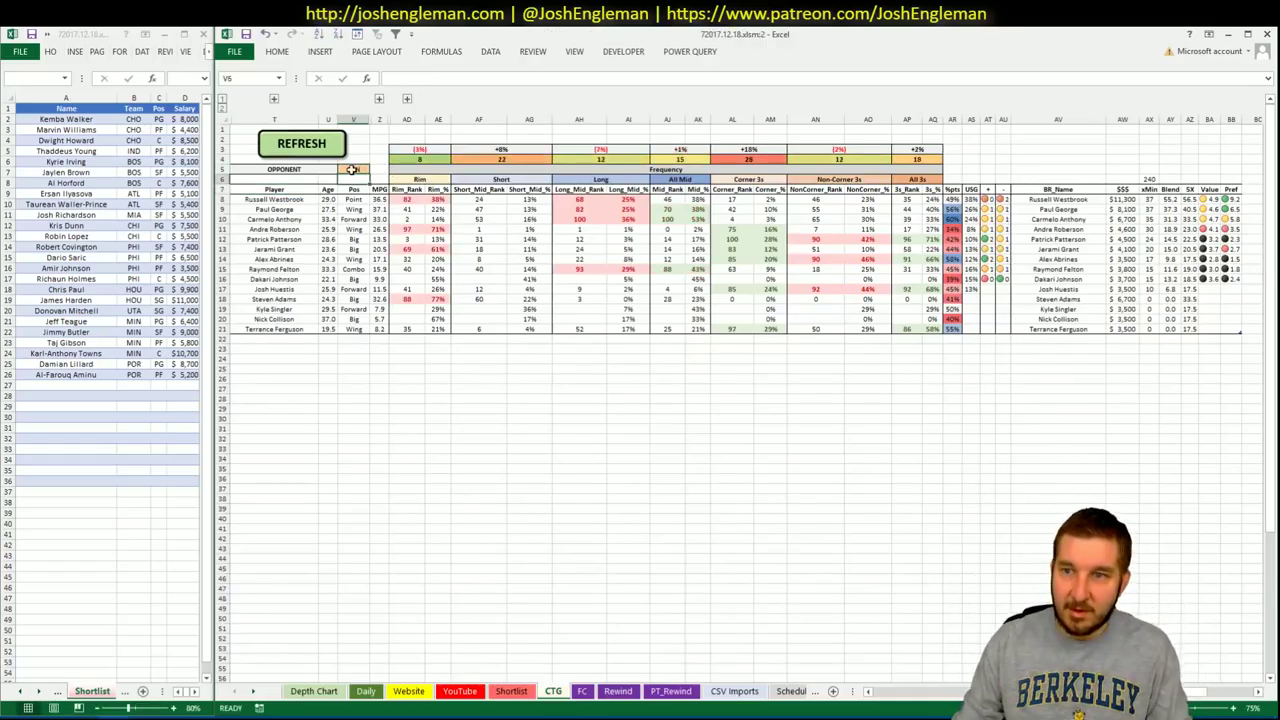
{"action": "key", "text": "ctrl+z"}
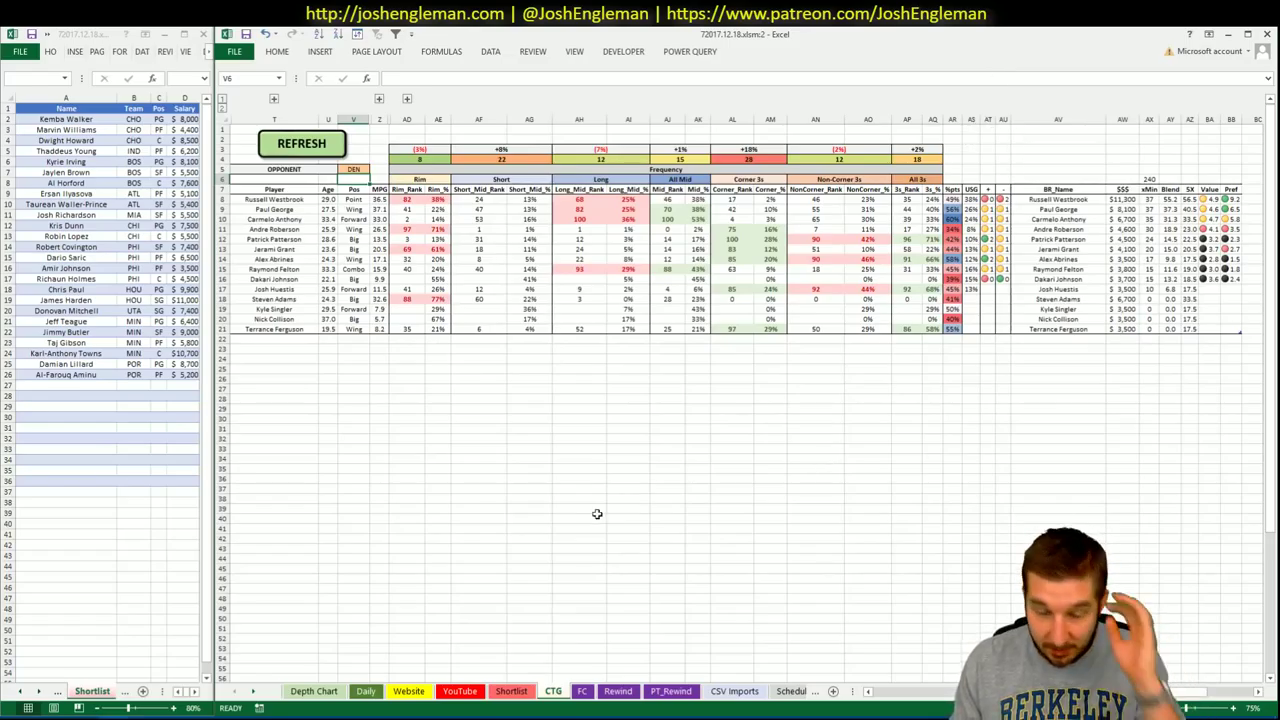
Review Oklahoma City's projections and recent game minutes and scores, and add Russell Westbrook to the shortlist
{"action": "left_click", "coordinate": [460, 691]}
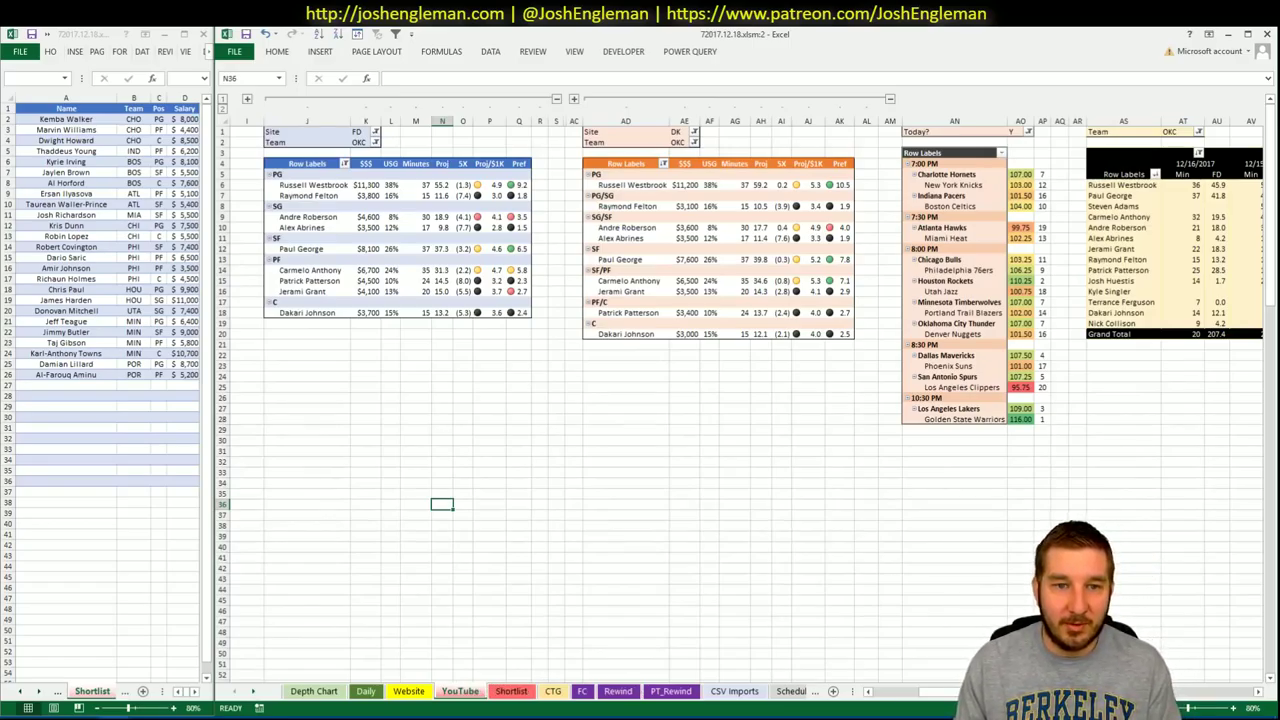
{"action": "left_click", "coordinate": [816, 430]}
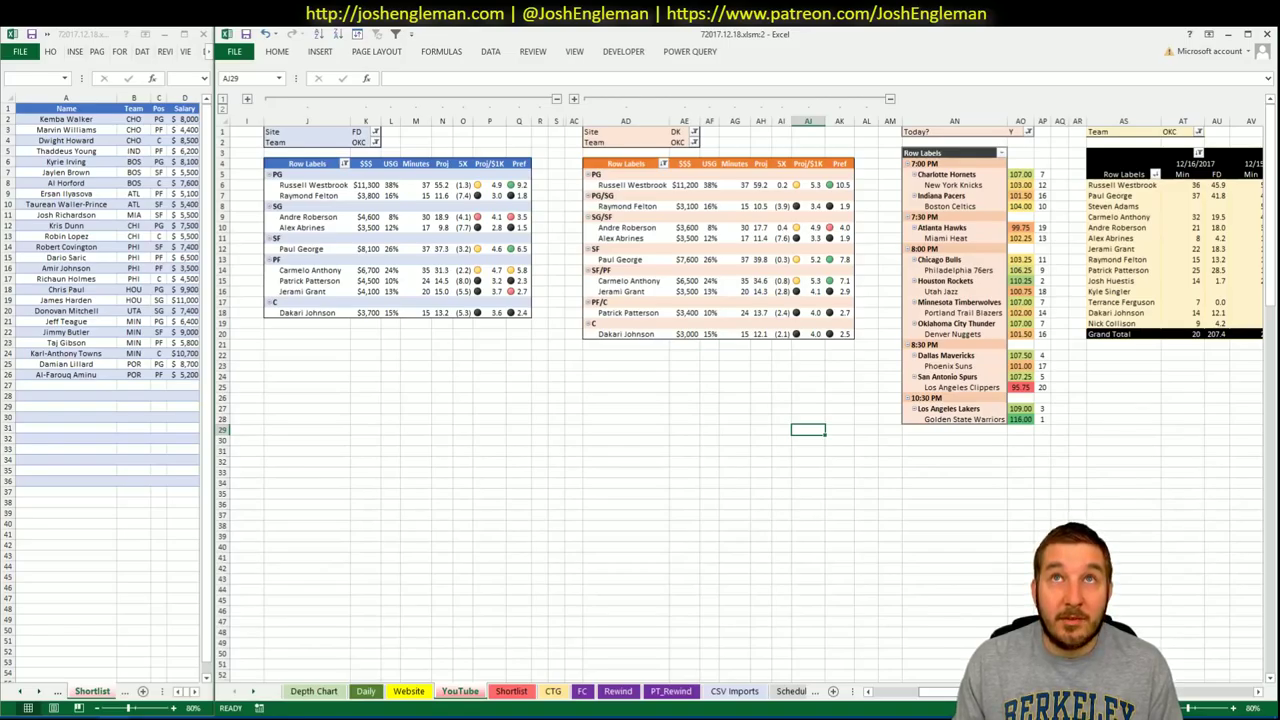
{"action": "left_click_drag", "start_coordinate": [924, 692], "coordinate": [1240, 688]}
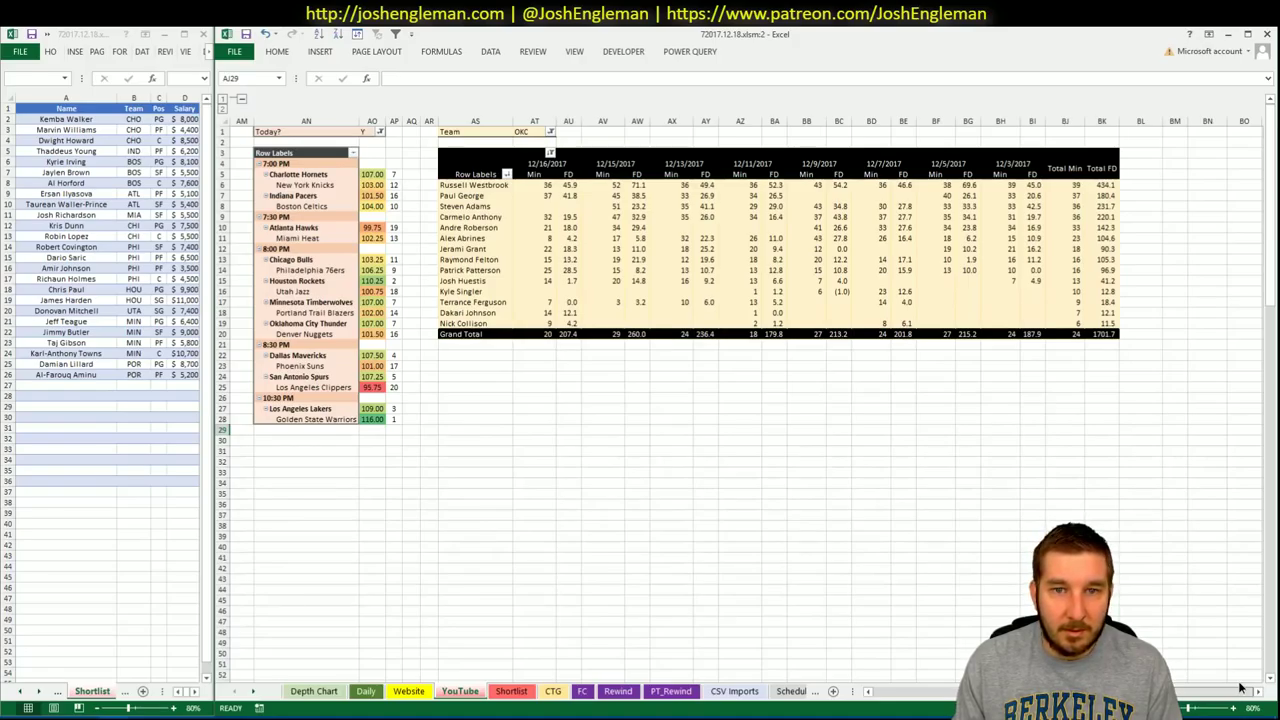
{"action": "left_click_drag", "start_coordinate": [1222, 685], "coordinate": [930, 690]}
{"action": "left_click", "coordinate": [83, 385]}
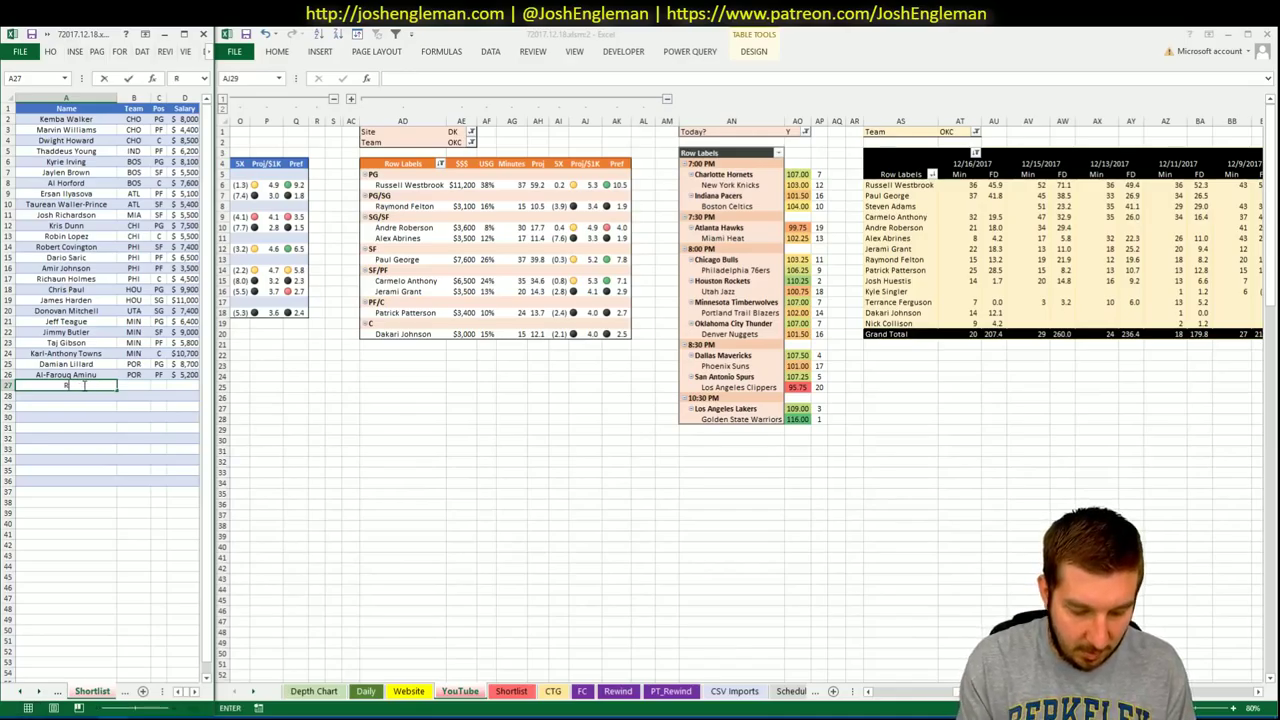
{"action": "type", "text": "Russell Westbrook"}
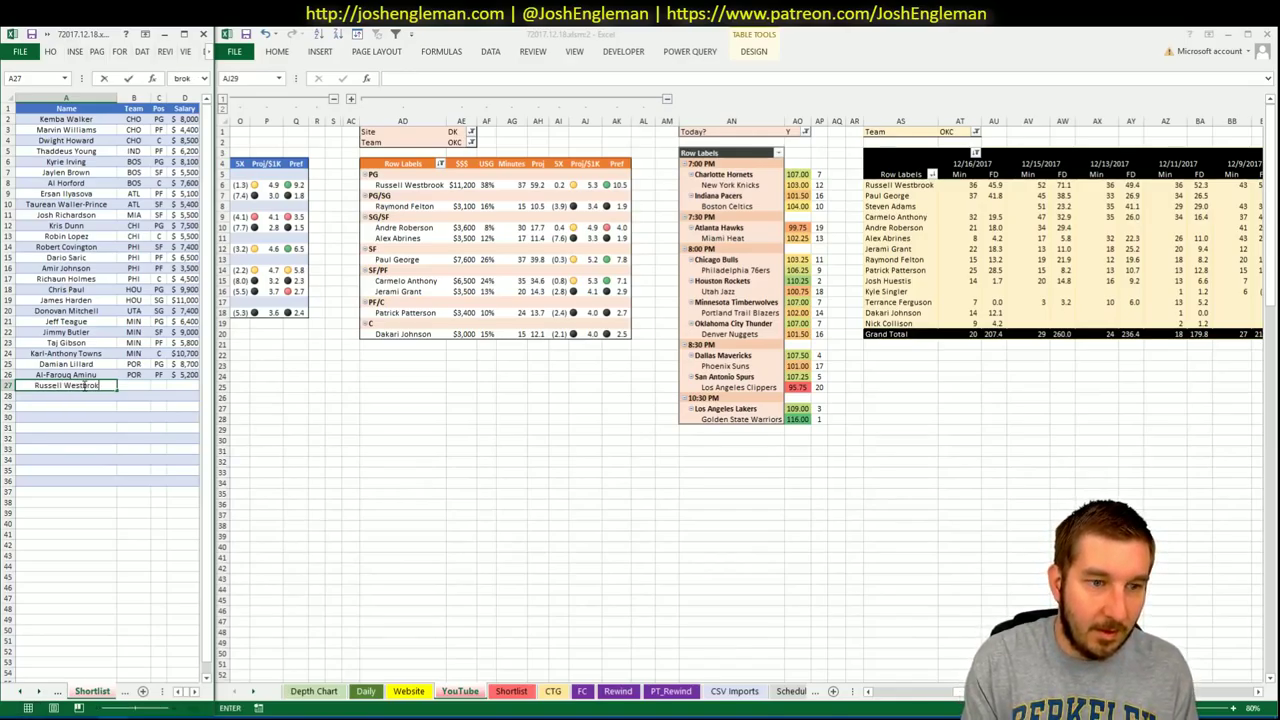
{"action": "key", "text": "Return"}
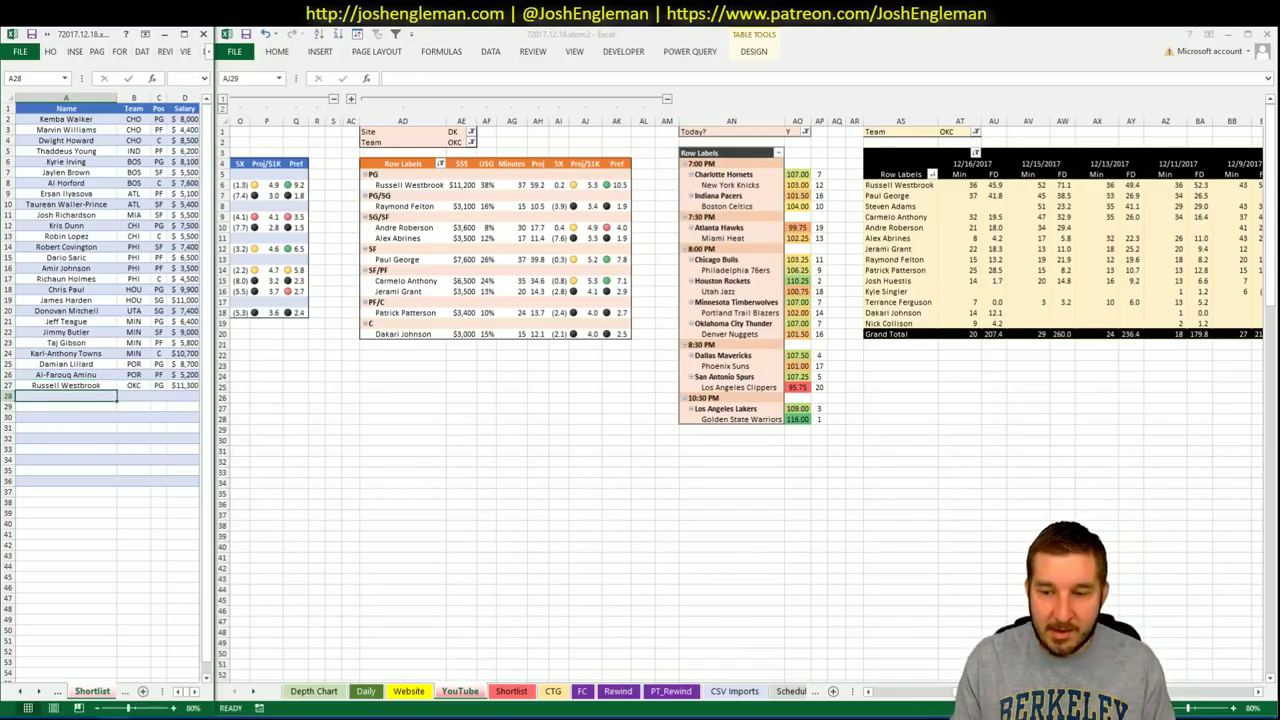
Recheck Oklahoma City's projections against its recent games, and add Paul George to the shortlist
{"action": "left_click", "coordinate": [900, 525]}
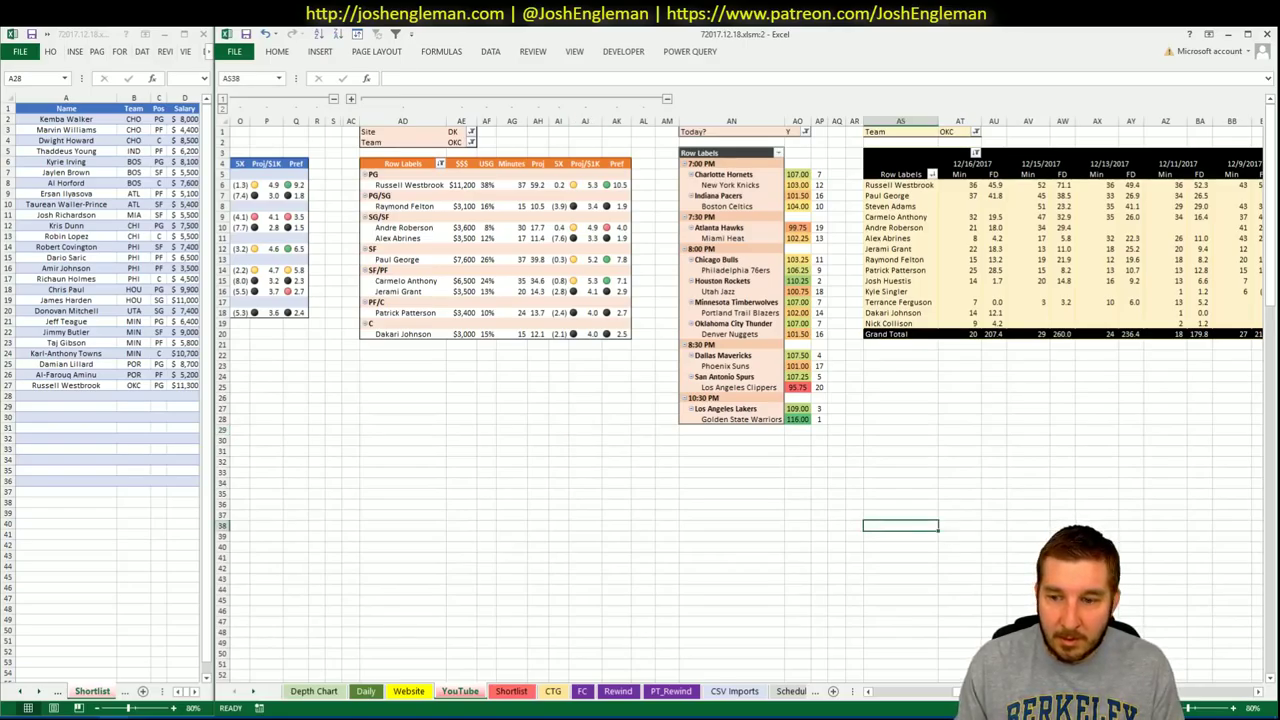
{"action": "left_click_drag", "start_coordinate": [956, 692], "coordinate": [948, 693]}
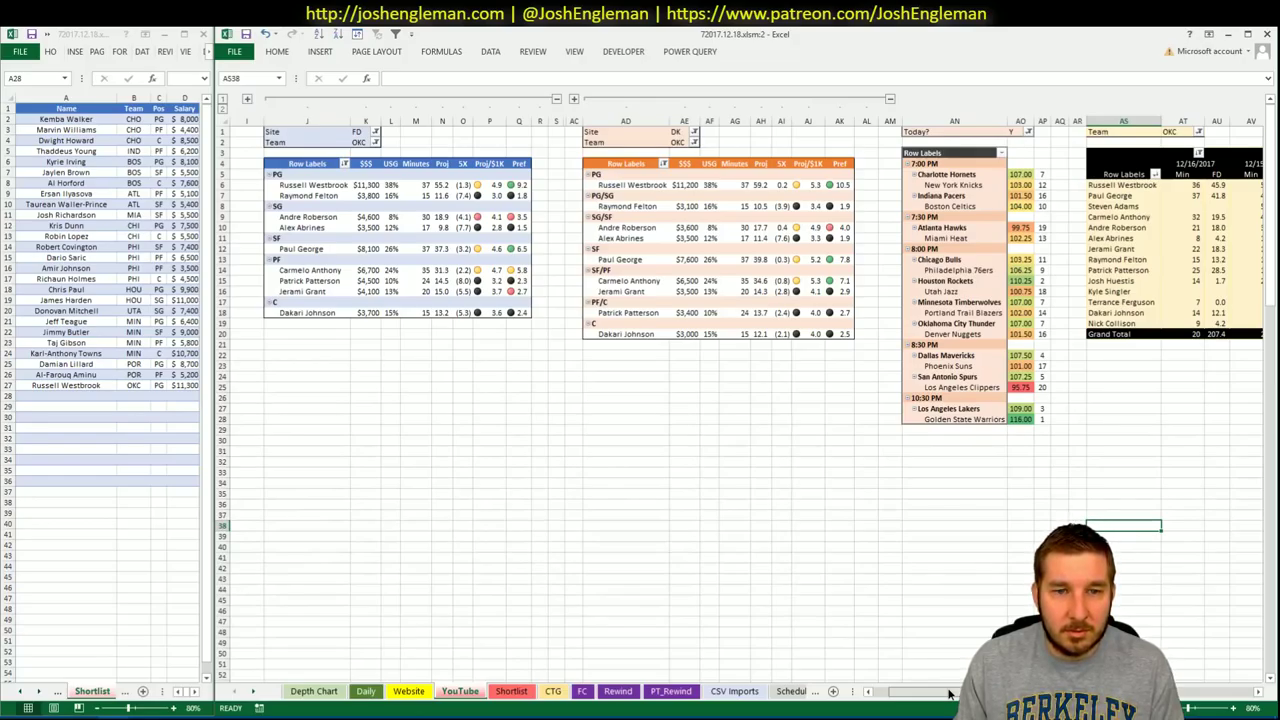
{"action": "left_click_drag", "start_coordinate": [950, 693], "coordinate": [975, 693]}
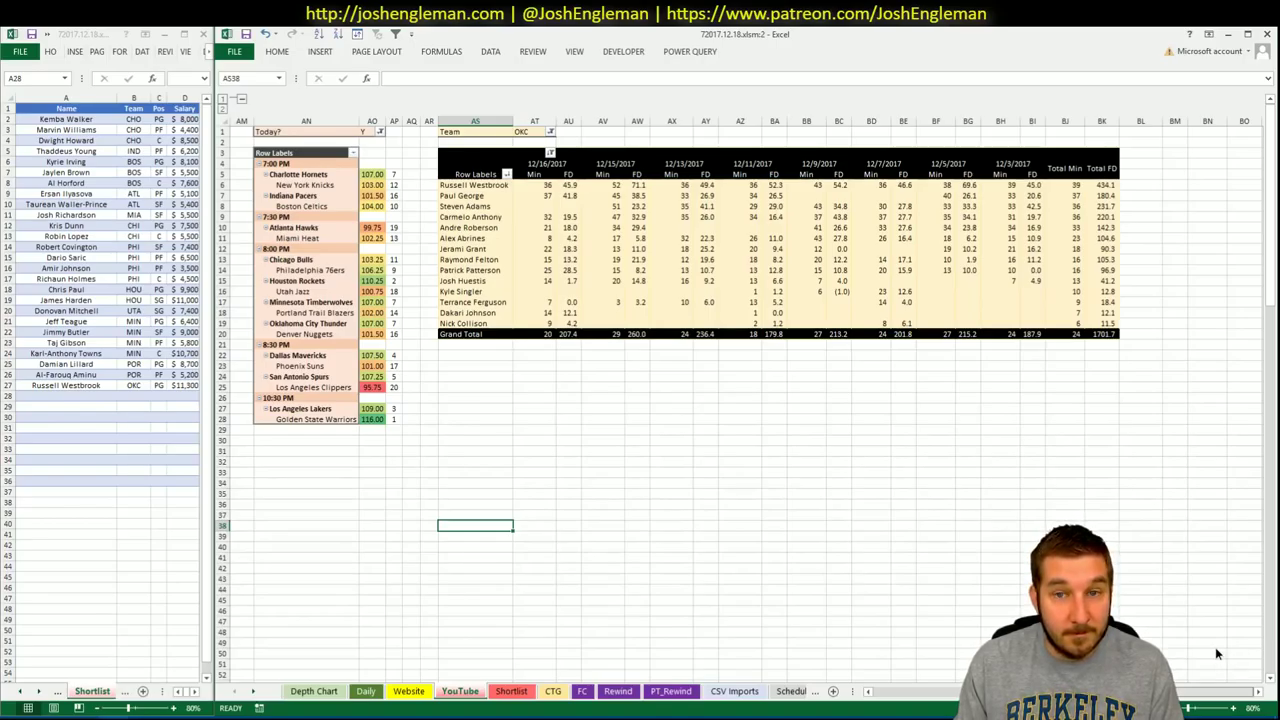
{"action": "scroll", "coordinate": [1215, 647], "scroll_direction": "left", "scroll_amount": 3}
{"action": "scroll", "coordinate": [980, 611], "scroll_direction": "left", "scroll_amount": 5}
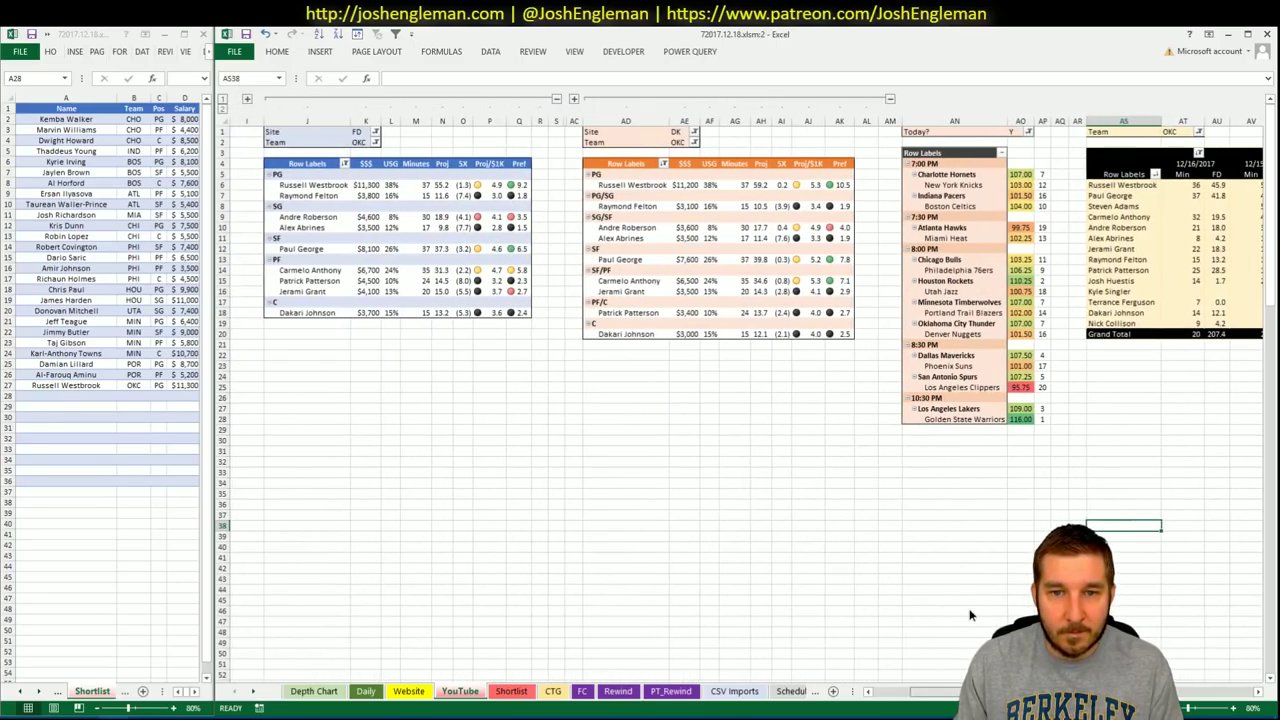
{"action": "left_click", "coordinate": [501, 374]}
{"action": "left_click", "coordinate": [80, 398]}
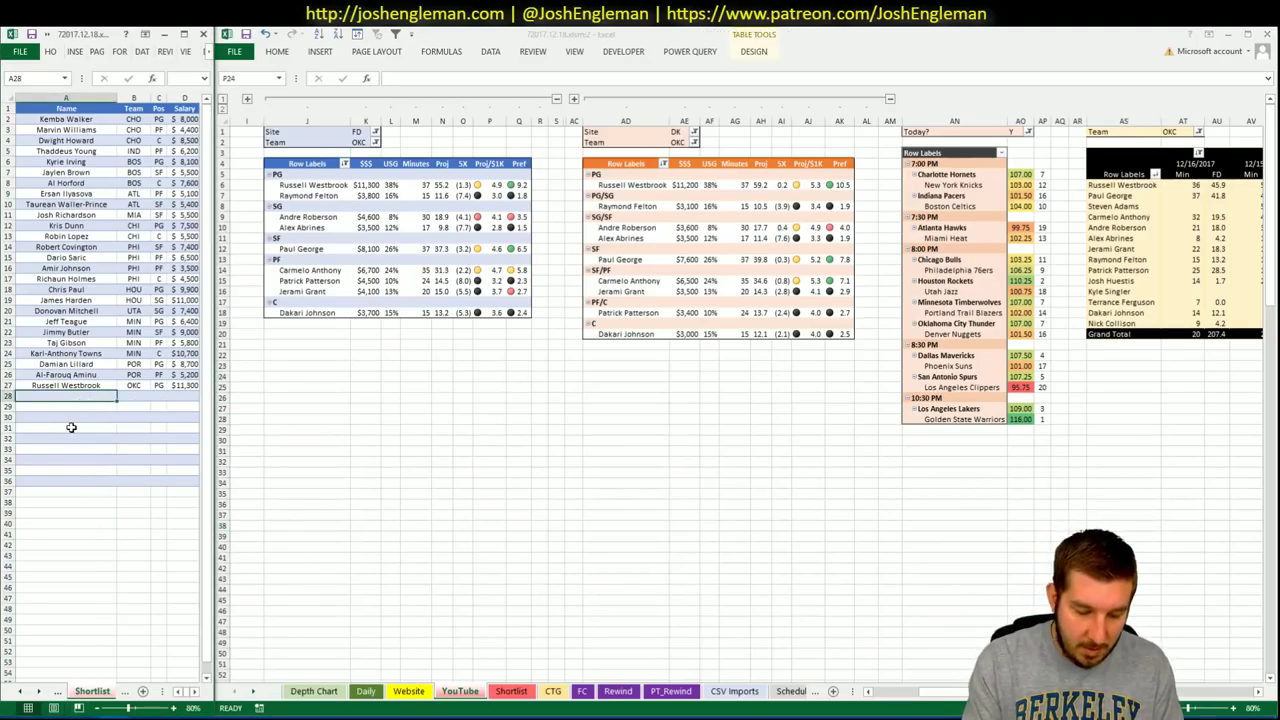
{"action": "type", "text": "Paul George"}
{"action": "key", "text": "Return"}
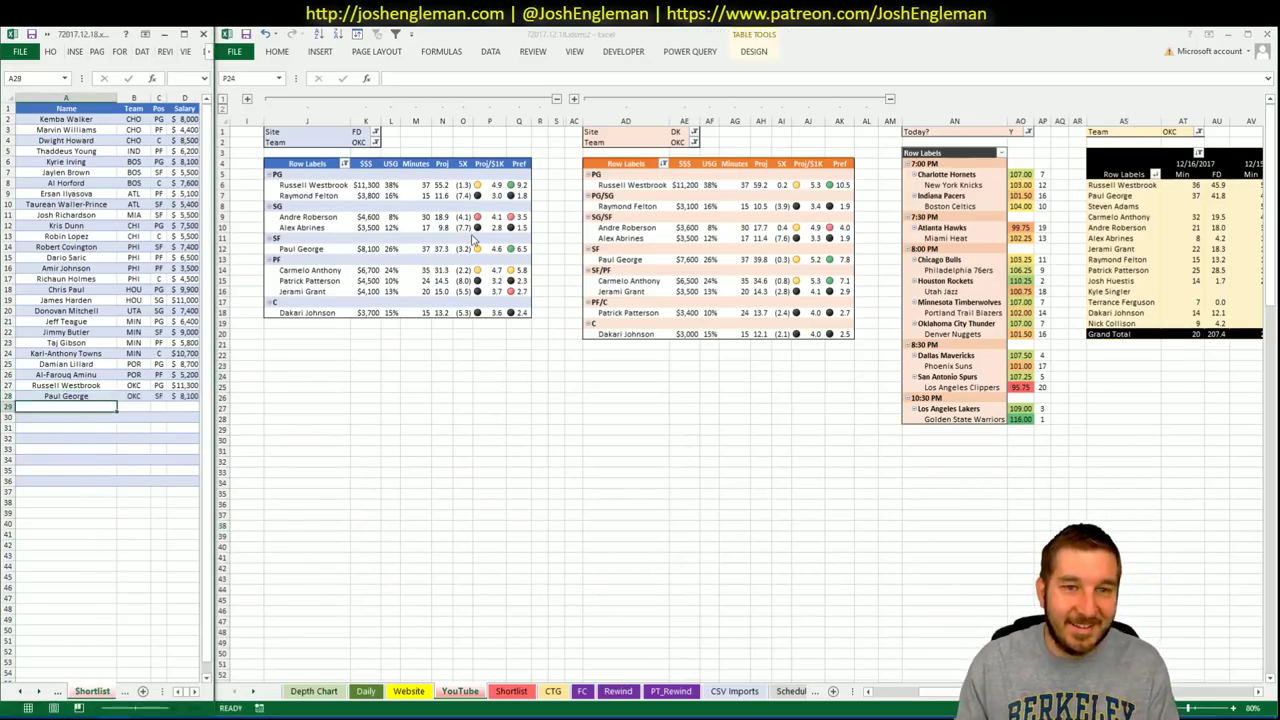
Examine Oklahoma City's recent games, its shooting matchup against Denver and its projections for further shortlist candidates
{"action": "left_click", "coordinate": [486, 549]}
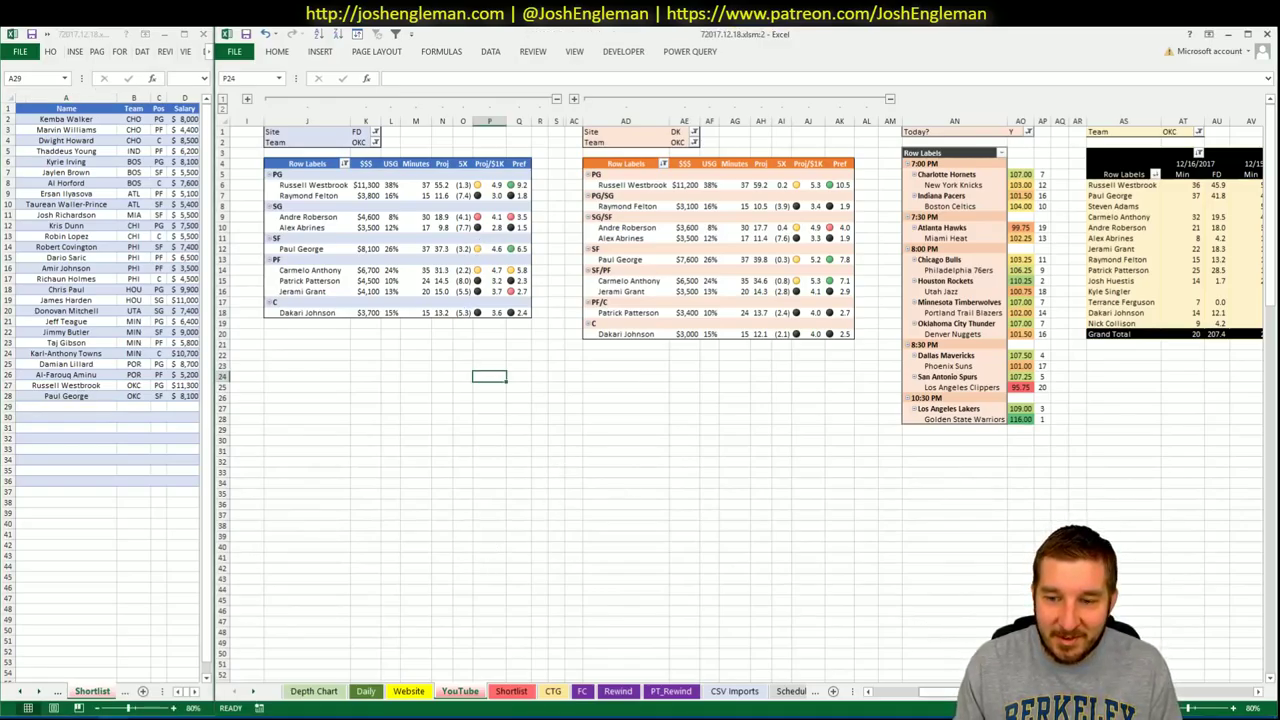
{"action": "scroll", "coordinate": [740, 400], "scroll_direction": "right", "scroll_amount": 10}
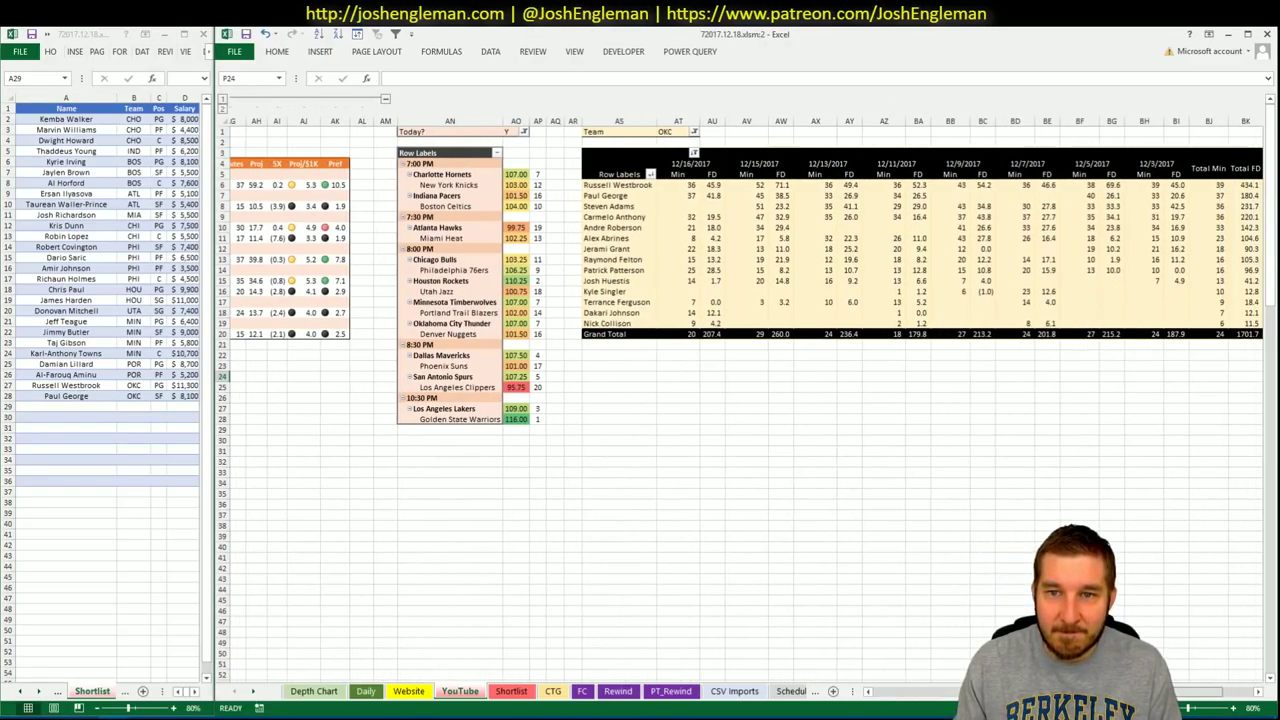
{"action": "scroll", "coordinate": [740, 400], "scroll_direction": "right", "scroll_amount": 2}
{"action": "scroll", "coordinate": [740, 400], "scroll_direction": "left", "scroll_amount": 12}
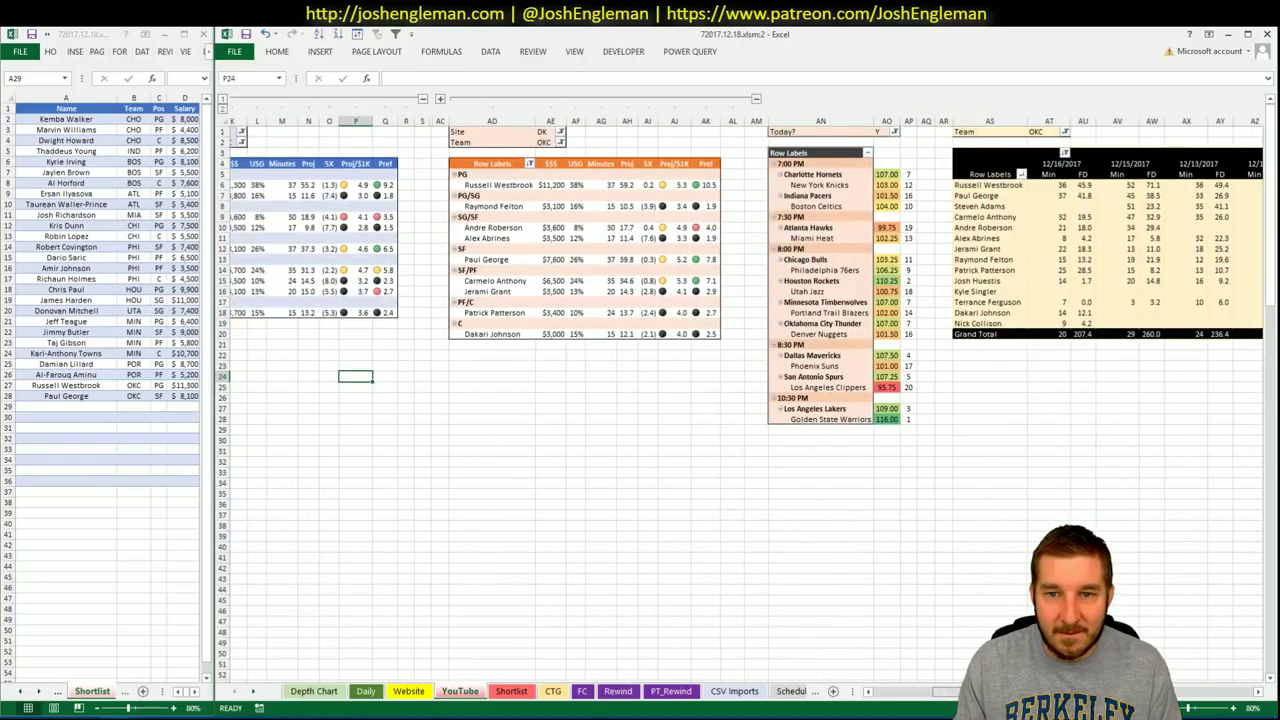
{"action": "left_click", "coordinate": [552, 691]}
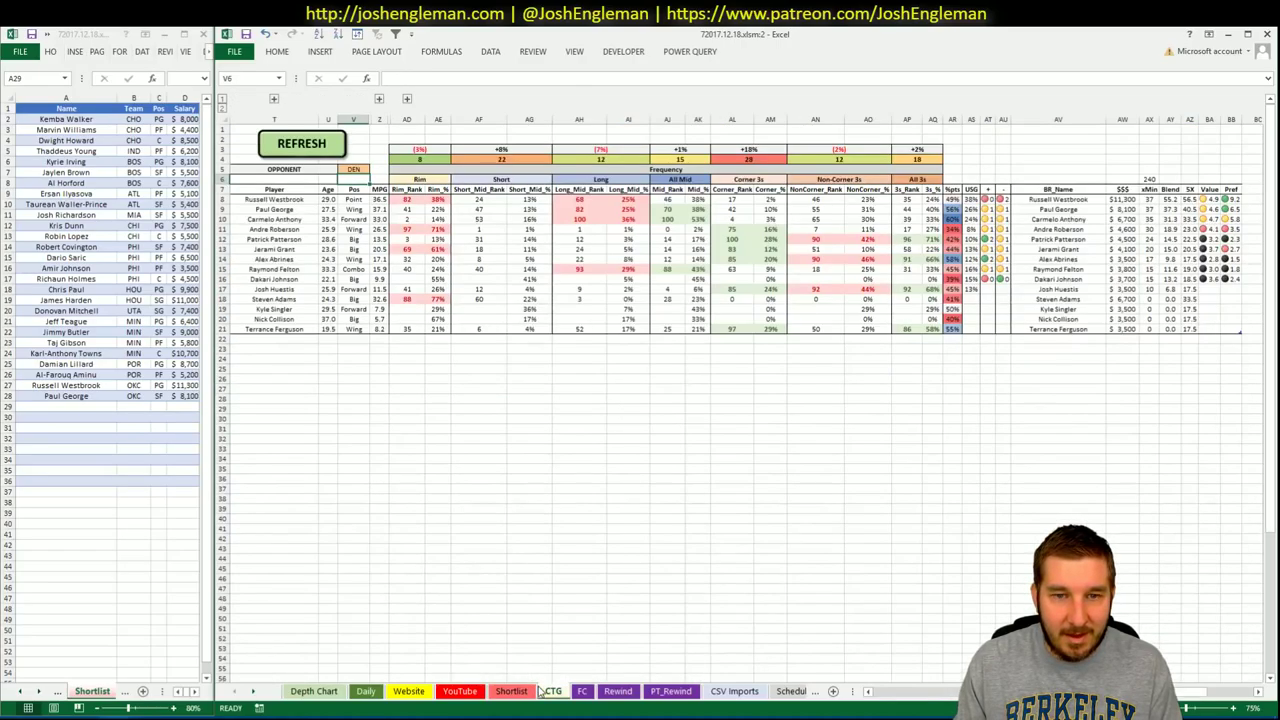
{"action": "left_click", "coordinate": [460, 691]}
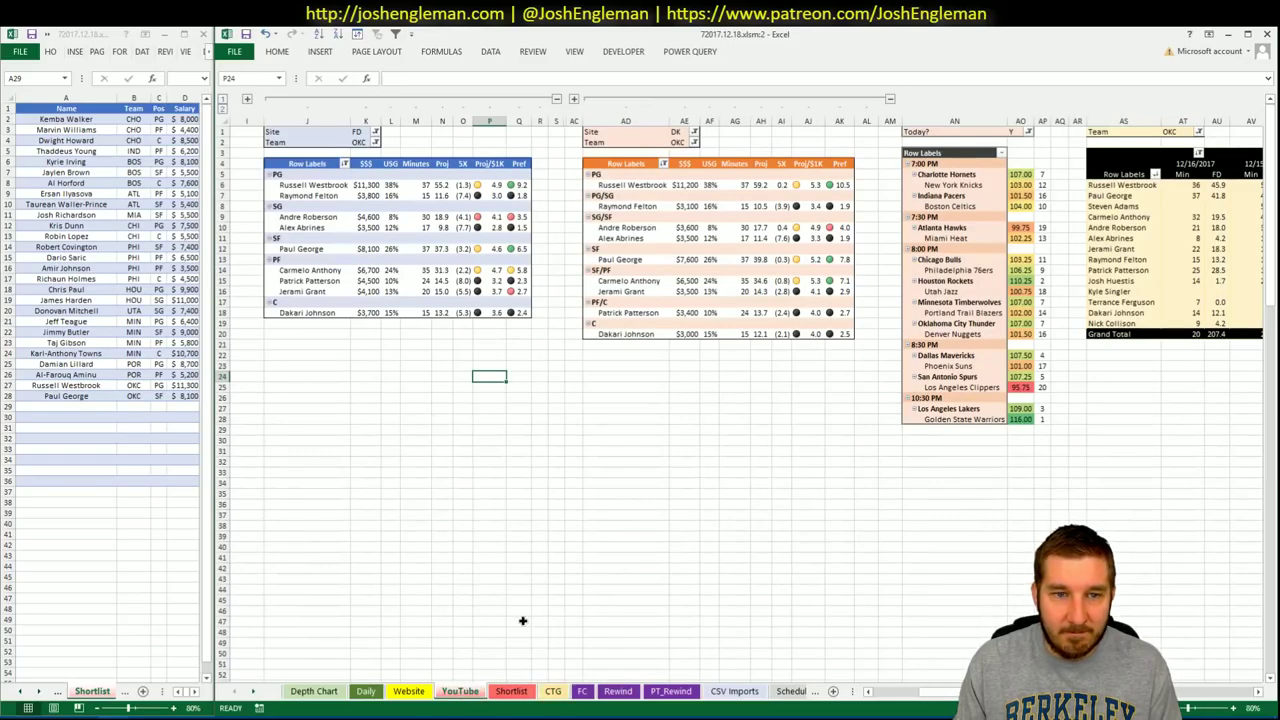
{"action": "left_click", "coordinate": [520, 621]}
{"action": "scroll", "coordinate": [477, 140], "scroll_direction": "right", "scroll_amount": 1}
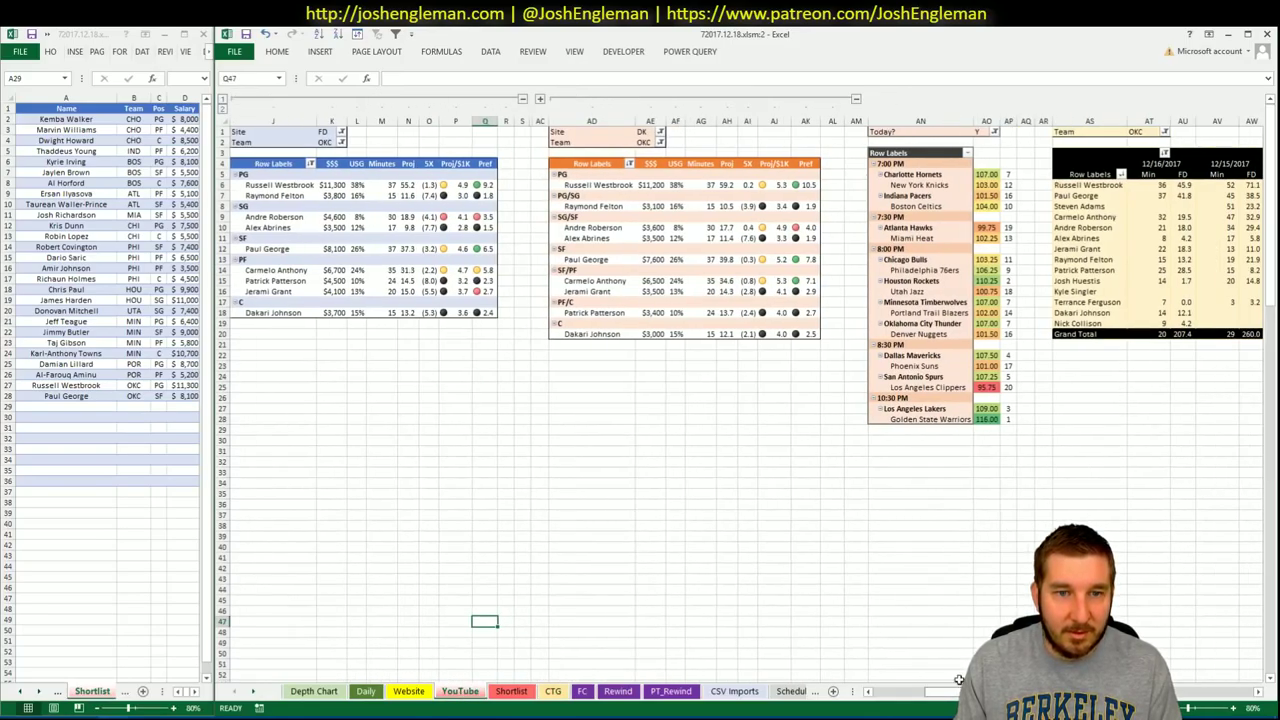
Set the Team filters of the FD projections, DK projections and recent-games tables to DEN
{"action": "left_click", "coordinate": [328, 143]}
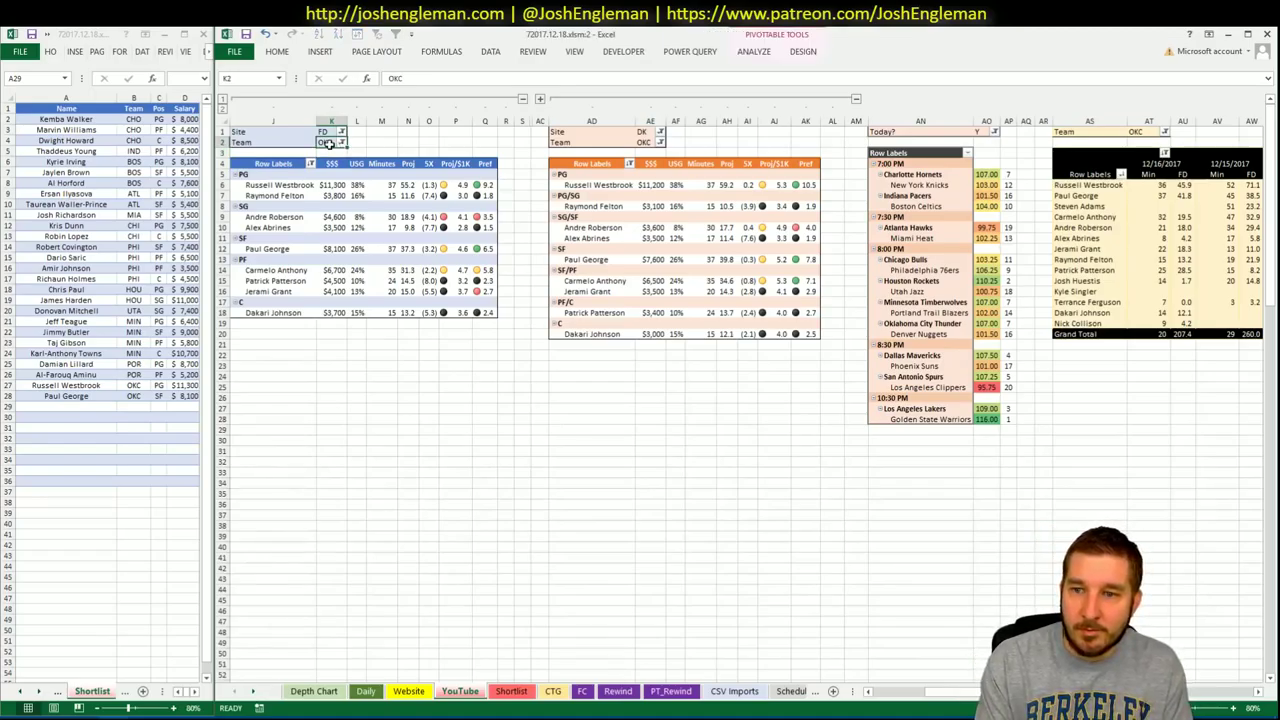
{"action": "type", "text": "DEN"}
{"action": "key", "text": "Return"}
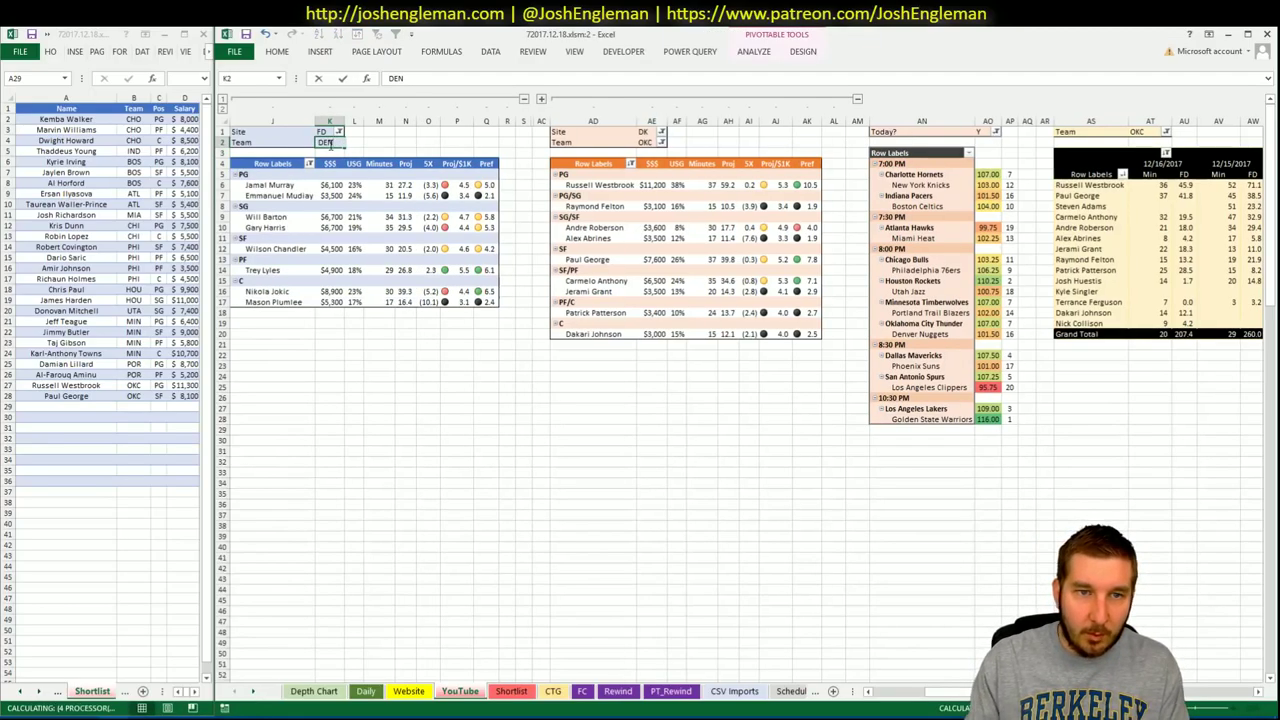
{"action": "left_click", "coordinate": [645, 136]}
{"action": "type", "text": "DEN"}
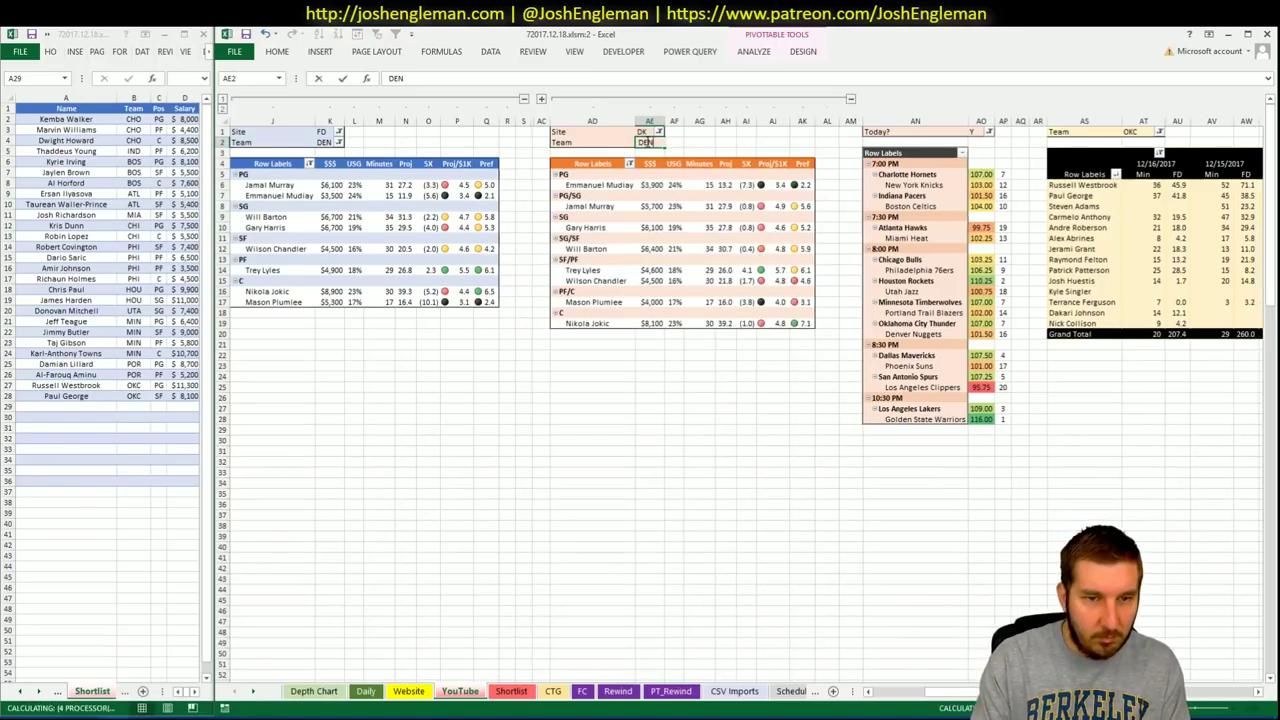
{"action": "key", "text": "Return"}
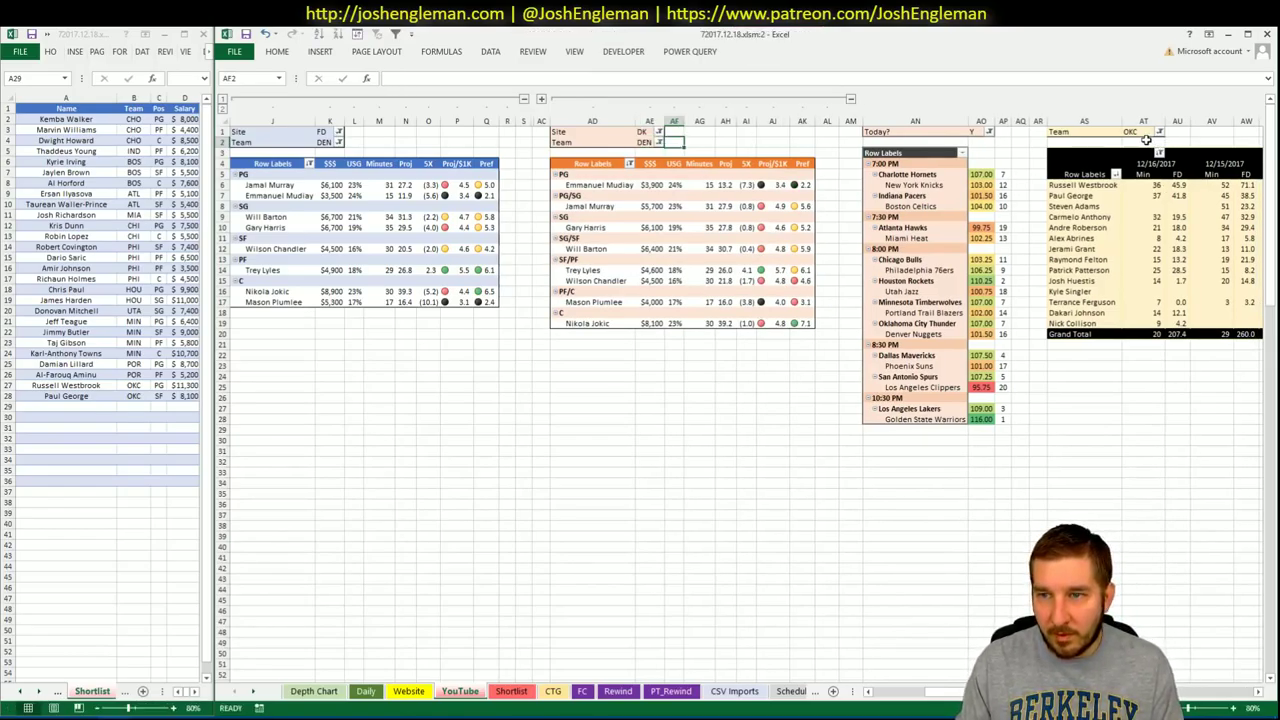
{"action": "left_click", "coordinate": [1140, 132]}
{"action": "type", "text": "DEN"}
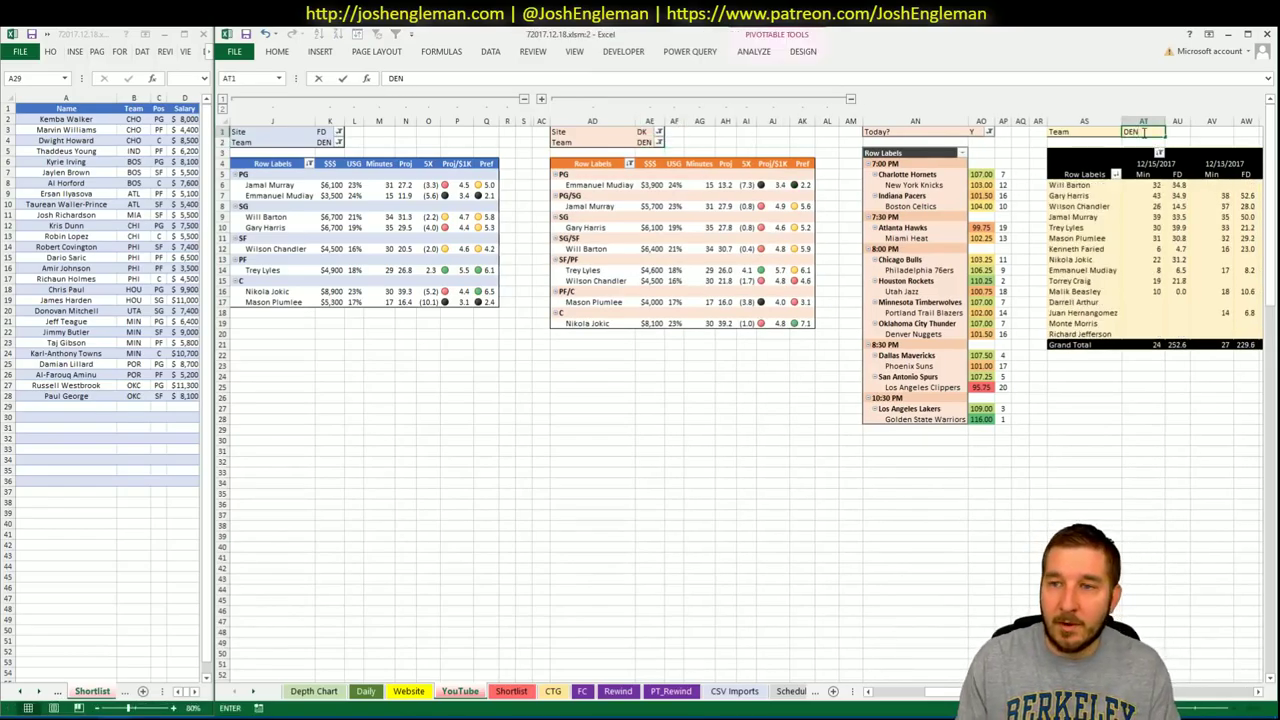
{"action": "key", "text": "Return"}
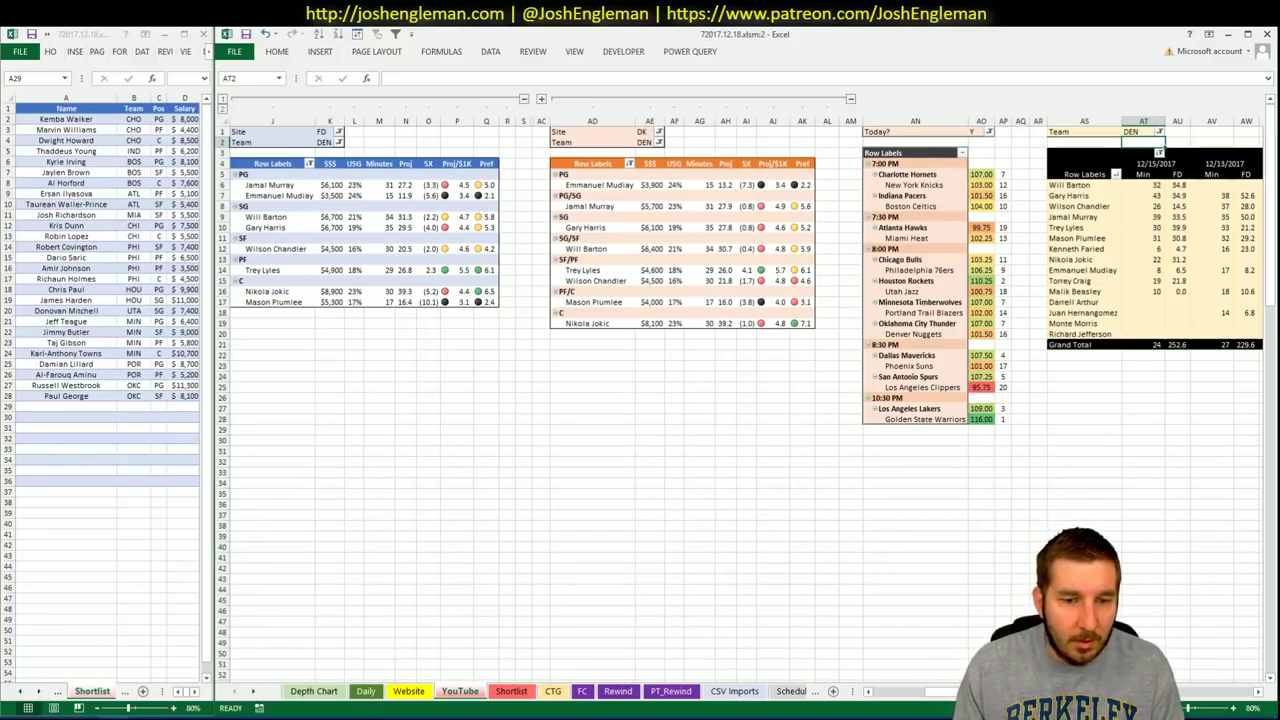
{"action": "key", "text": "alt+Tab"}
{"action": "left_click", "coordinate": [427, 146]}
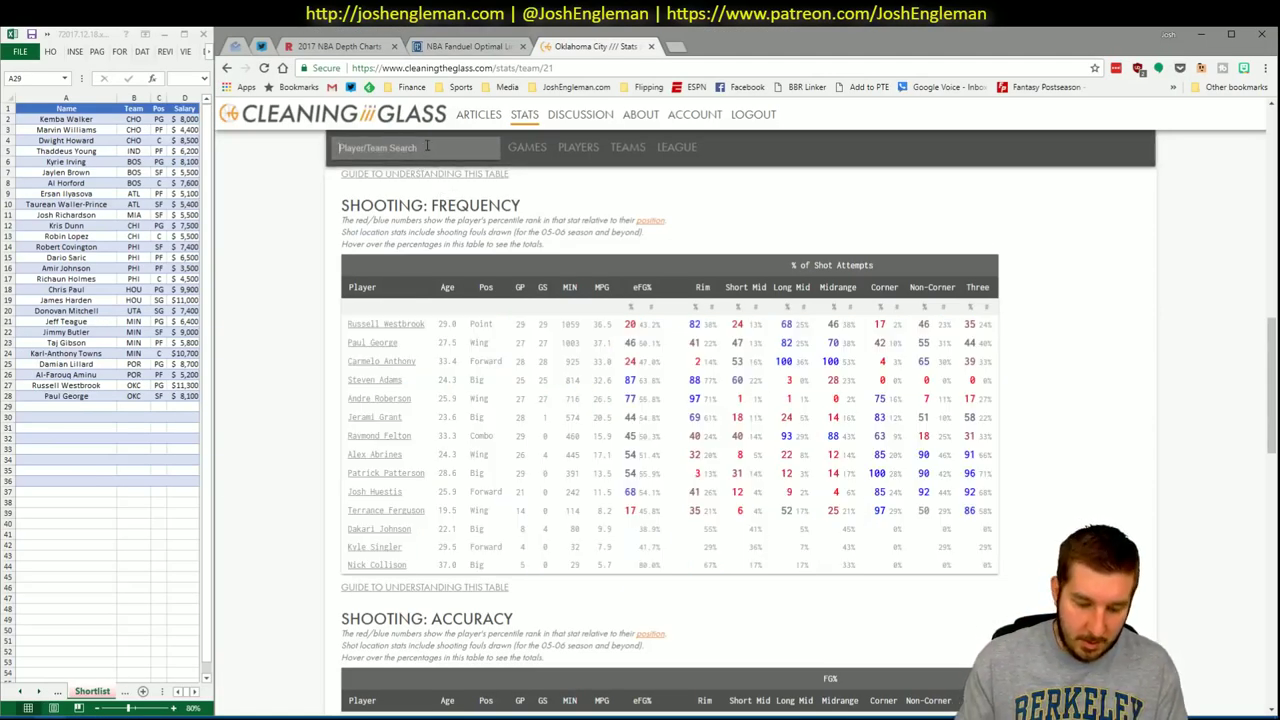
{"action": "key", "text": "alt+Tab"}
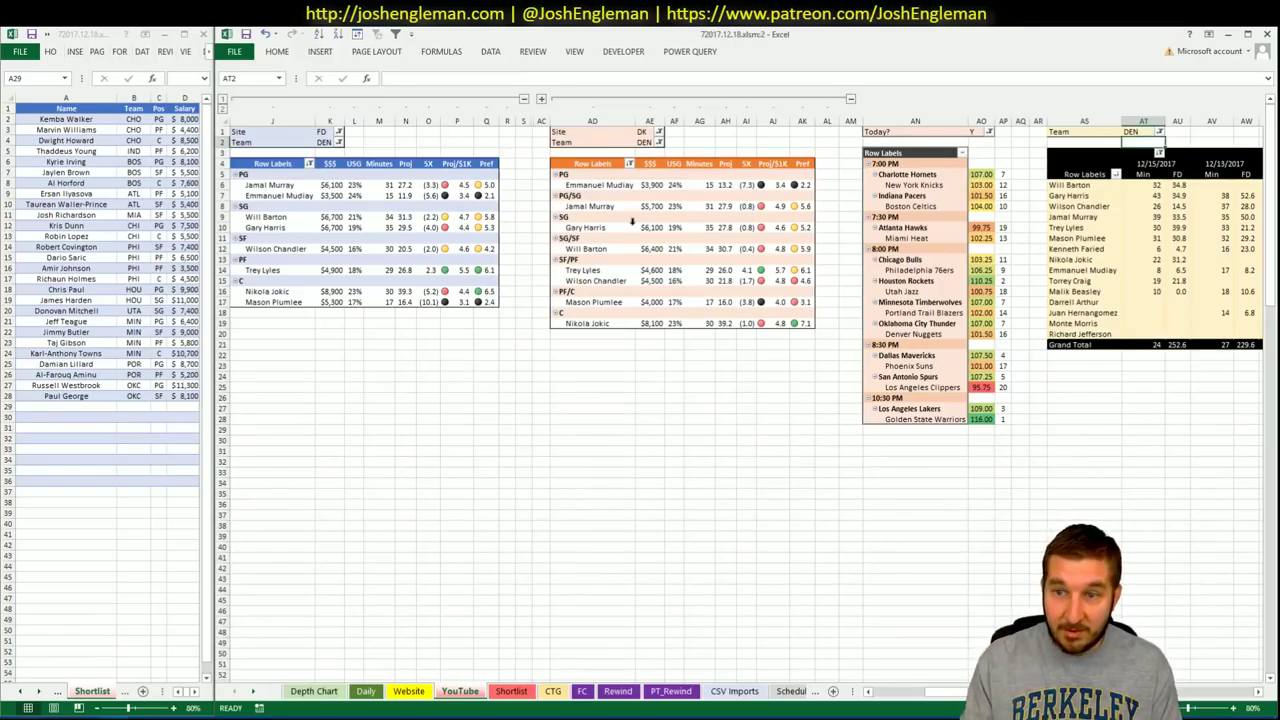
{"action": "key", "text": "alt+Tab"}
{"action": "left_click", "coordinate": [537, 383]}
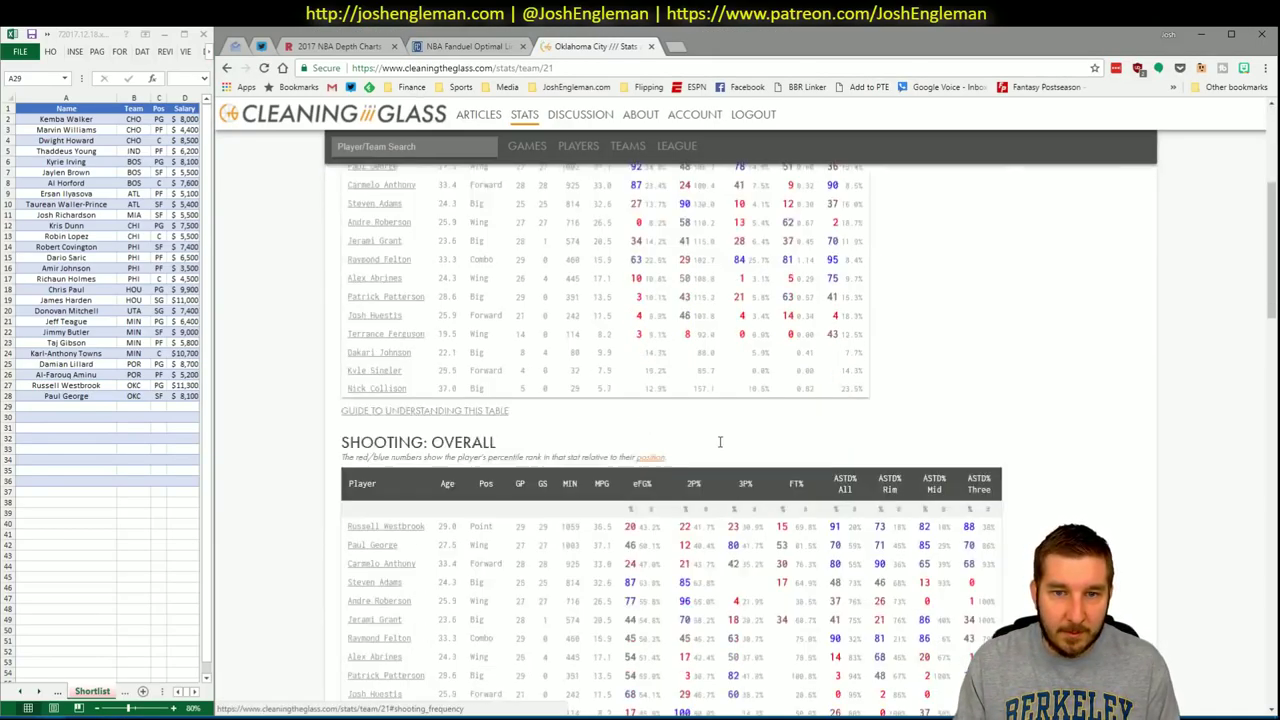
{"action": "scroll", "coordinate": [770, 465], "scroll_direction": "down", "scroll_amount": 4}
{"action": "left_click_drag", "start_coordinate": [995, 568], "coordinate": [347, 325]}
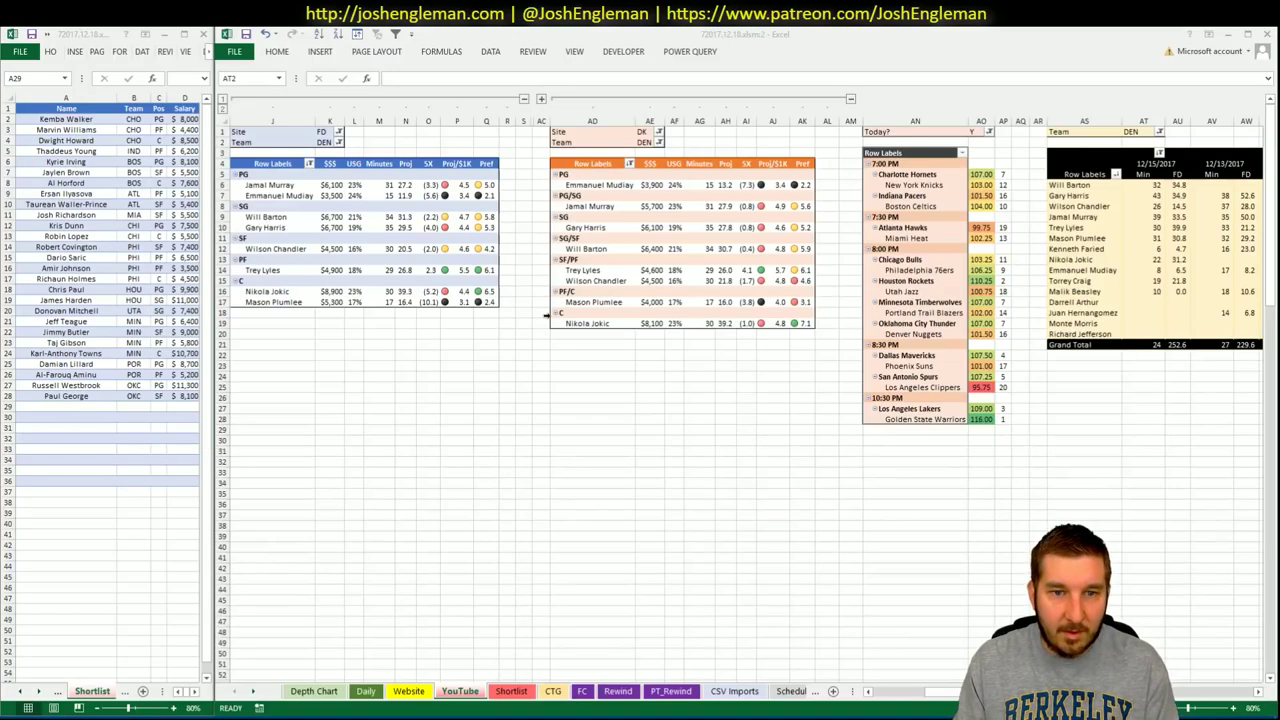
{"action": "key", "text": "alt+Tab"}
Switch to Cleaning the Glass and open the Denver Nuggets' team stats page
{"action": "key", "text": "alt+Tab"}
{"action": "left_click", "coordinate": [410, 133]}
{"action": "left_click", "coordinate": [409, 148]}
{"action": "type", "text": "nug"}
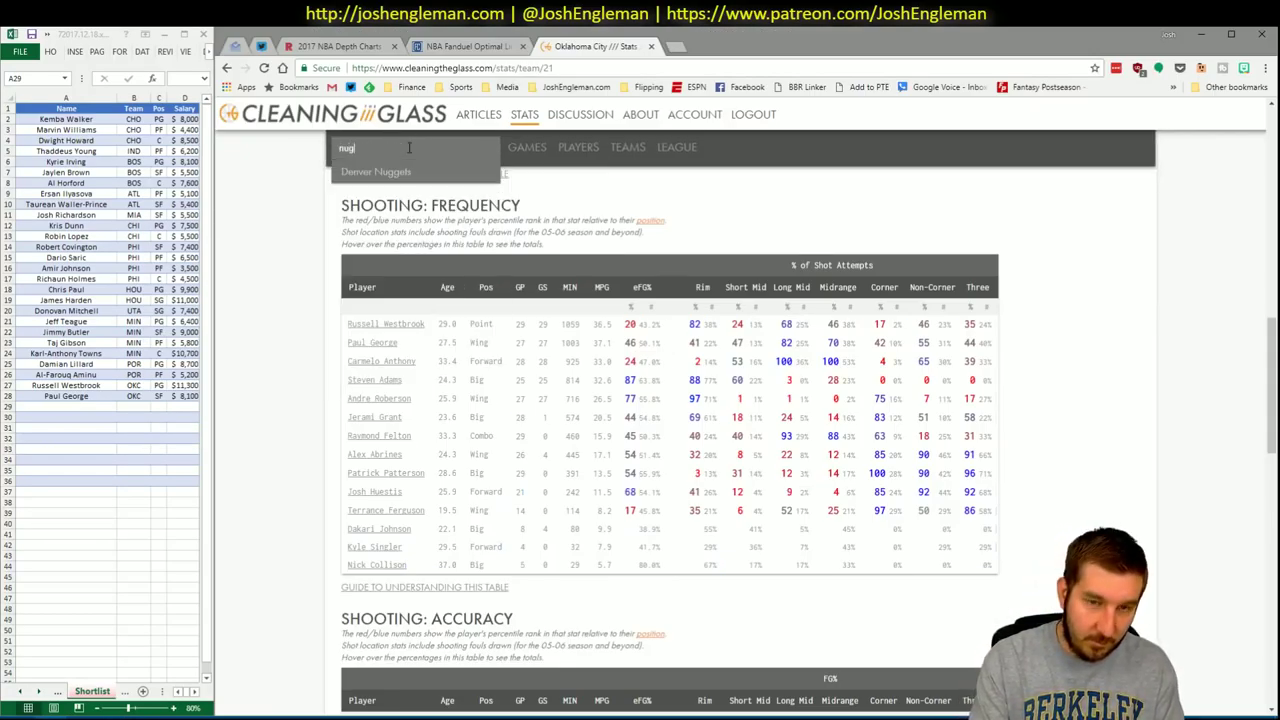
{"action": "key", "text": "Down"}
{"action": "key", "text": "Return"}
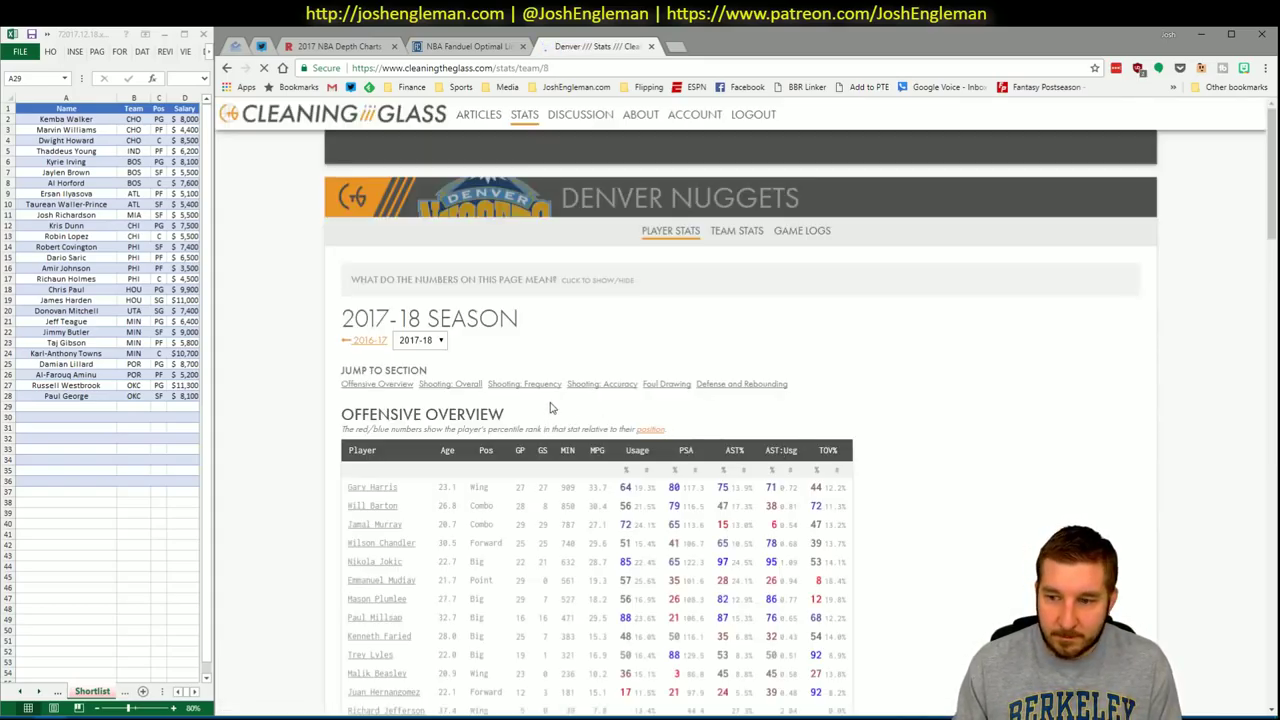
Copy all player rows of Denver's Shooting: Frequency table and refresh the workbook's CTG sheet with them
{"action": "left_click", "coordinate": [549, 386]}
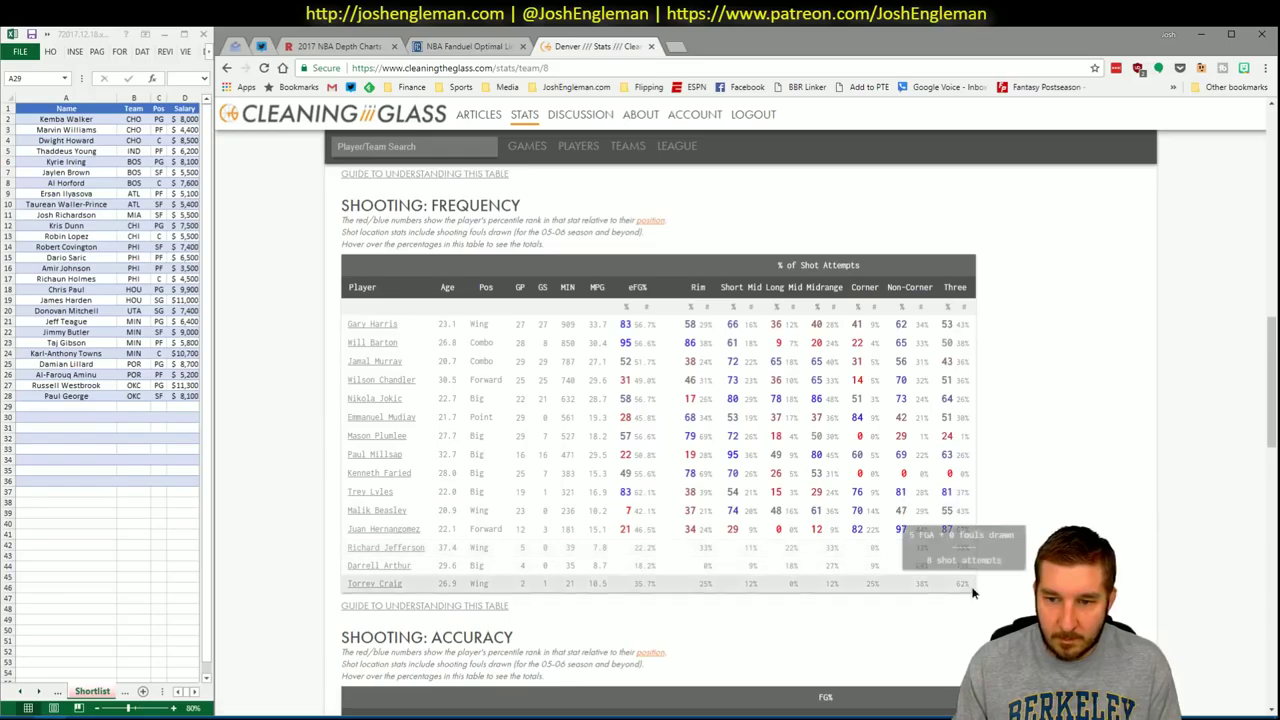
{"action": "left_click_drag", "start_coordinate": [972, 593], "coordinate": [343, 326]}
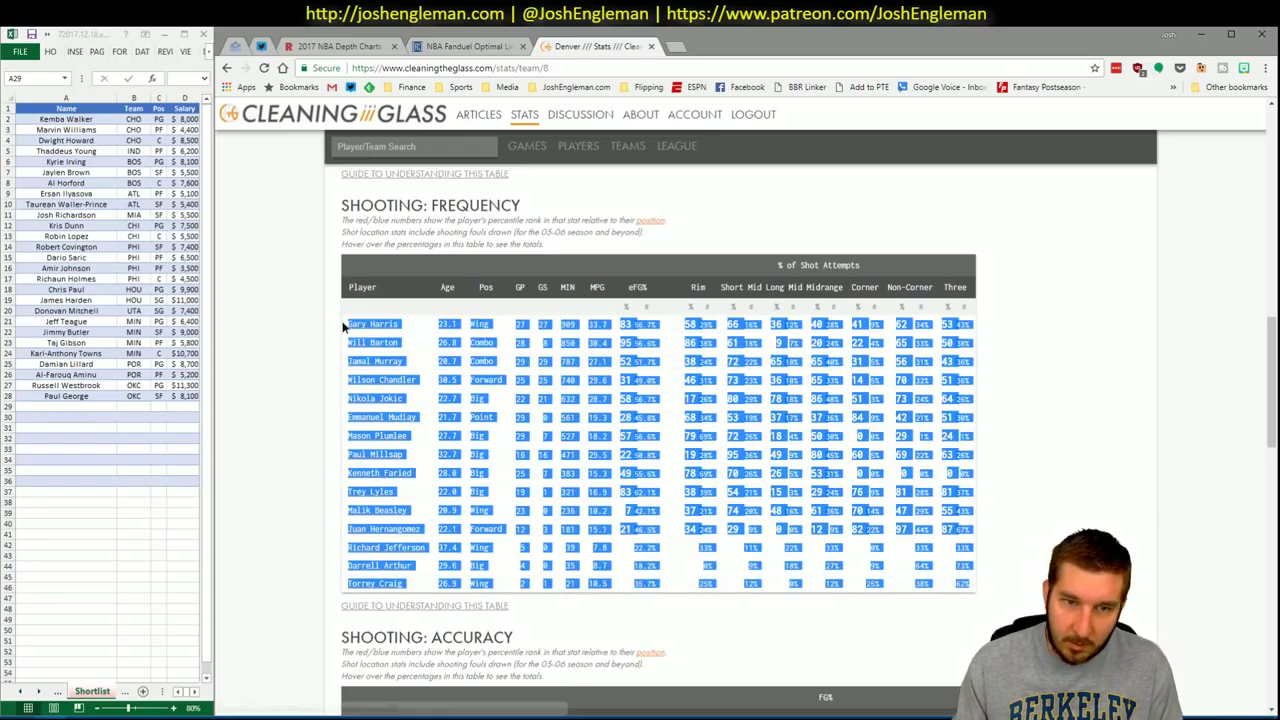
{"action": "key", "text": "alt+Tab"}
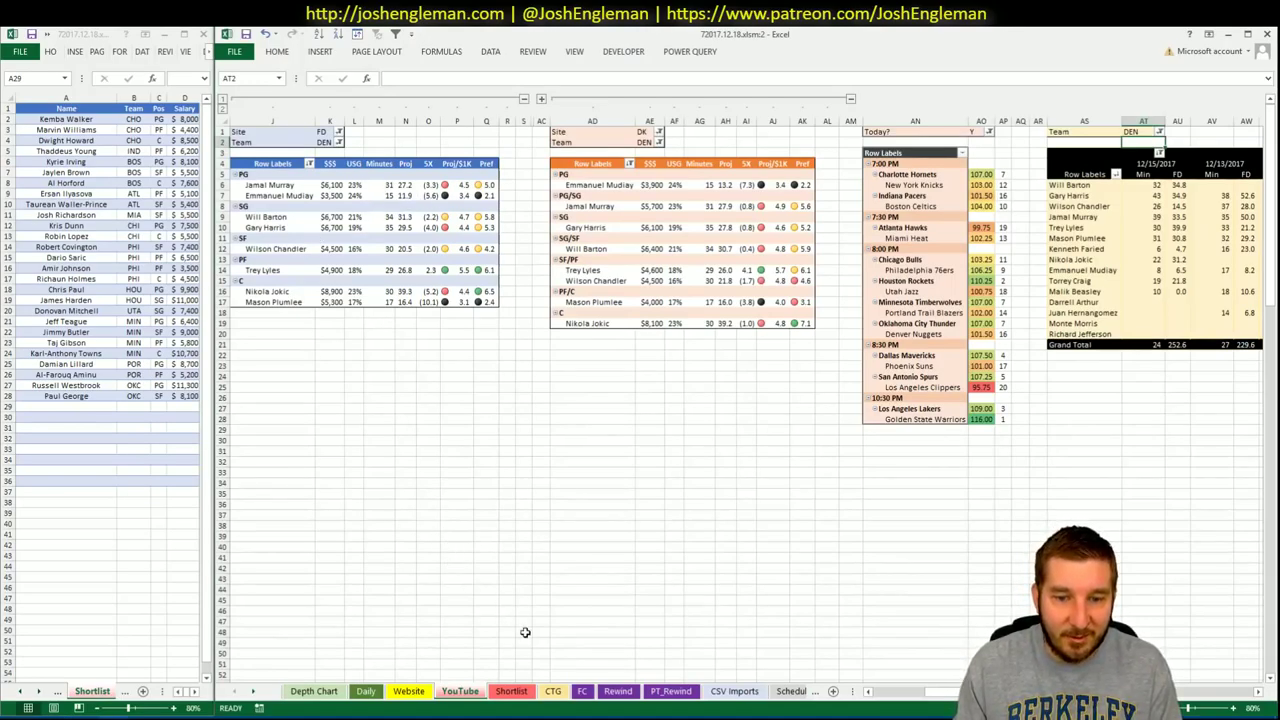
{"action": "left_click", "coordinate": [553, 691]}
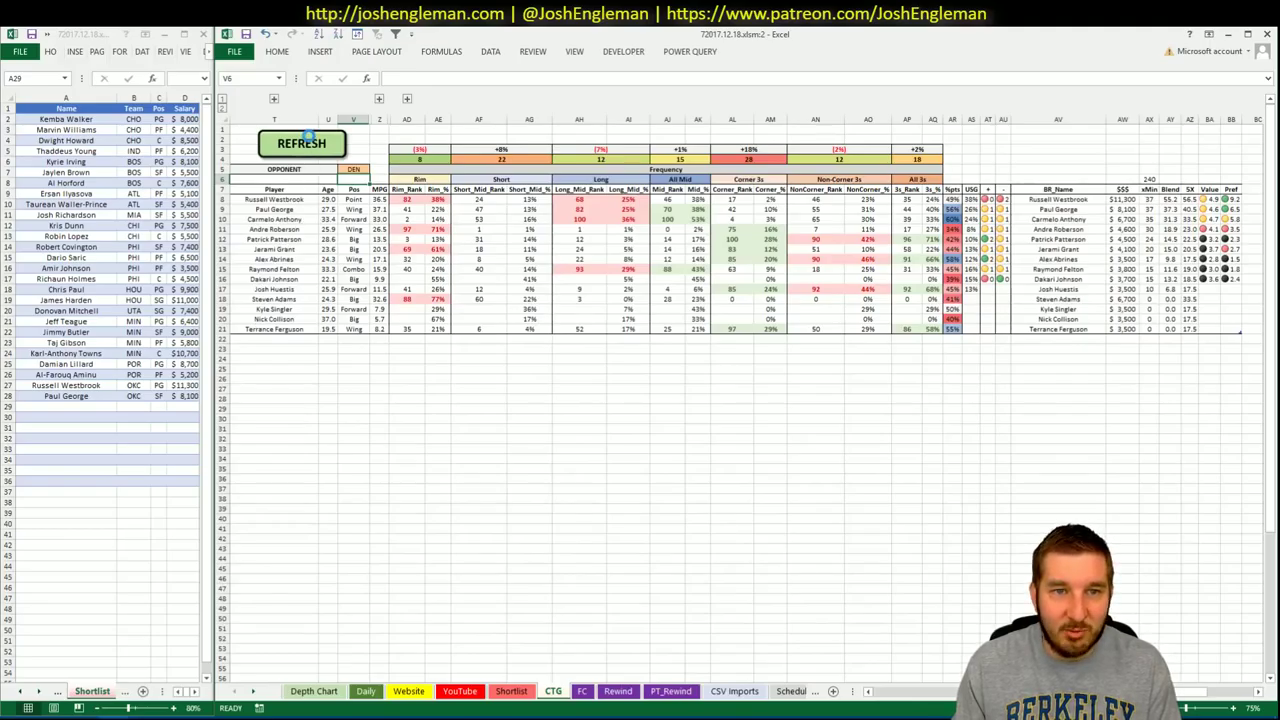
Set the opponent on the CTG sheet to OKC to compare Denver's shooting matchup
{"action": "left_click", "coordinate": [350, 168]}
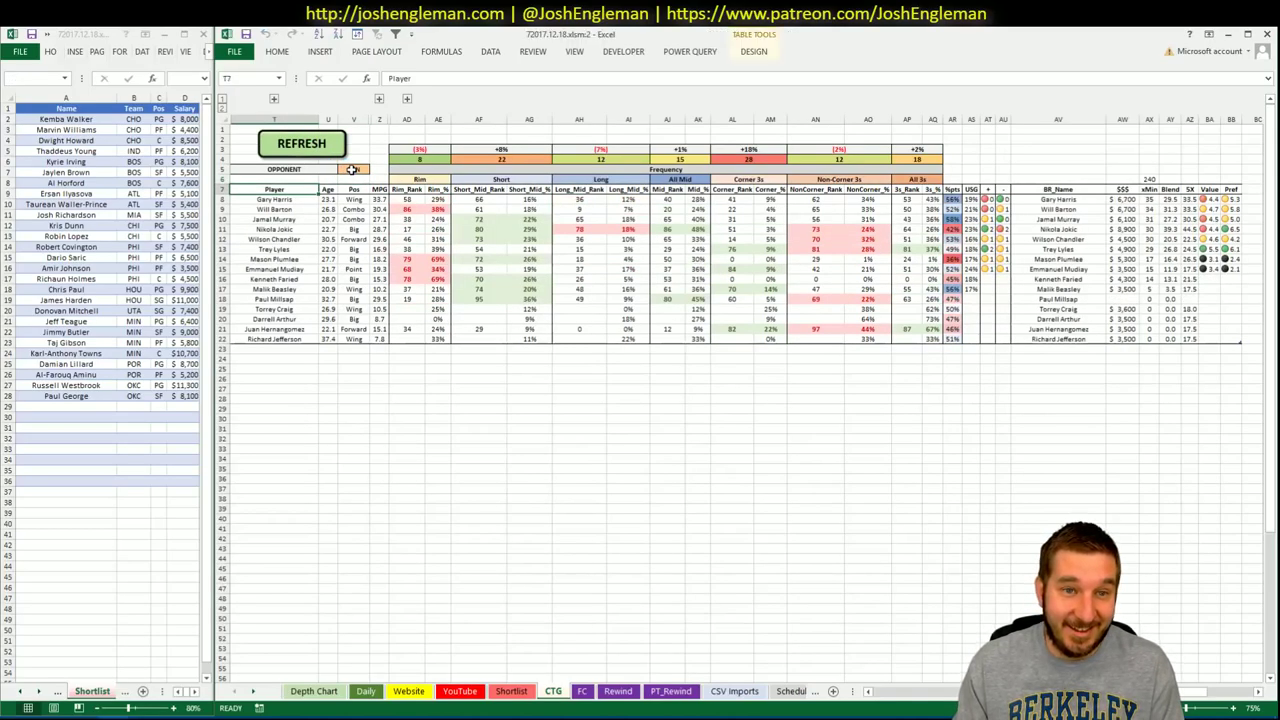
{"action": "type", "text": "OKC"}
{"action": "key", "text": "Return"}
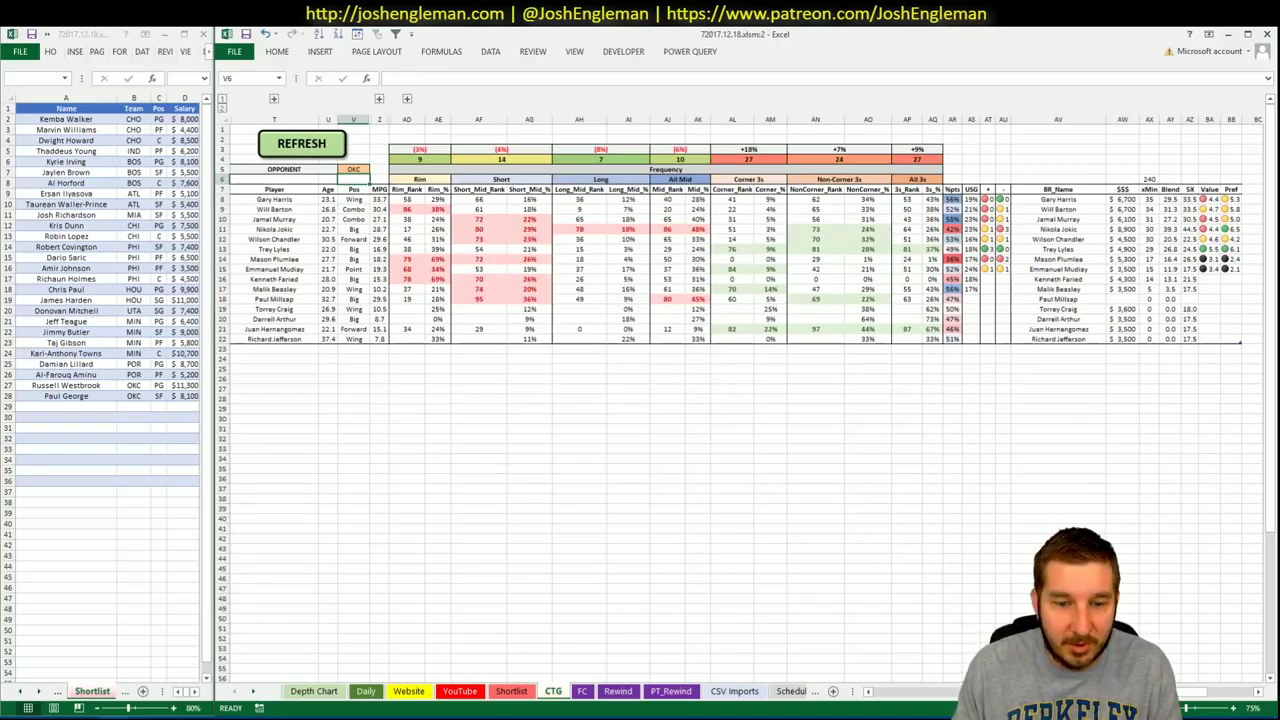
Review Denver's projections on the YouTube sheet and add Trey Lyles to the shortlist
{"action": "left_click", "coordinate": [420, 693]}
{"action": "left_click", "coordinate": [460, 691]}
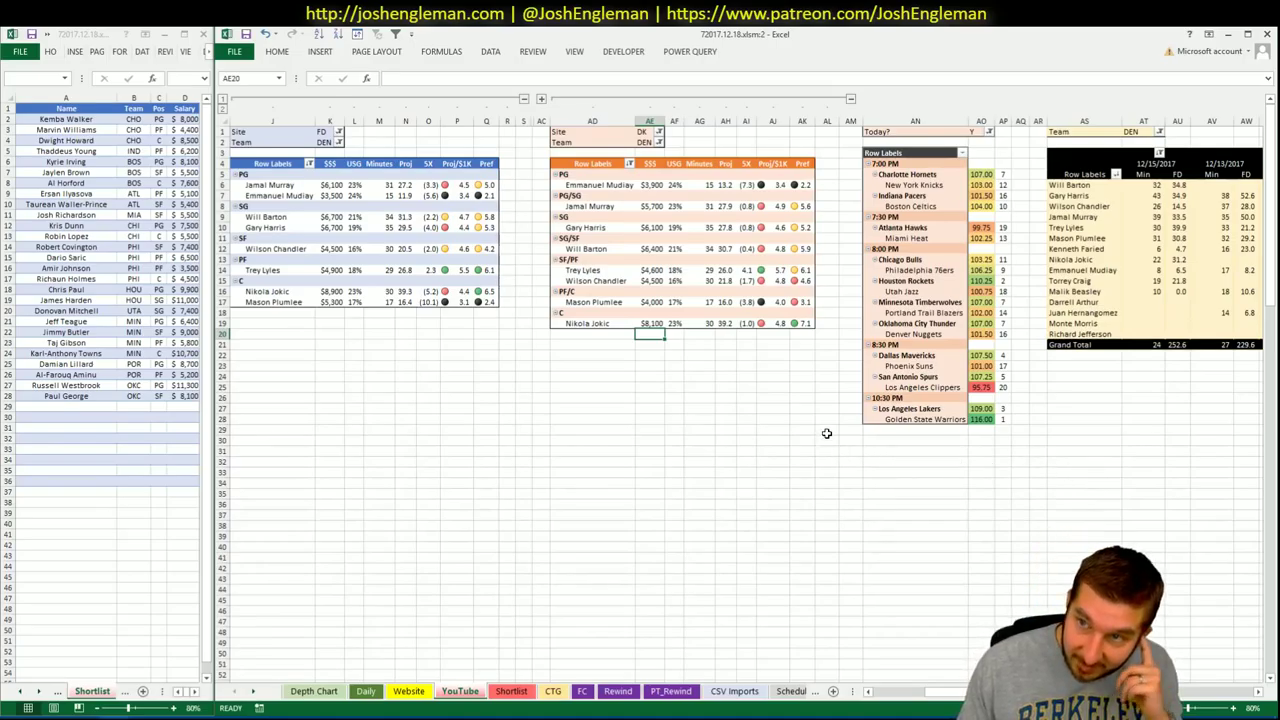
{"action": "left_click", "coordinate": [353, 336]}
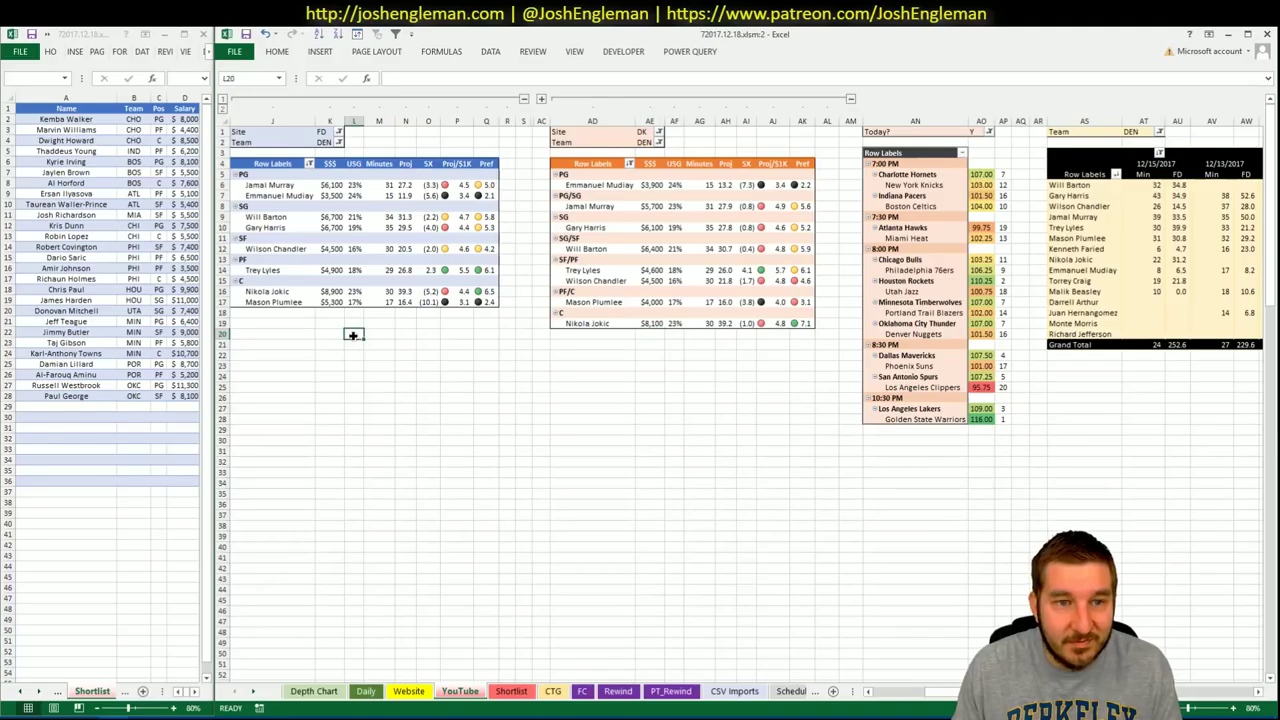
{"action": "left_click", "coordinate": [98, 407]}
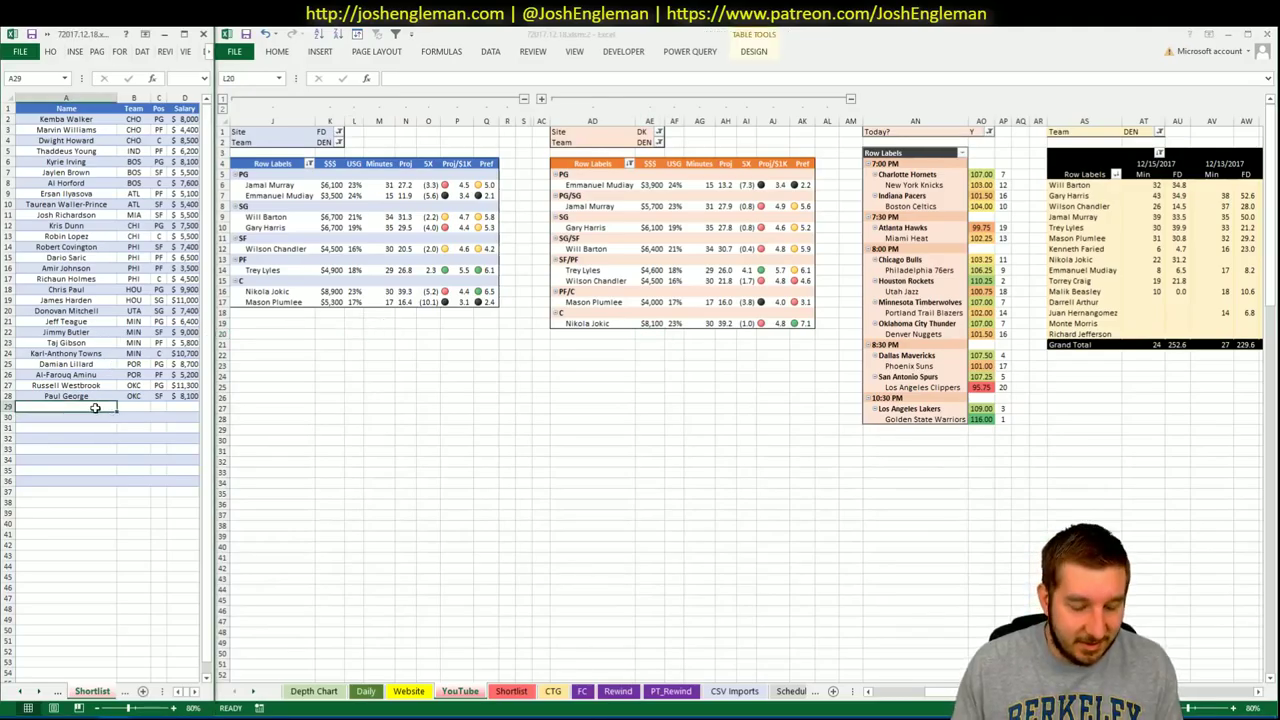
{"action": "type", "text": "Trey Lyles"}
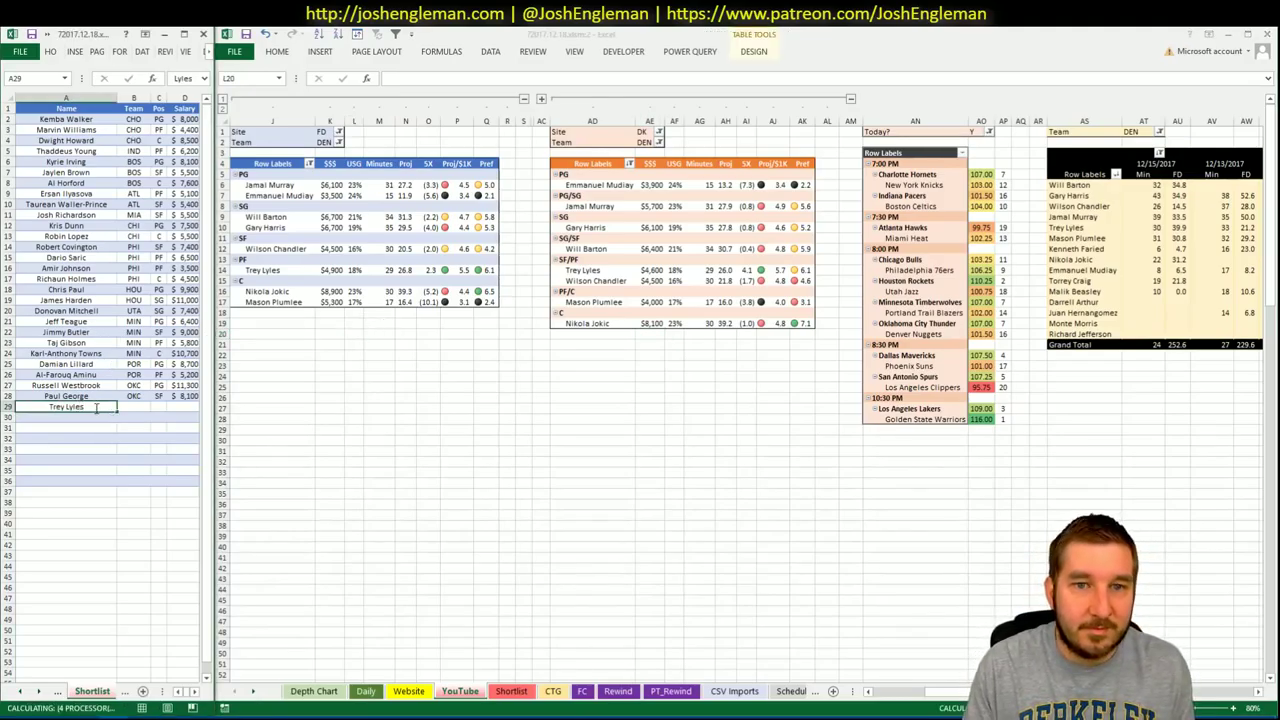
{"action": "key", "text": "Return"}
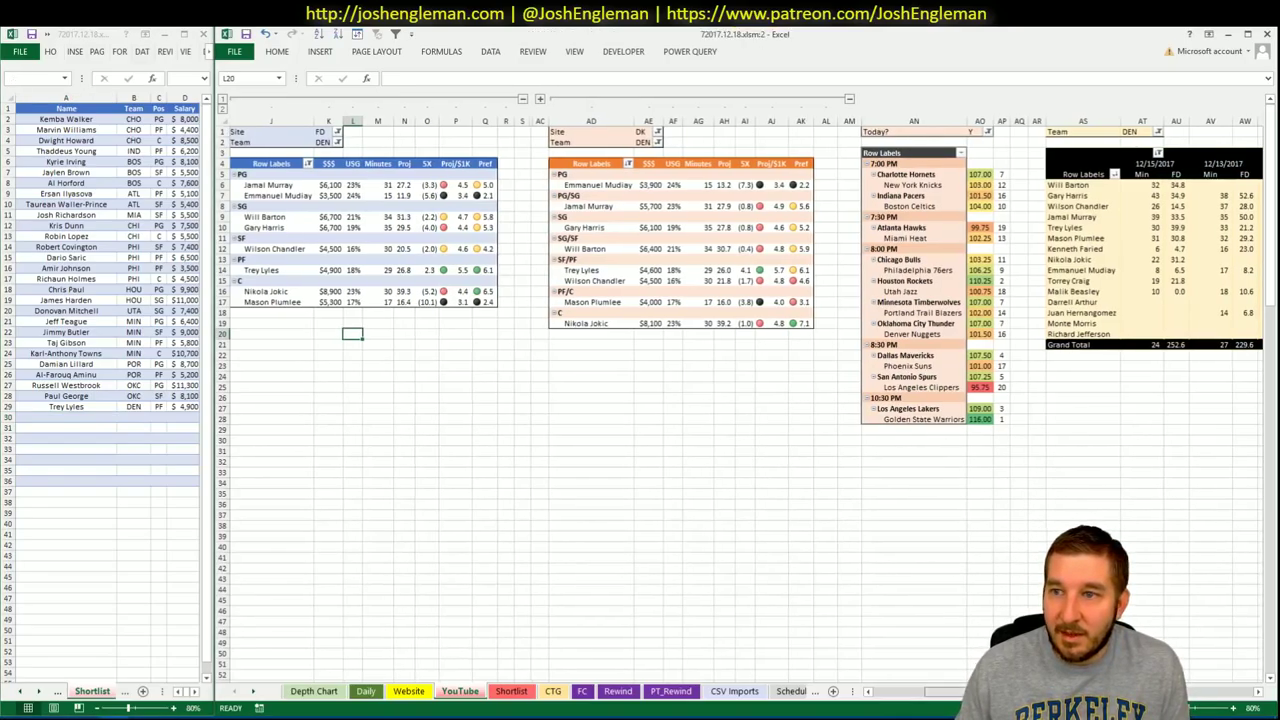
Add Will Barton to the shortlist below Trey Lyles
{"action": "type", "text": "Will barton"}
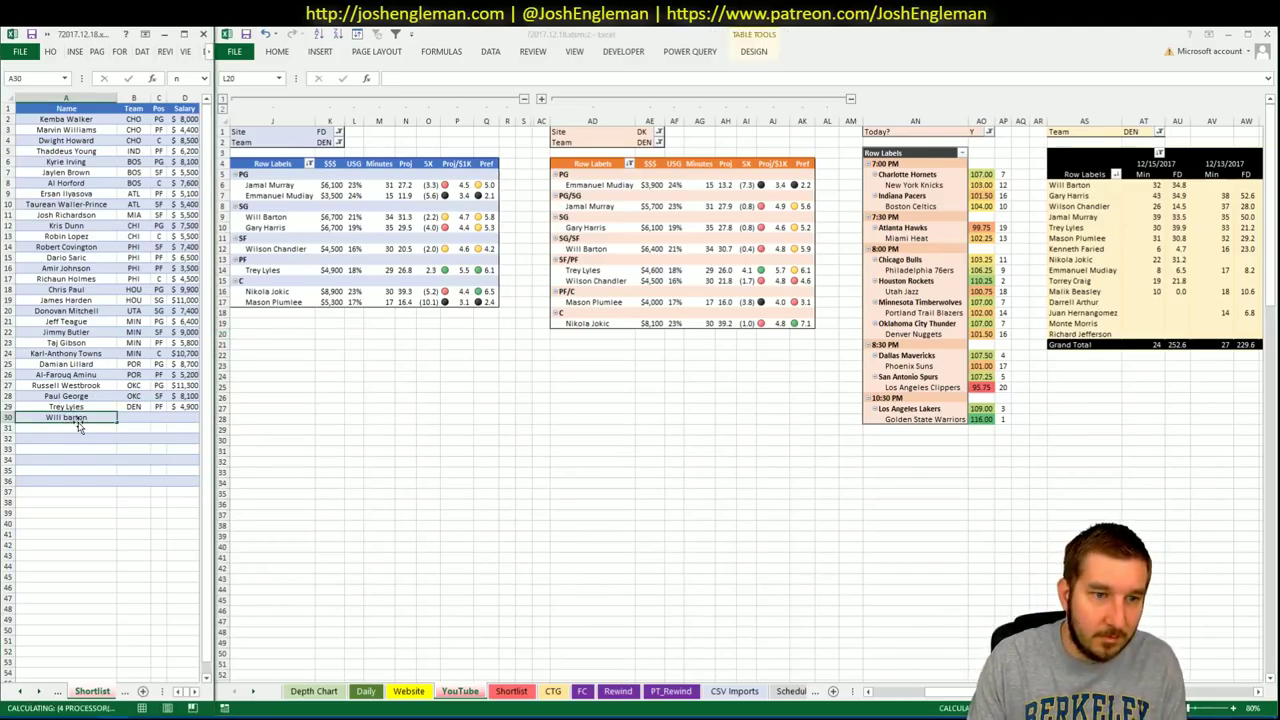
{"action": "key", "text": "Return"}
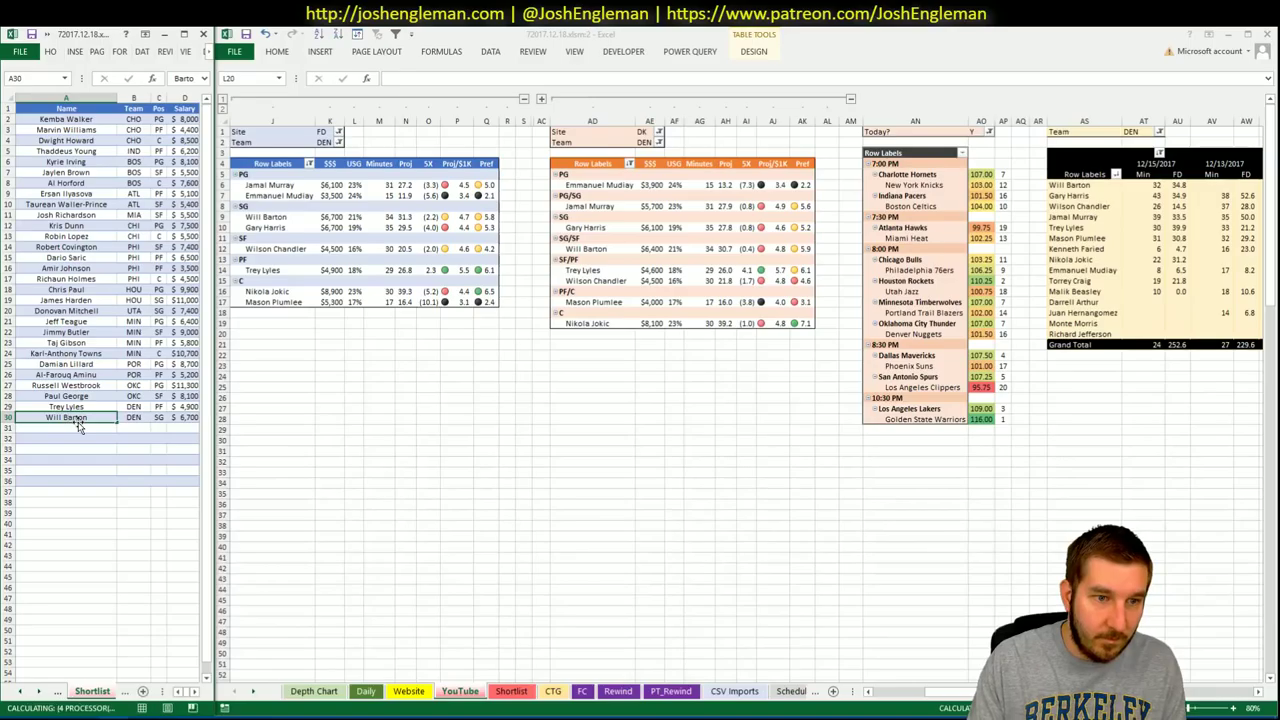
{"action": "key", "text": "Return"}
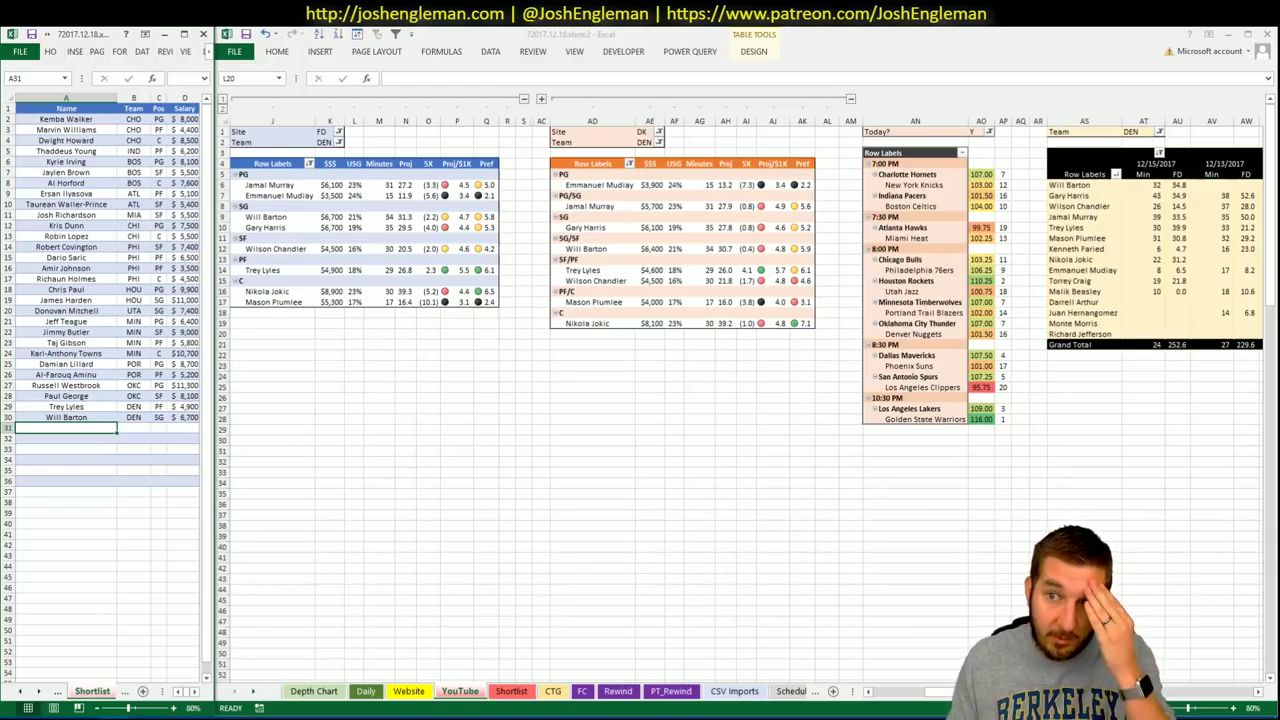
Compare Denver's recent game minutes and scores with its projections, and add Wilson Chandler to the shortlist
{"action": "left_click", "coordinate": [354, 333]}
{"action": "scroll", "coordinate": [740, 390], "scroll_direction": "right", "scroll_amount": 3}
{"action": "scroll", "coordinate": [740, 390], "scroll_direction": "left", "scroll_amount": 4}
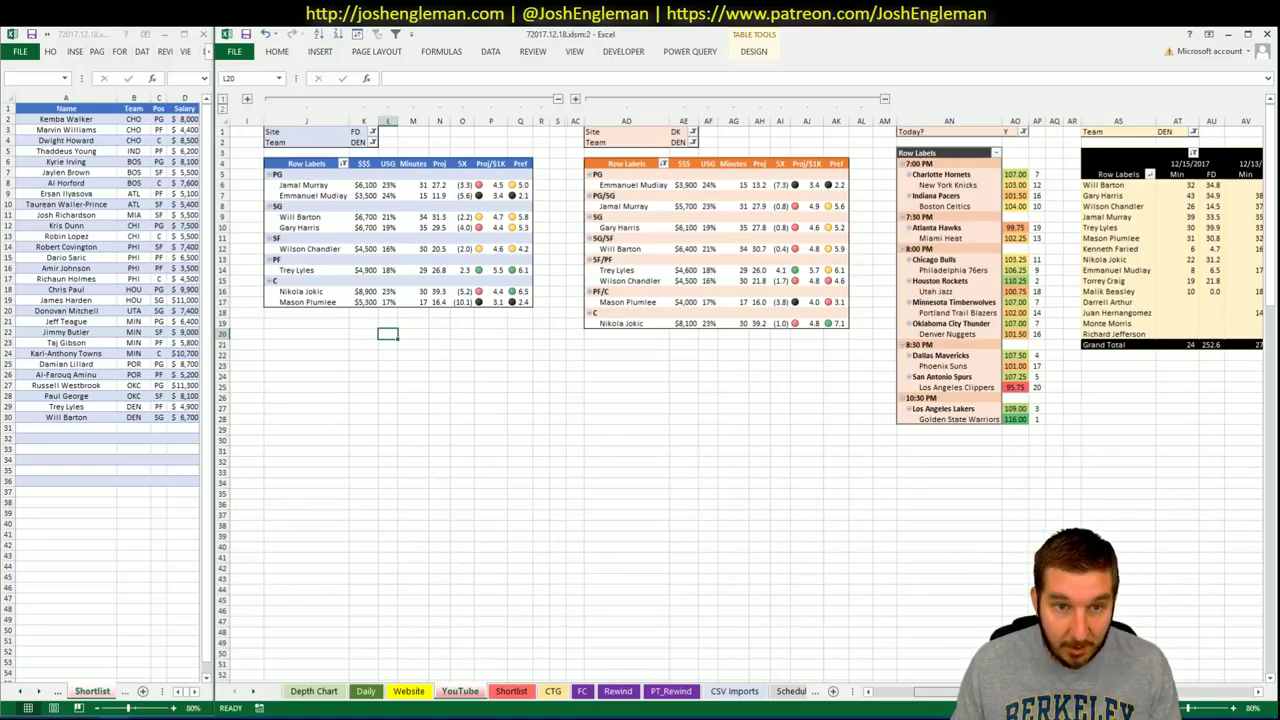
{"action": "scroll", "coordinate": [740, 390], "scroll_direction": "right", "scroll_amount": 7}
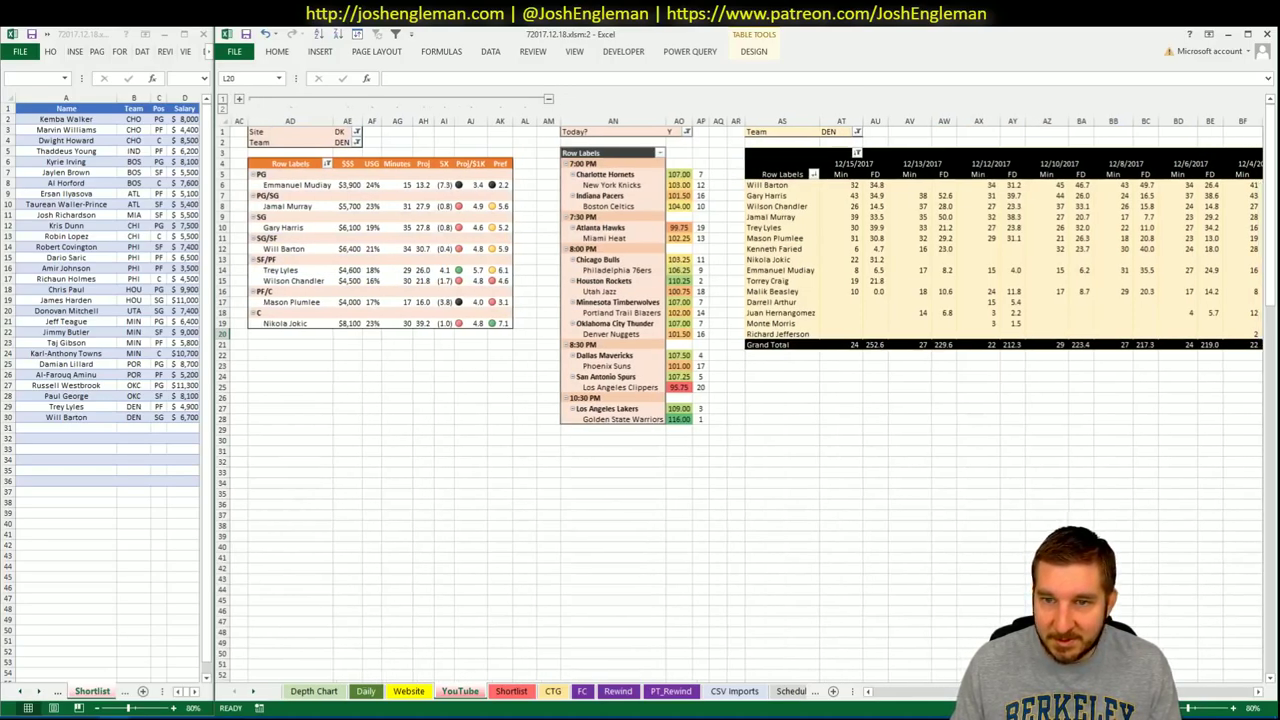
{"action": "scroll", "coordinate": [740, 390], "scroll_direction": "left", "scroll_amount": 7}
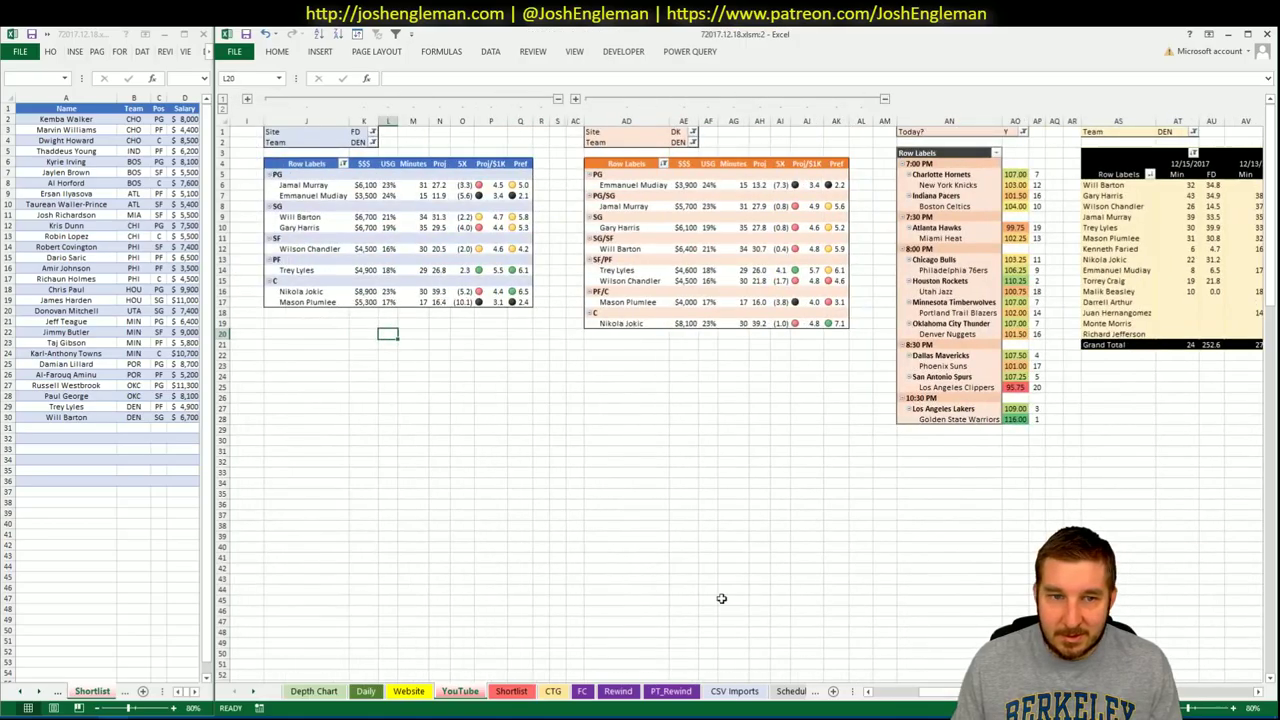
{"action": "left_click", "coordinate": [110, 426]}
{"action": "type", "text": "Wilson Chandler"}
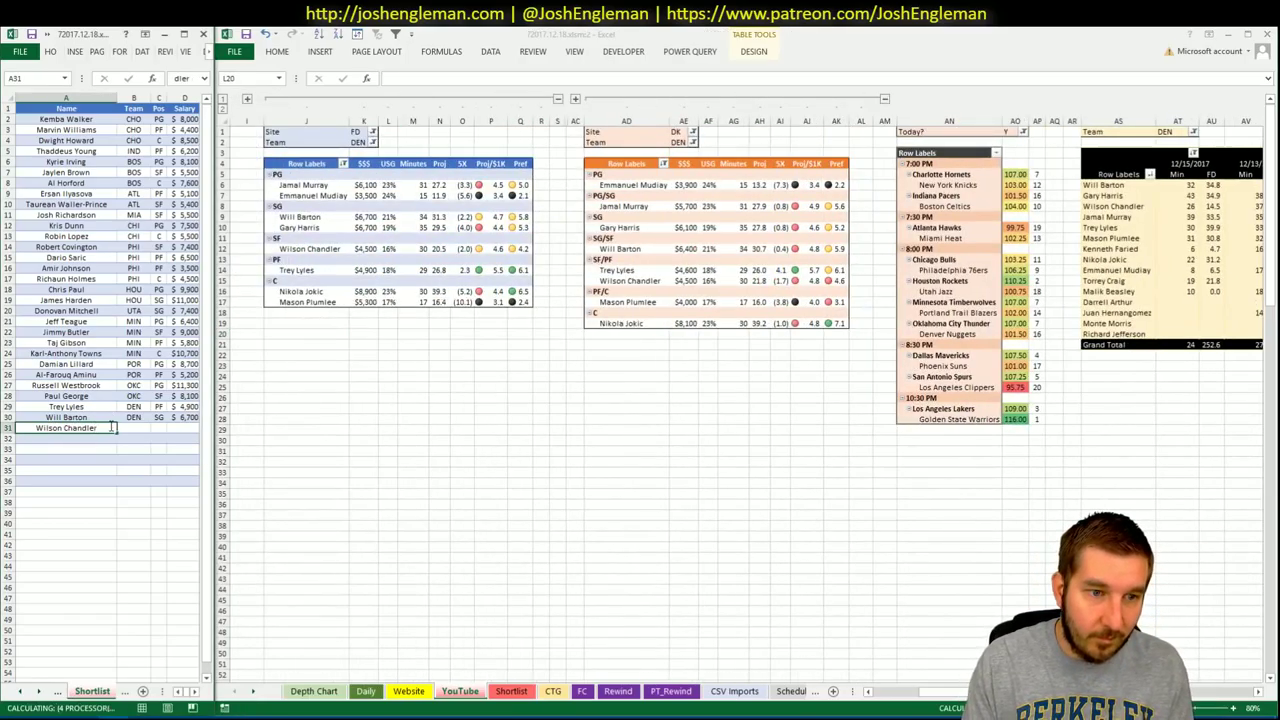
{"action": "key", "text": "Return"}
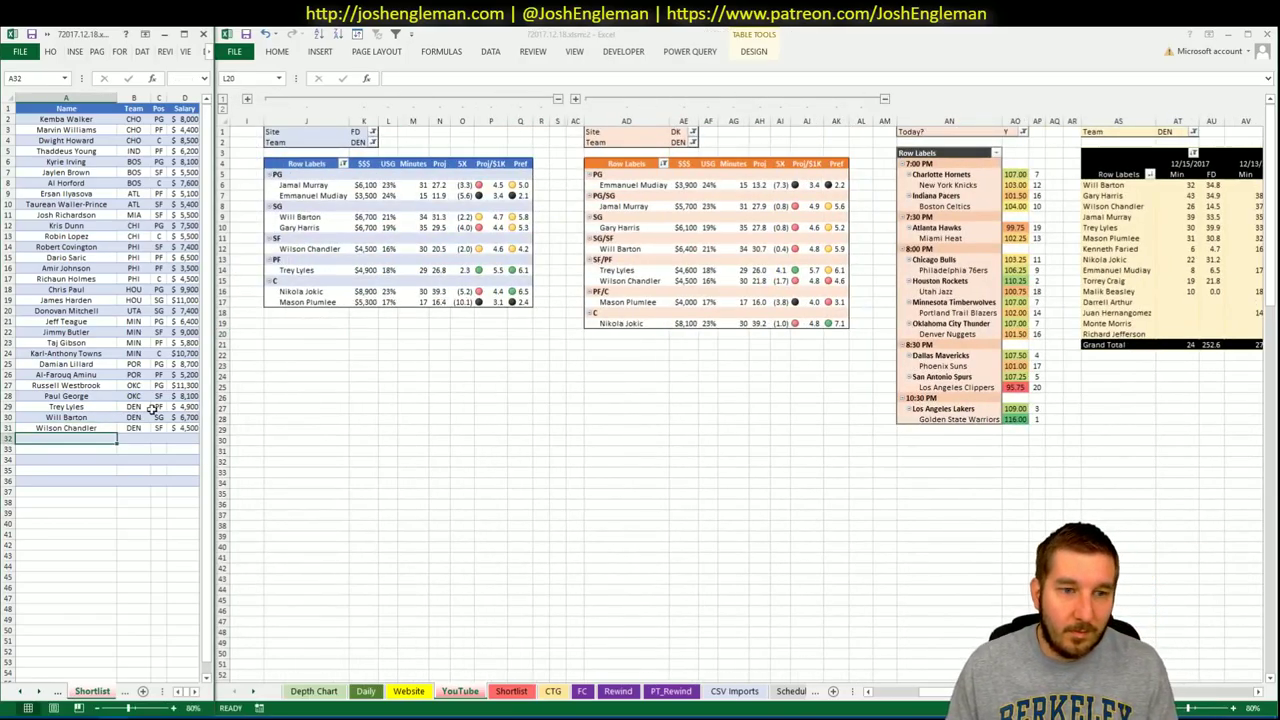
{"action": "left_click", "coordinate": [590, 364]}
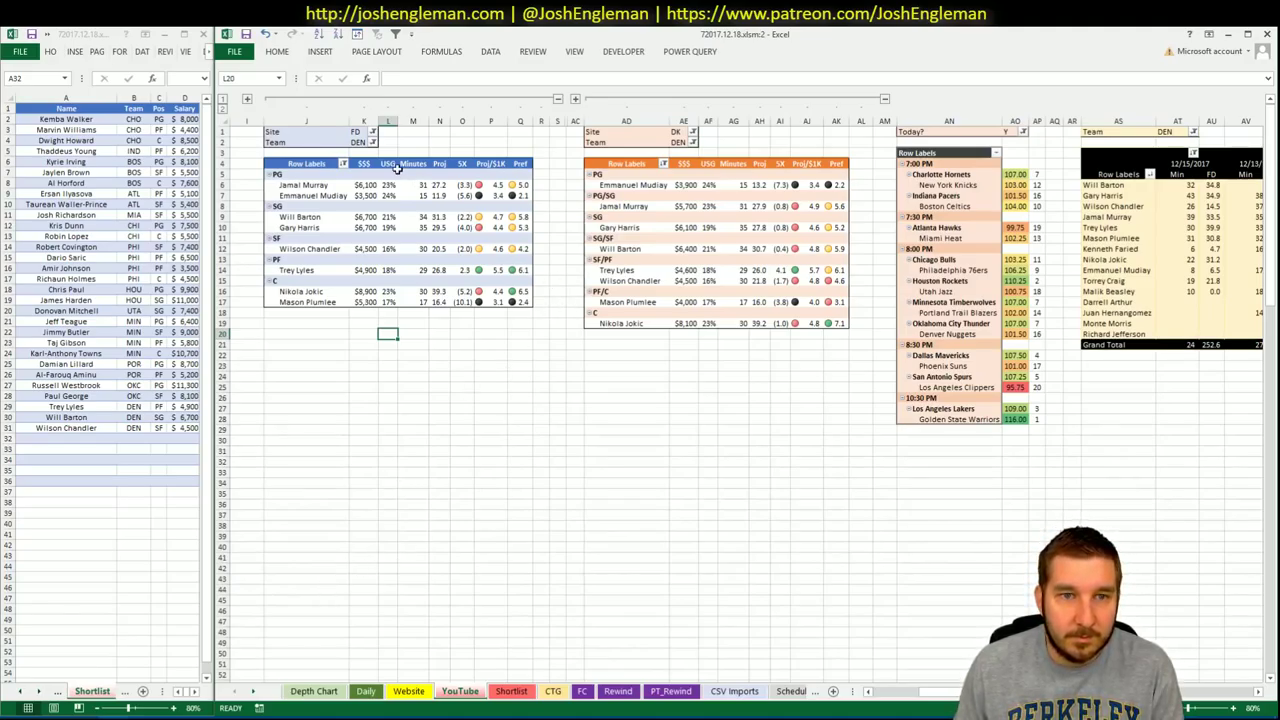
{"action": "left_click", "coordinate": [362, 142]}
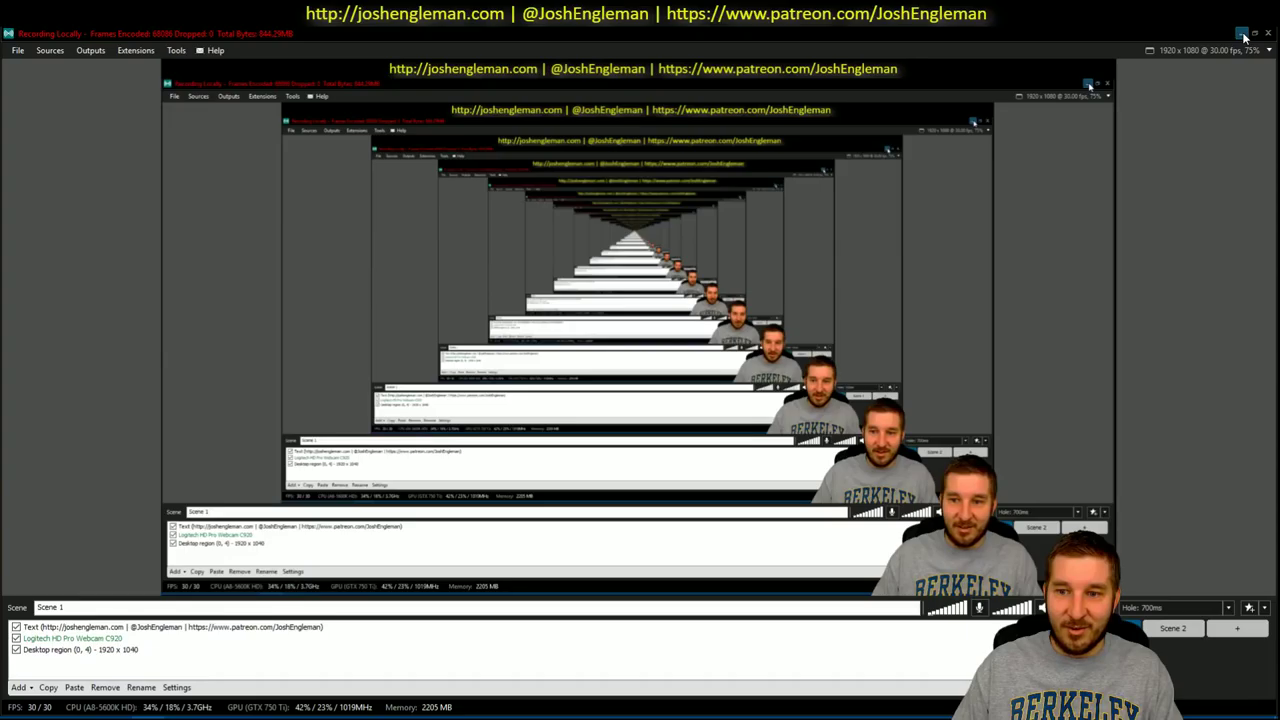
{"action": "left_click", "coordinate": [1243, 37]}
{"action": "left_click", "coordinate": [583, 484]}
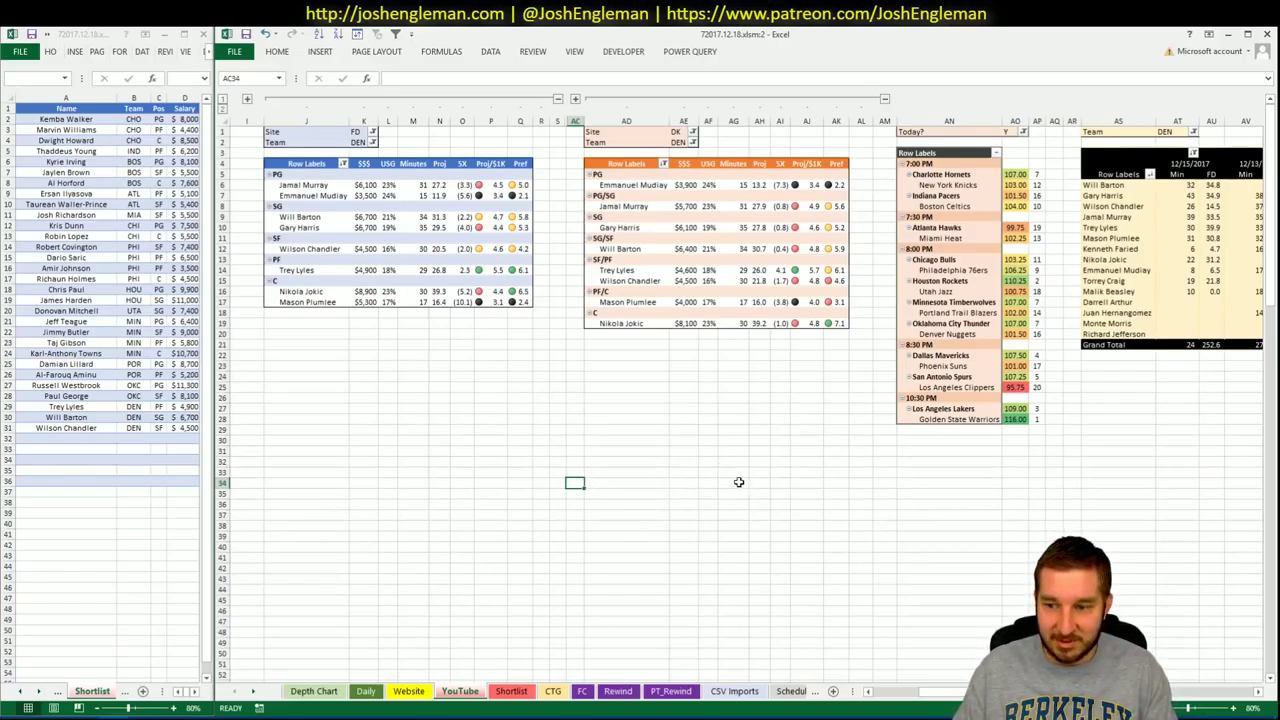
{"action": "left_click", "coordinate": [366, 483]}
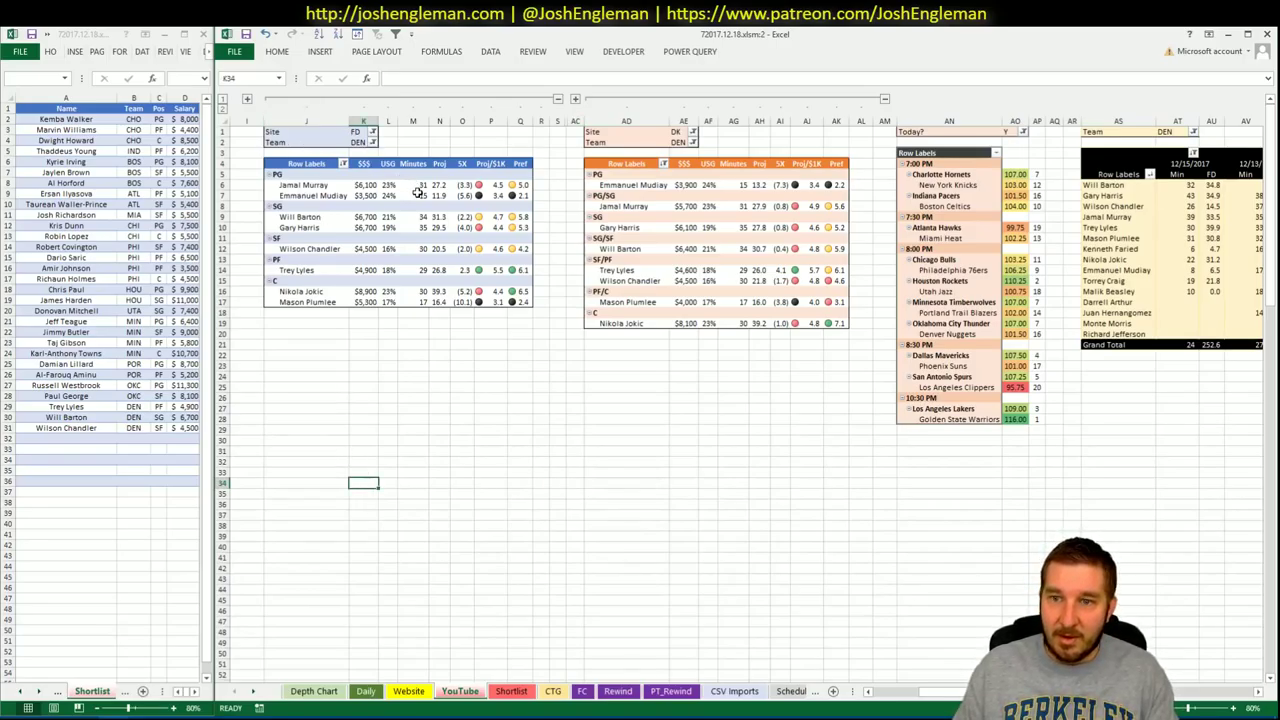
Set the Team filters of the FD and DK projections tables to DAL
{"action": "left_click", "coordinate": [363, 142]}
{"action": "type", "text": "DA"}
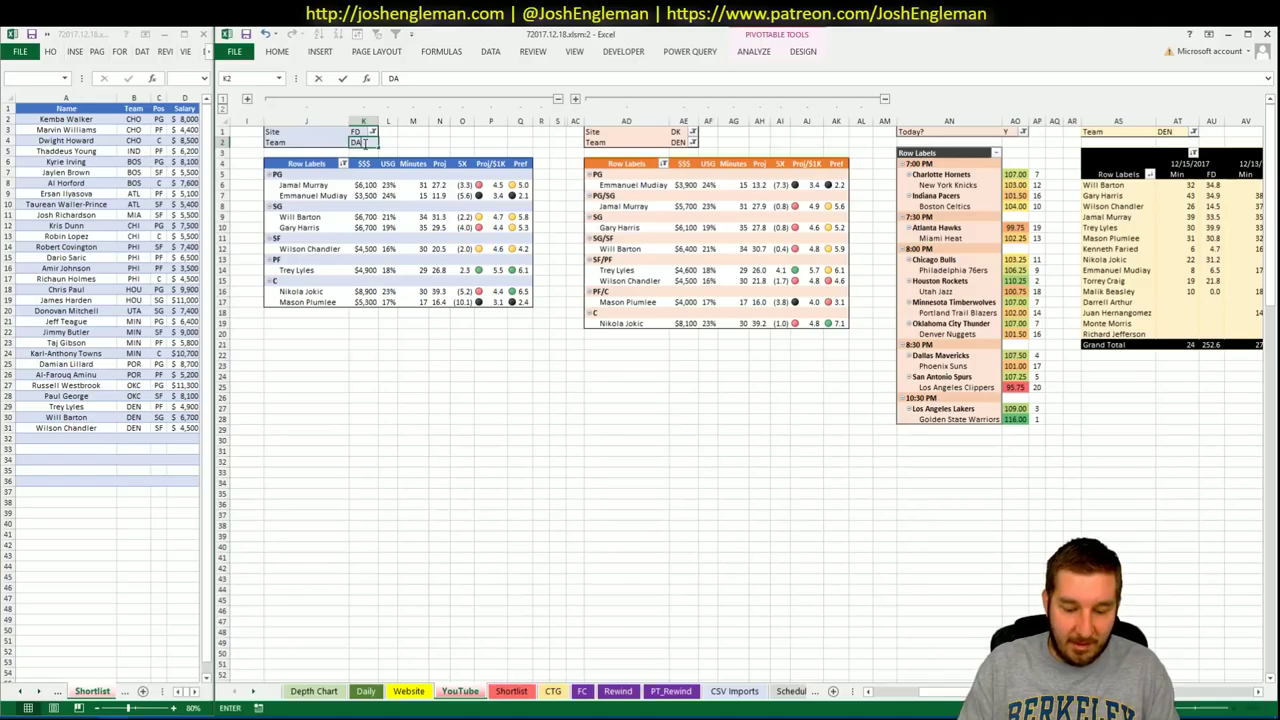
{"action": "type", "text": "L"}
{"action": "key", "text": "Return"}
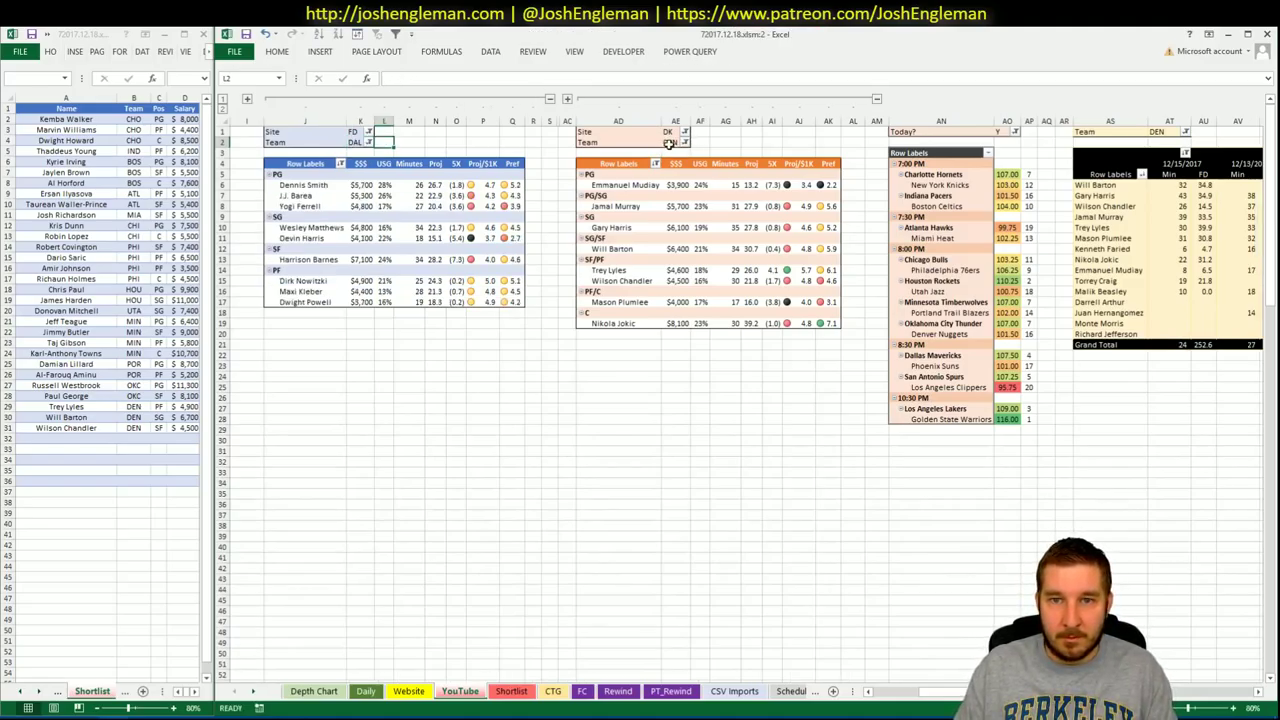
{"action": "left_click", "coordinate": [672, 145]}
{"action": "type", "text": "DAL"}
{"action": "key", "text": "Return"}
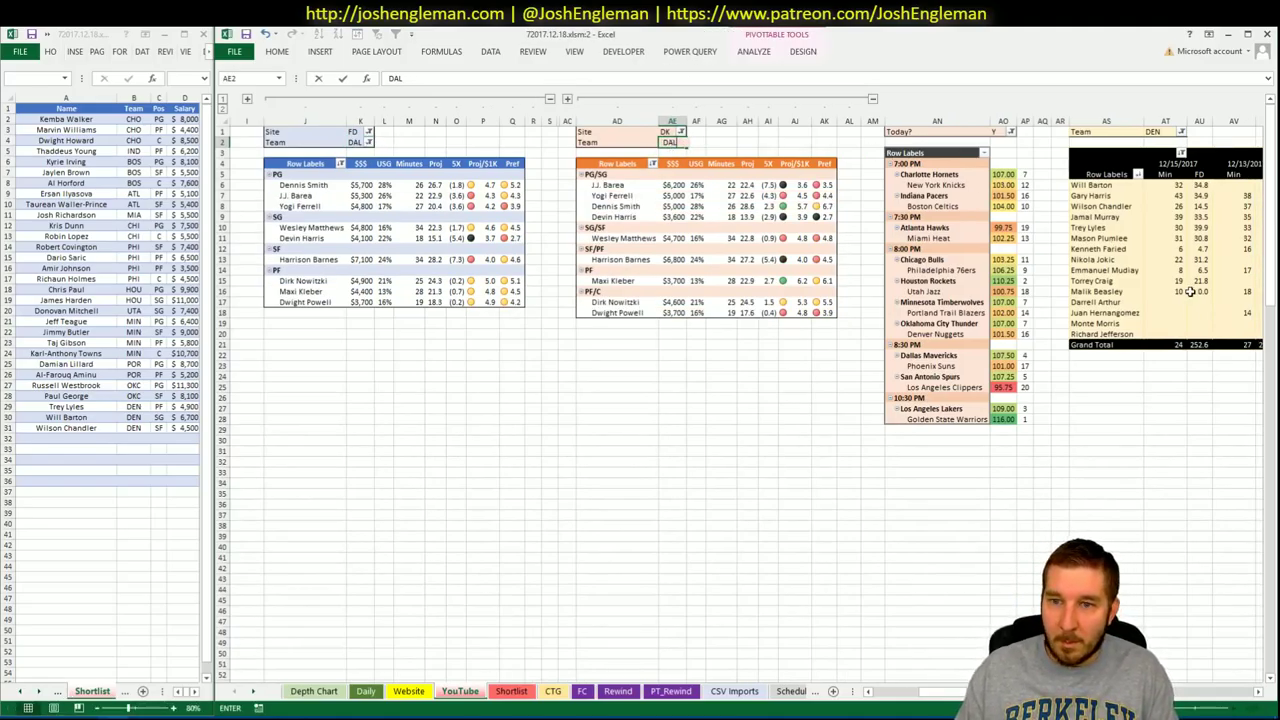
{"action": "key", "text": "Tab"}
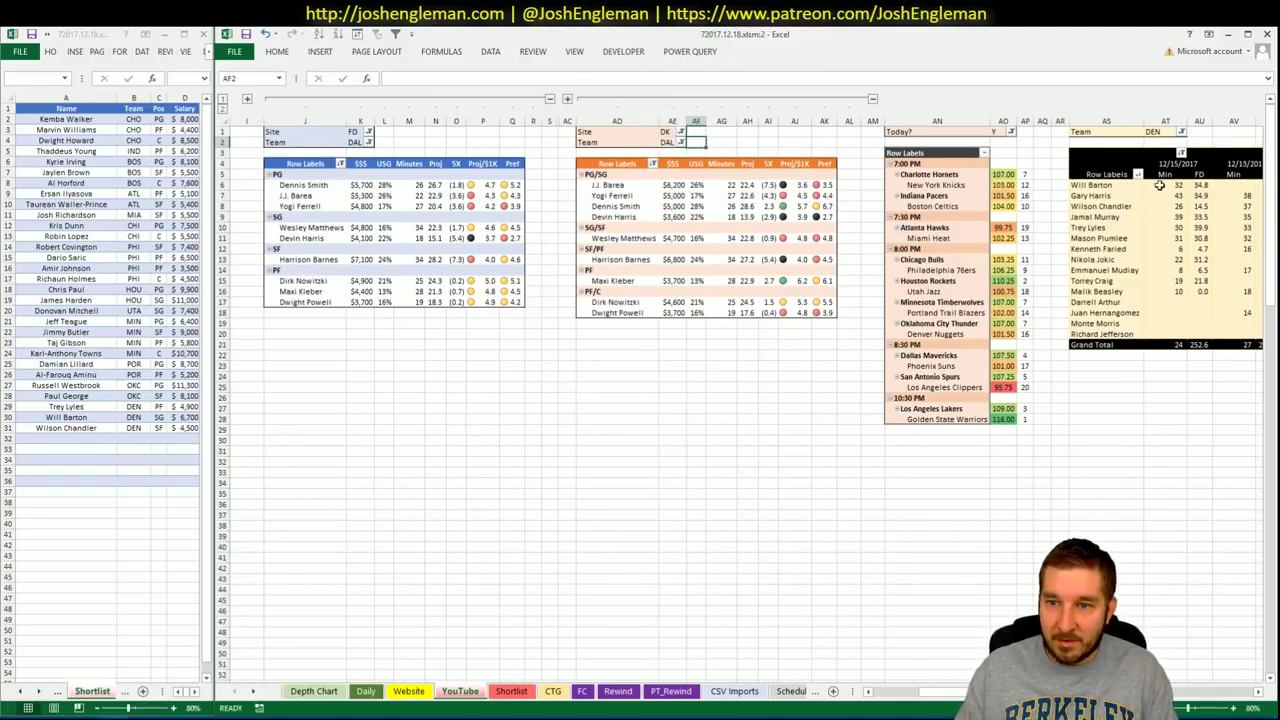
Set the recent-games table's Team filter to DAL and look over Dallas's projections
{"action": "left_click", "coordinate": [1163, 132]}
{"action": "type", "text": "DAL"}
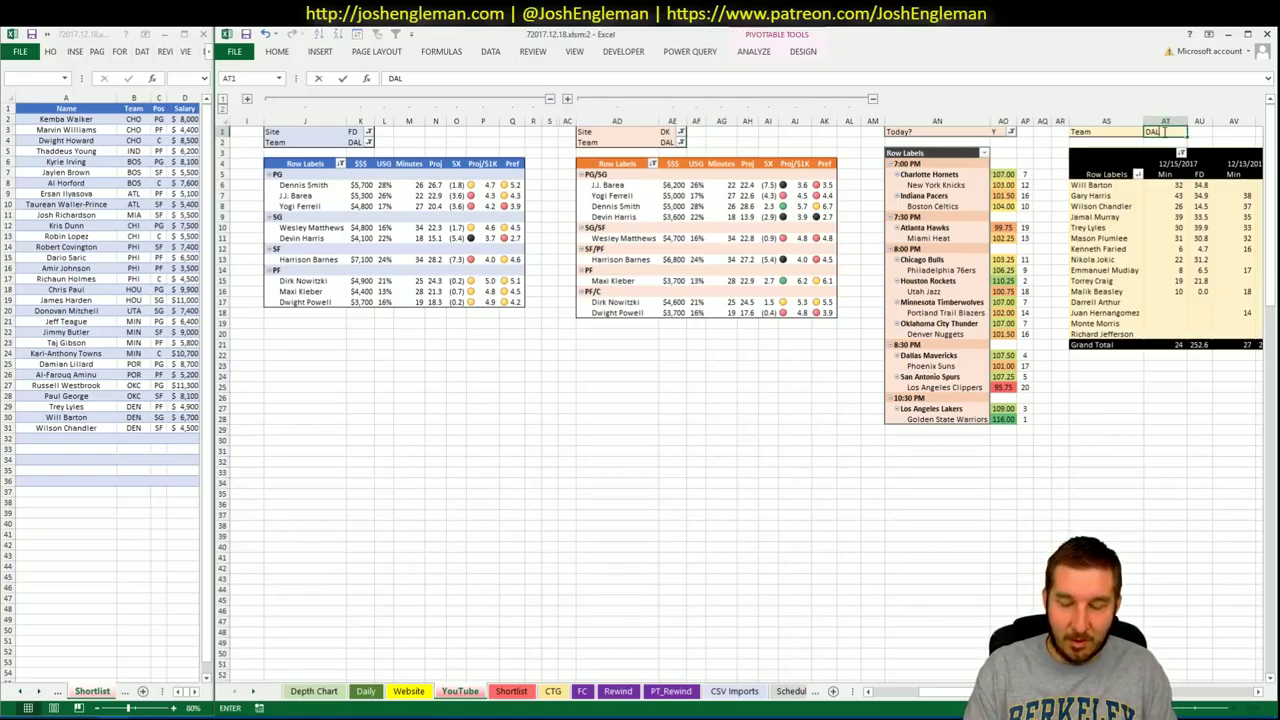
{"action": "key", "text": "Return"}
{"action": "left_click", "coordinate": [490, 408]}
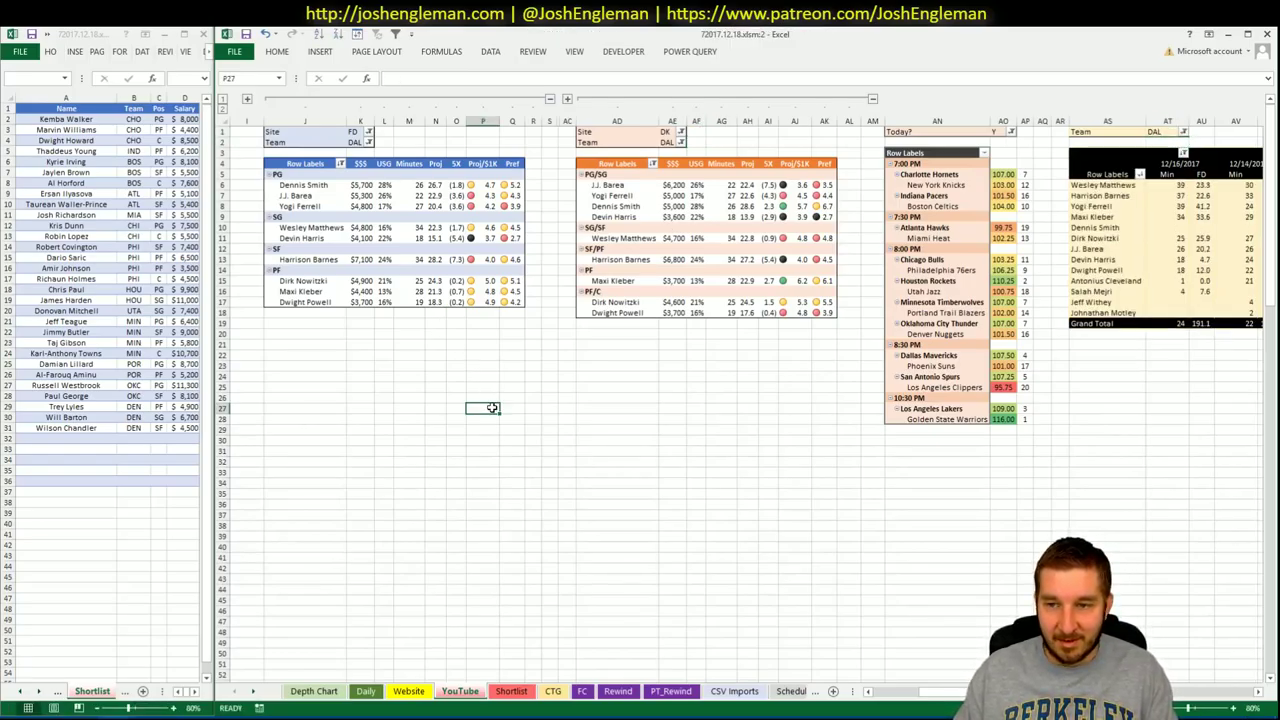
{"action": "left_click", "coordinate": [368, 344]}
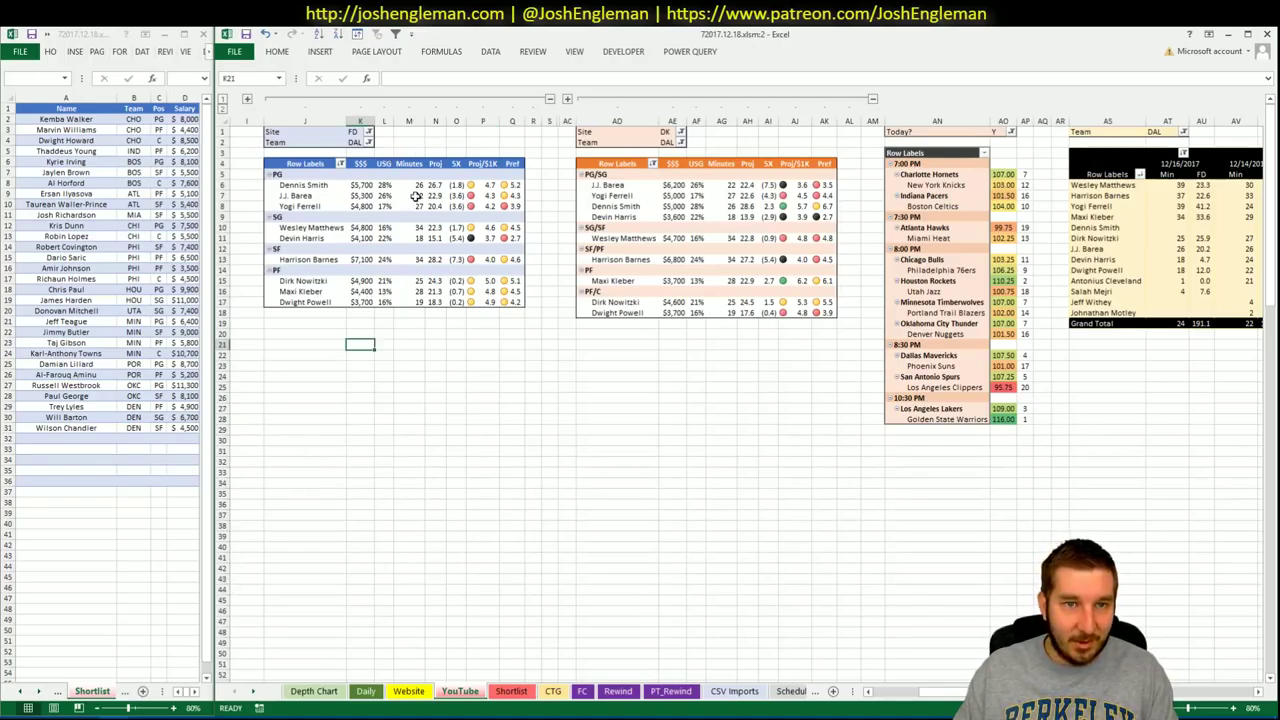
Switch to Cleaning the Glass and open the Dallas Mavericks' team stats page
{"action": "key", "text": "alt+Tab"}
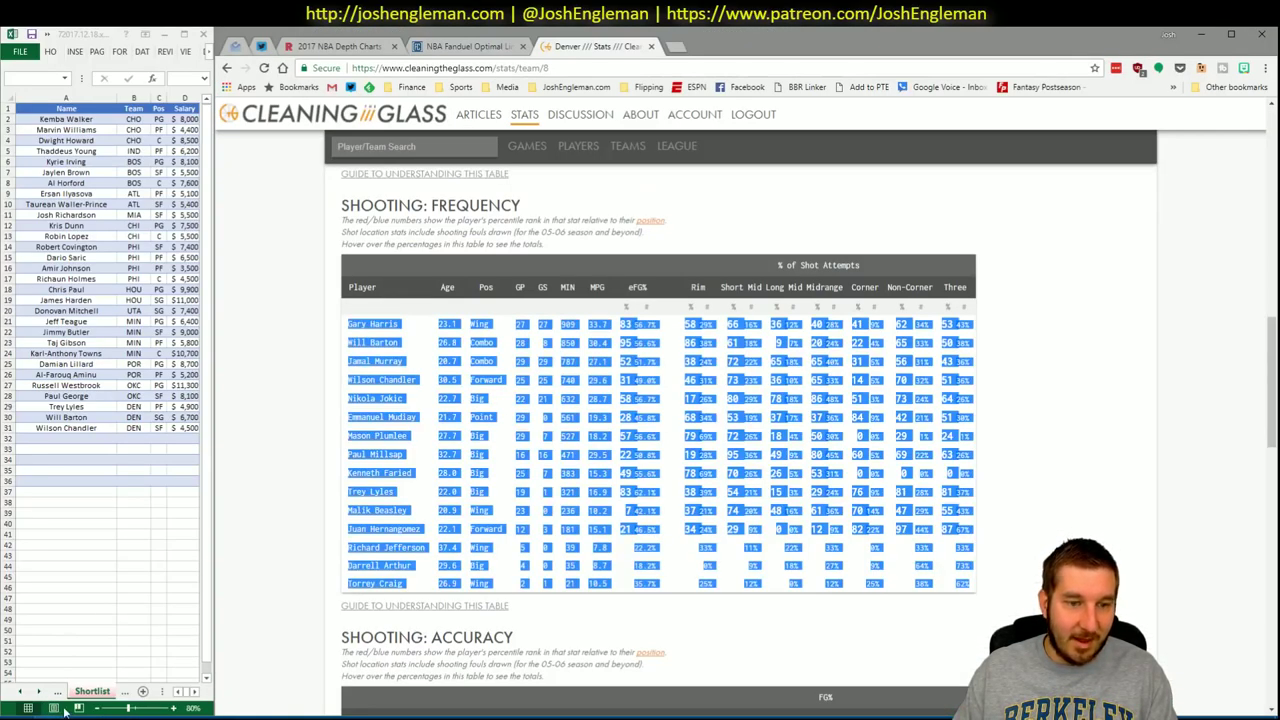
{"action": "left_click", "coordinate": [440, 150]}
{"action": "type", "text": "Dallas Mavericks"}
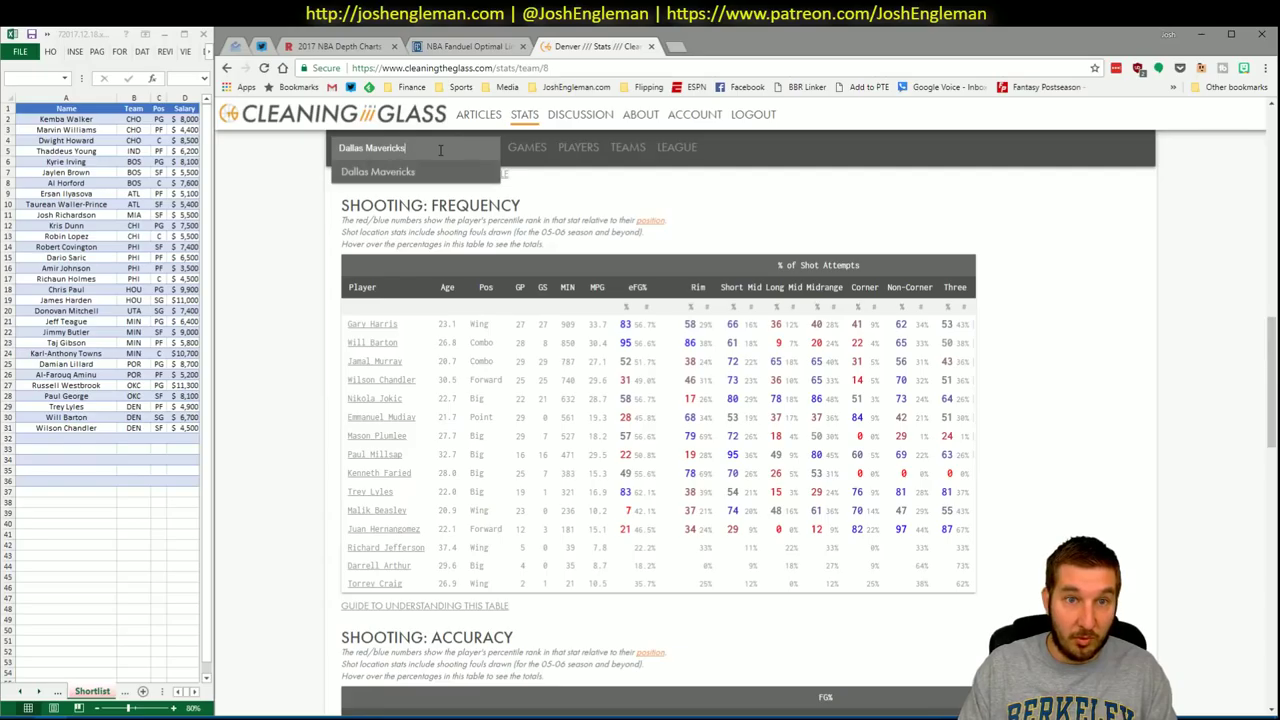
{"action": "key", "text": "Return"}
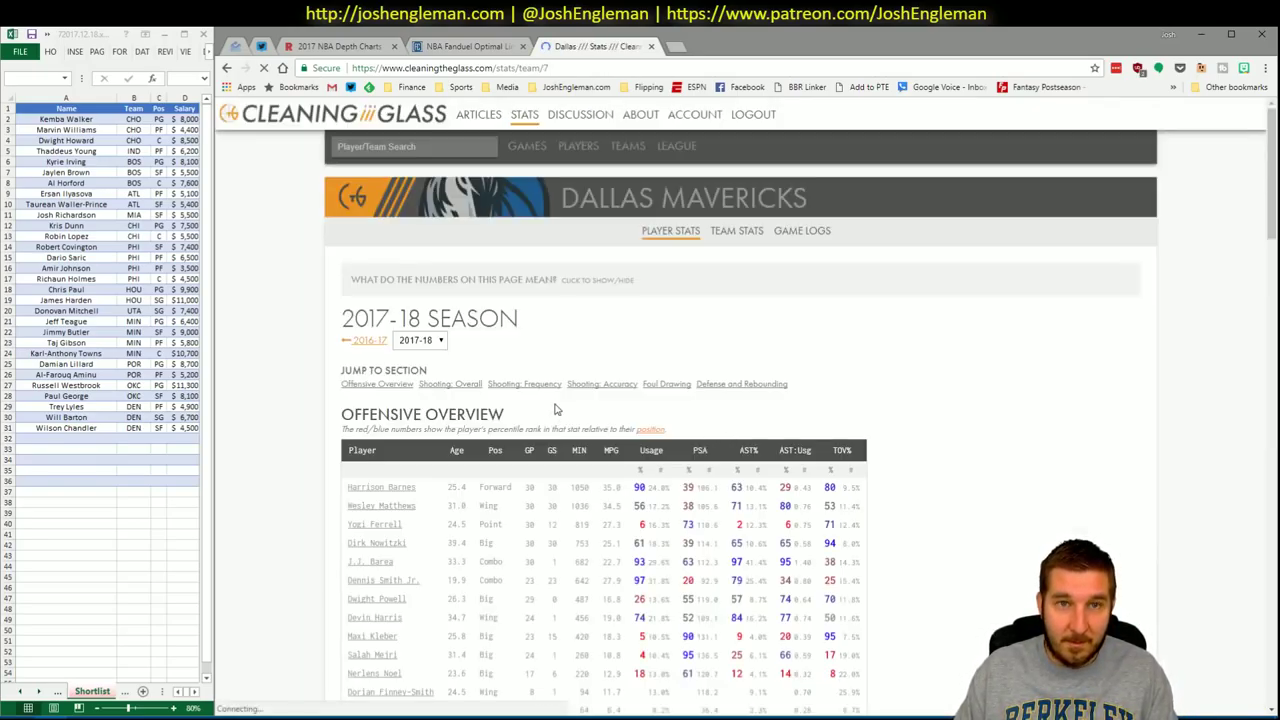
Copy the Dallas player rows of the Shooting: Frequency table and refresh the workbook's CTG sheet with them
{"action": "scroll", "coordinate": [560, 405], "scroll_direction": "down", "scroll_amount": 10}
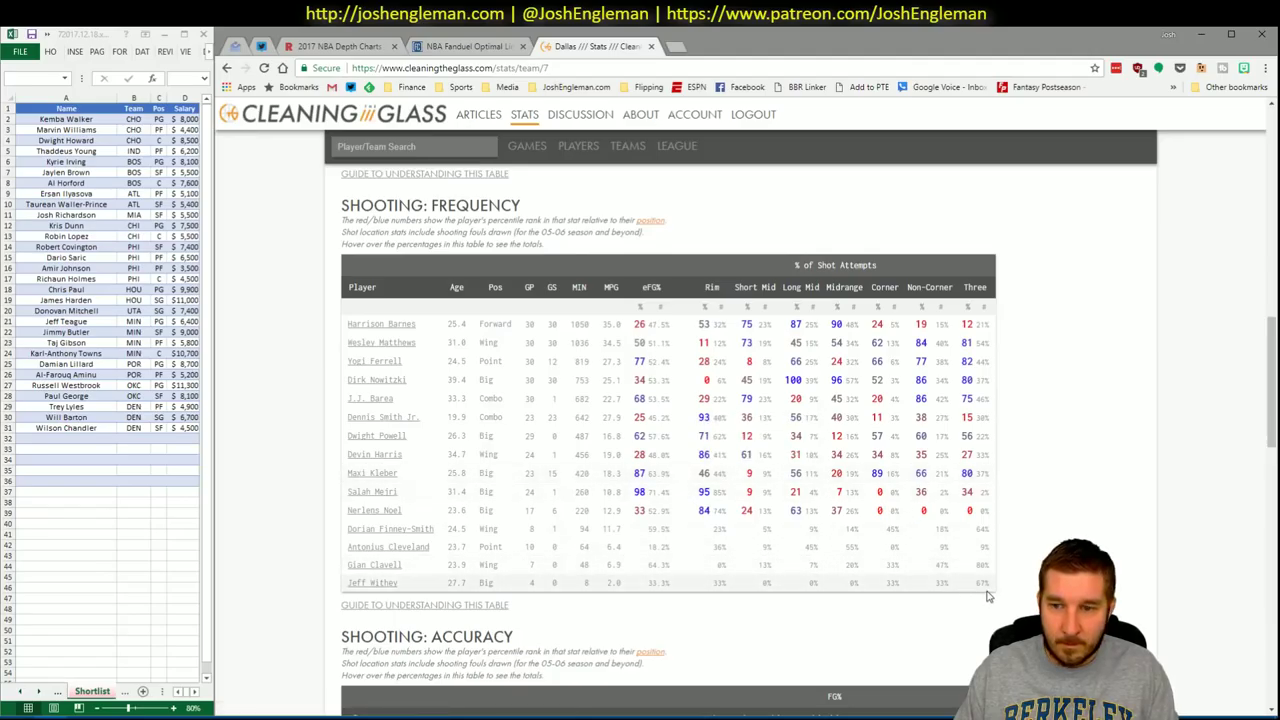
{"action": "left_click_drag", "start_coordinate": [955, 580], "coordinate": [348, 330]}
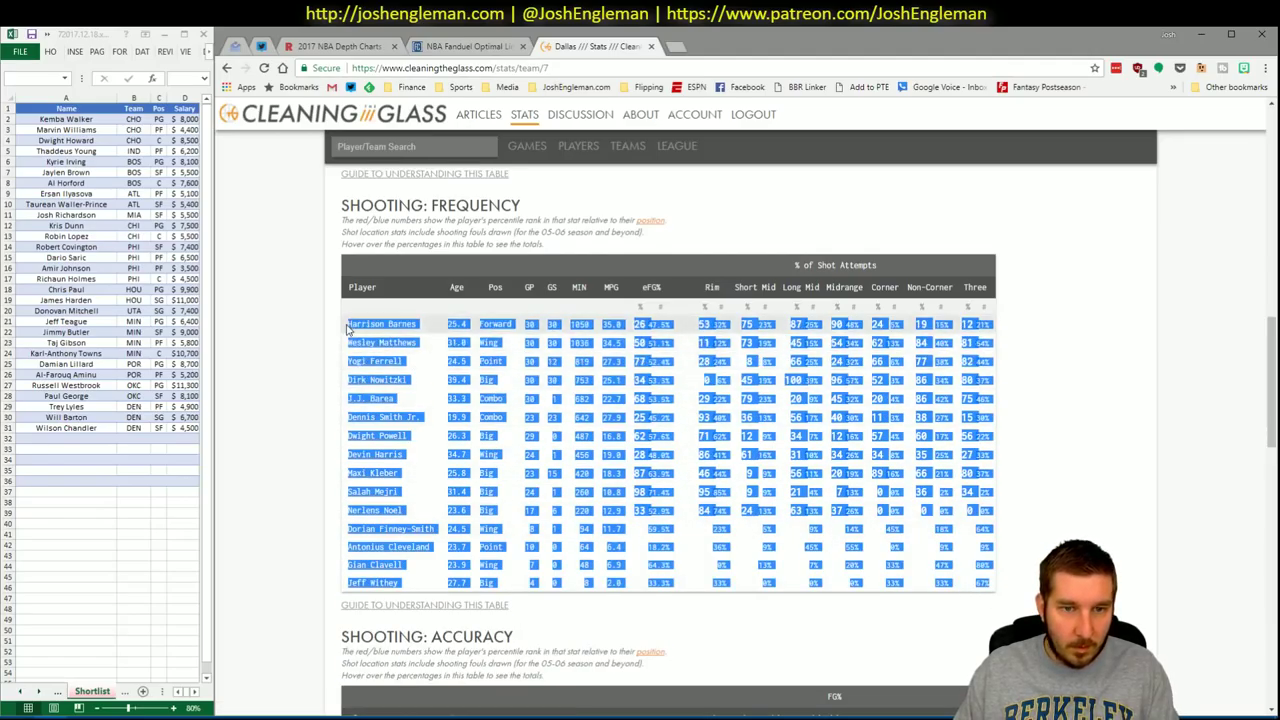
{"action": "key", "text": "alt+Tab"}
{"action": "left_click", "coordinate": [553, 691]}
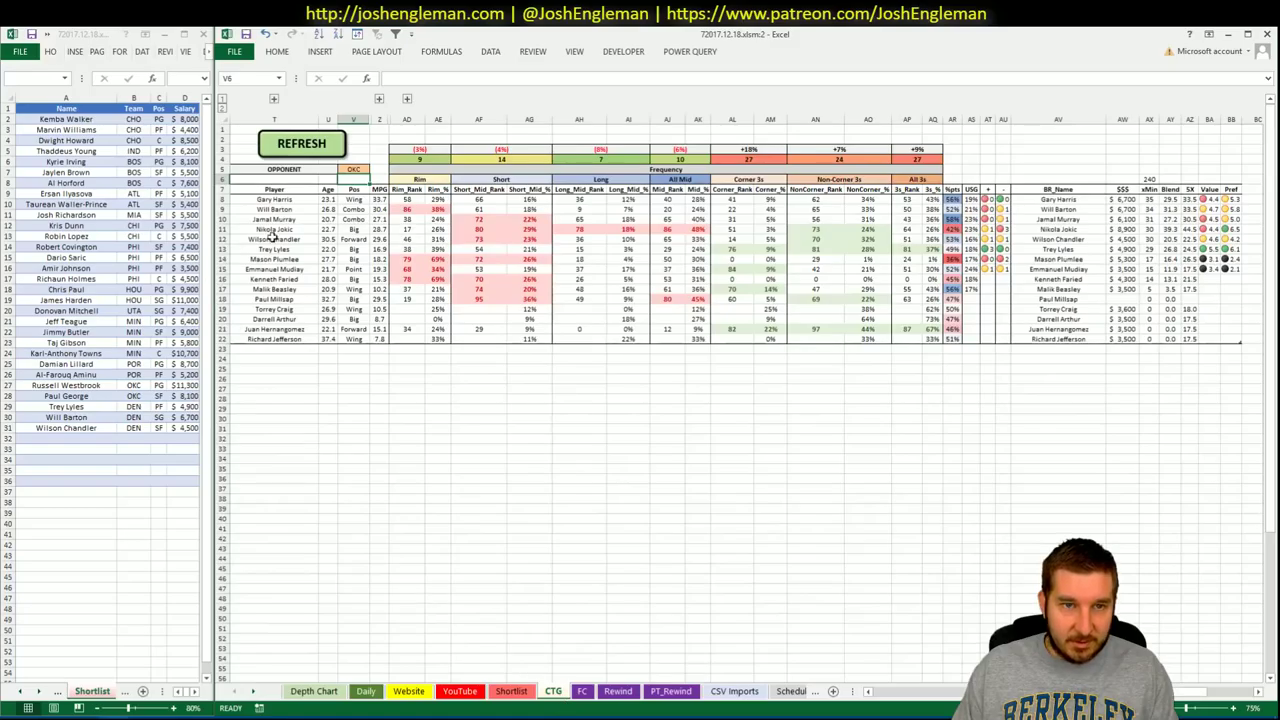
{"action": "left_click", "coordinate": [311, 146]}
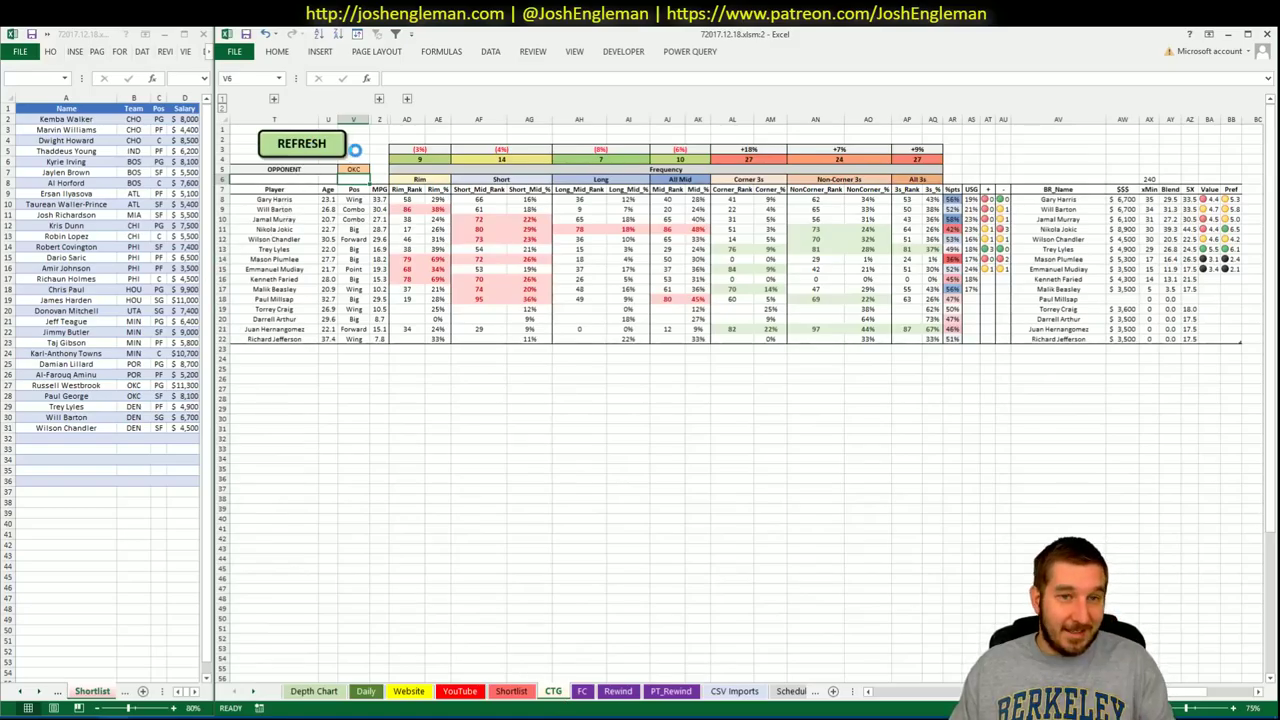
Set the CTG sheet's opponent to PHO and look over Dallas's shooting matchups
{"action": "type", "text": "PHO"}
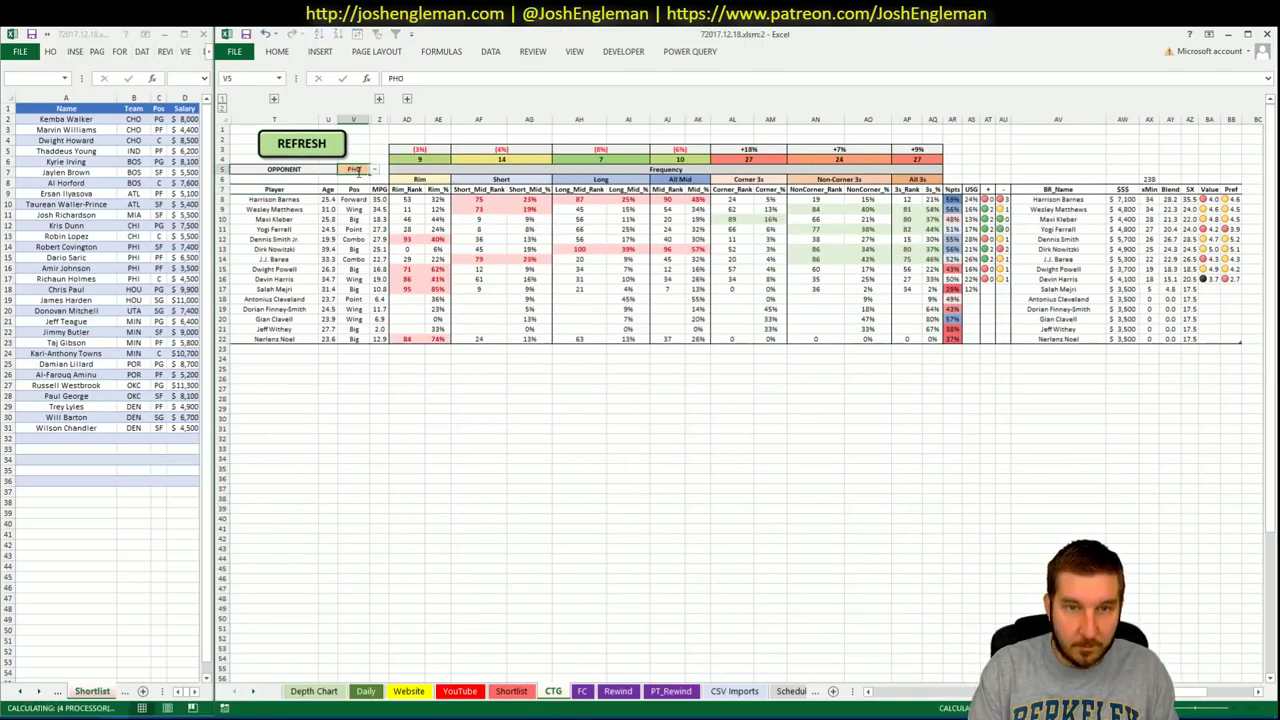
{"action": "key", "text": "Return"}
{"action": "left_click", "coordinate": [588, 380]}
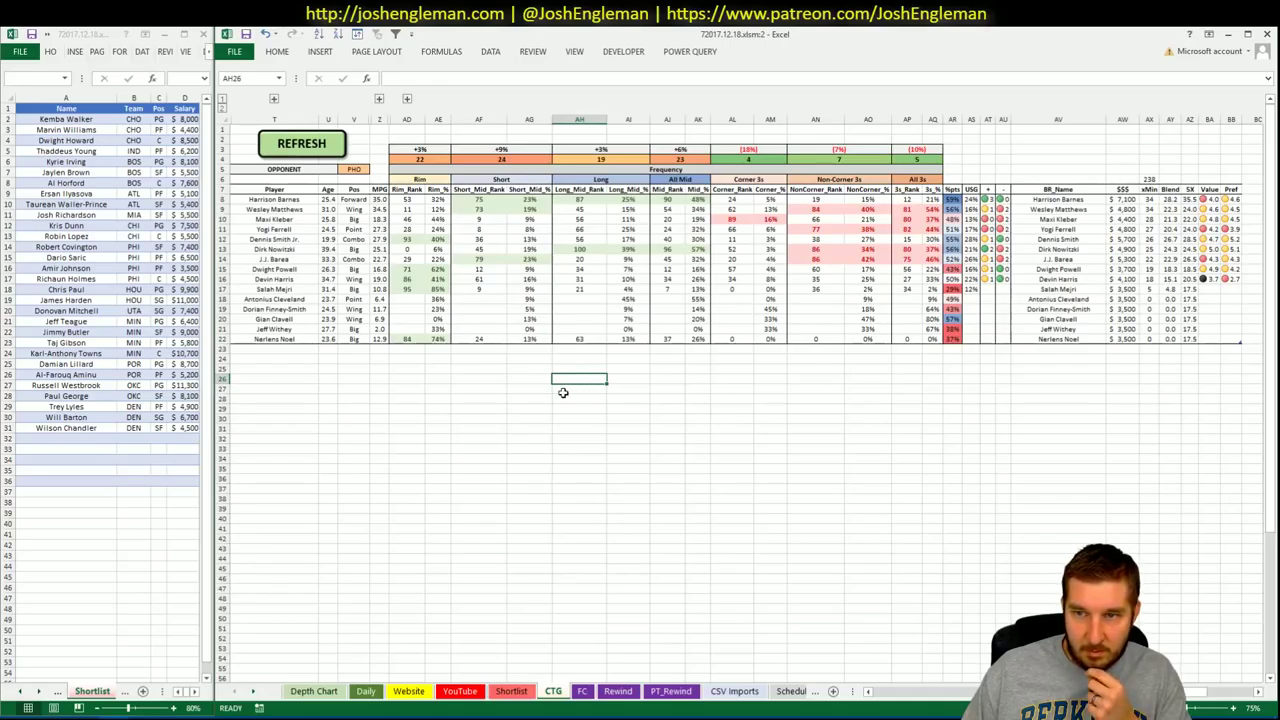
Return to the YouTube sheet and compare Dallas's recent game minutes and scores with the FD and DK projections
{"action": "left_click", "coordinate": [408, 690]}
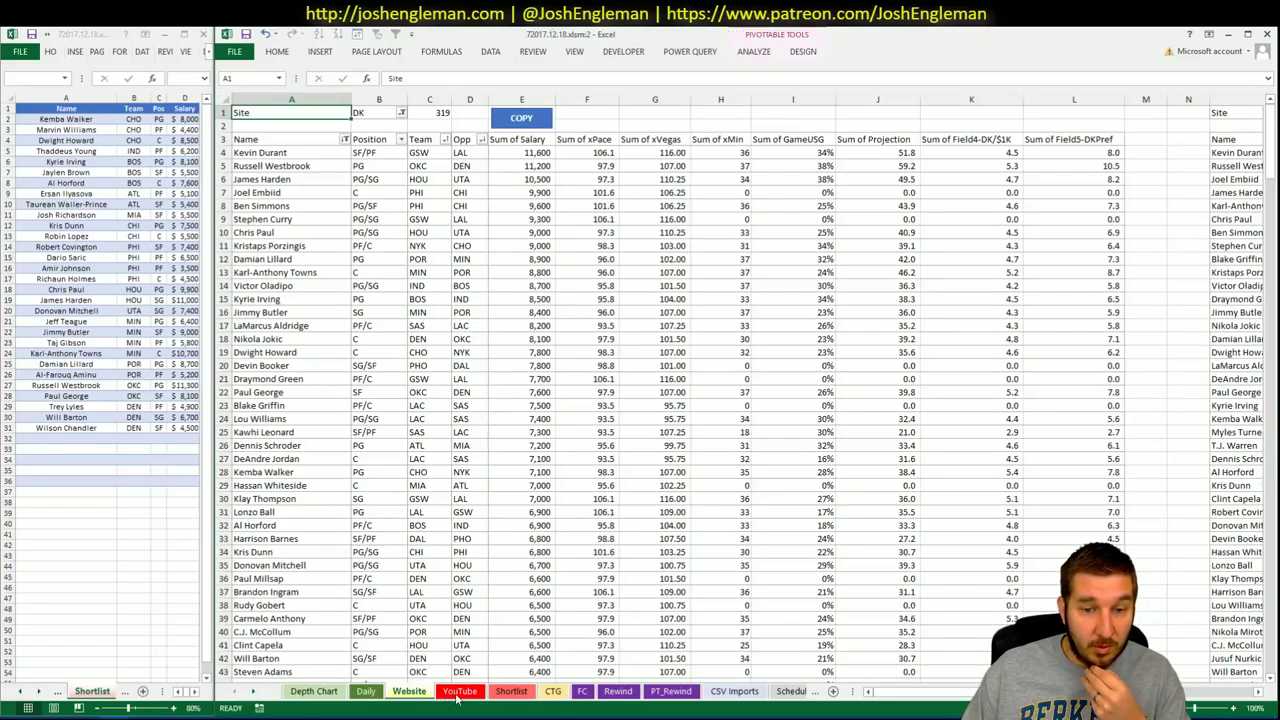
{"action": "left_click", "coordinate": [460, 690]}
{"action": "left_click", "coordinate": [456, 536]}
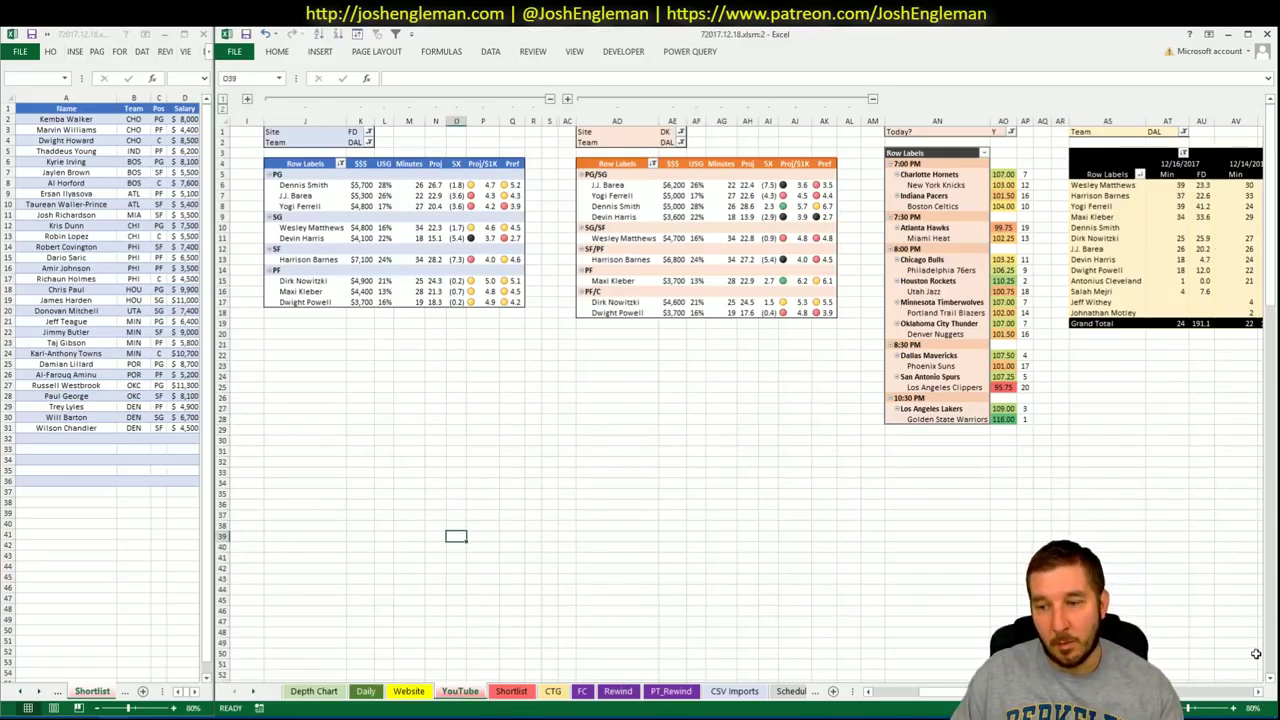
{"action": "left_click", "coordinate": [1259, 697]}
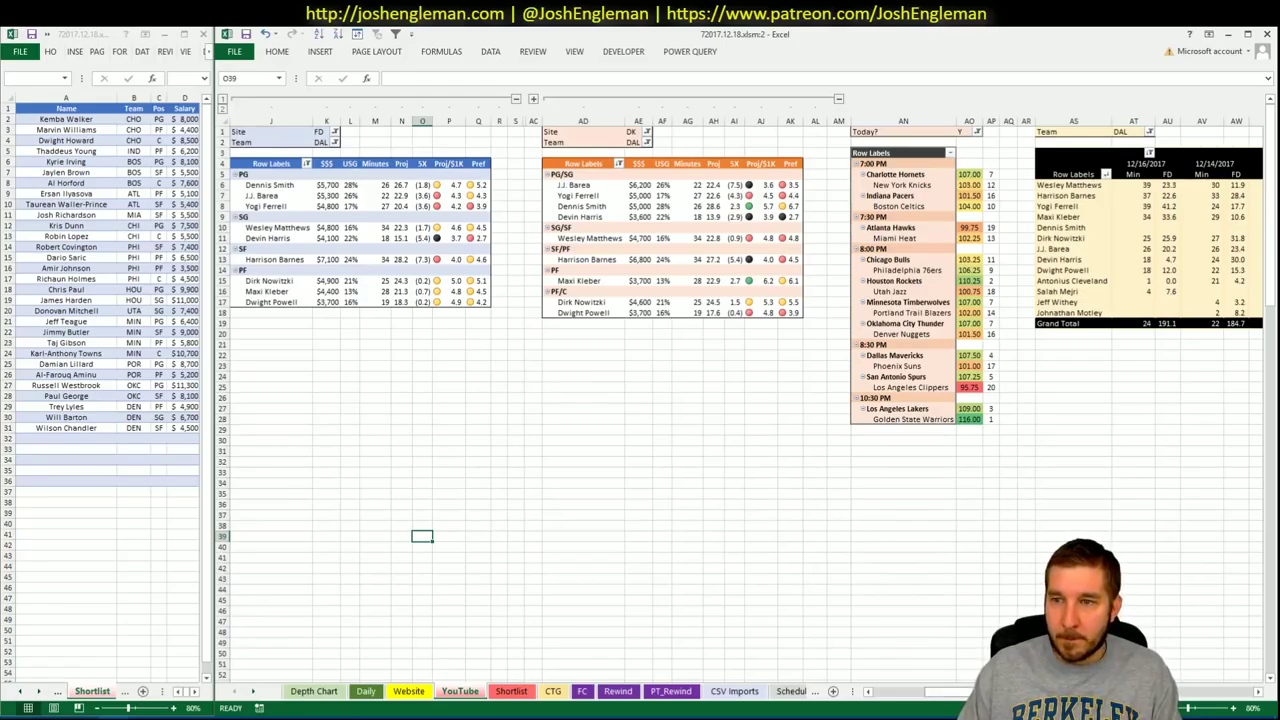
{"action": "scroll", "coordinate": [640, 400], "scroll_direction": "right", "scroll_amount": 5}
{"action": "scroll", "coordinate": [745, 400], "scroll_direction": "left", "scroll_amount": 4}
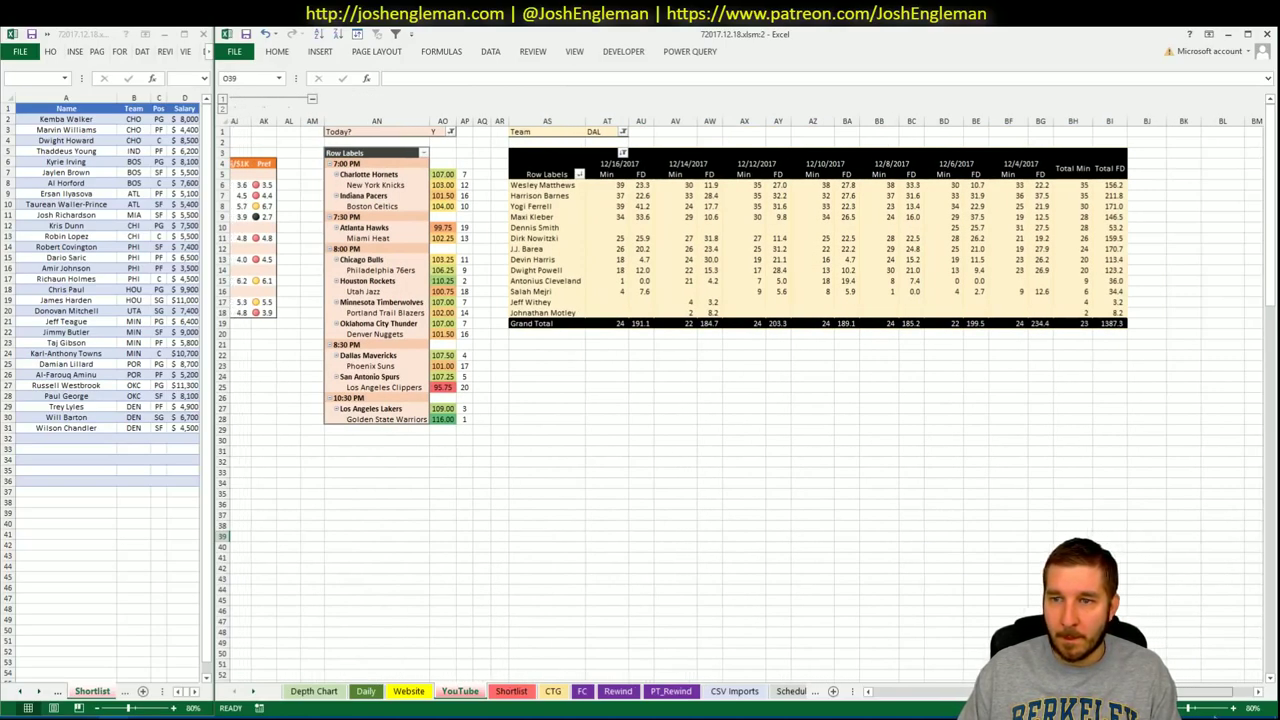
{"action": "scroll", "coordinate": [745, 400], "scroll_direction": "right", "scroll_amount": 5}
{"action": "scroll", "coordinate": [745, 400], "scroll_direction": "left", "scroll_amount": 6}
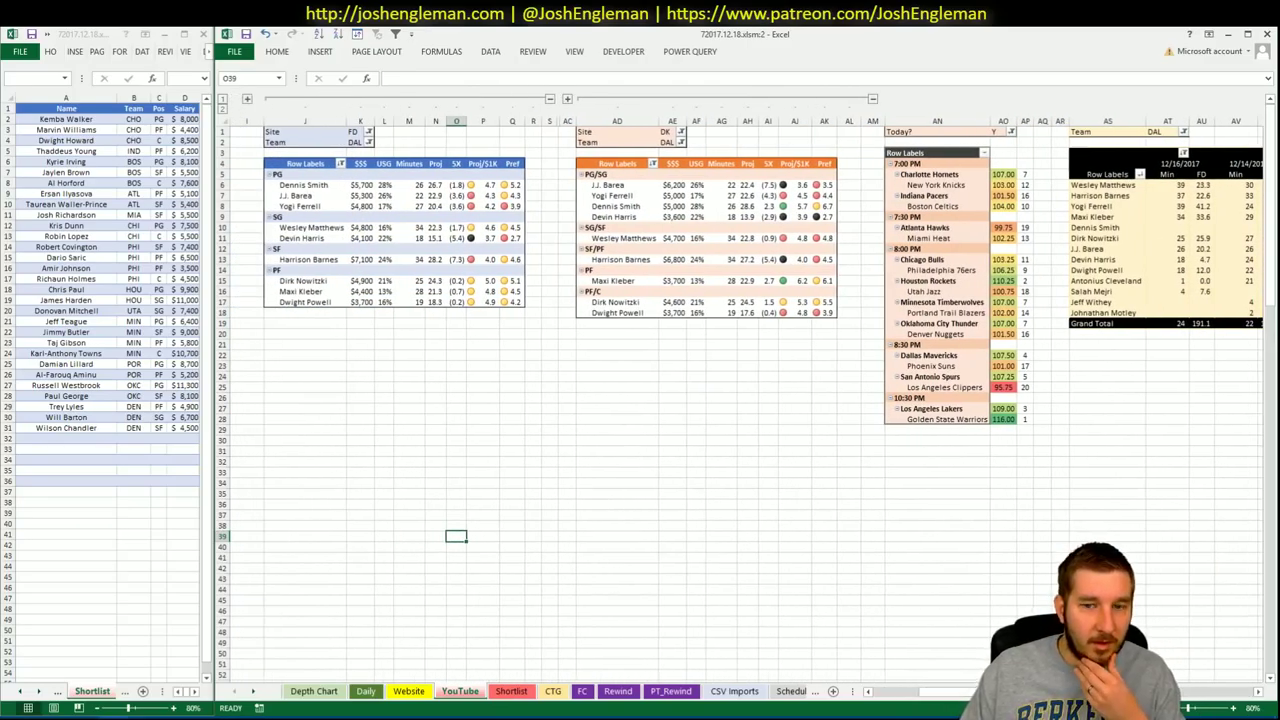
{"action": "left_click", "coordinate": [1261, 692]}
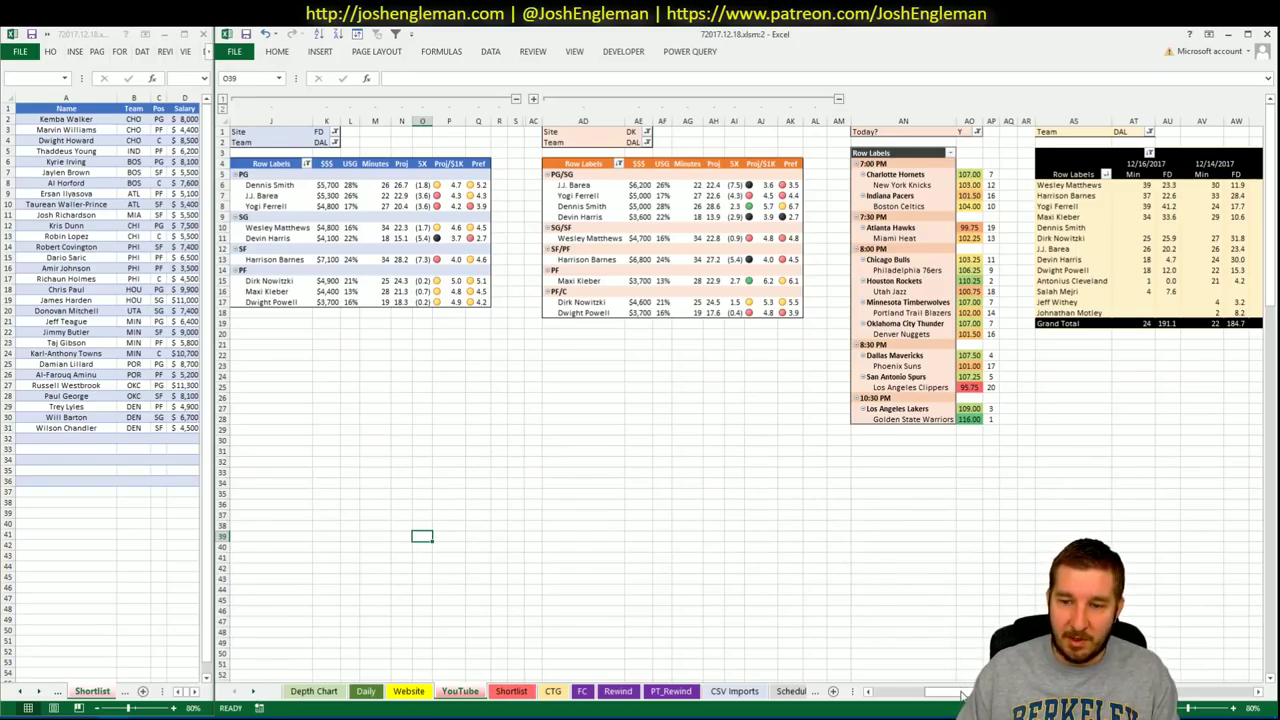
{"action": "left_click_drag", "start_coordinate": [962, 694], "coordinate": [988, 694]}
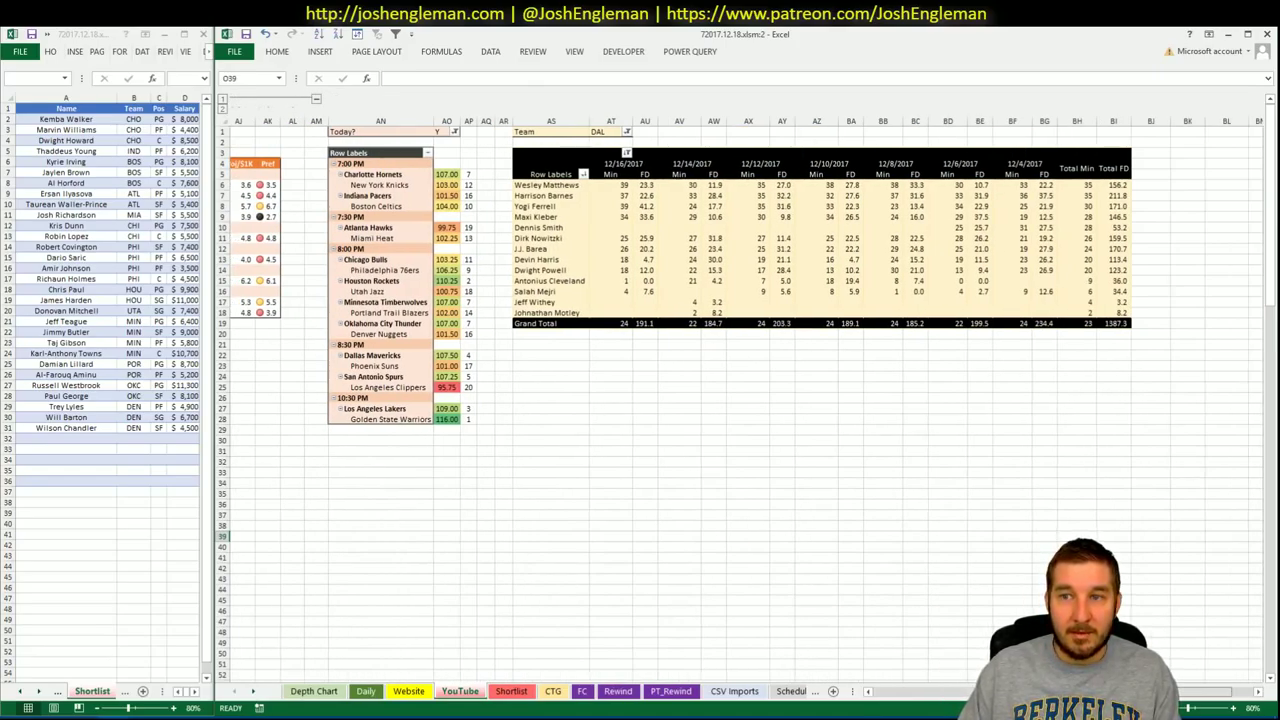
{"action": "scroll", "coordinate": [287, 680], "scroll_direction": "left", "scroll_amount": 10}
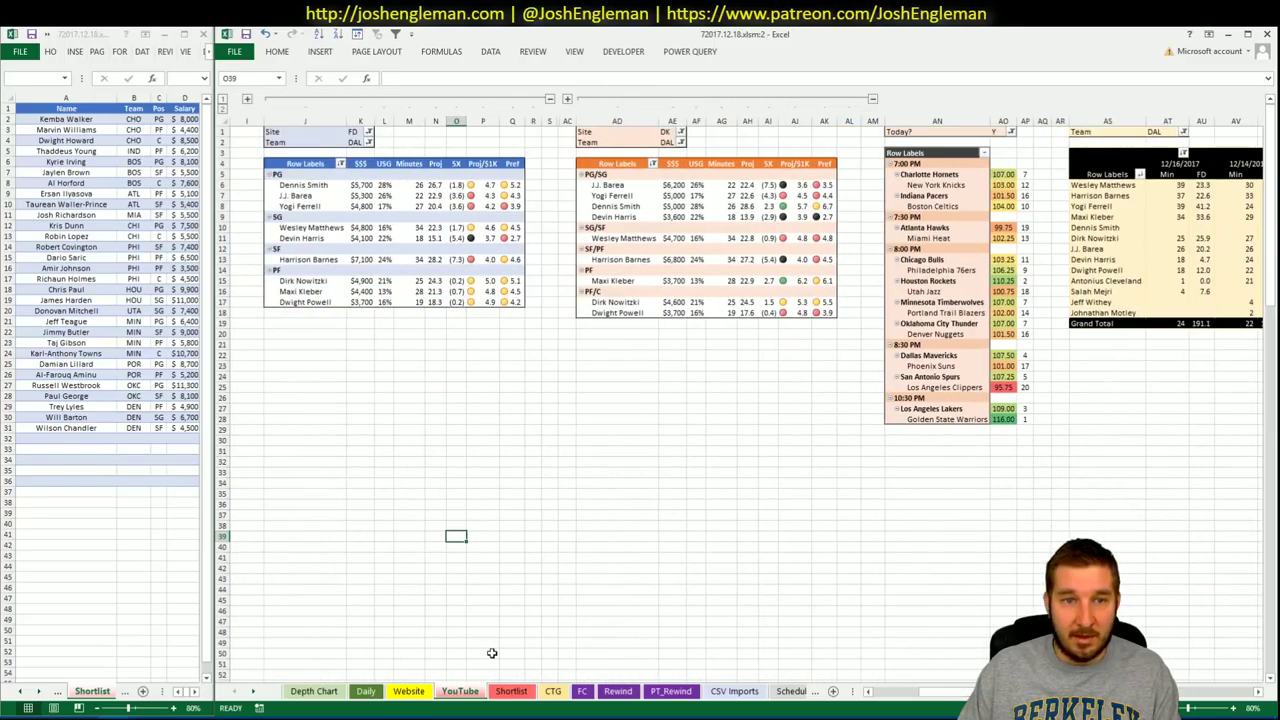
Switch to FantasyCruncher and filter the FanDuel player list to Dallas in the Phoenix game
{"action": "key", "text": "alt+Tab"}
{"action": "left_click", "coordinate": [460, 46]}
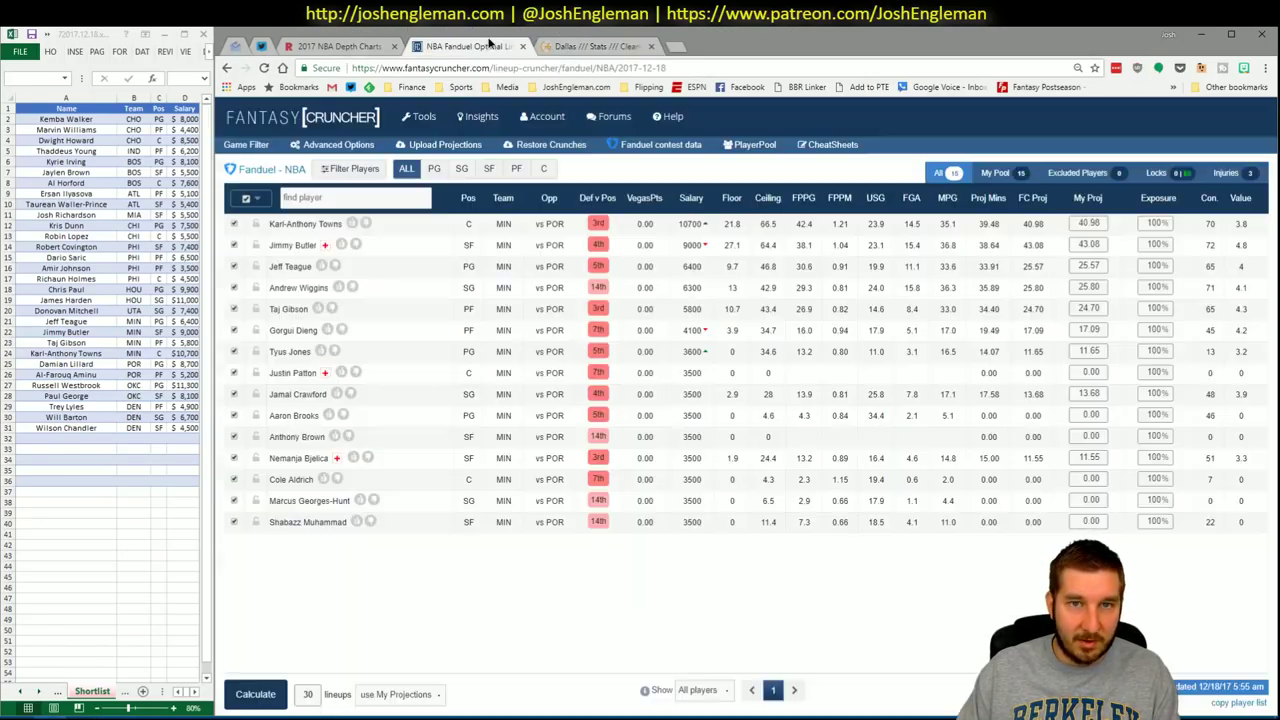
{"action": "left_click", "coordinate": [252, 147]}
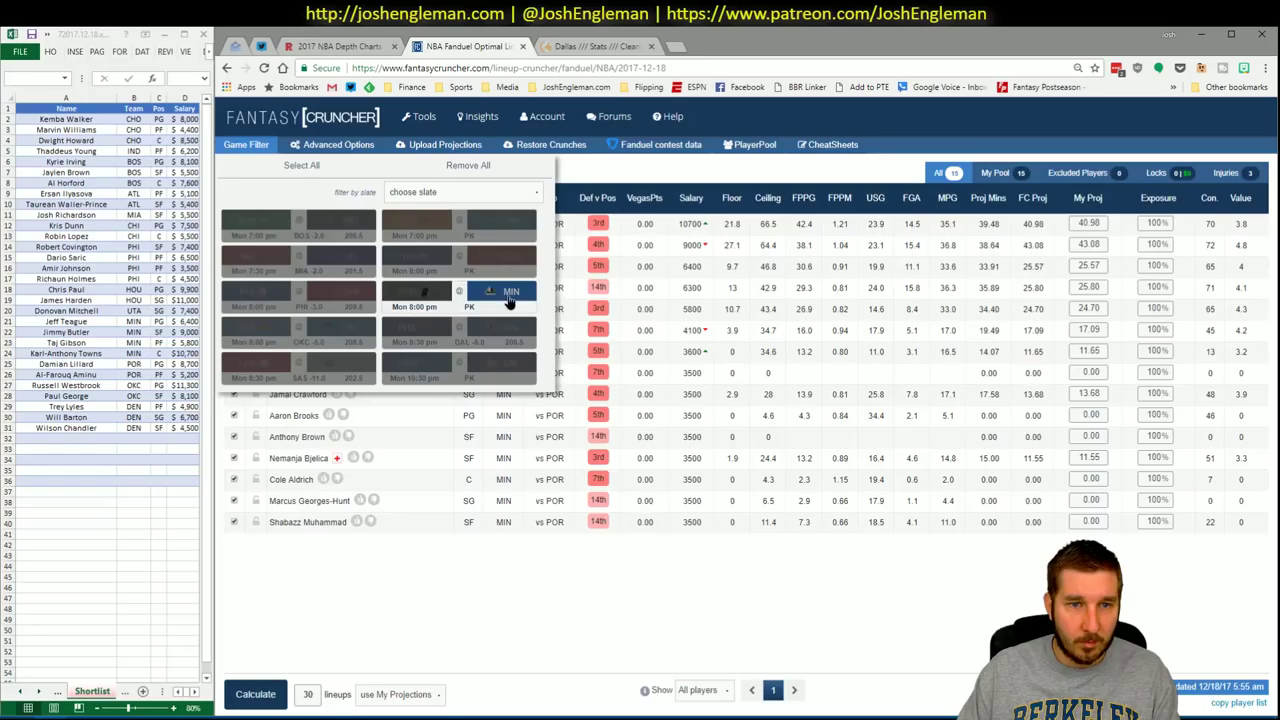
{"action": "left_click", "coordinate": [505, 340]}
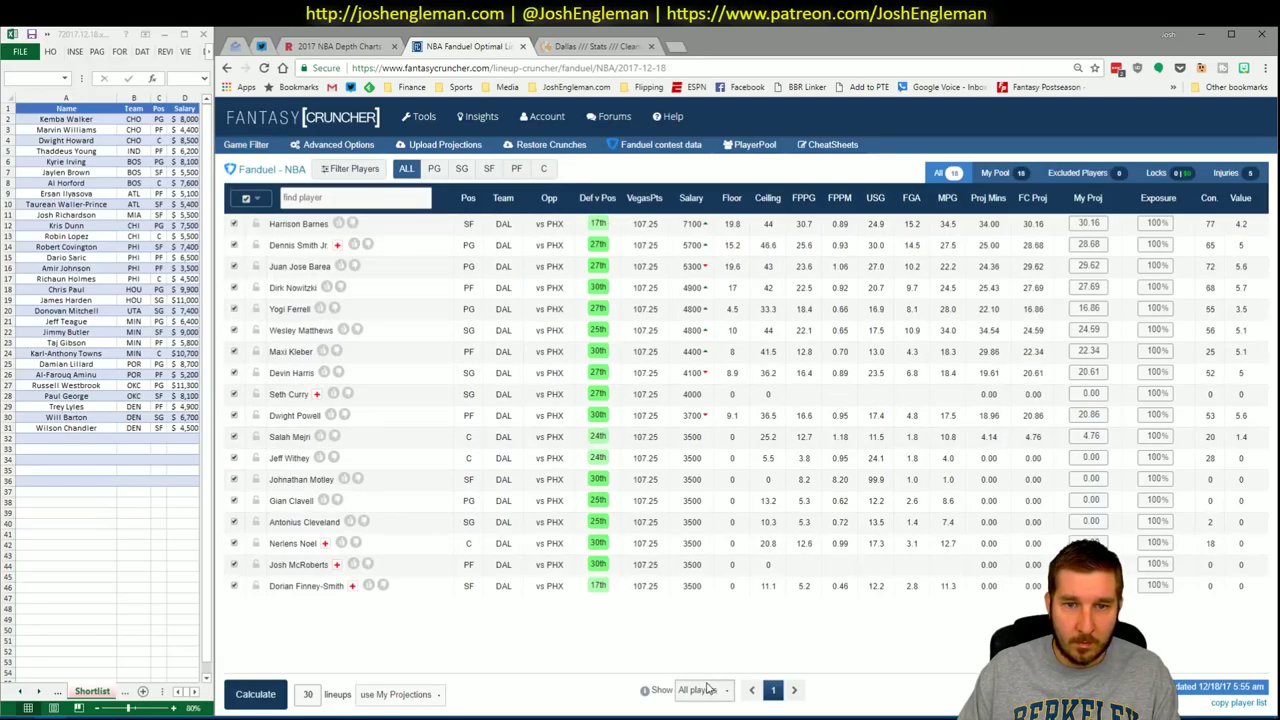
Examine Harrison Barnes's game log for minutes, usage and fantasy scores, and close it
{"action": "left_click", "coordinate": [300, 224]}
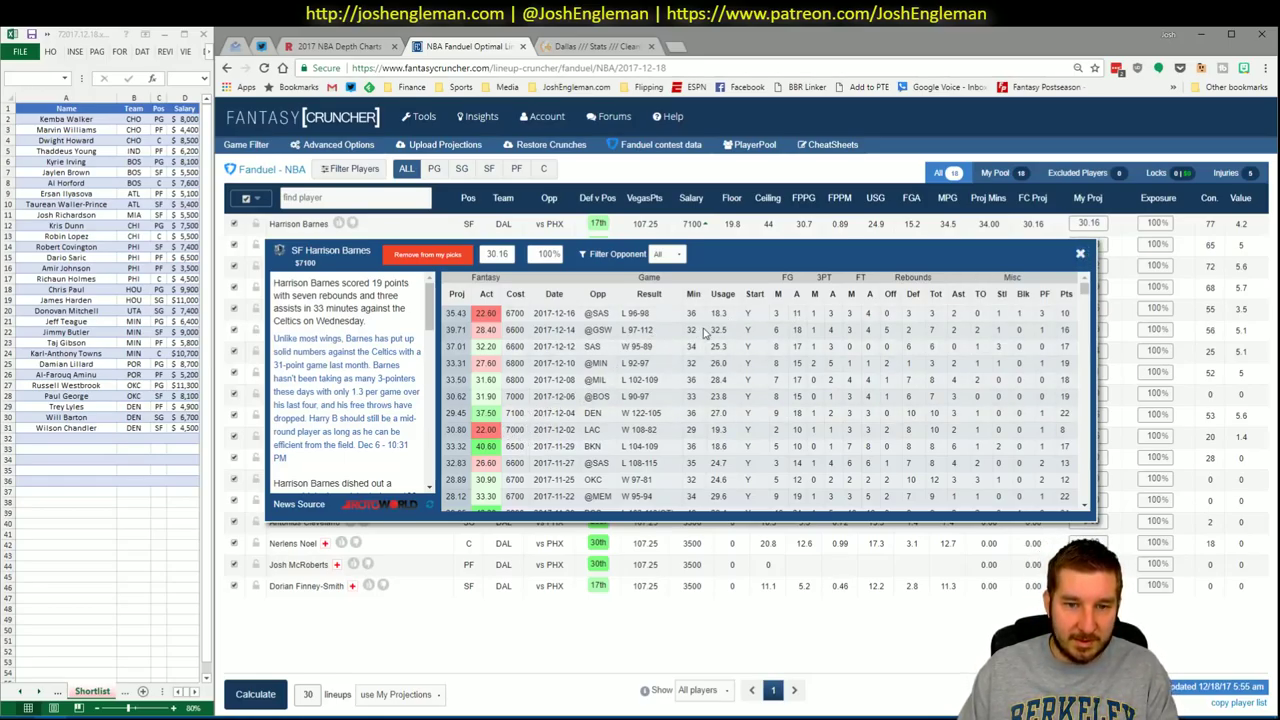
{"action": "scroll", "coordinate": [706, 333], "scroll_direction": "down", "scroll_amount": 1}
{"action": "scroll", "coordinate": [710, 333], "scroll_direction": "down", "scroll_amount": 2}
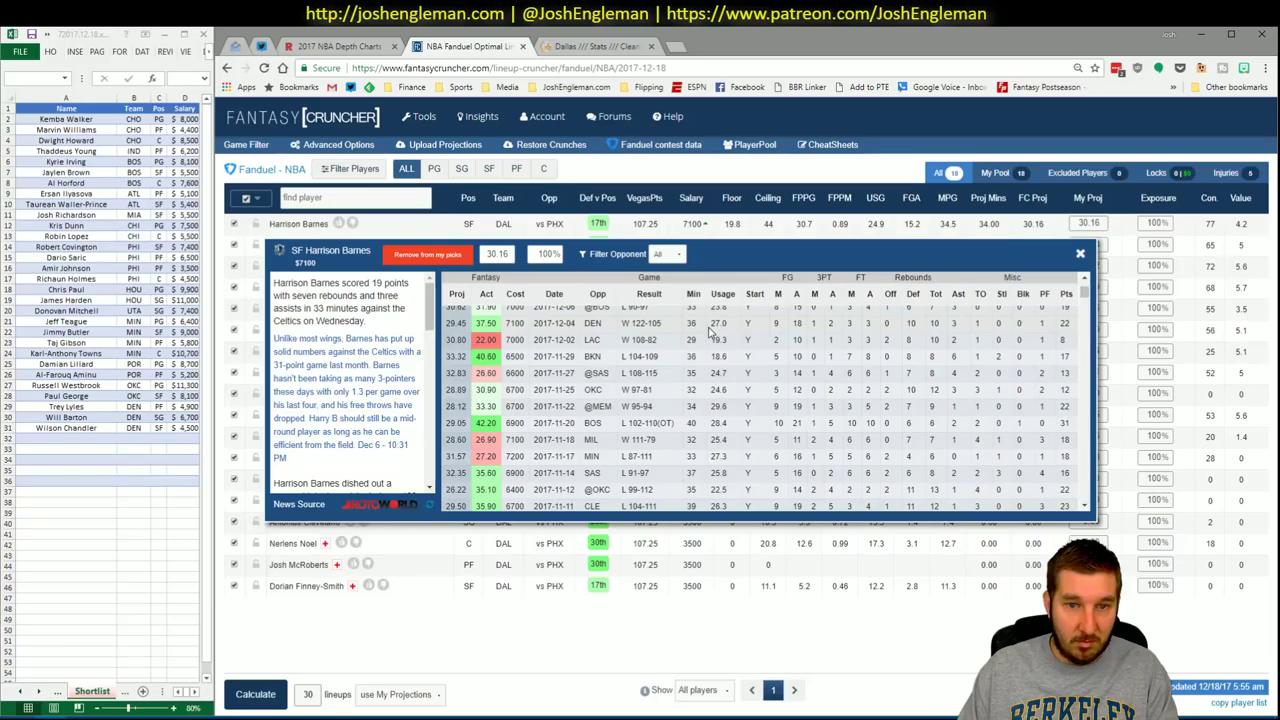
{"action": "scroll", "coordinate": [710, 333], "scroll_direction": "up", "scroll_amount": 3}
{"action": "scroll", "coordinate": [710, 333], "scroll_direction": "down", "scroll_amount": 3}
{"action": "scroll", "coordinate": [710, 333], "scroll_direction": "up", "scroll_amount": 3}
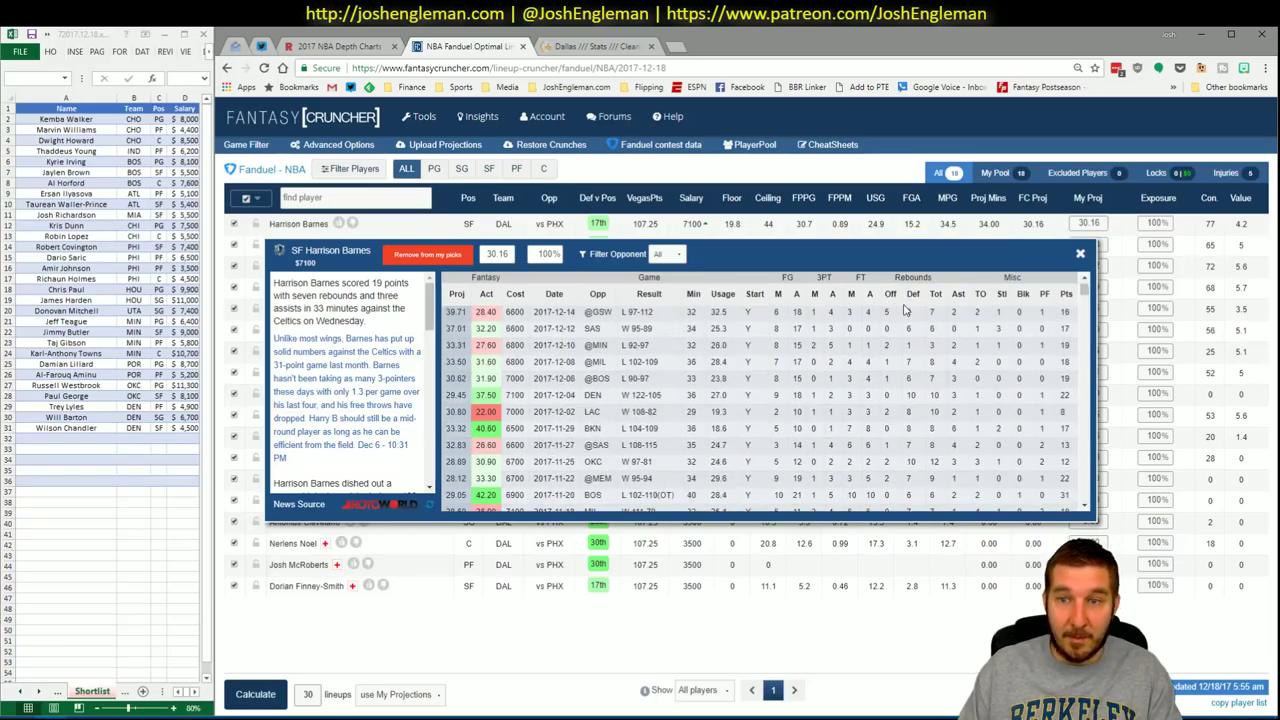
{"action": "left_click", "coordinate": [1080, 256]}
Return to the workbook, recheck Dallas's shooting matchups, and add Harrison Barnes to the first empty shortlist row
{"action": "key", "text": "alt+Tab"}
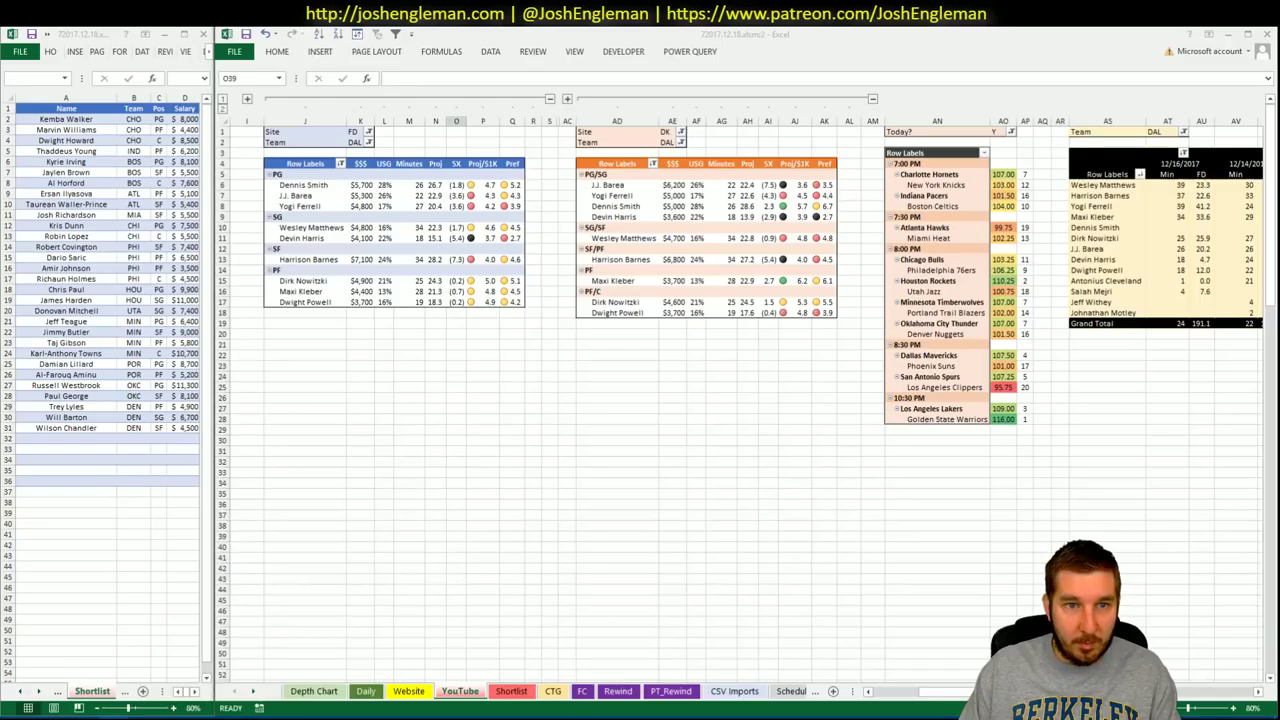
{"action": "left_click", "coordinate": [553, 691]}
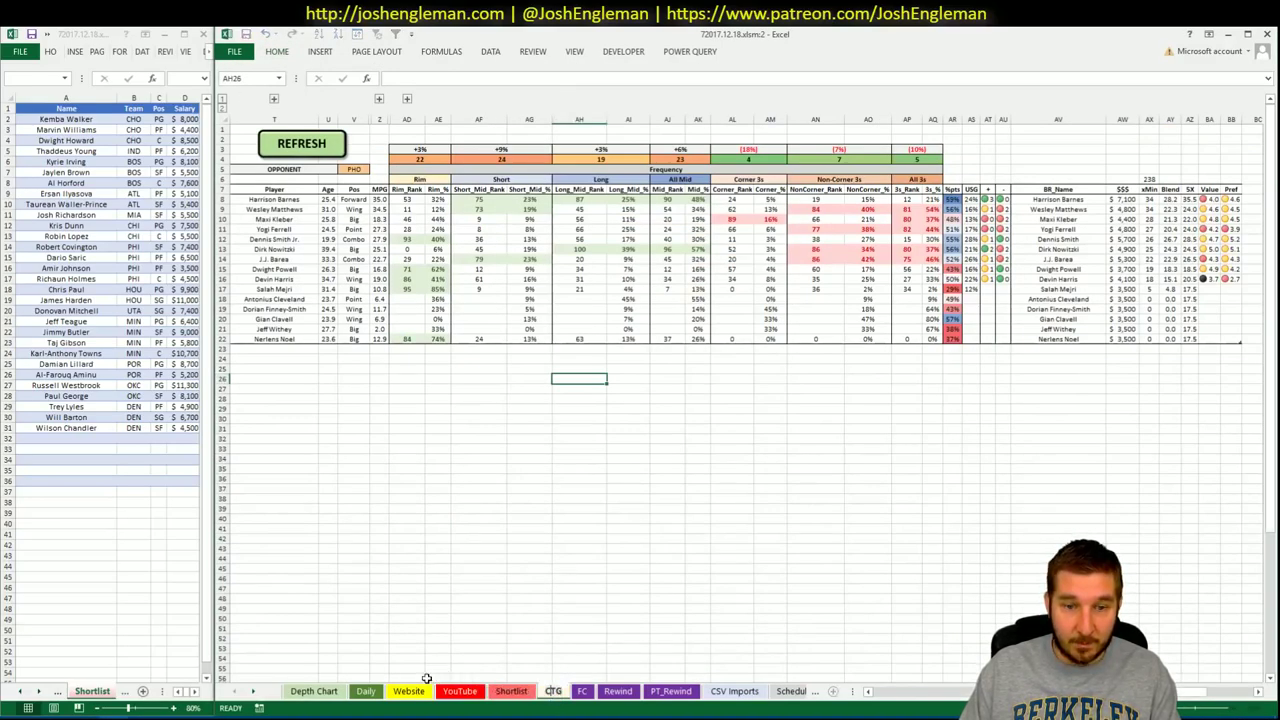
{"action": "left_click", "coordinate": [408, 691]}
{"action": "left_click", "coordinate": [72, 440]}
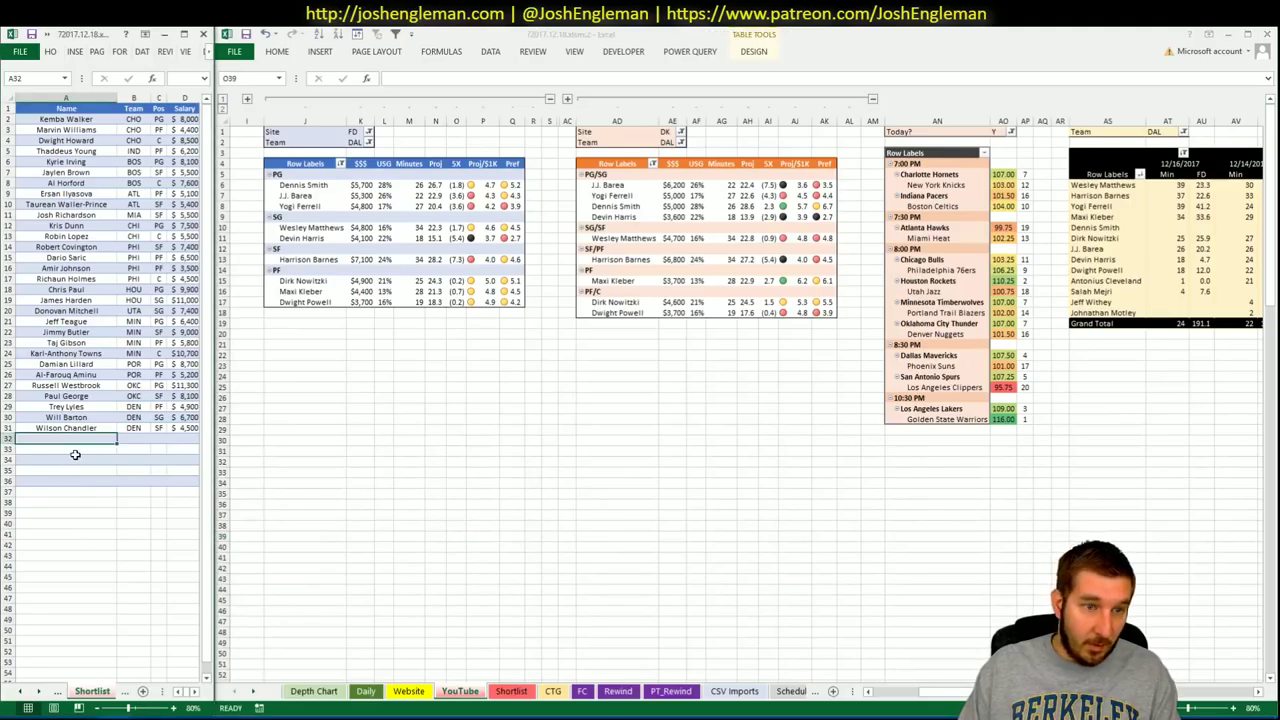
{"action": "type", "text": "Harrison Ba"}
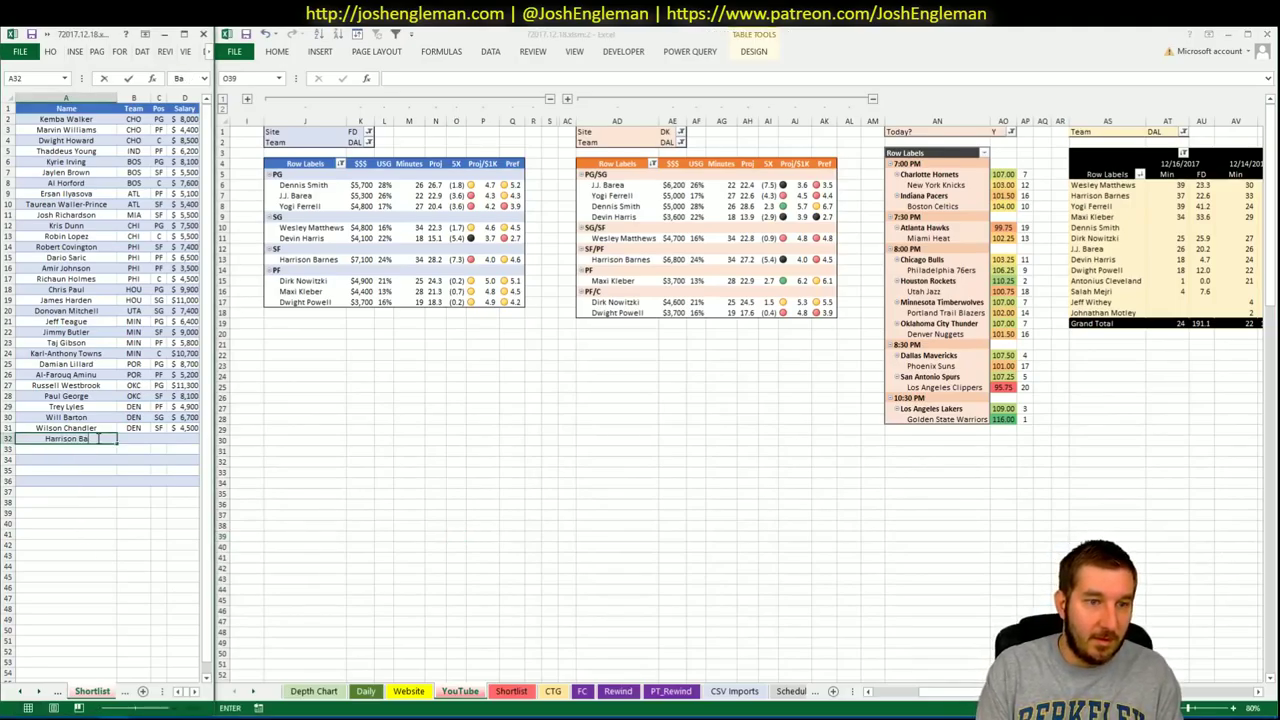
{"action": "type", "text": "rnes"}
{"action": "key", "text": "Return"}
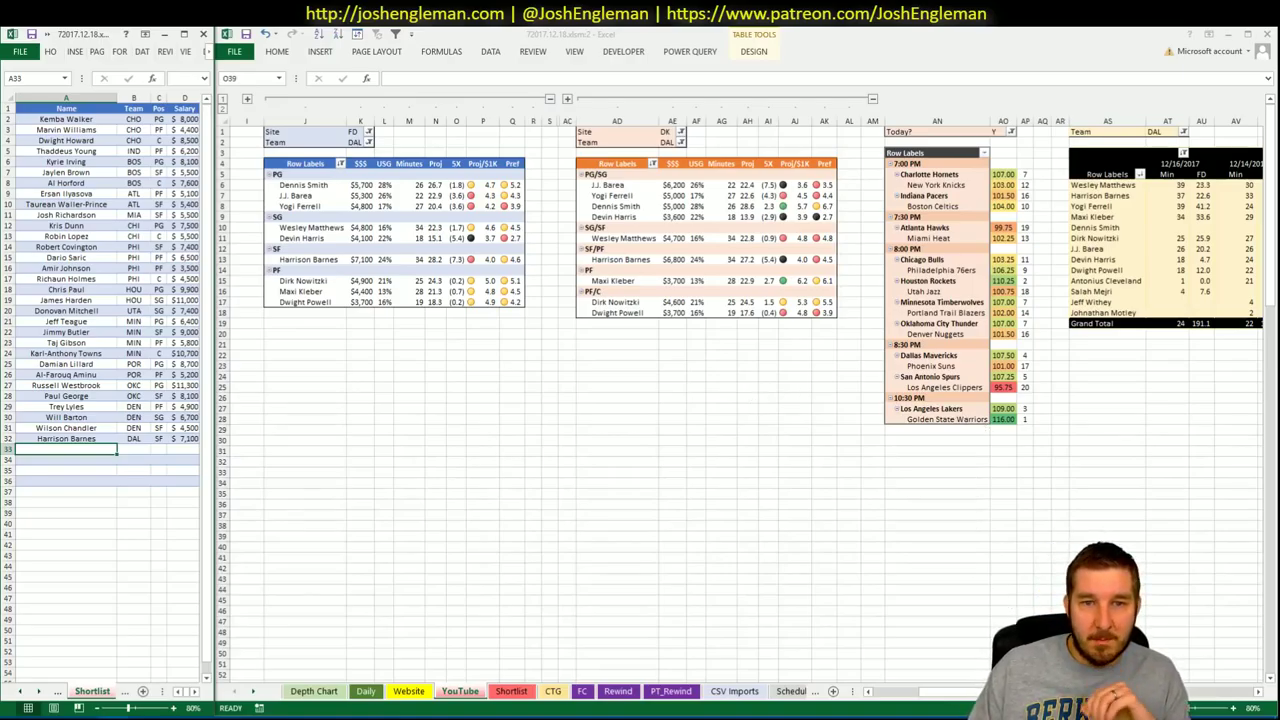
Review the remaining Dallas players' recent games, projections and CTG shooting matchups for further shortlist candidates
{"action": "scroll", "coordinate": [740, 400], "scroll_direction": "right", "scroll_amount": 2}
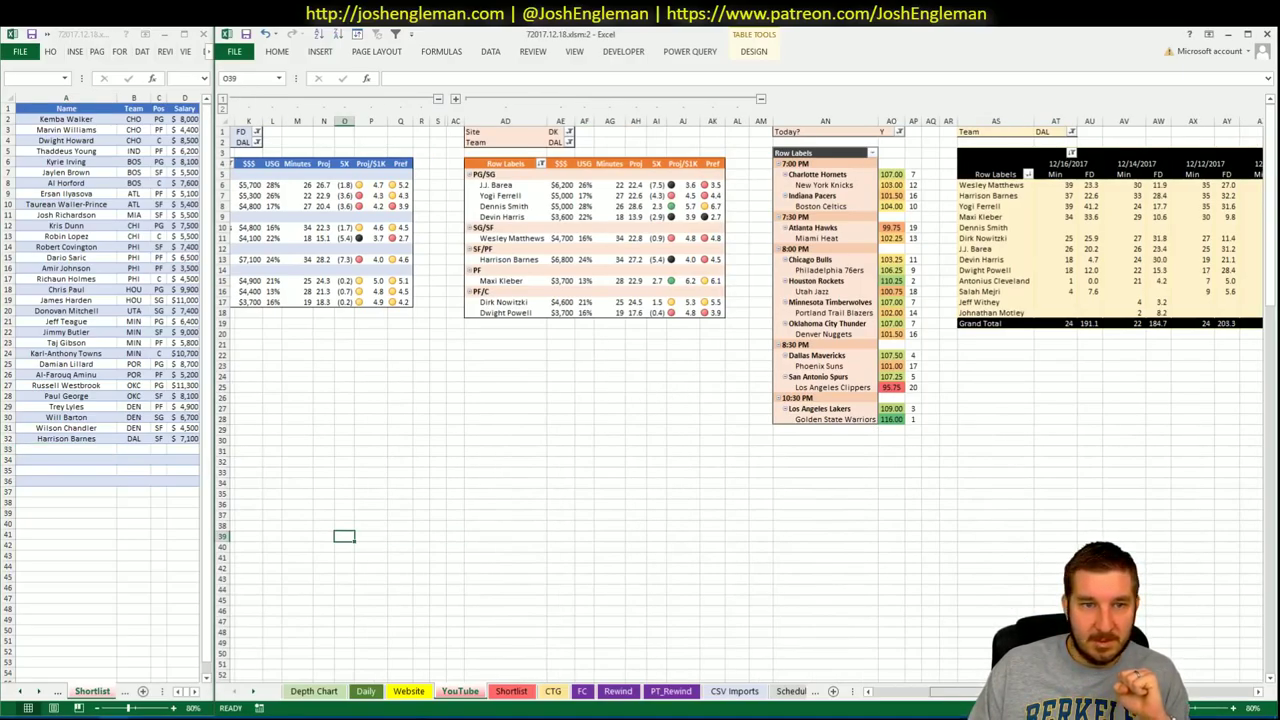
{"action": "scroll", "coordinate": [1193, 703], "scroll_direction": "right", "scroll_amount": 8}
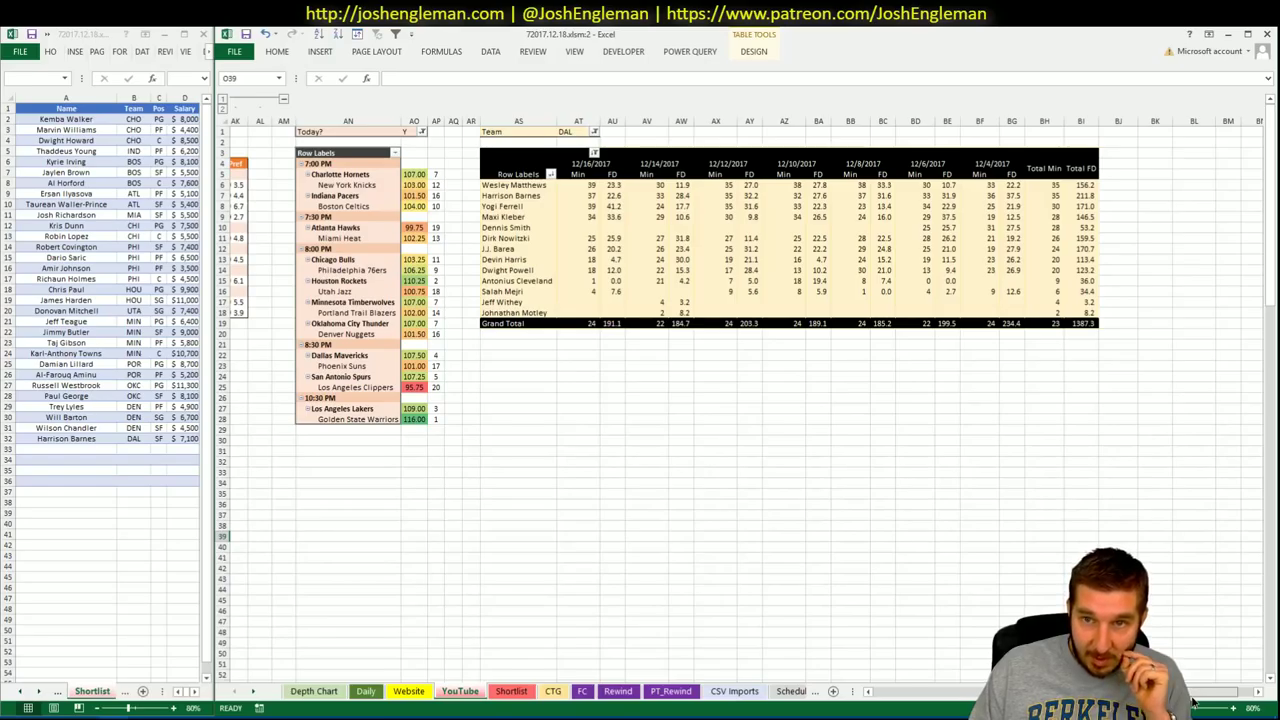
{"action": "scroll", "coordinate": [1193, 703], "scroll_direction": "left", "scroll_amount": 9}
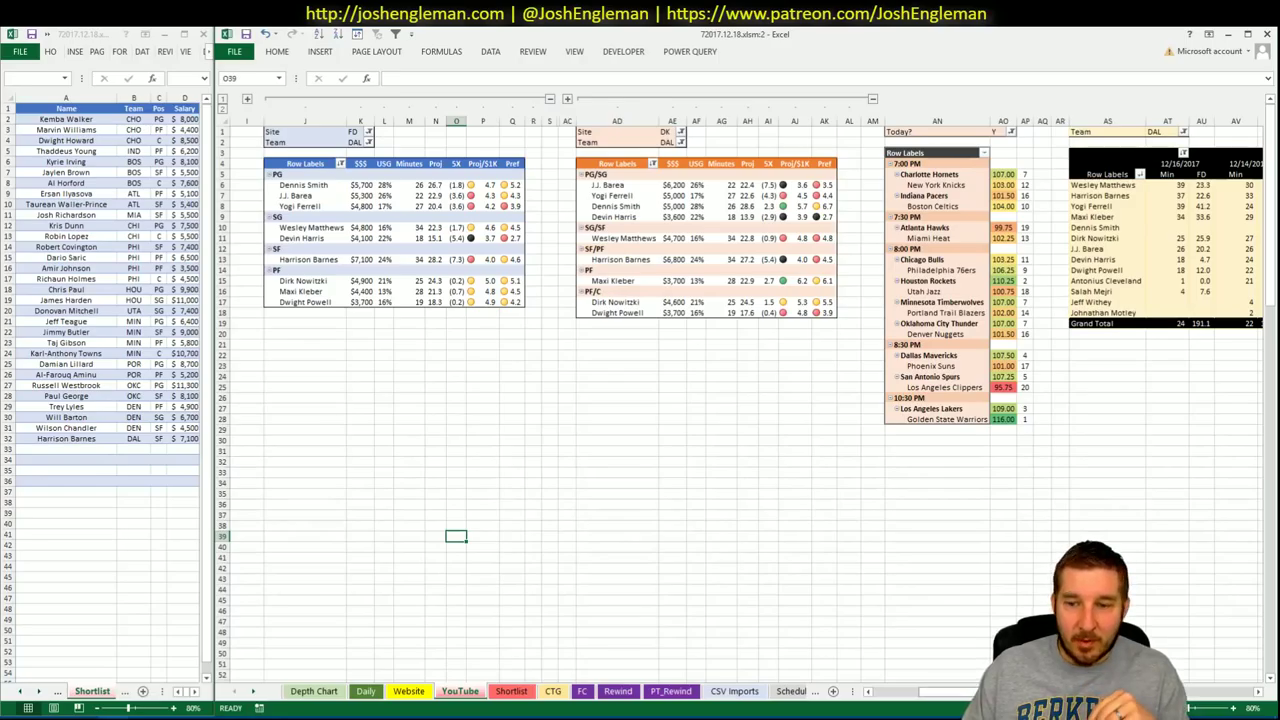
{"action": "scroll", "coordinate": [745, 400], "scroll_direction": "right", "scroll_amount": 10}
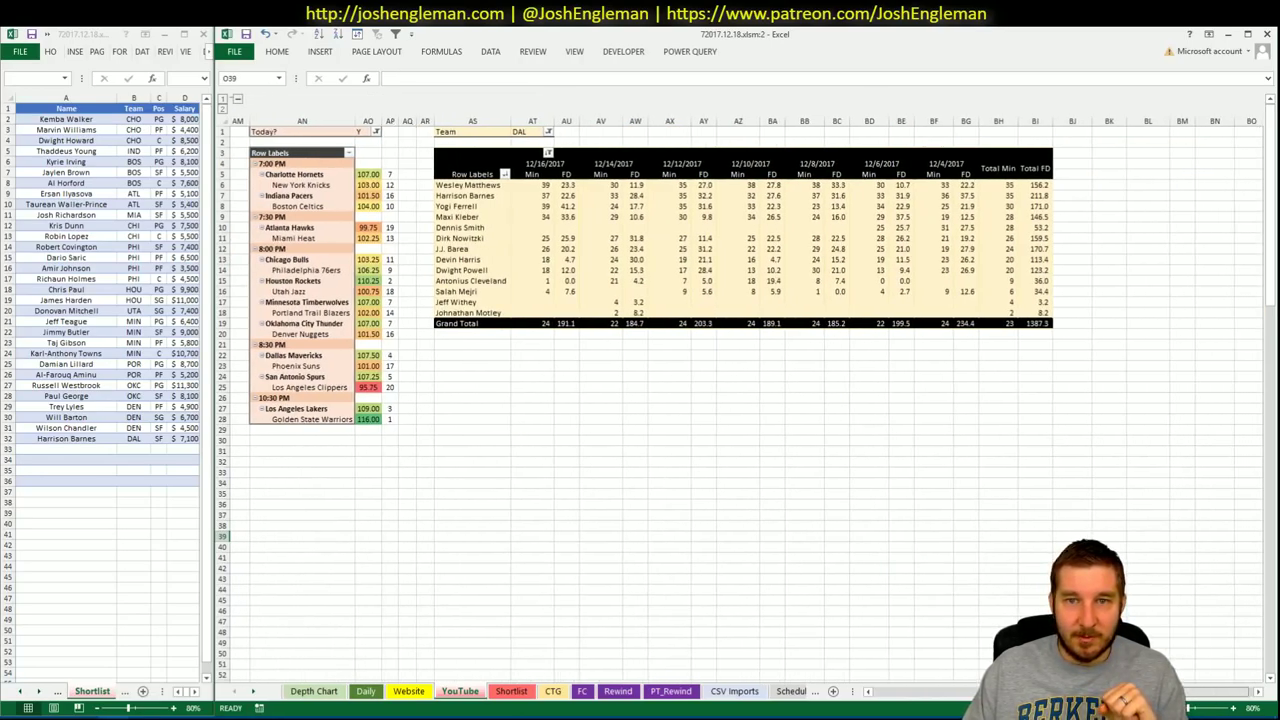
{"action": "key", "text": "ctrl+Page_Down"}
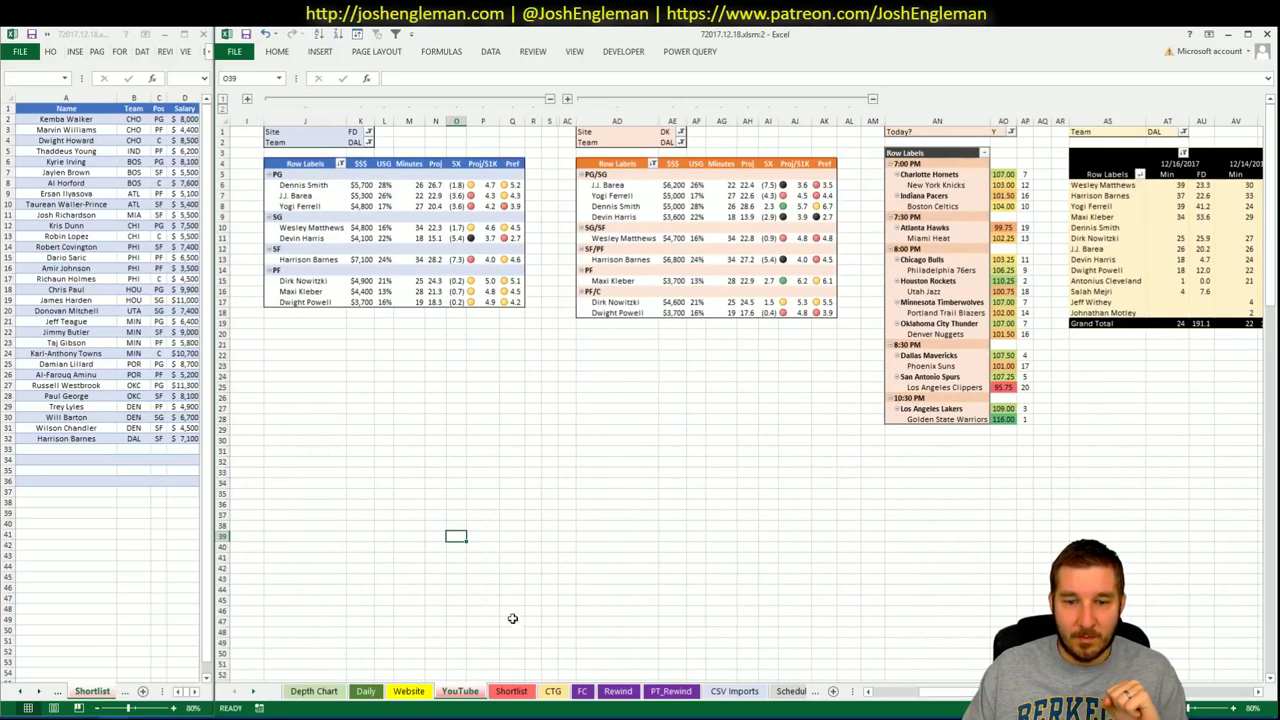
{"action": "left_click", "coordinate": [553, 691]}
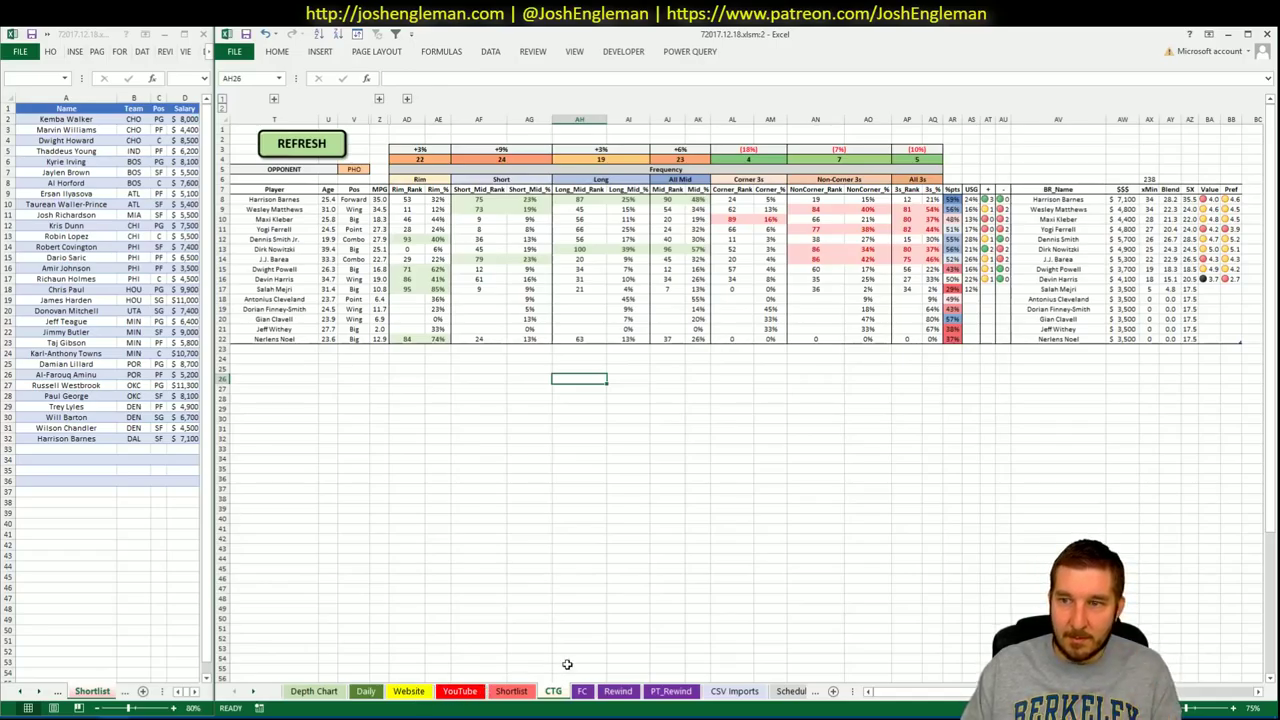
{"action": "left_click", "coordinate": [410, 691]}
{"action": "left_click", "coordinate": [414, 691]}
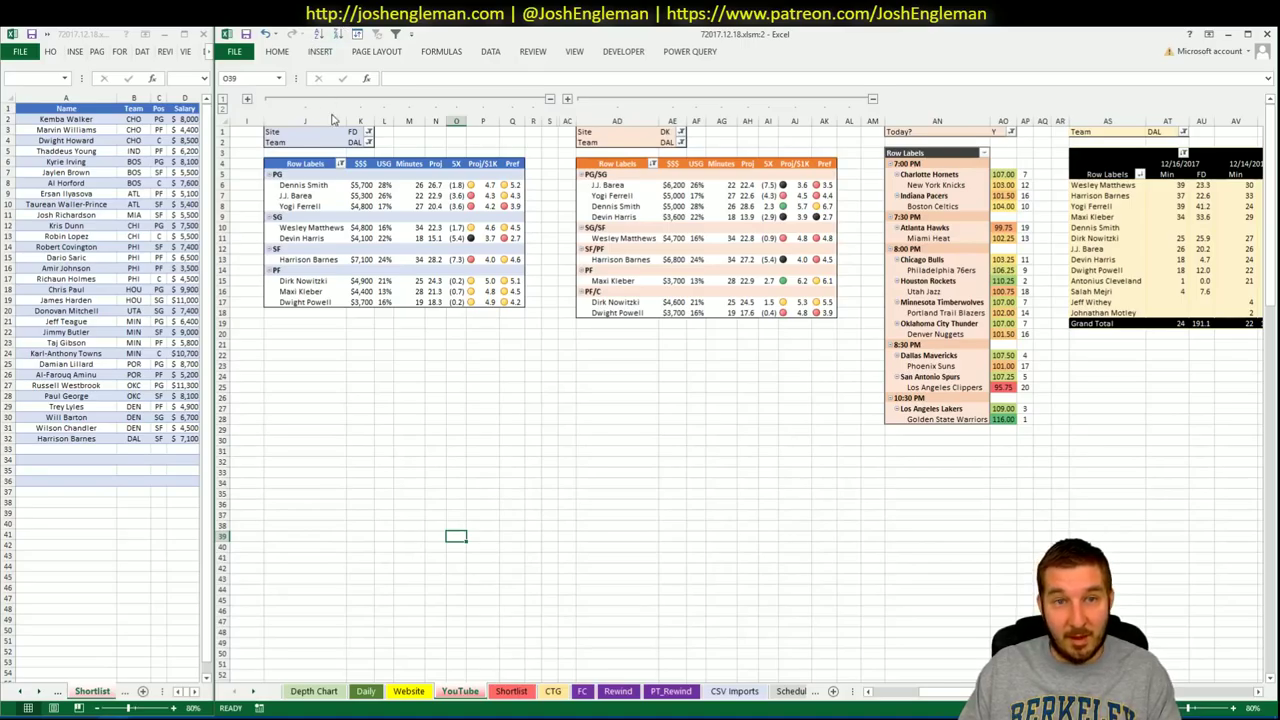
Set the Team filters of the FD and DK projections tables to PHO
{"action": "left_click", "coordinate": [358, 143]}
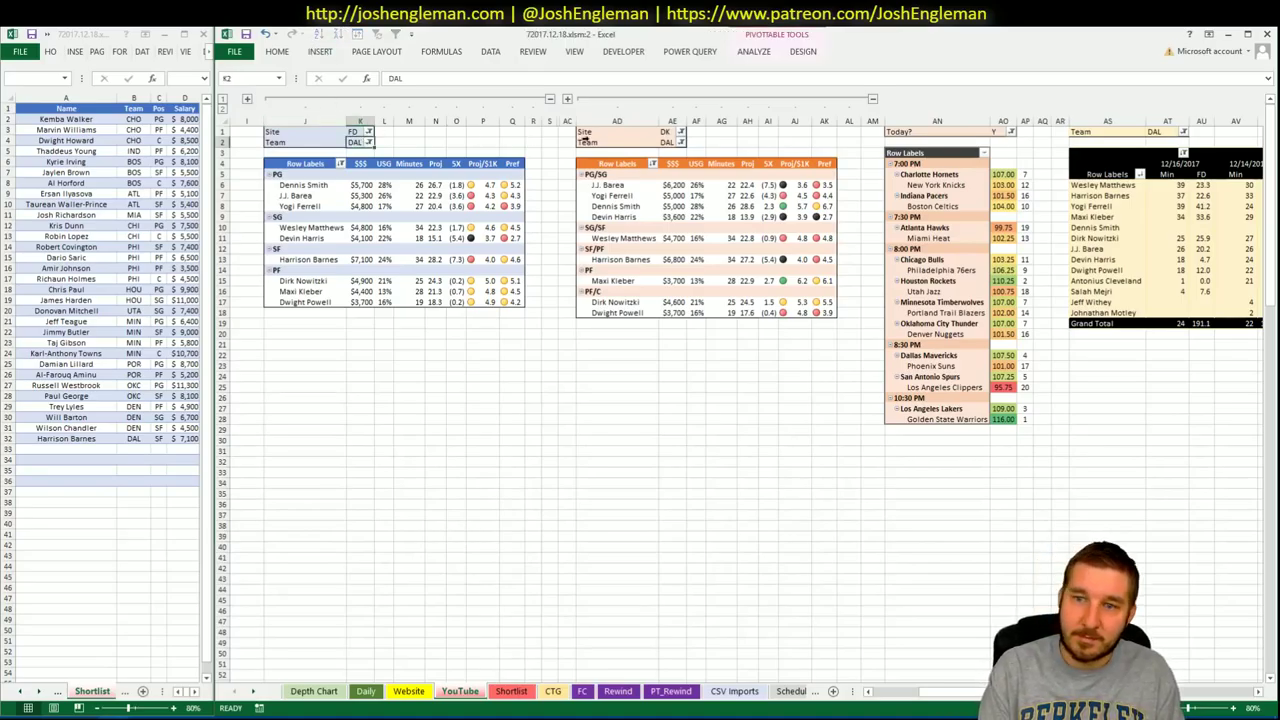
{"action": "type", "text": "PHO"}
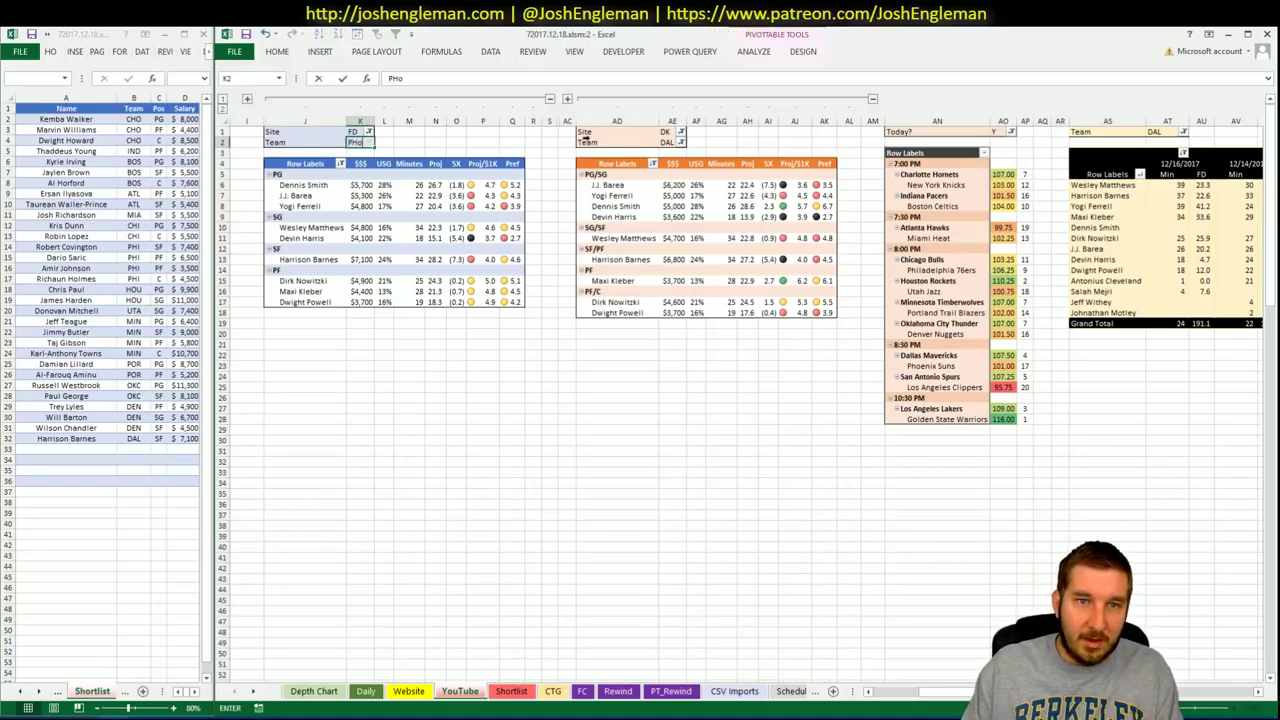
{"action": "key", "text": "Tab"}
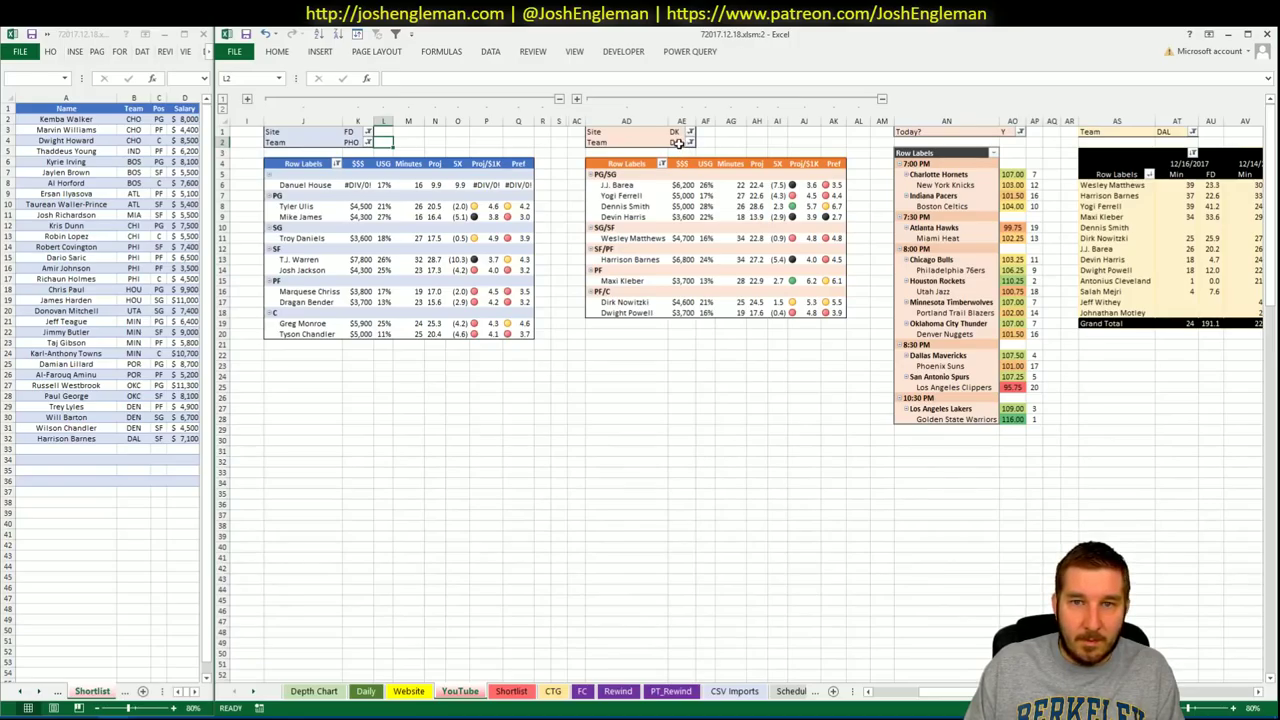
{"action": "left_click", "coordinate": [678, 142]}
{"action": "type", "text": "PHO"}
{"action": "key", "text": "Tab"}
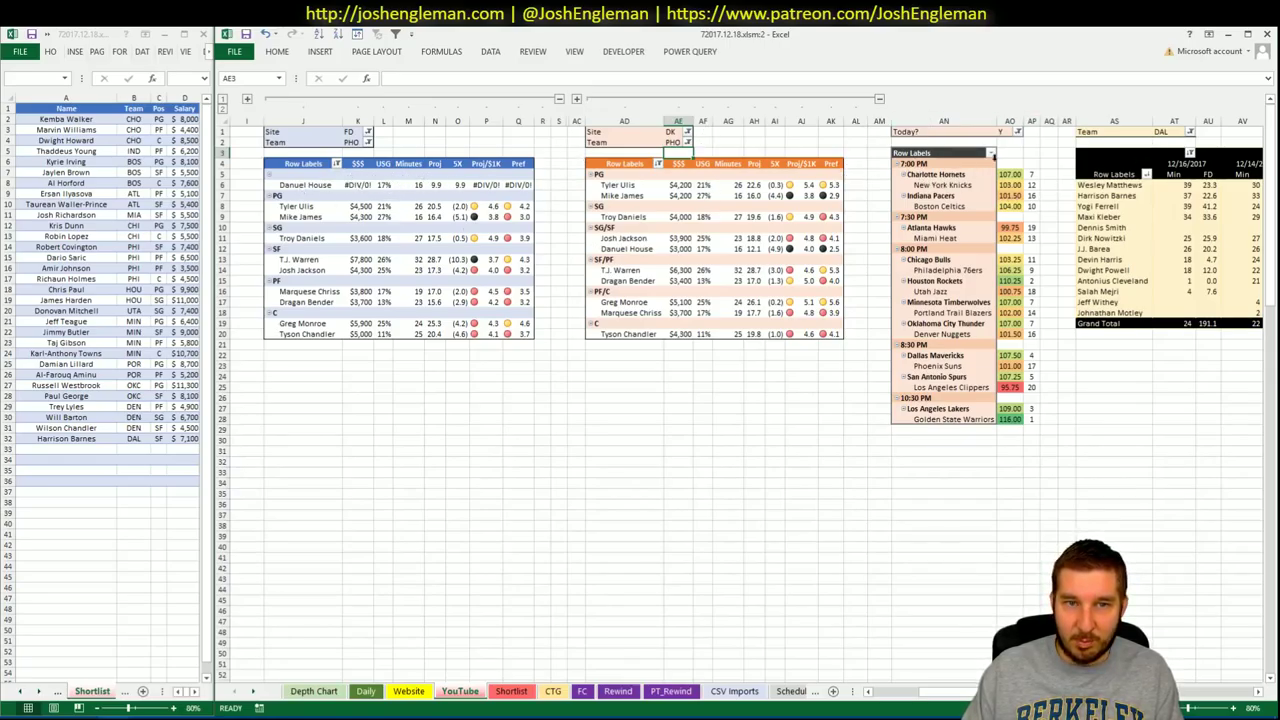
Select the Team filter value of the recent-games table
{"action": "left_click", "coordinate": [1172, 132]}
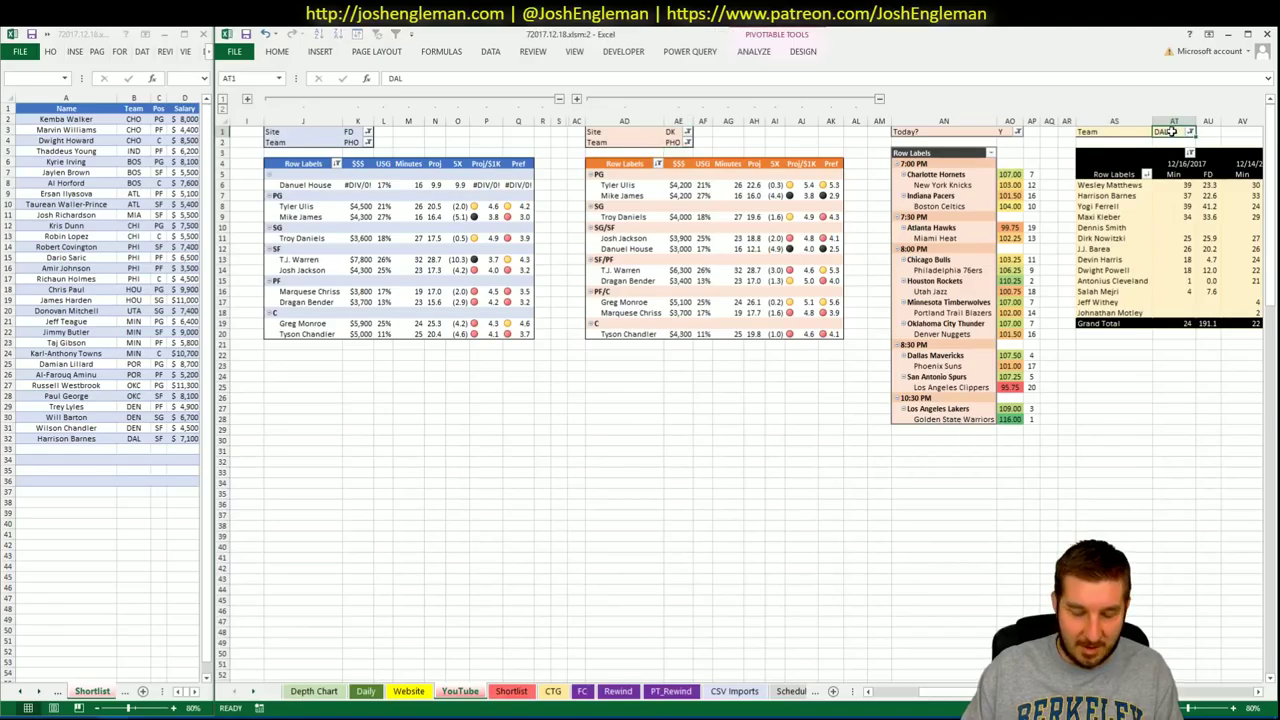
Filter the recent-games pivot table on the YouTube sheet to team PHO
{"action": "type", "text": "PHO"}
{"action": "key", "text": "Return"}
{"action": "key", "text": "Return"}
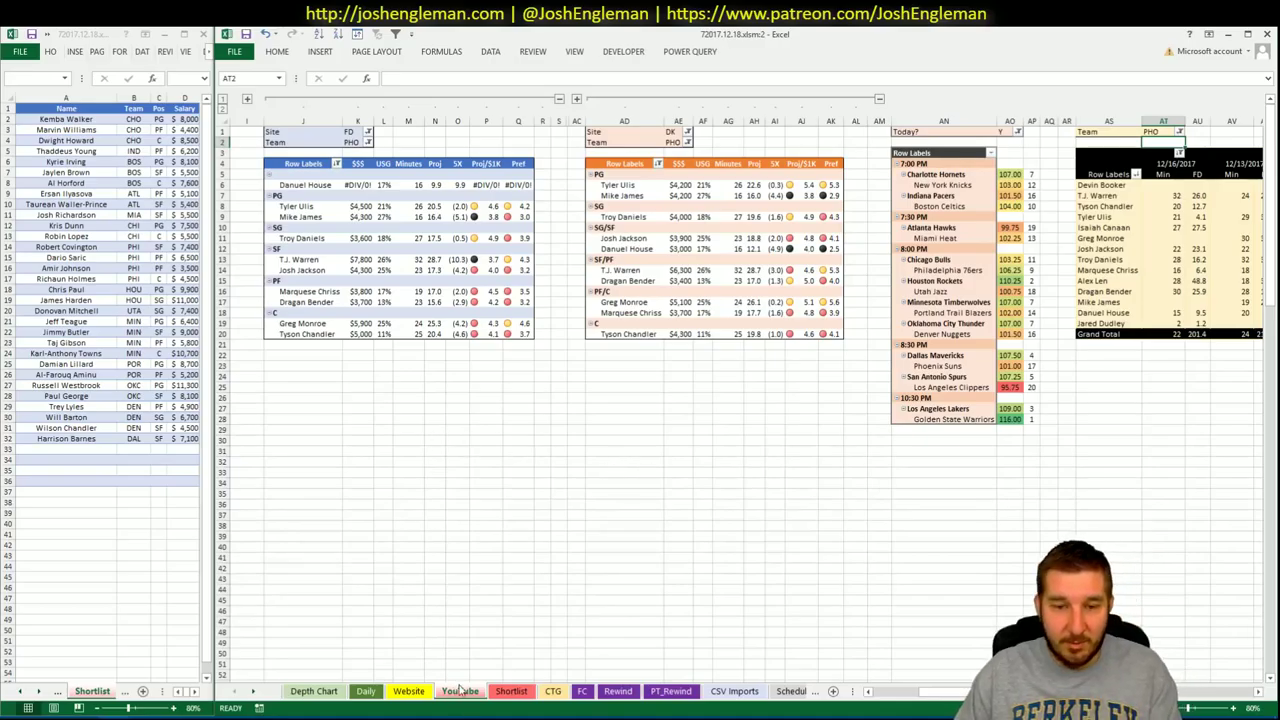
Switch to the browser and open the Phoenix Suns team stats page on Cleaning the Glass, at the Shooting: Frequency table
{"action": "key", "text": "alt+Tab"}
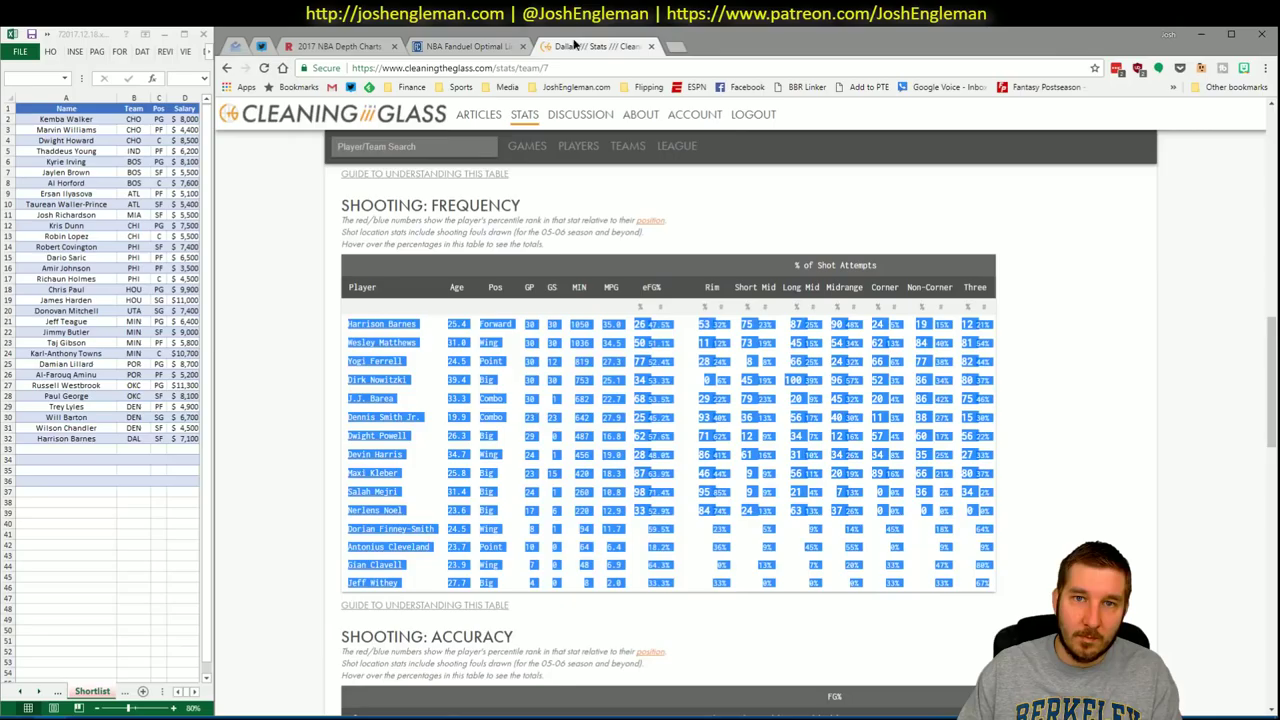
{"action": "left_click", "coordinate": [578, 46]}
{"action": "left_click", "coordinate": [408, 146]}
{"action": "type", "text": "pho"}
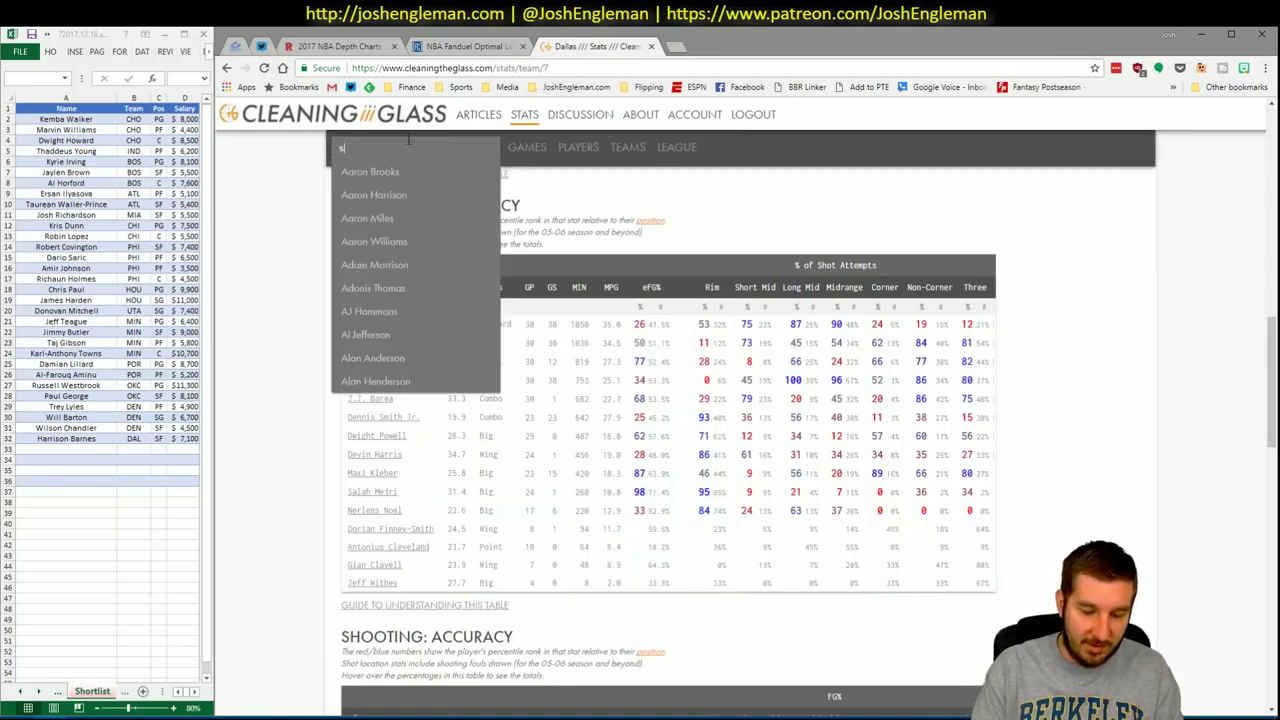
{"action": "key", "text": "Return"}
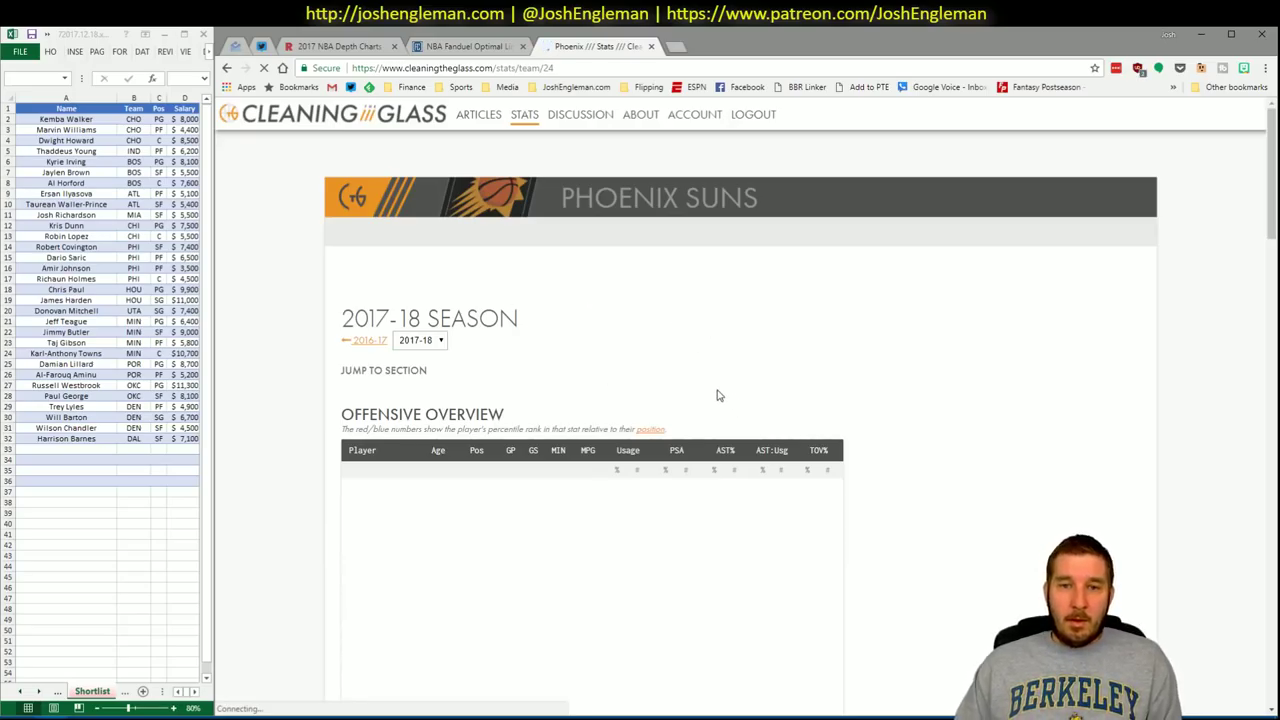
{"action": "left_click", "coordinate": [556, 388]}
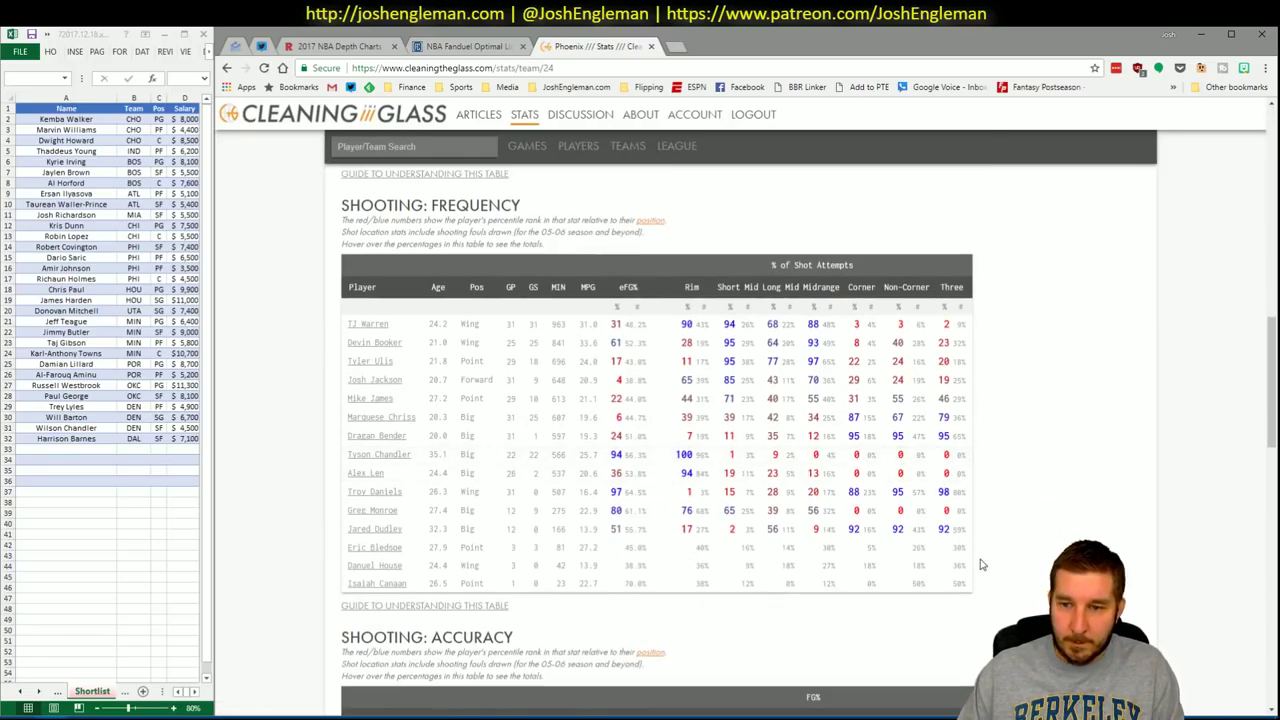
Copy the Suns' Shooting: Frequency table, refresh the CTG sheet in Excel with it, and set the opponent to DAL
{"action": "left_click_drag", "start_coordinate": [968, 583], "coordinate": [578, 283]}
{"action": "key", "text": "alt+Tab"}
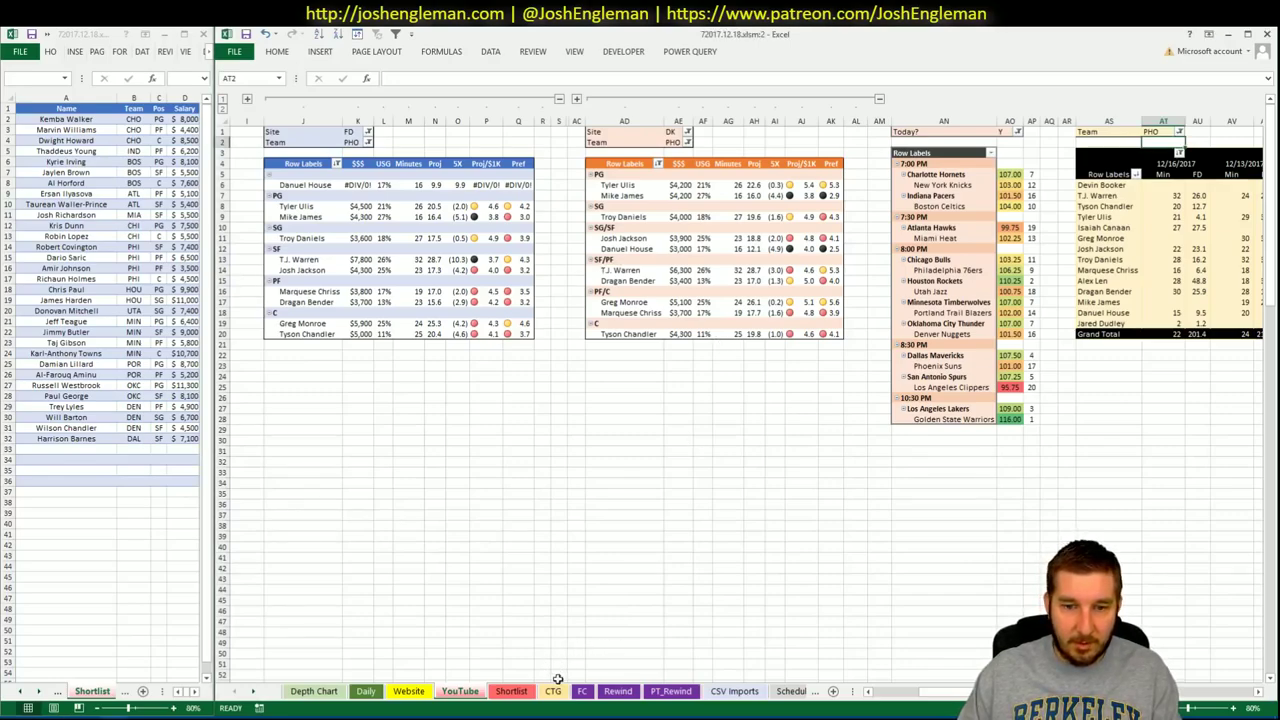
{"action": "key", "text": "ctrl+Page_Down"}
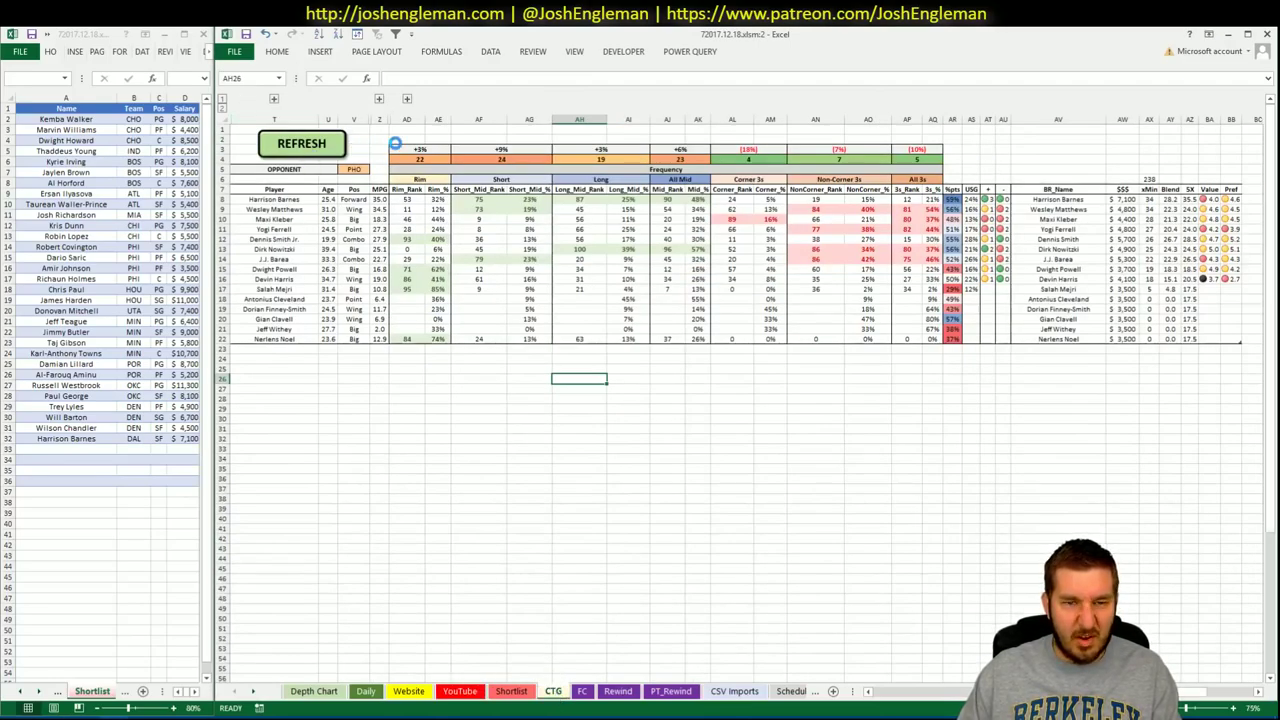
{"action": "left_click", "coordinate": [355, 169]}
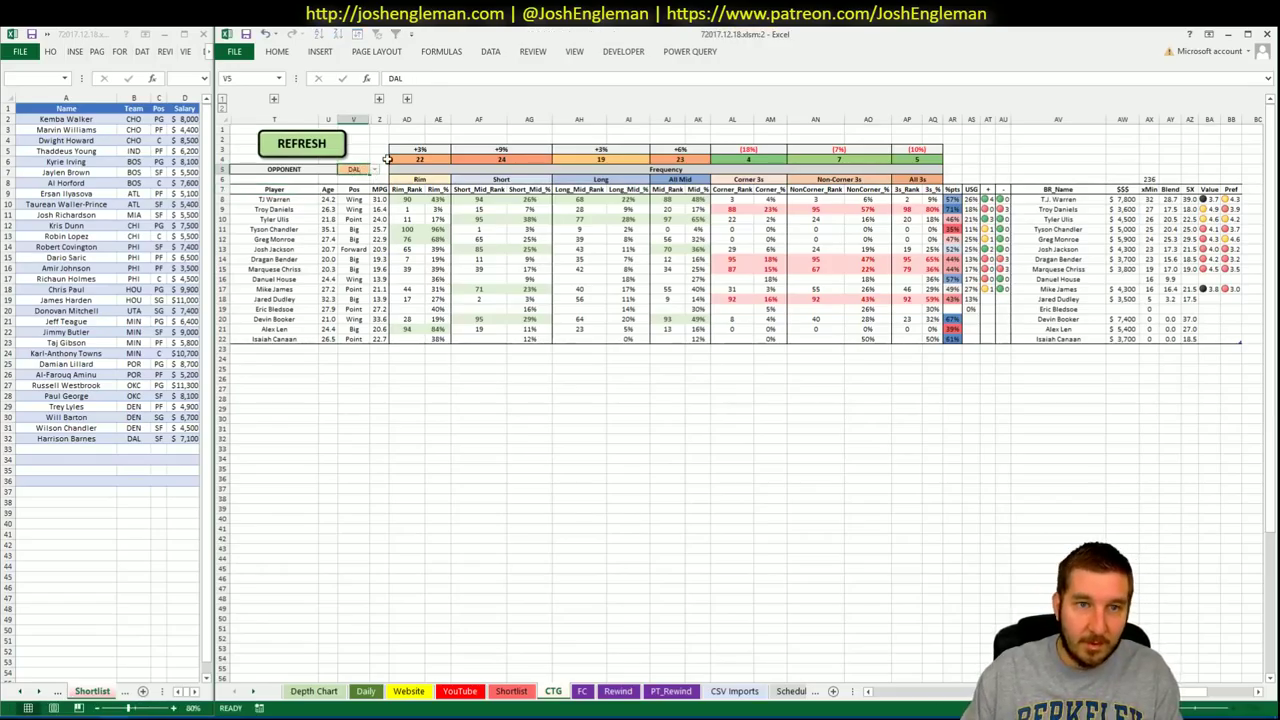
Compare the Phoenix players' shot profiles on the CTG sheet with their projections and recent game minutes on the YouTube sheet
{"action": "left_click", "coordinate": [460, 691]}
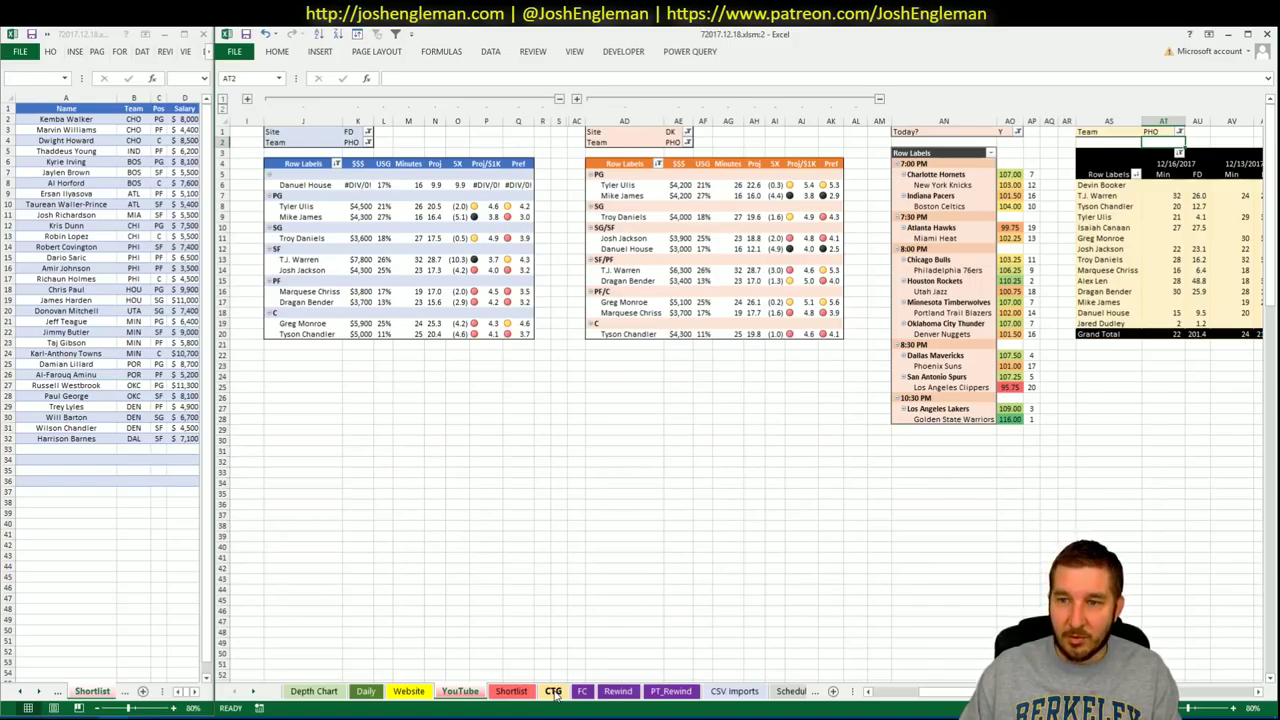
{"action": "left_click", "coordinate": [553, 691]}
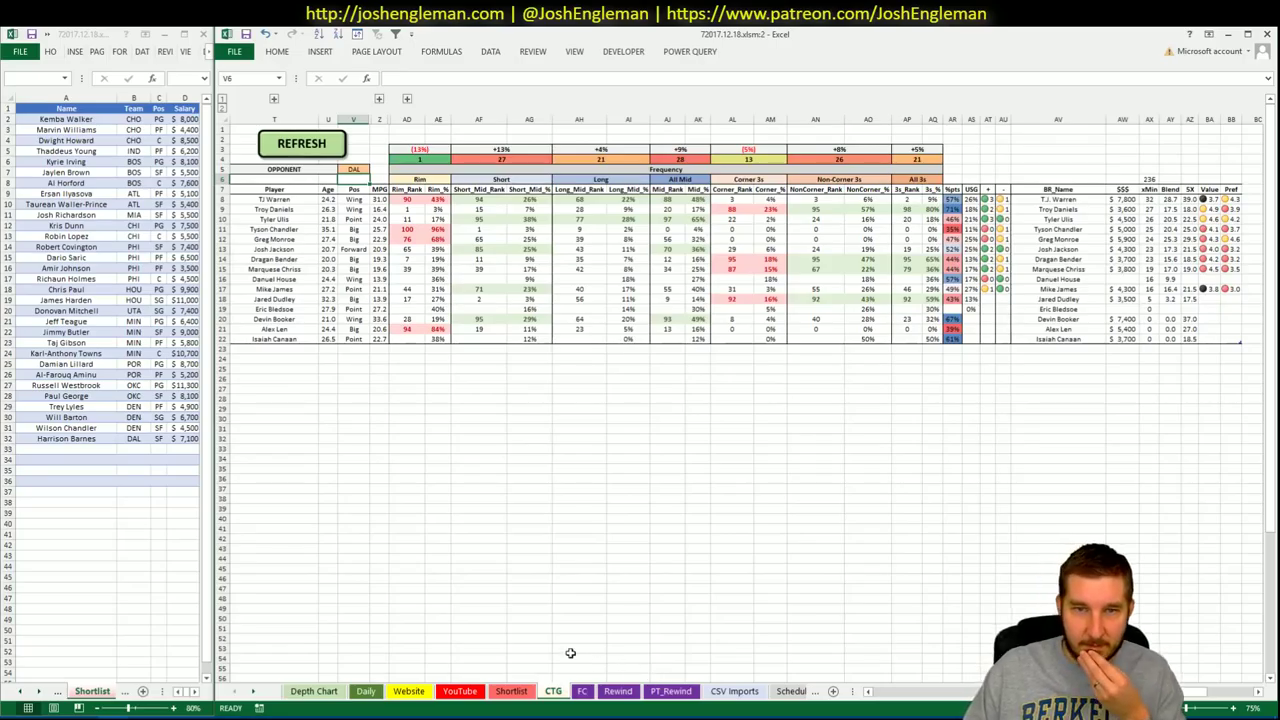
{"action": "left_click", "coordinate": [462, 691]}
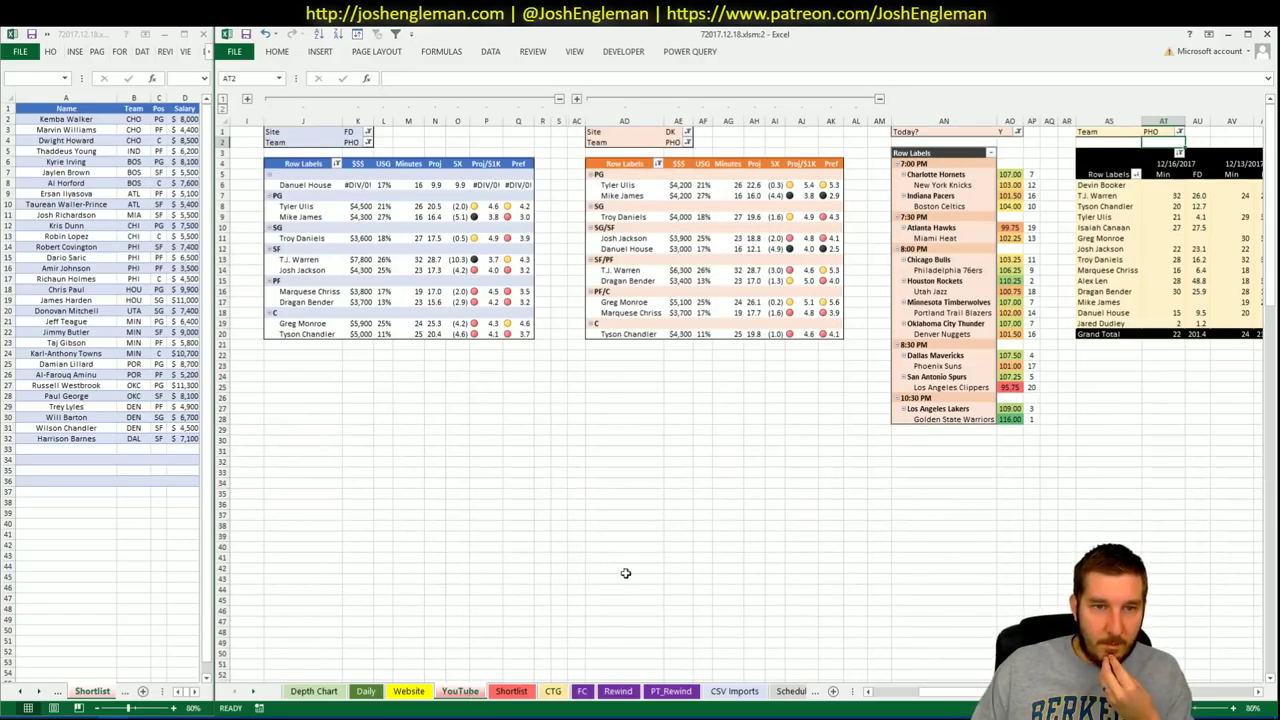
{"action": "scroll", "coordinate": [740, 400], "scroll_direction": "right", "scroll_amount": 5}
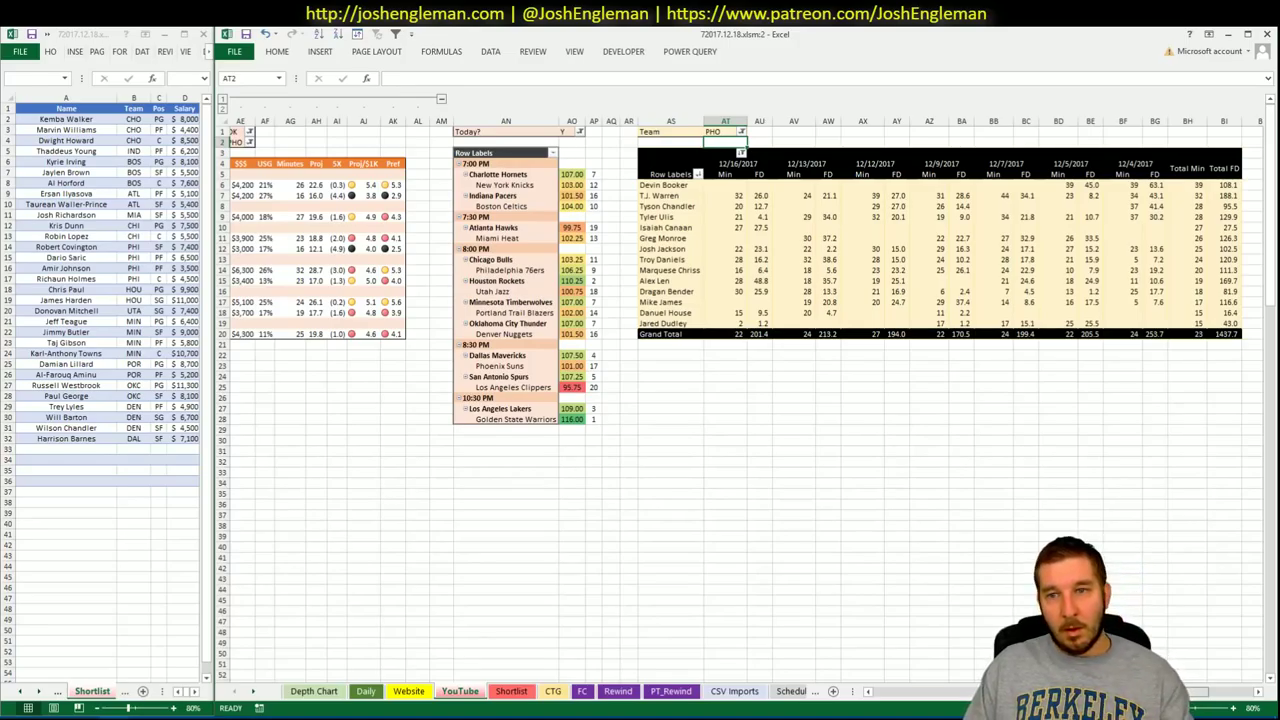
{"action": "scroll", "coordinate": [740, 400], "scroll_direction": "left", "scroll_amount": 1}
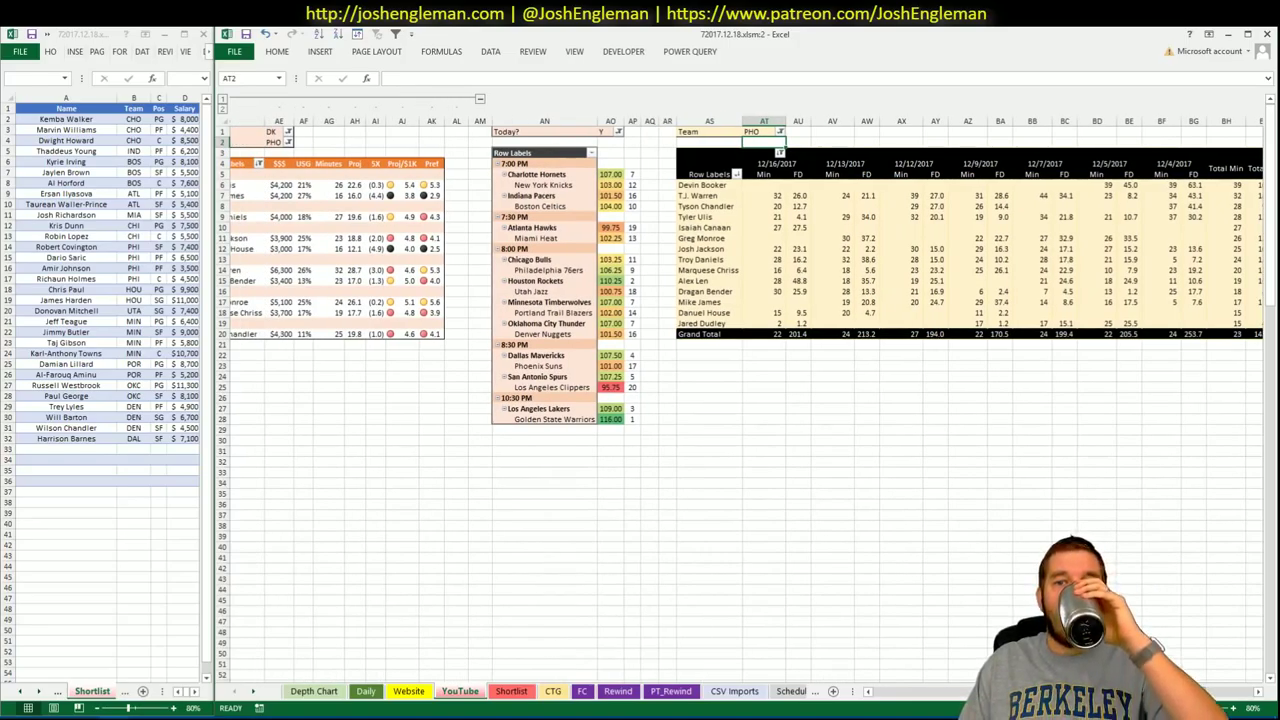
{"action": "scroll", "coordinate": [945, 676], "scroll_direction": "left", "scroll_amount": 5}
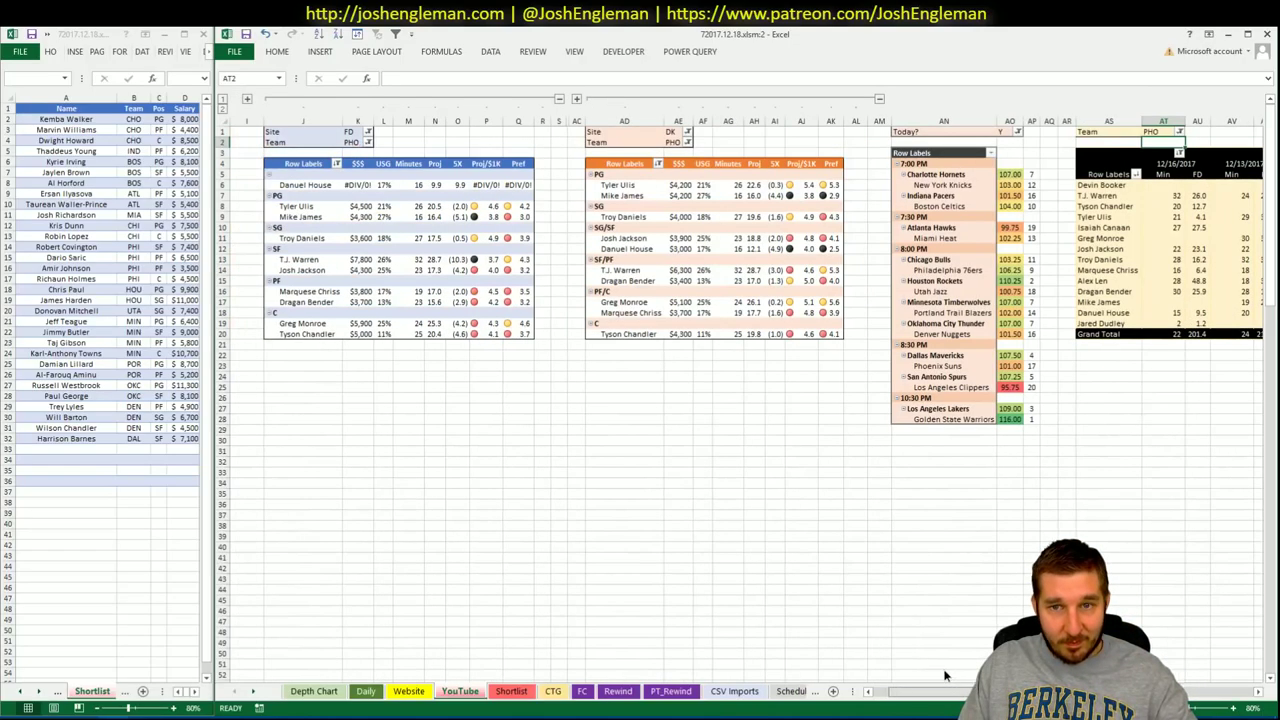
{"action": "scroll", "coordinate": [945, 676], "scroll_direction": "right", "scroll_amount": 3}
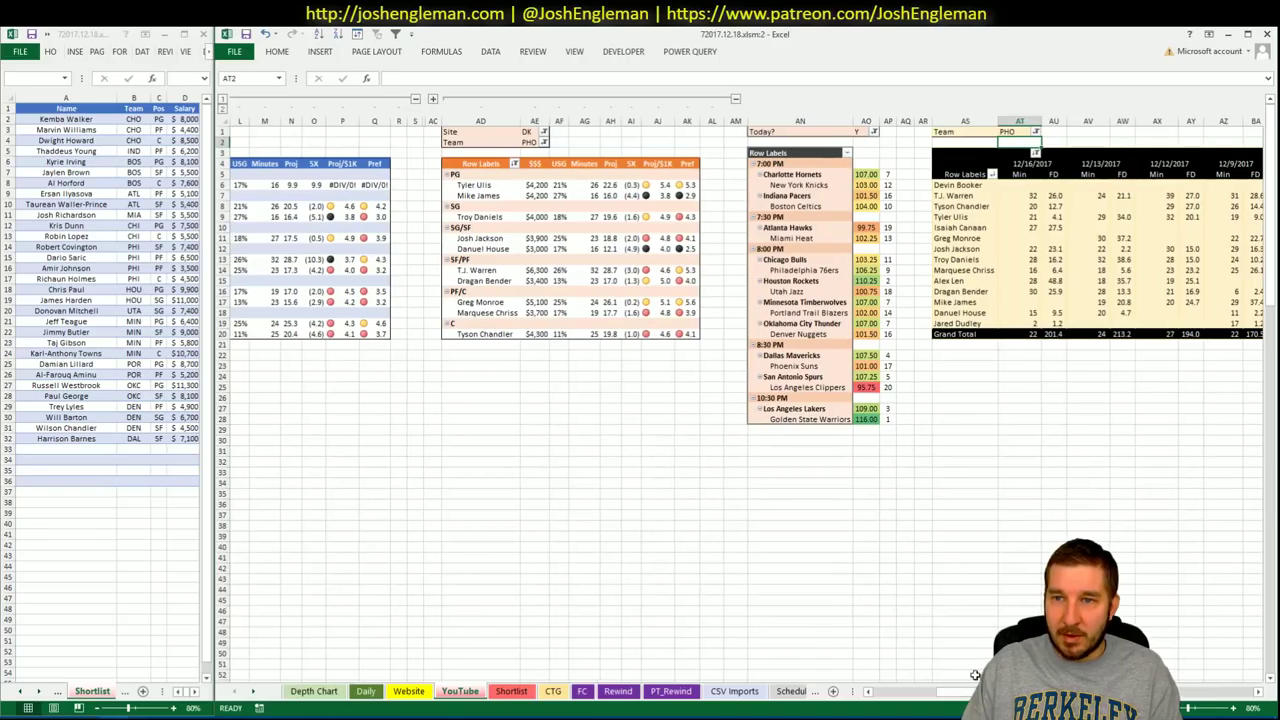
Search the player names on the Depth Chart sheet for "isaiah"
{"action": "left_click", "coordinate": [305, 690]}
{"action": "left_click", "coordinate": [367, 619]}
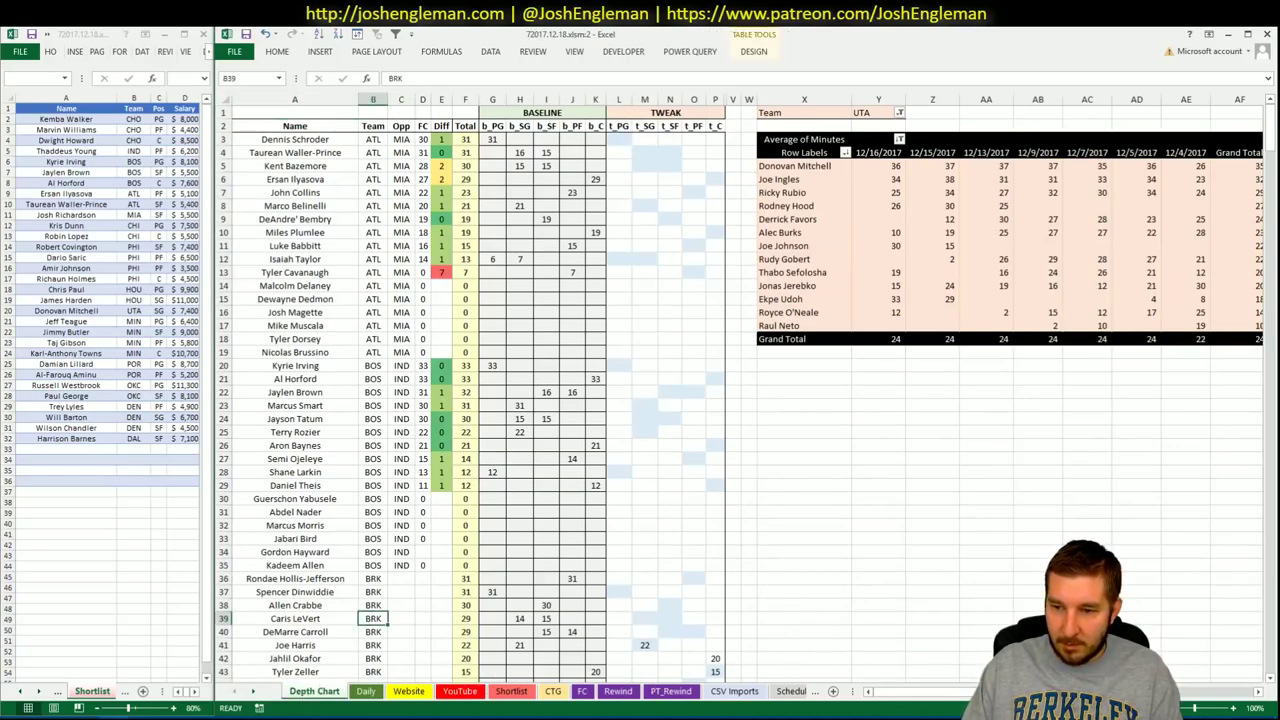
{"action": "scroll", "coordinate": [495, 435], "scroll_direction": "down", "scroll_amount": 2}
{"action": "left_click", "coordinate": [505, 437]}
{"action": "key", "text": "ctrl+f"}
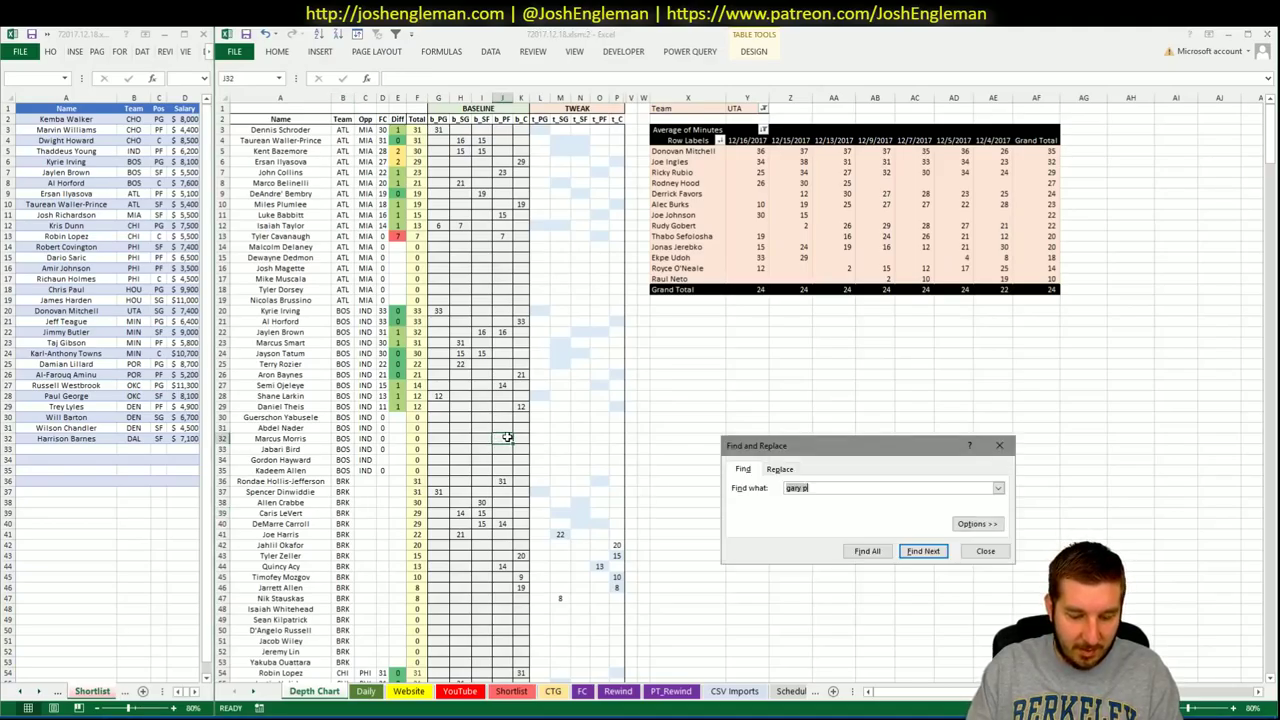
{"action": "type", "text": "isaiah t"}
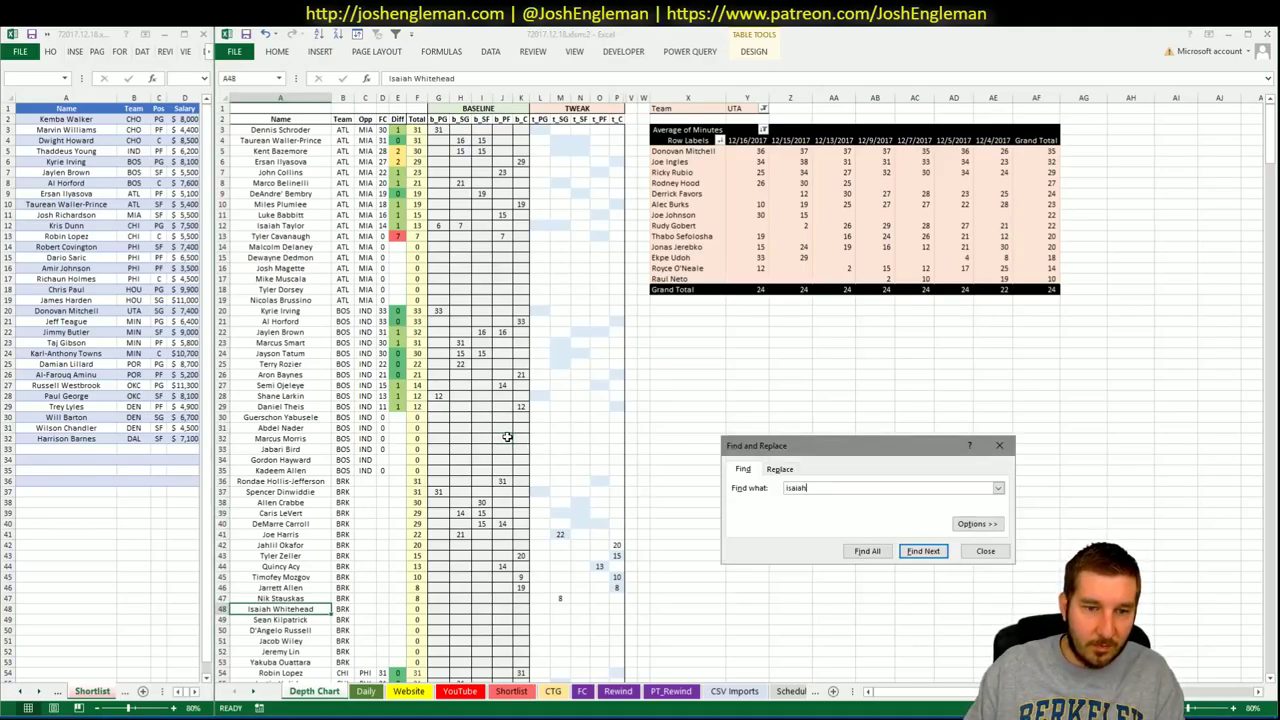
{"action": "key", "text": "Return"}
{"action": "key", "text": "Escape"}
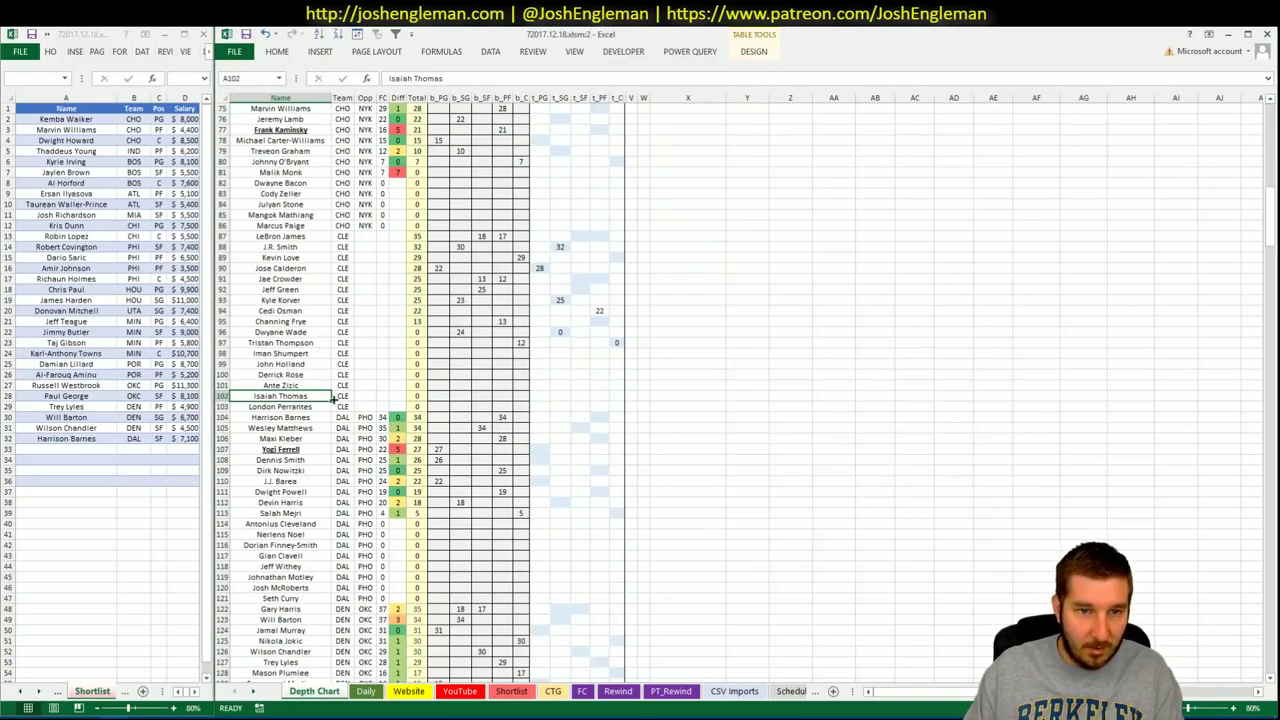
Find Isaiah Canaan in the depth chart and set his team to PHO
{"action": "key", "text": "ctrl+f"}
{"action": "key", "text": "BackSpace"}
{"action": "key", "text": "BackSpace"}
{"action": "key", "text": "Return"}
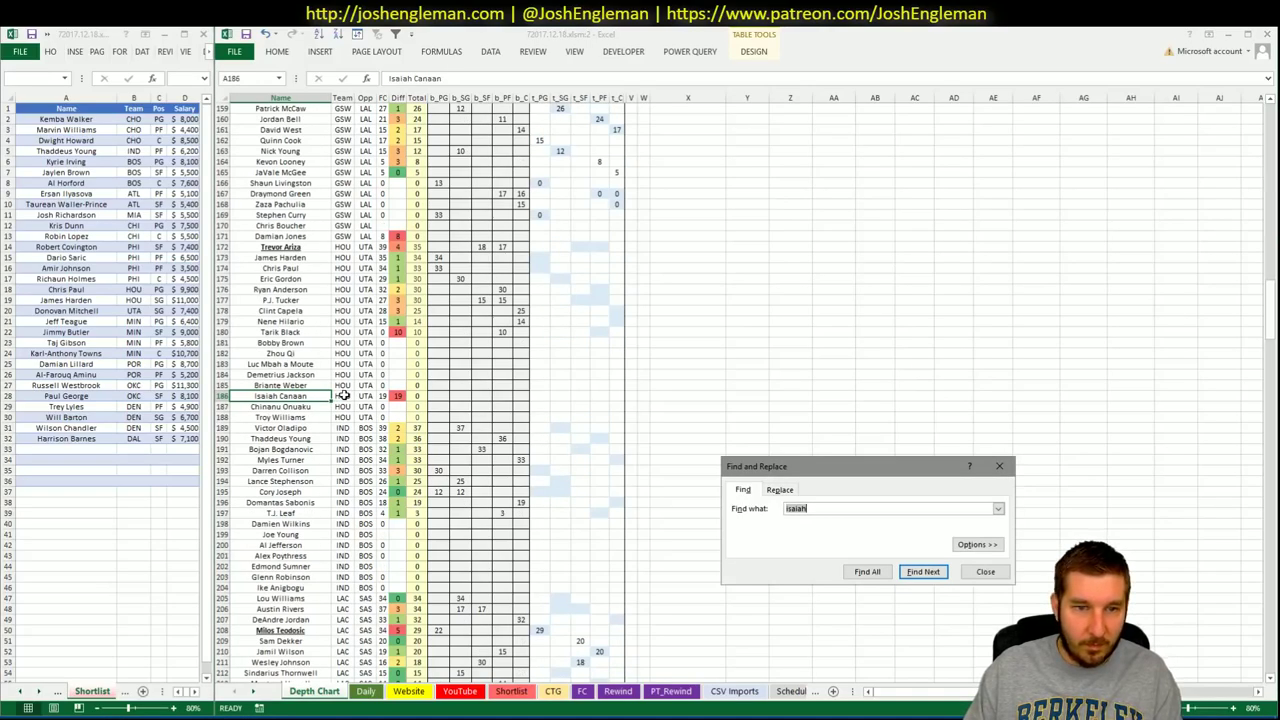
{"action": "key", "text": "Escape"}
{"action": "left_click", "coordinate": [343, 396]}
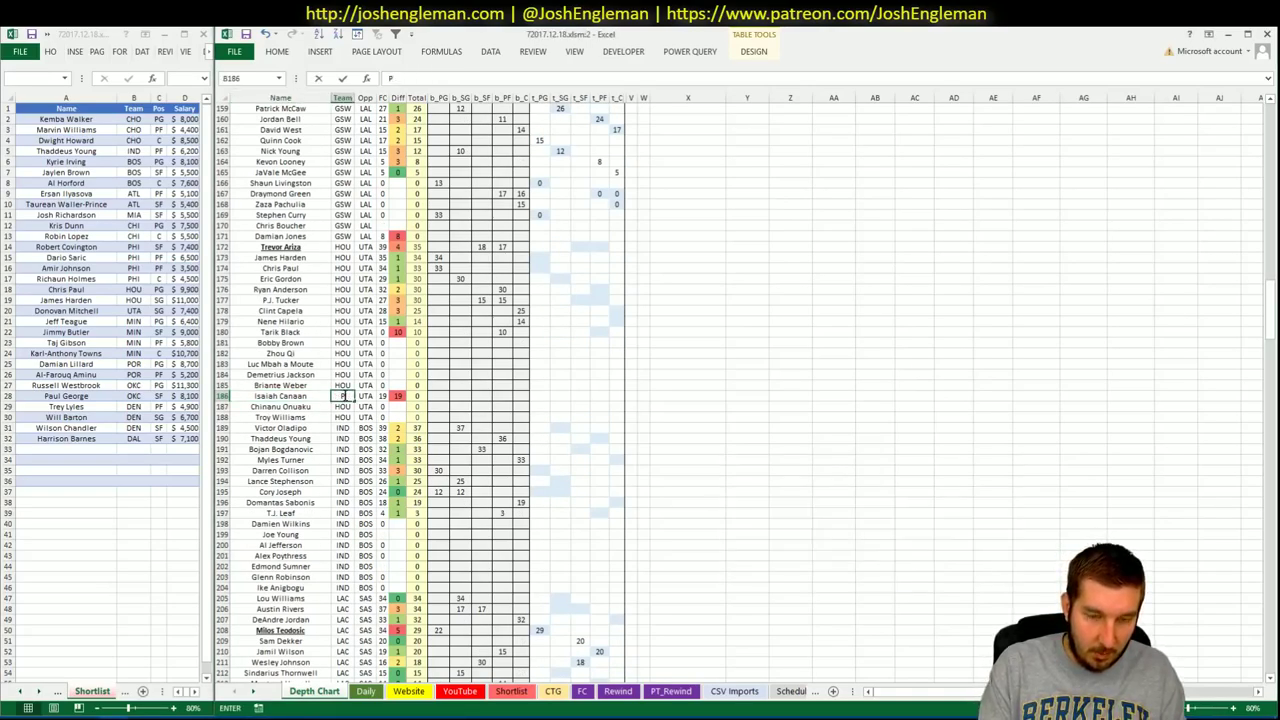
{"action": "type", "text": "PHO"}
{"action": "key", "text": "Return"}
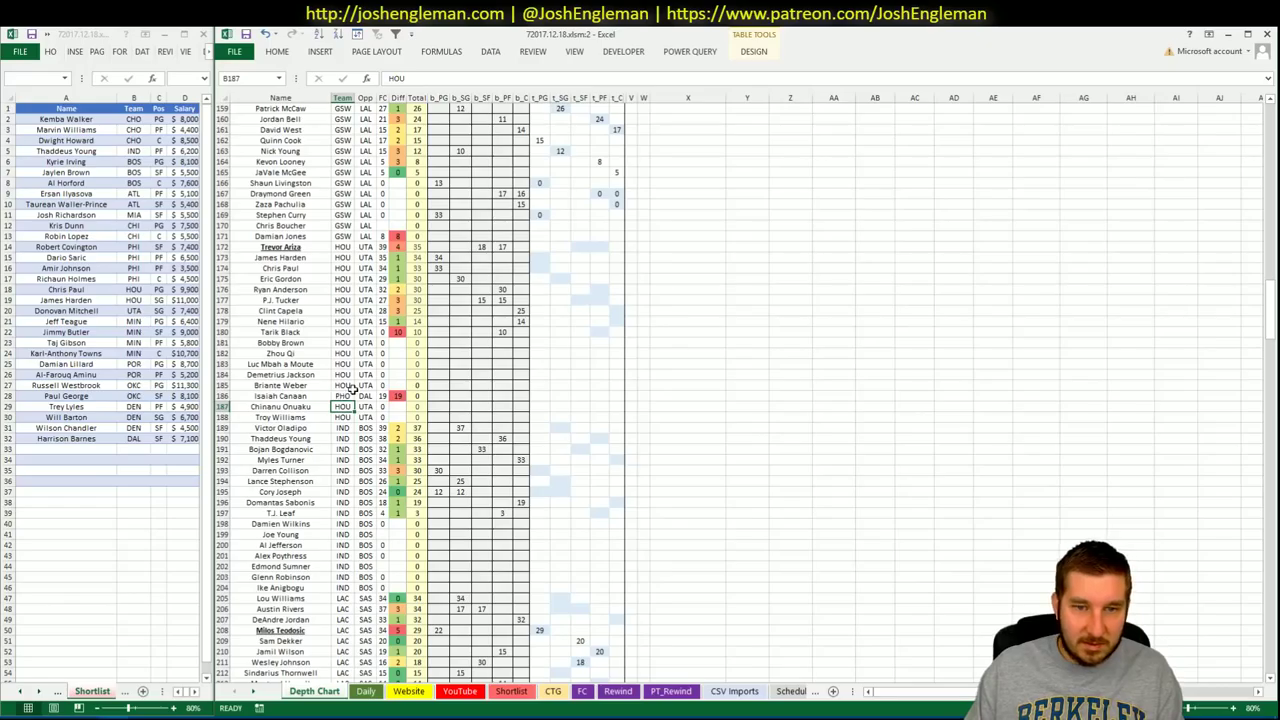
Set Isaiah Canaan's baseline point guard minutes to 20
{"action": "left_click", "coordinate": [445, 396]}
{"action": "key", "text": "Right"}
{"action": "key", "text": "Right"}
{"action": "key", "text": "Right"}
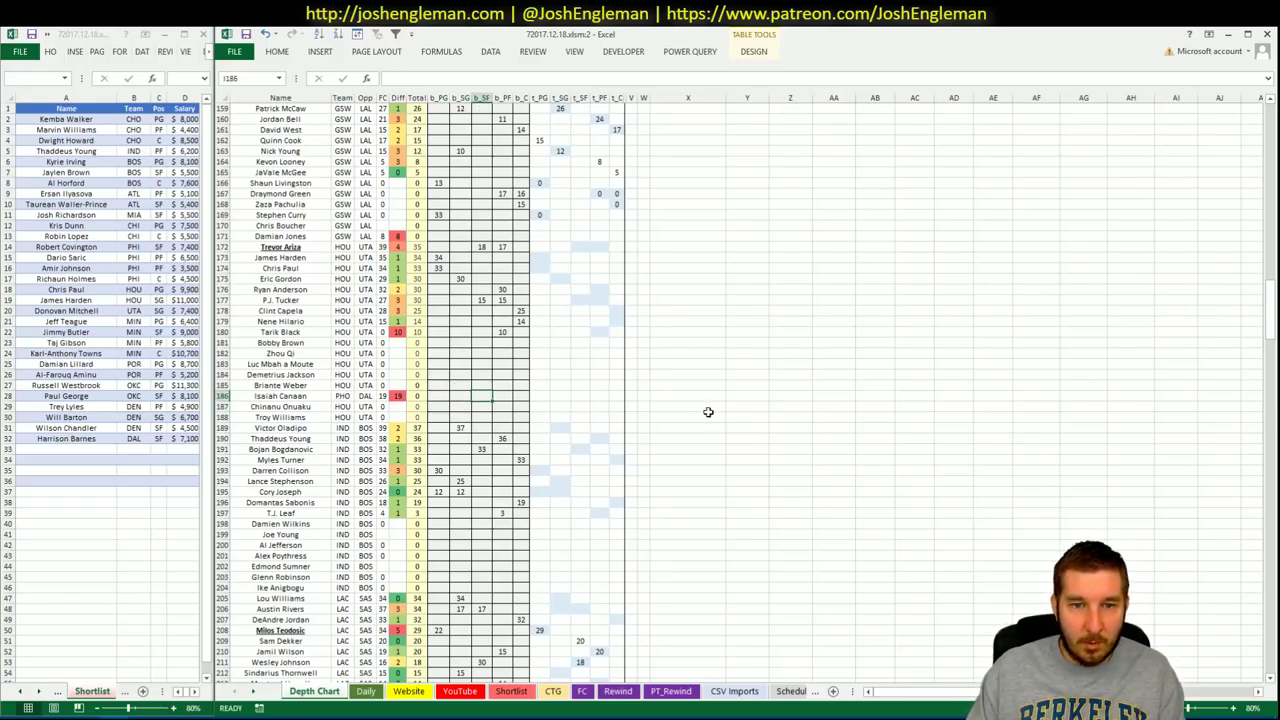
{"action": "key", "text": "Left"}
{"action": "key", "text": "Left"}
{"action": "key", "text": "Left"}
{"action": "key", "text": "Left"}
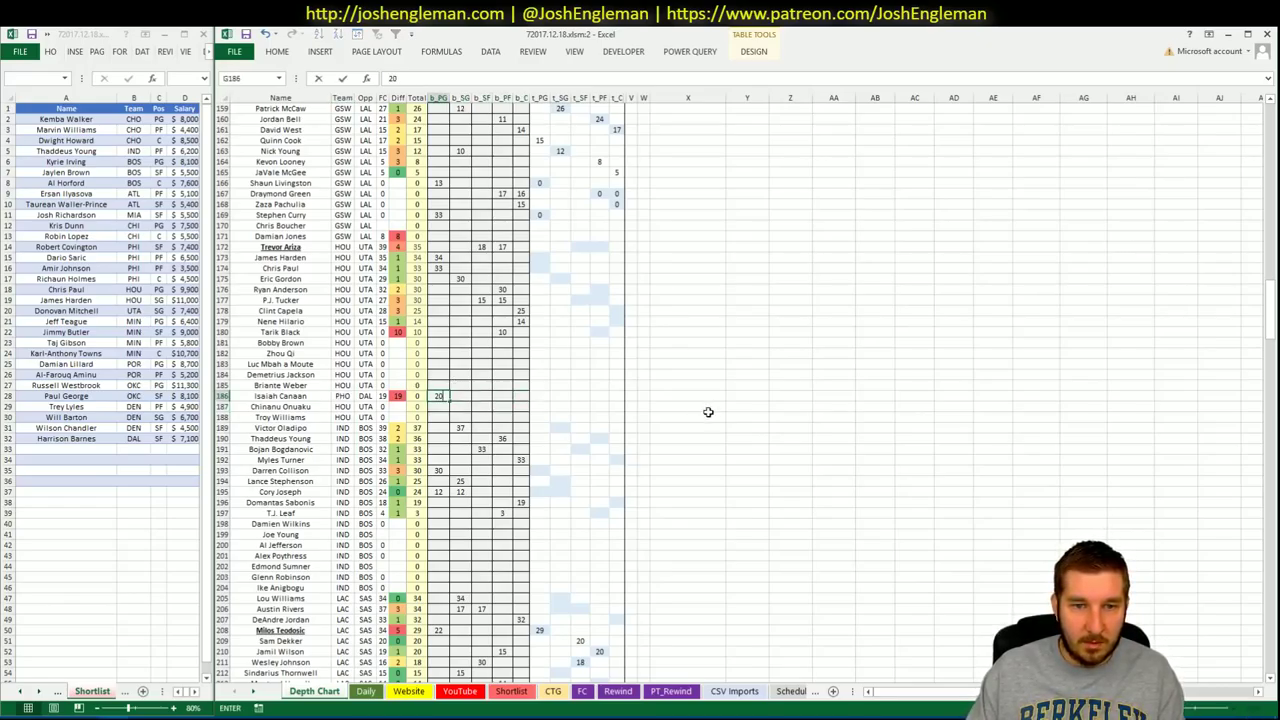
{"action": "type", "text": "20"}
{"action": "key", "text": "Return"}
Reapply the depth chart table's sort so the changed player moves to his new team's rows
{"action": "left_click", "coordinate": [382, 353]}
{"action": "left_click", "coordinate": [360, 34]}
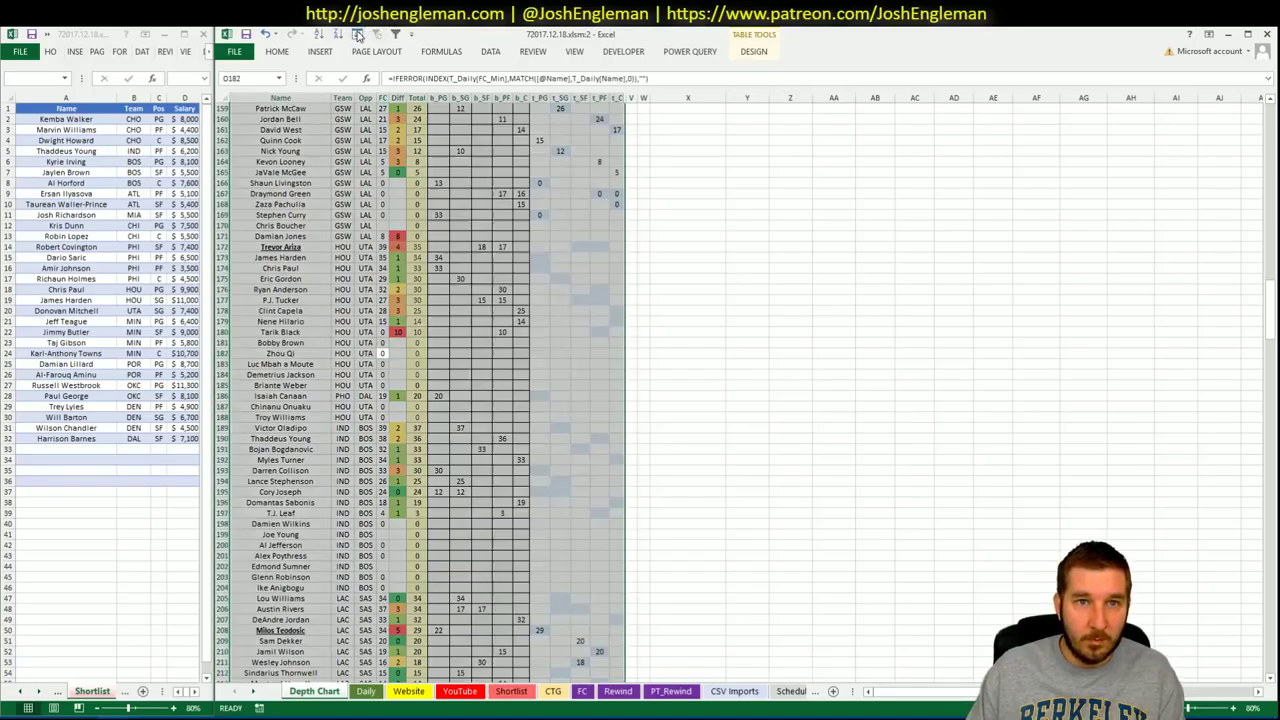
{"action": "left_click", "coordinate": [758, 513]}
Check the Phoenix players' total minutes and FC minutes in the depth chart, down to Danuel House's baseline SG minutes
{"action": "scroll", "coordinate": [406, 450], "scroll_direction": "down", "scroll_amount": 20}
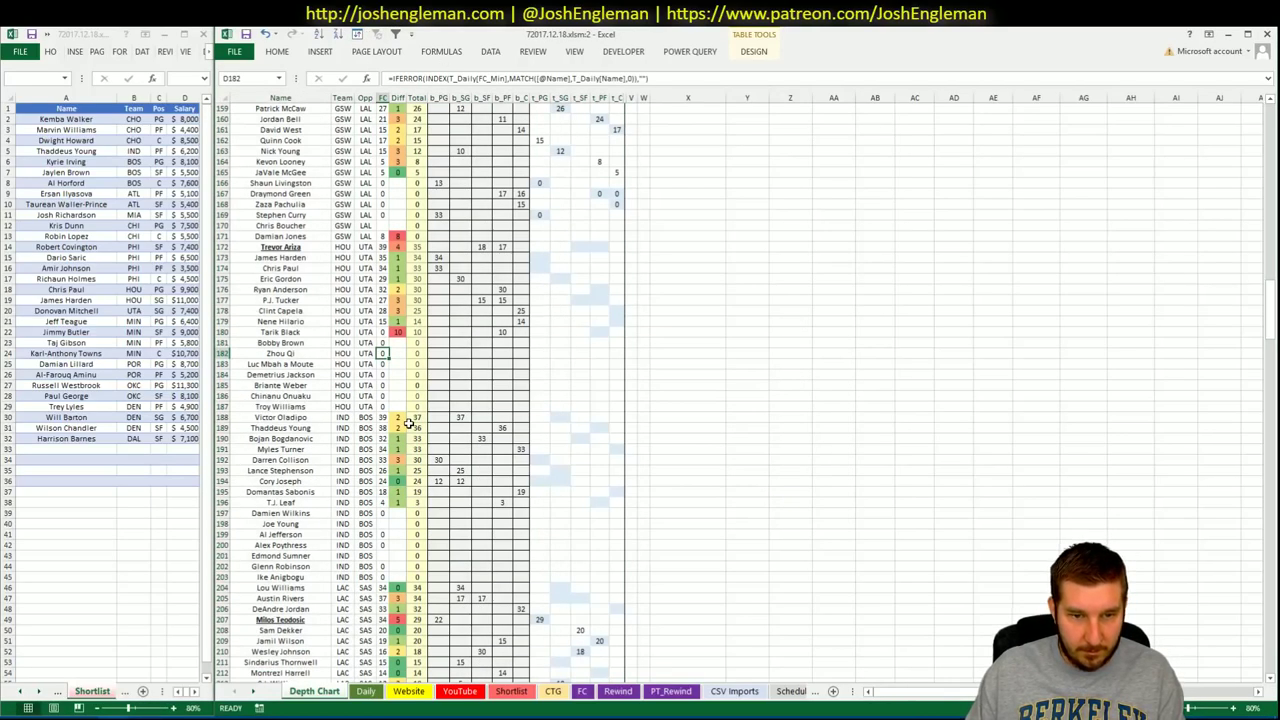
{"action": "scroll", "coordinate": [406, 452], "scroll_direction": "up", "scroll_amount": 6}
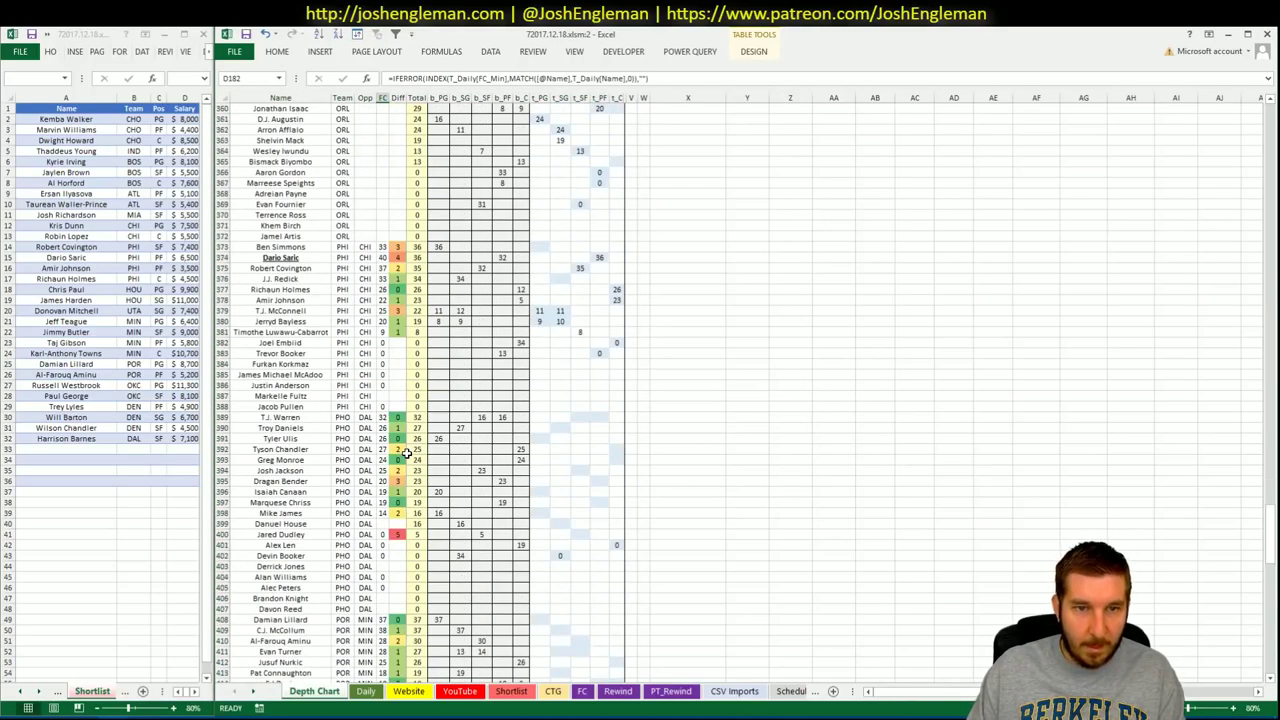
{"action": "left_click_drag", "start_coordinate": [417, 417], "coordinate": [421, 546]}
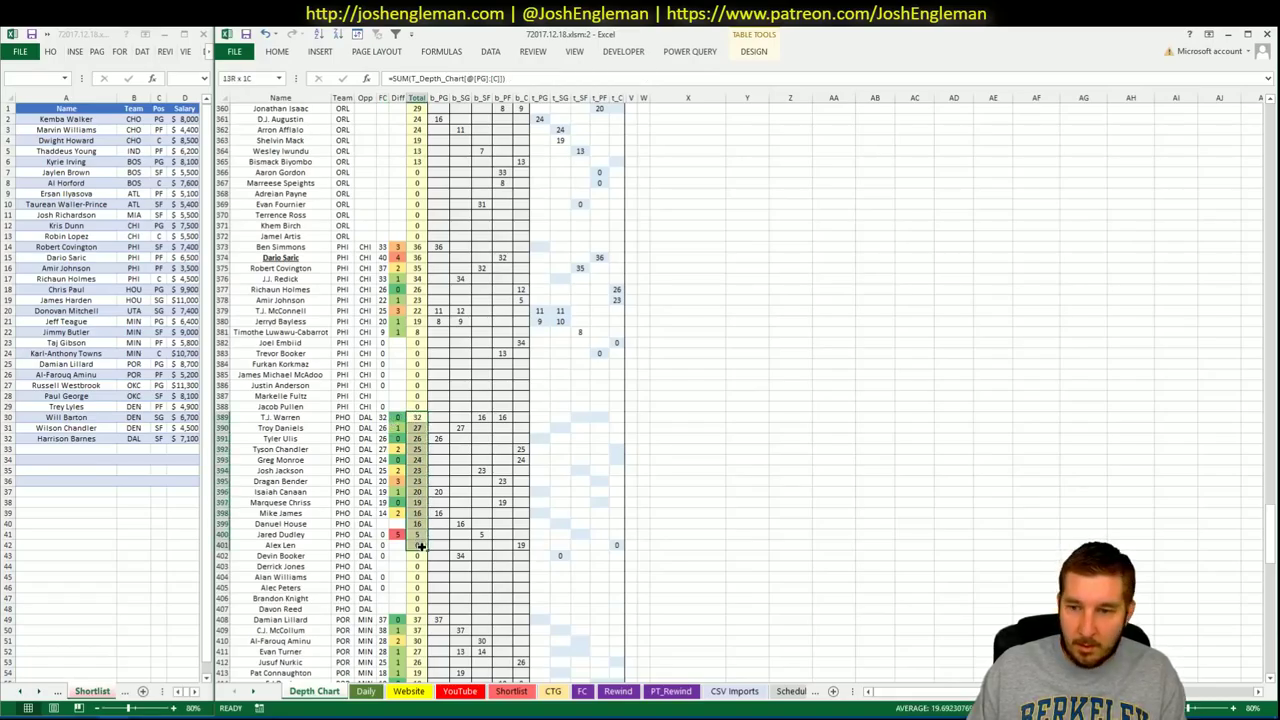
{"action": "left_click", "coordinate": [459, 545]}
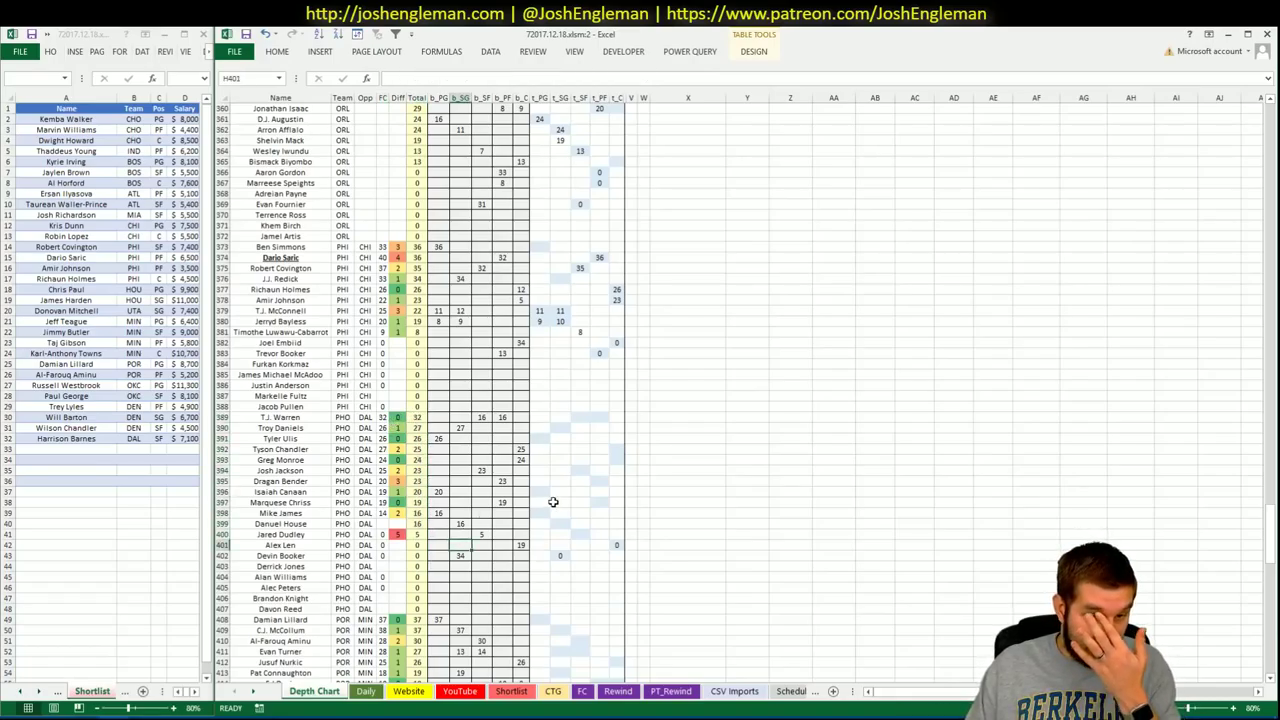
{"action": "left_click_drag", "start_coordinate": [382, 417], "coordinate": [384, 537]}
{"action": "left_click", "coordinate": [489, 524]}
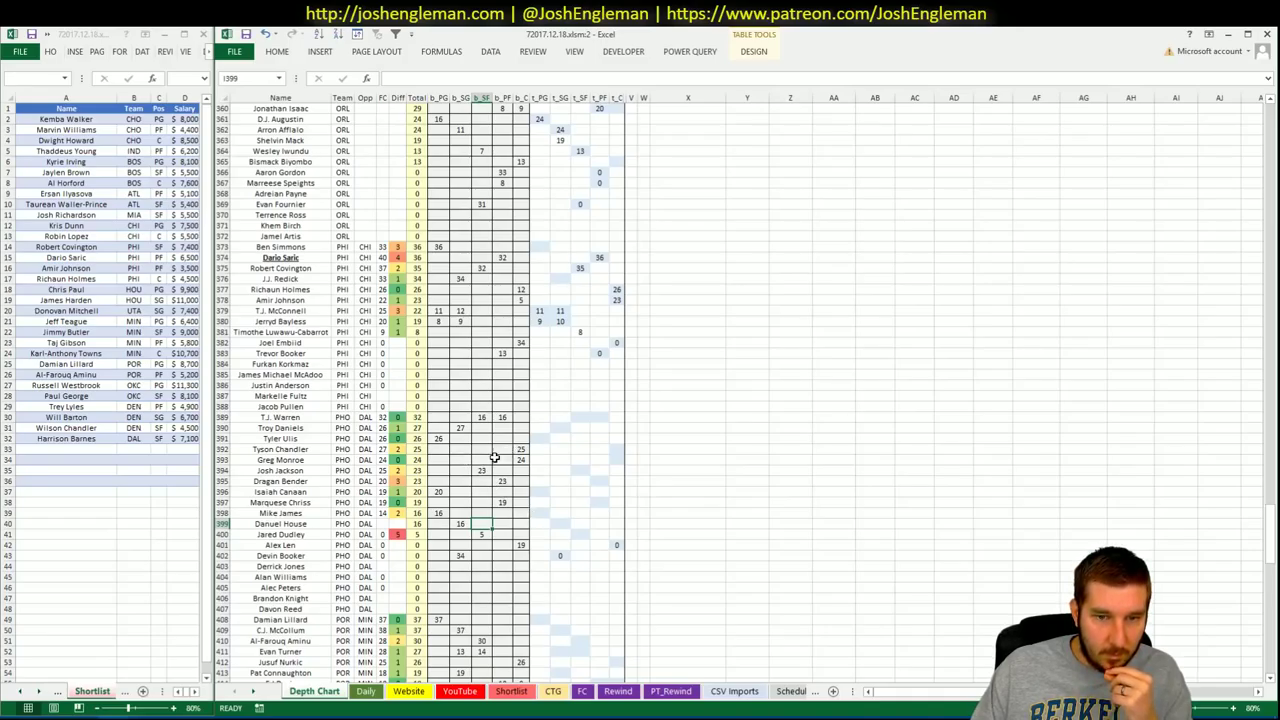
{"action": "left_click", "coordinate": [459, 523]}
Filter the Average of Minutes pivot table on the Depth Chart sheet to team PHO
{"action": "scroll", "coordinate": [826, 494], "scroll_direction": "up", "scroll_amount": 20}
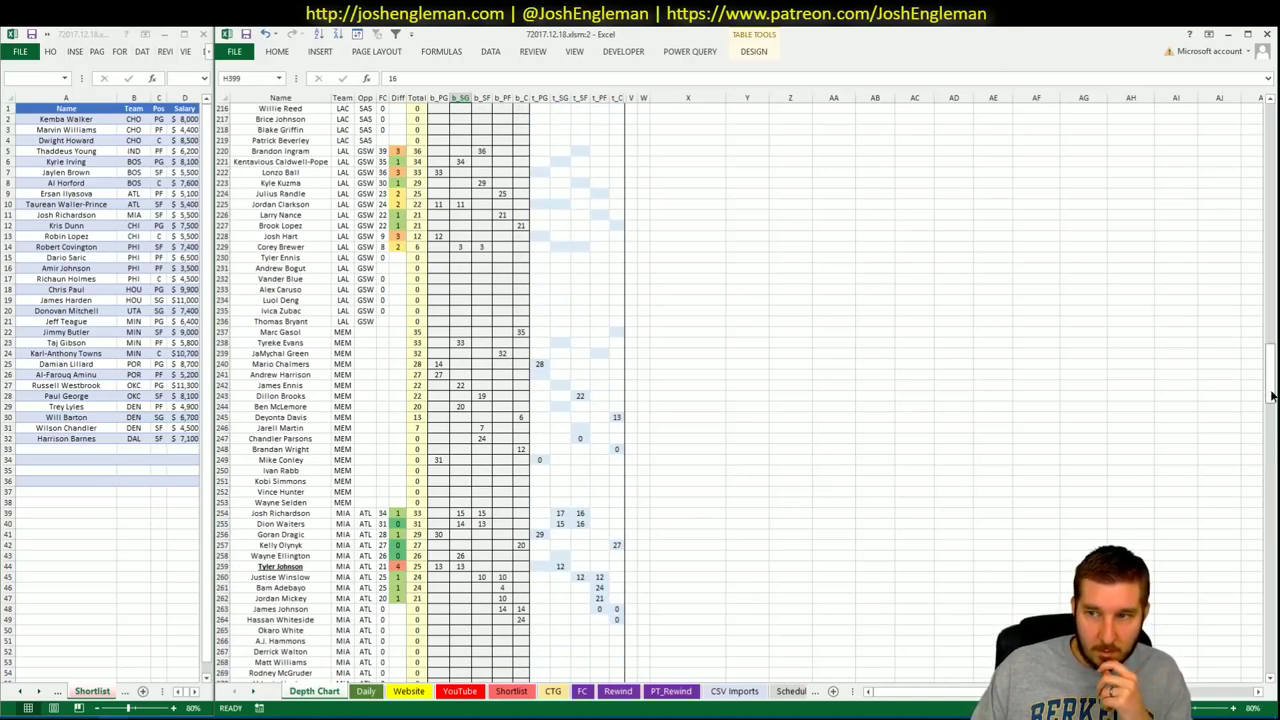
{"action": "left_click_drag", "start_coordinate": [1271, 372], "coordinate": [1271, 120]}
{"action": "left_click", "coordinate": [745, 108]}
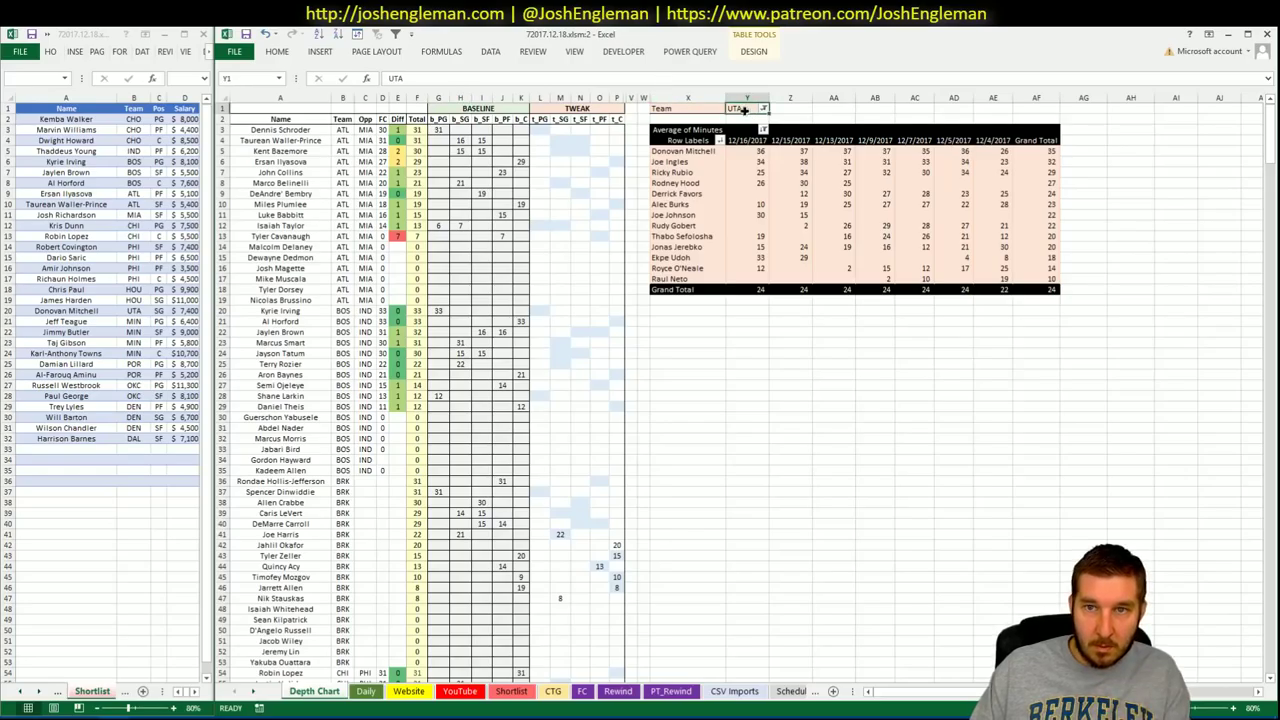
{"action": "type", "text": "PHO"}
{"action": "key", "text": "Return"}
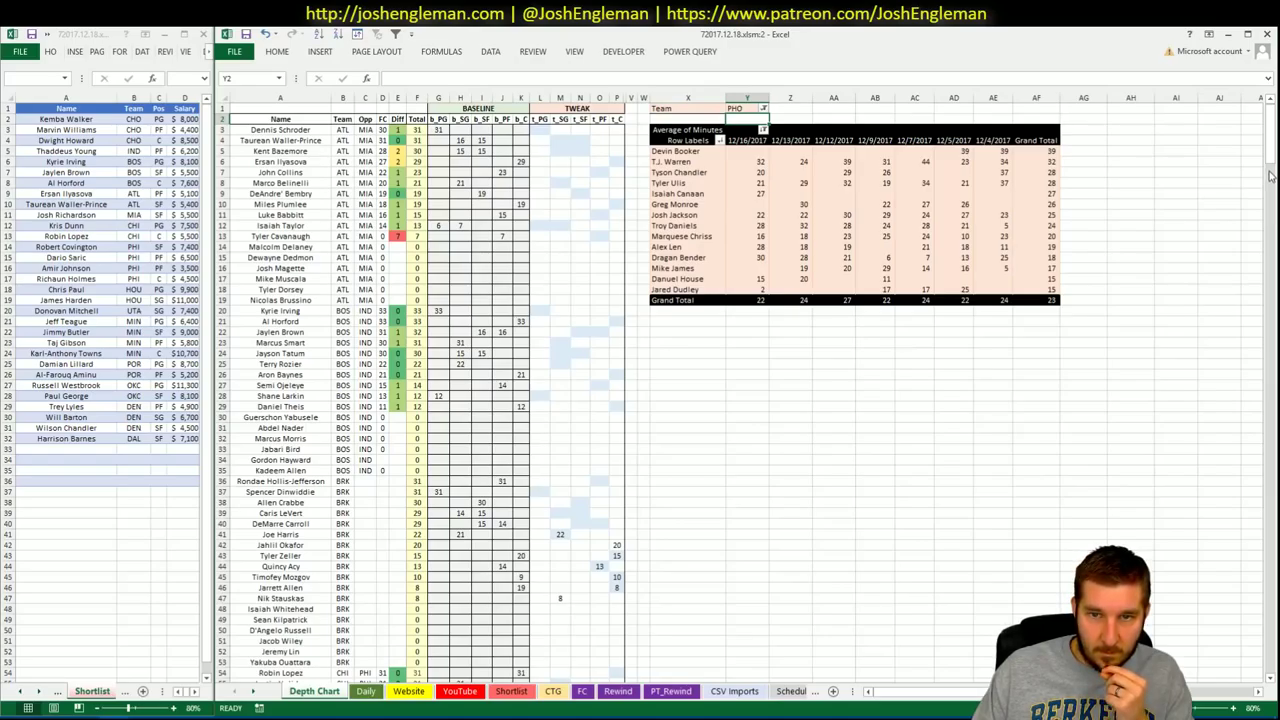
Remove Danuel House's baseline SG minutes from the Phoenix rows of the Depth Chart sheet
{"action": "left_click_drag", "start_coordinate": [1270, 176], "coordinate": [1270, 527]}
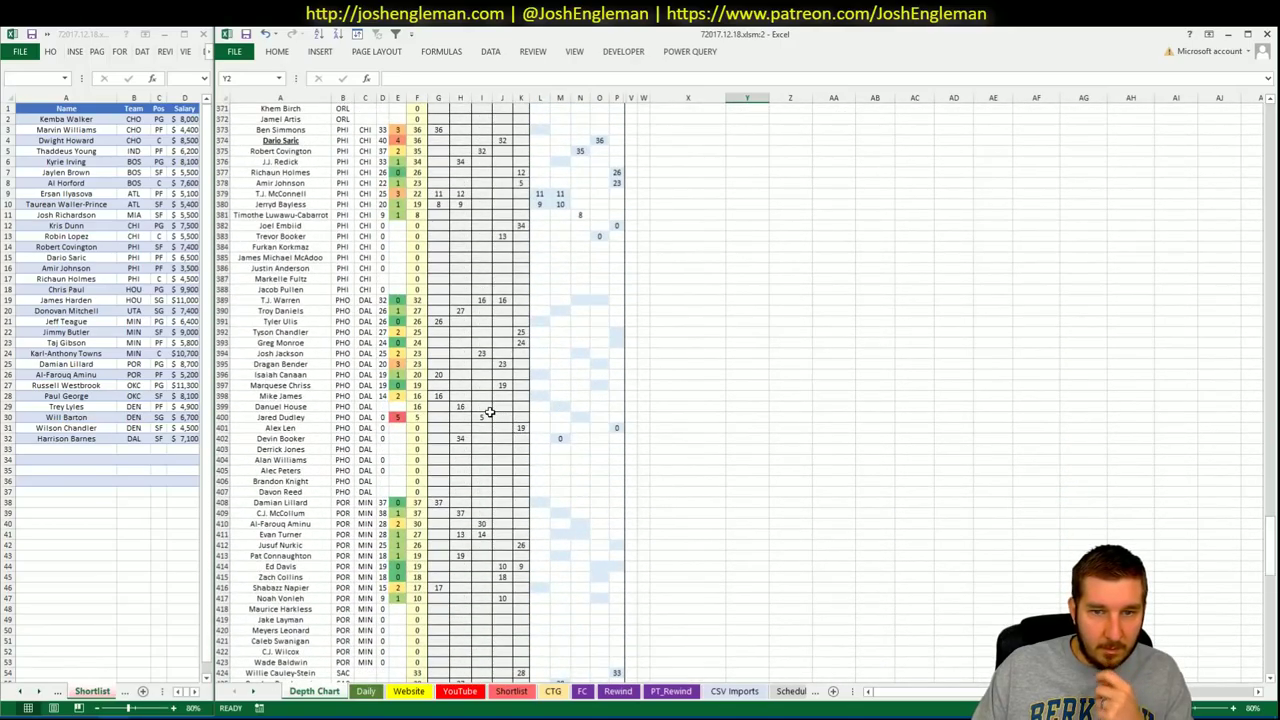
{"action": "left_click", "coordinate": [459, 408]}
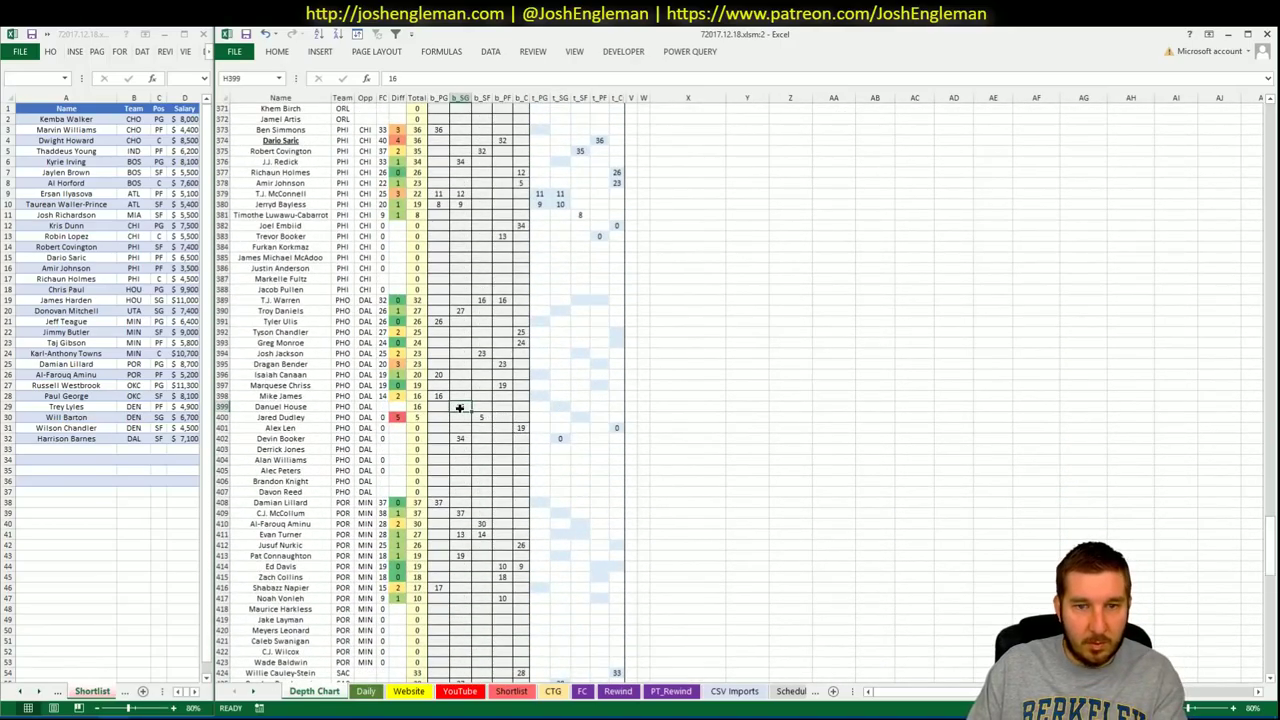
Refresh the projection pivot tables on the YouTube sheet and bring the Phoenix projections for FD and DK into view
{"action": "left_click", "coordinate": [460, 691]}
{"action": "left_click", "coordinate": [318, 260]}
{"action": "right_click", "coordinate": [318, 260]}
{"action": "left_click", "coordinate": [385, 324]}
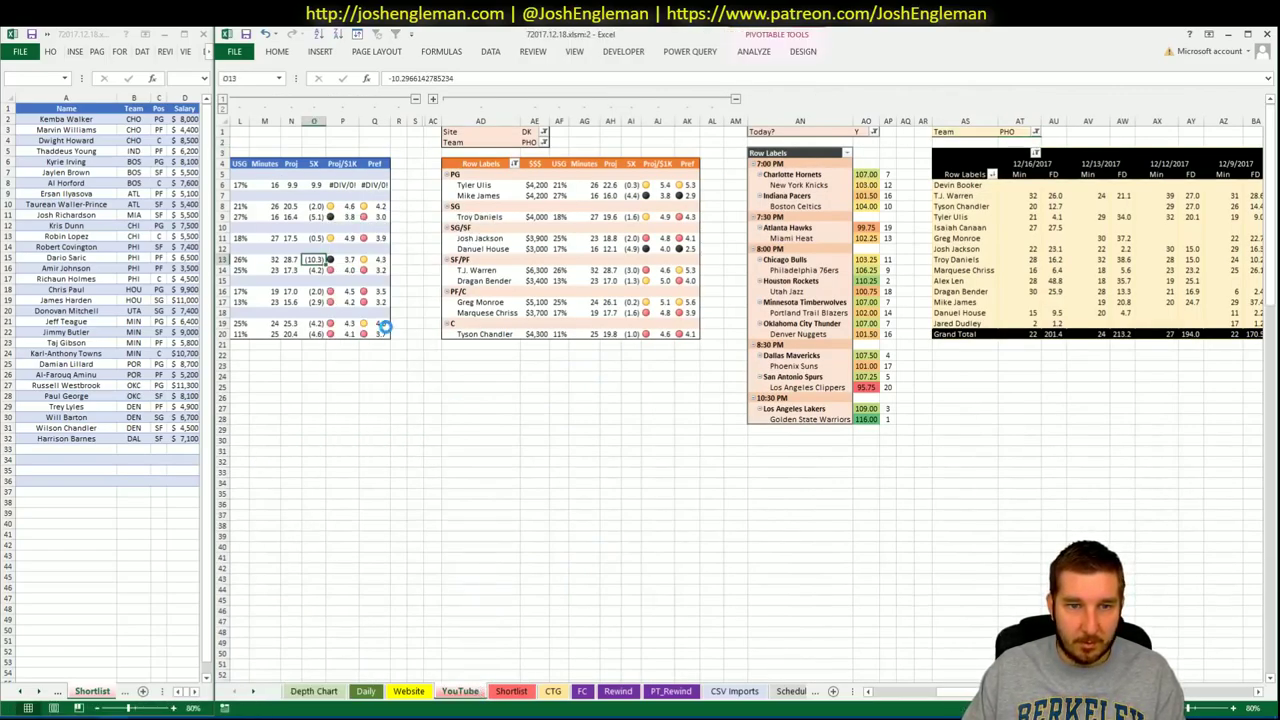
{"action": "left_click", "coordinate": [366, 691]}
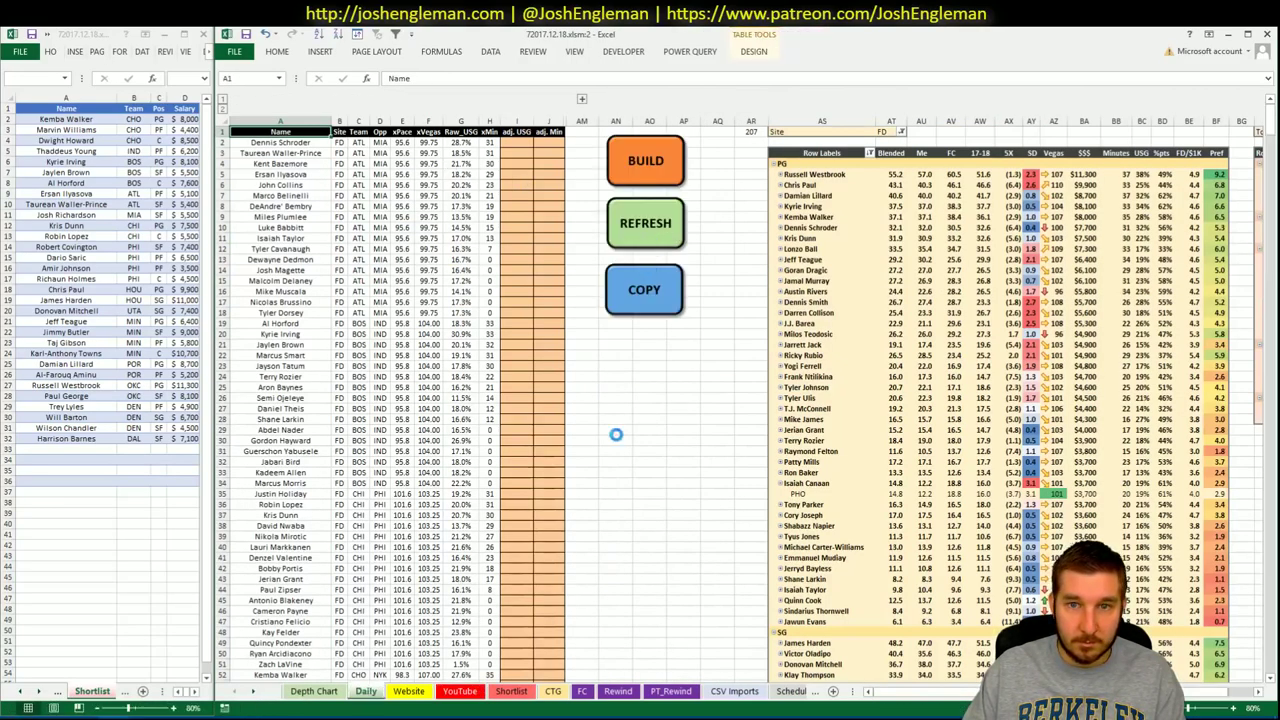
{"action": "left_click", "coordinate": [470, 692]}
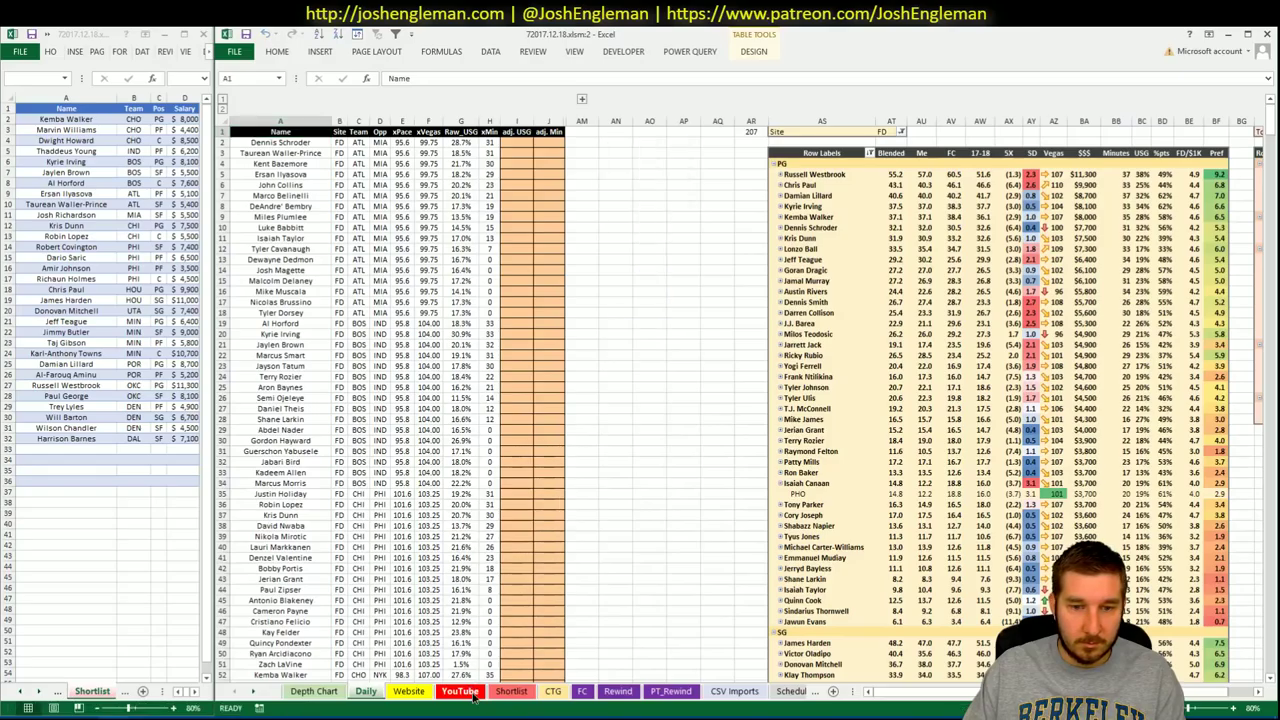
{"action": "scroll", "coordinate": [900, 691], "scroll_direction": "left", "scroll_amount": 3}
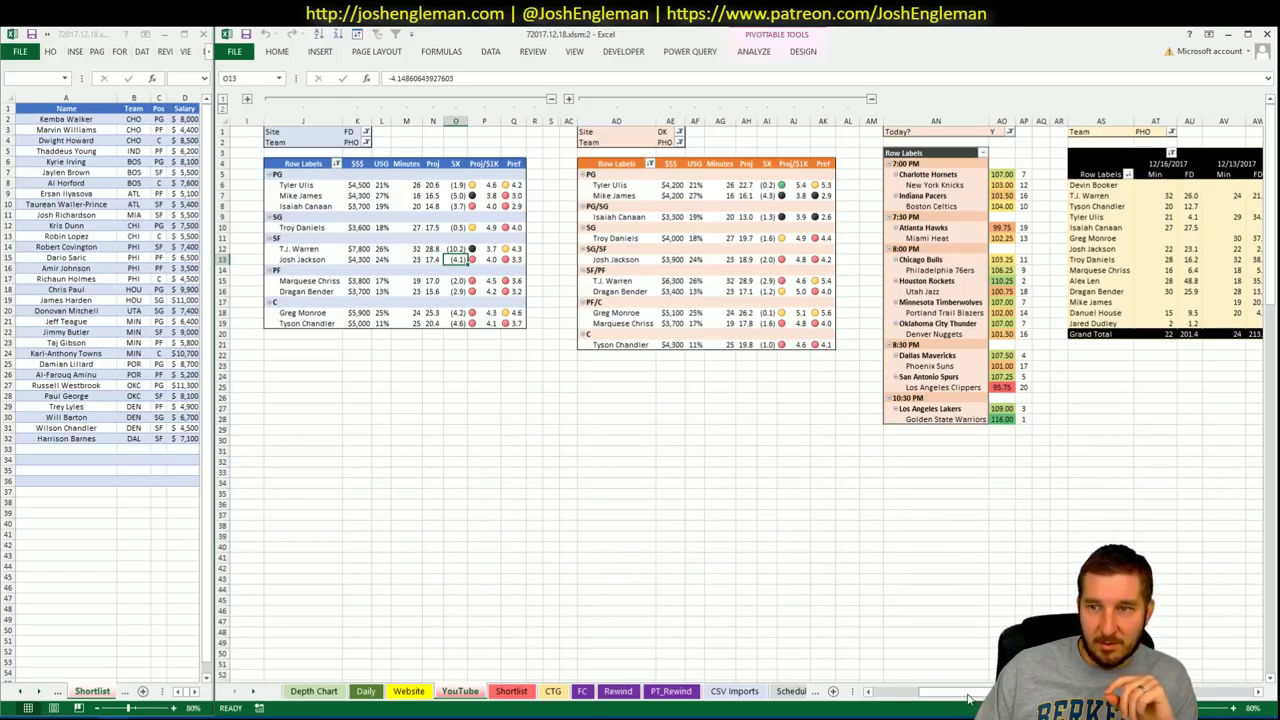
{"action": "mouse_move", "coordinate": [968, 697]}
{"action": "left_mouse_down"}
{"action": "mouse_move", "coordinate": [1008, 697]}
{"action": "mouse_move", "coordinate": [968, 698]}
{"action": "left_mouse_up"}
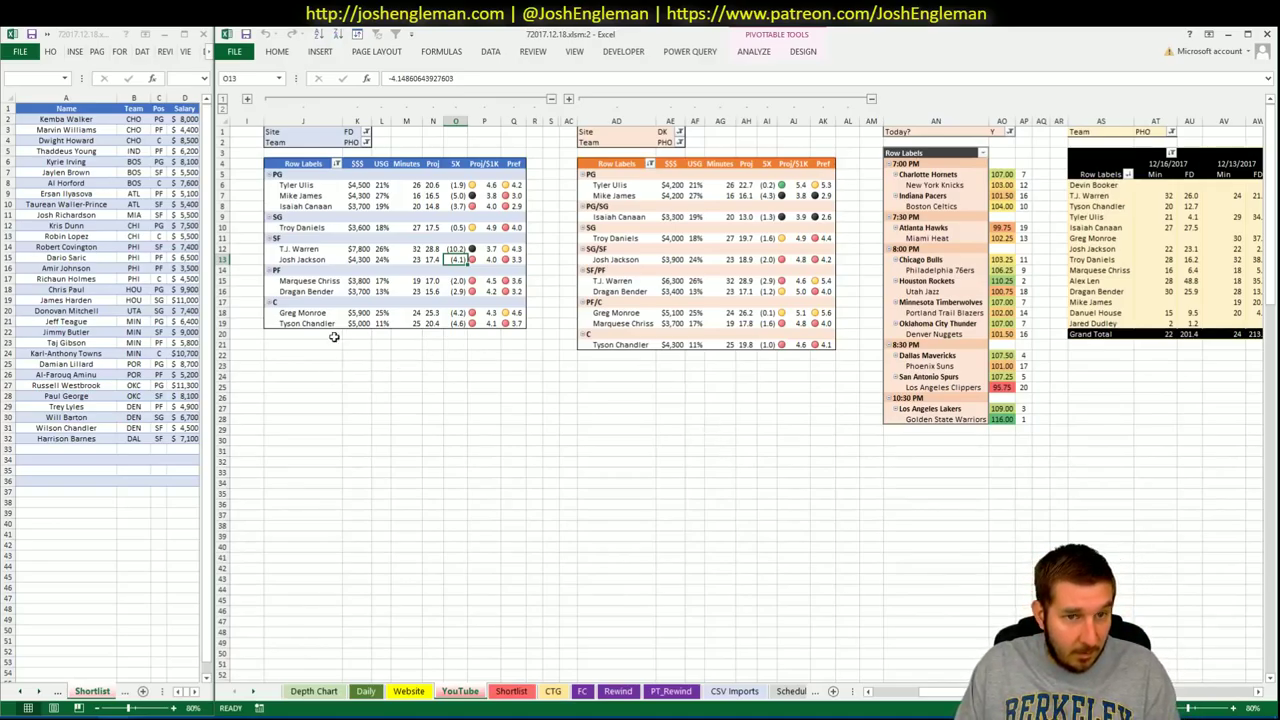
Filter both the FD and the DK projection pivot tables on the YouTube sheet to team SAS
{"action": "left_click", "coordinate": [352, 143]}
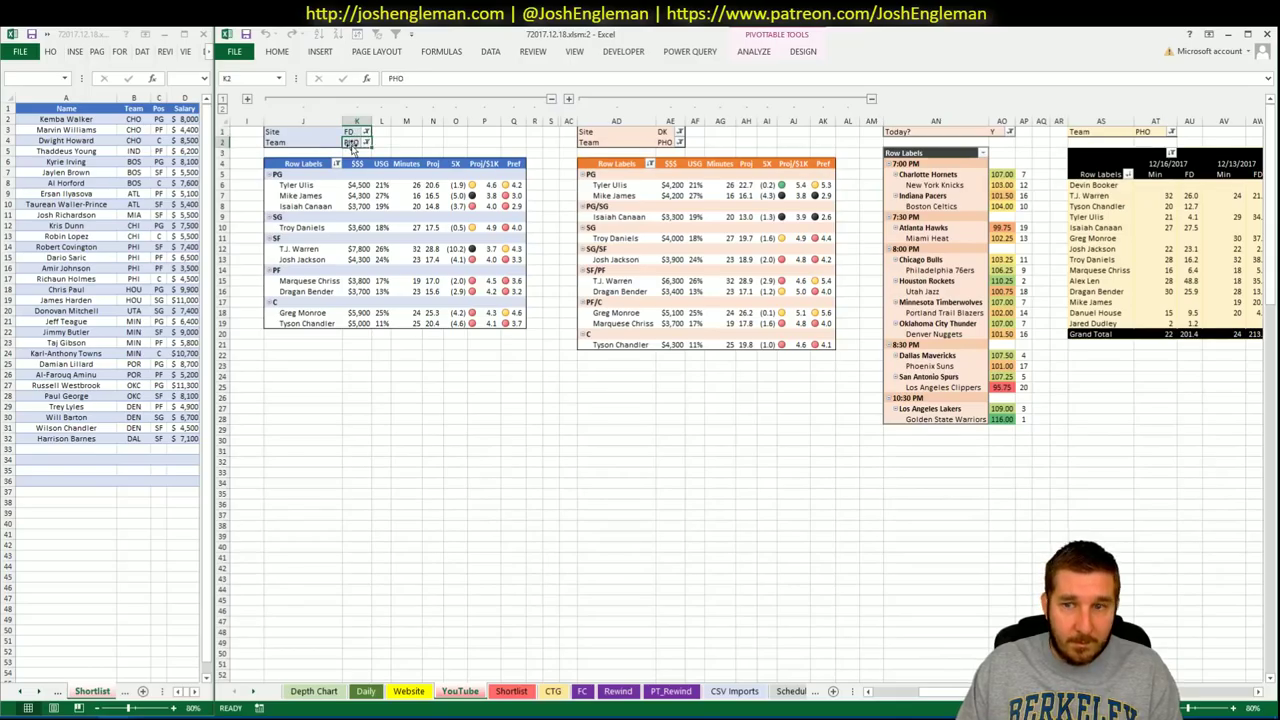
{"action": "type", "text": "SAS"}
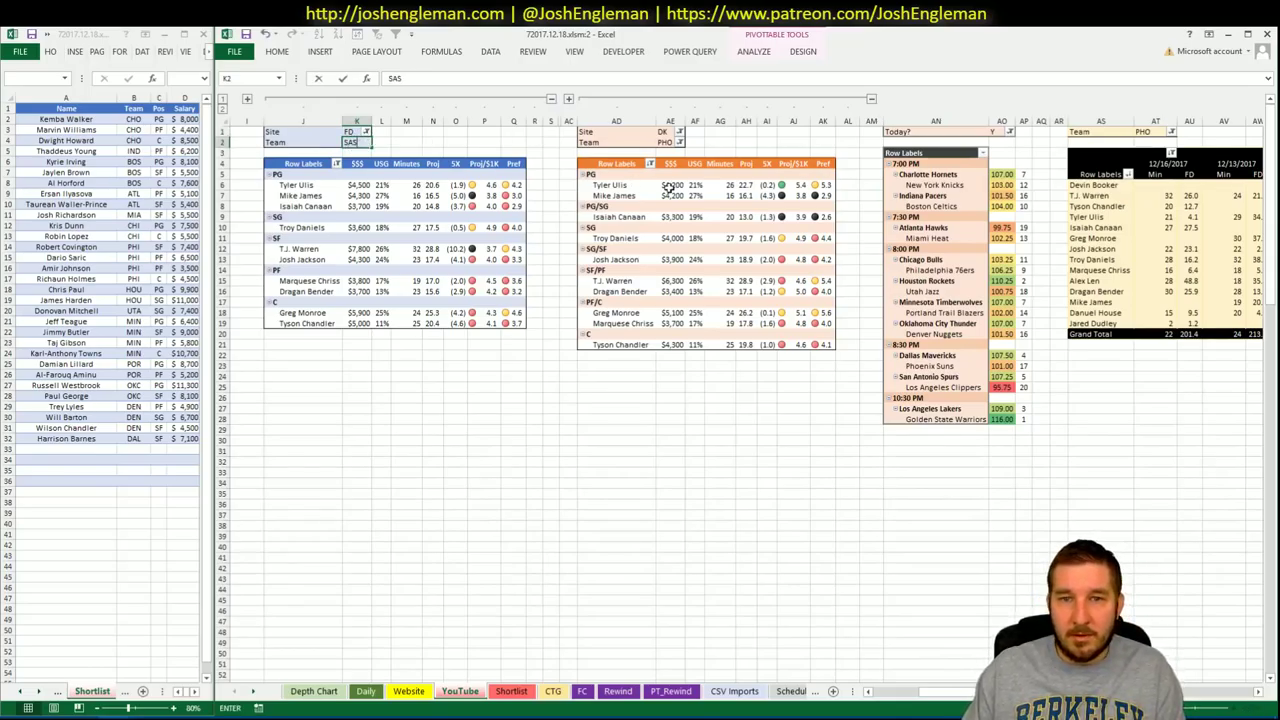
{"action": "left_click", "coordinate": [668, 142]}
{"action": "type", "text": "SAS"}
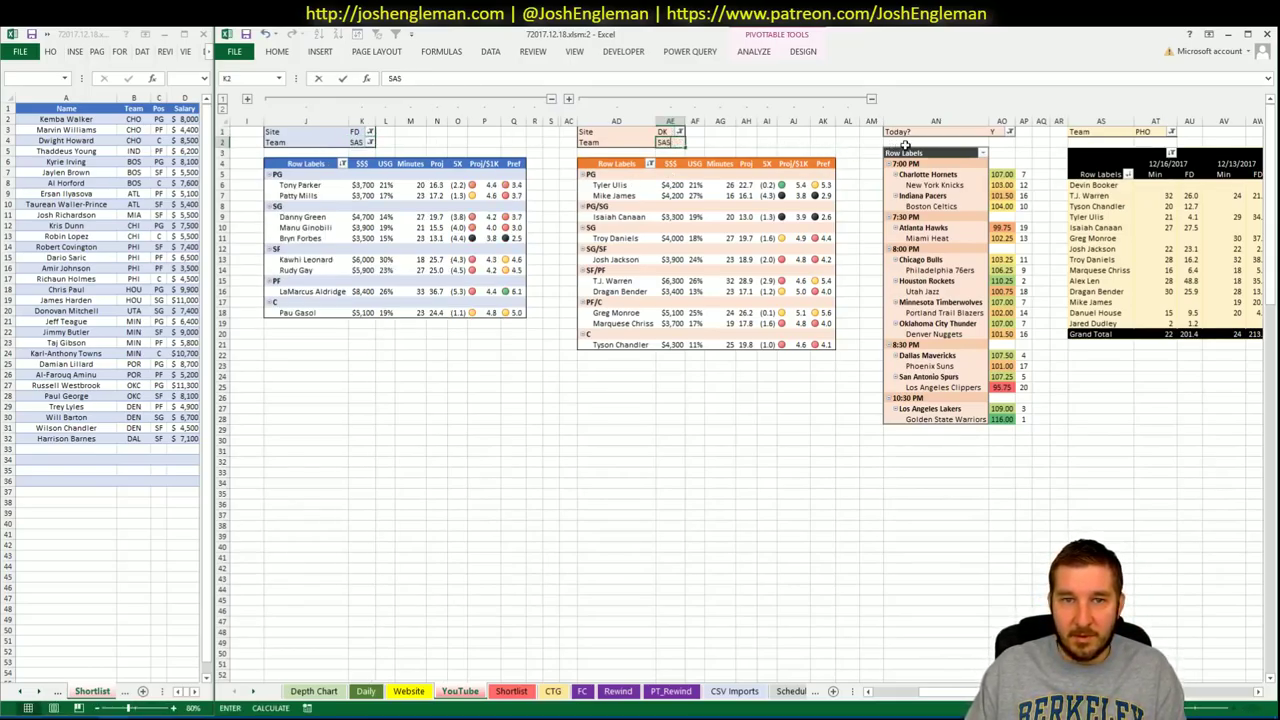
{"action": "key", "text": "ctrl+Return"}
Filter the game-by-game minutes and FD points pivot table to team SAS
{"action": "left_click", "coordinate": [1152, 130]}
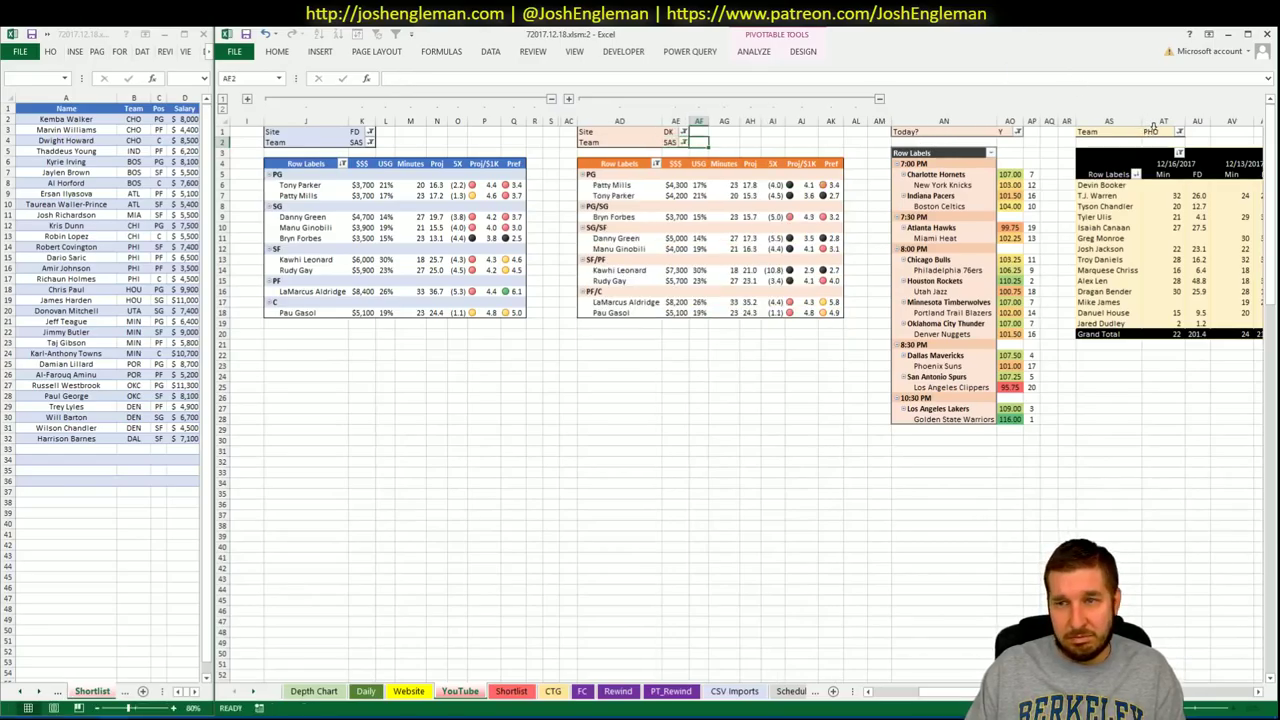
{"action": "type", "text": "SAS"}
{"action": "key", "text": "ctrl+Return"}
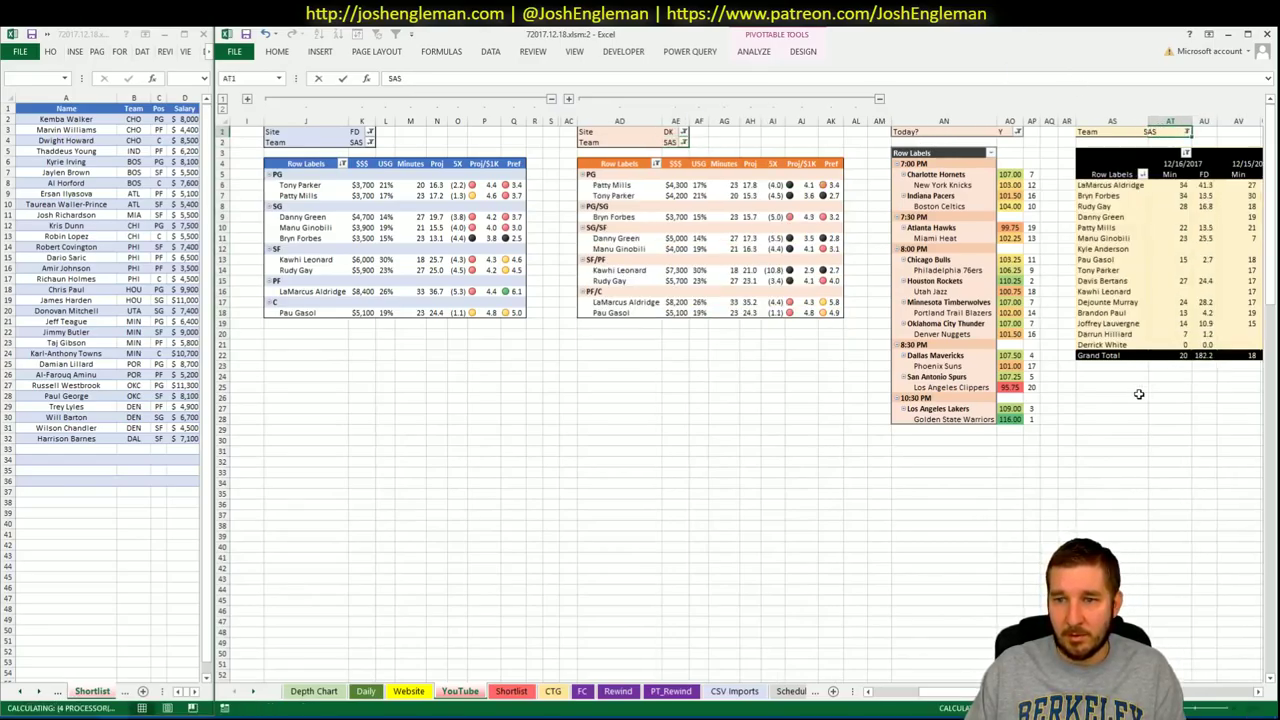
{"action": "key", "text": "Tab"}
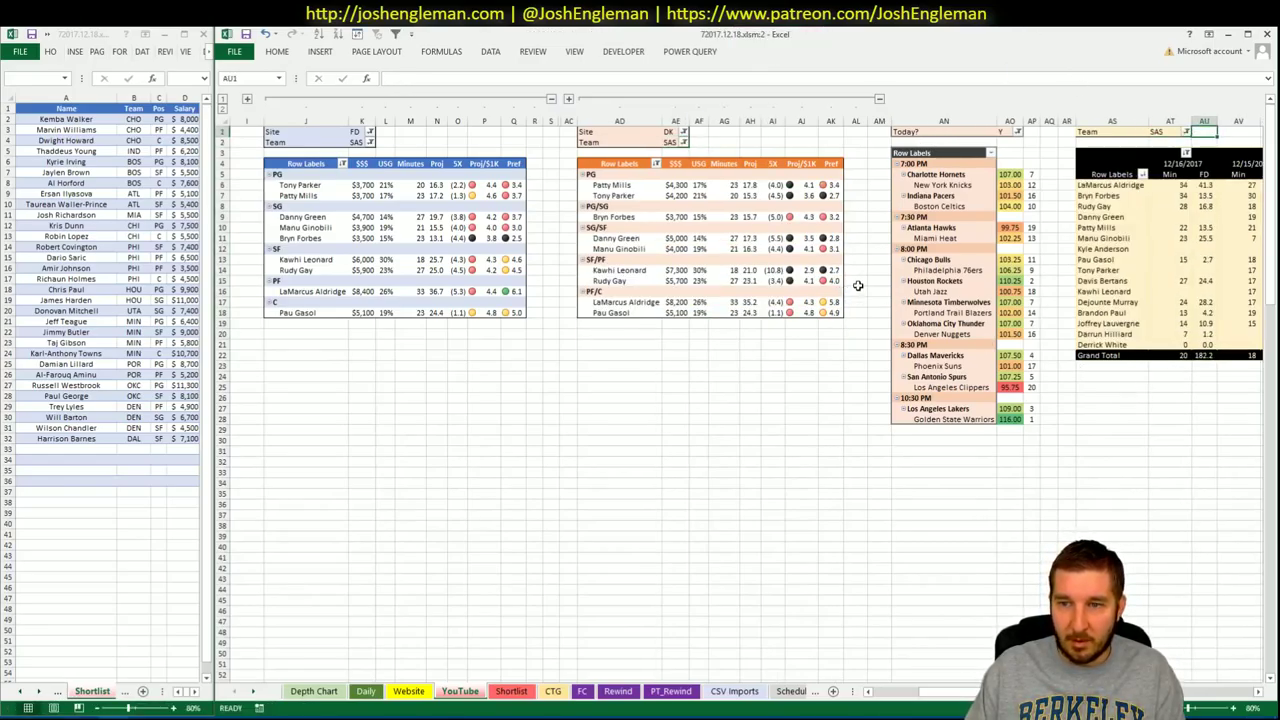
{"action": "left_click", "coordinate": [756, 420]}
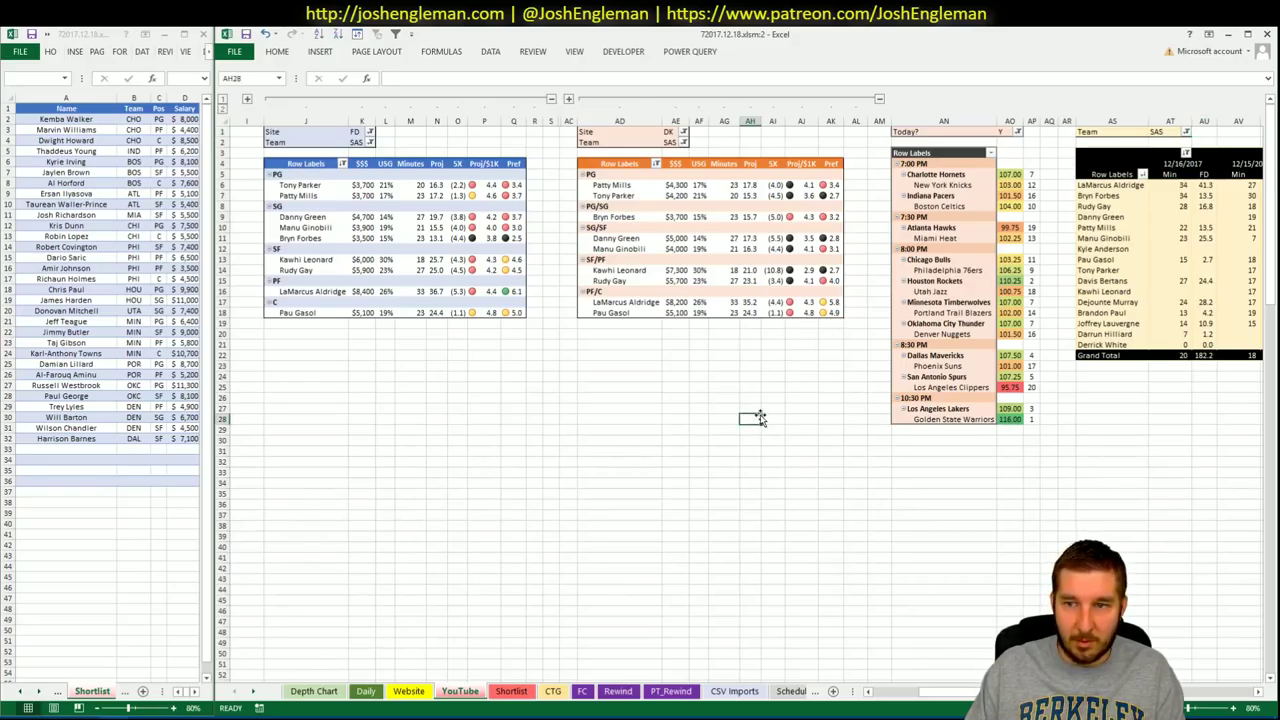
Switch to the browser and open the San Antonio Spurs' Shooting: Frequency table on Cleaning the Glass
{"action": "key", "text": "alt+Tab"}
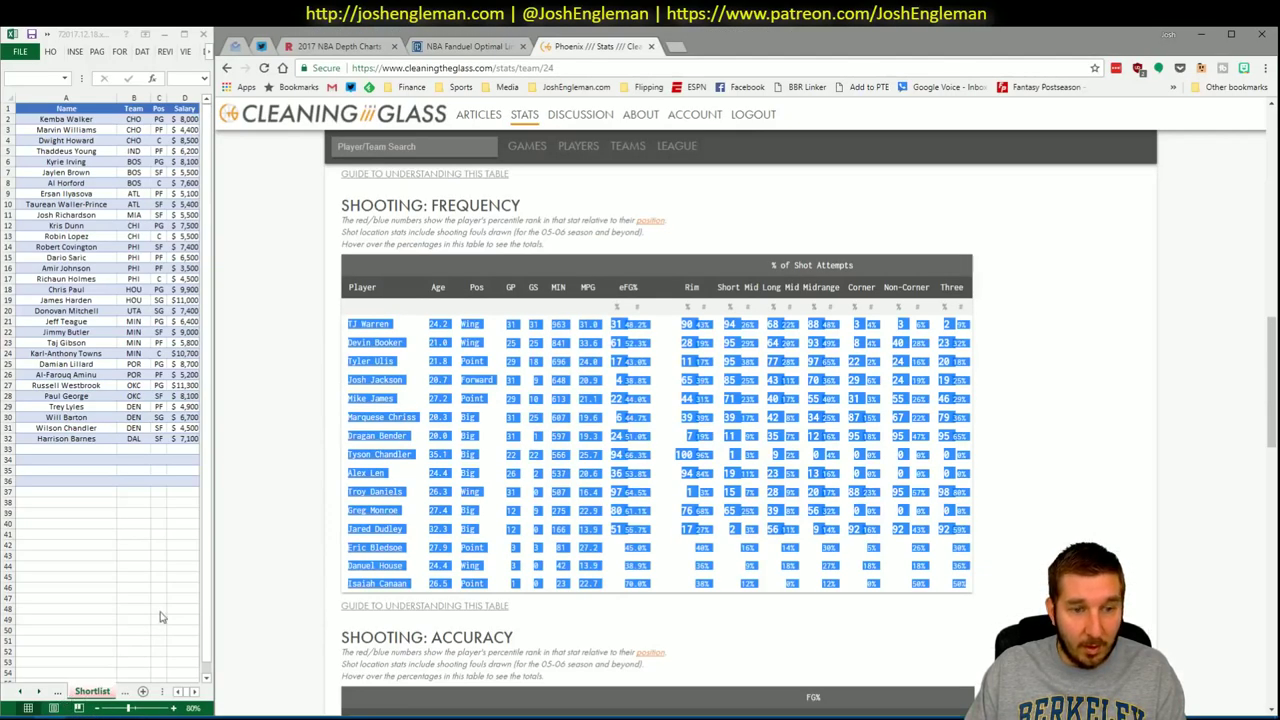
{"action": "left_click", "coordinate": [420, 150]}
{"action": "type", "text": "spurs"}
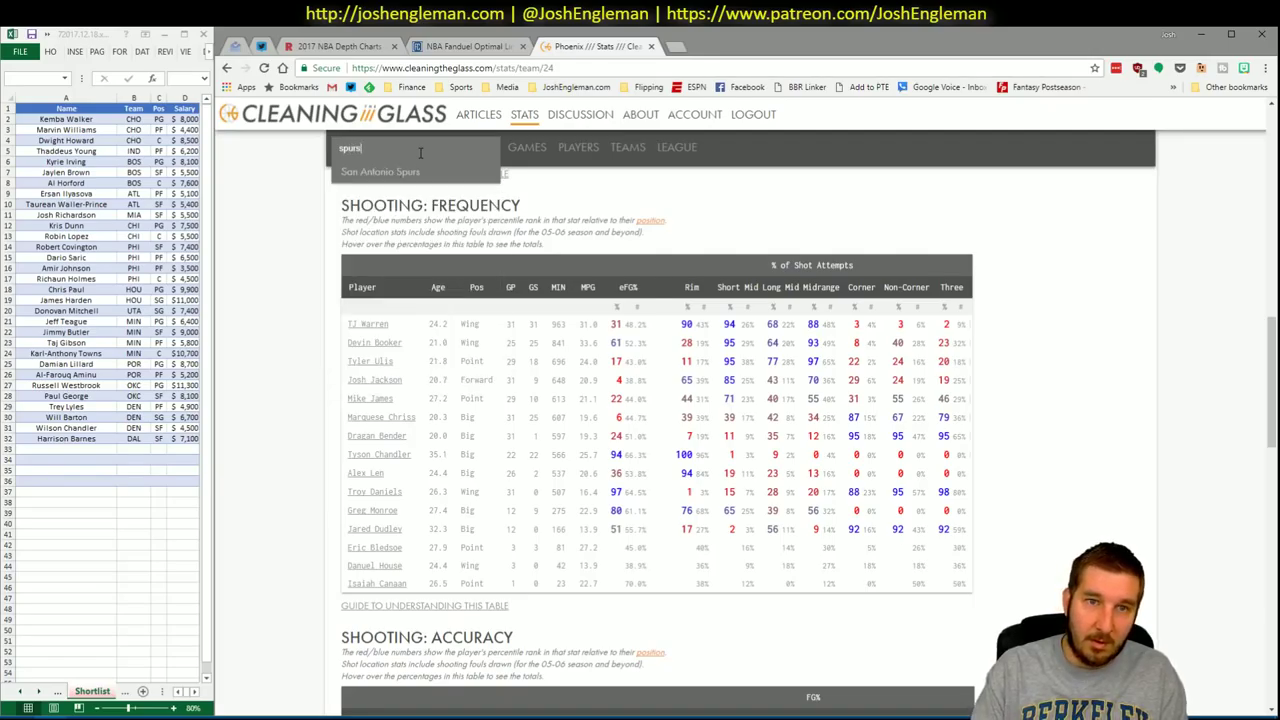
{"action": "key", "text": "Return"}
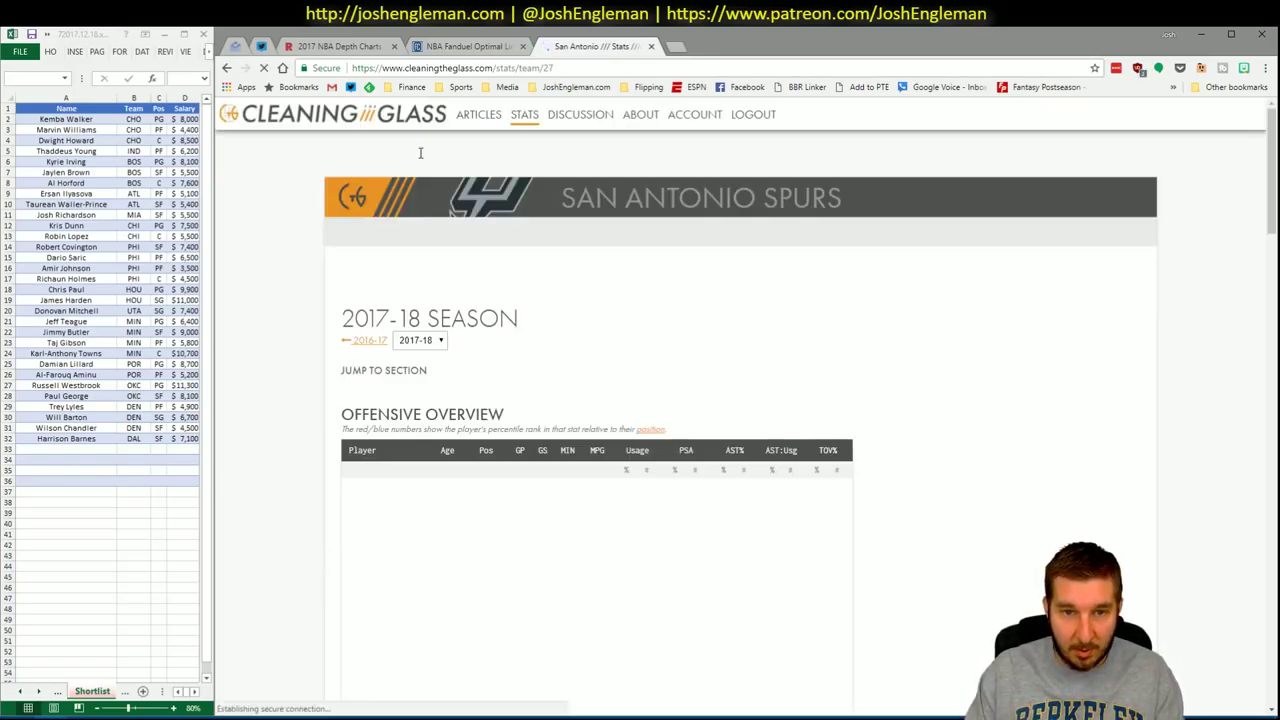
{"action": "left_click", "coordinate": [543, 388]}
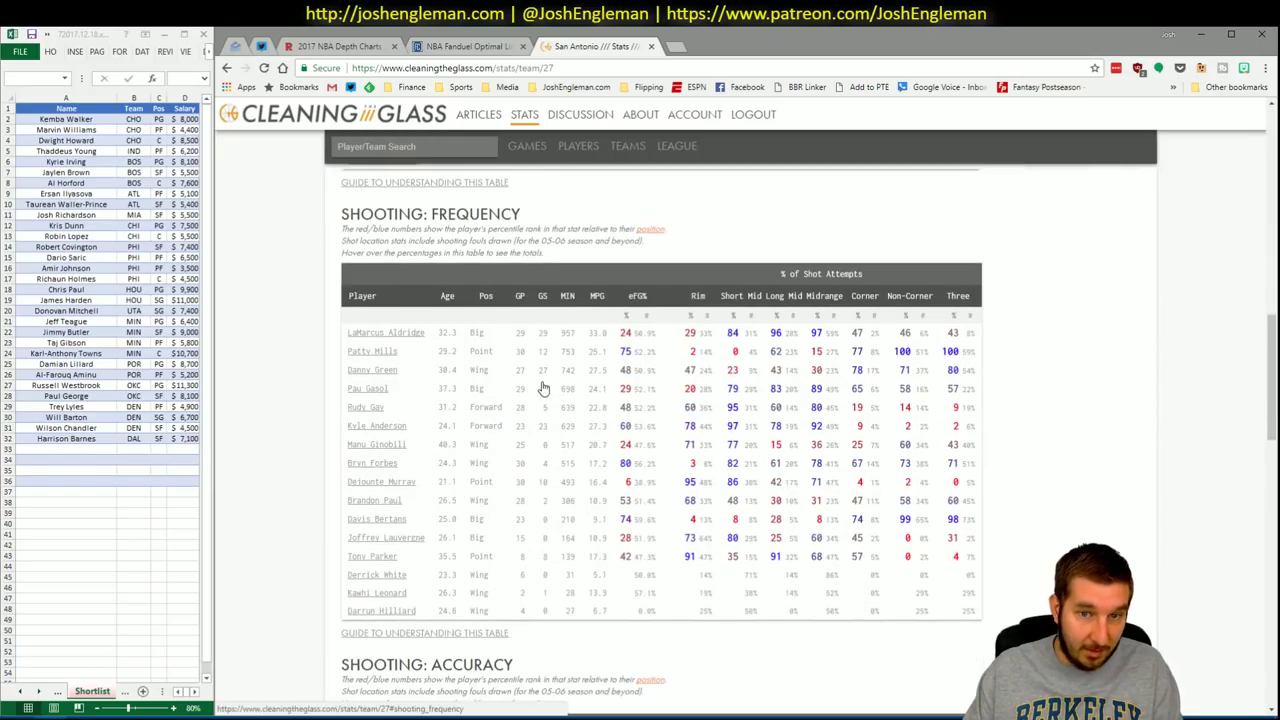
Copy all player rows of the Spurs' Shooting: Frequency table and return to the projection workbook
{"action": "mouse_move", "coordinate": [969, 603]}
{"action": "left_click_drag", "start_coordinate": [969, 603], "coordinate": [350, 324]}
{"action": "key", "text": "alt+Tab"}
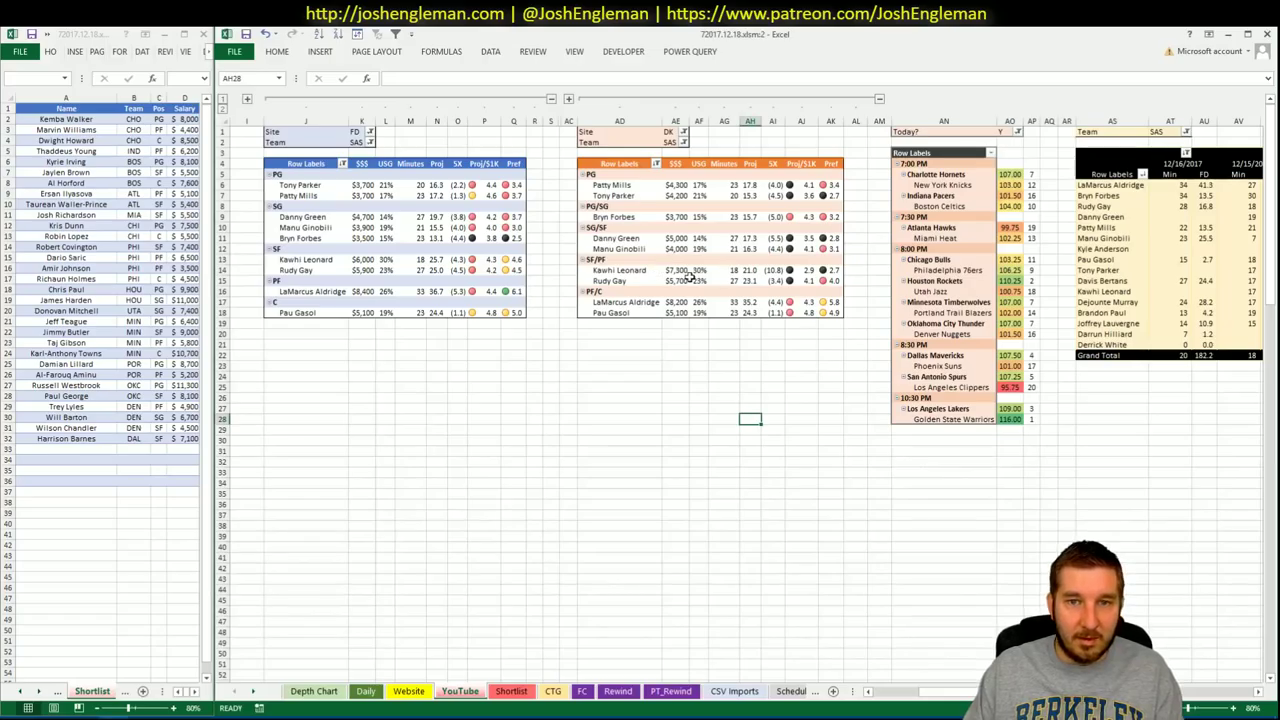
Refresh the CTG sheet with the copied Spurs shooting data and set the opponent to LAC
{"action": "left_click", "coordinate": [552, 691]}
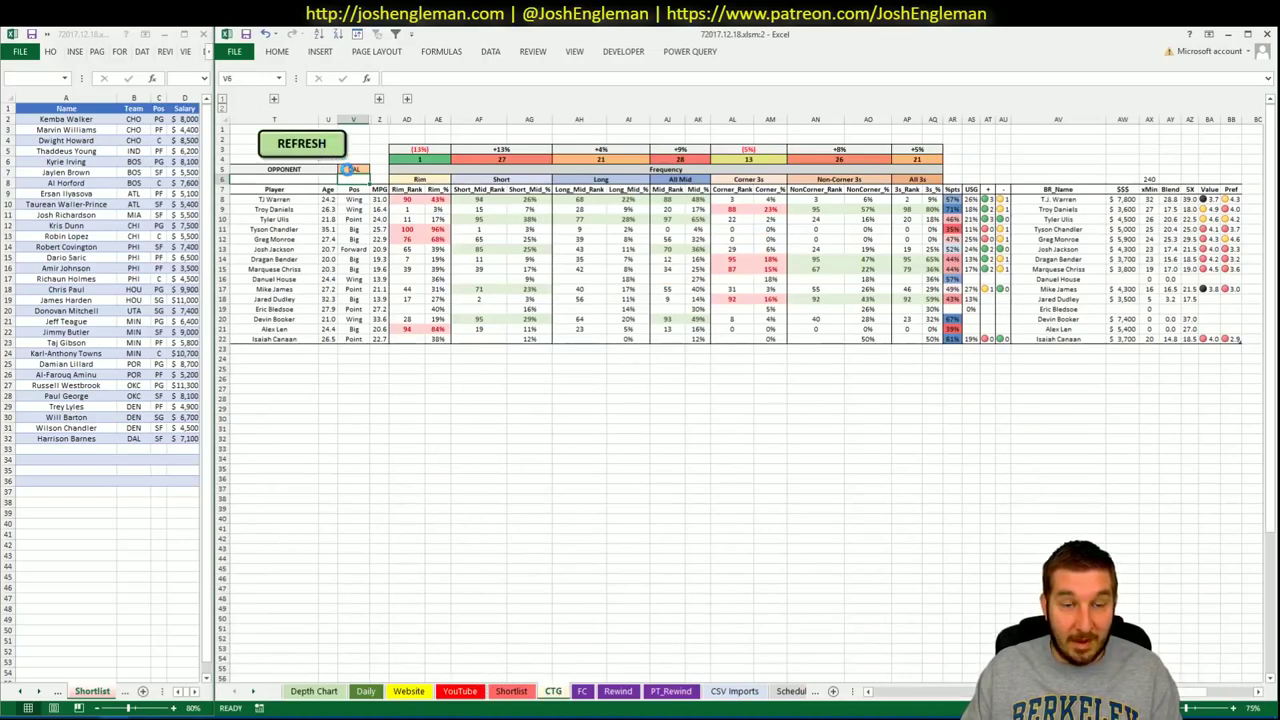
{"action": "type", "text": "SAS"}
{"action": "key", "text": "Return"}
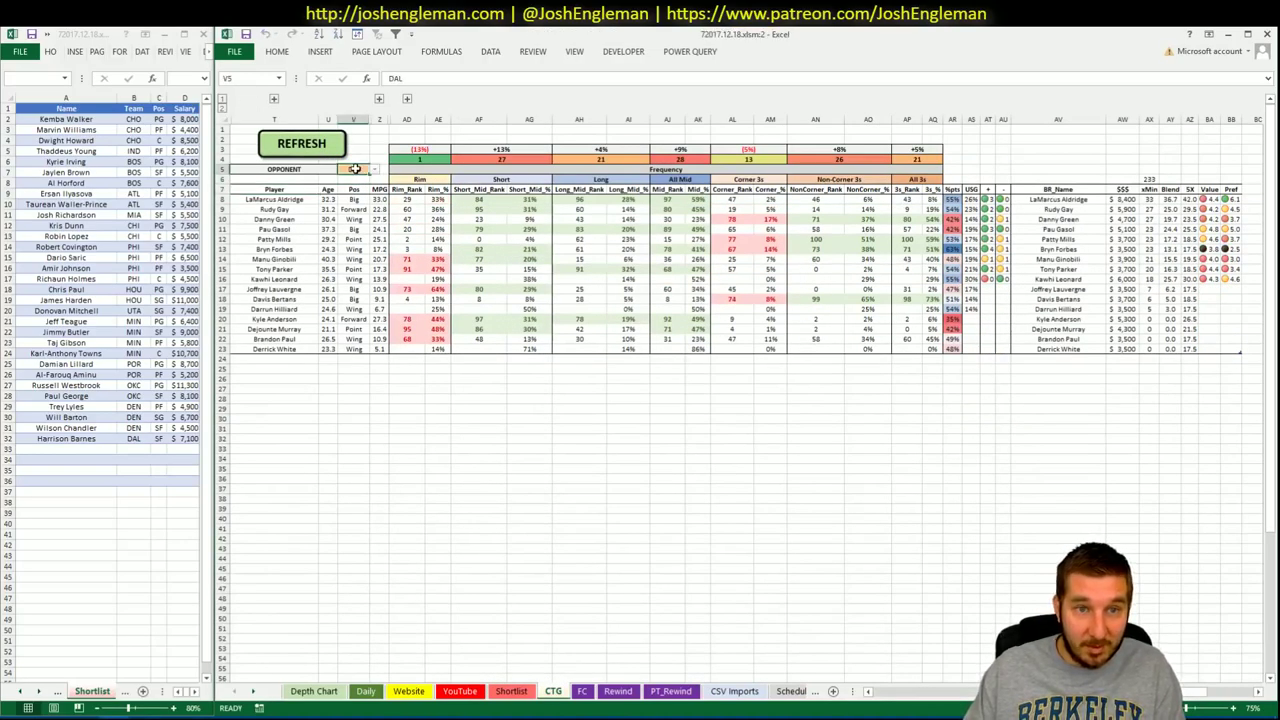
{"action": "left_click", "coordinate": [353, 169]}
{"action": "type", "text": "L"}
{"action": "key", "text": "Return"}
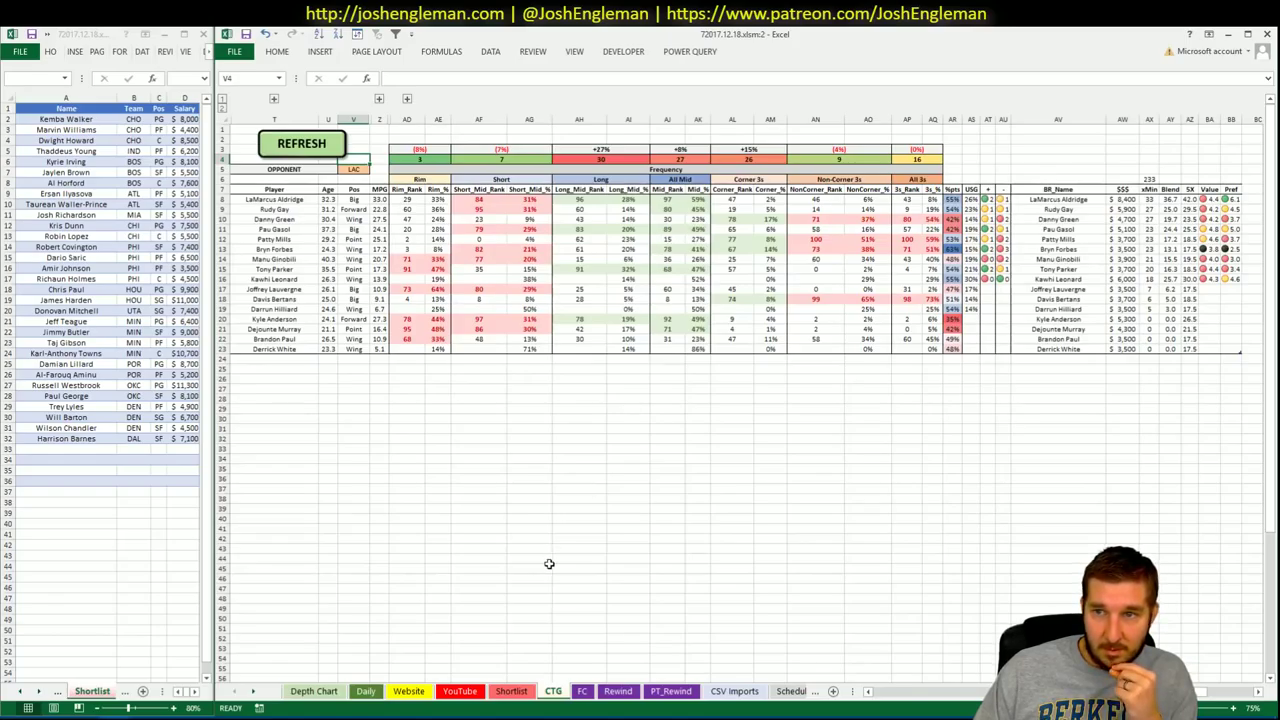
Compare the Spurs' projections on the YouTube sheet with their minutes and FD points in recent games
{"action": "left_click", "coordinate": [472, 691]}
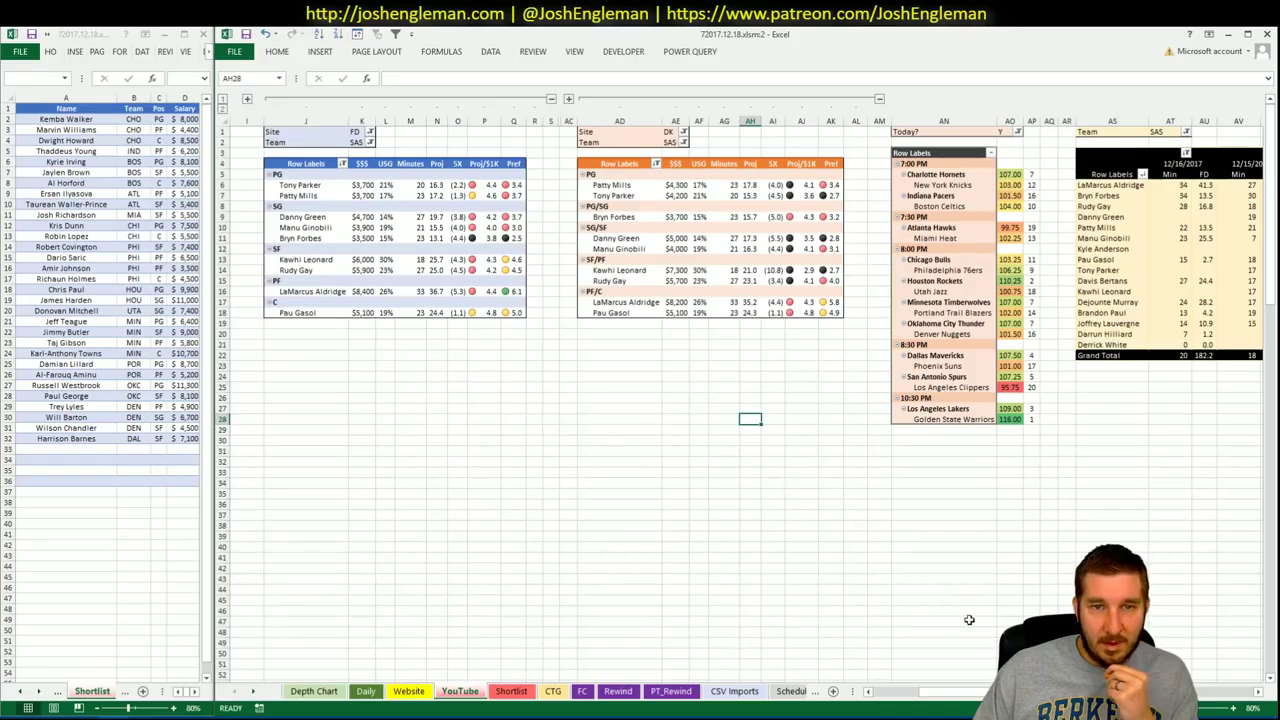
{"action": "left_click_drag", "start_coordinate": [925, 691], "coordinate": [944, 691]}
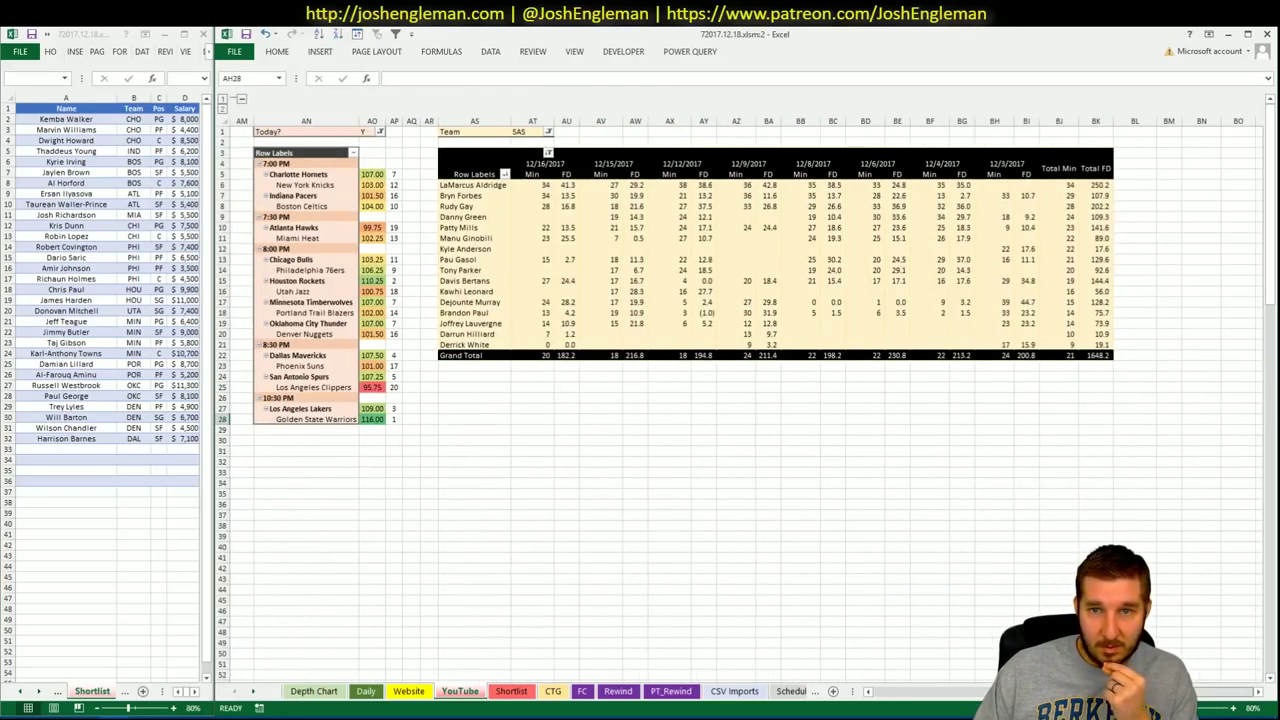
{"action": "scroll", "coordinate": [740, 400], "scroll_direction": "left", "scroll_amount": 10}
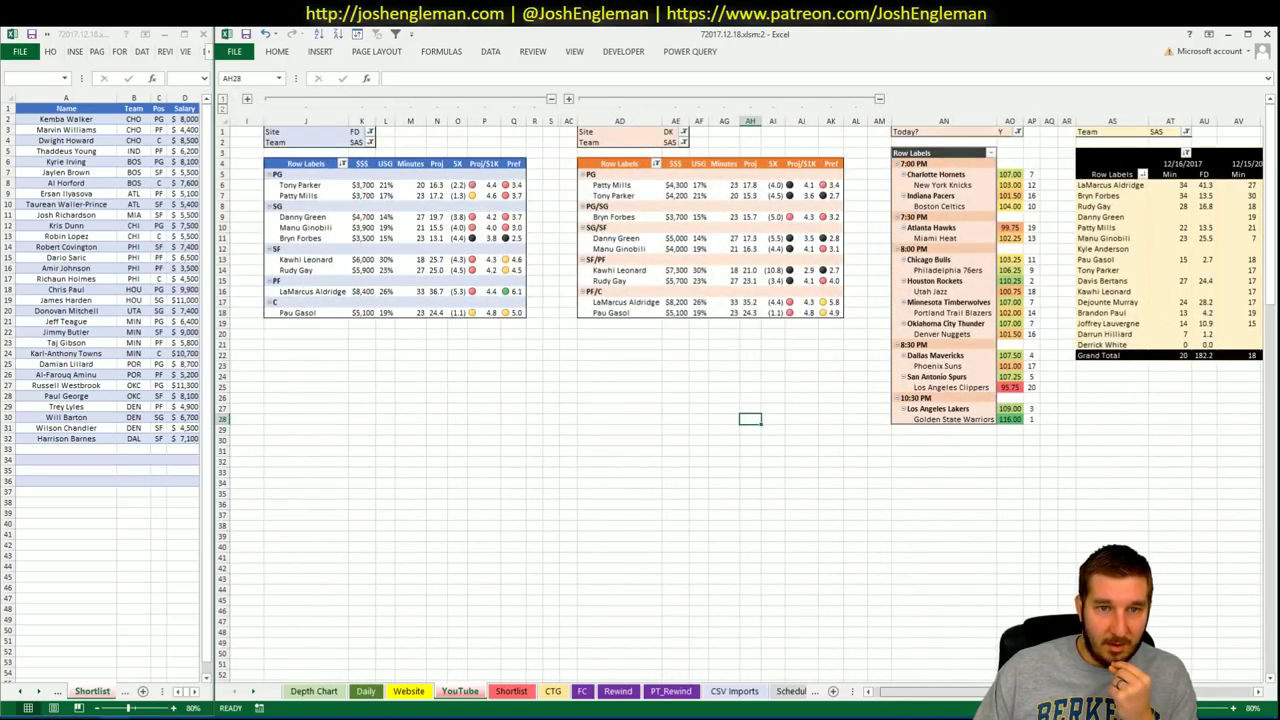
{"action": "scroll", "coordinate": [984, 662], "scroll_direction": "right", "scroll_amount": 10}
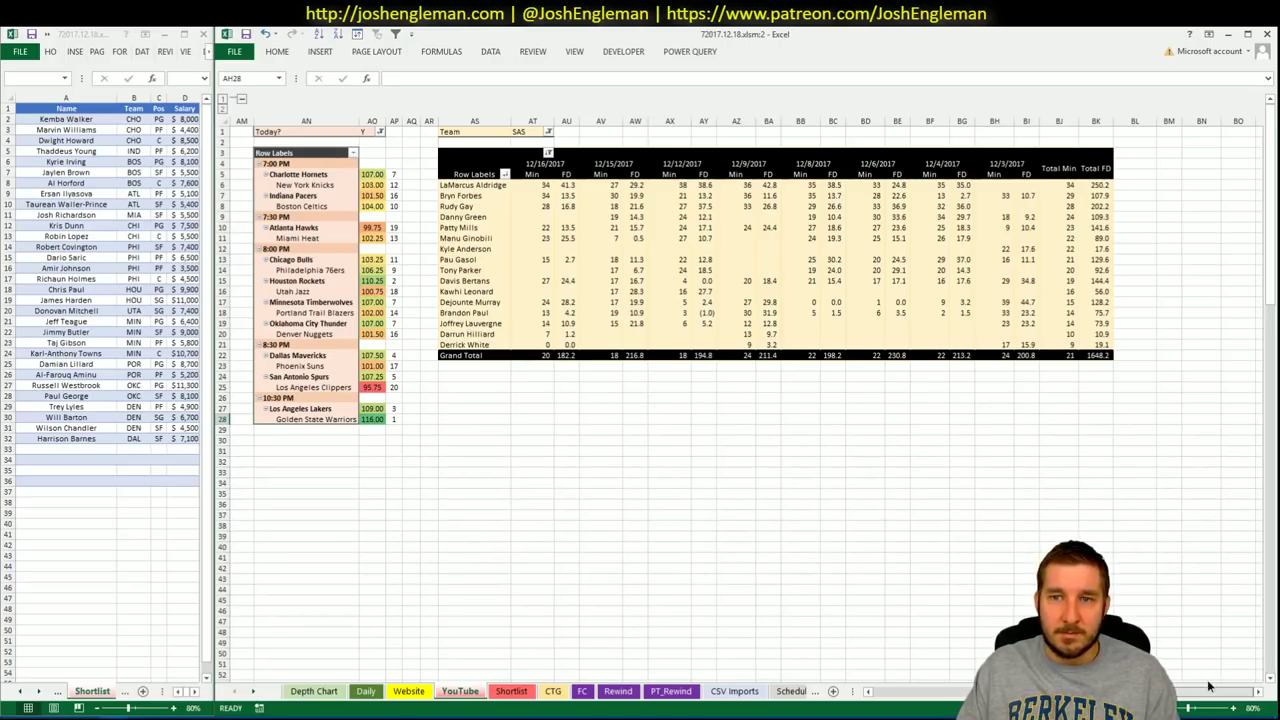
{"action": "scroll", "coordinate": [1208, 686], "scroll_direction": "left", "scroll_amount": 10}
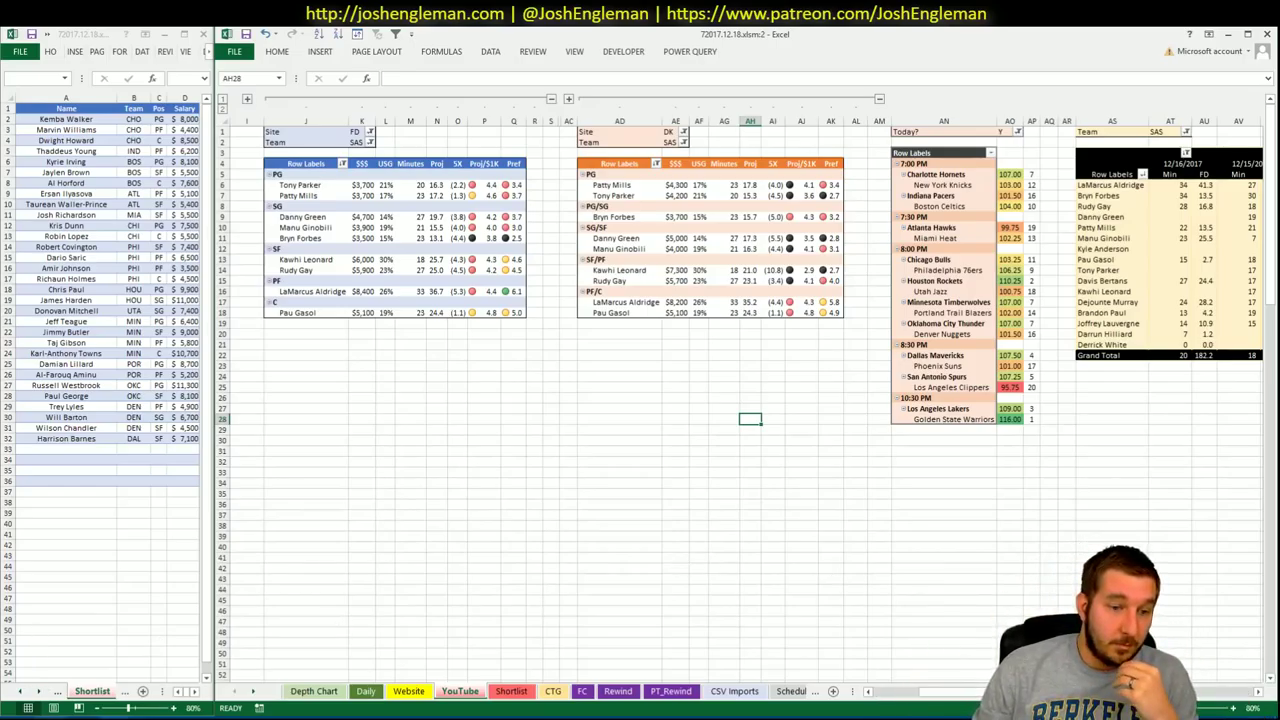
Look up the Los Angeles Clippers' depth chart on the Rotoworld page in the browser and return to the workbook
{"action": "key", "text": "alt+Tab"}
{"action": "left_click", "coordinate": [330, 47]}
{"action": "scroll", "coordinate": [758, 310], "scroll_direction": "down", "scroll_amount": 15}
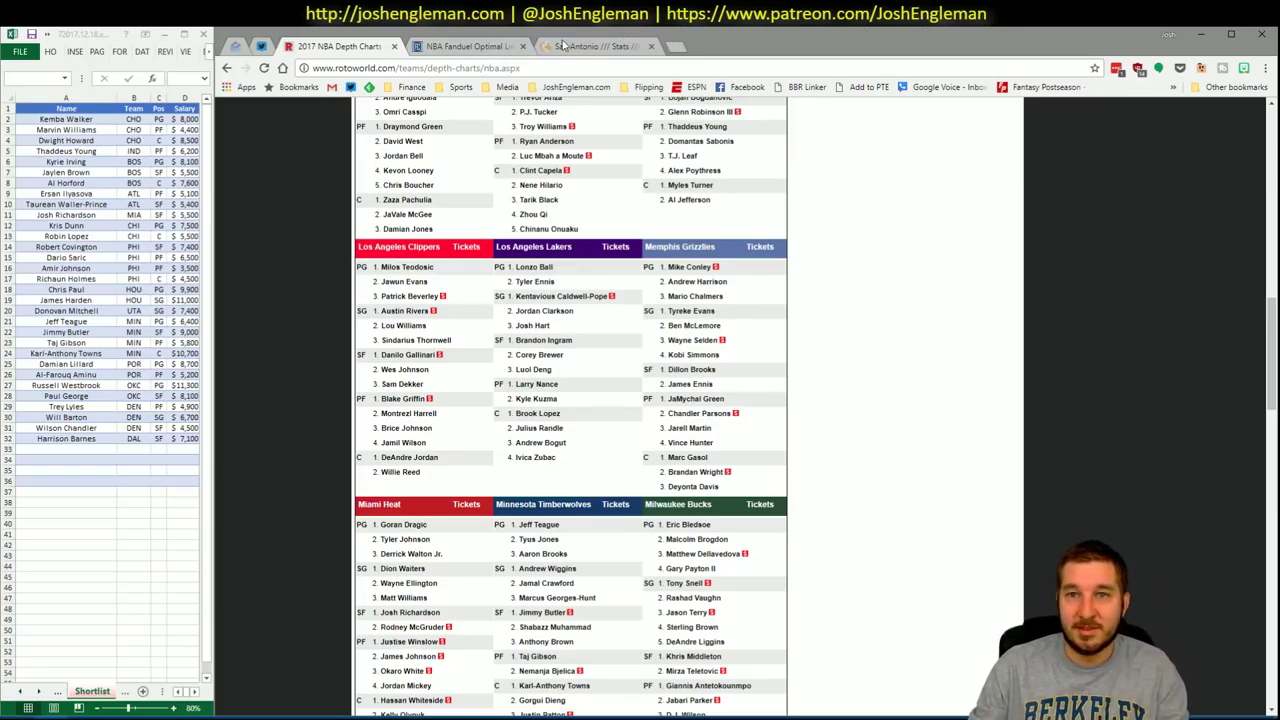
{"action": "key", "text": "alt+Tab"}
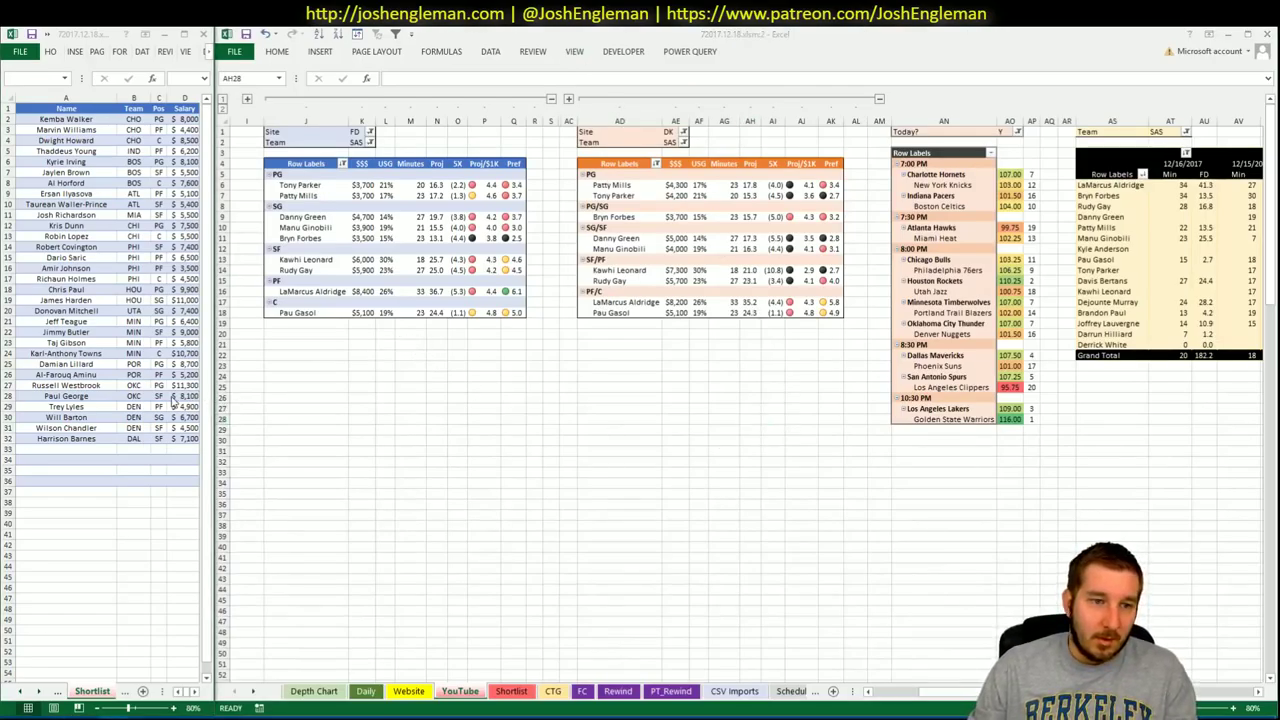
Add LaMarcus Aldridge to the first empty row of the Shortlist table
{"action": "left_click", "coordinate": [112, 448]}
{"action": "type", "text": "LaMarc"}
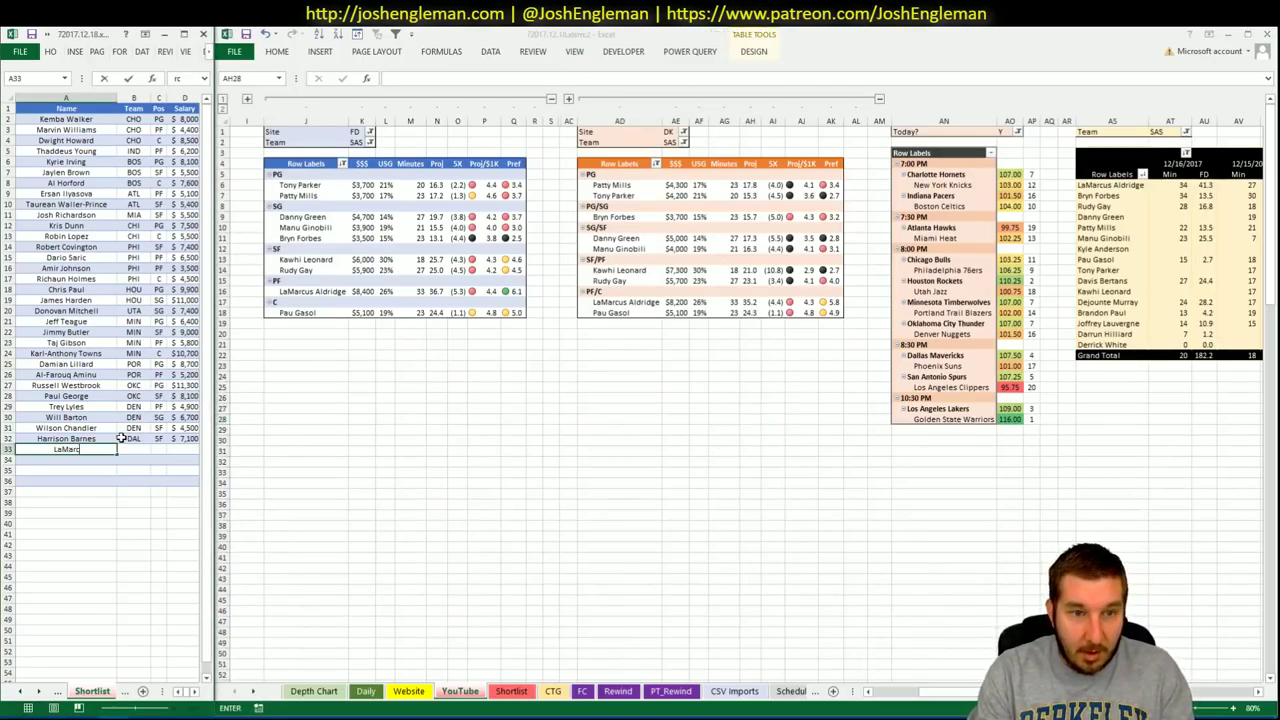
{"action": "type", "text": "us Ald"}
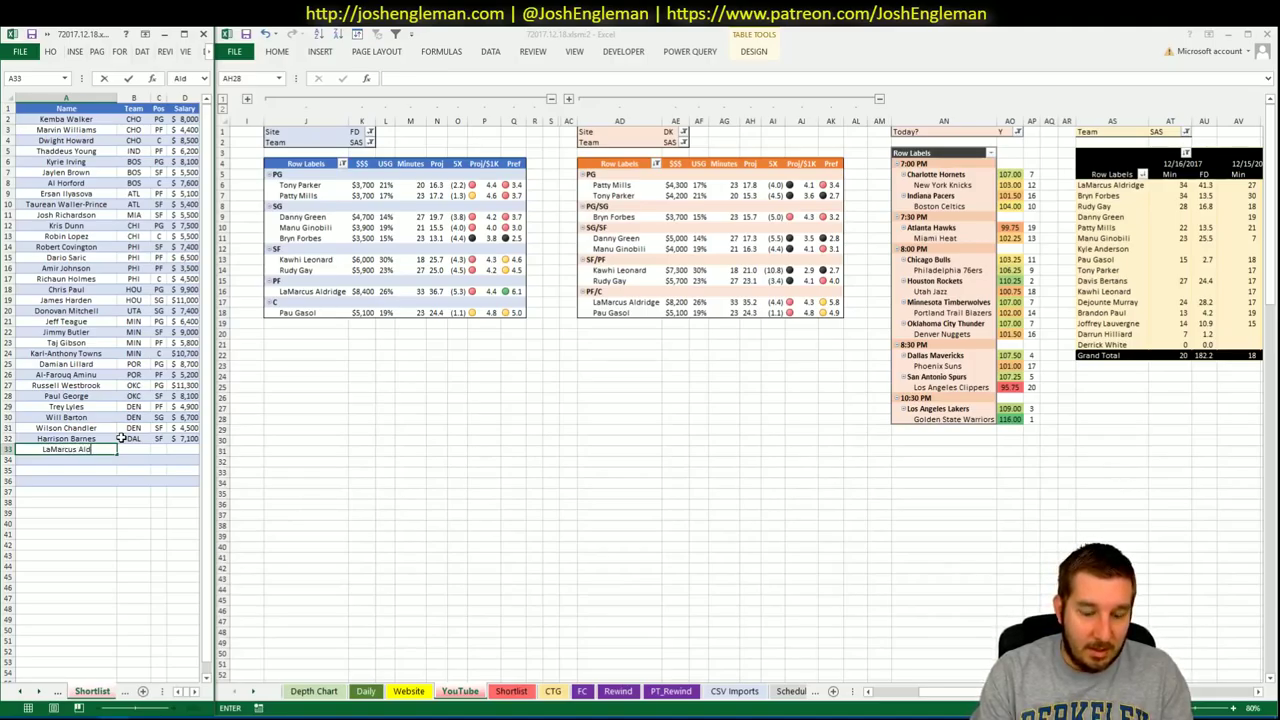
{"action": "type", "text": "ridge"}
{"action": "key", "text": "Return"}
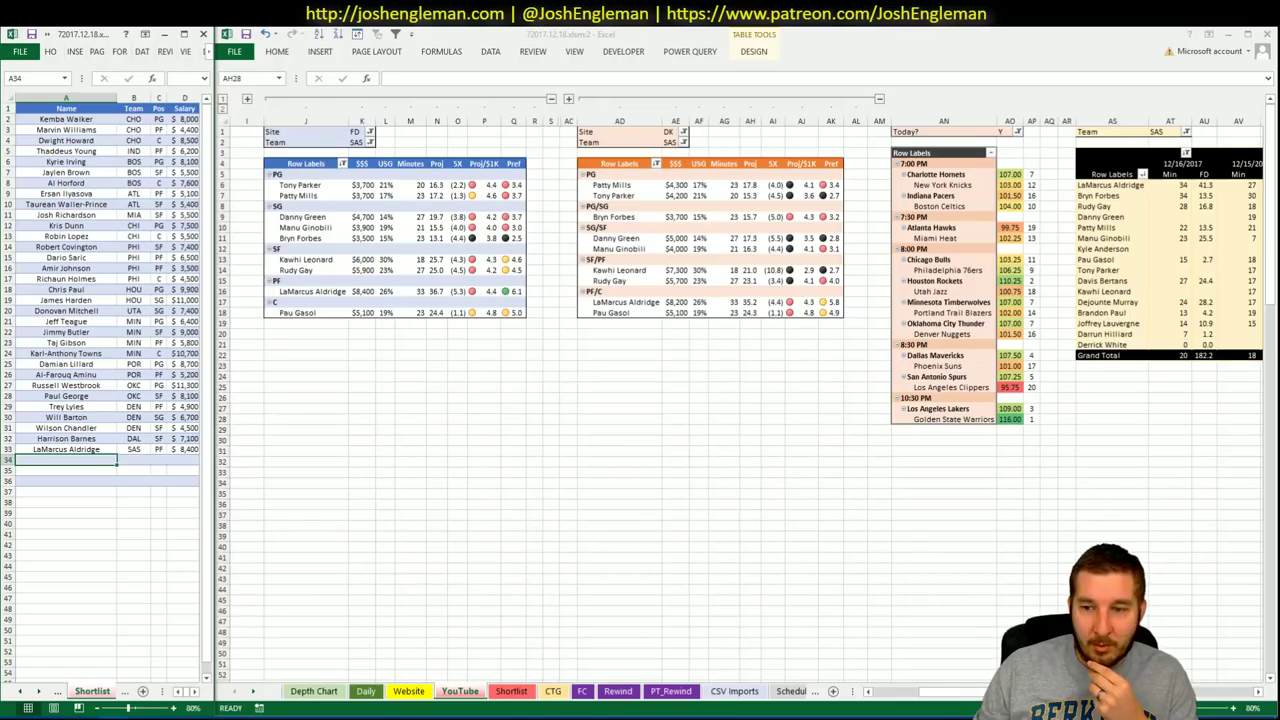
Set the team filter to LAC for the FD projections, the DK projections and the recent-games table on the YouTube sheet
{"action": "left_click_drag", "start_coordinate": [905, 691], "coordinate": [1198, 697]}
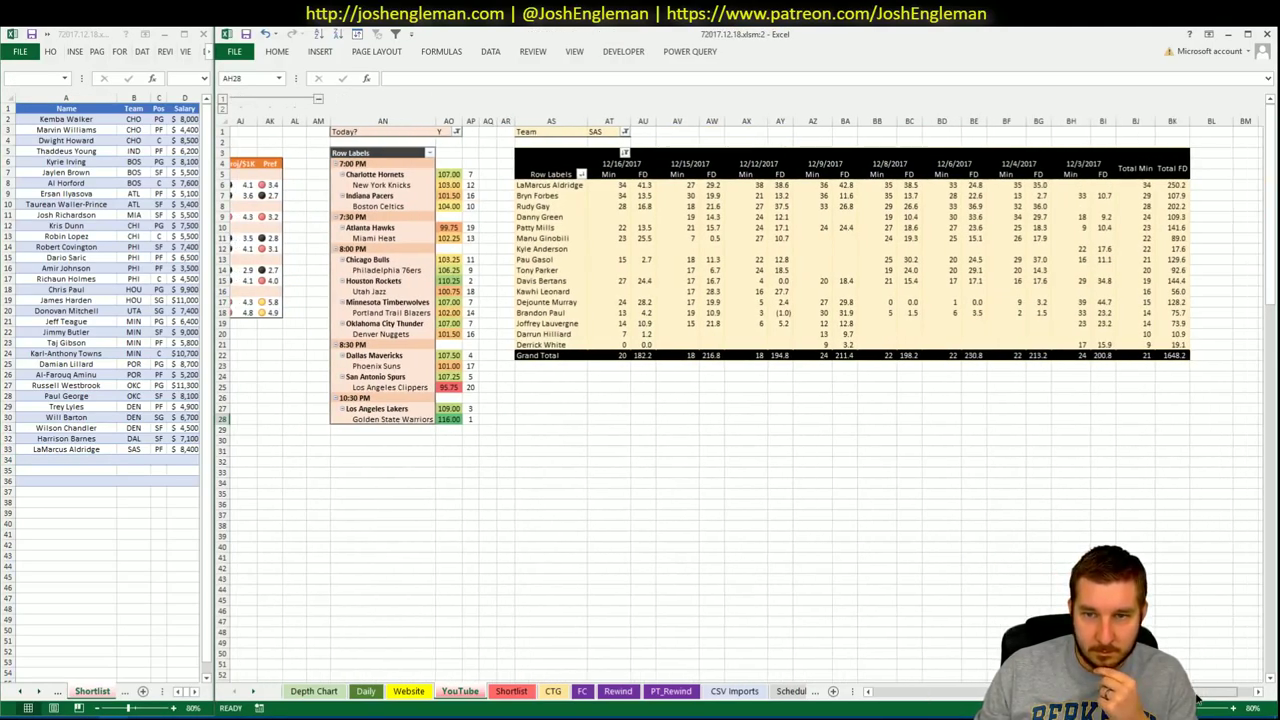
{"action": "key", "text": "ctrl+BackSpace"}
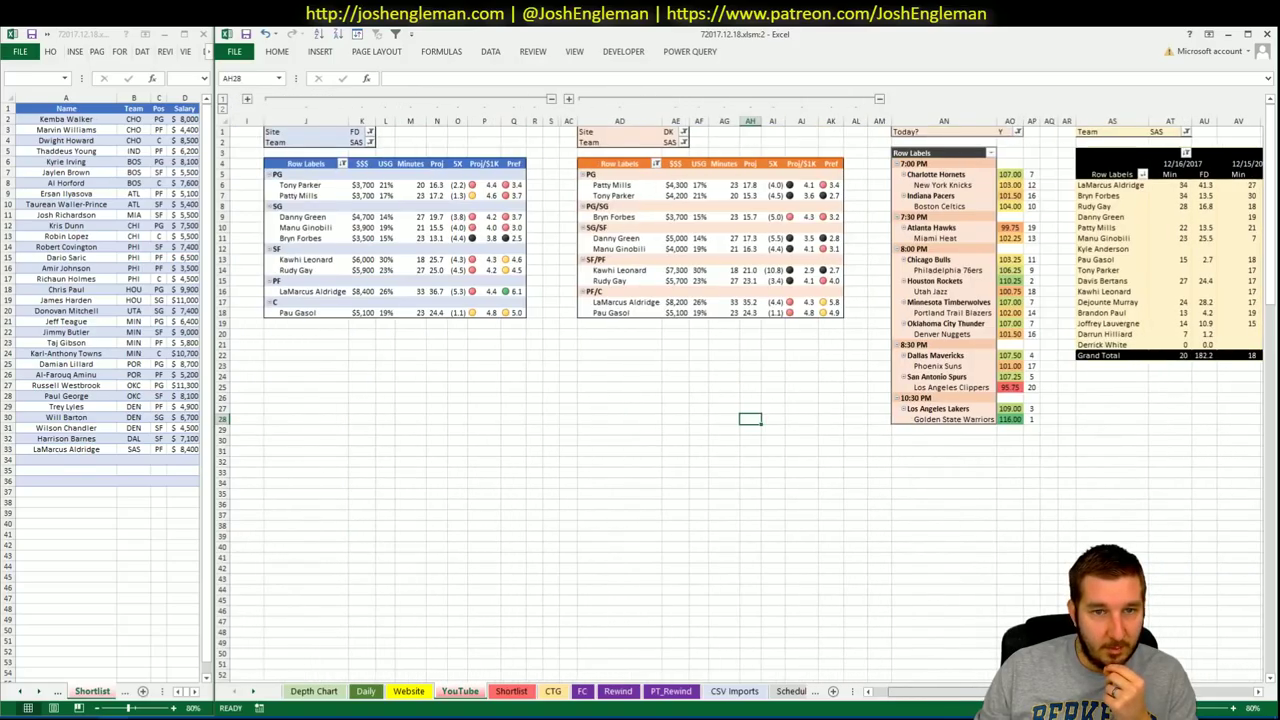
{"action": "left_click", "coordinate": [360, 143]}
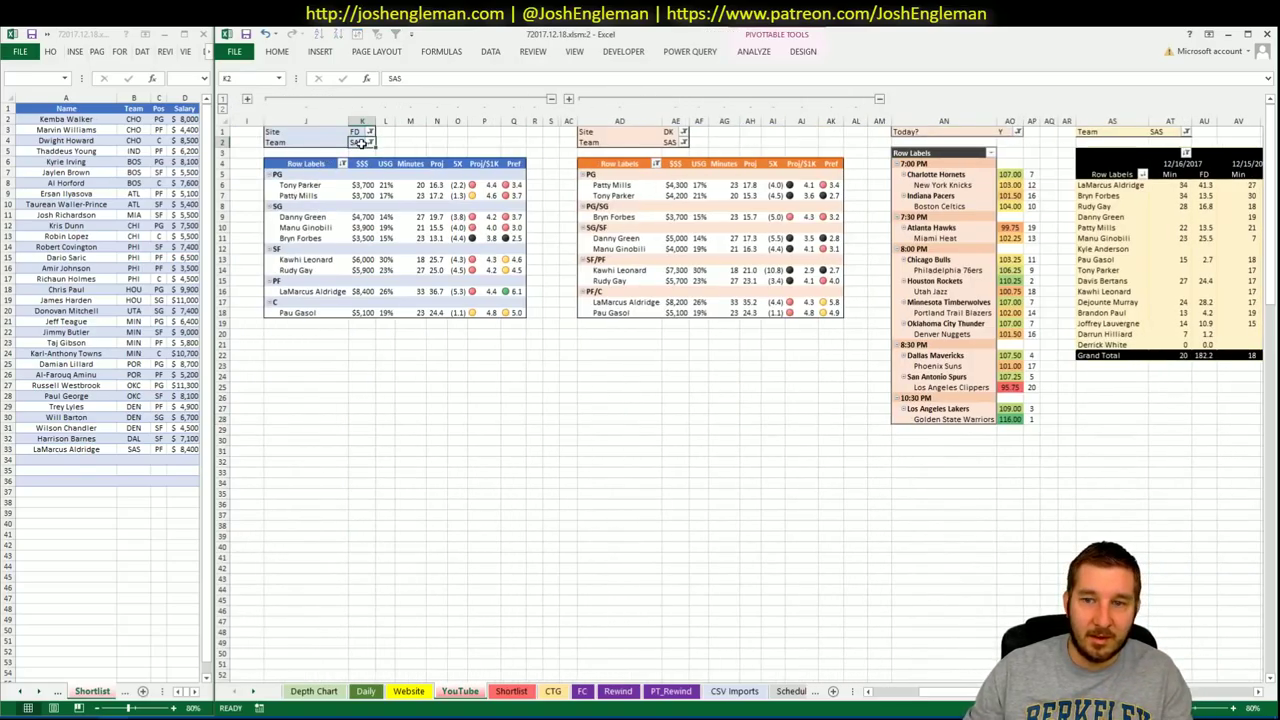
{"action": "type", "text": "LAC"}
{"action": "key", "text": "Tab"}
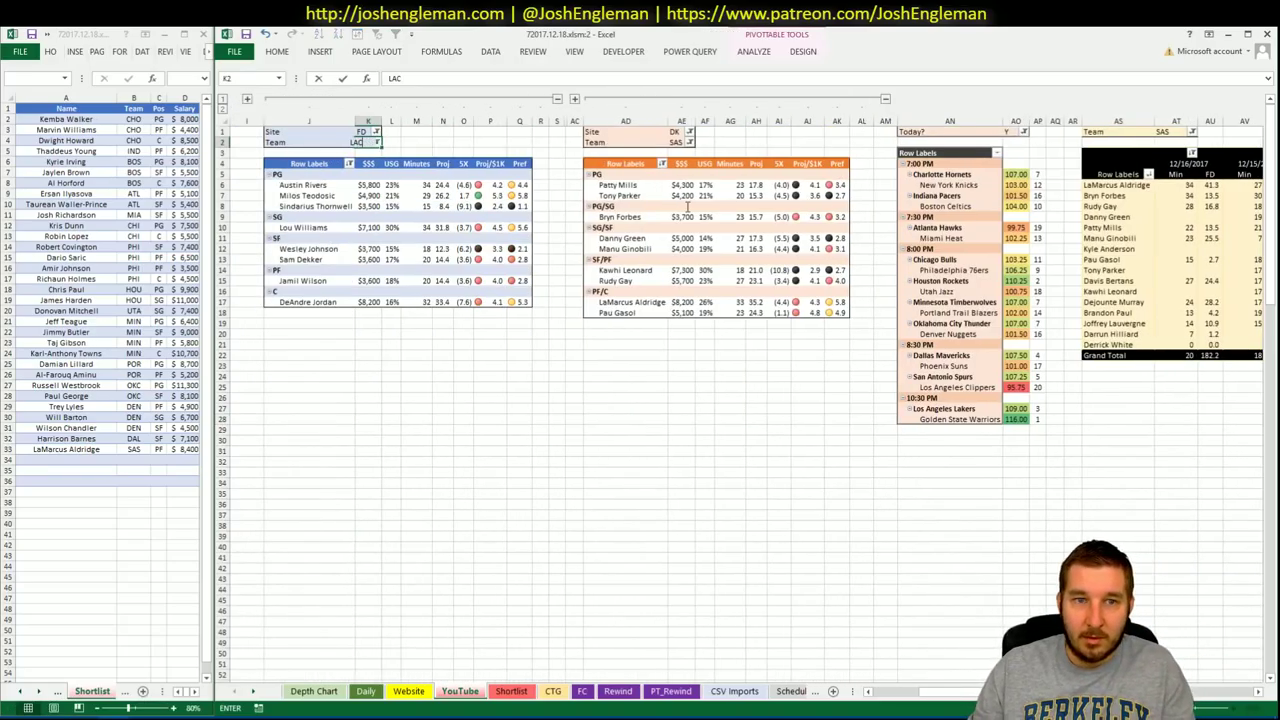
{"action": "left_click", "coordinate": [680, 142]}
{"action": "type", "text": "LAC"}
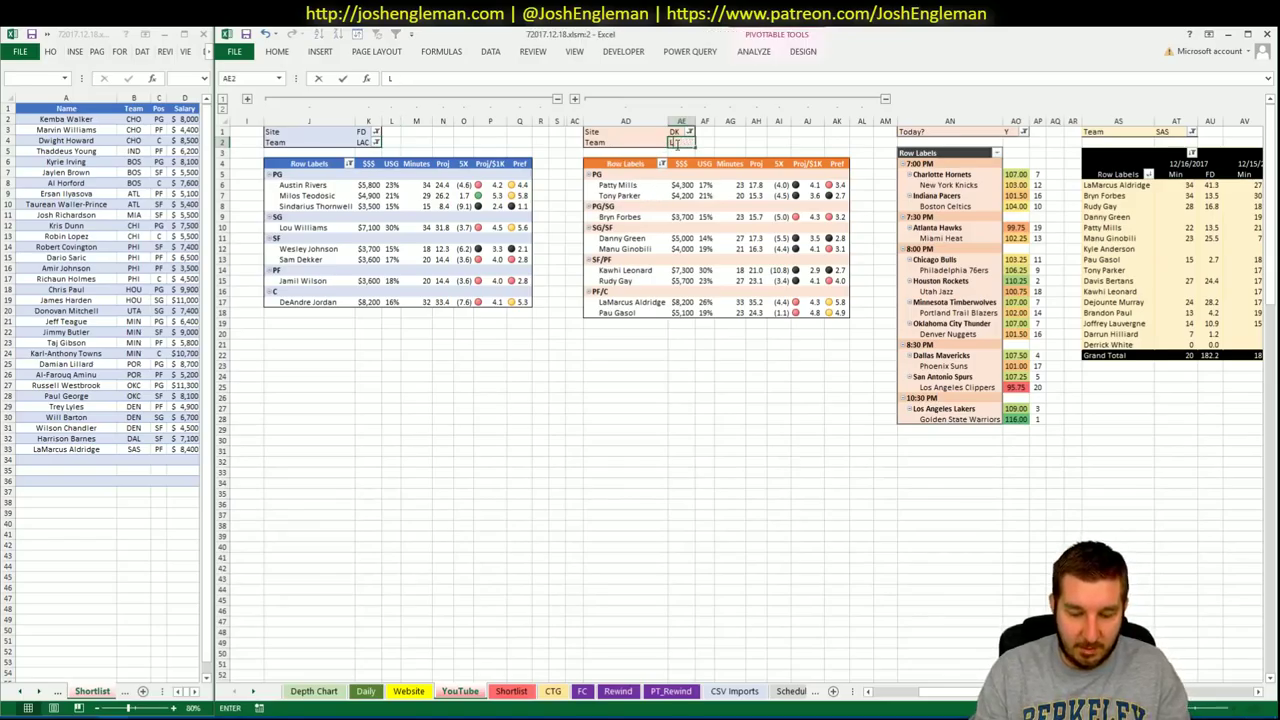
{"action": "key", "text": "Return"}
{"action": "left_click", "coordinate": [1163, 131]}
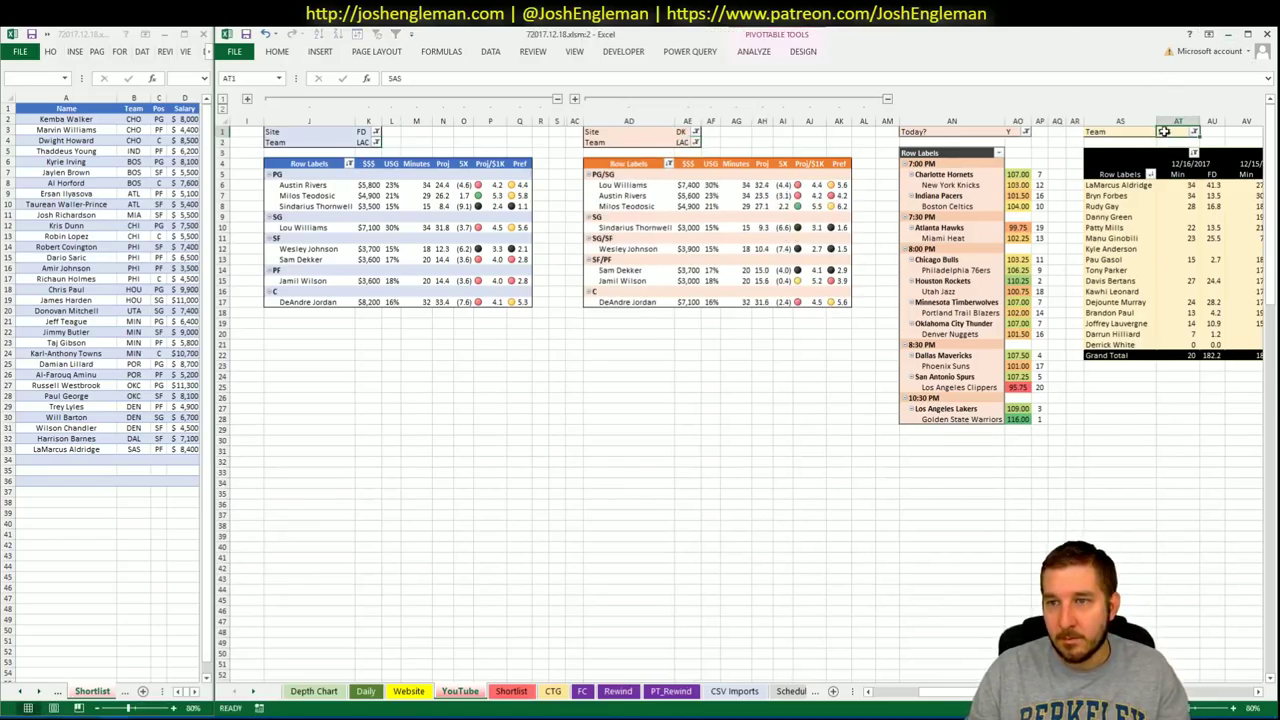
{"action": "type", "text": "LAC"}
{"action": "key", "text": "Return"}
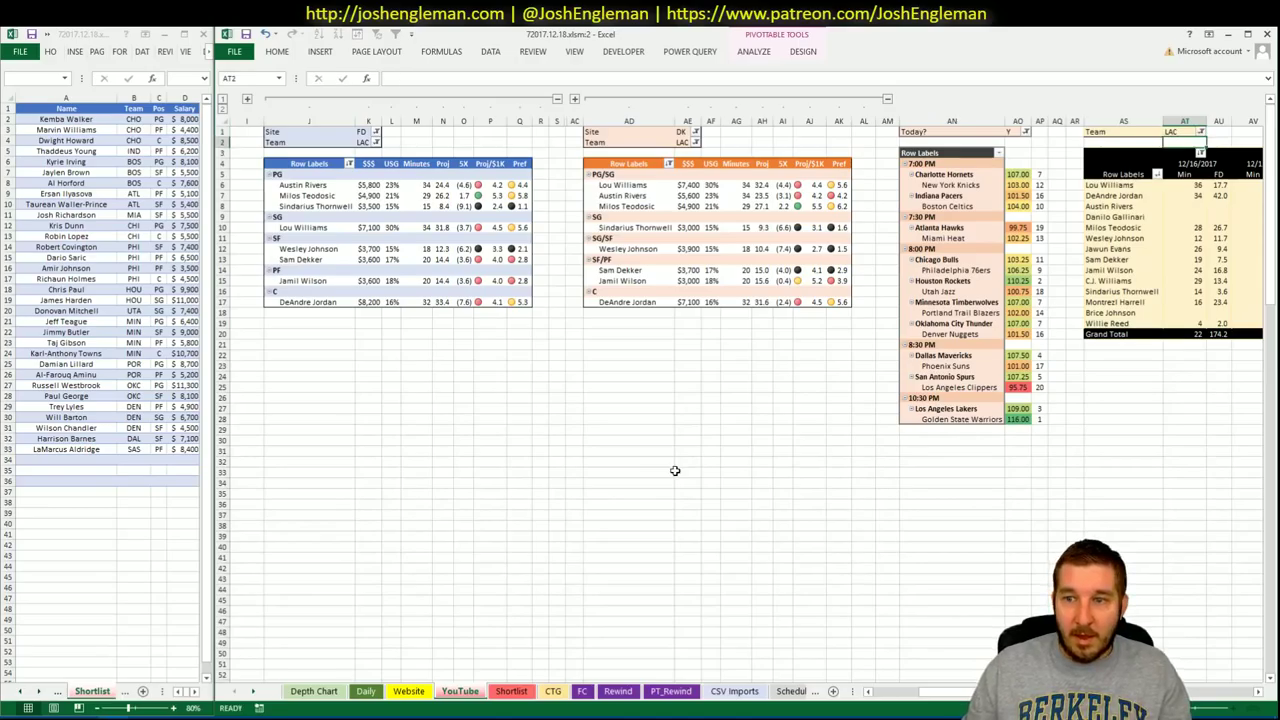
Open the Los Angeles Clippers' stats on Cleaning the Glass in the browser and copy the Shooting: Frequency table
{"action": "key", "text": "alt+Tab"}
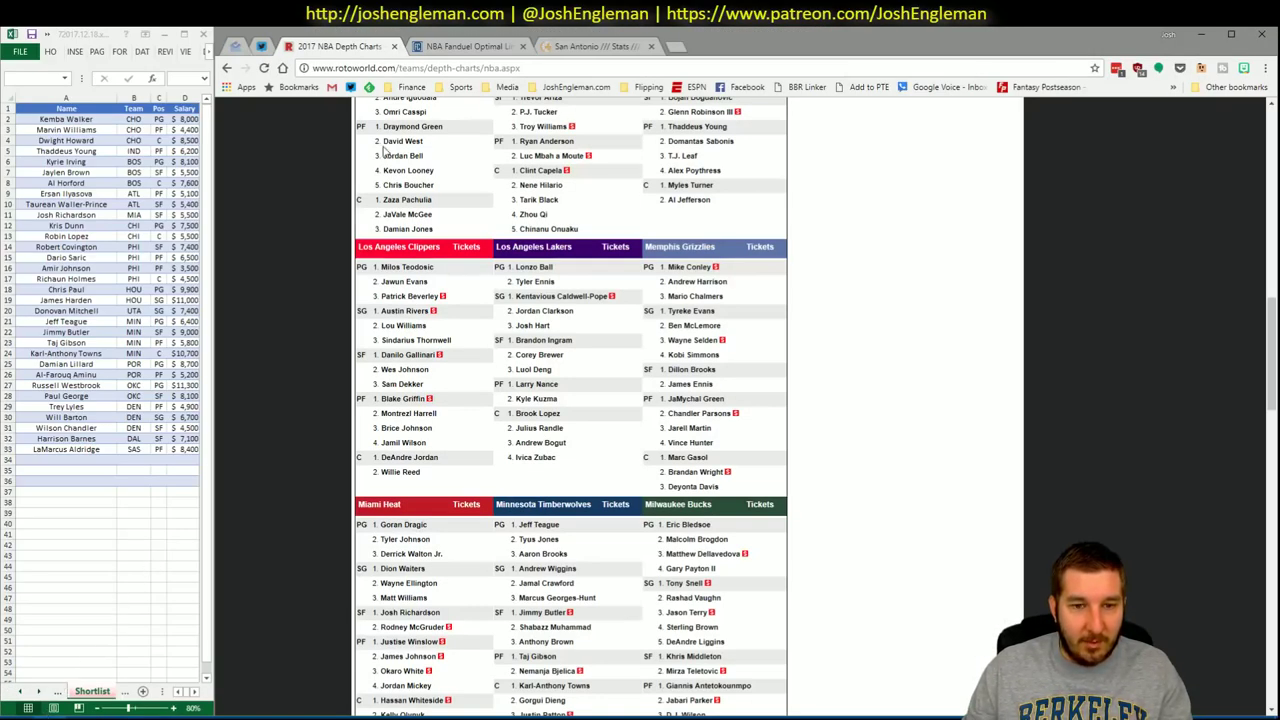
{"action": "left_click", "coordinate": [425, 46]}
{"action": "left_click", "coordinate": [590, 46]}
{"action": "left_click", "coordinate": [387, 143]}
{"action": "type", "text": "dippers"}
{"action": "key", "text": "Down"}
{"action": "key", "text": "Return"}
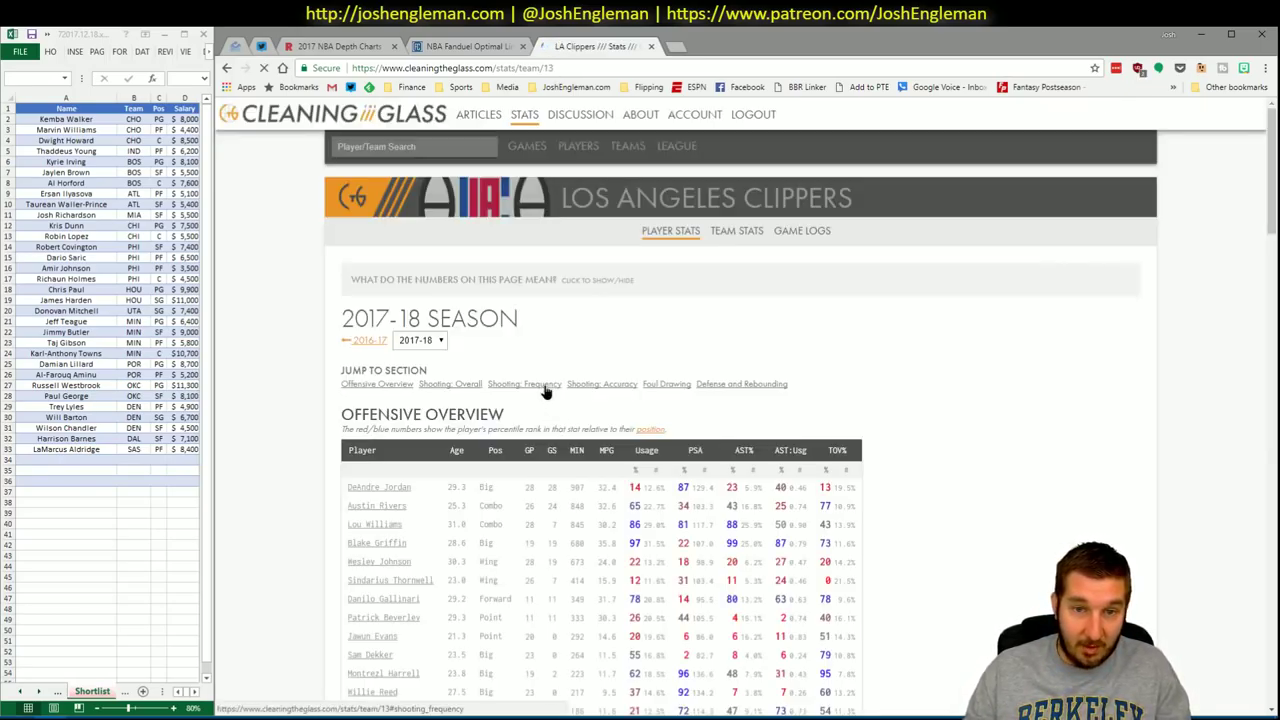
{"action": "left_click", "coordinate": [545, 386]}
{"action": "left_click_drag", "start_coordinate": [988, 612], "coordinate": [350, 326]}
Return to the workbook, refresh the CTG sheet with the copied Clippers shooting data and set the opponent to SAS
{"action": "key", "text": "alt+Tab"}
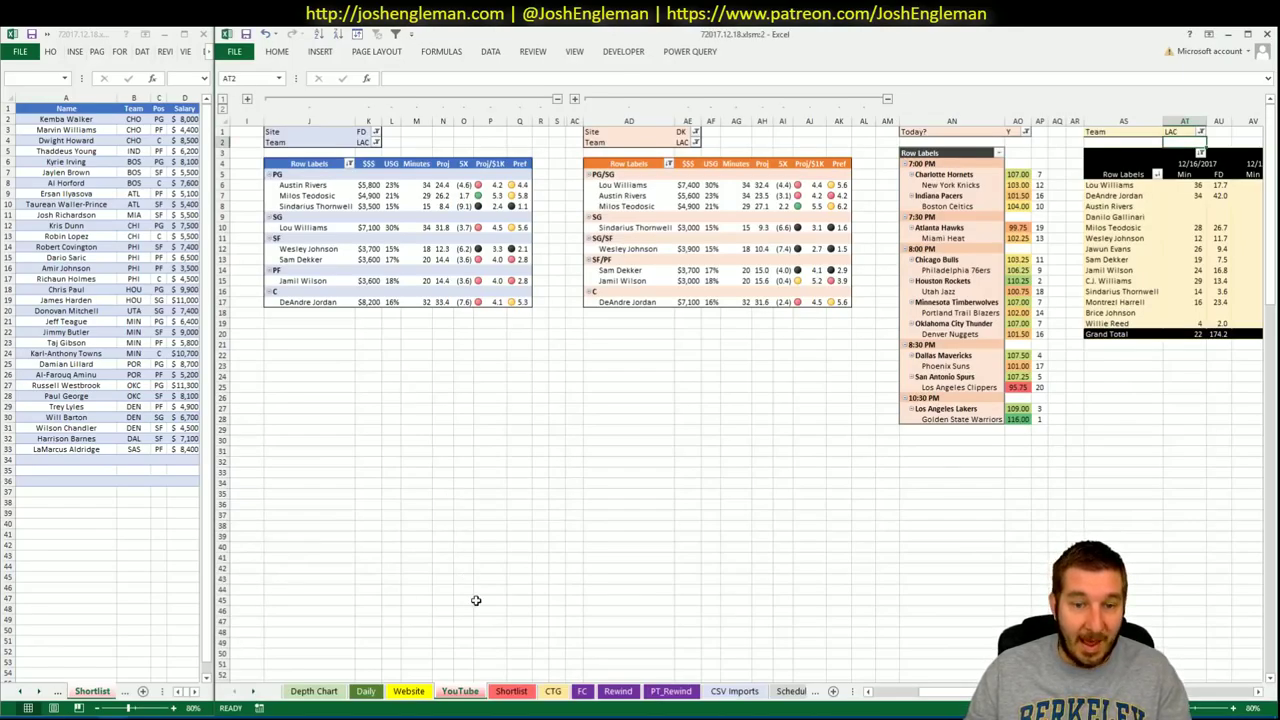
{"action": "left_click", "coordinate": [550, 692]}
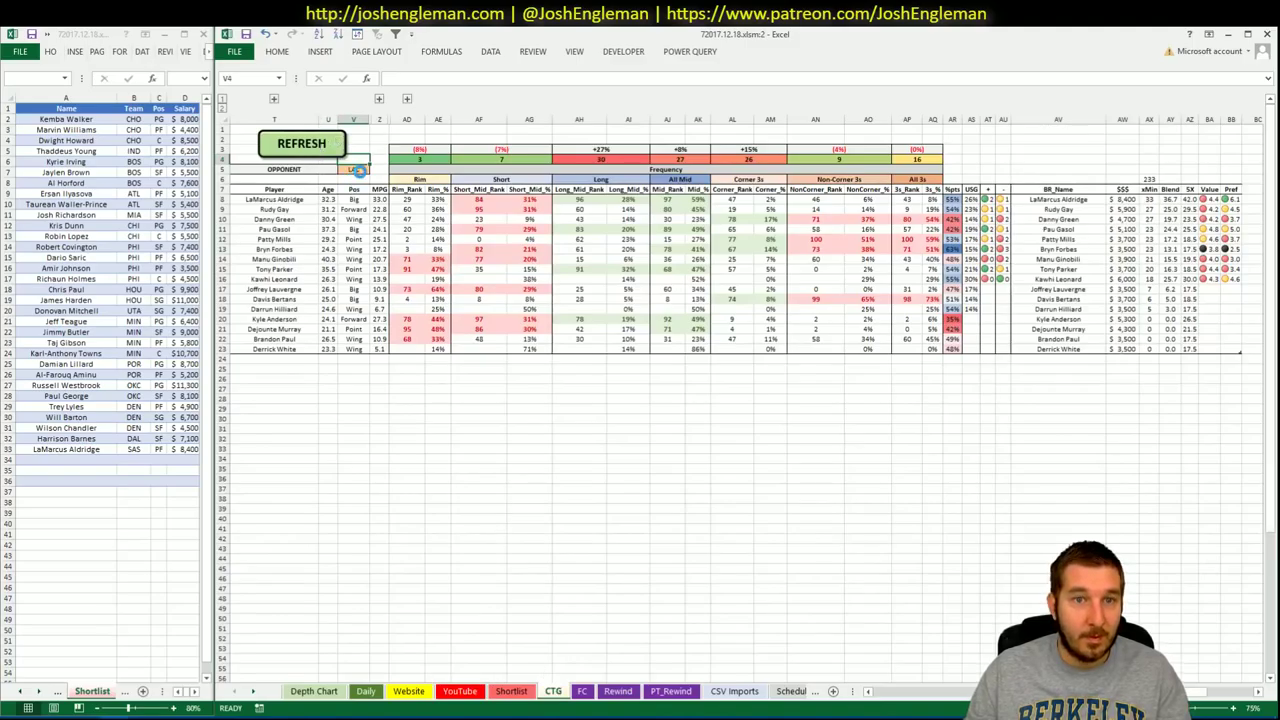
{"action": "left_click", "coordinate": [355, 169]}
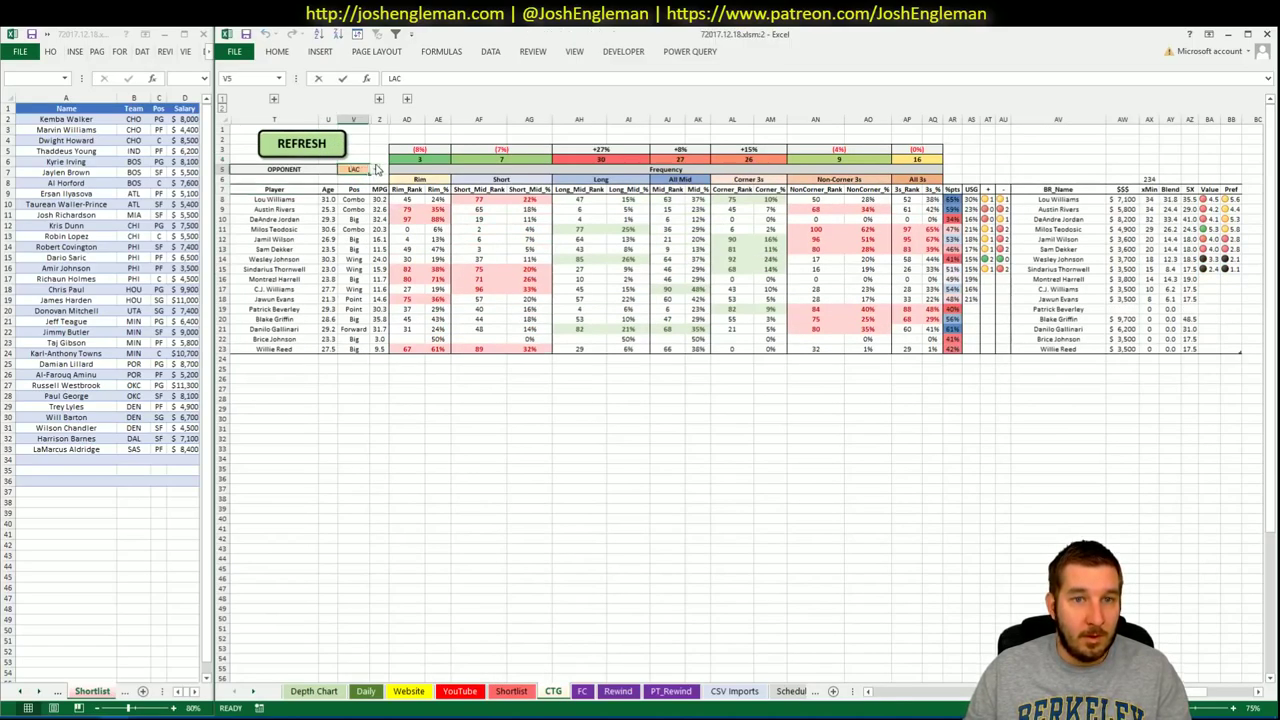
{"action": "type", "text": "SAS"}
{"action": "key", "text": "Return"}
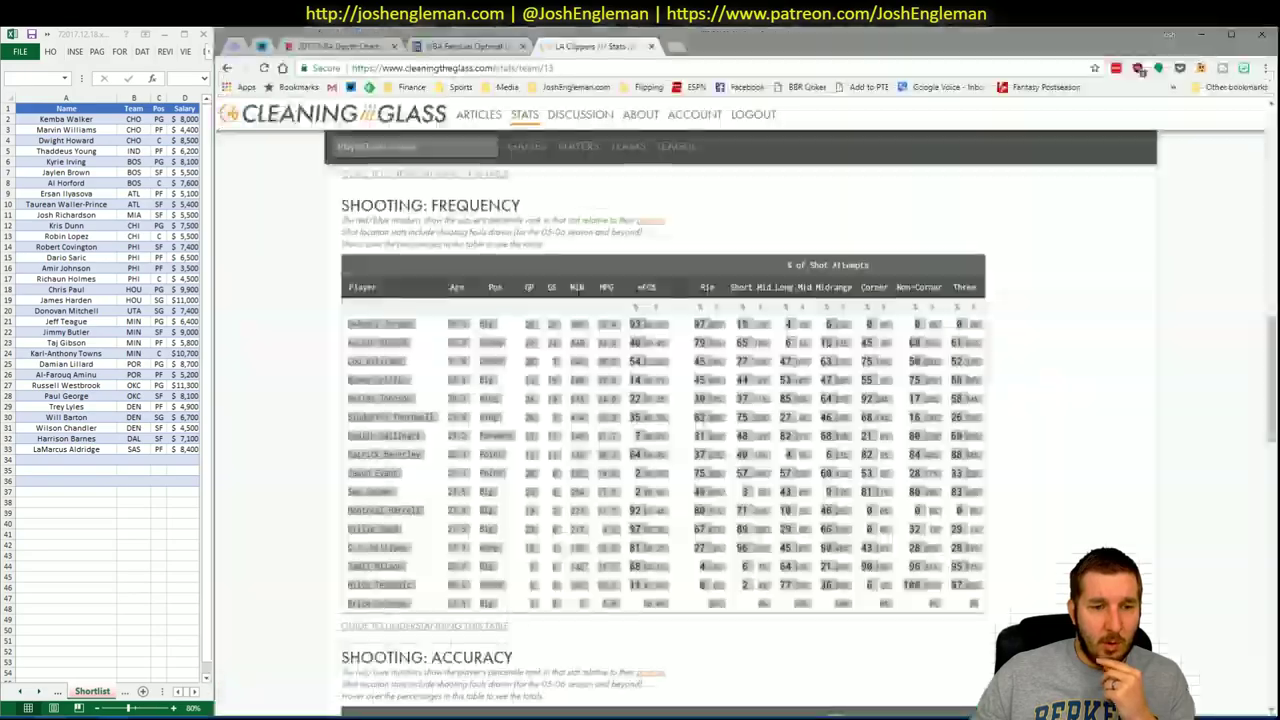
Switch to Fantasy Cruncher in the browser and filter the FanDuel player list to the Los Angeles Clippers
{"action": "key", "text": "alt+Tab"}
{"action": "left_click", "coordinate": [446, 52]}
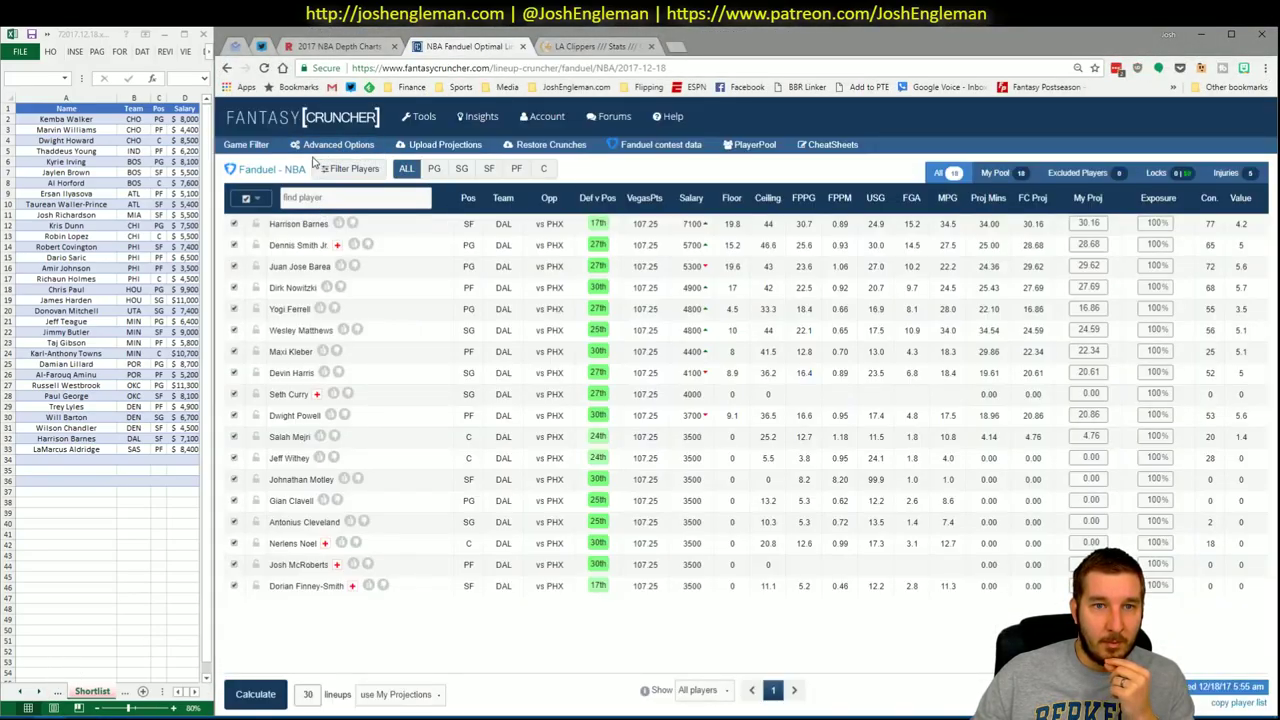
{"action": "left_click", "coordinate": [250, 145]}
{"action": "left_click", "coordinate": [505, 338]}
{"action": "left_click", "coordinate": [283, 366]}
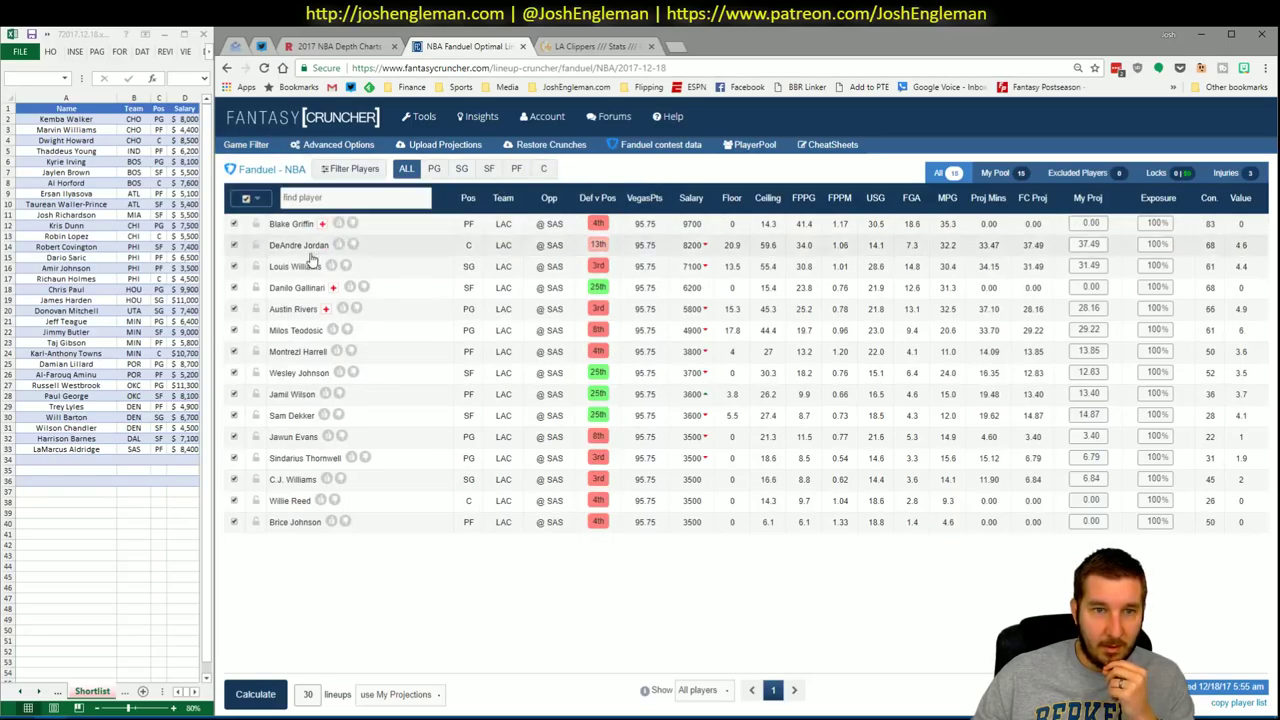
Check Lou Williams' game log on Fantasy Cruncher and add him to the first empty row of the Shortlist table
{"action": "left_click", "coordinate": [295, 267]}
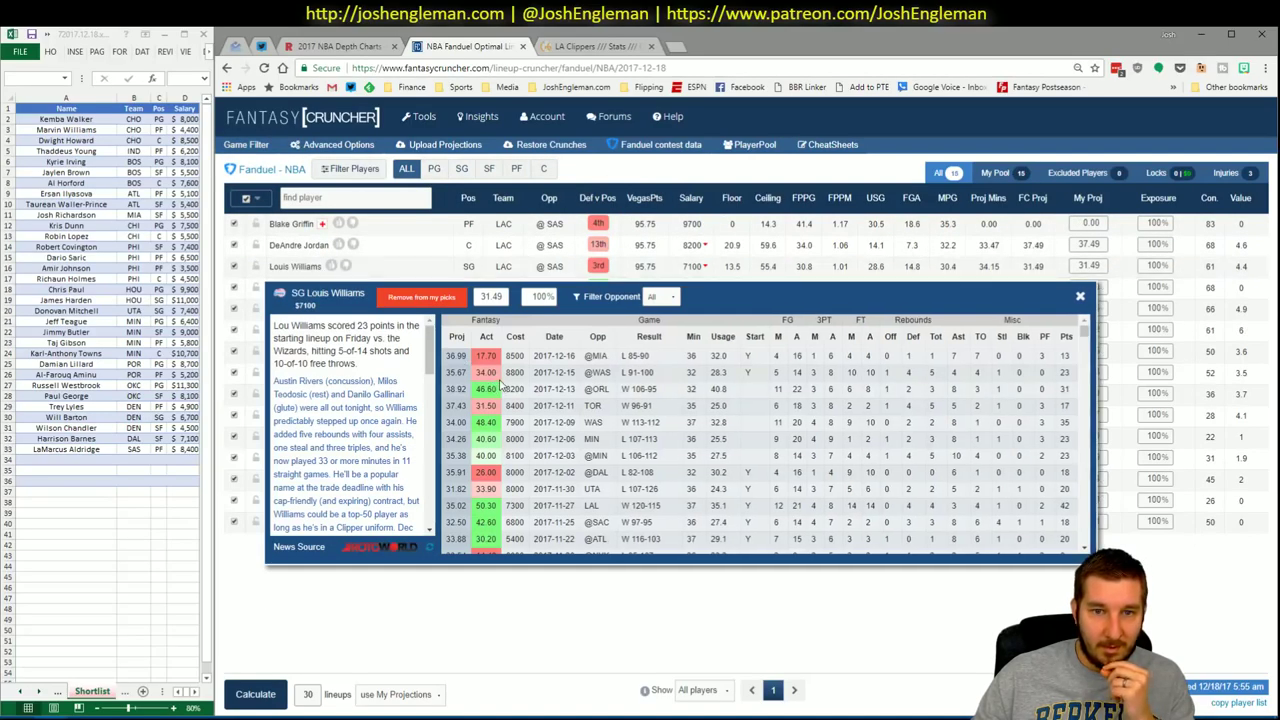
{"action": "left_click", "coordinate": [1081, 296]}
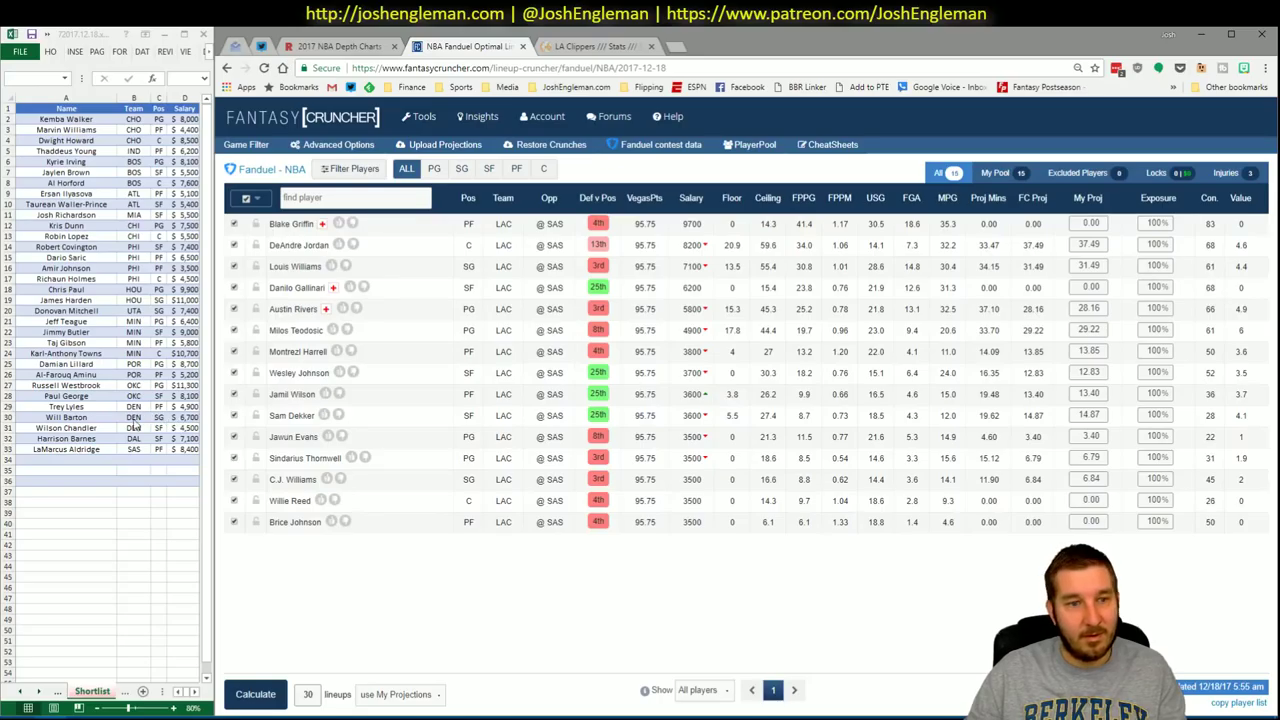
{"action": "left_click", "coordinate": [116, 459]}
{"action": "type", "text": "Lou Williams"}
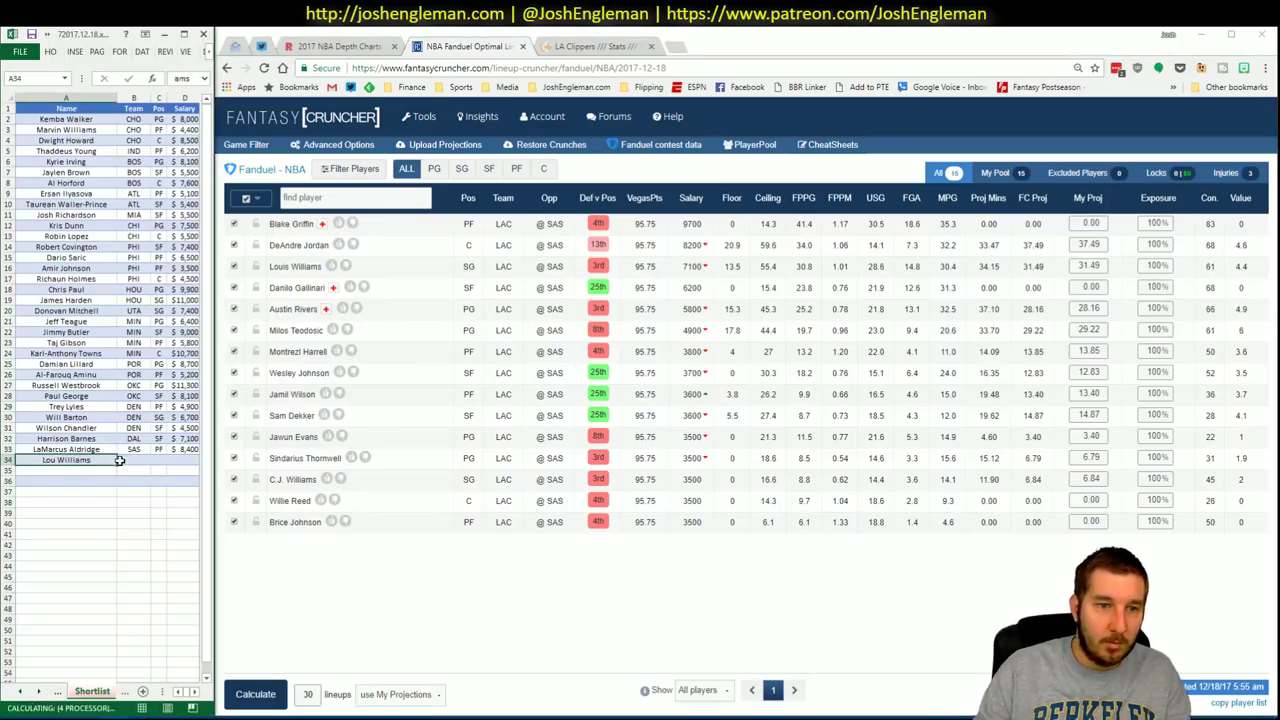
{"action": "key", "text": "Return"}
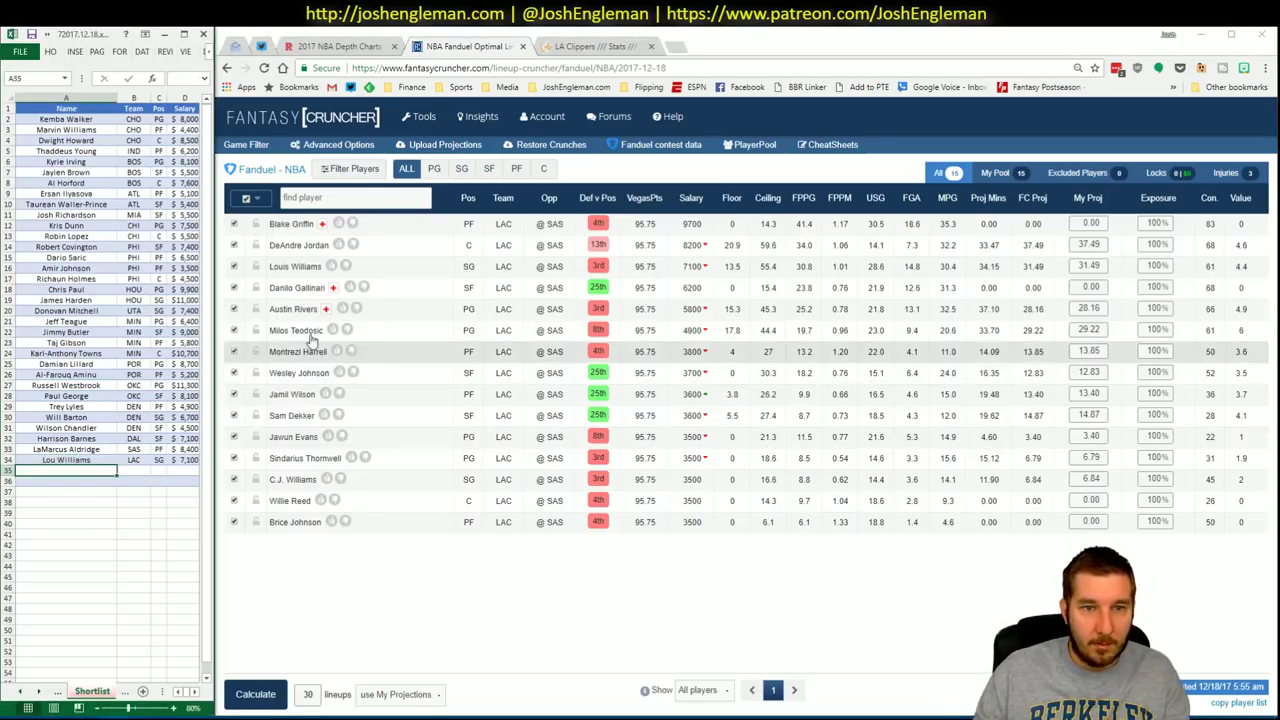
Recheck Lou Williams' game log and compare the Clippers' projections on the YouTube sheet with their minutes and FD points in recent games
{"action": "left_click", "coordinate": [295, 267]}
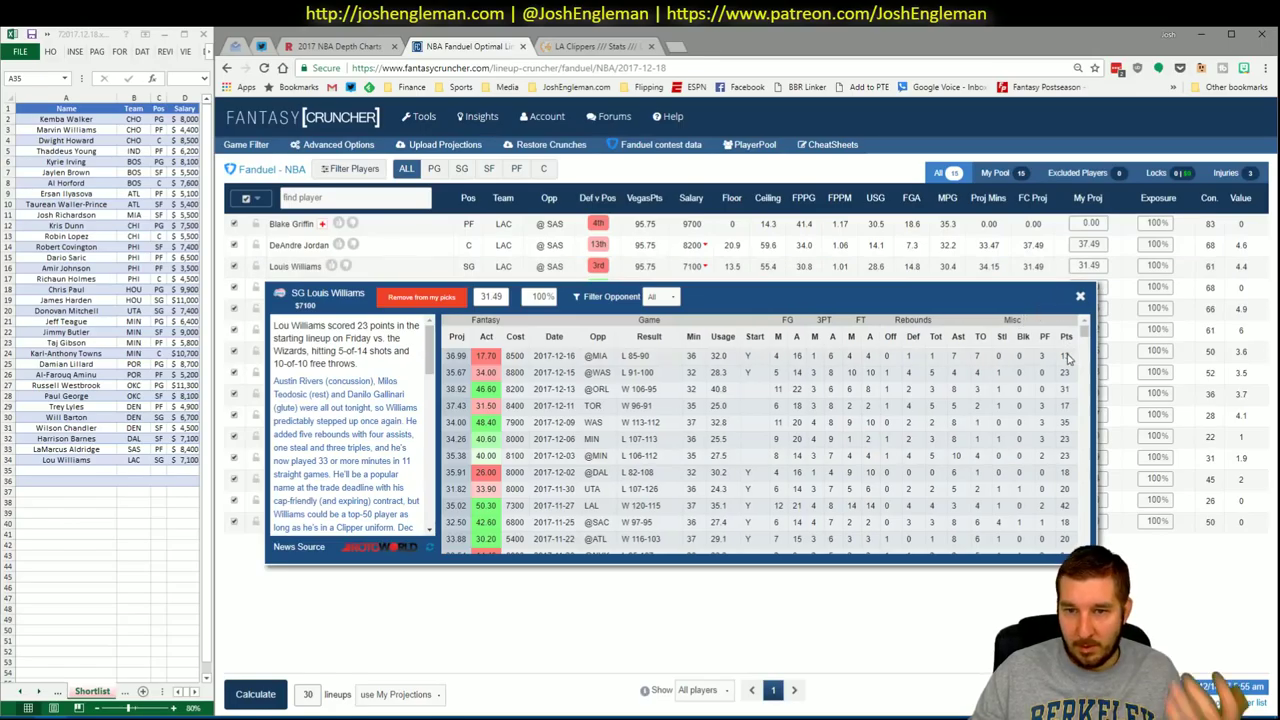
{"action": "left_click", "coordinate": [1080, 296]}
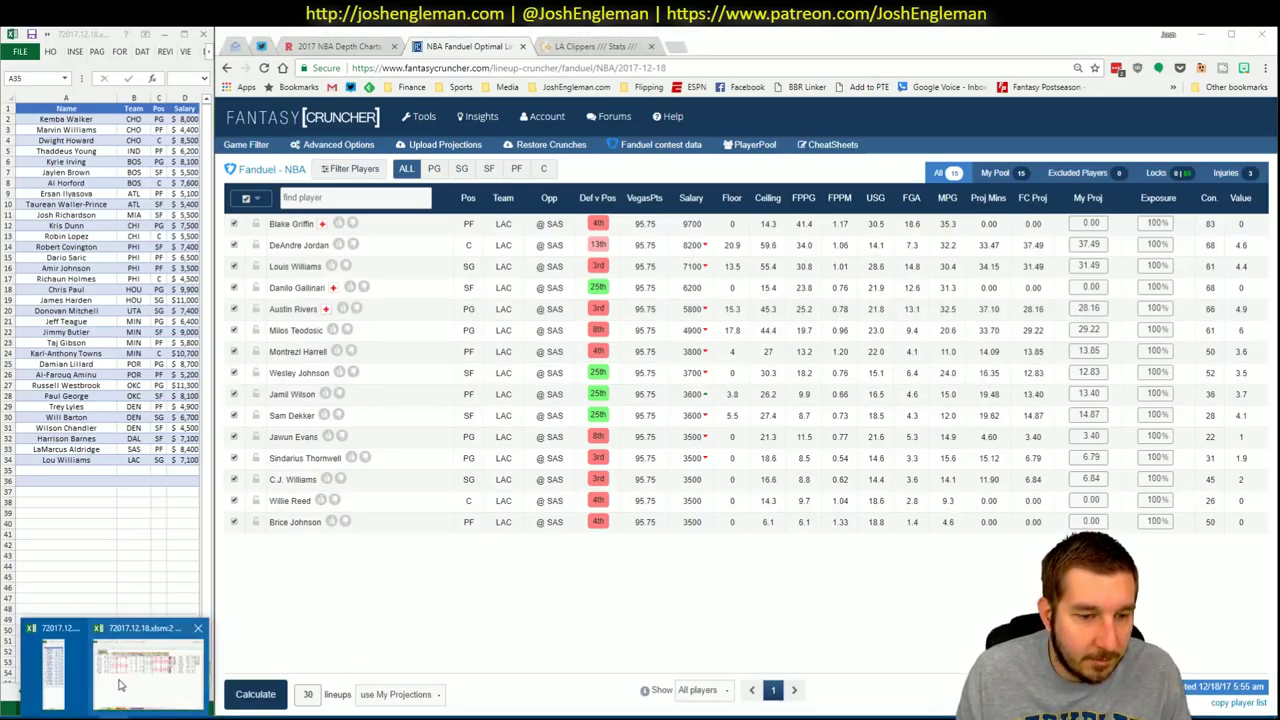
{"action": "left_click", "coordinate": [123, 685]}
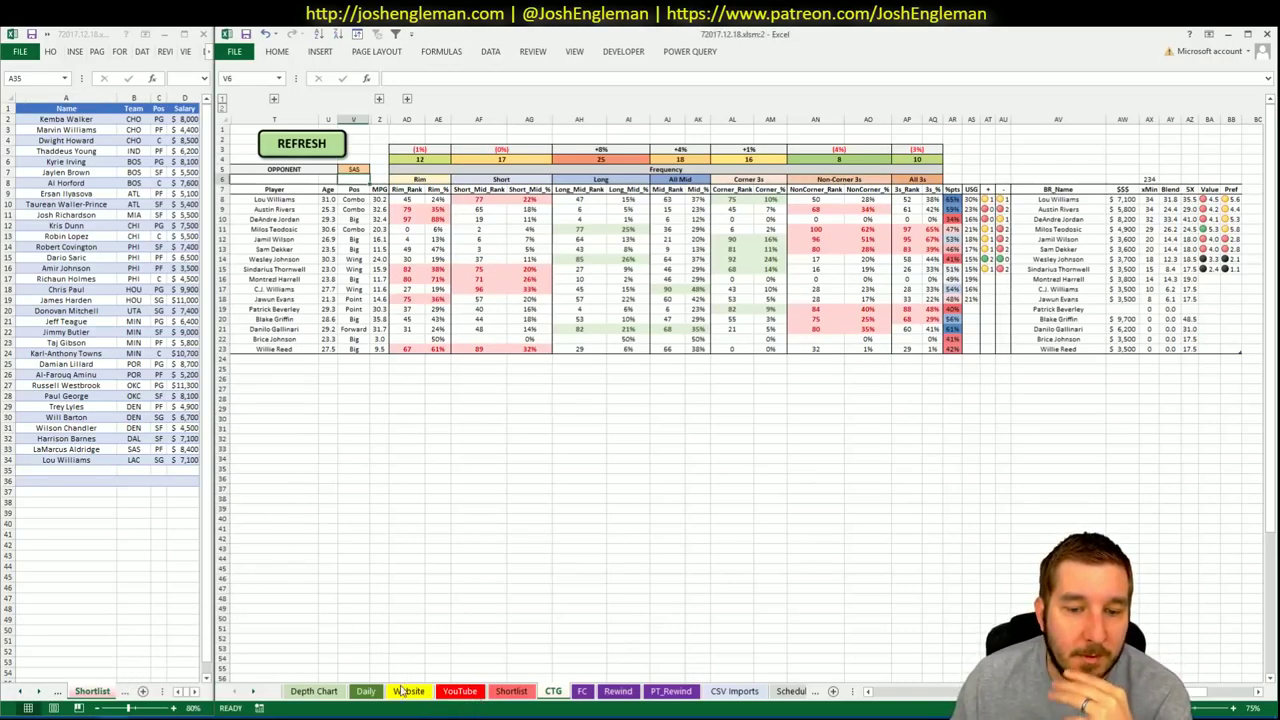
{"action": "left_click", "coordinate": [460, 691]}
{"action": "left_click", "coordinate": [408, 691]}
{"action": "left_click", "coordinate": [470, 692]}
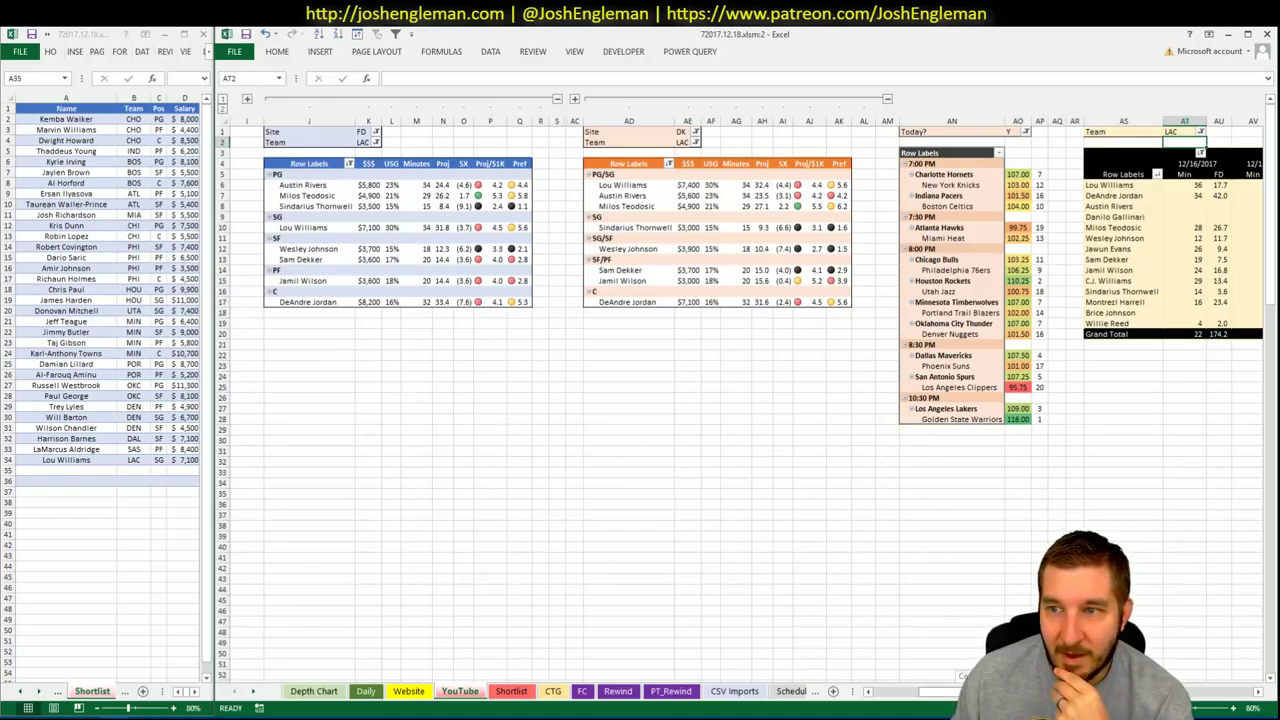
{"action": "scroll", "coordinate": [740, 380], "scroll_direction": "right", "scroll_amount": 5}
{"action": "scroll", "coordinate": [740, 380], "scroll_direction": "left", "scroll_amount": 1}
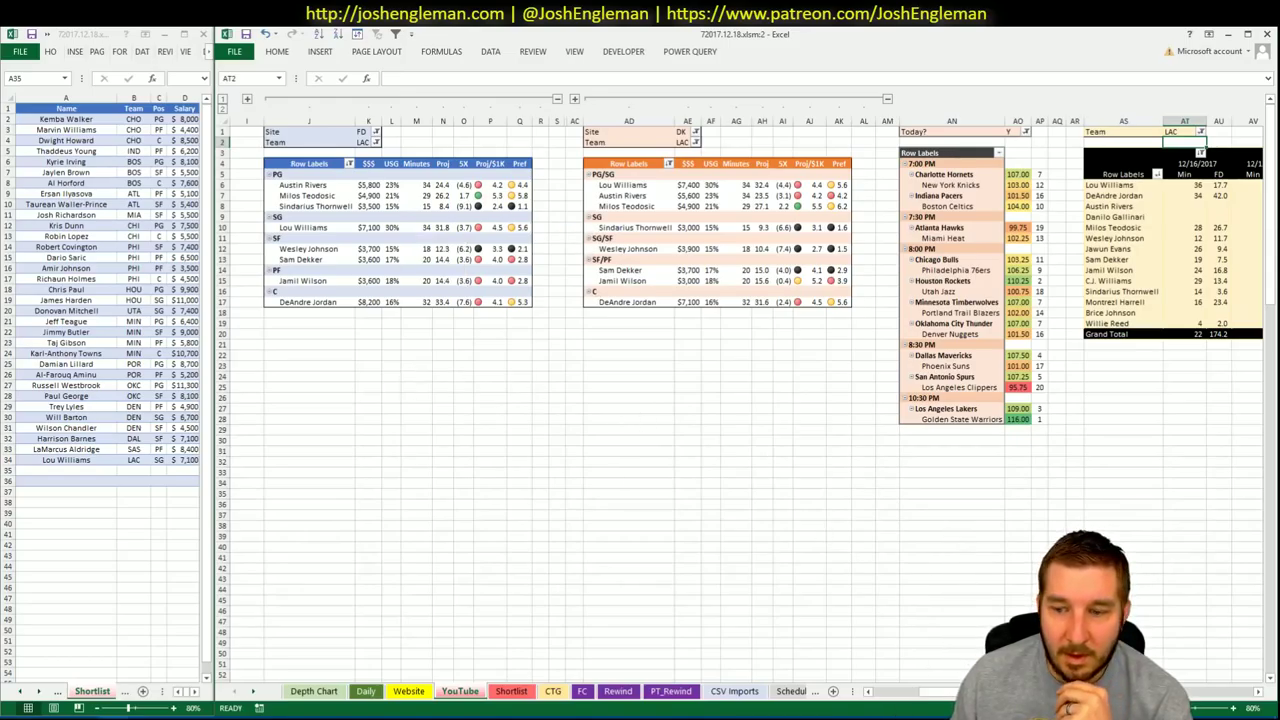
{"action": "scroll", "coordinate": [740, 400], "scroll_direction": "right", "scroll_amount": 5}
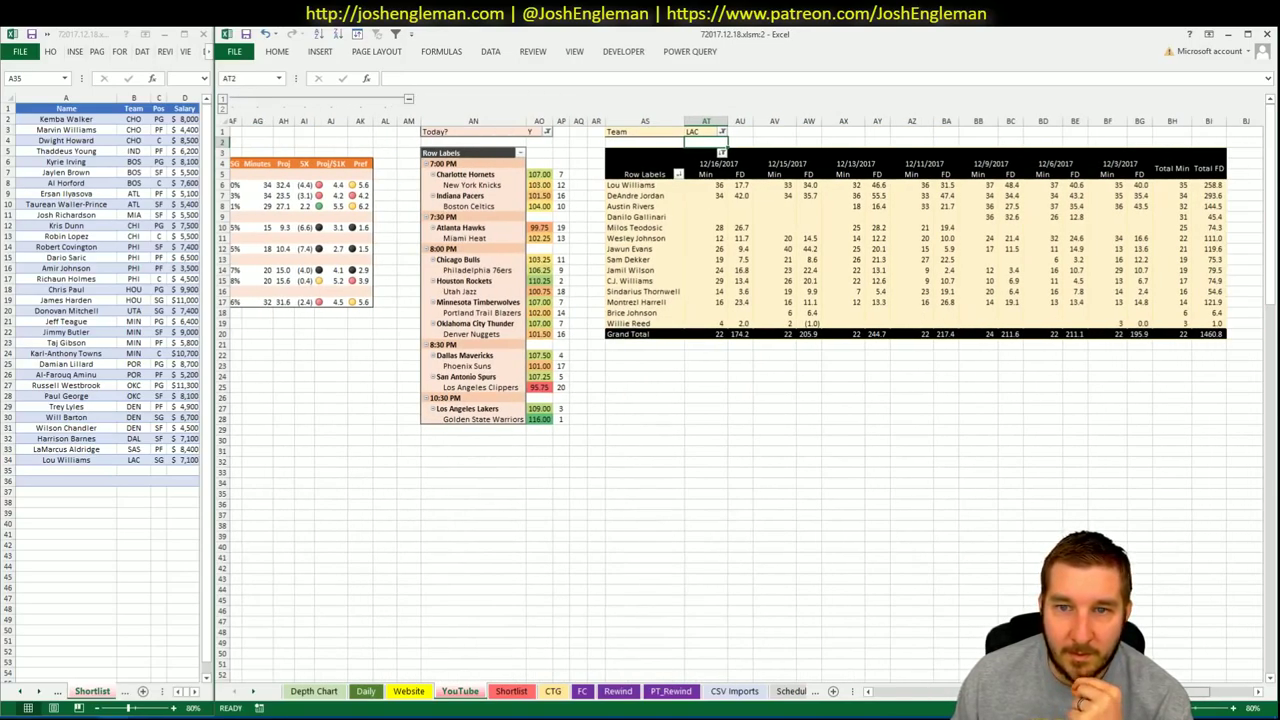
{"action": "scroll", "coordinate": [740, 400], "scroll_direction": "right", "scroll_amount": 1}
{"action": "scroll", "coordinate": [287, 622], "scroll_direction": "left", "scroll_amount": 5}
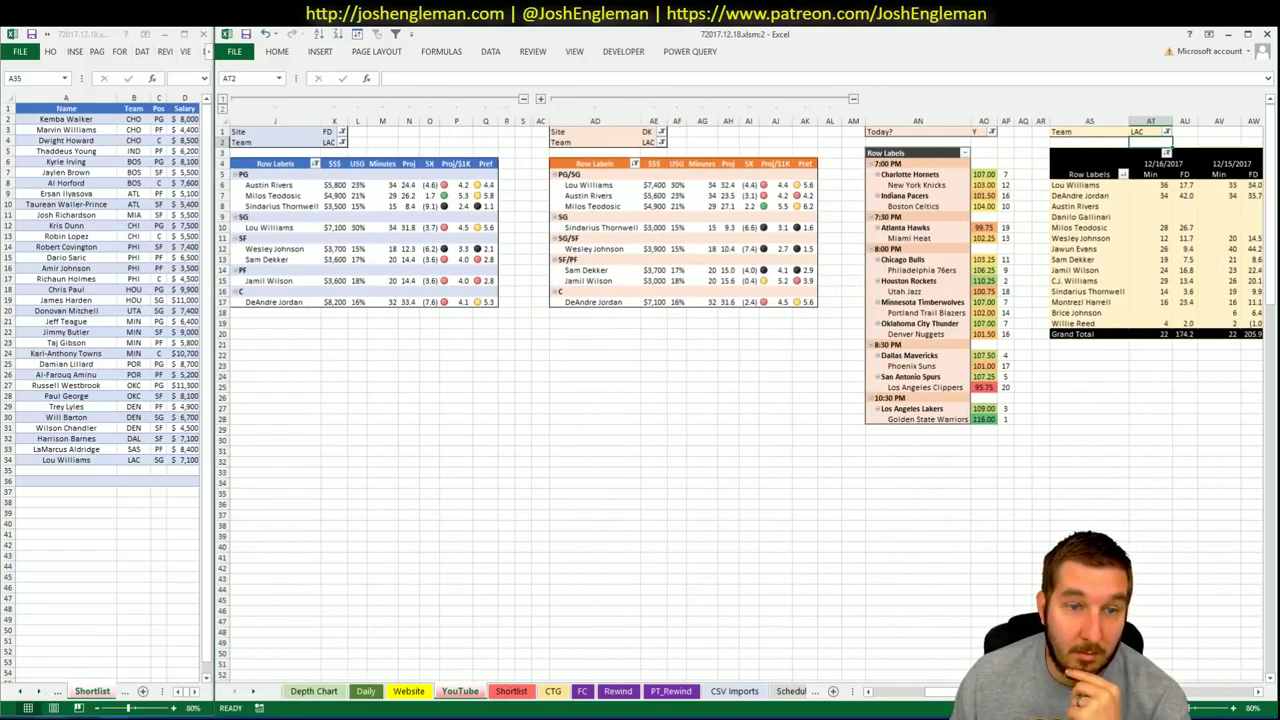
Check DeAndre Jordan's game log on Fantasy Cruncher and add him to the first empty row of the Shortlist table
{"action": "key", "text": "alt+Tab"}
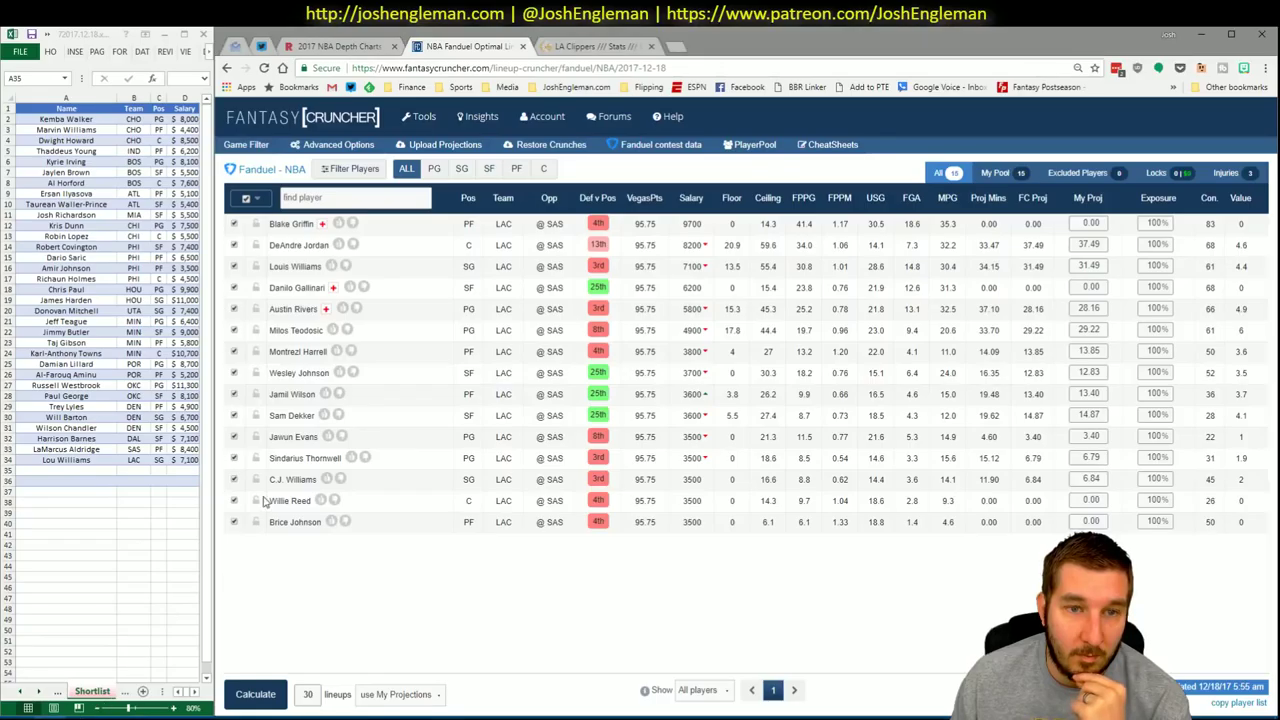
{"action": "left_click", "coordinate": [310, 245]}
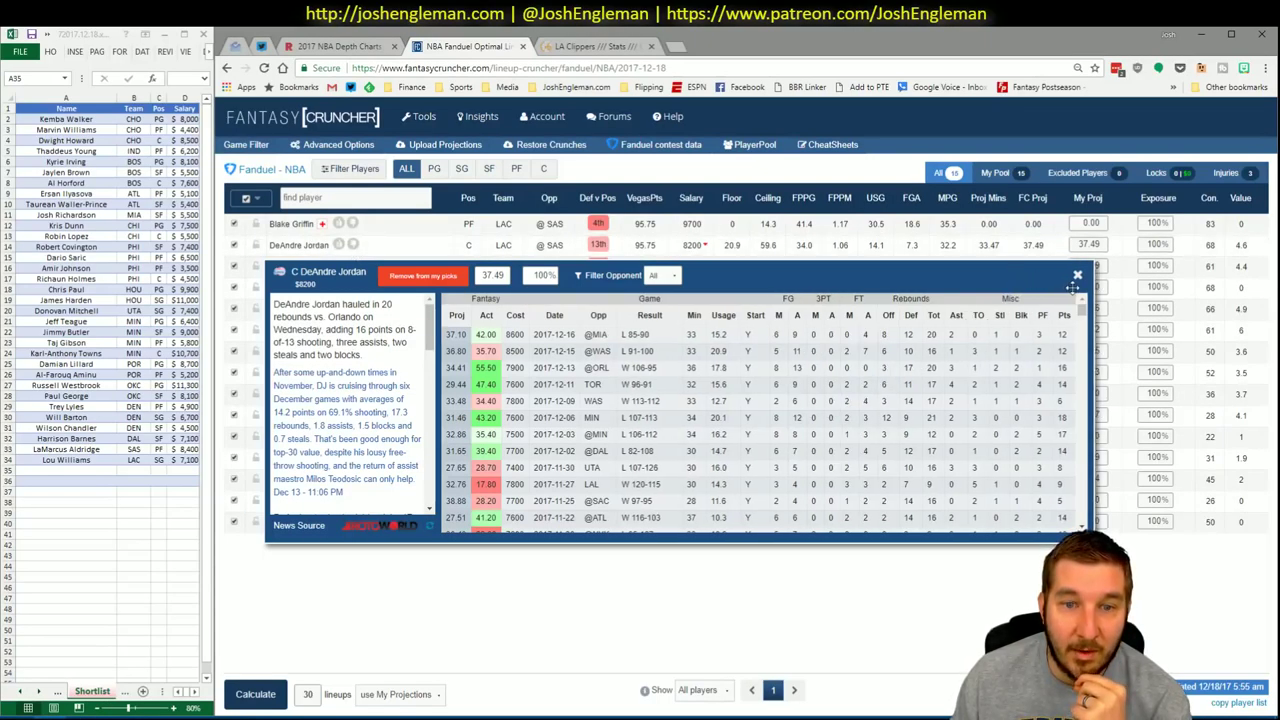
{"action": "left_click", "coordinate": [1077, 277]}
{"action": "left_click", "coordinate": [68, 469]}
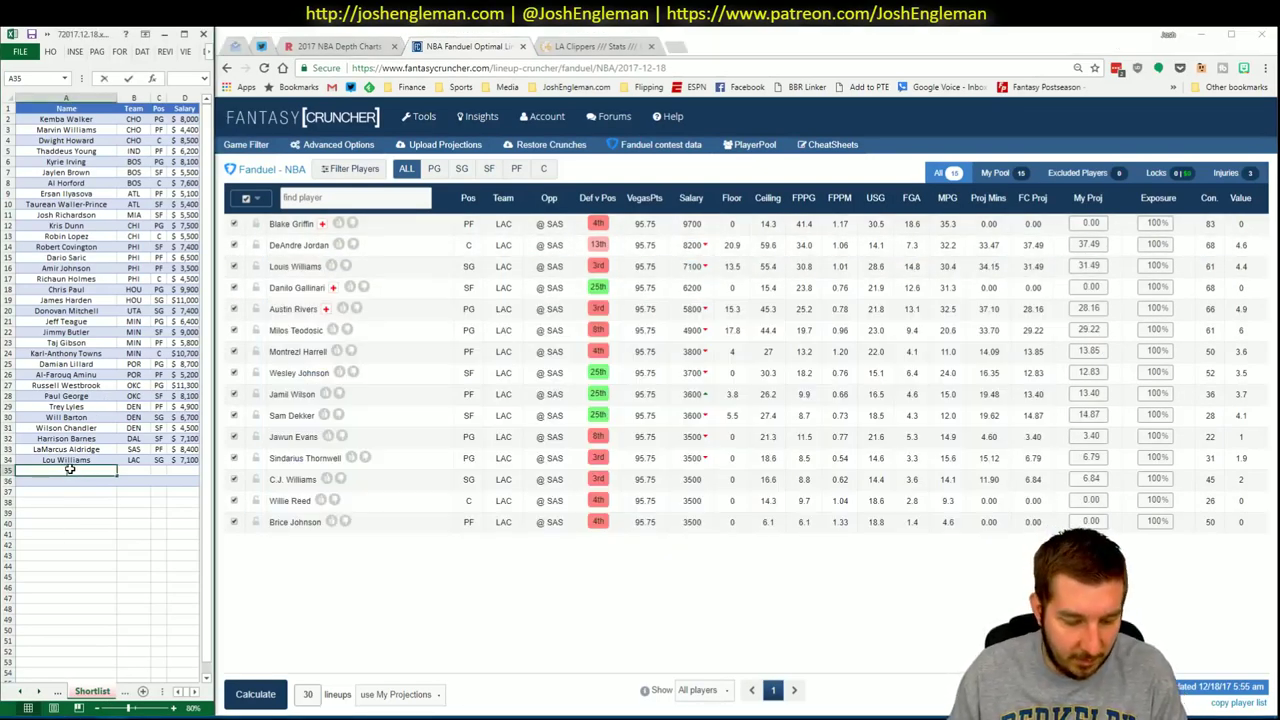
{"action": "type", "text": "DeAndre Jordan"}
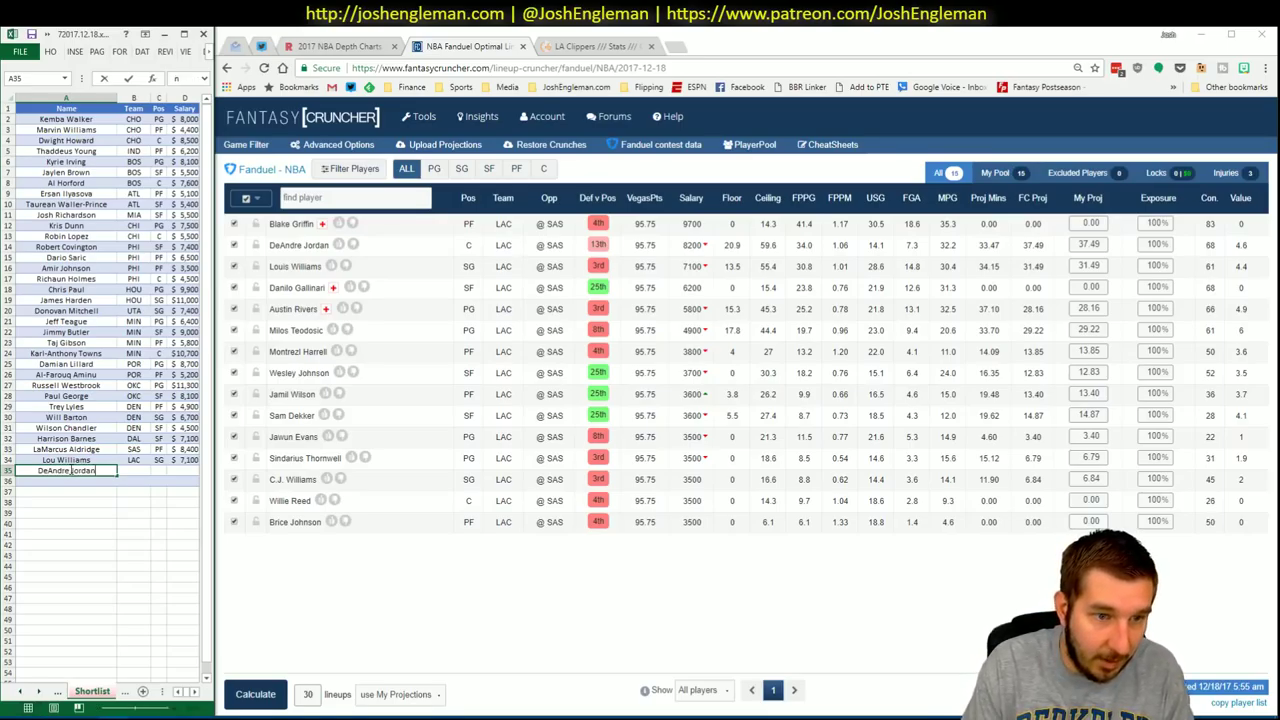
{"action": "key", "text": "Return"}
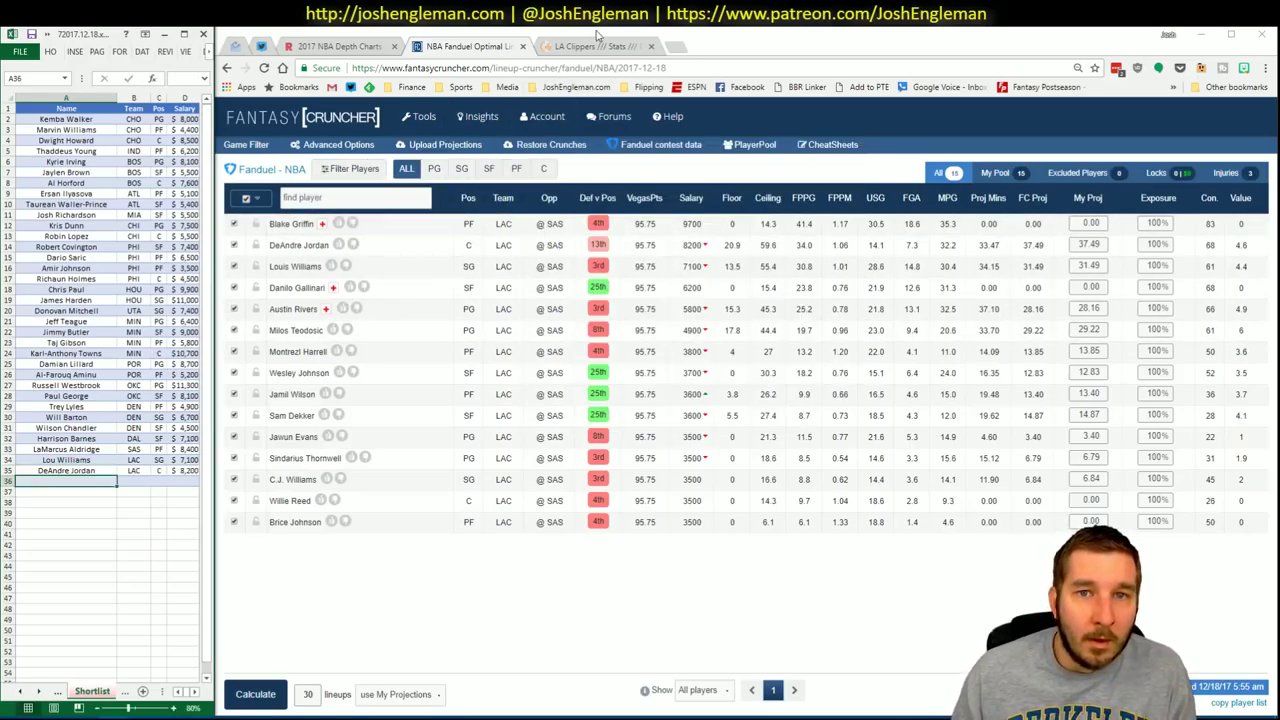
Return to the YouTube sheet and set the team filters of the FD and DK projection tables to LAL
{"action": "left_click", "coordinate": [110, 690]}
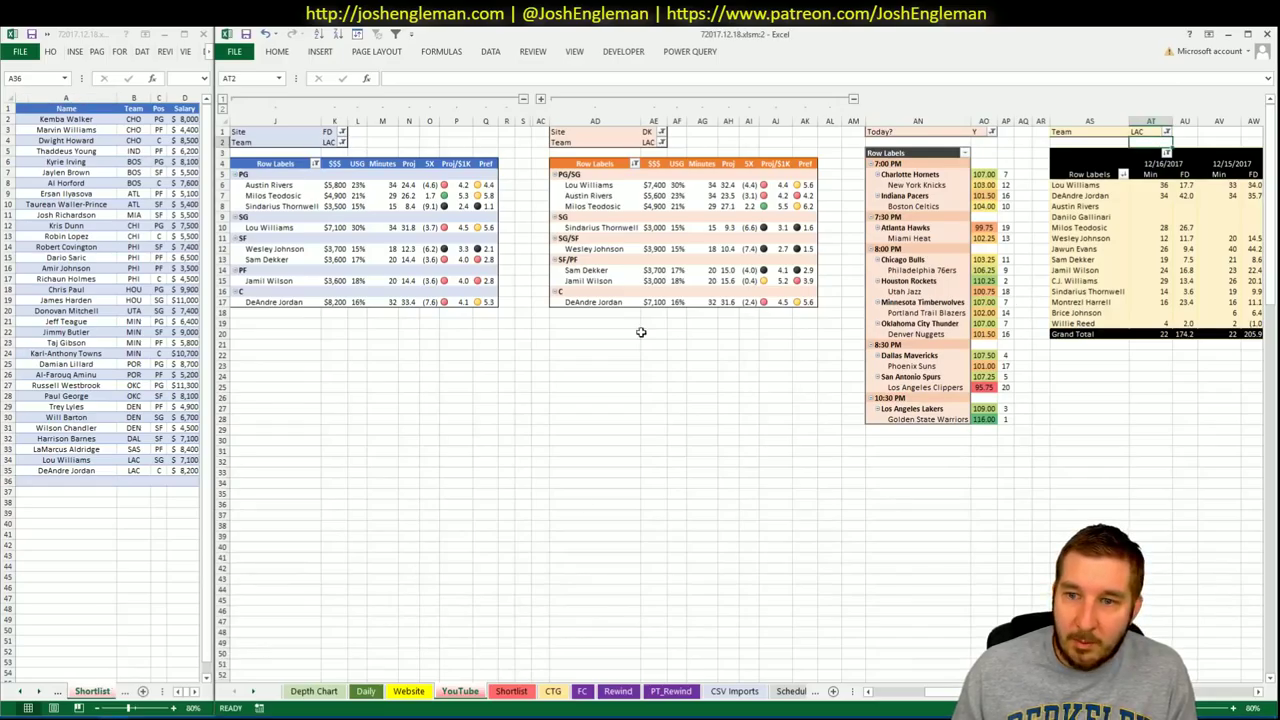
{"action": "left_click", "coordinate": [330, 142]}
{"action": "type", "text": "LAL"}
{"action": "key", "text": "Return"}
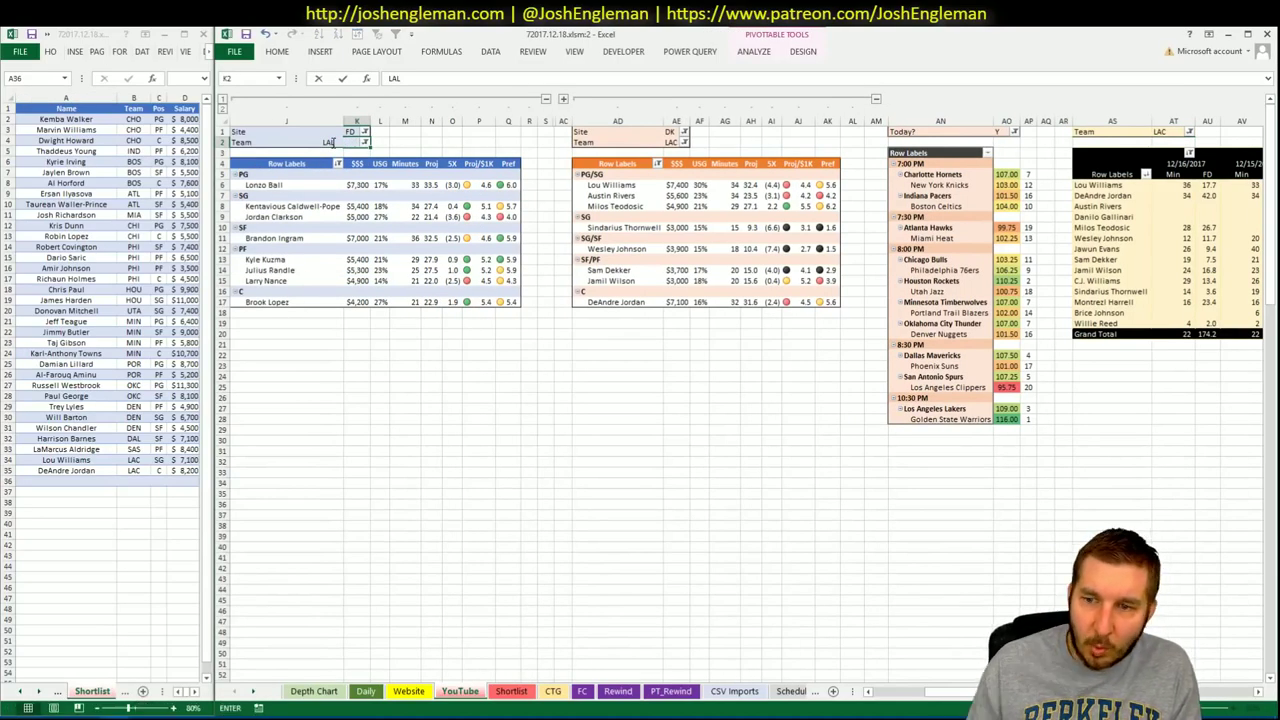
{"action": "left_click", "coordinate": [676, 143]}
{"action": "type", "text": "LA"}
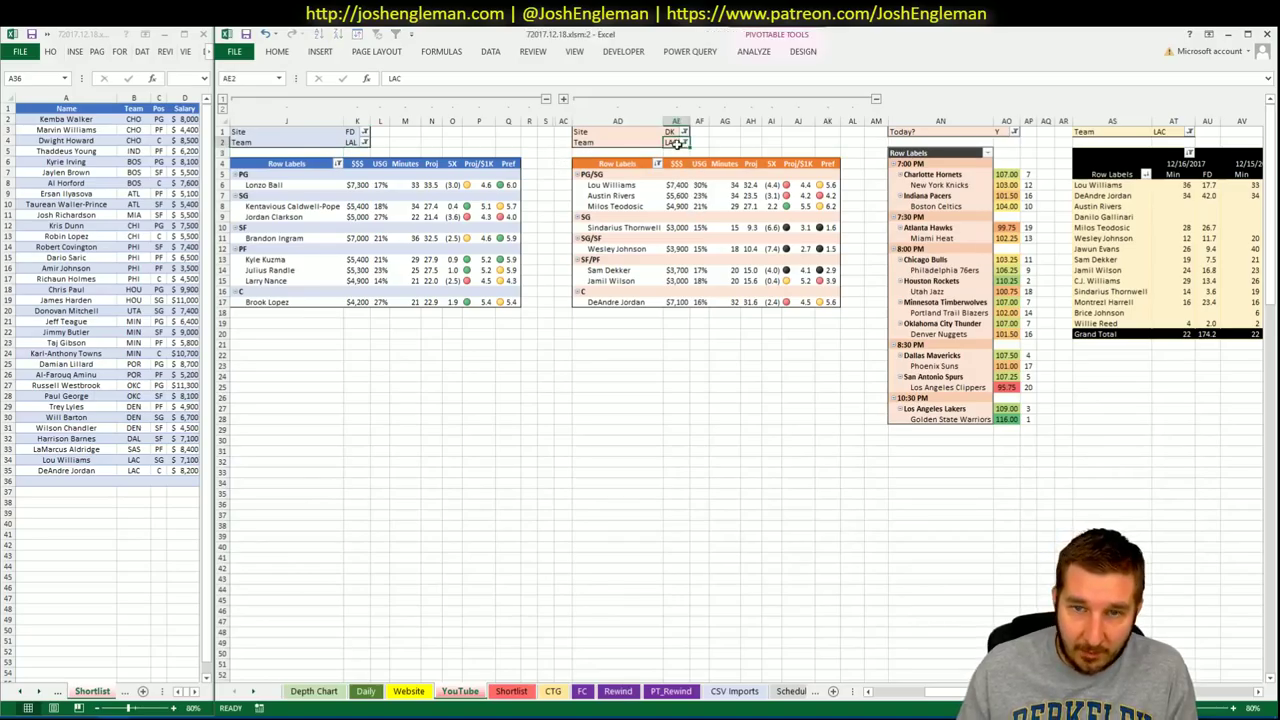
{"action": "key", "text": "Return"}
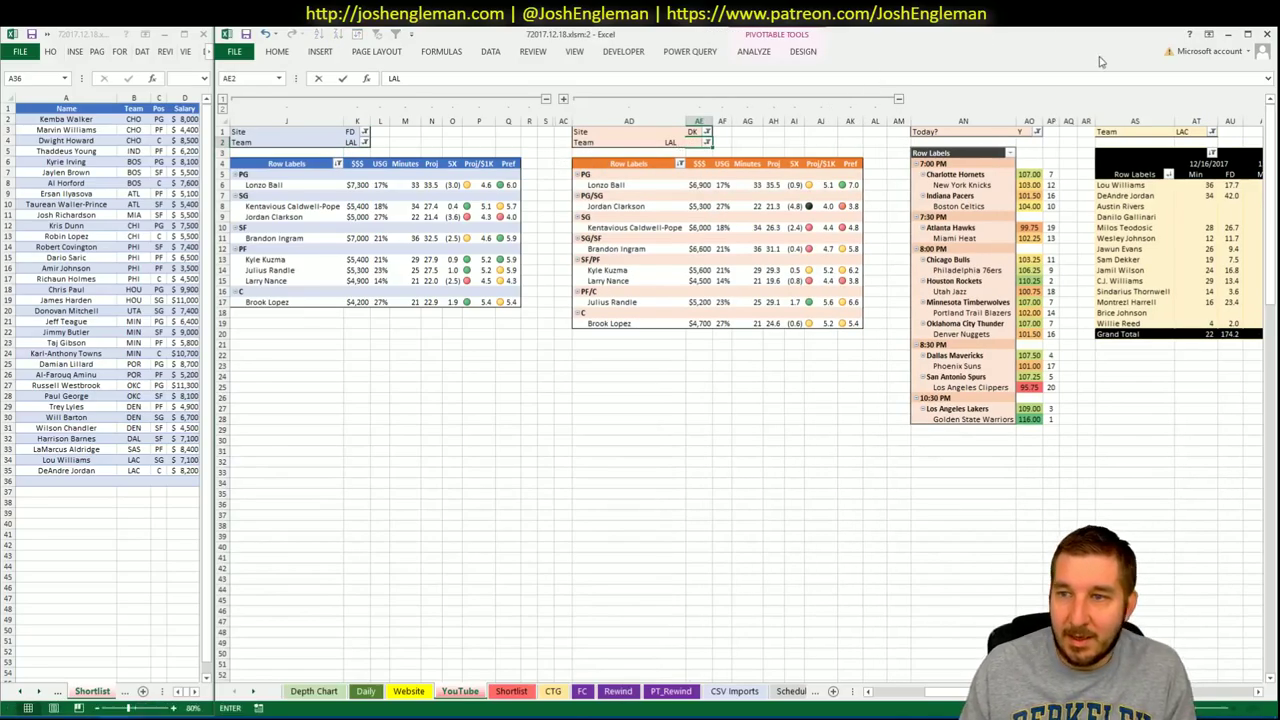
Set the team filter of the recent-games minutes and FD points table to LAL
{"action": "left_click", "coordinate": [1188, 133]}
{"action": "type", "text": "LAL"}
{"action": "key", "text": "Return"}
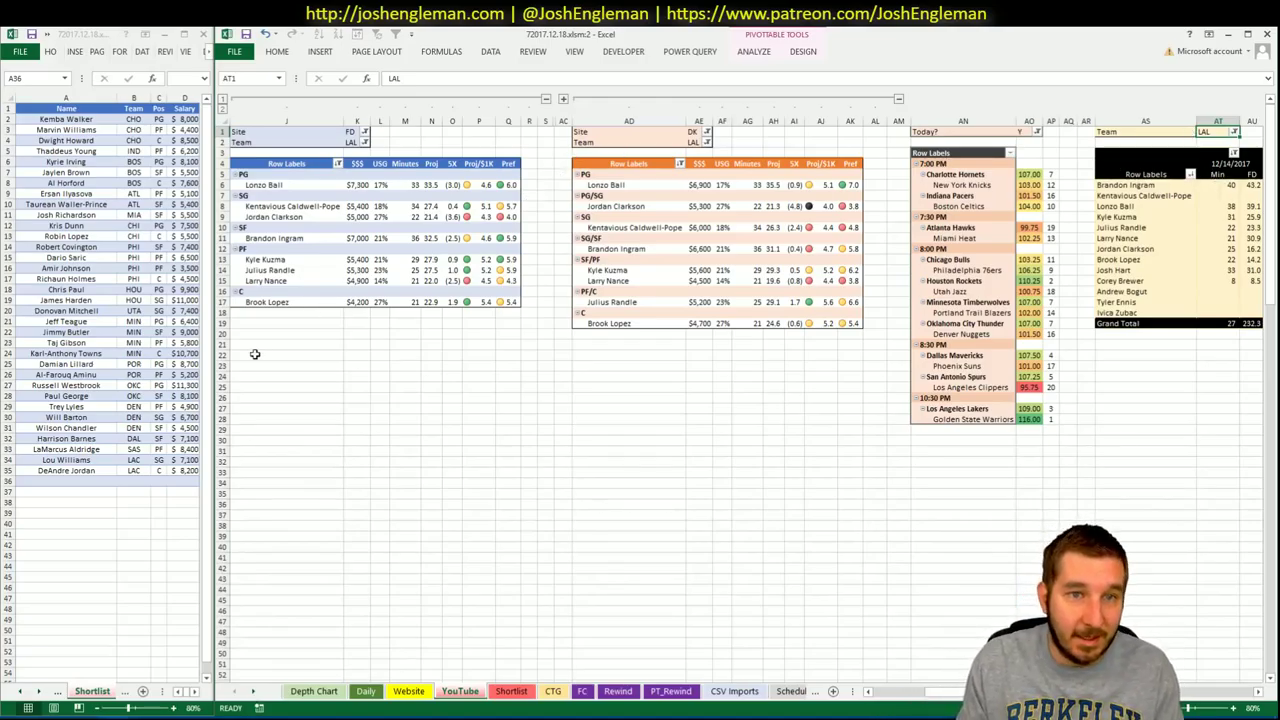
Switch to the Cleaning the Glass site, search for the Lakers and go to their Shooting: Frequency table
{"action": "left_click", "coordinate": [553, 691]}
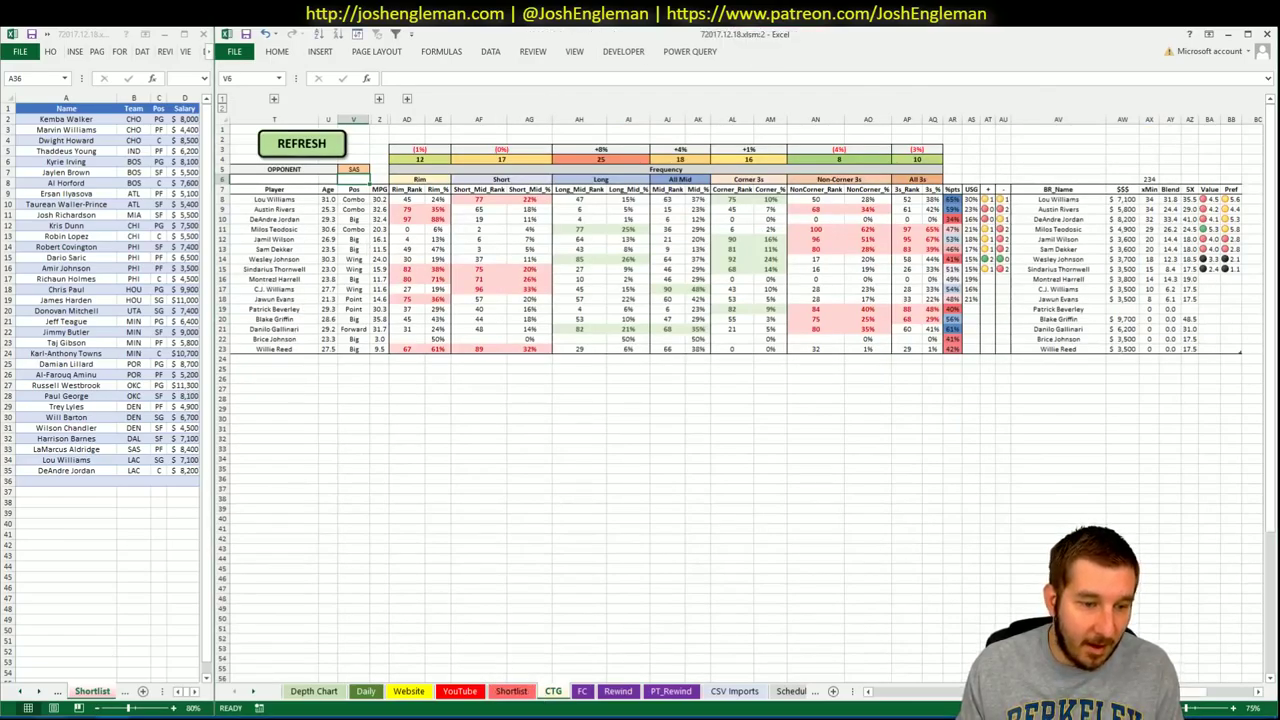
{"action": "key", "text": "alt+Tab"}
{"action": "left_click", "coordinate": [553, 47]}
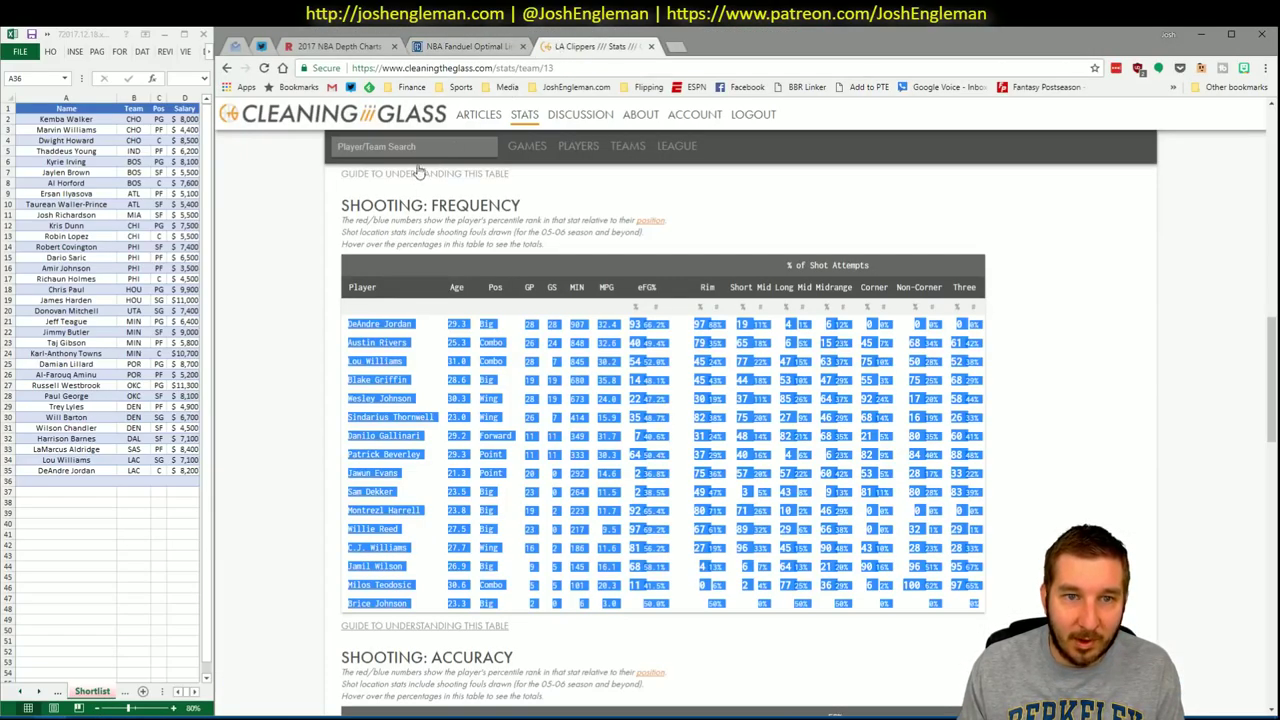
{"action": "left_click", "coordinate": [422, 148]}
{"action": "type", "text": "lakers"}
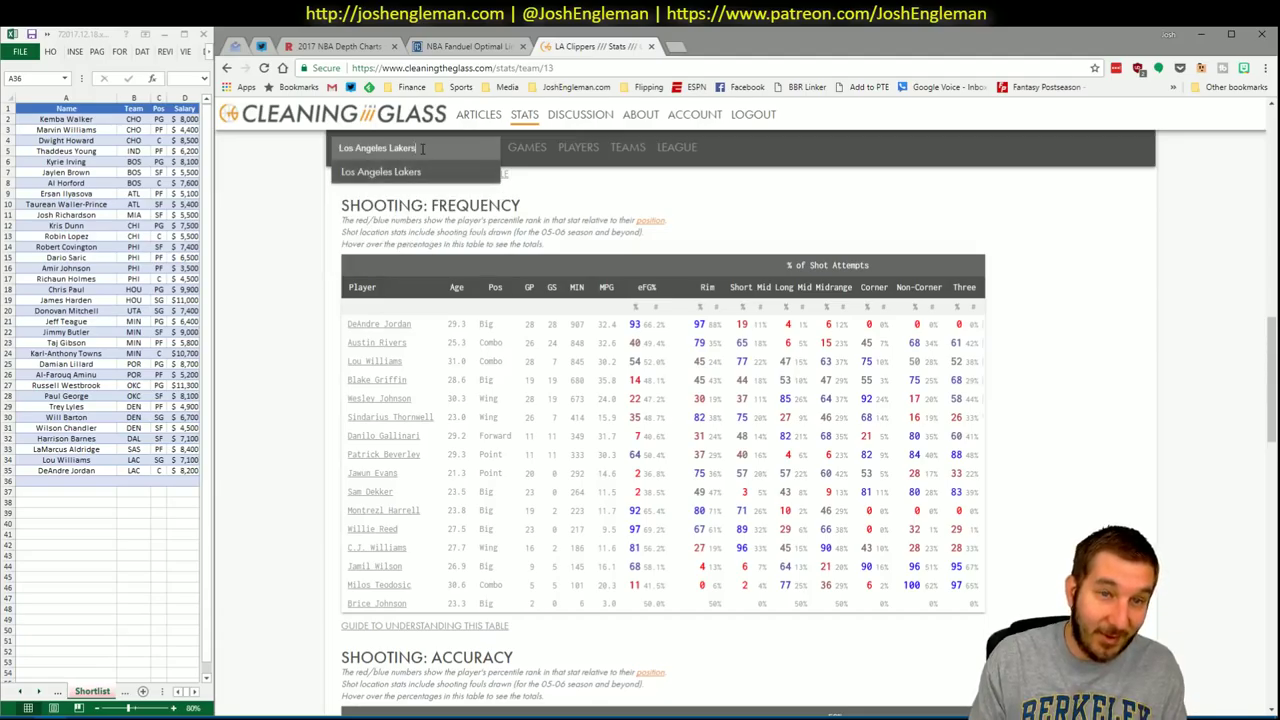
{"action": "key", "text": "Return"}
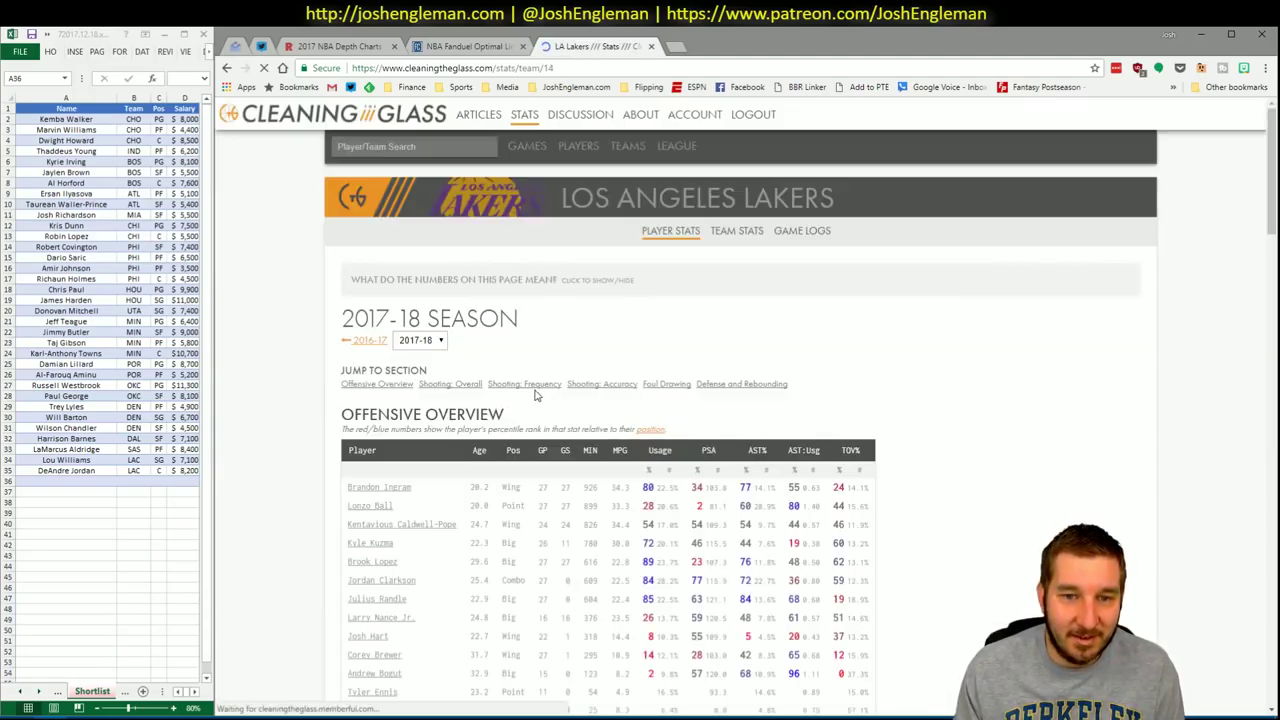
{"action": "left_click", "coordinate": [540, 383]}
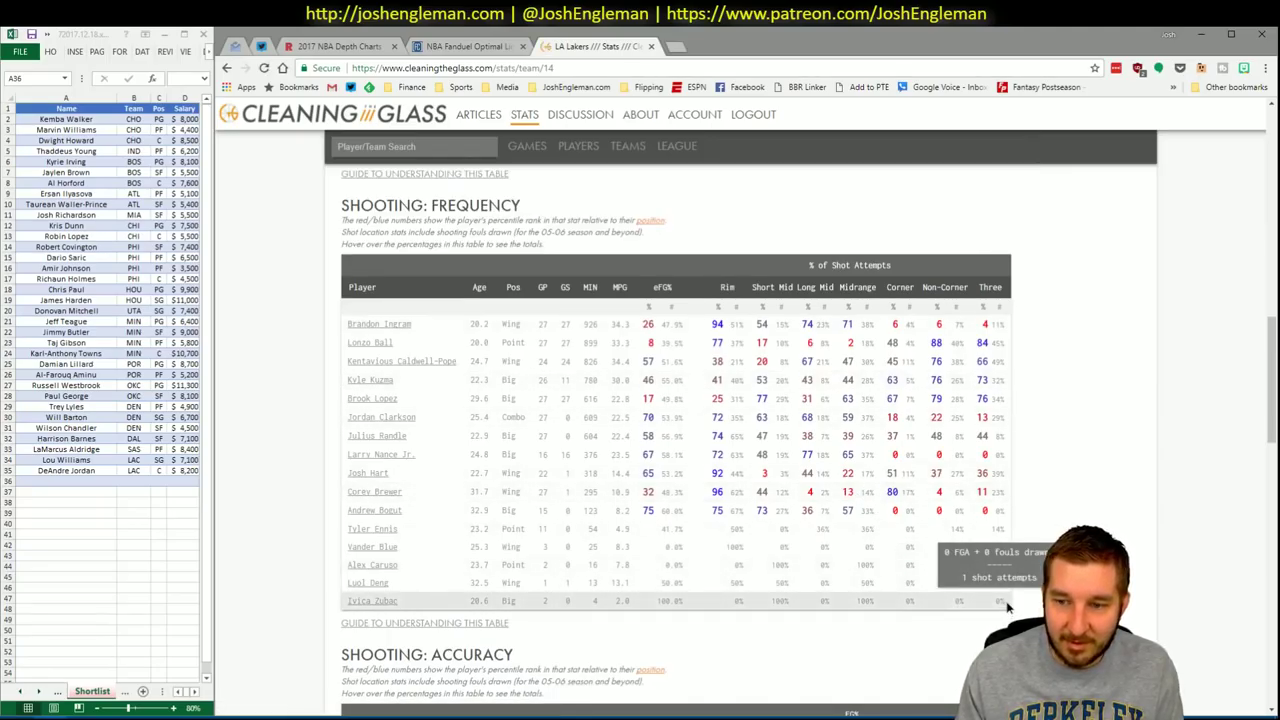
Transfer all the Lakers' shooting frequency rows into the CTG sheet and set the opponent to GSW
{"action": "left_click_drag", "start_coordinate": [1000, 602], "coordinate": [267, 294]}
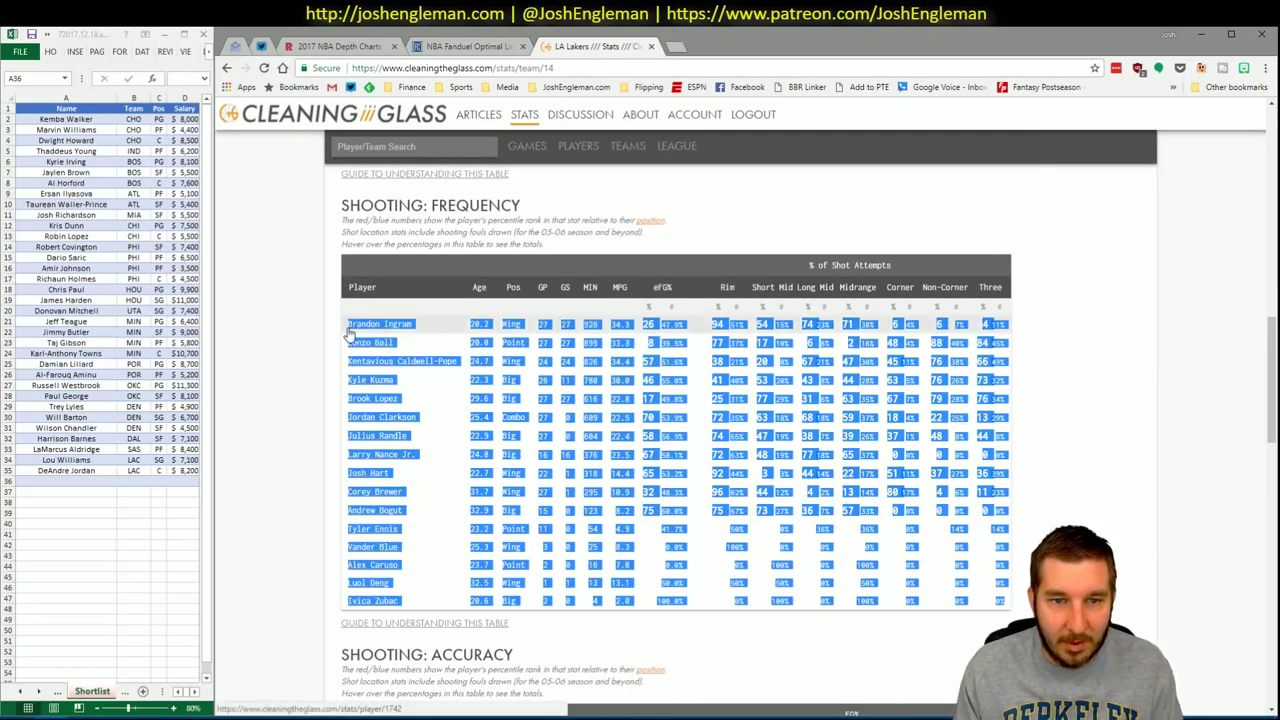
{"action": "key", "text": "alt+Tab"}
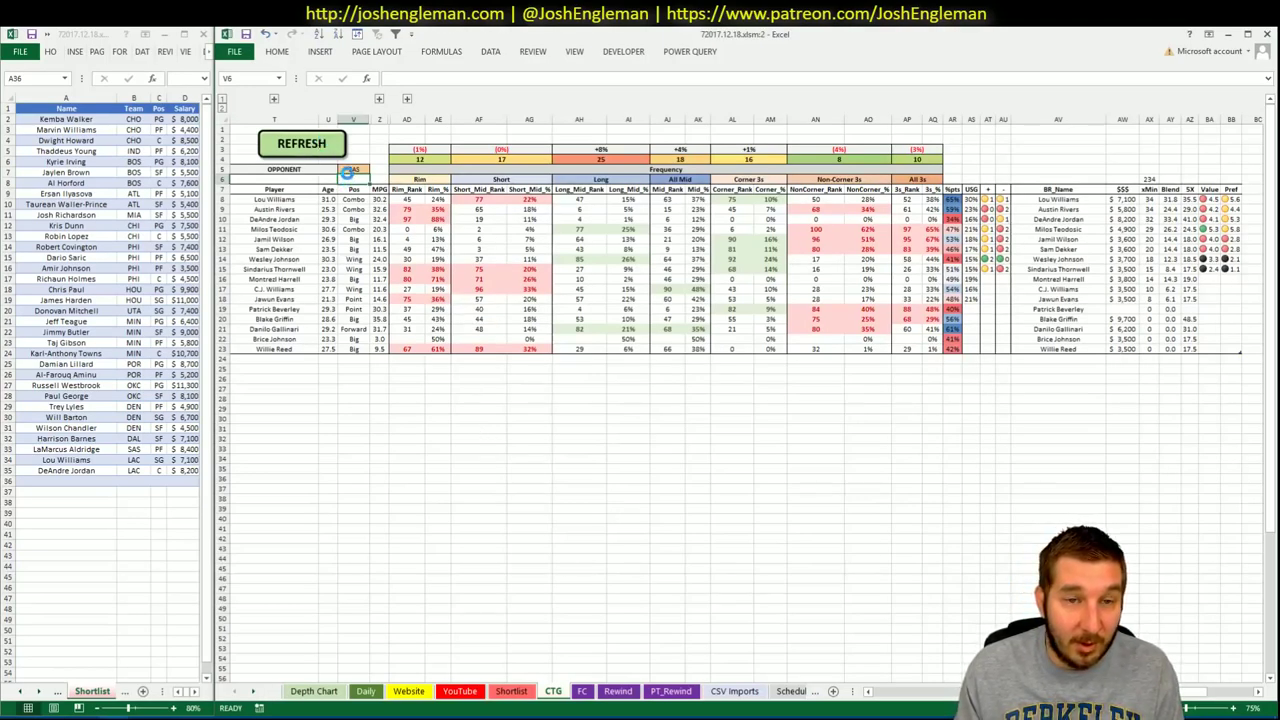
{"action": "left_click", "coordinate": [352, 169]}
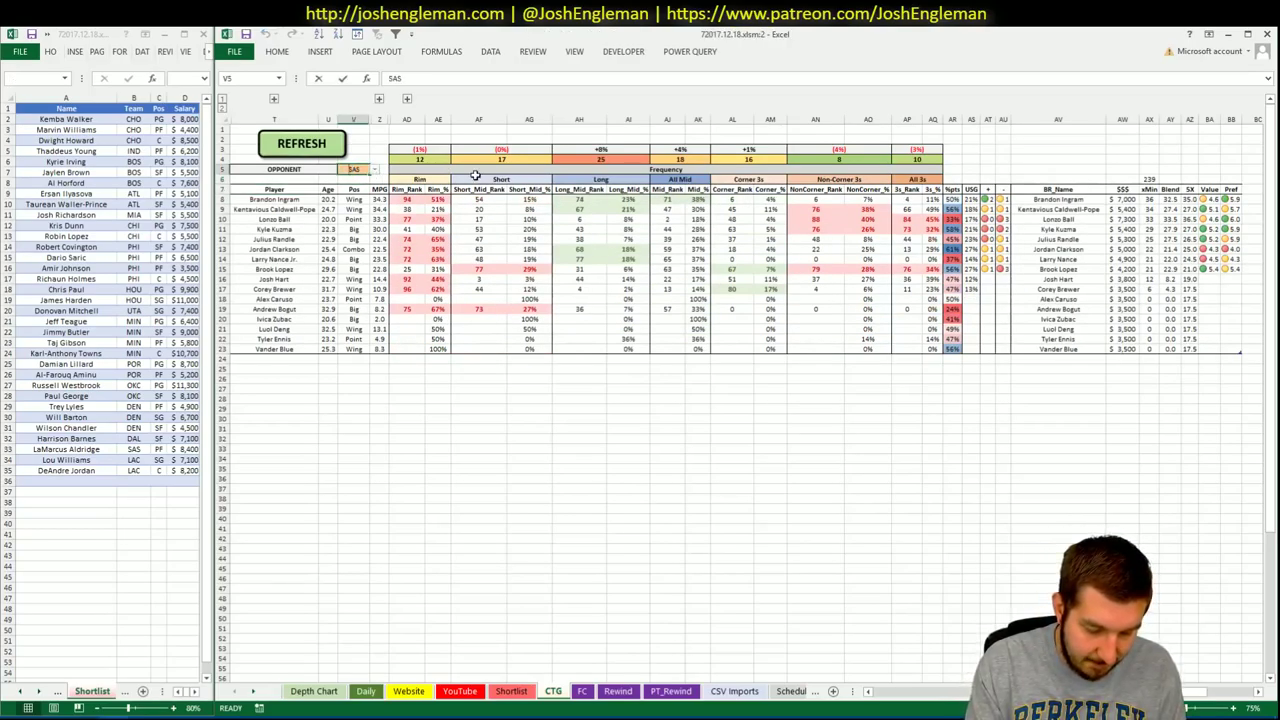
{"action": "type", "text": "LAL"}
{"action": "key", "text": "Escape"}
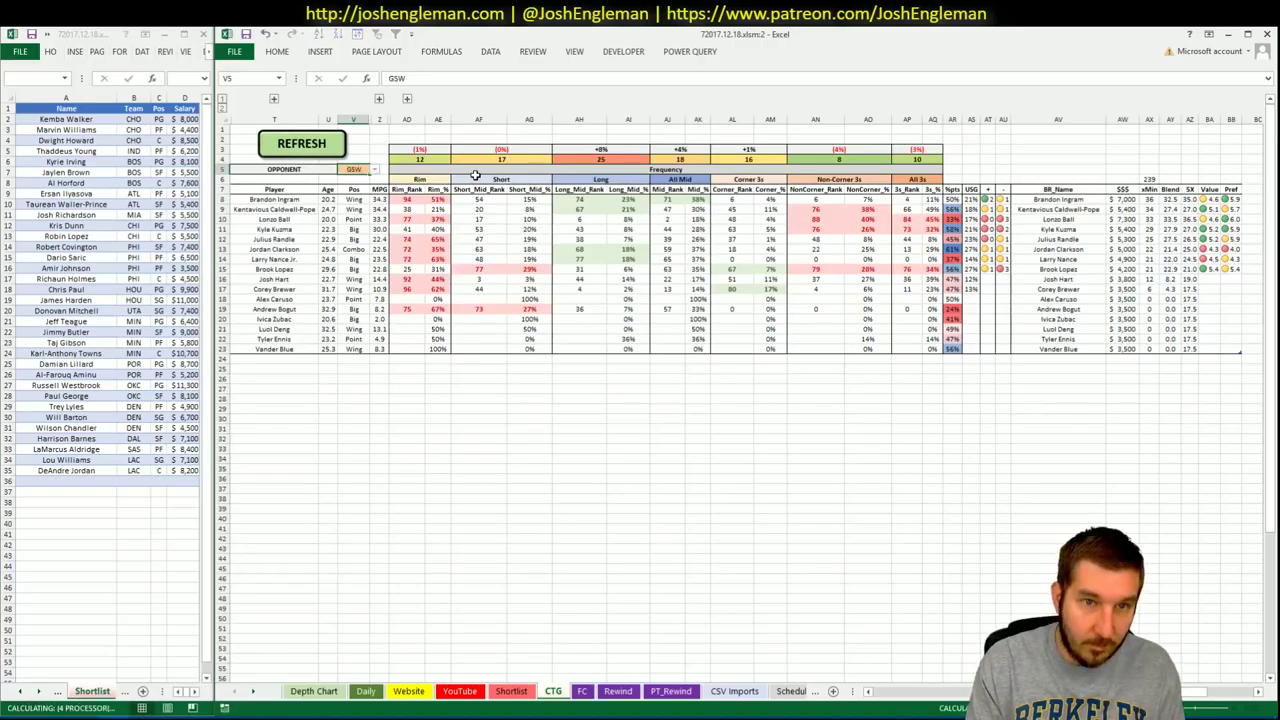
{"action": "key", "text": "ctrl+z"}
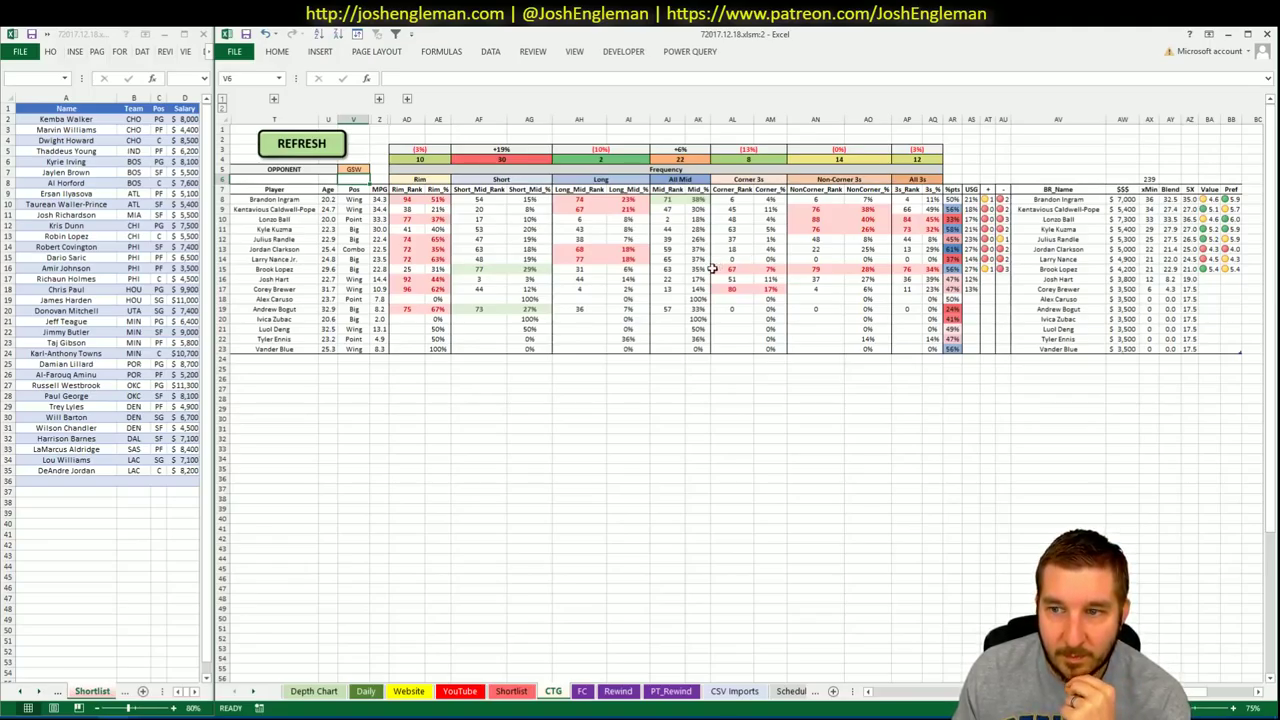
Return to the YouTube sheet and add Lonzo Ball to the first empty row of the Shortlist table
{"action": "left_click", "coordinate": [478, 697]}
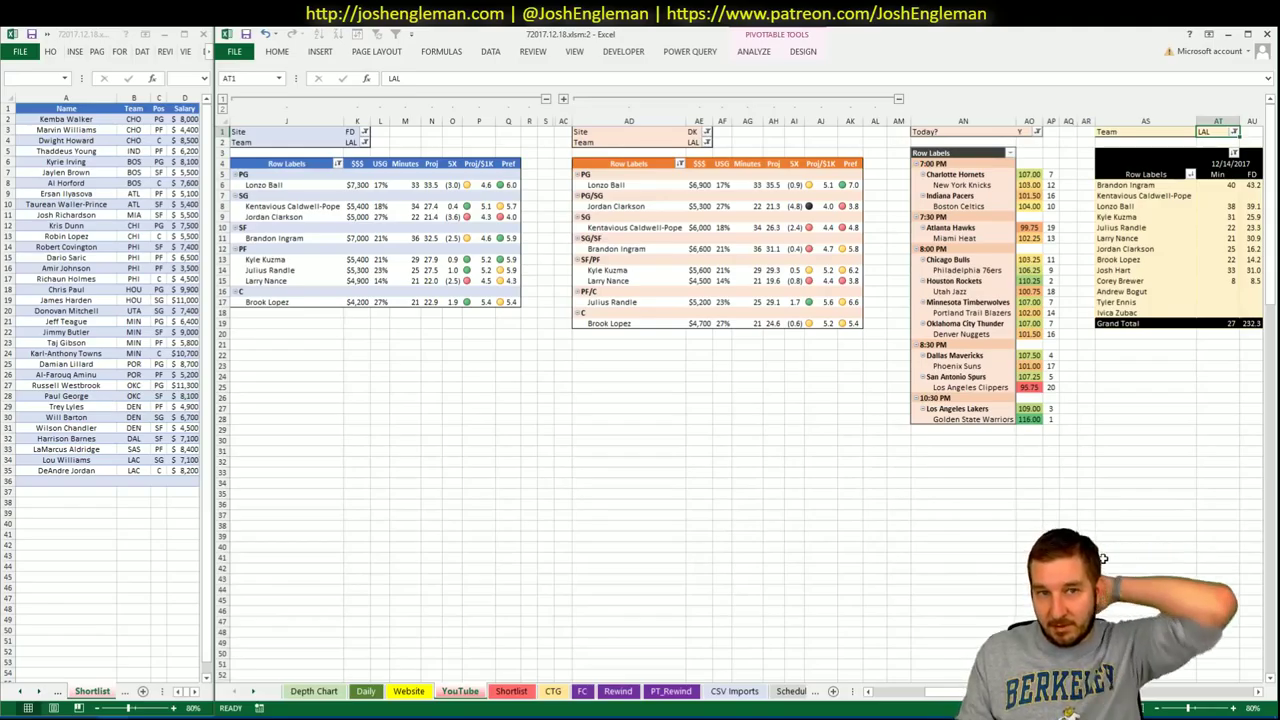
{"action": "scroll", "coordinate": [740, 400], "scroll_direction": "right", "scroll_amount": 5}
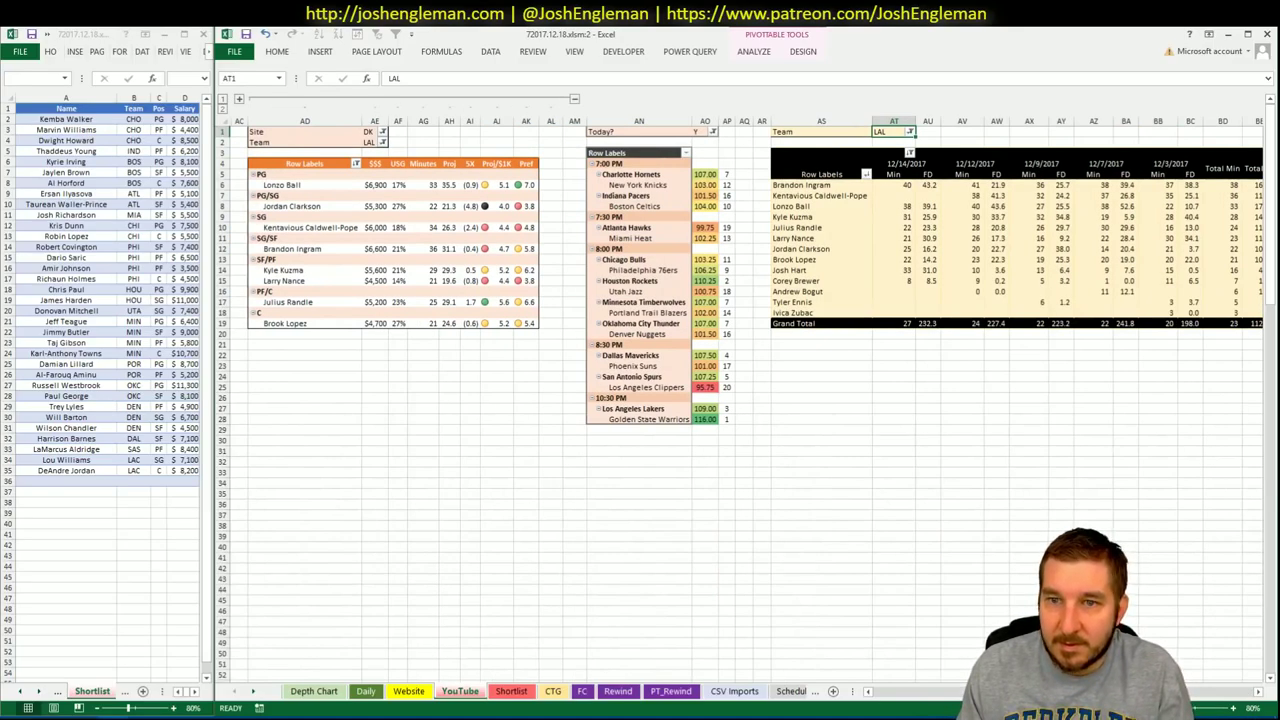
{"action": "scroll", "coordinate": [740, 400], "scroll_direction": "left", "scroll_amount": 5}
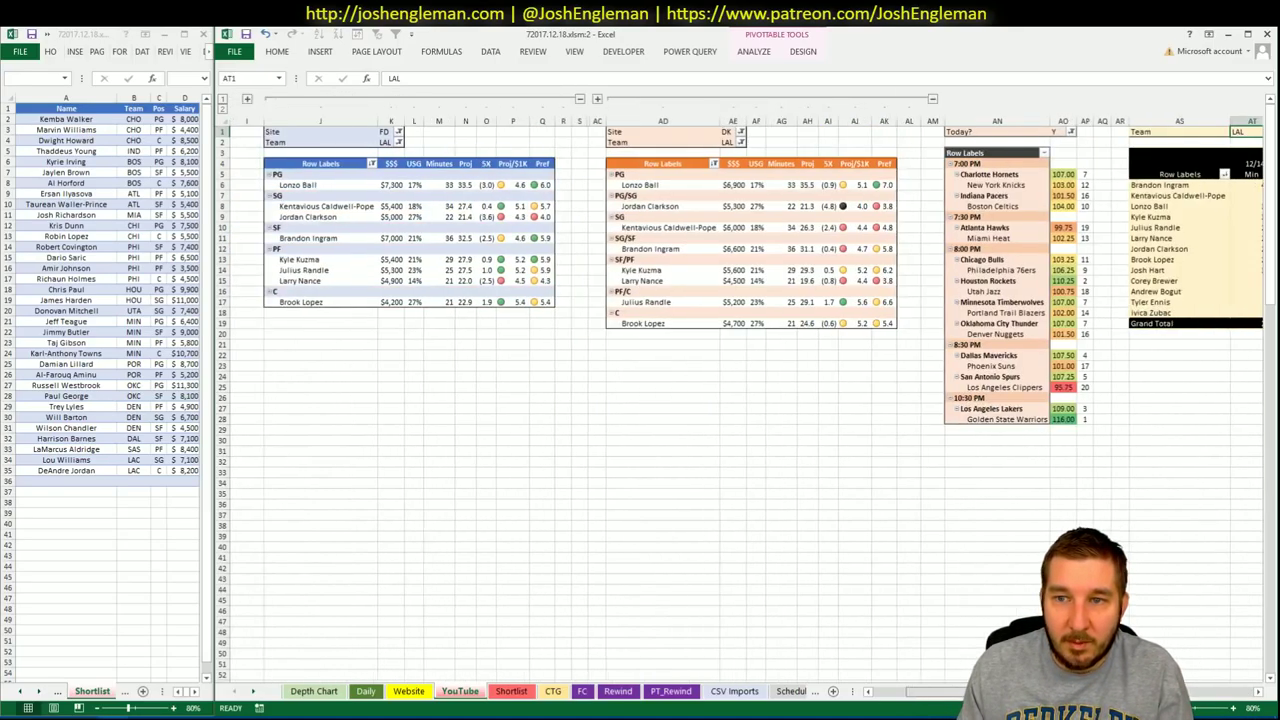
{"action": "left_click", "coordinate": [428, 425]}
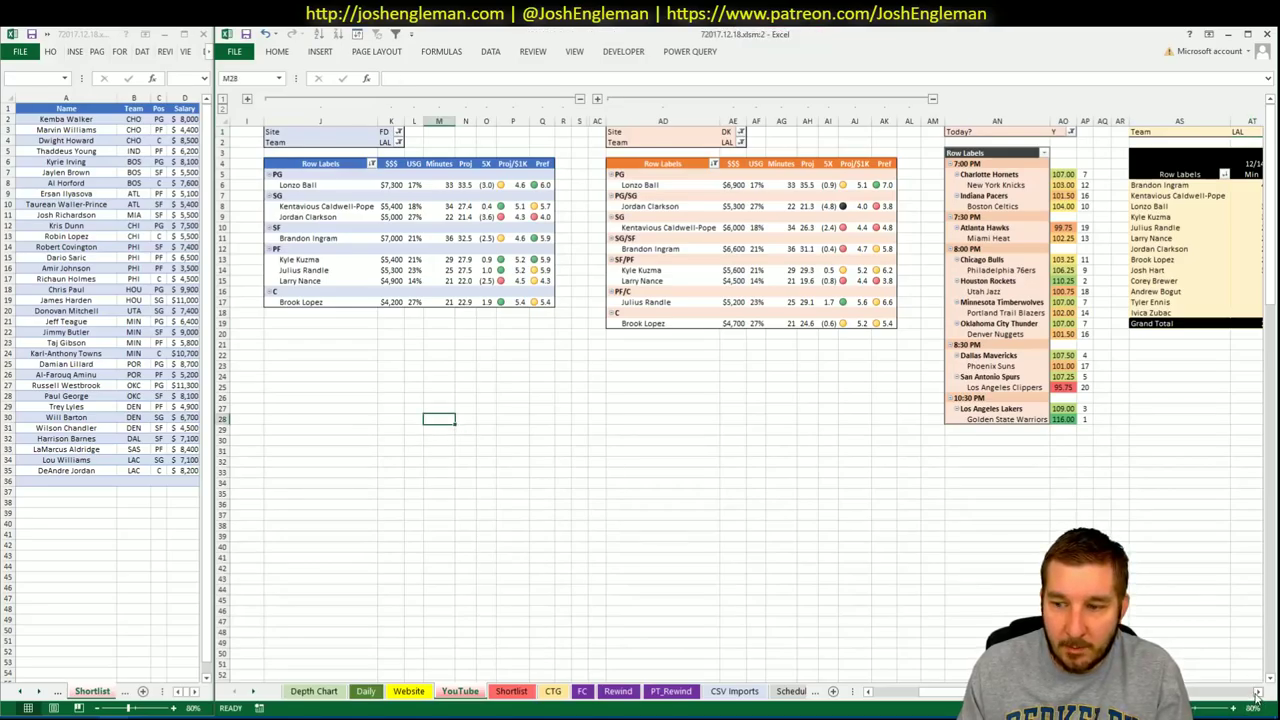
{"action": "scroll", "coordinate": [400, 420], "scroll_direction": "right", "scroll_amount": 1}
{"action": "left_click", "coordinate": [97, 481]}
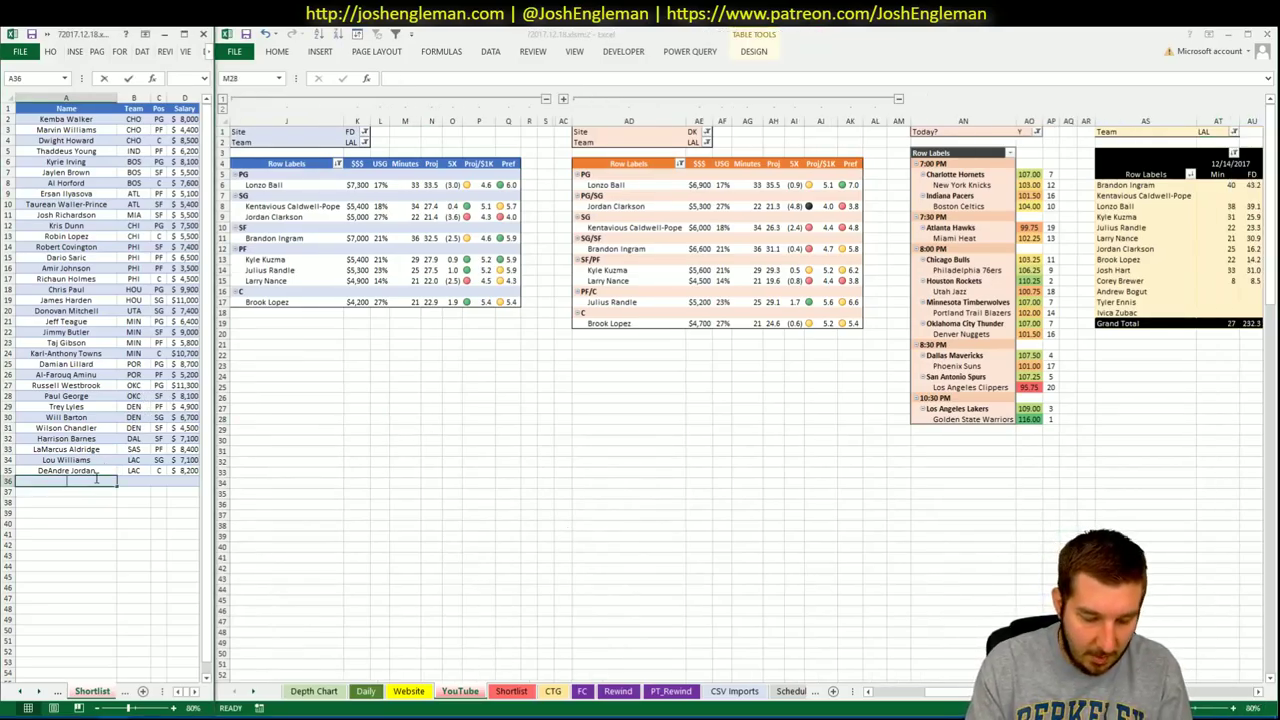
{"action": "type", "text": "Lonzo Ball"}
{"action": "key", "text": "ctrl+Return"}
{"action": "key", "text": "Return"}
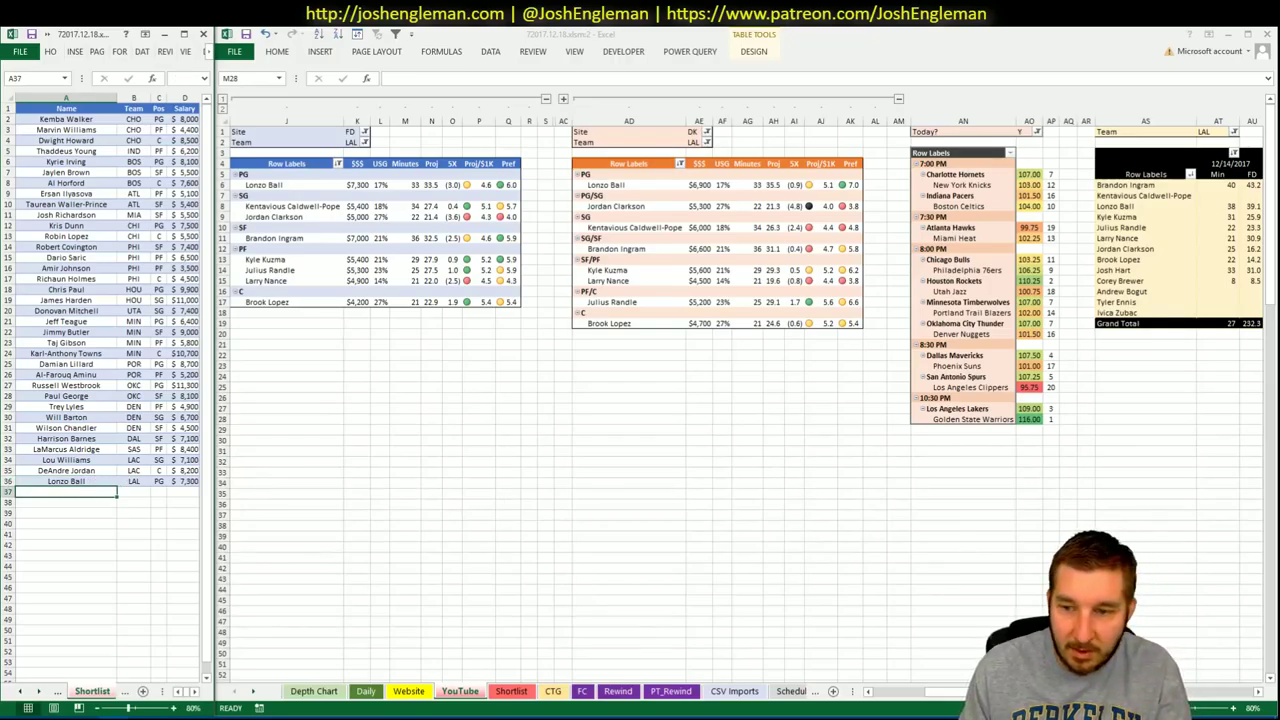
Copy Kentavious Caldwell-Pope from the FD projection table and paste the name as a value below Lonzo Ball in the Shortlist table
{"action": "scroll", "coordinate": [740, 400], "scroll_direction": "right", "scroll_amount": 5}
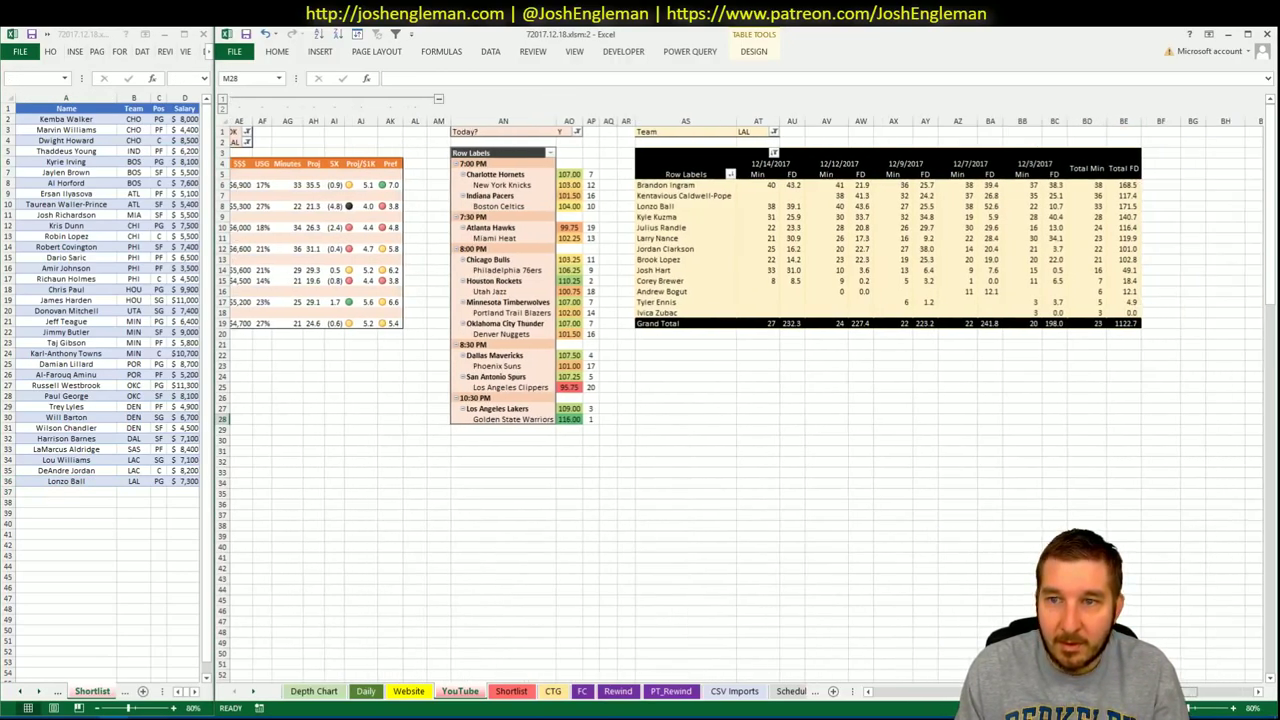
{"action": "scroll", "coordinate": [740, 400], "scroll_direction": "left", "scroll_amount": 5}
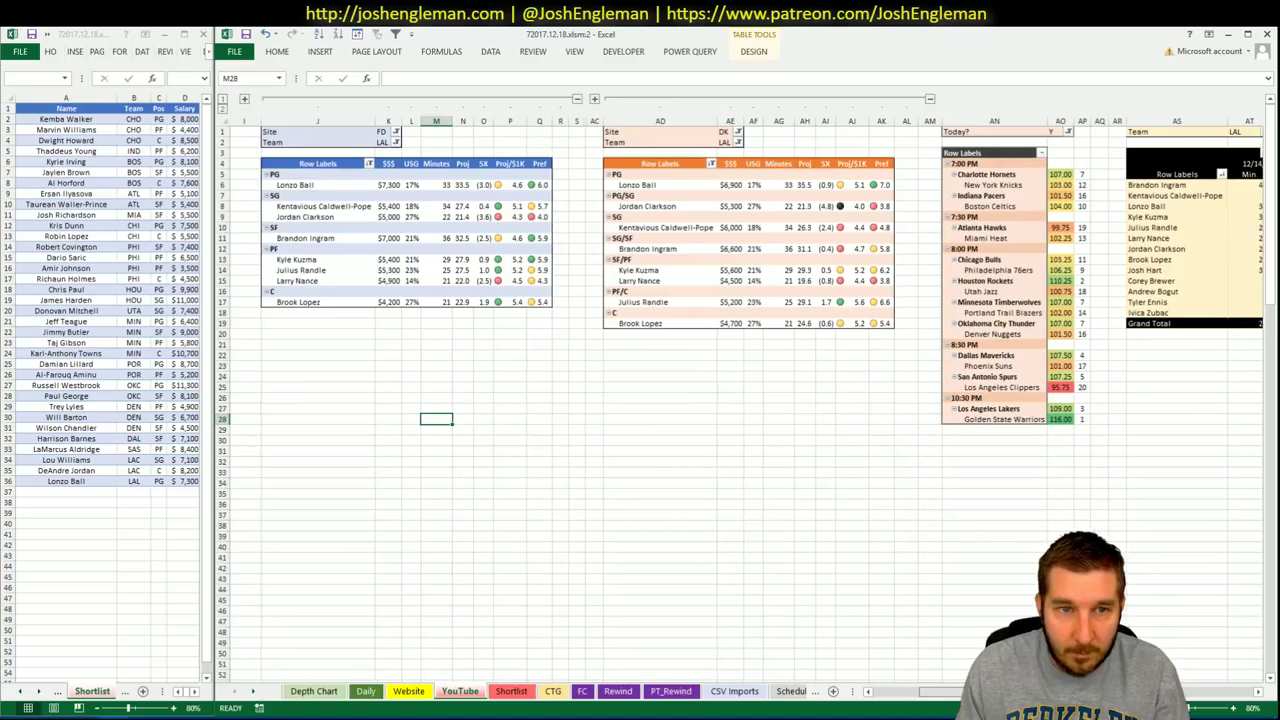
{"action": "scroll", "coordinate": [700, 350], "scroll_direction": "right", "scroll_amount": 2}
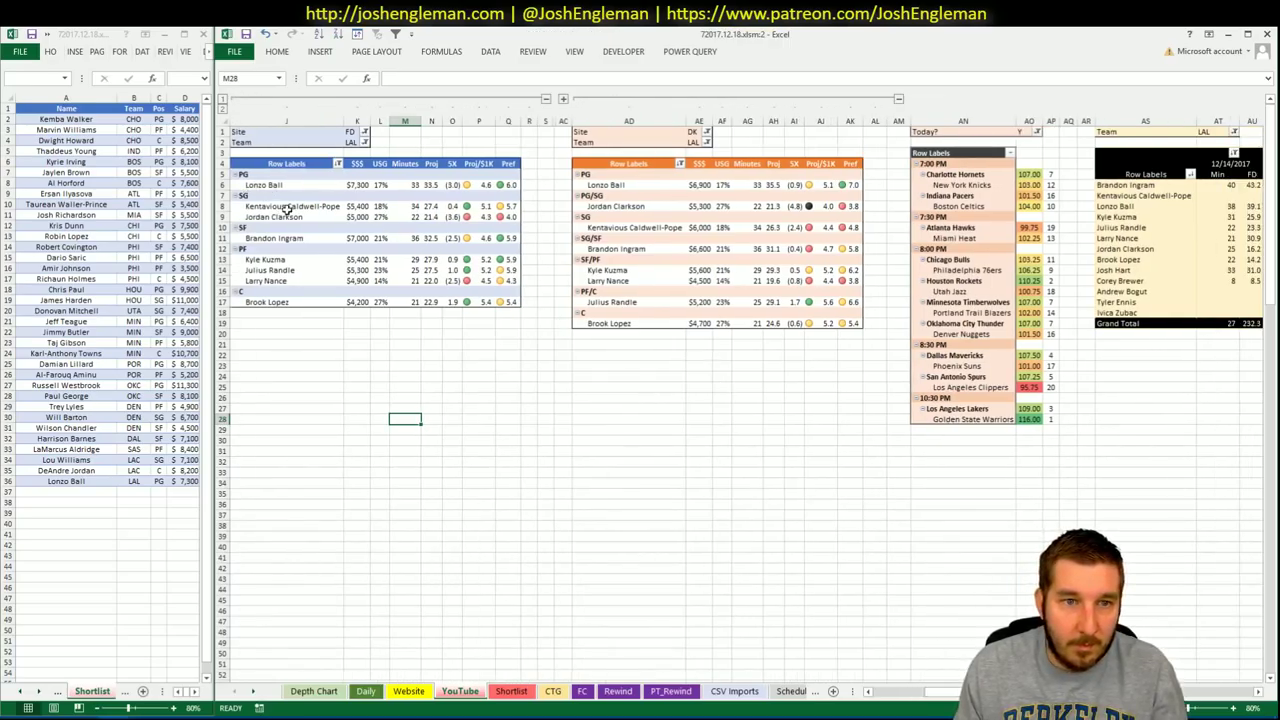
{"action": "left_click", "coordinate": [287, 206]}
{"action": "key", "text": "ctrl+c"}
{"action": "left_click", "coordinate": [95, 450]}
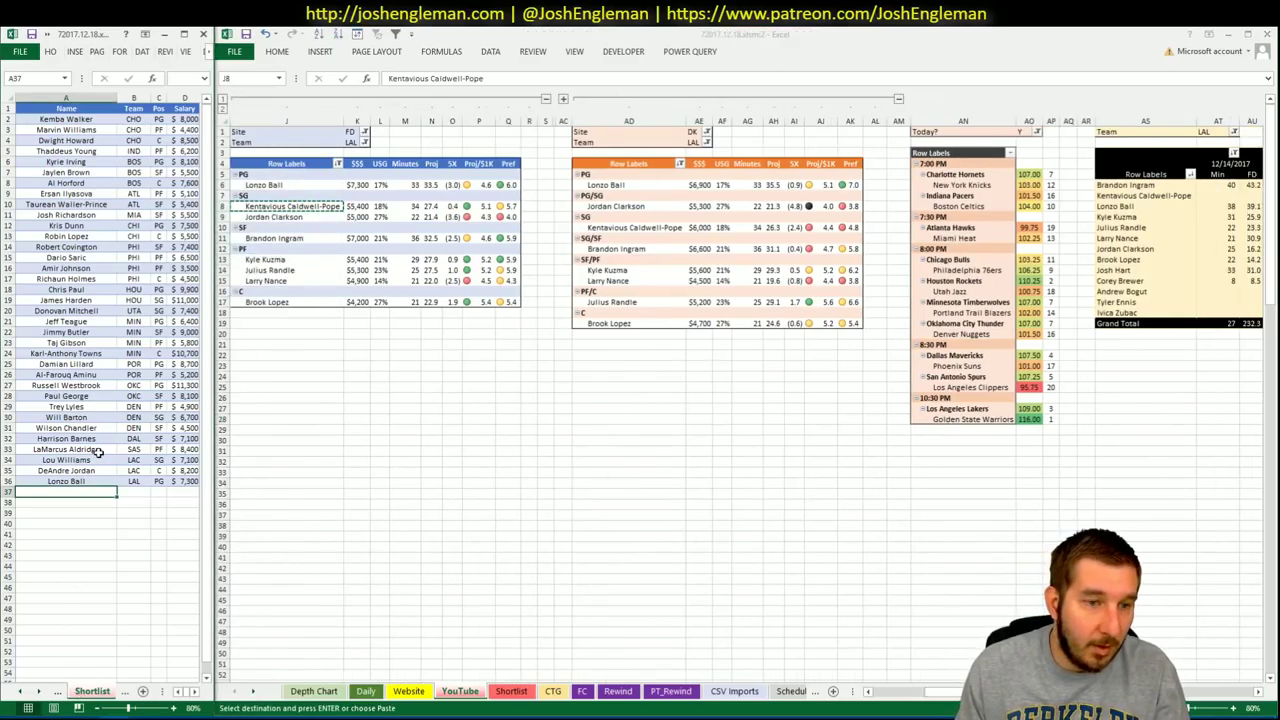
{"action": "right_click", "coordinate": [88, 496]}
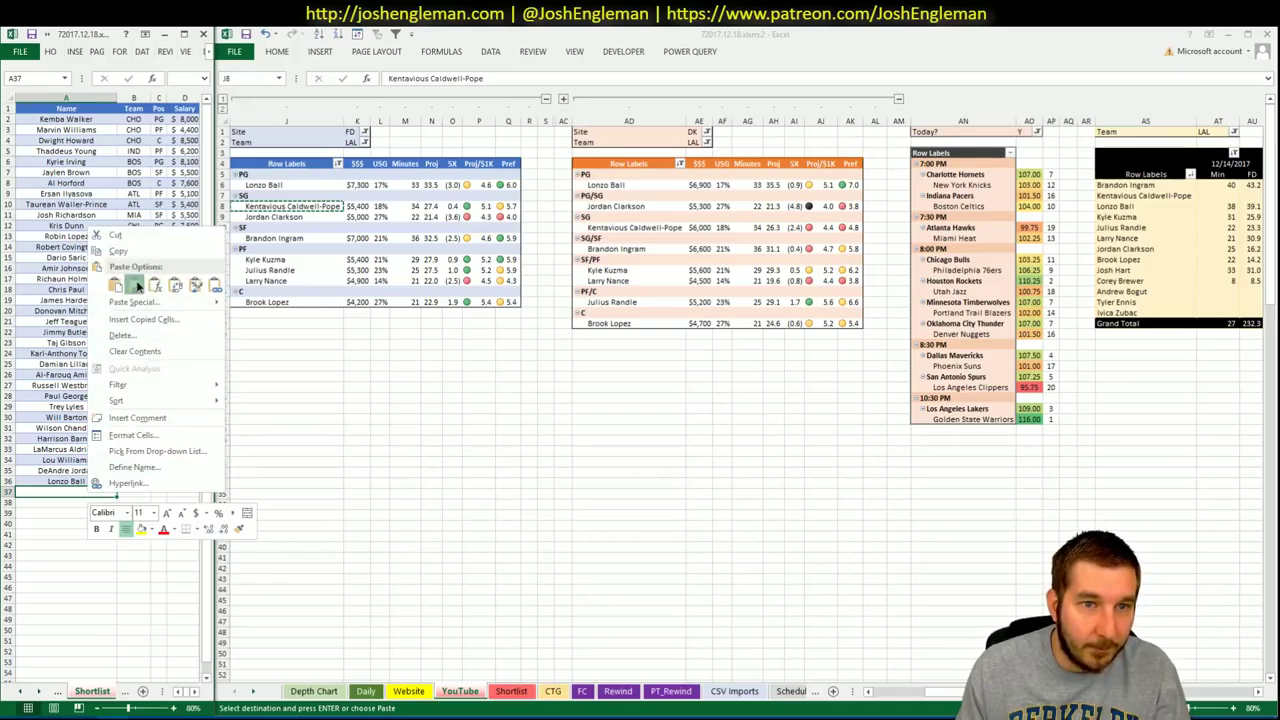
{"action": "left_click", "coordinate": [136, 285]}
{"action": "left_click", "coordinate": [555, 445]}
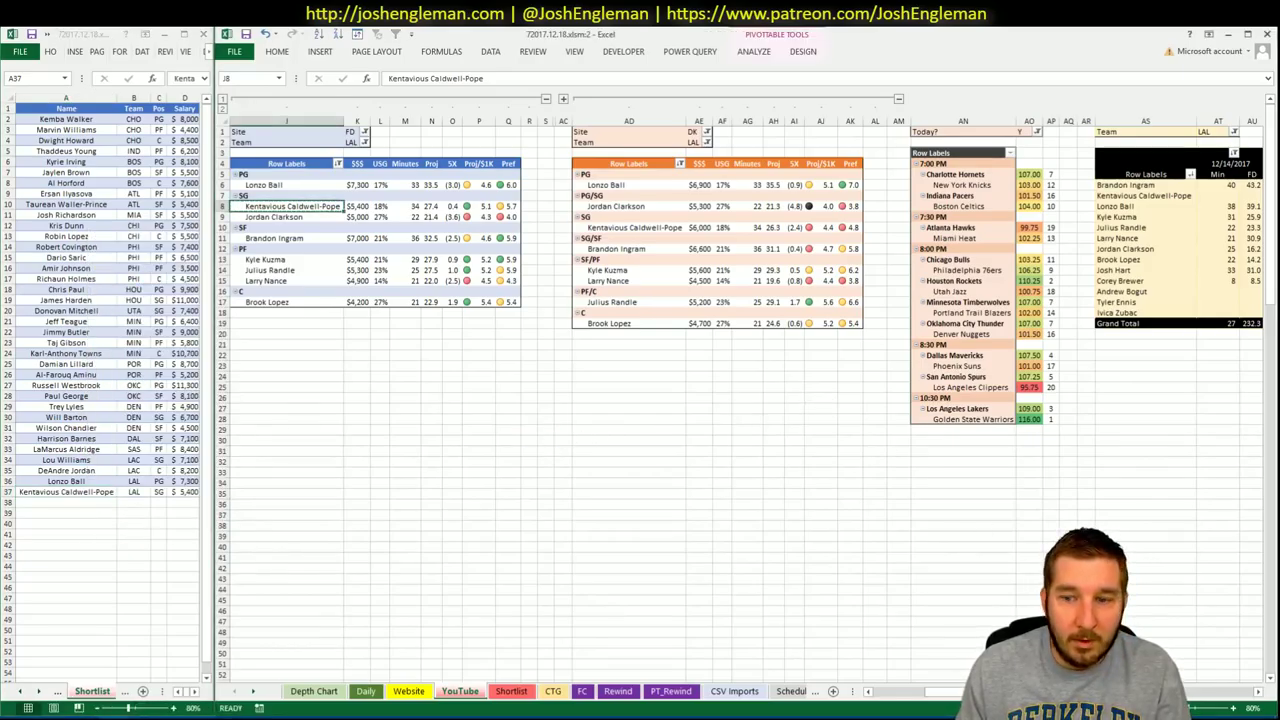
Compare the Lakers' projections with their recent games and add Kyle Kuzma to the next empty row of the Shortlist table
{"action": "scroll", "coordinate": [748, 387], "scroll_direction": "right", "scroll_amount": 8}
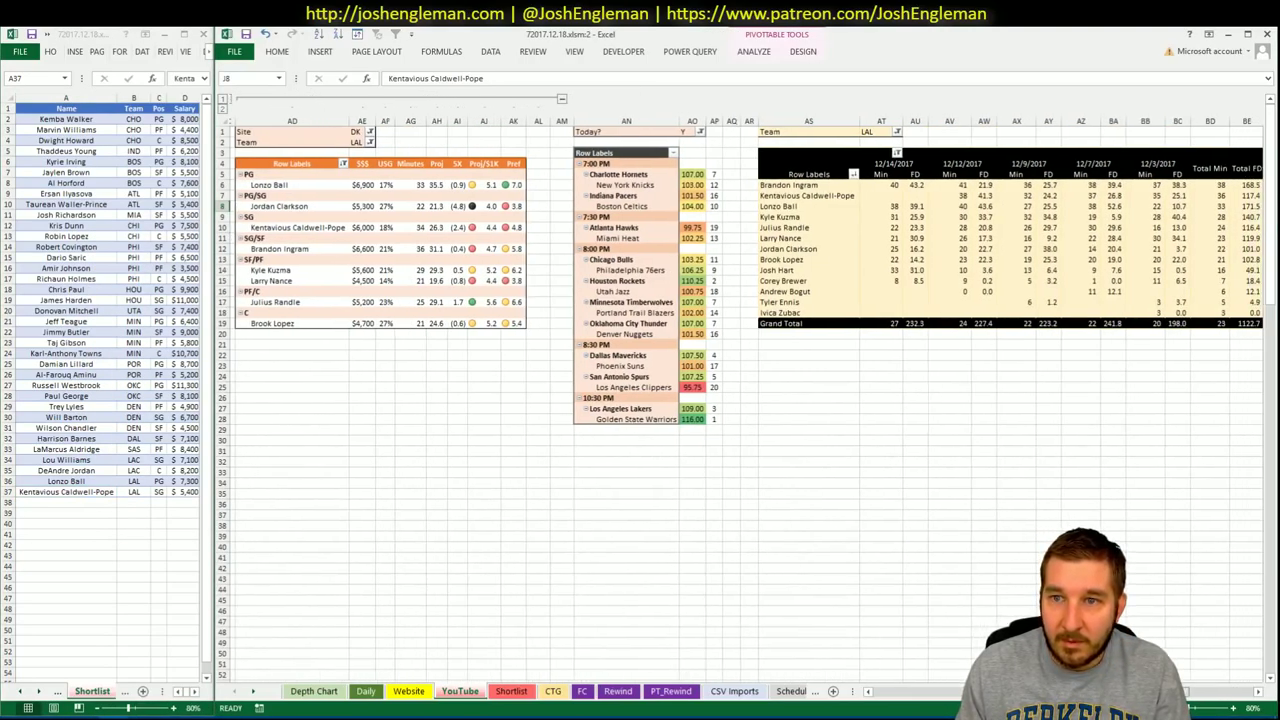
{"action": "scroll", "coordinate": [740, 400], "scroll_direction": "left", "scroll_amount": 5}
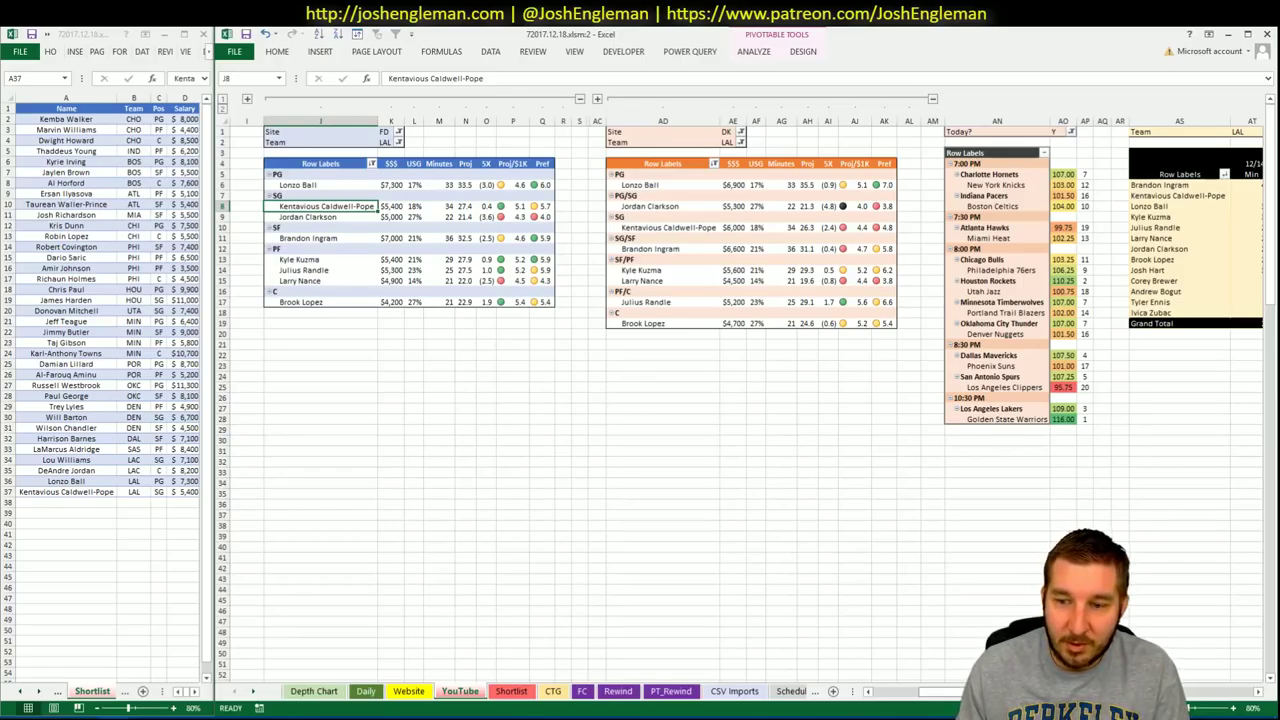
{"action": "scroll", "coordinate": [740, 400], "scroll_direction": "right", "scroll_amount": 5}
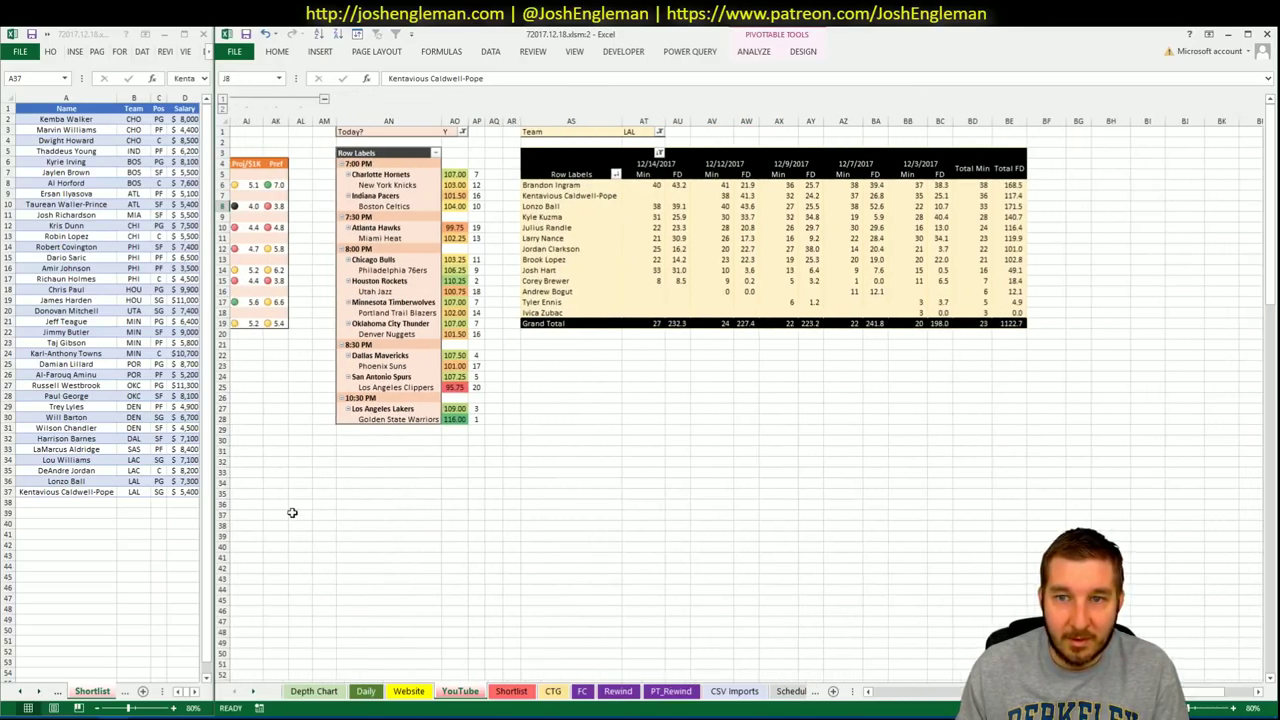
{"action": "left_click", "coordinate": [77, 495]}
{"action": "left_click", "coordinate": [78, 501]}
{"action": "type", "text": "Kyle Kuzma"}
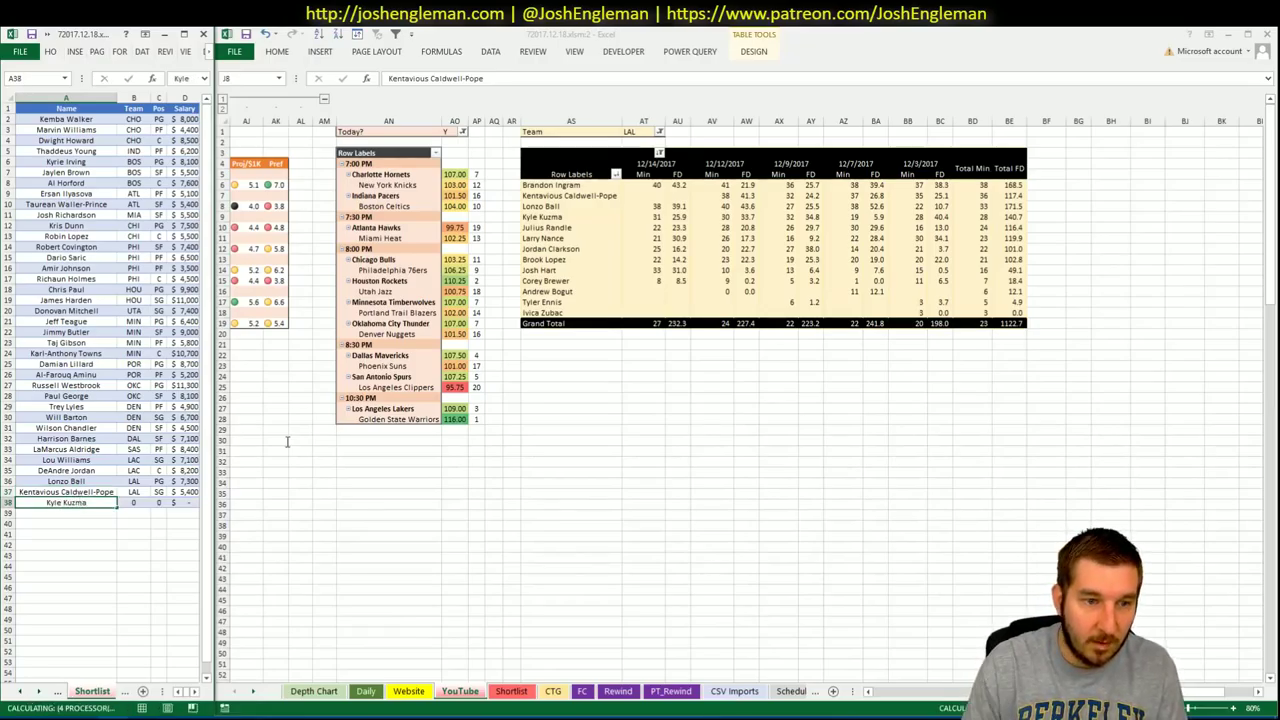
{"action": "key", "text": "Return"}
{"action": "left_click", "coordinate": [950, 693]}
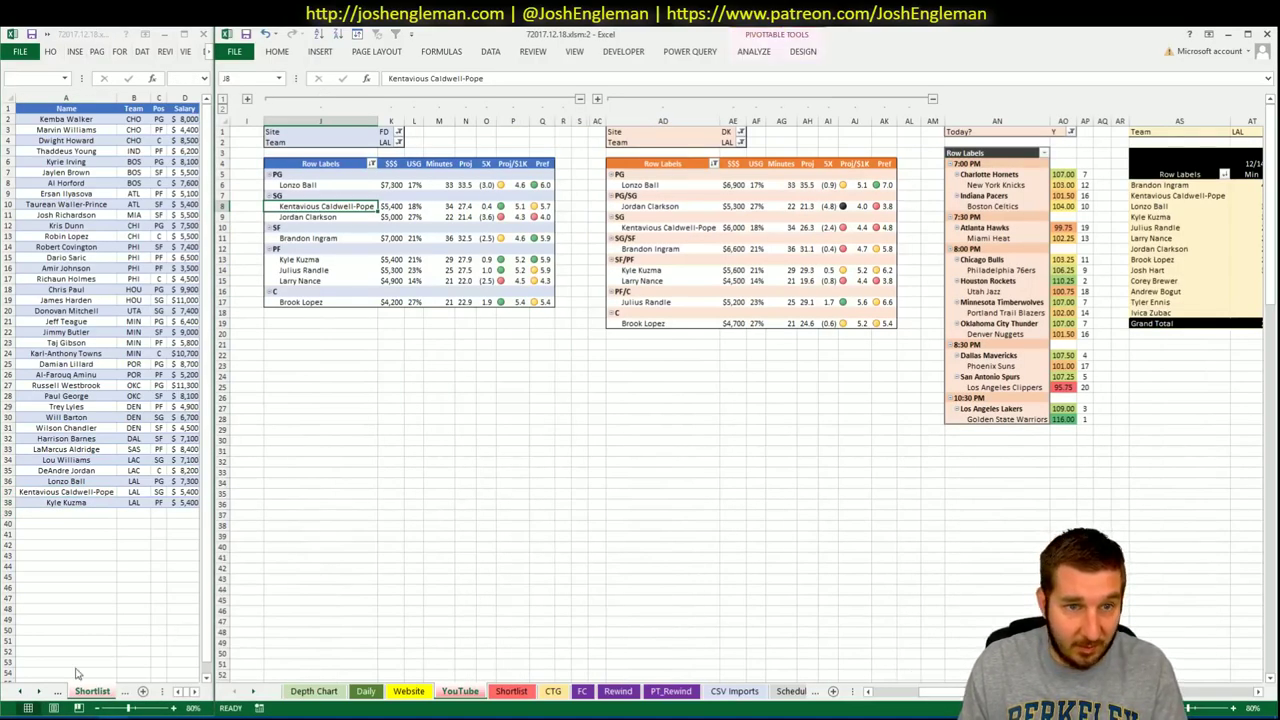
Switch to Fantasy Cruncher and change the game filter from the Clippers to only the Lakers
{"action": "key", "text": "alt+Tab"}
{"action": "left_click", "coordinate": [418, 47]}
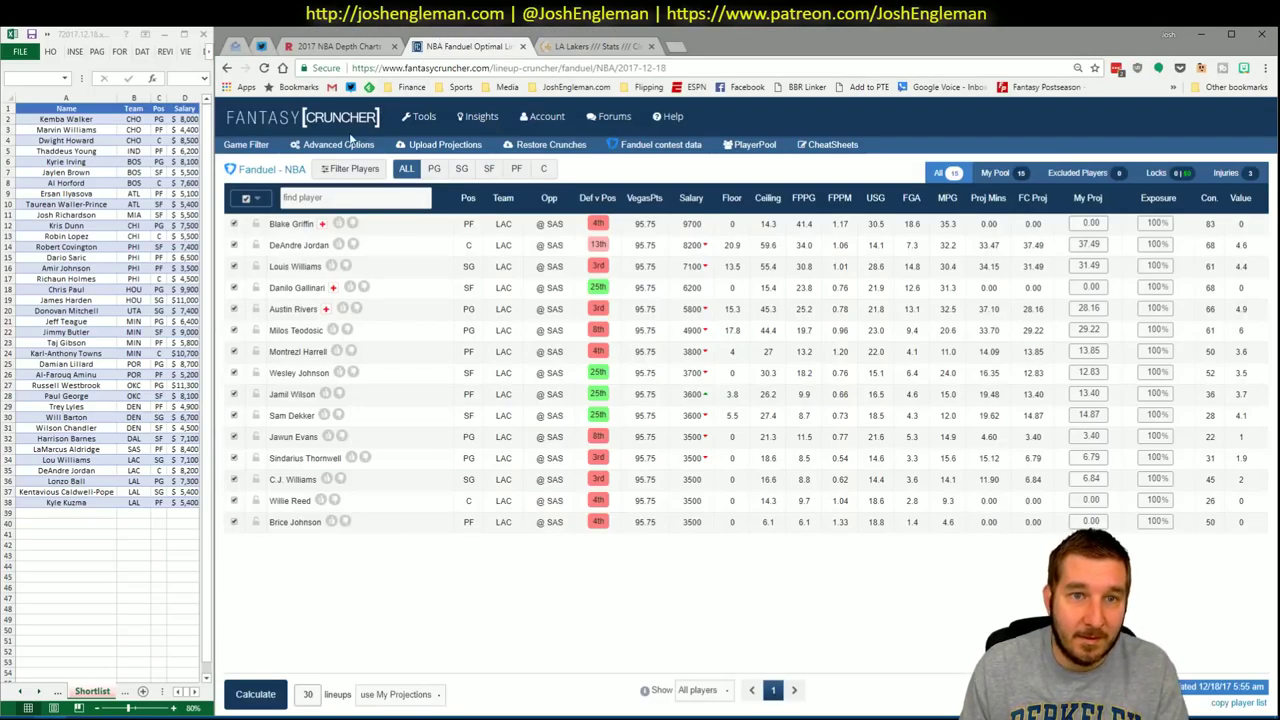
{"action": "left_click", "coordinate": [248, 144]}
{"action": "left_click", "coordinate": [256, 368]}
{"action": "left_click", "coordinate": [460, 368]}
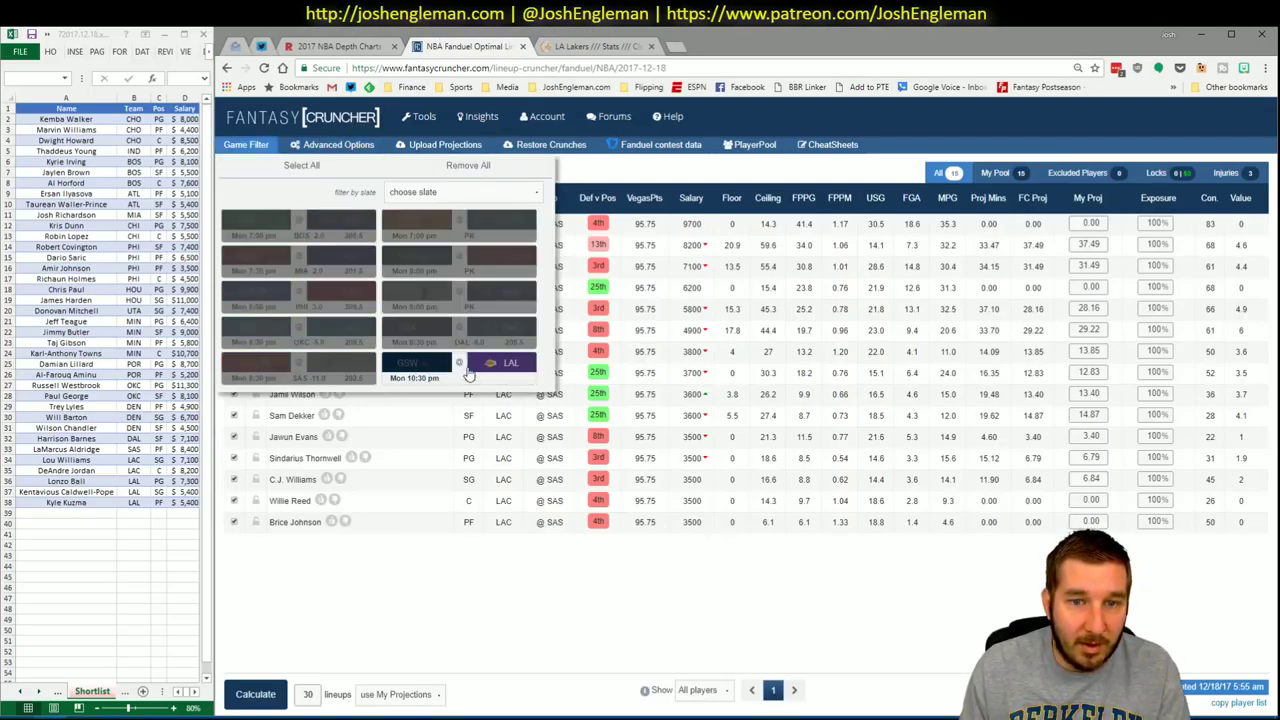
{"action": "left_click", "coordinate": [569, 277]}
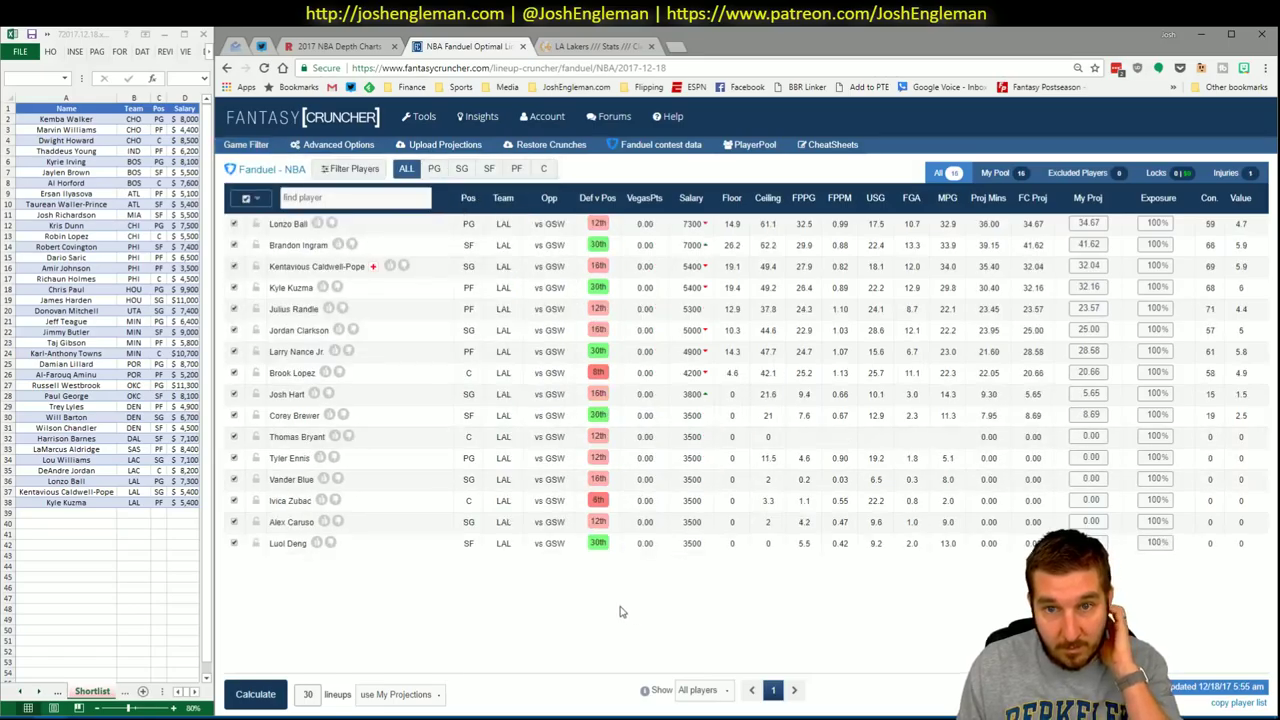
Check the game logs of Kyle Kuzma, Kentavious Caldwell-Pope and Lonzo Ball on Fantasy Cruncher
{"action": "left_click", "coordinate": [293, 288]}
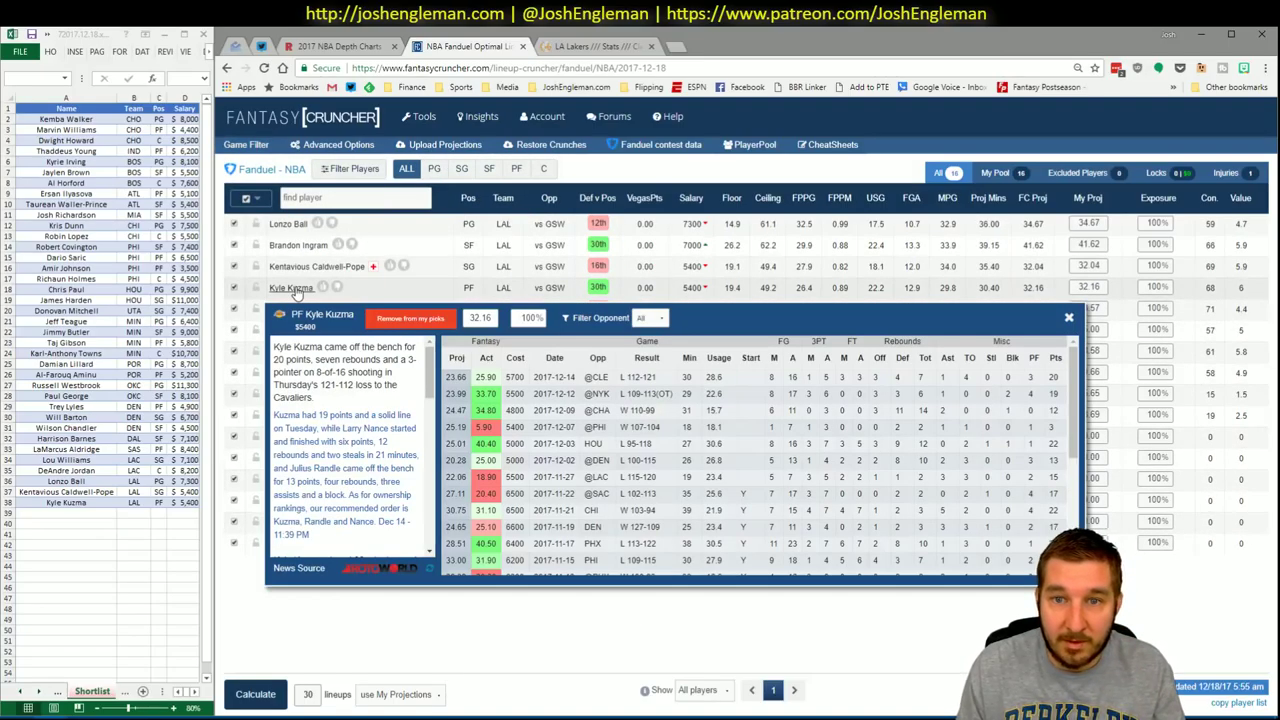
{"action": "left_click", "coordinate": [1068, 317]}
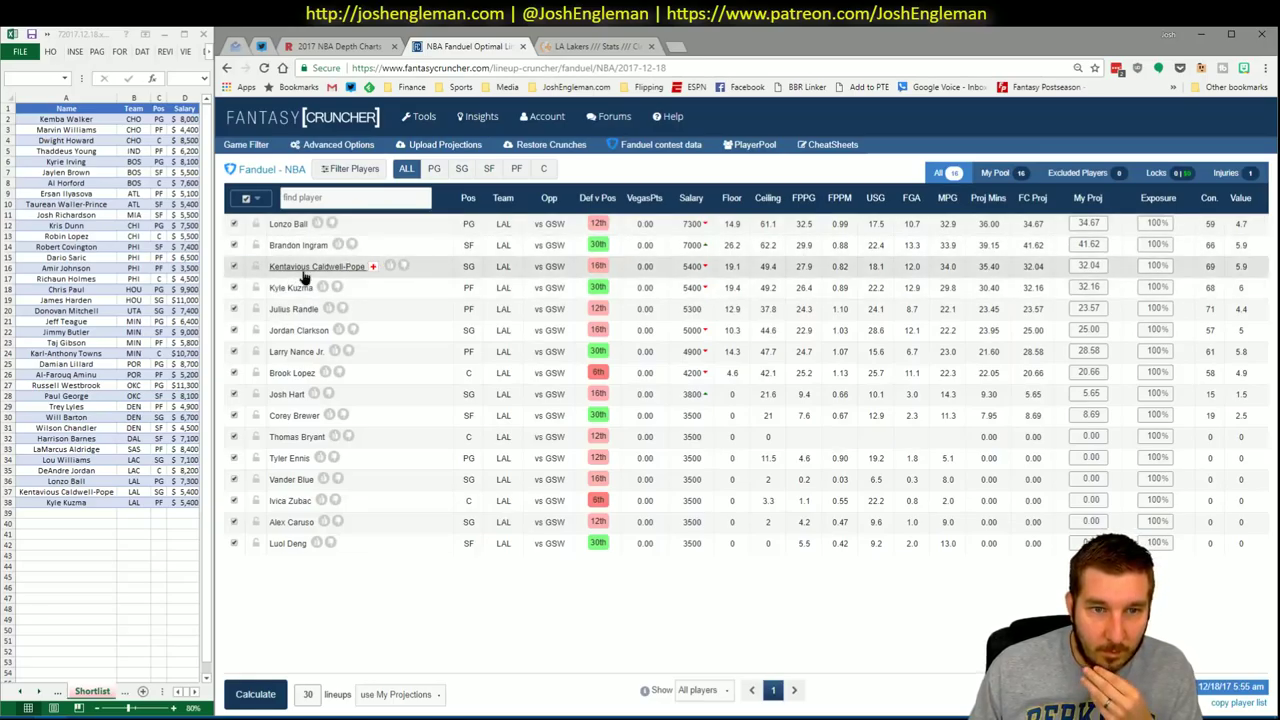
{"action": "left_click", "coordinate": [342, 266]}
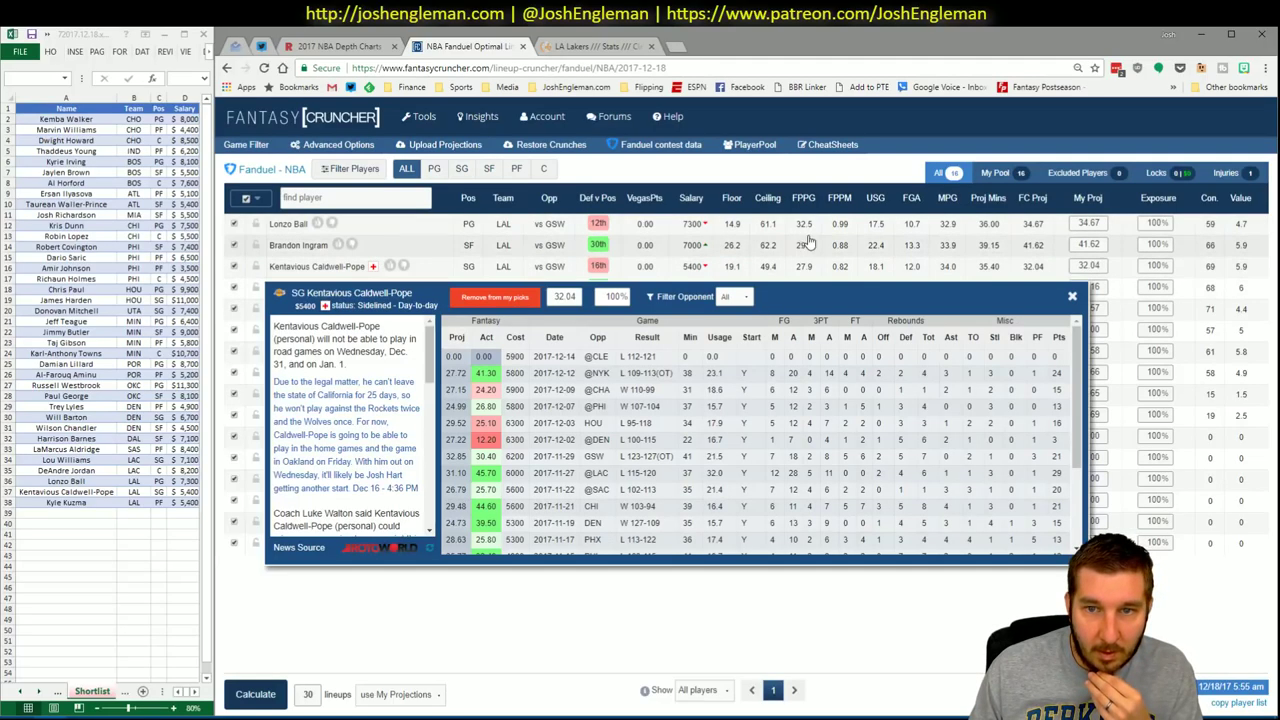
{"action": "left_click", "coordinate": [1086, 296]}
{"action": "left_click", "coordinate": [300, 224]}
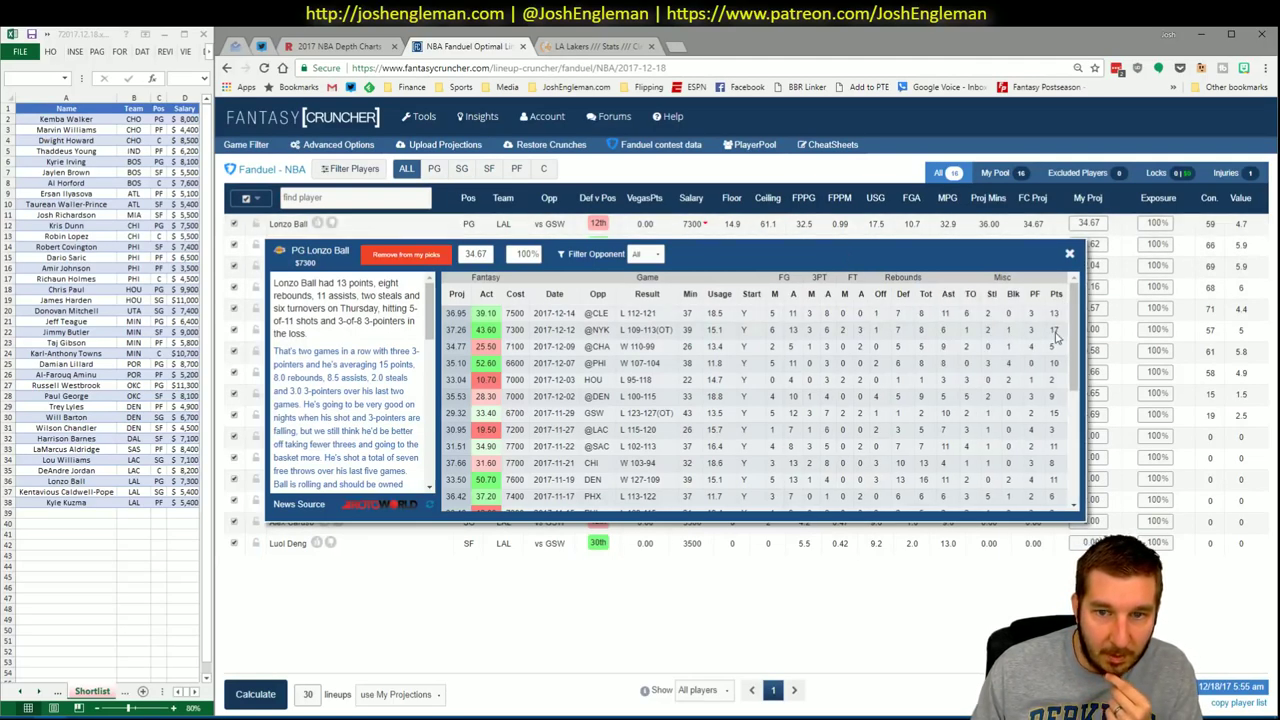
Switch back to the projection workbook and compare the Lakers' FD and DK projections with their recent game minutes and fantasy points
{"action": "key", "text": "alt+Tab"}
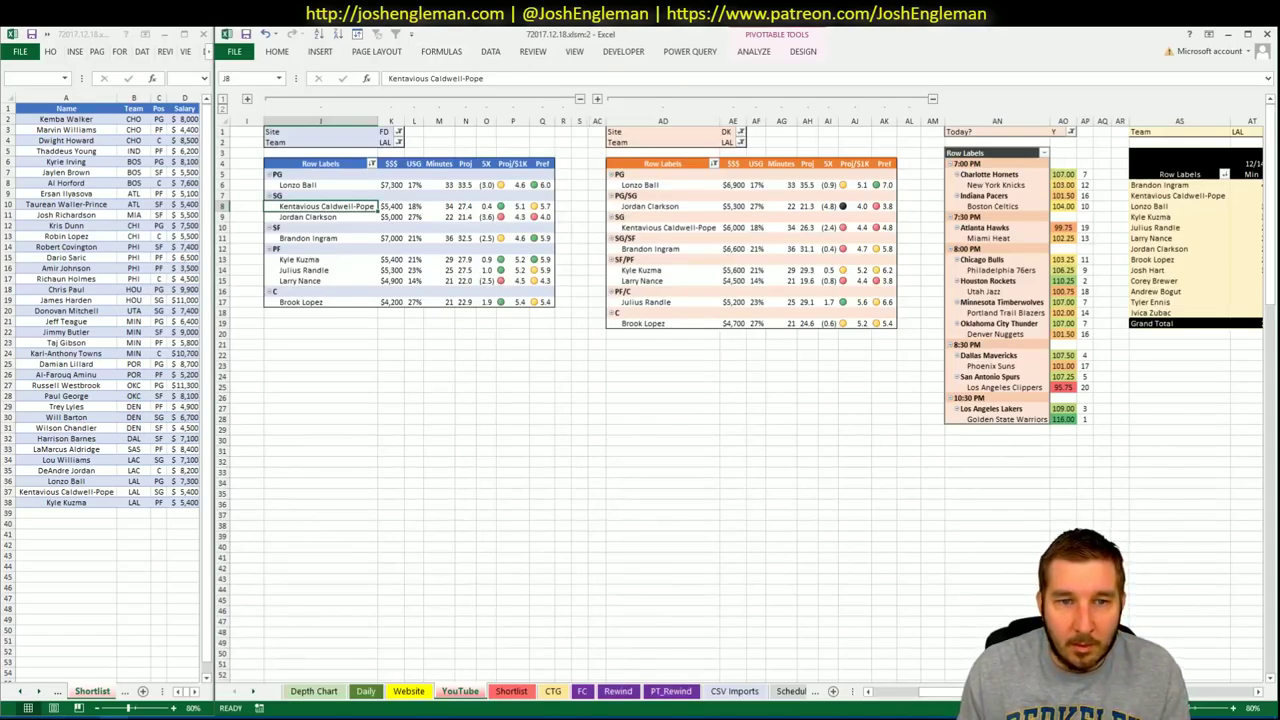
{"action": "scroll", "coordinate": [744, 387], "scroll_direction": "right", "scroll_amount": 8}
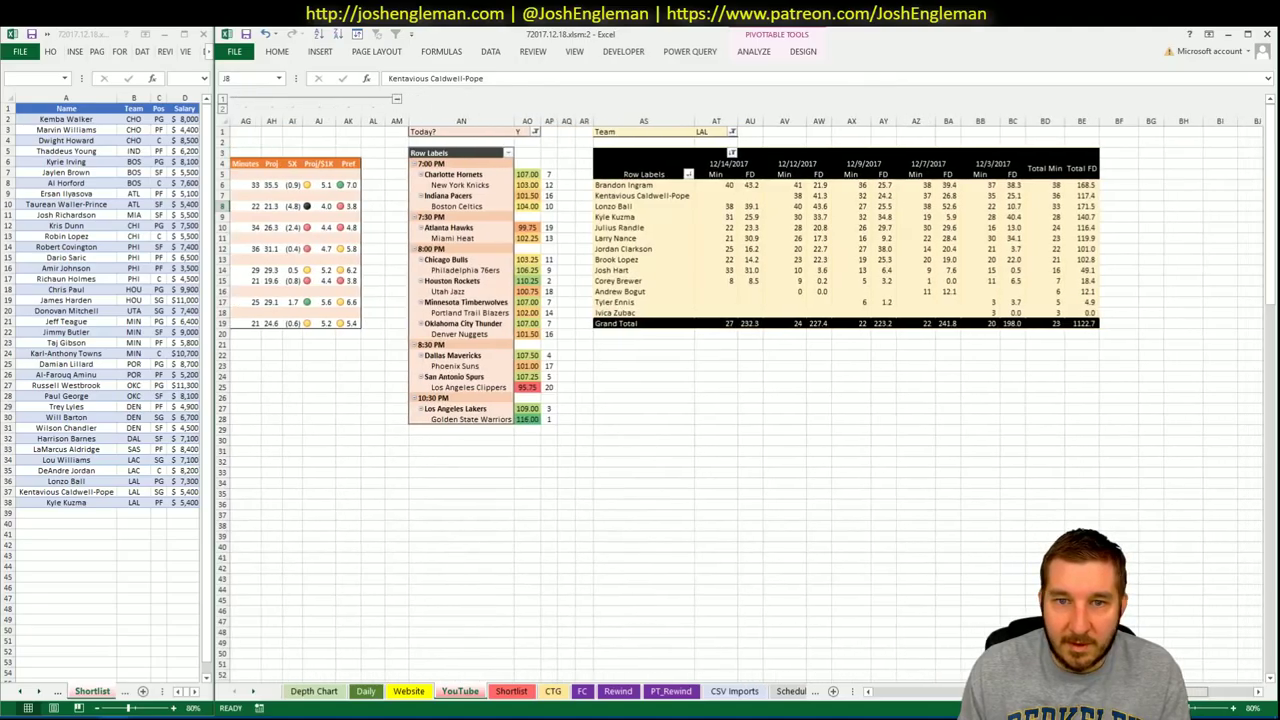
{"action": "scroll", "coordinate": [744, 387], "scroll_direction": "left", "scroll_amount": 8}
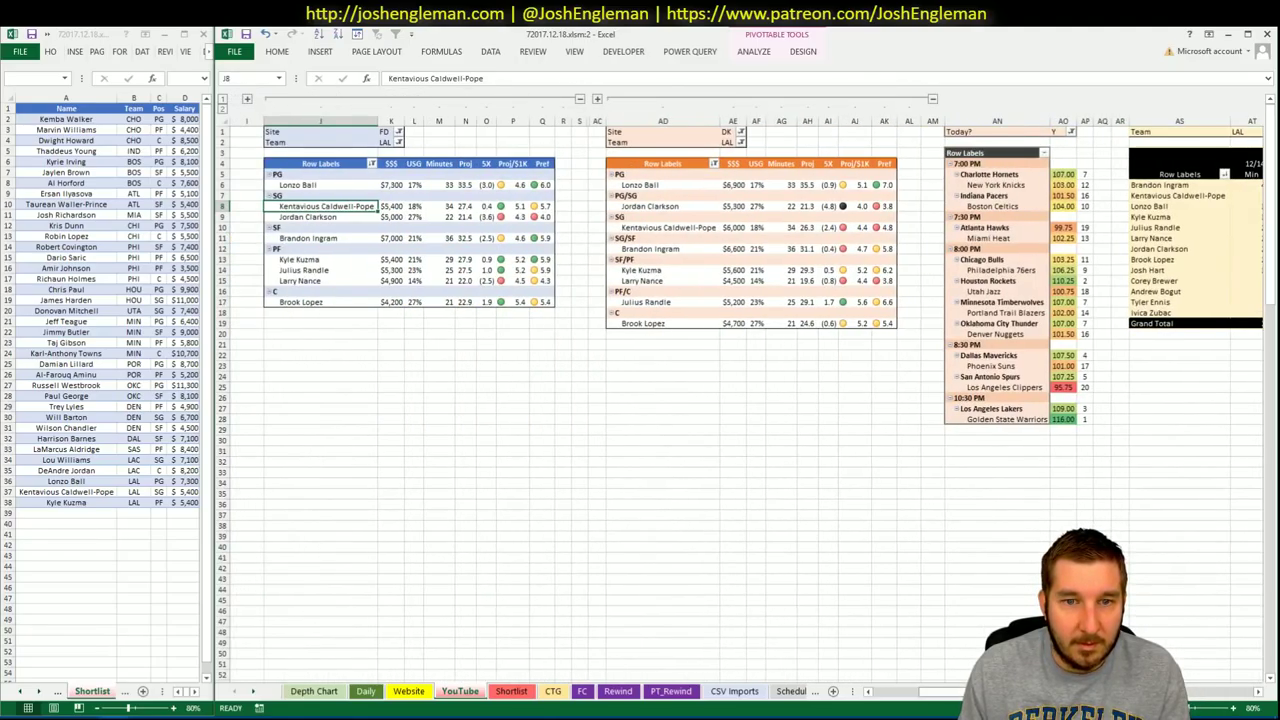
{"action": "scroll", "coordinate": [744, 387], "scroll_direction": "right", "scroll_amount": 9}
{"action": "scroll", "coordinate": [744, 387], "scroll_direction": "left", "scroll_amount": 9}
{"action": "left_click", "coordinate": [309, 366]}
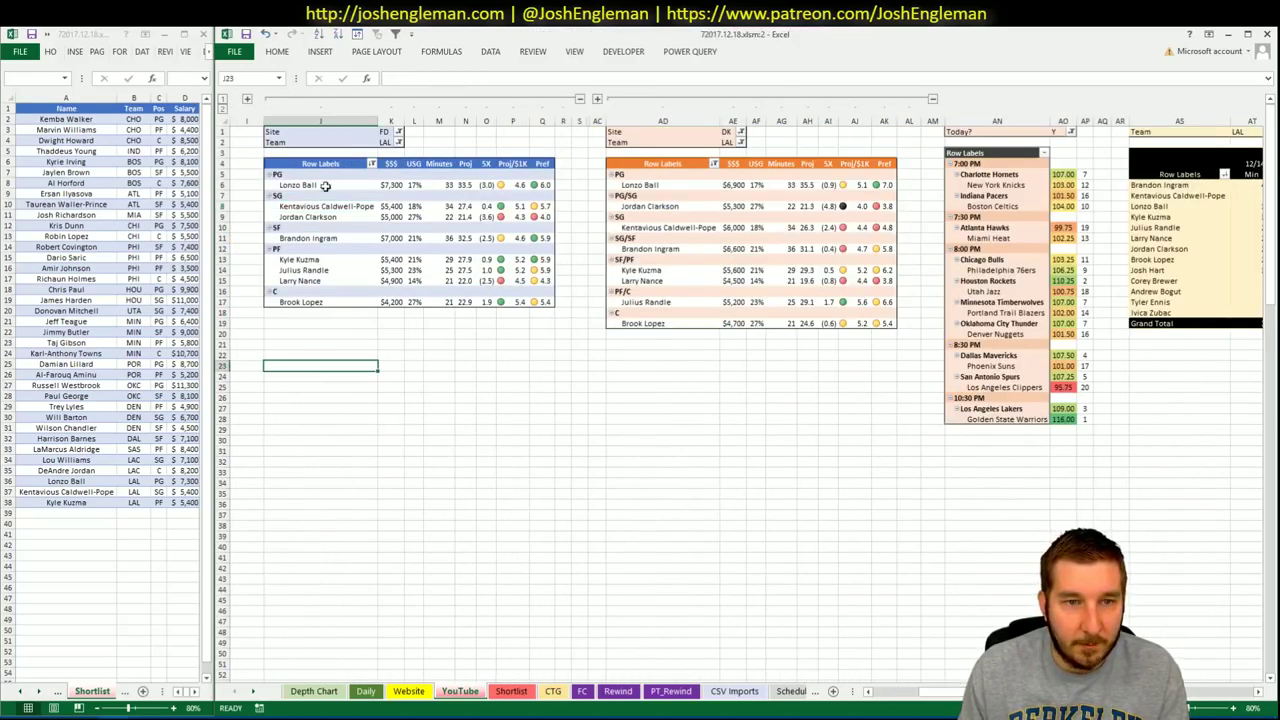
Change the team filter to GSW in the FD projection table, the DK projection table and the recent games table
{"action": "left_click", "coordinate": [320, 152]}
{"action": "left_click", "coordinate": [388, 142]}
{"action": "type", "text": "GSW"}
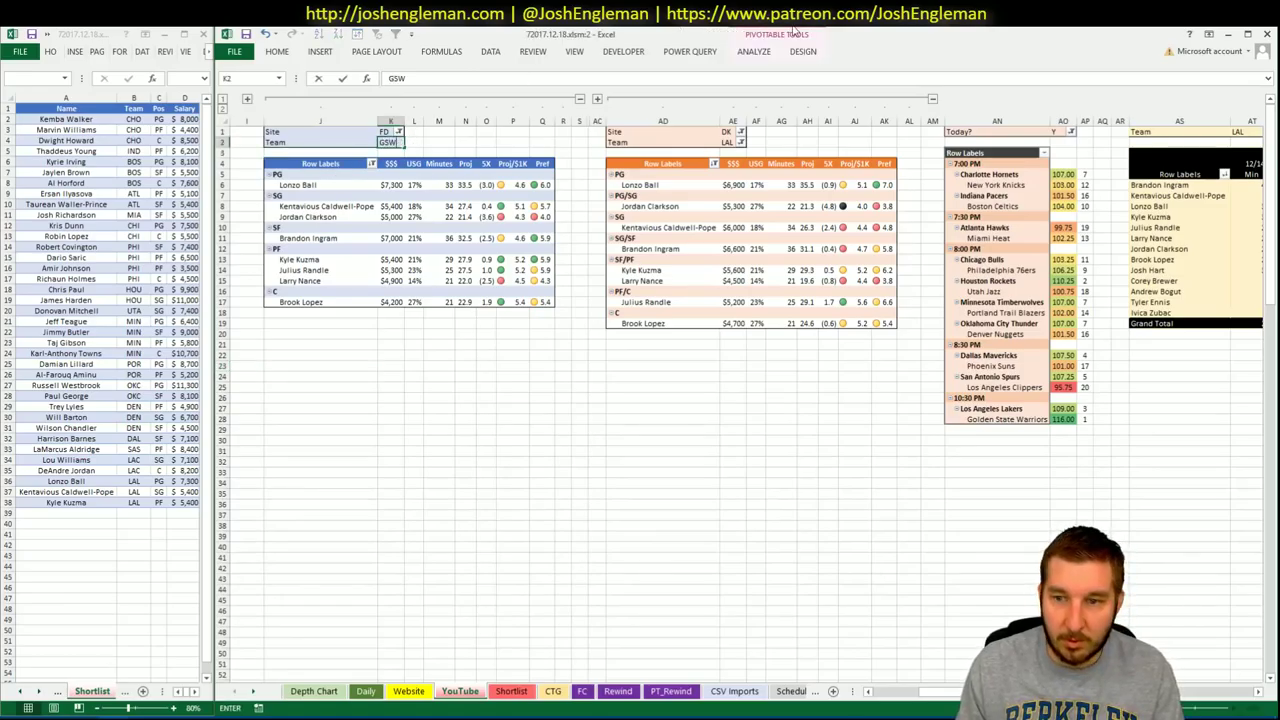
{"action": "key", "text": "Return"}
{"action": "left_click", "coordinate": [693, 142]}
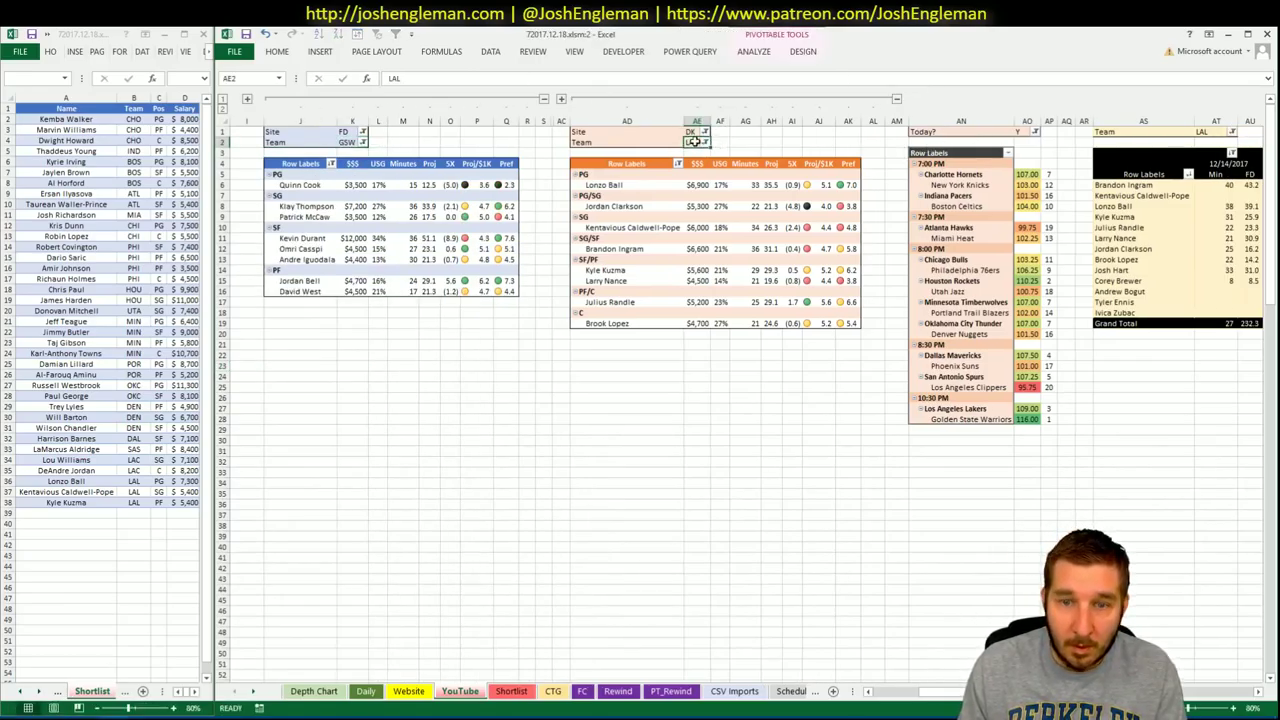
{"action": "type", "text": "F5SW"}
{"action": "key", "text": "Return"}
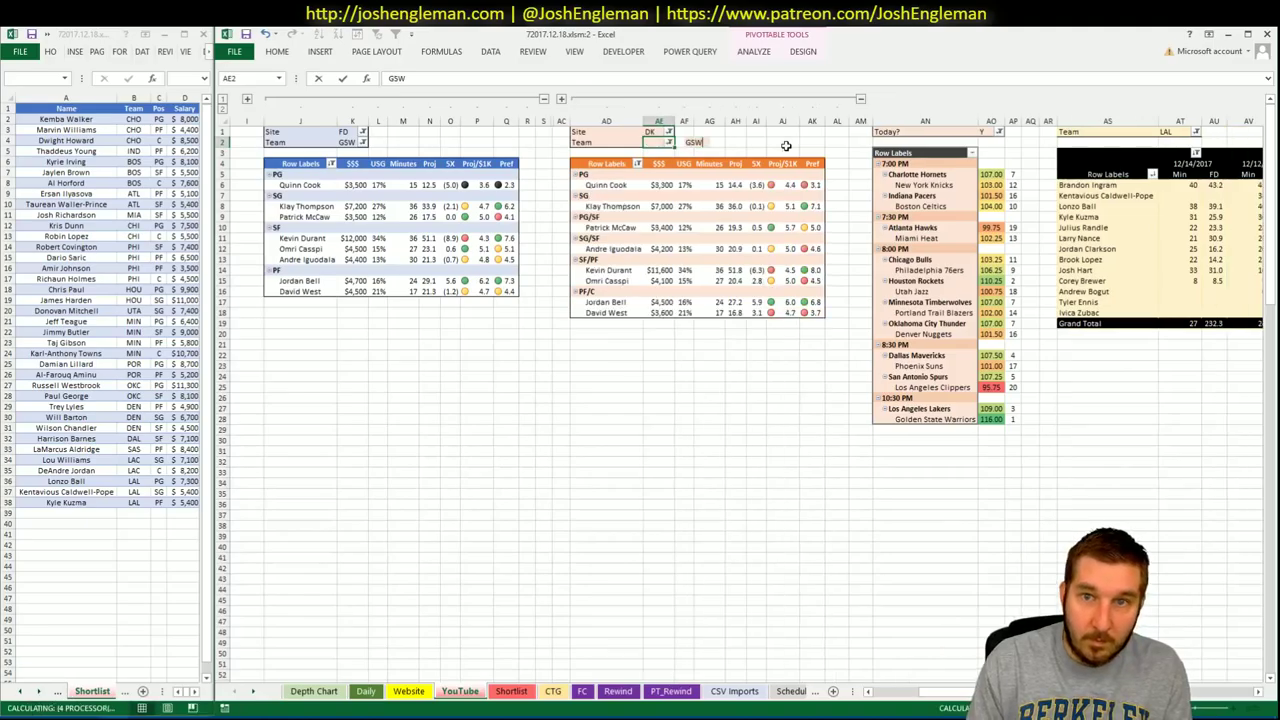
{"action": "left_click", "coordinate": [1176, 131]}
{"action": "type", "text": "GSW"}
{"action": "key", "text": "Return"}
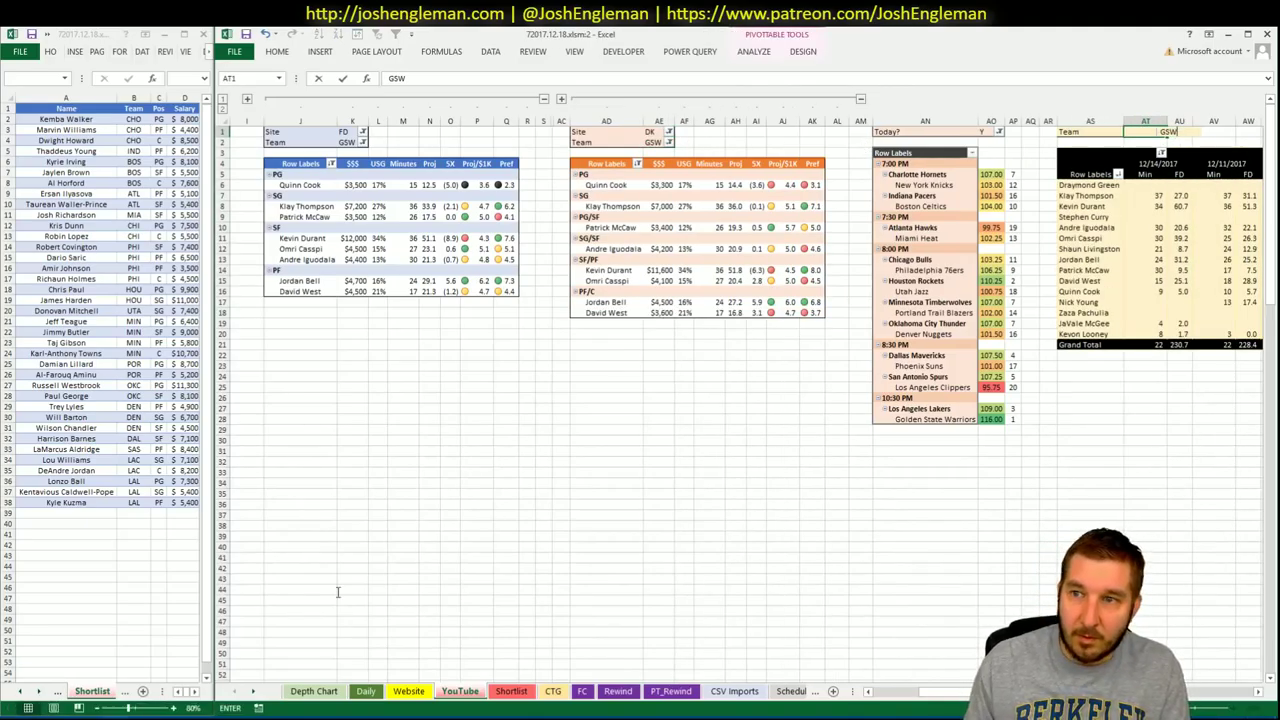
Switch to Cleaning the Glass, open the Golden State Warriors' player stats and go to the Shooting: Frequency section
{"action": "key", "text": "alt+Tab"}
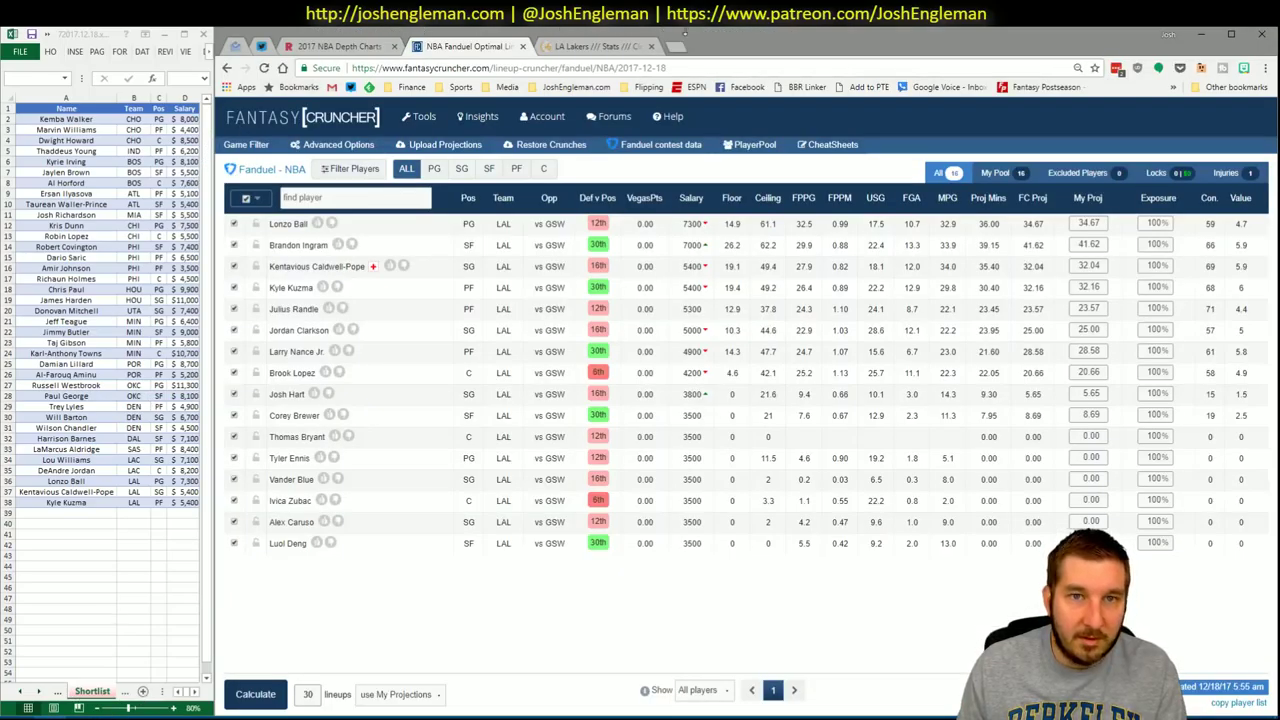
{"action": "left_click", "coordinate": [612, 46]}
{"action": "left_click", "coordinate": [432, 147]}
{"action": "type", "text": "warr"}
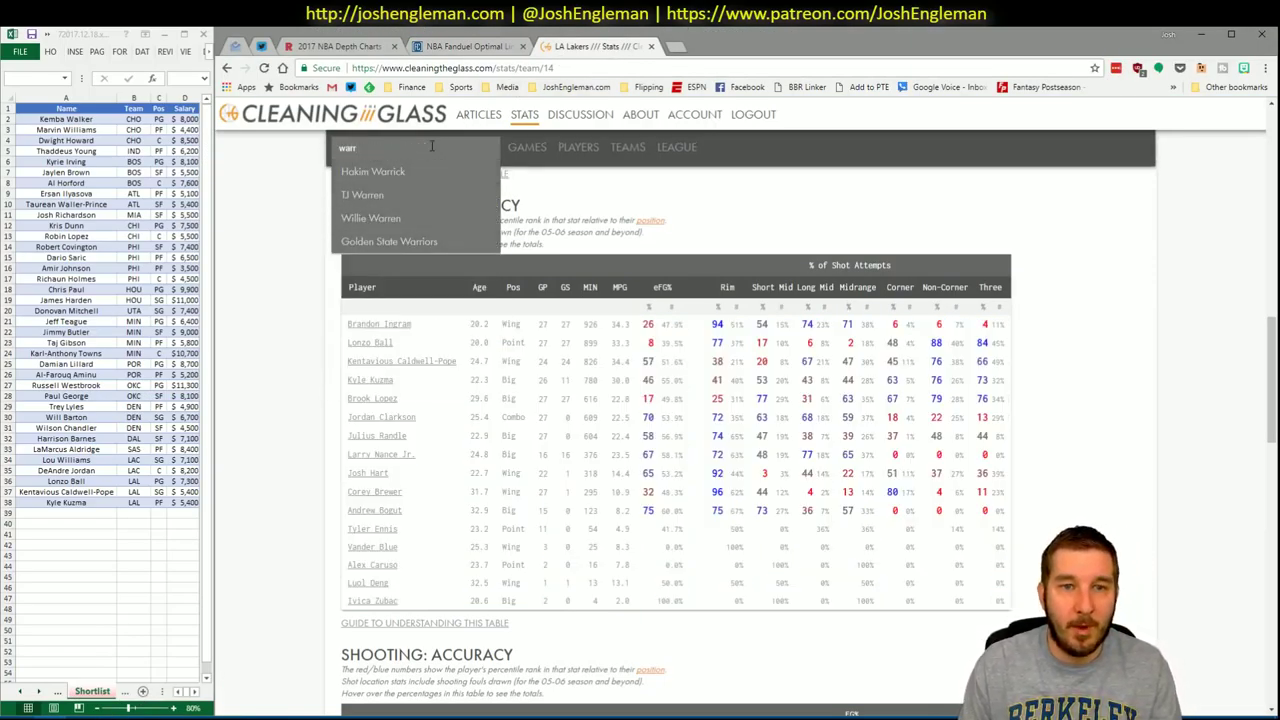
{"action": "key", "text": "Up"}
{"action": "key", "text": "Return"}
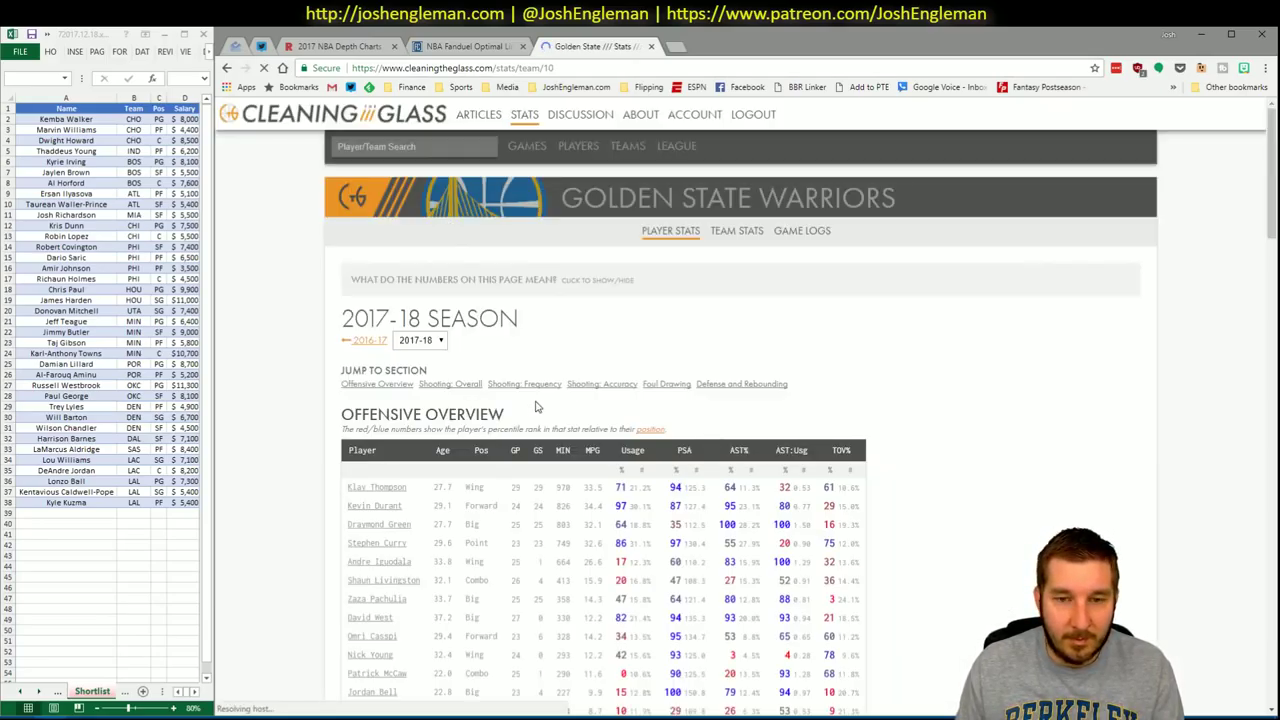
{"action": "left_click", "coordinate": [526, 385]}
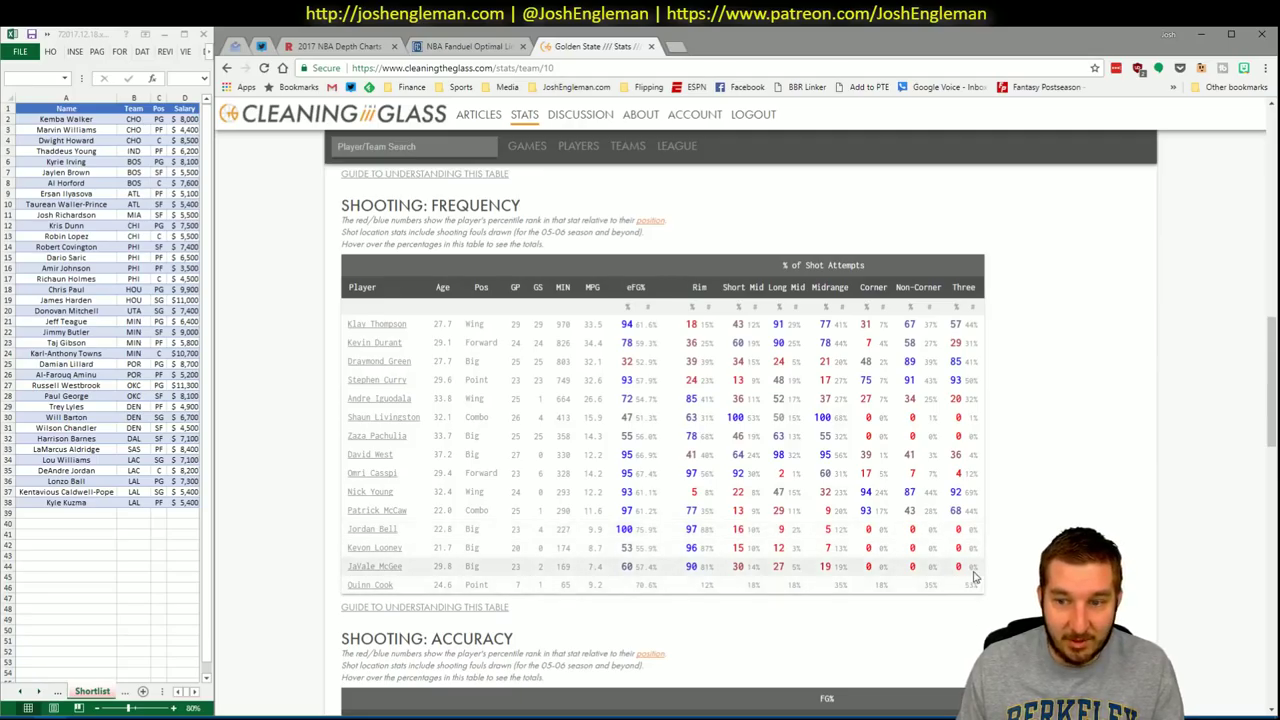
Copy the Warriors' shooting frequency rows into the workbook's CTG sheet and set the opponent to LAL
{"action": "left_click_drag", "start_coordinate": [975, 577], "coordinate": [347, 333]}
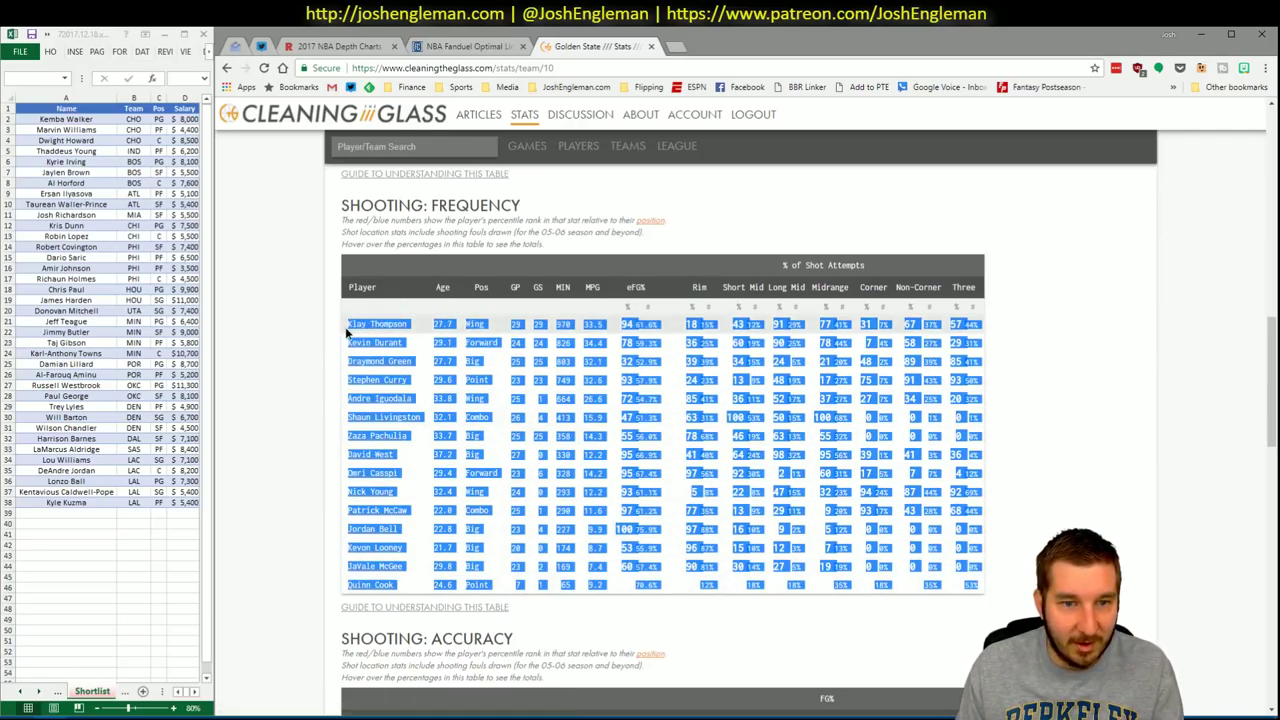
{"action": "key", "text": "alt+Tab"}
{"action": "left_click", "coordinate": [553, 691]}
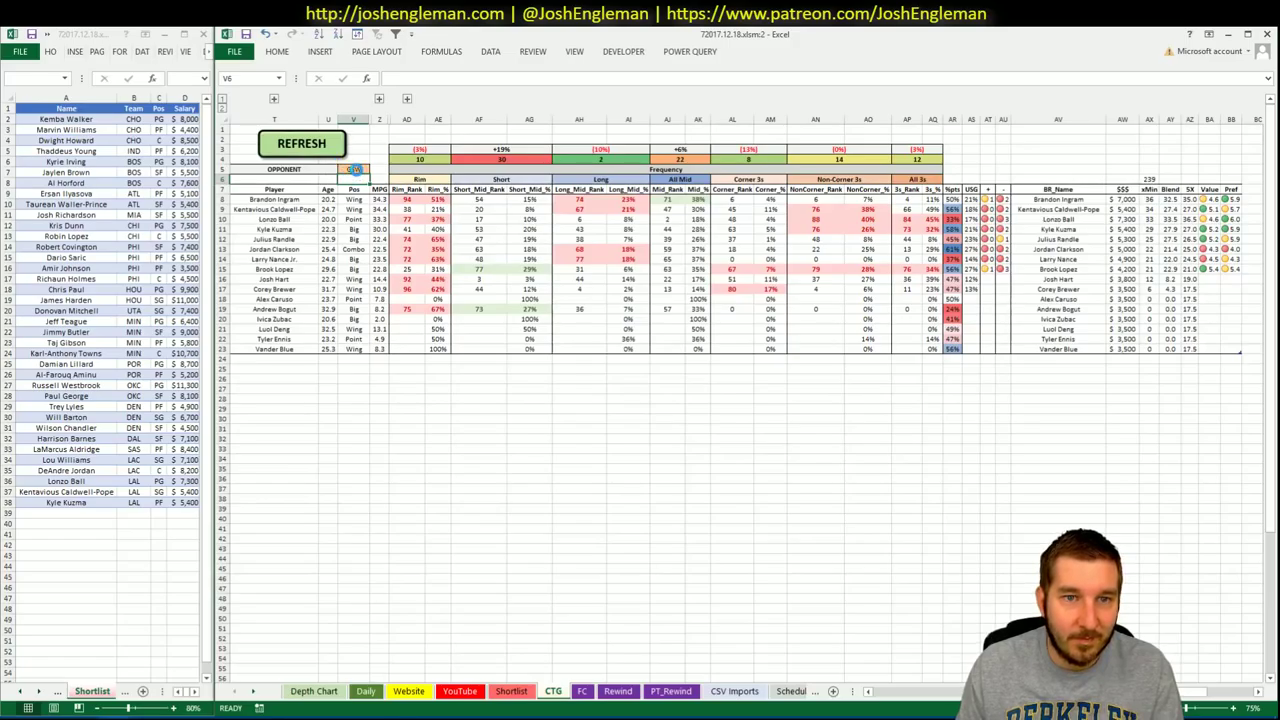
{"action": "left_click", "coordinate": [354, 169]}
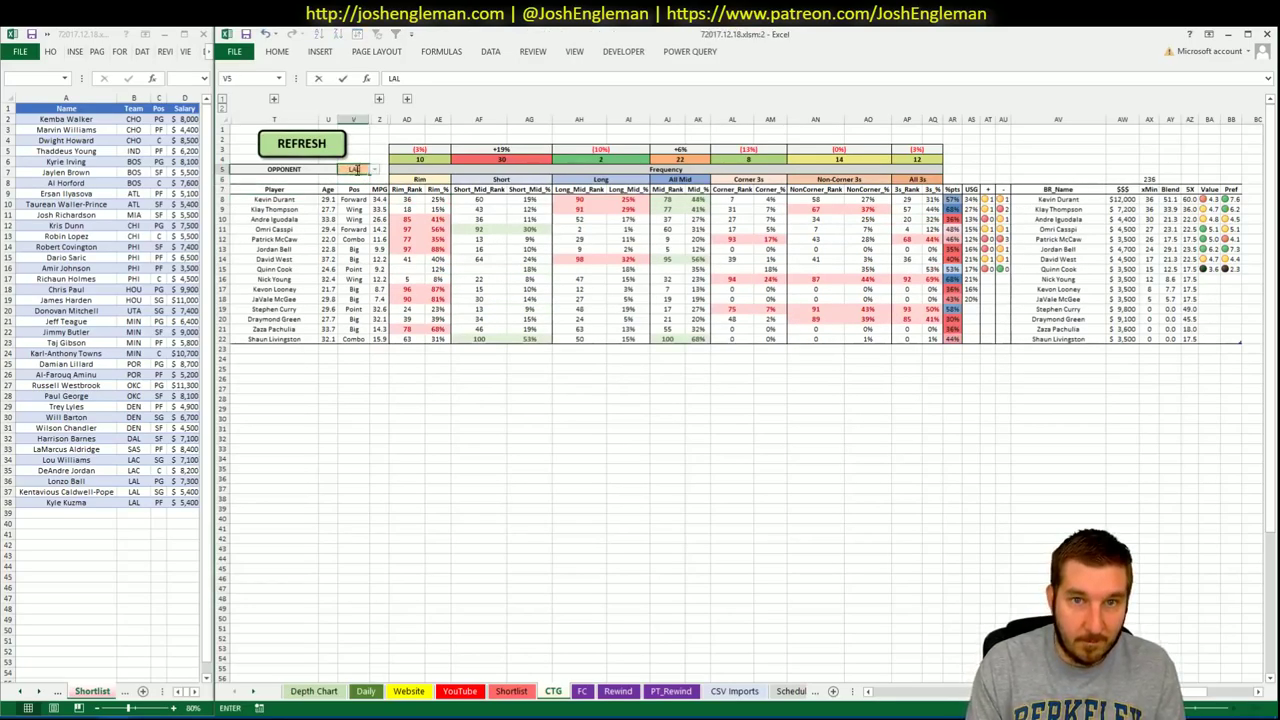
{"action": "key", "text": "BackSpace"}
{"action": "key", "text": "Return"}
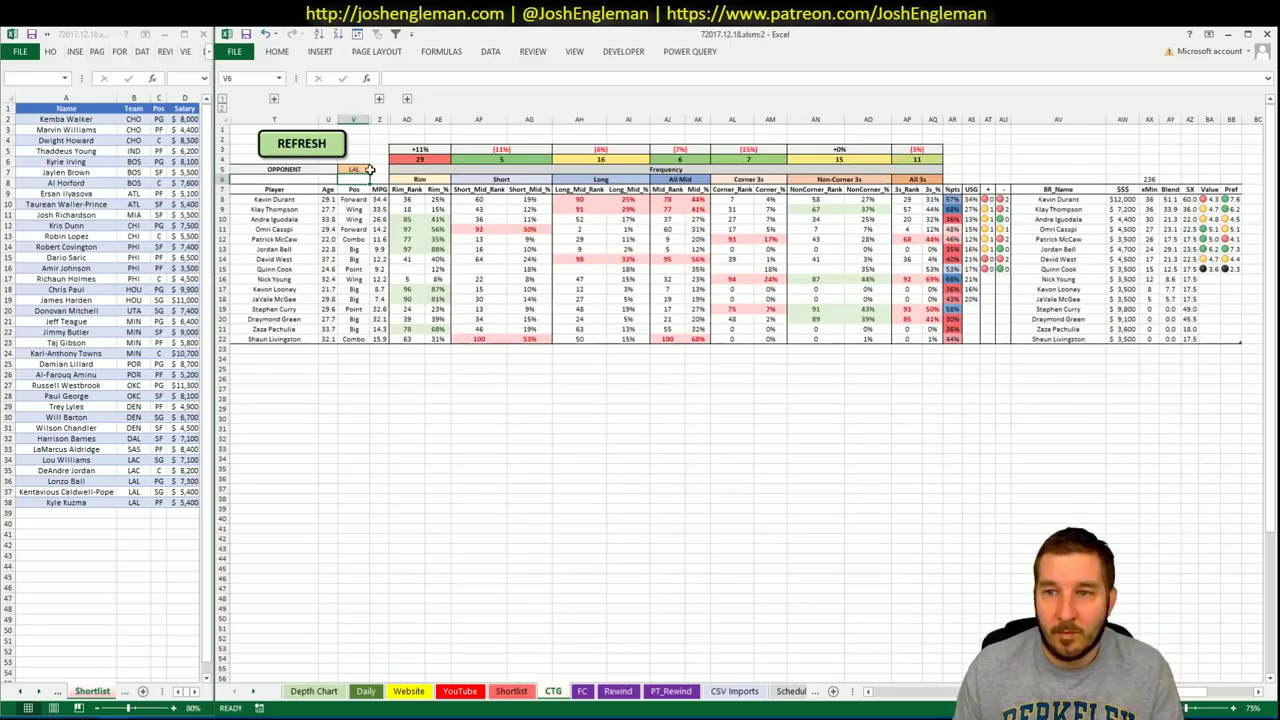
On the YouTube sheet, compare the Warriors' FD and DK projections with their minutes and fantasy points in recent games
{"action": "left_click", "coordinate": [476, 691]}
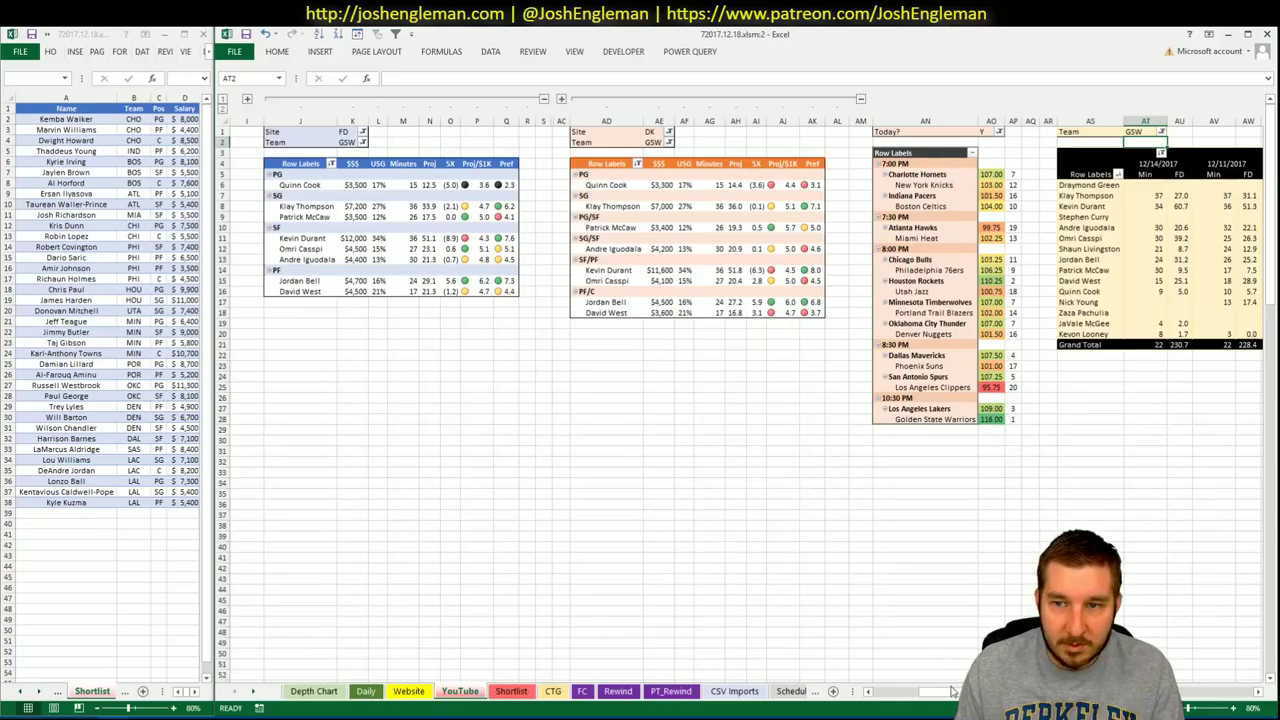
{"action": "scroll", "coordinate": [752, 395], "scroll_direction": "right", "scroll_amount": 1}
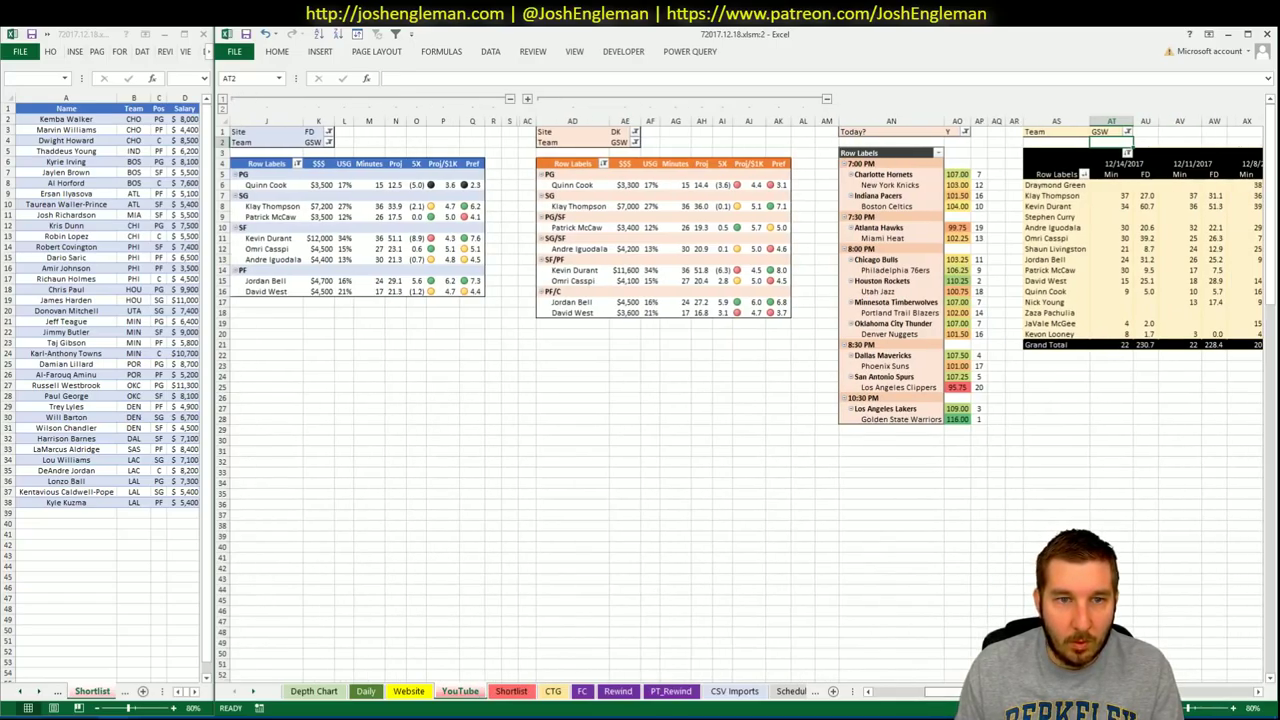
{"action": "scroll", "coordinate": [752, 395], "scroll_direction": "right", "scroll_amount": 5}
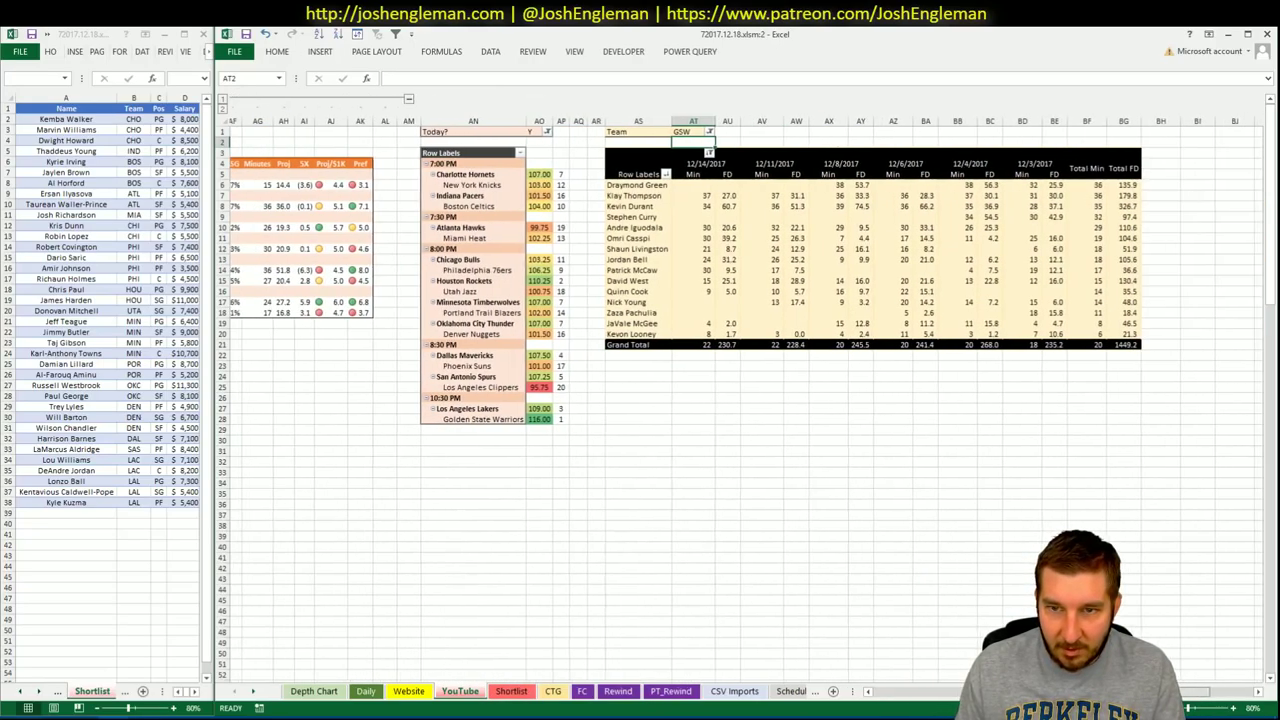
{"action": "scroll", "coordinate": [747, 395], "scroll_direction": "left", "scroll_amount": 20}
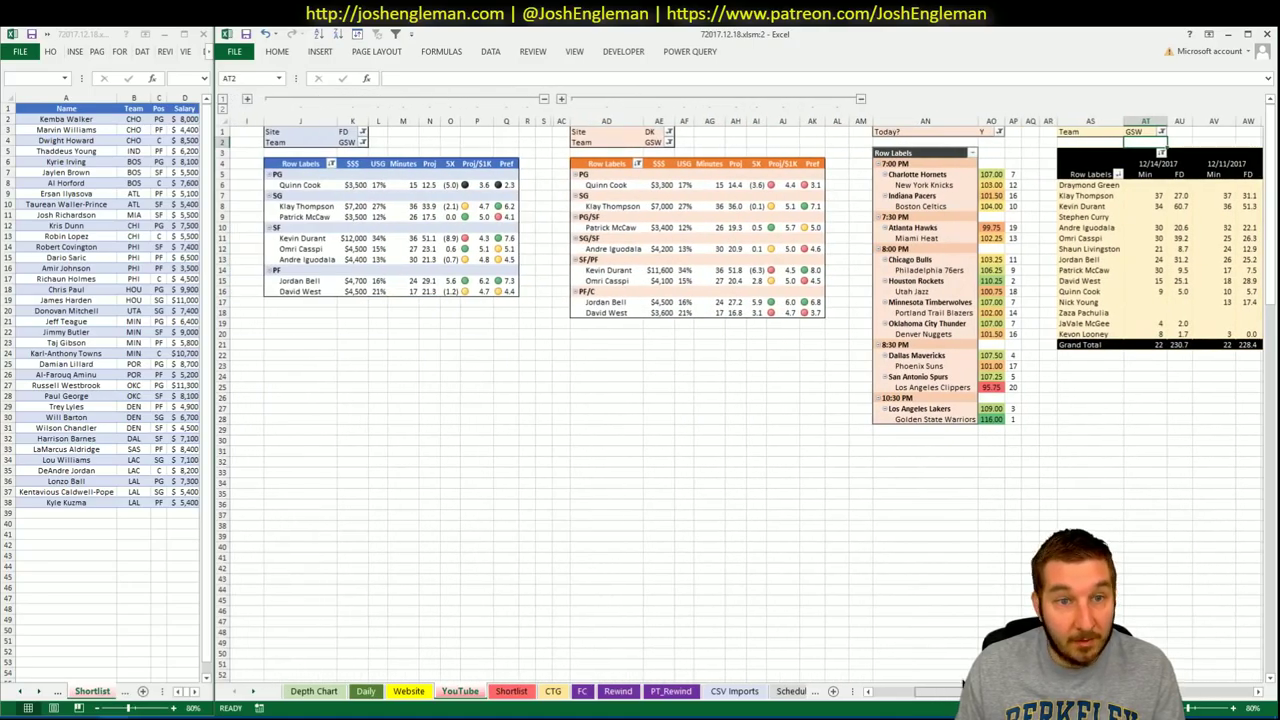
{"action": "scroll", "coordinate": [747, 395], "scroll_direction": "left", "scroll_amount": 1}
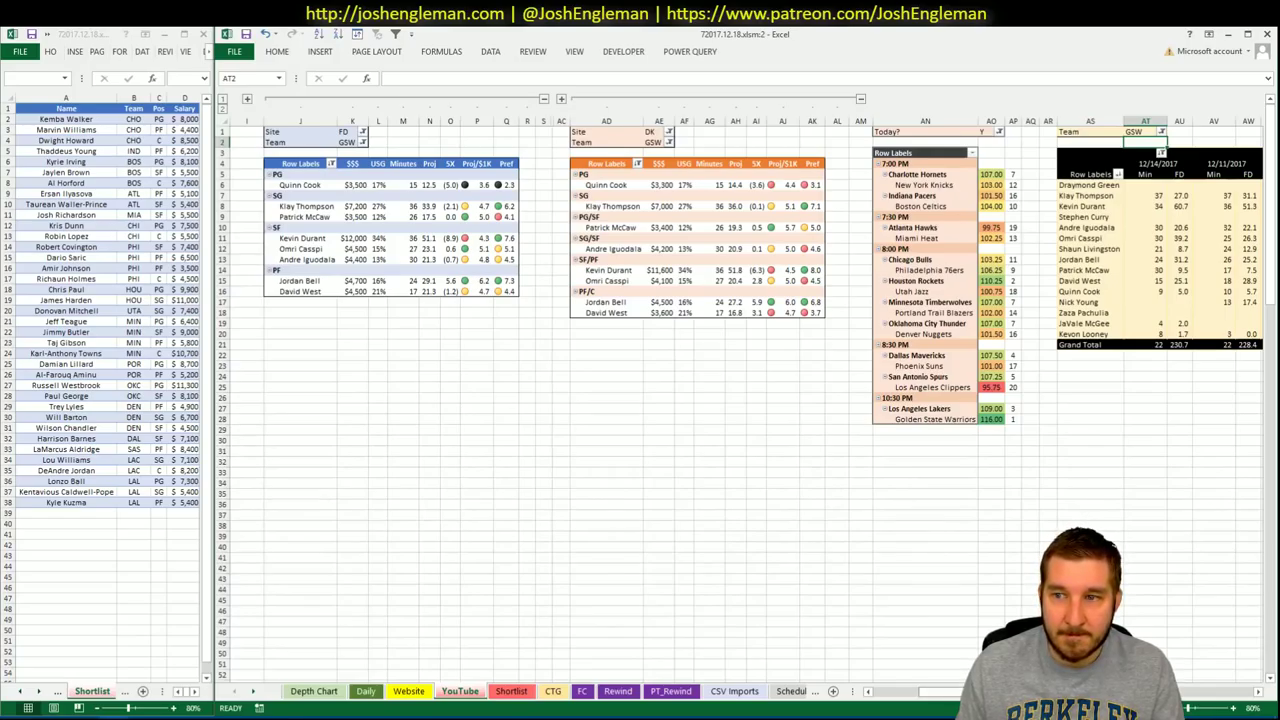
{"action": "scroll", "coordinate": [747, 395], "scroll_direction": "right", "scroll_amount": 6}
{"action": "scroll", "coordinate": [955, 688], "scroll_direction": "left", "scroll_amount": 6}
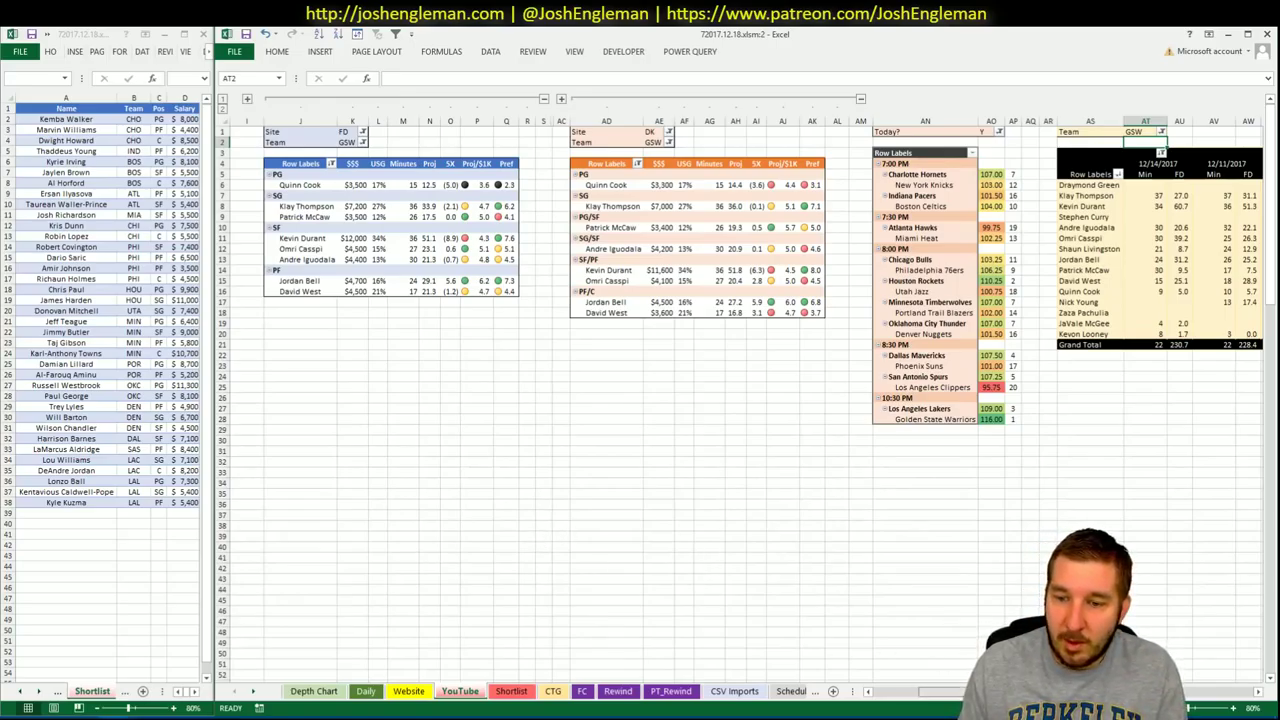
{"action": "scroll", "coordinate": [747, 395], "scroll_direction": "right", "scroll_amount": 10}
{"action": "scroll", "coordinate": [908, 650], "scroll_direction": "left", "scroll_amount": 10}
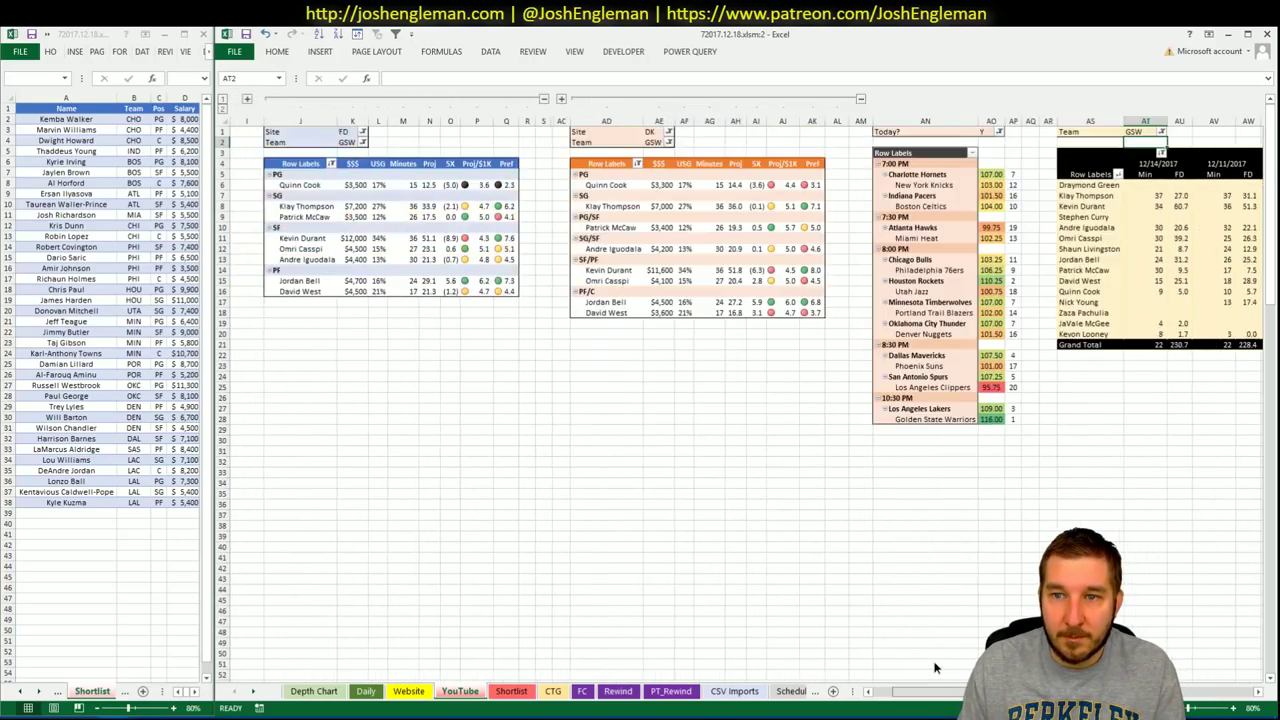
Add Kevin Durant below Kyle Kuzma in the Shortlist table
{"action": "left_click", "coordinate": [52, 512]}
{"action": "type", "text": "Kevin Durant"}
{"action": "key", "text": "Return"}
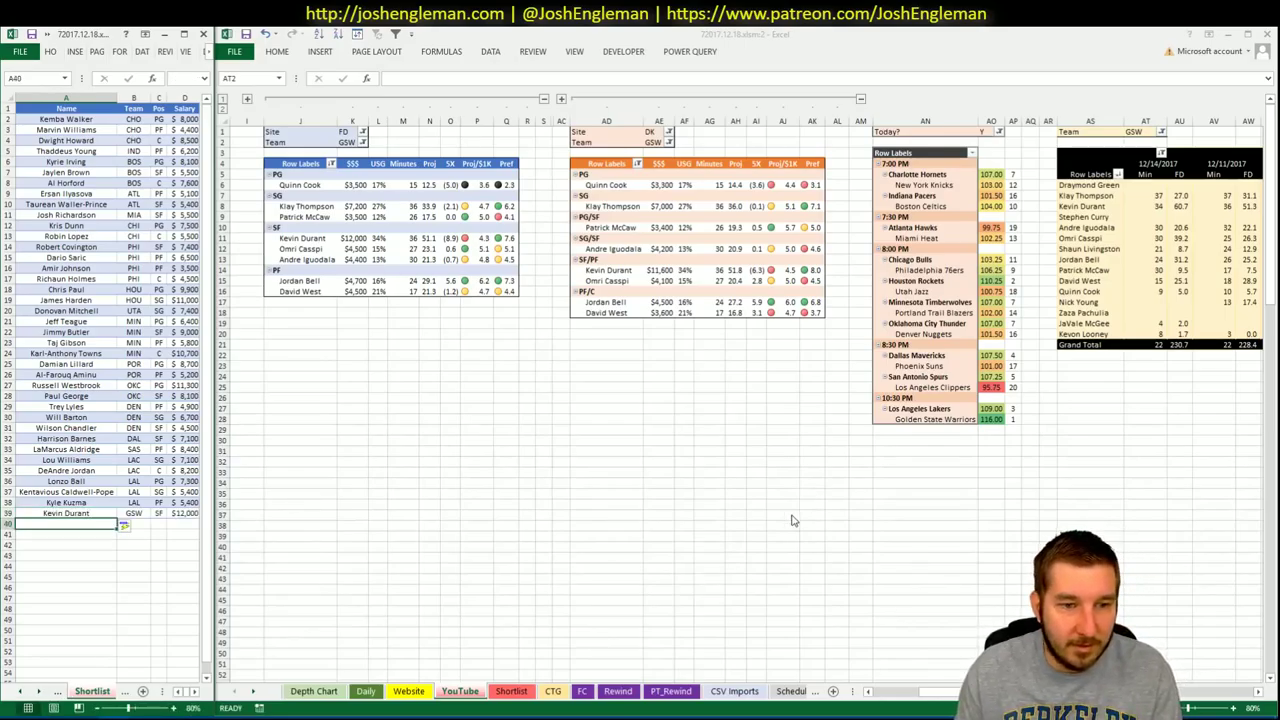
Check the Warriors' recent games and add Omri Casspi below Kevin Durant in the Shortlist table
{"action": "left_click", "coordinate": [465, 399]}
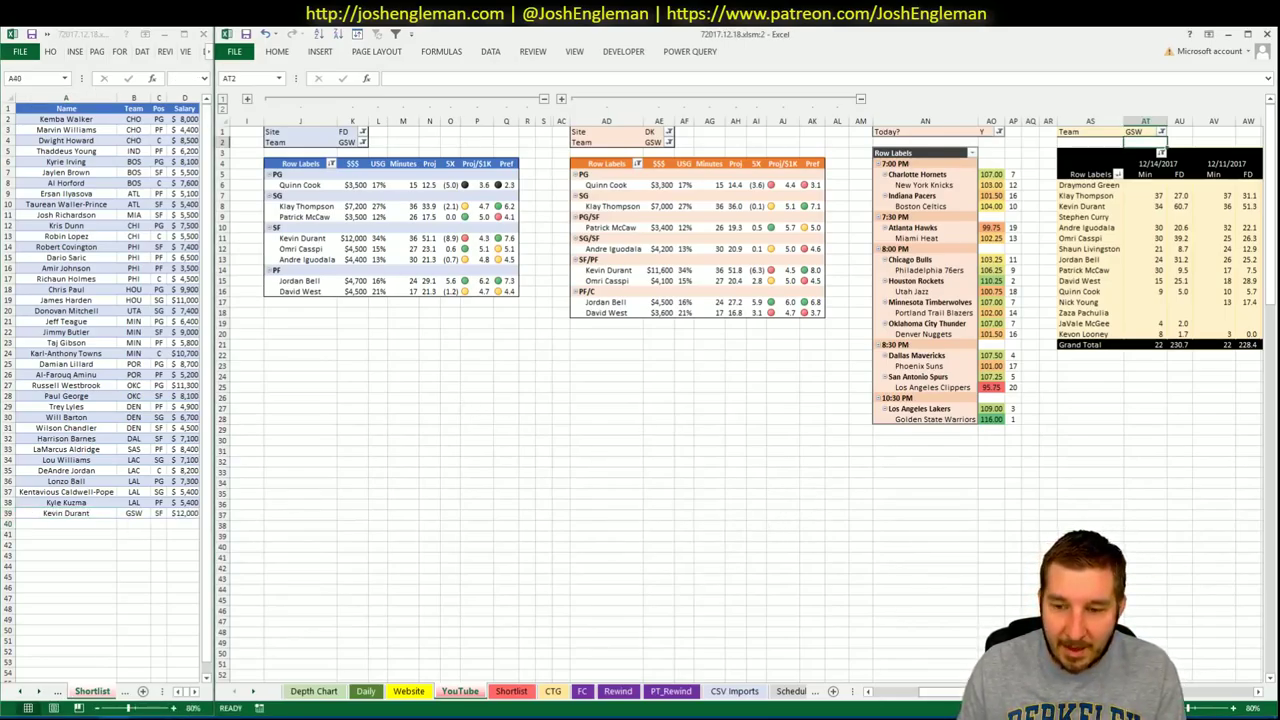
{"action": "scroll", "coordinate": [750, 400], "scroll_direction": "right", "scroll_amount": 6}
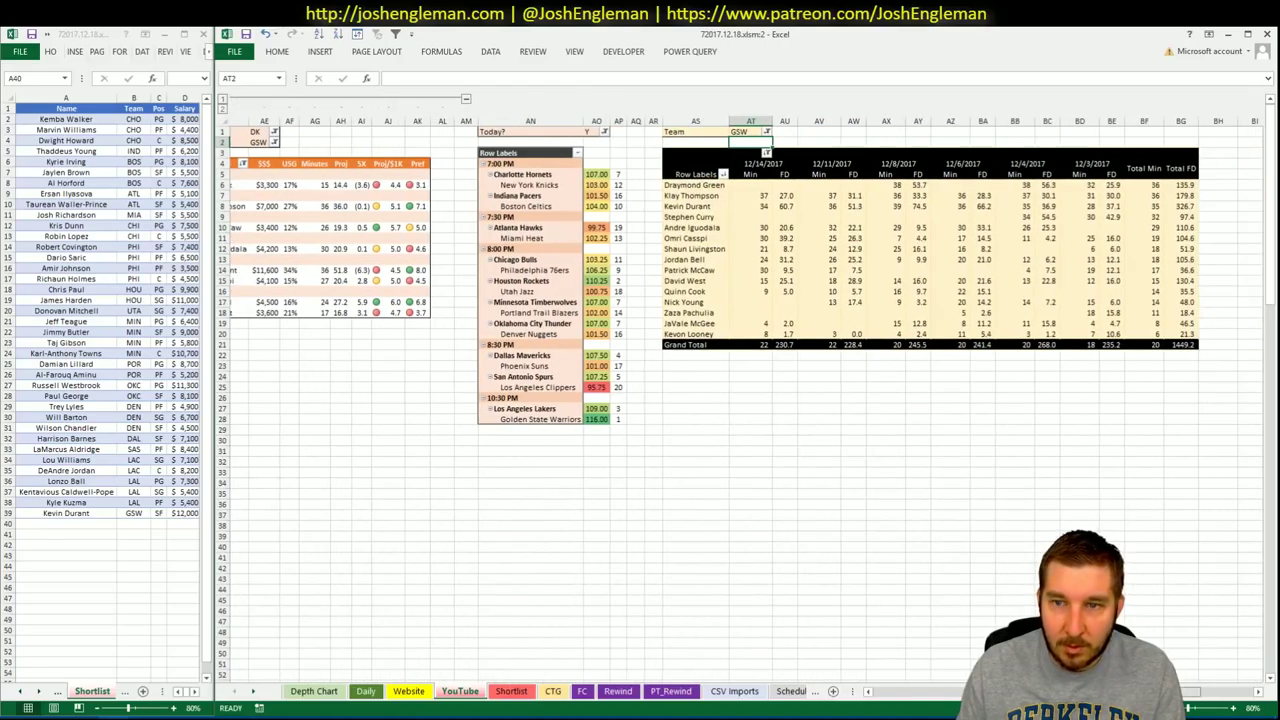
{"action": "scroll", "coordinate": [740, 400], "scroll_direction": "left", "scroll_amount": 6}
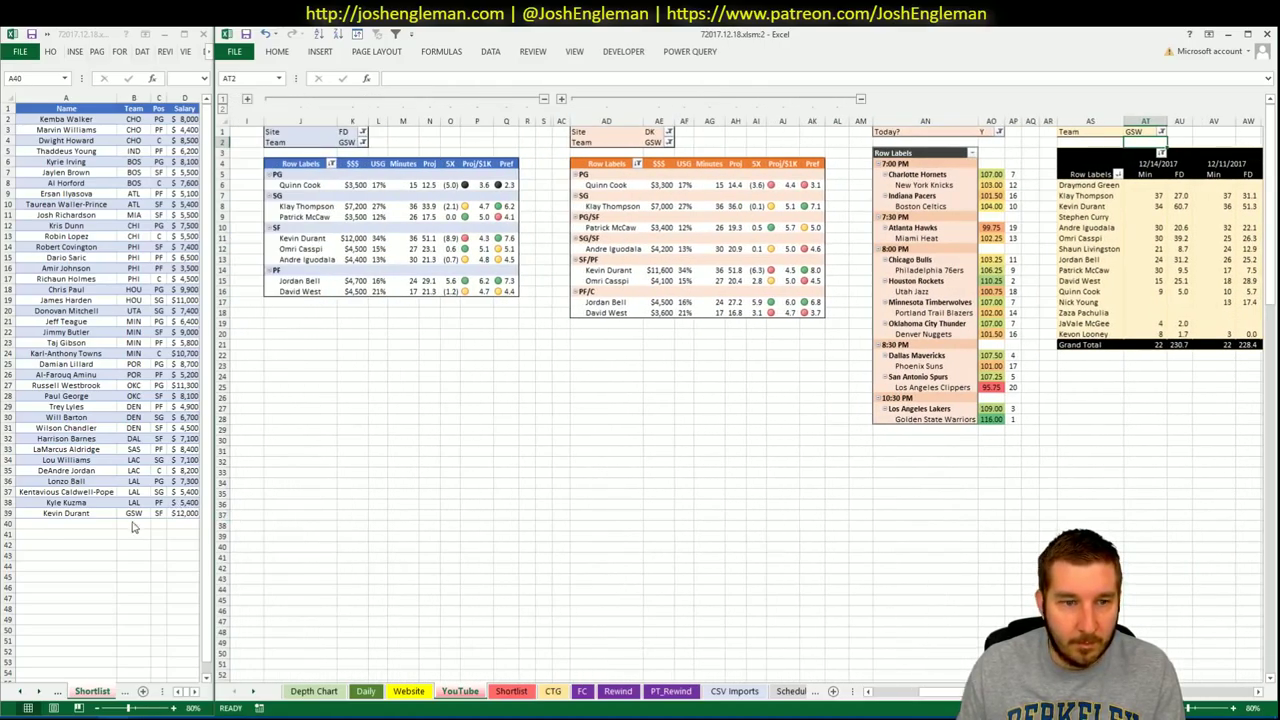
{"action": "left_click", "coordinate": [63, 526]}
{"action": "type", "text": "Omri Cas"}
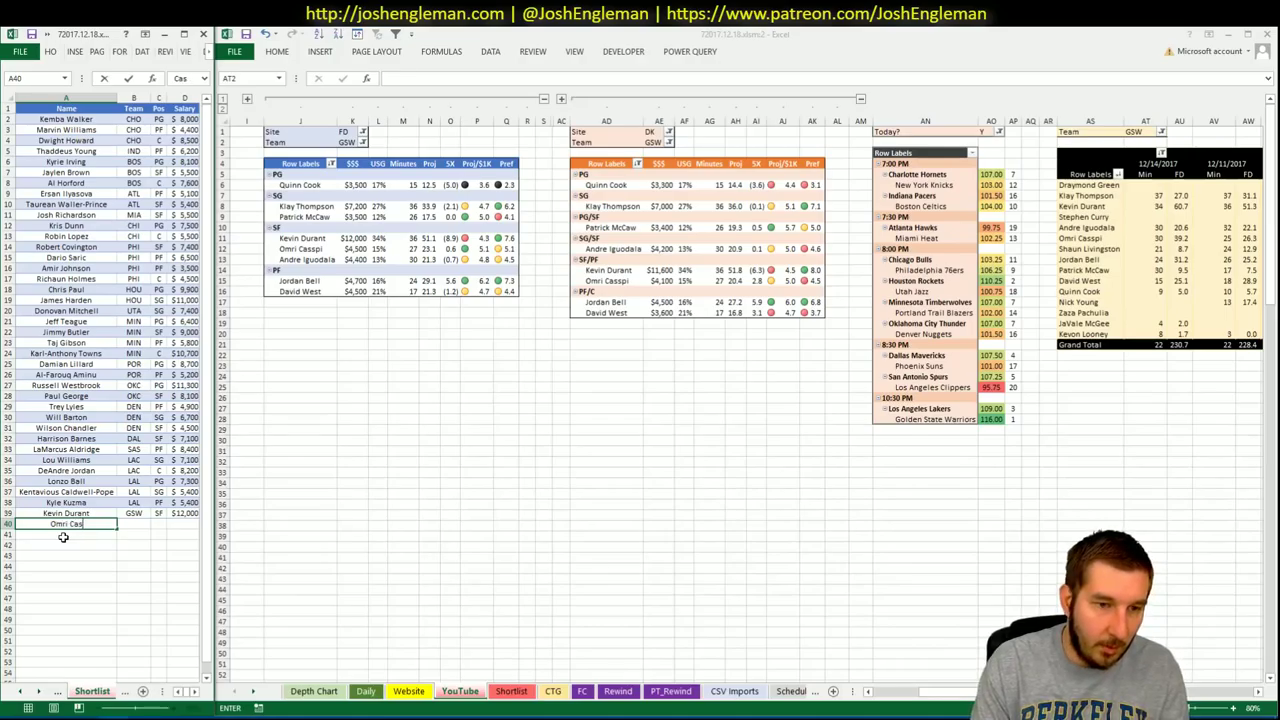
{"action": "type", "text": "spi"}
{"action": "key", "text": "Return"}
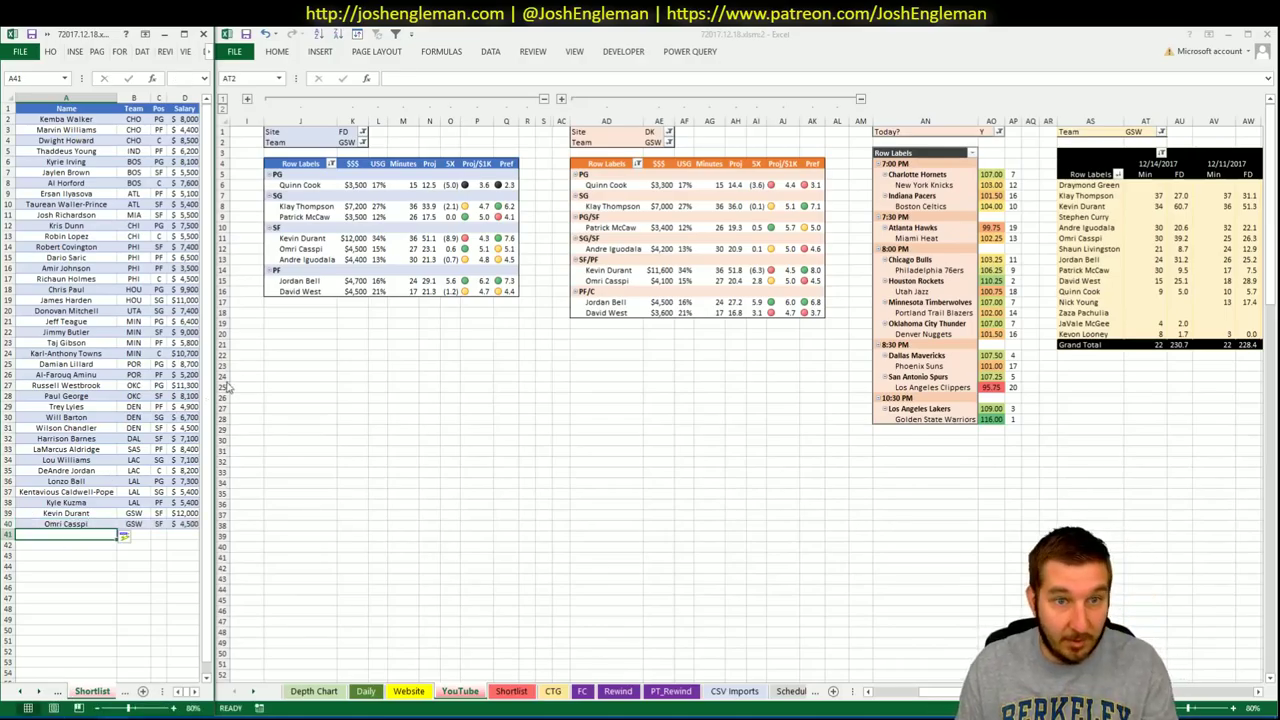
Review the Warriors' recent minutes again and add Andre Iguodala below Omri Casspi in the Shortlist table
{"action": "left_click", "coordinate": [440, 448]}
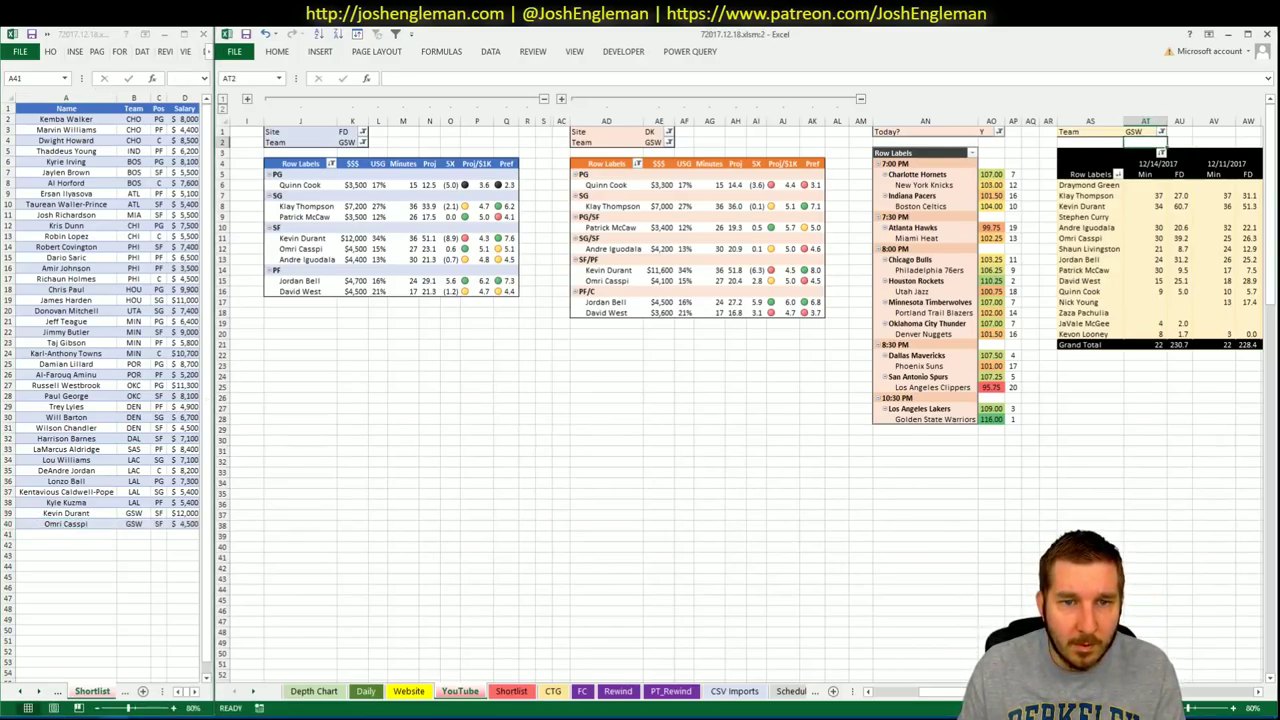
{"action": "scroll", "coordinate": [747, 387], "scroll_direction": "right", "scroll_amount": 5}
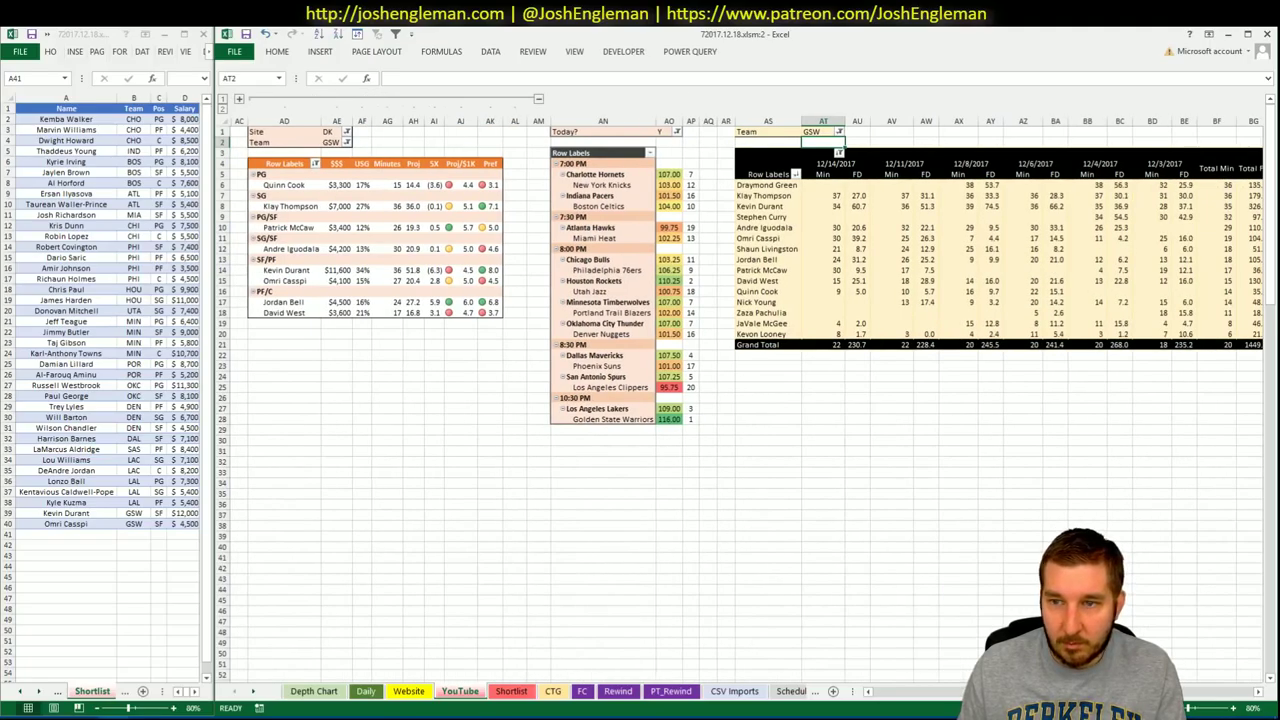
{"action": "scroll", "coordinate": [955, 681], "scroll_direction": "left", "scroll_amount": 5}
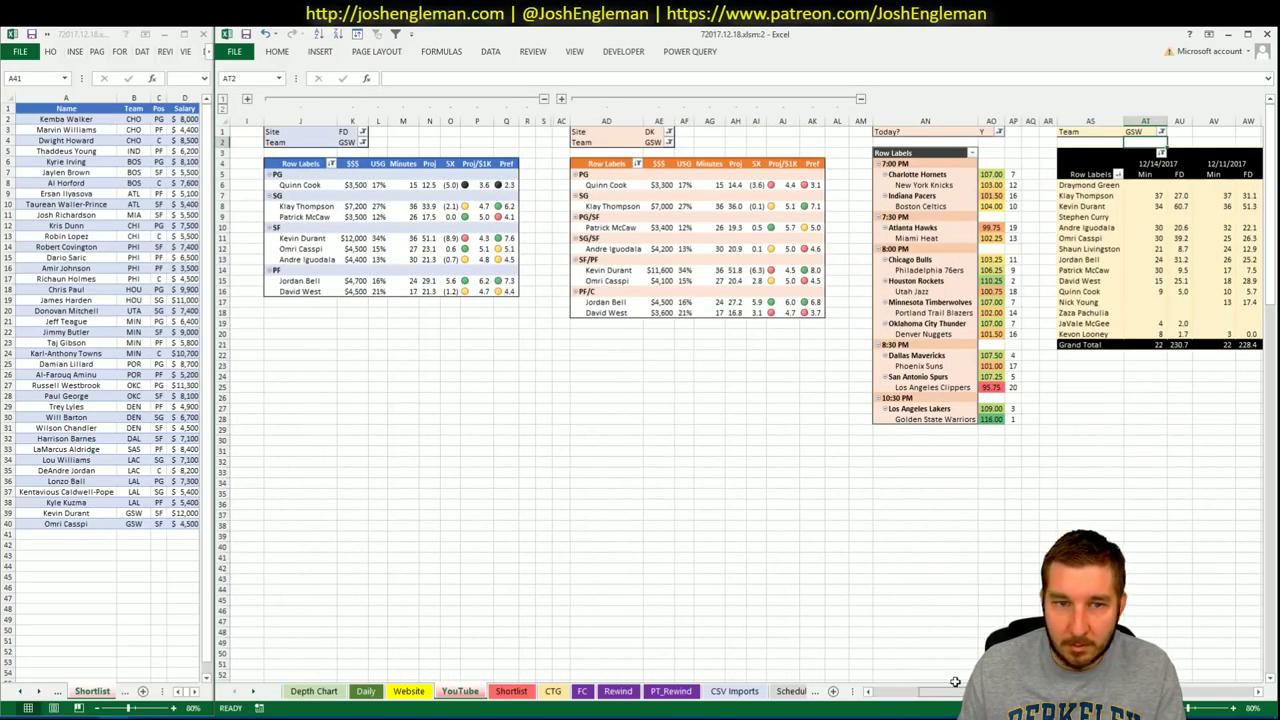
{"action": "left_click", "coordinate": [42, 533]}
{"action": "type", "text": "Andre Iguodala"}
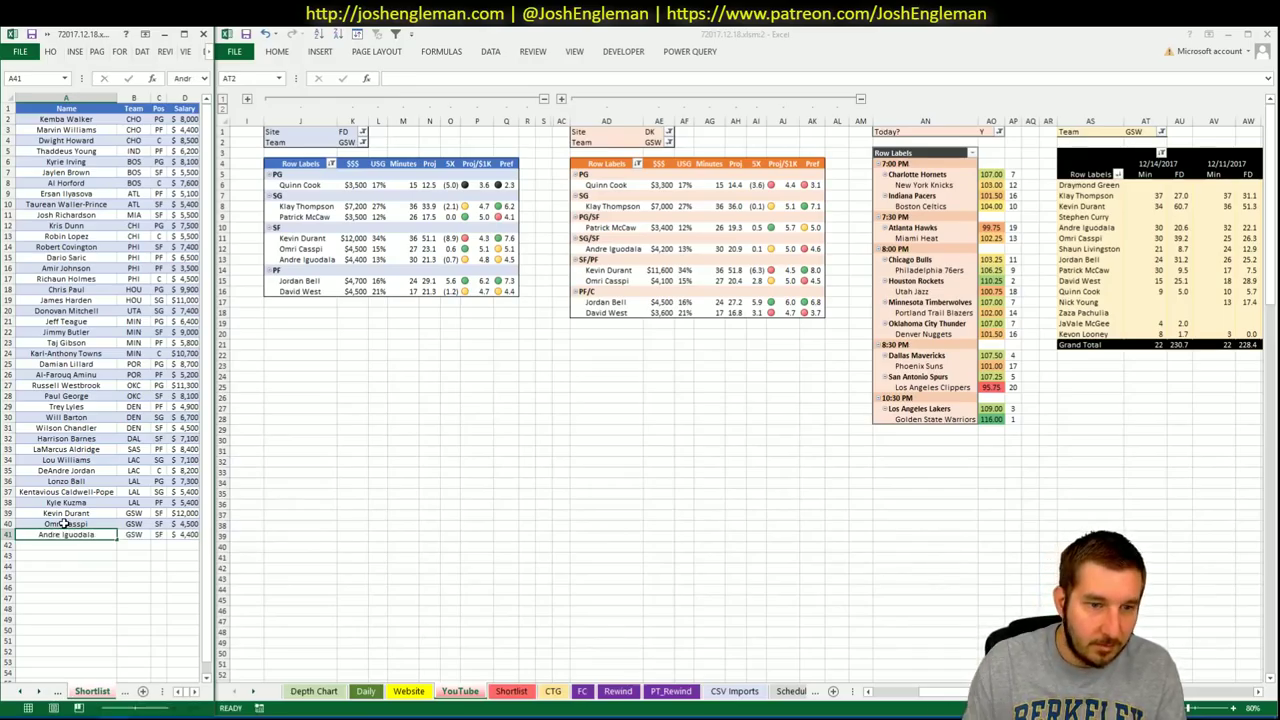
{"action": "key", "text": "Return"}
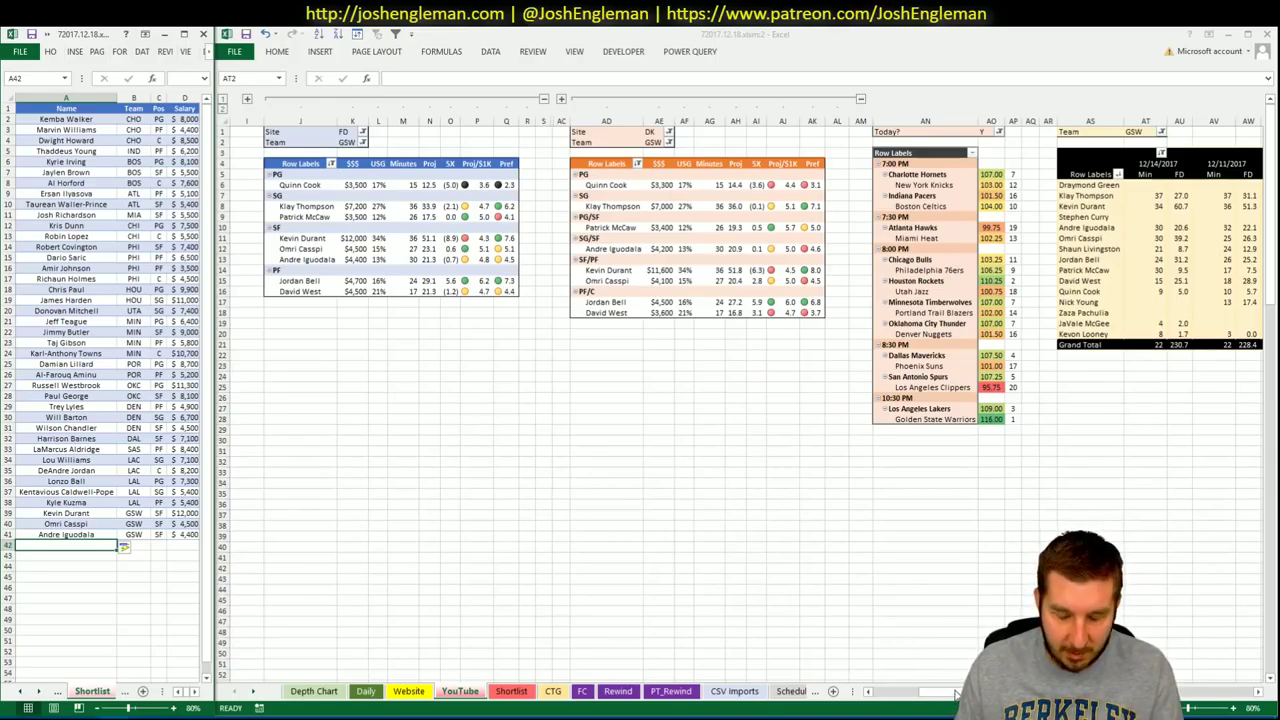
Add Jordan Bell below Andre Iguodala in the Shortlist table
{"action": "left_click_drag", "start_coordinate": [955, 693], "coordinate": [895, 611]}
{"action": "left_click", "coordinate": [72, 548]}
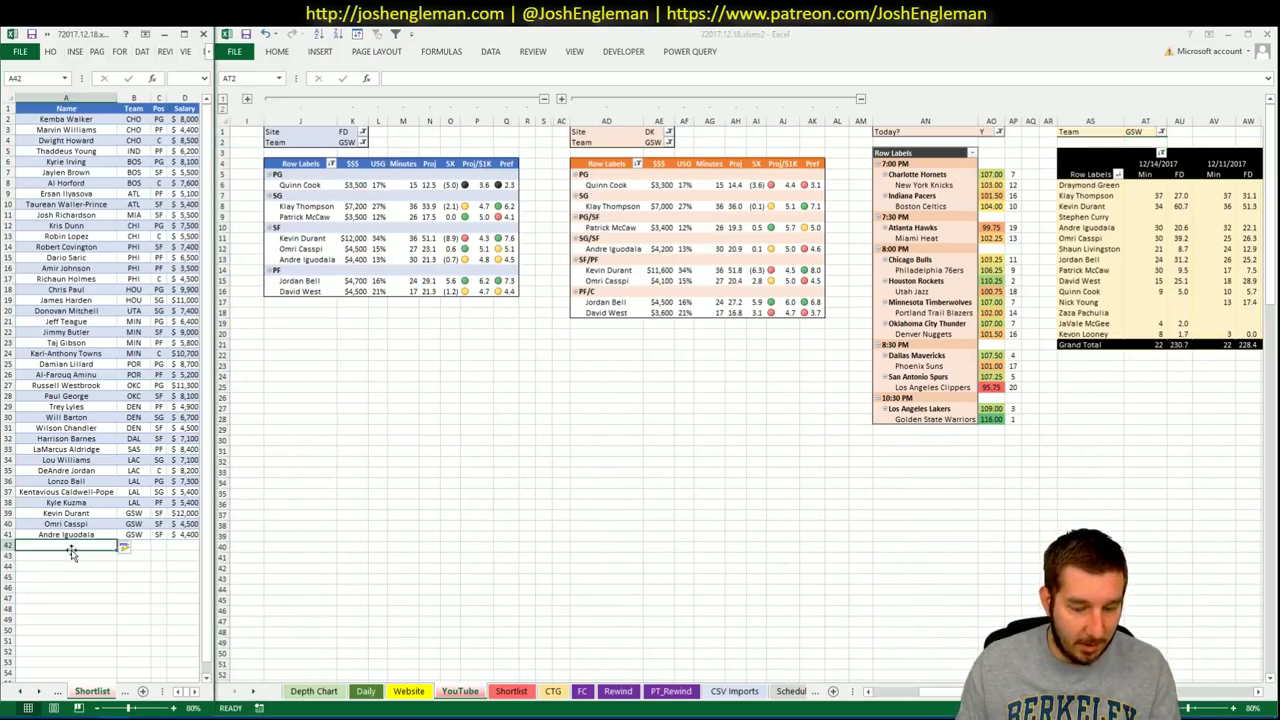
{"action": "type", "text": "Jordan "}
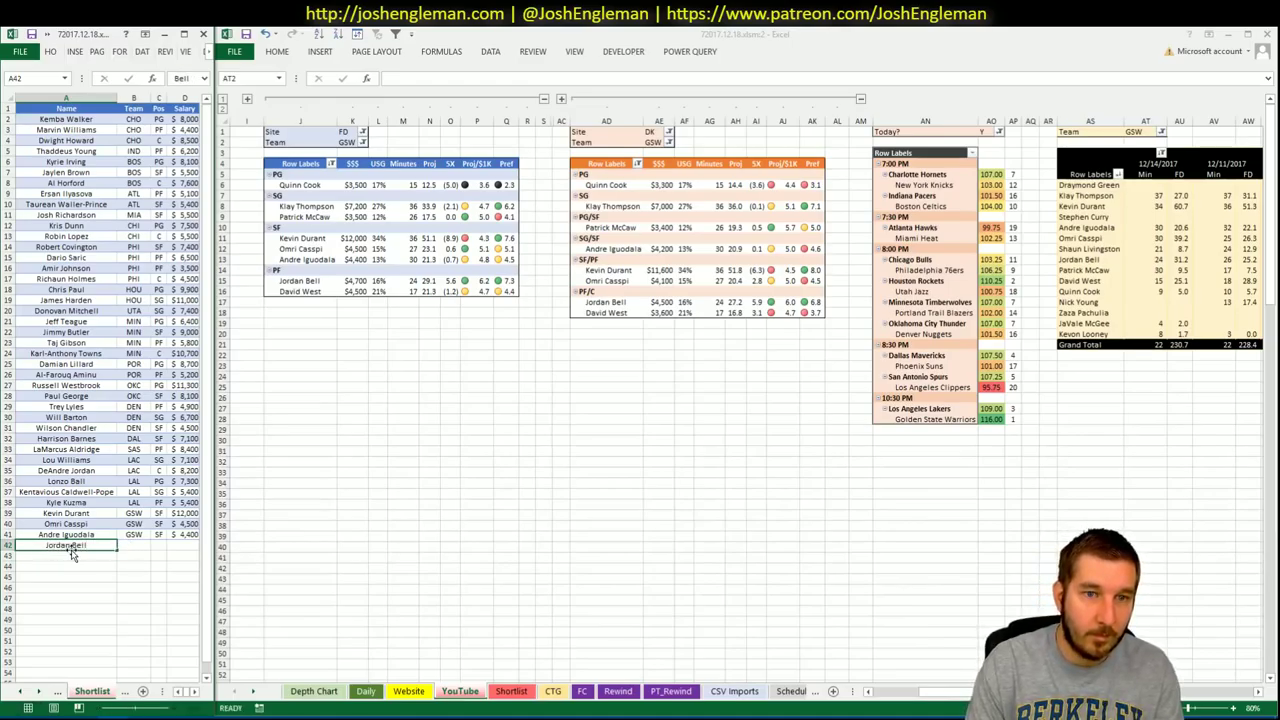
{"action": "type", "text": "Bell"}
{"action": "key", "text": "Return"}
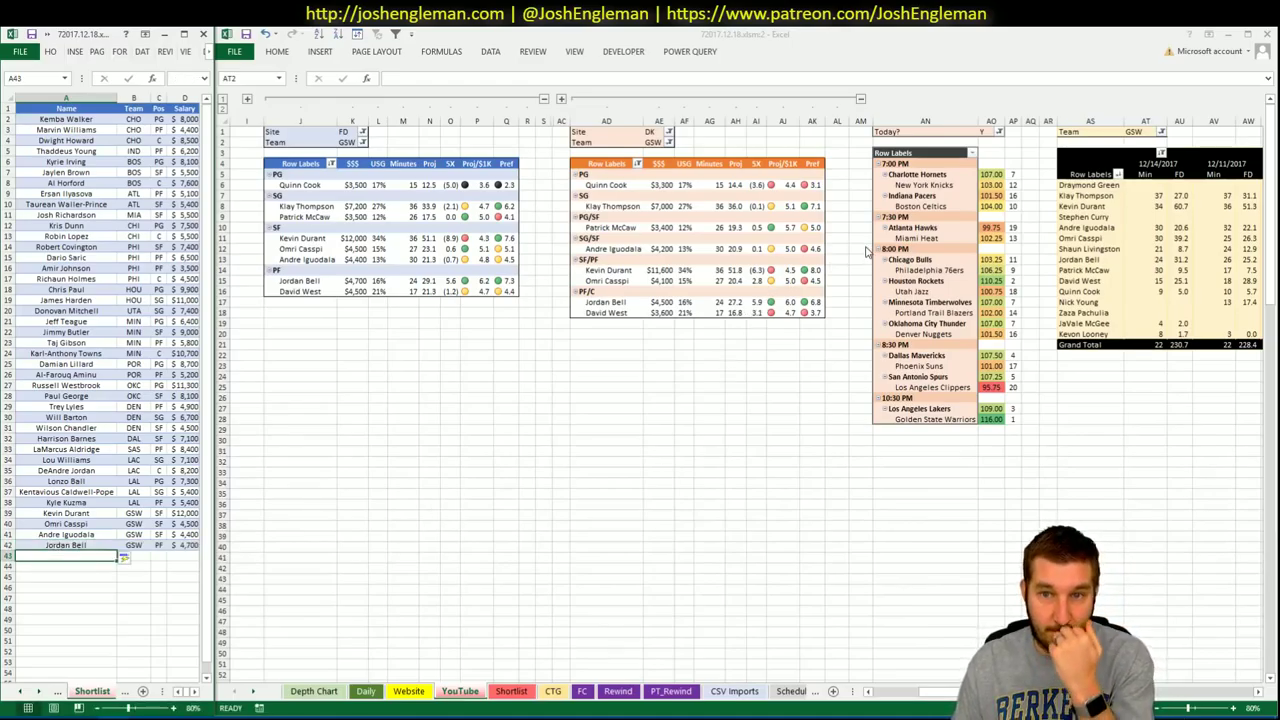
Try to sort the Shortlist table from the empty cell below its last row
{"action": "left_click", "coordinate": [767, 355]}
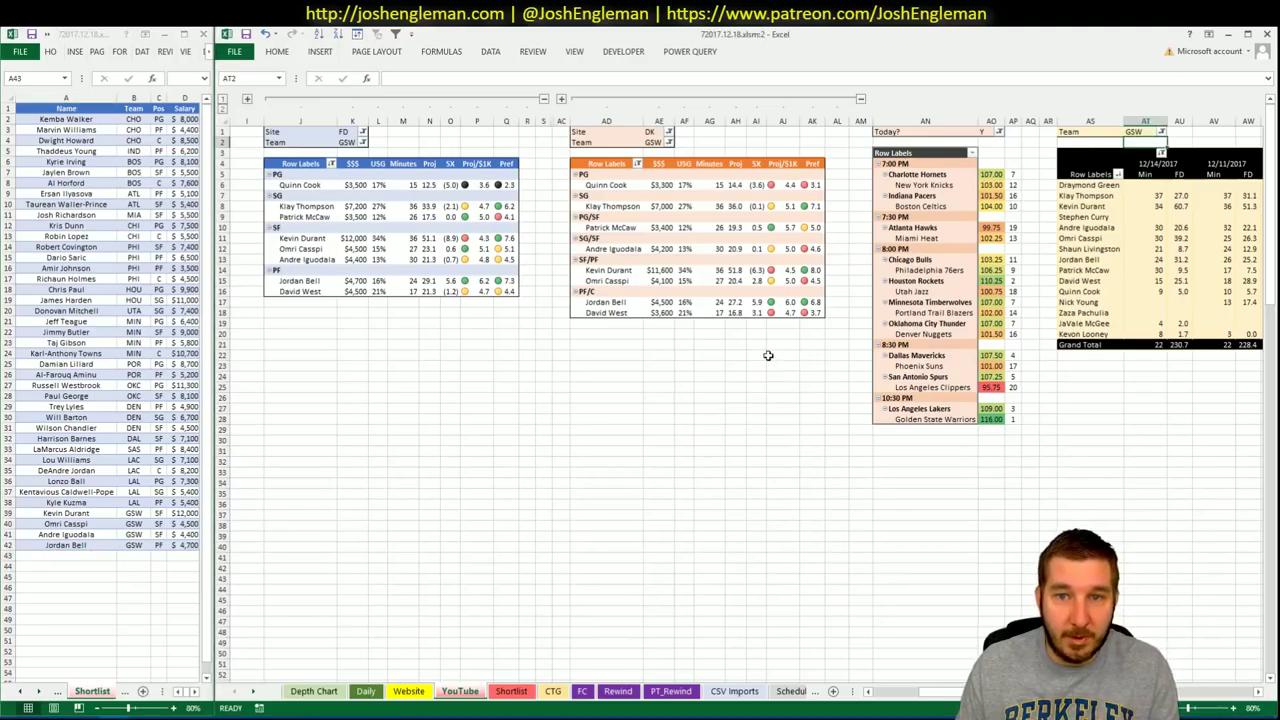
{"action": "left_click", "coordinate": [142, 51]}
{"action": "left_click", "coordinate": [142, 51]}
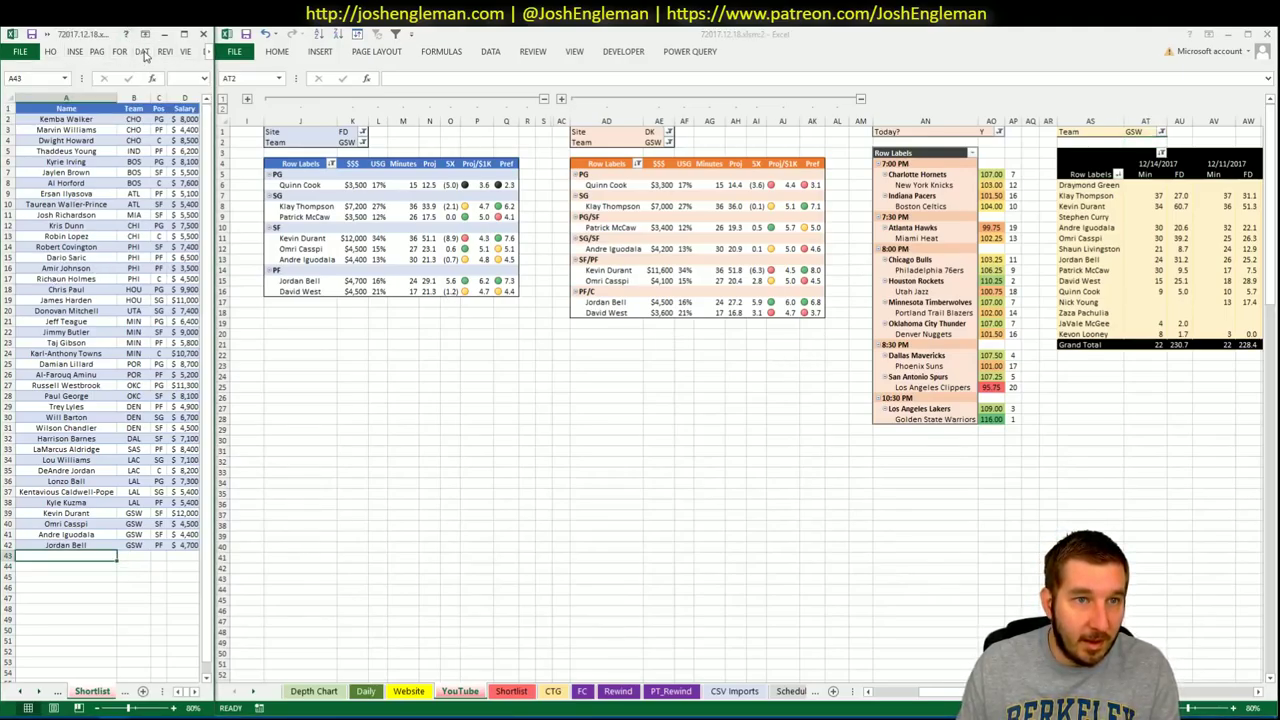
{"action": "double_click", "coordinate": [143, 52]}
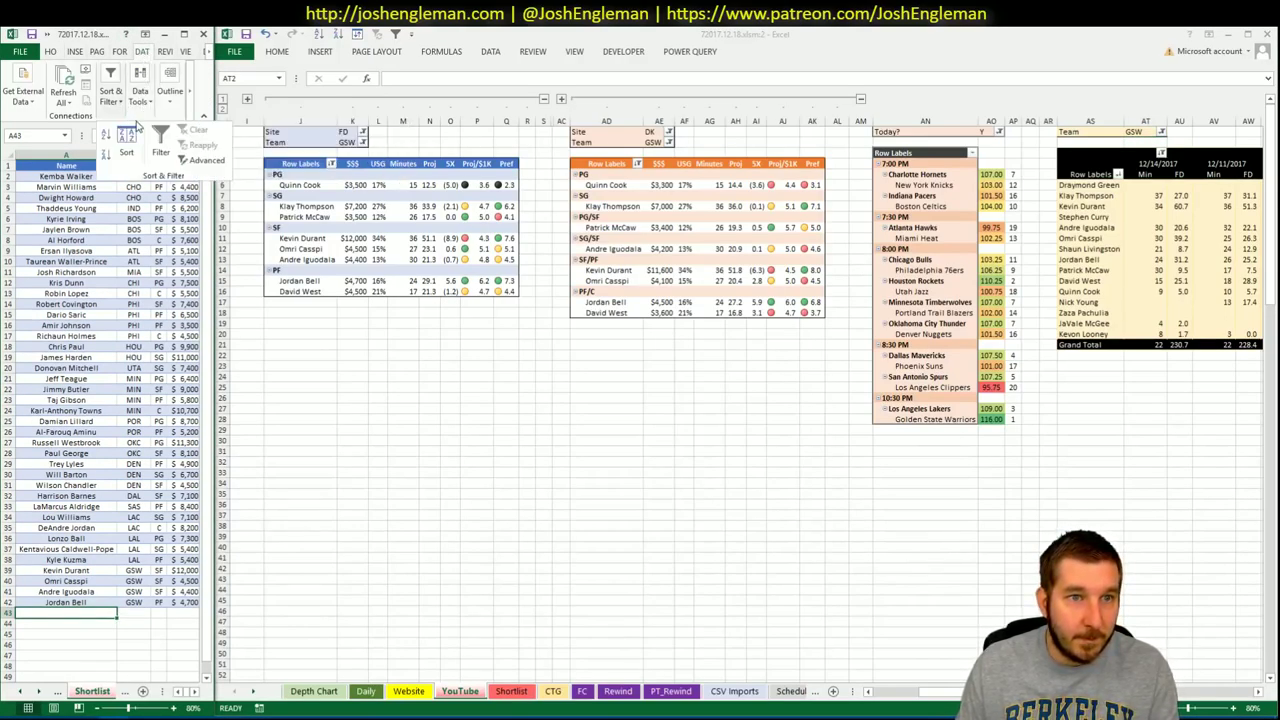
{"action": "left_click", "coordinate": [129, 133]}
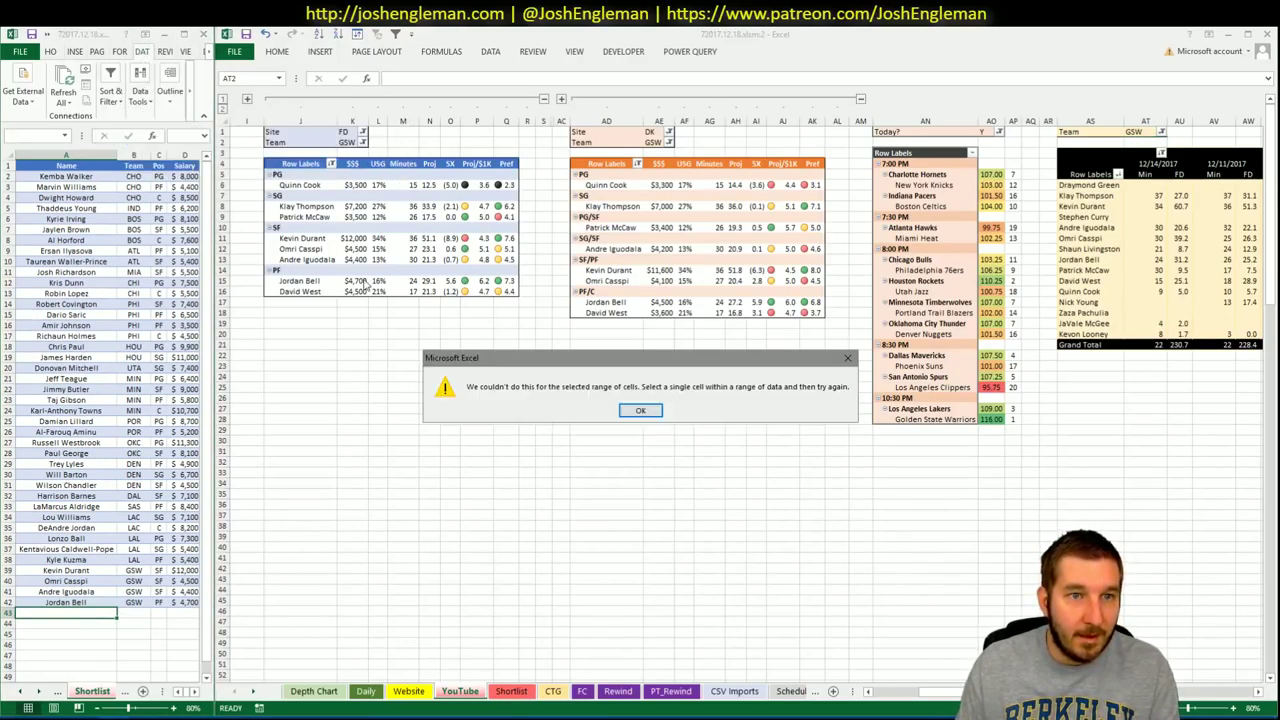
{"action": "left_click", "coordinate": [638, 410]}
Sort the whole Shortlist table by position in the order PG, SG, SF, PF, C, with the highest salaries first
{"action": "left_click_drag", "start_coordinate": [185, 368], "coordinate": [158, 368]}
{"action": "left_click", "coordinate": [116, 100]}
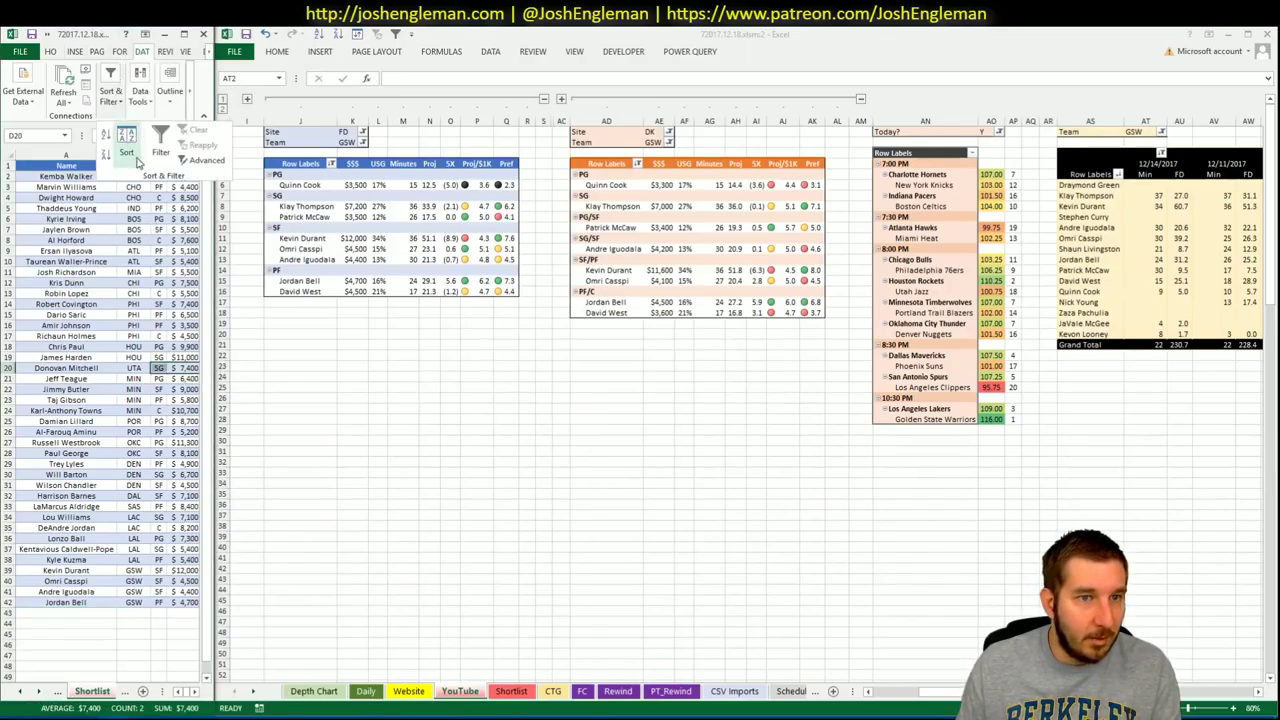
{"action": "left_click", "coordinate": [130, 160]}
{"action": "left_click", "coordinate": [548, 510]}
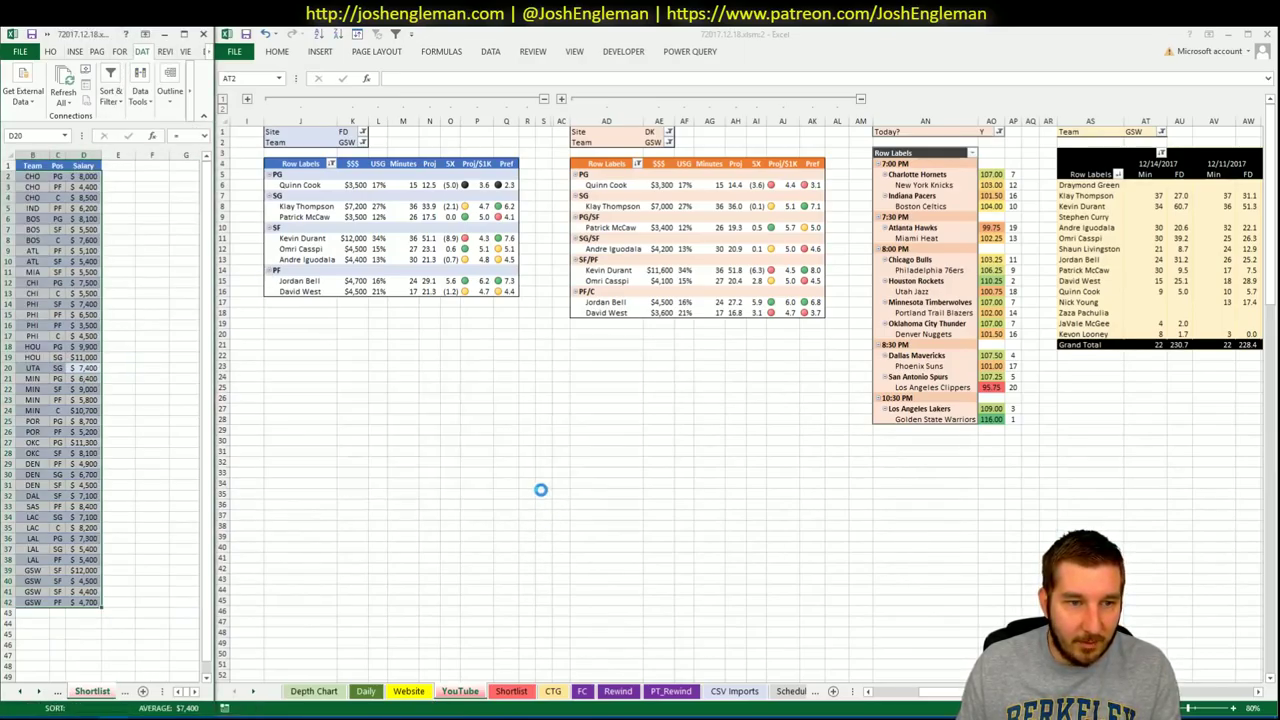
{"action": "left_click", "coordinate": [177, 692]}
On the Daily sheet, move Position below Name in the rows of the projections pivot table
{"action": "left_click", "coordinate": [428, 580]}
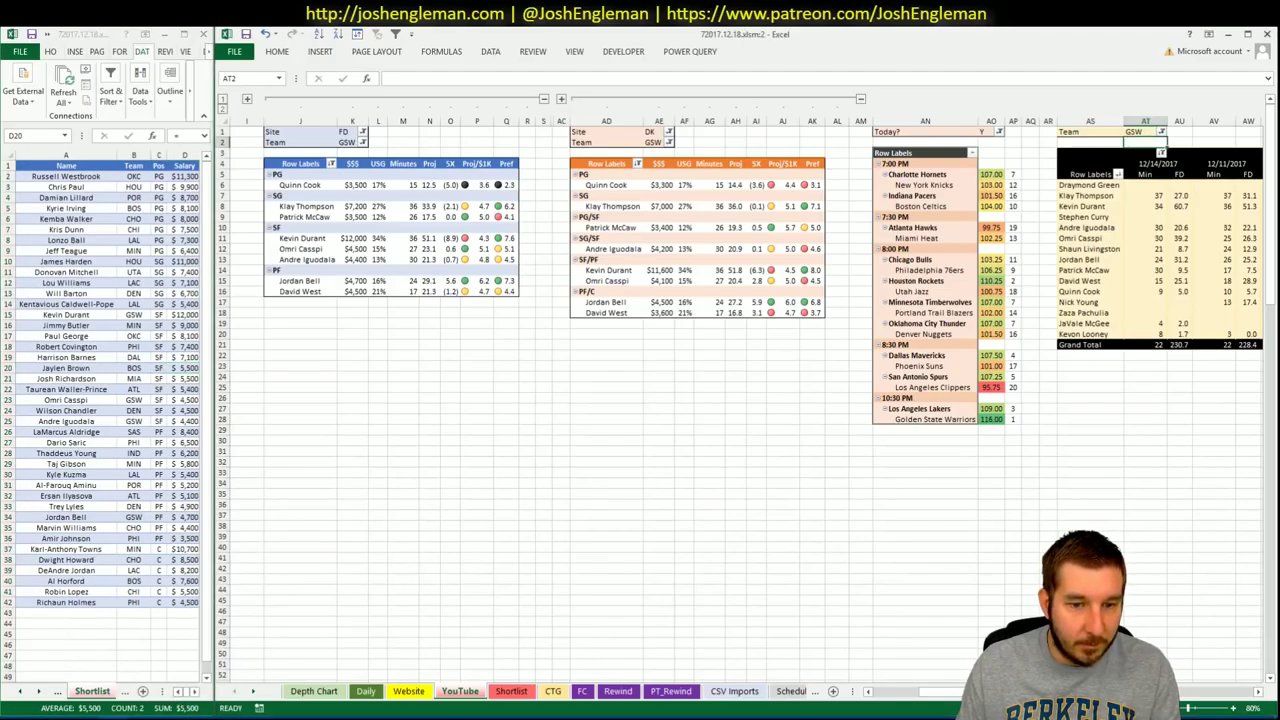
{"action": "left_click", "coordinate": [366, 691]}
{"action": "right_click", "coordinate": [843, 229]}
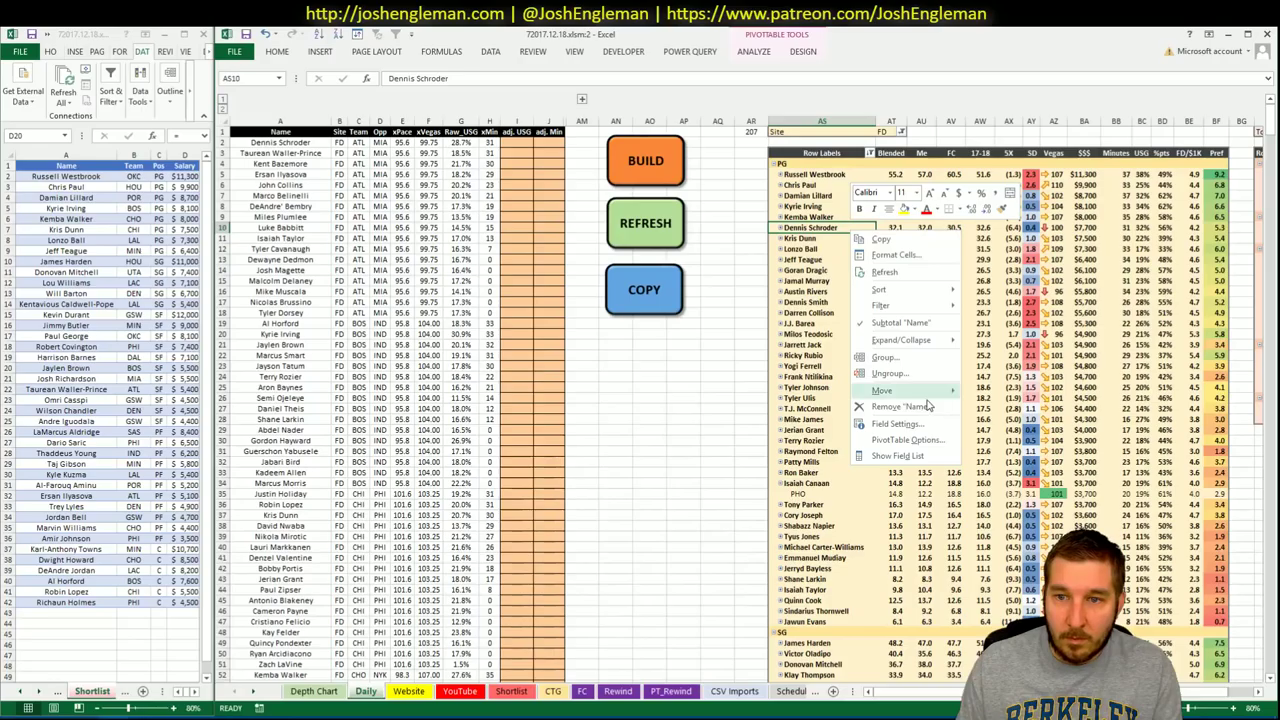
{"action": "left_click", "coordinate": [900, 457]}
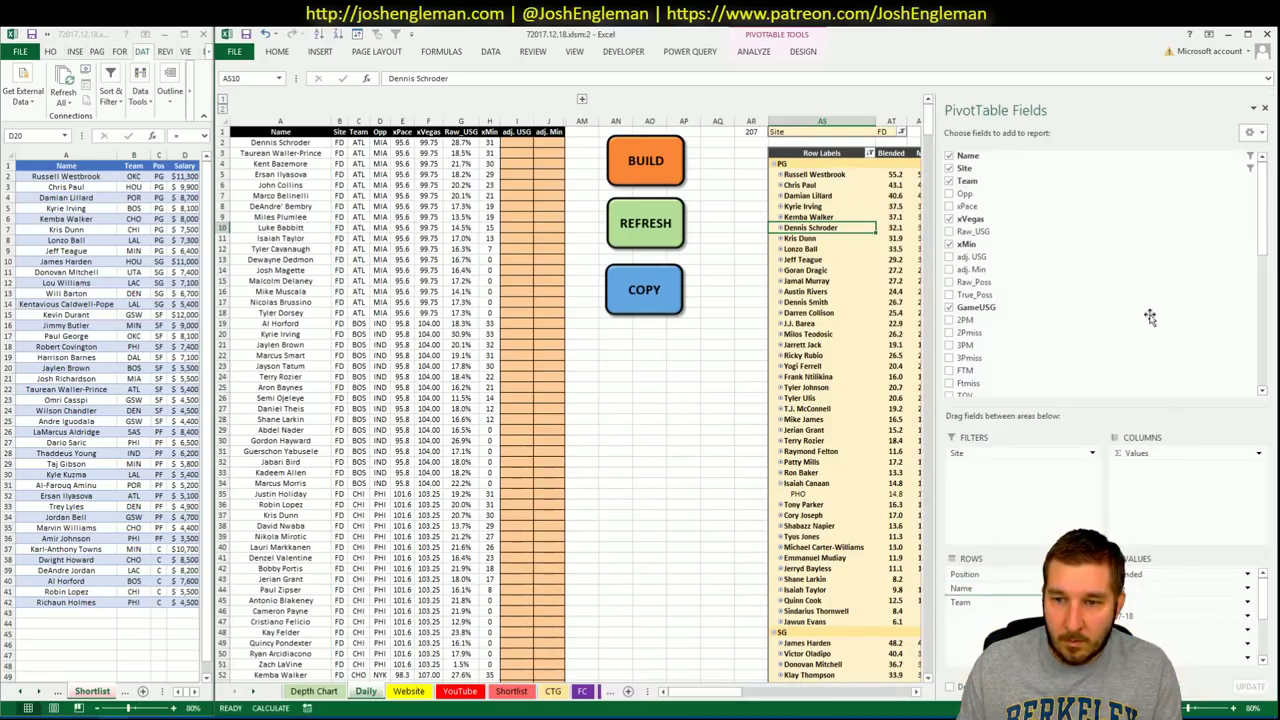
{"action": "key", "text": "ctrl+z"}
{"action": "left_click", "coordinate": [1264, 108]}
{"action": "left_click", "coordinate": [745, 419]}
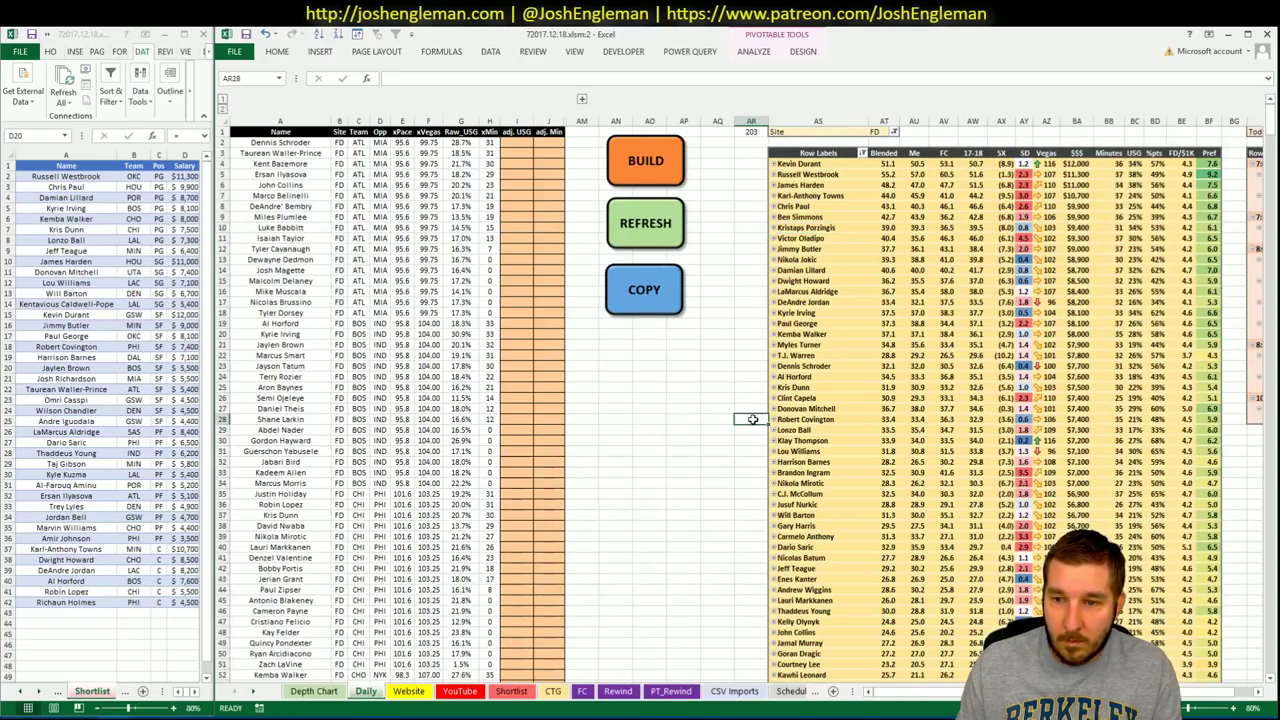
Collapse Isaiah Canaan's details in the pivot table and copy the FD players with their blended projections
{"action": "scroll", "coordinate": [740, 418], "scroll_direction": "down", "scroll_amount": 20}
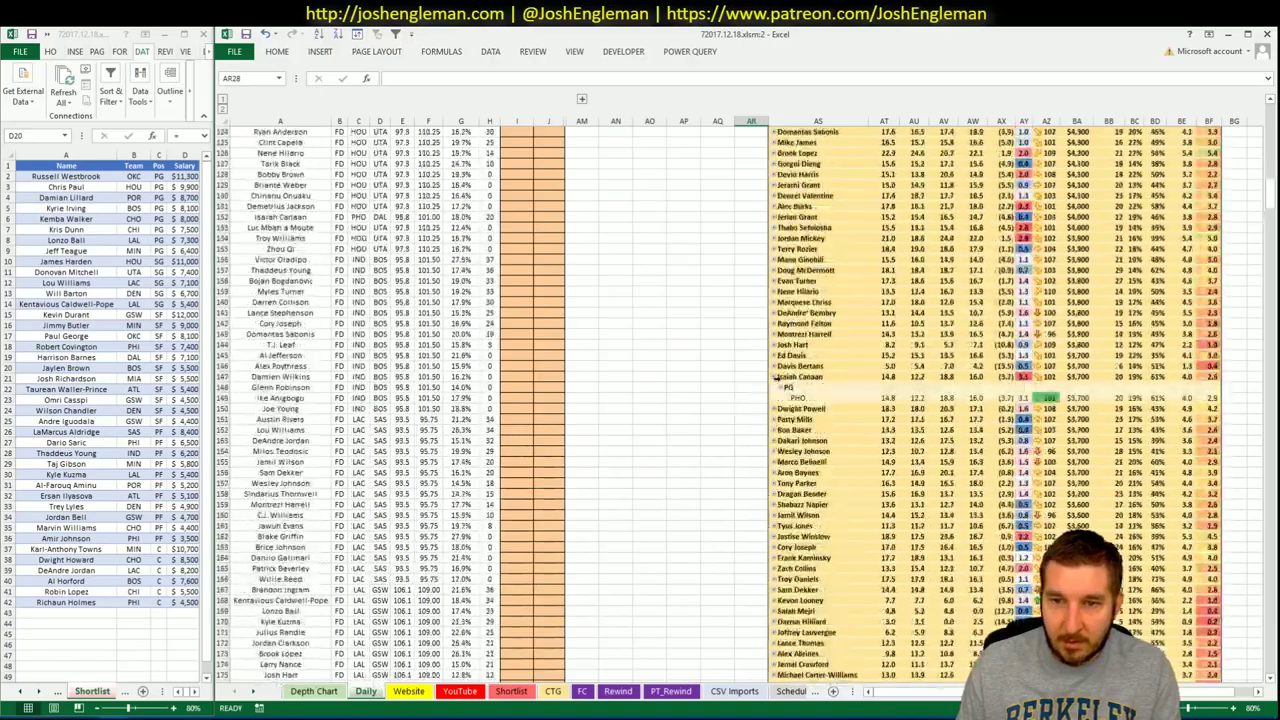
{"action": "left_click", "coordinate": [776, 374]}
{"action": "scroll", "coordinate": [700, 228], "scroll_direction": "up", "scroll_amount": 6}
{"action": "scroll", "coordinate": [700, 228], "scroll_direction": "up", "scroll_amount": 20}
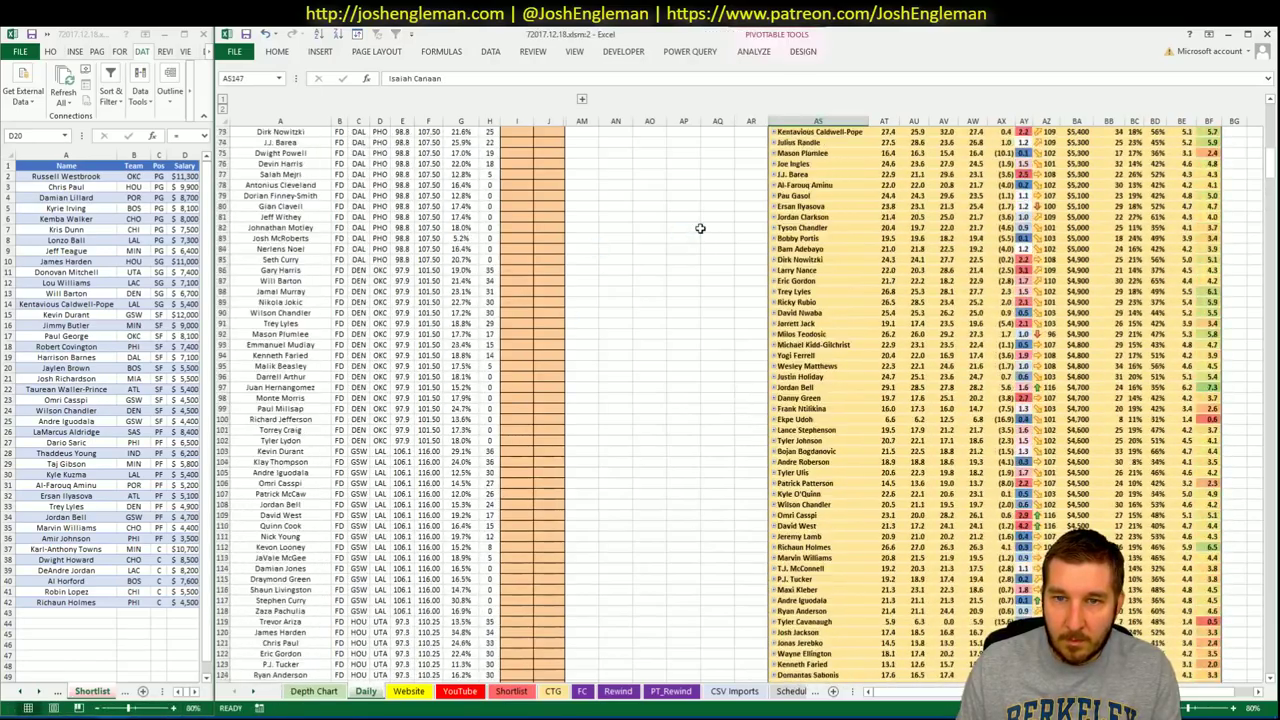
{"action": "left_click", "coordinate": [651, 221]}
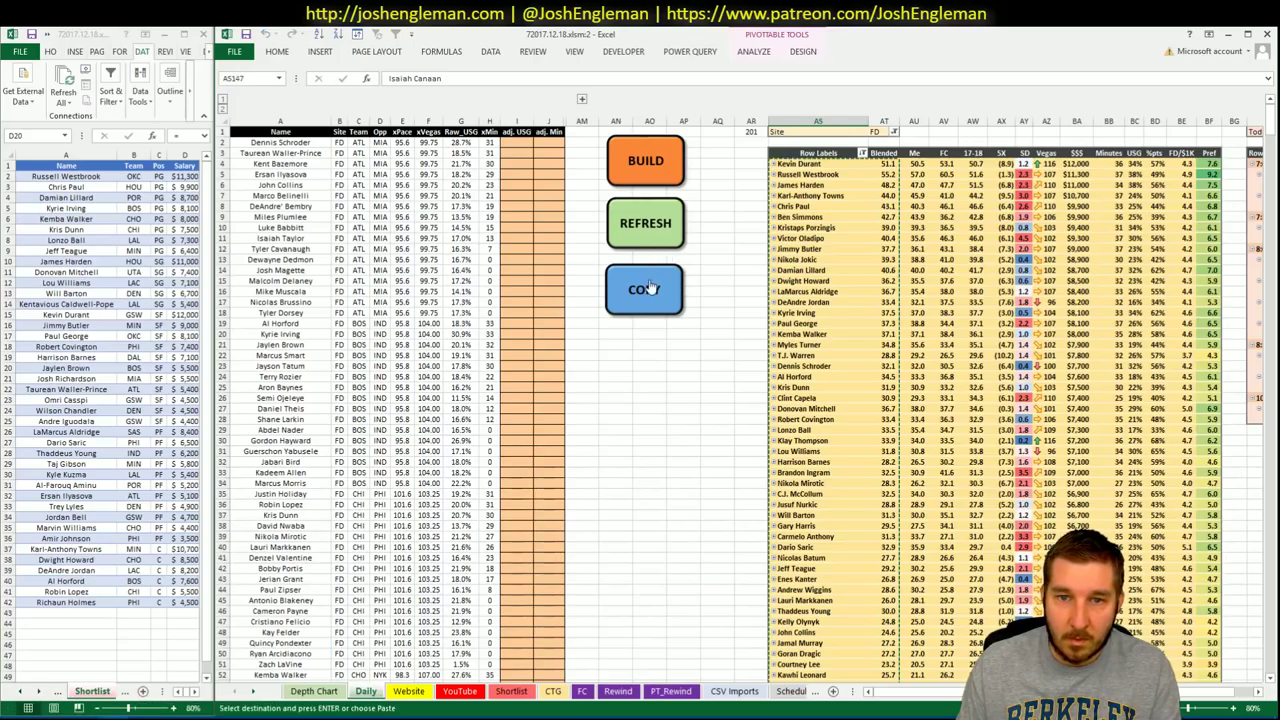
{"action": "left_click", "coordinate": [651, 287]}
Switch to FantasyCruncher in the browser and include all games of the slate in the game filter
{"action": "key", "text": "alt+Tab"}
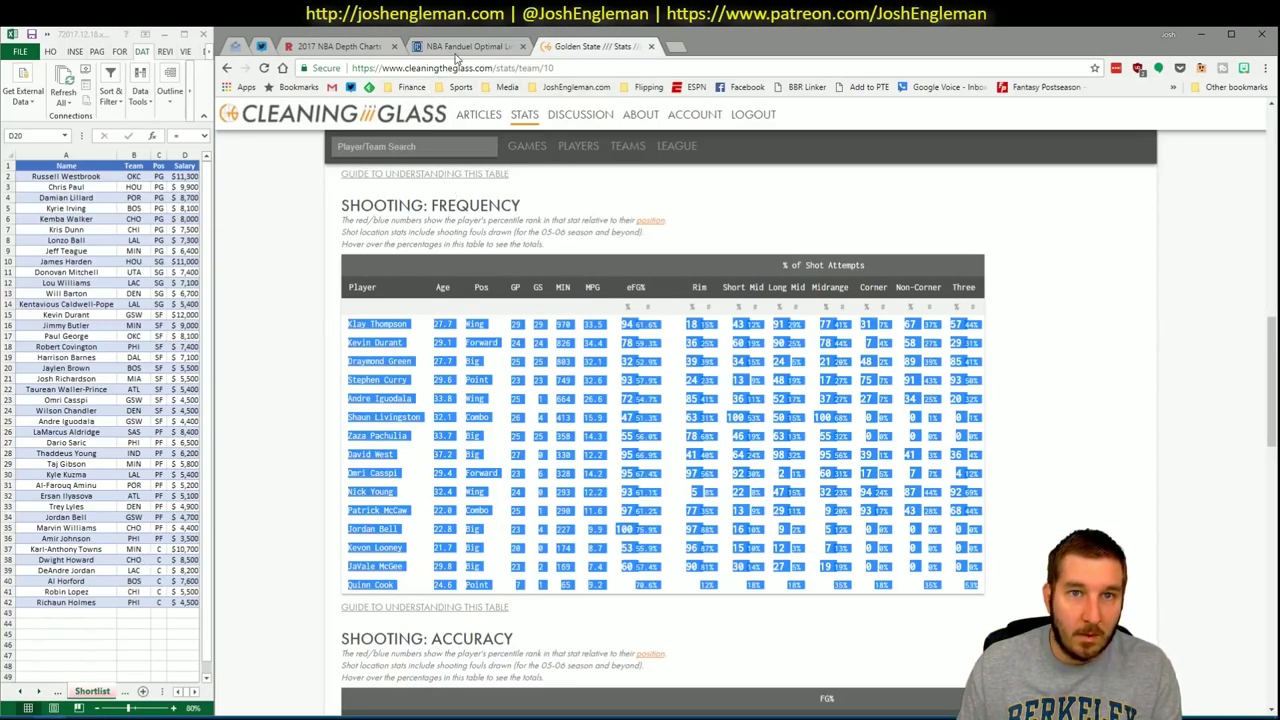
{"action": "left_click", "coordinate": [456, 50]}
{"action": "left_click", "coordinate": [246, 145]}
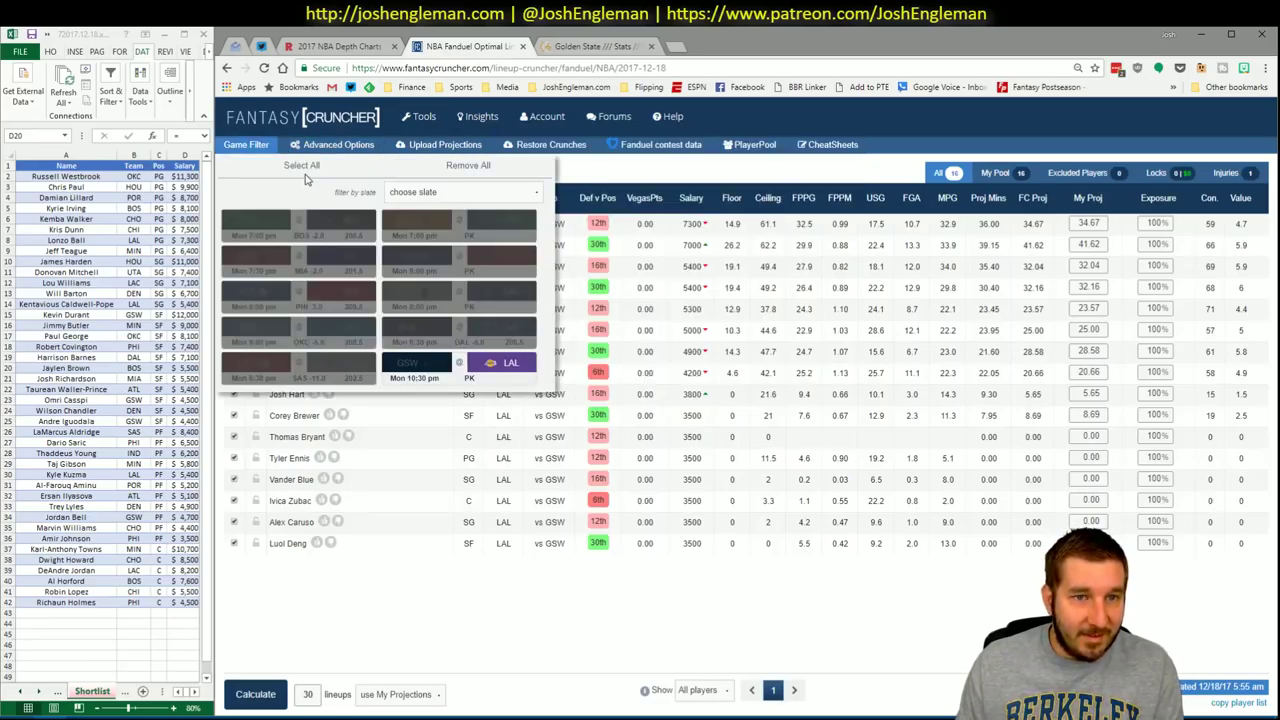
{"action": "left_click", "coordinate": [246, 145]}
{"action": "left_click", "coordinate": [246, 145]}
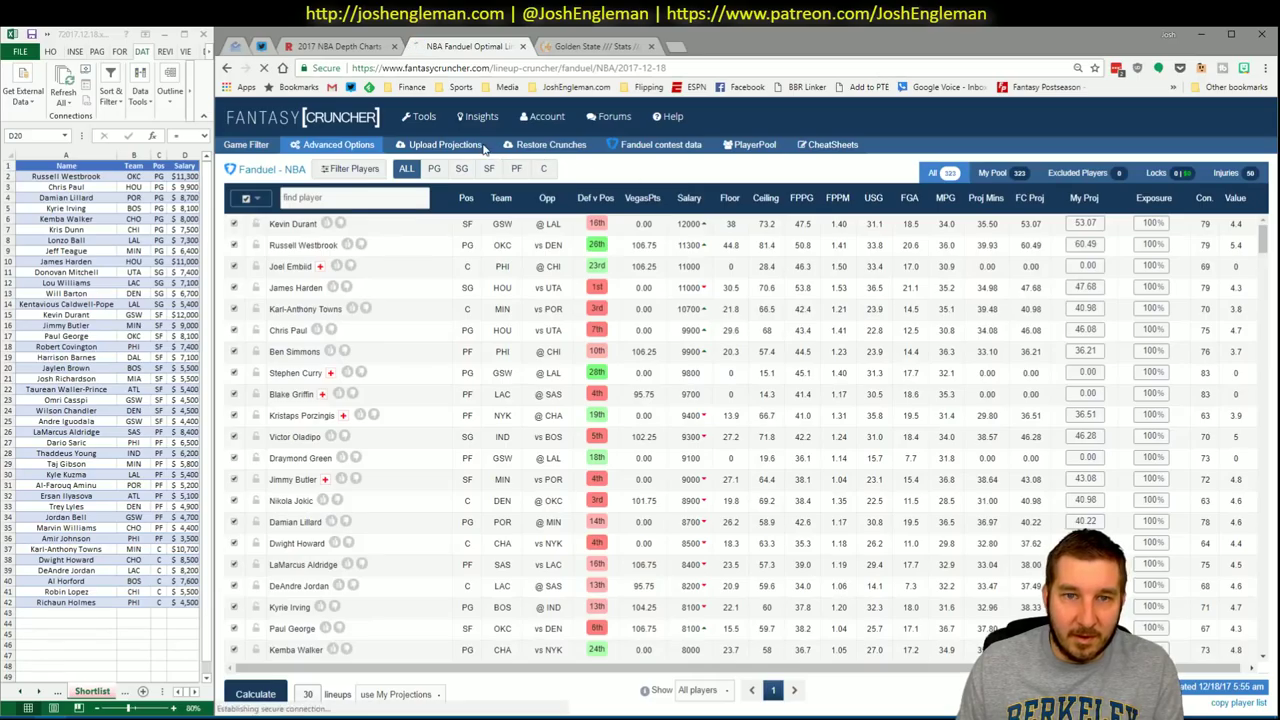
Upload the copied projections as the NBA Fanduel player projections and return to the lineup cruncher
{"action": "left_click", "coordinate": [445, 145]}
{"action": "left_click", "coordinate": [505, 267]}
{"action": "key", "text": "ctrl+v"}
{"action": "left_click", "coordinate": [552, 434]}
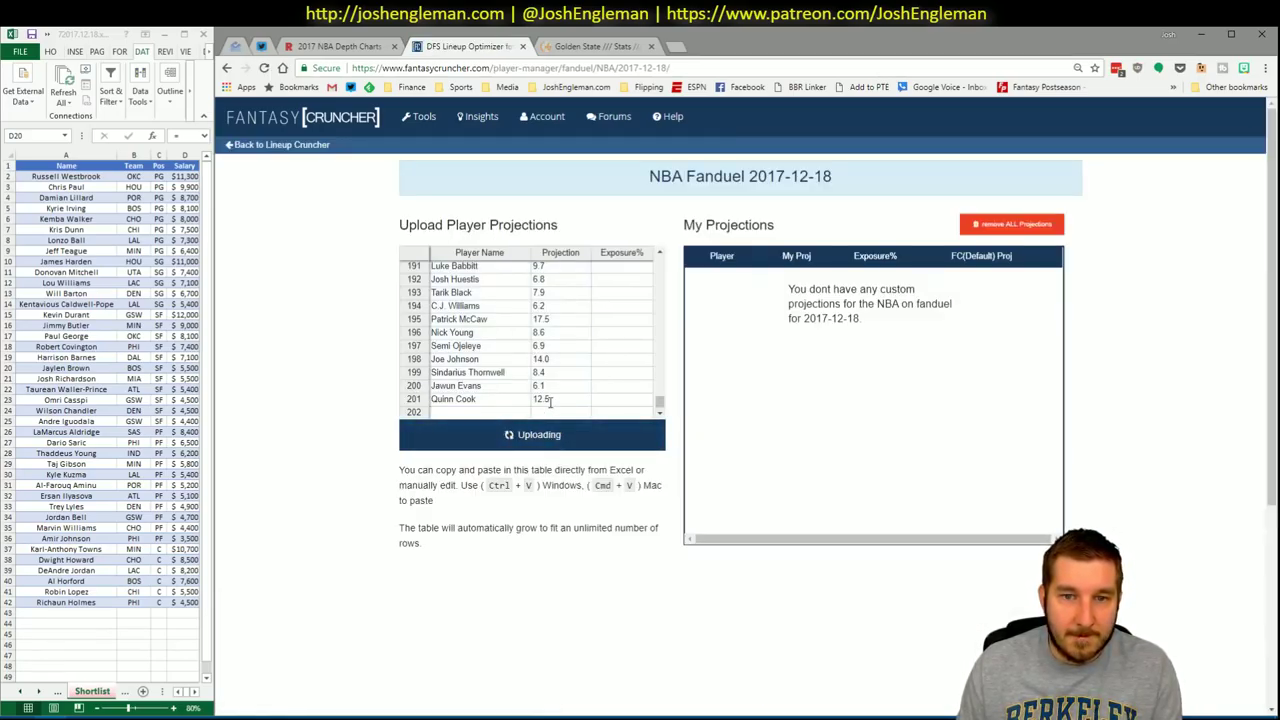
{"action": "left_click", "coordinate": [283, 145]}
Switch back to Excel and move Position above Name in the rows of the Daily pivot table
{"action": "mouse_move", "coordinate": [140, 716]}
{"action": "left_click", "coordinate": [143, 655]}
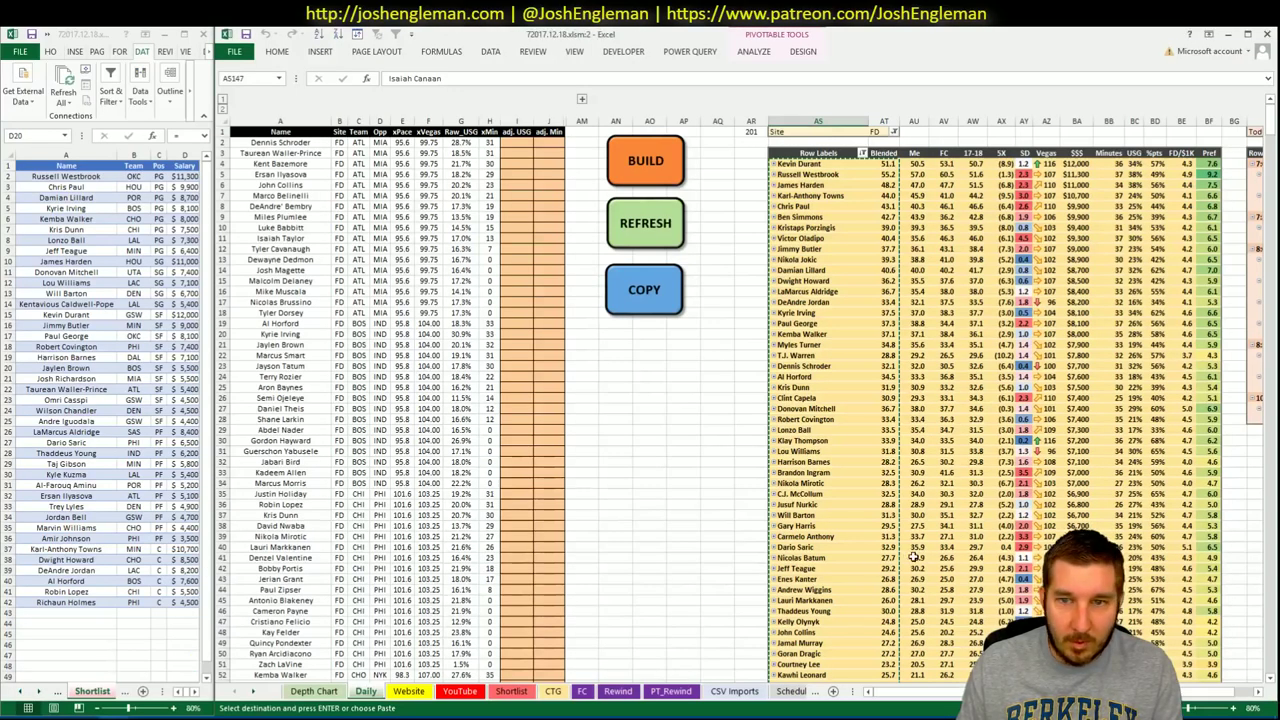
{"action": "right_click", "coordinate": [1002, 430]}
{"action": "left_click", "coordinate": [1045, 622]}
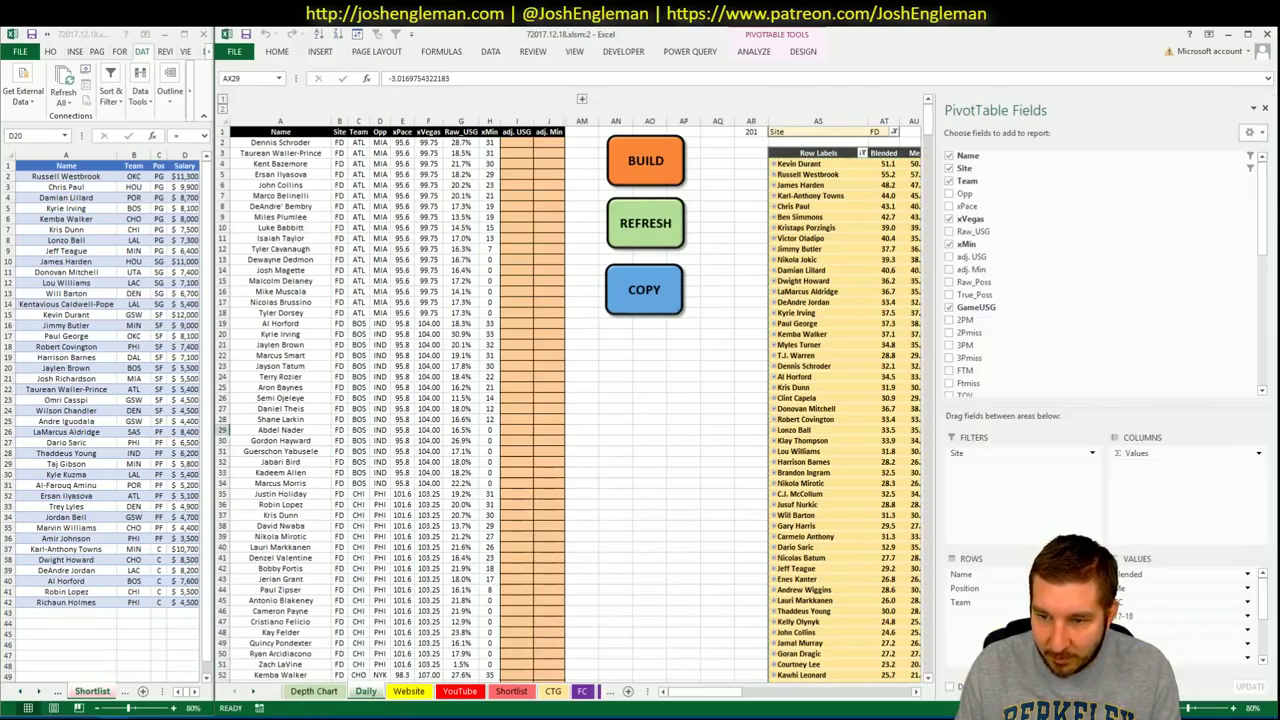
{"action": "left_click_drag", "start_coordinate": [965, 588], "coordinate": [962, 572]}
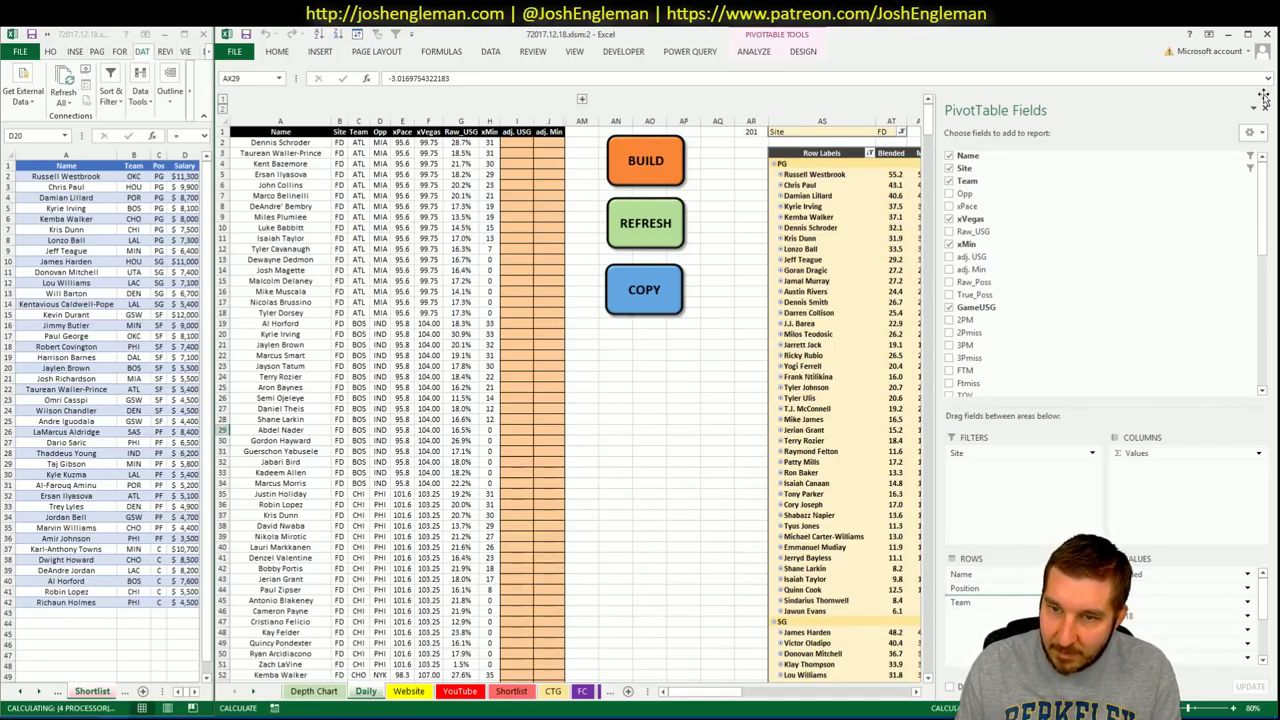
{"action": "left_click", "coordinate": [1265, 108]}
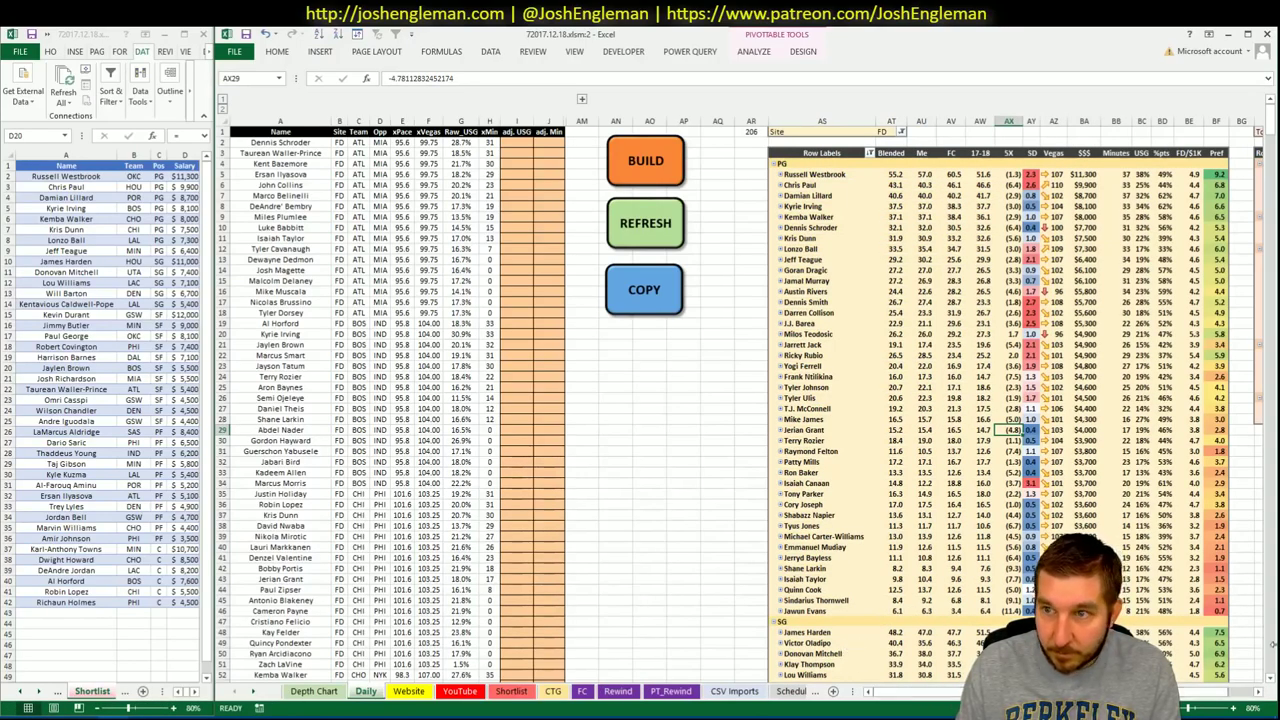
Review the players' blended projections, salaries and Pref ratings position by position in the Daily pivot table
{"action": "left_click", "coordinate": [1259, 692]}
{"action": "left_click", "coordinate": [1259, 692]}
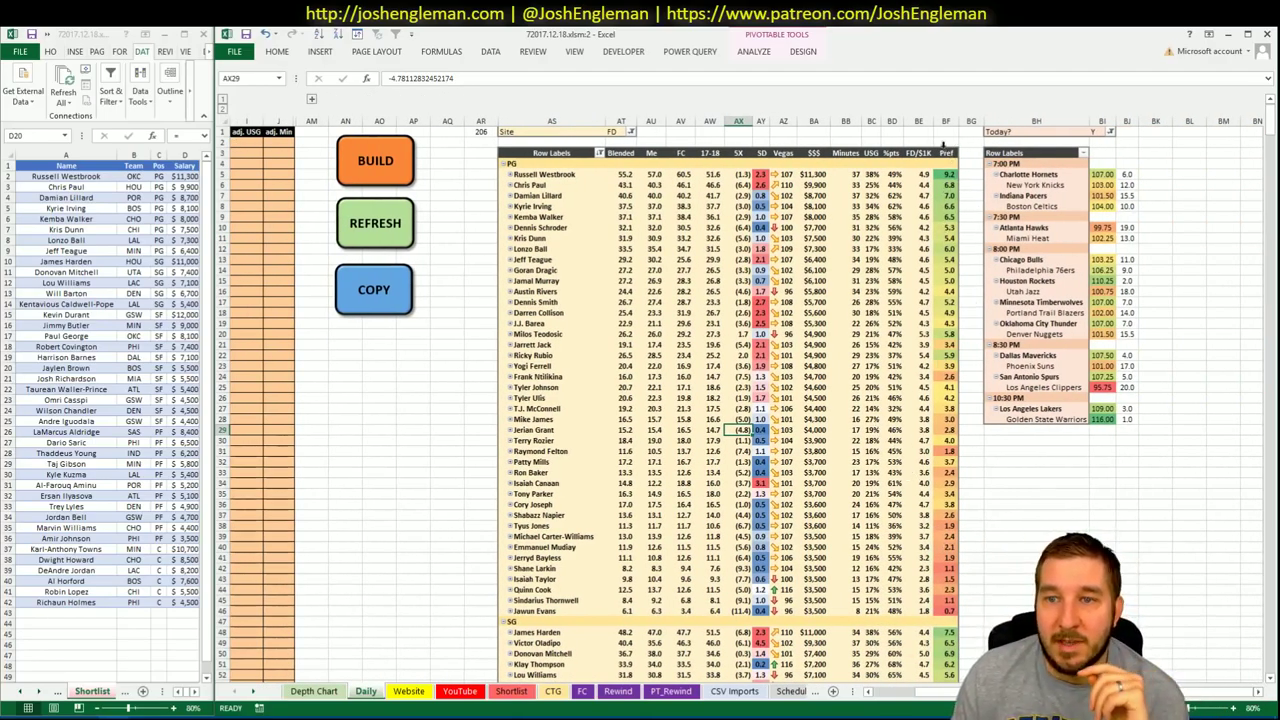
{"action": "scroll", "coordinate": [950, 220], "scroll_direction": "down", "scroll_amount": 9}
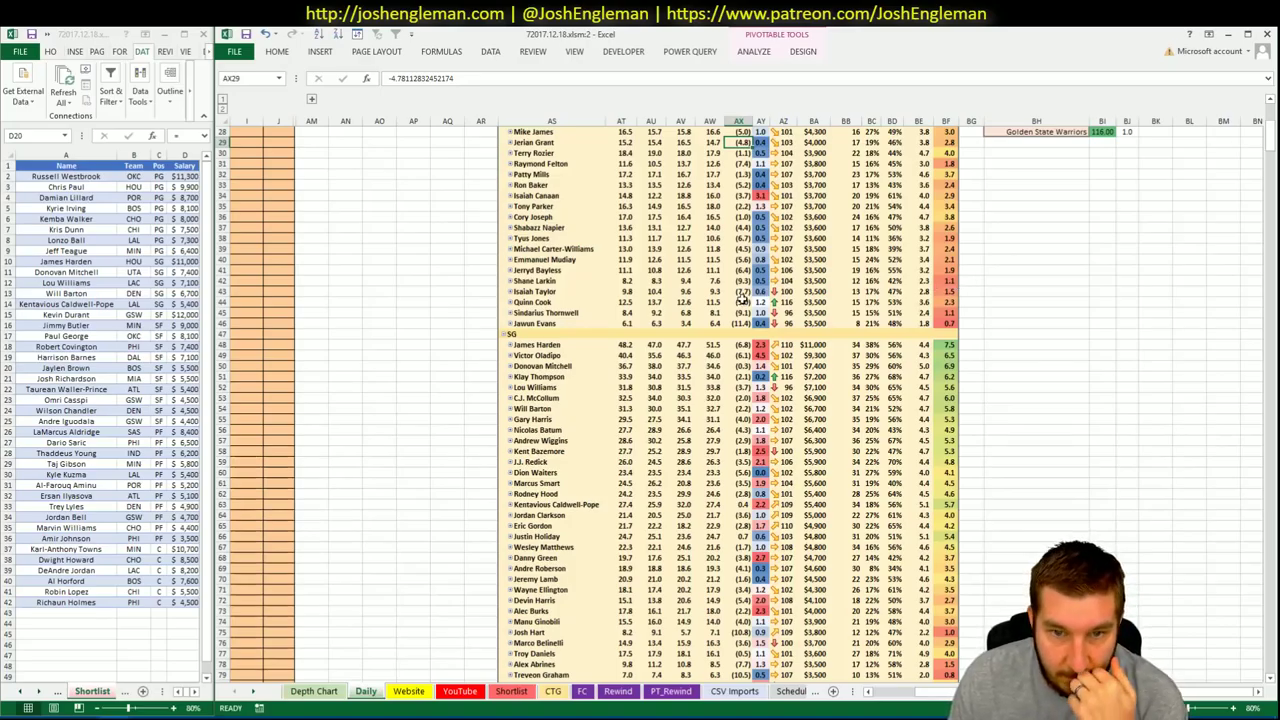
{"action": "scroll", "coordinate": [488, 355], "scroll_direction": "down", "scroll_amount": 15}
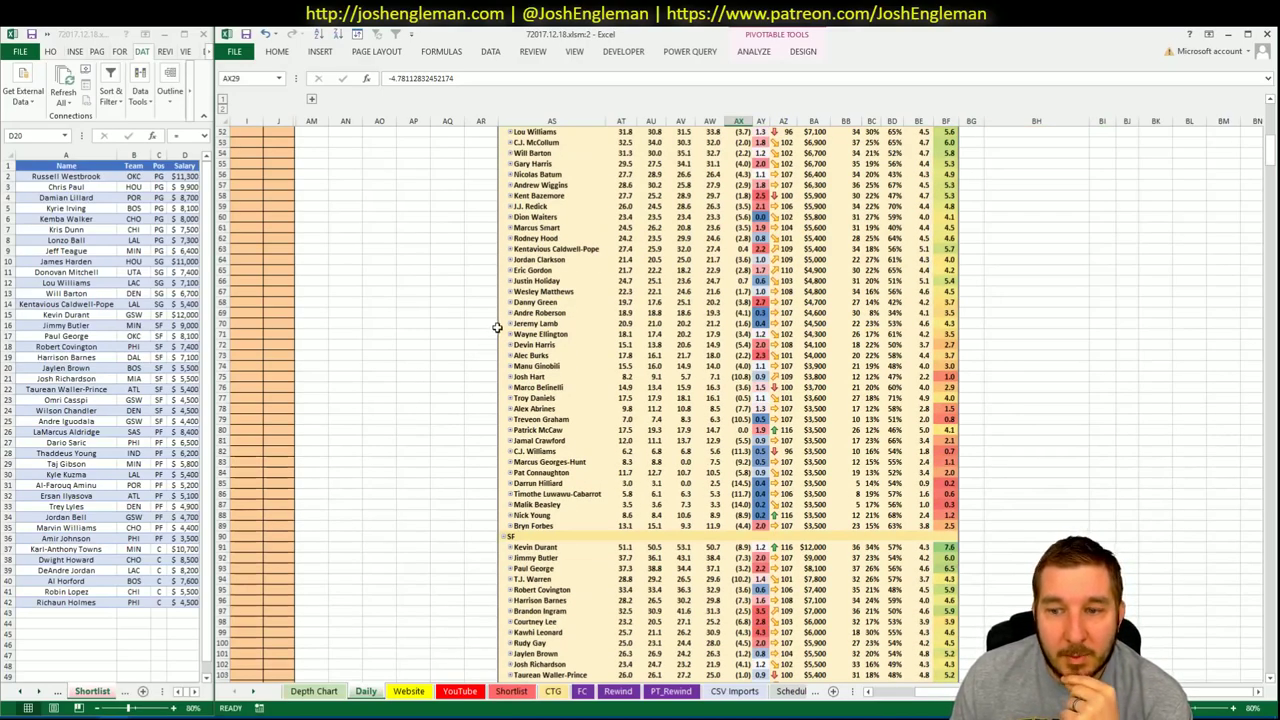
{"action": "scroll", "coordinate": [446, 326], "scroll_direction": "down", "scroll_amount": 16}
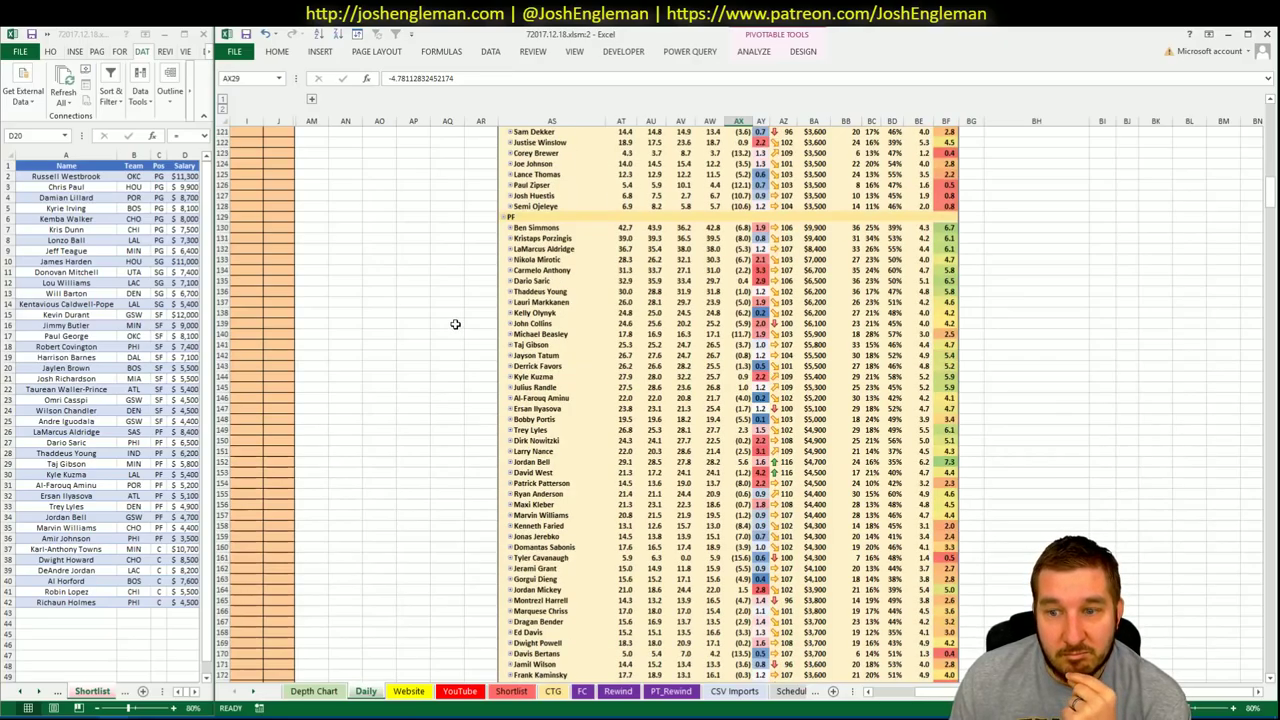
{"action": "scroll", "coordinate": [455, 324], "scroll_direction": "down", "scroll_amount": 10}
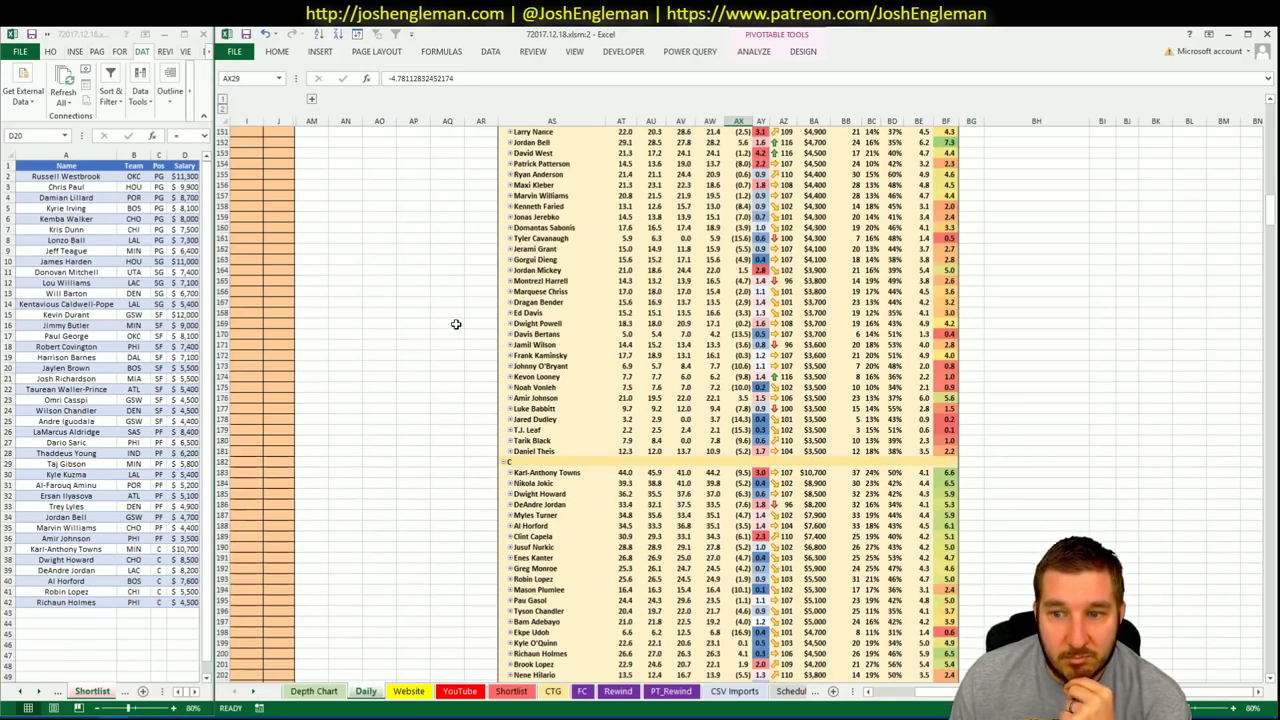
{"action": "scroll", "coordinate": [455, 324], "scroll_direction": "up", "scroll_amount": 20}
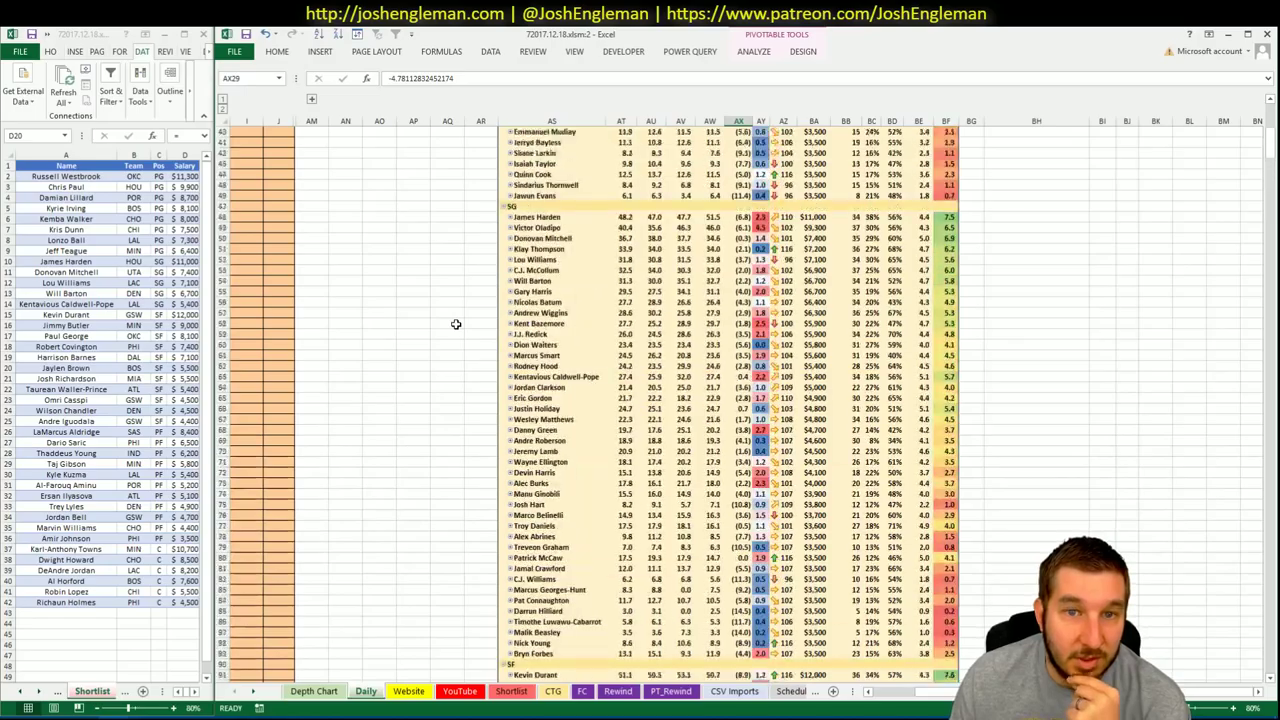
{"action": "scroll", "coordinate": [455, 324], "scroll_direction": "up", "scroll_amount": 14}
Switch to FantasyCruncher, show the saved general settings in the advanced options, and set the randomness to 5%
{"action": "key", "text": "alt+Tab"}
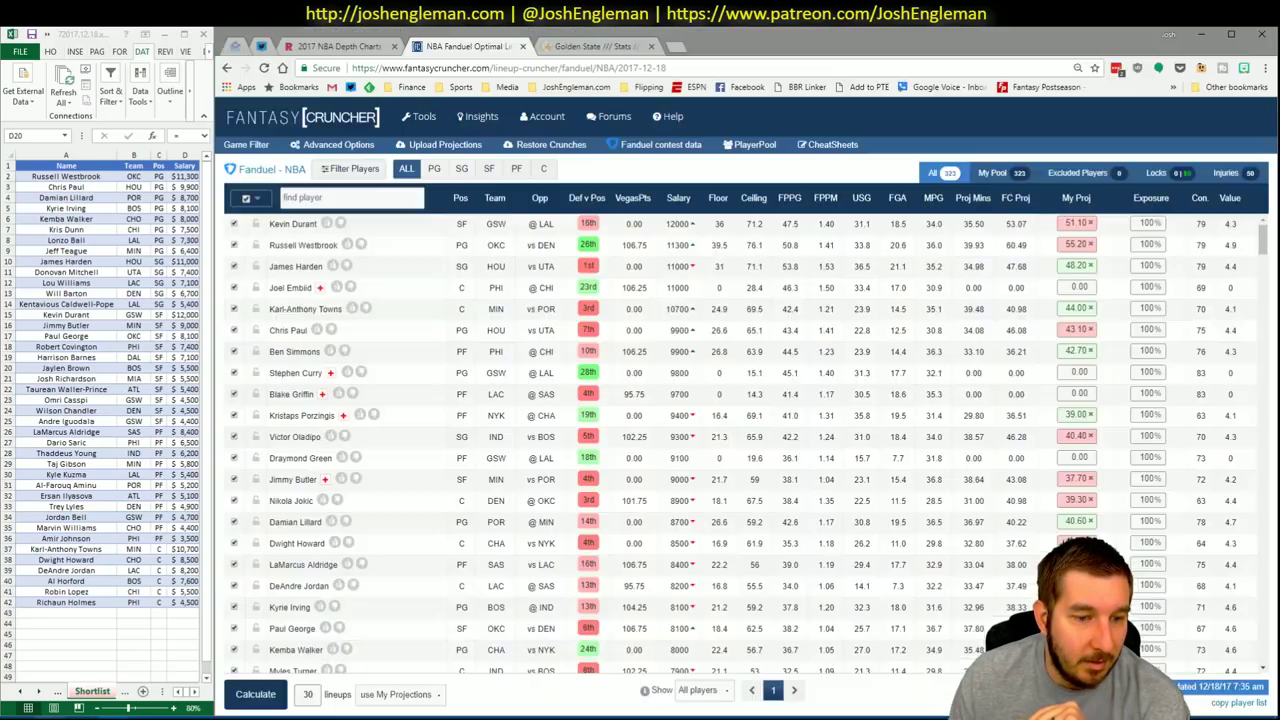
{"action": "left_click", "coordinate": [333, 148]}
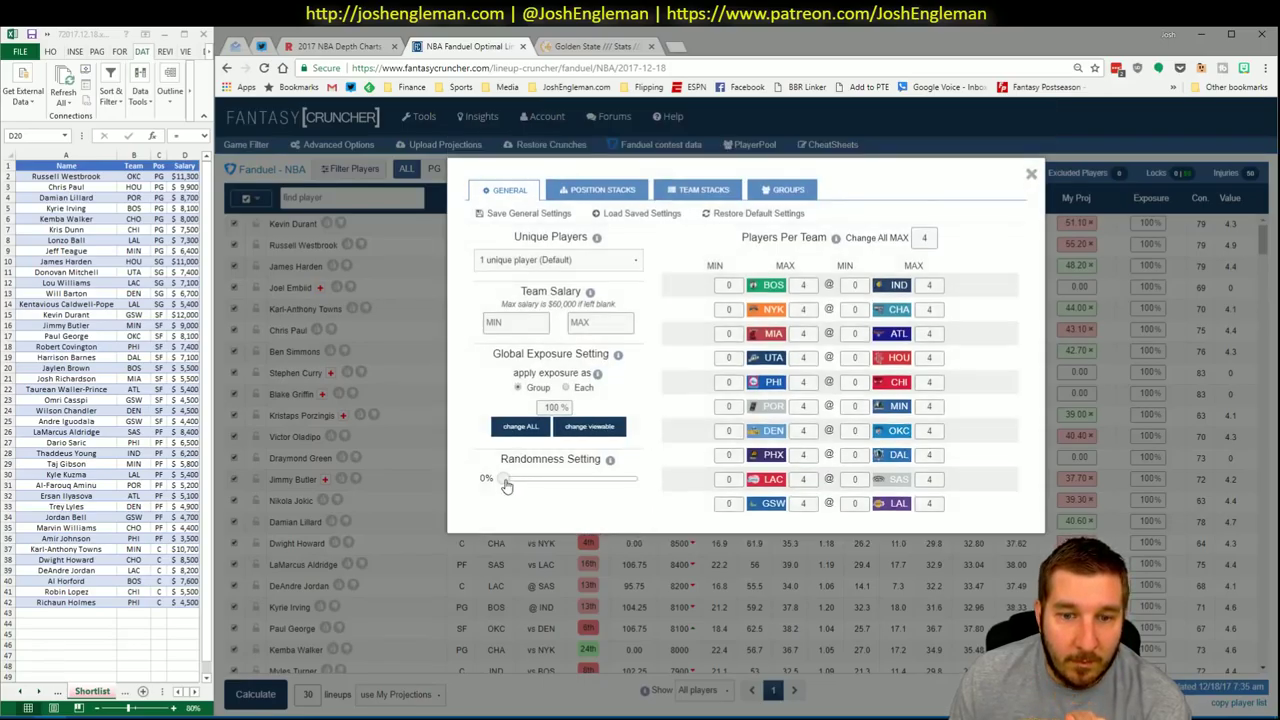
{"action": "left_click", "coordinate": [640, 214]}
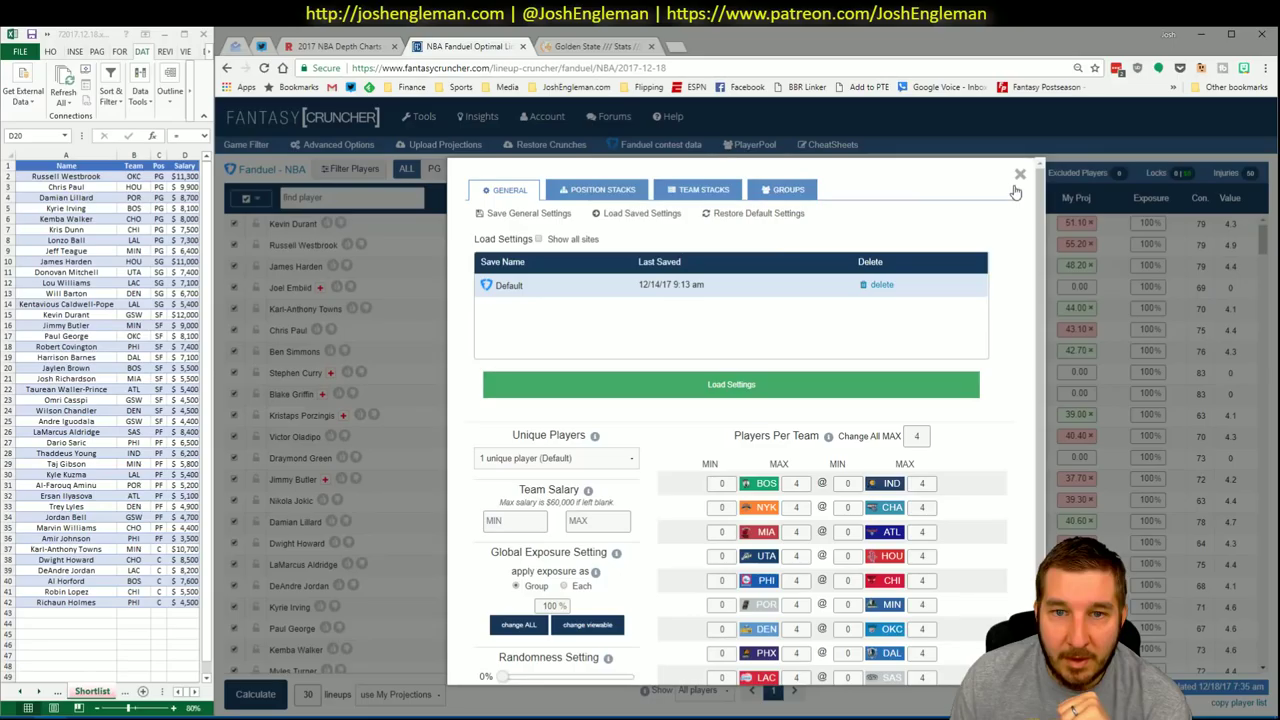
{"action": "scroll", "coordinate": [608, 573], "scroll_direction": "down", "scroll_amount": 1}
{"action": "left_click_drag", "start_coordinate": [503, 630], "coordinate": [509, 630]}
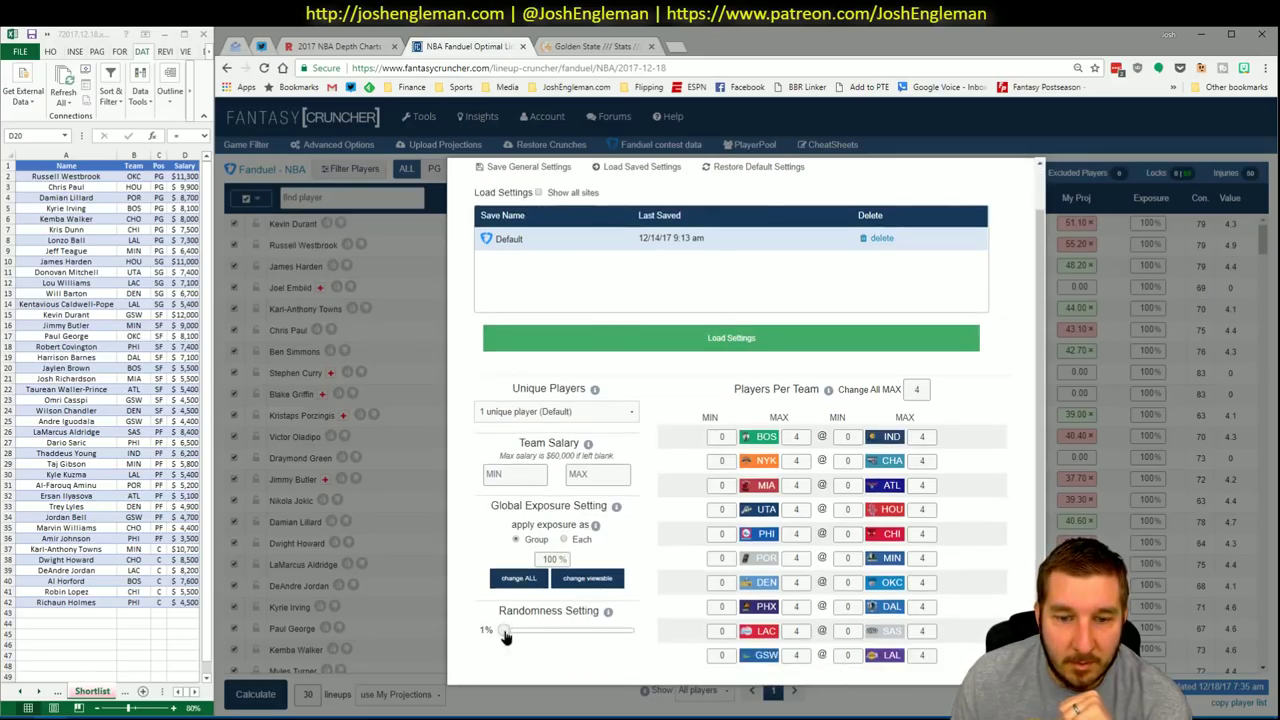
{"action": "scroll", "coordinate": [1038, 178], "scroll_direction": "up", "scroll_amount": 1}
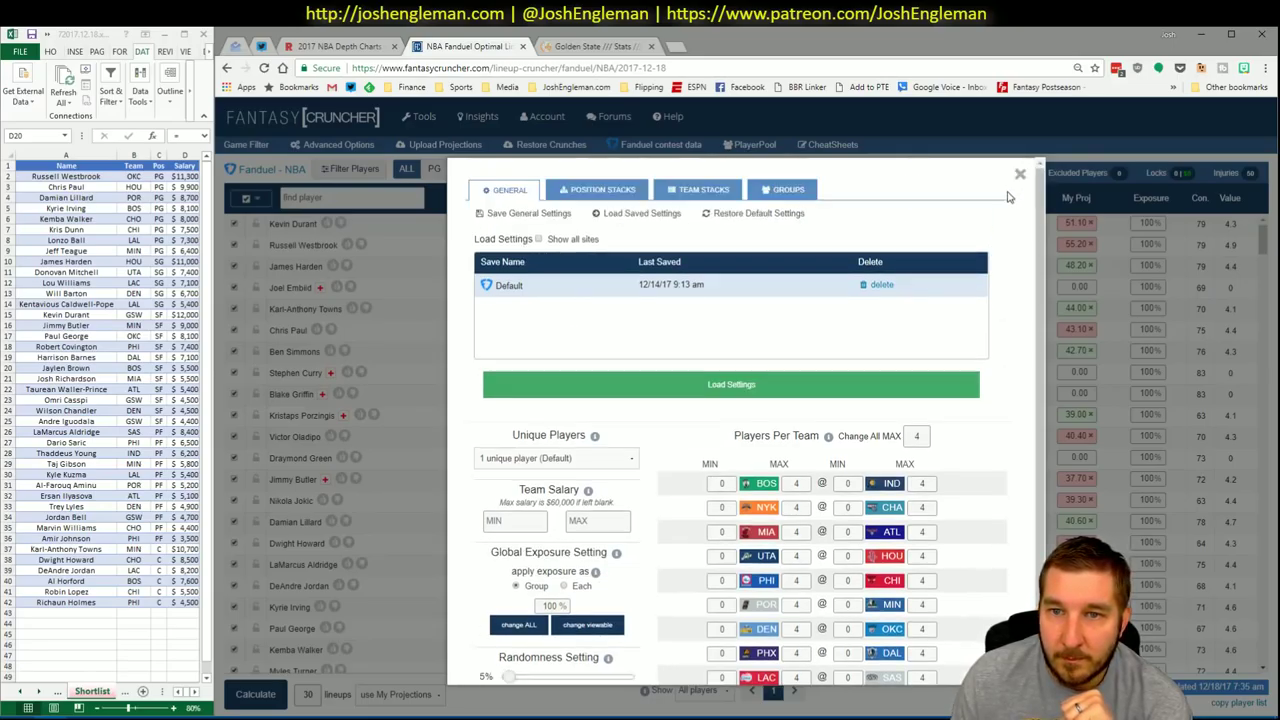
Close the advanced options and calculate 50 FanDuel lineups using My Projections
{"action": "left_click", "coordinate": [1020, 178]}
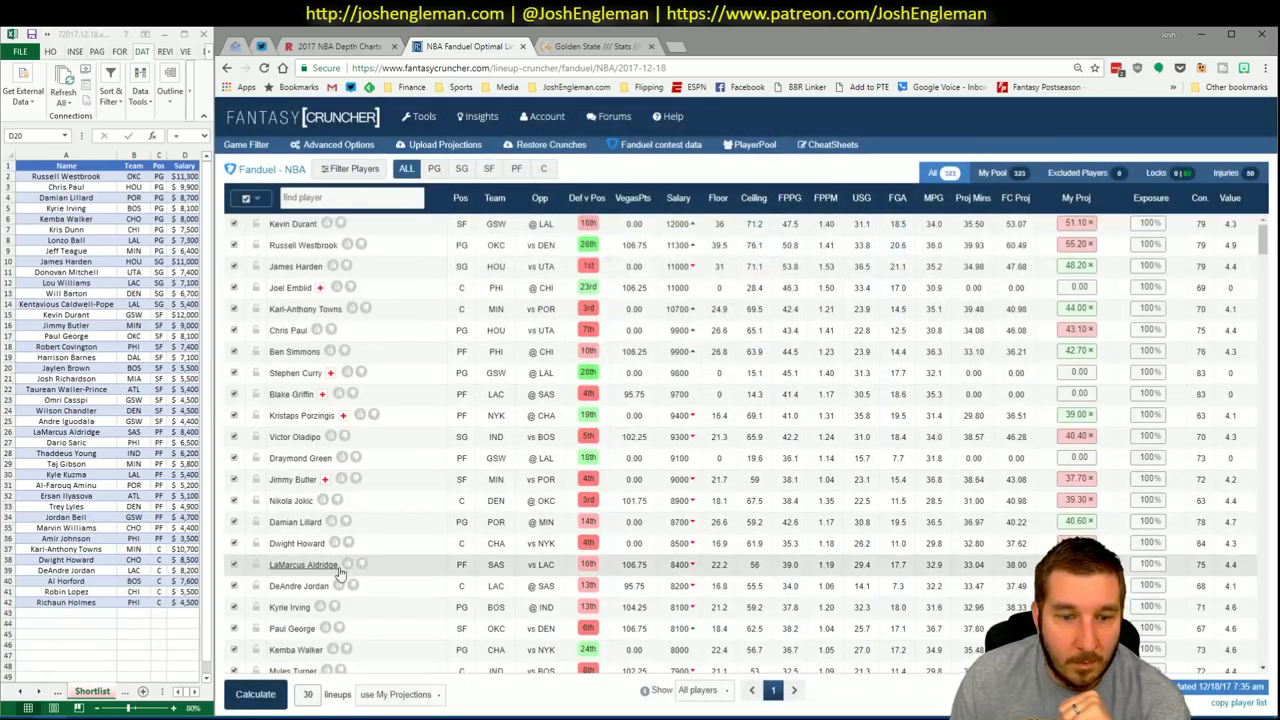
{"action": "type", "text": "50"}
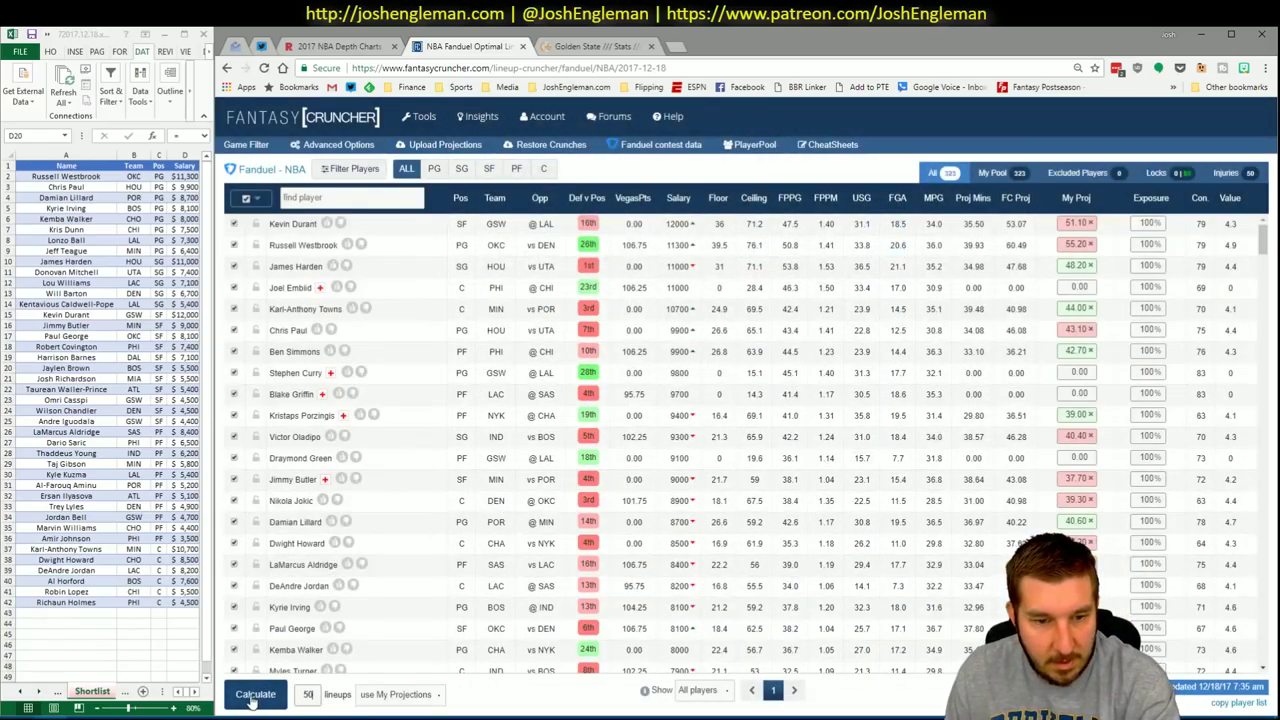
{"action": "left_click", "coordinate": [256, 695]}
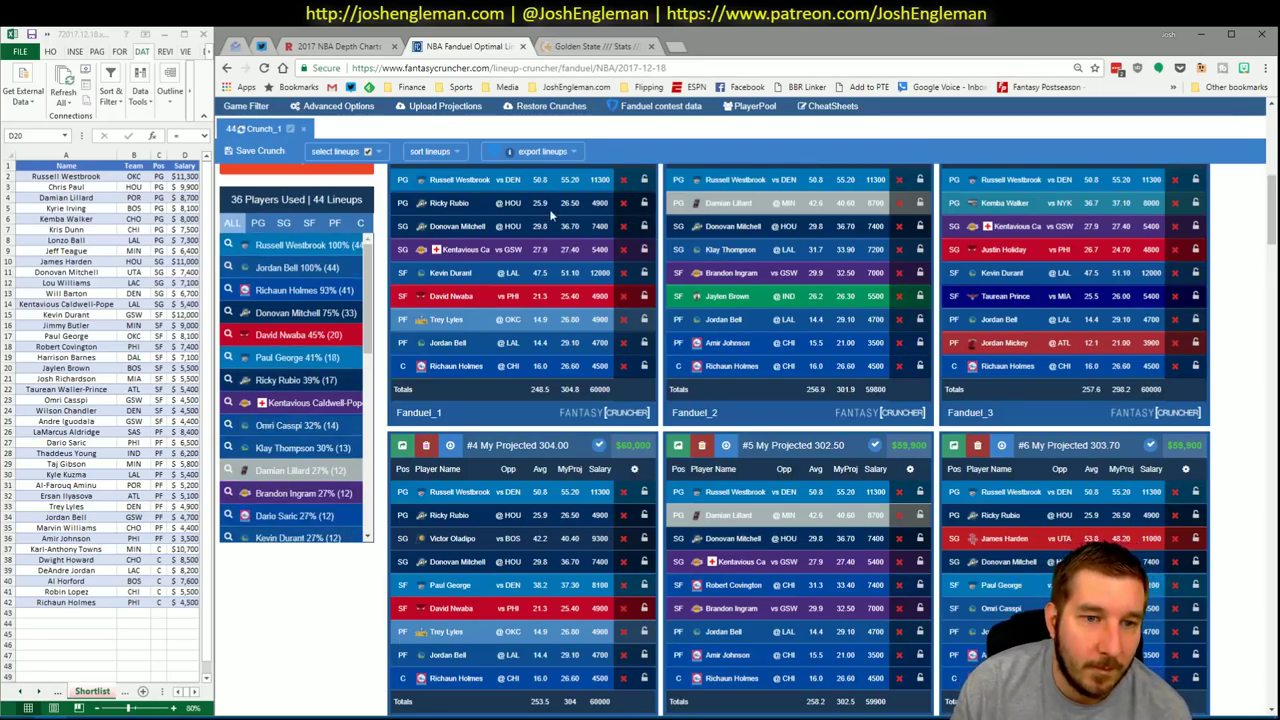
List the small forwards used, lock Russell Westbrook and Kevin Durant, and clear the Kevin Durant lineup filter after checking his lineups
{"action": "left_click", "coordinate": [309, 223]}
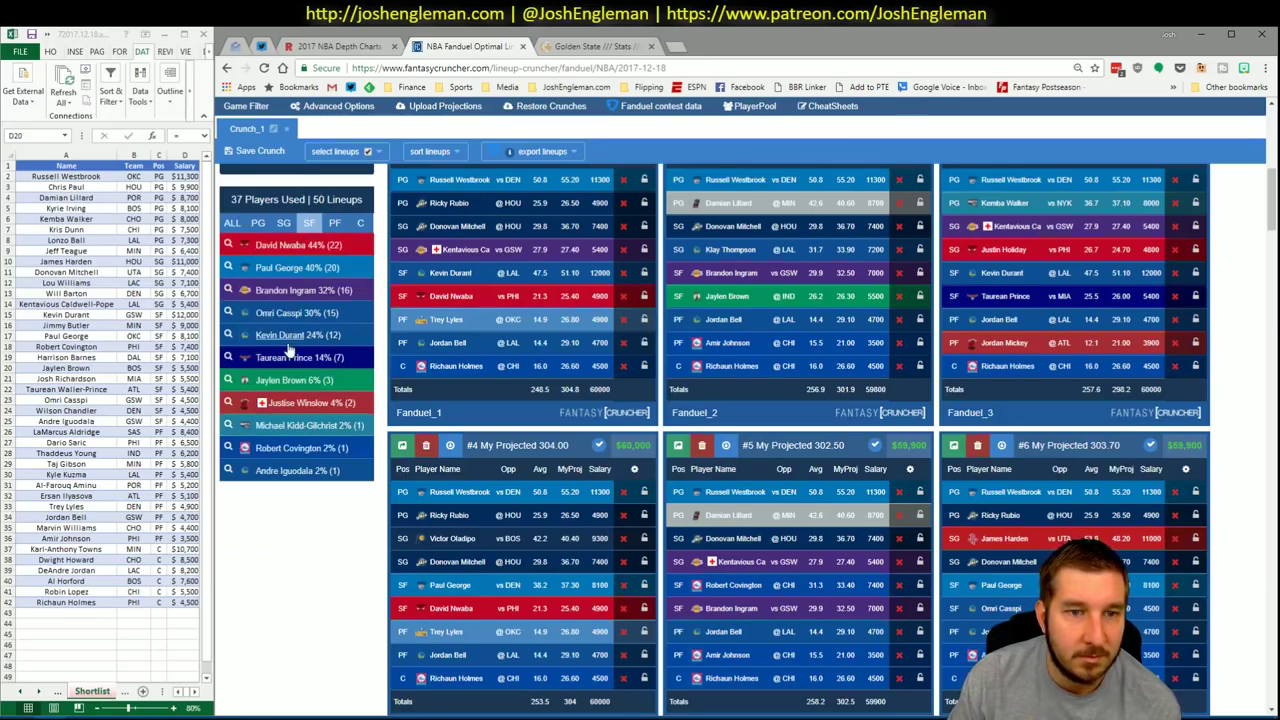
{"action": "left_click", "coordinate": [645, 180]}
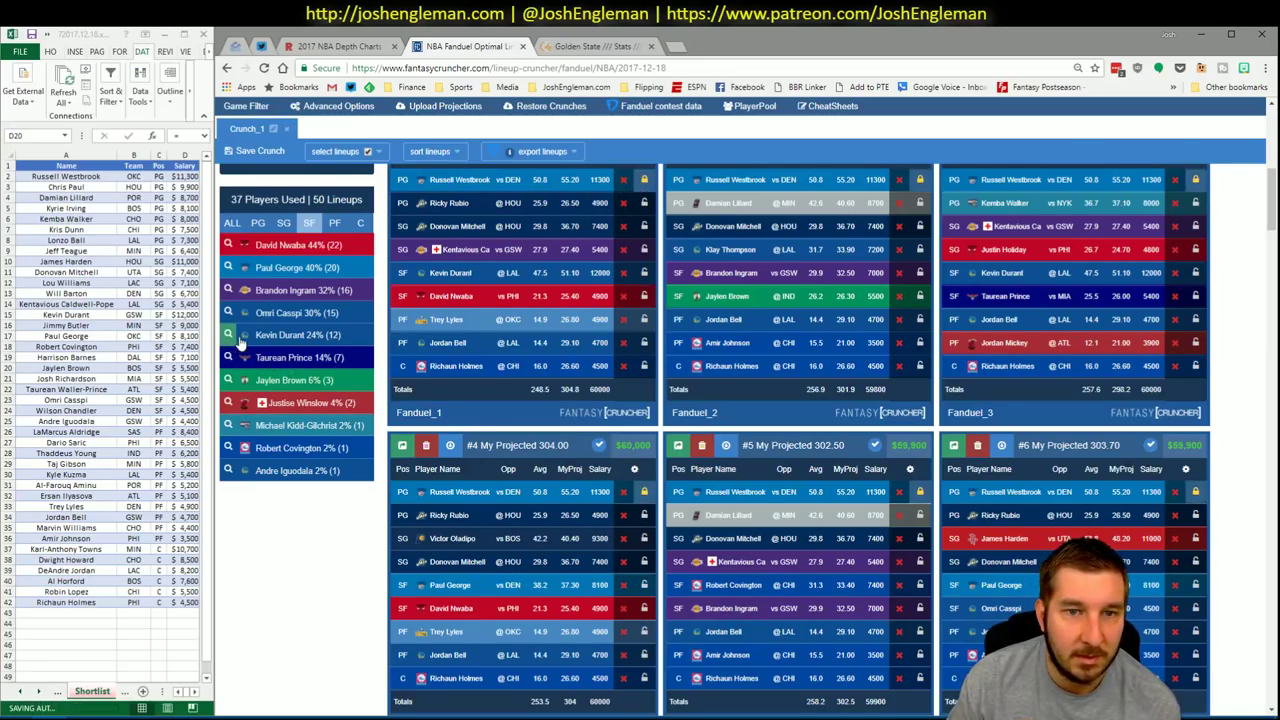
{"action": "left_click", "coordinate": [645, 274]}
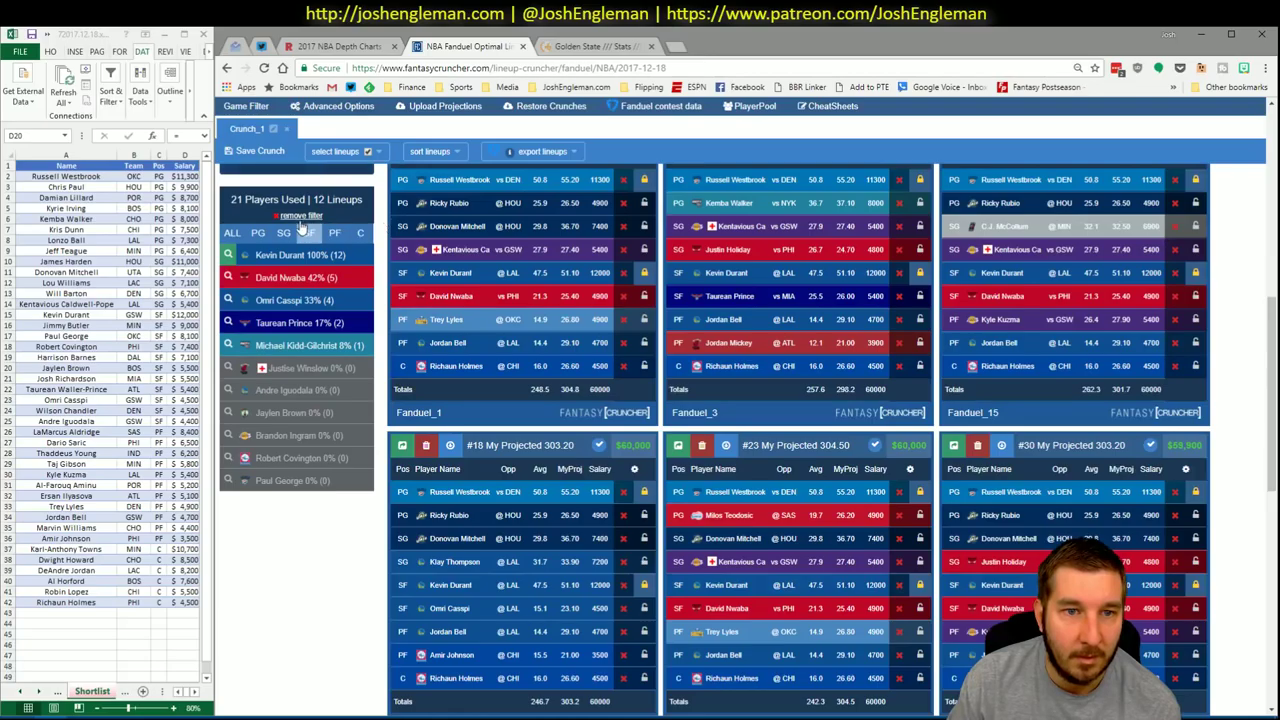
{"action": "left_click", "coordinate": [301, 217]}
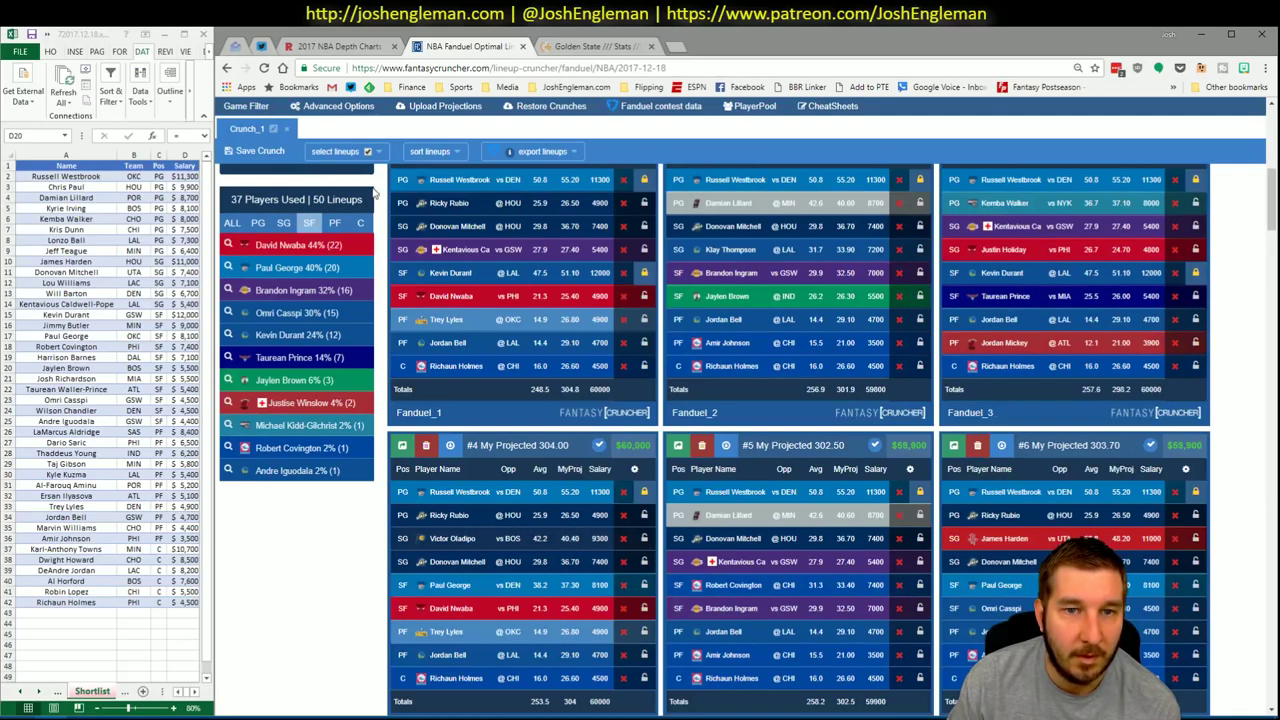
Calculate a new set of 50 lineups and lock Richaun Holmes, Jordan Bell and Kentavious Caldwell-Pope
{"action": "scroll", "coordinate": [383, 200], "scroll_direction": "up", "scroll_amount": 3}
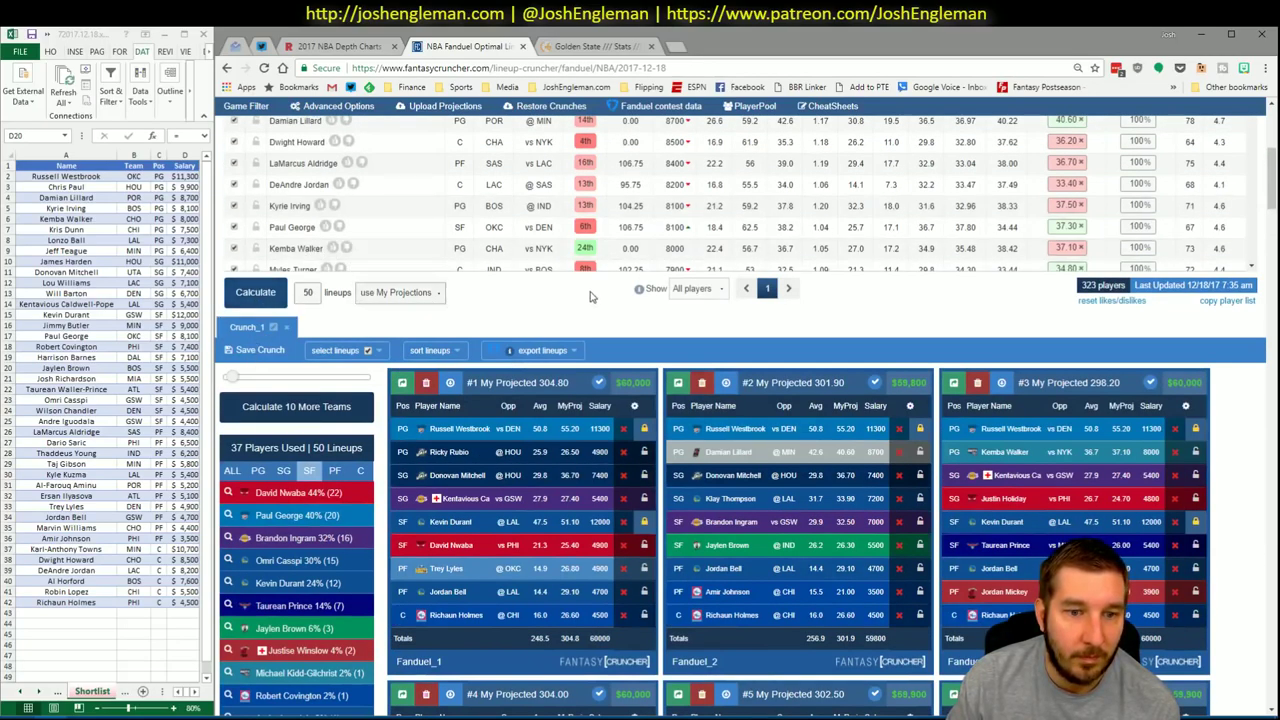
{"action": "left_click", "coordinate": [255, 292]}
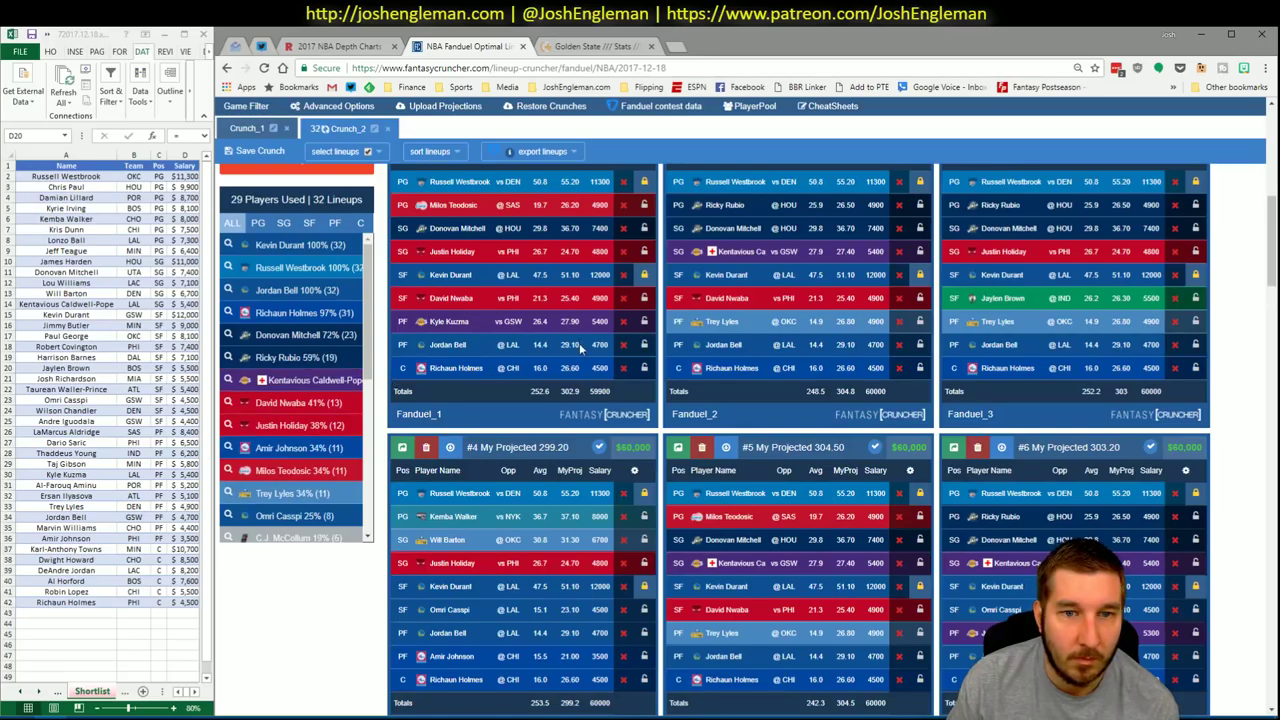
{"action": "scroll", "coordinate": [605, 390], "scroll_direction": "up", "scroll_amount": 1}
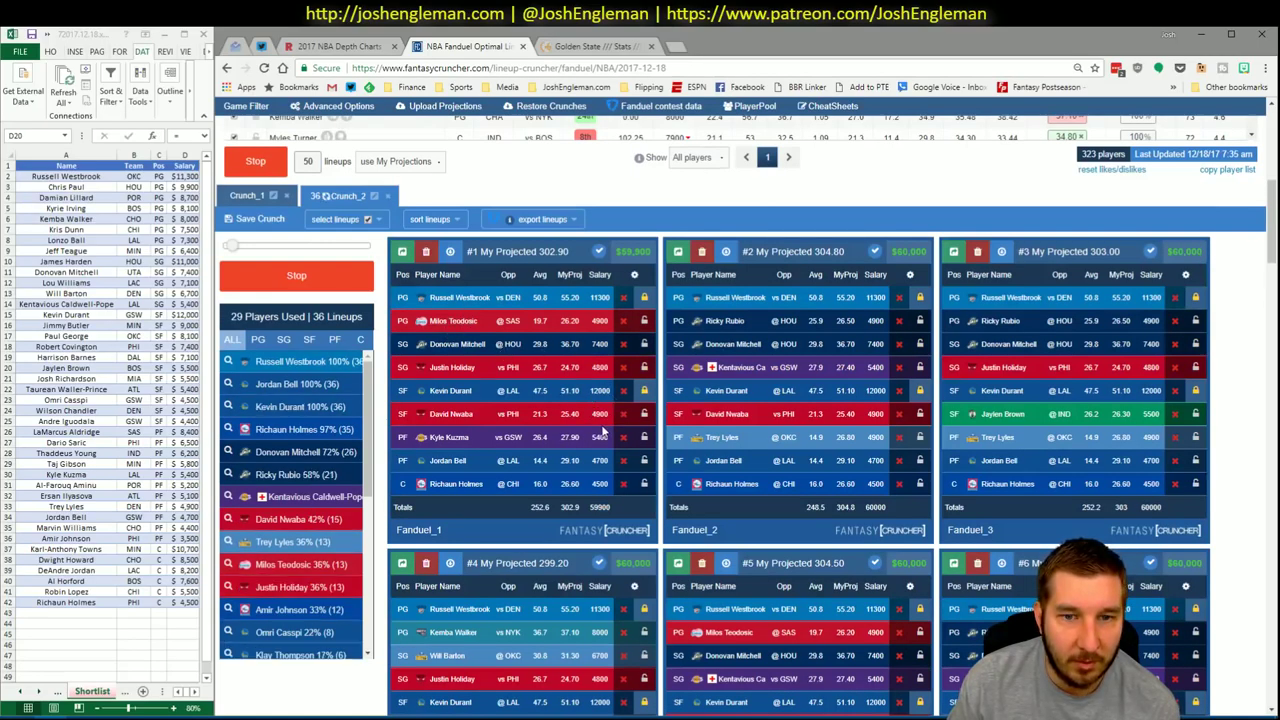
{"action": "scroll", "coordinate": [603, 432], "scroll_direction": "down", "scroll_amount": 1}
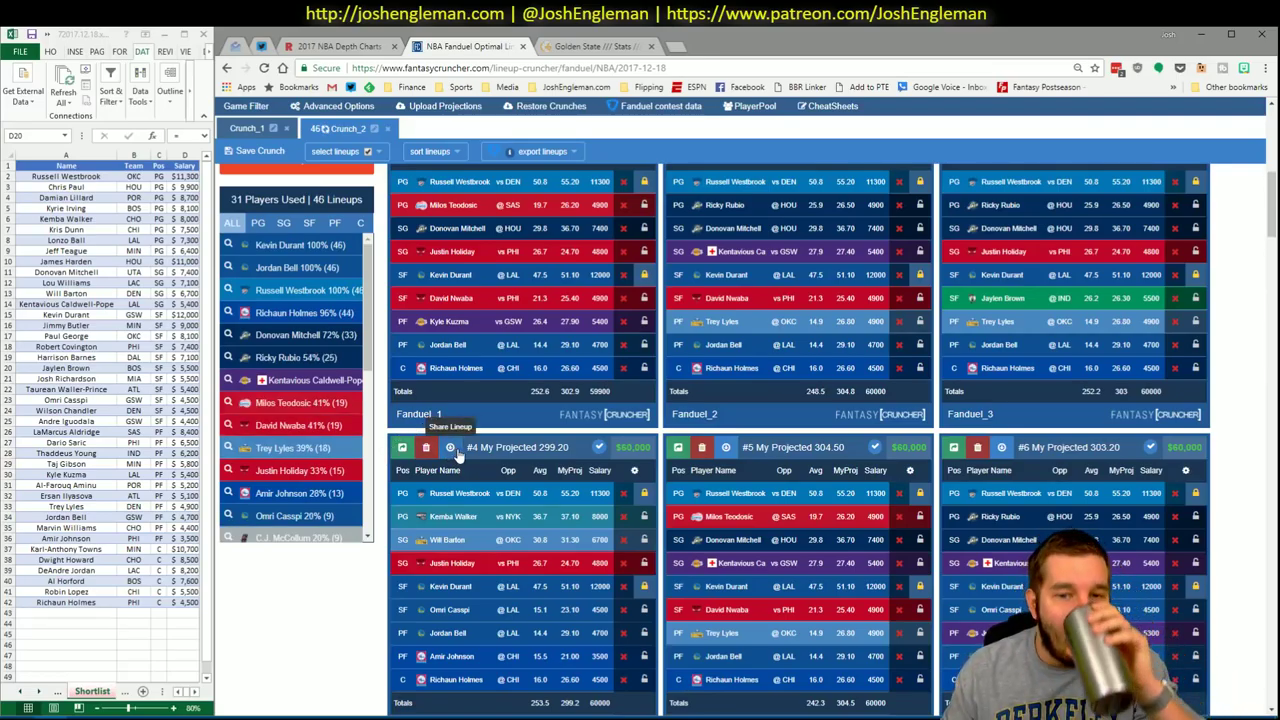
{"action": "left_click", "coordinate": [644, 371]}
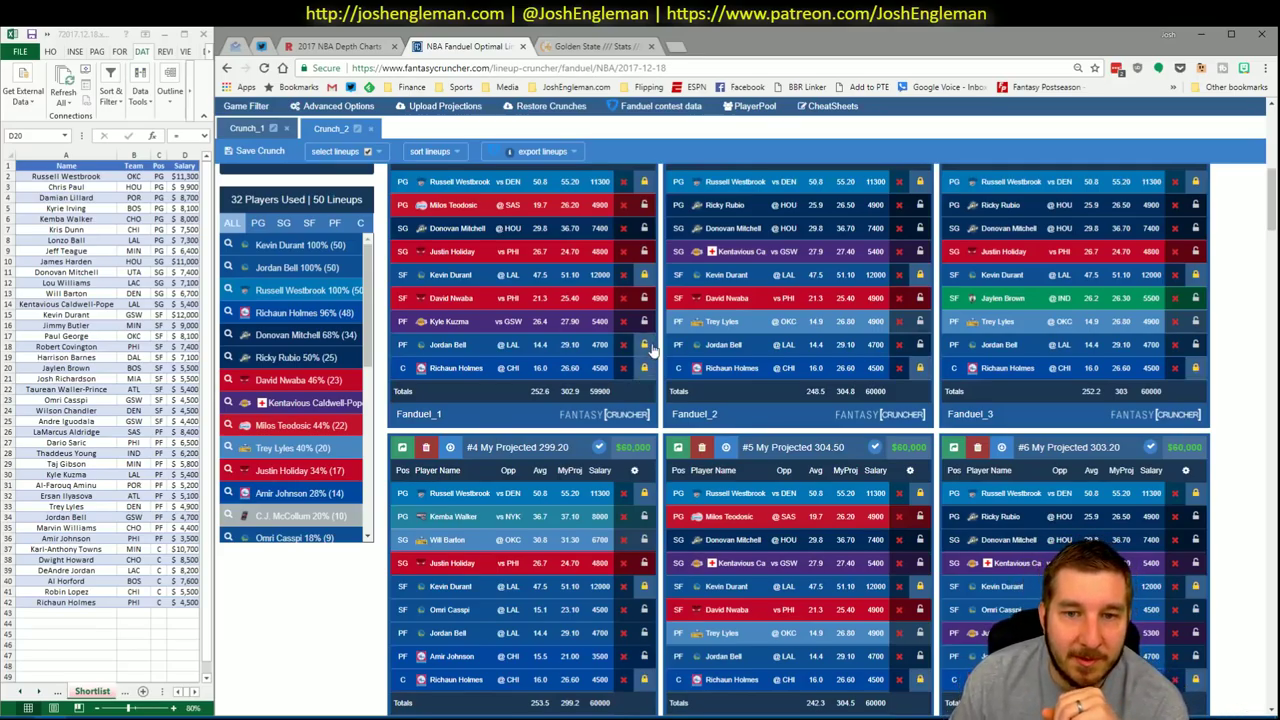
{"action": "left_click", "coordinate": [648, 346]}
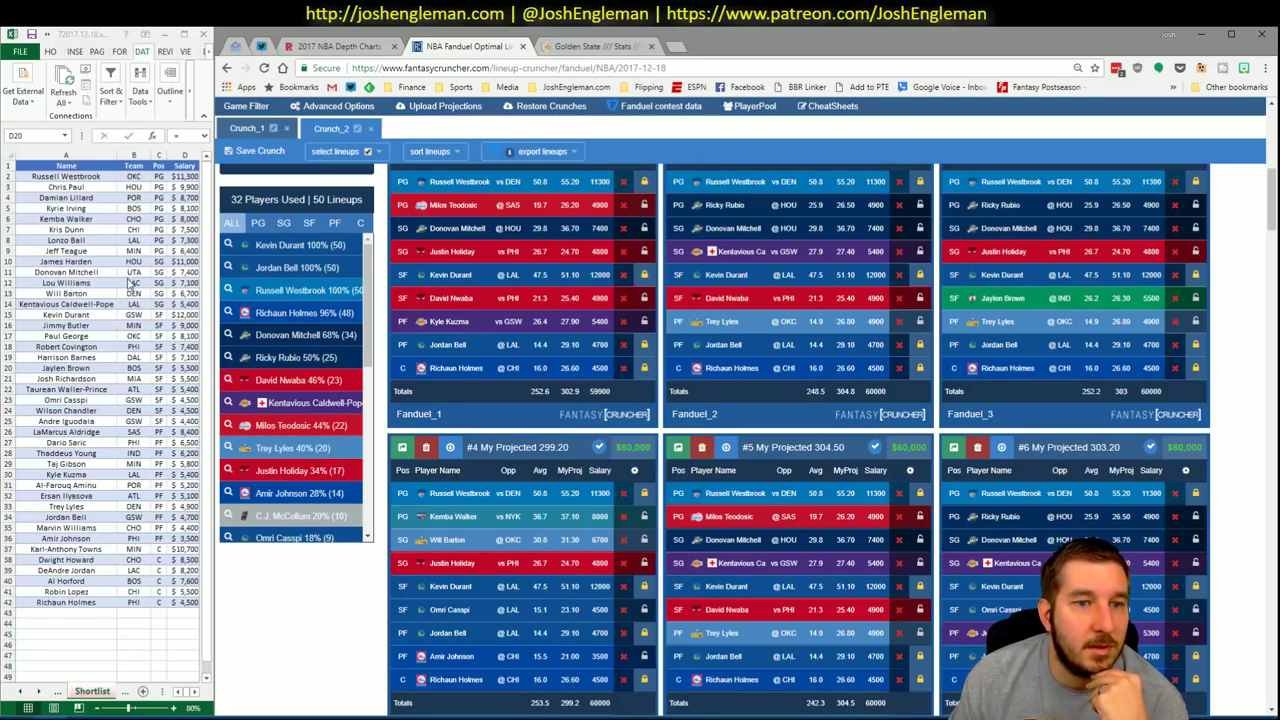
Check the guards and forwards used by position, lock Trey Lyles from his filtered lineups, and calculate 20 lineups
{"action": "left_click", "coordinate": [284, 223]}
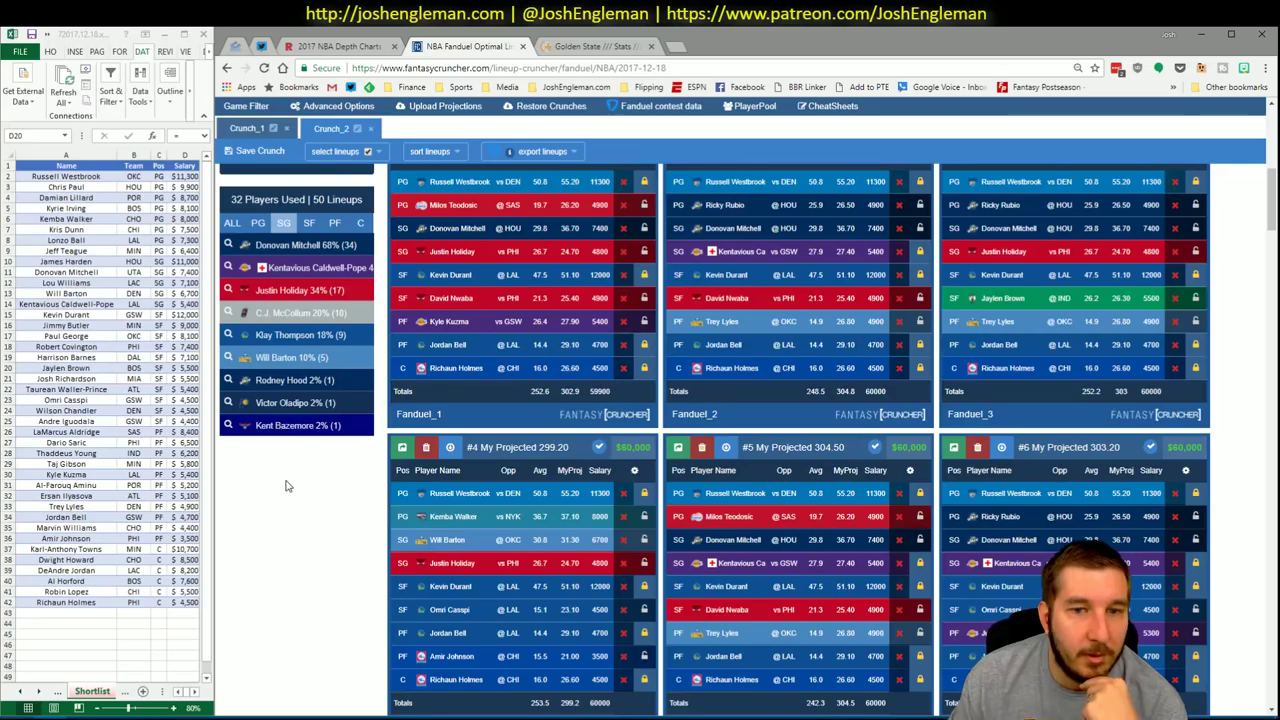
{"action": "left_click", "coordinate": [309, 222]}
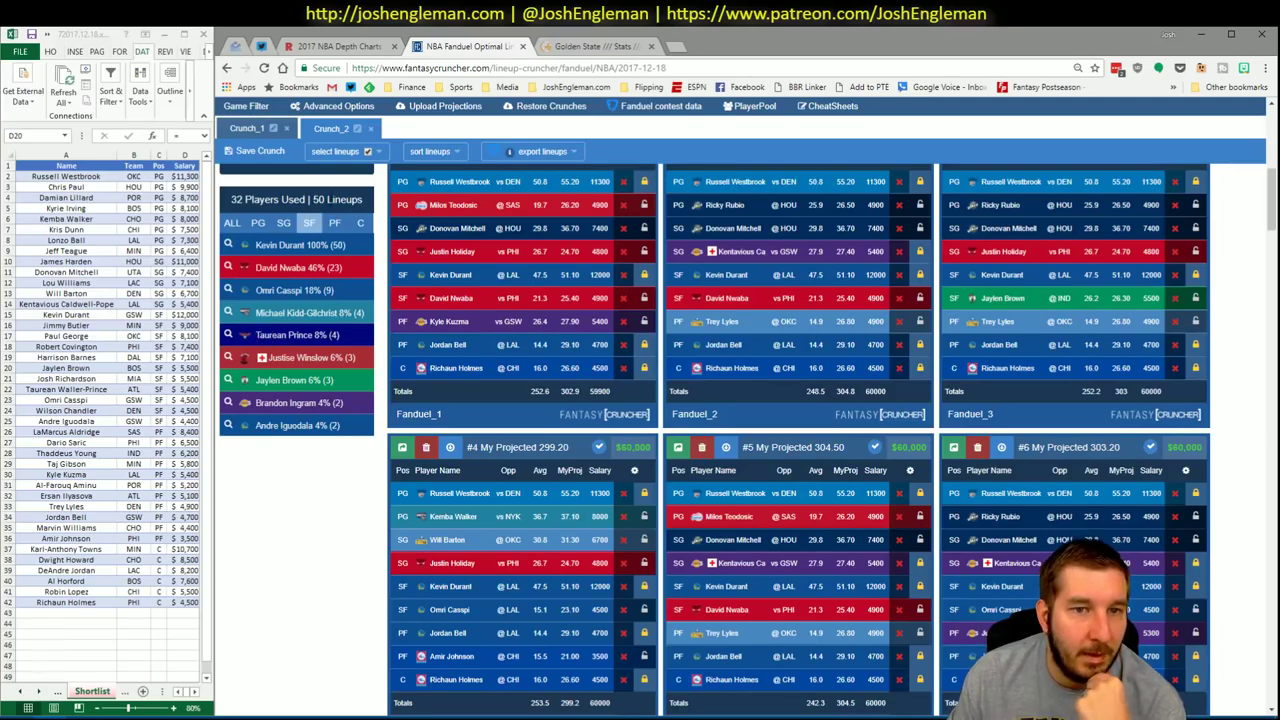
{"action": "left_click", "coordinate": [330, 223]}
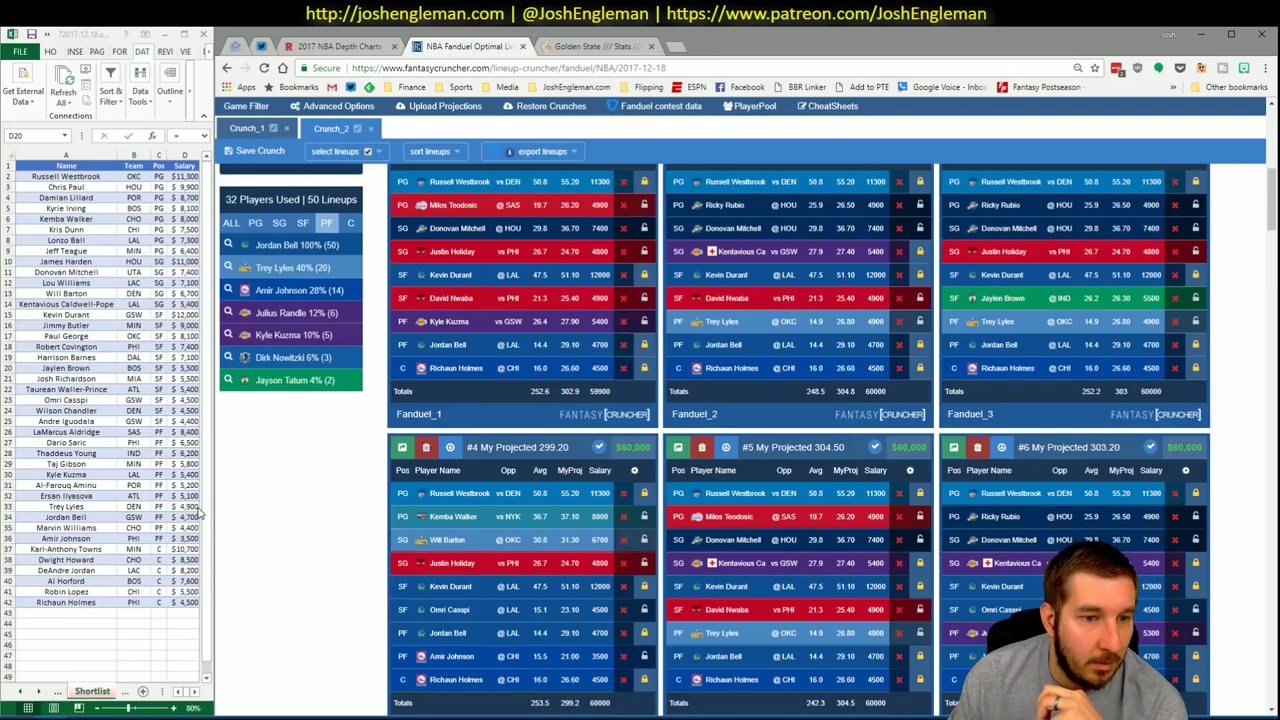
{"action": "left_click", "coordinate": [229, 270]}
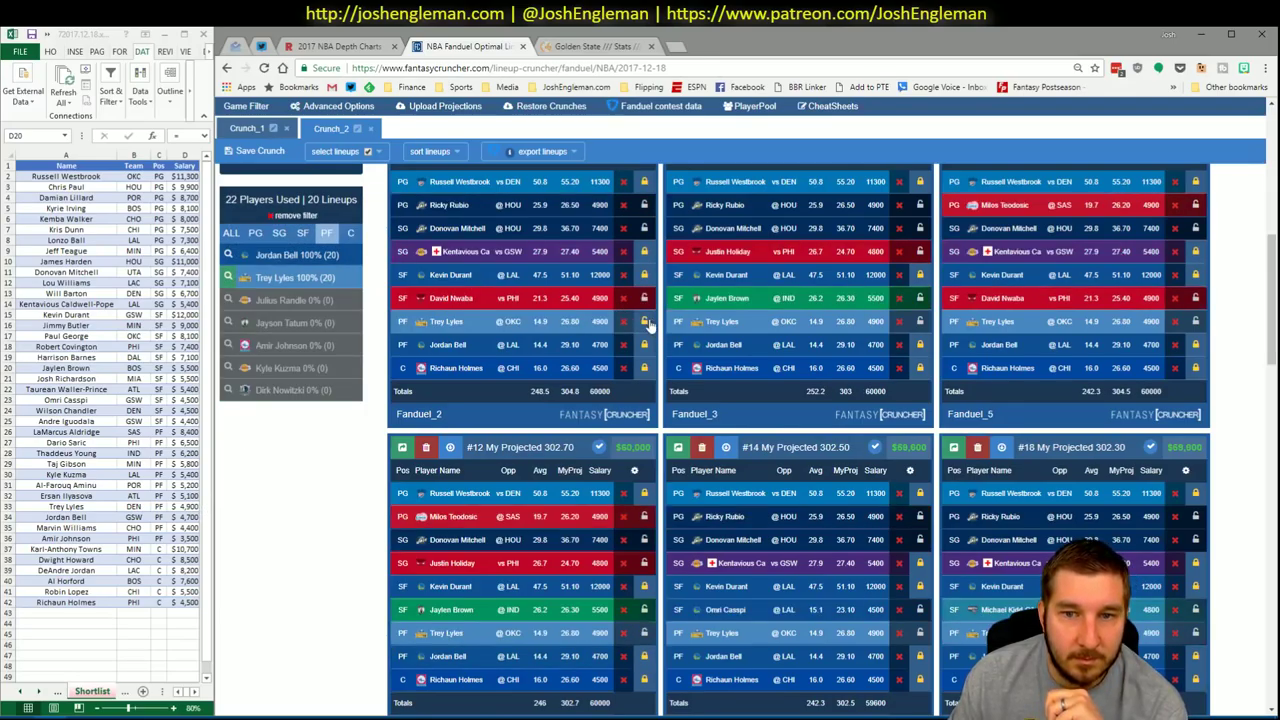
{"action": "scroll", "coordinate": [310, 373], "scroll_direction": "up", "scroll_amount": 3}
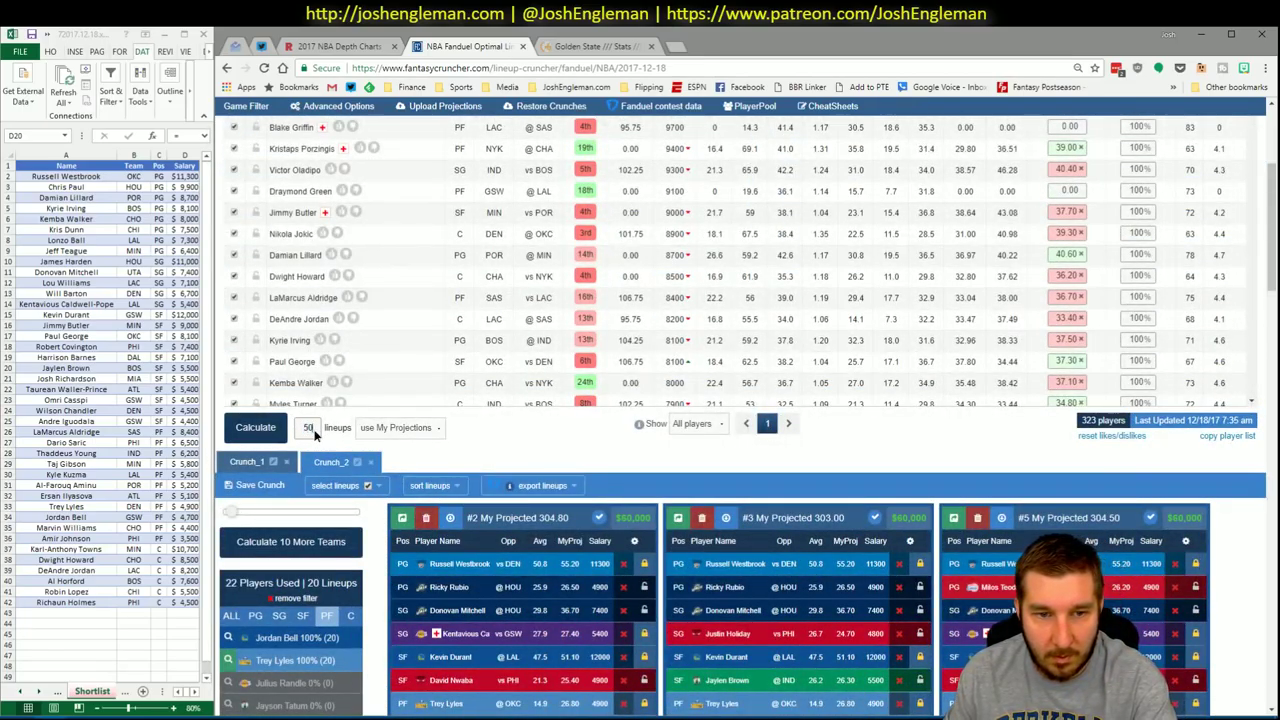
{"action": "left_click", "coordinate": [256, 428]}
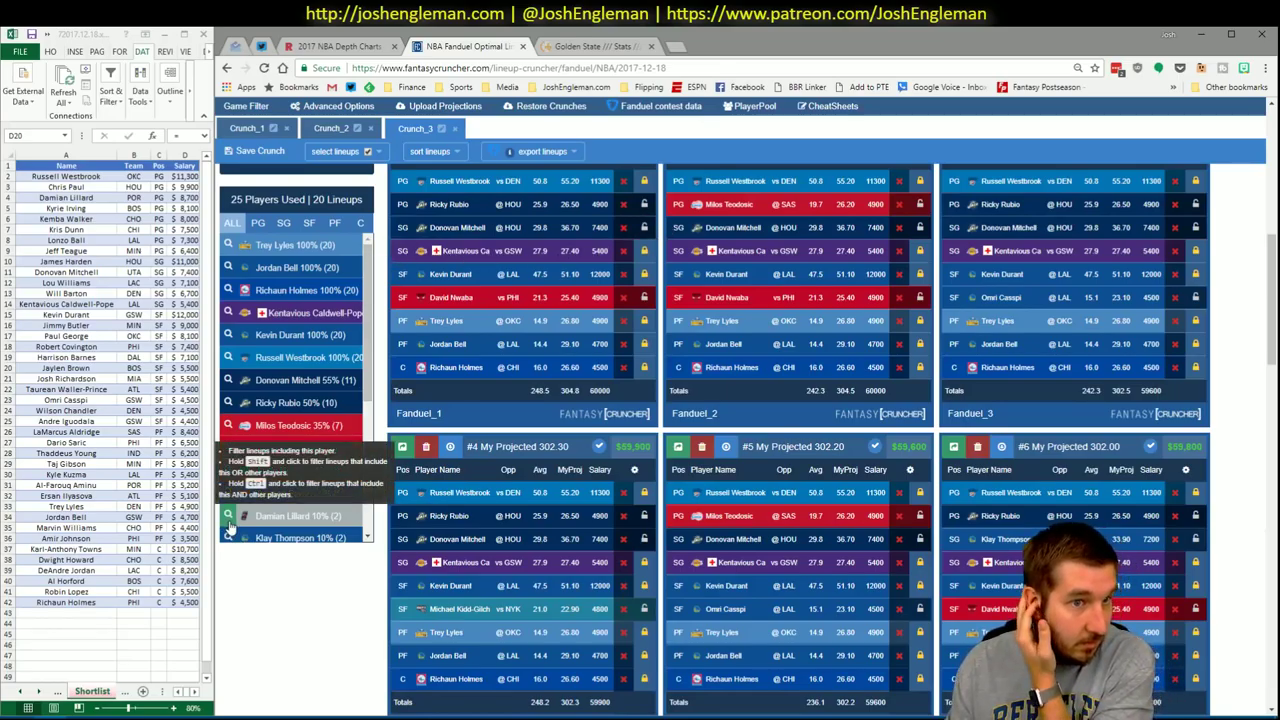
Filter the player pool to shooting guards, lock Louis Williams, and calculate another 20 lineups
{"action": "left_click", "coordinate": [284, 222]}
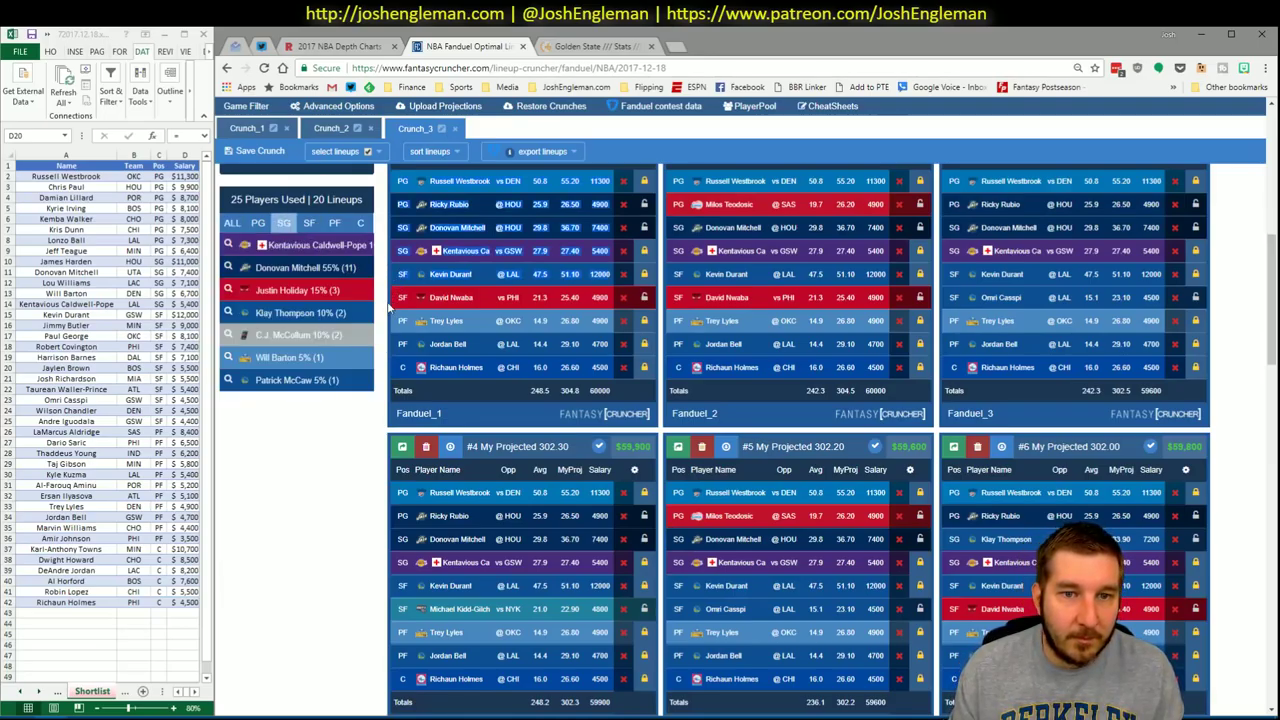
{"action": "scroll", "coordinate": [478, 322], "scroll_direction": "up", "scroll_amount": 5}
{"action": "scroll", "coordinate": [485, 265], "scroll_direction": "up", "scroll_amount": 1}
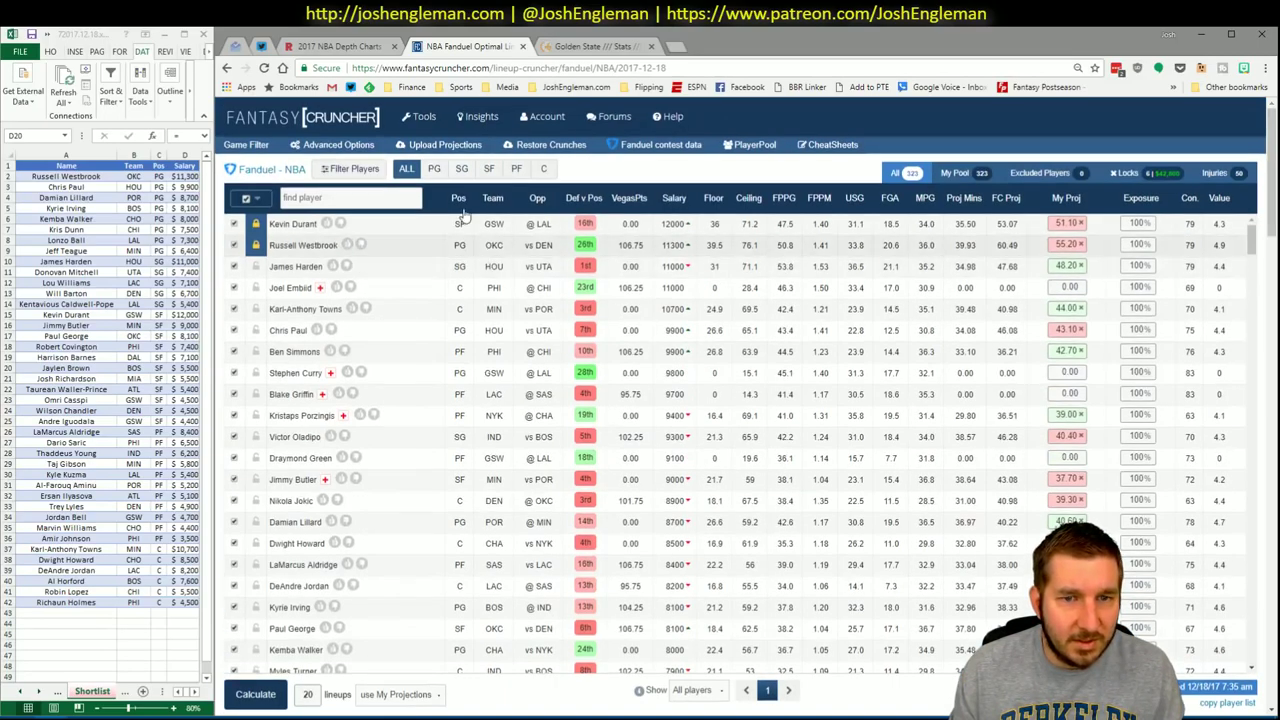
{"action": "left_click", "coordinate": [462, 170]}
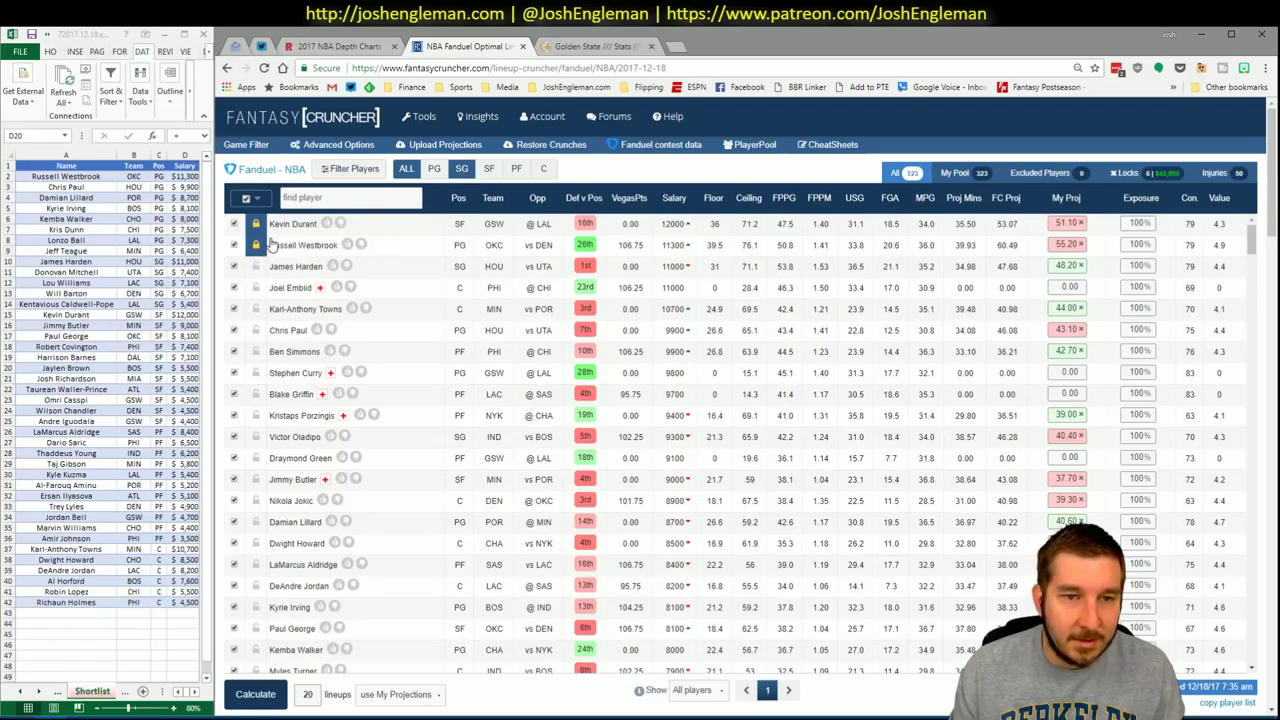
{"action": "left_click", "coordinate": [262, 698]}
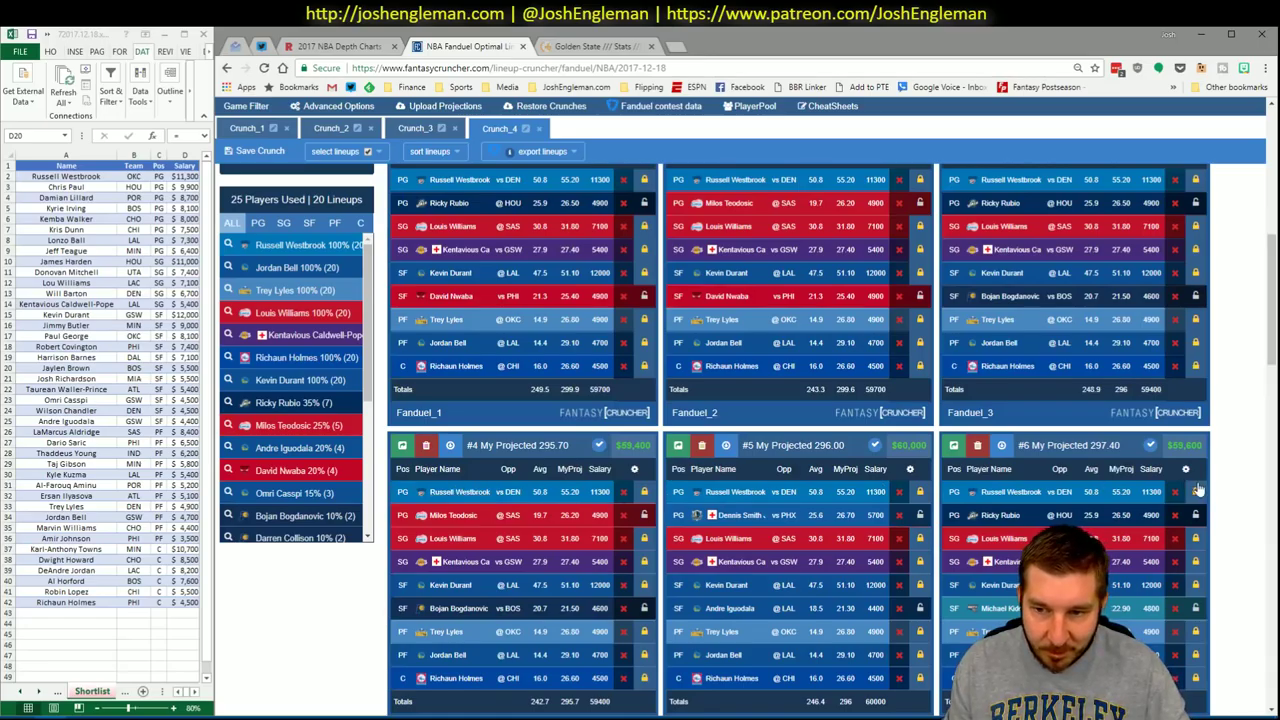
Review the point guards used, viewing the Jeff Teague and Milos Teodosic lineups in turn, and clear the filter
{"action": "left_click", "coordinate": [258, 223]}
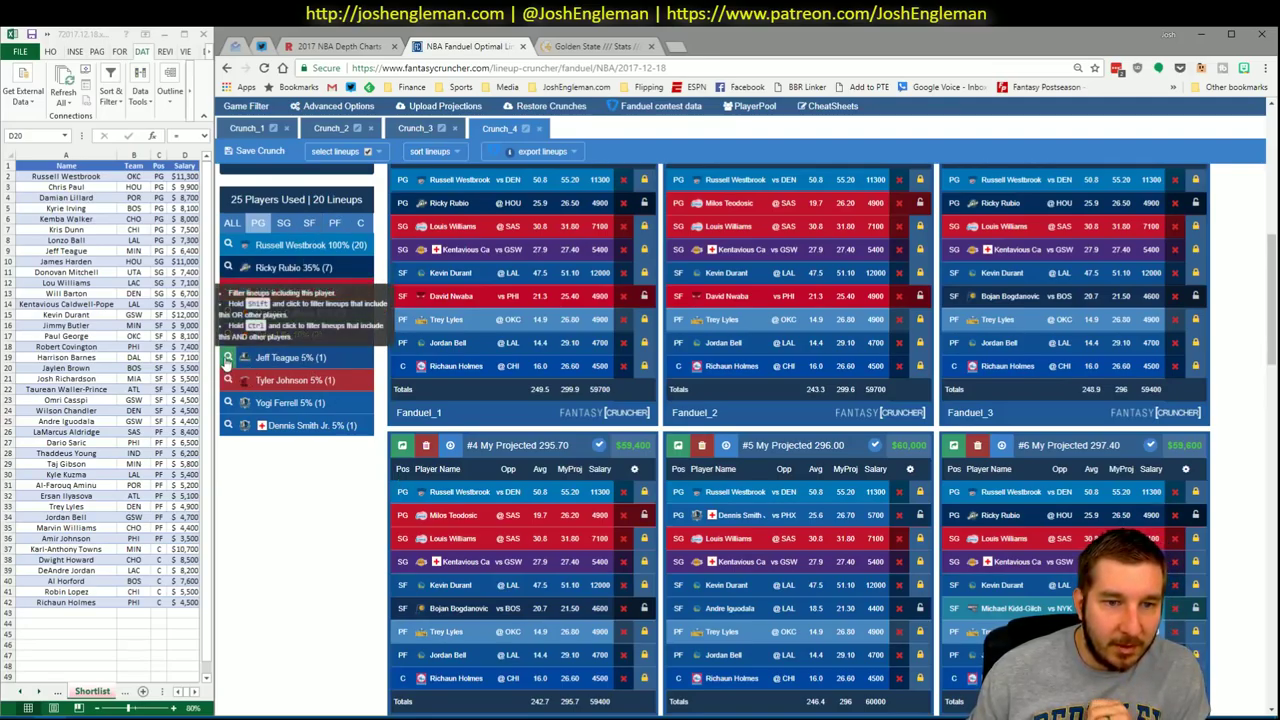
{"action": "left_click", "coordinate": [228, 358]}
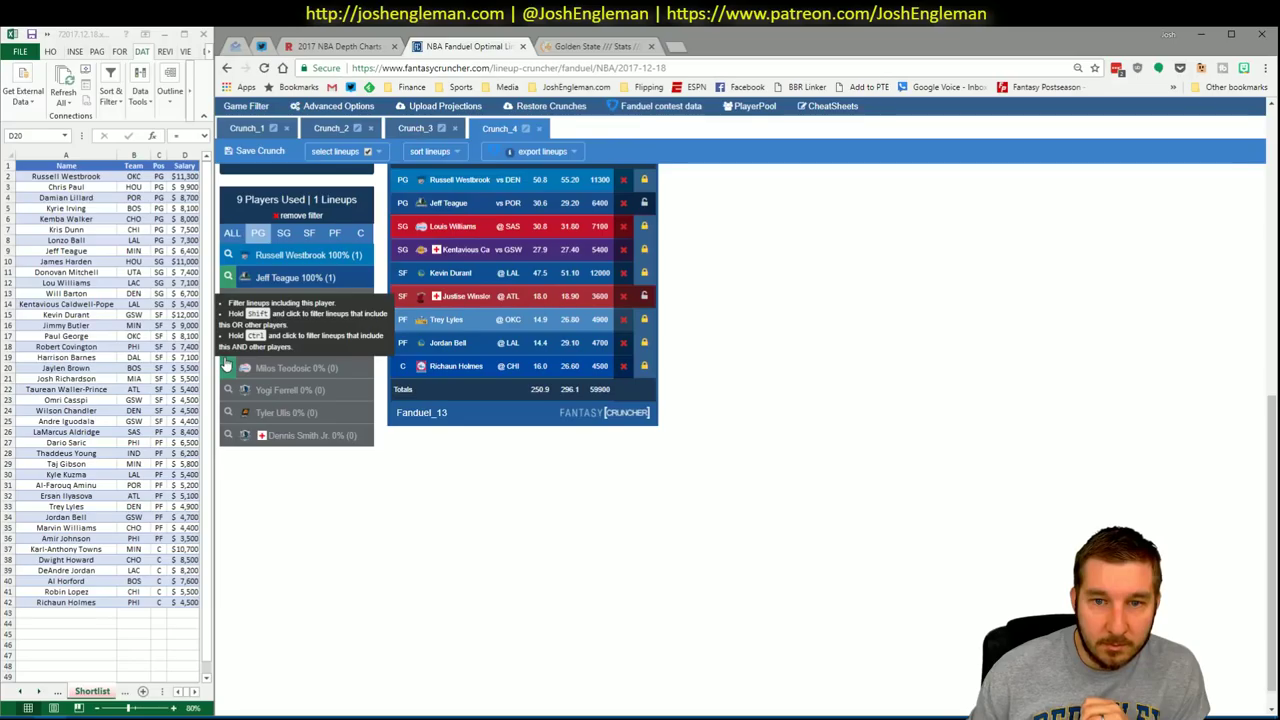
{"action": "left_click", "coordinate": [228, 367]}
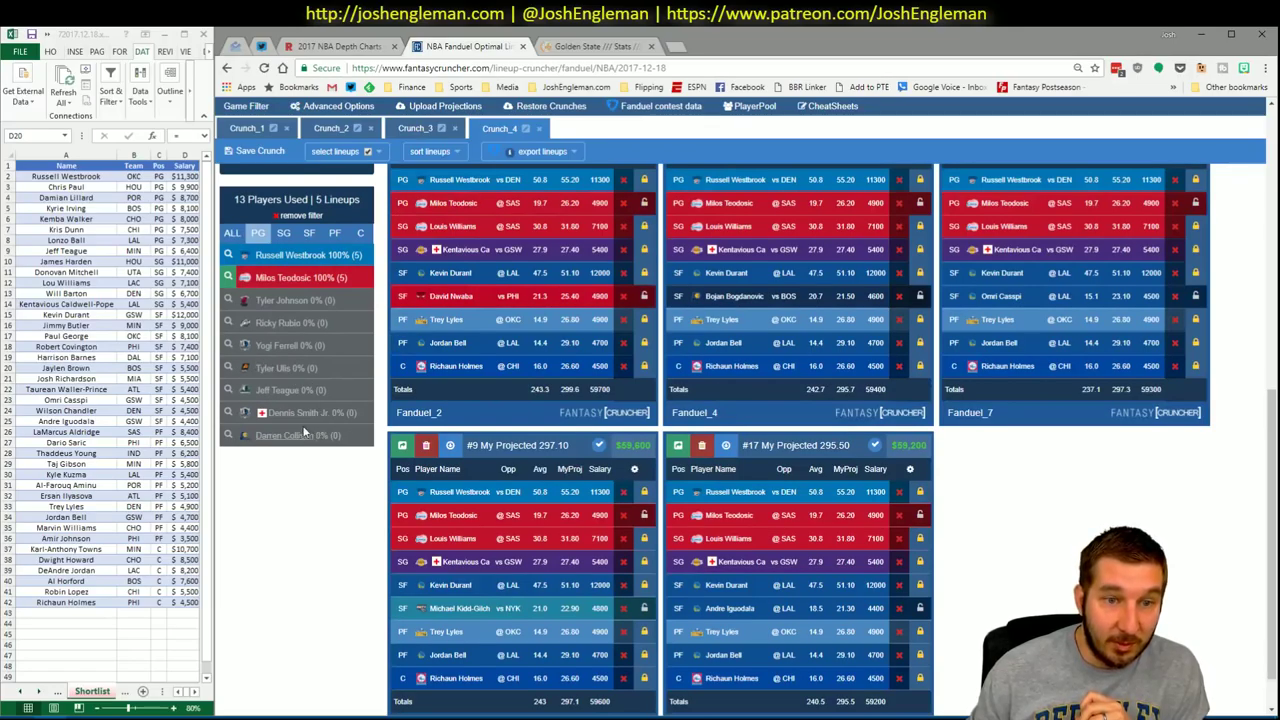
{"action": "left_click", "coordinate": [295, 216]}
{"action": "scroll", "coordinate": [716, 385], "scroll_direction": "up", "scroll_amount": 2}
{"action": "scroll", "coordinate": [716, 388], "scroll_direction": "up", "scroll_amount": 1}
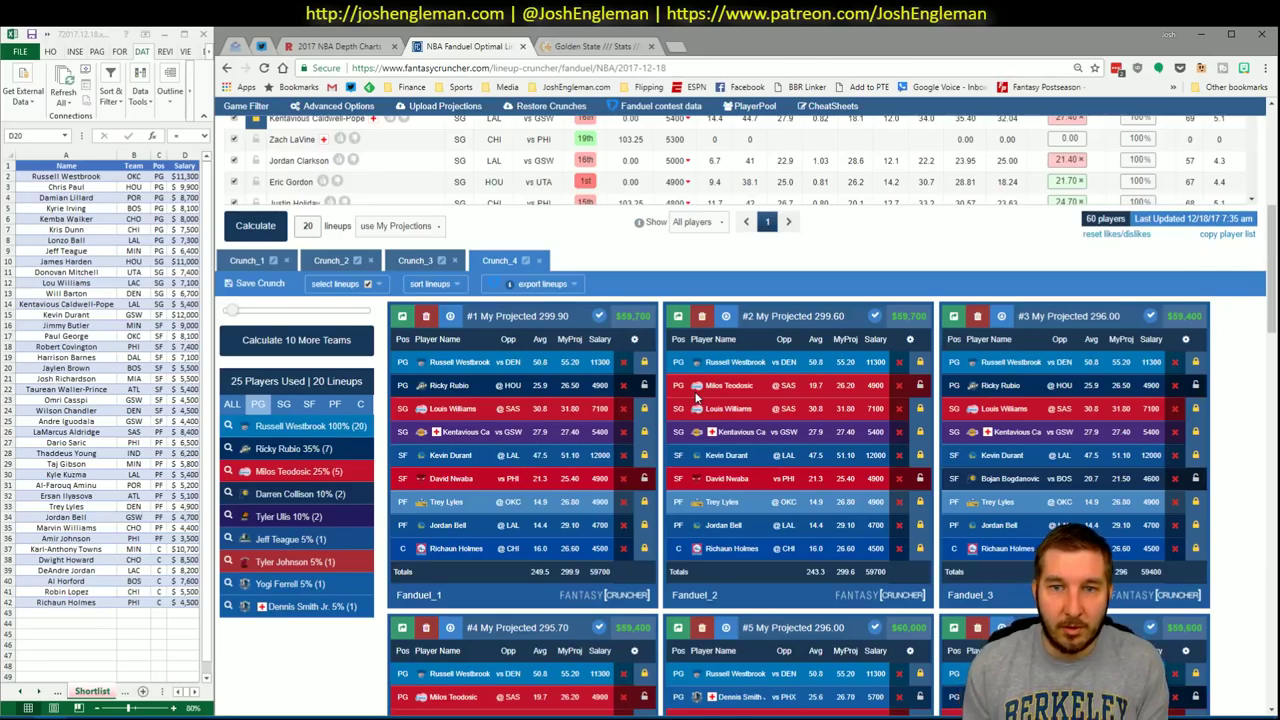
Open the lineup cruncher for DraftKings NBA
{"action": "scroll", "coordinate": [616, 253], "scroll_direction": "up", "scroll_amount": 5}
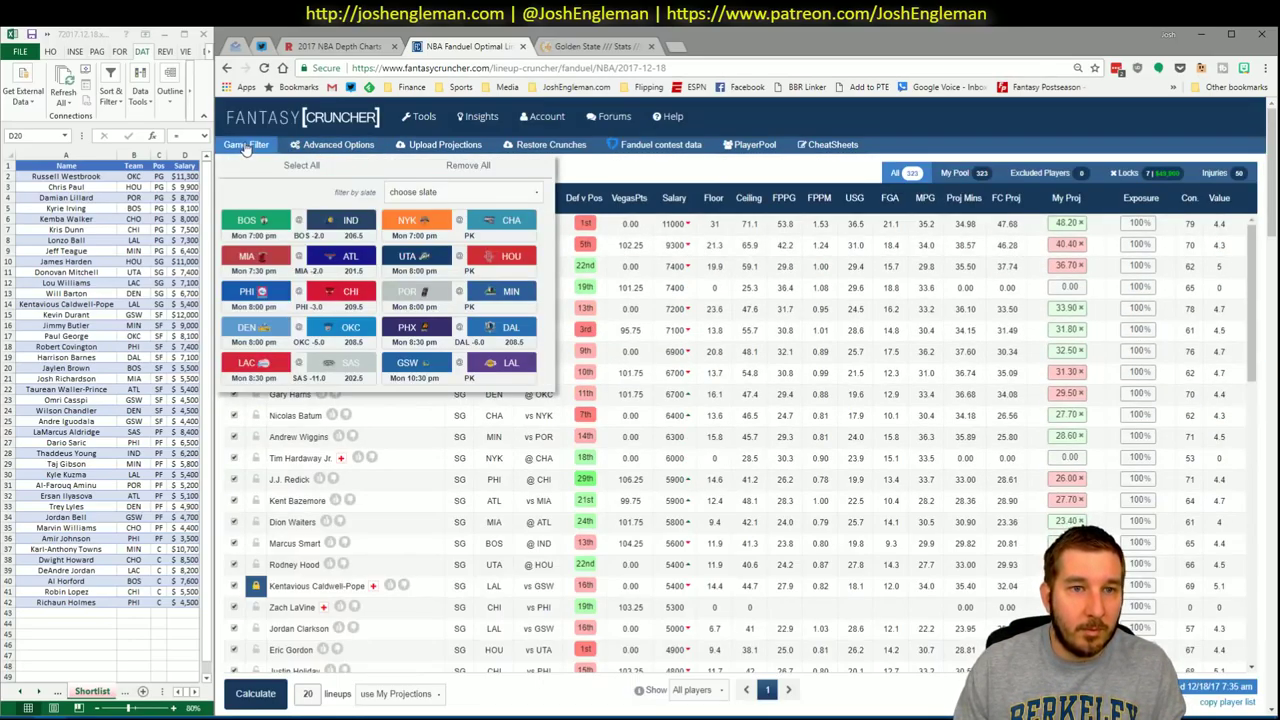
{"action": "mouse_move", "coordinate": [422, 118]}
{"action": "mouse_move", "coordinate": [428, 155]}
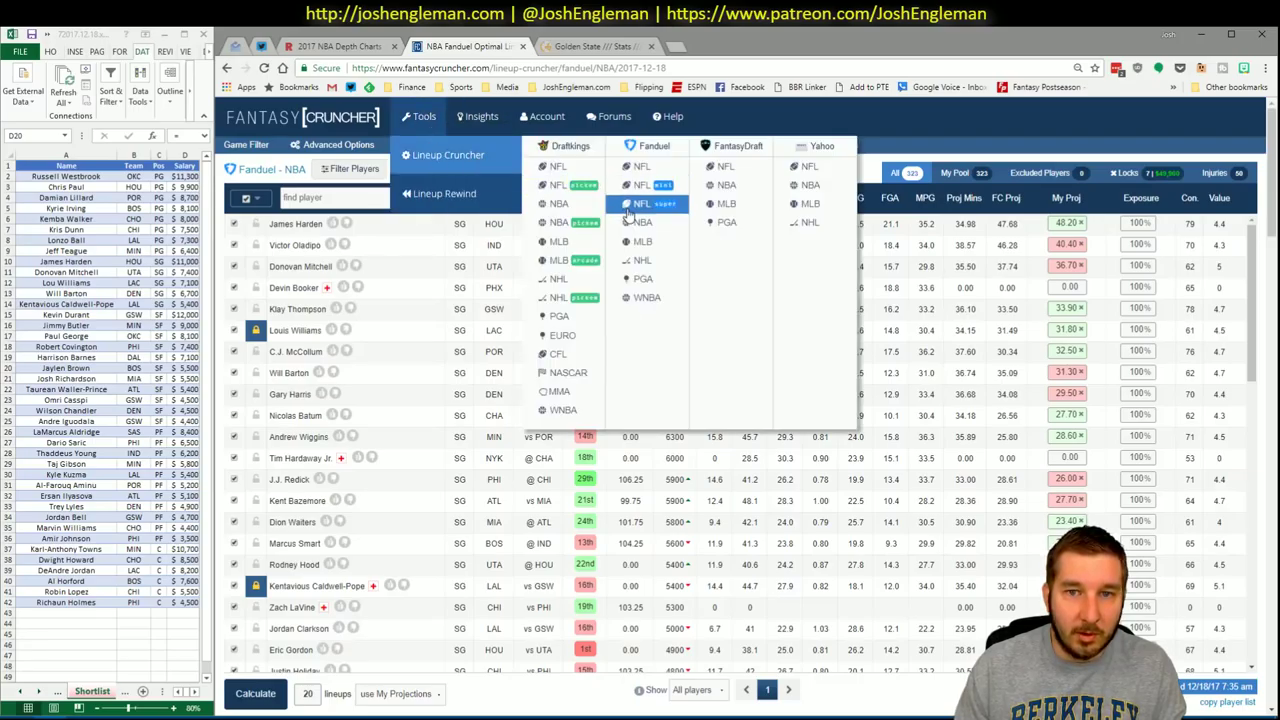
{"action": "left_click", "coordinate": [576, 210]}
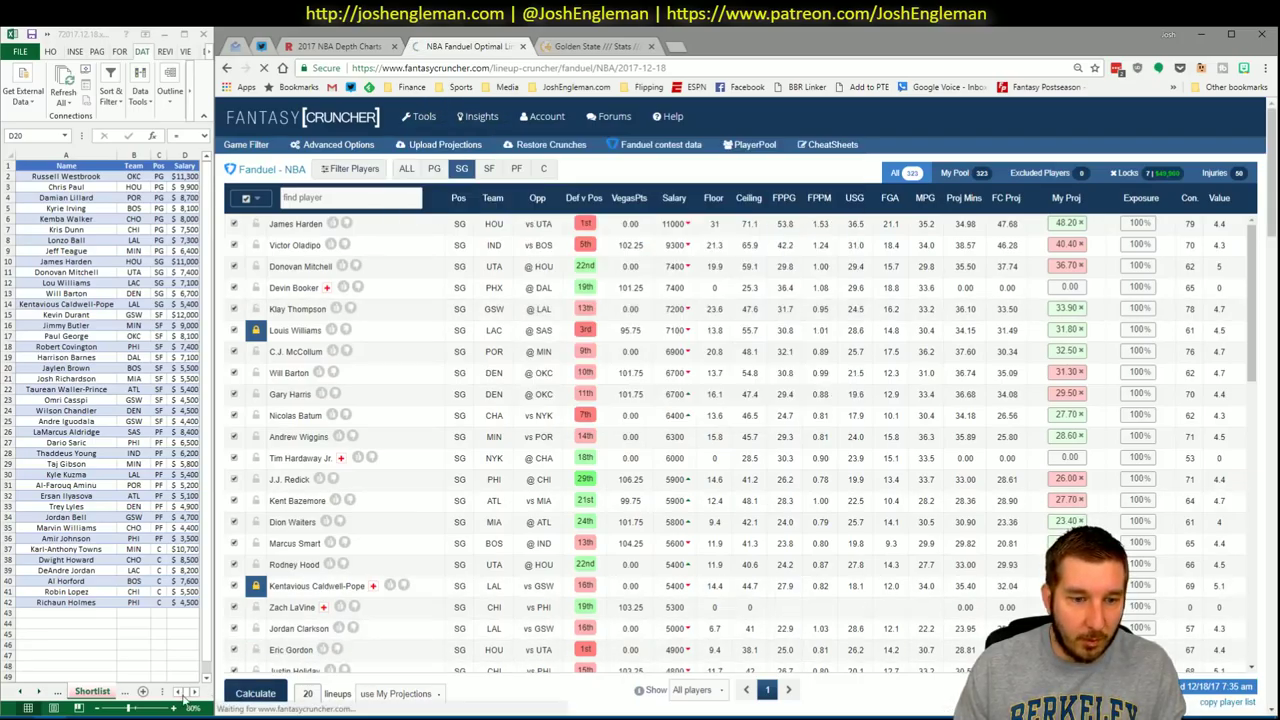
Switch to Excel and use the pivot field list to remove the position grouping from the Daily pivot table's player rows
{"action": "left_click", "coordinate": [150, 655]}
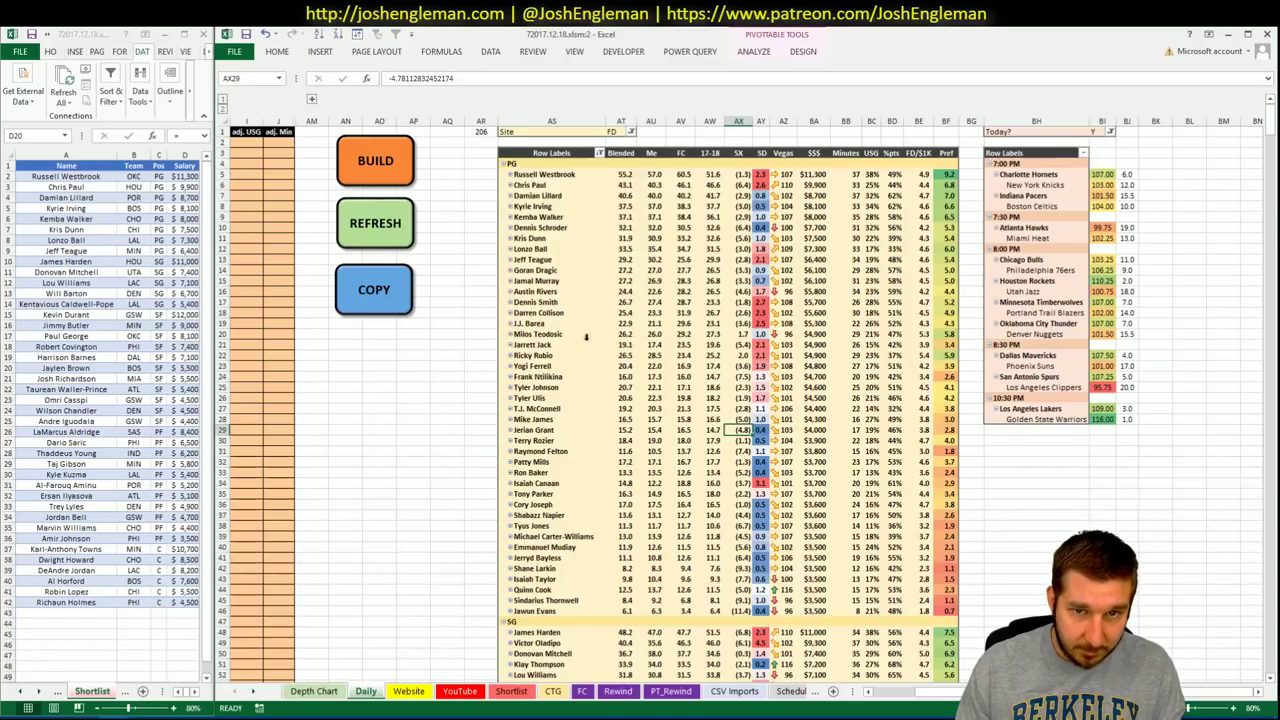
{"action": "right_click", "coordinate": [582, 279]}
{"action": "left_click", "coordinate": [654, 505]}
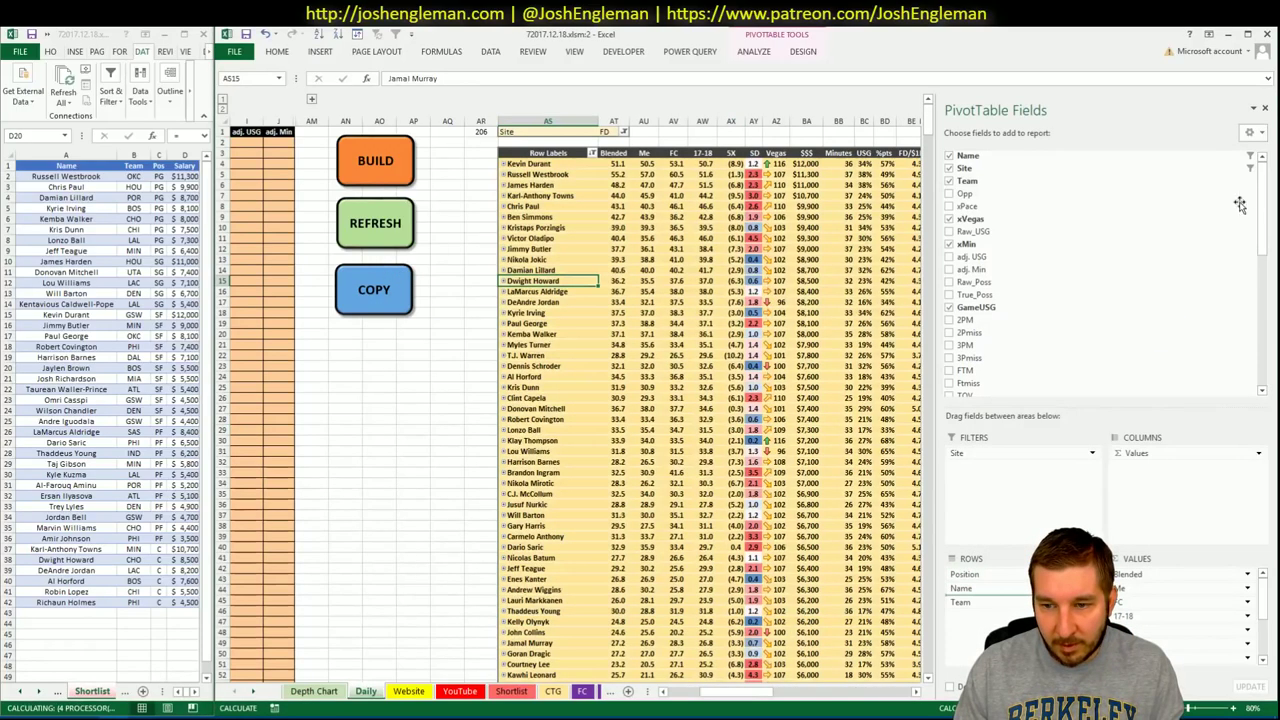
Refresh the Daily sheet, copy its projections with the workbook's copy macro, and switch back to FantasyCruncher
{"action": "left_click", "coordinate": [380, 240]}
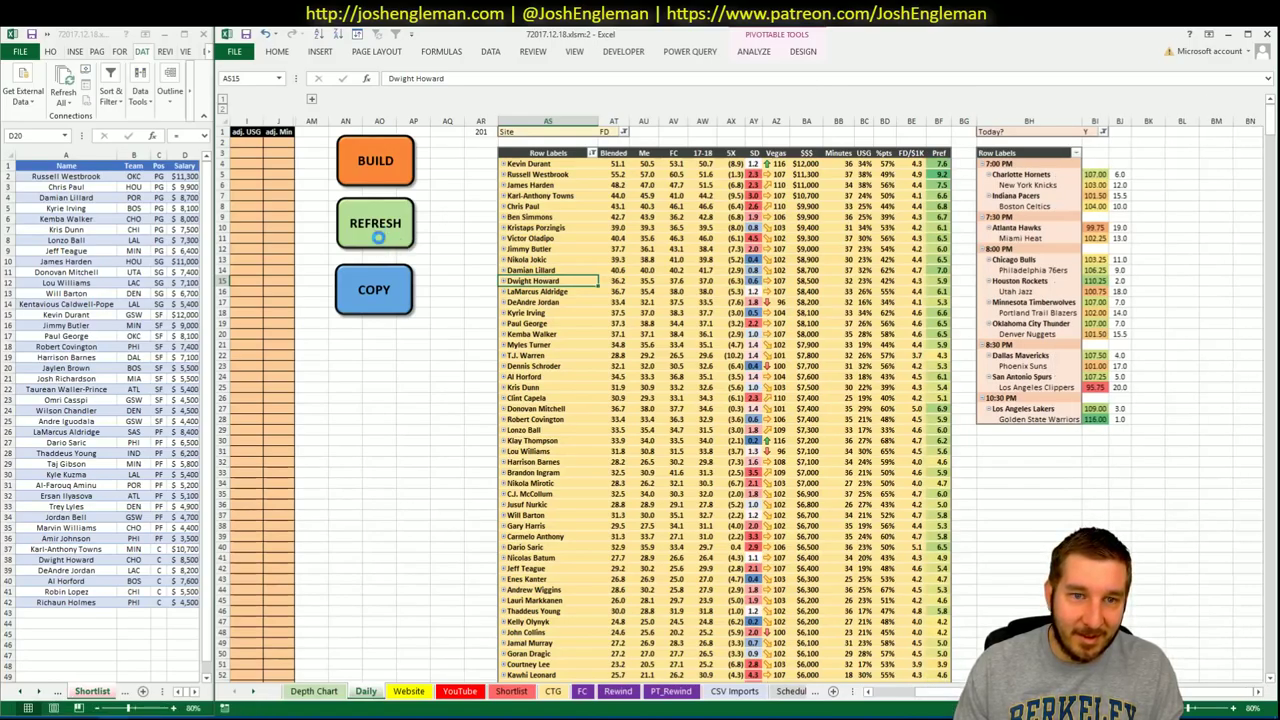
{"action": "left_click", "coordinate": [381, 290]}
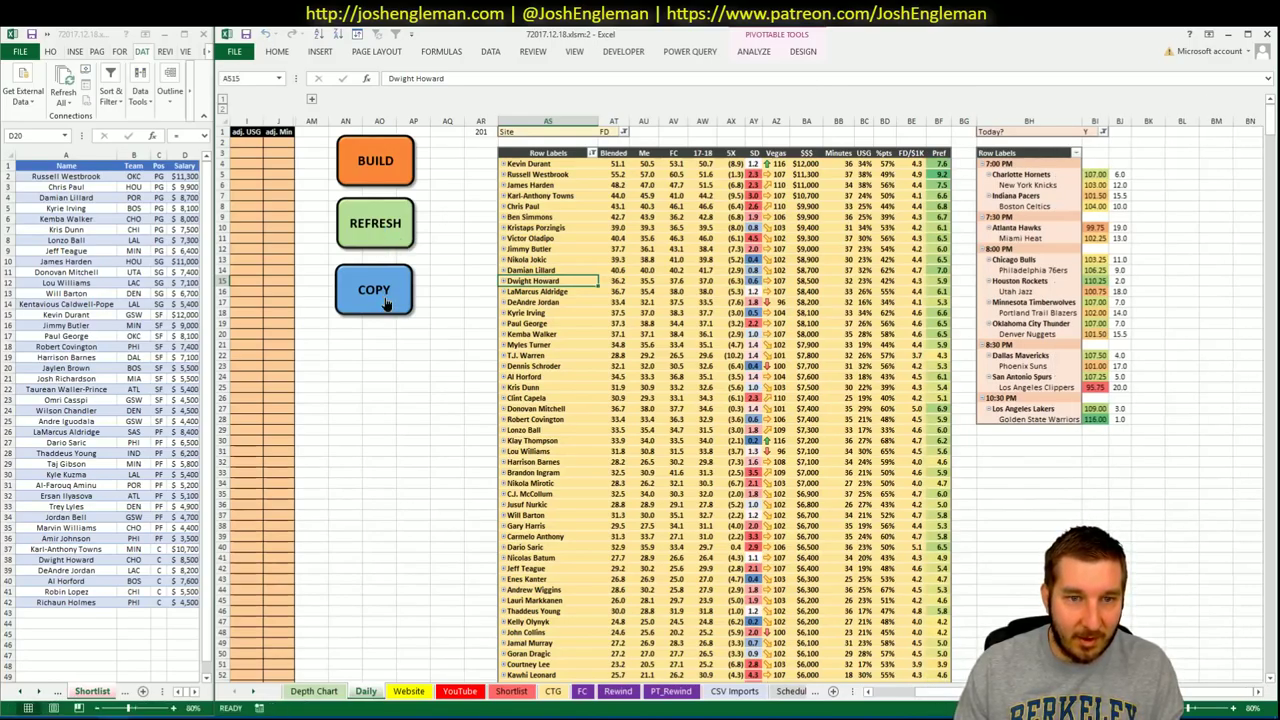
{"action": "key", "text": "alt+Tab"}
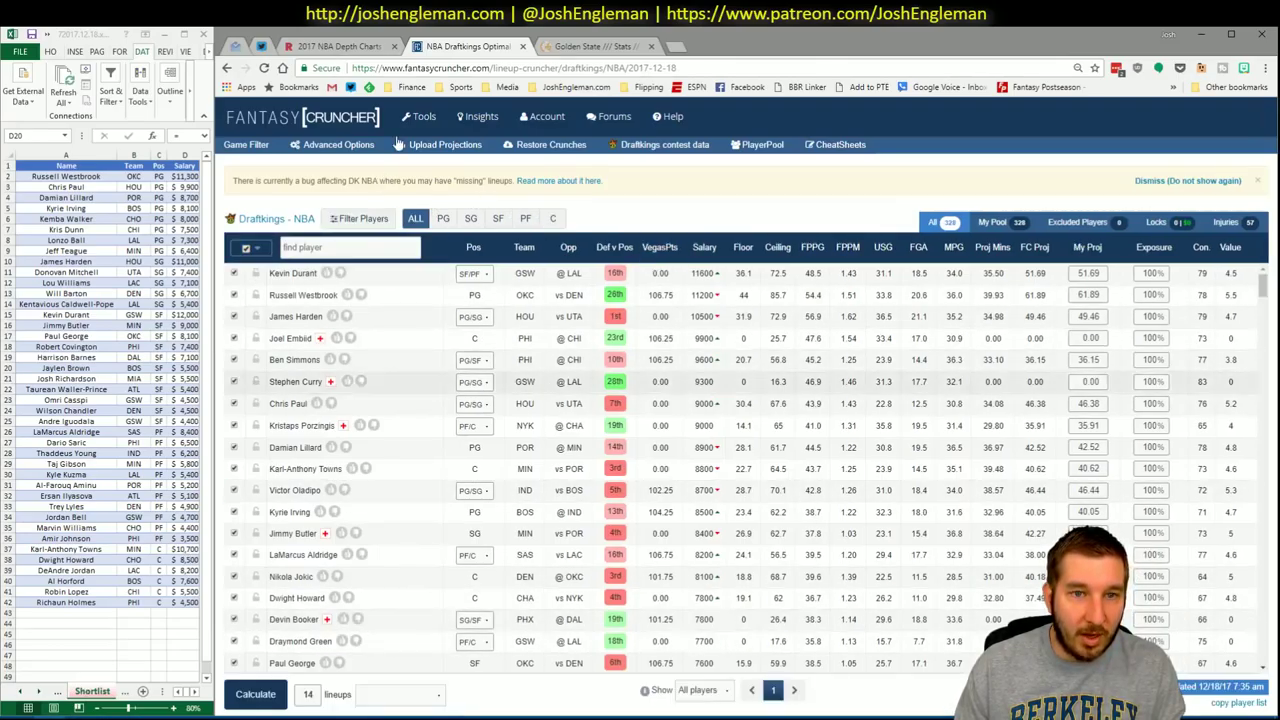
Upload the copied projections as custom DraftKings NBA player projections and return to the lineup cruncher
{"action": "left_click", "coordinate": [440, 145]}
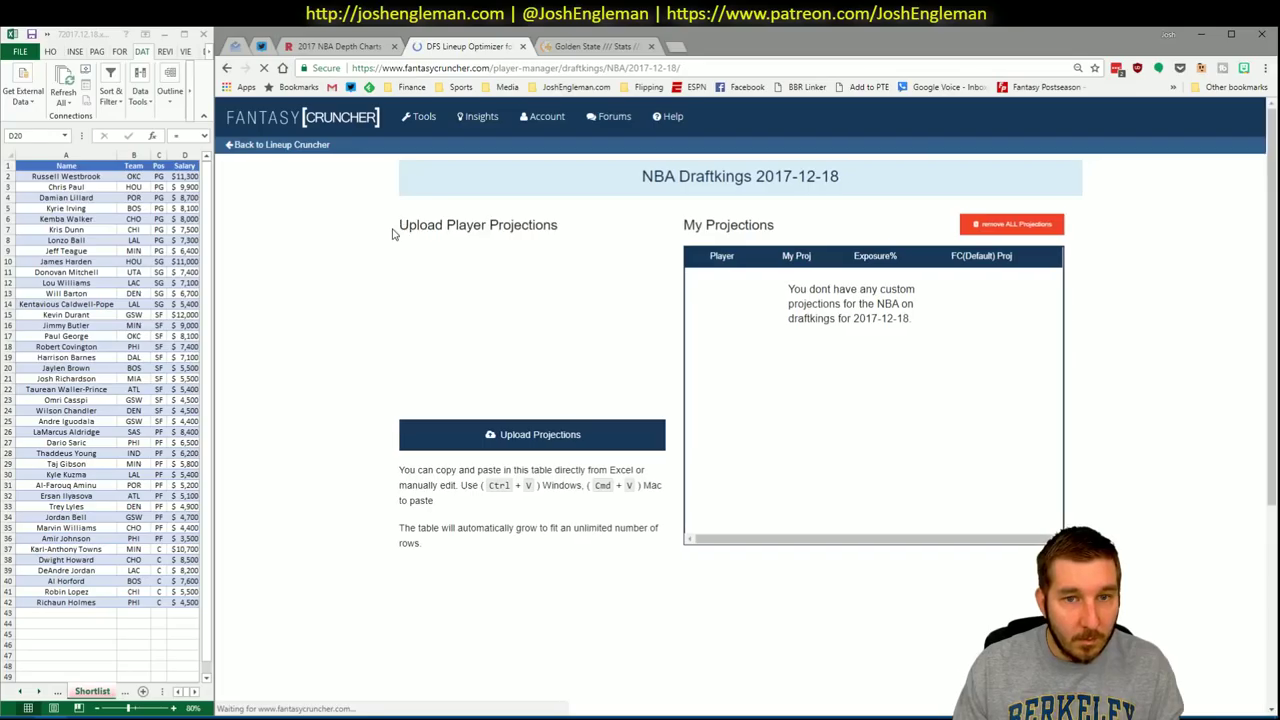
{"action": "left_click", "coordinate": [506, 274]}
{"action": "key", "text": "ctrl+v"}
{"action": "left_click", "coordinate": [532, 434]}
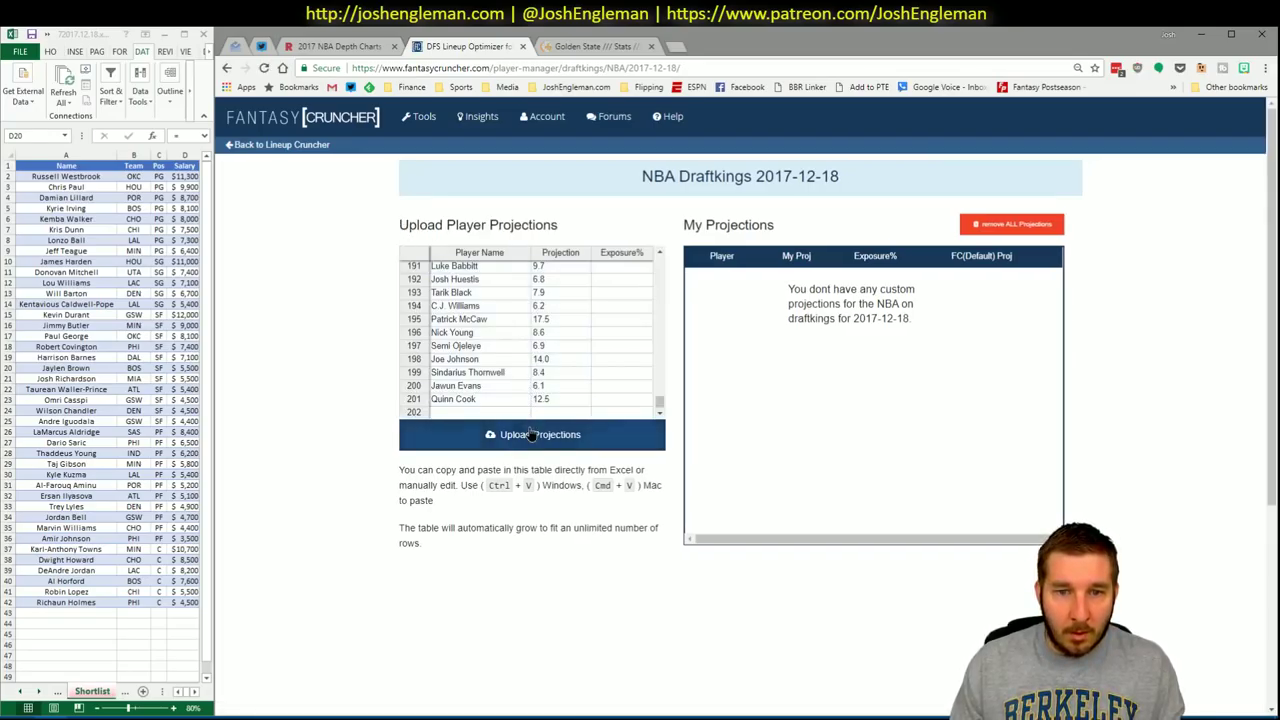
{"action": "left_click", "coordinate": [310, 150]}
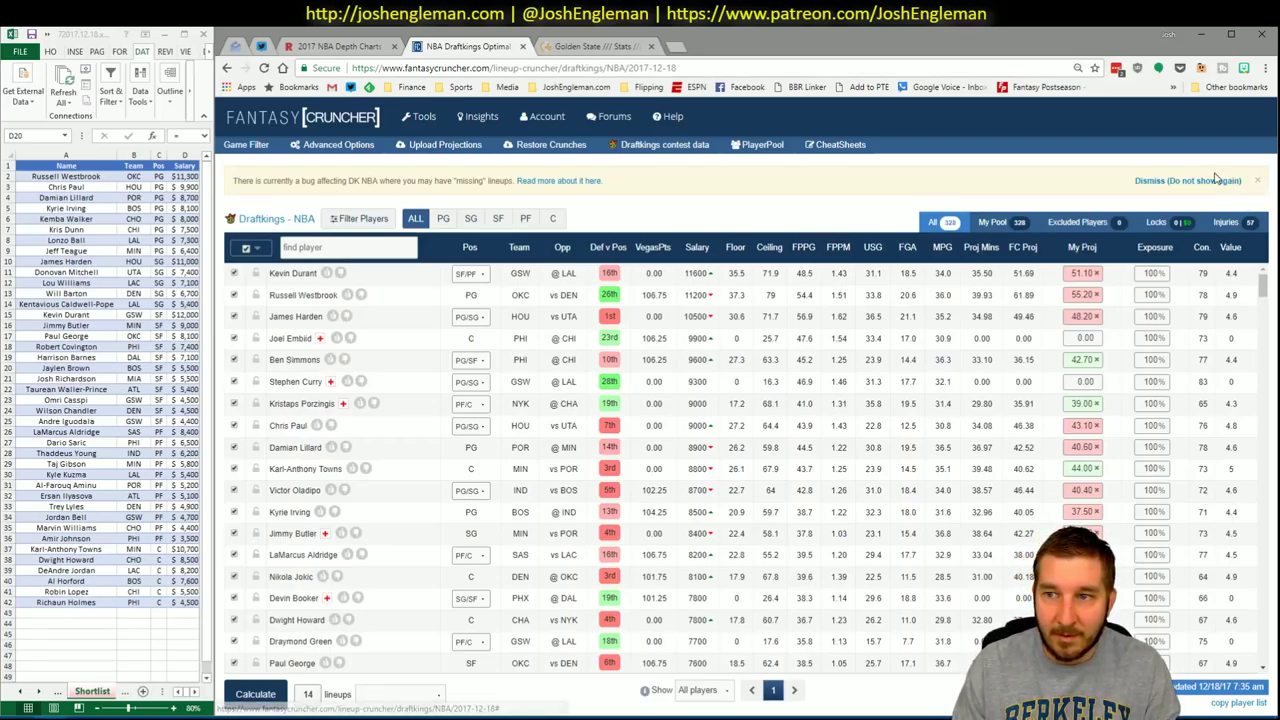
Dismiss the DK NBA bug notice and calculate 30 lineups using My Projections
{"action": "left_click", "coordinate": [1218, 181]}
{"action": "double_click", "coordinate": [310, 645]}
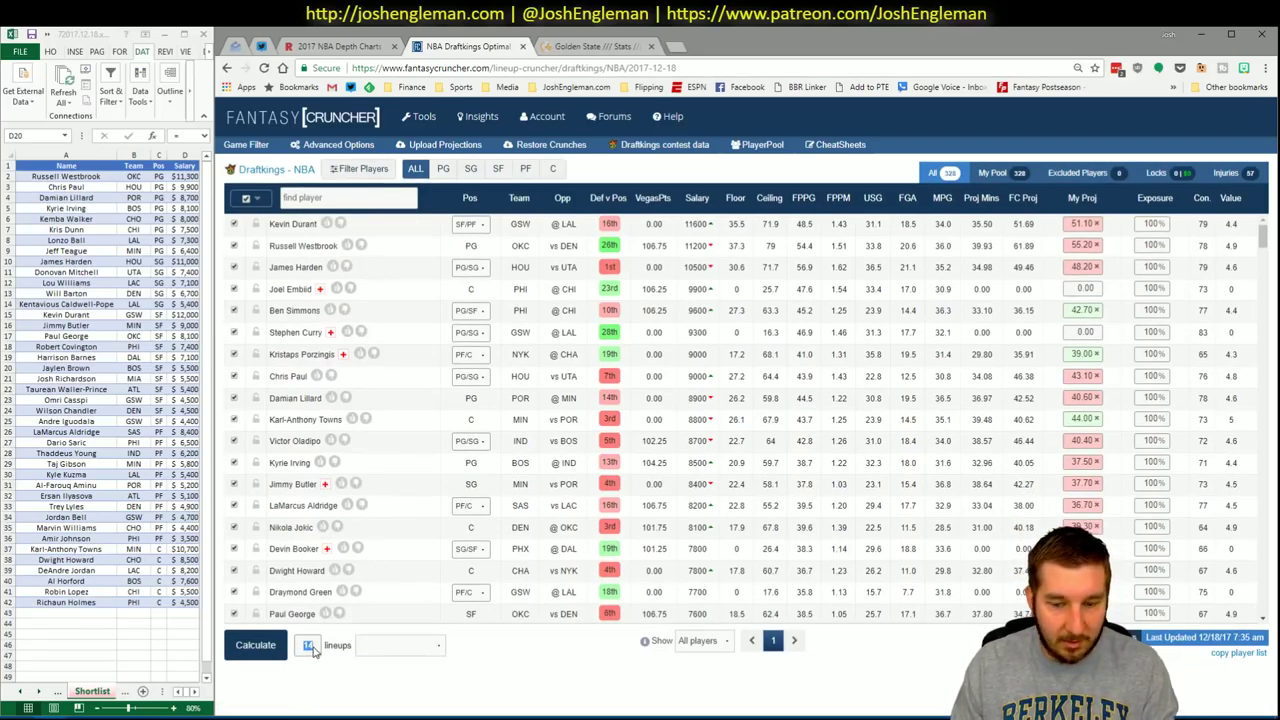
{"action": "type", "text": "30"}
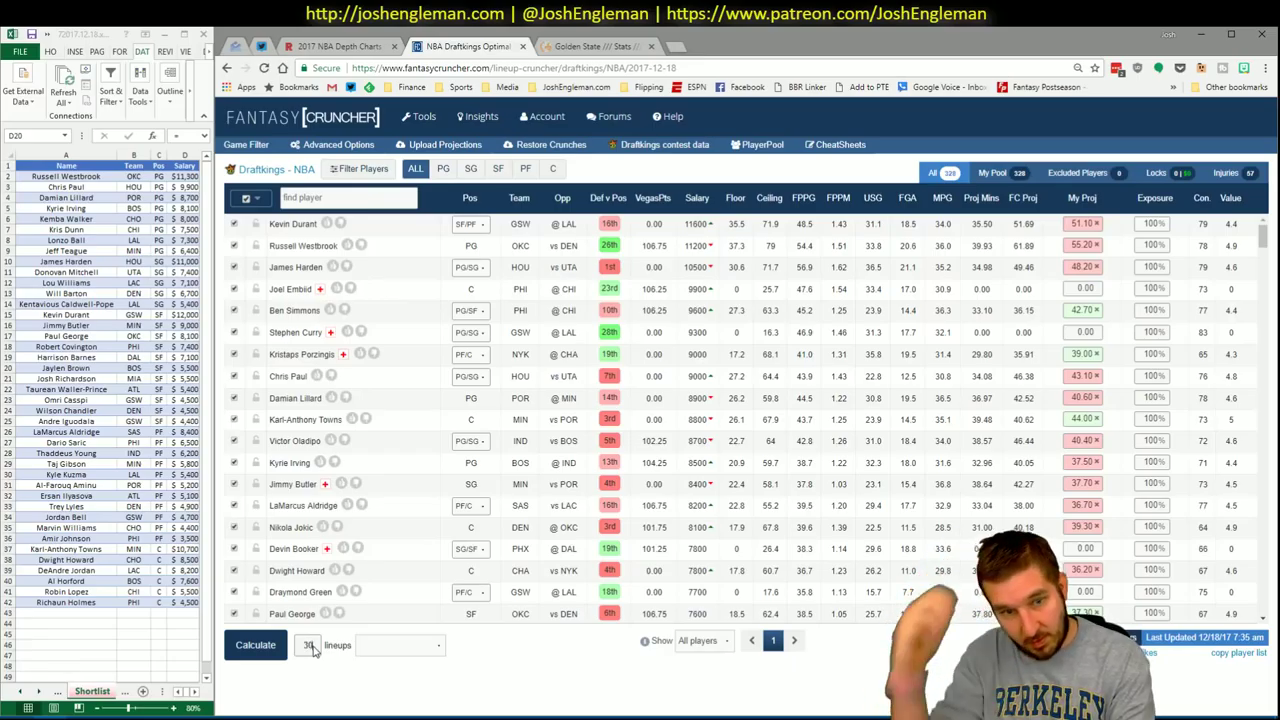
{"action": "left_click", "coordinate": [400, 645]}
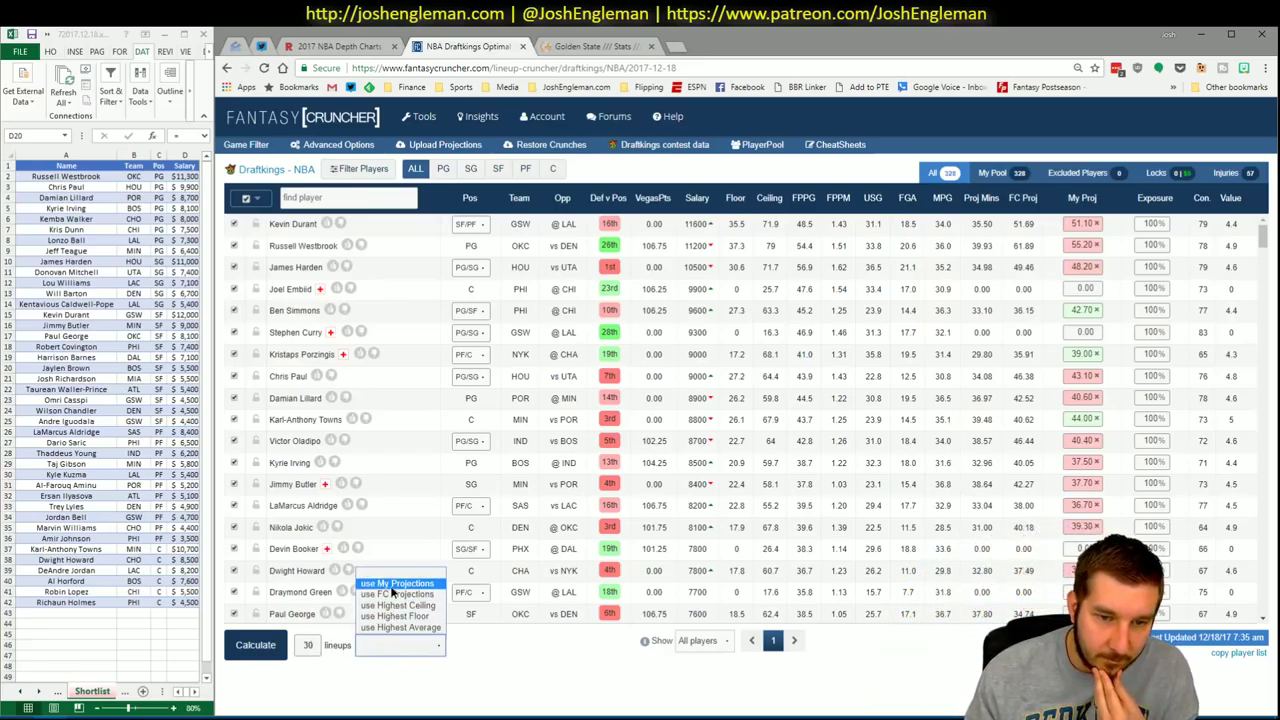
{"action": "left_click", "coordinate": [394, 590]}
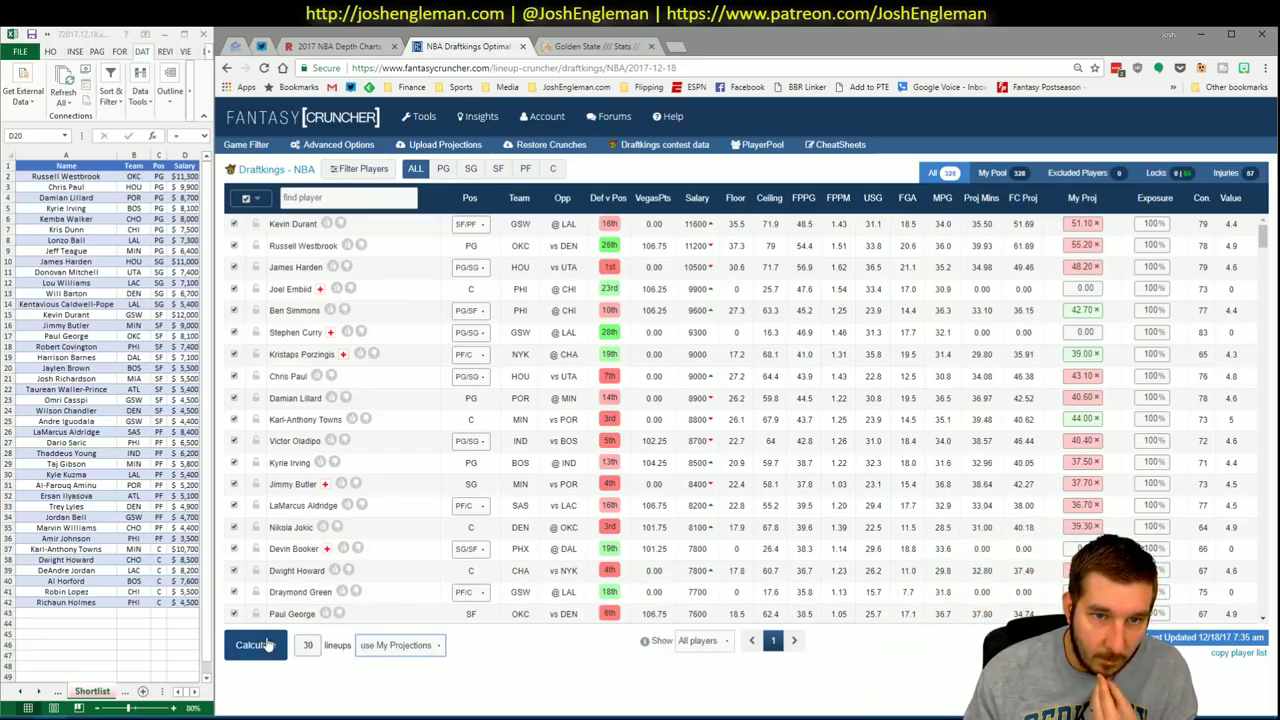
{"action": "left_click", "coordinate": [268, 645]}
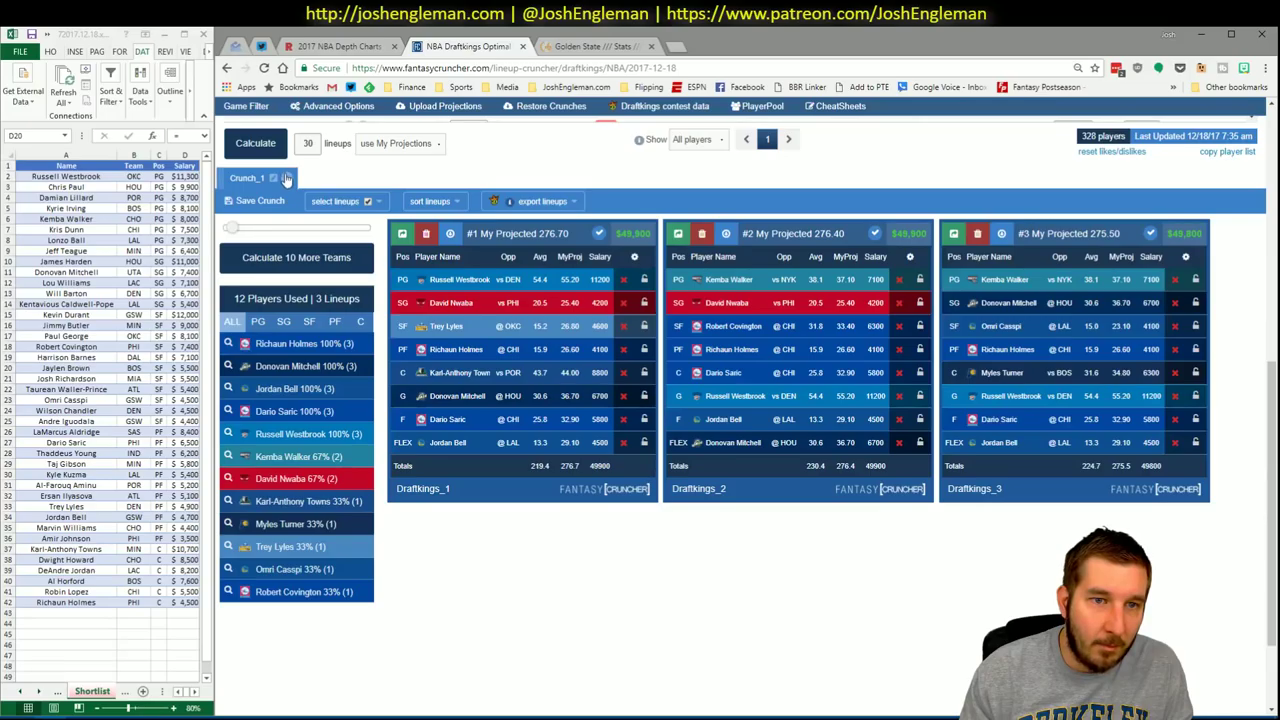
Set the randomness to 5% in the advanced options and rerun the 30-lineup crunch
{"action": "scroll", "coordinate": [548, 175], "scroll_direction": "up", "scroll_amount": 10}
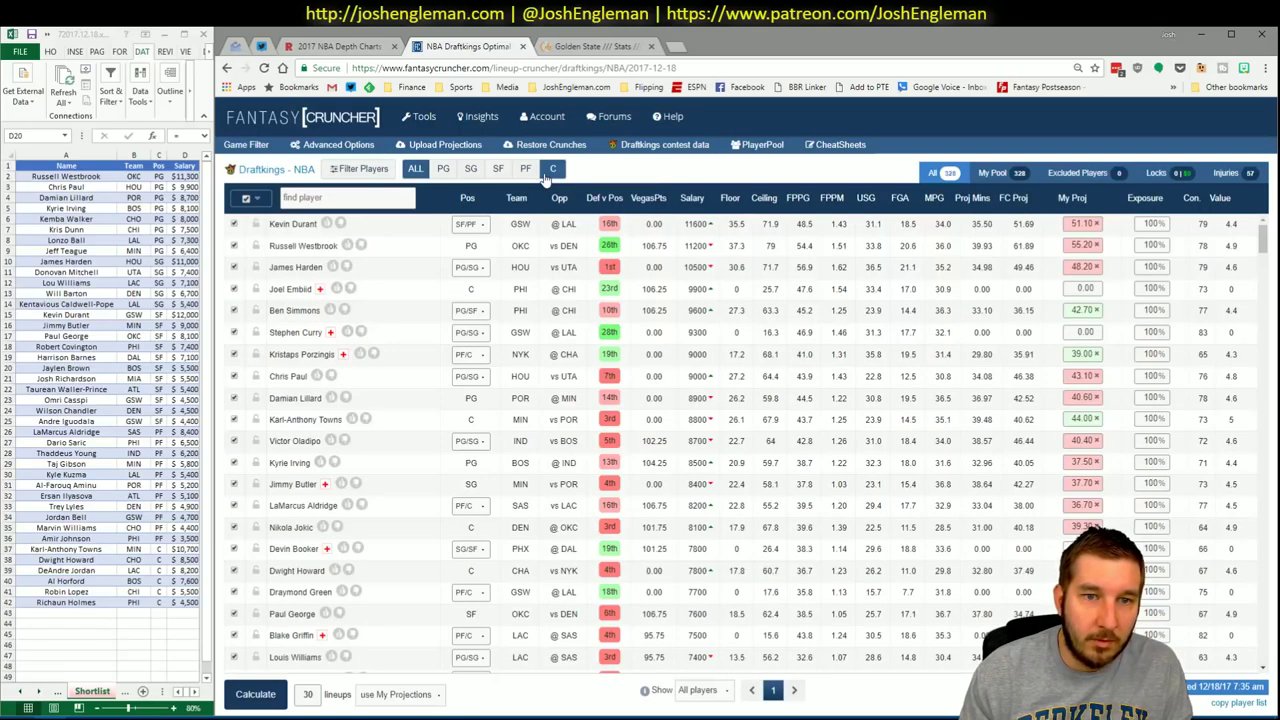
{"action": "left_click", "coordinate": [345, 146]}
{"action": "left_click_drag", "start_coordinate": [502, 605], "coordinate": [510, 609]}
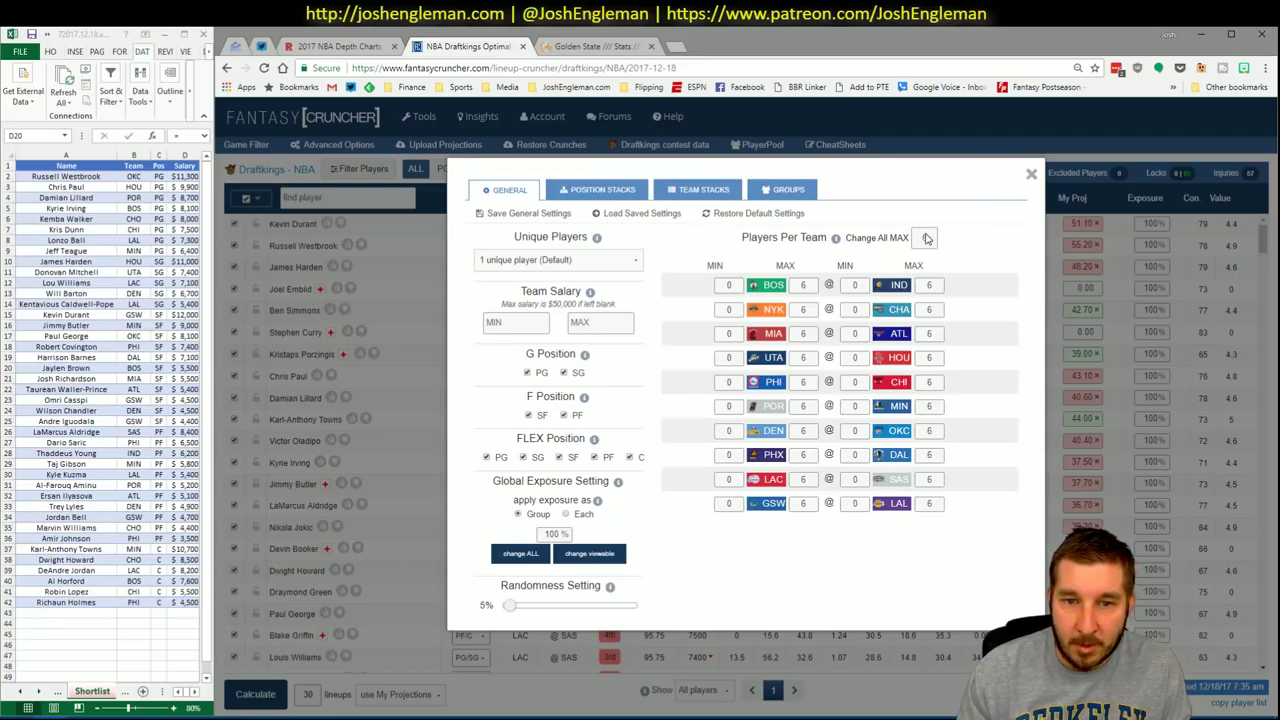
{"action": "left_click", "coordinate": [1031, 175]}
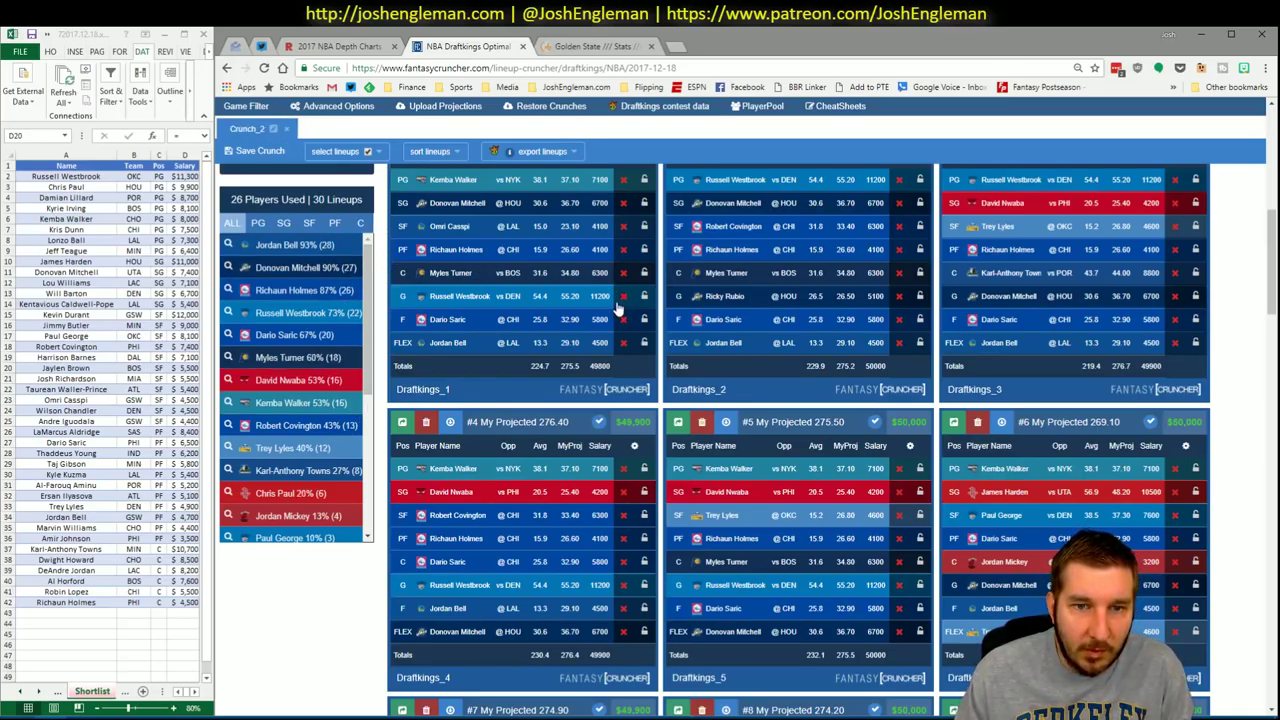
Lock Jordan Bell, Donovan Mitchell, Richaun Holmes, Russell Westbrook and, from the centers used, Karl-Anthony Towns
{"action": "scroll", "coordinate": [623, 305], "scroll_direction": "up", "scroll_amount": 1}
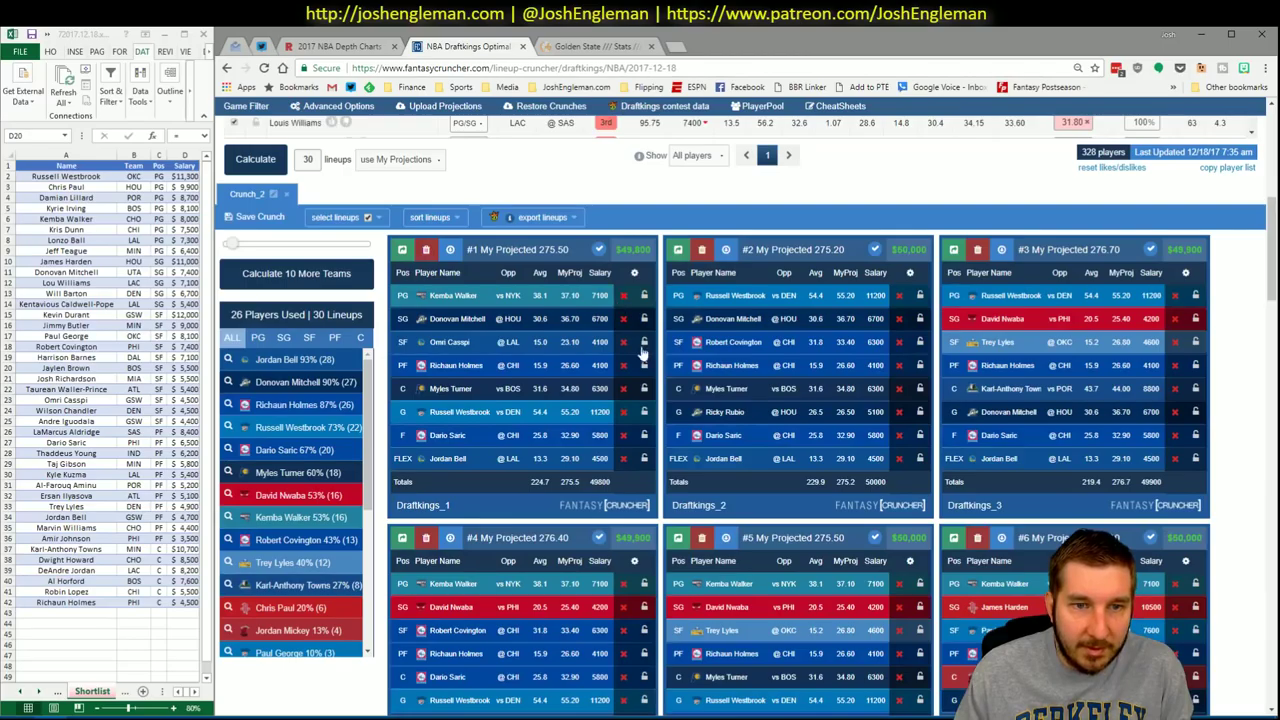
{"action": "left_click", "coordinate": [645, 460]}
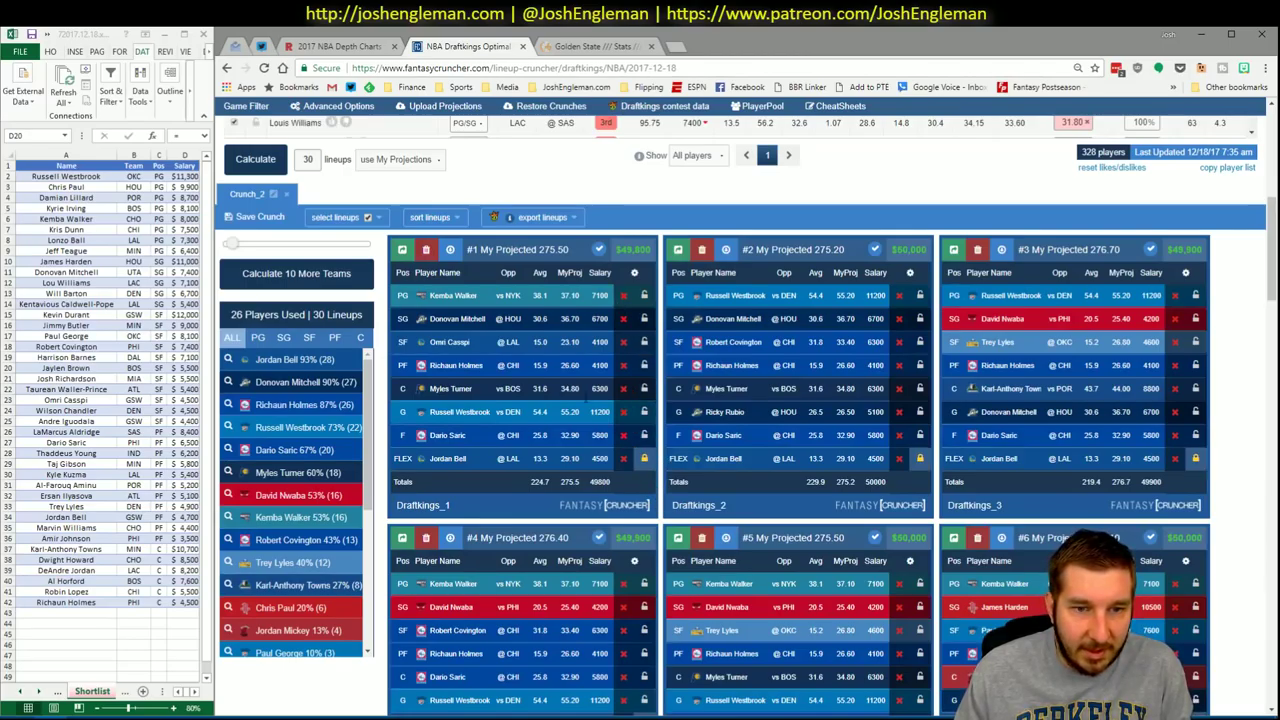
{"action": "left_click", "coordinate": [645, 320]}
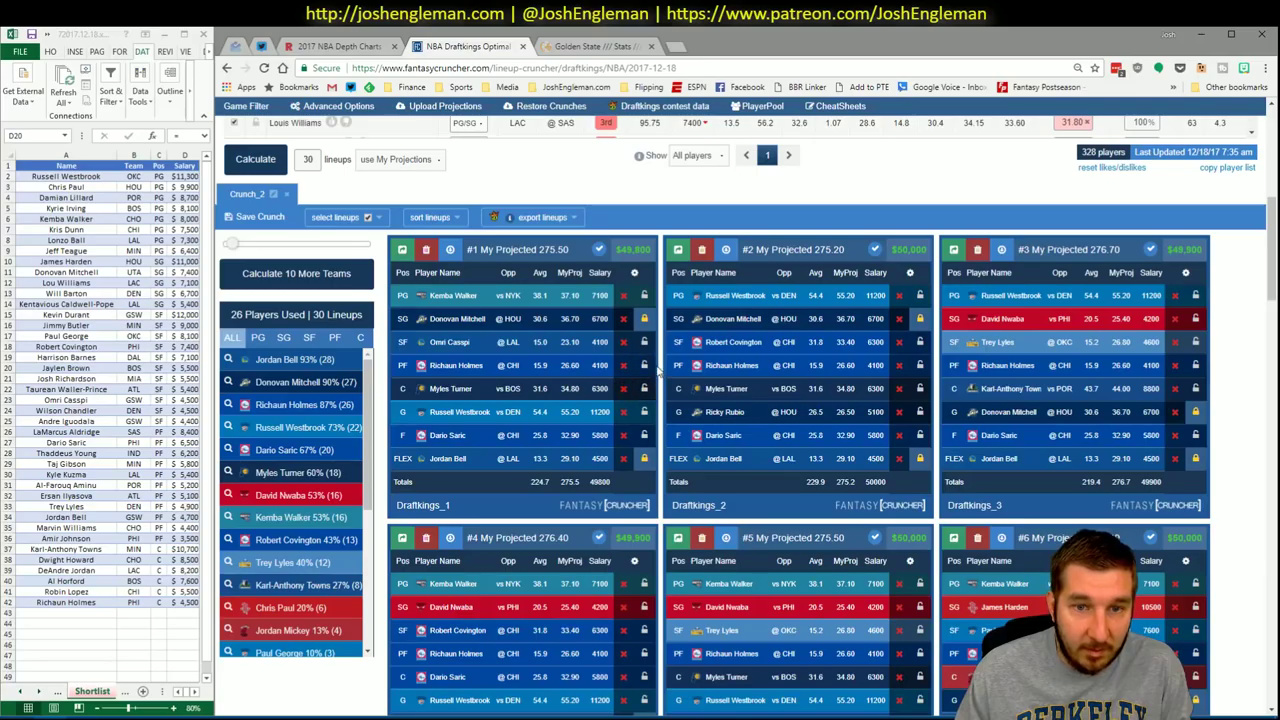
{"action": "left_click", "coordinate": [645, 365]}
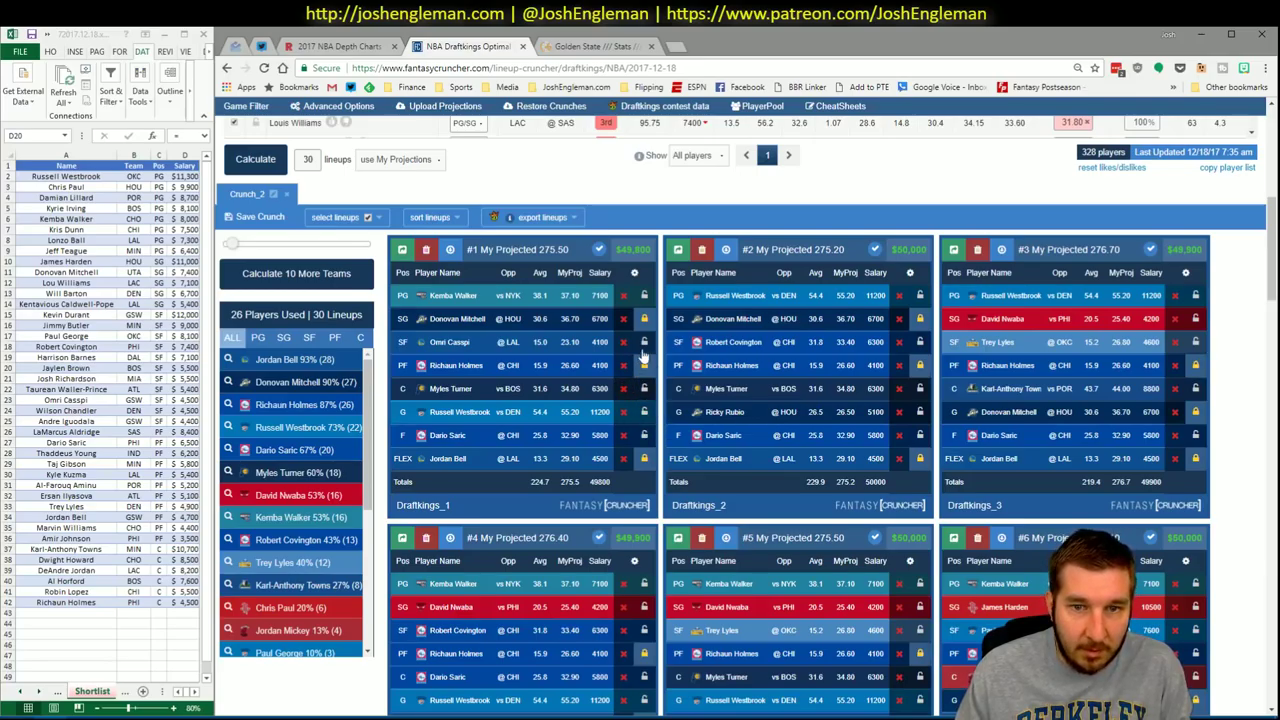
{"action": "left_click", "coordinate": [645, 320]}
{"action": "left_click", "coordinate": [645, 411]}
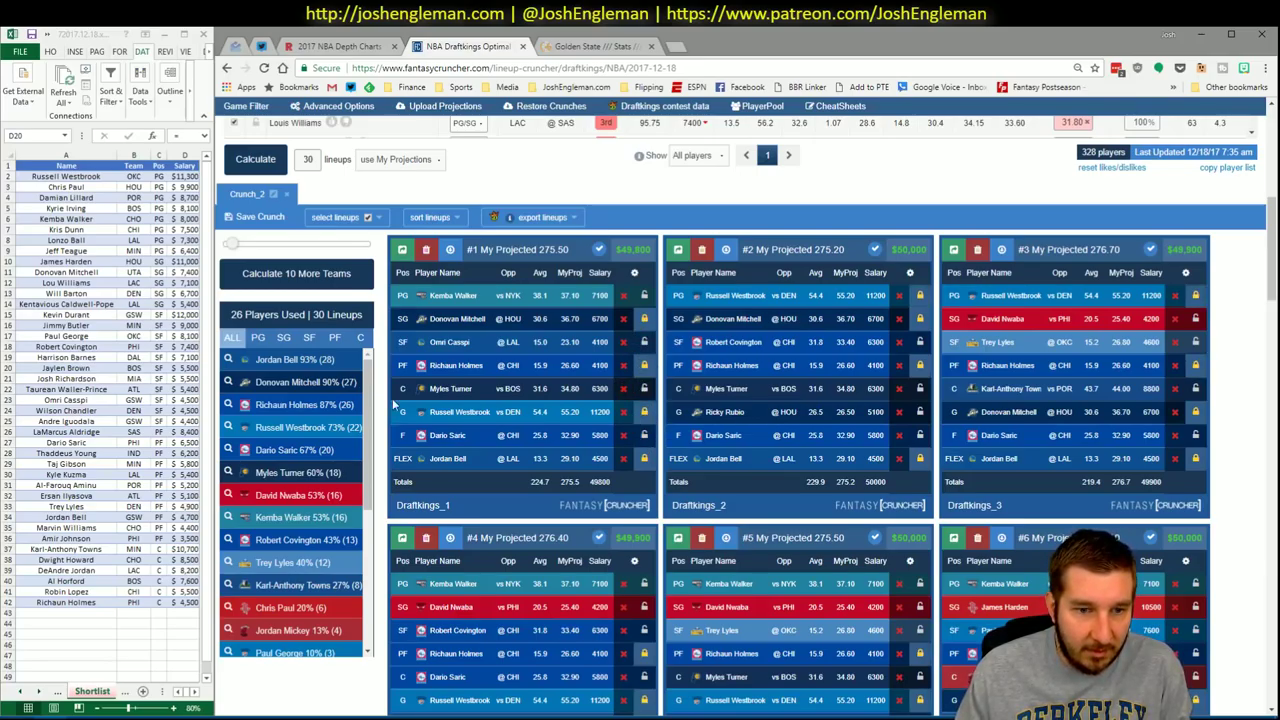
{"action": "left_click", "coordinate": [360, 338]}
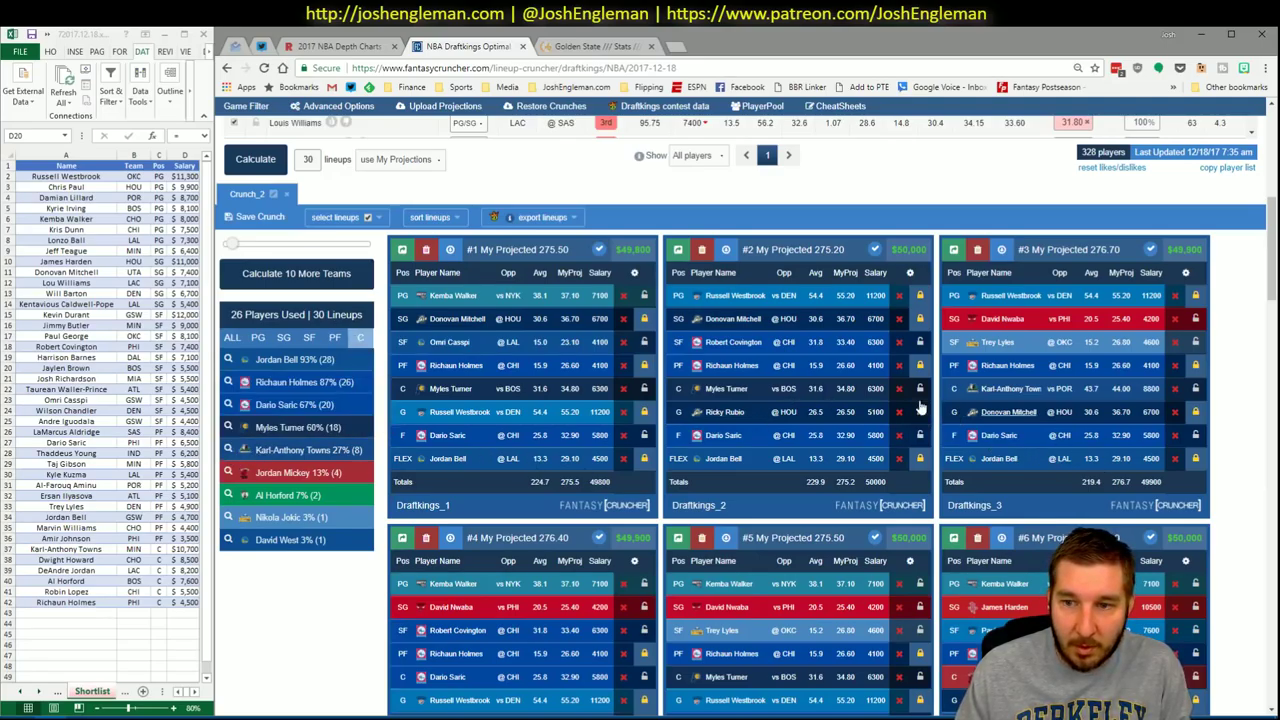
Calculate 30 new lineups with the locked players and sort them by projected points, highest first
{"action": "left_click", "coordinate": [255, 159]}
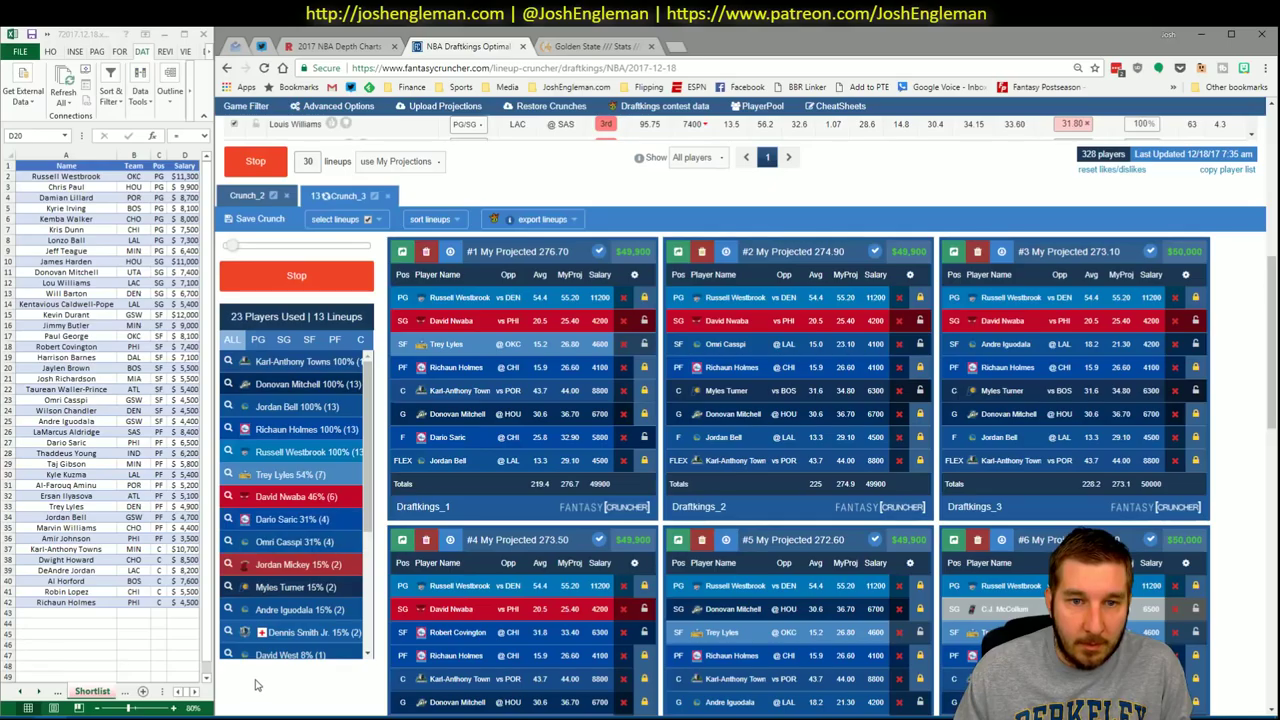
{"action": "left_click", "coordinate": [429, 220]}
{"action": "left_click", "coordinate": [448, 281]}
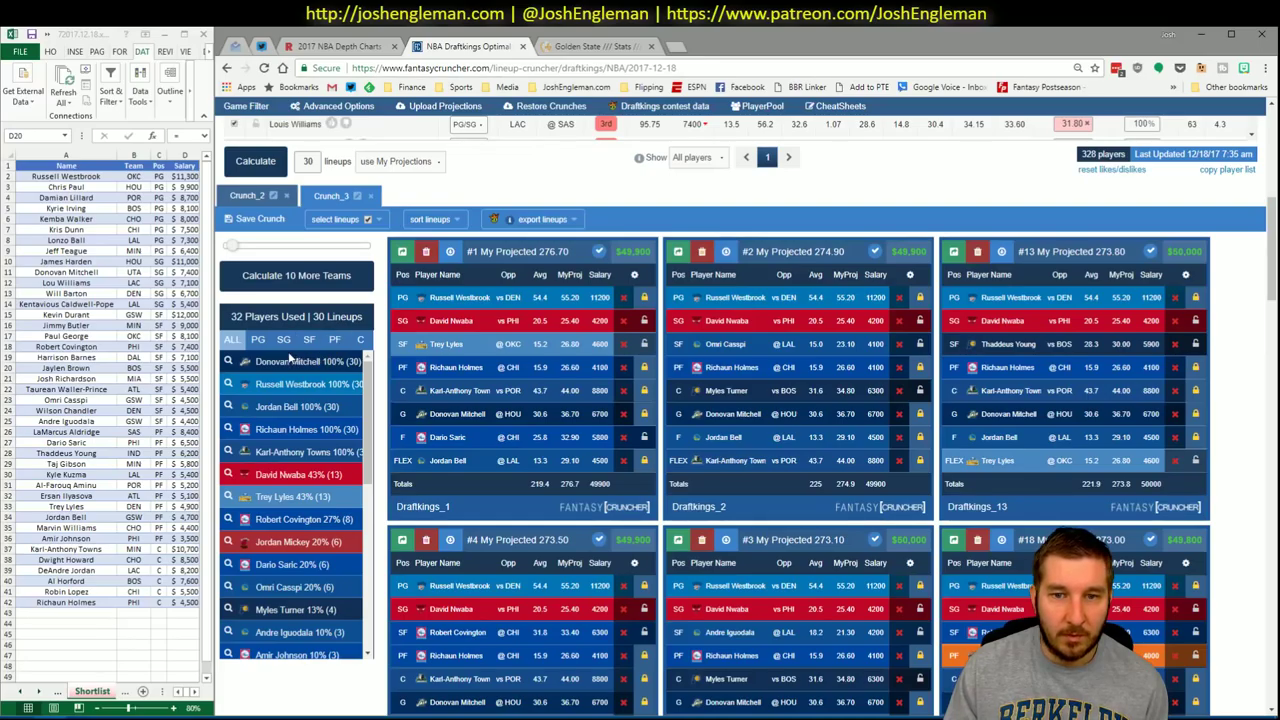
Compare the shooting guards and point guards used across the new lineups
{"action": "left_click", "coordinate": [284, 340]}
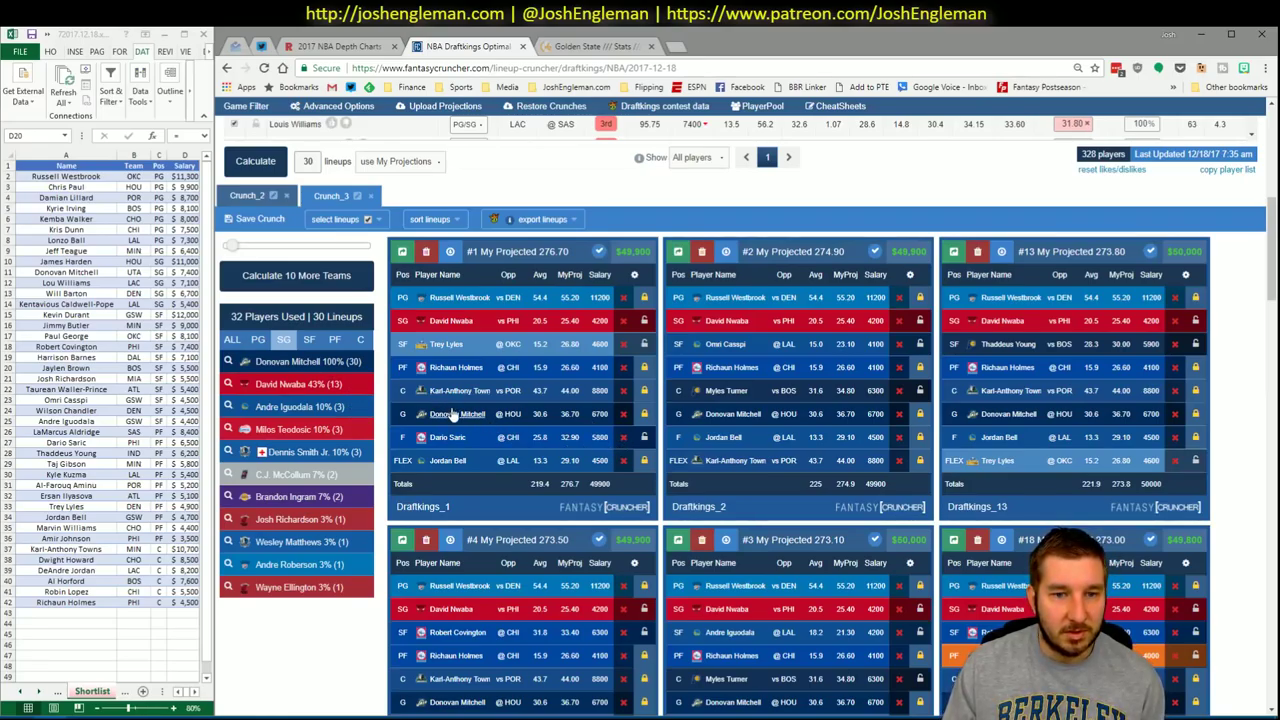
{"action": "left_click", "coordinate": [258, 340]}
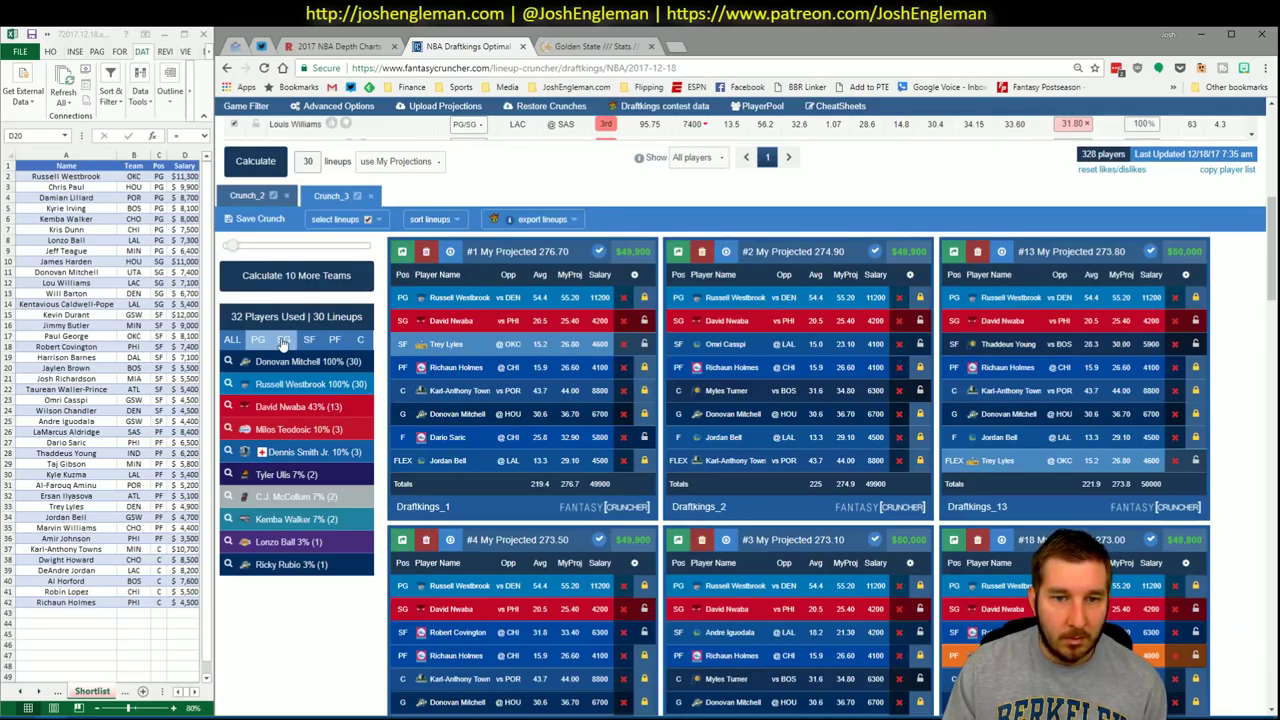
{"action": "left_click", "coordinate": [284, 341]}
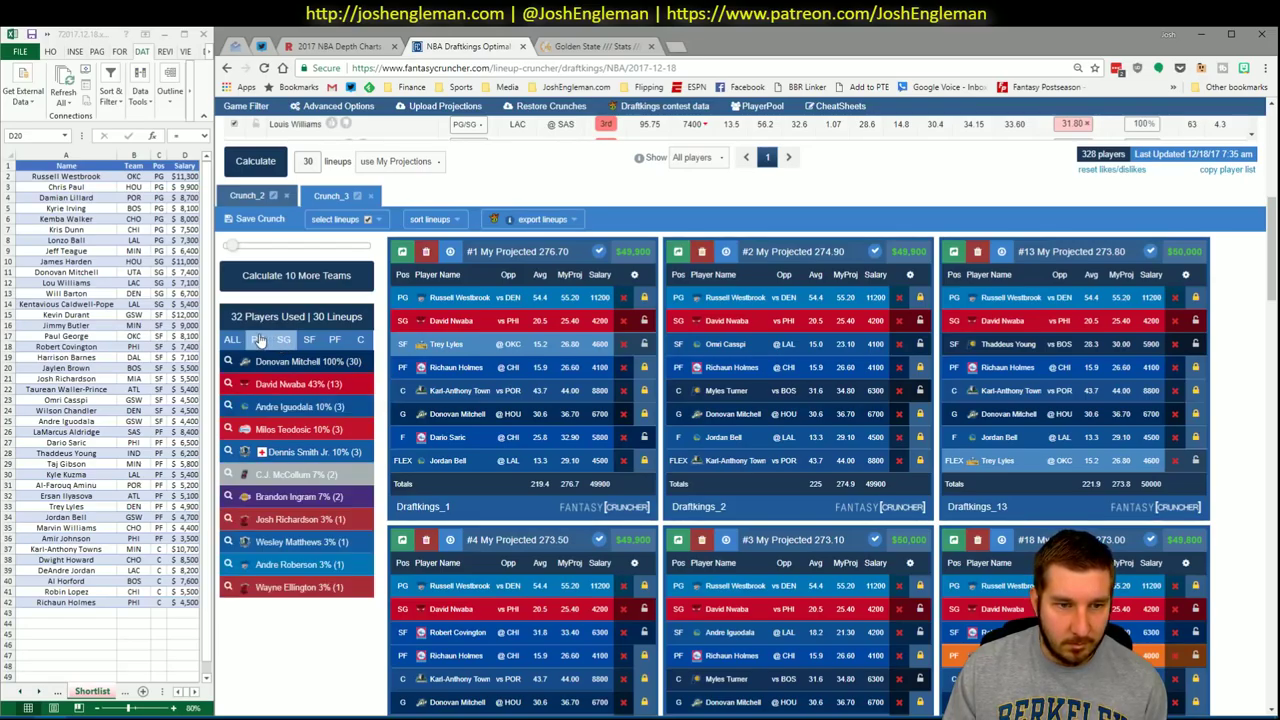
{"action": "left_click", "coordinate": [259, 341]}
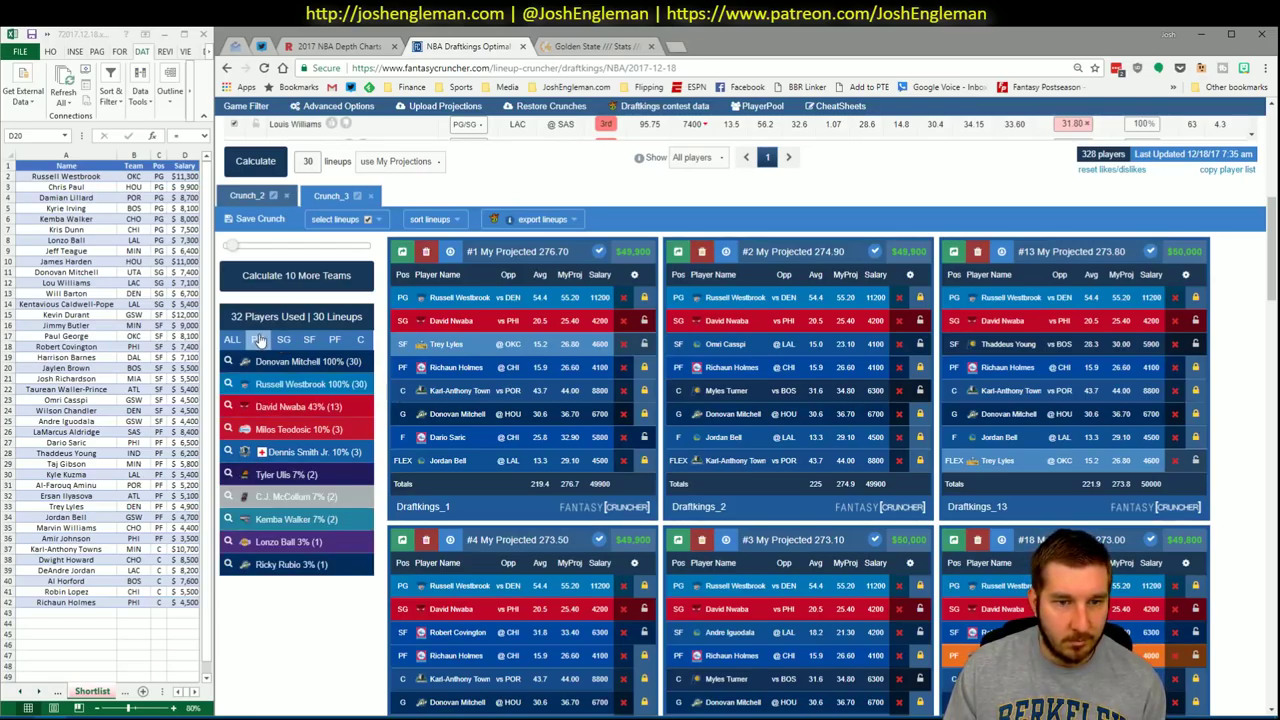
List all available shooting guards, check Louis Williams's news and game log, and return to the lineups
{"action": "scroll", "coordinate": [470, 250], "scroll_direction": "up", "scroll_amount": 6}
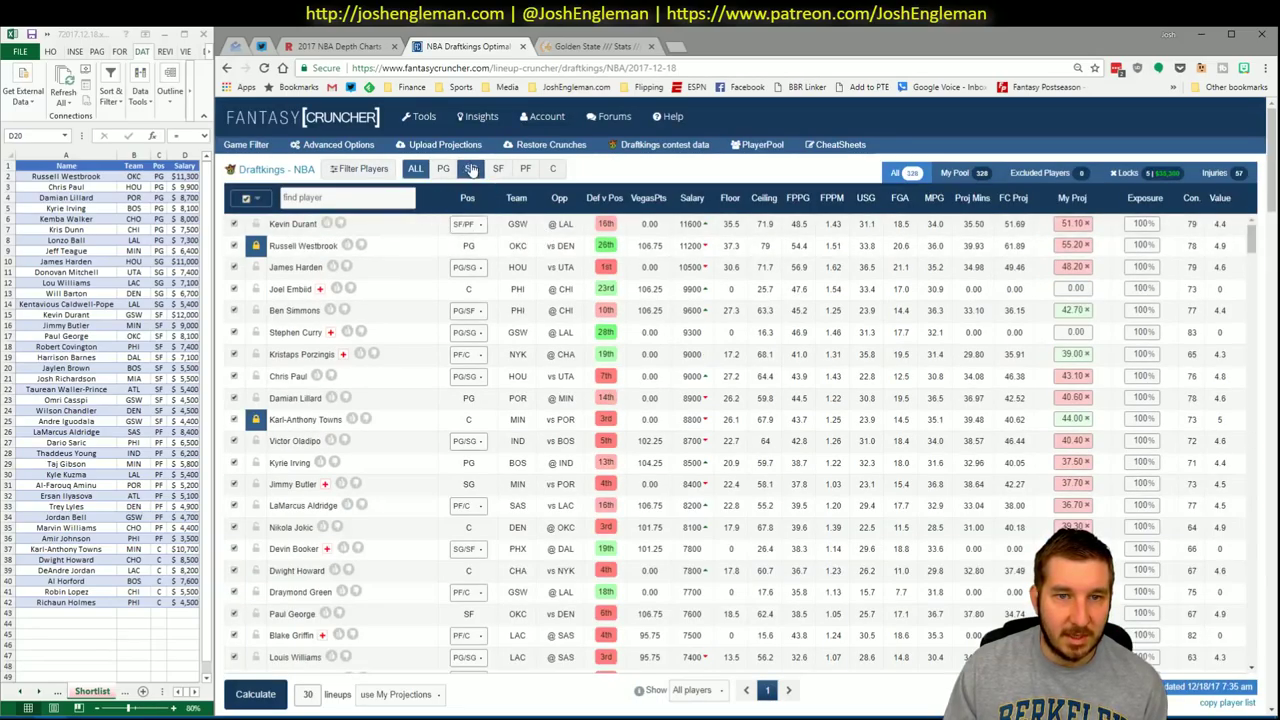
{"action": "left_click", "coordinate": [475, 172]}
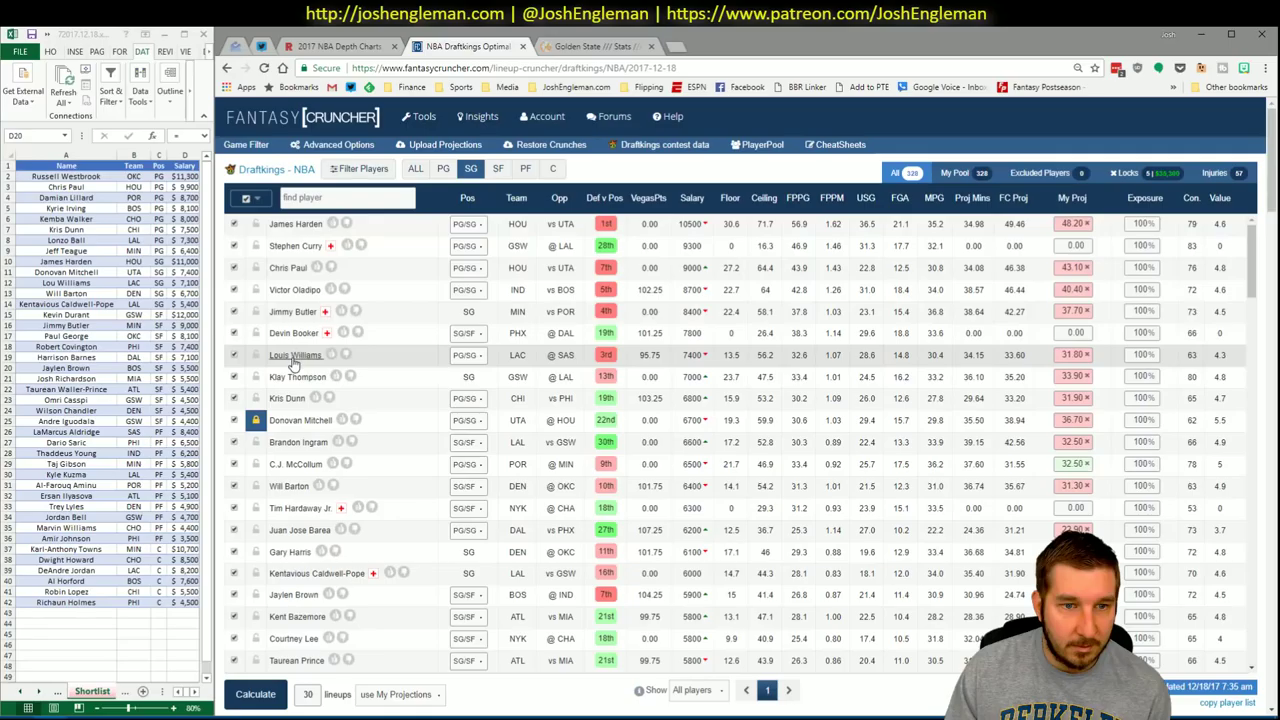
{"action": "left_click", "coordinate": [294, 357]}
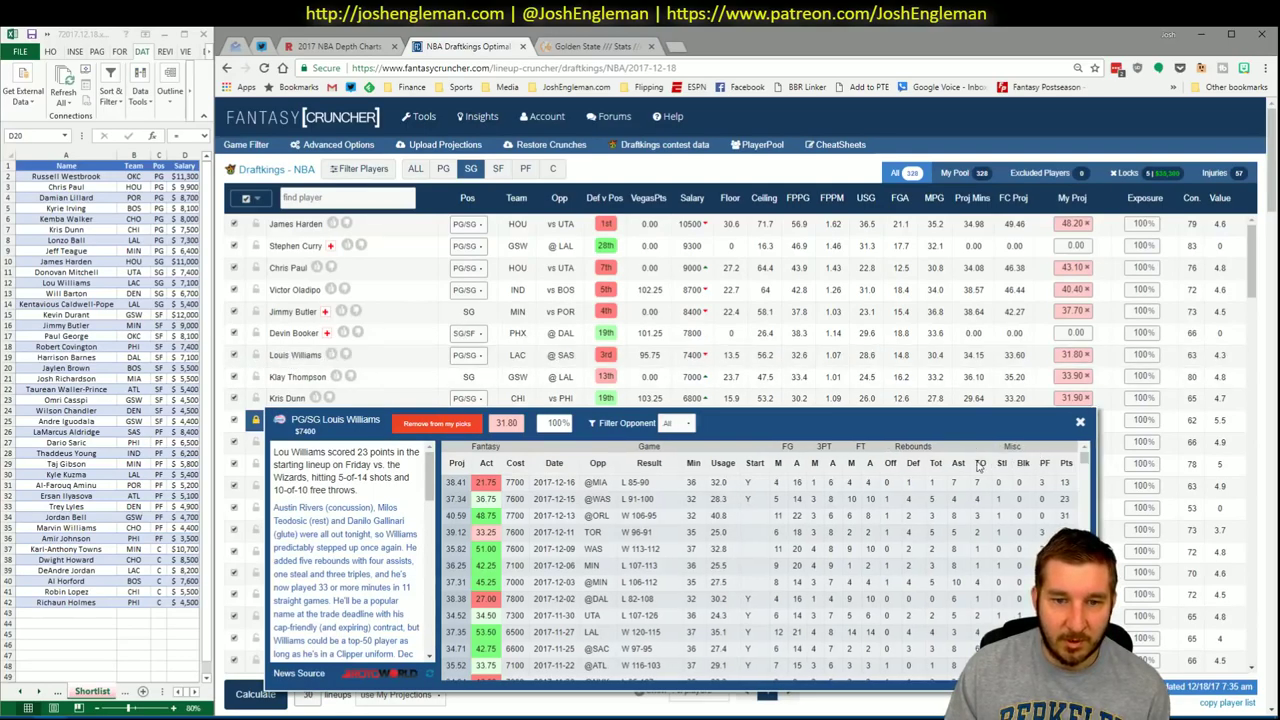
{"action": "left_click", "coordinate": [1080, 424]}
{"action": "scroll", "coordinate": [510, 697], "scroll_direction": "down", "scroll_amount": 3}
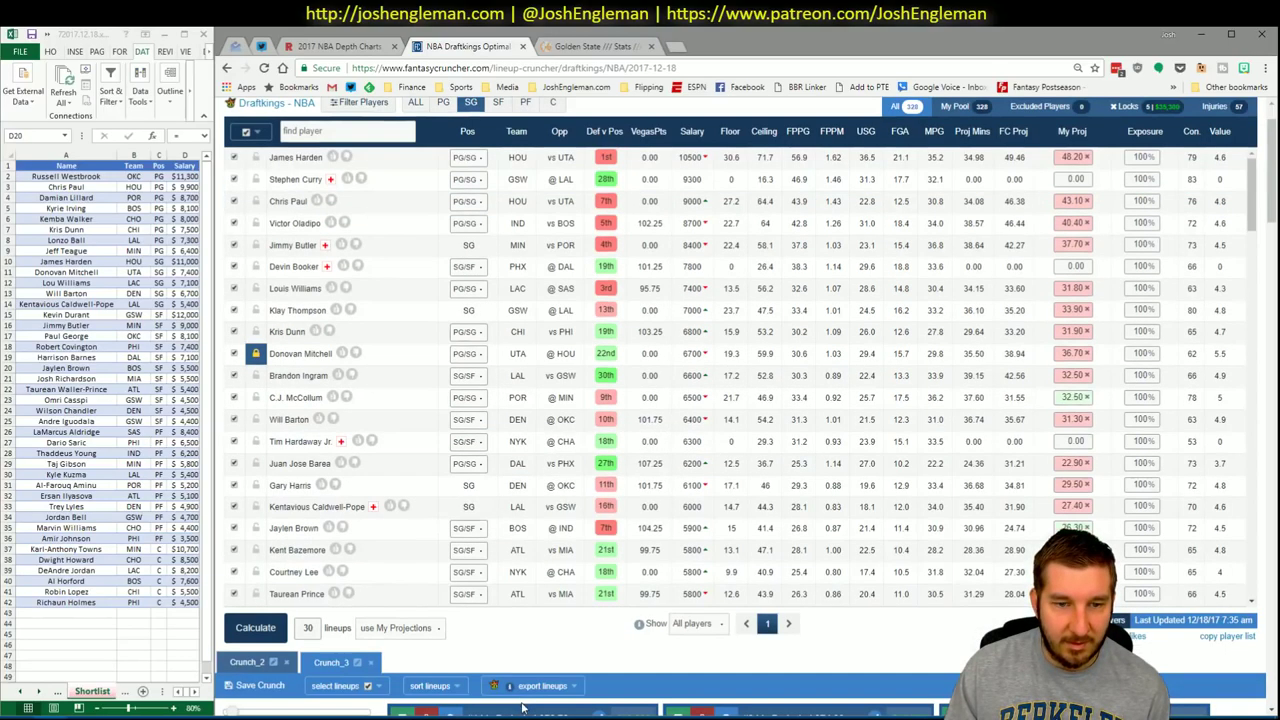
{"action": "scroll", "coordinate": [510, 697], "scroll_direction": "down", "scroll_amount": 3}
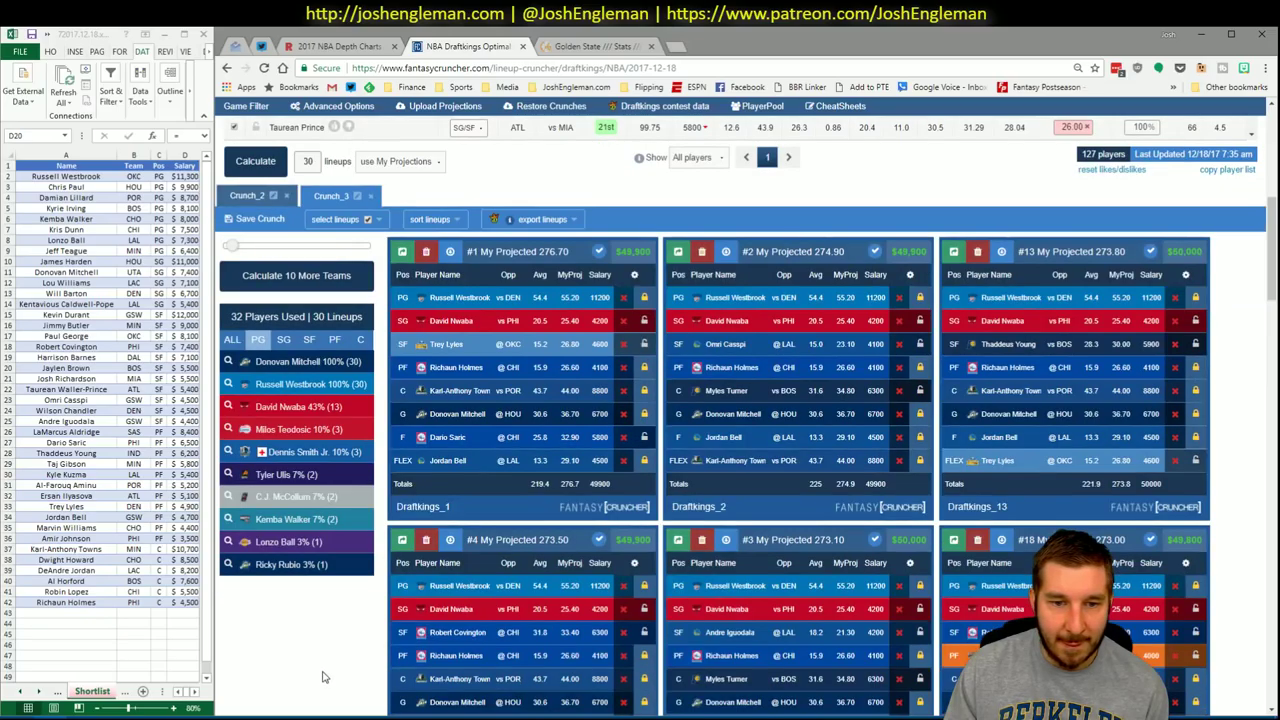
Compare the small forwards and power forwards used across the crunch and look over the resulting lineups
{"action": "left_click", "coordinate": [310, 340]}
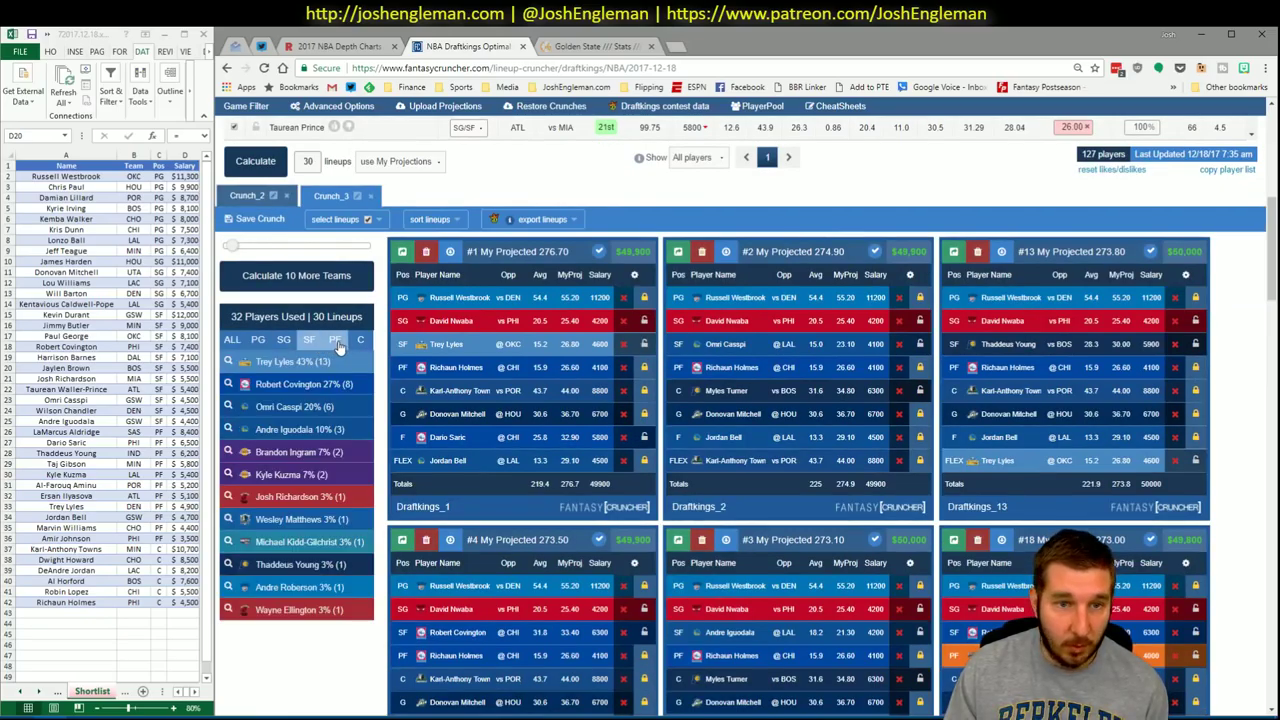
{"action": "left_click", "coordinate": [337, 343]}
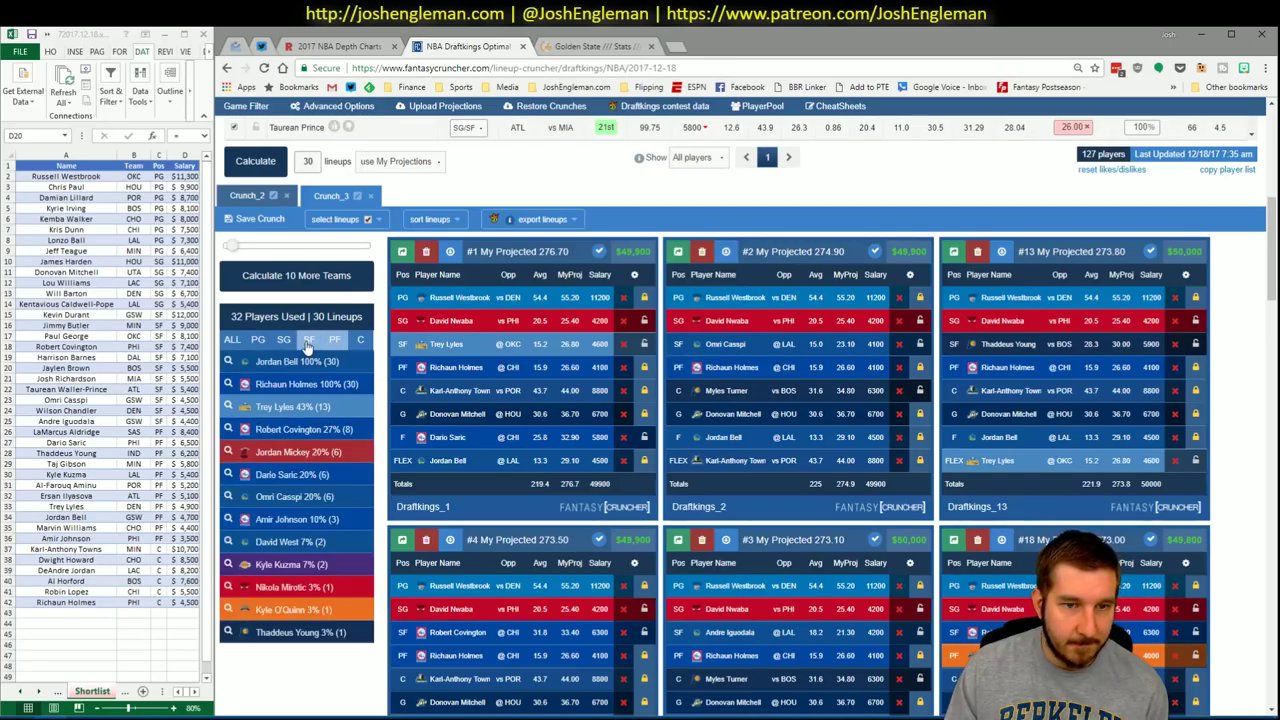
{"action": "left_click", "coordinate": [309, 342]}
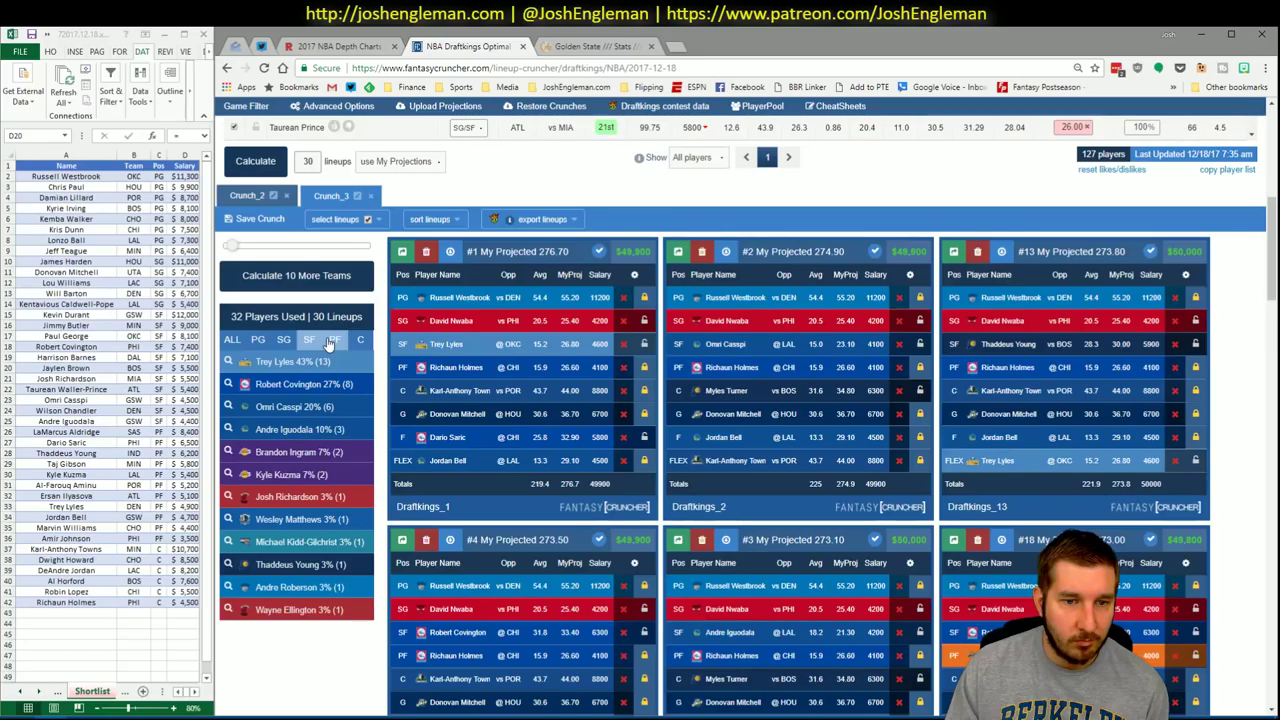
{"action": "left_click", "coordinate": [331, 341]}
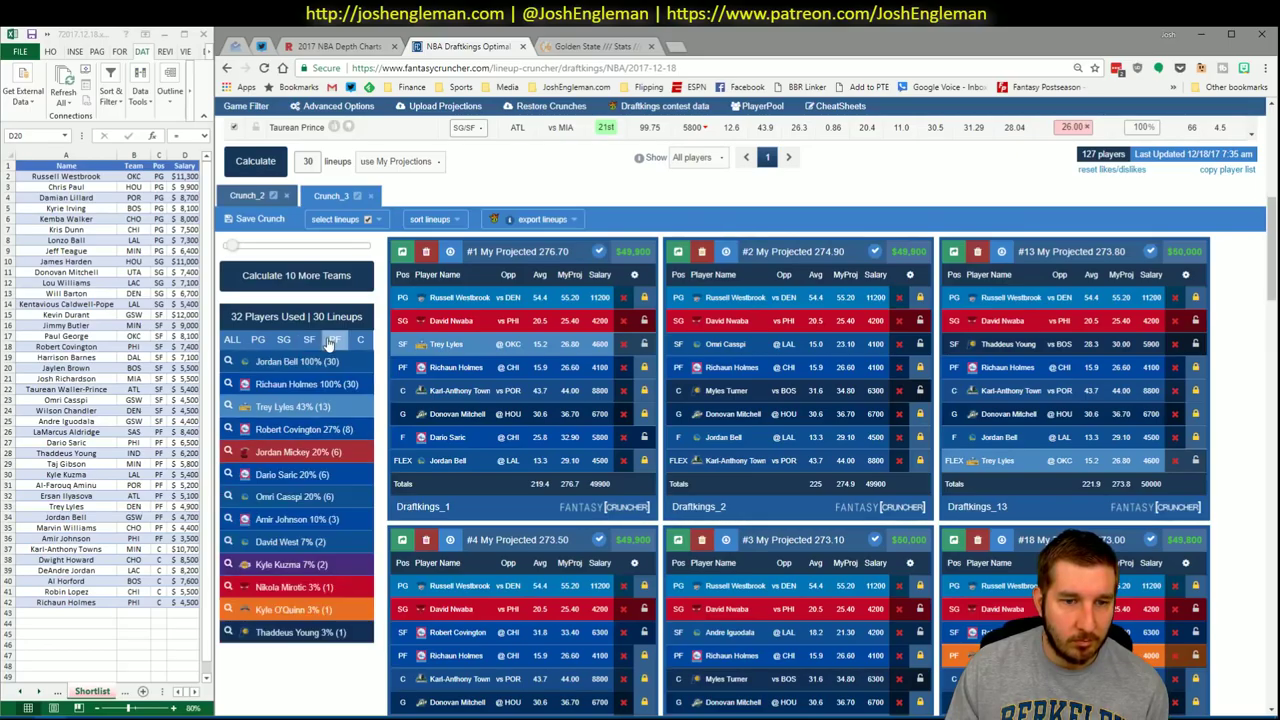
{"action": "left_click", "coordinate": [311, 341]}
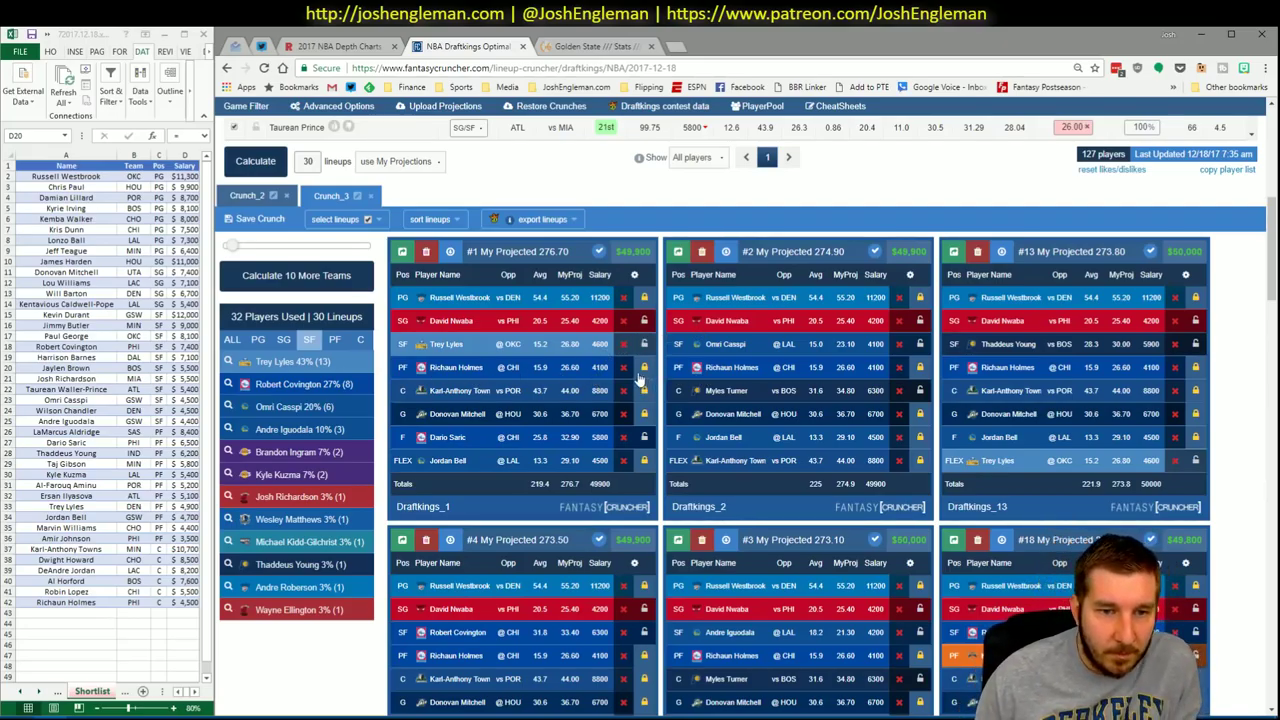
{"action": "left_click", "coordinate": [334, 340]}
{"action": "left_click", "coordinate": [309, 340]}
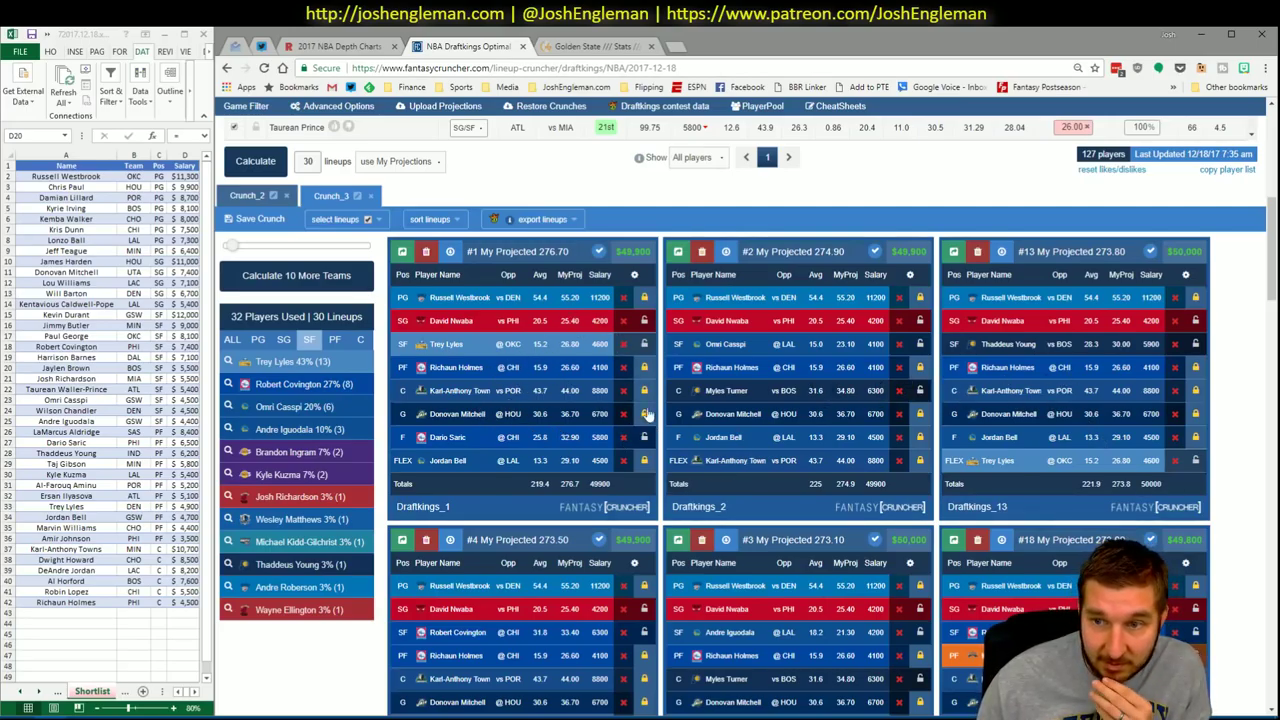
{"action": "scroll", "coordinate": [684, 394], "scroll_direction": "down", "scroll_amount": 1}
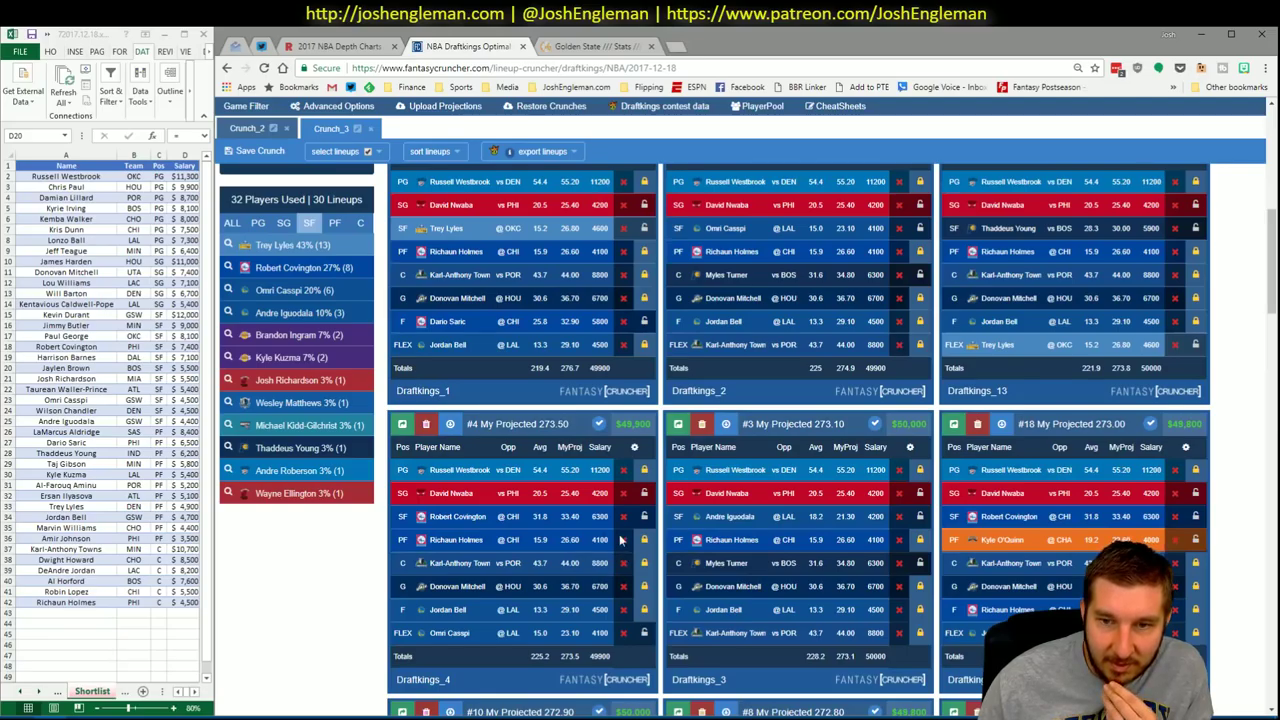
{"action": "scroll", "coordinate": [535, 490], "scroll_direction": "up", "scroll_amount": 5}
{"action": "scroll", "coordinate": [535, 490], "scroll_direction": "down", "scroll_amount": 2}
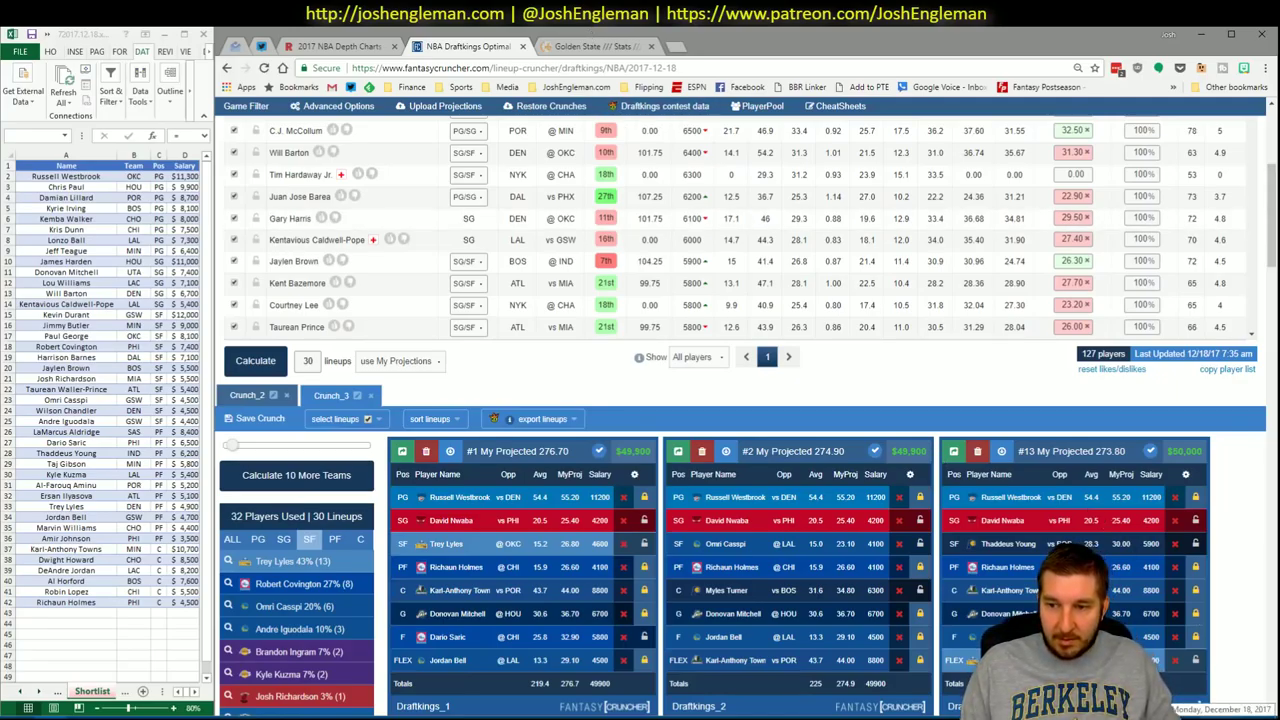
Switch to Excel and collapse the ribbon to show more of the Shortlist sheet
{"action": "left_click", "coordinate": [141, 57]}
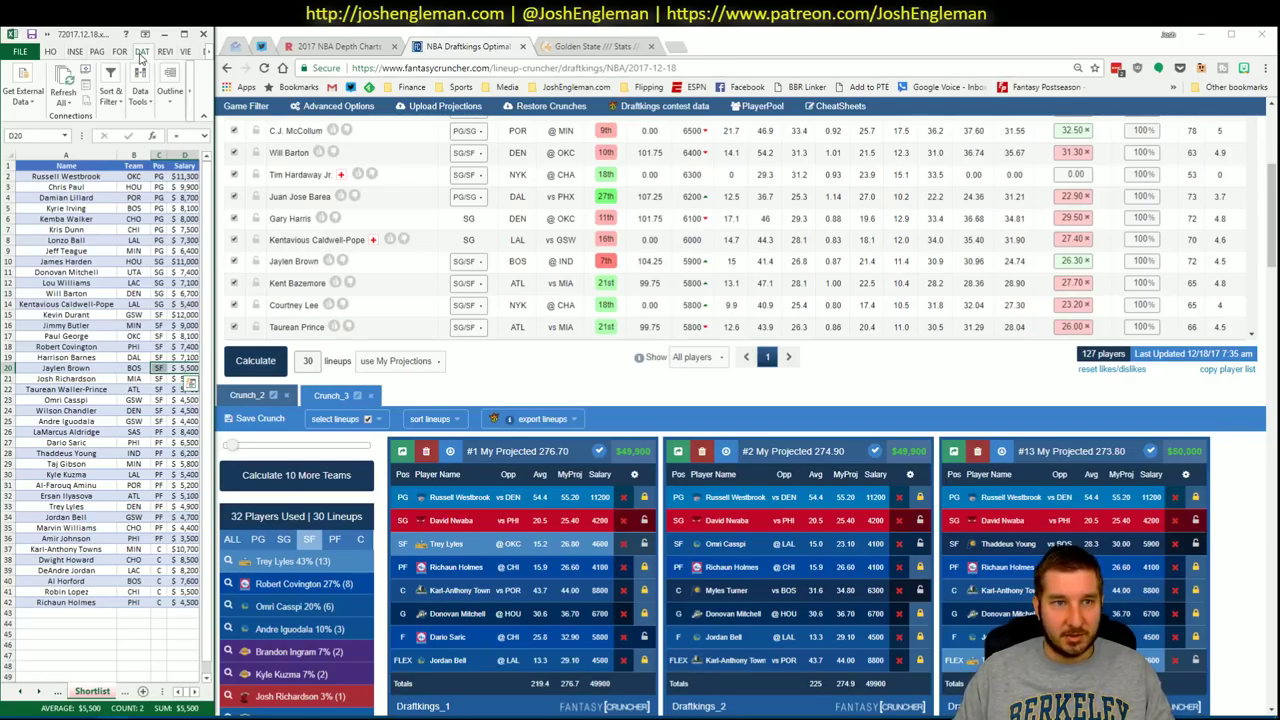
{"action": "double_click", "coordinate": [141, 55]}
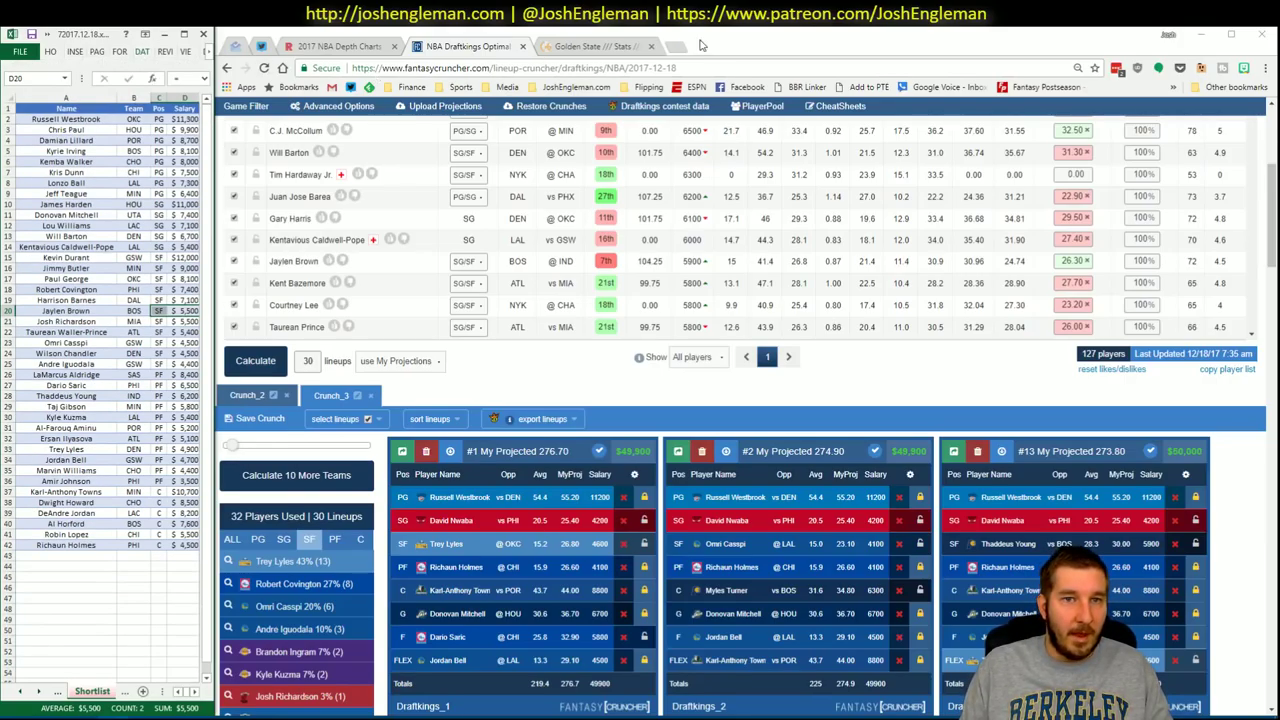